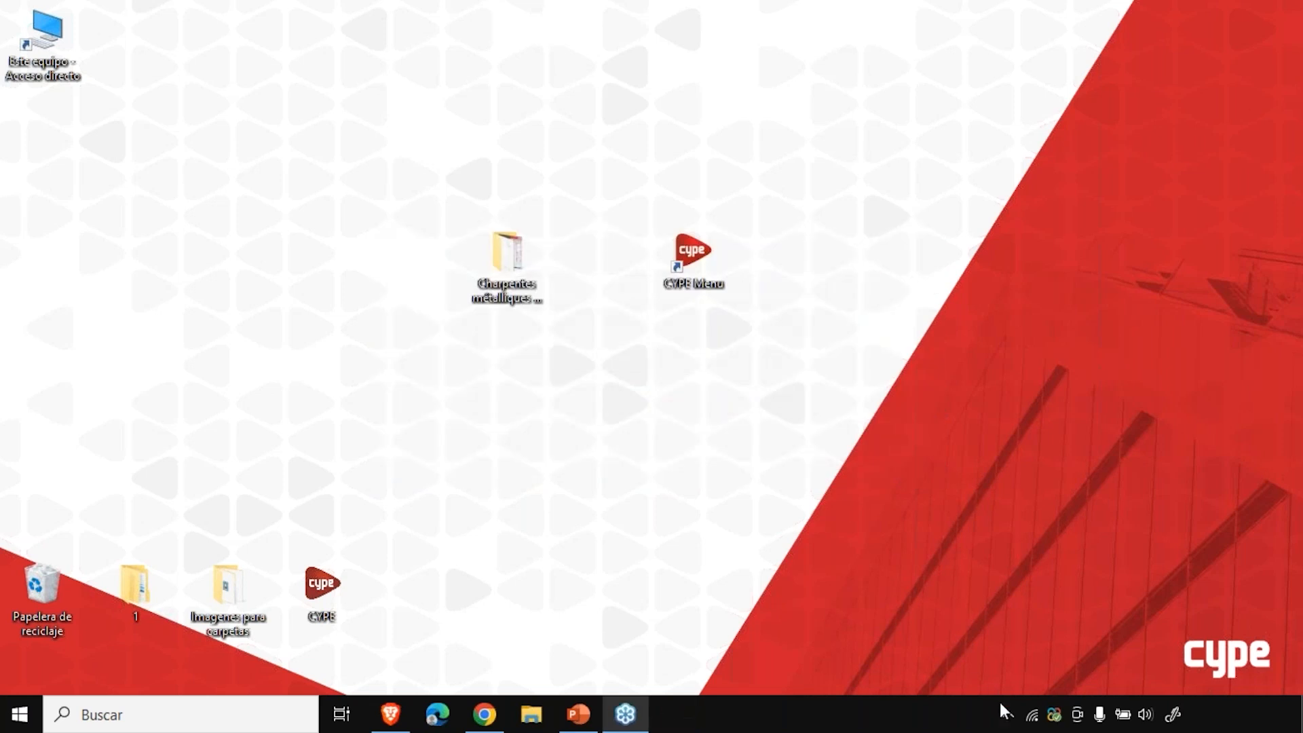
- Launch the Portal frame generator from the CYPE Menu
{"action": "left_click", "coordinate": [1008, 714]}
{"action": "left_click", "coordinate": [1009, 638]}
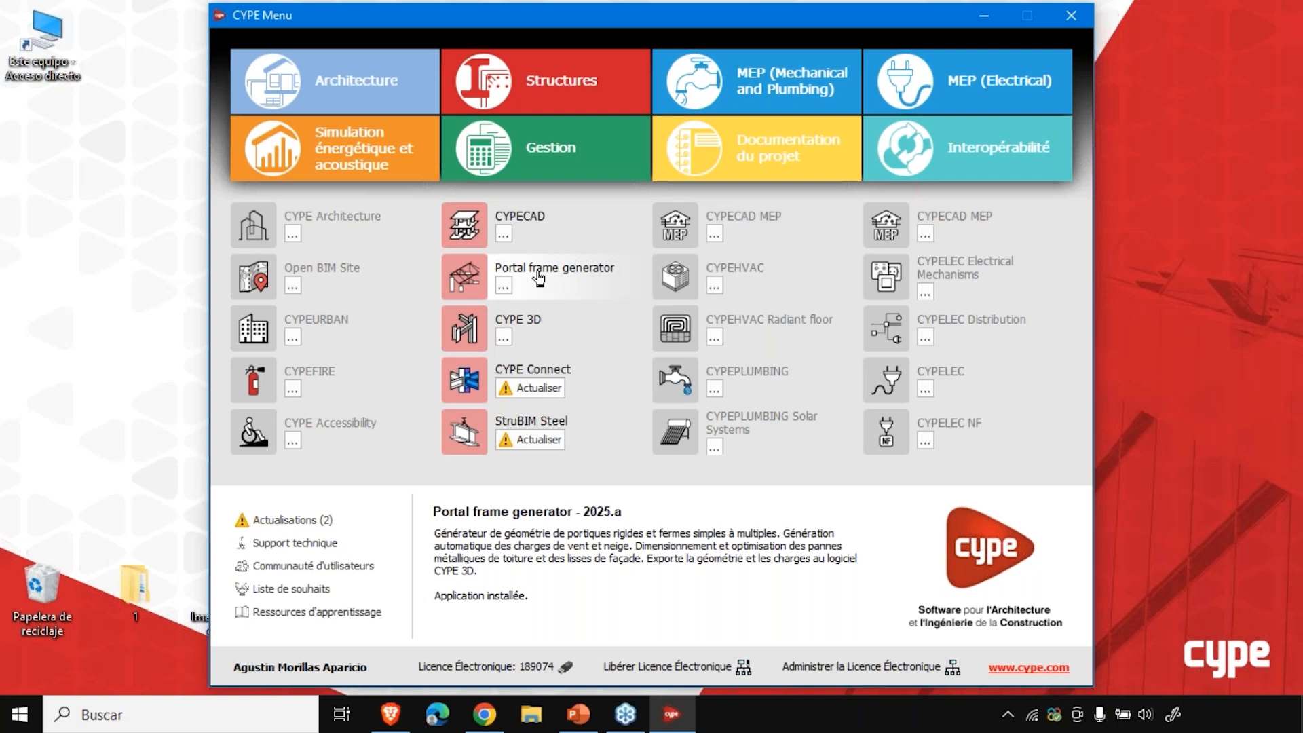
{"action": "left_click", "coordinate": [538, 277]}
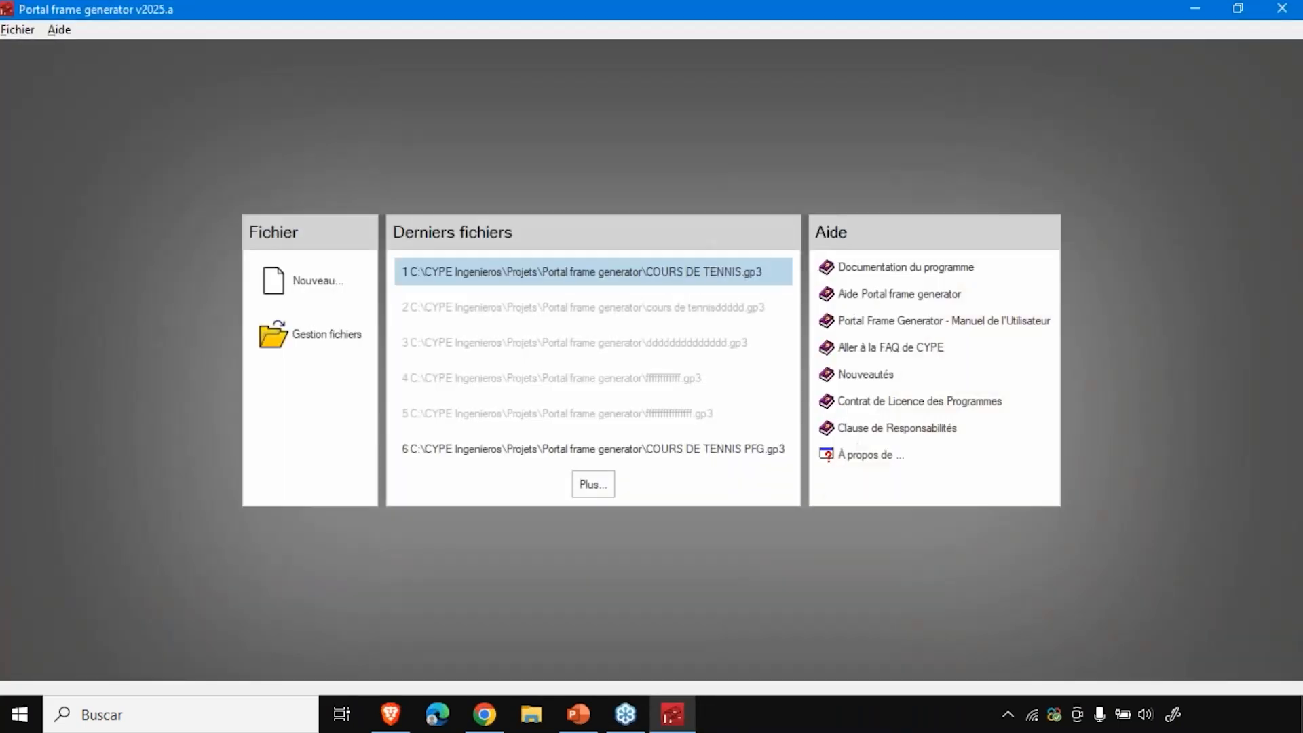
- Create a new job file named "terrain de tennis"
{"action": "left_click", "coordinate": [321, 279]}
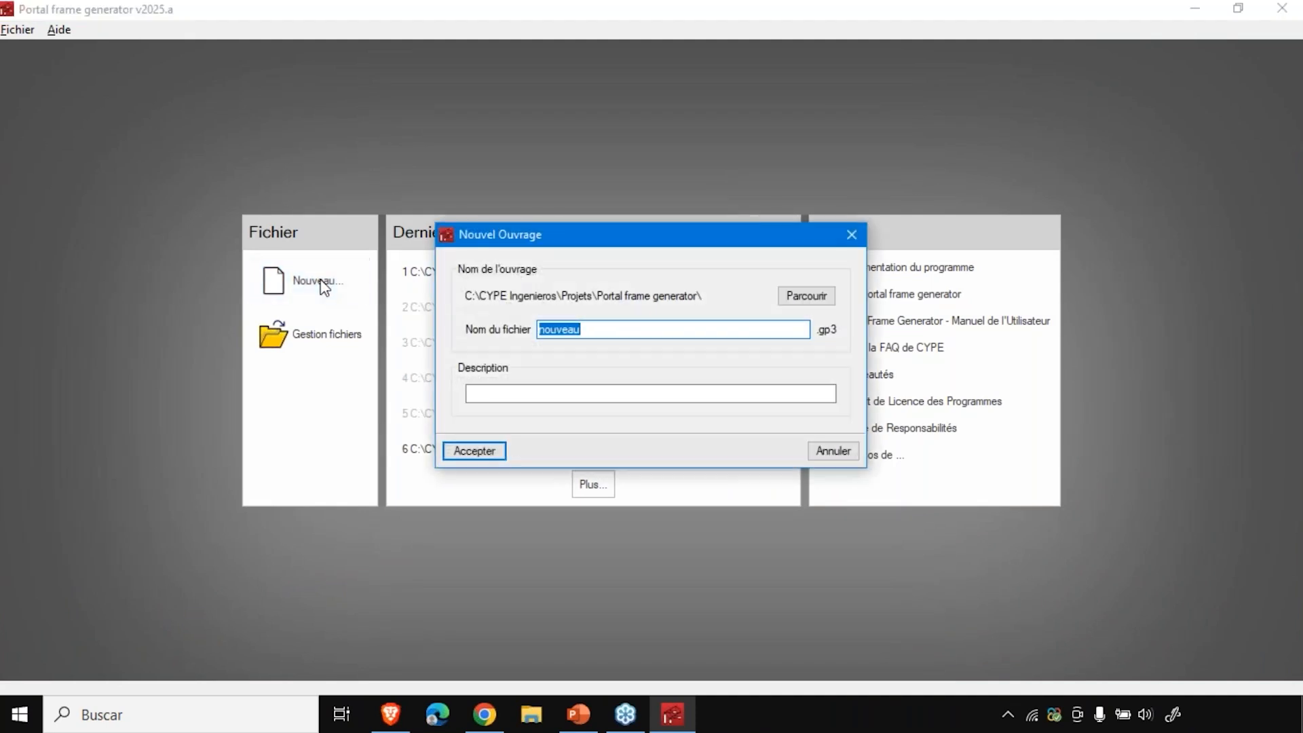
{"action": "type", "text": "terri"}
{"action": "key", "text": "BackSpace"}
{"action": "type", "text": "ain de tennis"}
{"action": "key", "text": "Return"}
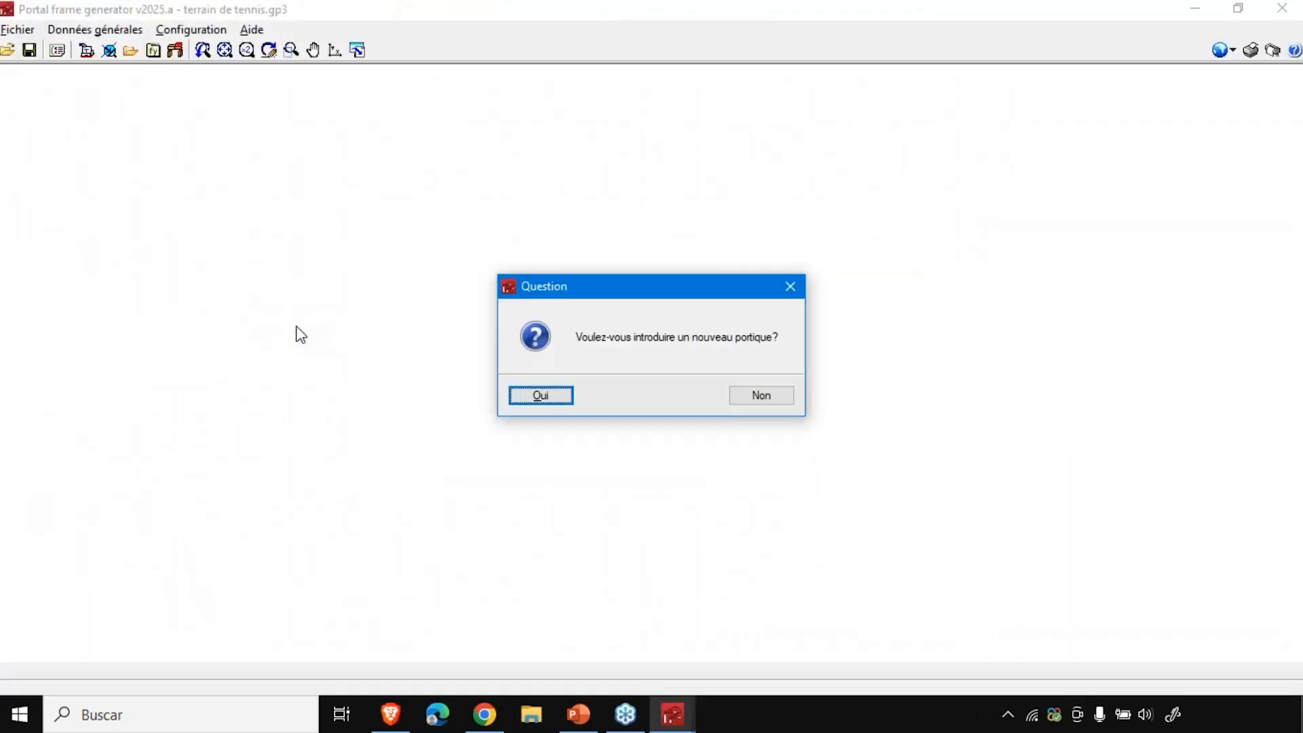
- Start a new single-slope portal frame with the rigid frame type (Portique rigide)
{"action": "key", "text": "Return"}
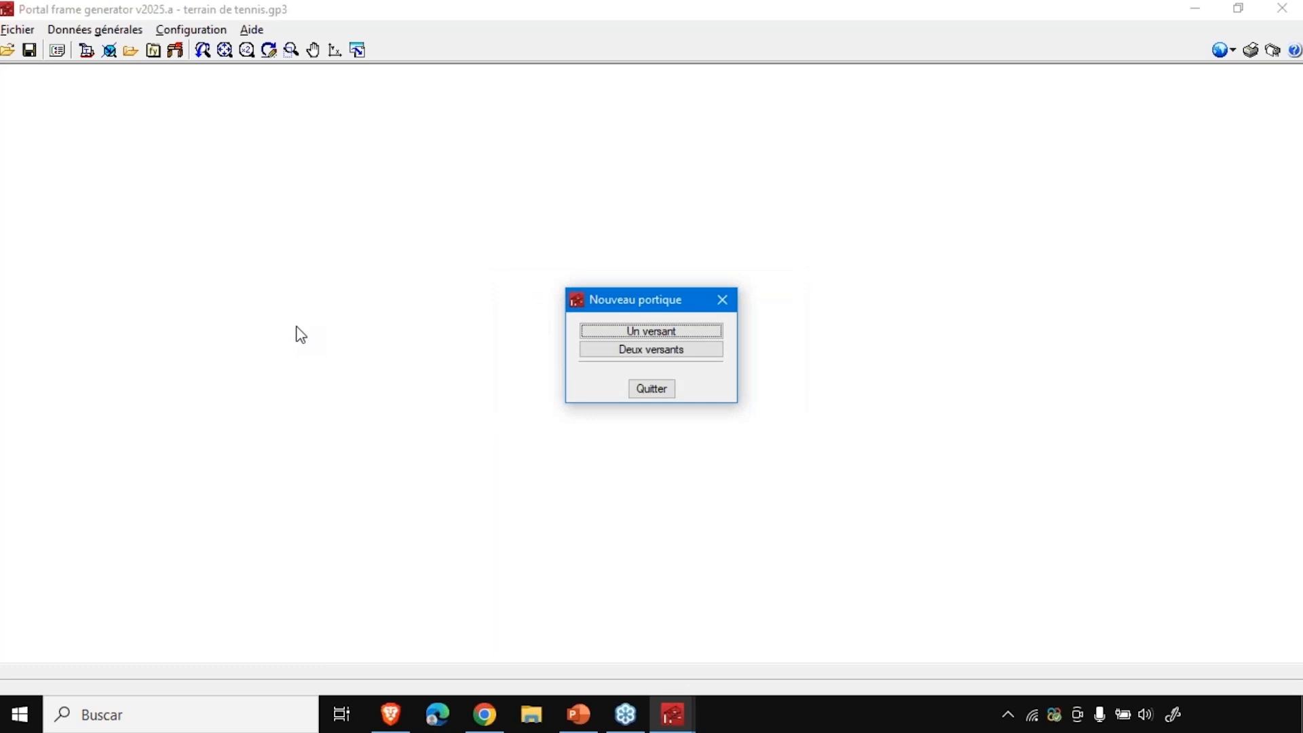
{"action": "left_click", "coordinate": [618, 337]}
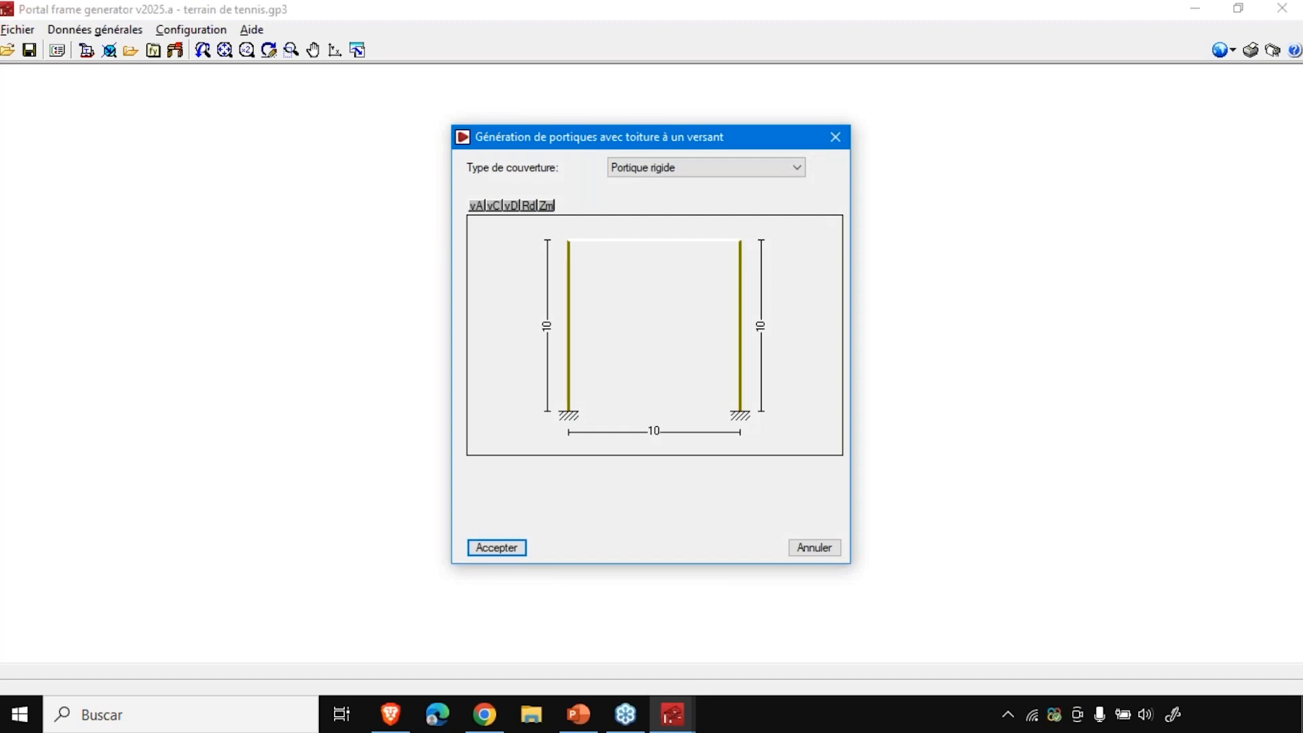
{"action": "left_click", "coordinate": [664, 170]}
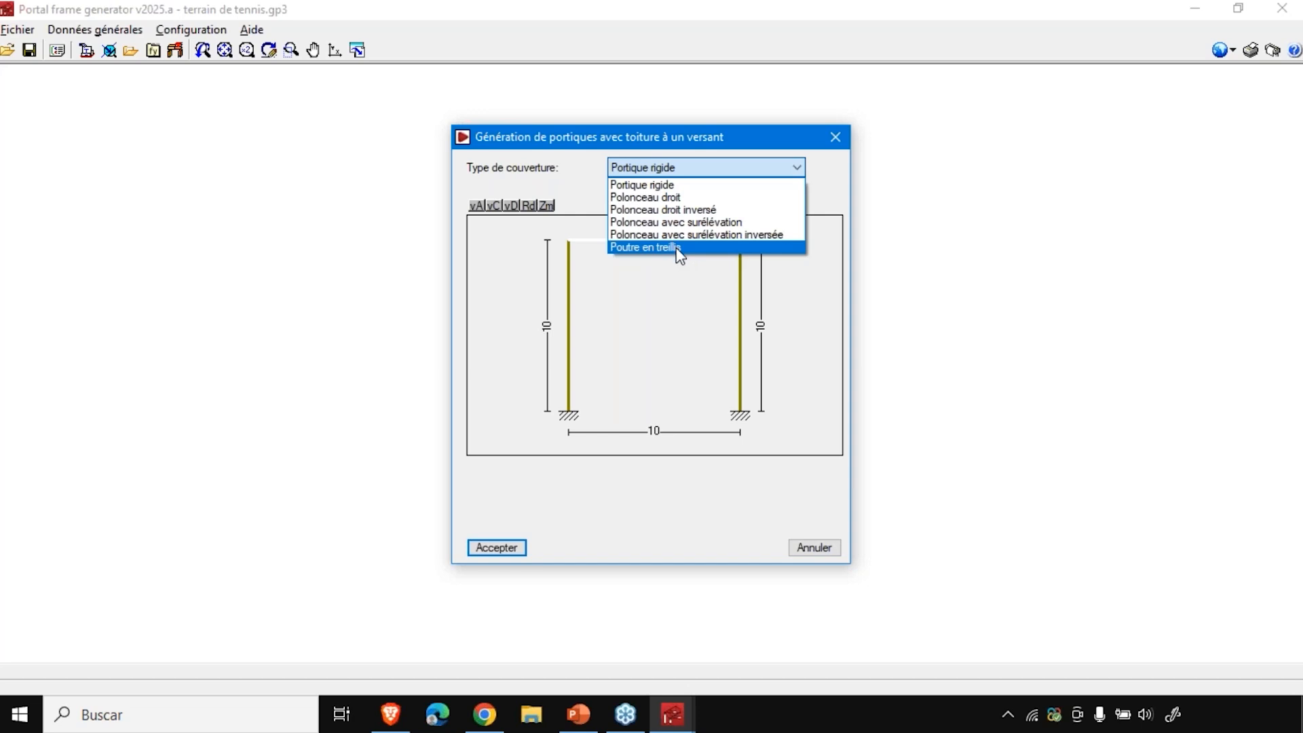
{"action": "left_click", "coordinate": [657, 183]}
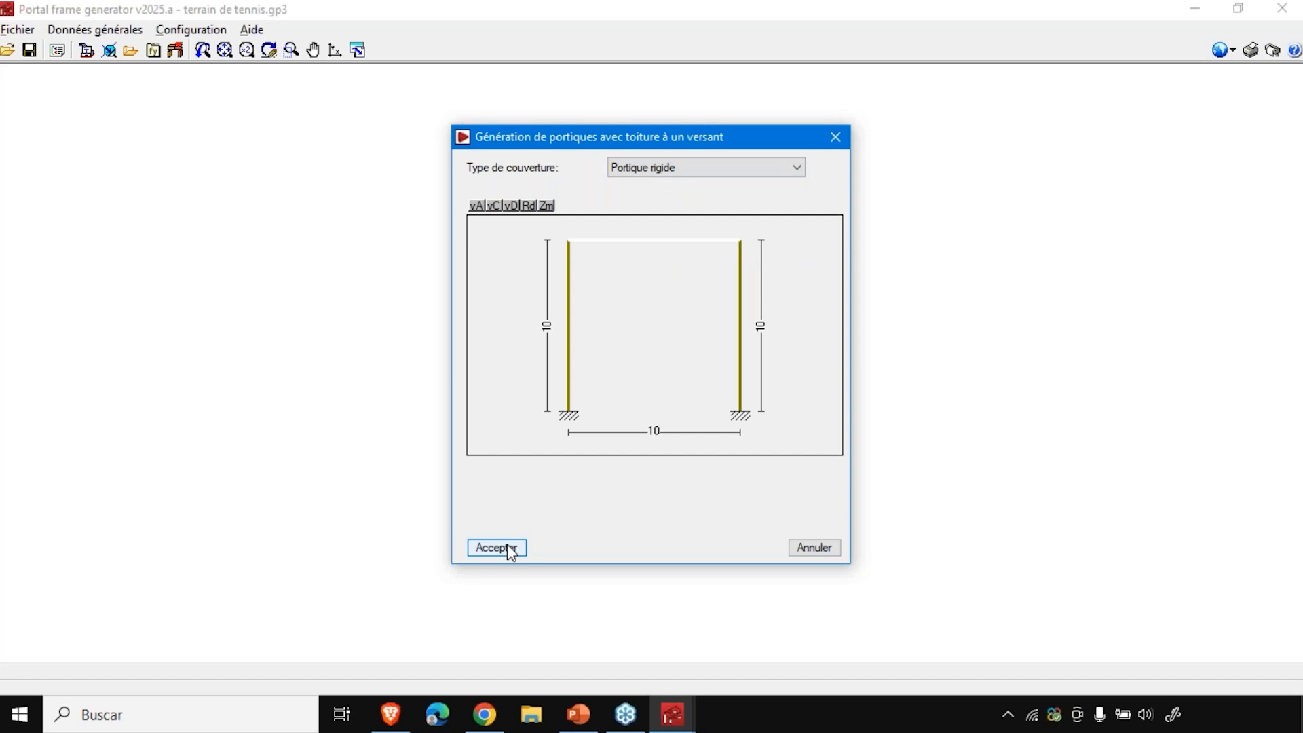
- Set the height of both columns of the frame to 8 m
{"action": "left_click", "coordinate": [547, 326]}
{"action": "type", "text": "8"}
{"action": "key", "text": "Return"}
{"action": "left_click", "coordinate": [761, 327]}
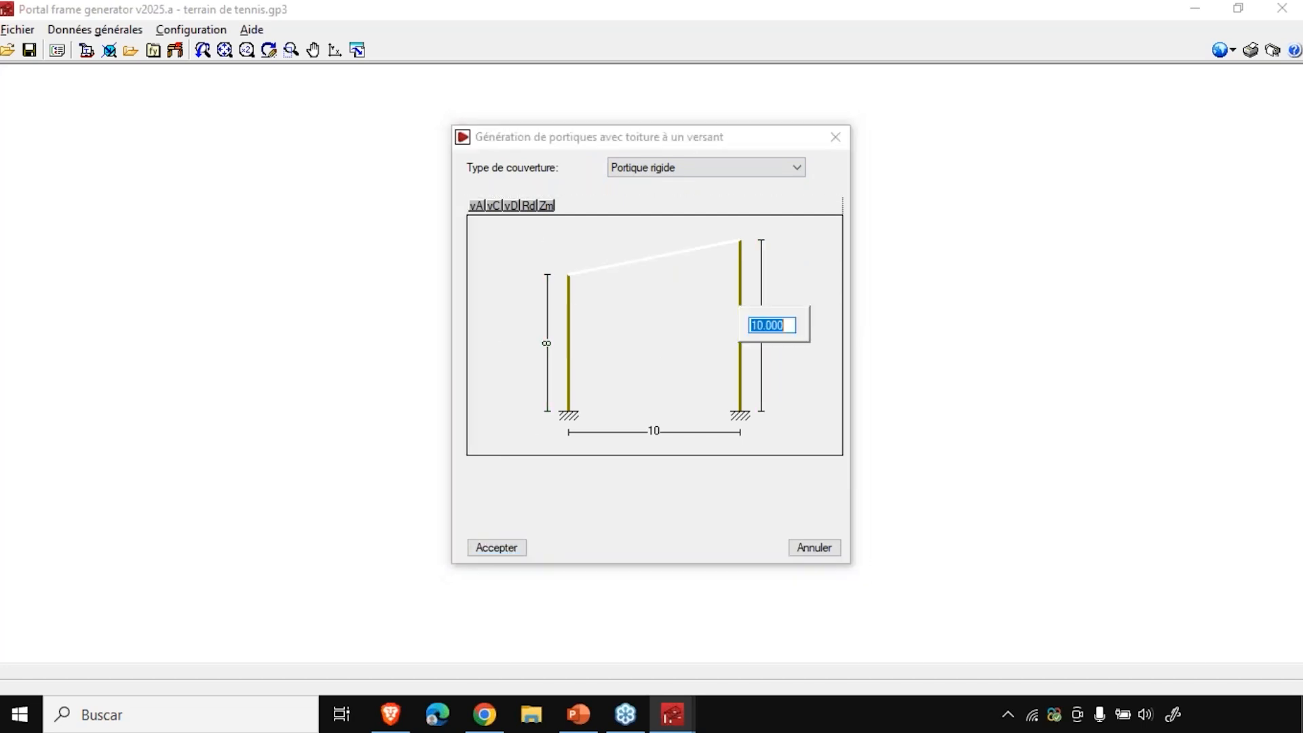
{"action": "type", "text": "8"}
{"action": "key", "text": "Return"}
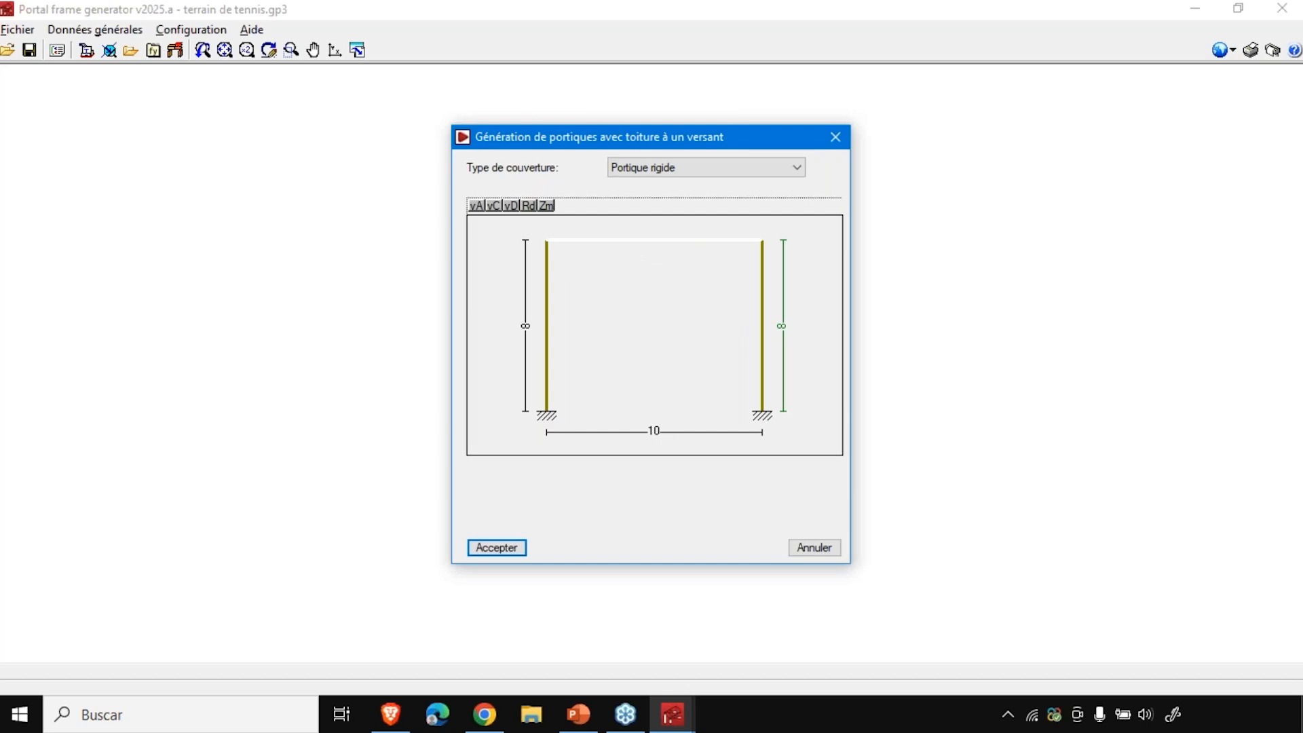
- Set the frame's span to 15 m and accept the frame geometry
{"action": "left_click", "coordinate": [651, 434]}
{"action": "type", "text": "15"}
{"action": "key", "text": "Return"}
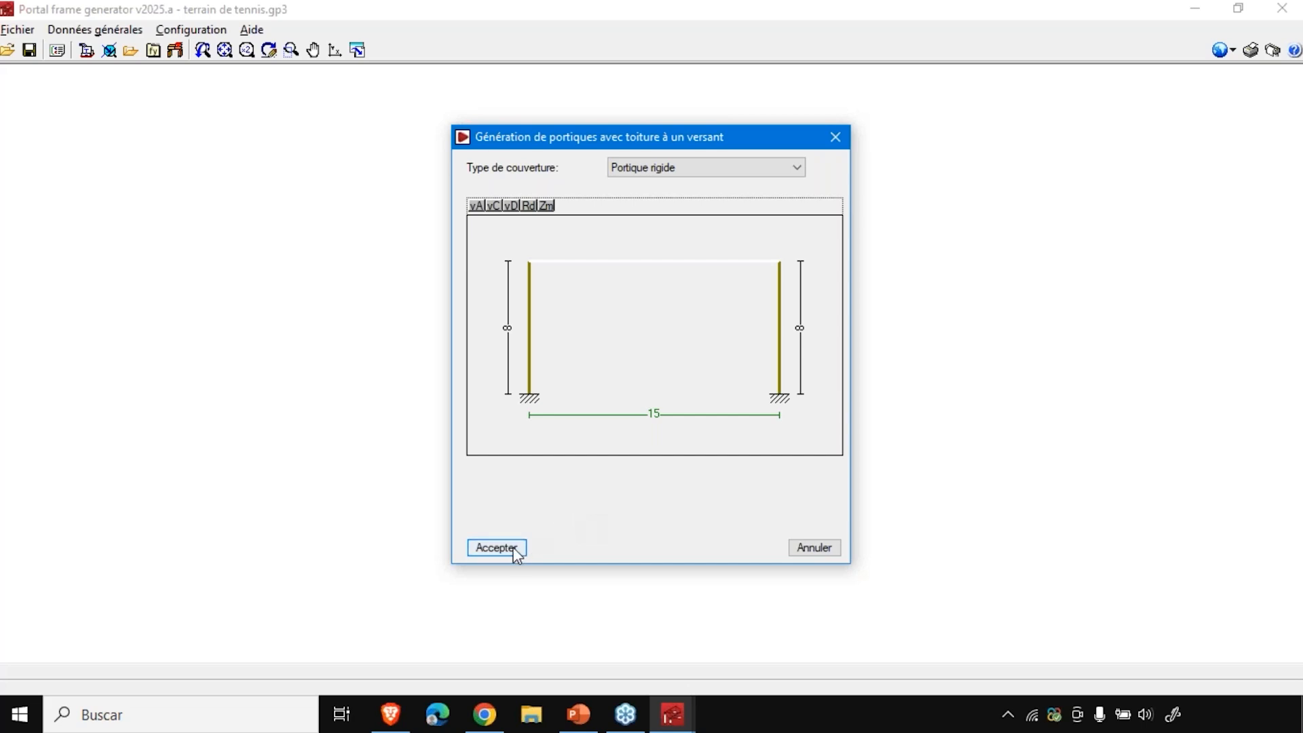
{"action": "left_click", "coordinate": [496, 547]}
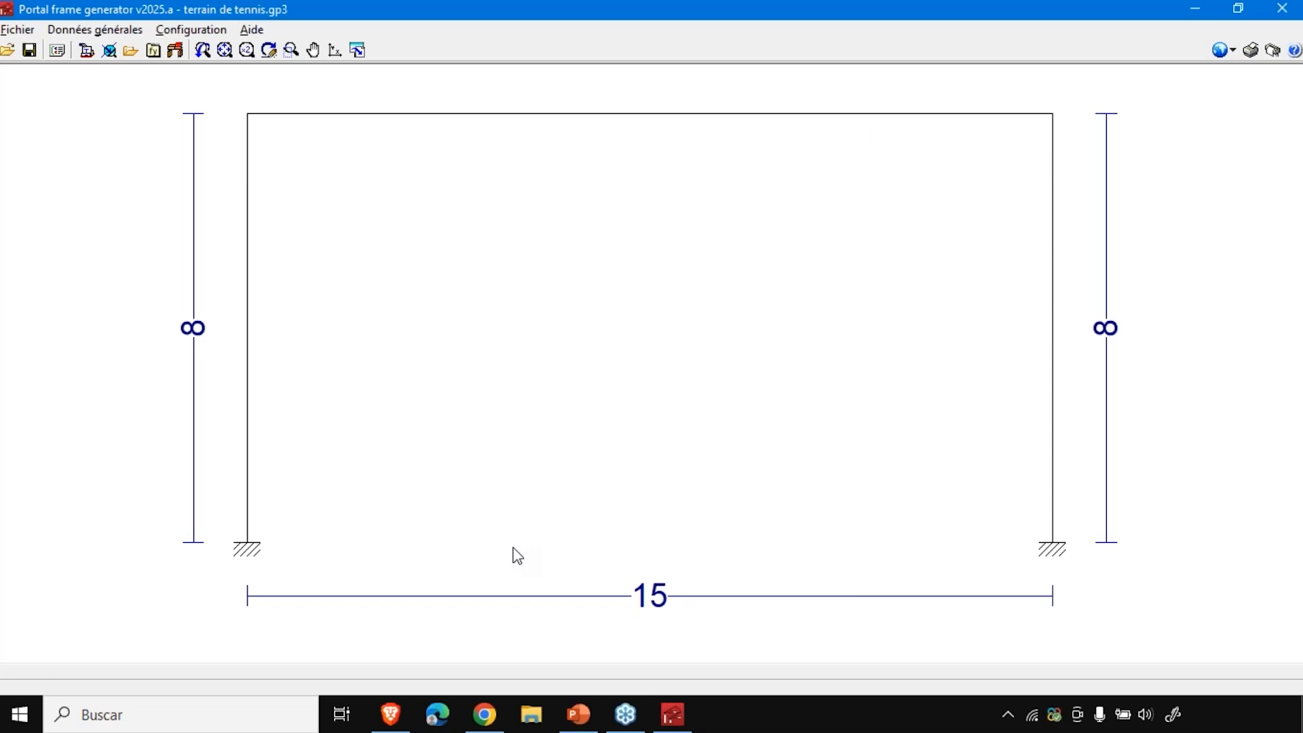
- In the job's general data, set 6 bays at a frame spacing of 5.00 m
{"action": "left_click", "coordinate": [97, 30]}
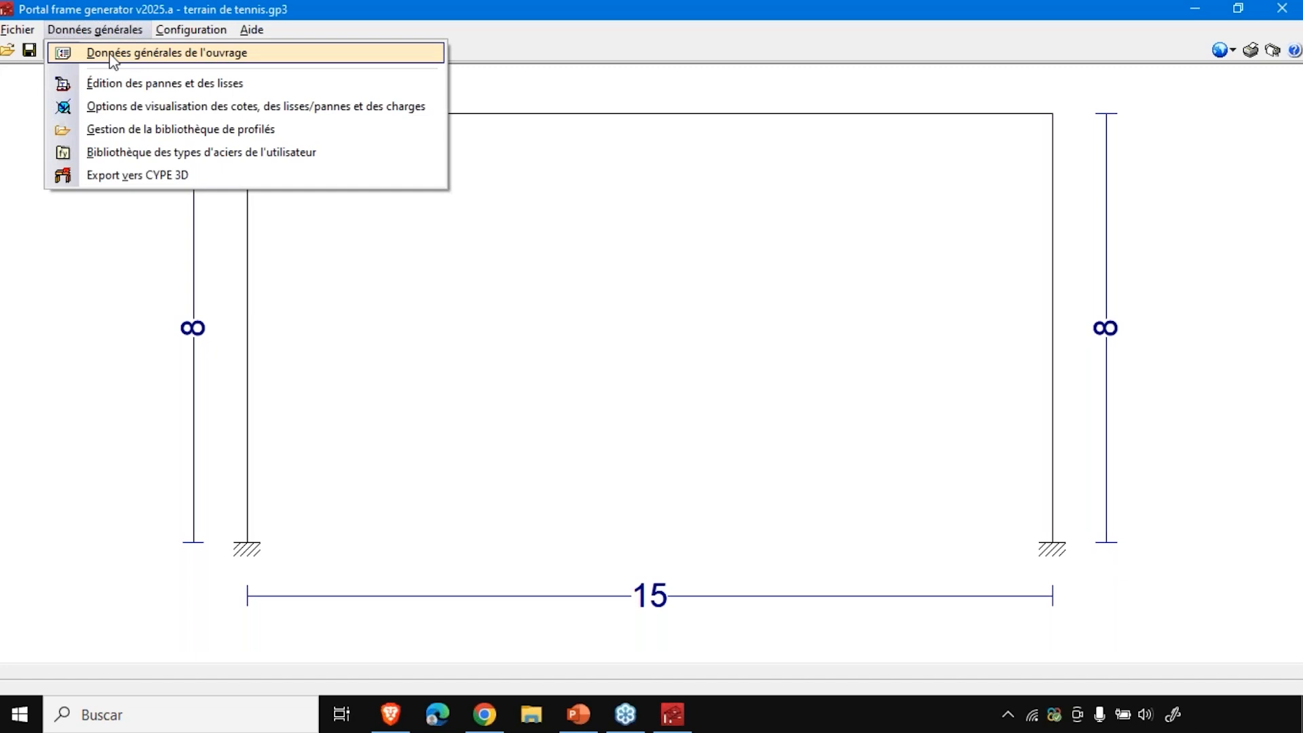
{"action": "left_click", "coordinate": [113, 56]}
{"action": "left_click", "coordinate": [750, 116]}
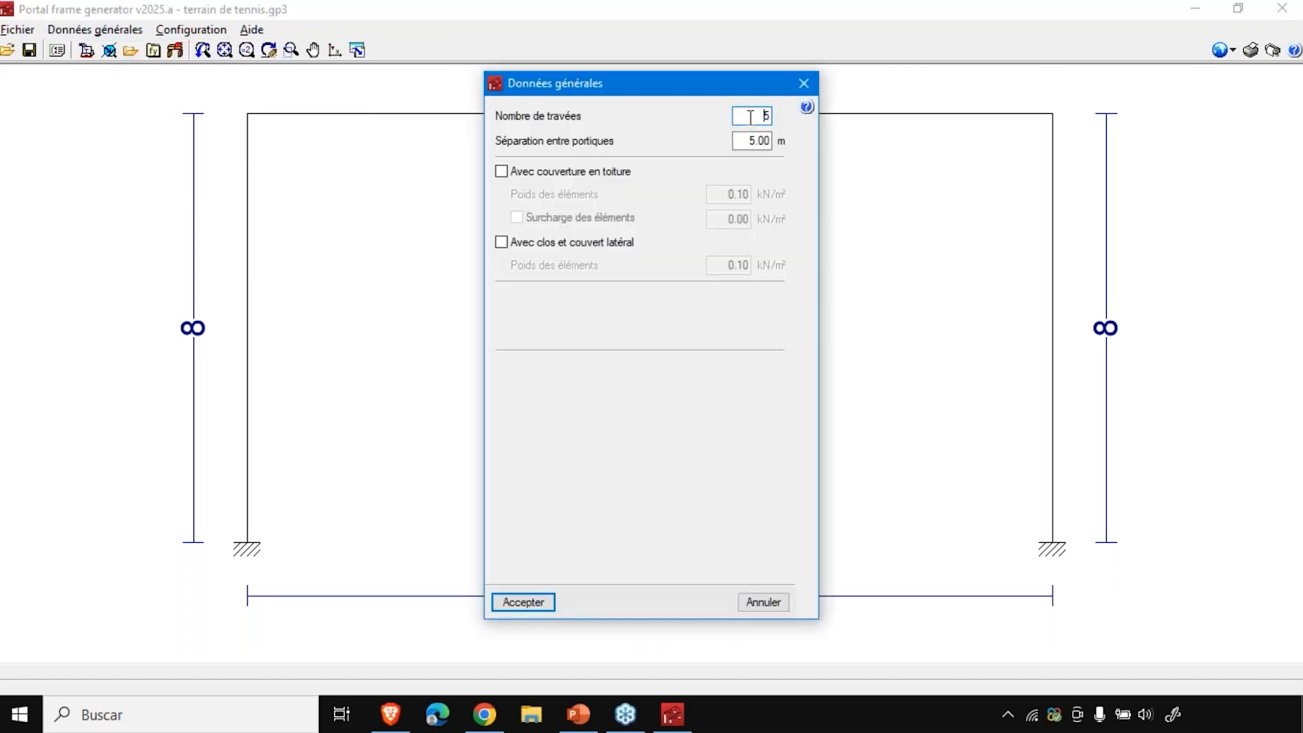
{"action": "key", "text": "BackSpace"}
{"action": "type", "text": "6"}
{"action": "double_click", "coordinate": [756, 140]}
- Add roof cladding with an element weight of 0.16 kN/m² and a surcharge of 0.55 kN/m²
{"action": "left_click", "coordinate": [514, 170]}
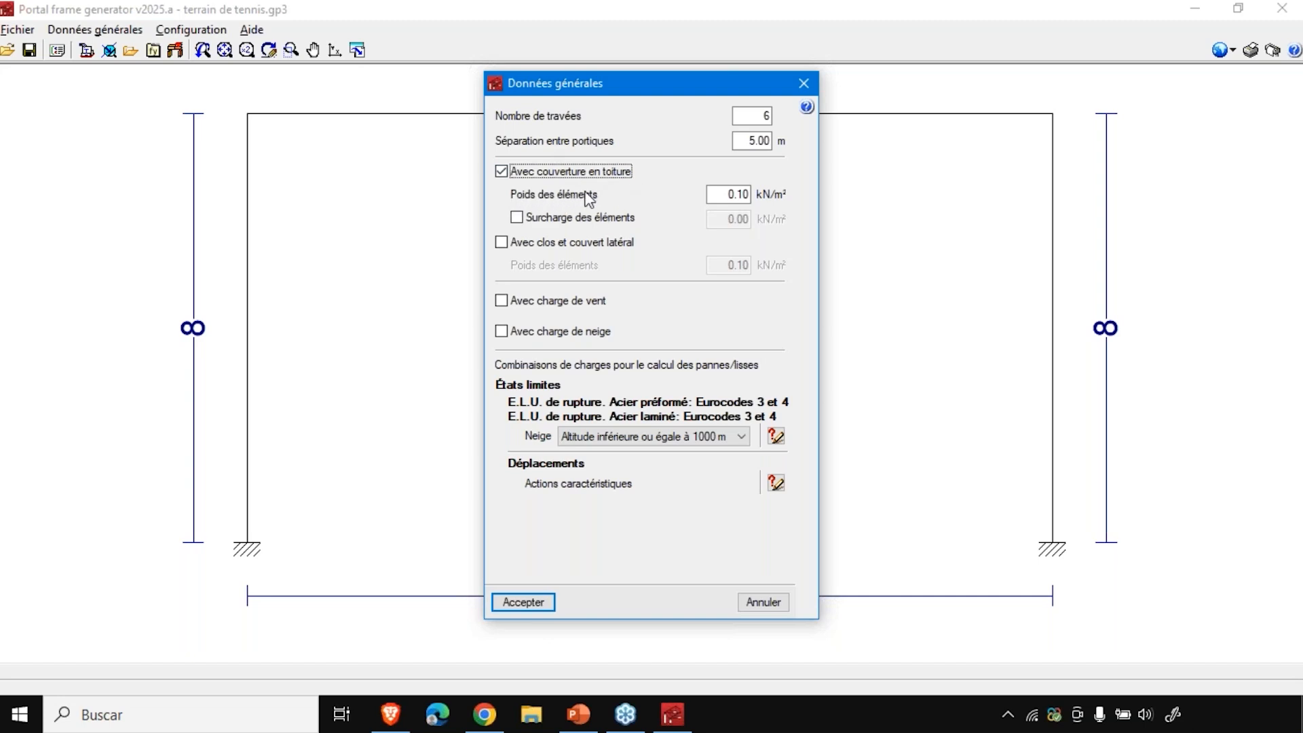
{"action": "left_click_drag", "start_coordinate": [741, 196], "coordinate": [762, 206]}
{"action": "type", "text": "6"}
{"action": "left_click", "coordinate": [604, 222]}
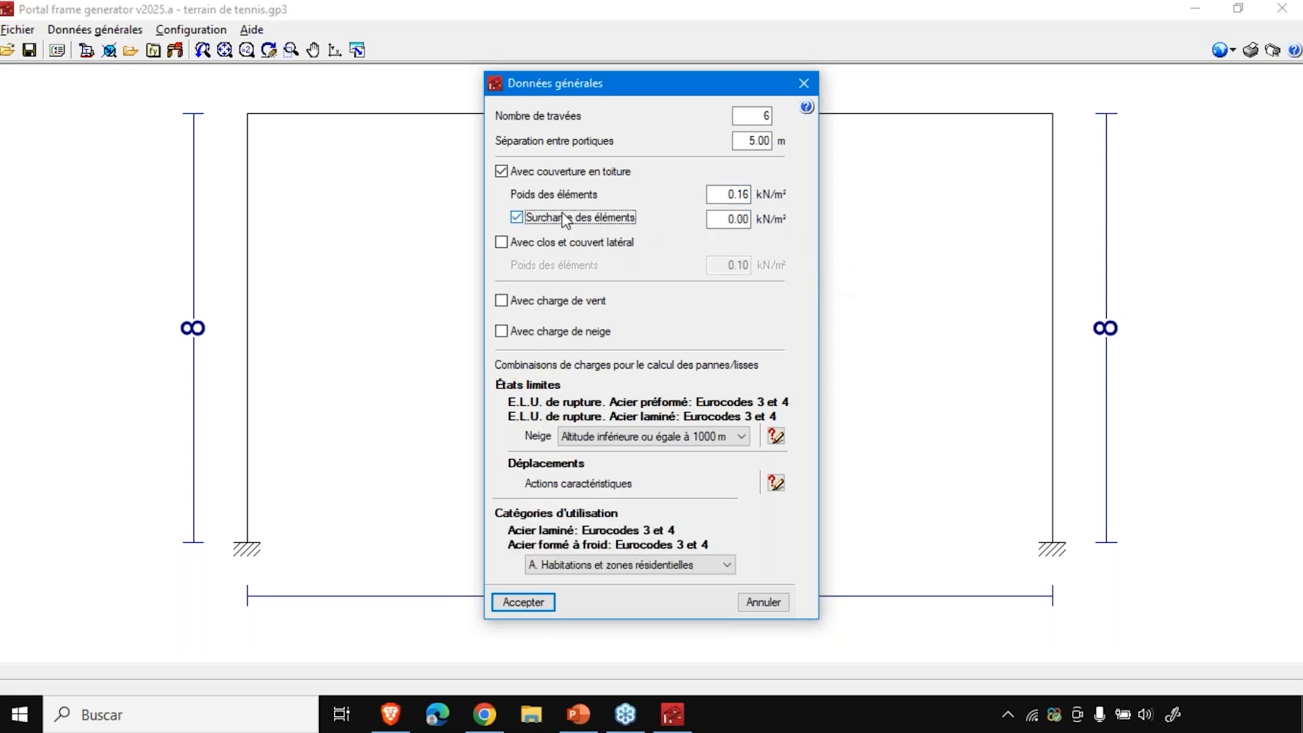
{"action": "double_click", "coordinate": [739, 219]}
{"action": "type", "text": "55"}
- Add side cladding with an element weight of 0.30 kN/m² and enable the wind load to open its standard settings
{"action": "left_click", "coordinate": [584, 254]}
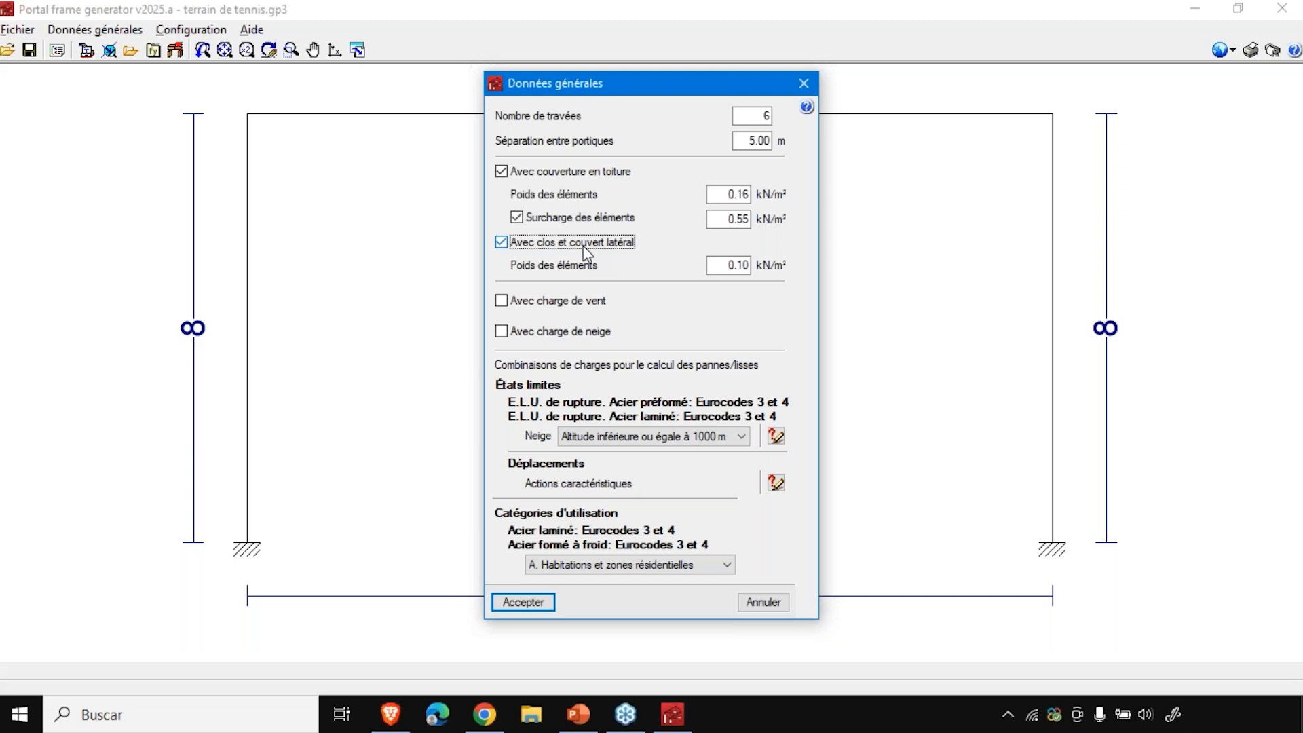
{"action": "left_click", "coordinate": [740, 266]}
{"action": "left_click_drag", "start_coordinate": [739, 266], "coordinate": [751, 268]}
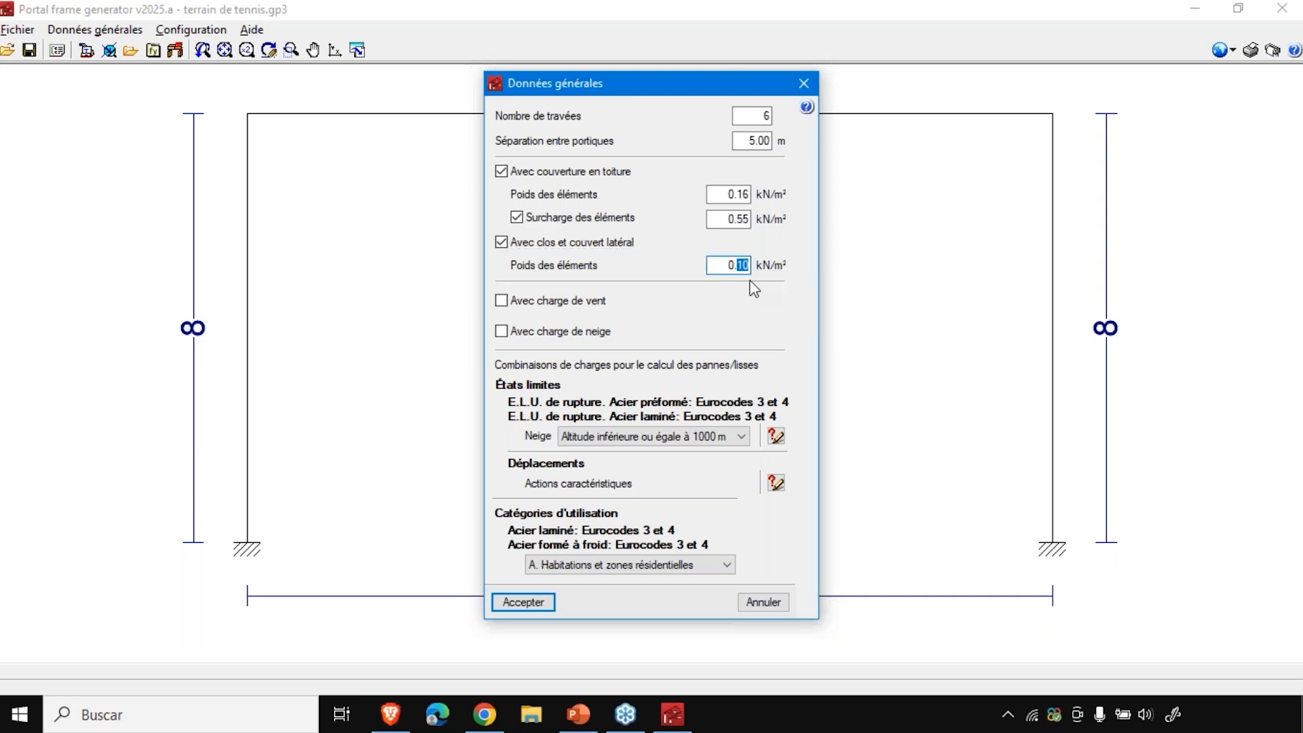
{"action": "type", "text": "3"}
{"action": "left_click", "coordinate": [578, 307]}
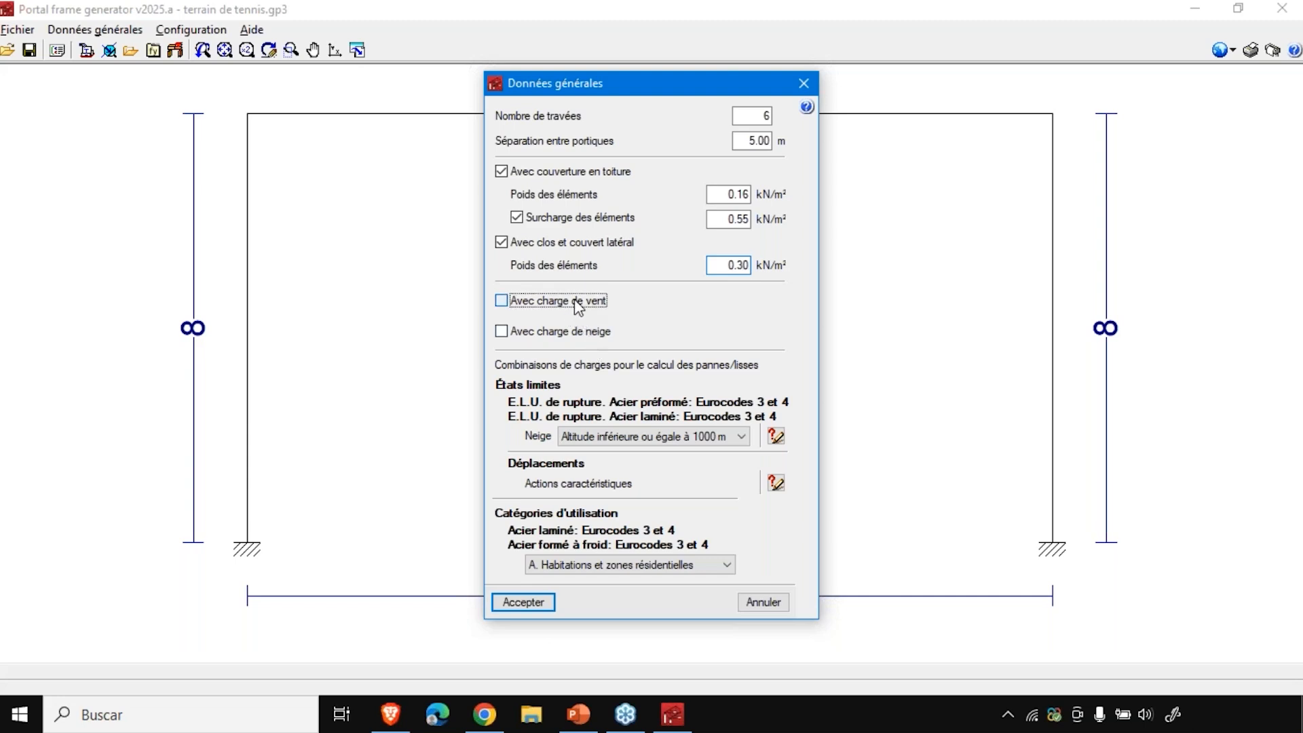
{"action": "left_click", "coordinate": [578, 306]}
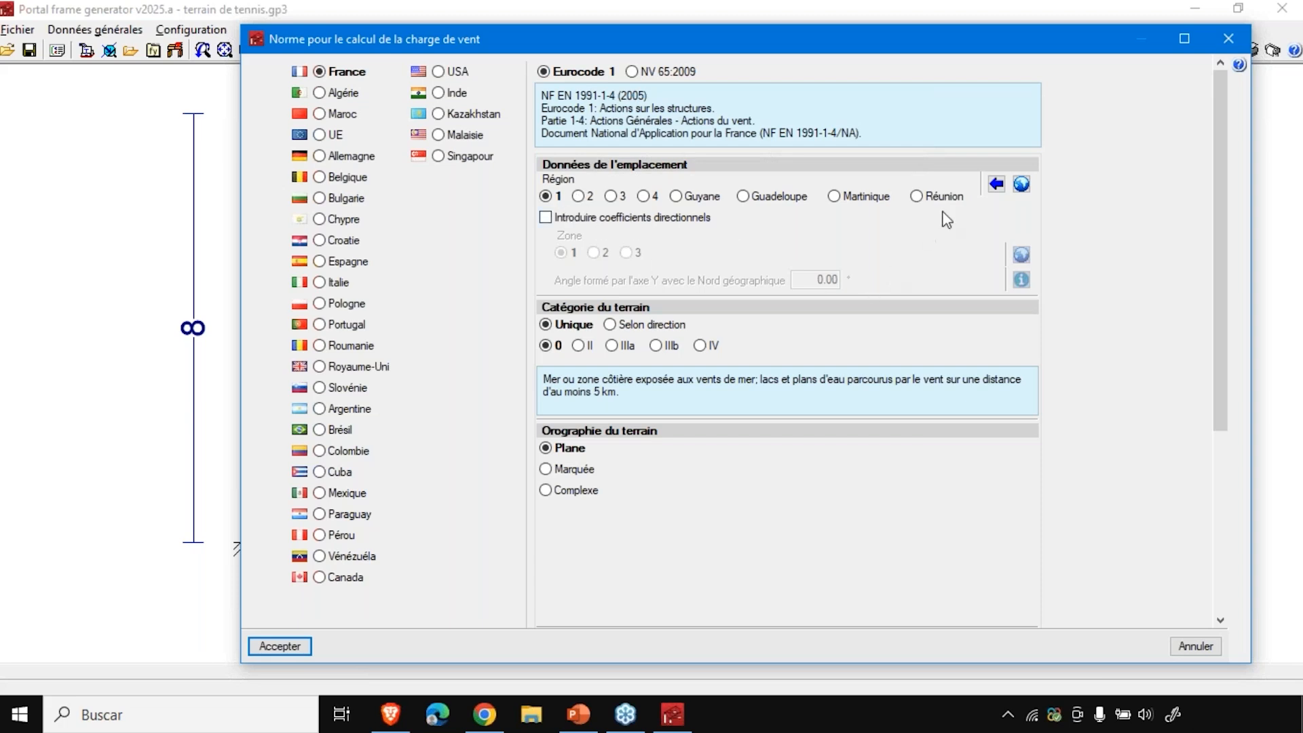
{"action": "left_click", "coordinate": [996, 188]}
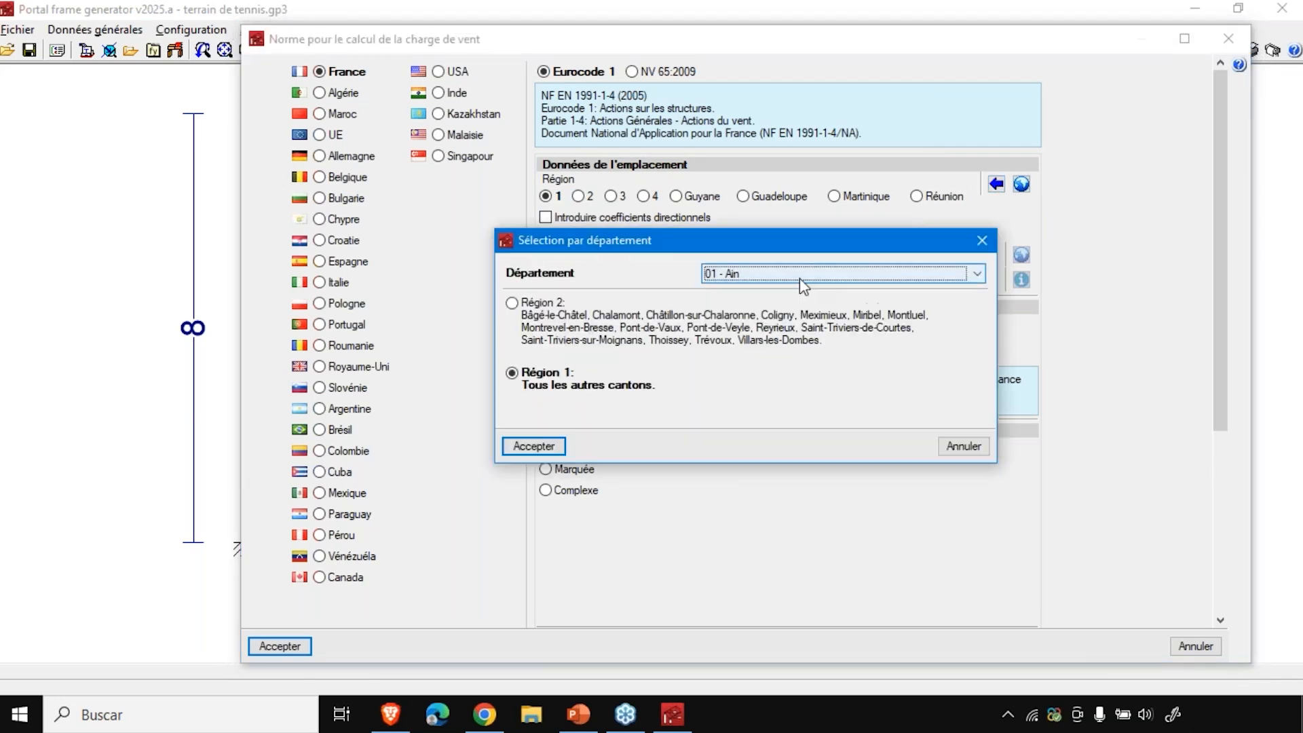
{"action": "left_click", "coordinate": [799, 275]}
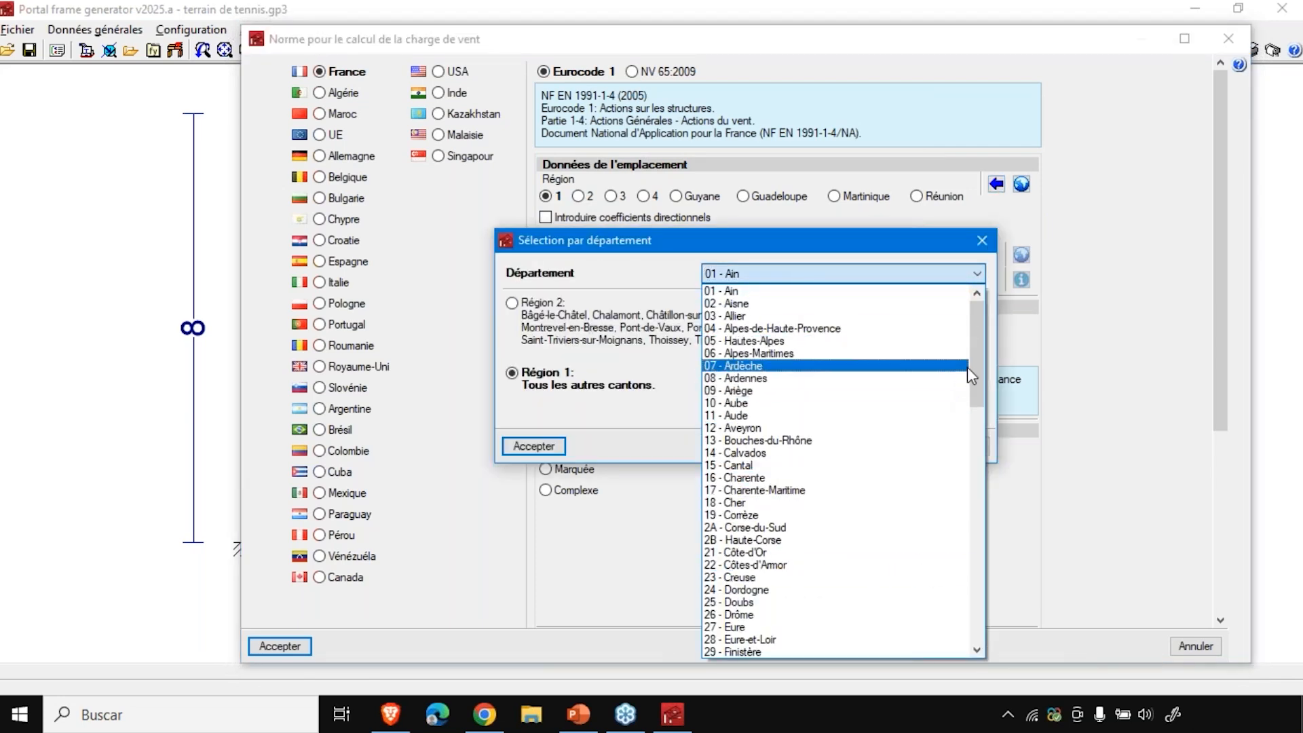
{"action": "left_click_drag", "start_coordinate": [976, 425], "coordinate": [994, 670]}
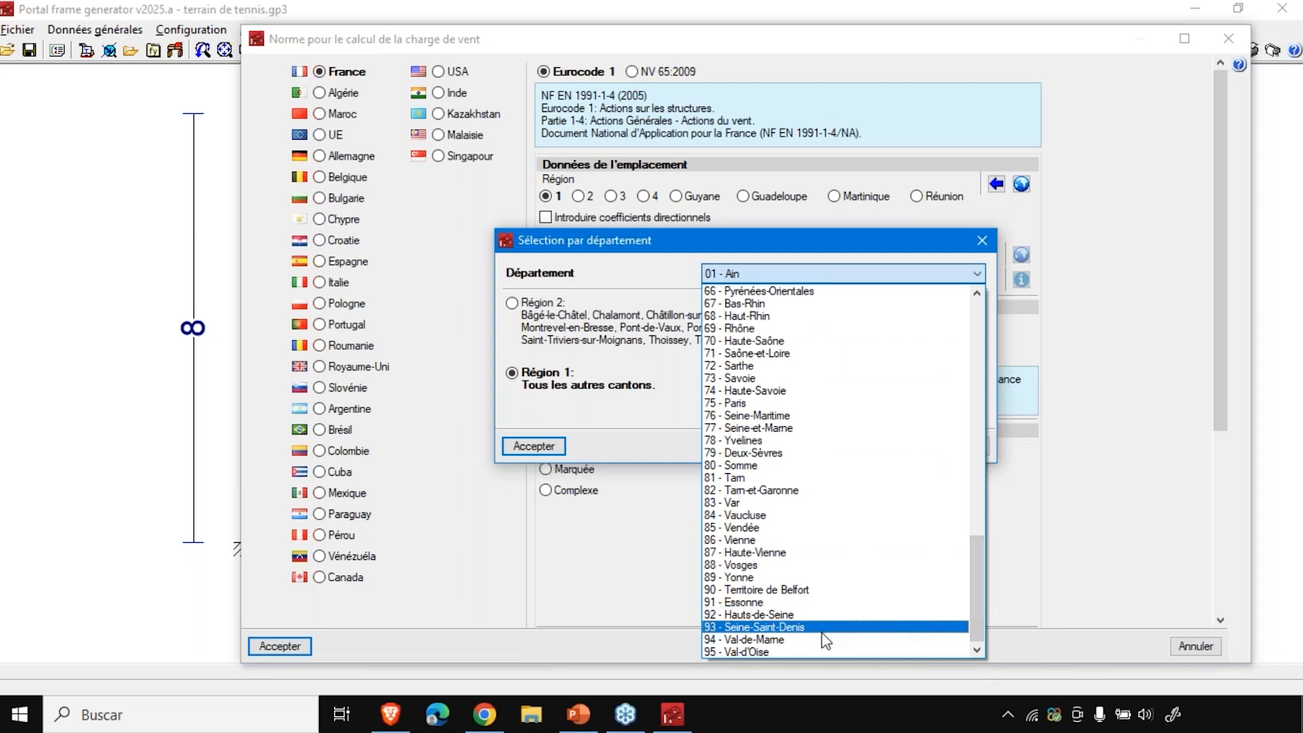
{"action": "left_click", "coordinate": [1073, 522]}
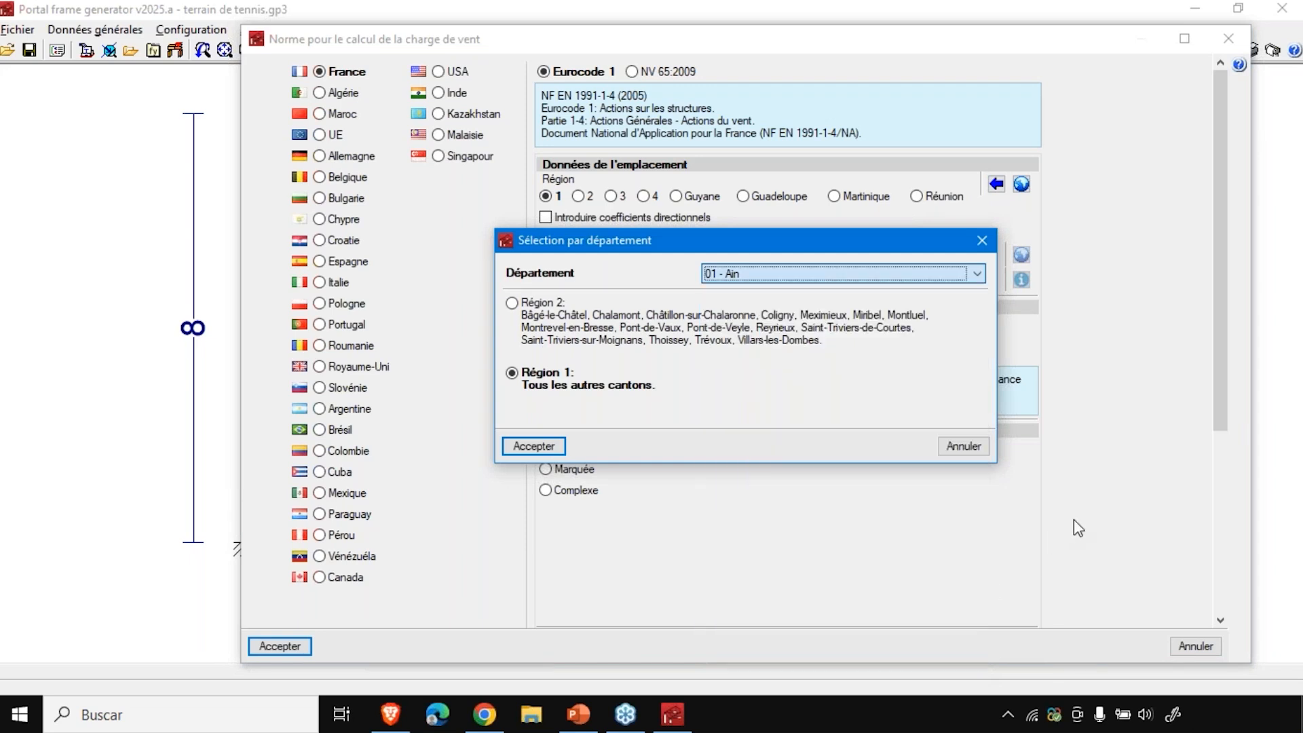
{"action": "left_click", "coordinate": [982, 241]}
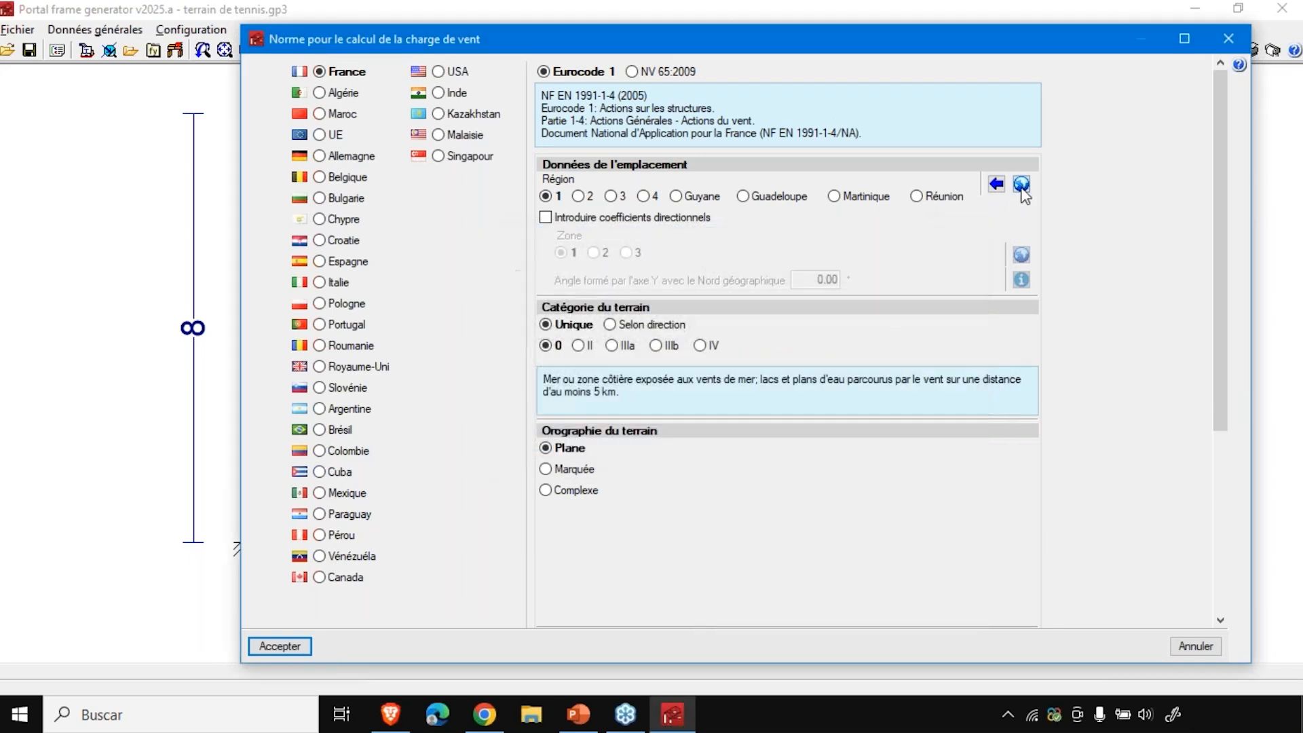
- Consult the map of wind regions and set the site's region to 2
{"action": "left_click", "coordinate": [1021, 184]}
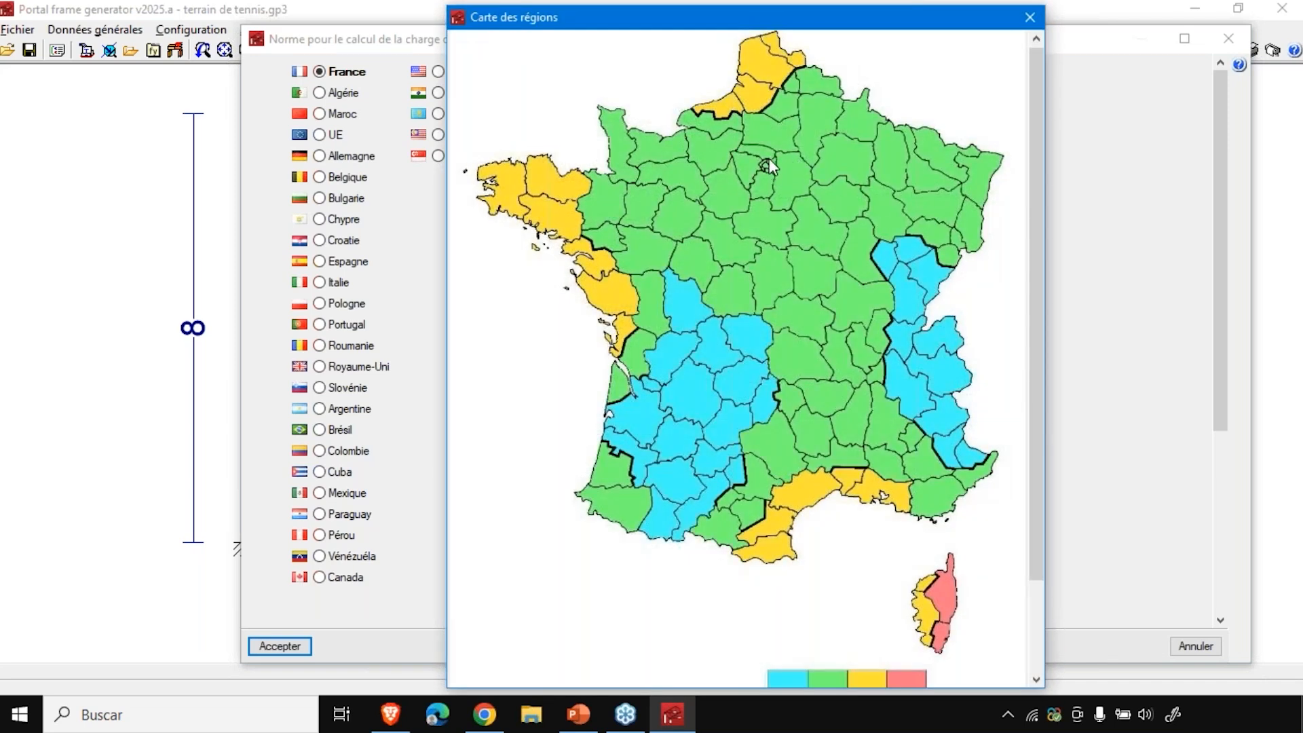
{"action": "scroll", "coordinate": [768, 158], "scroll_direction": "down", "scroll_amount": 3}
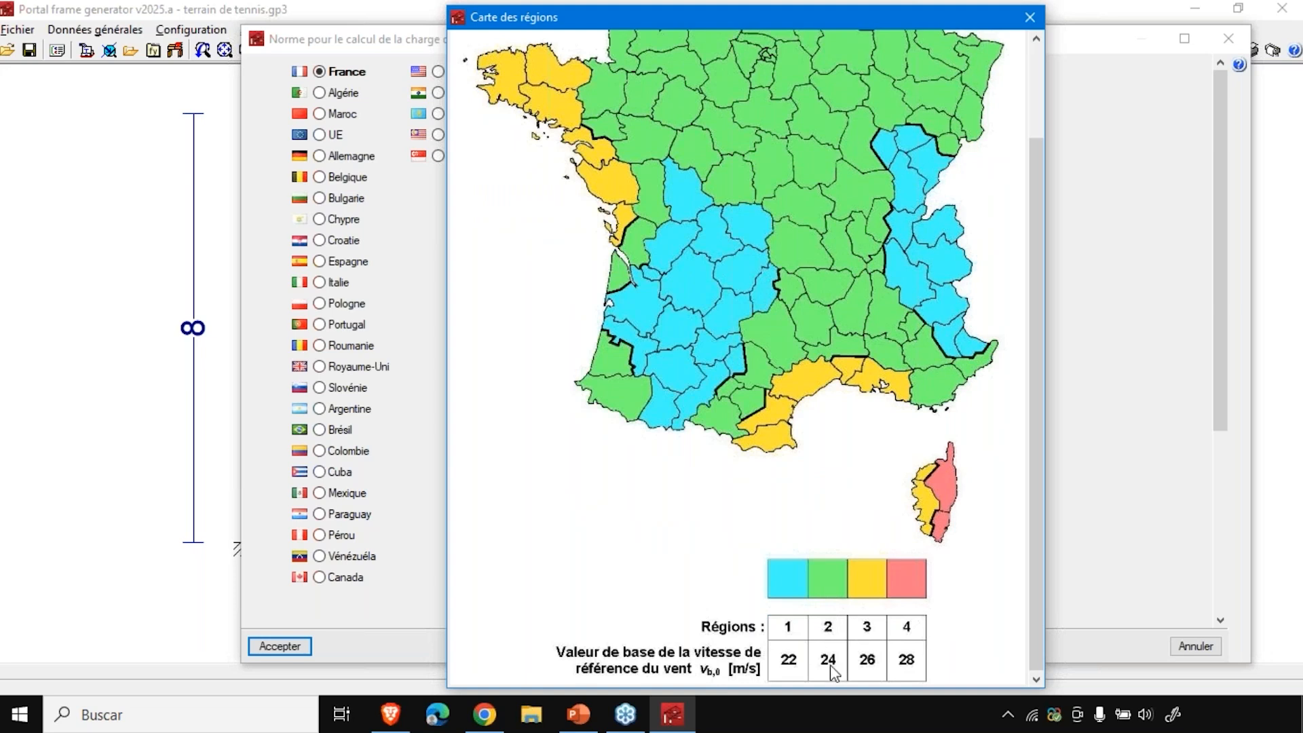
{"action": "left_click", "coordinate": [1036, 24]}
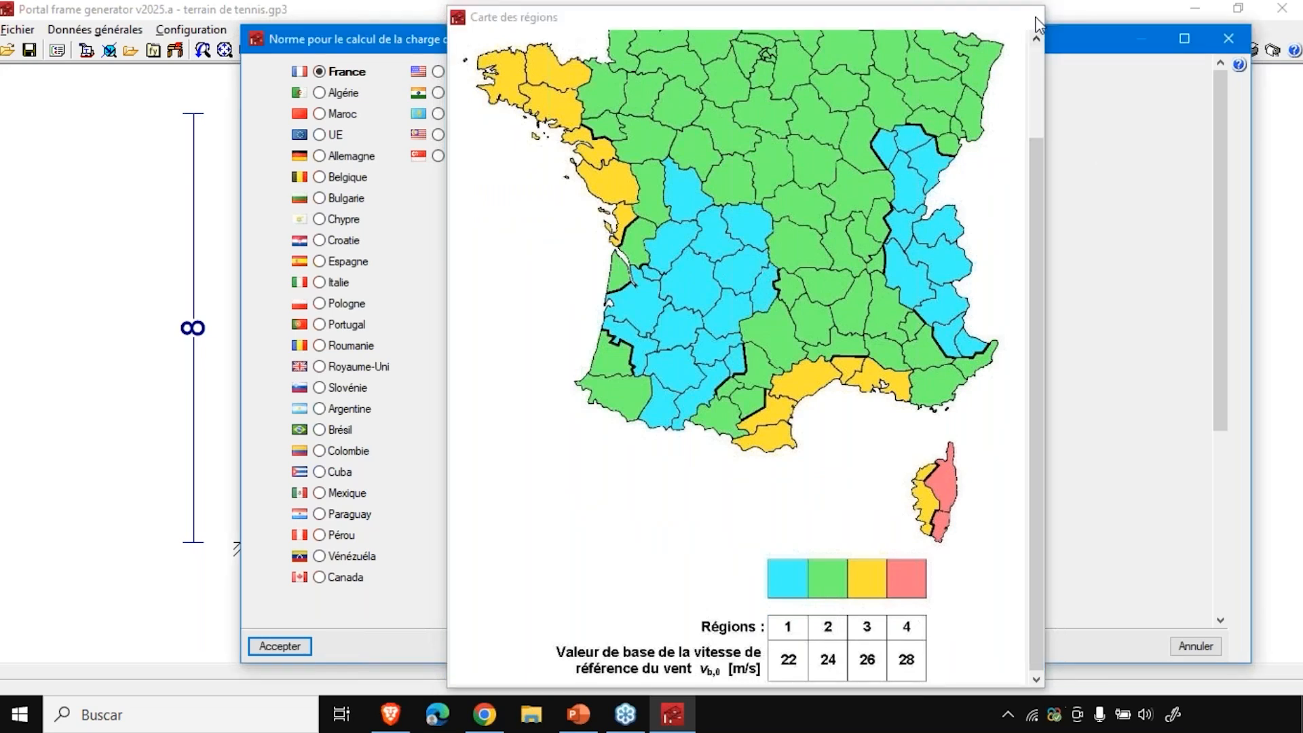
{"action": "left_click", "coordinate": [581, 196]}
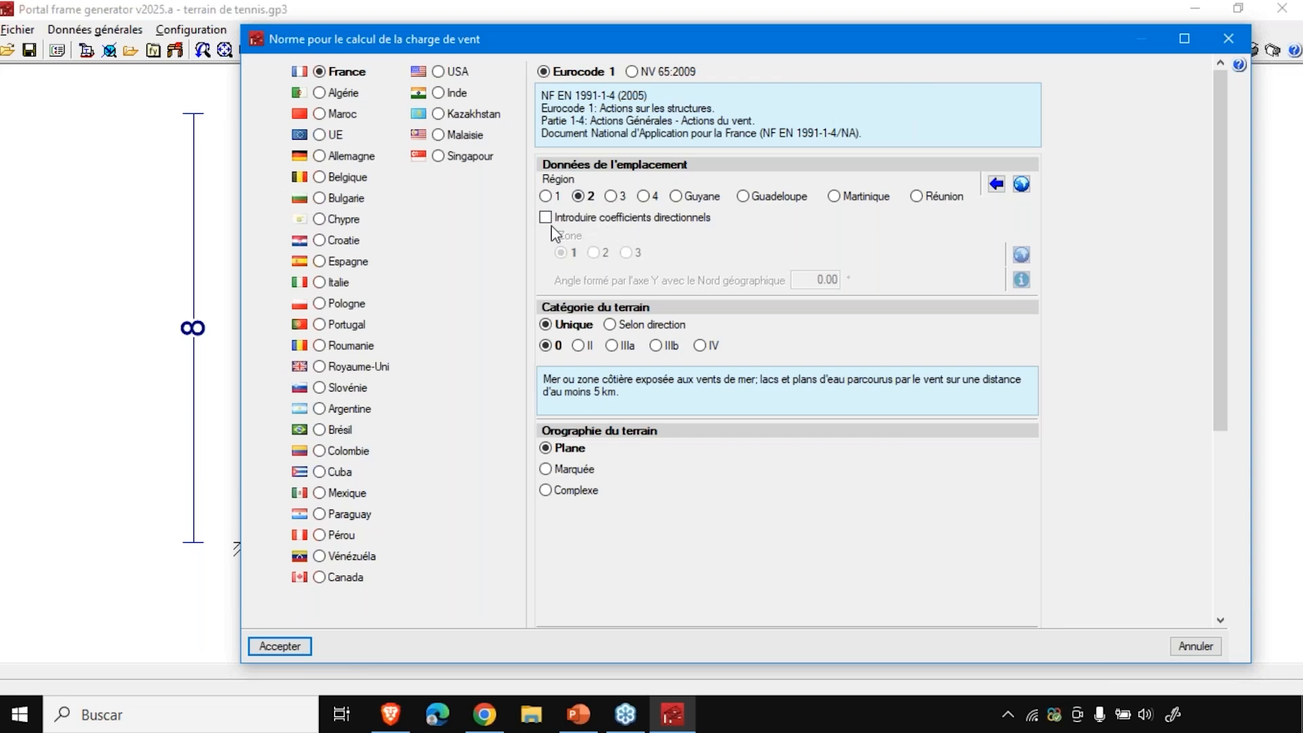
- Enable directional coefficients for the wind load and consult the map of zones
{"action": "left_click", "coordinate": [568, 219]}
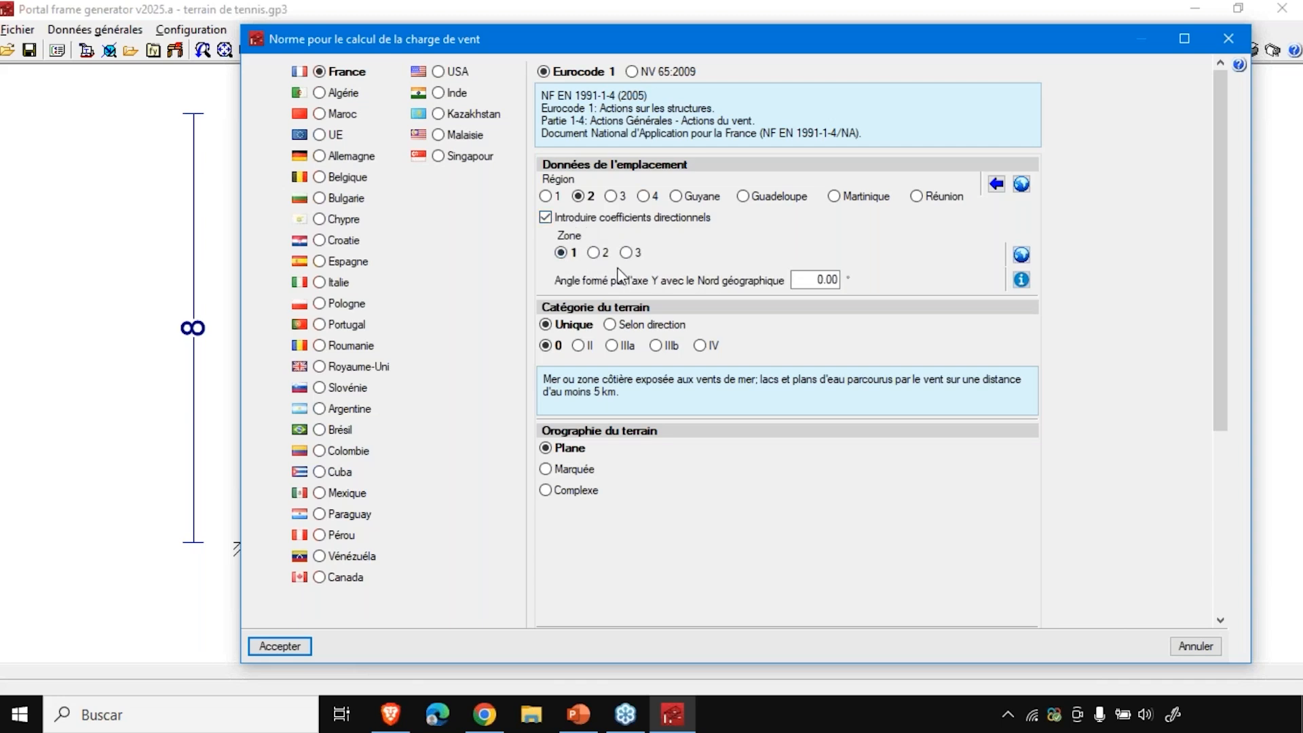
{"action": "left_click", "coordinate": [1022, 255]}
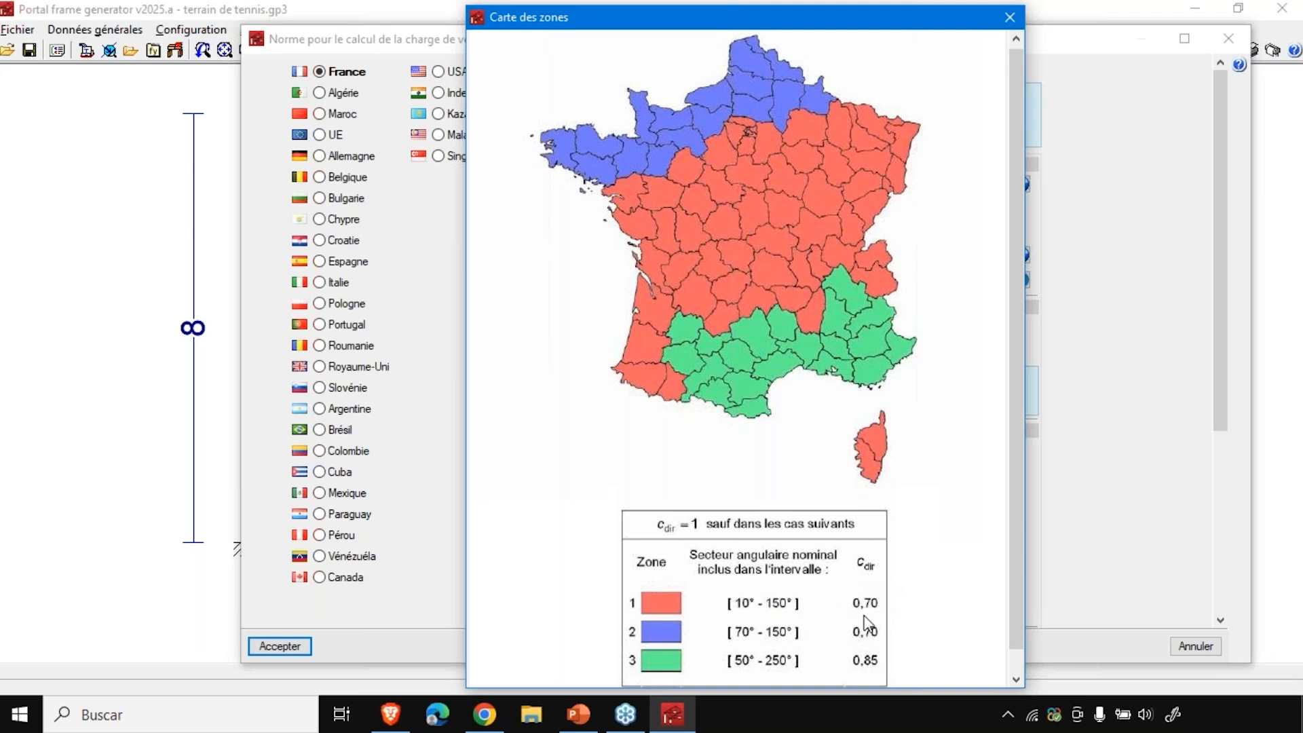
{"action": "left_click", "coordinate": [1010, 19]}
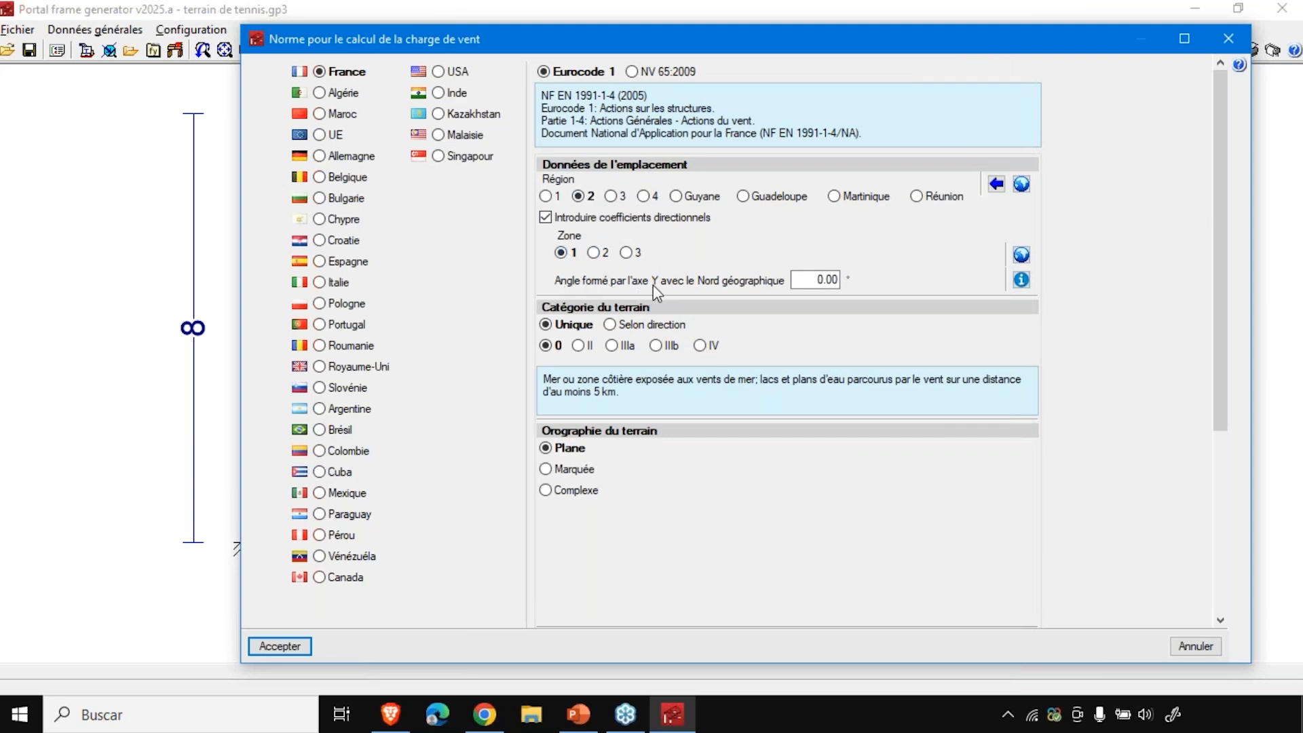
- Consult the reference system diagram, set the Y axis angle to geographic north to 25°, and choose terrain category IV
{"action": "left_click", "coordinate": [1022, 279]}
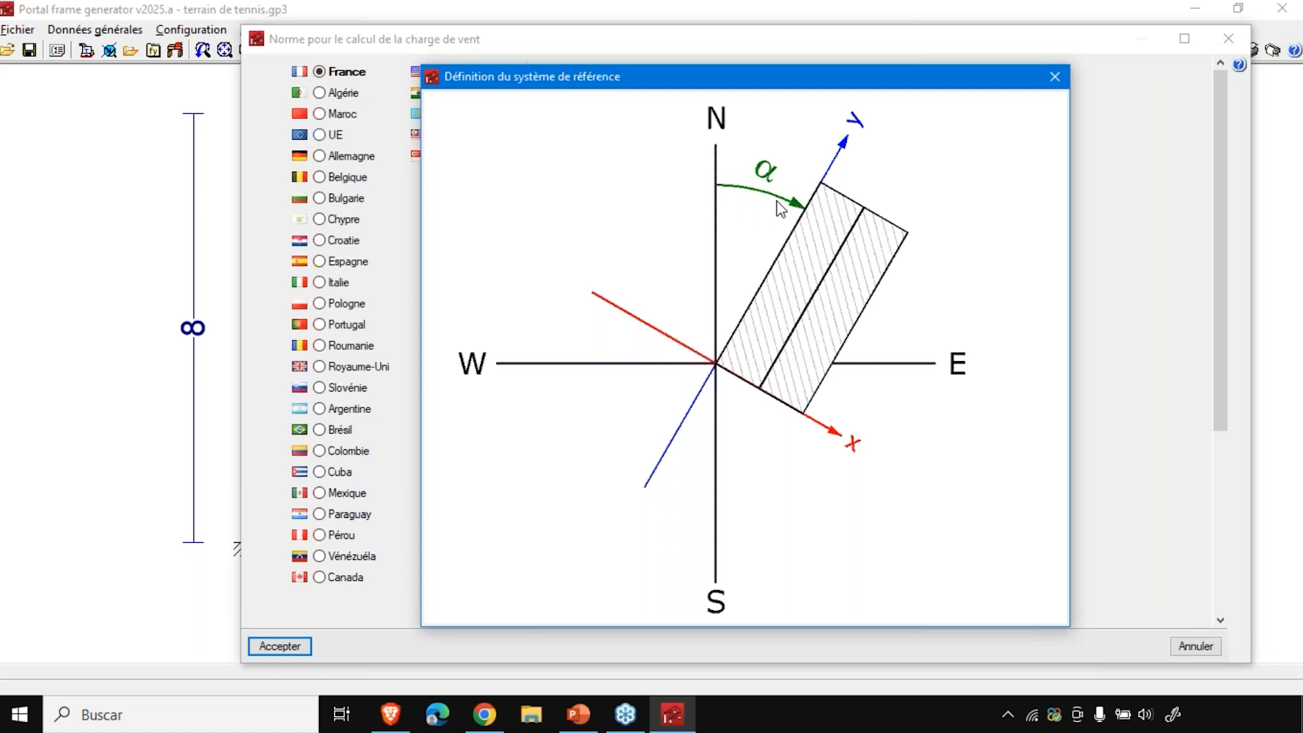
{"action": "left_click", "coordinate": [1054, 76]}
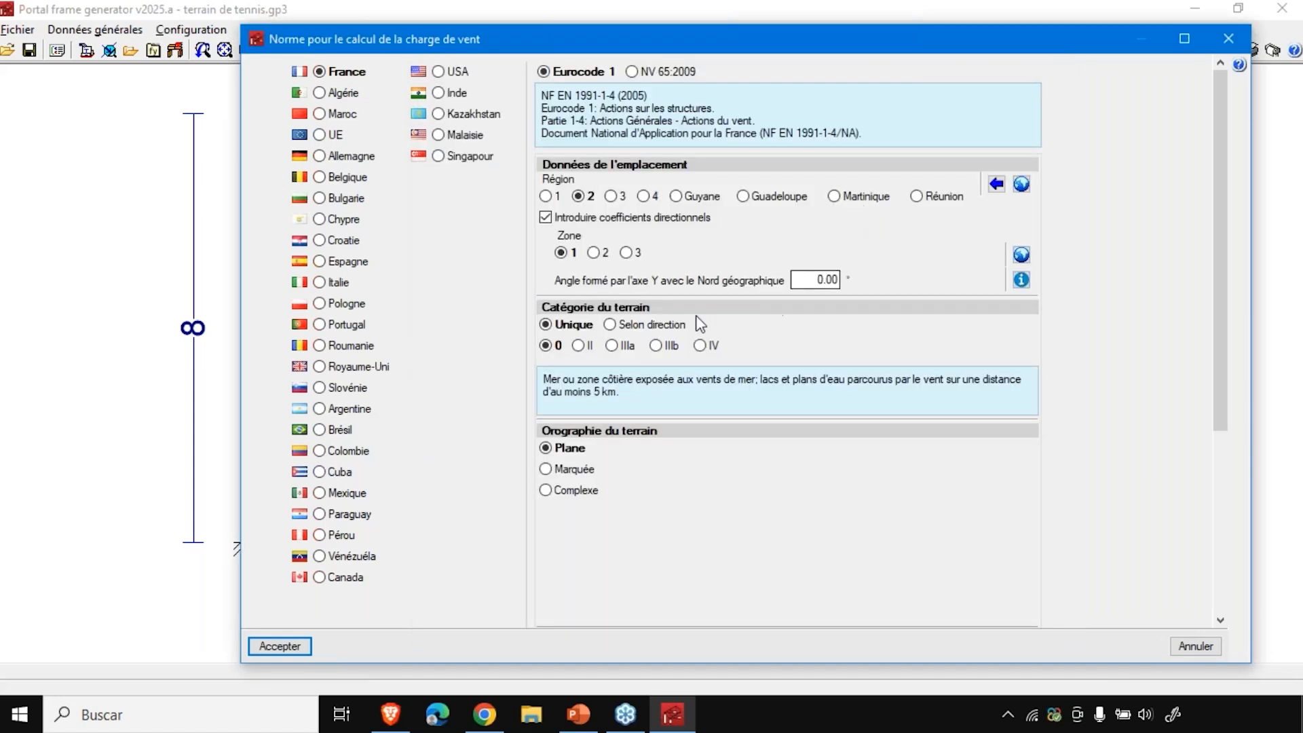
{"action": "left_click", "coordinate": [797, 279]}
{"action": "double_click", "coordinate": [797, 279]}
{"action": "type", "text": "25"}
{"action": "left_click", "coordinate": [699, 346]}
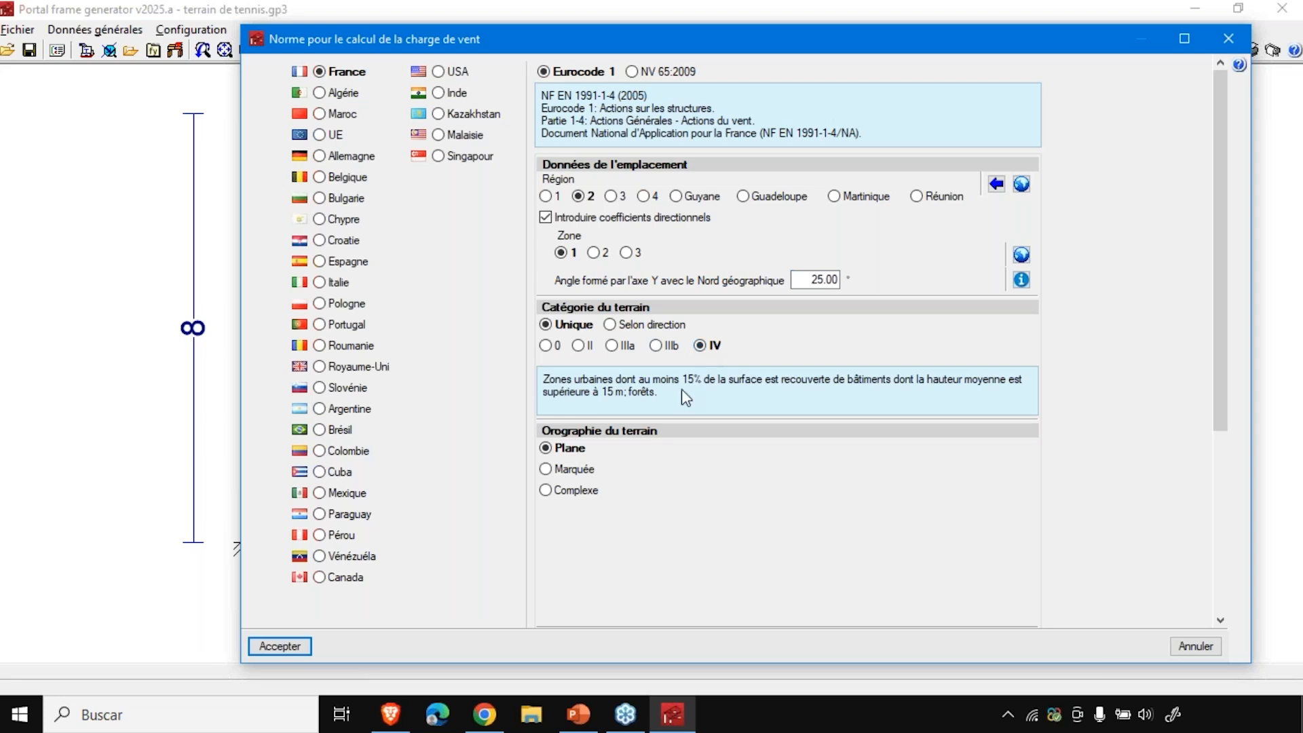
- Review the Marquée and Complexe terrain orography options, including the Ascendant and Descendant profiles, and return the orography to Plane
{"action": "scroll", "coordinate": [631, 459], "scroll_direction": "down", "scroll_amount": 3}
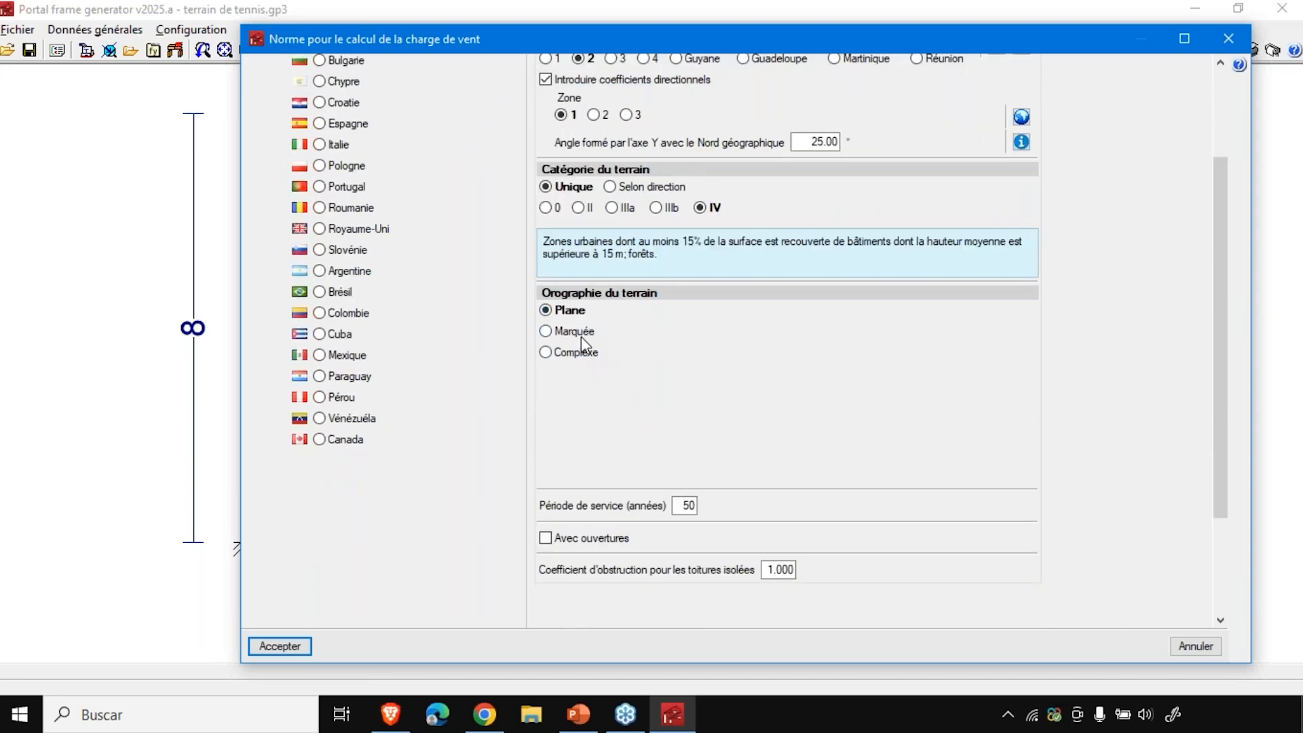
{"action": "left_click", "coordinate": [581, 334]}
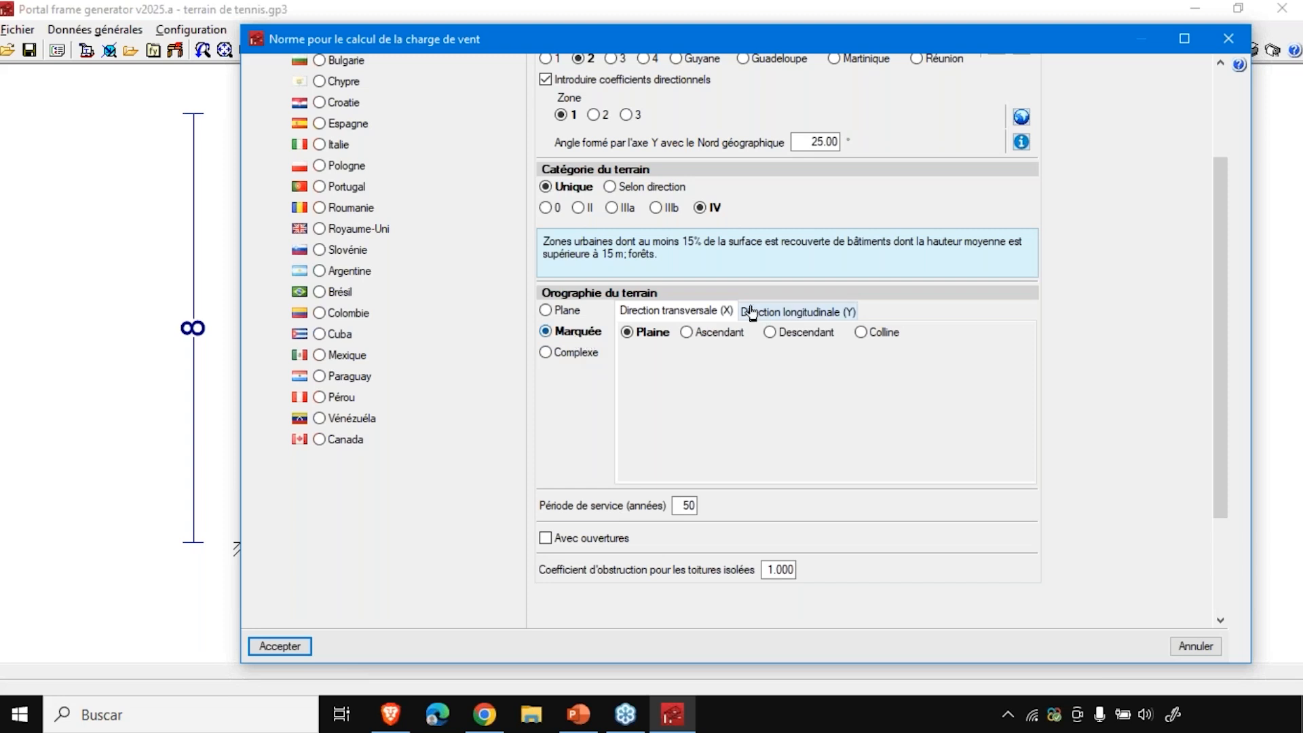
{"action": "left_click", "coordinate": [721, 331]}
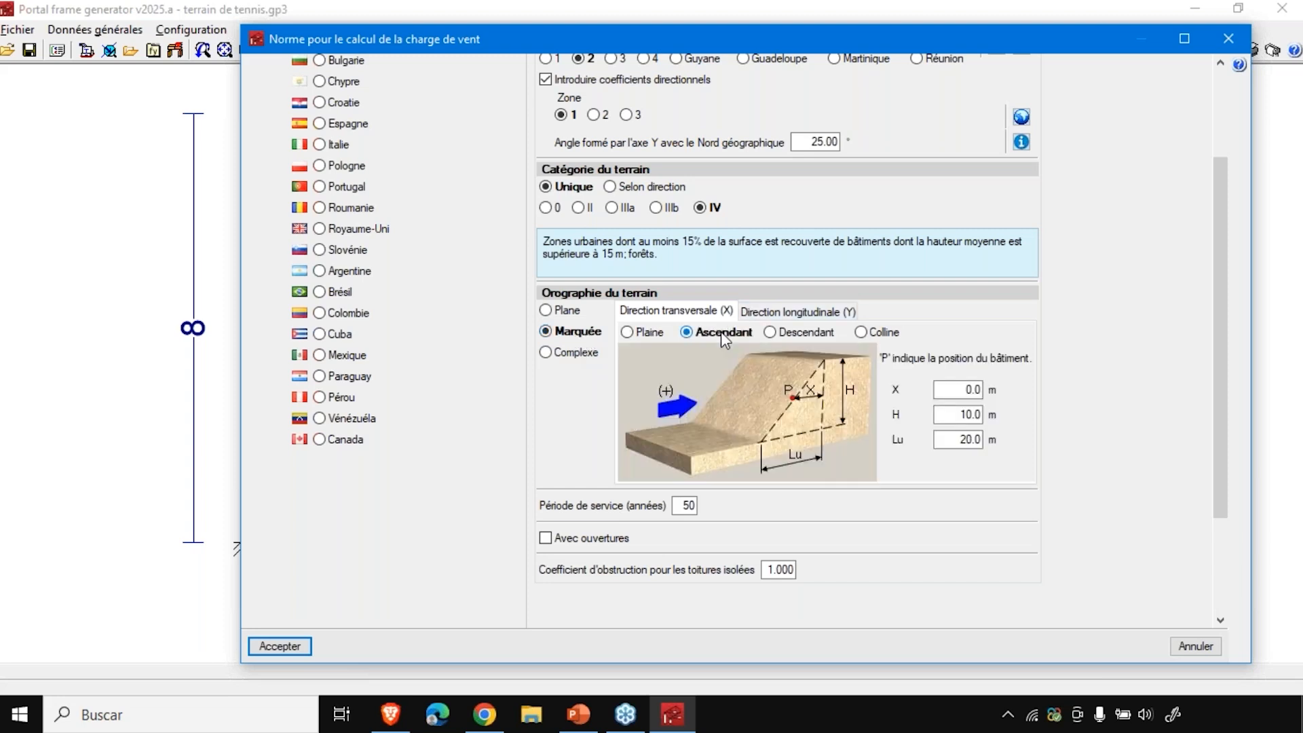
{"action": "left_click", "coordinate": [773, 333]}
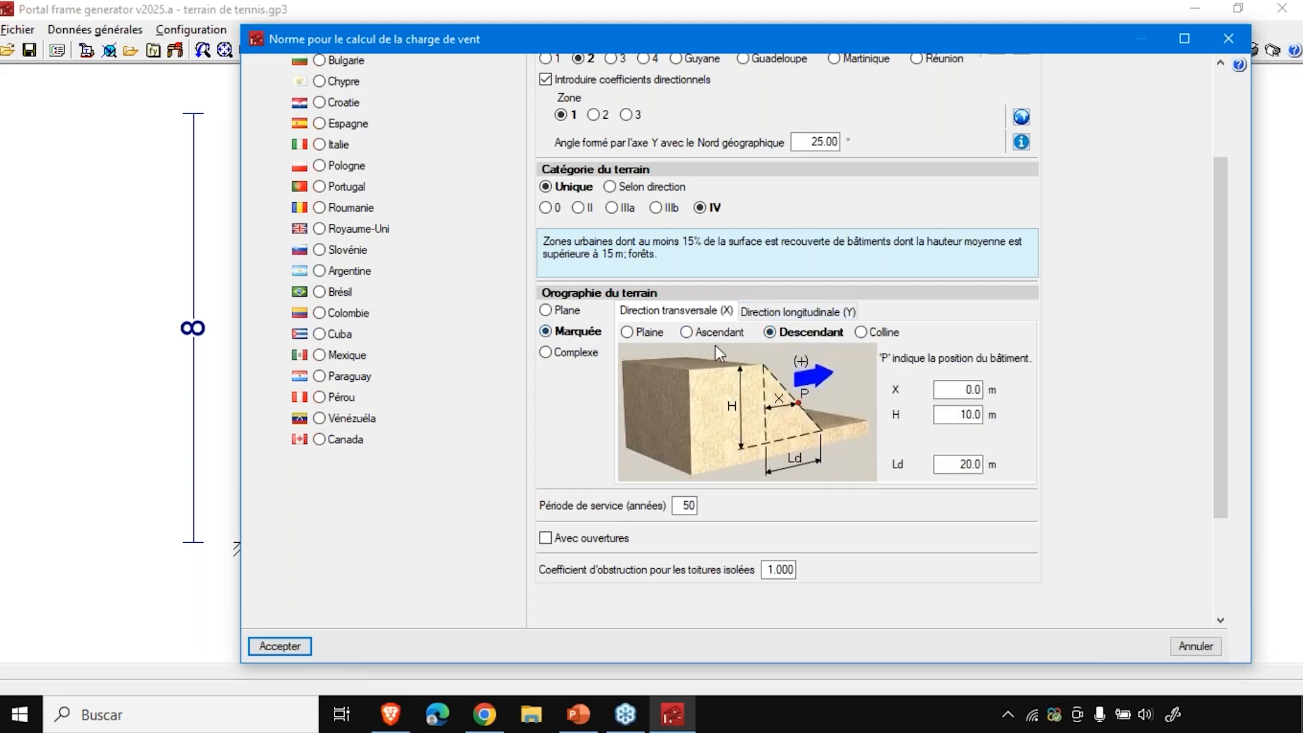
{"action": "left_click", "coordinate": [566, 352]}
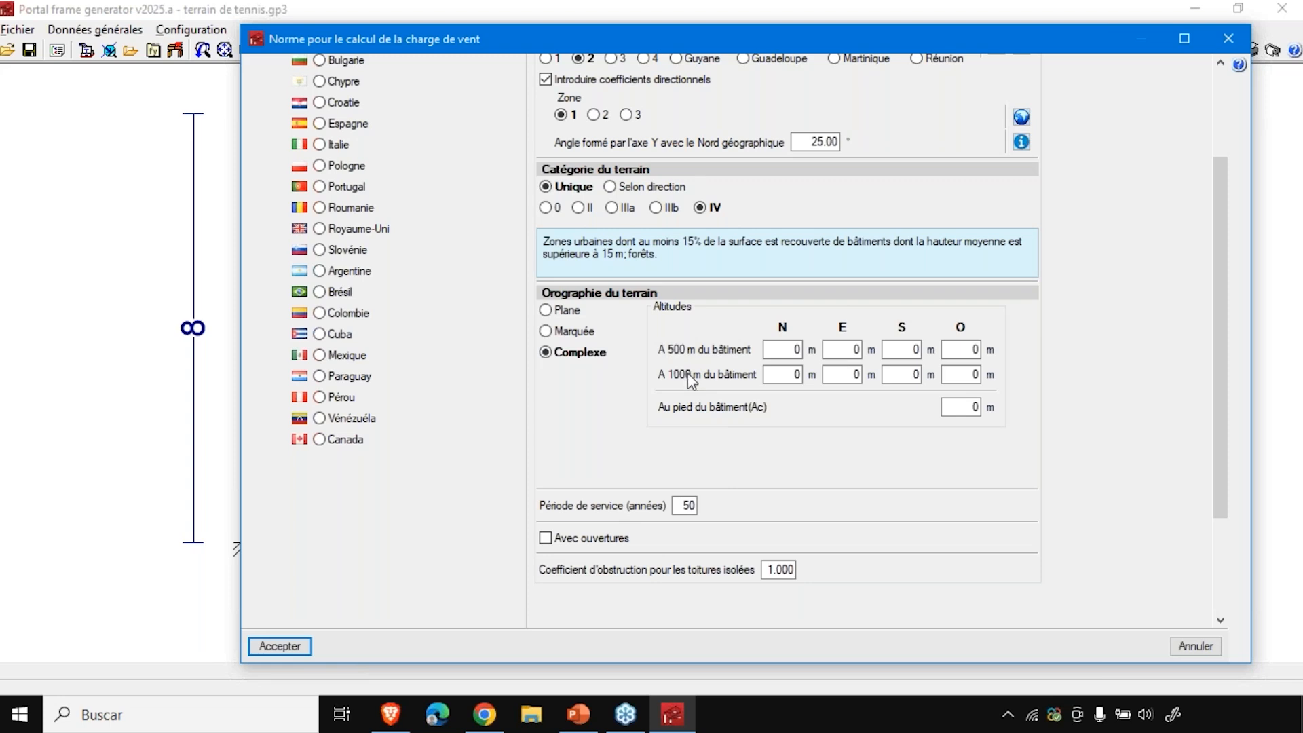
{"action": "left_click", "coordinate": [563, 315]}
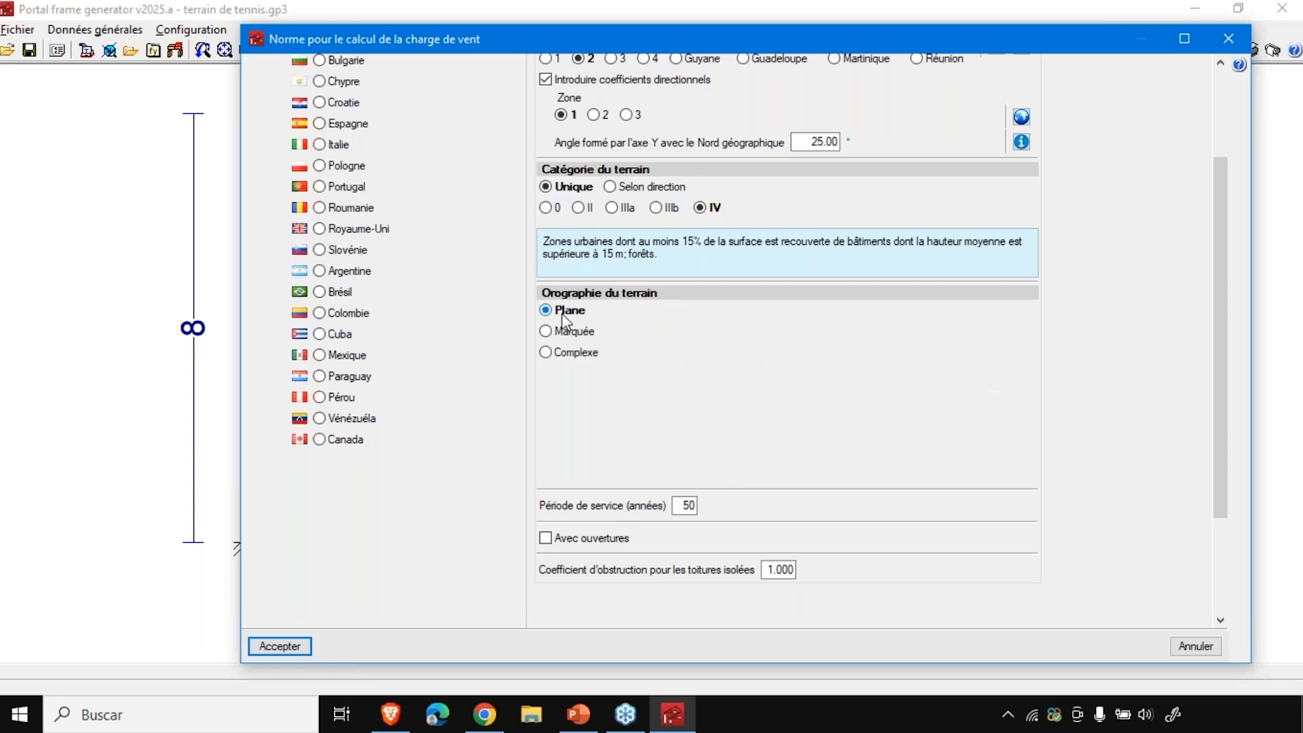
- Enable openings for the wind load and consult the diagram showing how bays are arranged in the structure
{"action": "scroll", "coordinate": [582, 363], "scroll_direction": "down", "scroll_amount": 2}
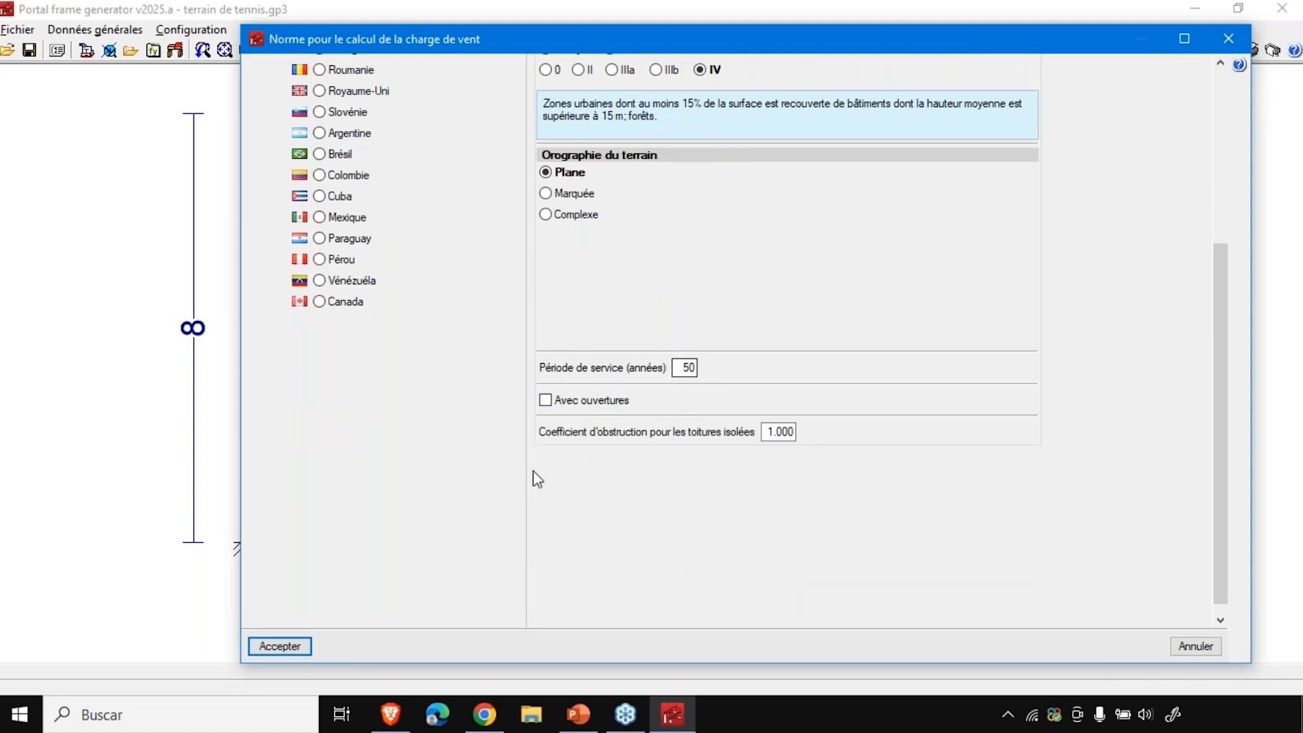
{"action": "left_click", "coordinate": [545, 401]}
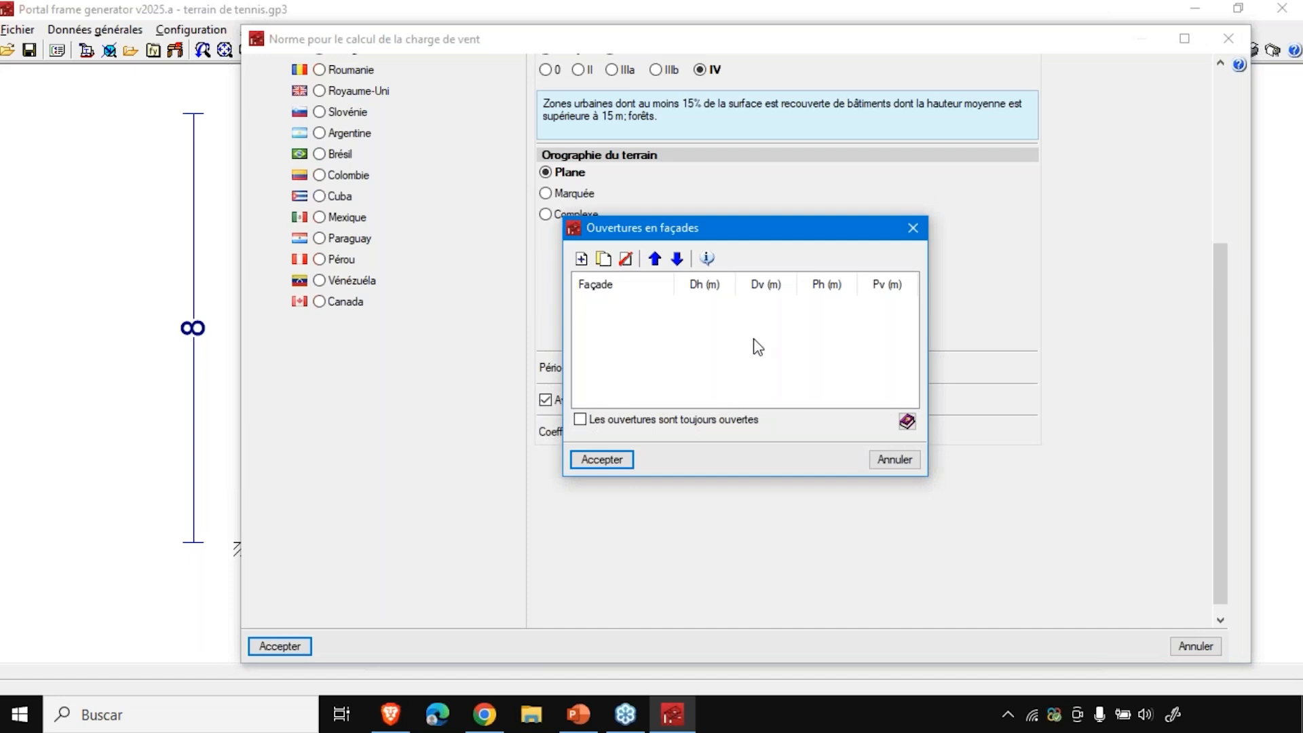
{"action": "left_click_drag", "start_coordinate": [706, 230], "coordinate": [293, 177]}
{"action": "left_click", "coordinate": [292, 204]}
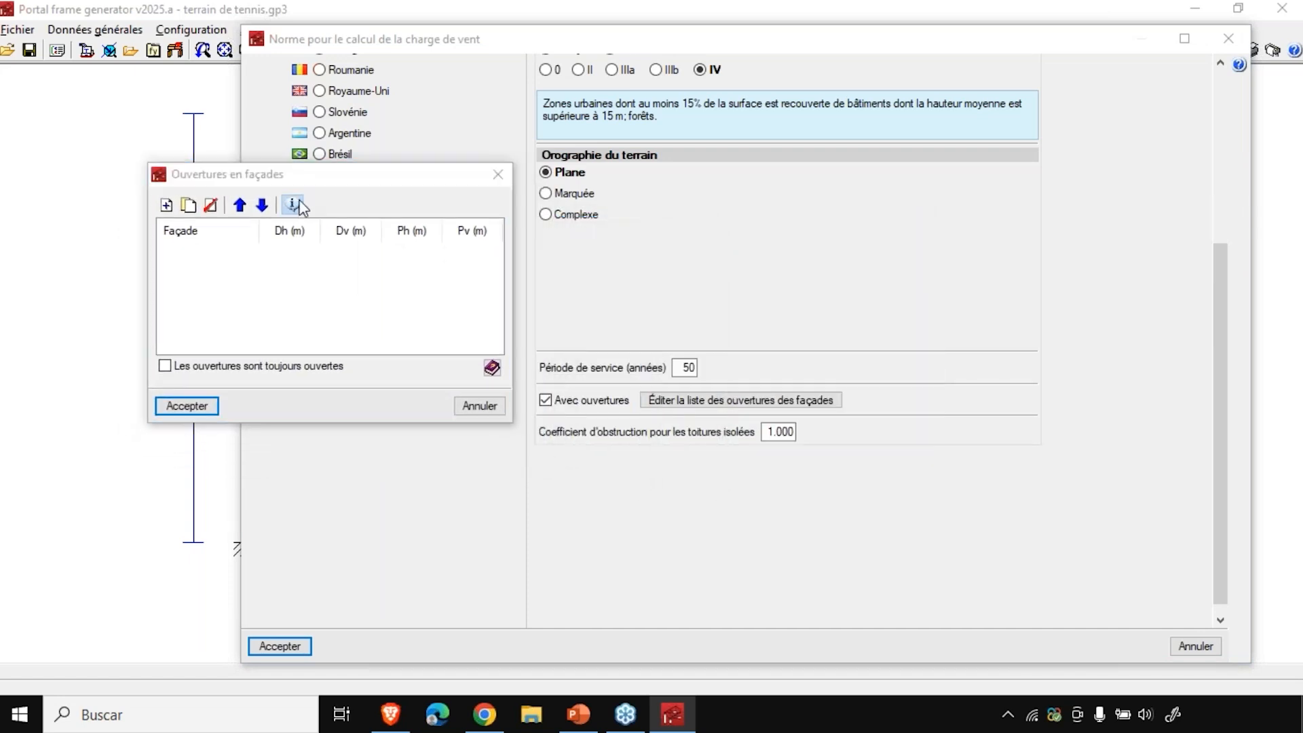
{"action": "left_click_drag", "start_coordinate": [361, 128], "coordinate": [798, 120]}
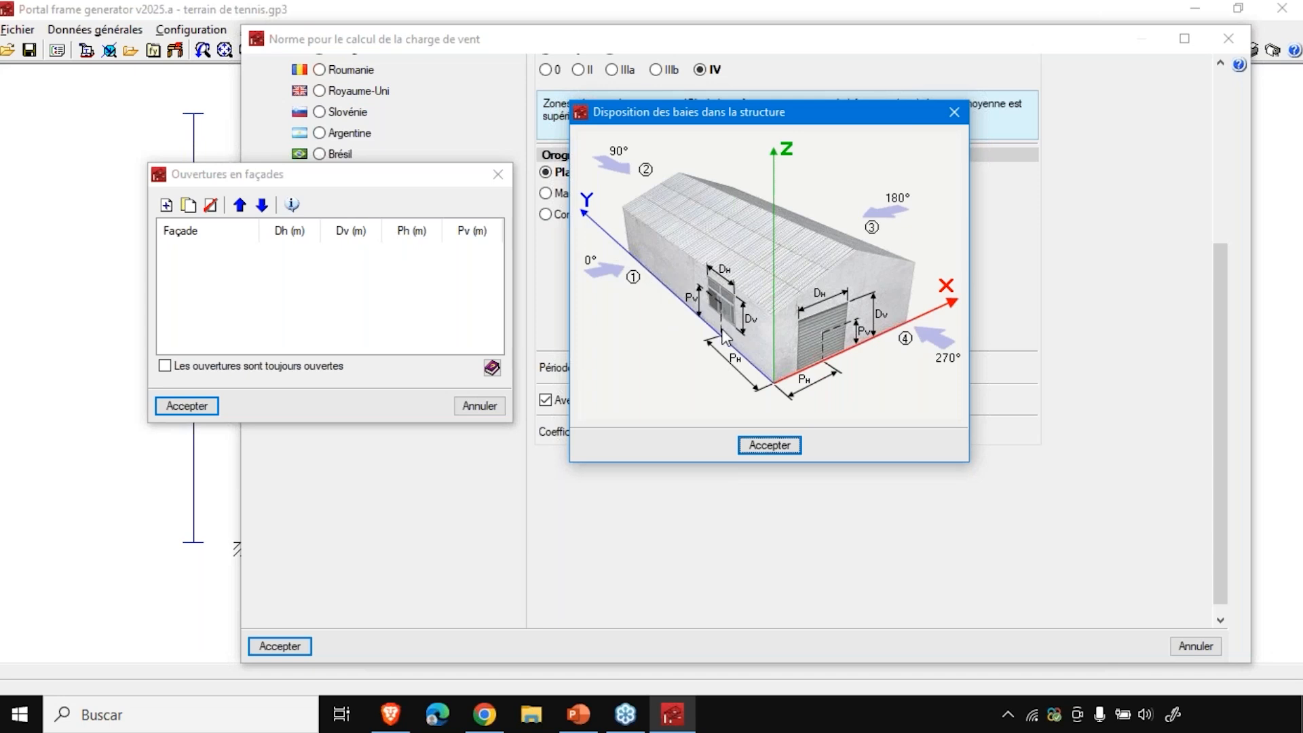
- Switch to PowerPoint, examine the tennis hall photo on slide 2, and return to Portal frame generator
{"action": "left_click", "coordinate": [578, 714]}
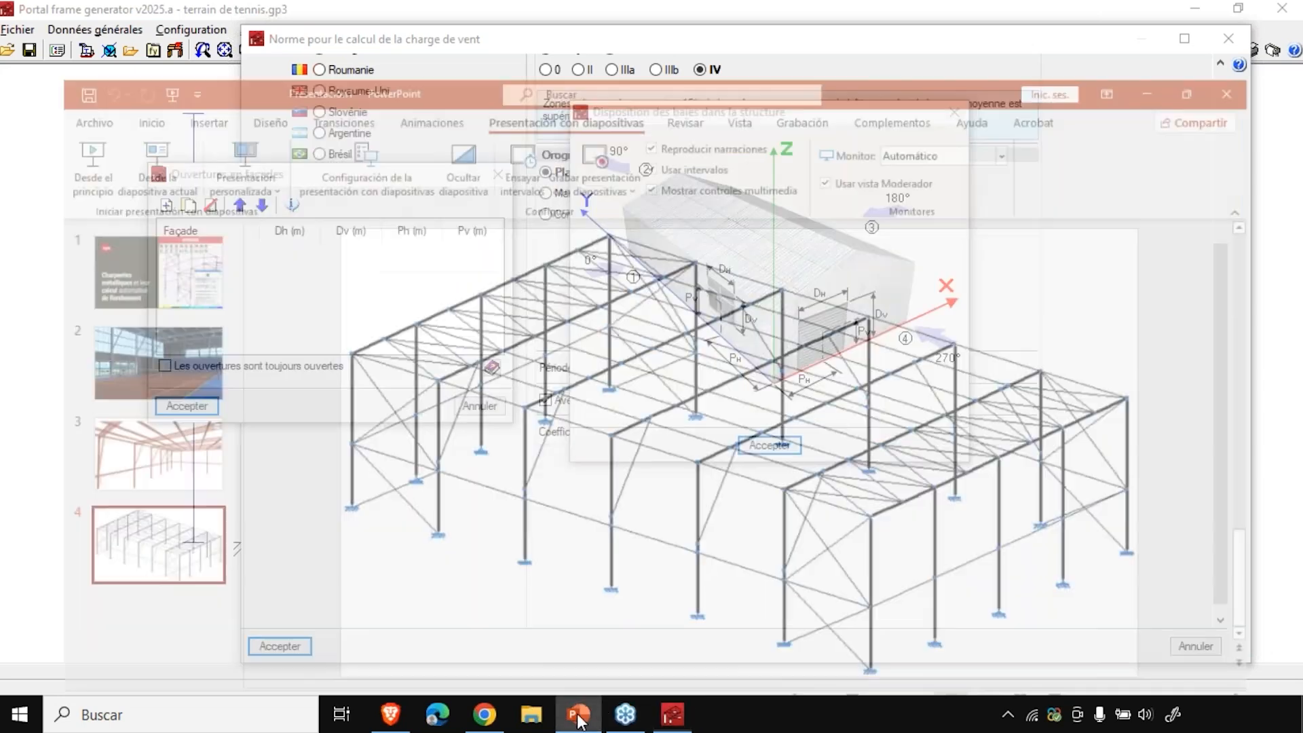
{"action": "left_click", "coordinate": [91, 311]}
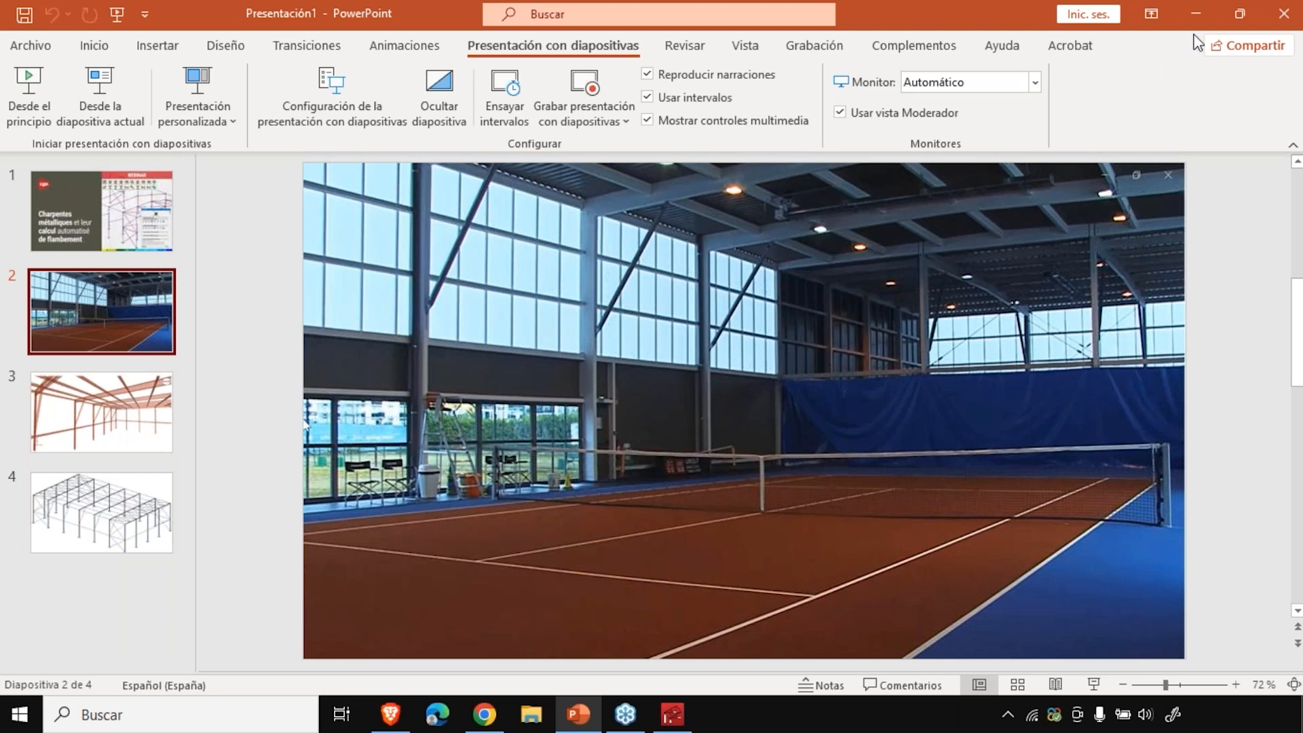
{"action": "left_click", "coordinate": [1195, 11]}
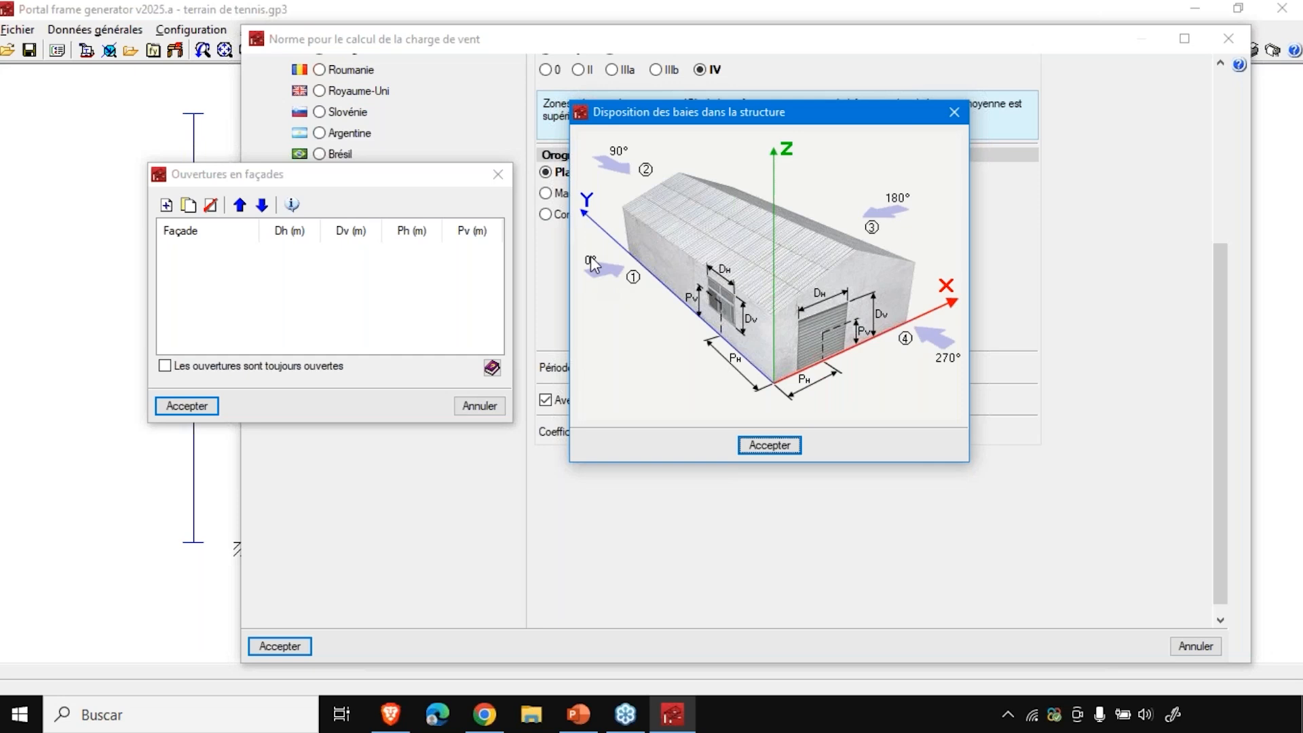
- Close the bay diagram and add an opening on the Gauche (1) façade with a horizontal dimension Dh of 10 m
{"action": "left_click", "coordinate": [770, 445]}
{"action": "left_click_drag", "start_coordinate": [326, 175], "coordinate": [682, 162]}
{"action": "left_click", "coordinate": [532, 183]}
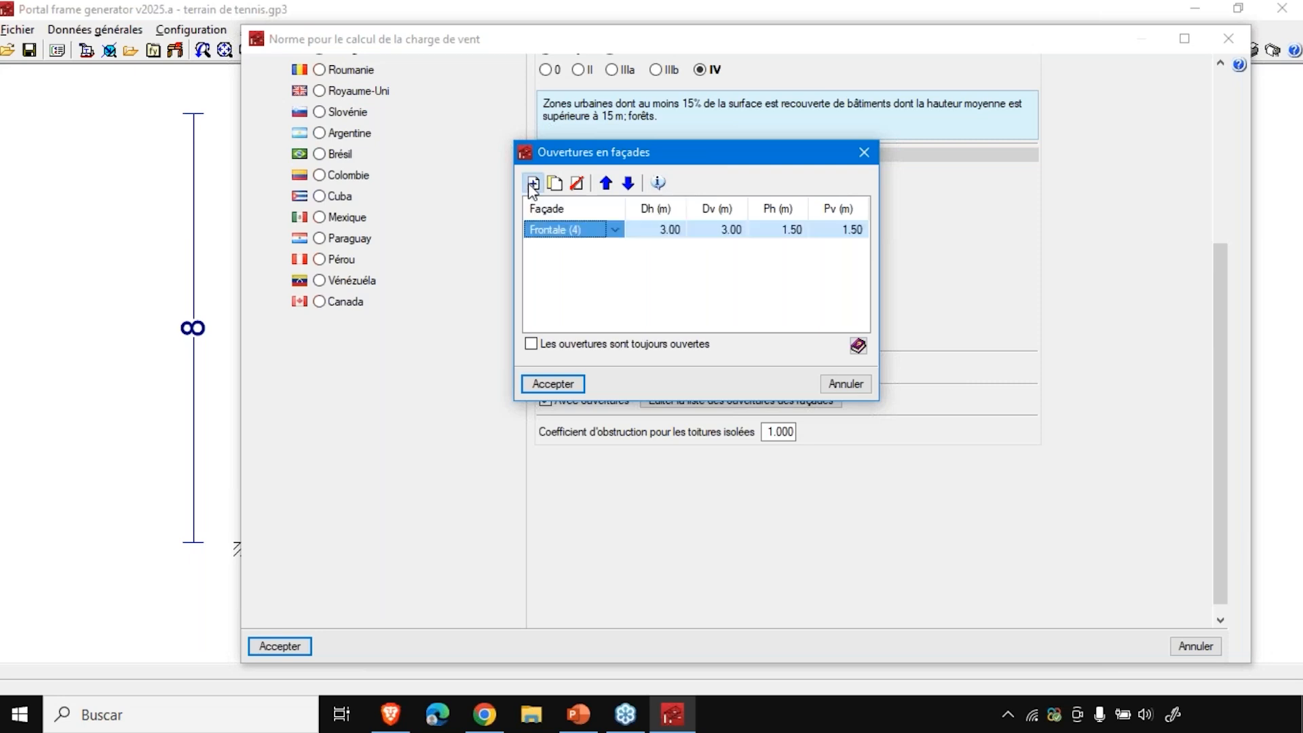
{"action": "left_click", "coordinate": [614, 230]}
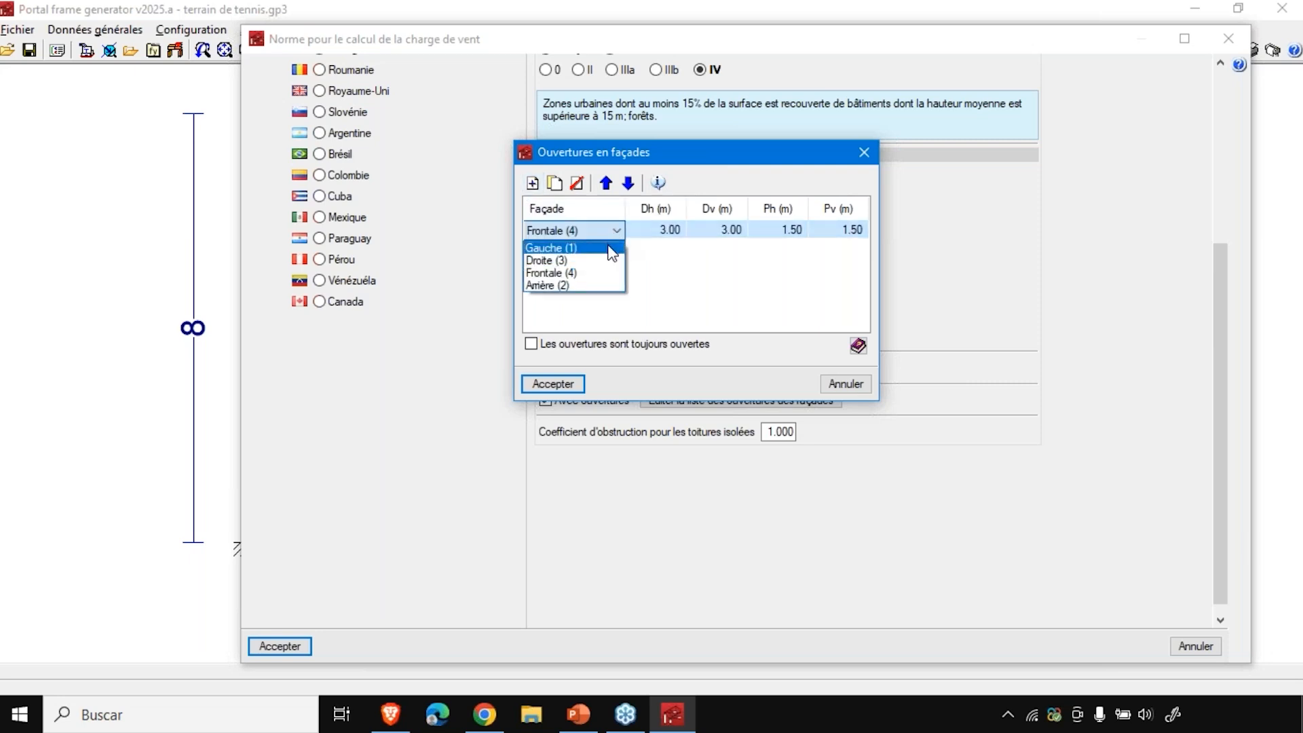
{"action": "left_click", "coordinate": [609, 249]}
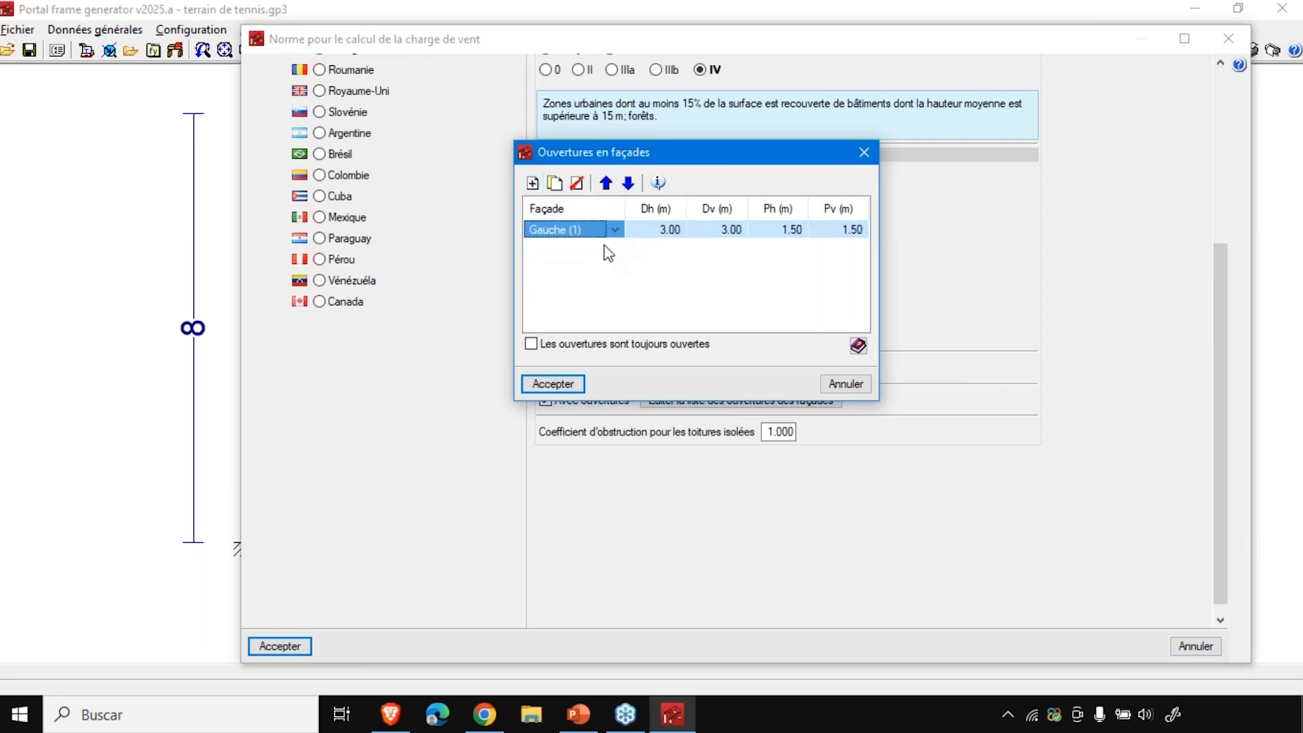
{"action": "left_click", "coordinate": [653, 231]}
{"action": "left_click", "coordinate": [654, 230]}
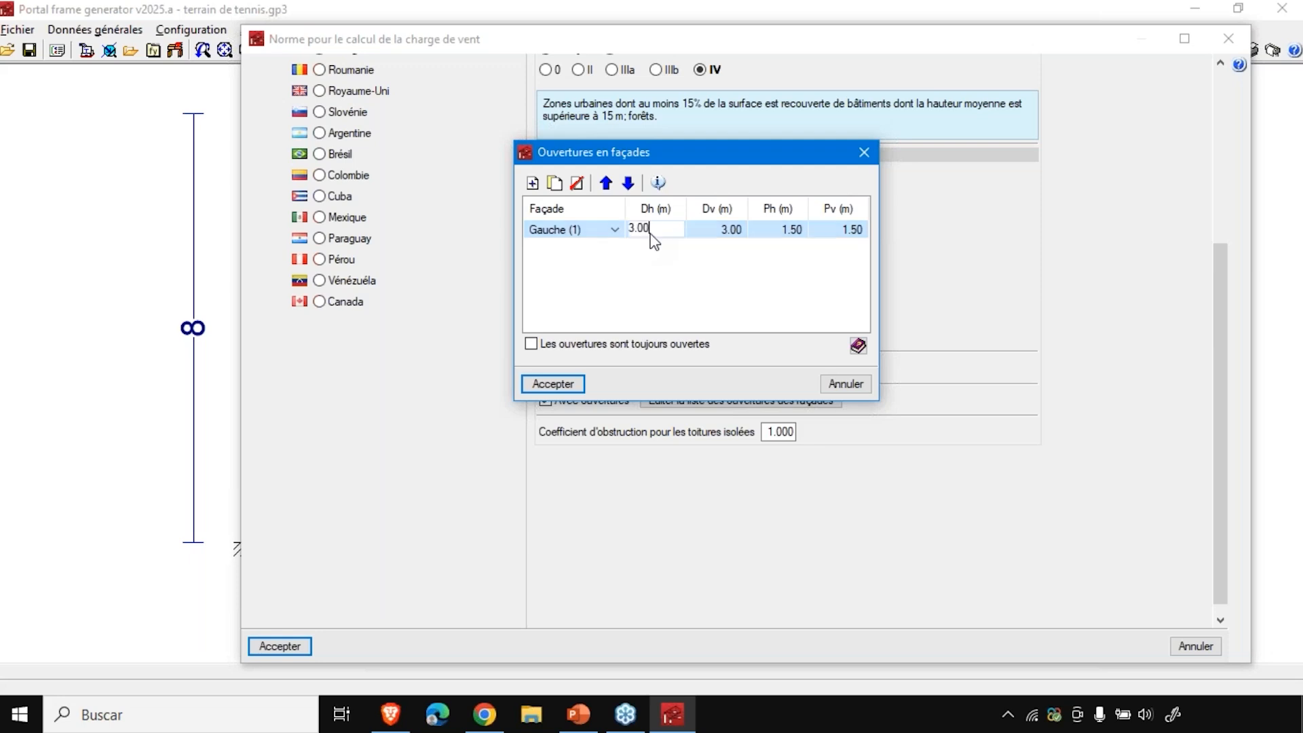
{"action": "type", "text": "10"}
- Set the left façade opening's horizontal position Ph to 10 m
{"action": "left_click", "coordinate": [718, 233]}
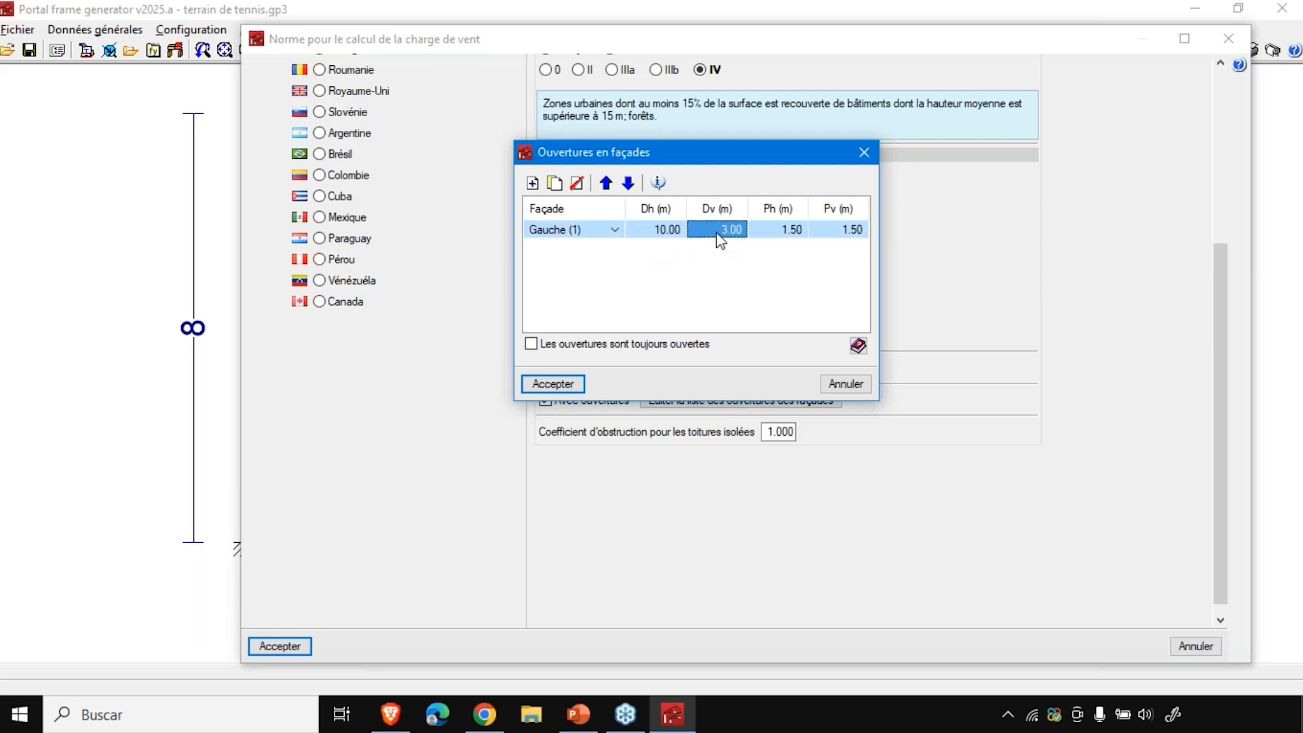
{"action": "left_click", "coordinate": [786, 232]}
{"action": "left_click", "coordinate": [787, 232]}
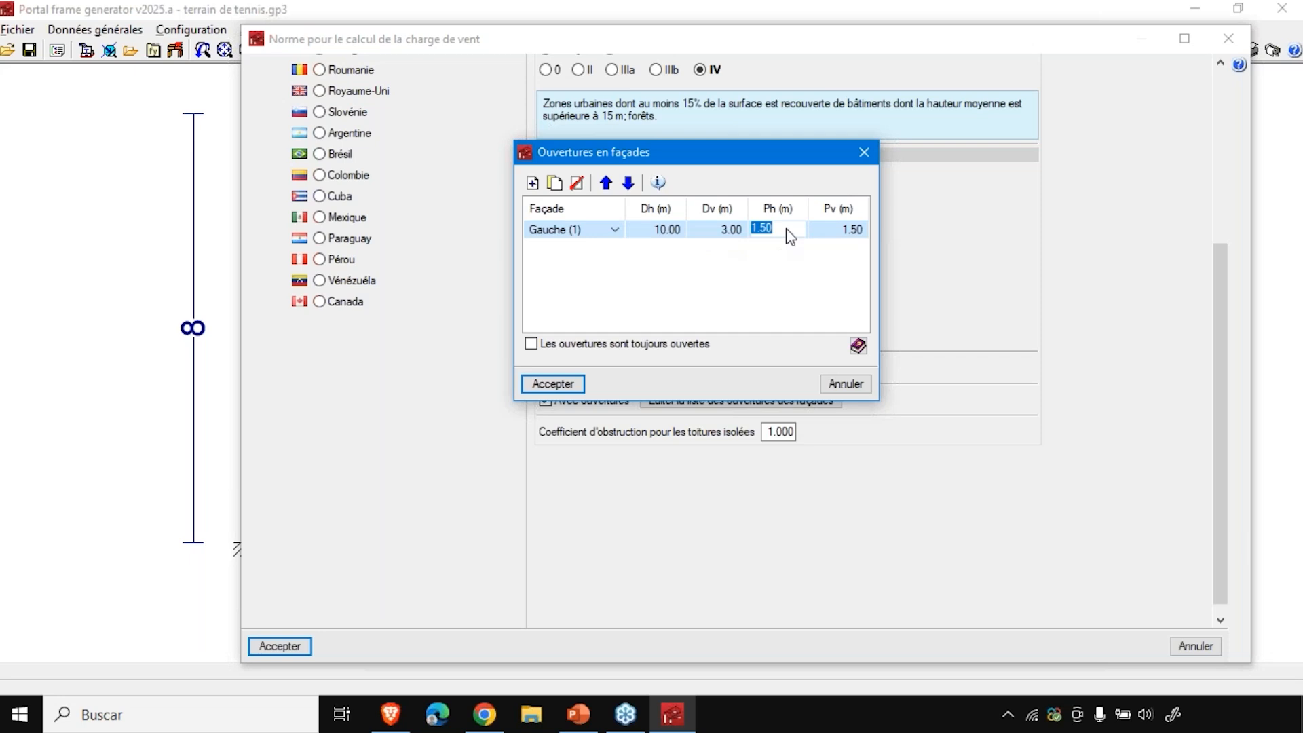
{"action": "type", "text": "10"}
{"action": "left_click", "coordinate": [837, 234]}
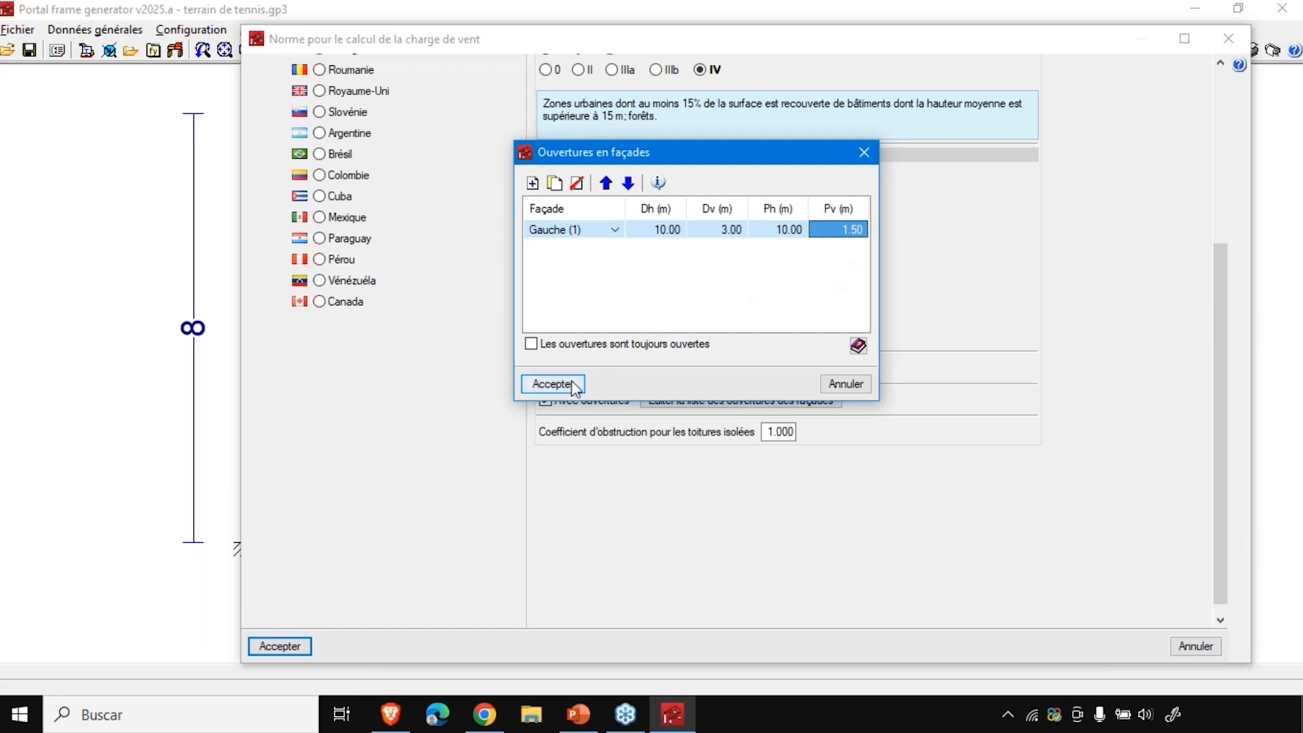
- Keep only the left façade opening in the list and accept both the openings and the wind load settings
{"action": "left_click", "coordinate": [532, 183]}
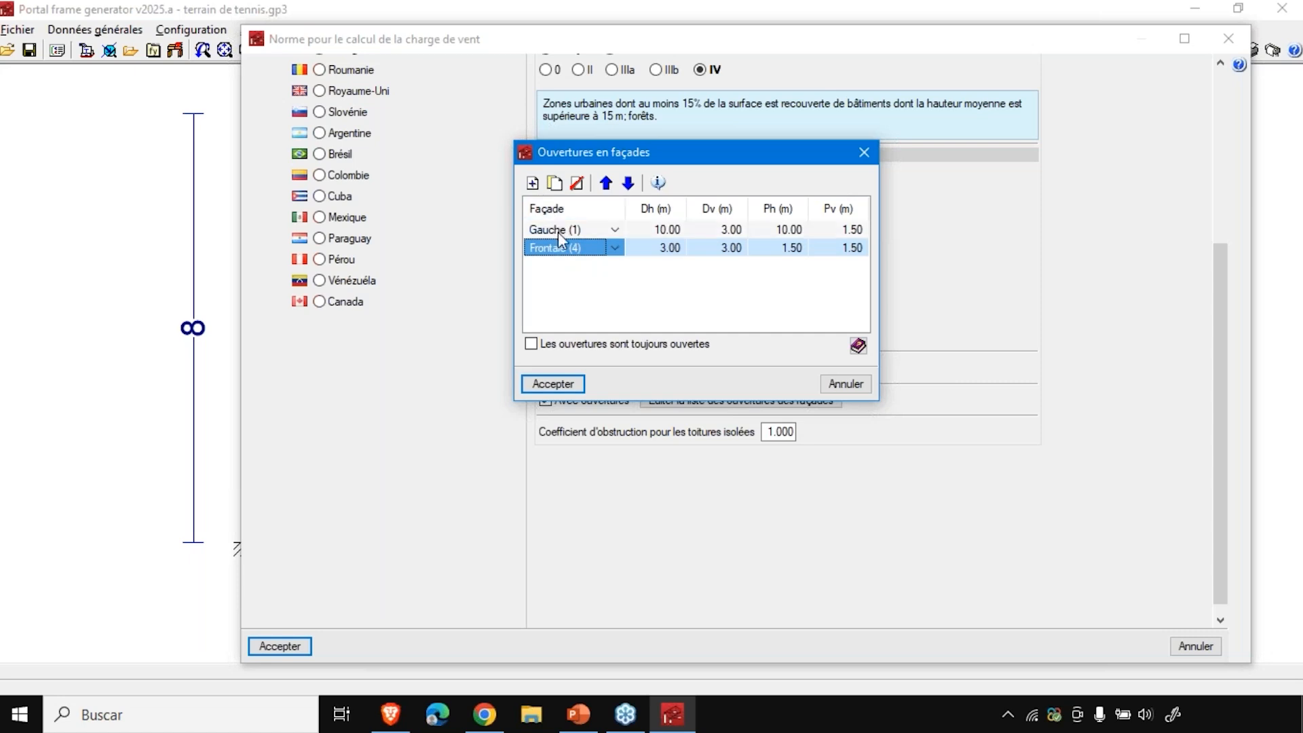
{"action": "left_click", "coordinate": [577, 183]}
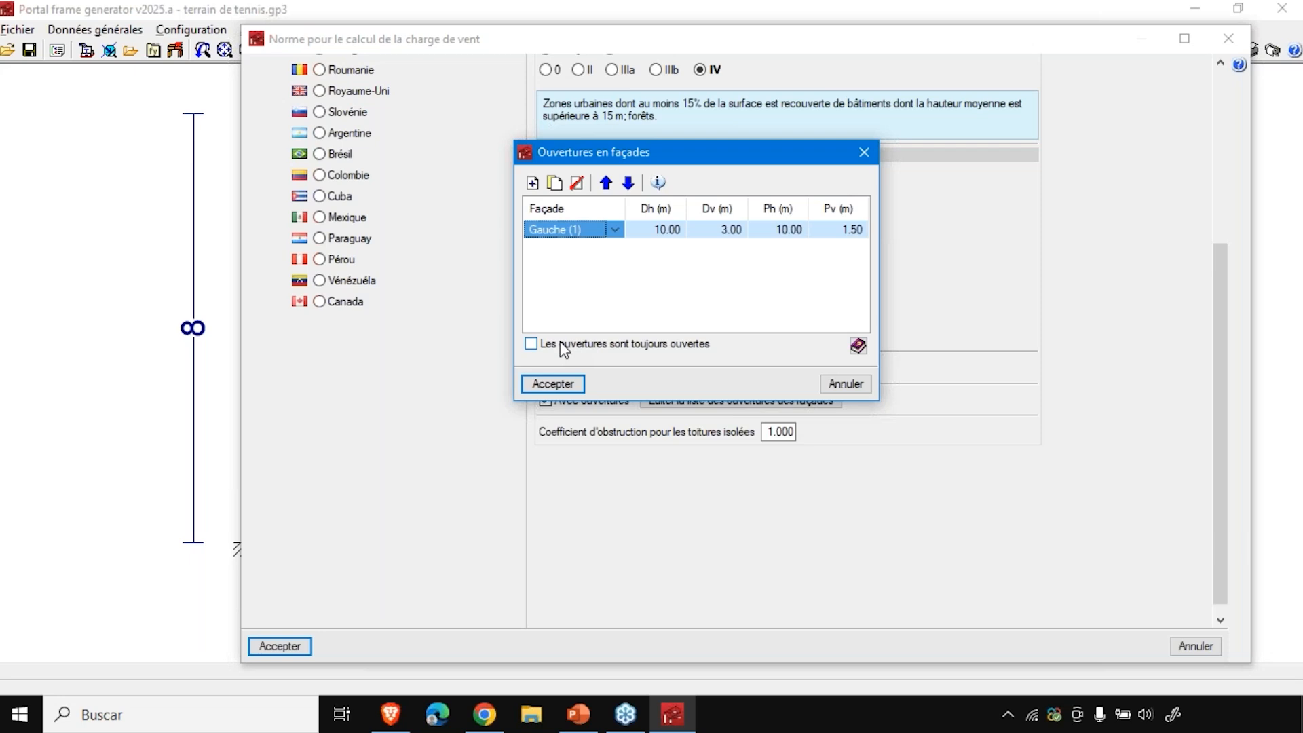
{"action": "left_click", "coordinate": [557, 384]}
{"action": "scroll", "coordinate": [424, 448], "scroll_direction": "up", "scroll_amount": 3}
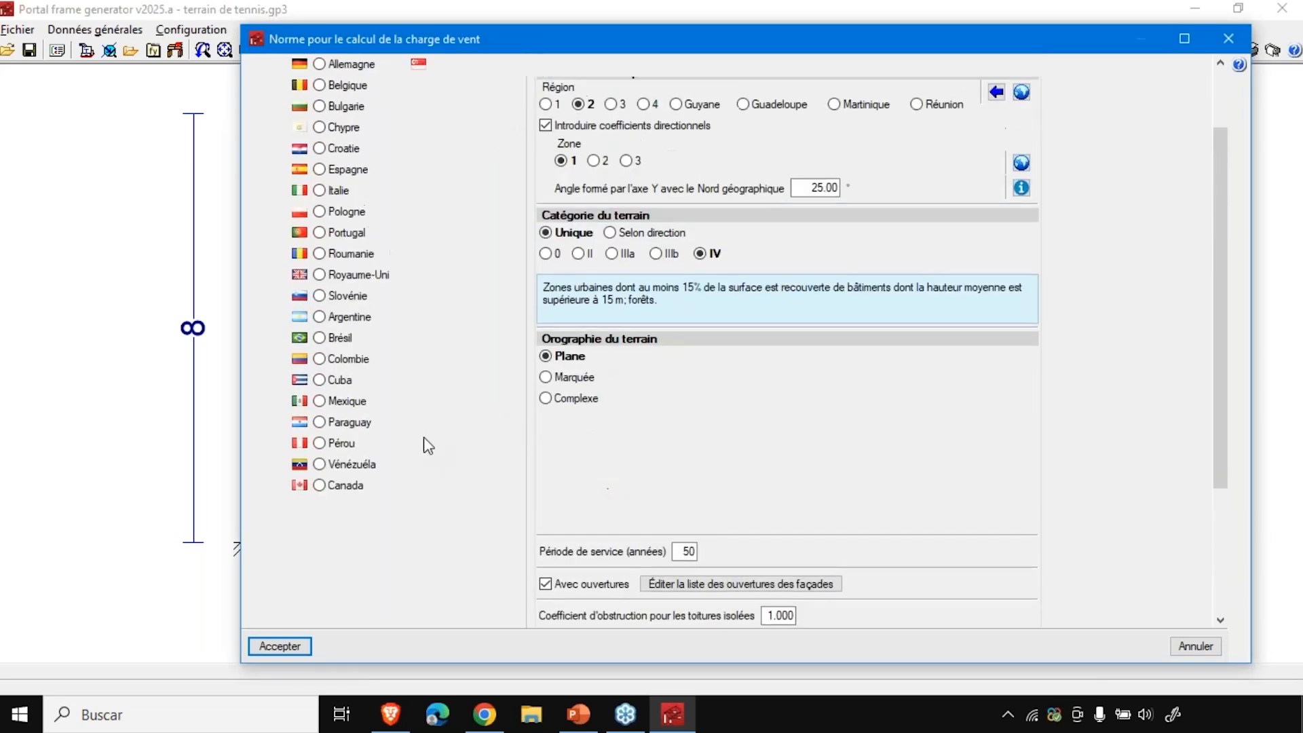
{"action": "scroll", "coordinate": [428, 445], "scroll_direction": "up", "scroll_amount": 2}
{"action": "scroll", "coordinate": [633, 493], "scroll_direction": "down", "scroll_amount": 2}
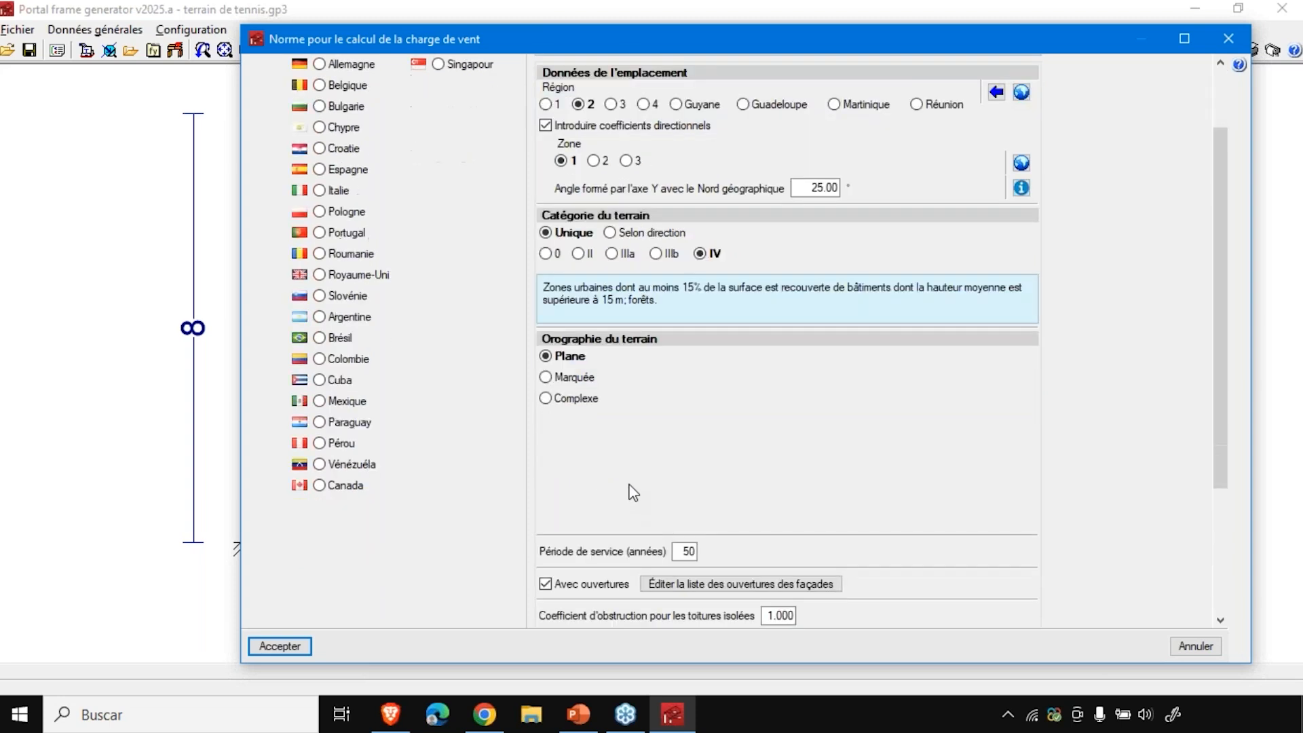
{"action": "scroll", "coordinate": [634, 492], "scroll_direction": "down", "scroll_amount": 2}
{"action": "left_click", "coordinate": [289, 646]}
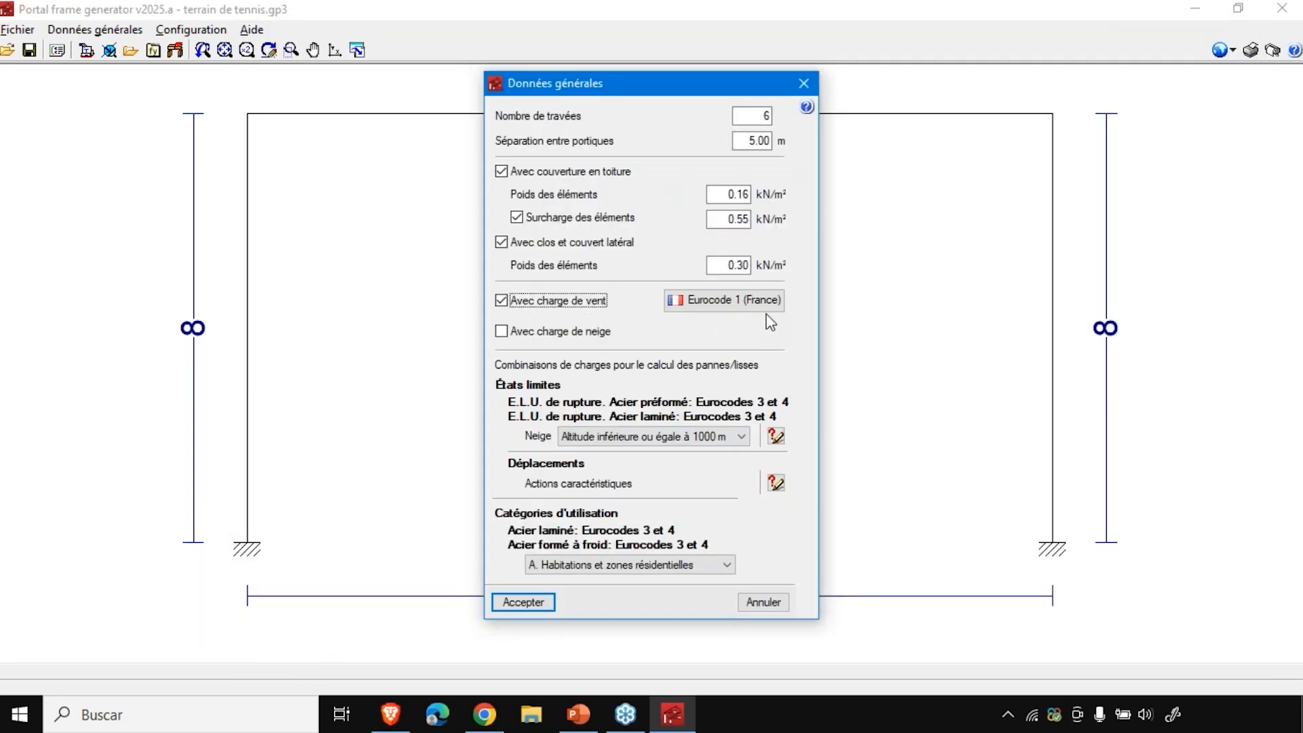
- Enable the snow load under Eurocode 1 (France) and consult the national map of snow load regions
{"action": "left_click", "coordinate": [595, 336]}
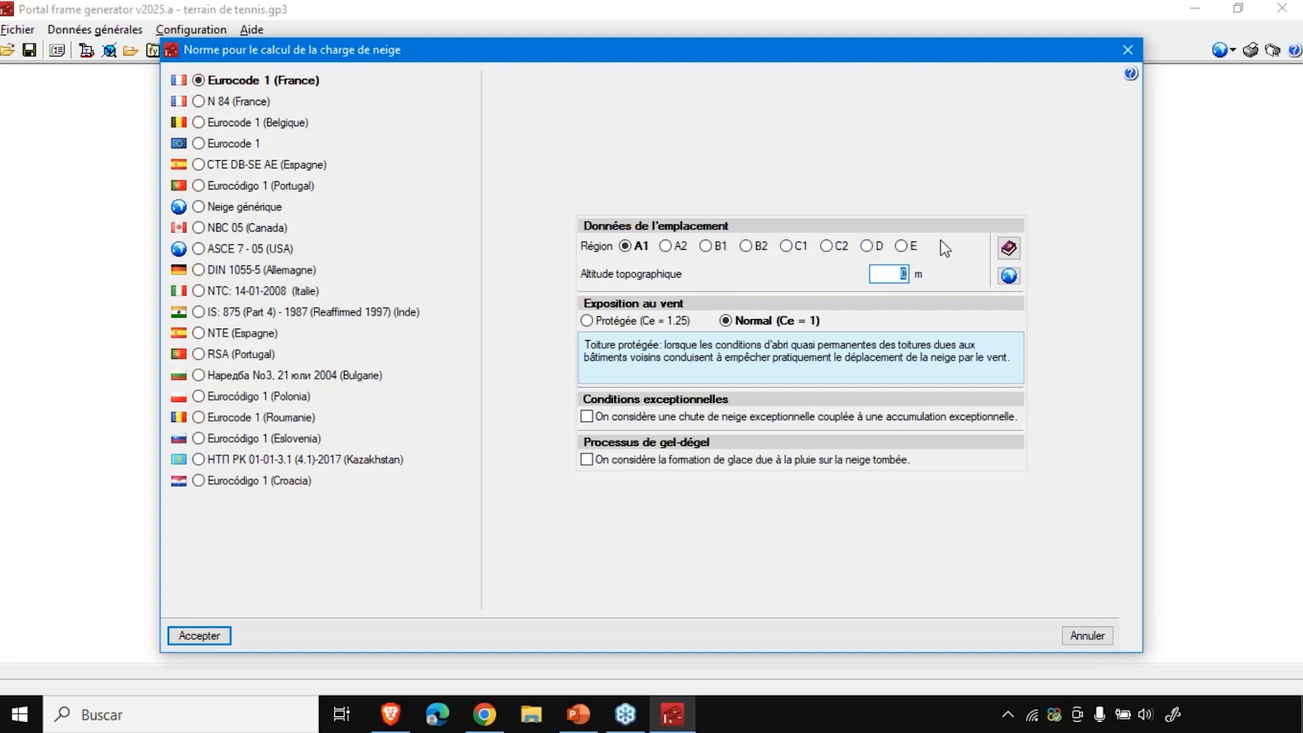
{"action": "left_click", "coordinate": [1009, 276]}
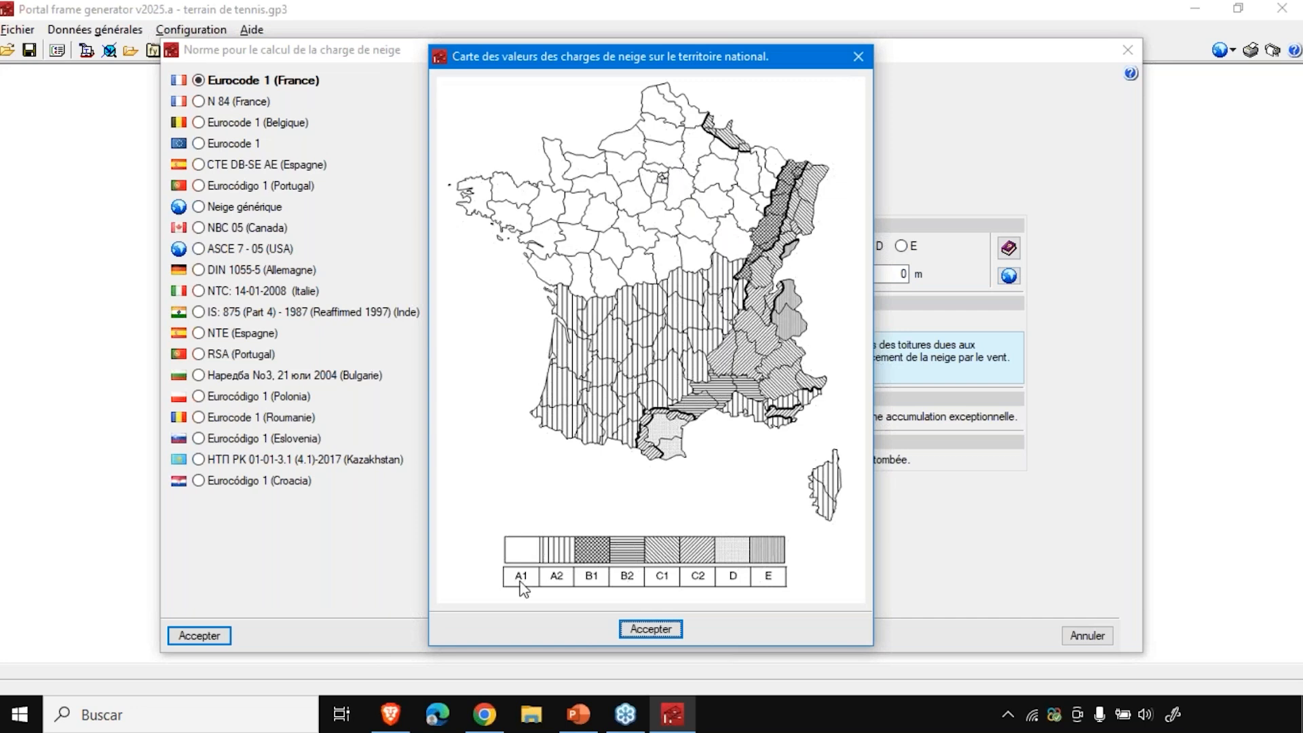
{"action": "left_click", "coordinate": [659, 625]}
- Set the site's topographic altitude to 30 m and the wind exposure to Protégée (Ce = 1.25)
{"action": "left_click", "coordinate": [901, 275]}
{"action": "type", "text": "3"}
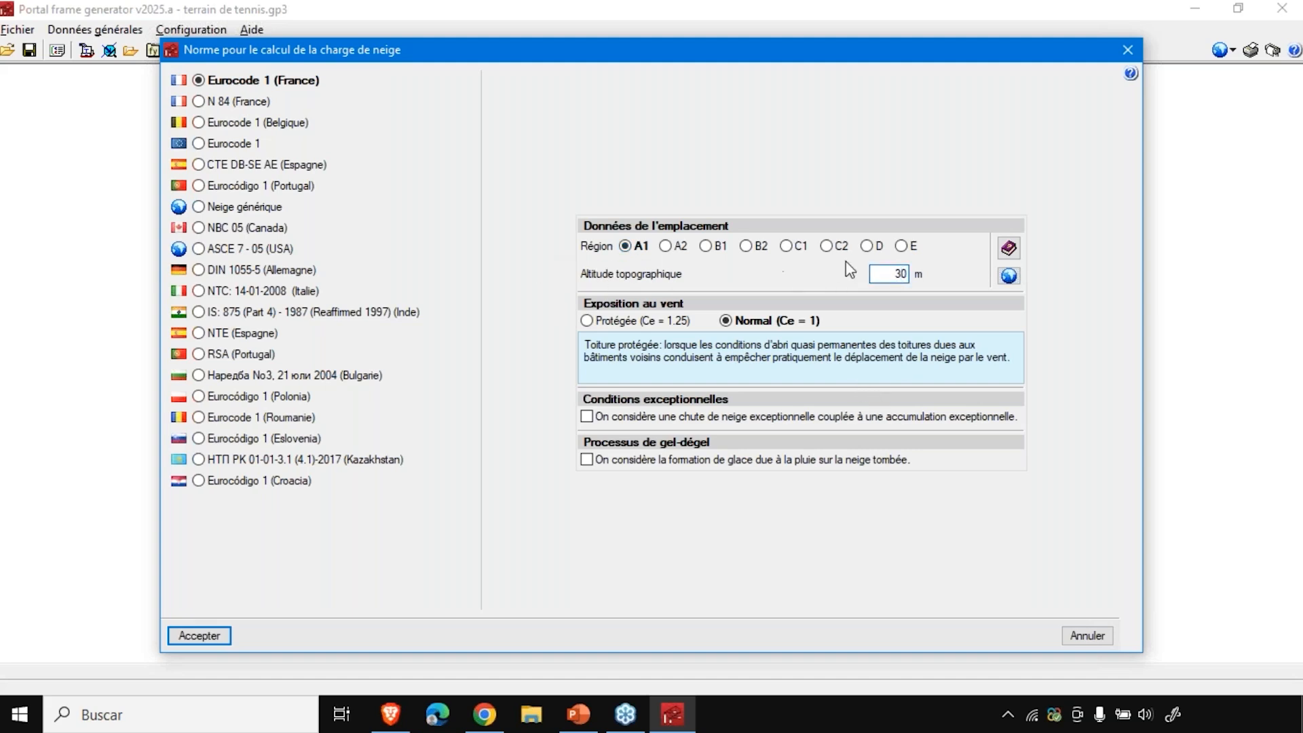
{"action": "left_click", "coordinate": [591, 324]}
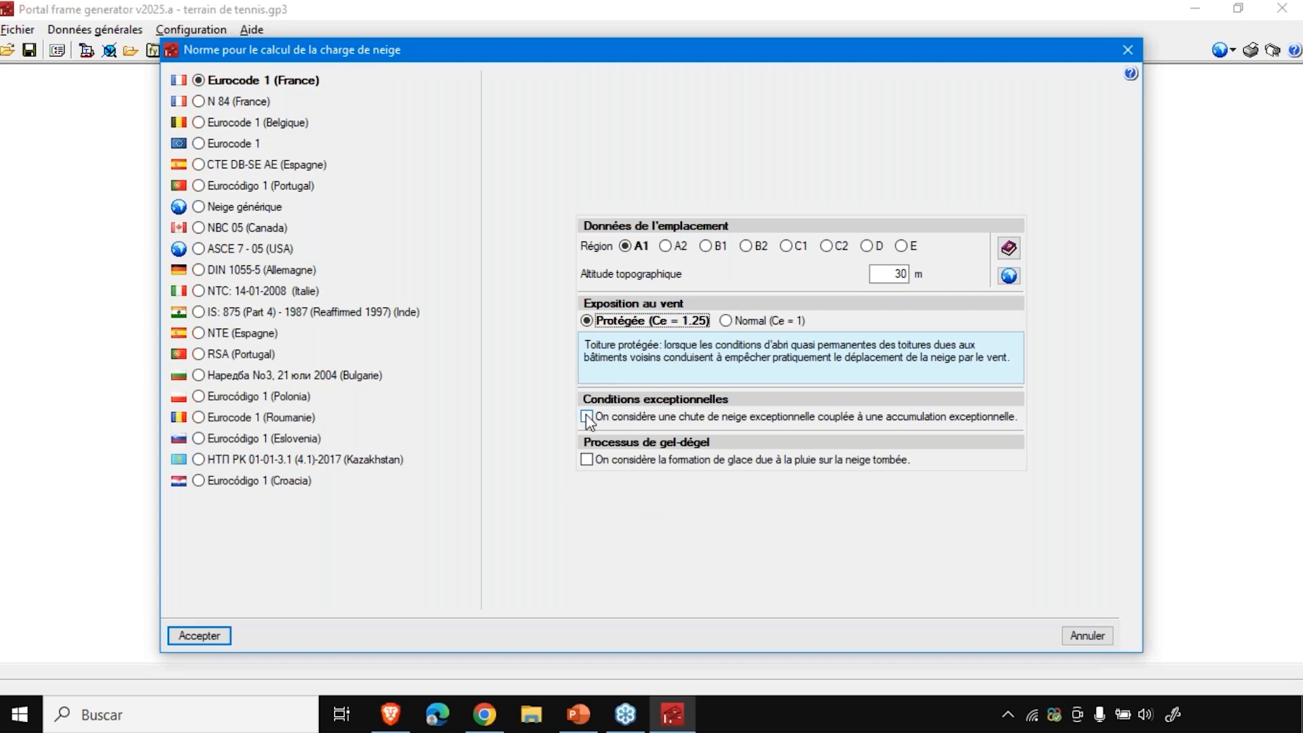
- Try to accept the snow load with exceptional snowfall and accumulation considered for region A1, and turn that condition off again
{"action": "mouse_move", "coordinate": [588, 420]}
{"action": "left_click", "coordinate": [589, 419]}
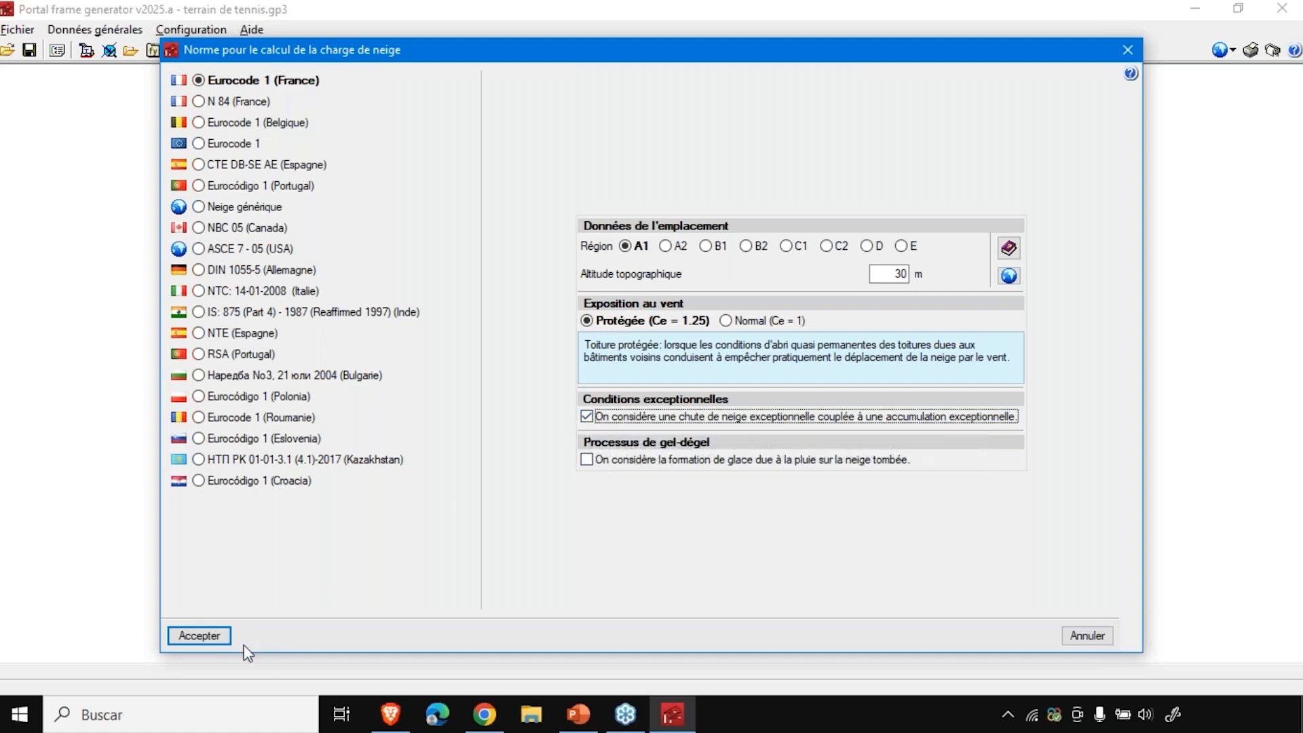
{"action": "left_click", "coordinate": [204, 636]}
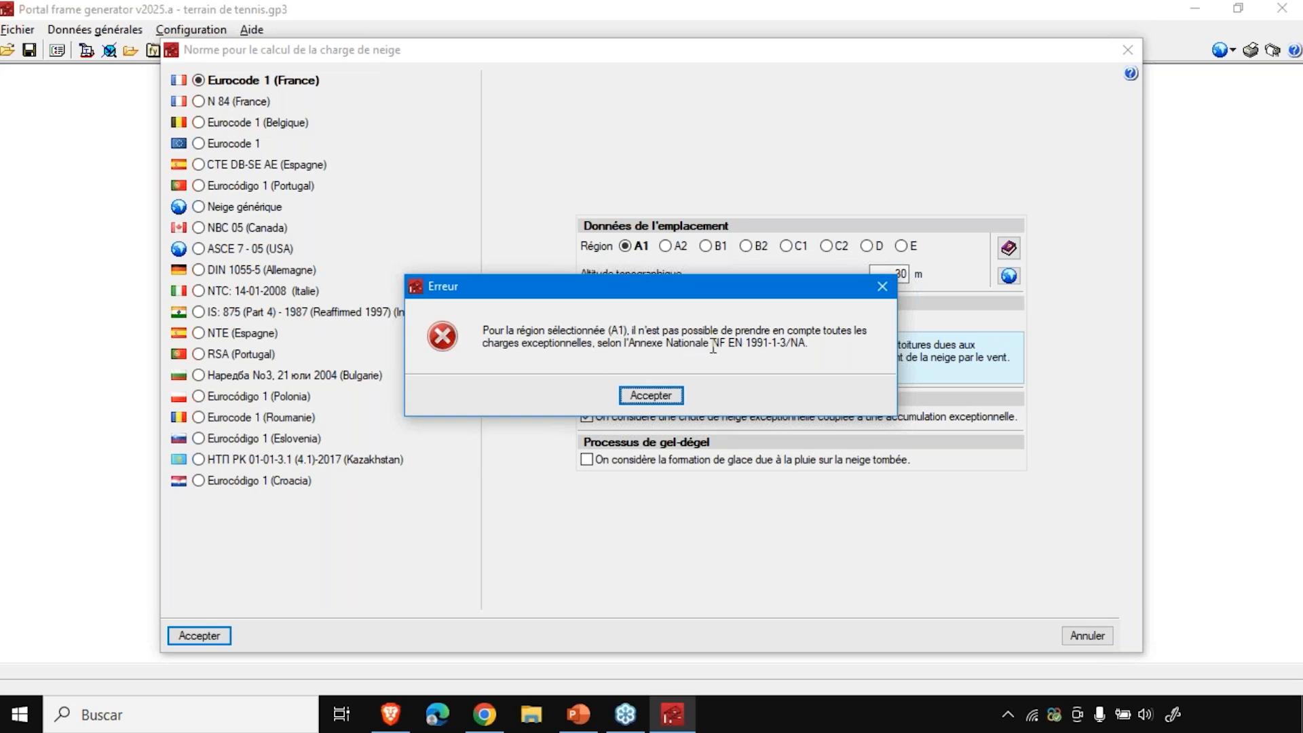
{"action": "left_click", "coordinate": [660, 398]}
{"action": "left_click", "coordinate": [586, 417]}
- Consider ice formation from rain on fallen snow and accept the snow load settings
{"action": "left_click", "coordinate": [587, 460]}
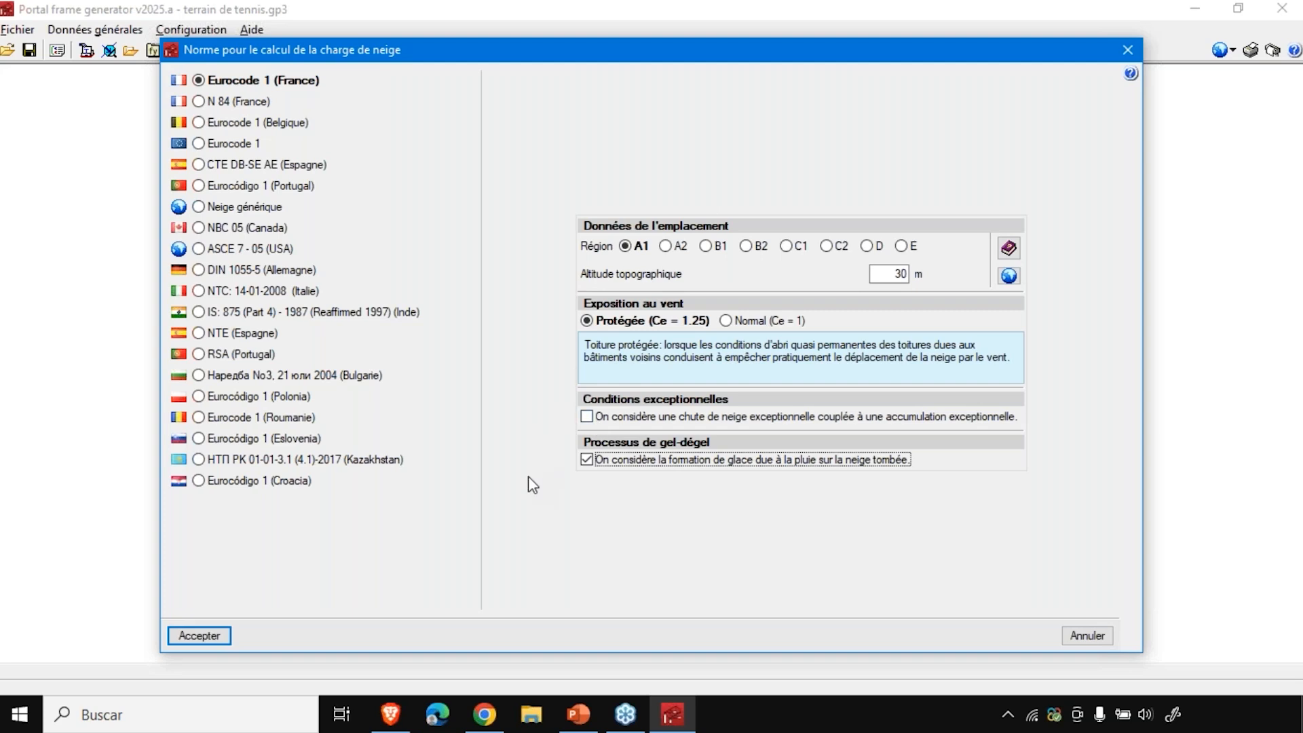
{"action": "left_click", "coordinate": [224, 638]}
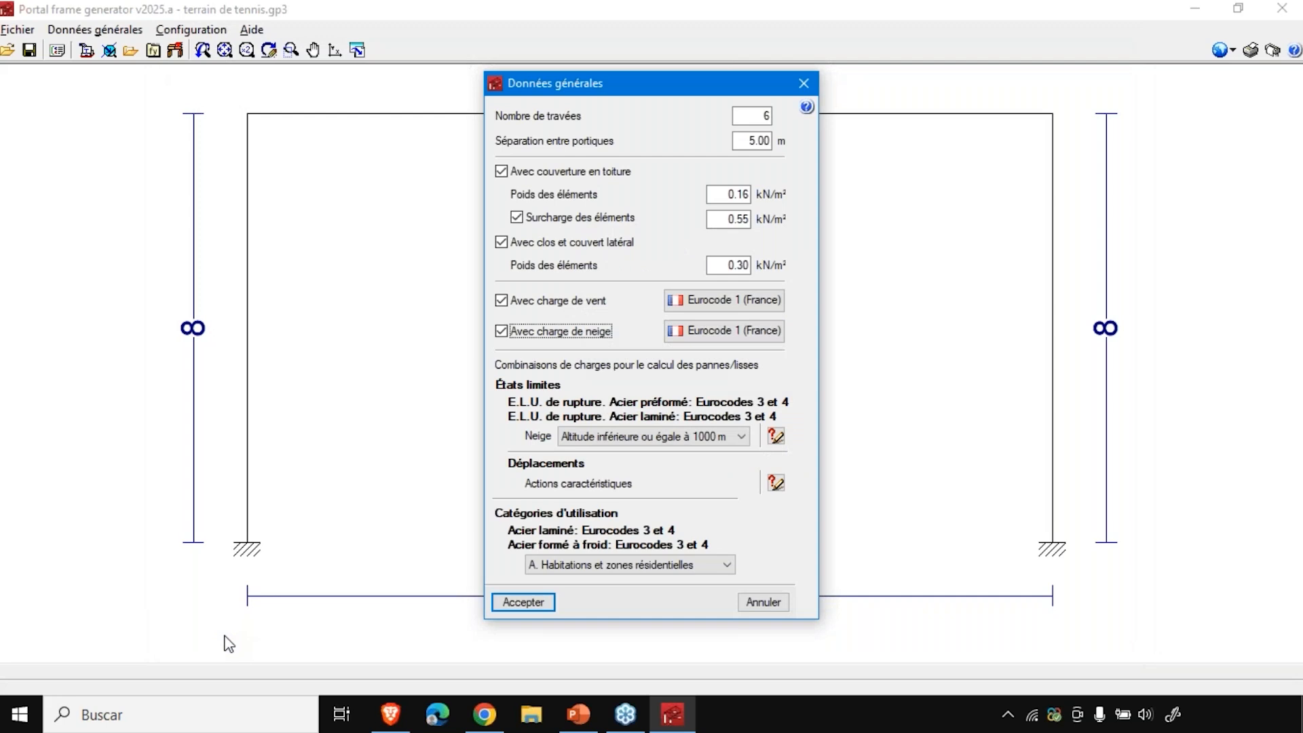
- Examine the ultimate limit state load combinations, with their safety and combination coefficients for the durable, seismic, accidental and fire situations
{"action": "left_click", "coordinate": [773, 435]}
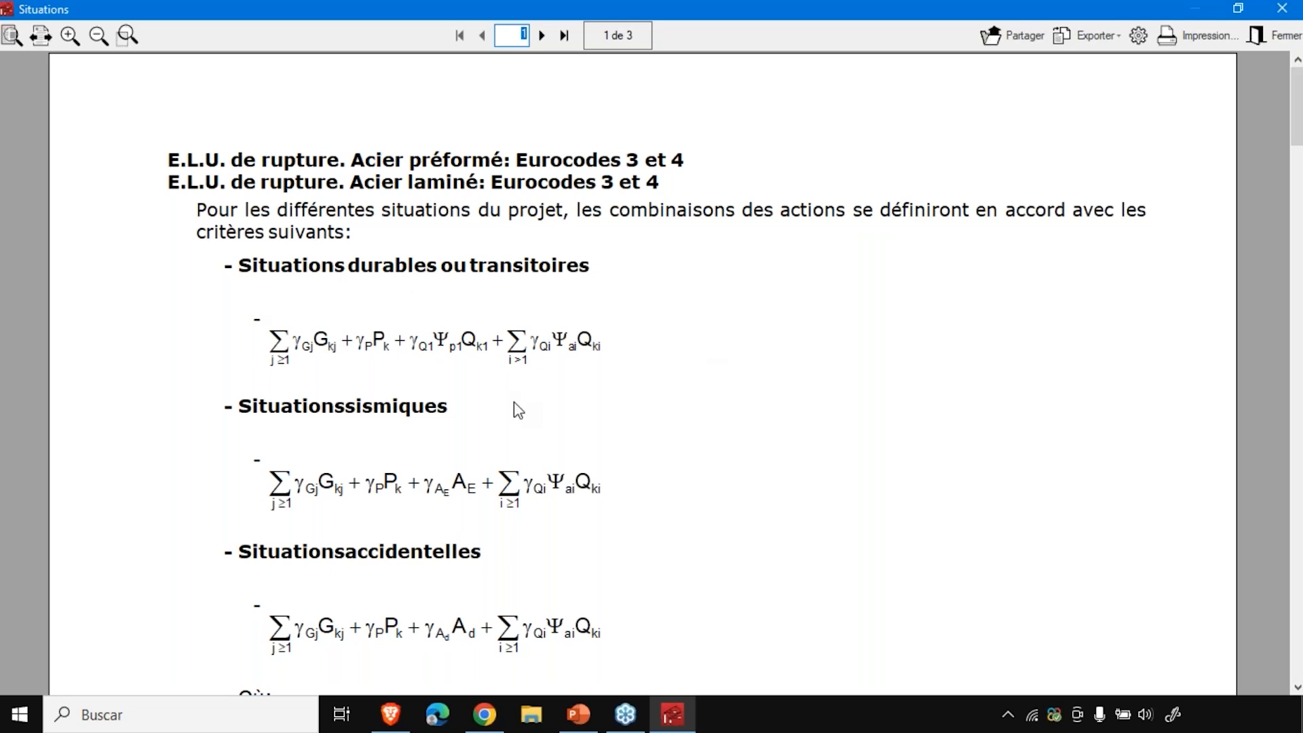
{"action": "scroll", "coordinate": [517, 409], "scroll_direction": "down", "scroll_amount": 1}
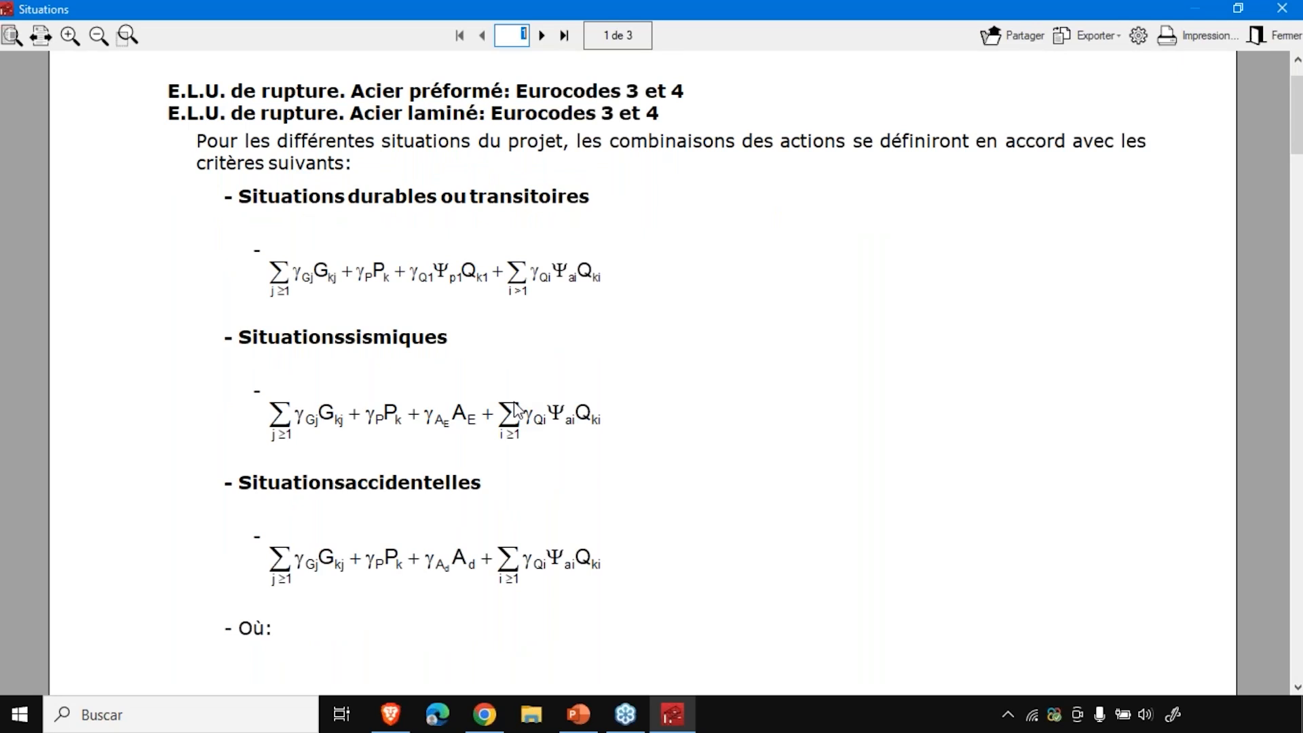
{"action": "scroll", "coordinate": [502, 274], "scroll_direction": "down", "scroll_amount": 1}
{"action": "scroll", "coordinate": [502, 274], "scroll_direction": "down", "scroll_amount": 6}
{"action": "scroll", "coordinate": [500, 272], "scroll_direction": "down", "scroll_amount": 14}
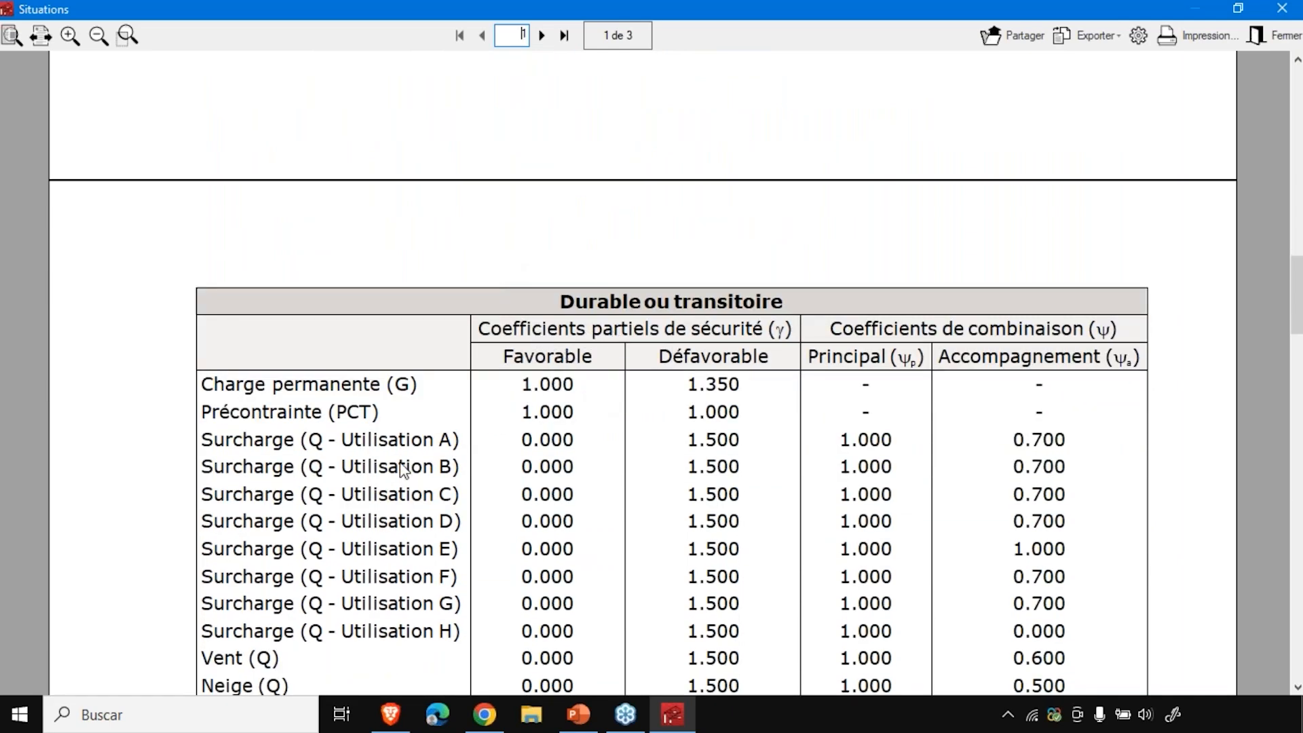
{"action": "scroll", "coordinate": [370, 409], "scroll_direction": "down", "scroll_amount": 1}
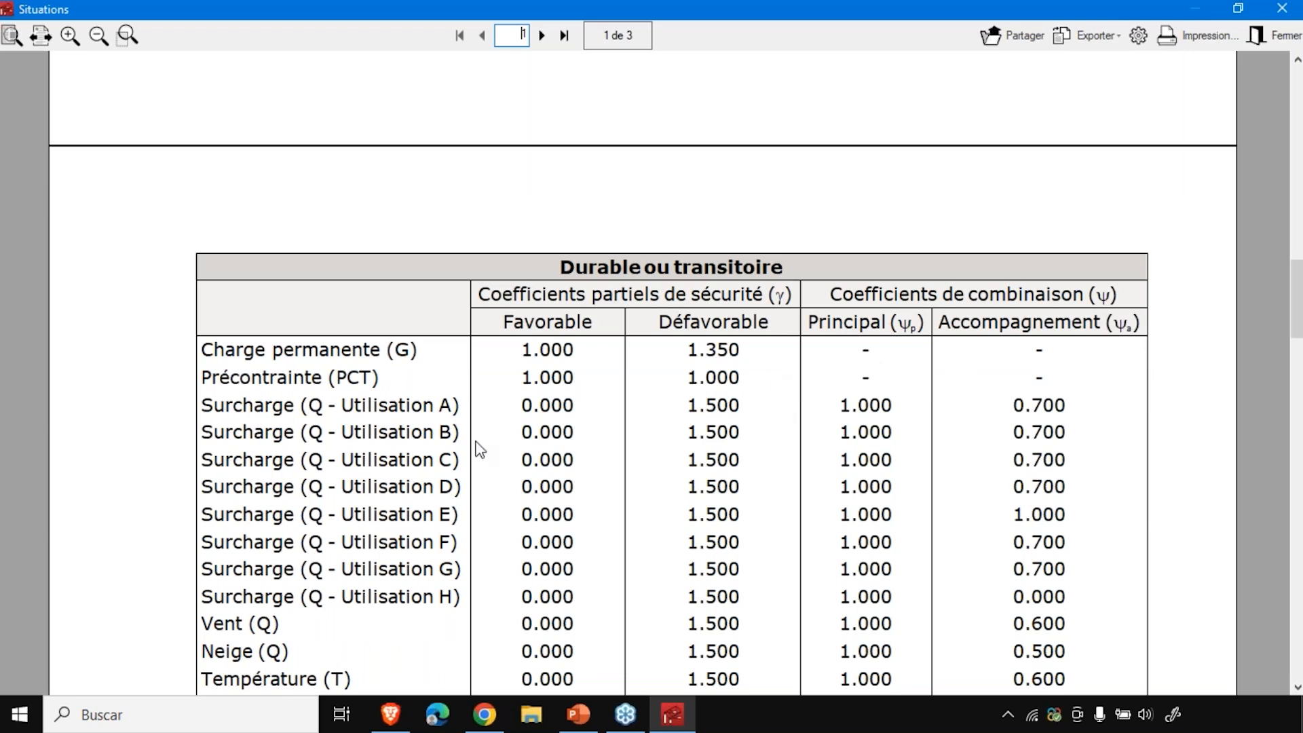
{"action": "scroll", "coordinate": [272, 574], "scroll_direction": "down", "scroll_amount": 2}
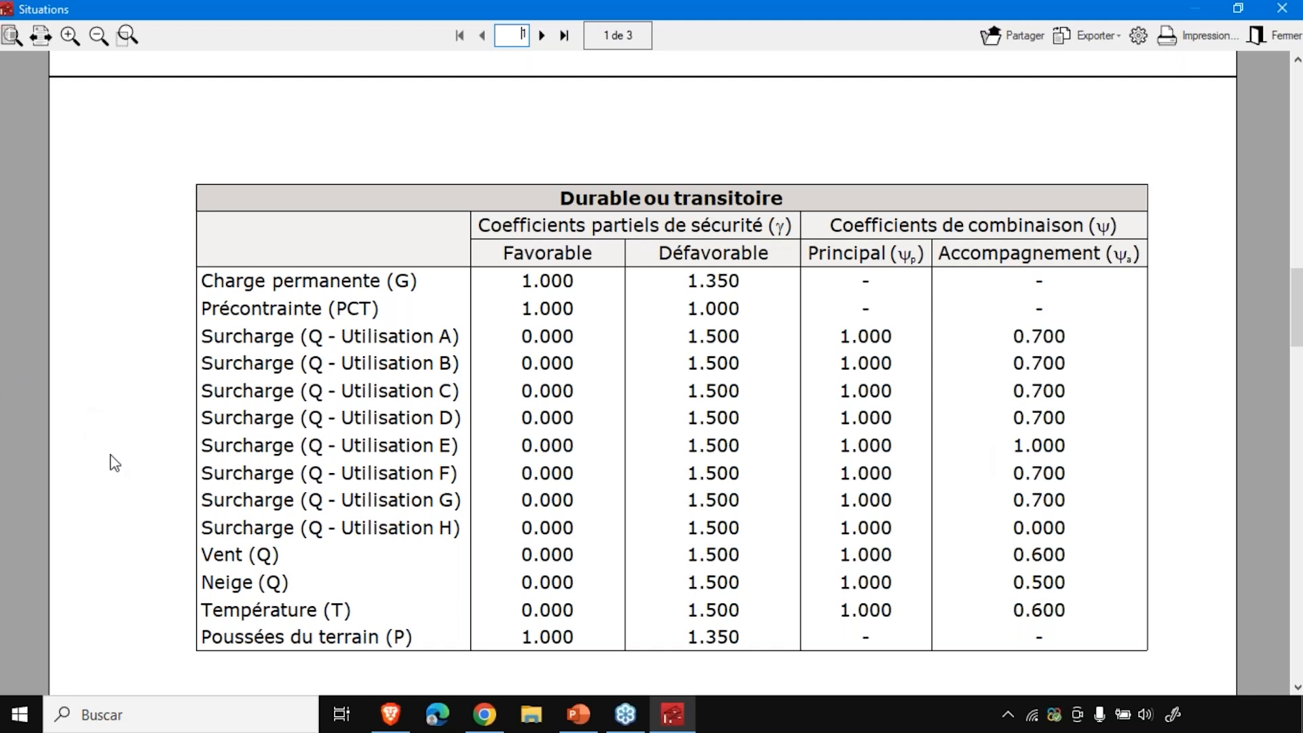
{"action": "scroll", "coordinate": [117, 468], "scroll_direction": "down", "scroll_amount": 2}
{"action": "scroll", "coordinate": [119, 468], "scroll_direction": "down", "scroll_amount": 5}
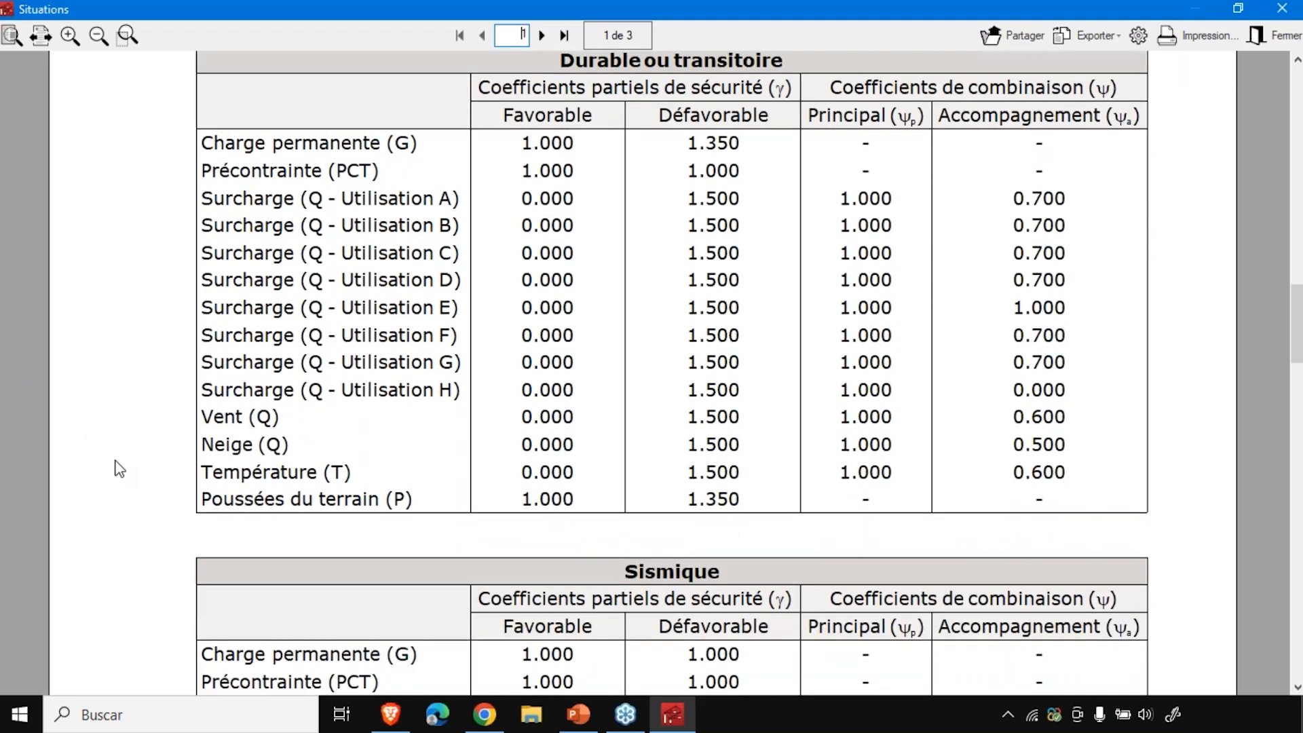
{"action": "scroll", "coordinate": [119, 468], "scroll_direction": "down", "scroll_amount": 10}
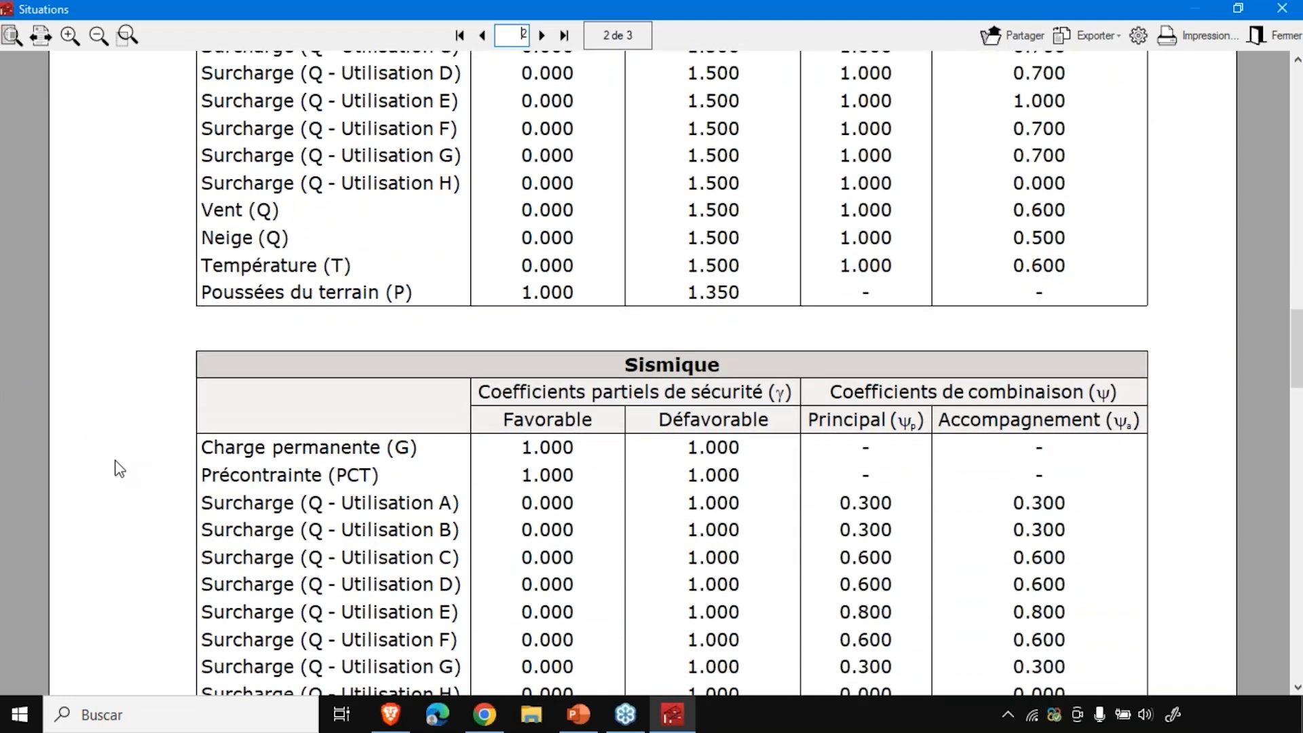
{"action": "scroll", "coordinate": [120, 468], "scroll_direction": "down", "scroll_amount": 20}
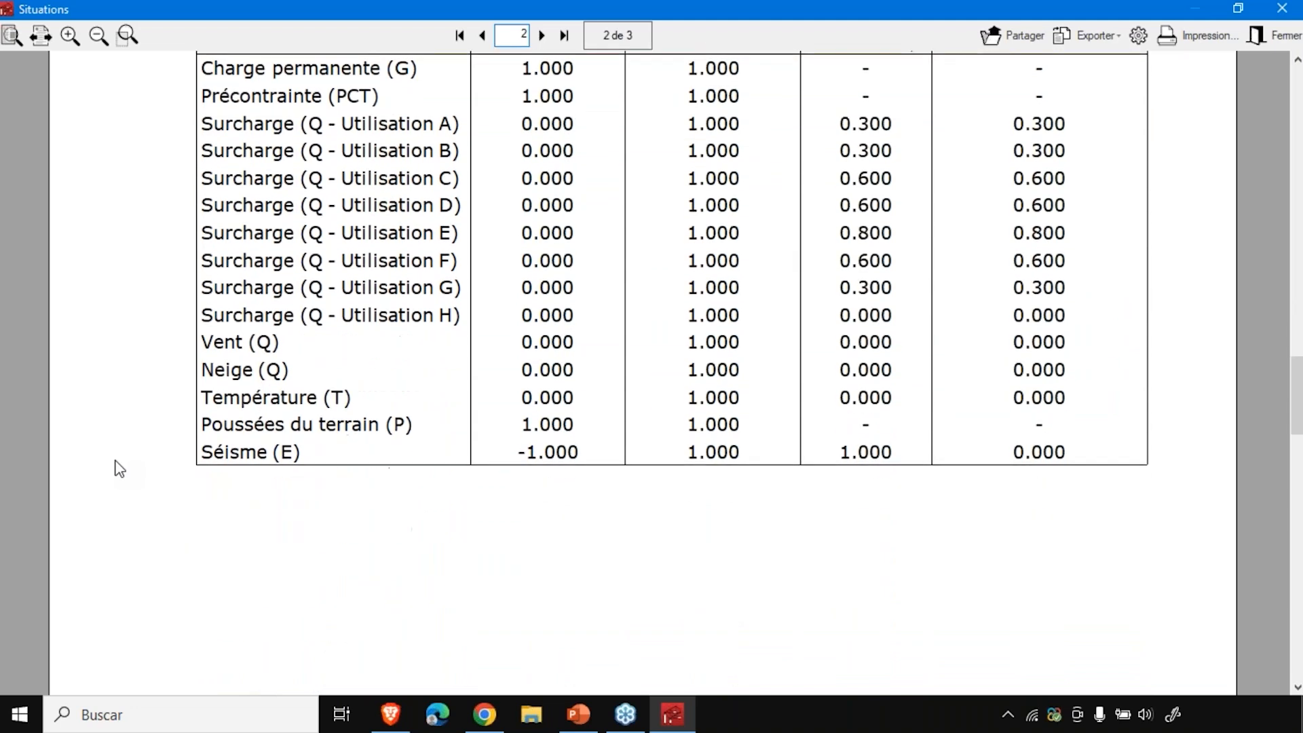
{"action": "scroll", "coordinate": [331, 433], "scroll_direction": "down", "scroll_amount": 15}
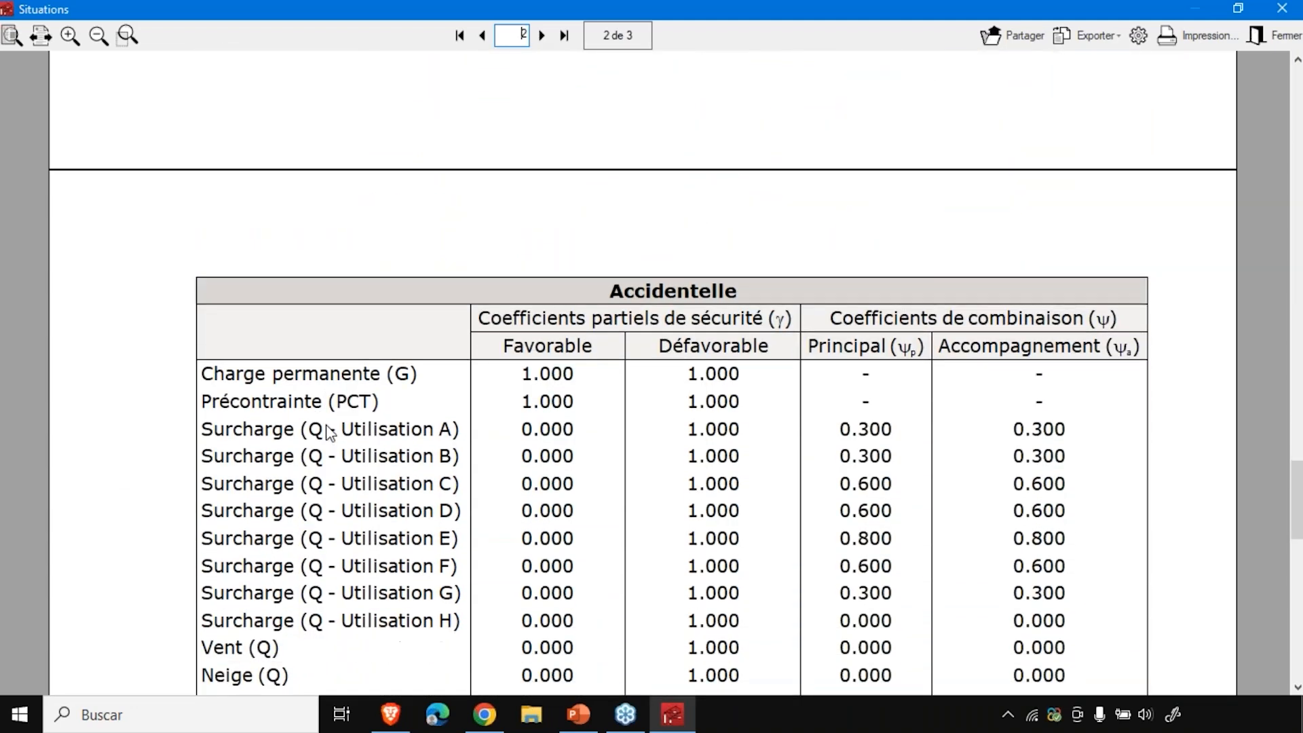
{"action": "scroll", "coordinate": [329, 429], "scroll_direction": "down", "scroll_amount": 3}
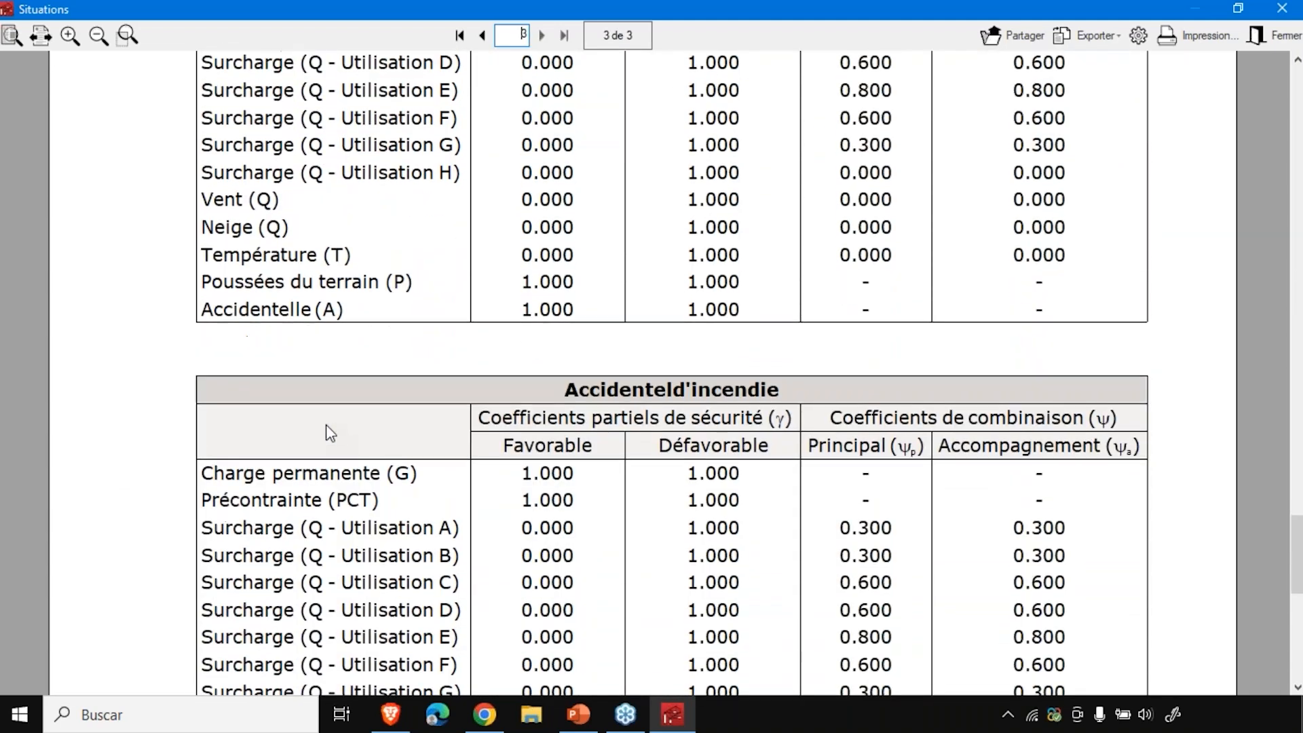
{"action": "left_click", "coordinate": [1293, 7]}
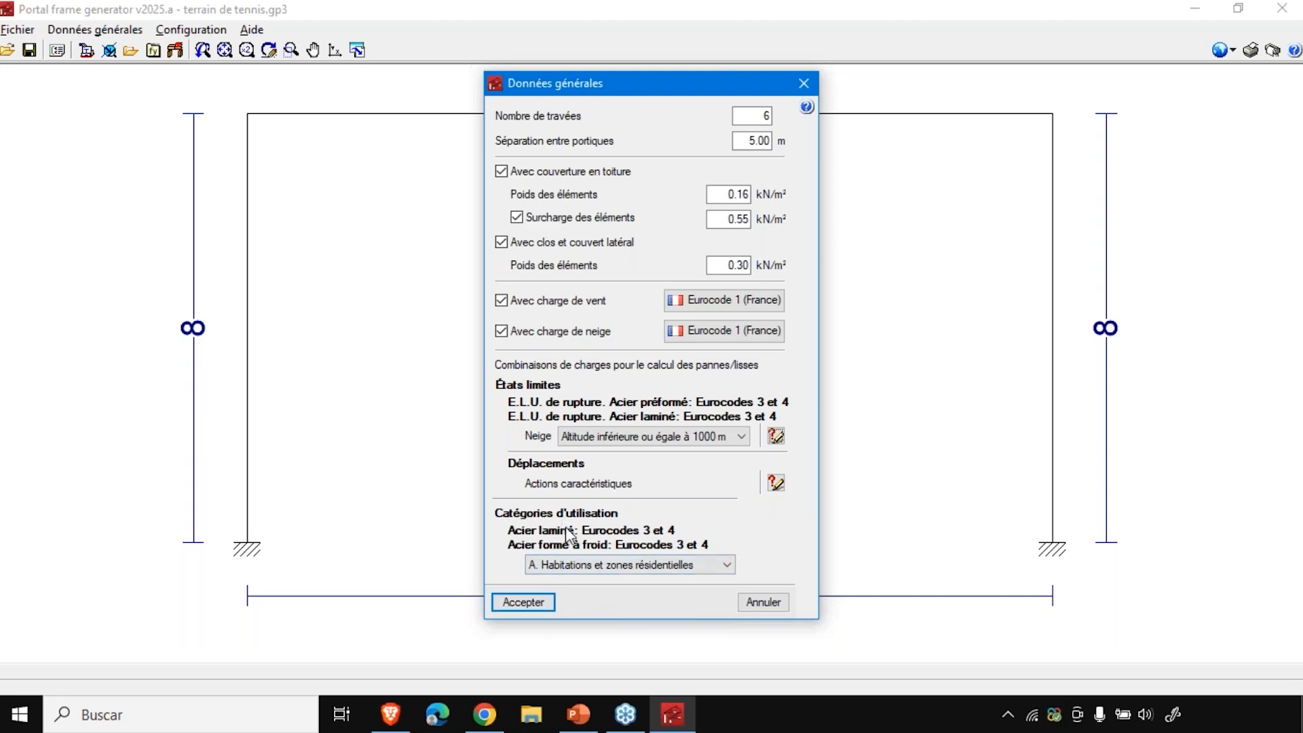
- Set the usage category to H. Toits and accept the general data
{"action": "left_click", "coordinate": [580, 567]}
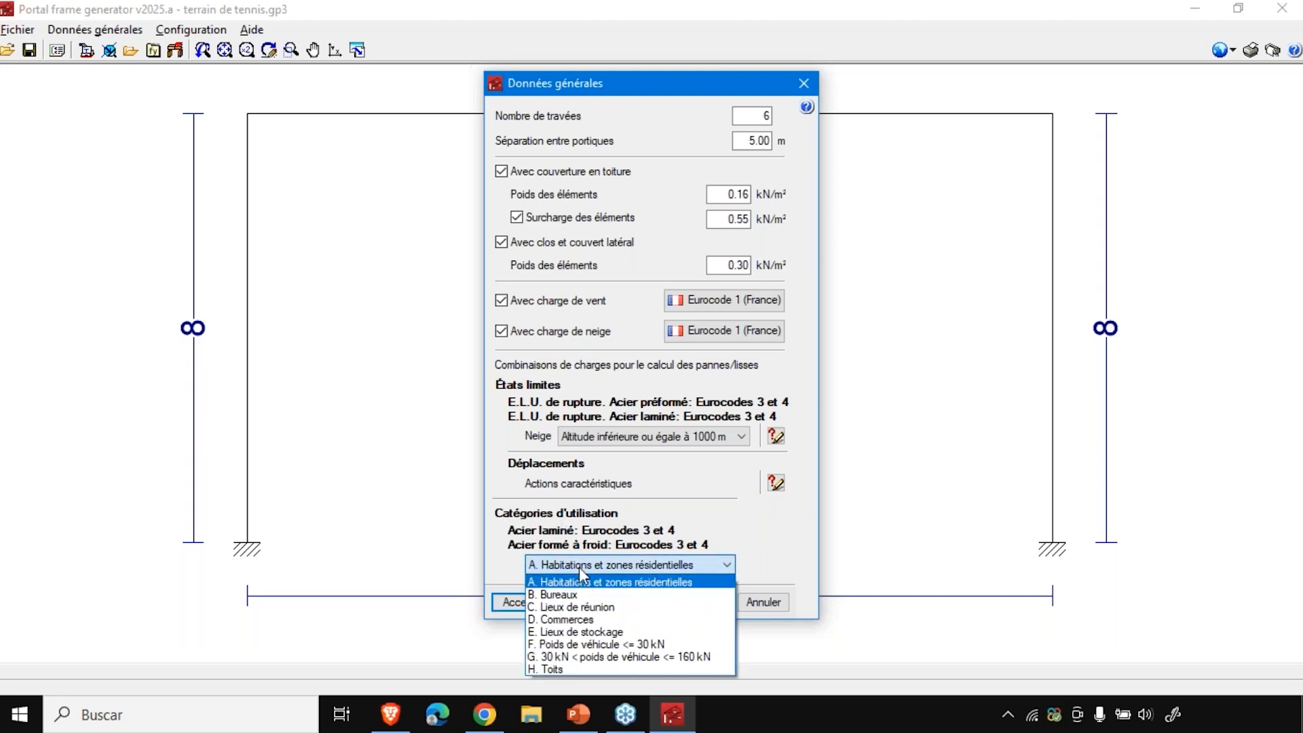
{"action": "left_click", "coordinate": [547, 669]}
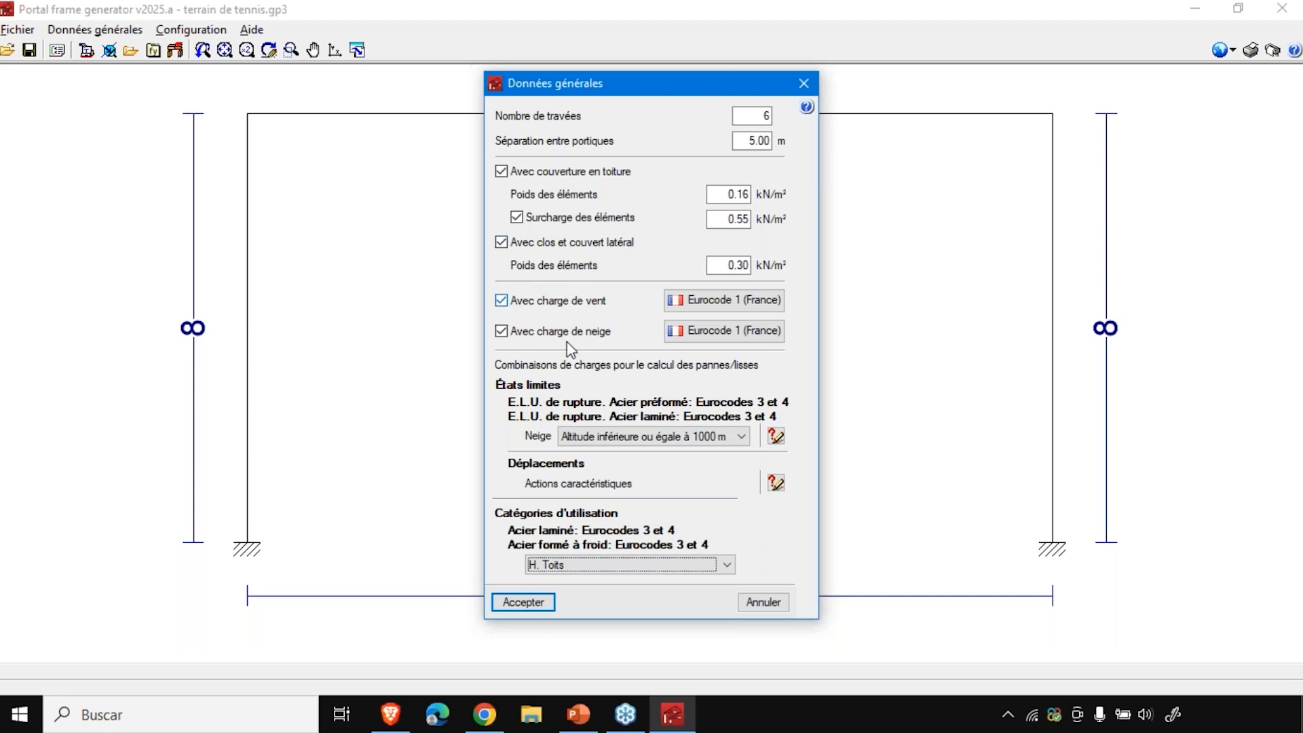
{"action": "left_click", "coordinate": [538, 603]}
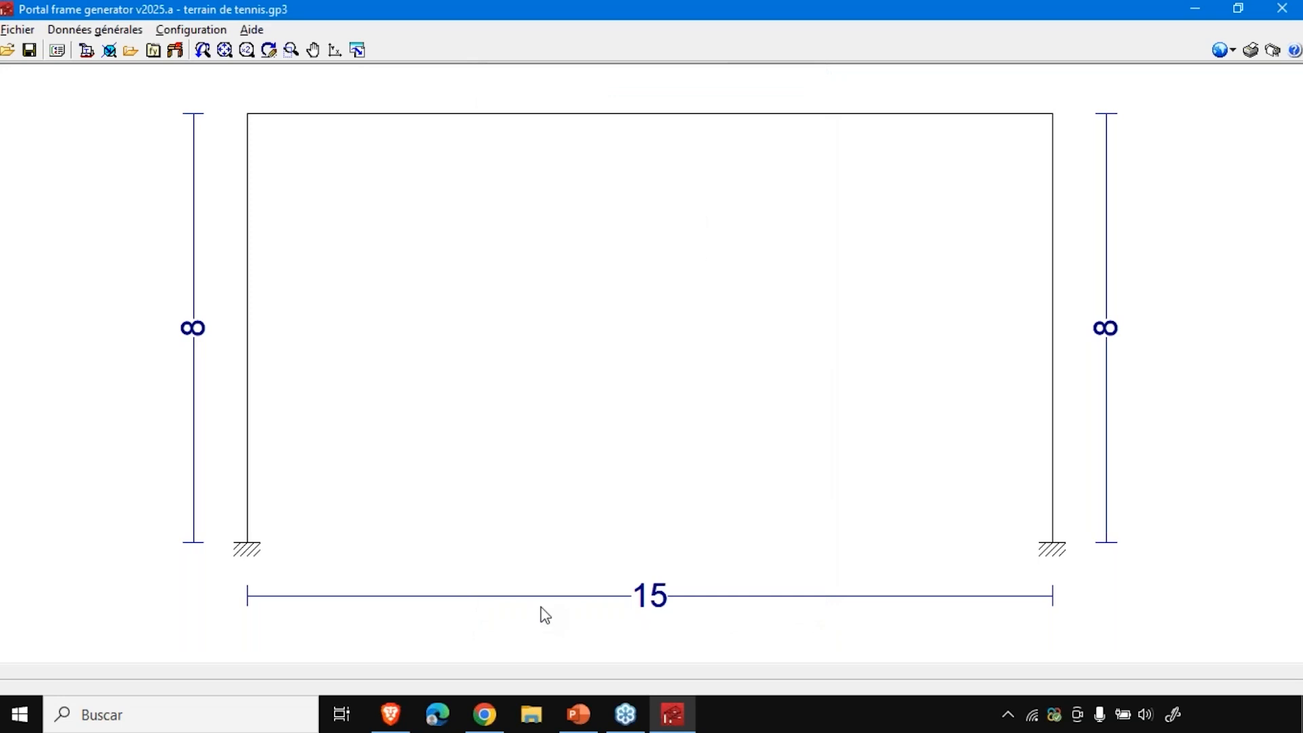
- Open the purlin settings and review the available span-count options, keeping Une travée
{"action": "left_click", "coordinate": [125, 30]}
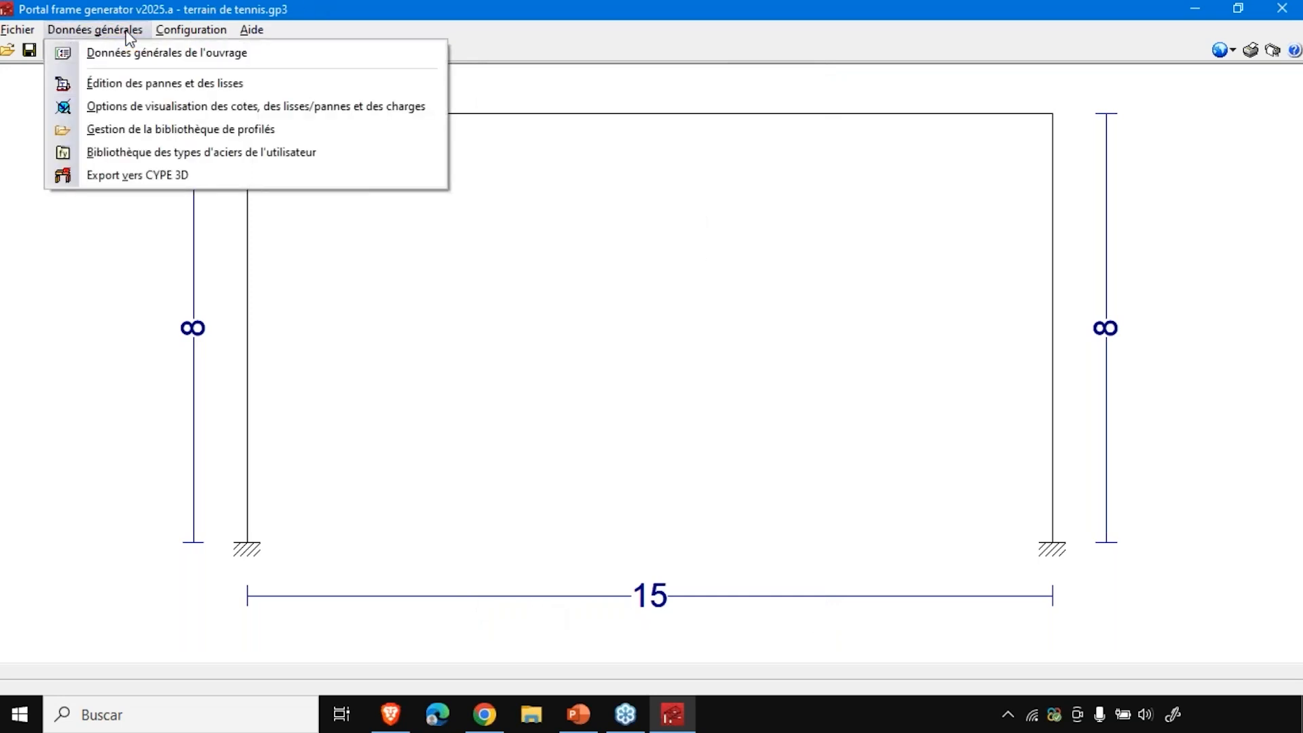
{"action": "left_click", "coordinate": [149, 84]}
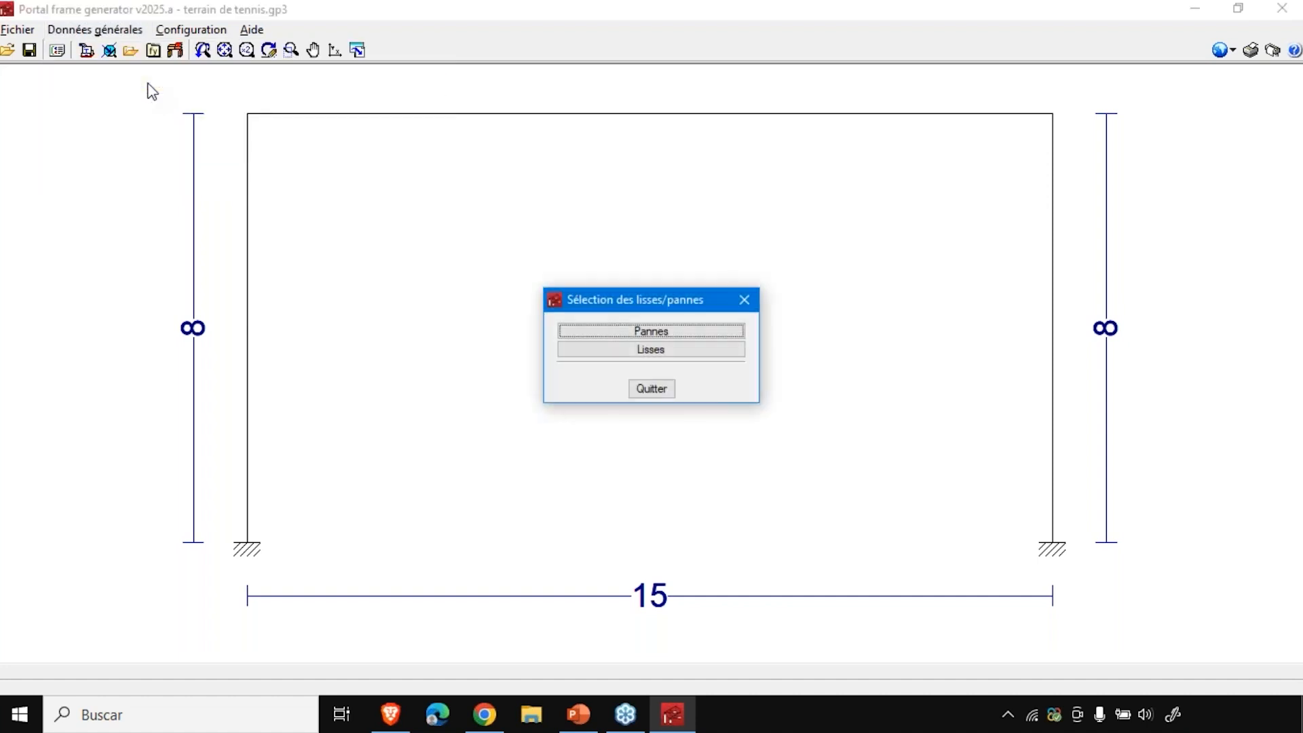
{"action": "left_click", "coordinate": [697, 332]}
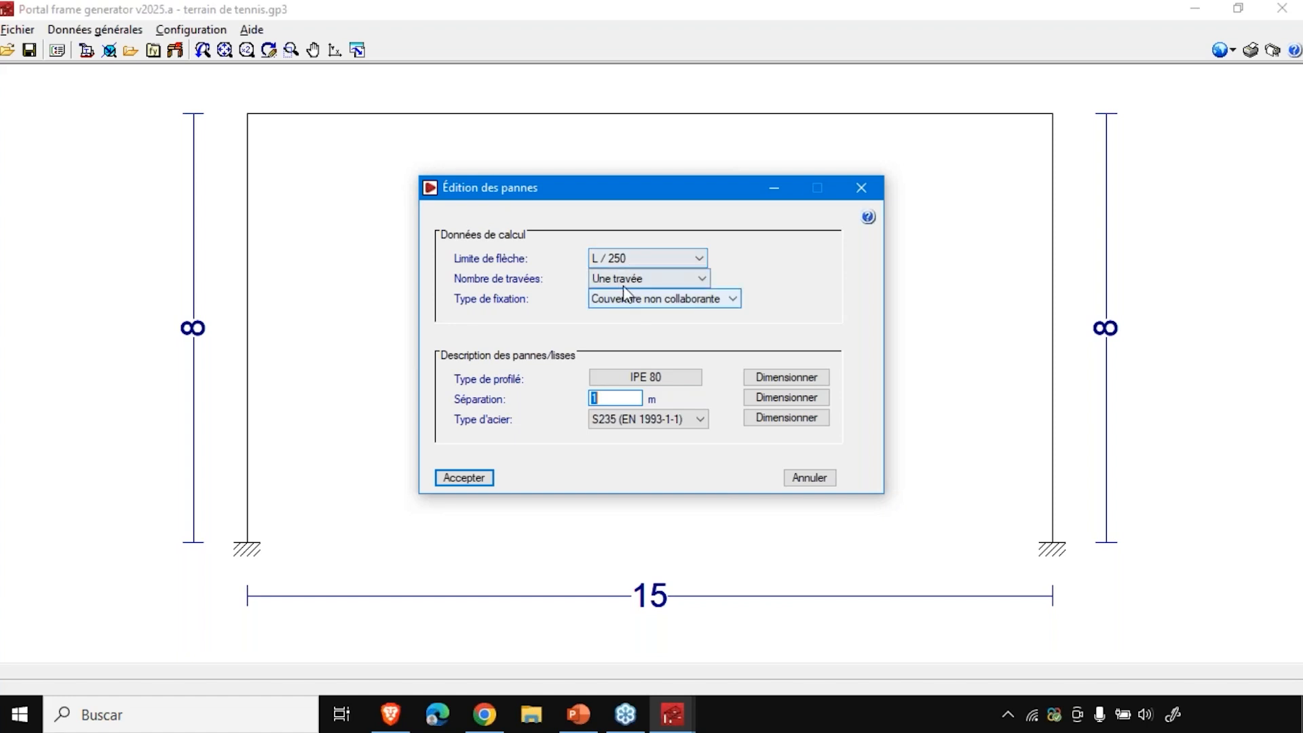
{"action": "left_click", "coordinate": [647, 283]}
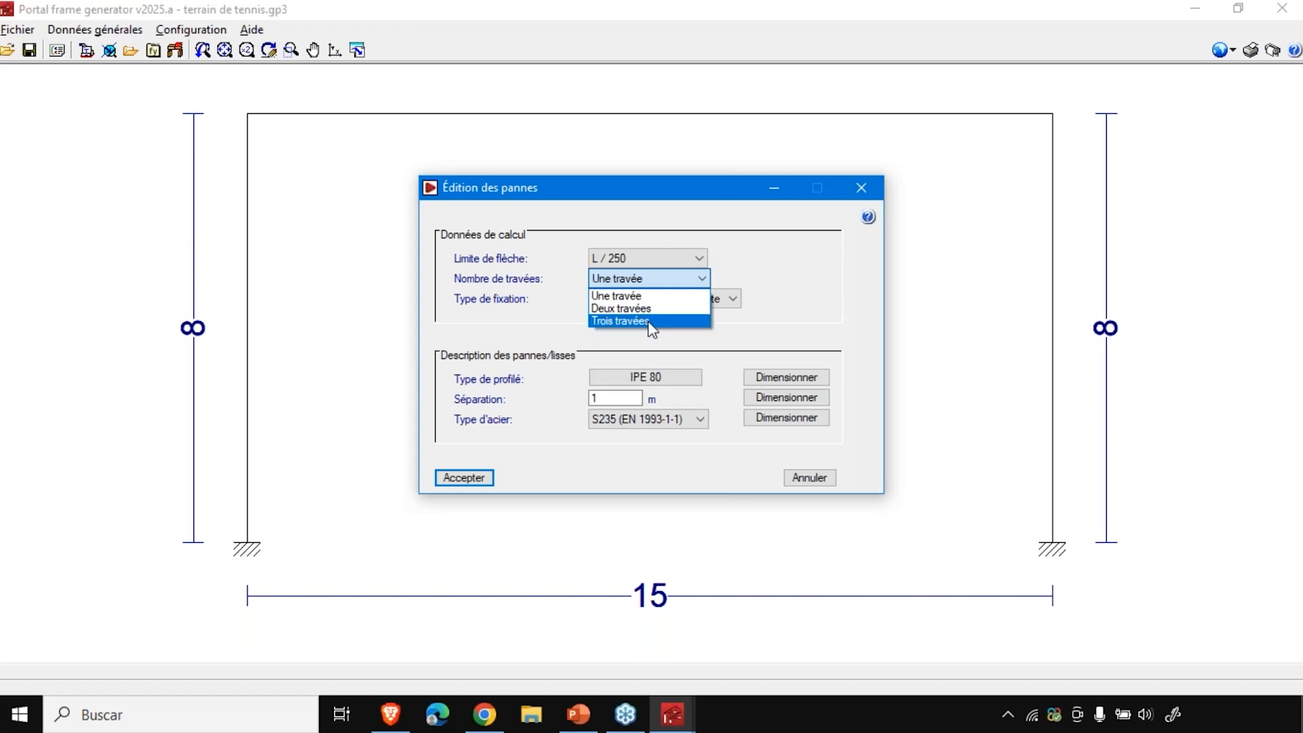
{"action": "left_click", "coordinate": [779, 320]}
- Review the purlin fixation types, keeping Couverture non collaborante, and consult the tennis hall photo in PowerPoint
{"action": "left_click", "coordinate": [717, 299]}
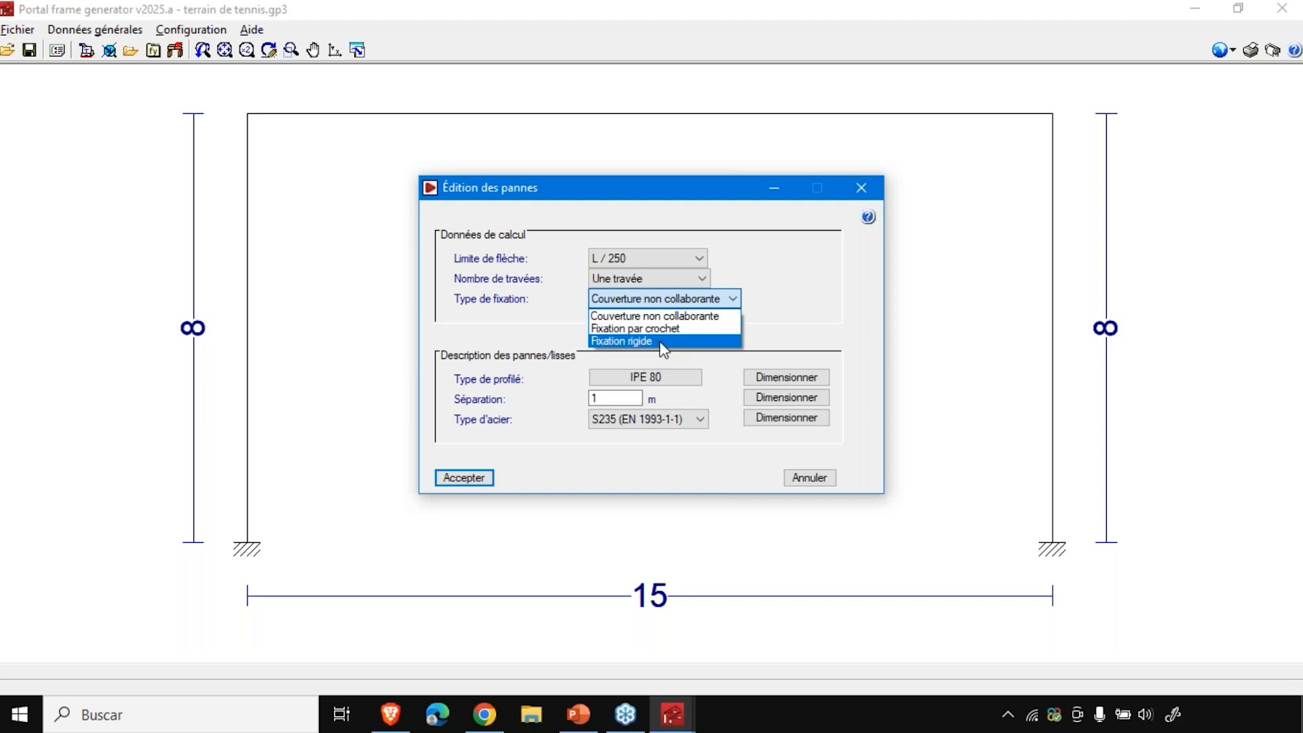
{"action": "left_click", "coordinate": [786, 300]}
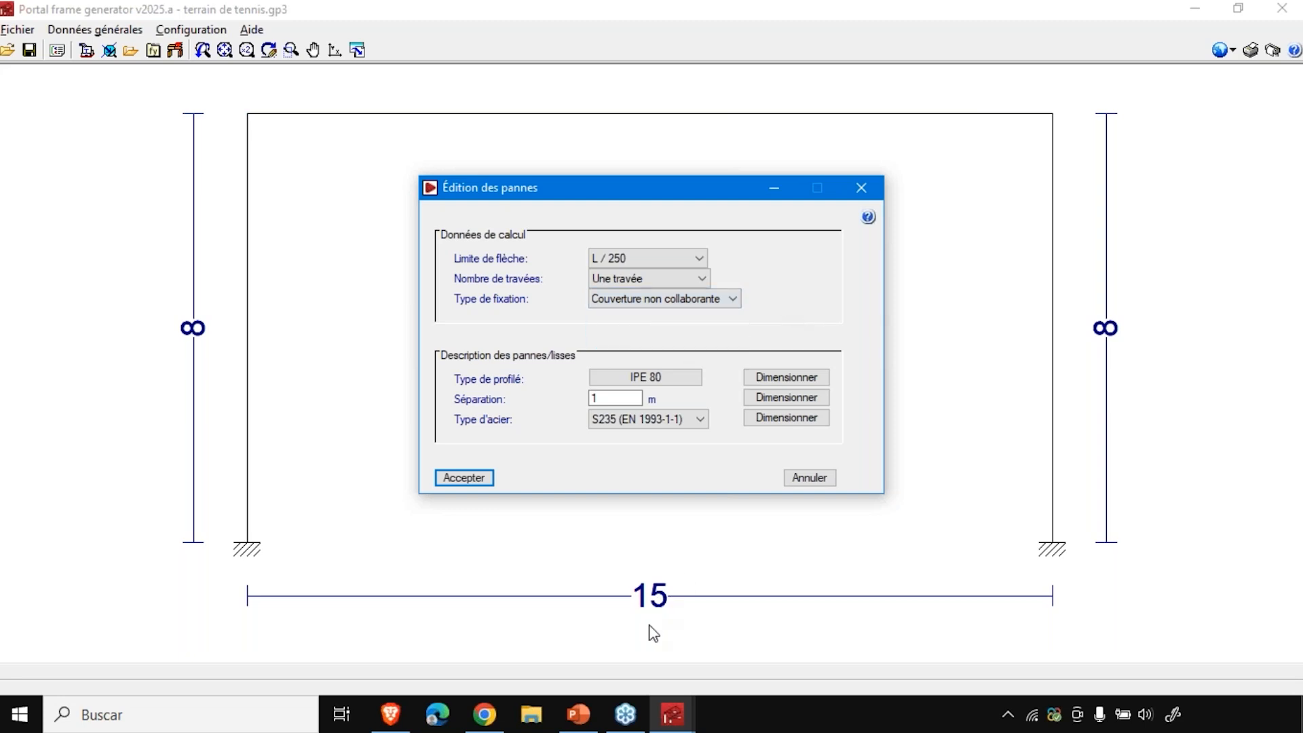
{"action": "left_click", "coordinate": [578, 713]}
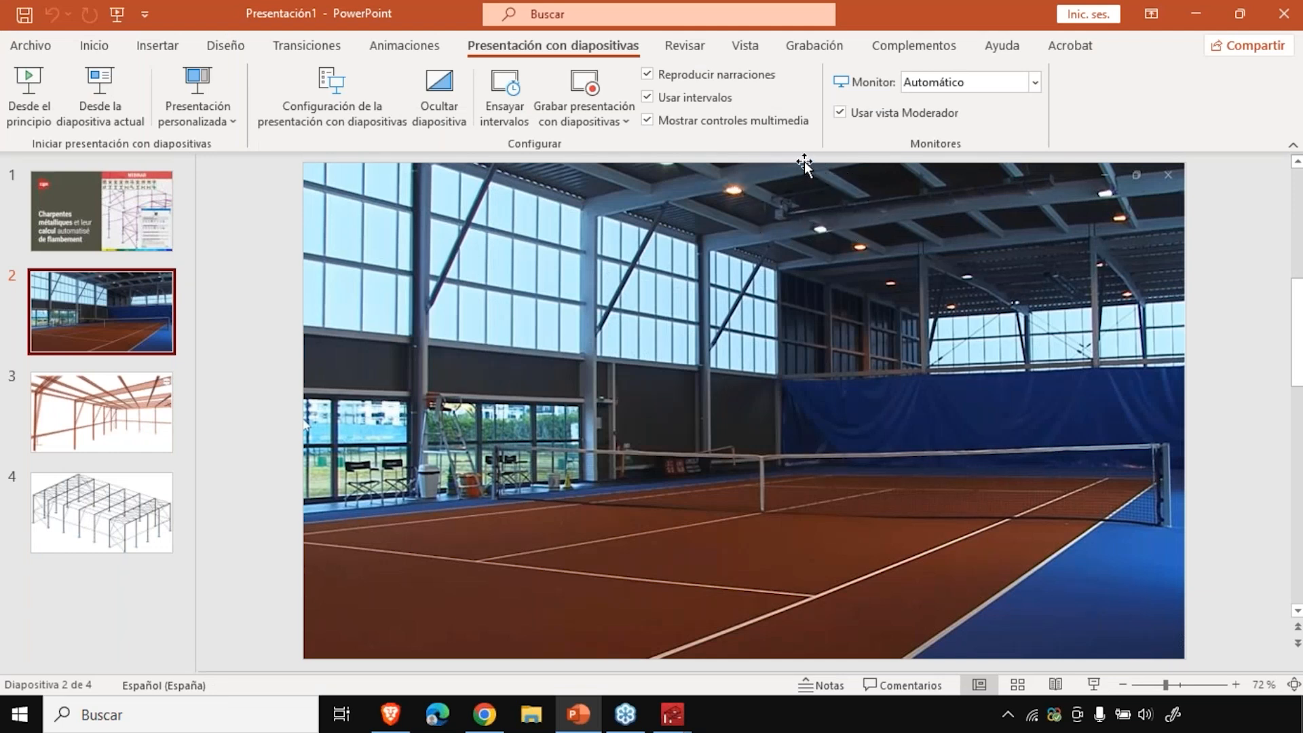
{"action": "left_click", "coordinate": [580, 712]}
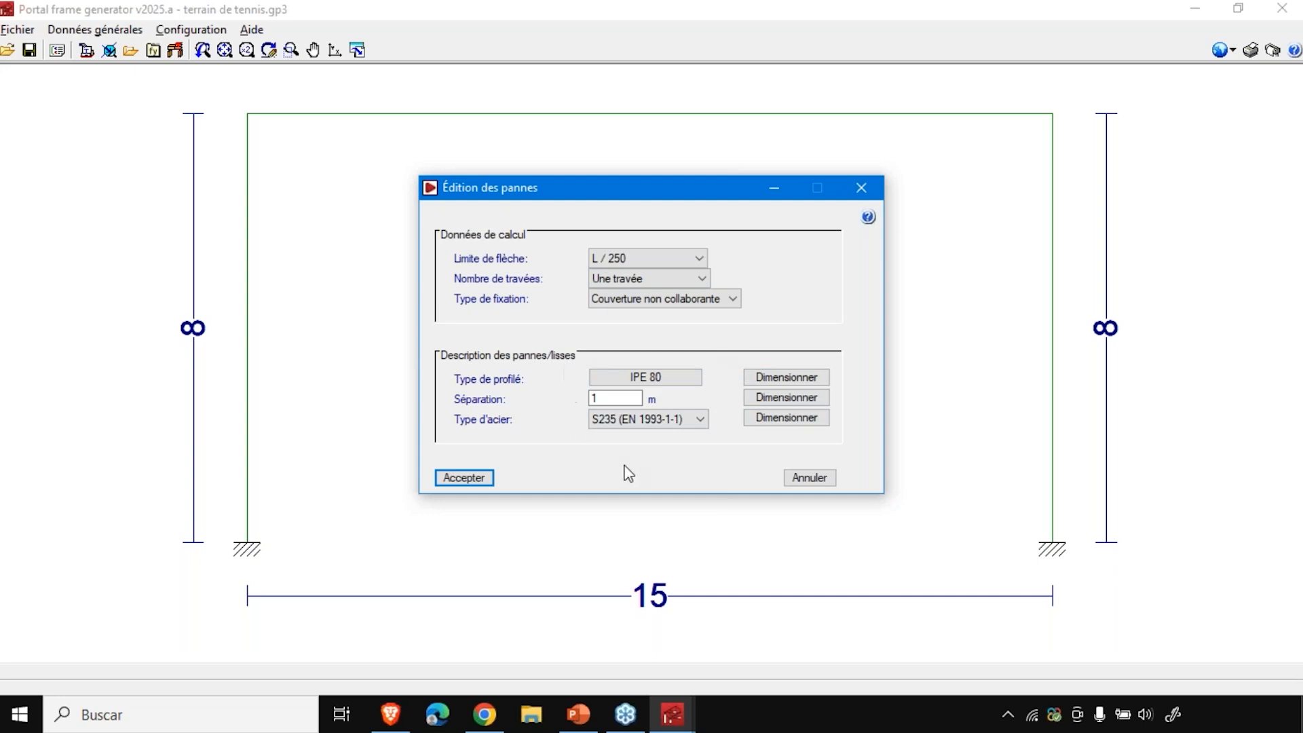
- Open the purlin profile selection and review the rolled steel series and the IPE sizes on offer
{"action": "left_click", "coordinate": [653, 376]}
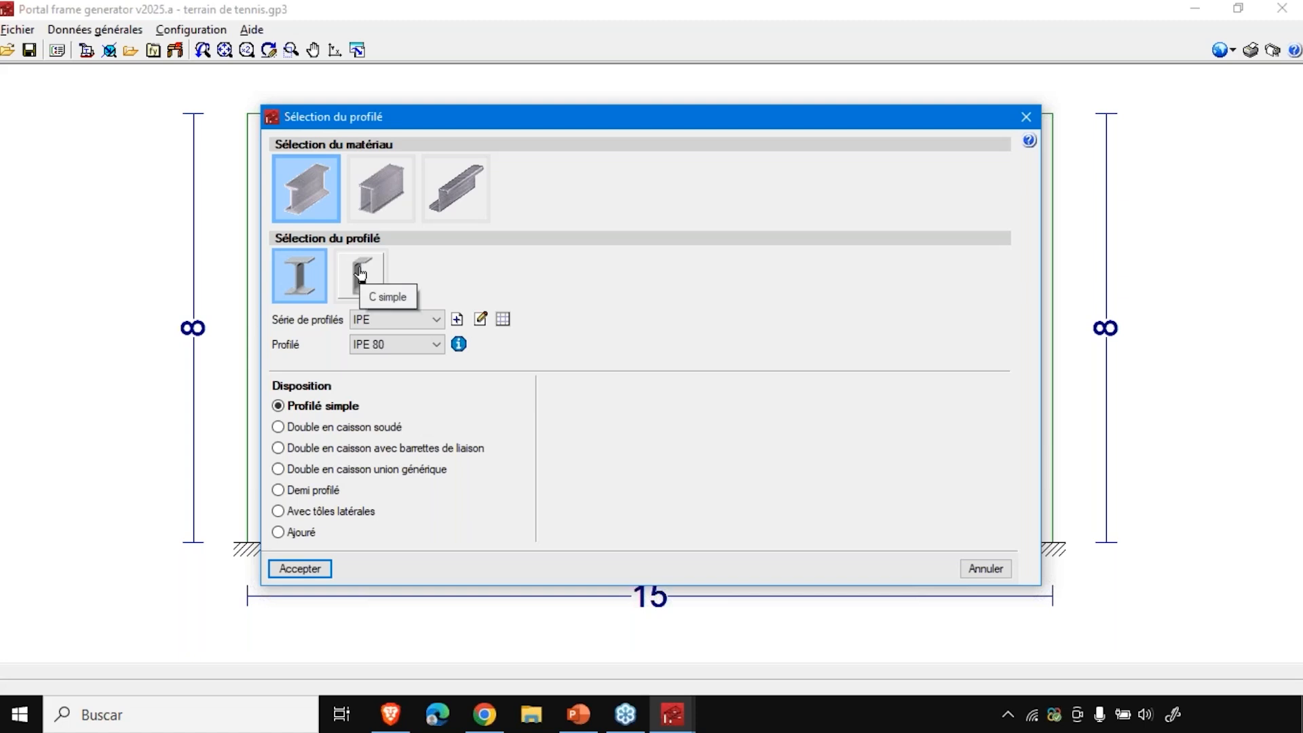
{"action": "left_click", "coordinate": [400, 321]}
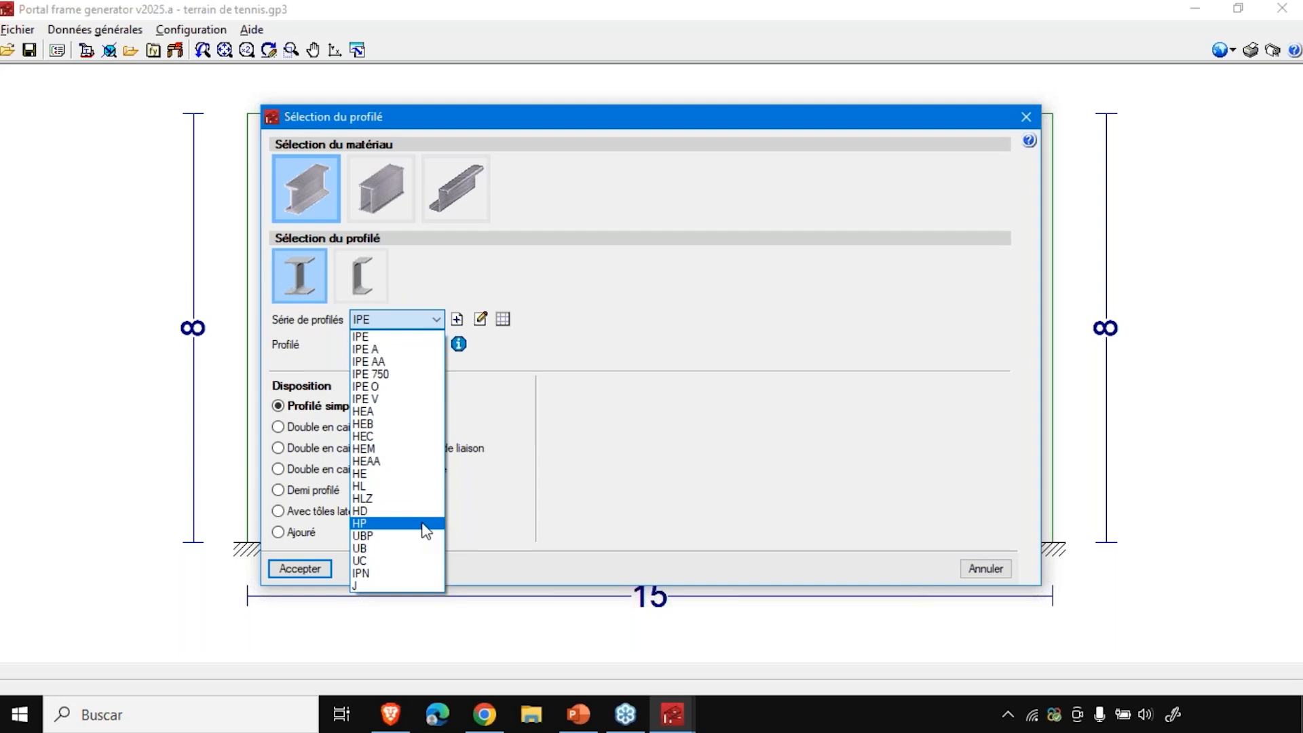
{"action": "left_click", "coordinate": [606, 495]}
{"action": "left_click", "coordinate": [366, 337]}
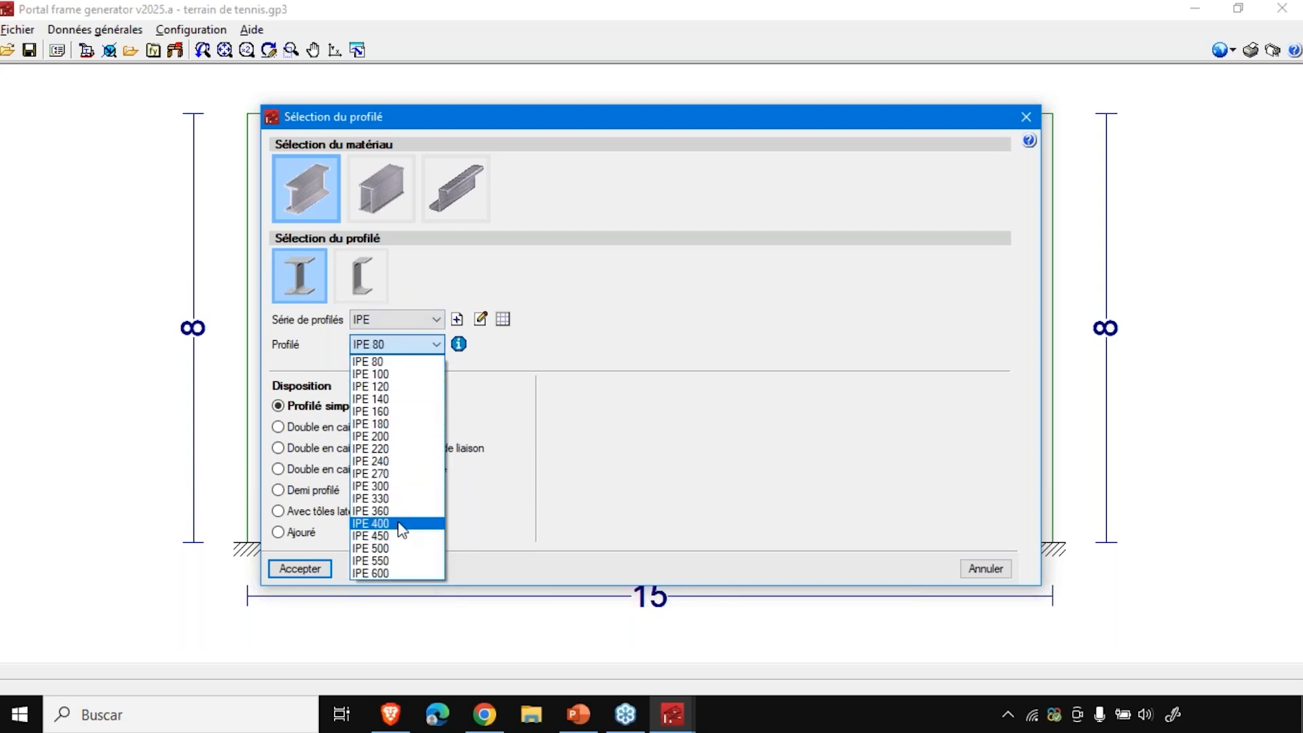
{"action": "left_click", "coordinate": [673, 404]}
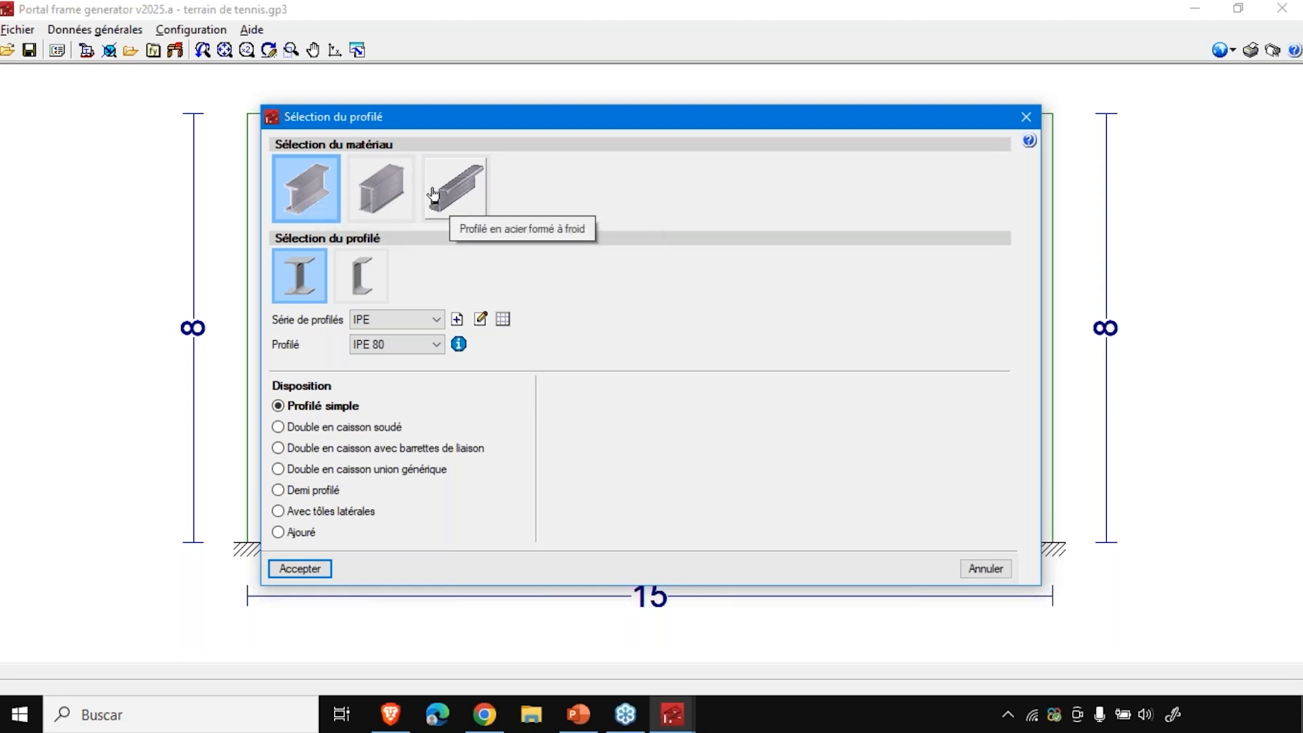
- Look through the other purlin material types, try the rectangular cold-formed box section, and return to the rolled IPE 80 profile
{"action": "left_click", "coordinate": [374, 185]}
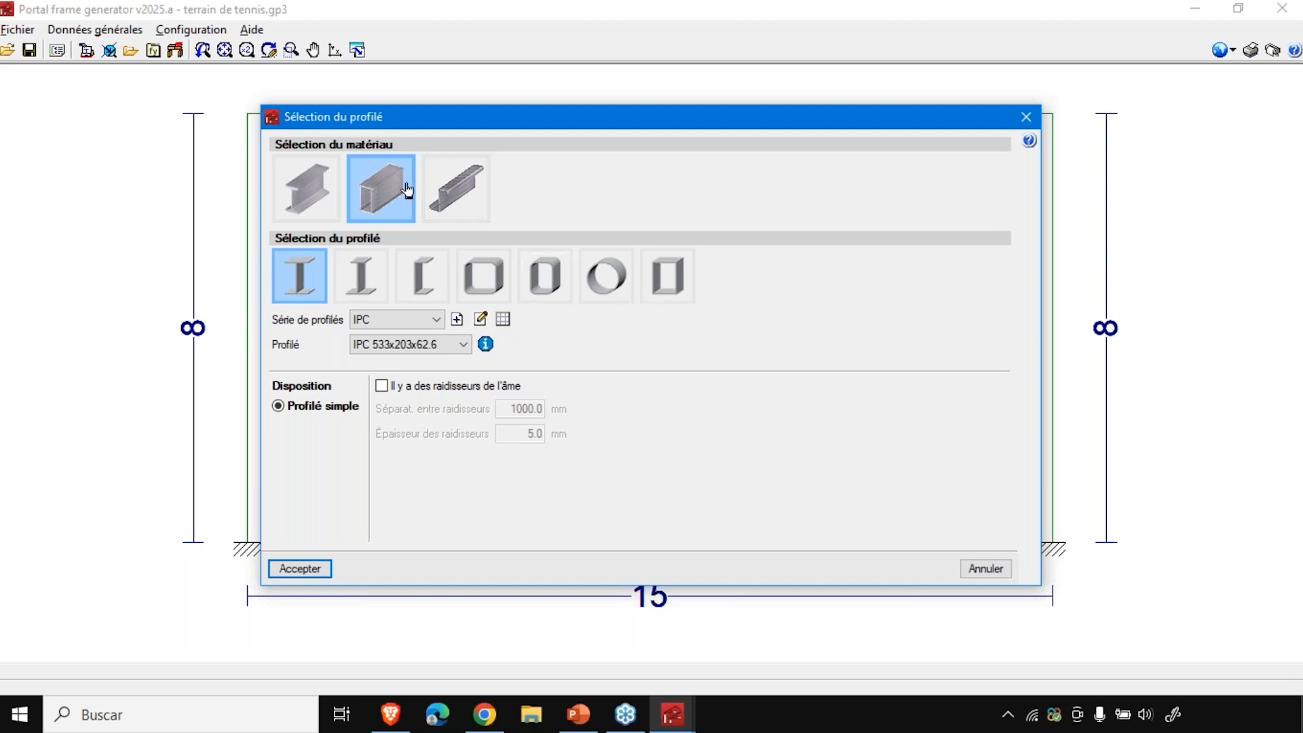
{"action": "left_click", "coordinate": [442, 196]}
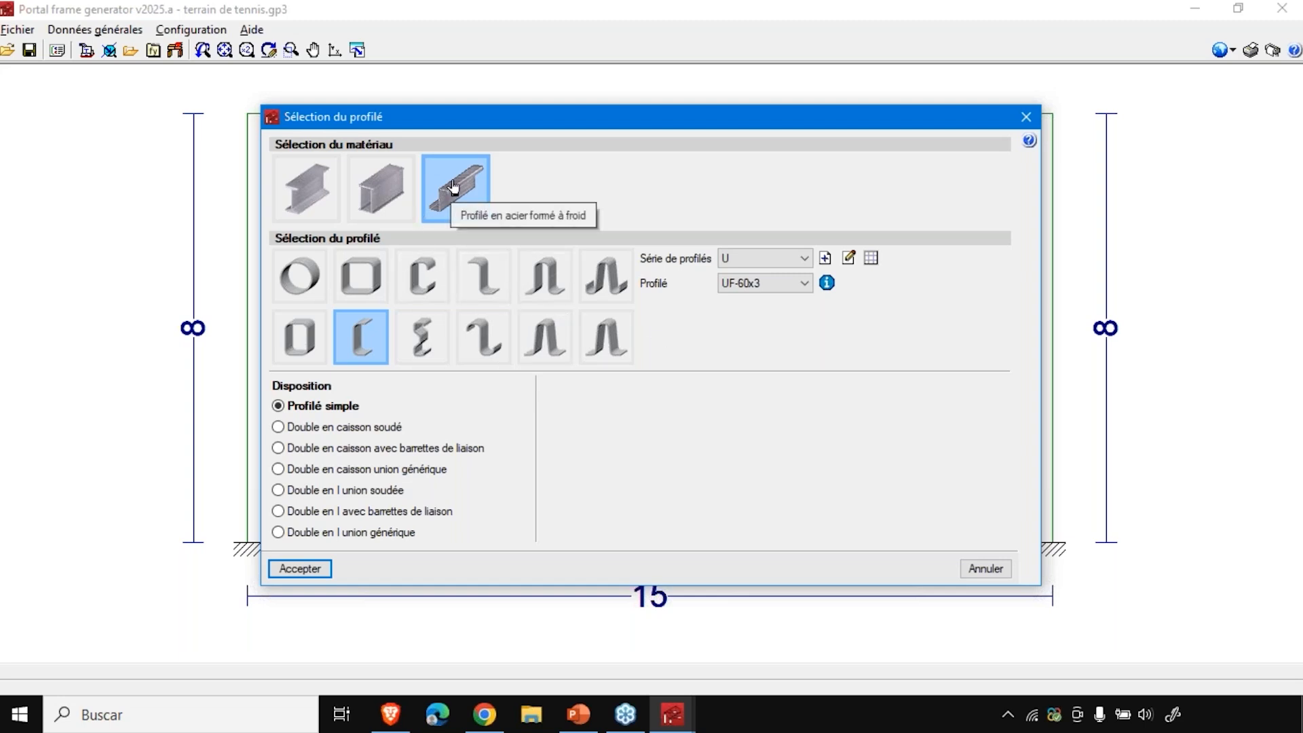
{"action": "left_click", "coordinate": [381, 191]}
{"action": "left_click", "coordinate": [546, 282]}
{"action": "left_click_drag", "start_coordinate": [553, 294], "coordinate": [756, 189]}
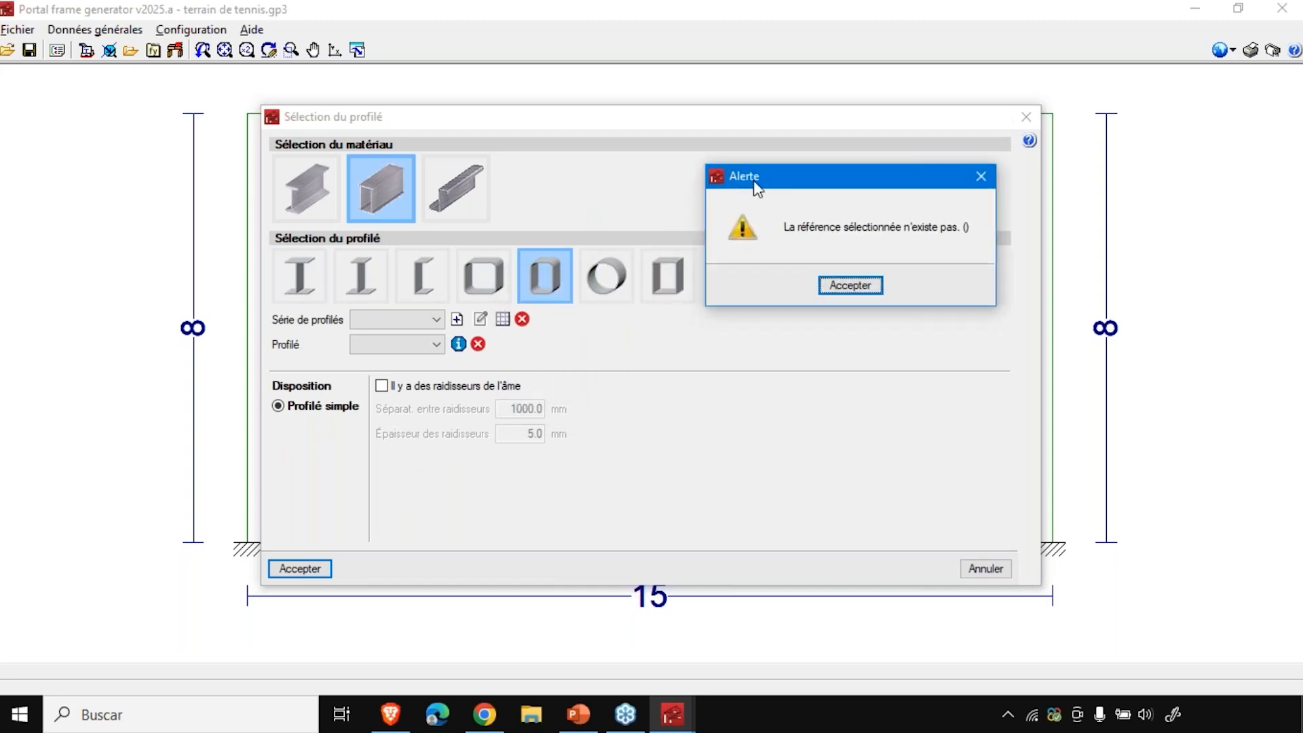
{"action": "left_click", "coordinate": [850, 285]}
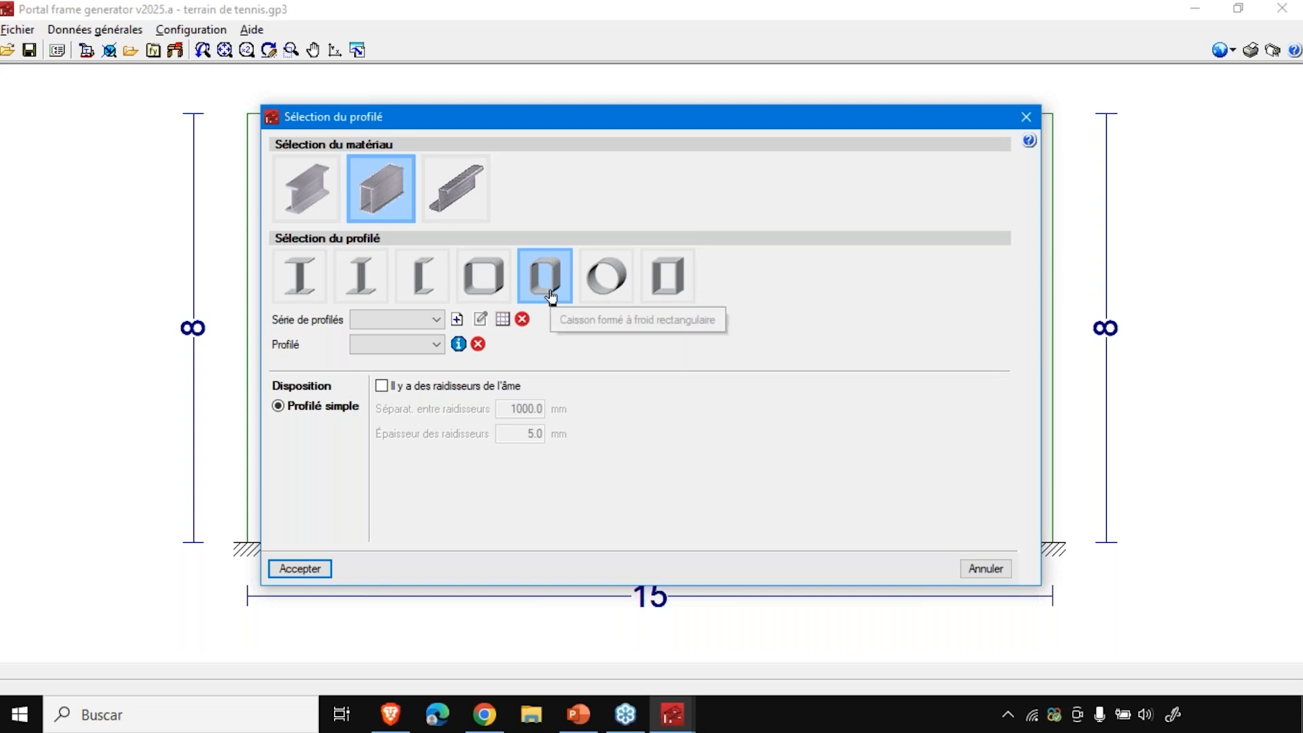
{"action": "left_click", "coordinate": [323, 214]}
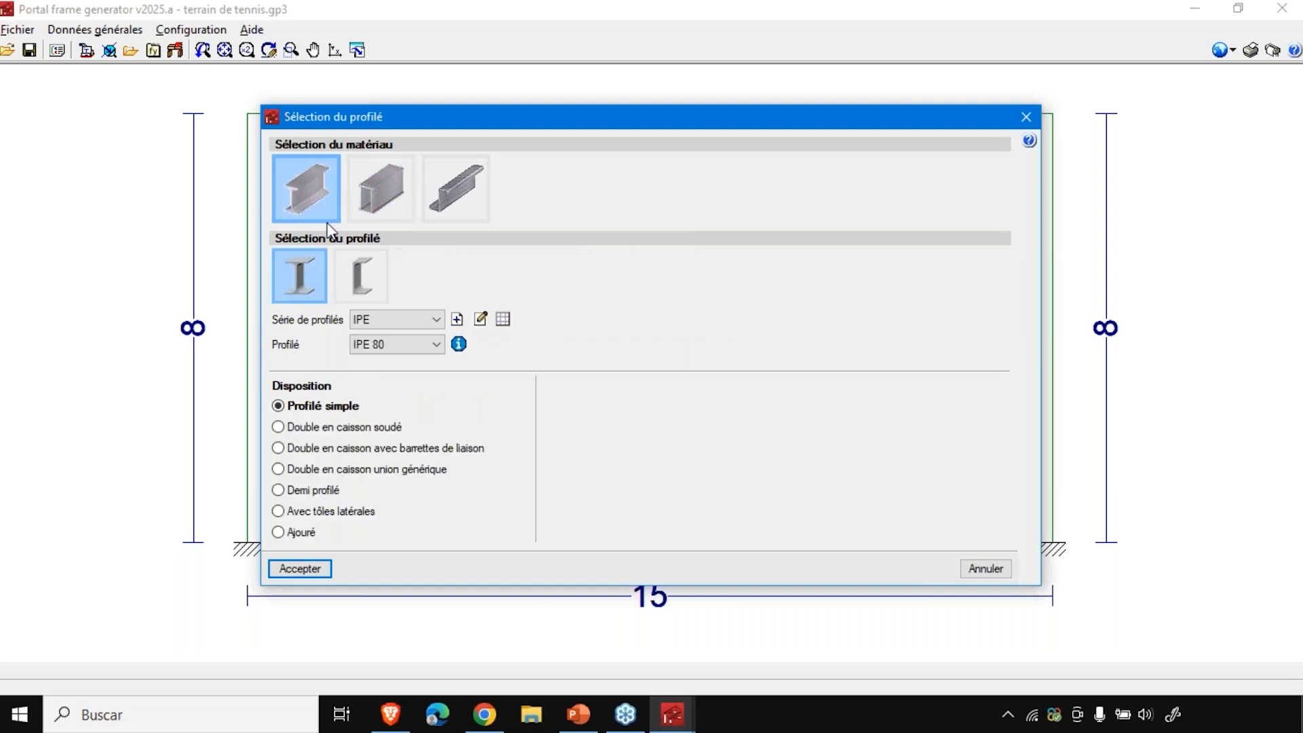
- Review the IPE sizes and the other rolled steel series available for the purlins
{"action": "left_click", "coordinate": [371, 342]}
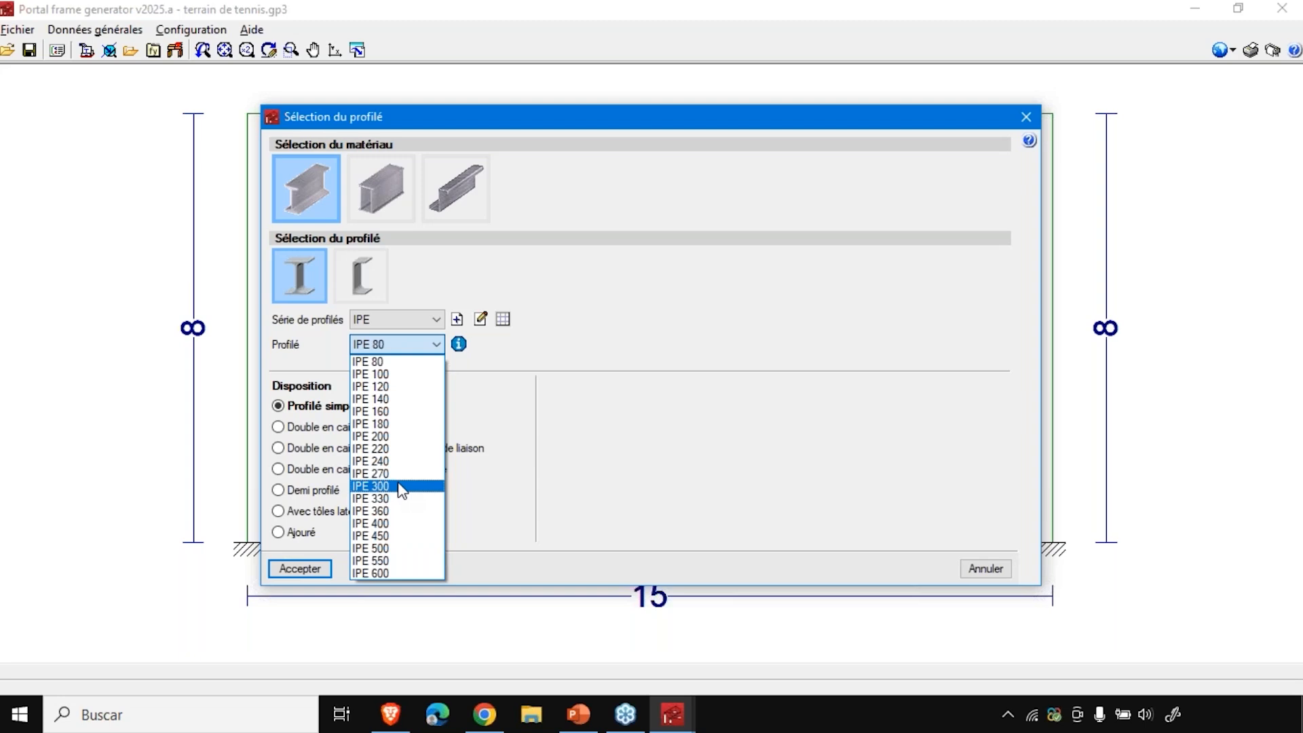
{"action": "left_click", "coordinate": [603, 443]}
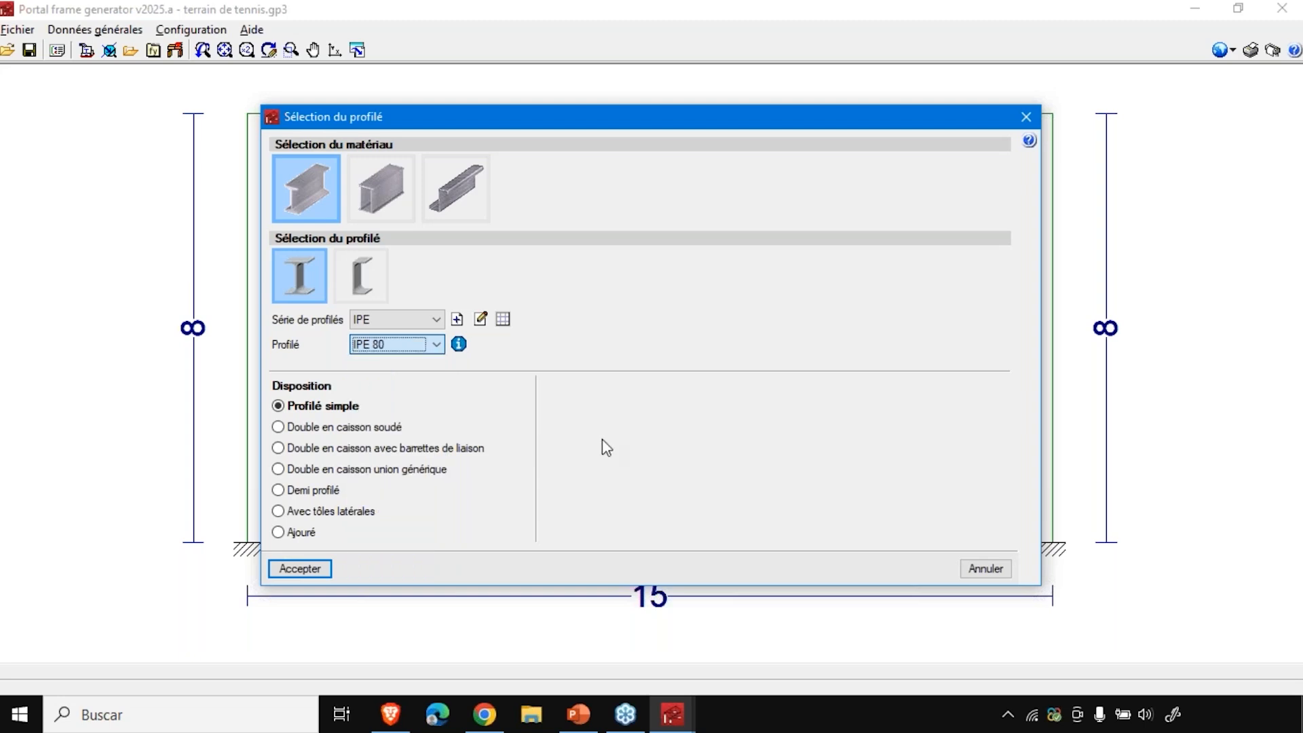
{"action": "left_click", "coordinate": [385, 346]}
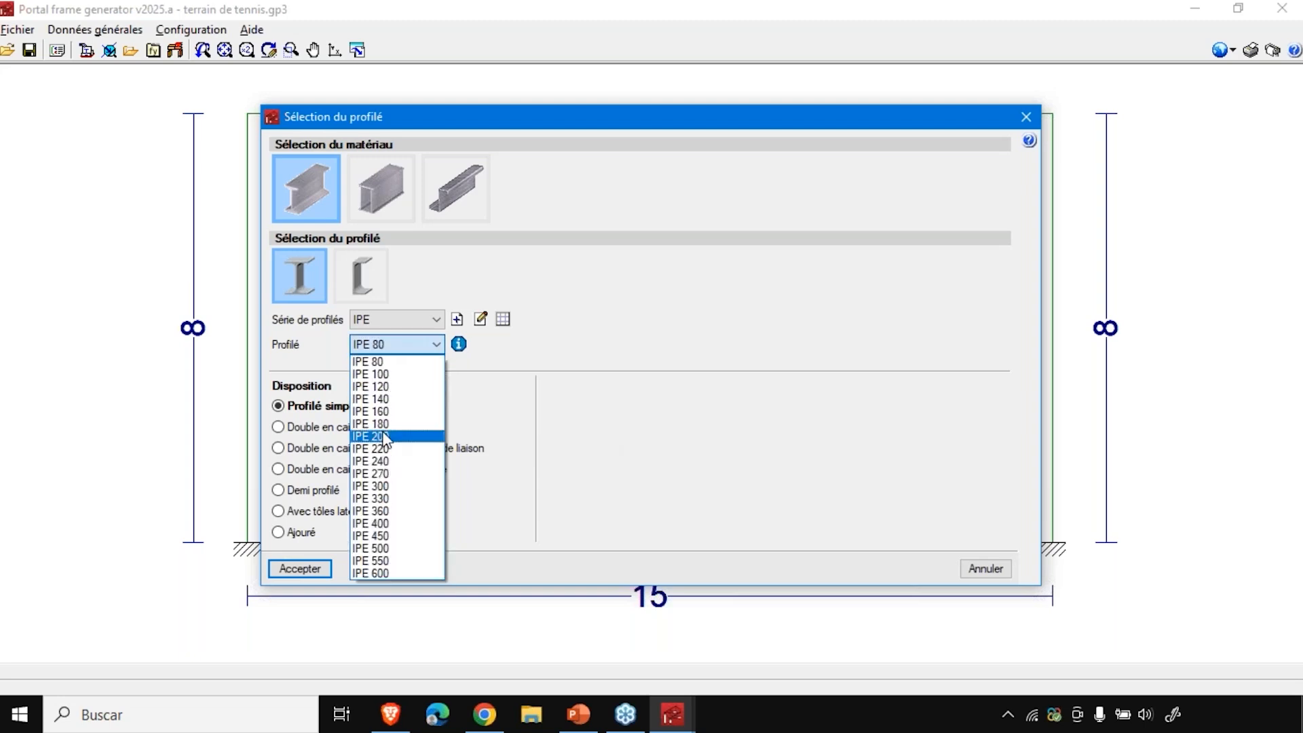
{"action": "left_click", "coordinate": [395, 323]}
{"action": "left_click", "coordinate": [395, 323]}
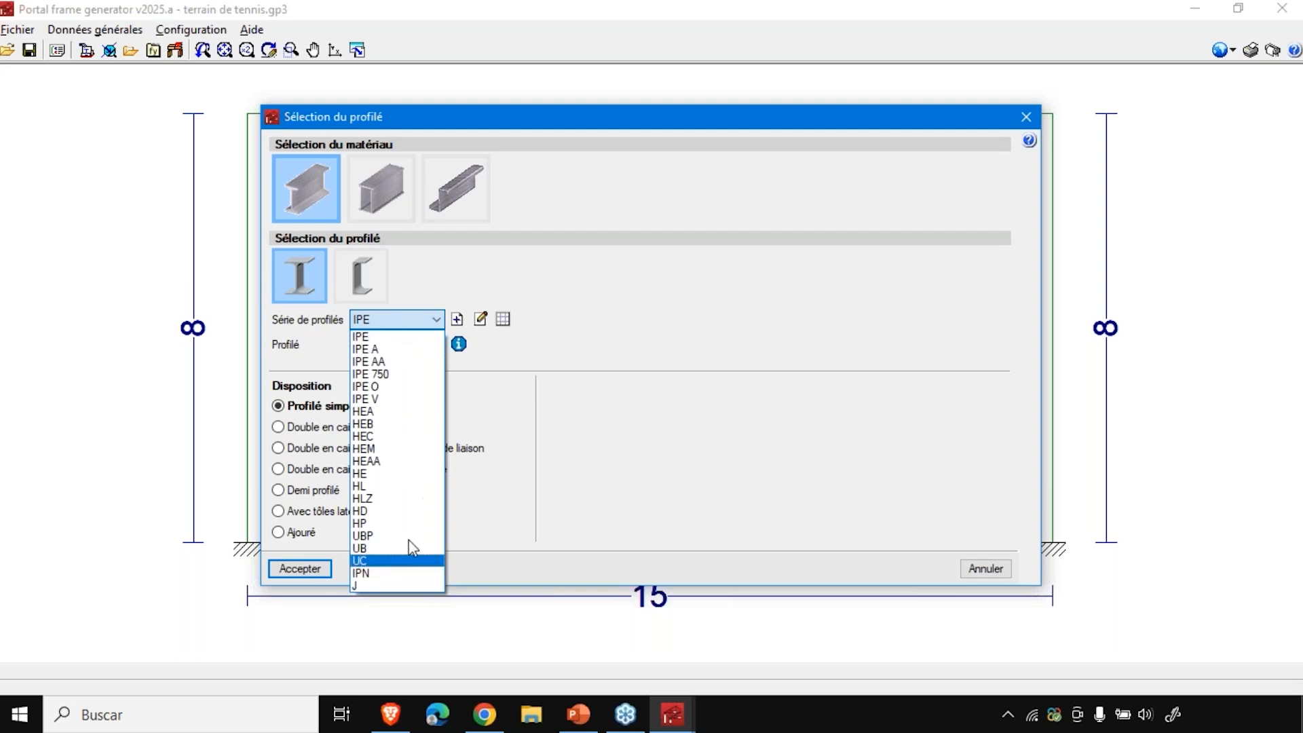
{"action": "left_click", "coordinate": [600, 342]}
- Switch the purlin profile to the rectangular cold-formed box and import the predefined Tata Steel RHS series
{"action": "left_click", "coordinate": [380, 189]}
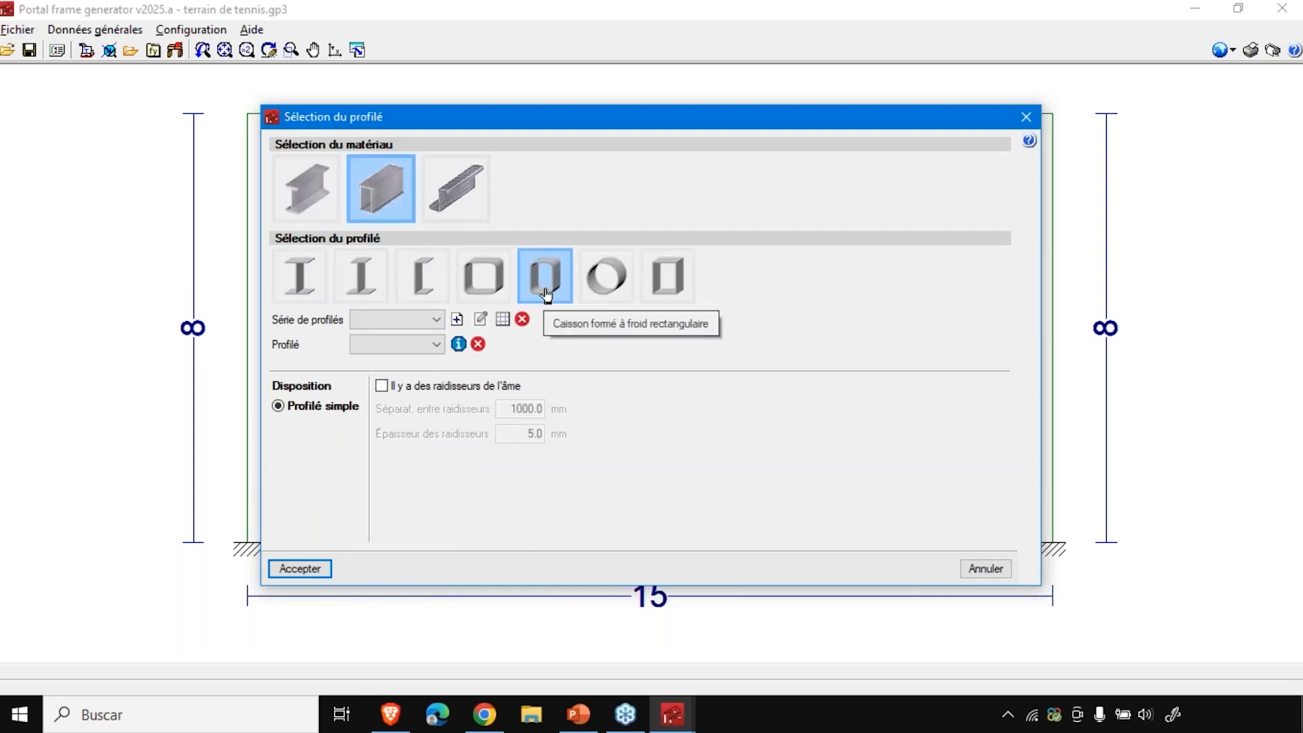
{"action": "left_click", "coordinate": [502, 320]}
{"action": "left_click_drag", "start_coordinate": [579, 120], "coordinate": [760, 79]}
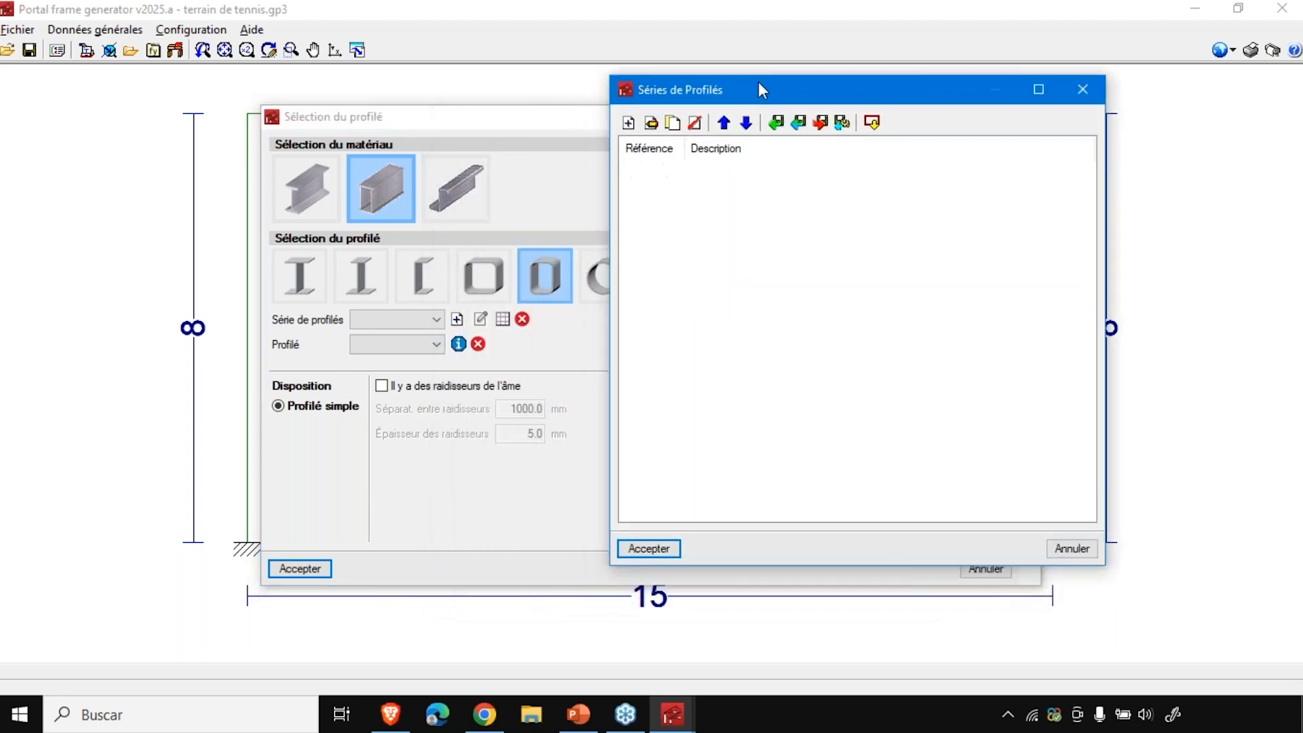
{"action": "left_click", "coordinate": [877, 118]}
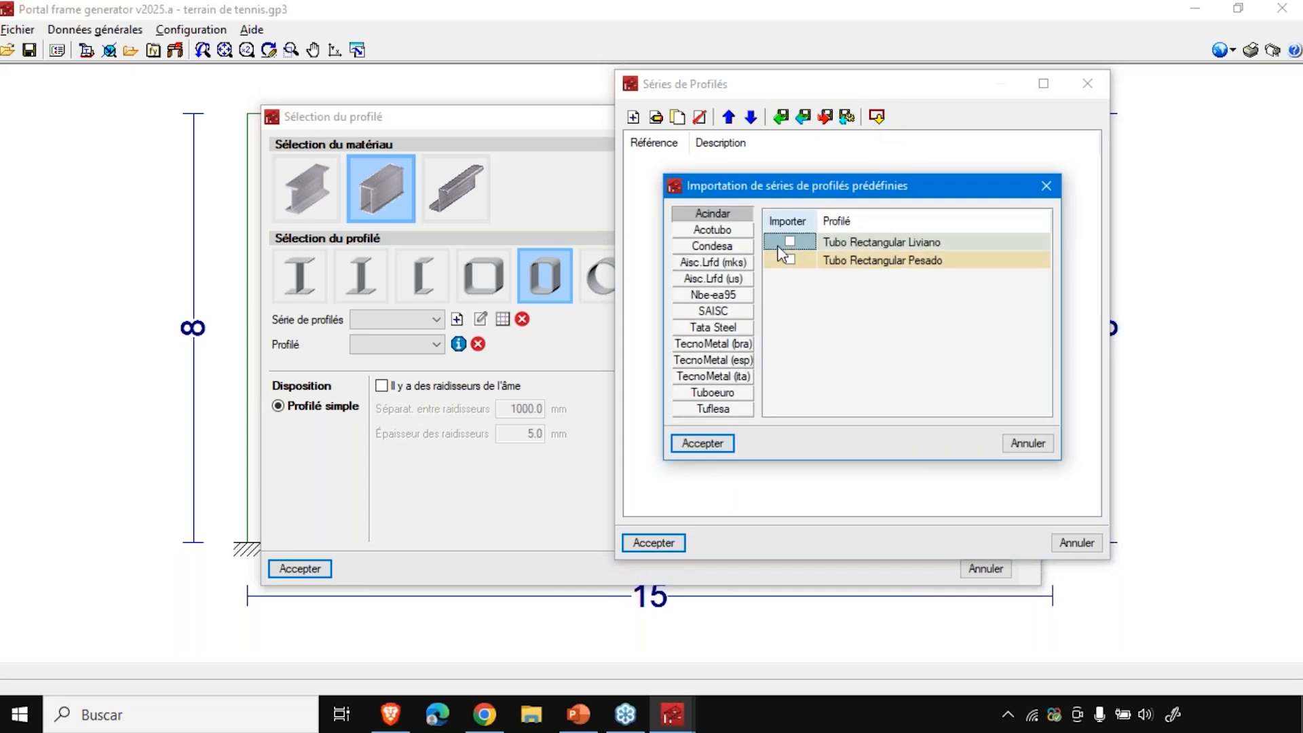
{"action": "left_click", "coordinate": [721, 329]}
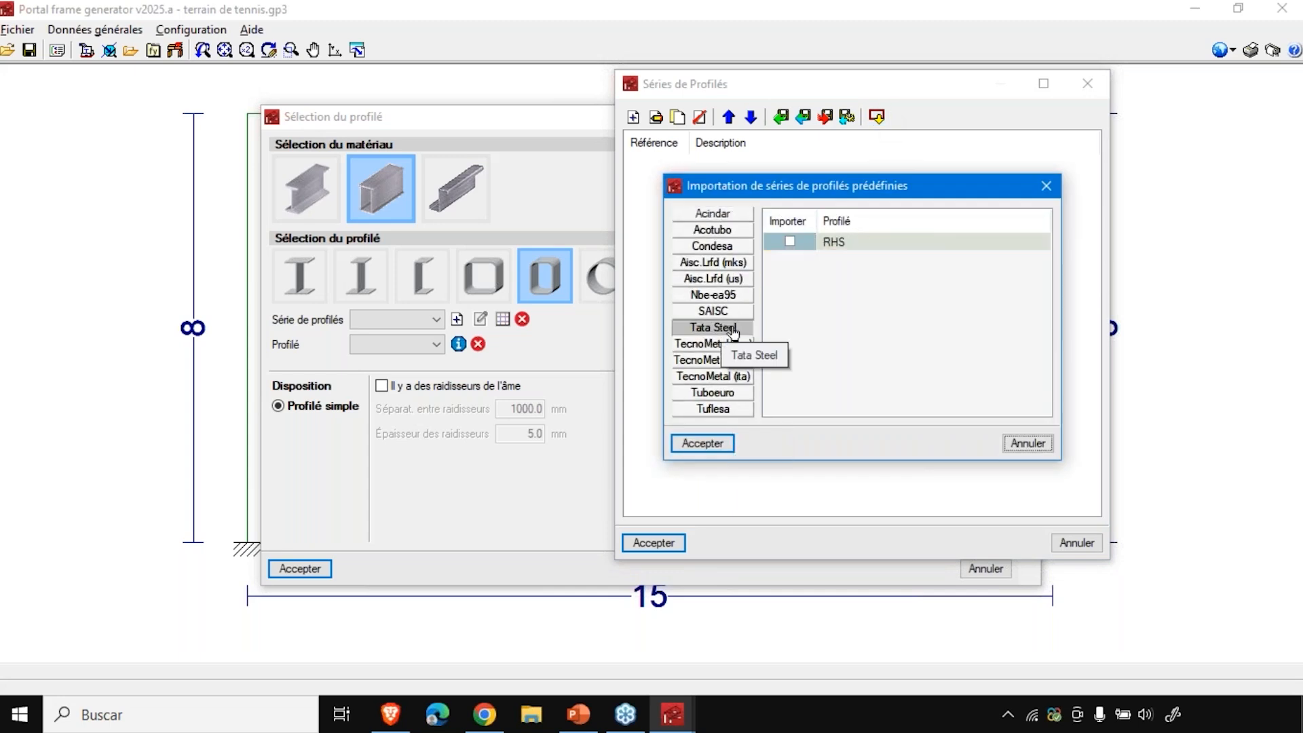
{"action": "left_click", "coordinate": [790, 242]}
{"action": "left_click", "coordinate": [722, 450]}
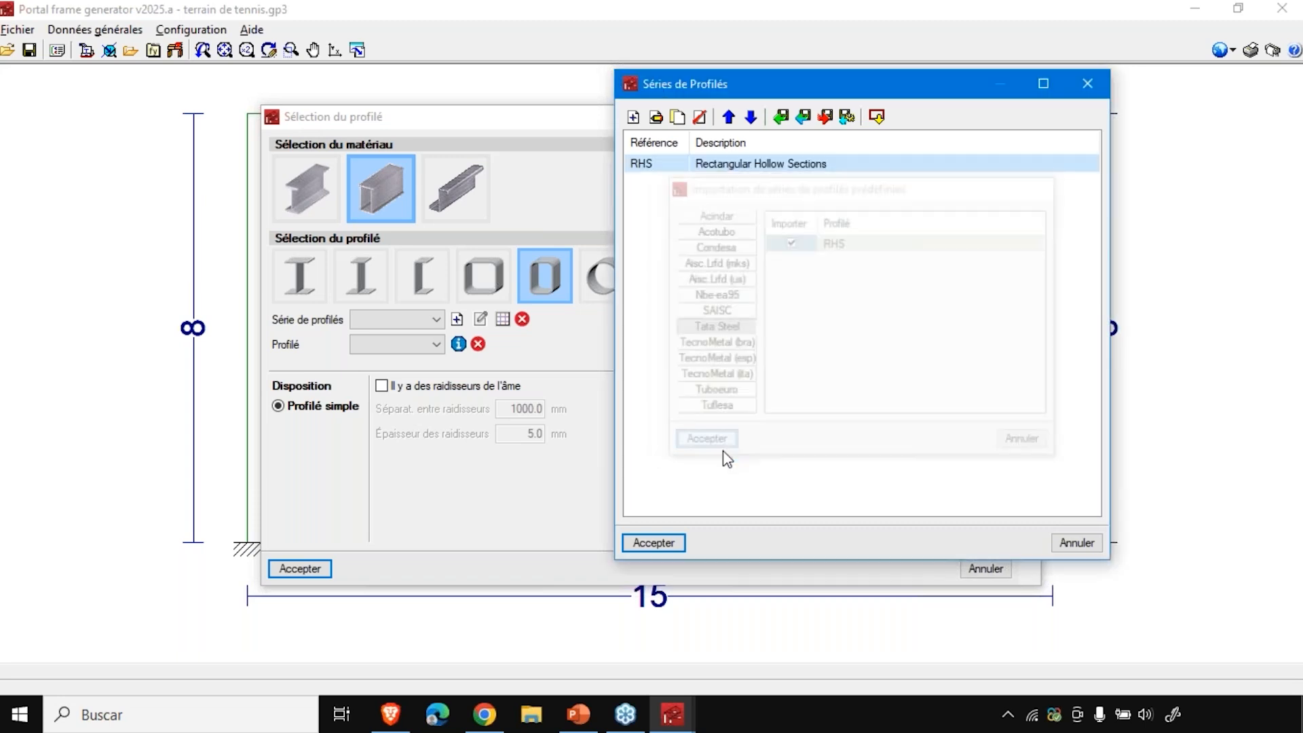
{"action": "left_click", "coordinate": [678, 547]}
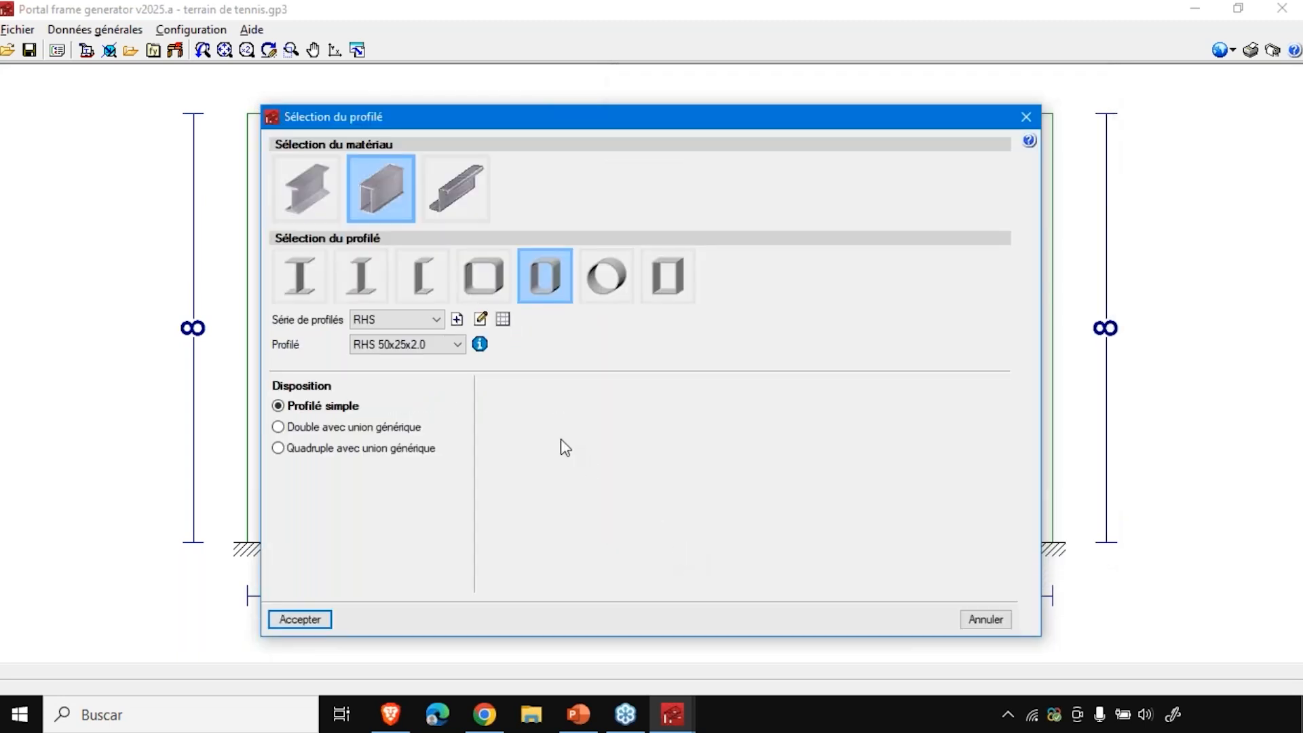
- Review the available RHS sizes and accept a simple RHS 50x25x2.0 as the purlin profile
{"action": "left_click", "coordinate": [407, 346]}
{"action": "left_click_drag", "start_coordinate": [458, 558], "coordinate": [463, 479]}
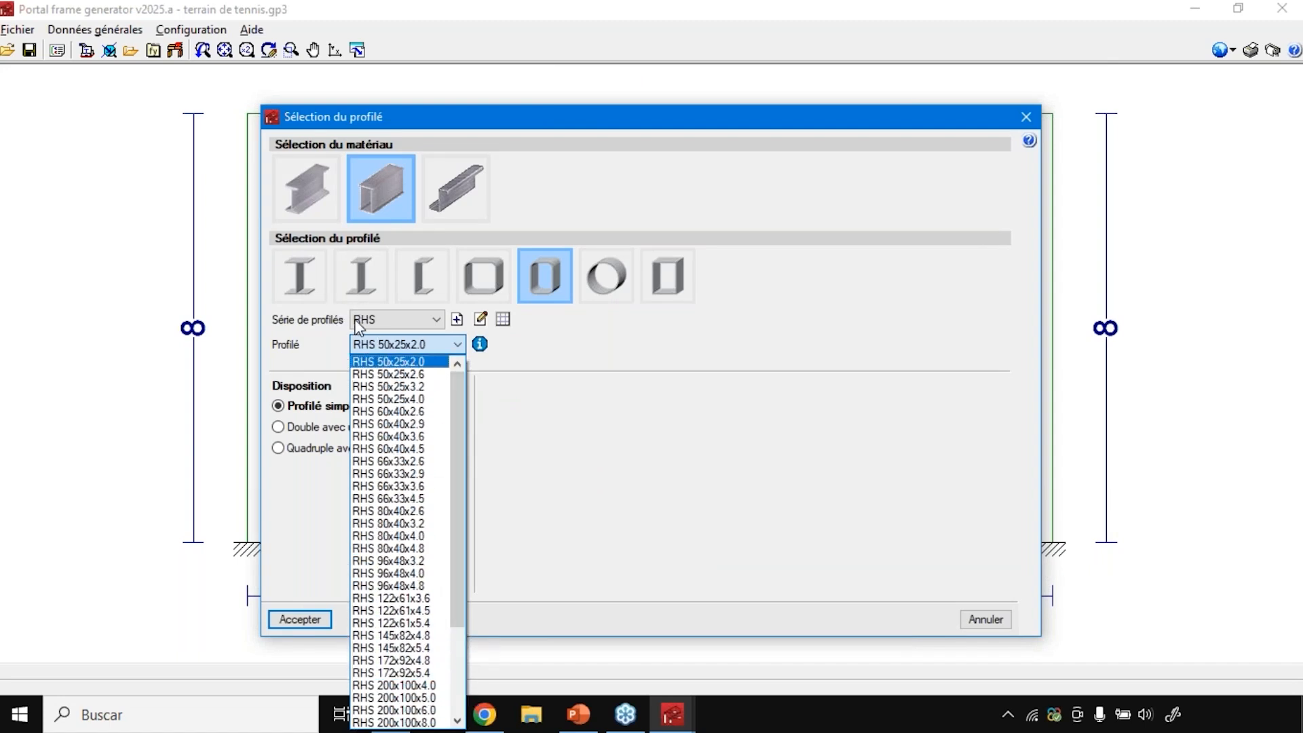
{"action": "left_click", "coordinate": [599, 461]}
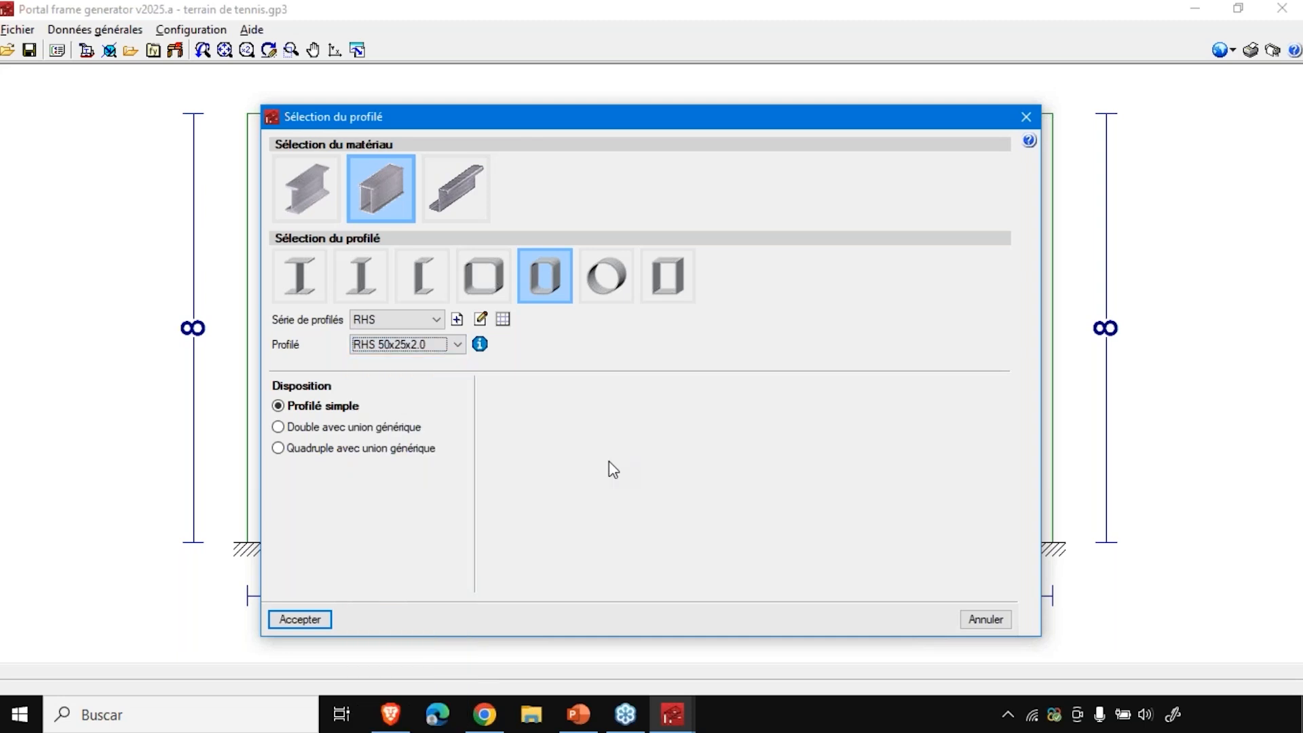
{"action": "left_click", "coordinate": [420, 345]}
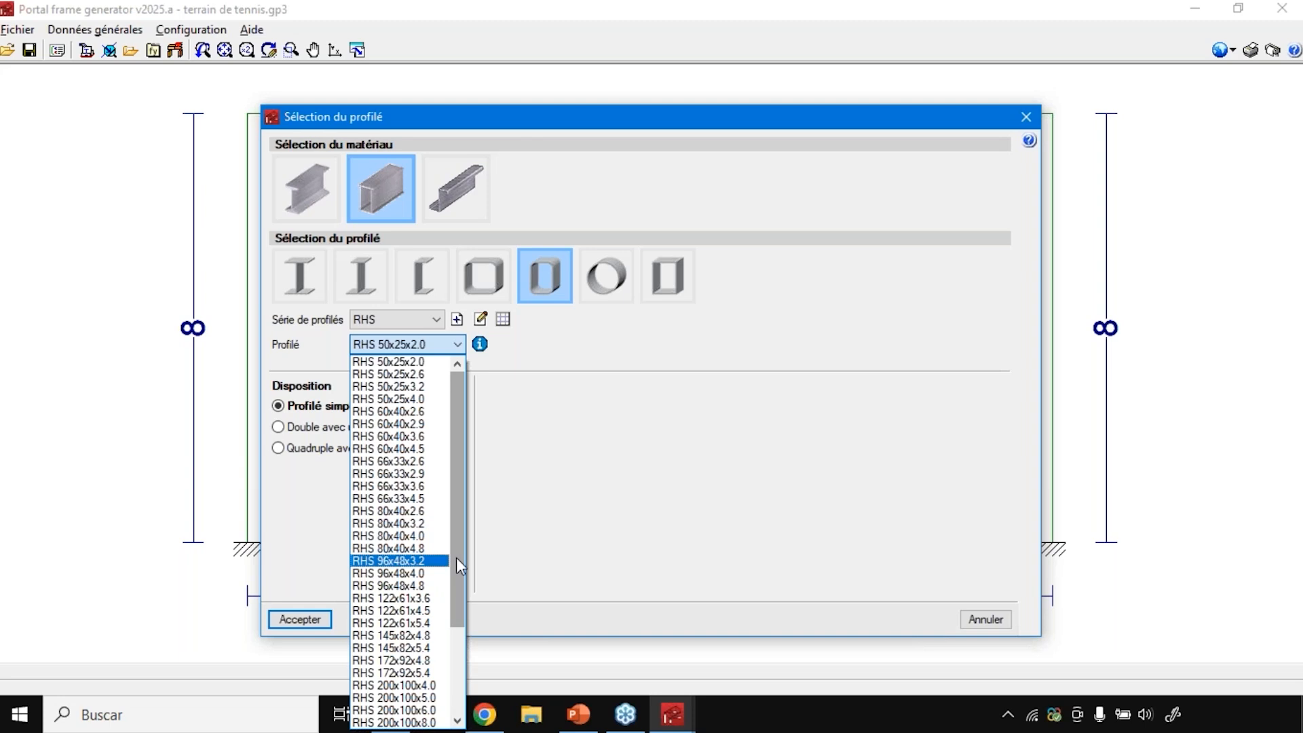
{"action": "left_click", "coordinate": [510, 543]}
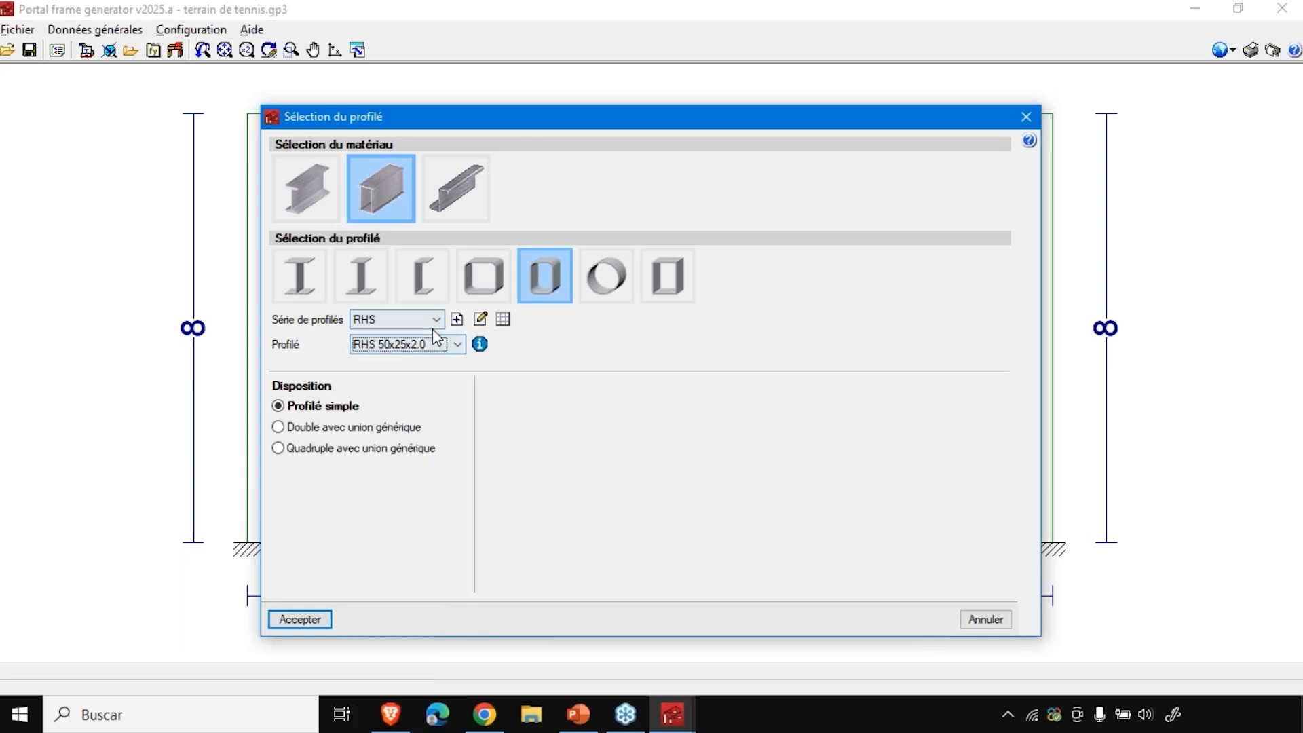
{"action": "left_click", "coordinate": [429, 346]}
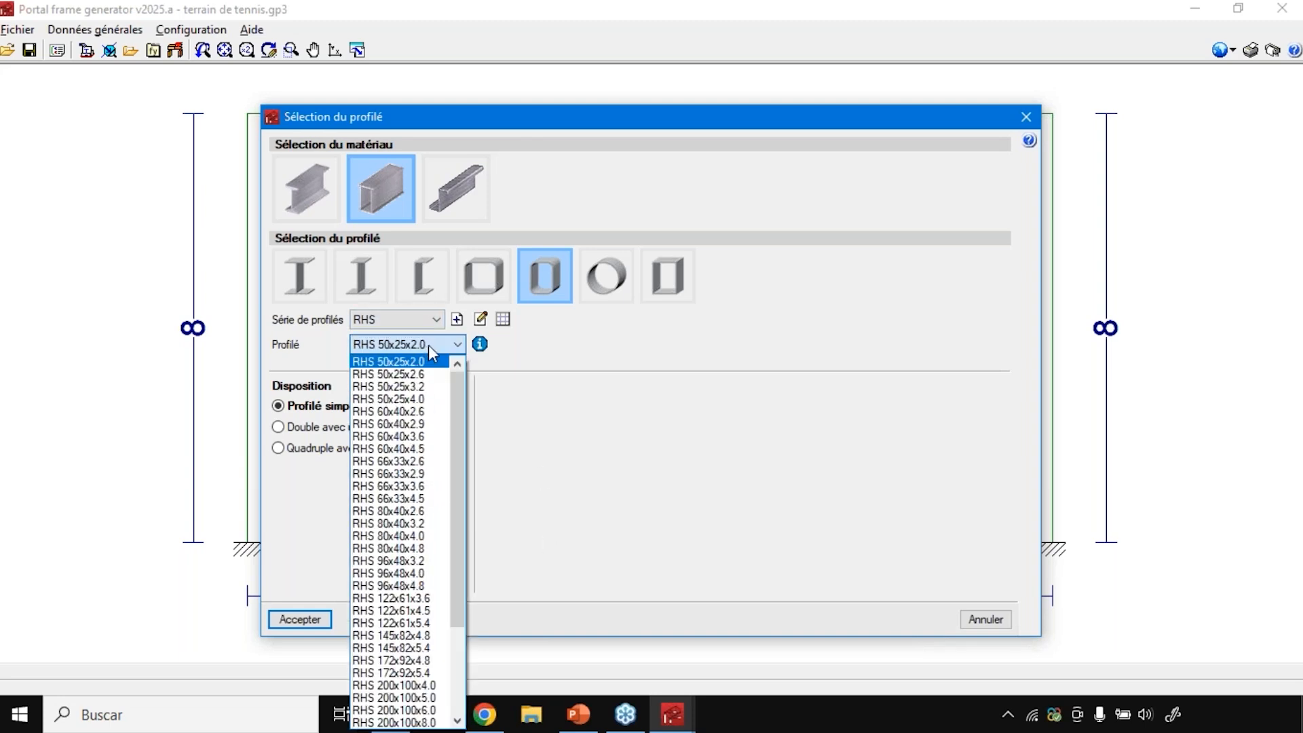
{"action": "left_click", "coordinate": [536, 392]}
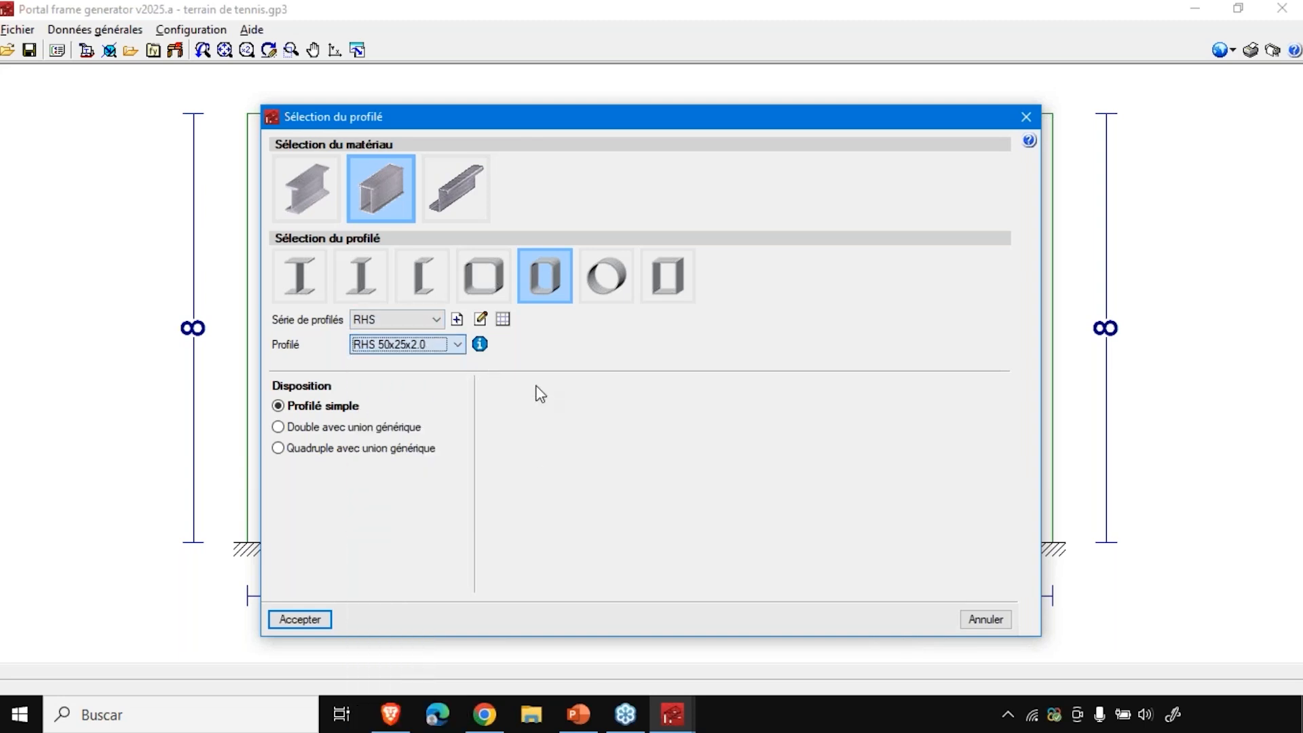
{"action": "left_click", "coordinate": [315, 619]}
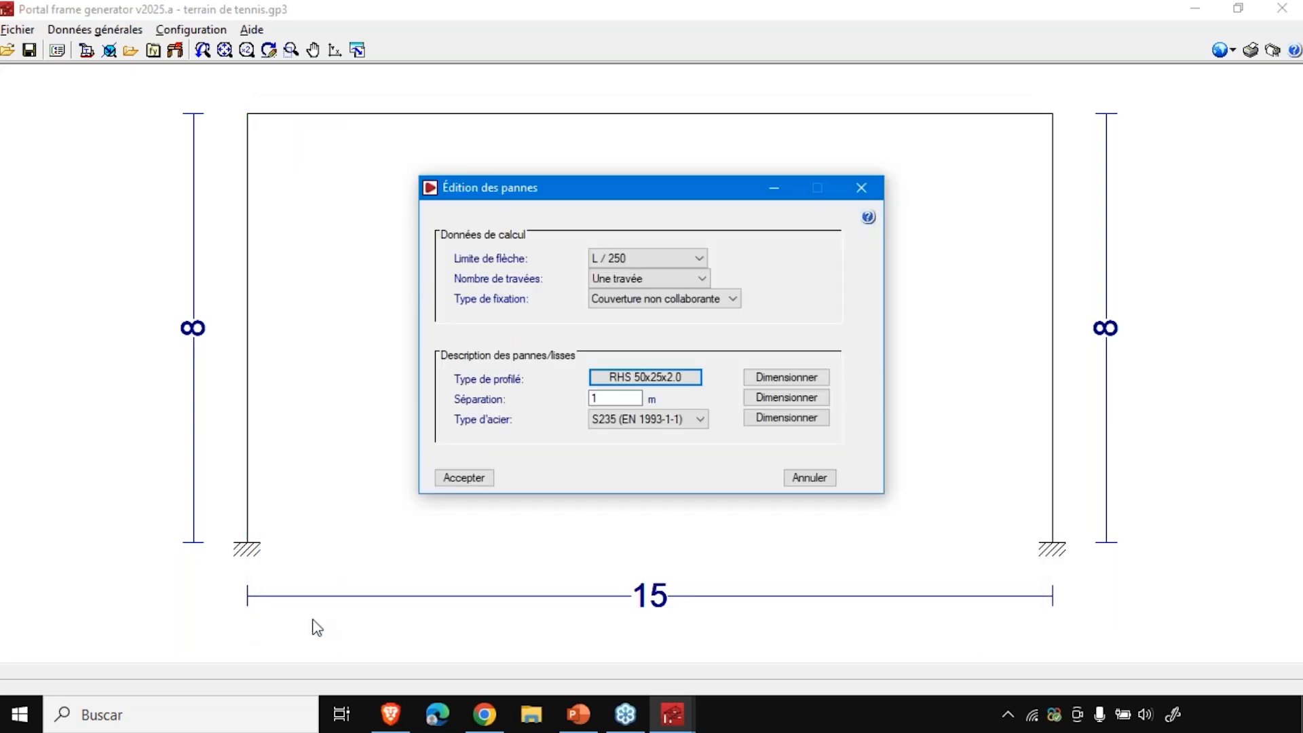
- Set the purlin spacing to 1.875 m and the steel grade to S275 (EN 1993-1-1)
{"action": "left_click", "coordinate": [622, 396]}
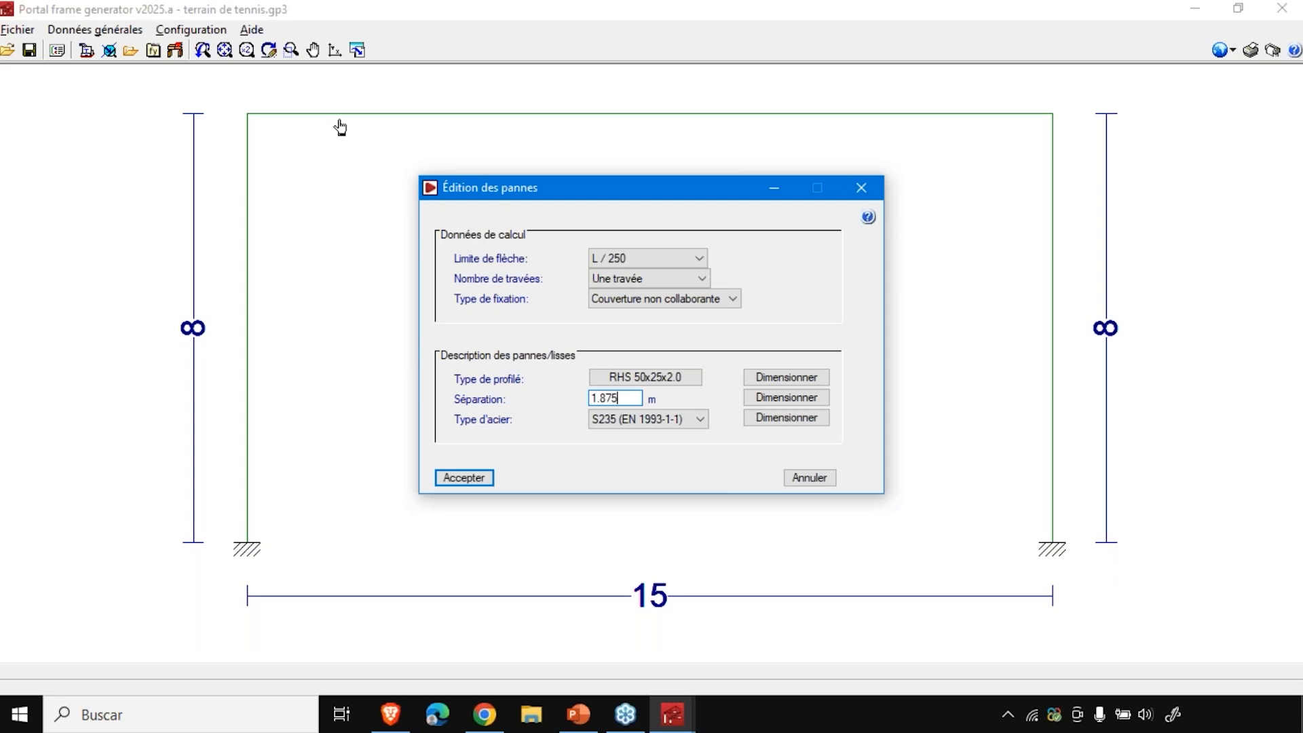
{"action": "left_click", "coordinate": [637, 419]}
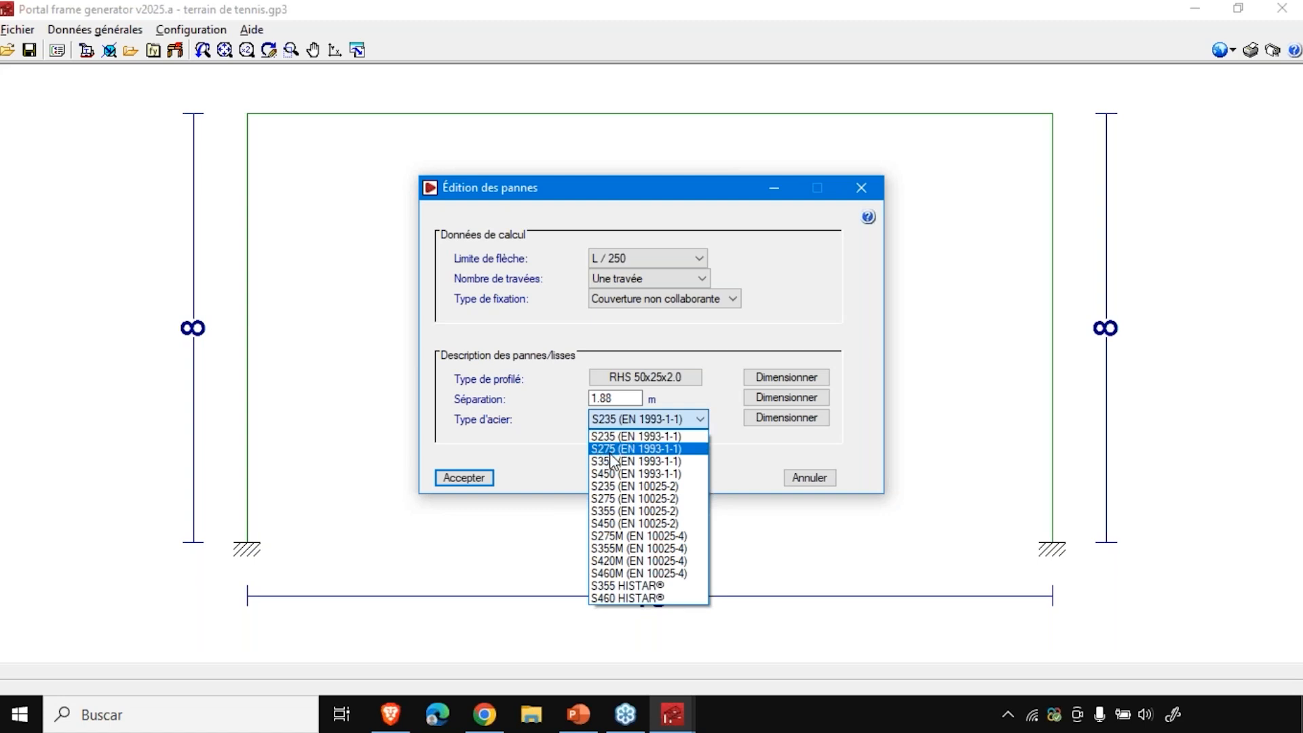
{"action": "left_click", "coordinate": [620, 449]}
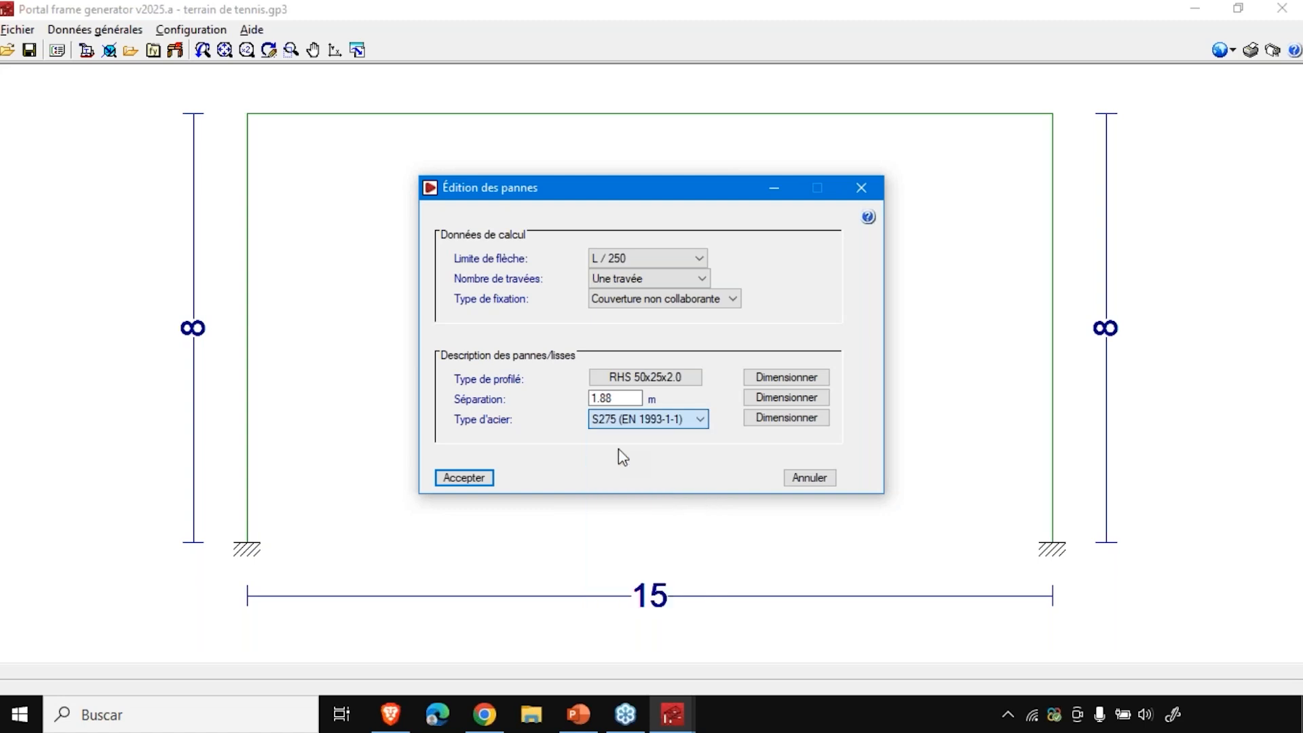
- Run the purlin profile sizing, compare the utilisation of the RHS sections, and adopt RHS 200x100x5.0
{"action": "left_click", "coordinate": [778, 378]}
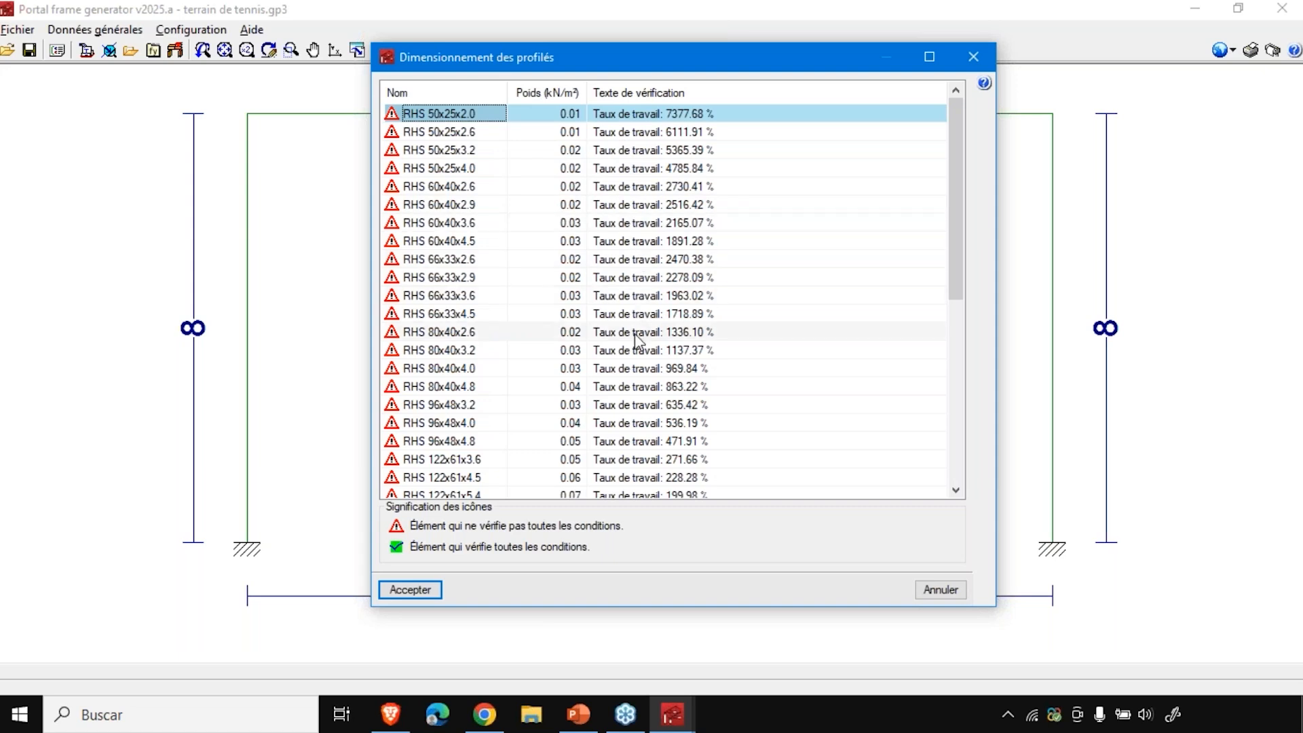
{"action": "scroll", "coordinate": [636, 343], "scroll_direction": "down", "scroll_amount": 5}
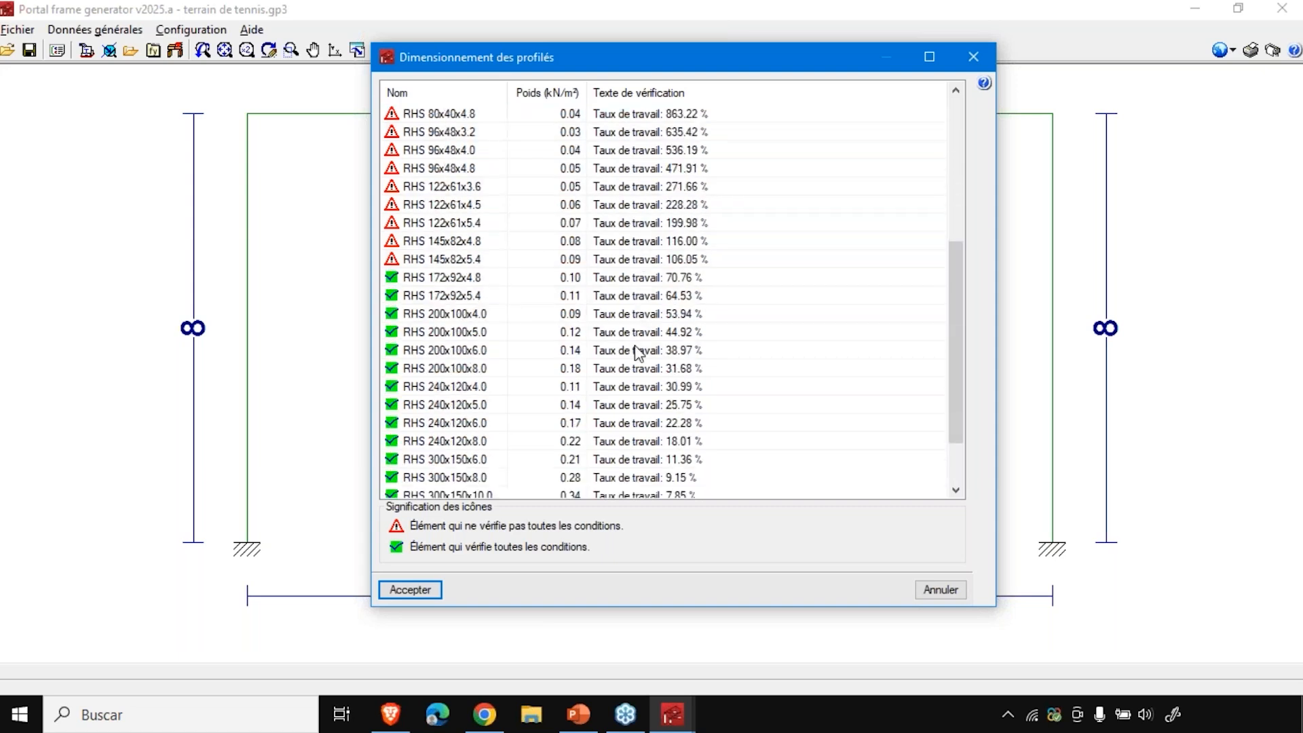
{"action": "left_click_drag", "start_coordinate": [956, 298], "coordinate": [955, 329]}
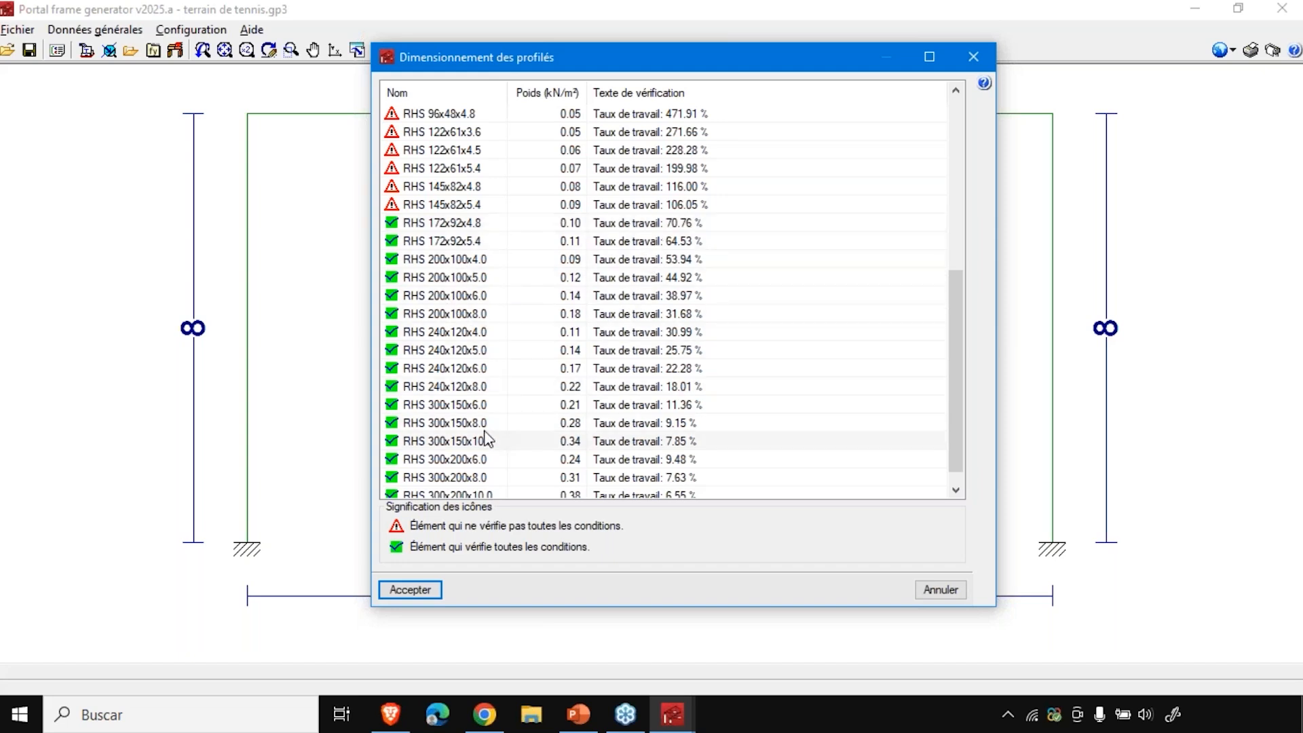
{"action": "scroll", "coordinate": [479, 410], "scroll_direction": "down", "scroll_amount": 1}
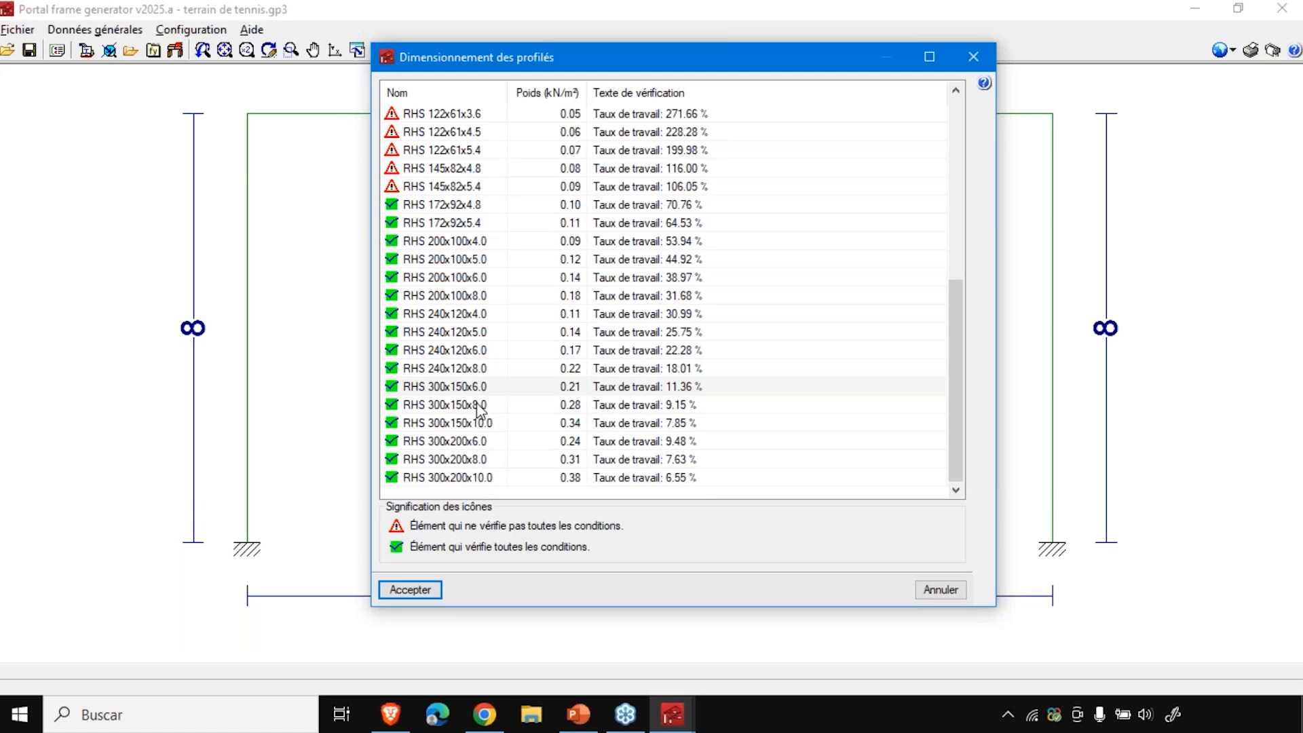
{"action": "left_click", "coordinate": [437, 257]}
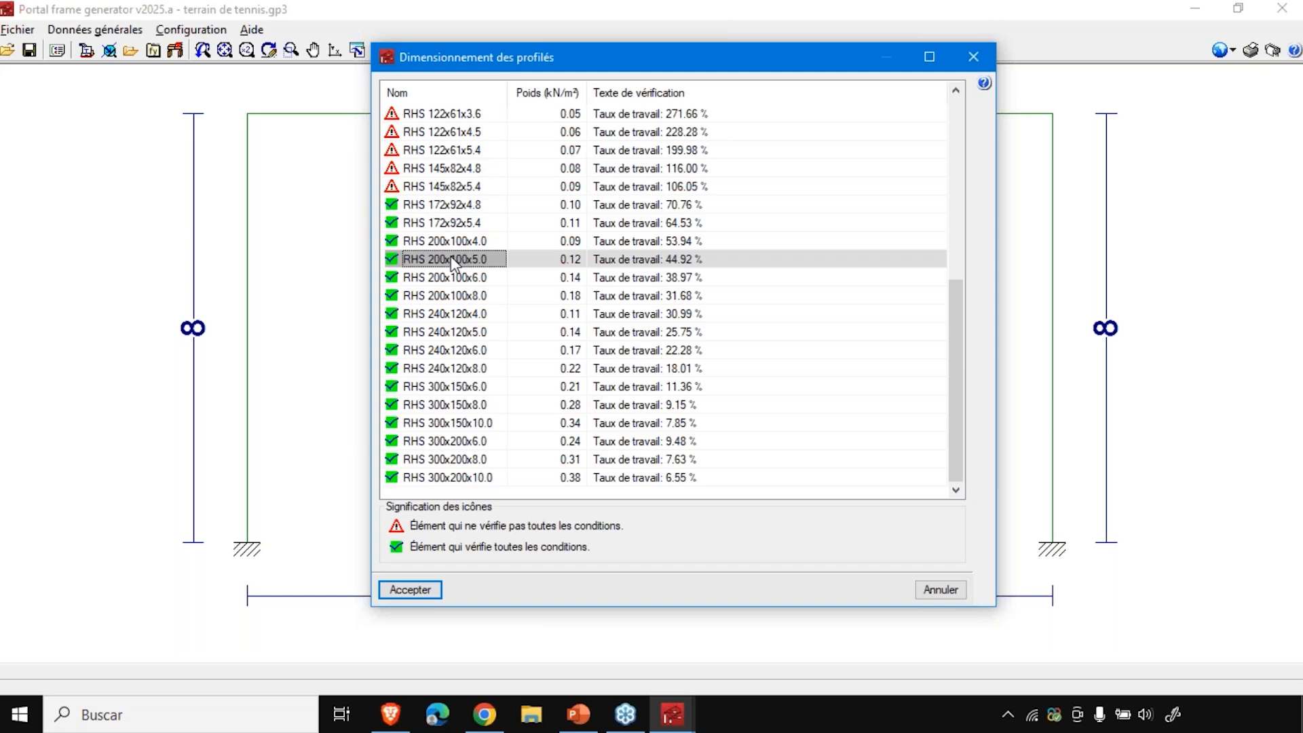
{"action": "left_click", "coordinate": [451, 255]}
{"action": "left_click", "coordinate": [426, 588]}
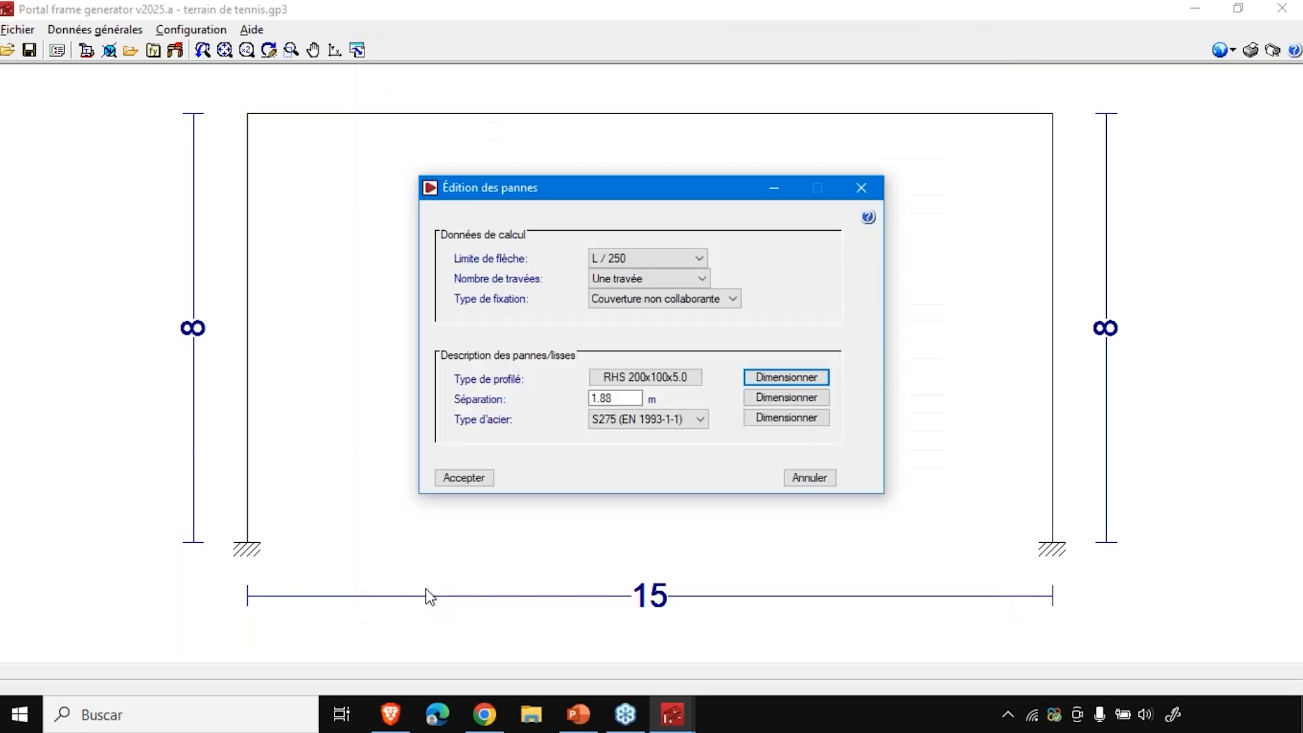
- Open the ULS verification report for the RHS 200x100x5.0 purlin and examine its section data, check summary and web buckling check
{"action": "left_click", "coordinate": [462, 478]}
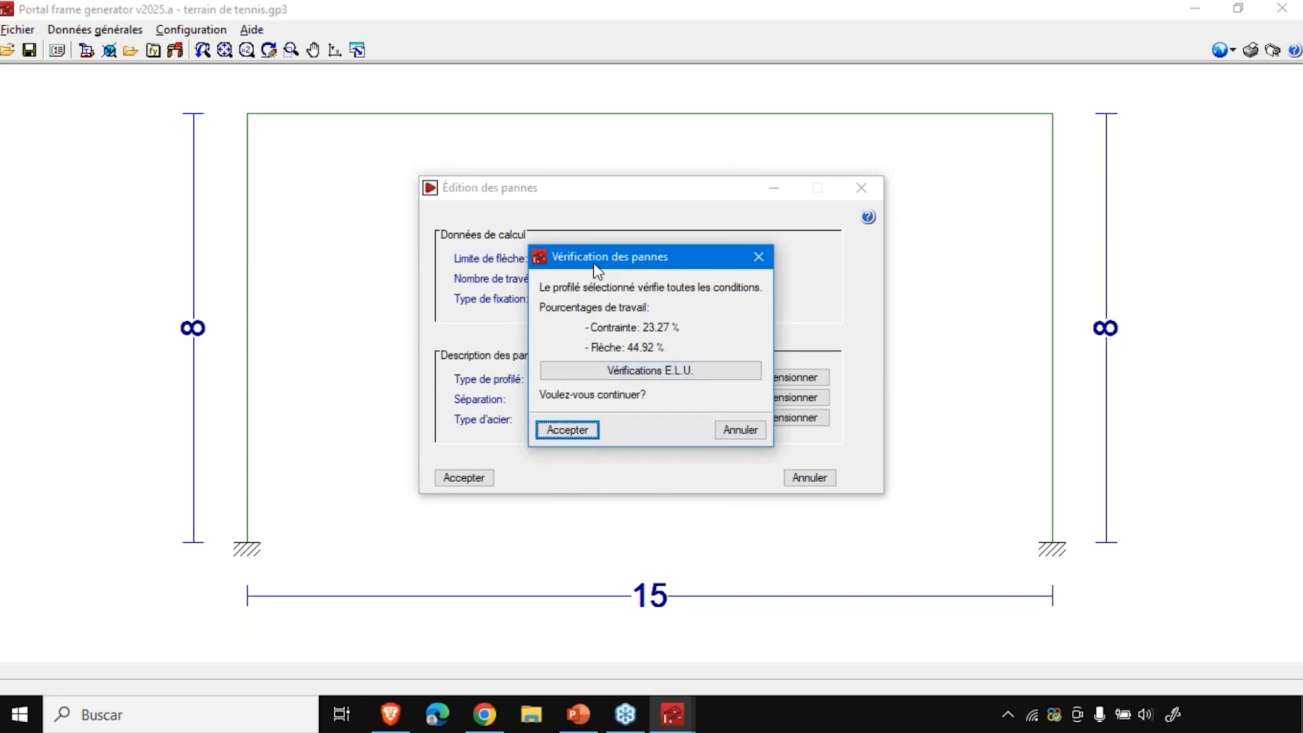
{"action": "left_click", "coordinate": [603, 373]}
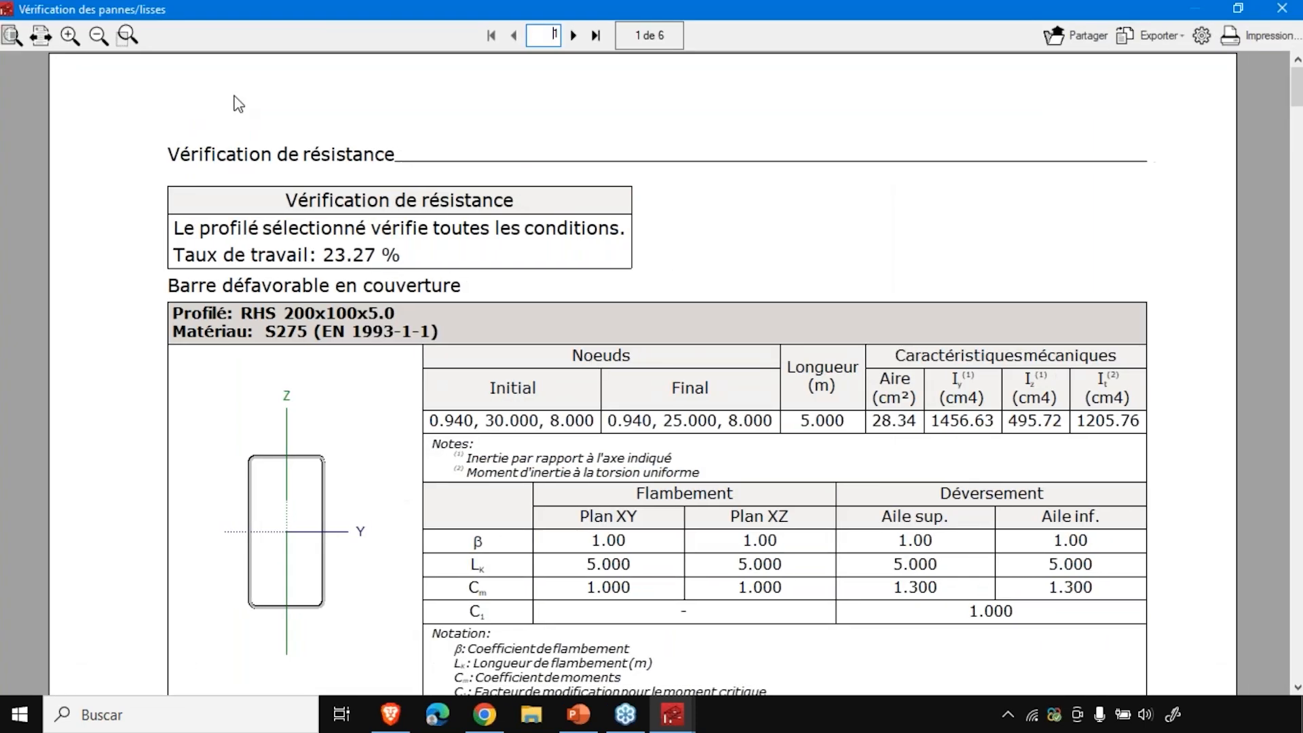
{"action": "left_click", "coordinate": [99, 35]}
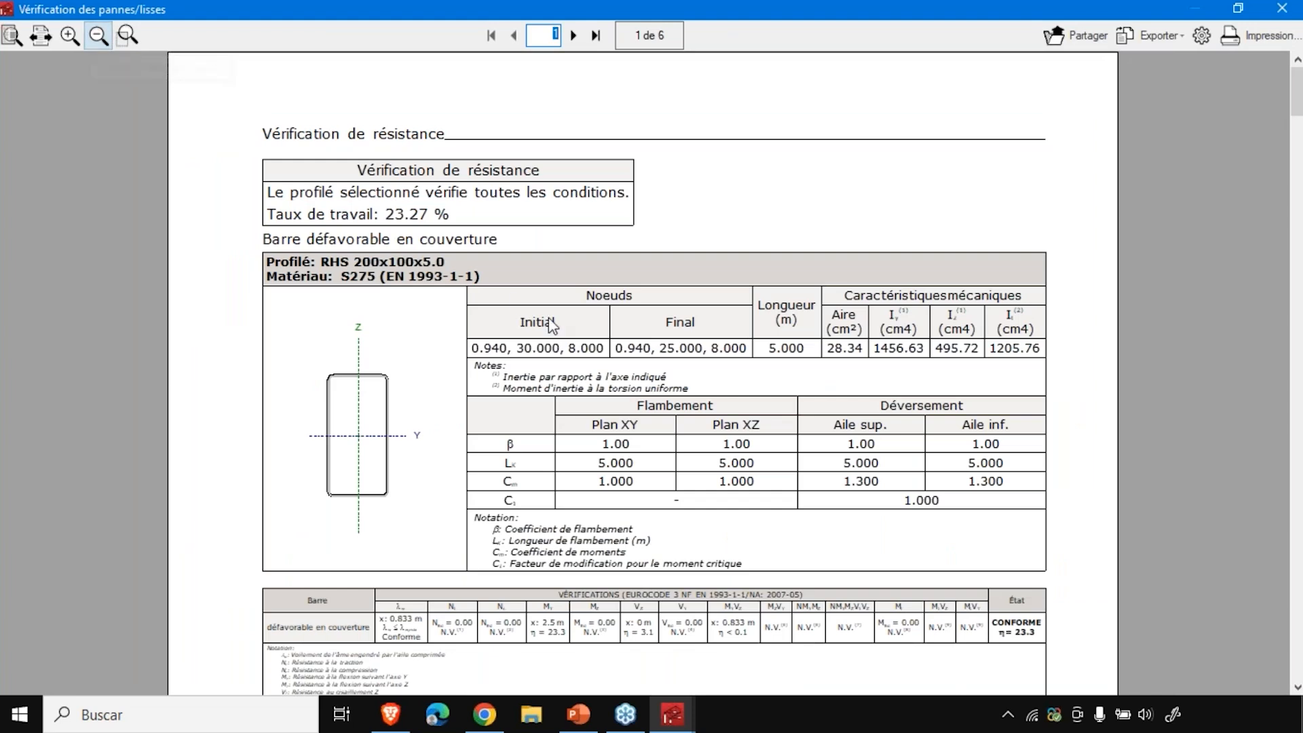
{"action": "scroll", "coordinate": [552, 328], "scroll_direction": "down", "scroll_amount": 1}
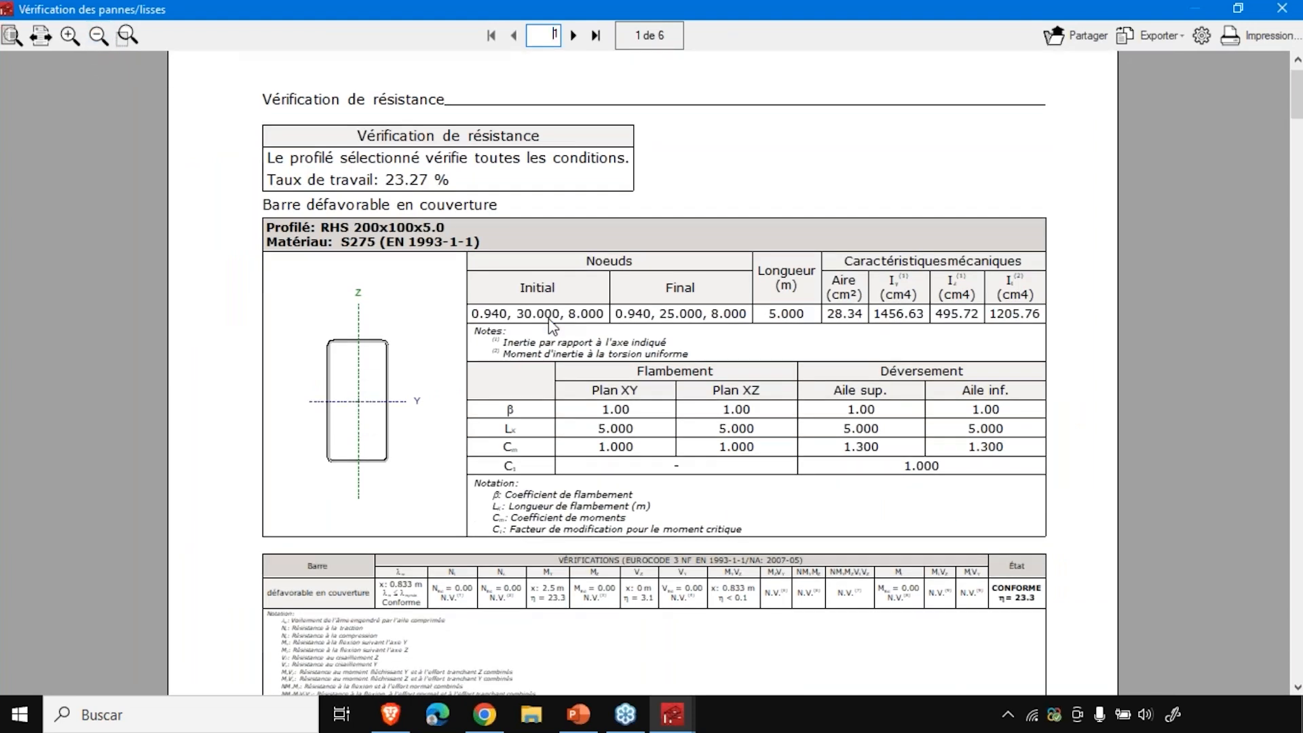
{"action": "scroll", "coordinate": [551, 328], "scroll_direction": "down", "scroll_amount": 6}
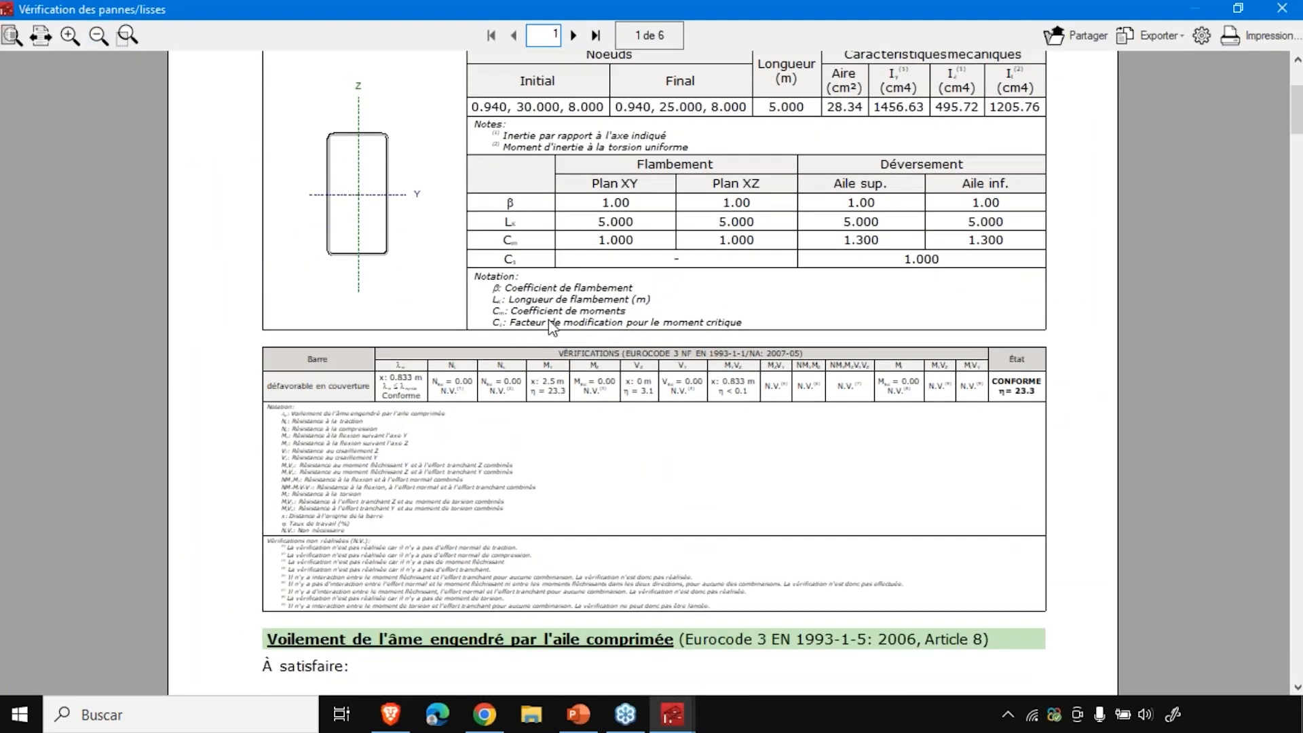
{"action": "scroll", "coordinate": [552, 328], "scroll_direction": "up", "scroll_amount": 3}
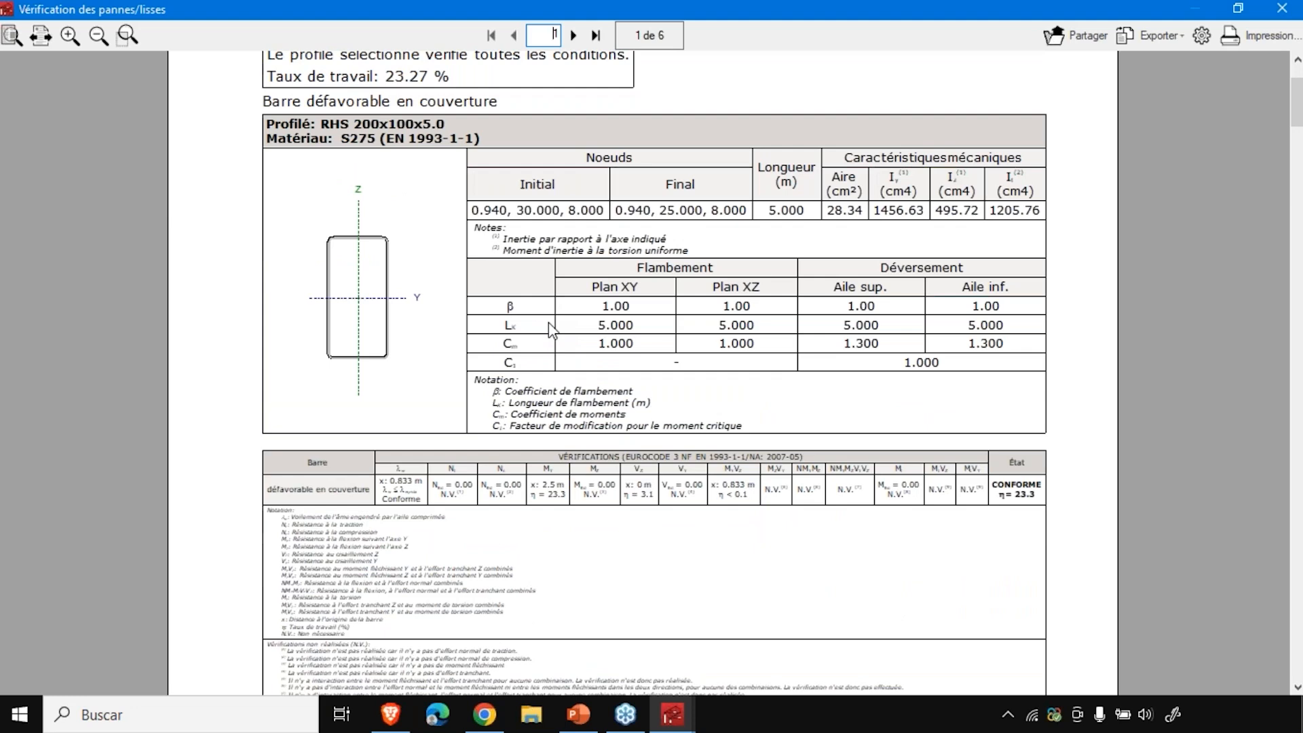
{"action": "scroll", "coordinate": [552, 327], "scroll_direction": "down", "scroll_amount": 5}
{"action": "scroll", "coordinate": [552, 328], "scroll_direction": "down", "scroll_amount": 7}
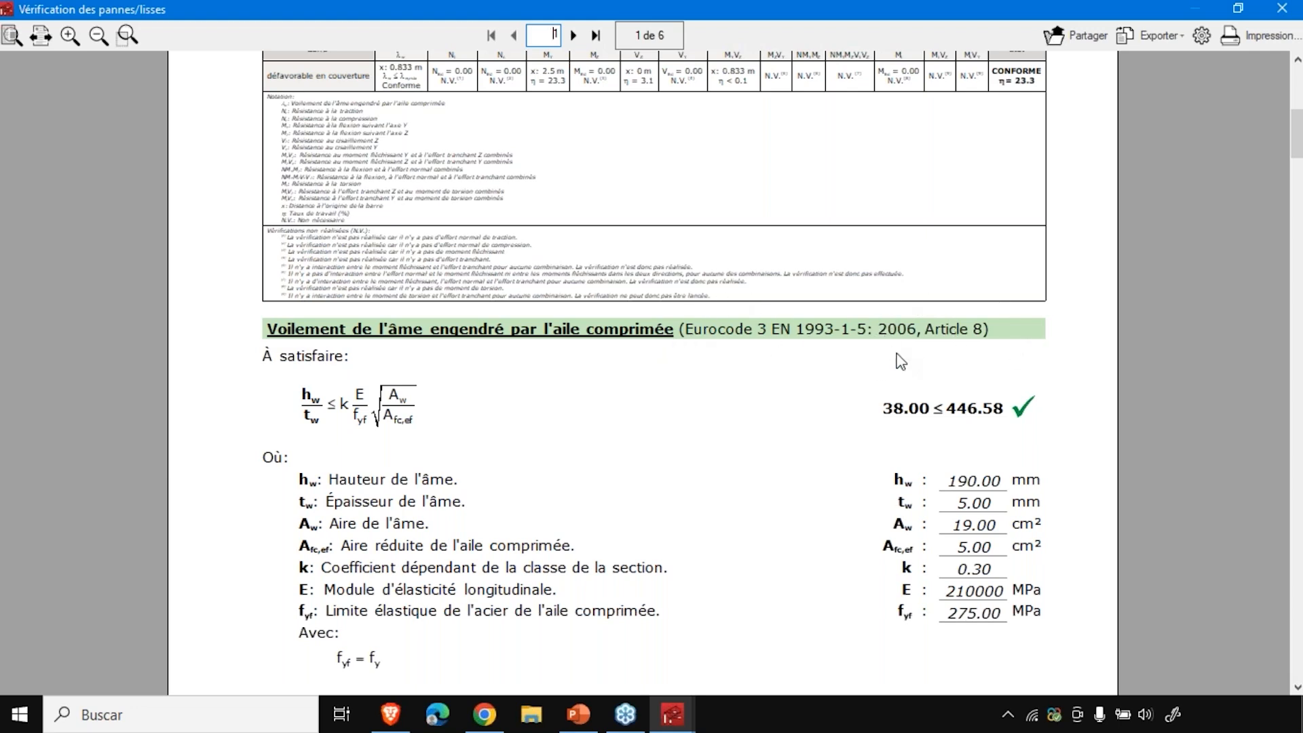
{"action": "scroll", "coordinate": [896, 367], "scroll_direction": "down", "scroll_amount": 1}
{"action": "scroll", "coordinate": [465, 422], "scroll_direction": "down", "scroll_amount": 4}
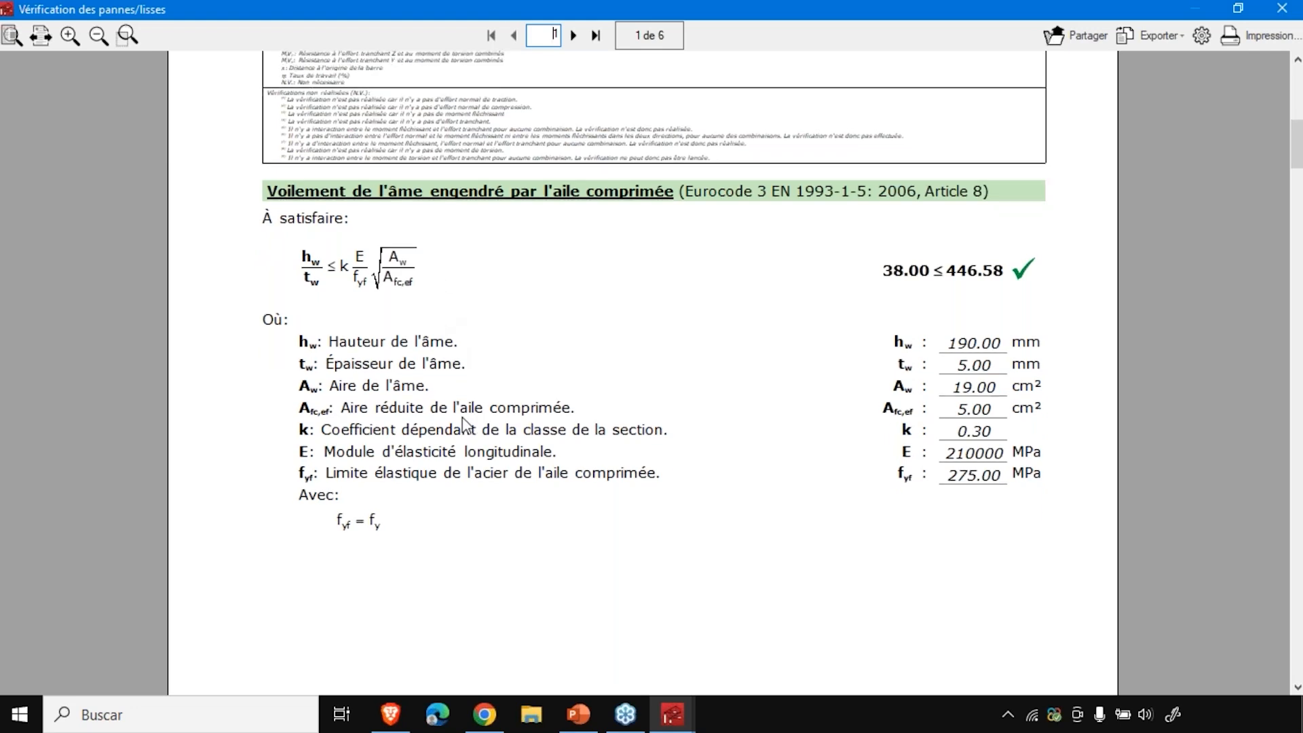
- Examine the tension, compression, bending, lateral-torsional buckling and Z-axis shear checks in the purlin verification report
{"action": "scroll", "coordinate": [465, 422], "scroll_direction": "down", "scroll_amount": 8}
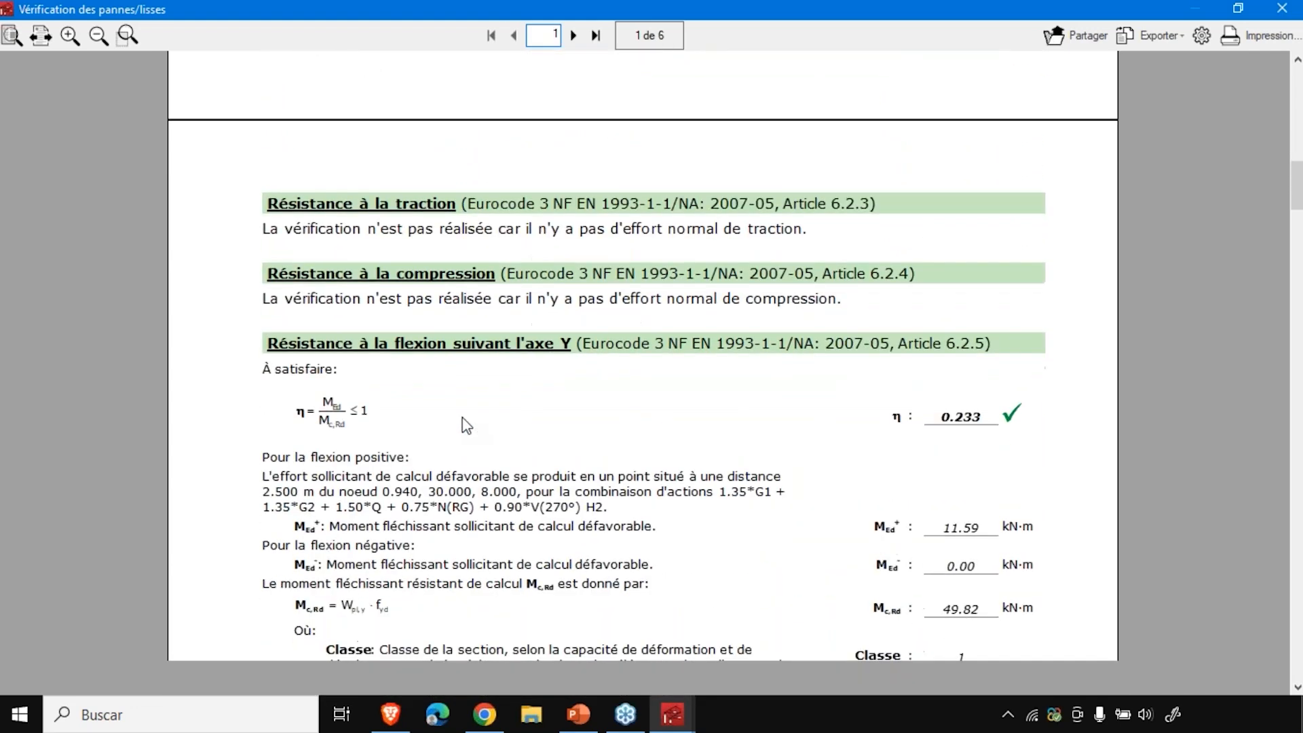
{"action": "scroll", "coordinate": [467, 425], "scroll_direction": "down", "scroll_amount": 7}
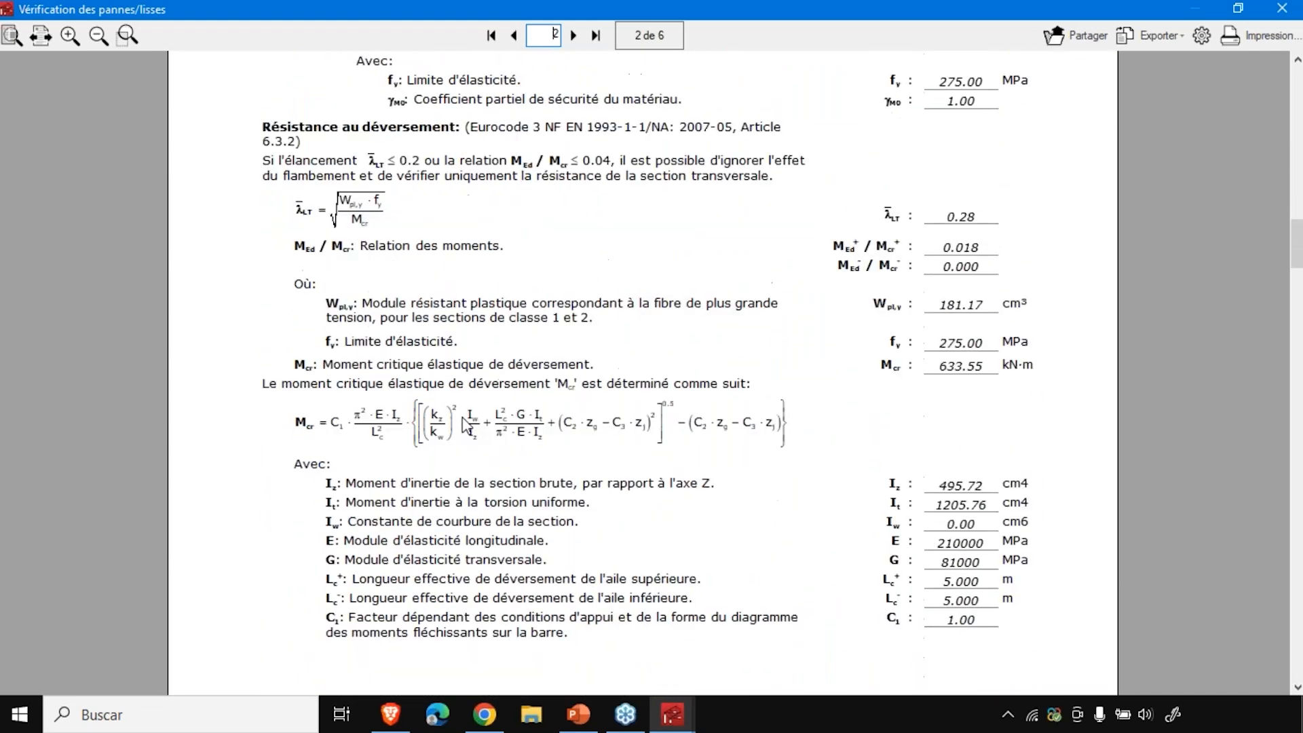
{"action": "scroll", "coordinate": [465, 425], "scroll_direction": "down", "scroll_amount": 10}
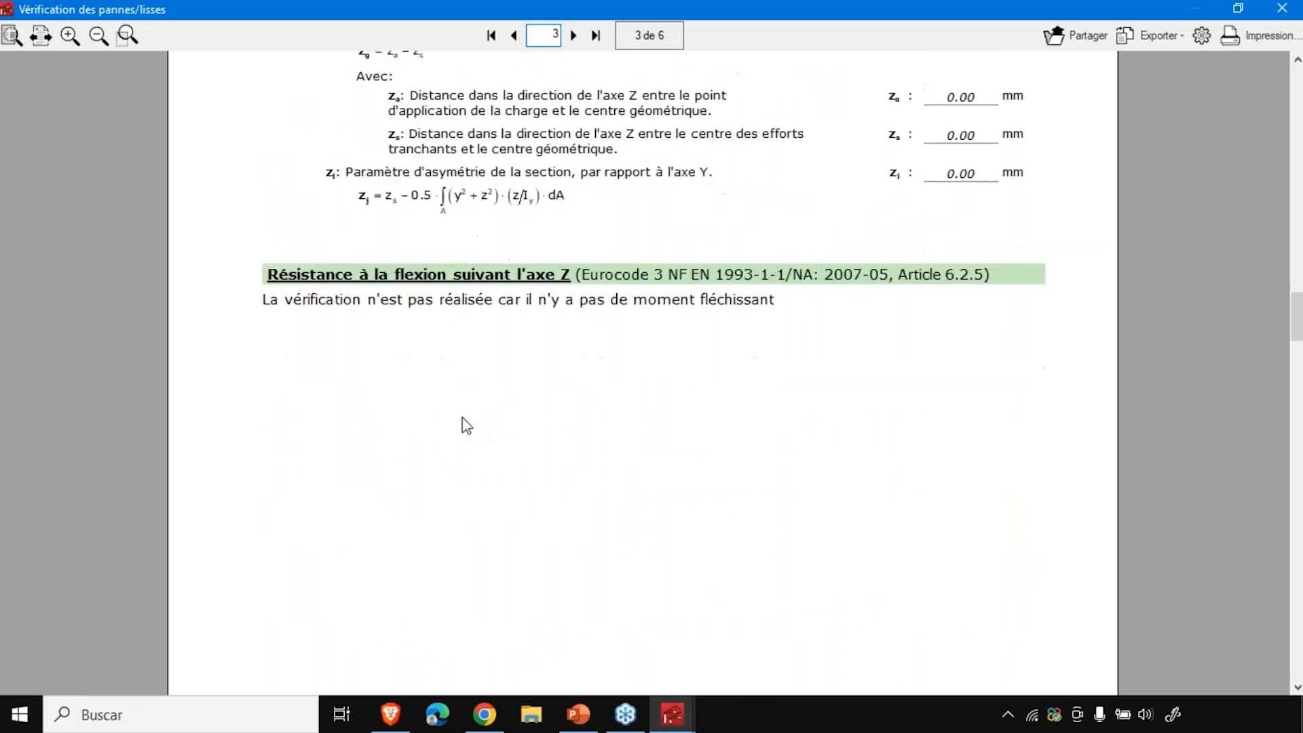
{"action": "scroll", "coordinate": [465, 424], "scroll_direction": "up", "scroll_amount": 1}
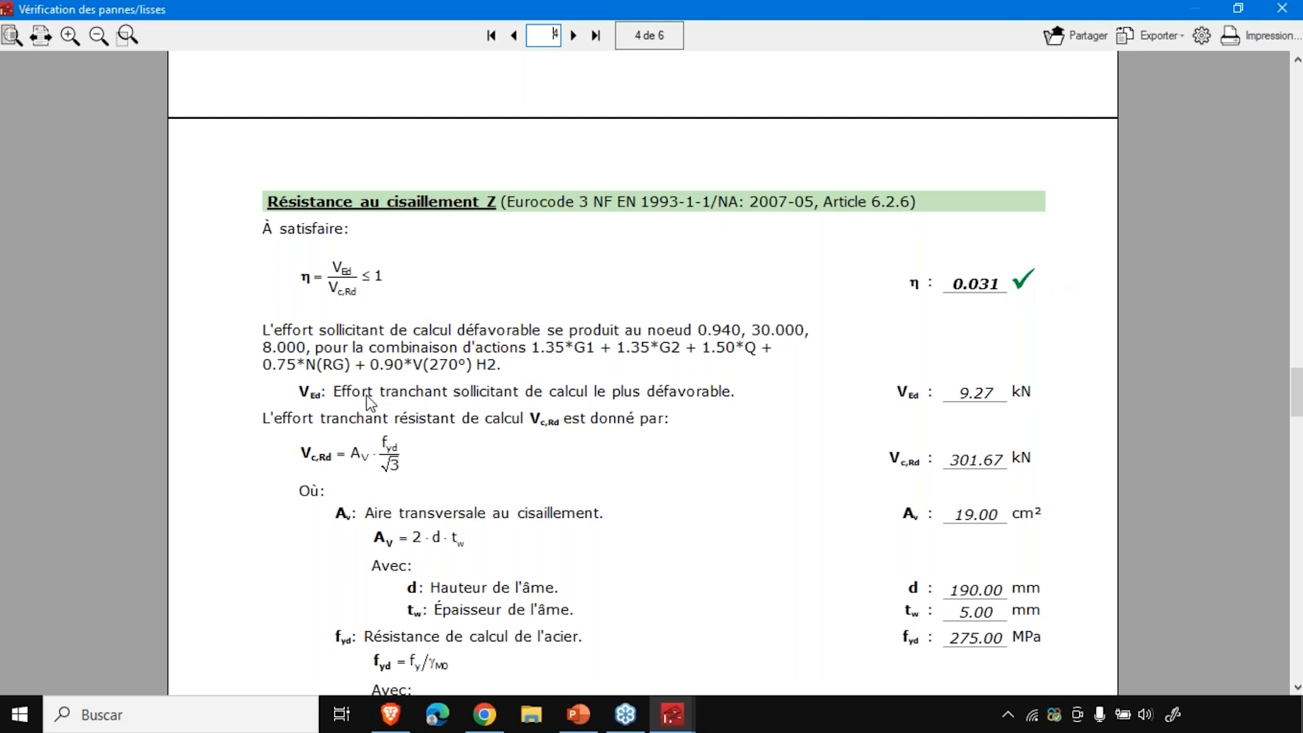
{"action": "scroll", "coordinate": [370, 403], "scroll_direction": "down", "scroll_amount": 1}
{"action": "scroll", "coordinate": [369, 403], "scroll_direction": "down", "scroll_amount": 8}
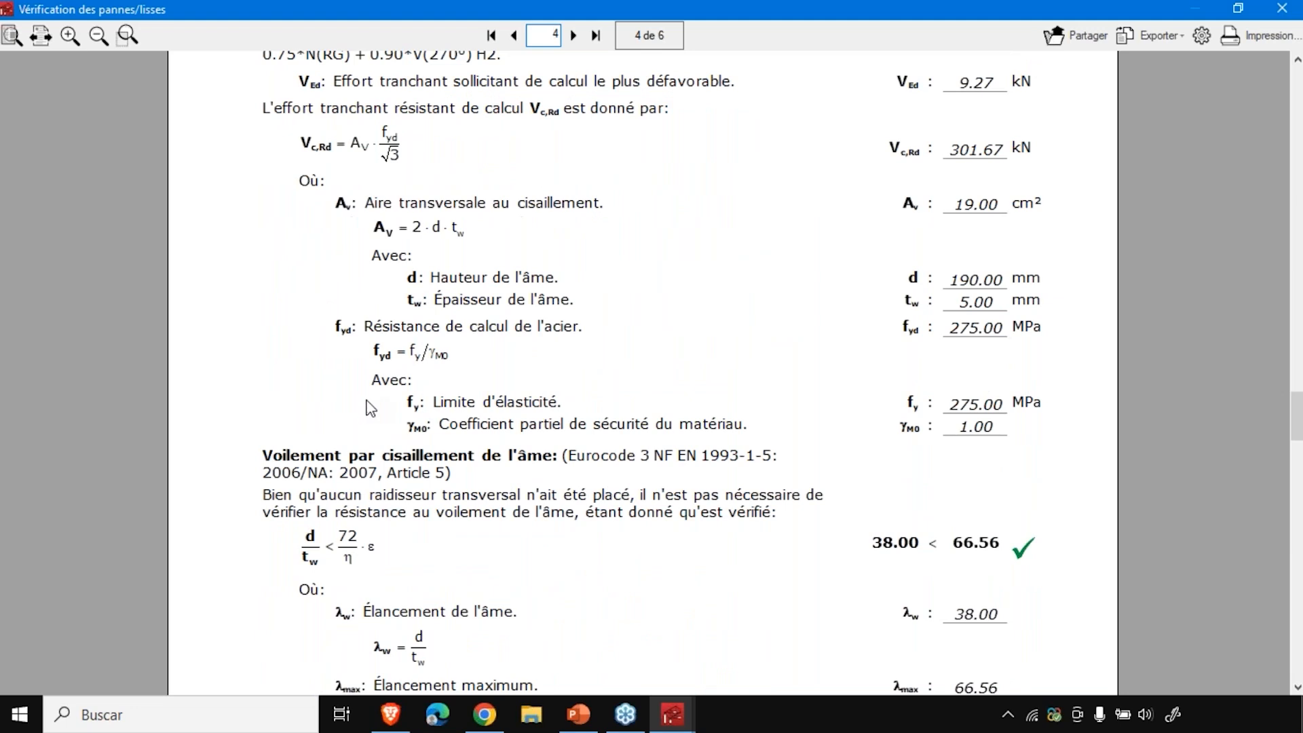
- View the report's export formats, close the report and accept the verified RHS 200x100x5.0 purlins
{"action": "left_click", "coordinate": [1179, 34]}
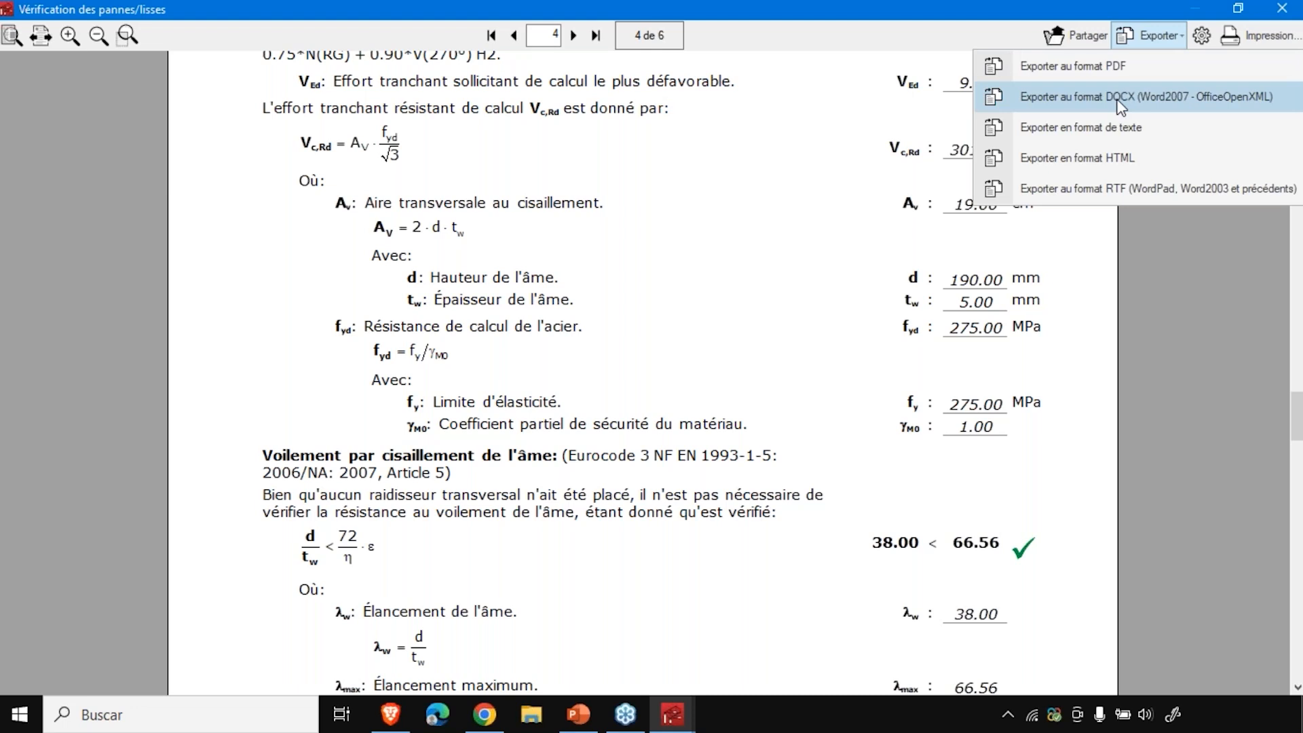
{"action": "left_click", "coordinate": [1121, 28]}
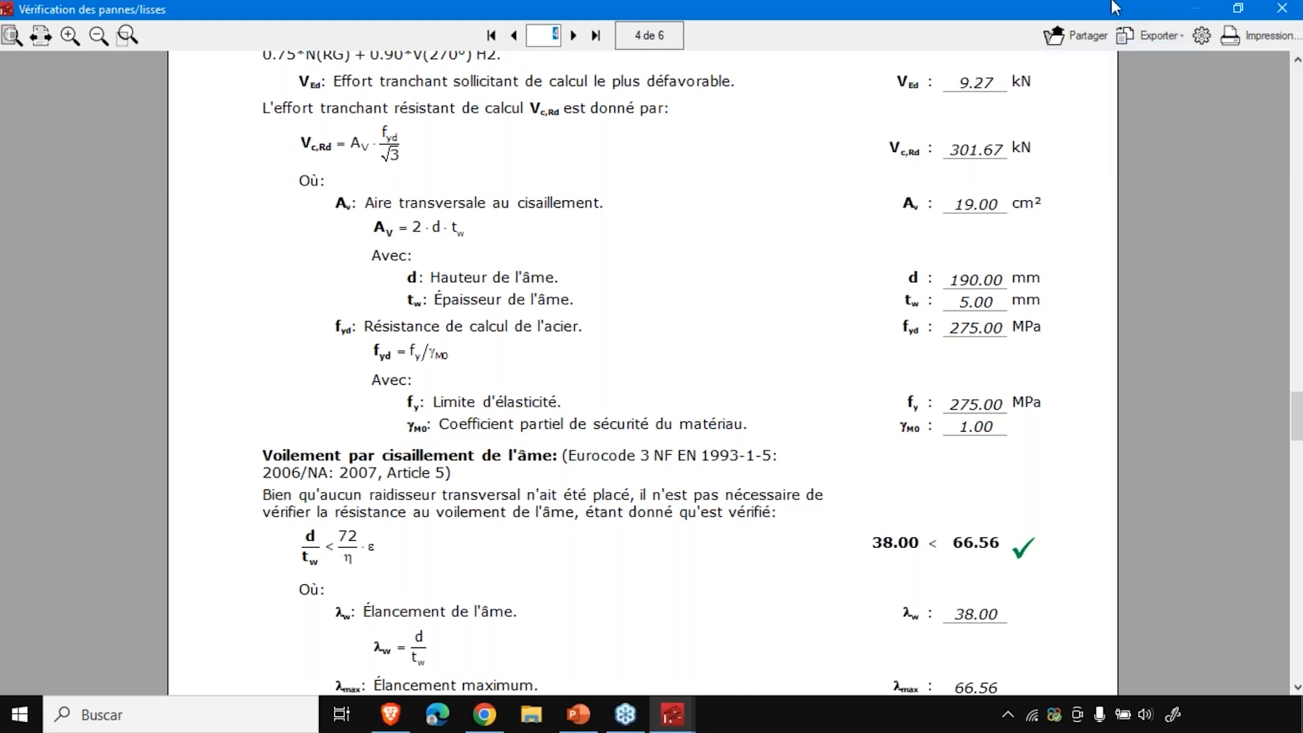
{"action": "left_click", "coordinate": [1284, 8]}
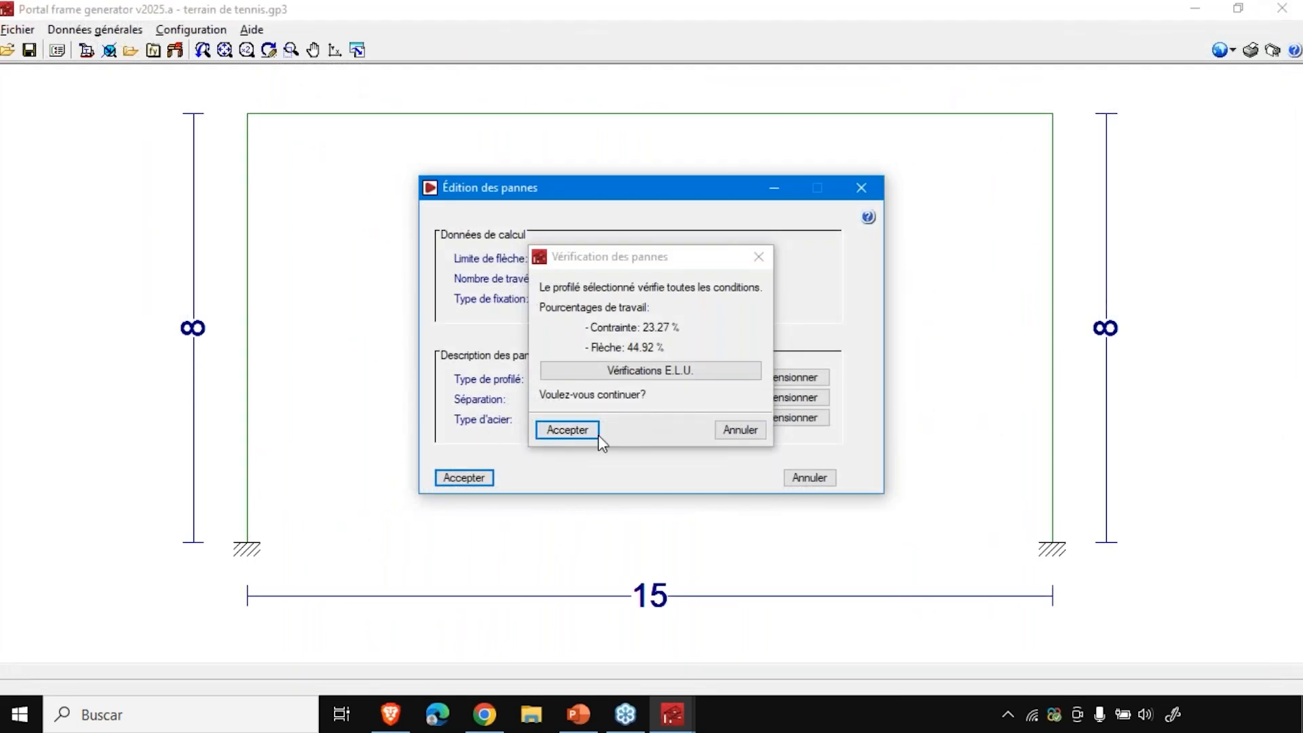
{"action": "left_click", "coordinate": [553, 429]}
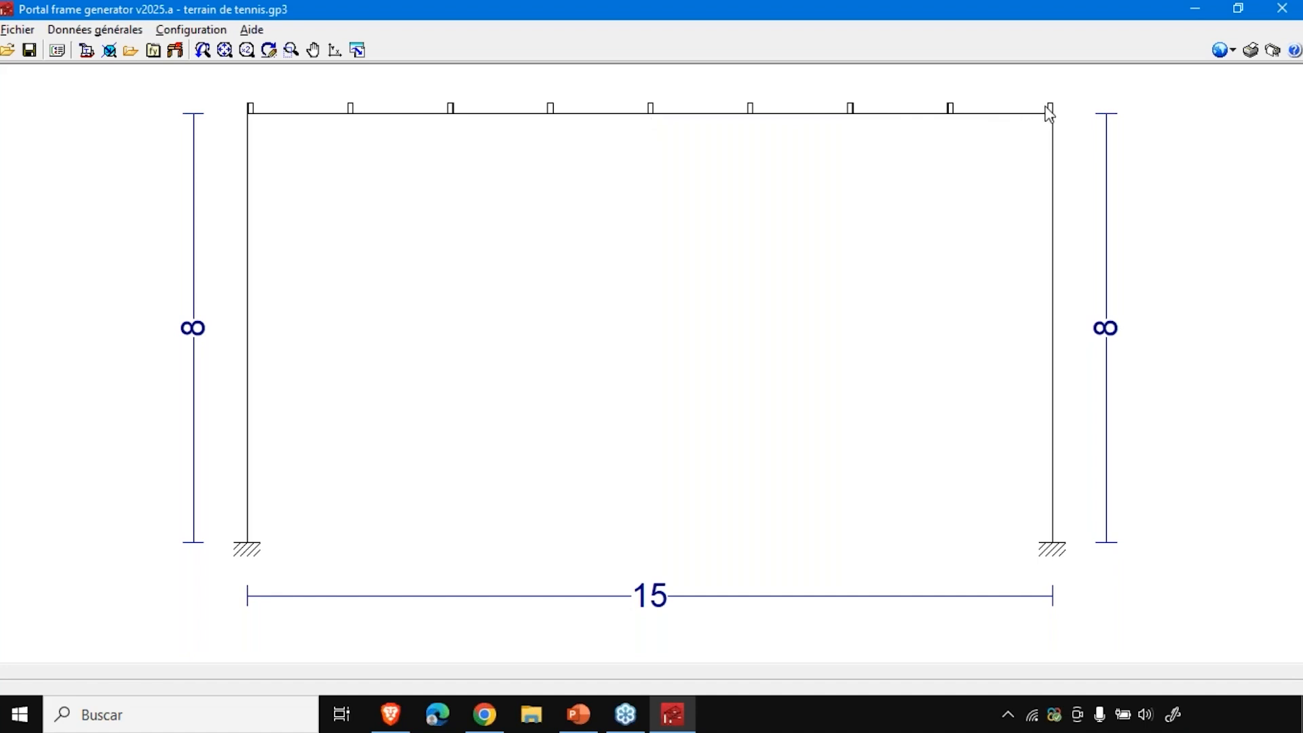
- Start editing the side rails and set their deflection limit to L / 500
{"action": "left_click", "coordinate": [96, 31]}
{"action": "left_click", "coordinate": [122, 84]}
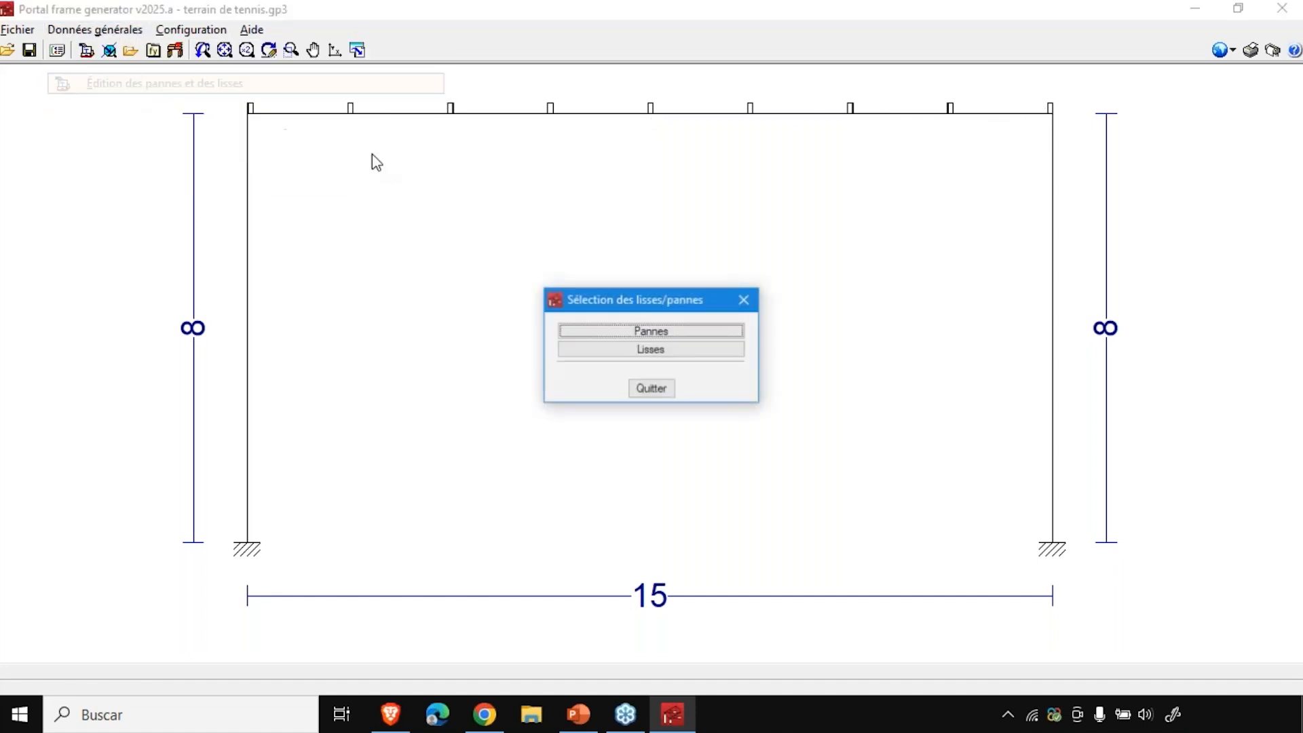
{"action": "left_click", "coordinate": [638, 350]}
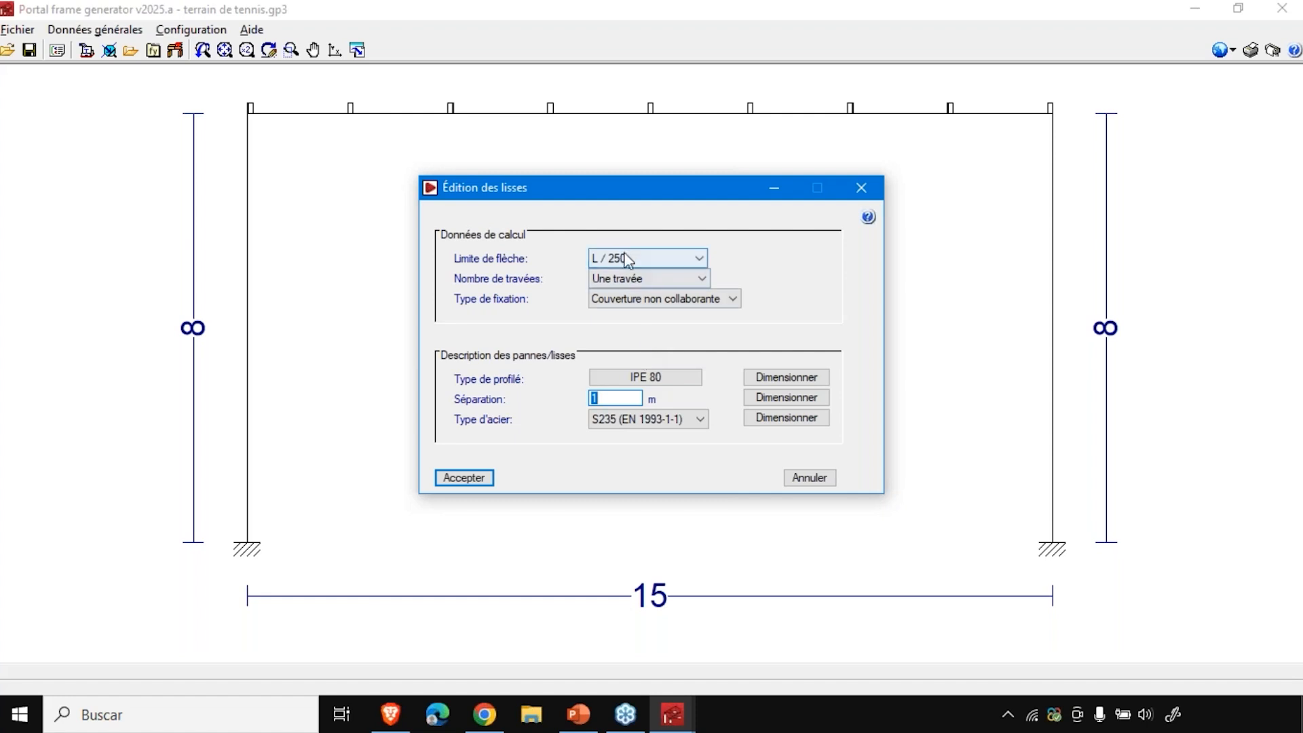
{"action": "left_click", "coordinate": [621, 256]}
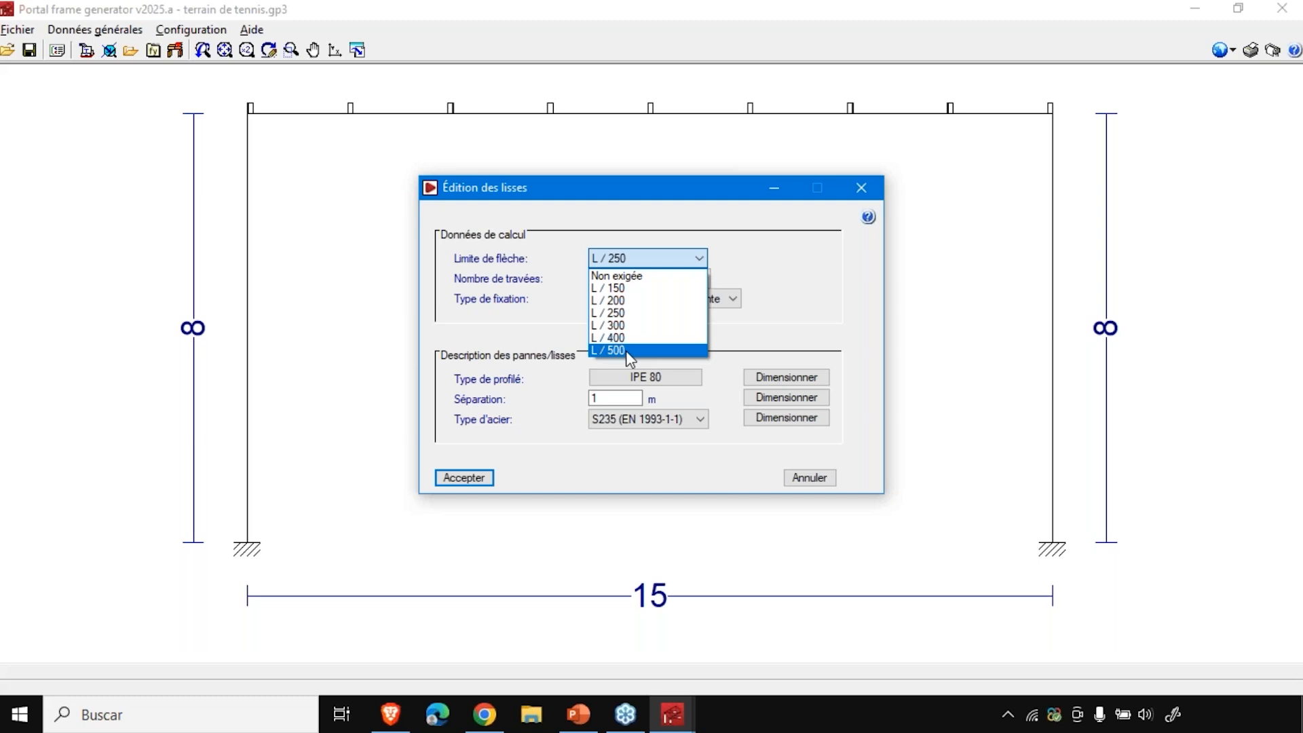
{"action": "left_click", "coordinate": [627, 366]}
{"action": "left_click", "coordinate": [634, 350]}
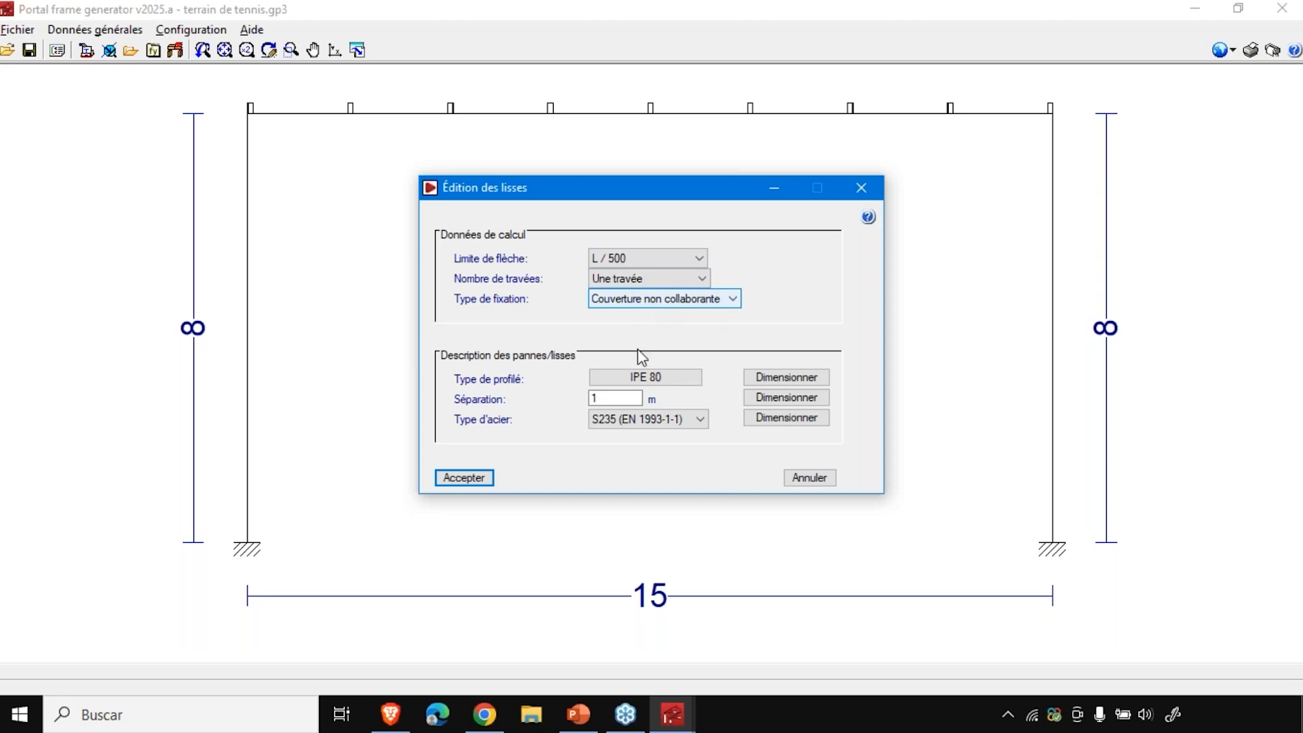
- Change the side rail profile to the rectangular cold-formed box RHS 50x25x2.0 as a simple profile
{"action": "left_click", "coordinate": [619, 378]}
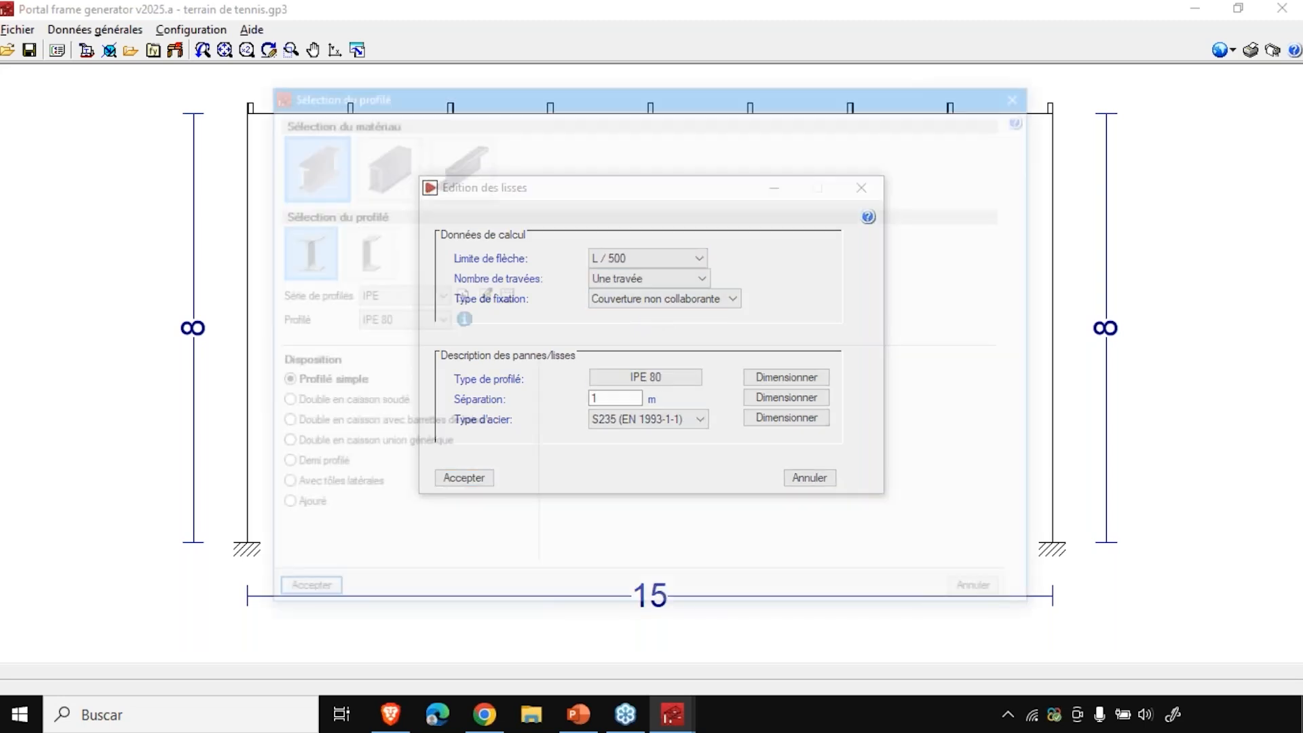
{"action": "left_click", "coordinate": [381, 163]}
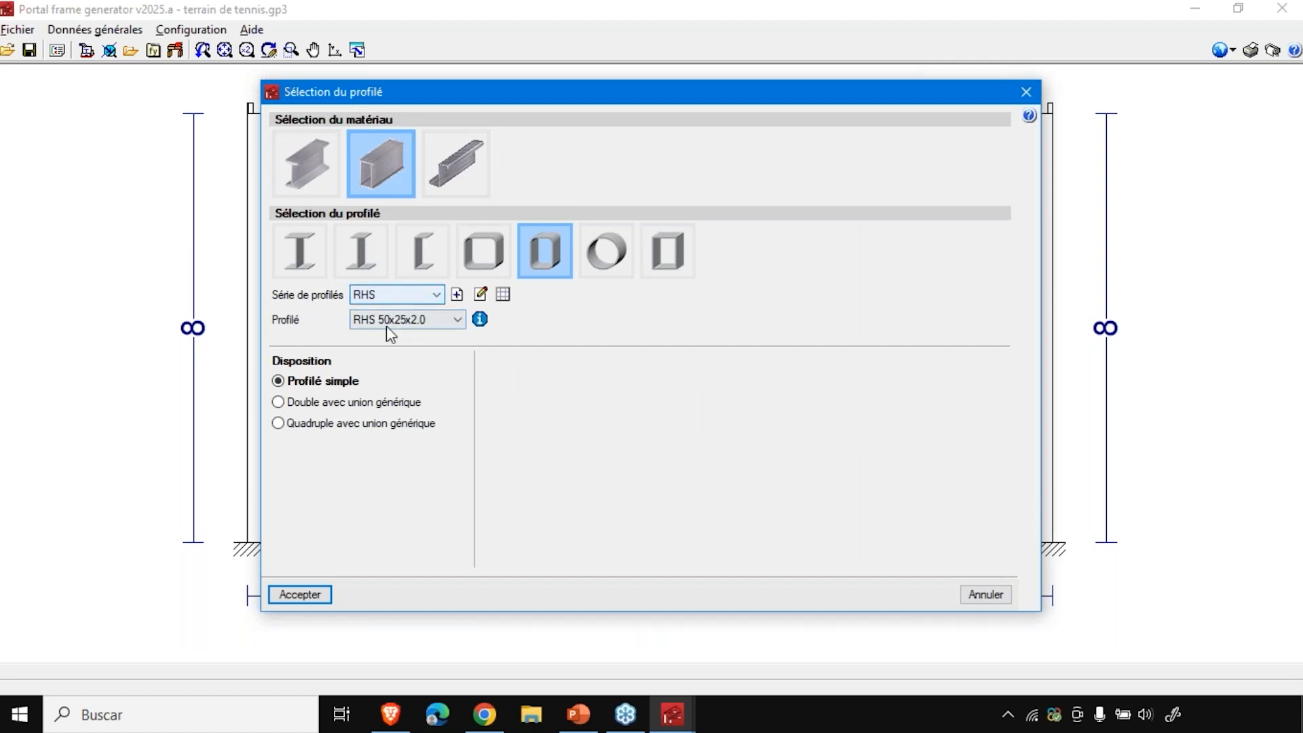
{"action": "left_click", "coordinate": [302, 595]}
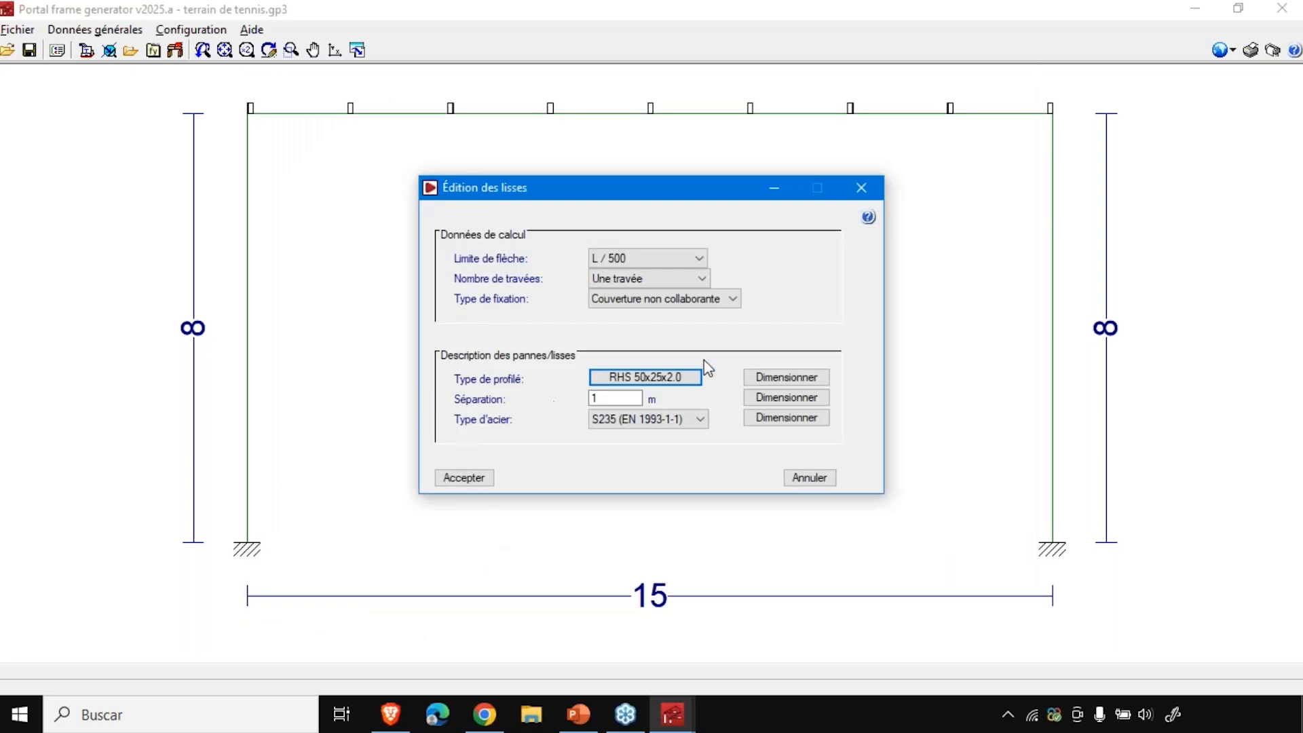
- Set the side rail spacing to 1.6 m and the steel grade to S275 (EN 1993-1-1)
{"action": "left_click", "coordinate": [628, 397]}
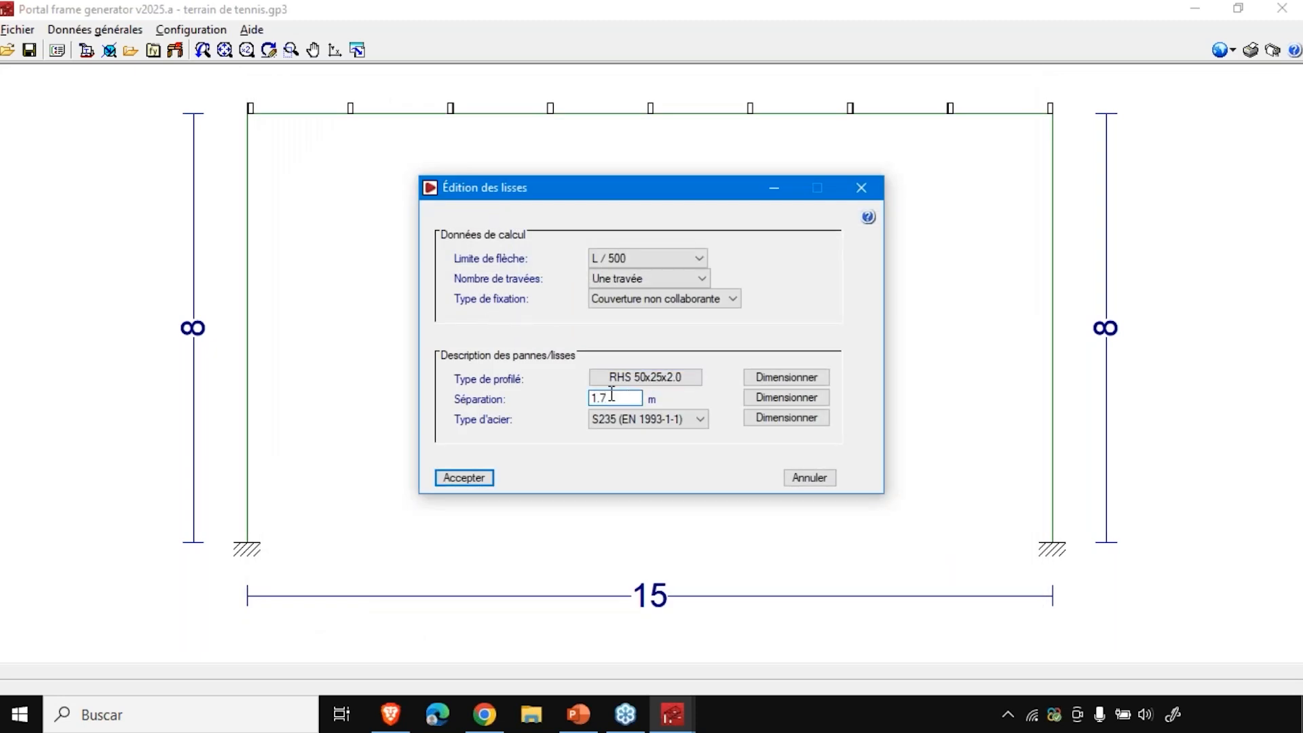
{"action": "left_click", "coordinate": [641, 419]}
{"action": "left_click", "coordinate": [640, 445]}
- Run the side rail profile sizing, adopt RHS 200x100x5.0, and accept the verified side rails
{"action": "left_click", "coordinate": [760, 382]}
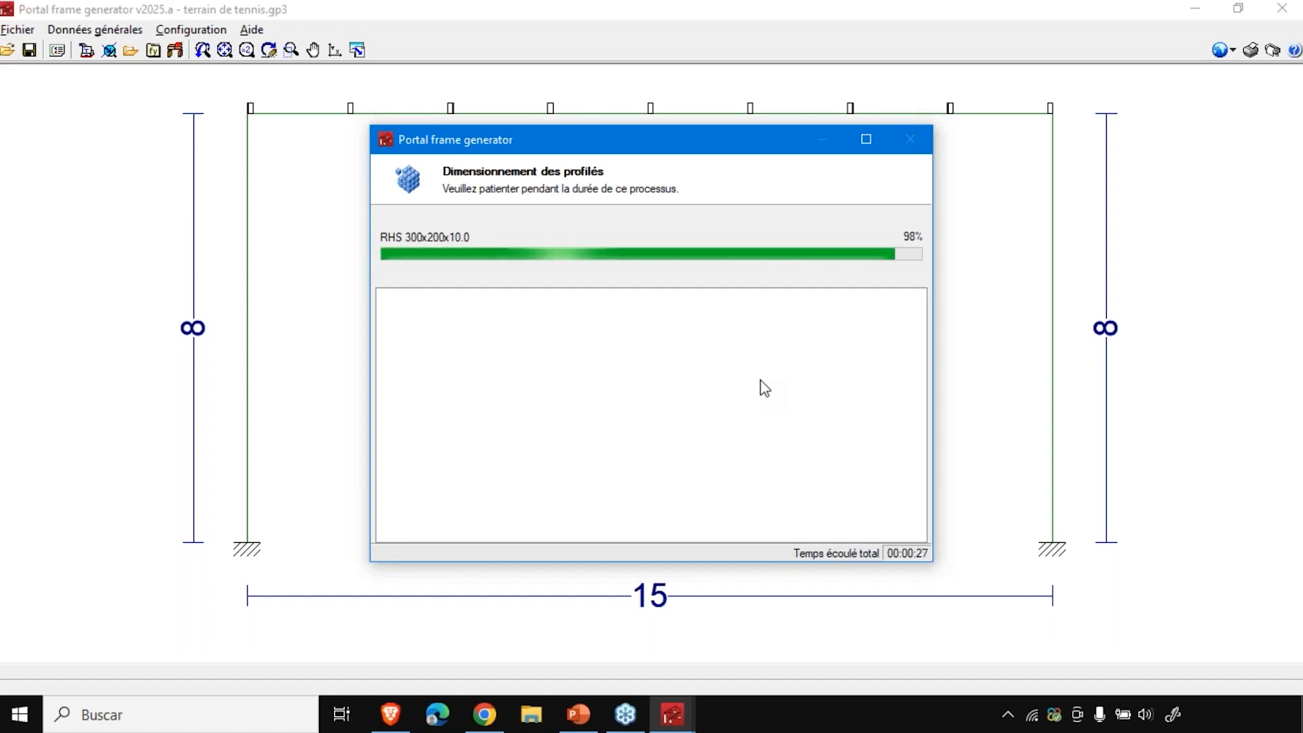
{"action": "scroll", "coordinate": [503, 266], "scroll_direction": "down", "scroll_amount": 3}
{"action": "scroll", "coordinate": [503, 266], "scroll_direction": "down", "scroll_amount": 3}
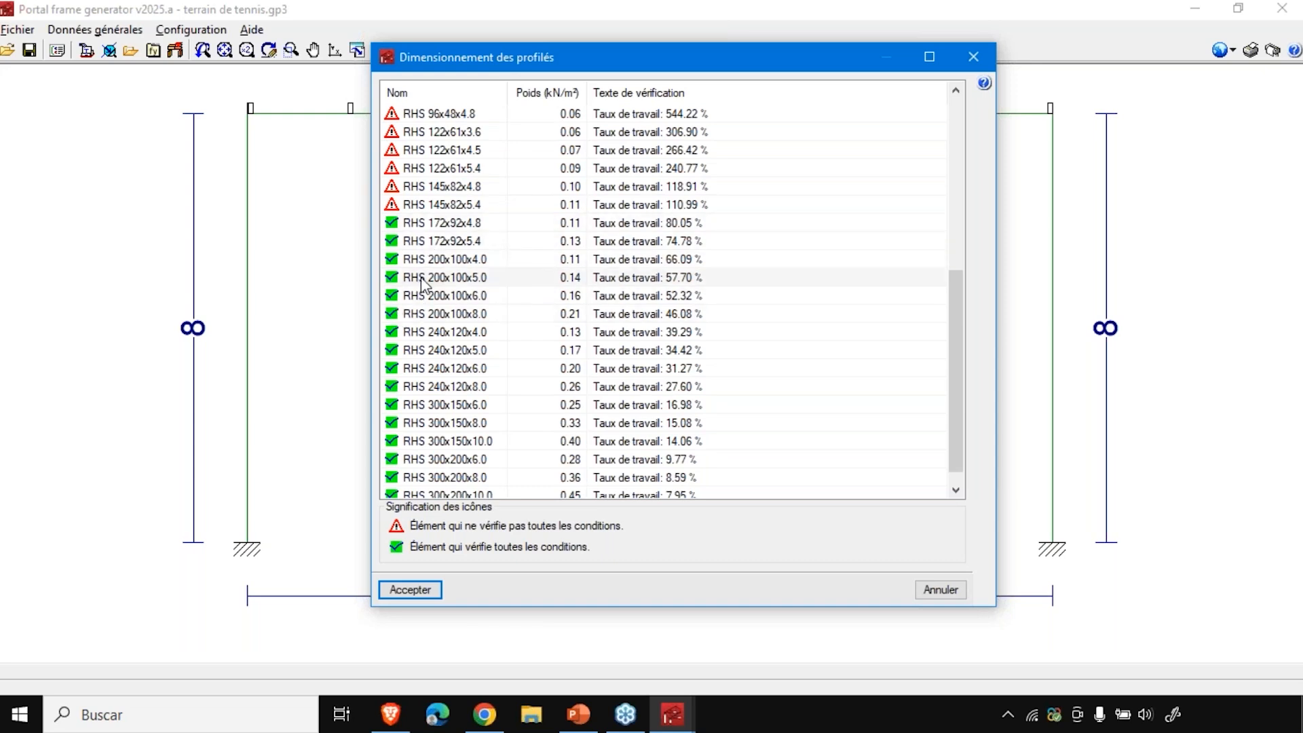
{"action": "left_click", "coordinate": [477, 280]}
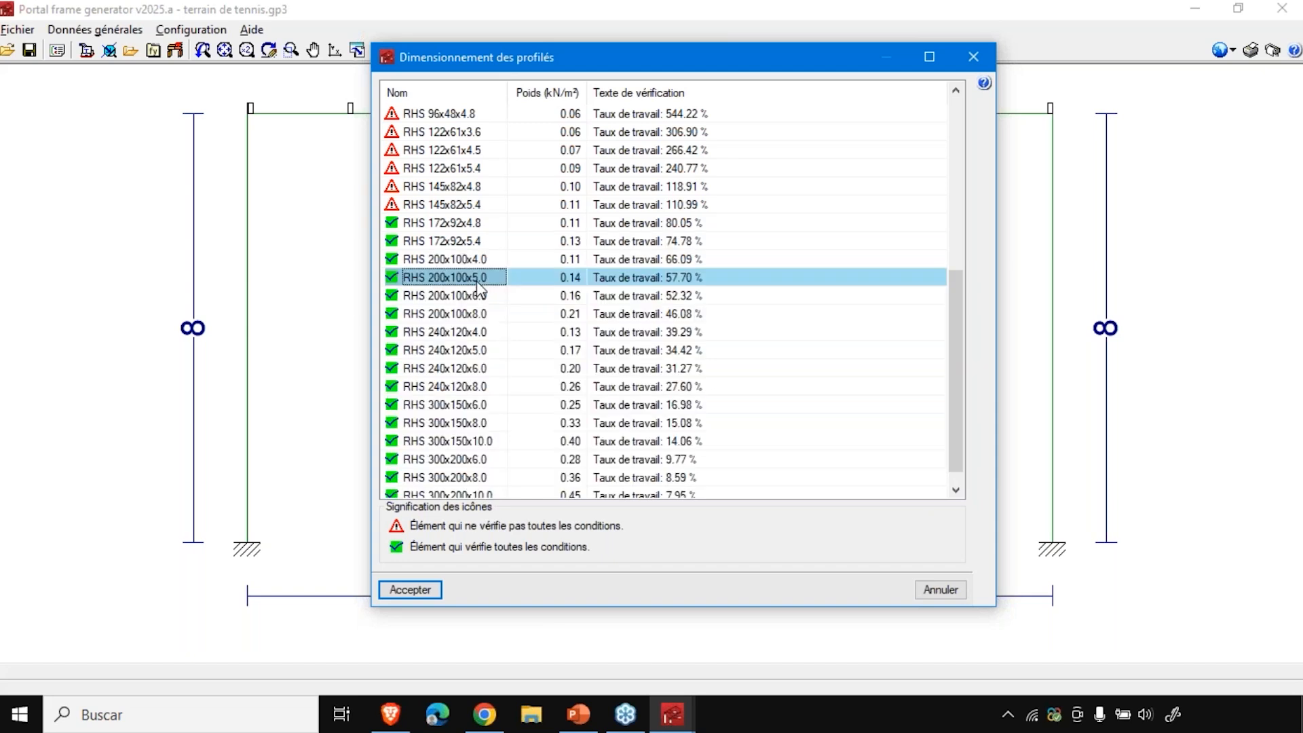
{"action": "left_click", "coordinate": [421, 591]}
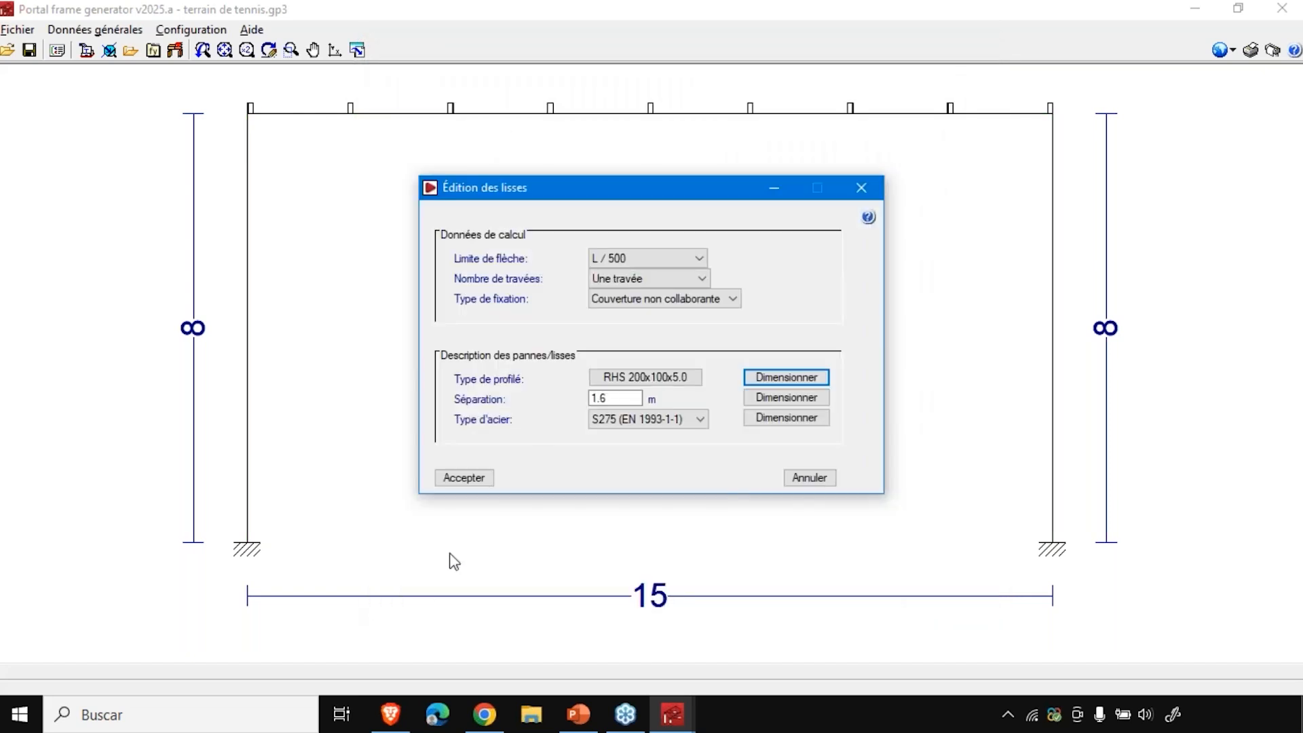
{"action": "left_click", "coordinate": [466, 479]}
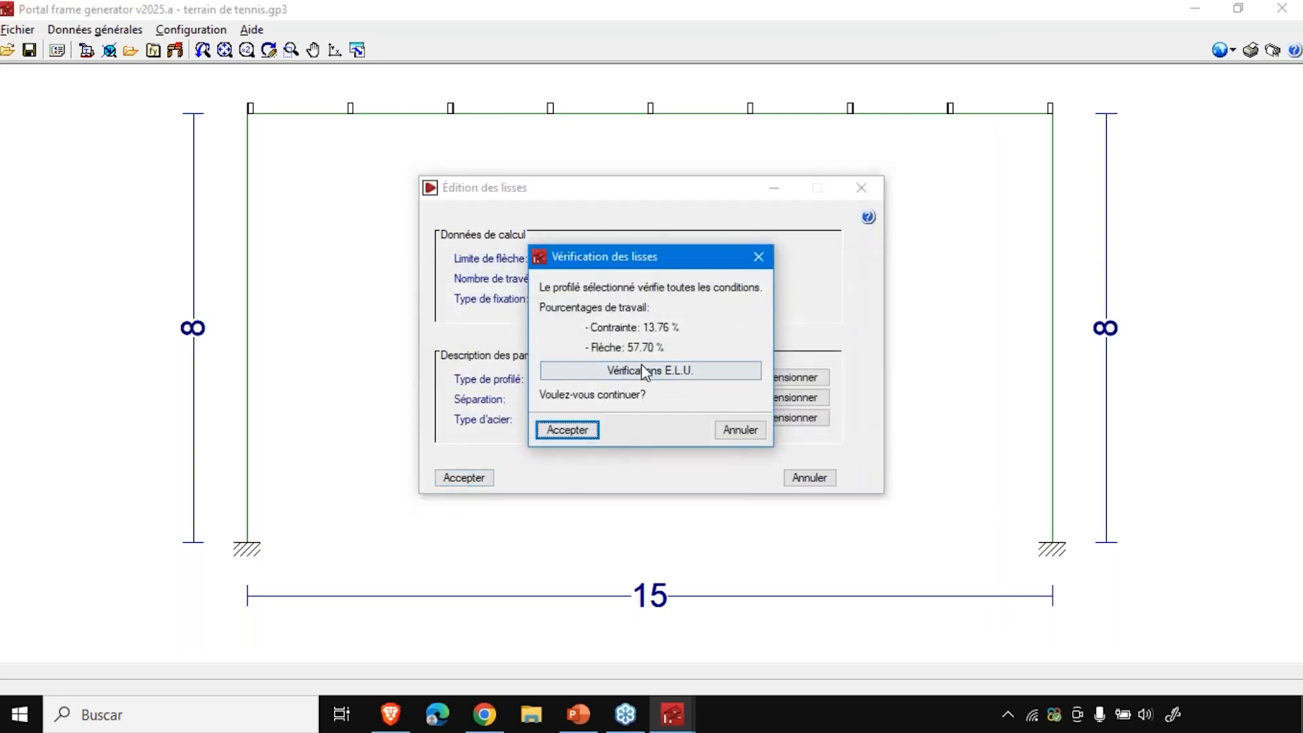
{"action": "left_click", "coordinate": [567, 430]}
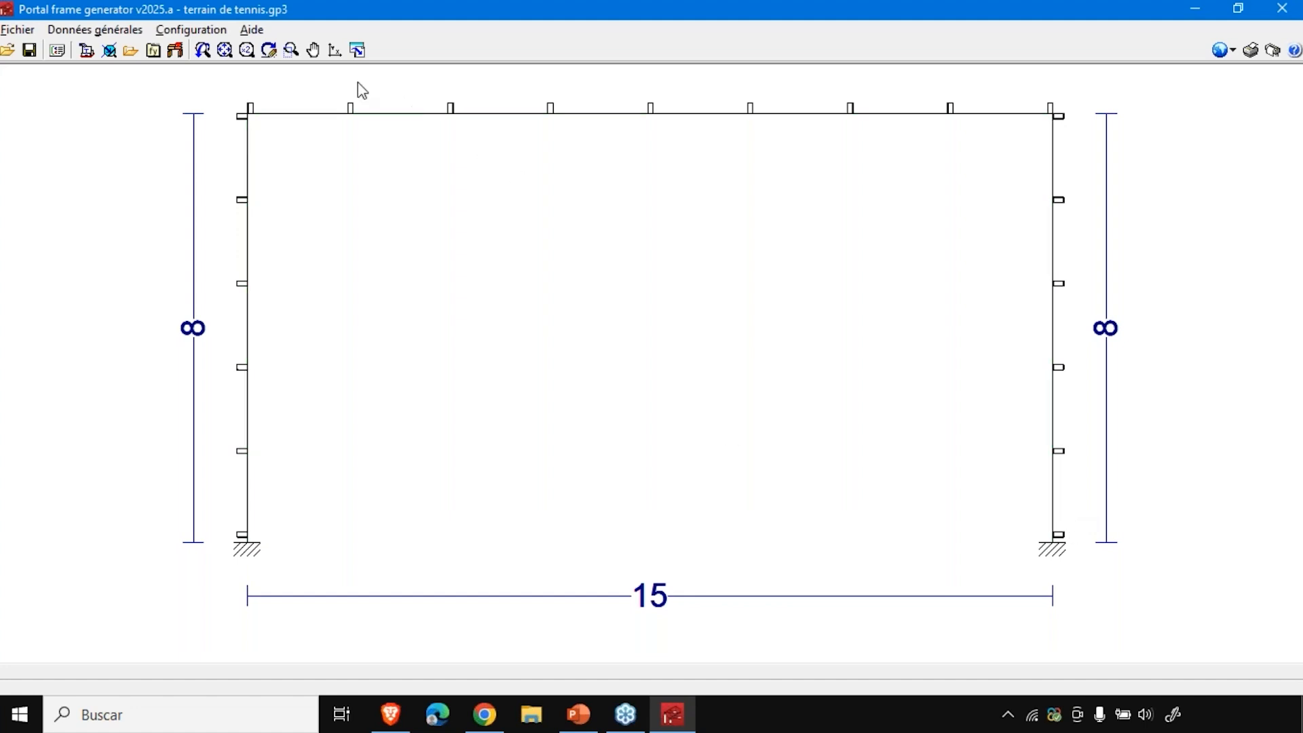
- Turn on the display of loads in the visualisation options and select portal frame 2
{"action": "left_click", "coordinate": [95, 29]}
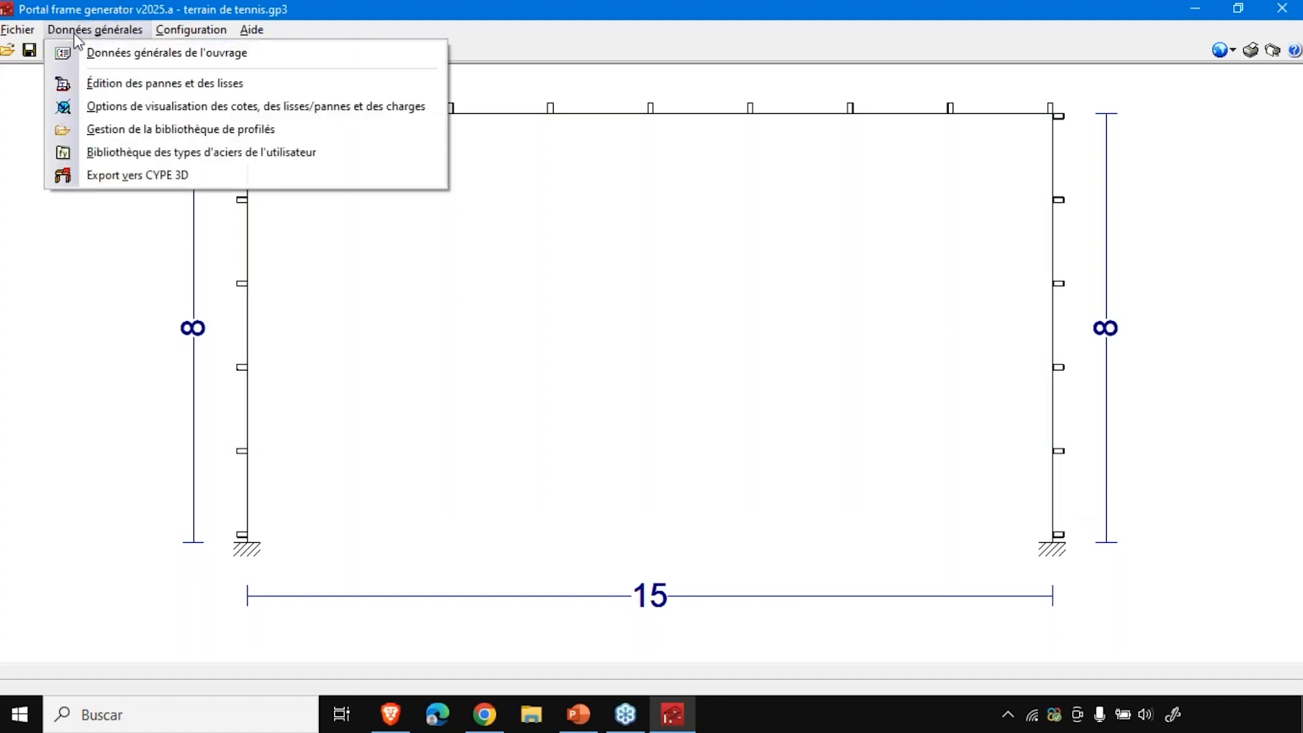
{"action": "left_click", "coordinate": [116, 108]}
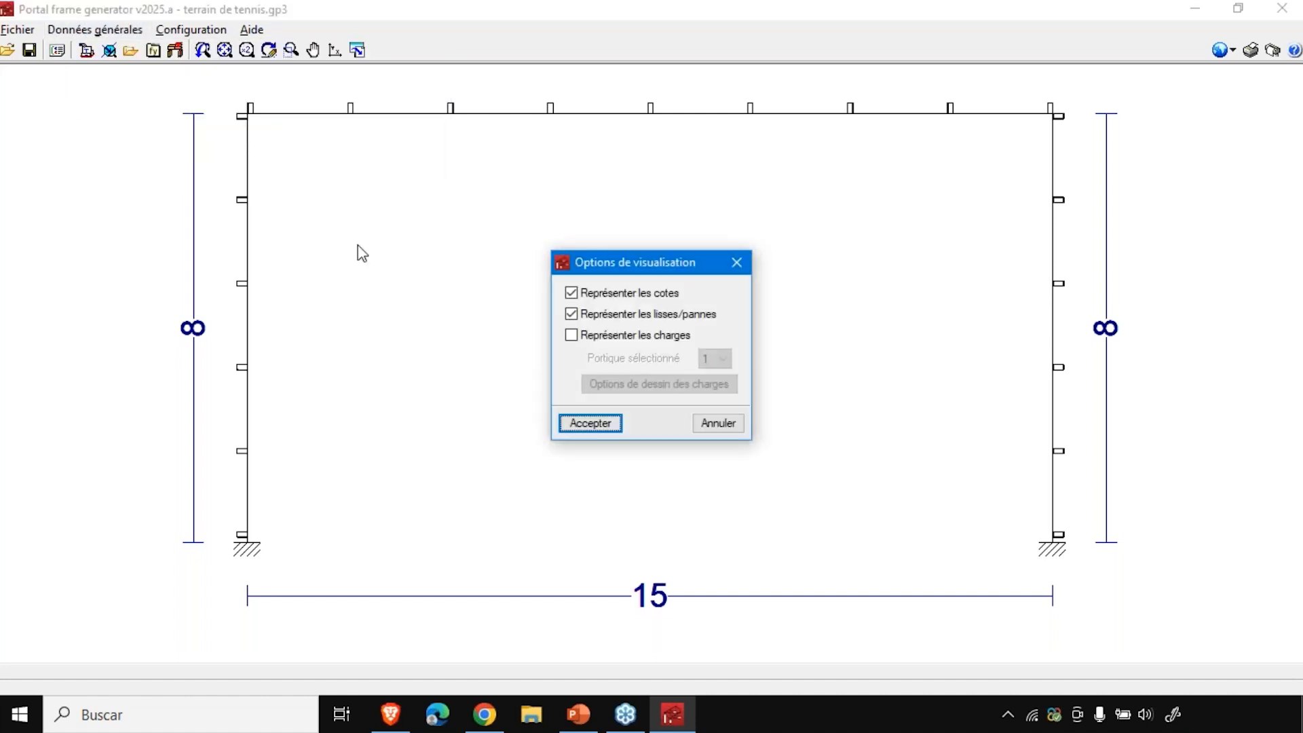
{"action": "left_click", "coordinate": [618, 335]}
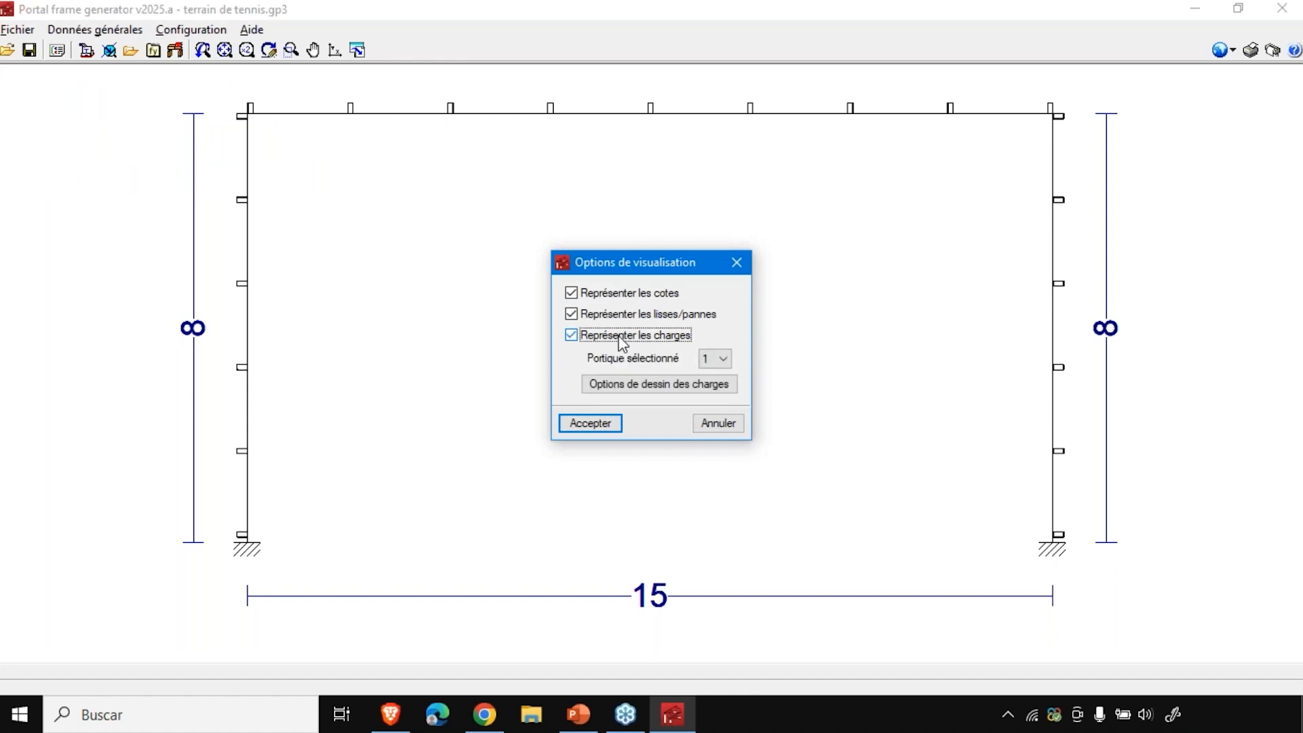
{"action": "left_click", "coordinate": [723, 359]}
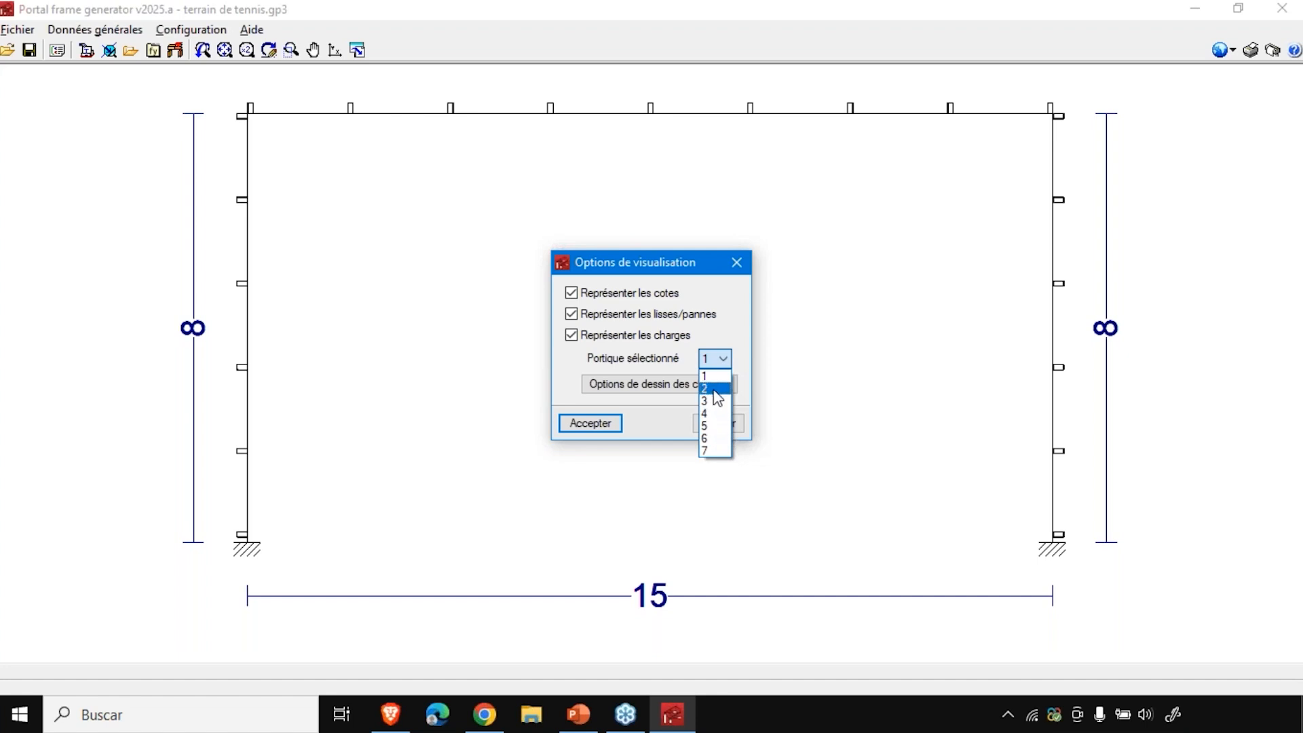
{"action": "left_click", "coordinate": [714, 390]}
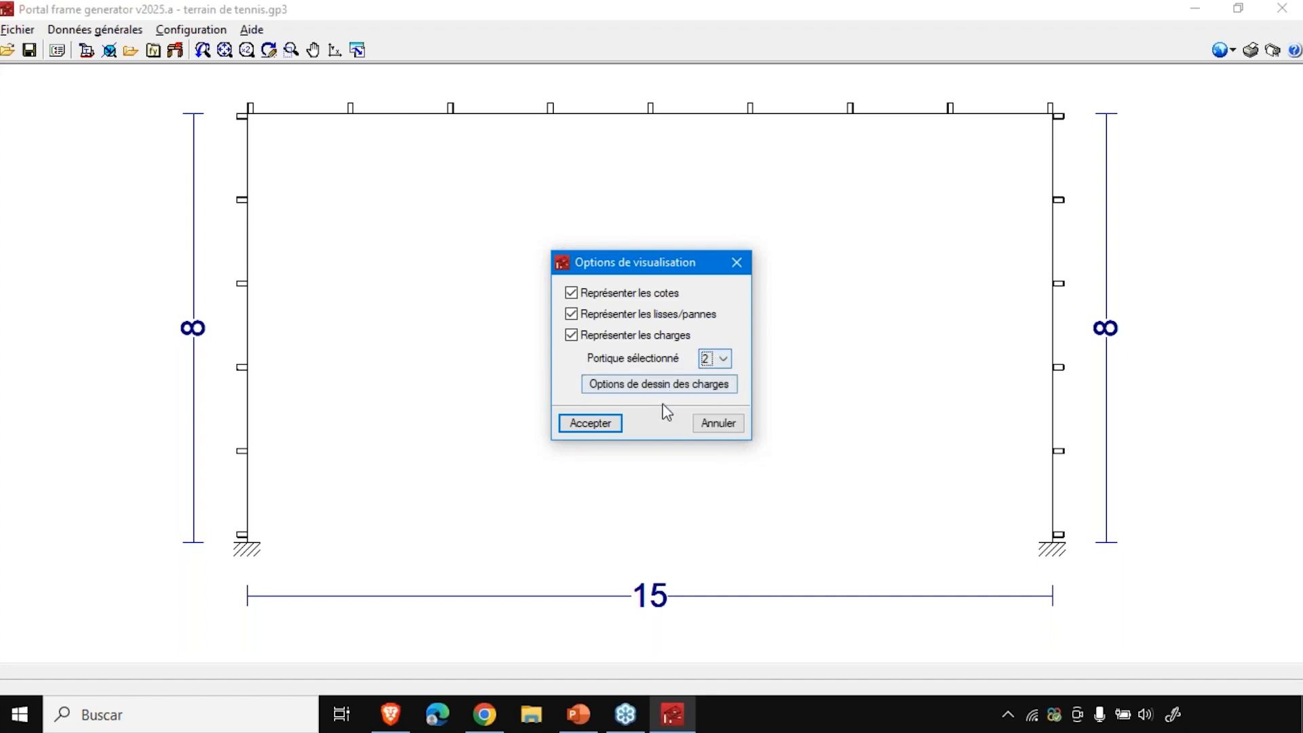
- Choose Vent à 0°, pression extérieure type 1 Pression intérieure as the load case to draw
{"action": "left_click", "coordinate": [645, 380]}
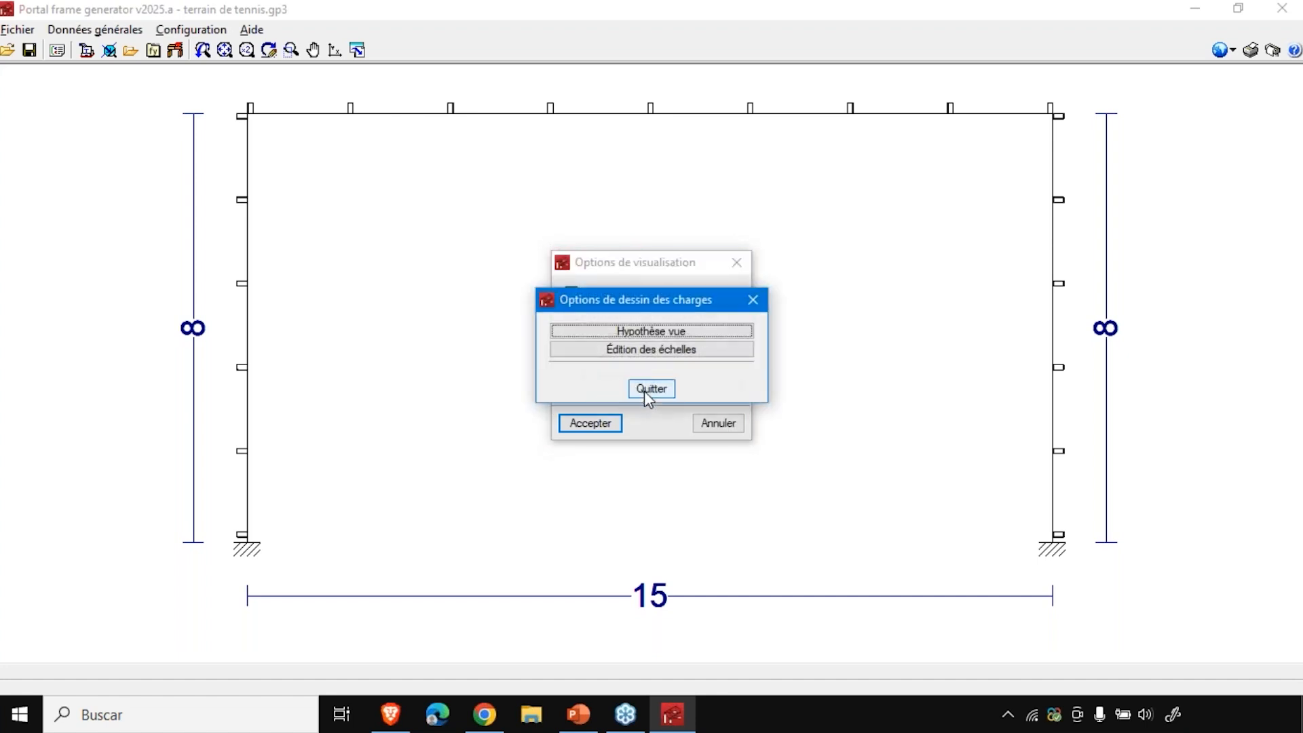
{"action": "left_click", "coordinate": [637, 329]}
{"action": "left_click", "coordinate": [634, 330]}
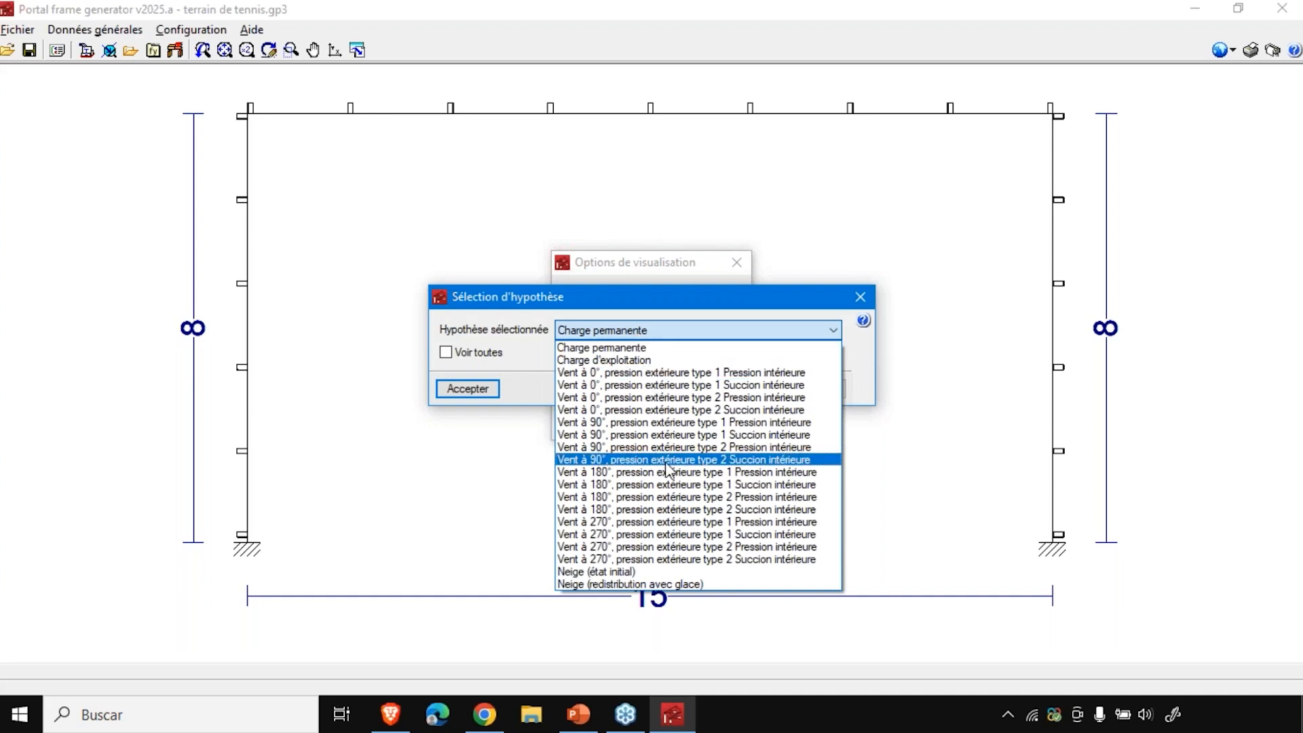
{"action": "left_click", "coordinate": [638, 374]}
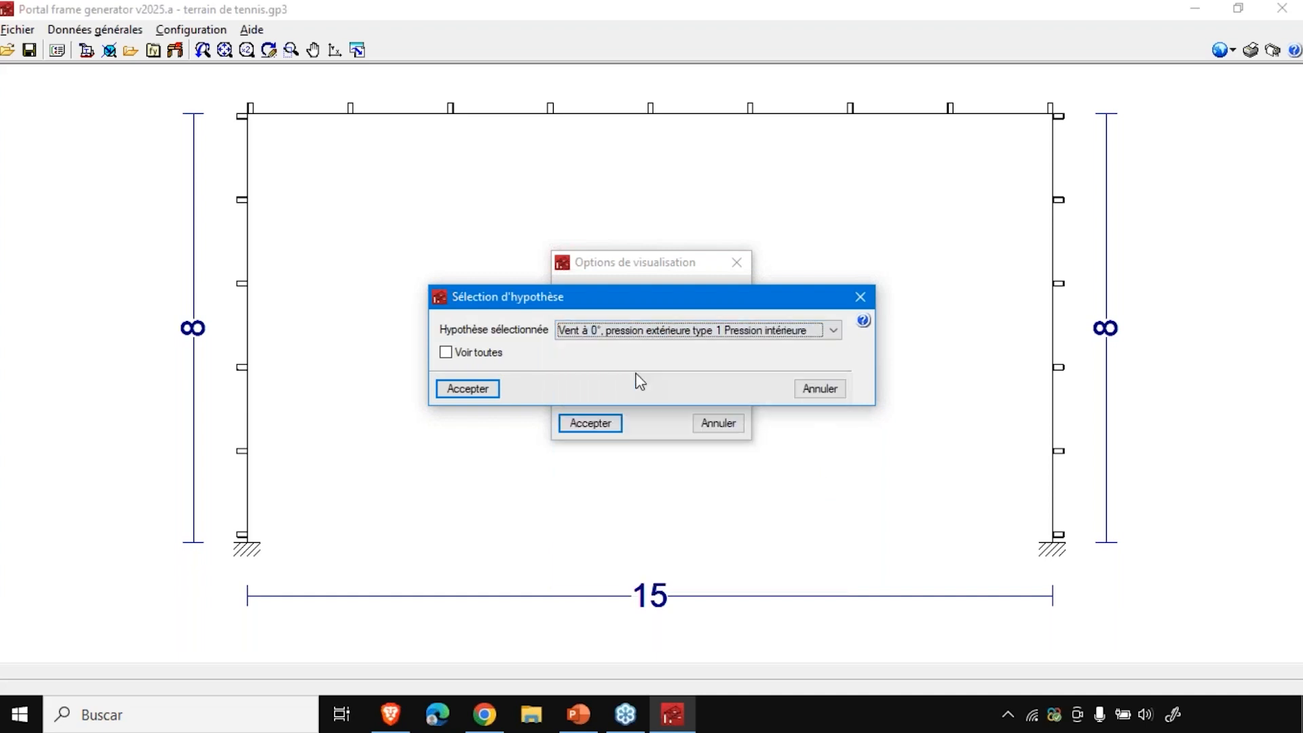
{"action": "left_click", "coordinate": [461, 388]}
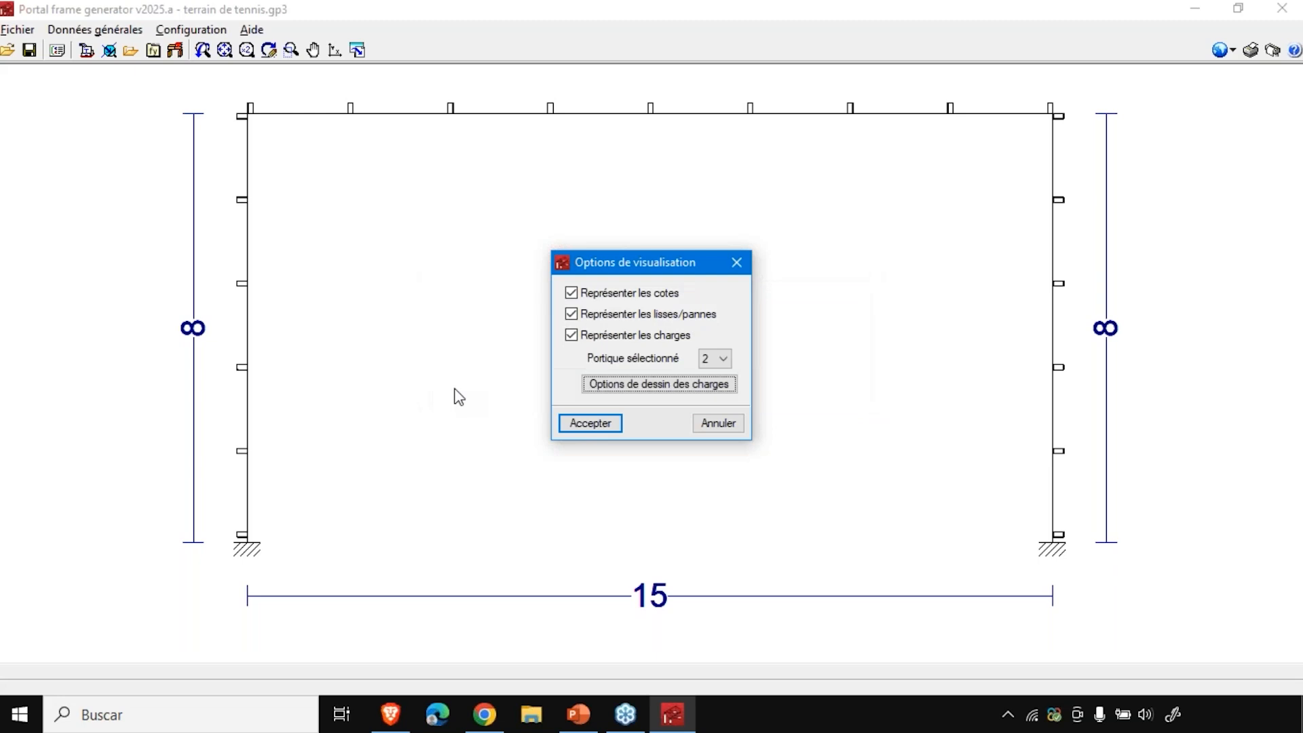
- Set the drawing scale of the first Vent à 0° load case to 10 and apply the visualisation options
{"action": "left_click", "coordinate": [657, 381]}
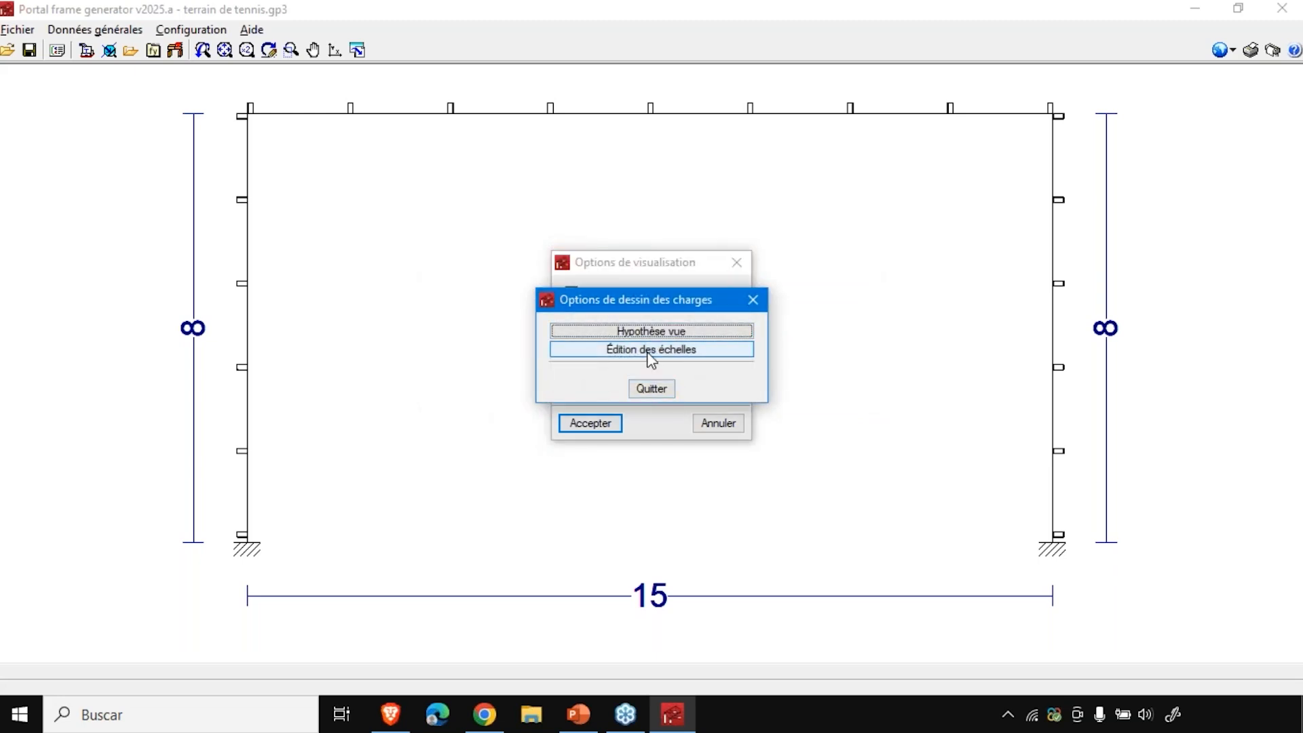
{"action": "left_click", "coordinate": [648, 354]}
{"action": "left_click", "coordinate": [762, 231]}
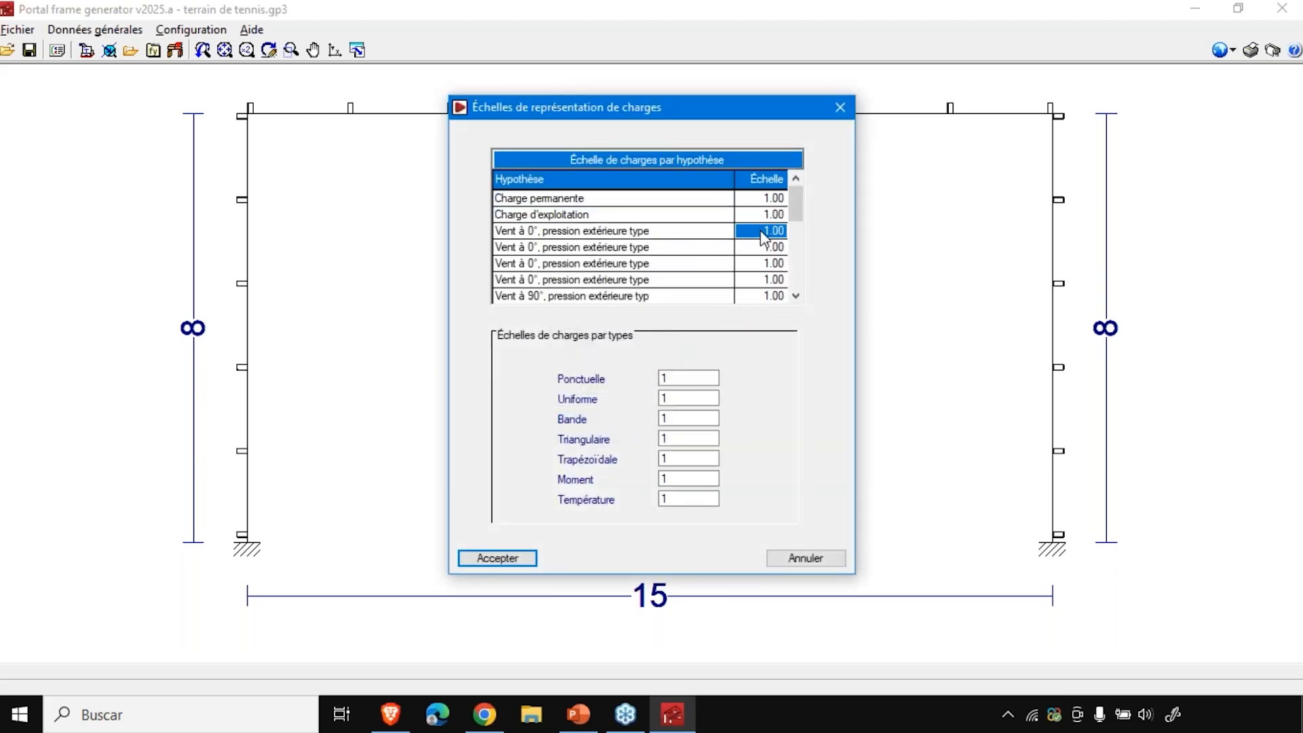
{"action": "type", "text": "10"}
{"action": "left_click", "coordinate": [522, 562]}
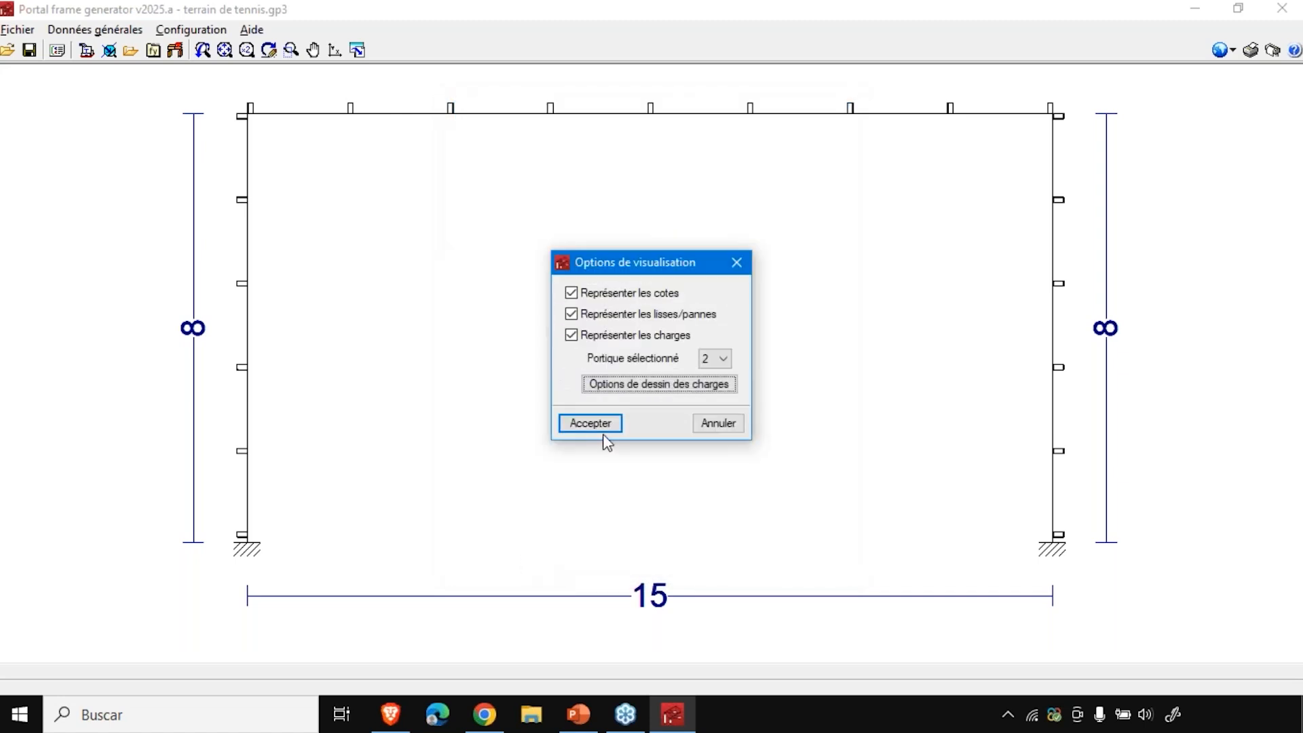
{"action": "left_click", "coordinate": [589, 423]}
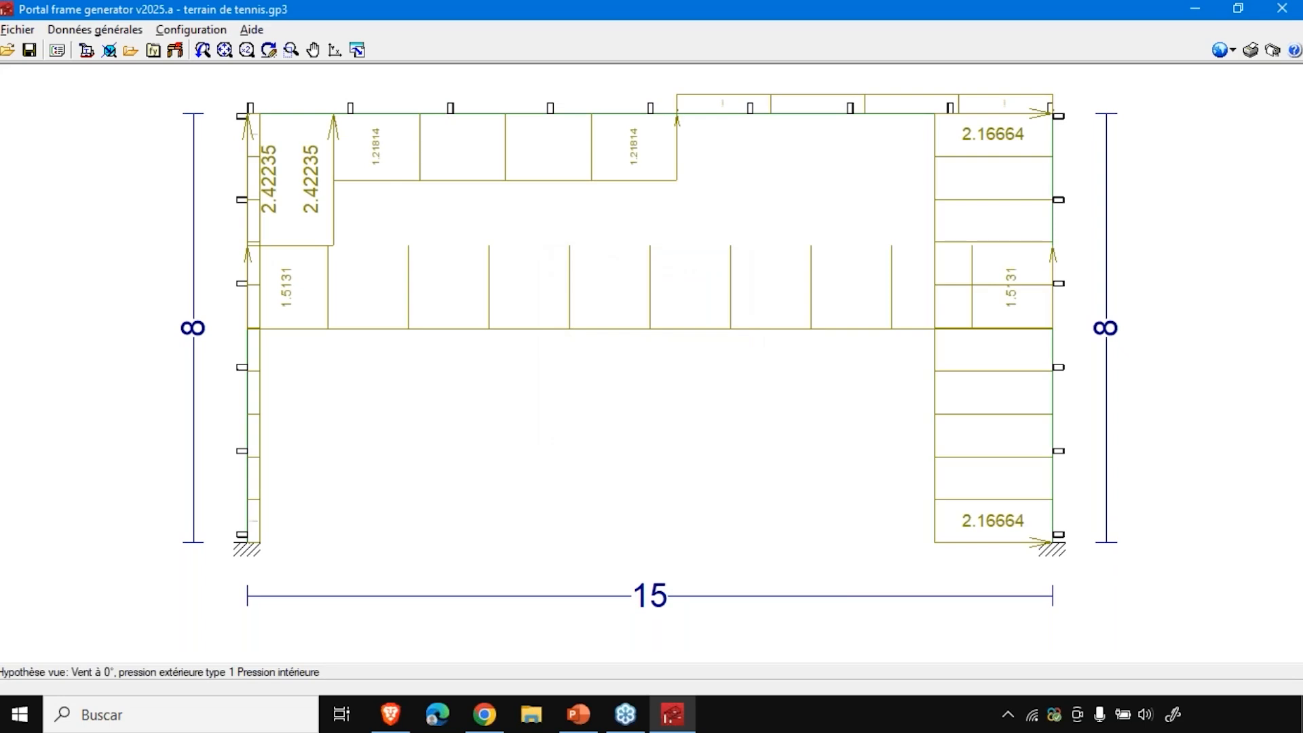
- Examine the 0° wind load values and directions along the roof and both columns of the frame
{"action": "scroll", "coordinate": [274, 143], "scroll_direction": "up", "scroll_amount": 2}
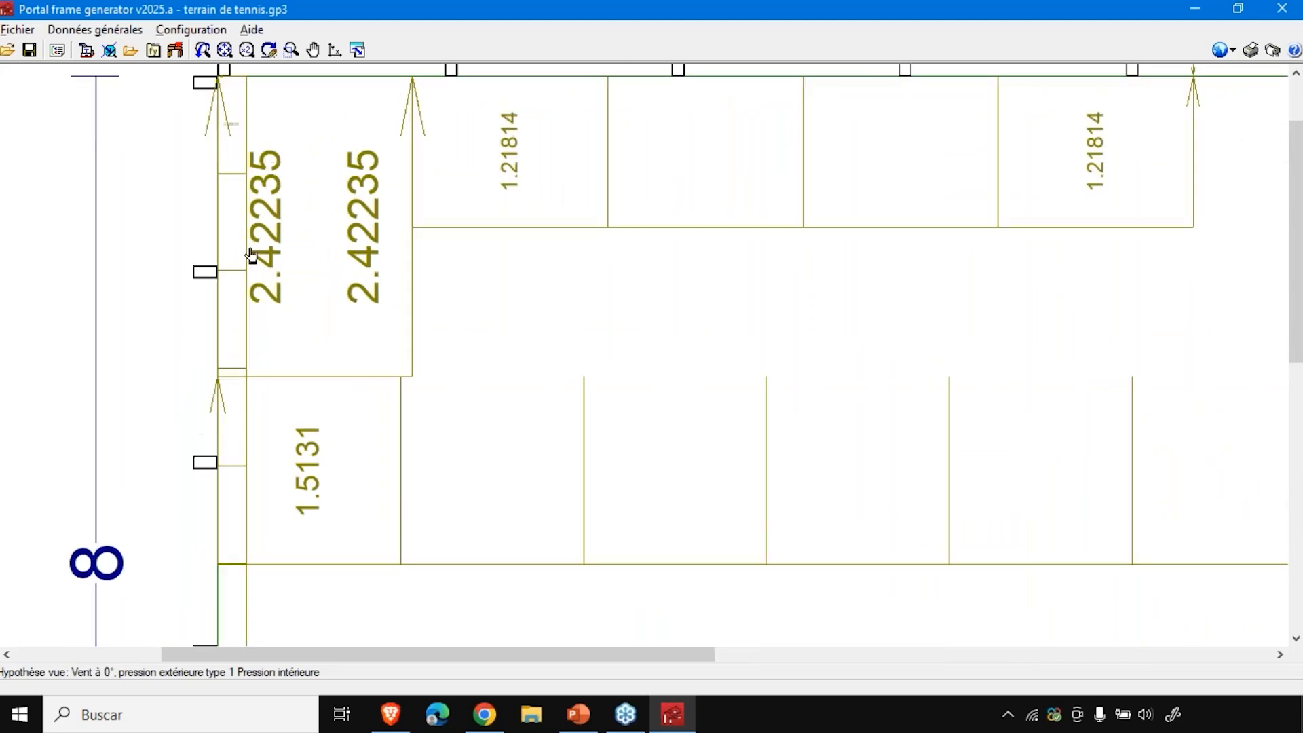
{"action": "scroll", "coordinate": [398, 75], "scroll_direction": "down", "scroll_amount": 3}
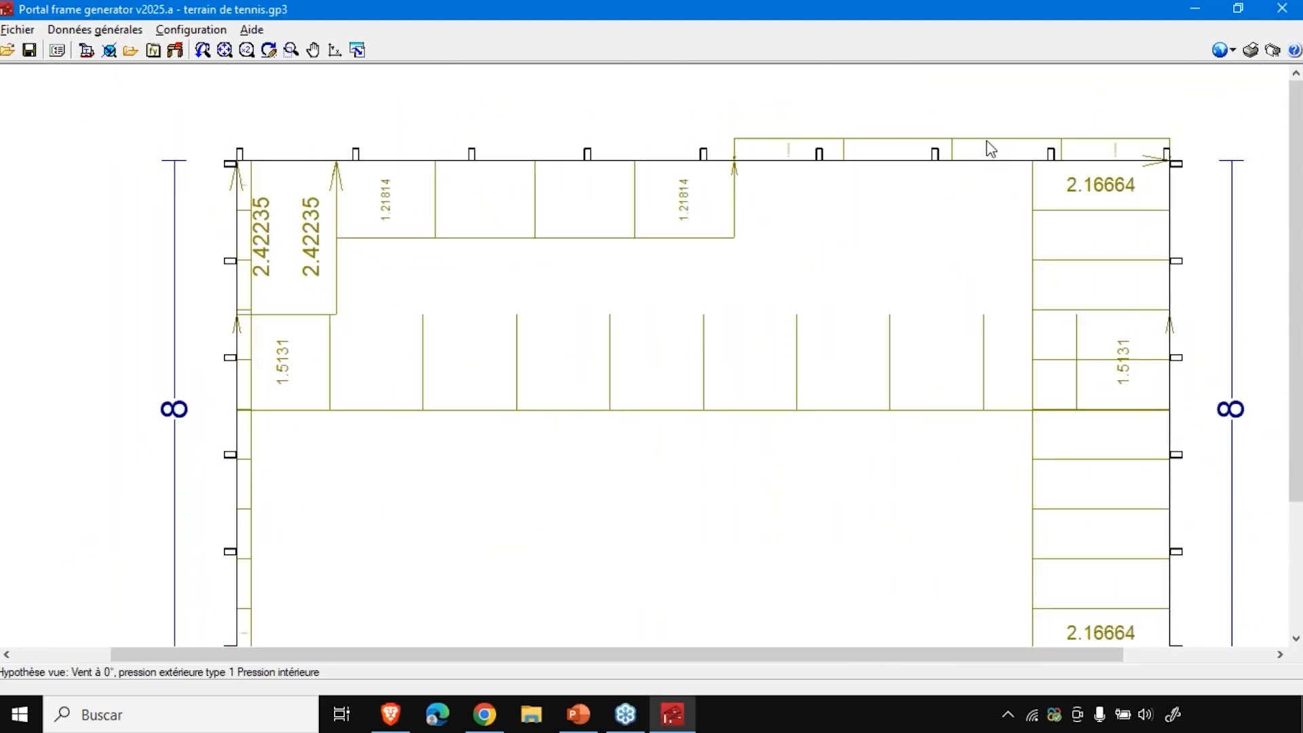
{"action": "scroll", "coordinate": [987, 143], "scroll_direction": "up", "scroll_amount": 2}
{"action": "scroll", "coordinate": [987, 146], "scroll_direction": "up", "scroll_amount": 1}
{"action": "scroll", "coordinate": [471, 169], "scroll_direction": "up", "scroll_amount": 1}
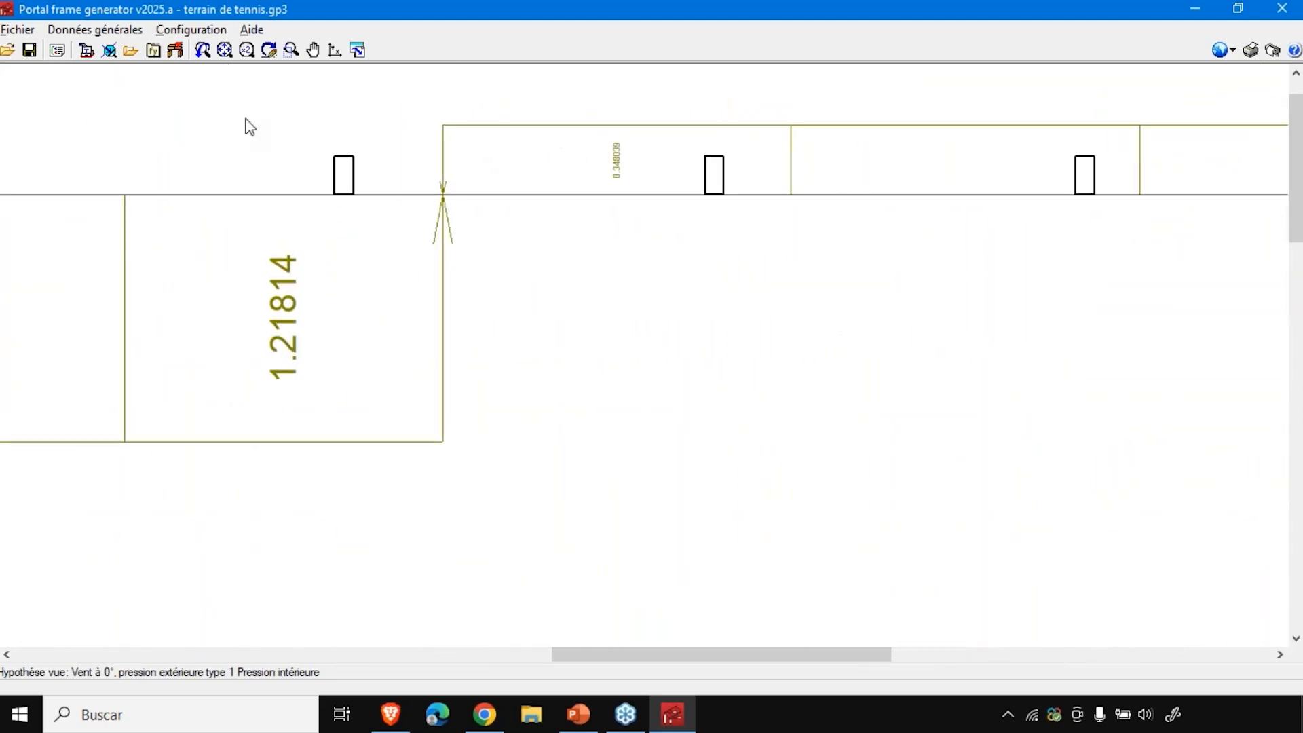
{"action": "scroll", "coordinate": [247, 125], "scroll_direction": "down", "scroll_amount": 3}
{"action": "scroll", "coordinate": [769, 320], "scroll_direction": "up", "scroll_amount": 1}
{"action": "scroll", "coordinate": [753, 271], "scroll_direction": "down", "scroll_amount": 1}
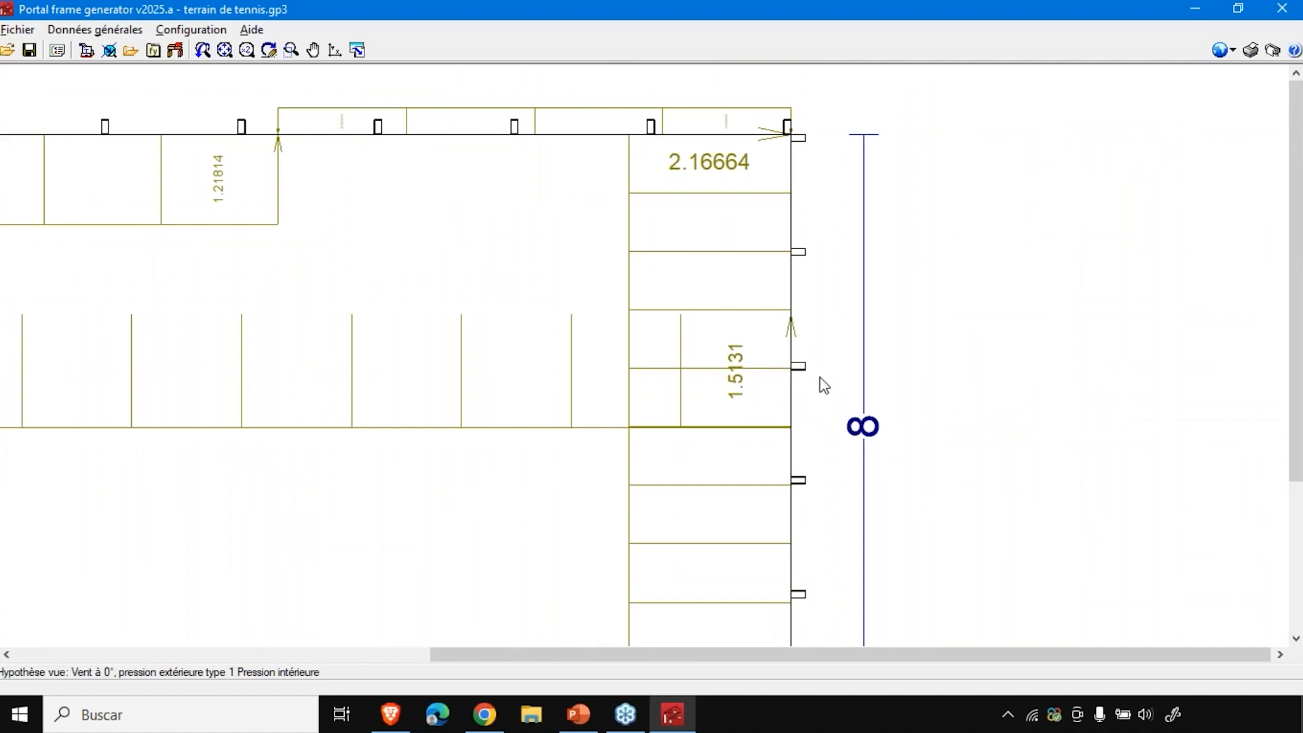
{"action": "scroll", "coordinate": [860, 349], "scroll_direction": "down", "scroll_amount": 1}
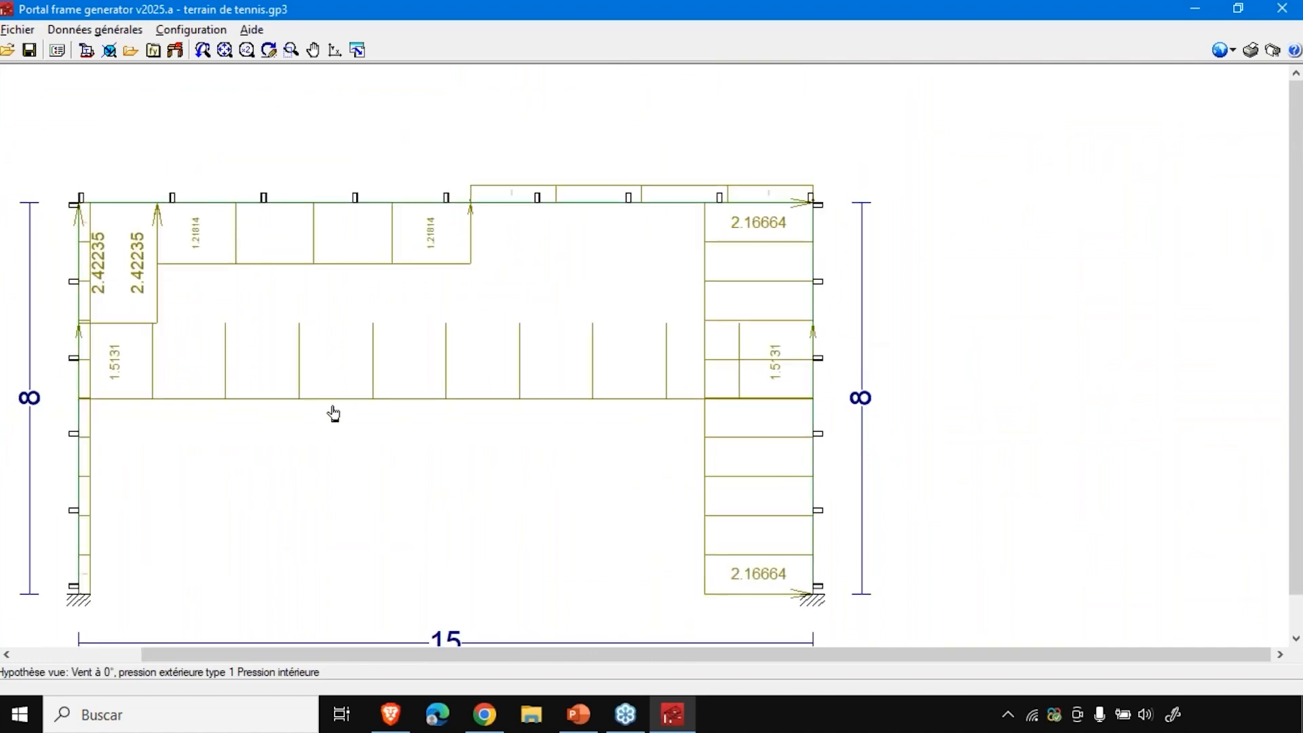
{"action": "scroll", "coordinate": [333, 413], "scroll_direction": "down", "scroll_amount": 1}
{"action": "scroll", "coordinate": [270, 451], "scroll_direction": "up", "scroll_amount": 2}
{"action": "scroll", "coordinate": [906, 380], "scroll_direction": "down", "scroll_amount": 1}
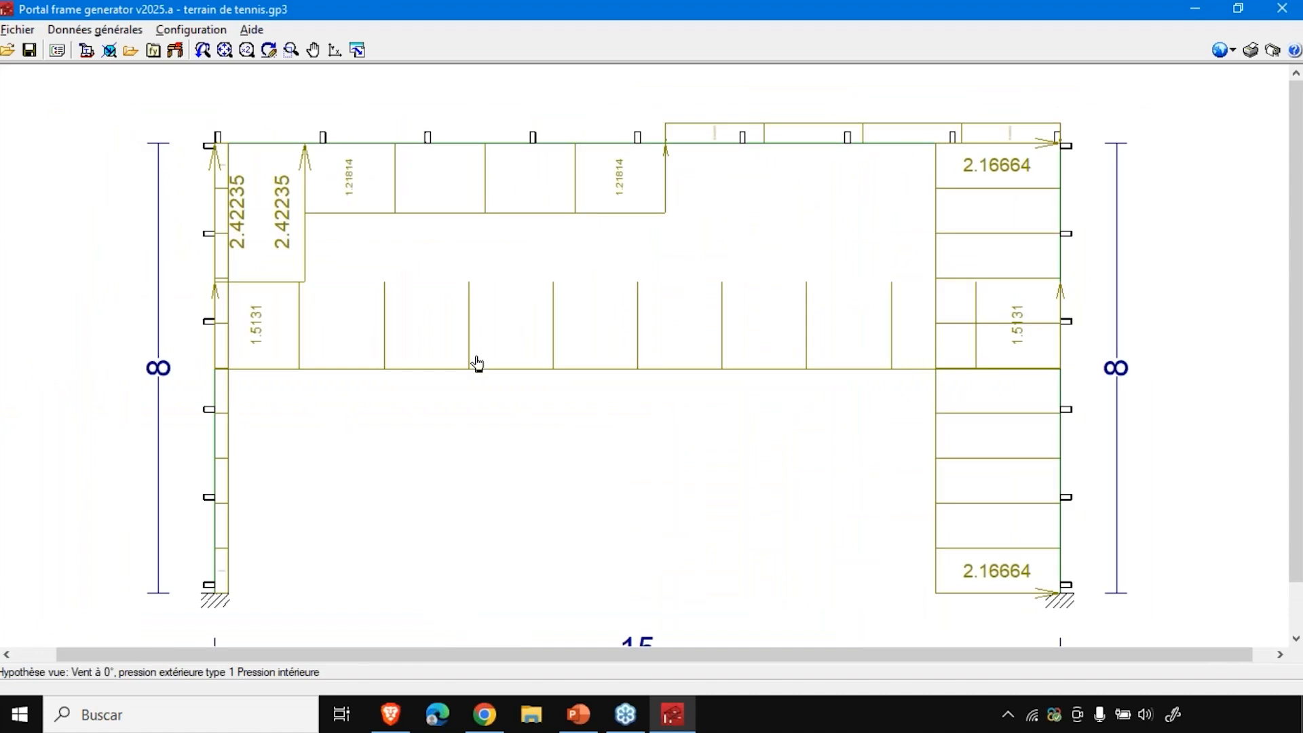
{"action": "scroll", "coordinate": [477, 364], "scroll_direction": "up", "scroll_amount": 1}
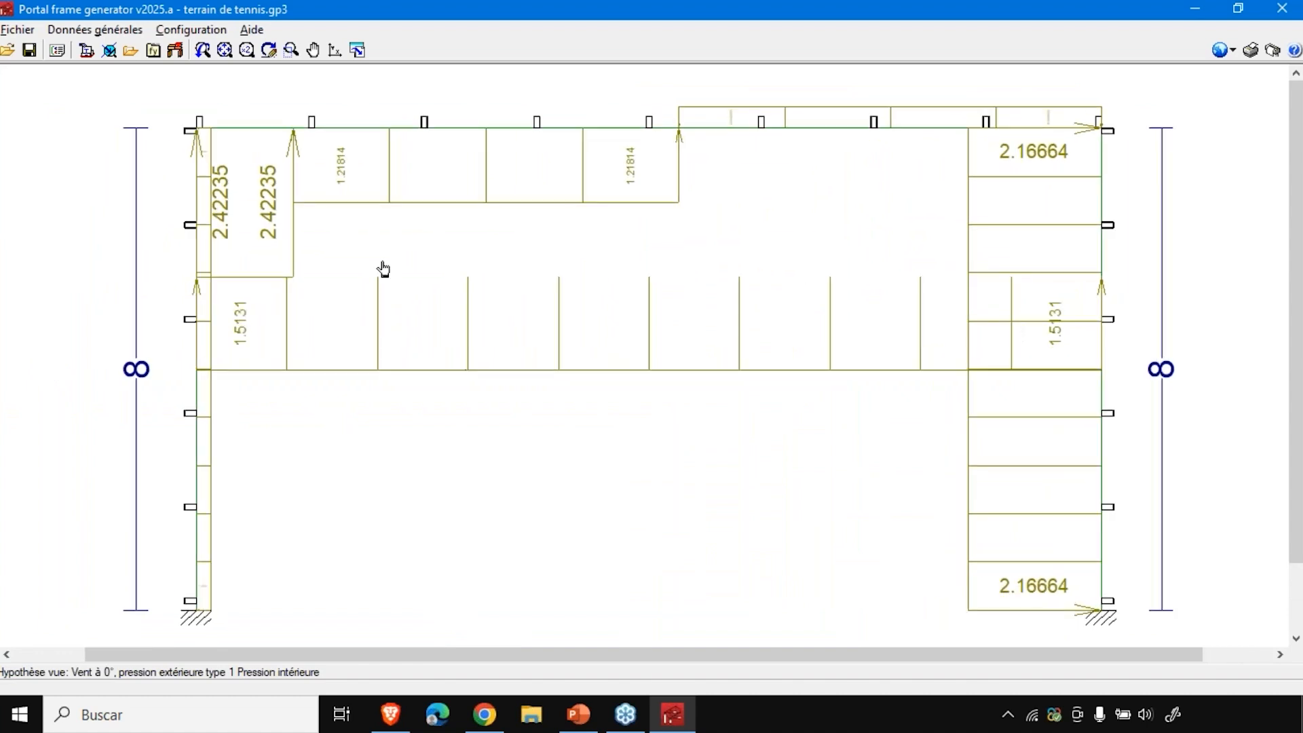
- Change the load case drawn on frame 2 to Neige (état initial)
{"action": "left_click", "coordinate": [119, 30]}
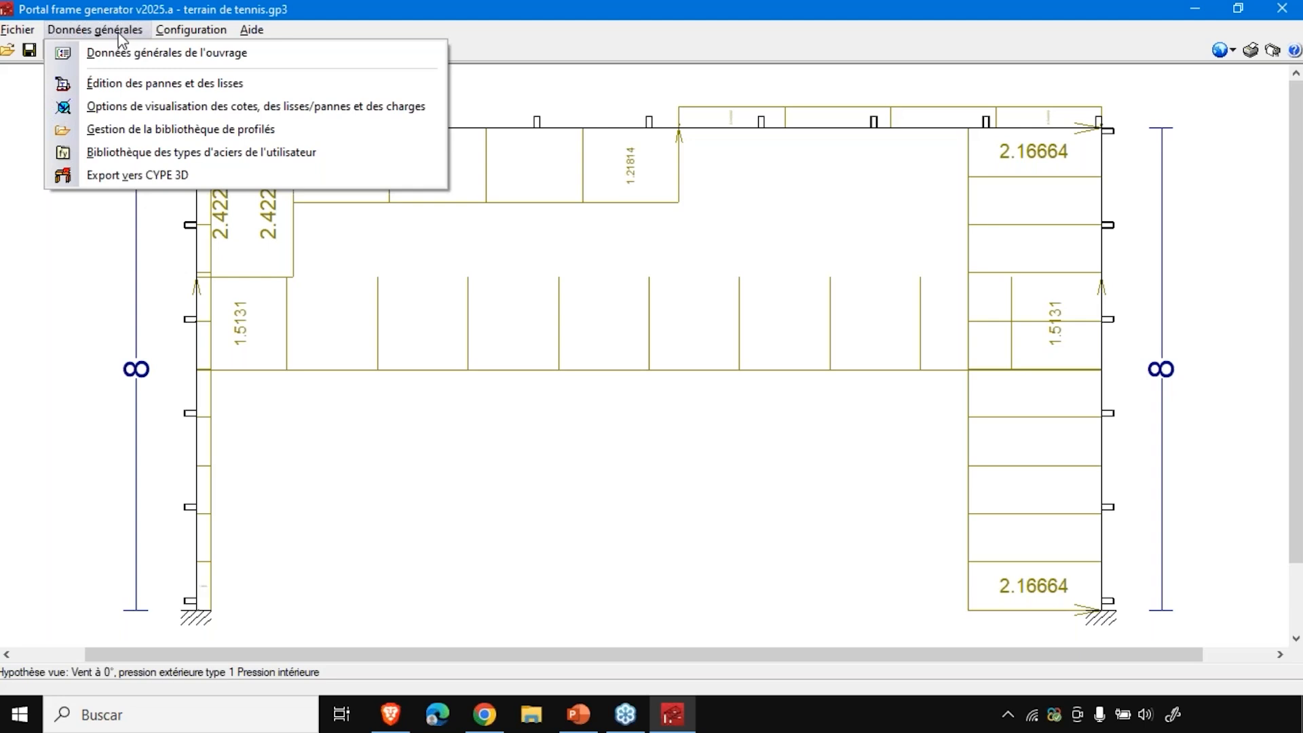
{"action": "left_click", "coordinate": [130, 84]}
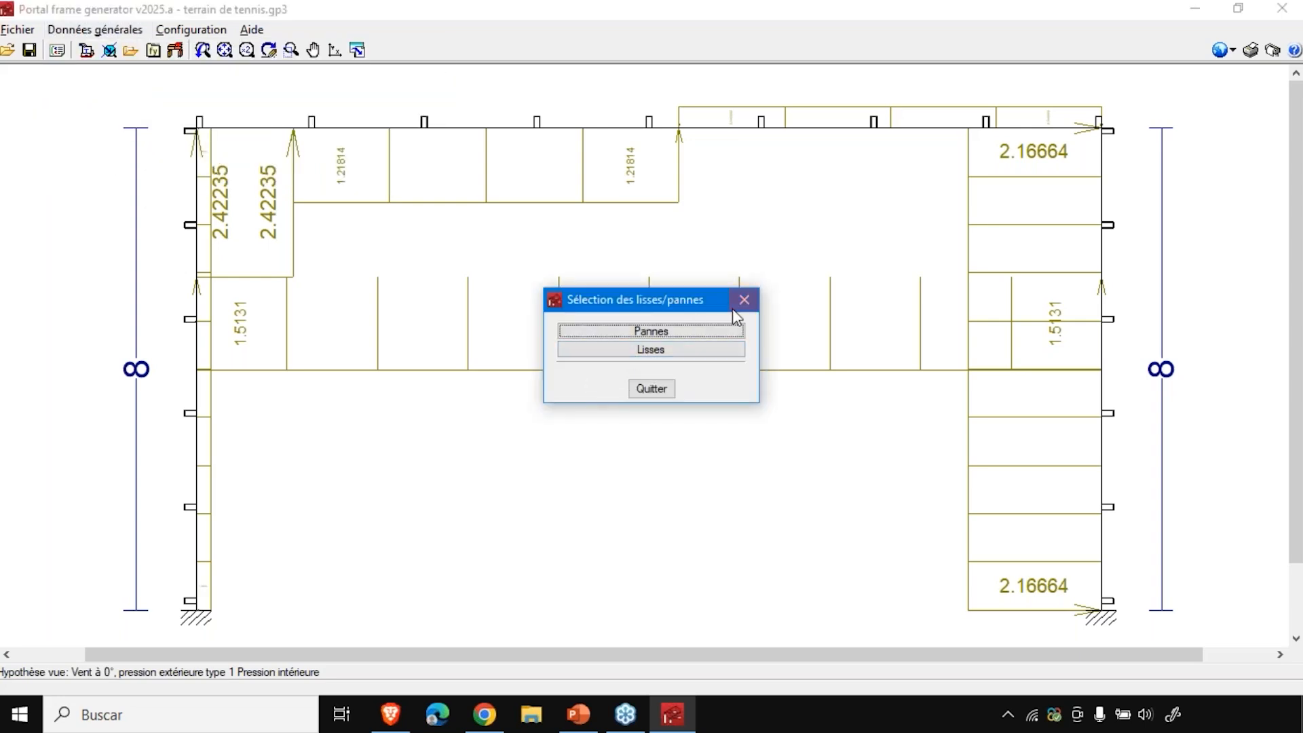
{"action": "left_click", "coordinate": [80, 32]}
{"action": "left_click", "coordinate": [102, 109]}
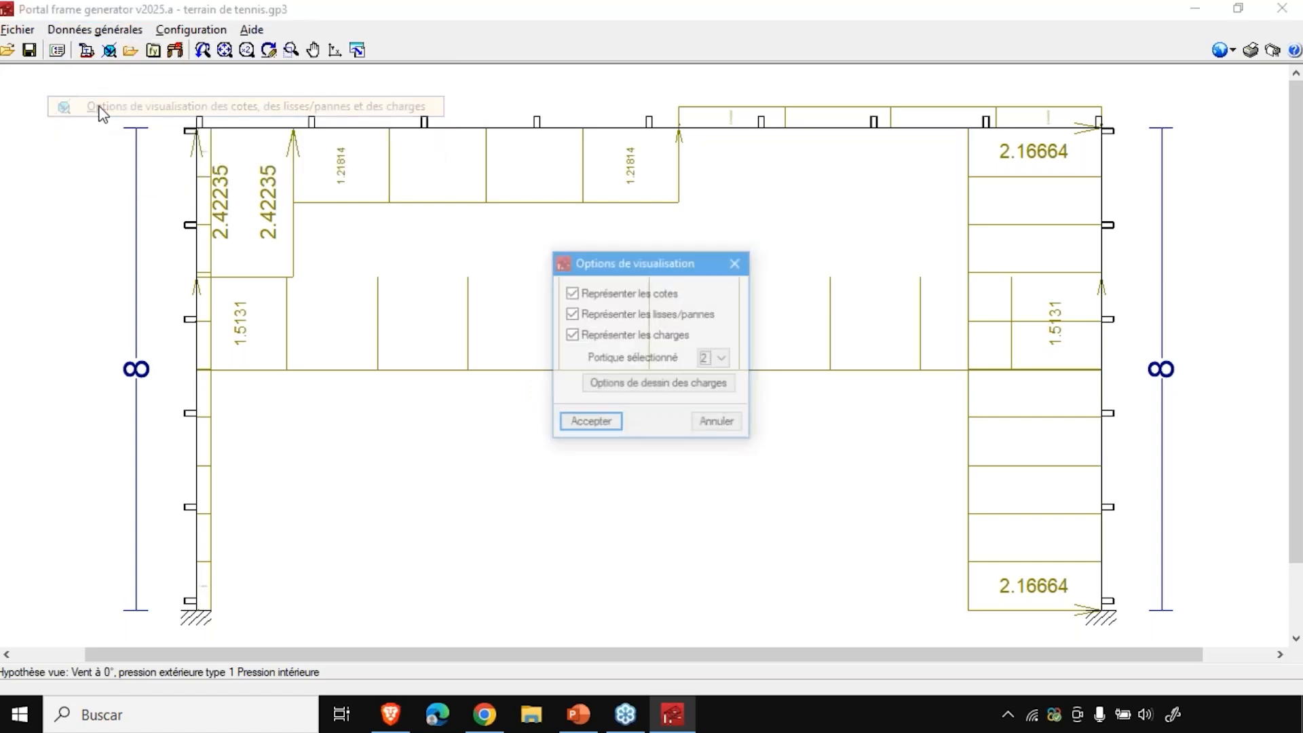
{"action": "left_click", "coordinate": [688, 384]}
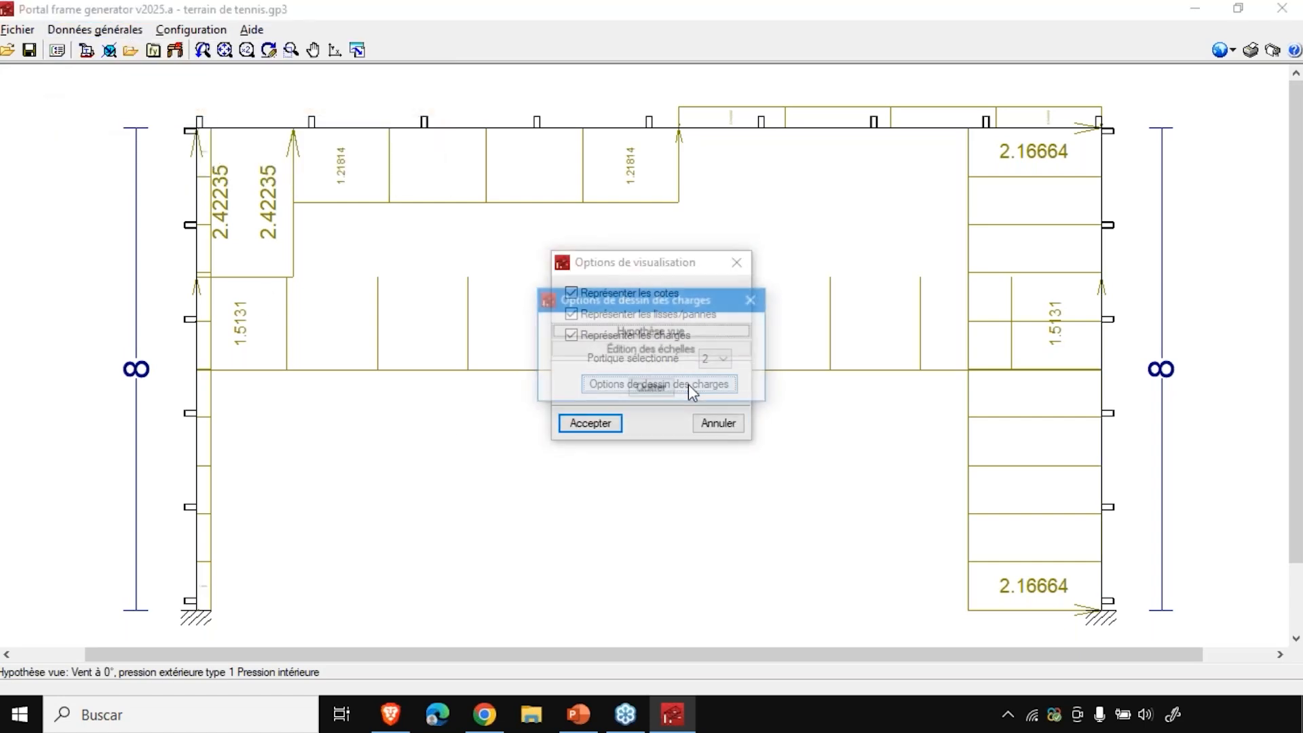
{"action": "left_click", "coordinate": [672, 338]}
{"action": "left_click", "coordinate": [672, 338]}
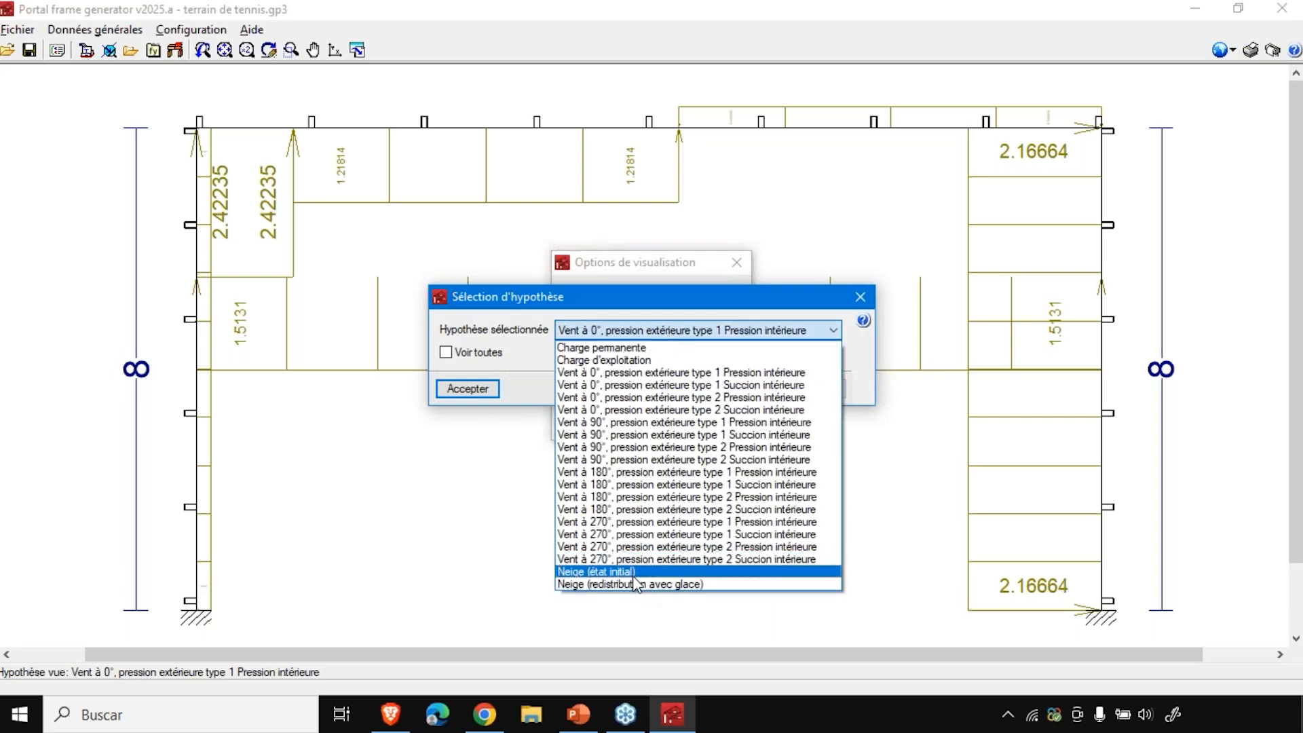
{"action": "left_click", "coordinate": [632, 574]}
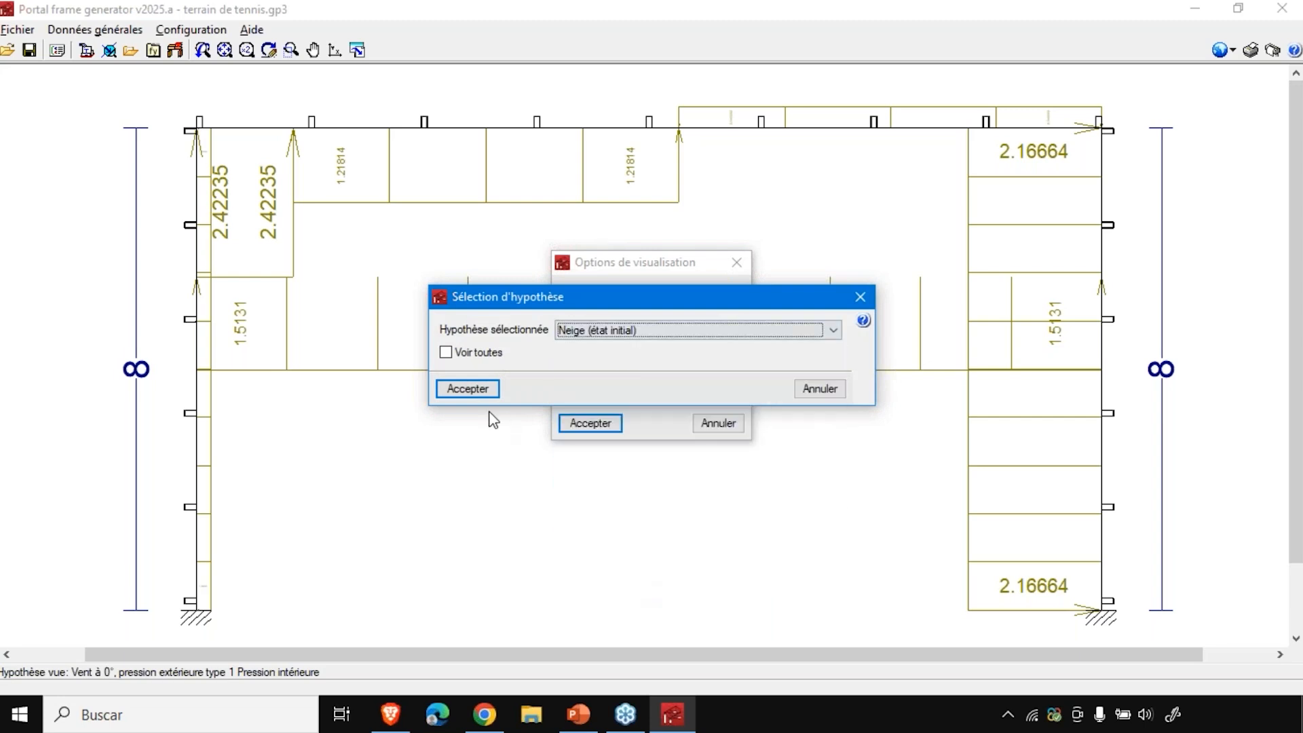
{"action": "left_click", "coordinate": [478, 391]}
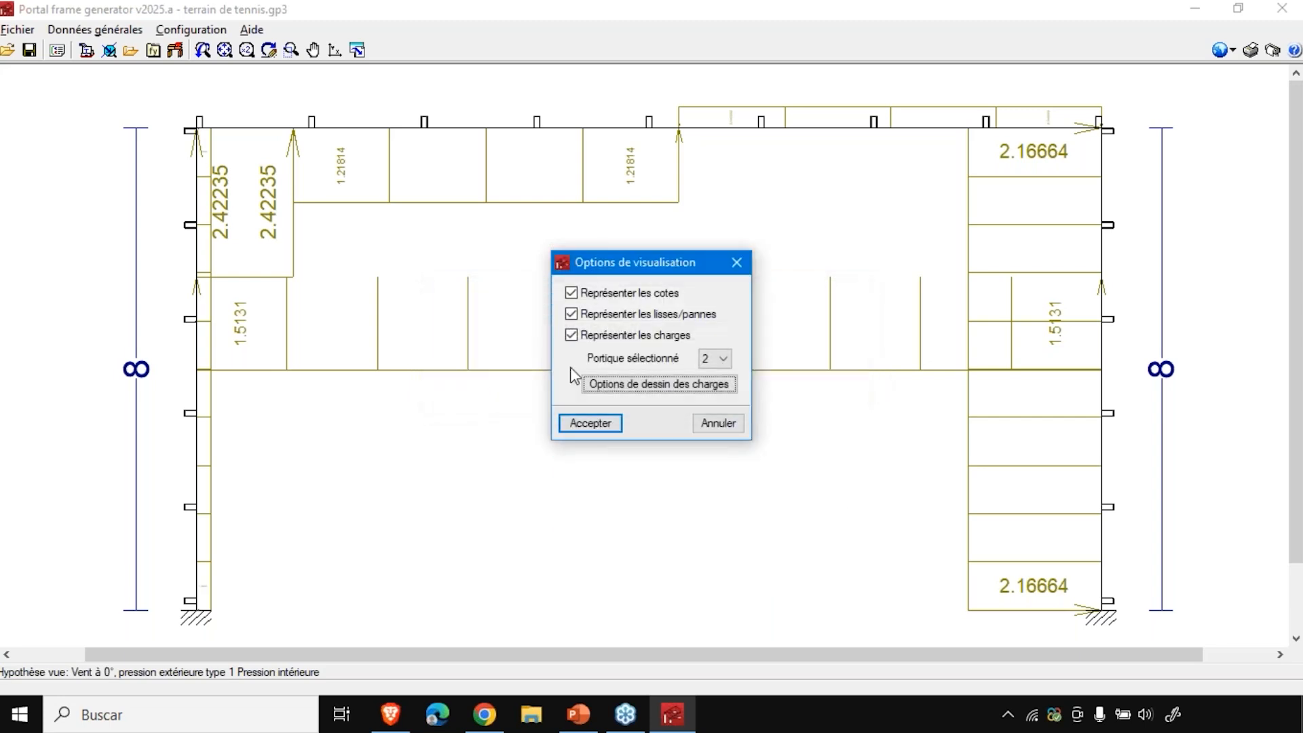
- Set the Neige (état initial) drawing scale to 10, edit the Neige (redistribution avec glace) scale, and display the snow load on the frame
{"action": "left_click", "coordinate": [667, 382]}
{"action": "left_click", "coordinate": [669, 350]}
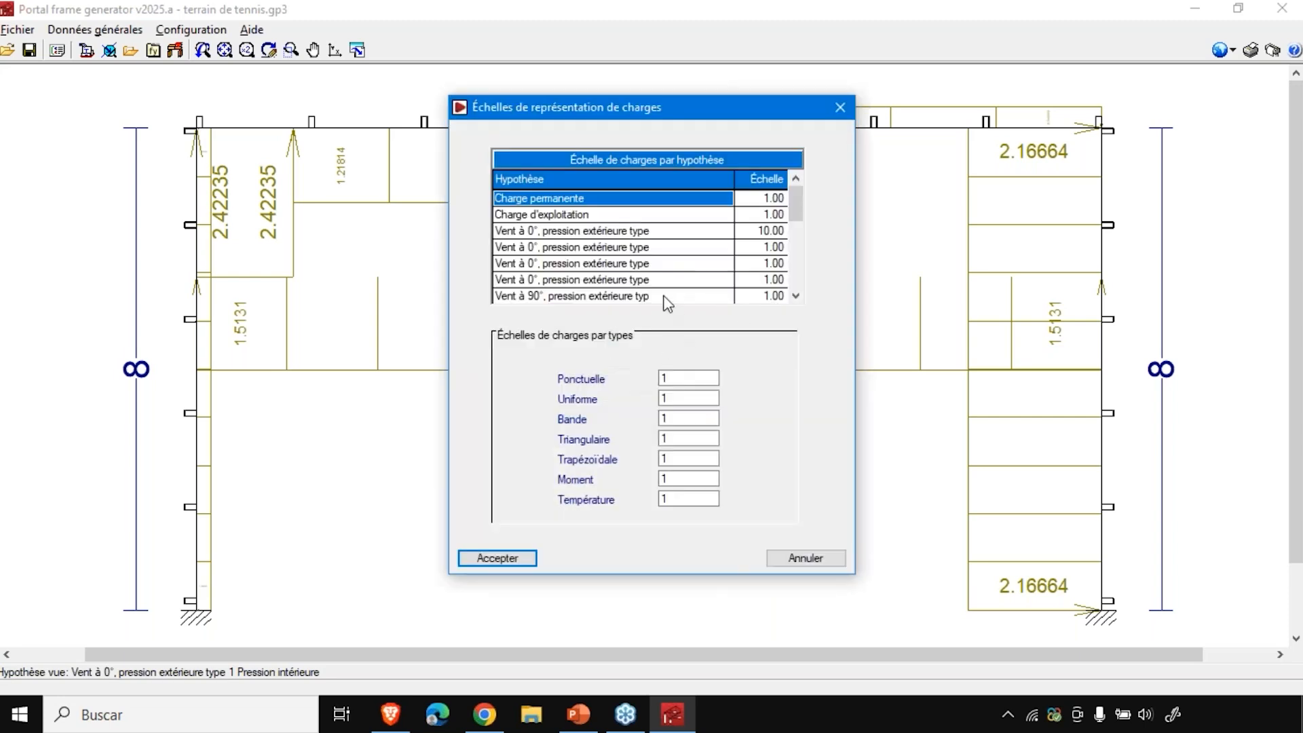
{"action": "left_click_drag", "start_coordinate": [798, 203], "coordinate": [804, 287]}
{"action": "left_click", "coordinate": [774, 280]}
{"action": "type", "text": "10"}
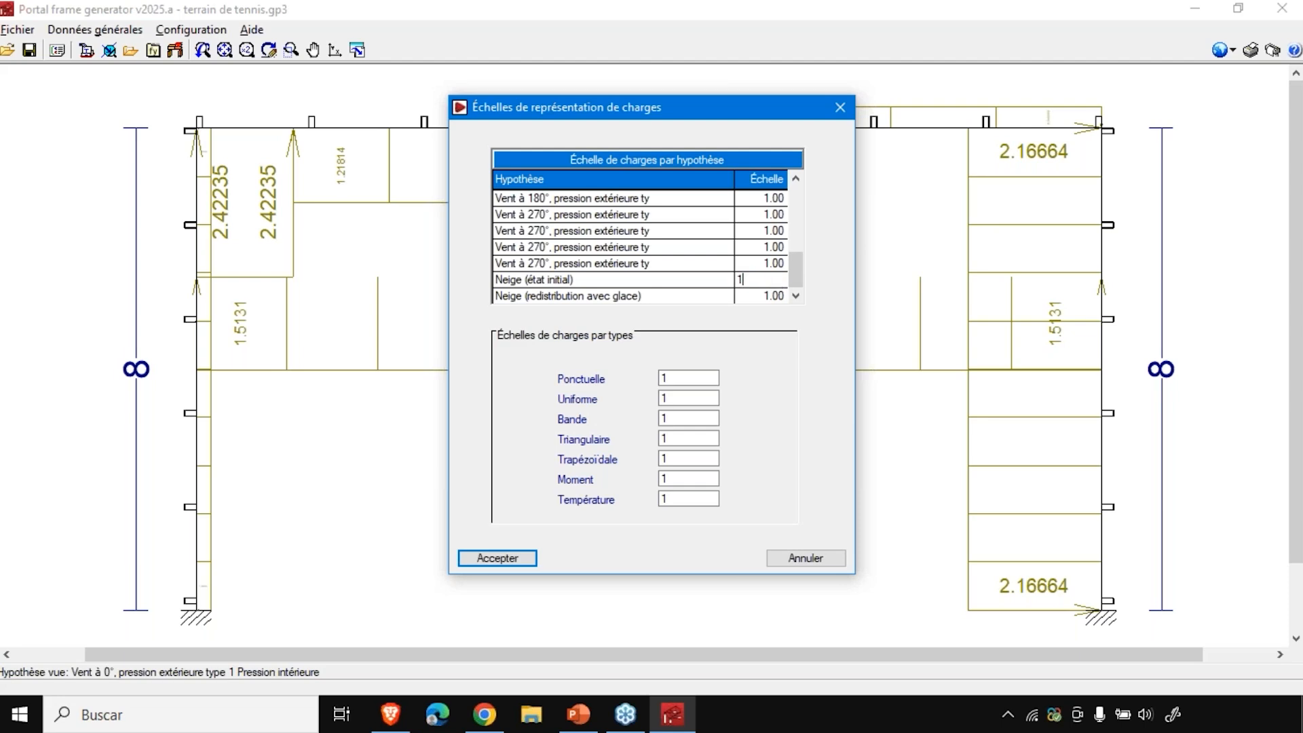
{"action": "left_click", "coordinate": [764, 296]}
{"action": "type", "text": "1"}
{"action": "left_click", "coordinate": [510, 559]}
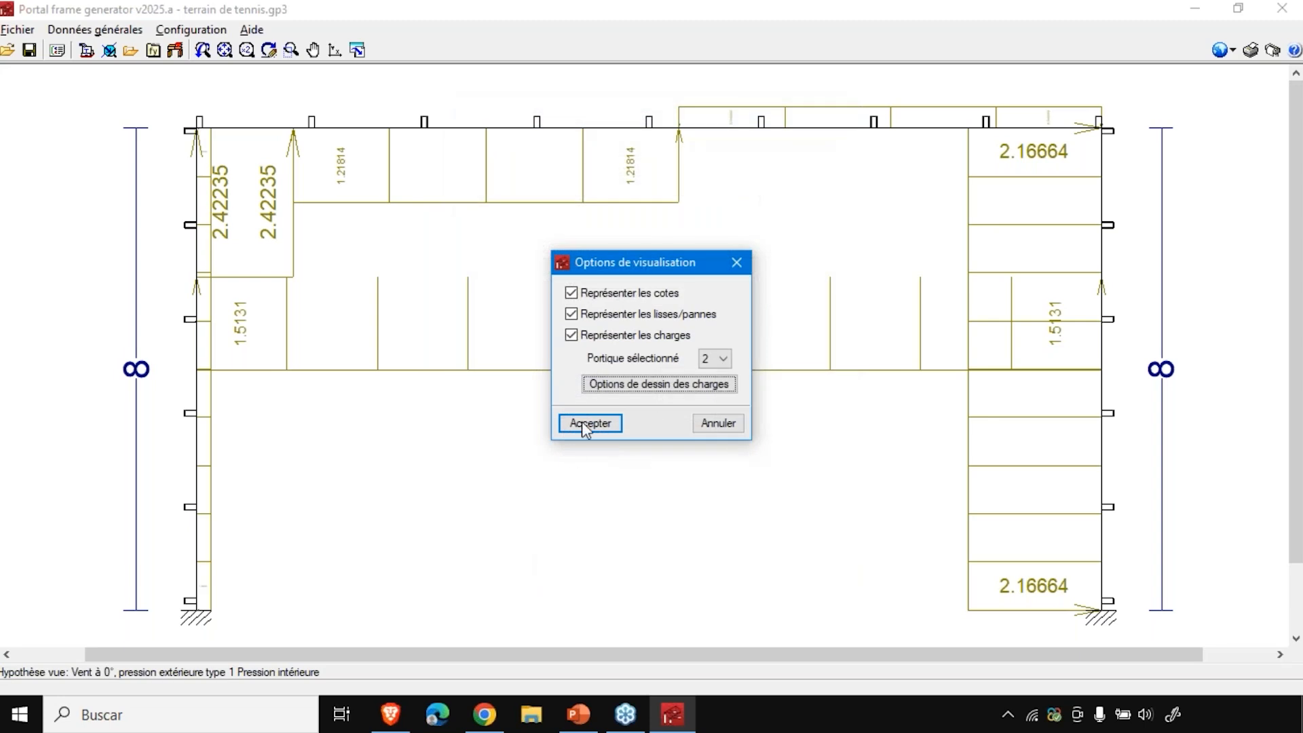
{"action": "left_click", "coordinate": [588, 424]}
{"action": "scroll", "coordinate": [457, 190], "scroll_direction": "up", "scroll_amount": 2}
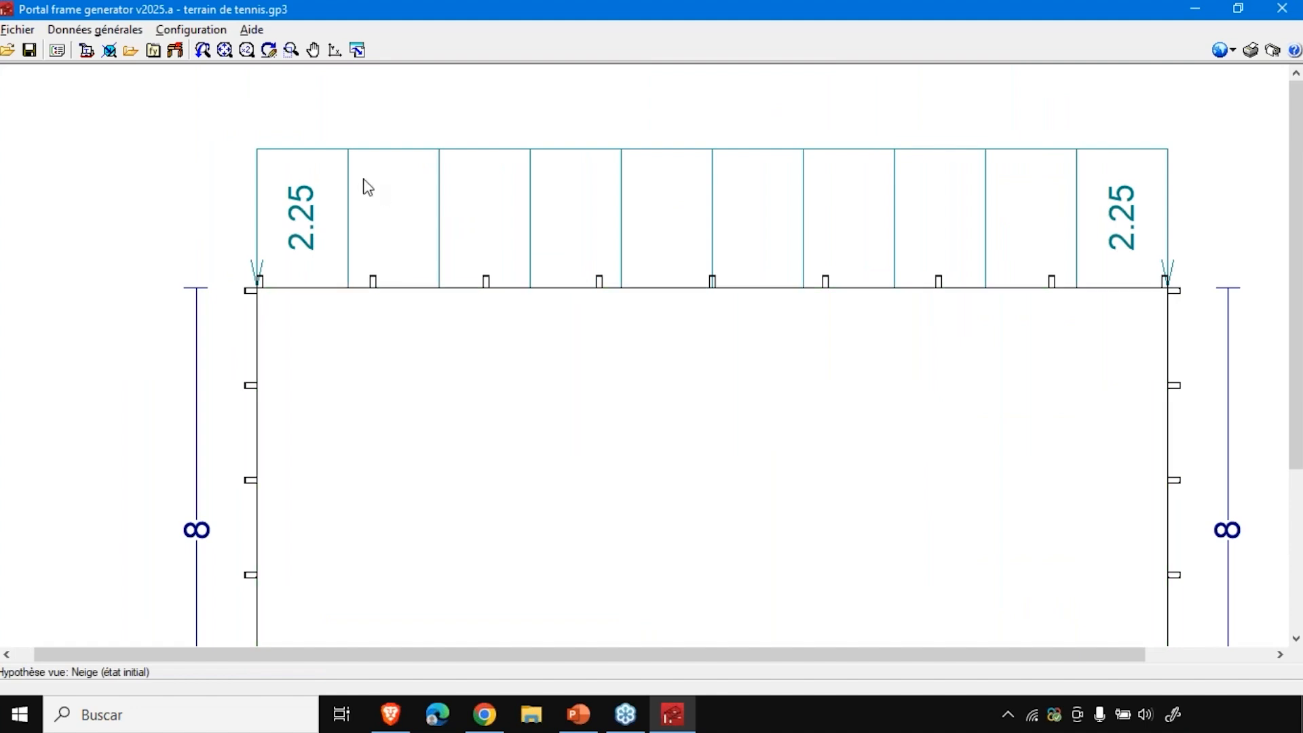
- Display the Neige (redistribution avec glace) load case on frame 2 and view it over the whole frame
{"action": "left_click", "coordinate": [95, 30]}
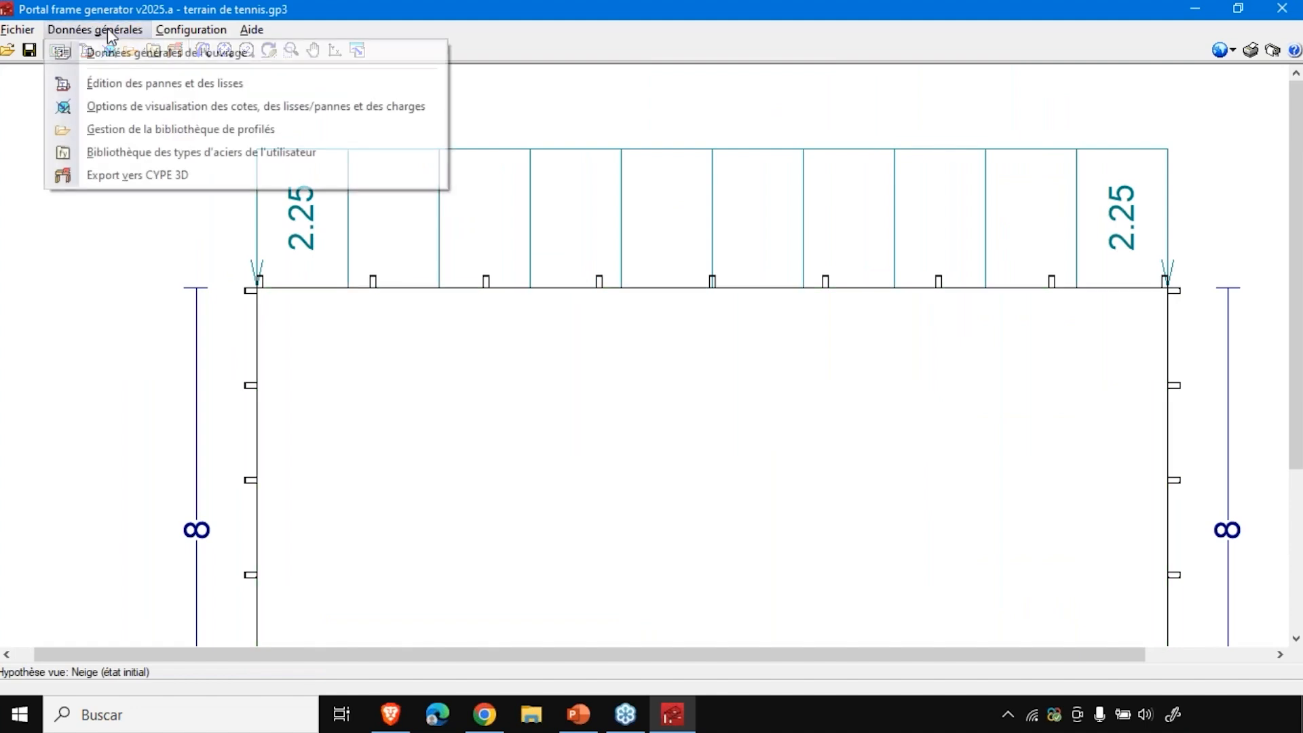
{"action": "left_click", "coordinate": [136, 106]}
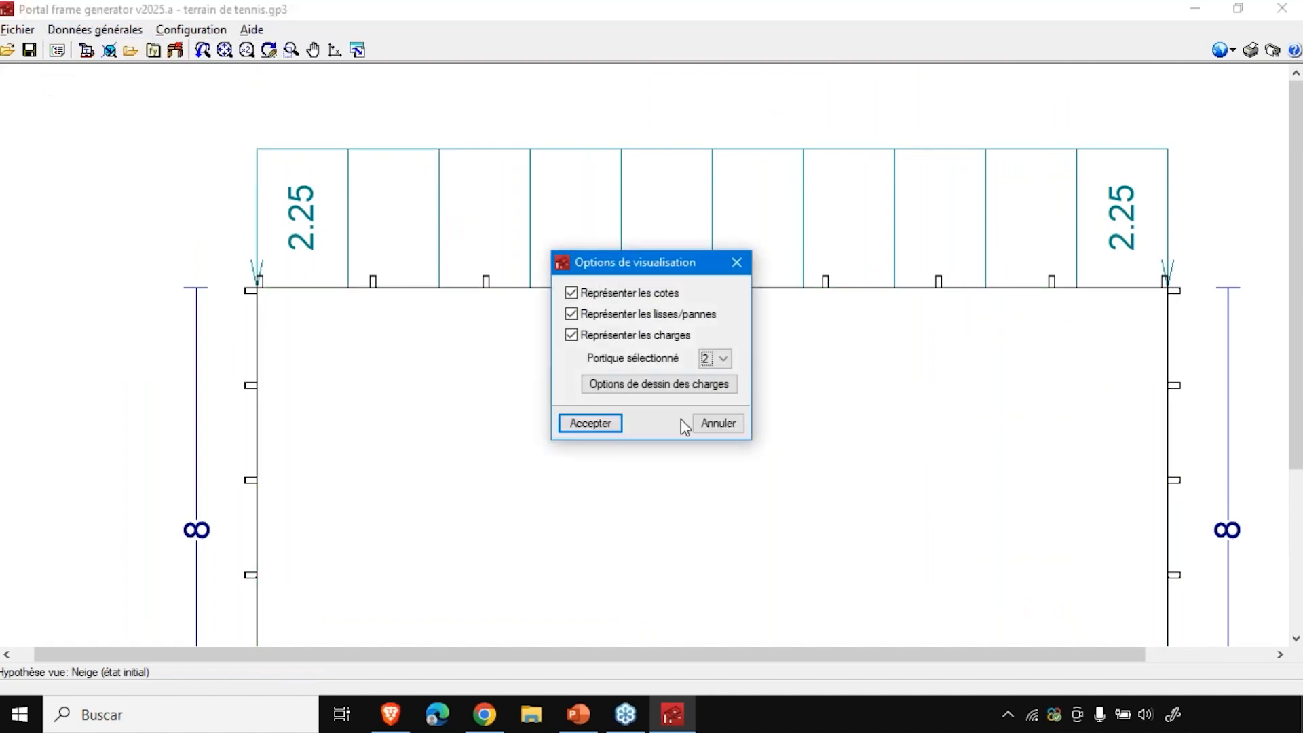
{"action": "left_click", "coordinate": [665, 382]}
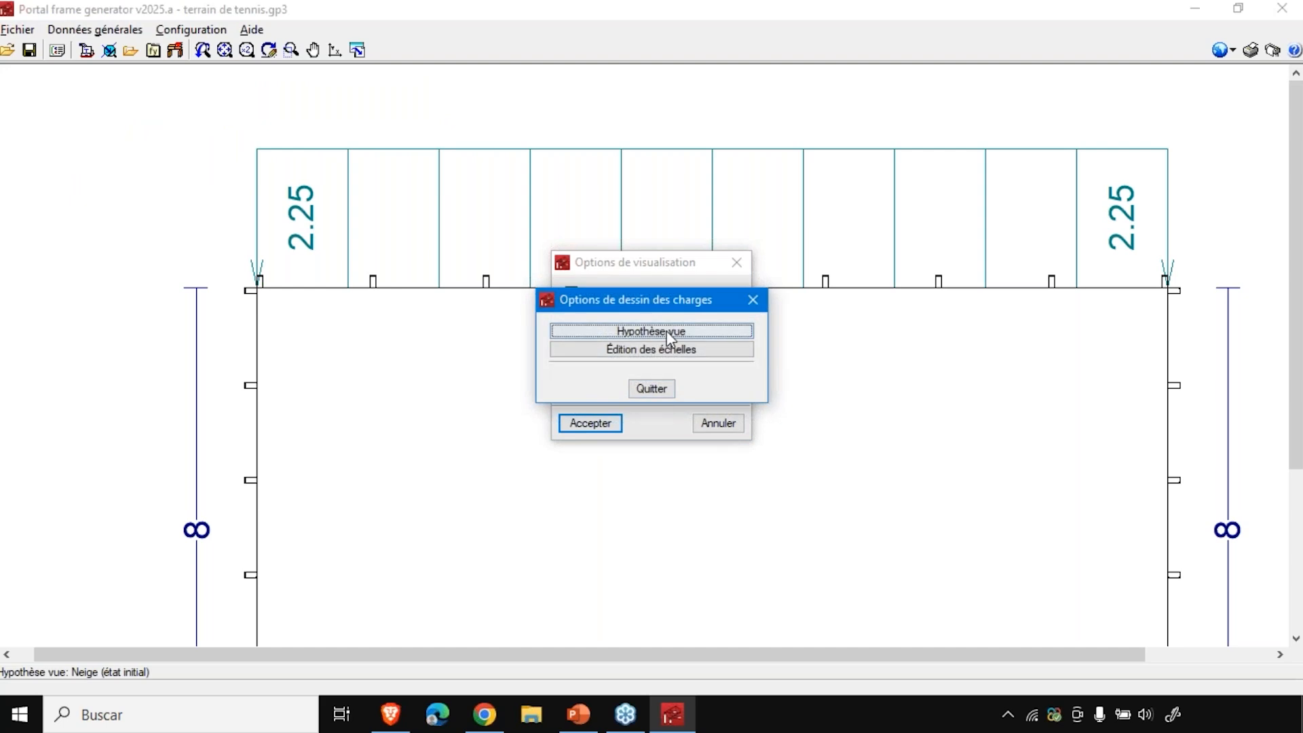
{"action": "left_click", "coordinate": [670, 332]}
{"action": "left_click", "coordinate": [665, 332]}
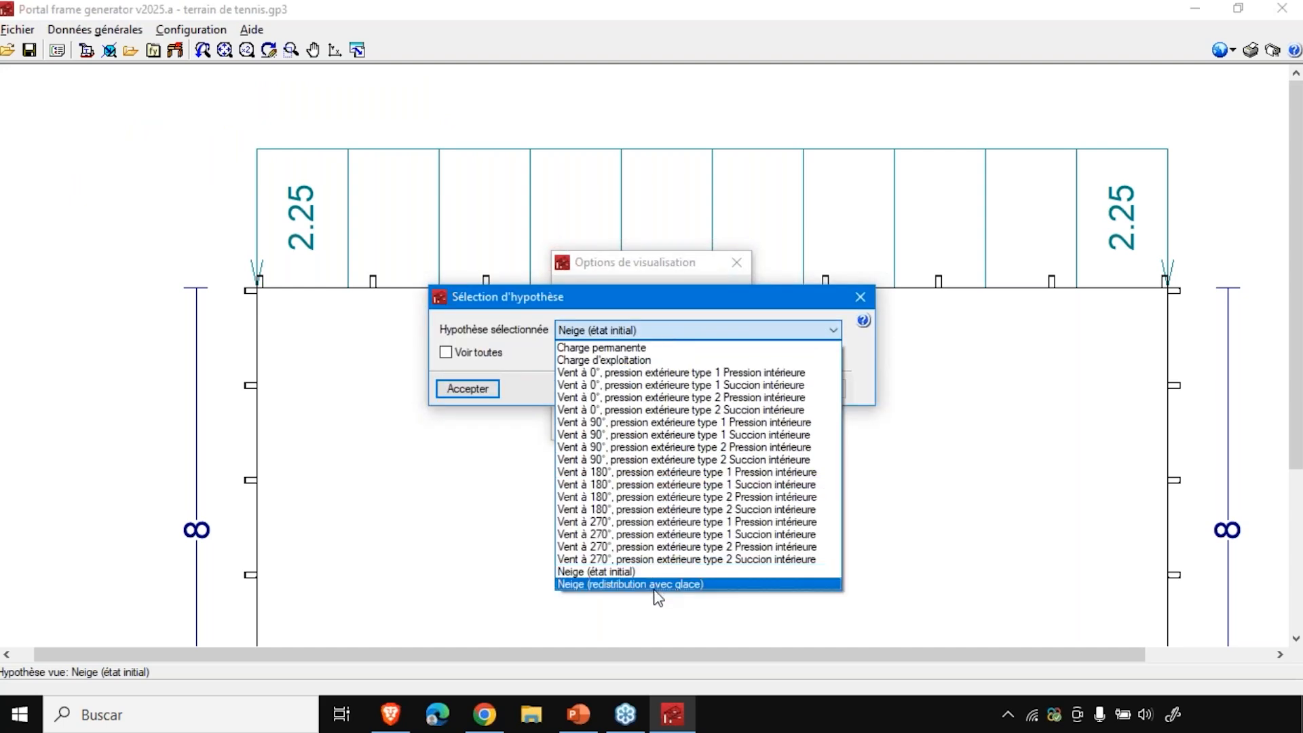
{"action": "left_click", "coordinate": [652, 585]}
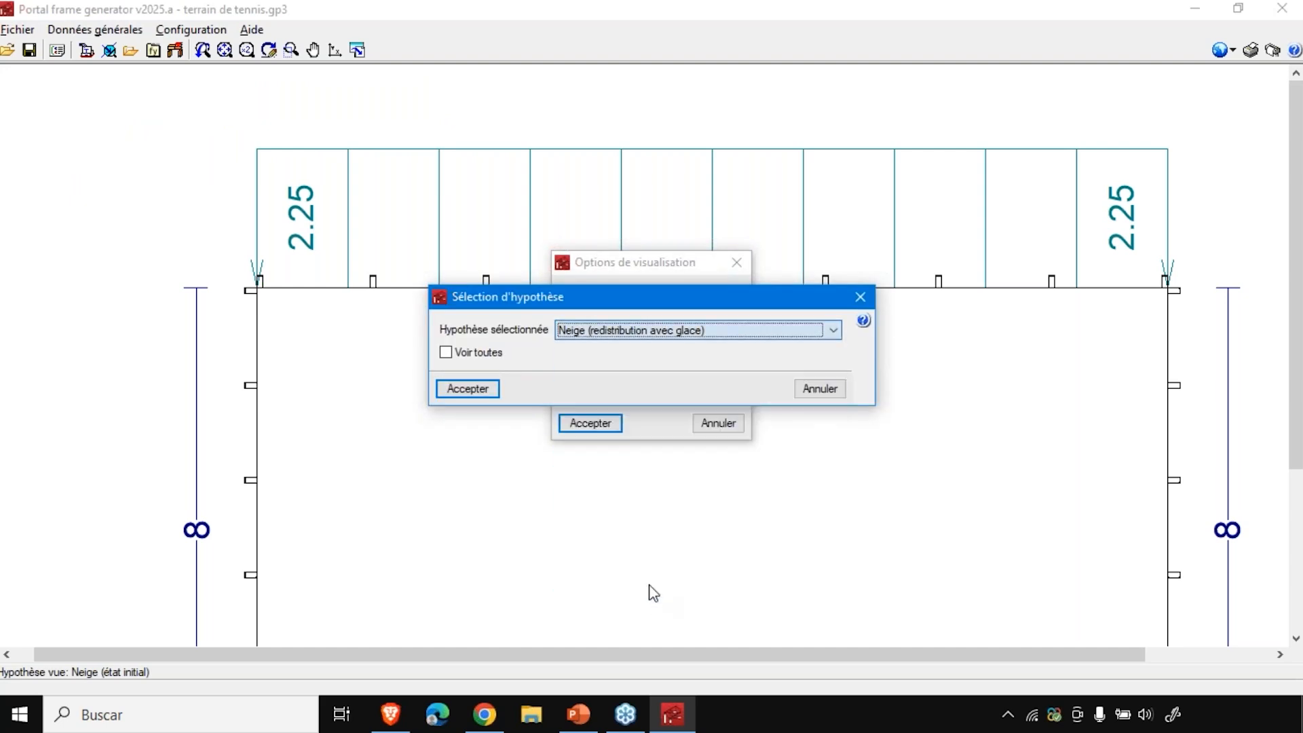
{"action": "left_click", "coordinate": [468, 389]}
{"action": "left_click", "coordinate": [584, 424]}
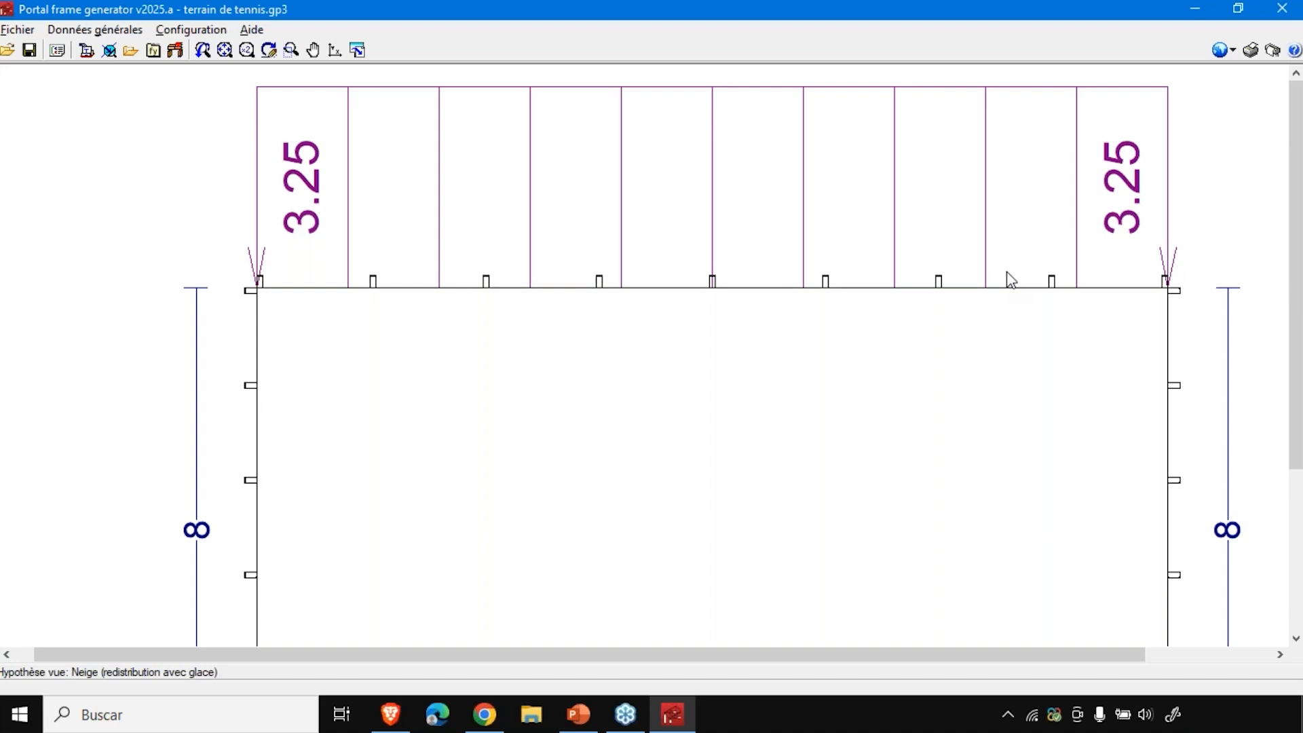
{"action": "scroll", "coordinate": [465, 456], "scroll_direction": "down", "scroll_amount": 1}
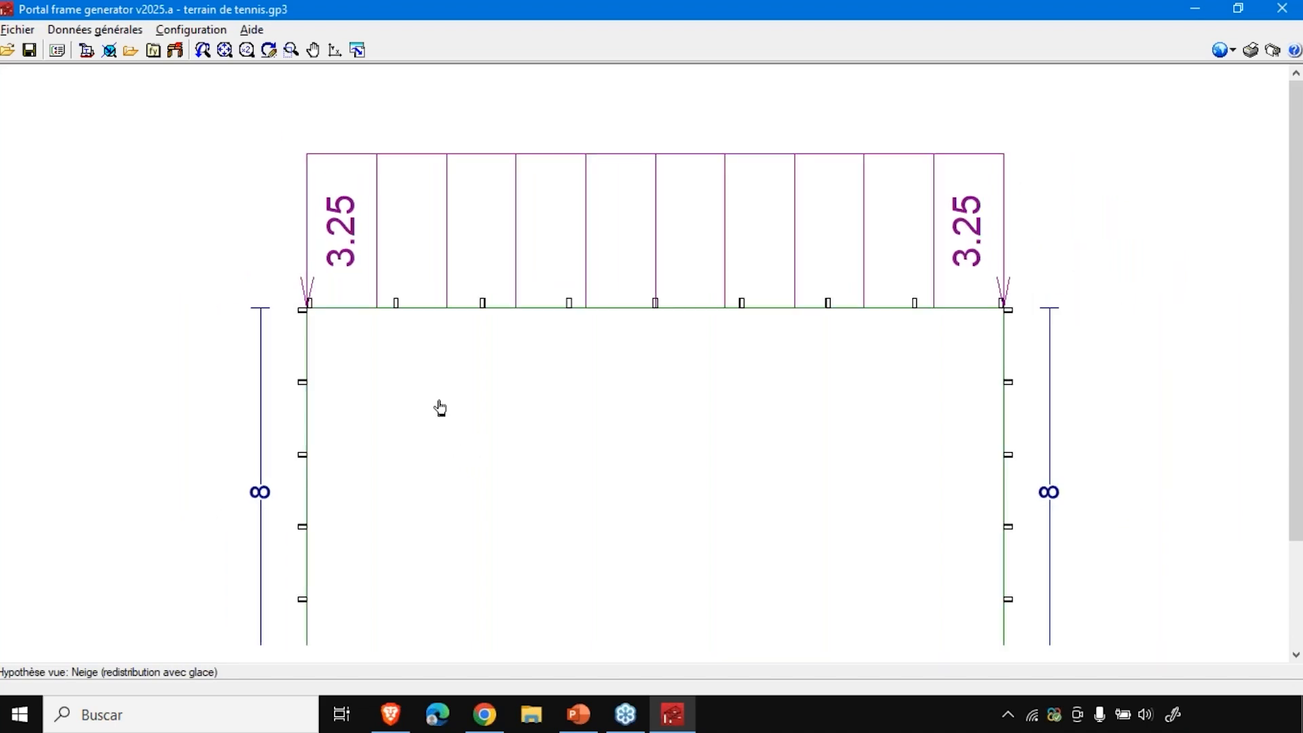
{"action": "scroll", "coordinate": [438, 441], "scroll_direction": "down", "scroll_amount": 1}
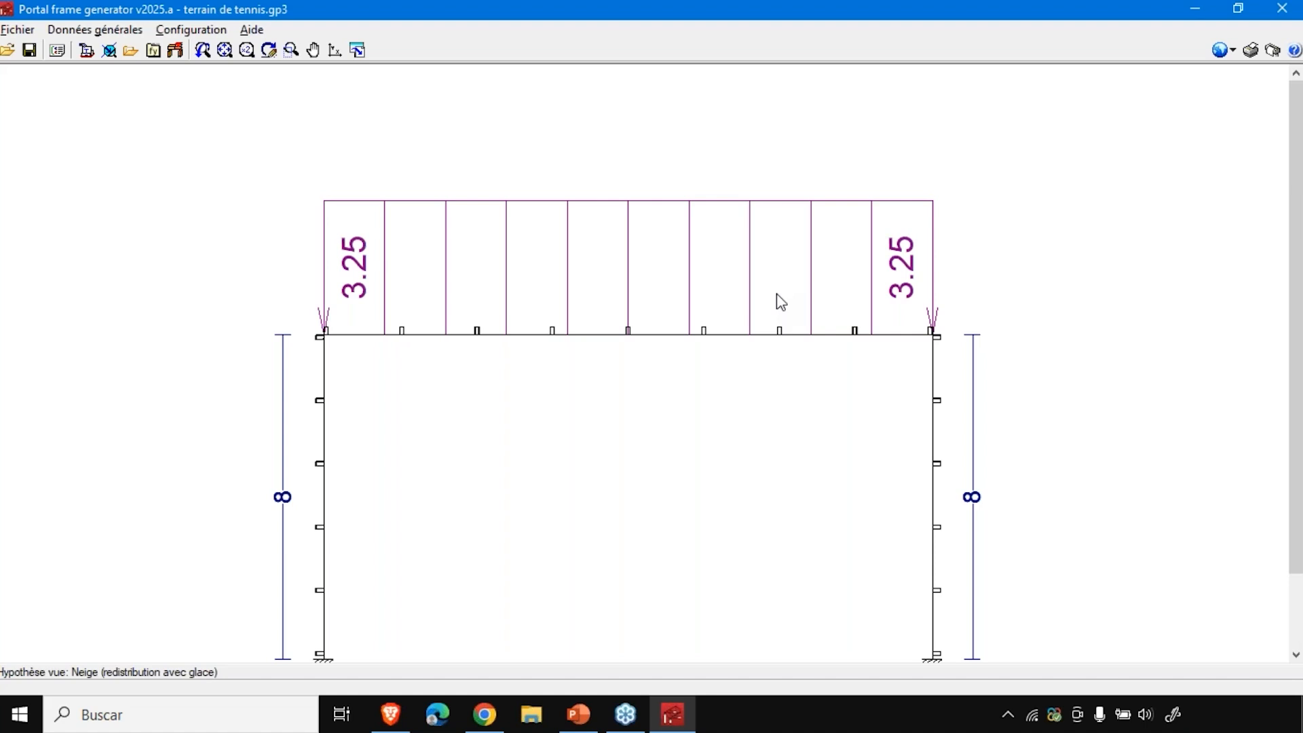
{"action": "left_click", "coordinate": [95, 29]}
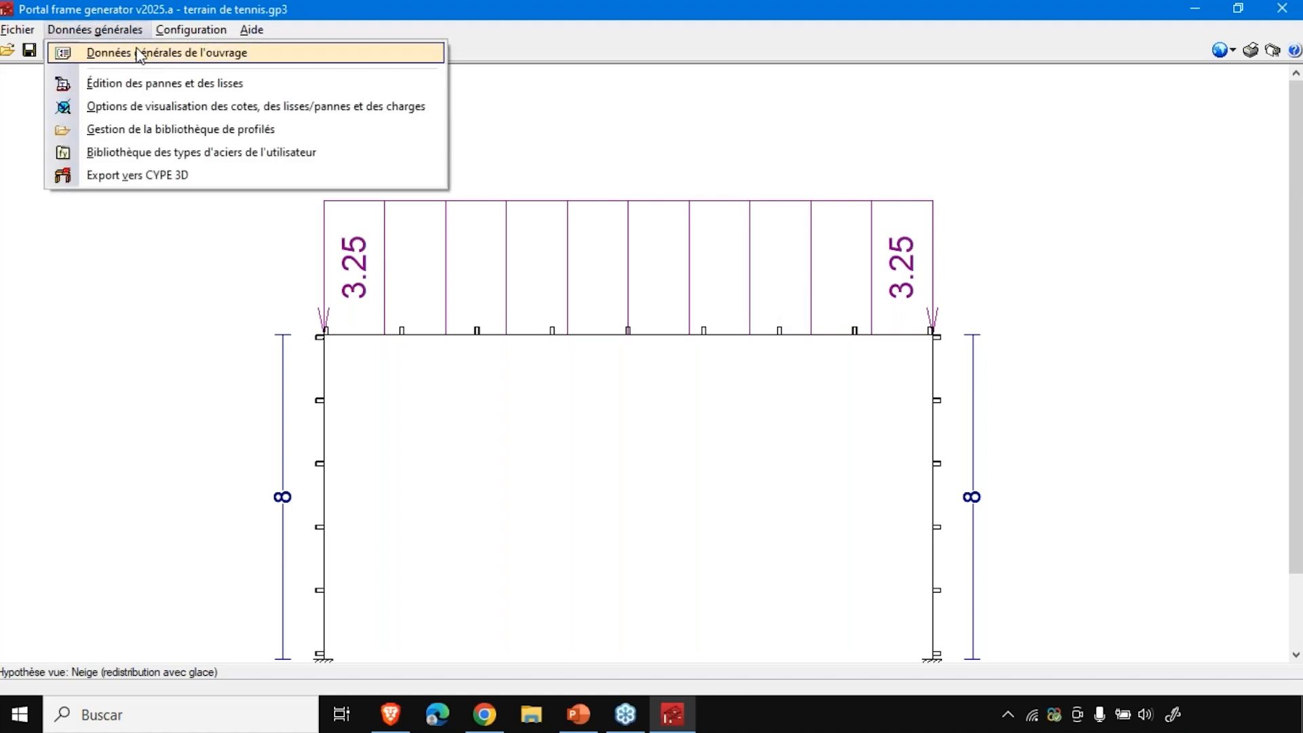
{"action": "left_click", "coordinate": [136, 51]}
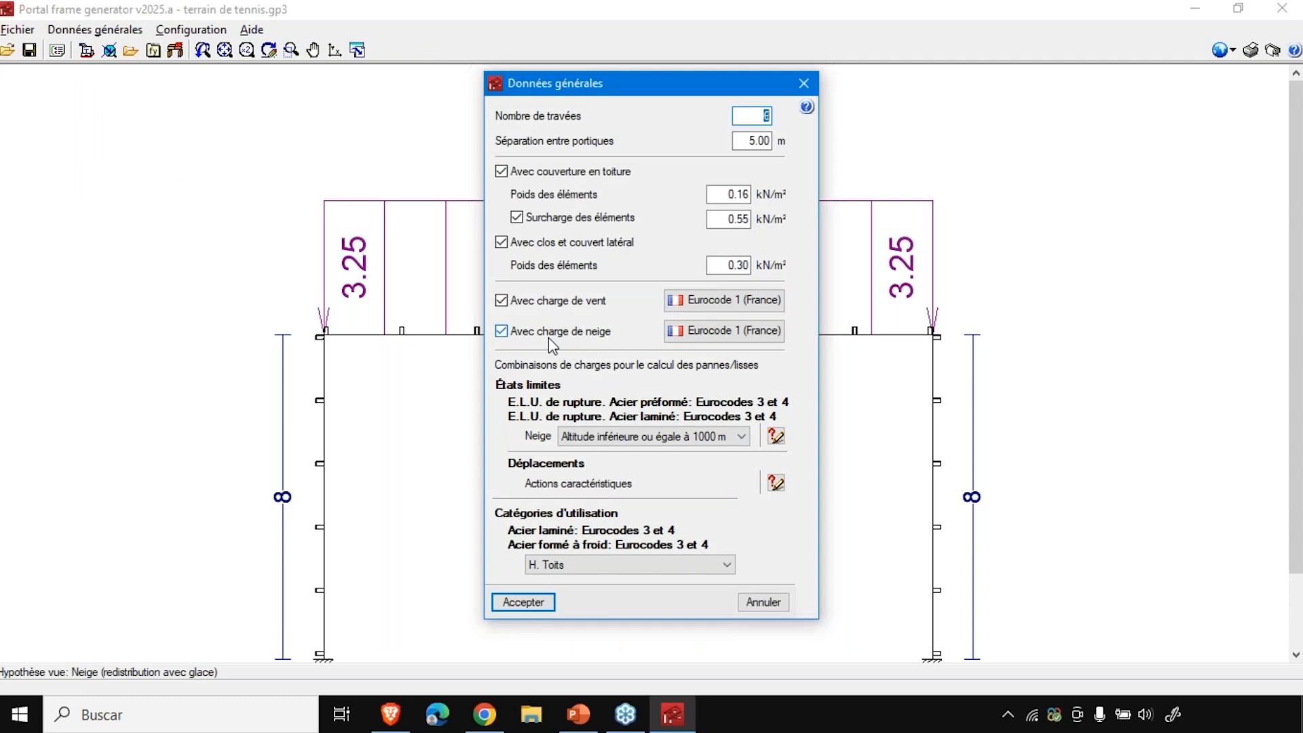
{"action": "key", "text": "Escape"}
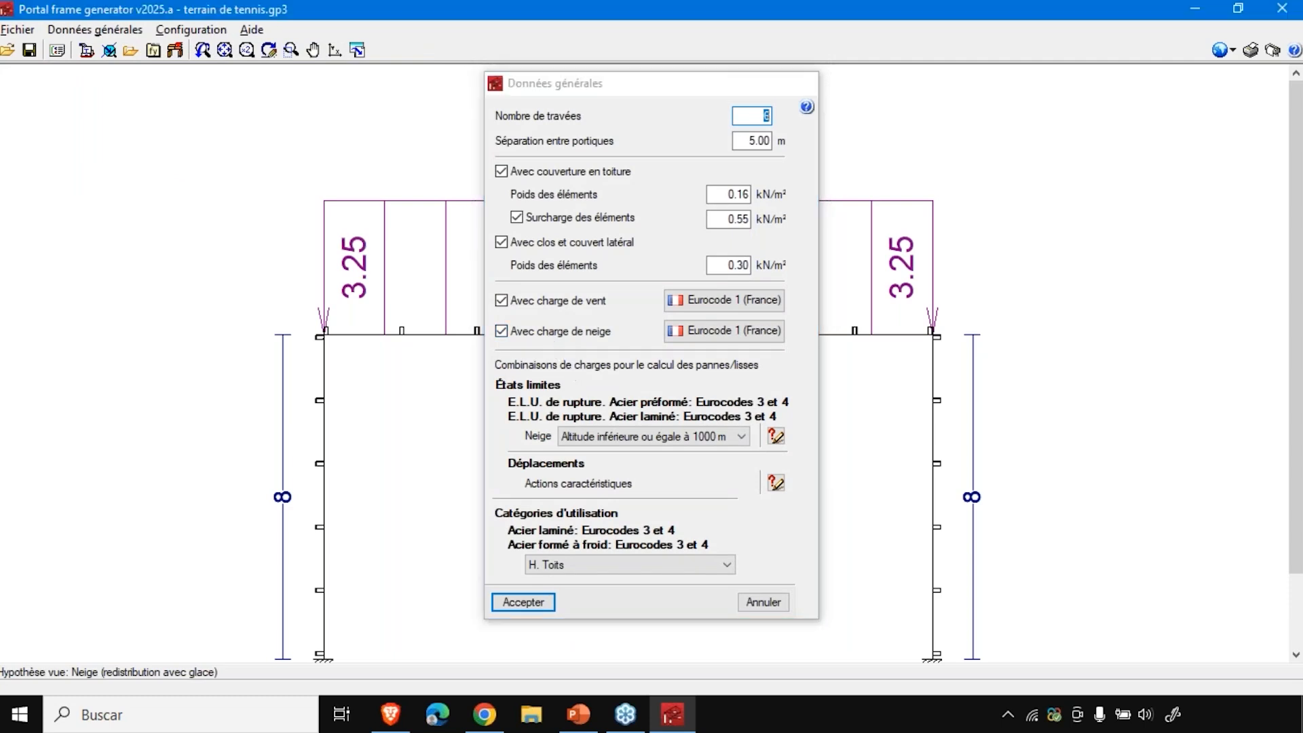
- Start the export to CYPE 3D and accept the purlin and side rail verifications
{"action": "left_click", "coordinate": [98, 32]}
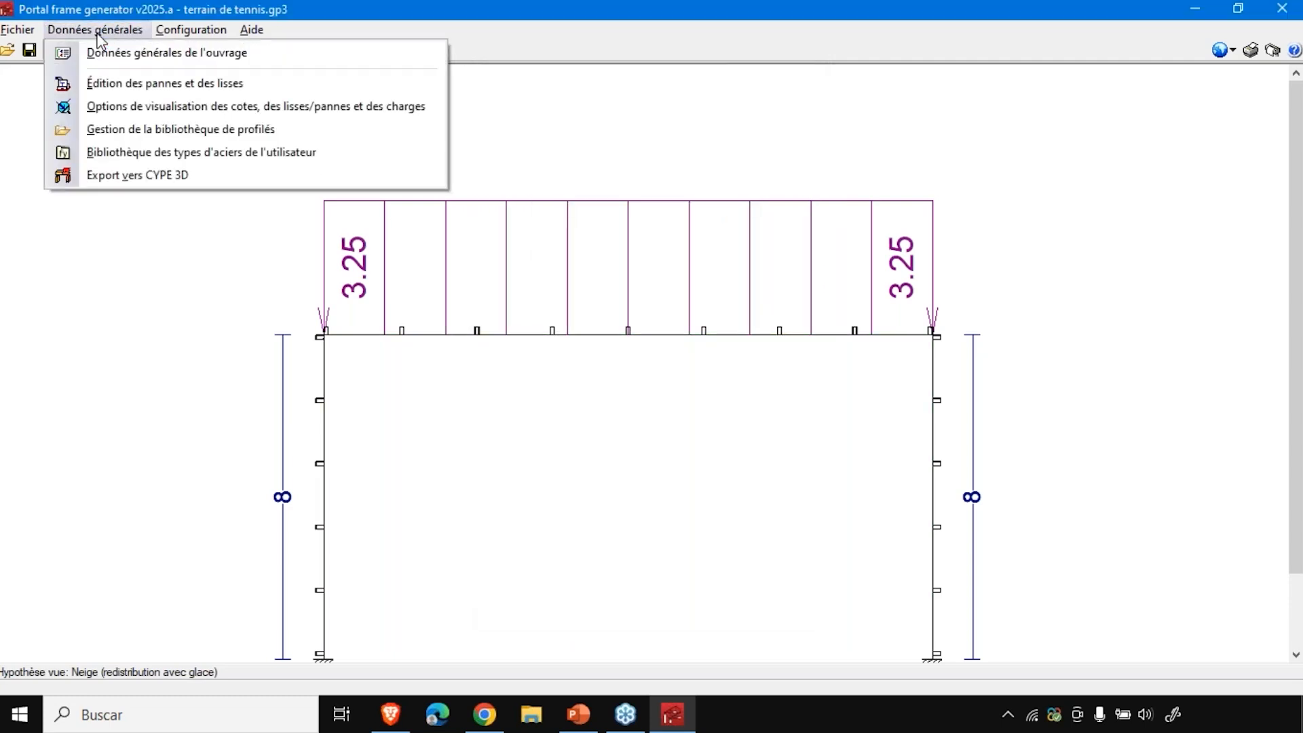
{"action": "left_click", "coordinate": [123, 180]}
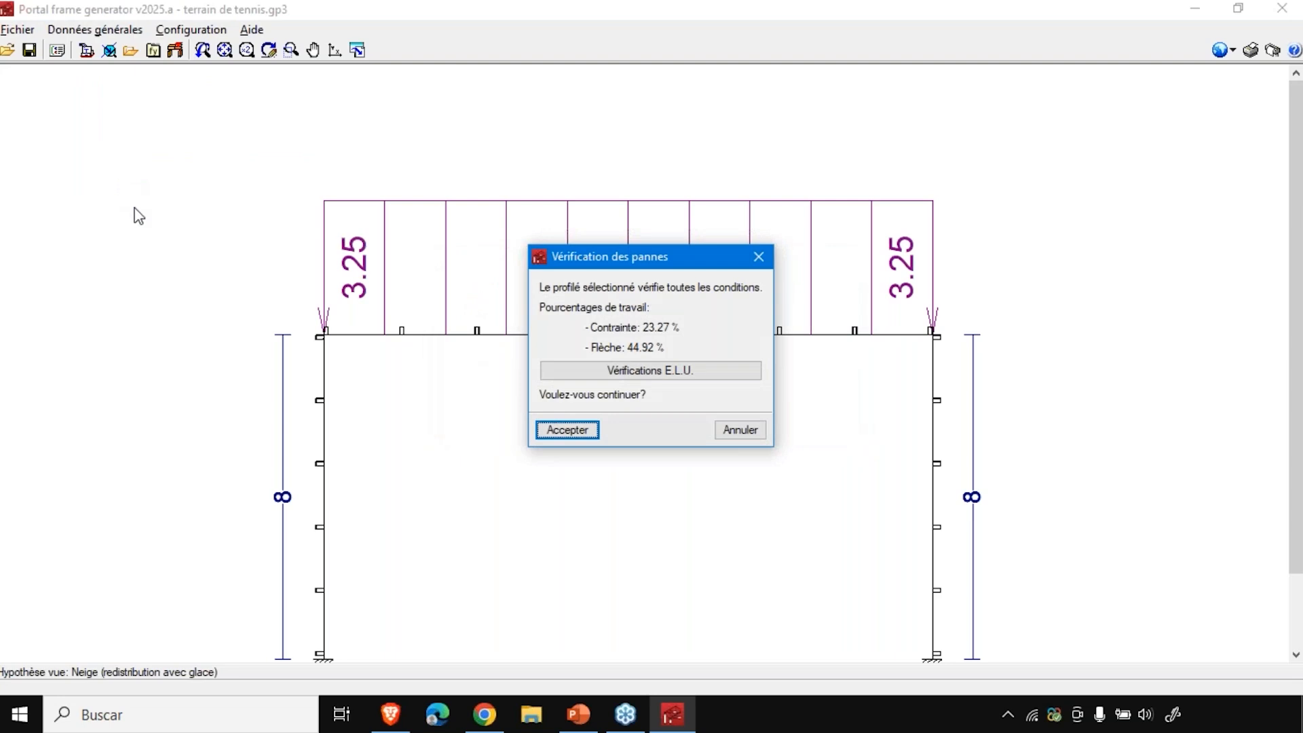
{"action": "left_click", "coordinate": [563, 428]}
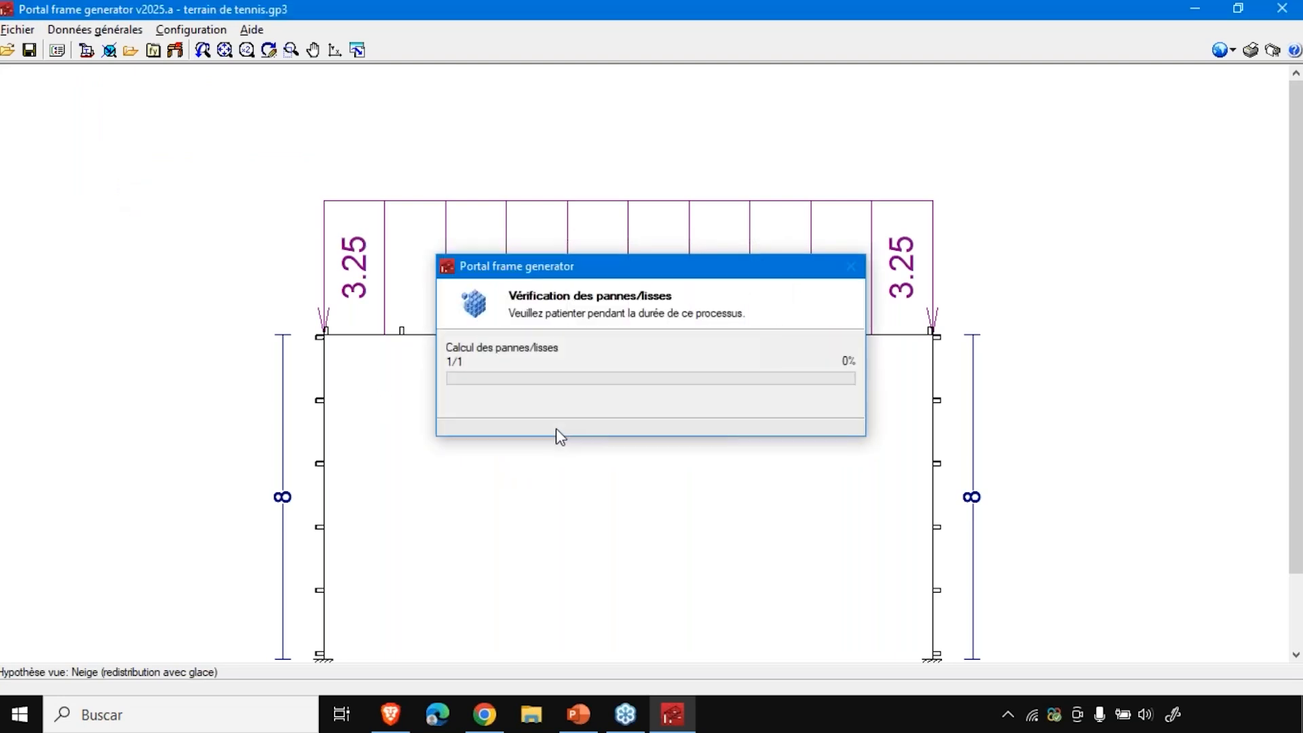
{"action": "left_click", "coordinate": [561, 431]}
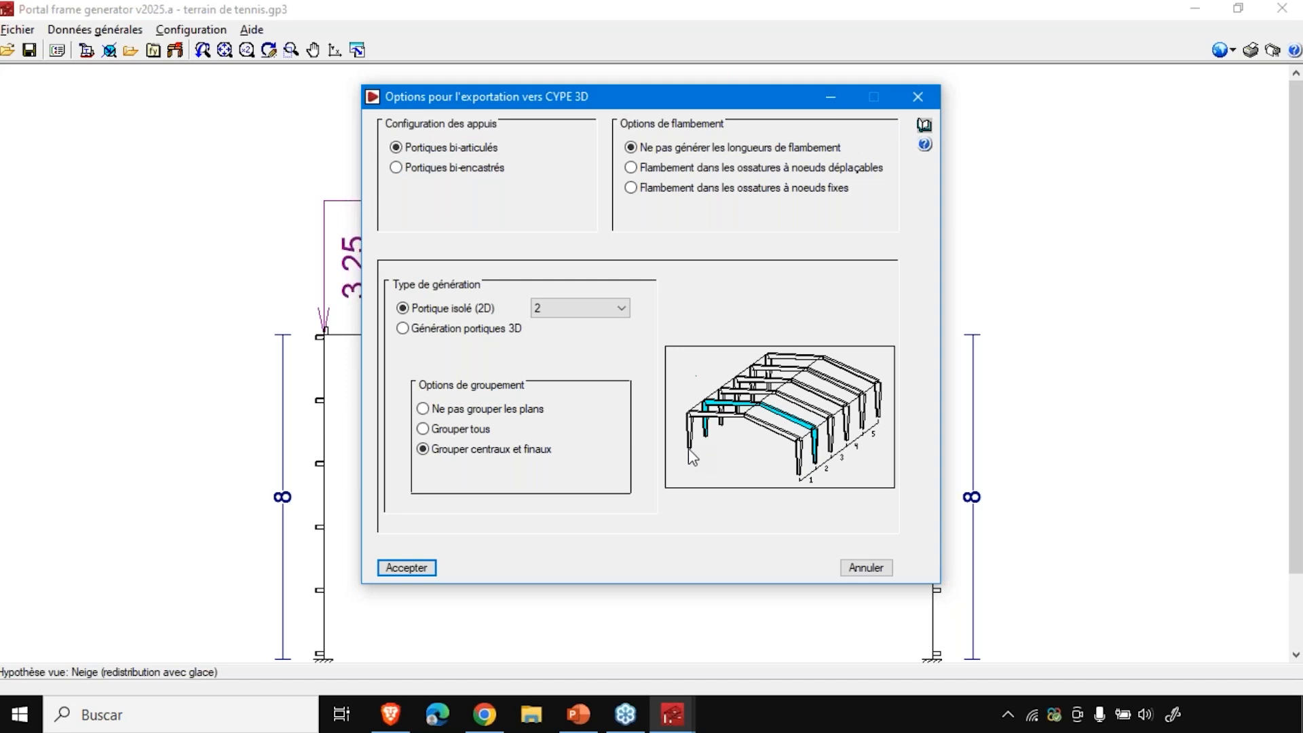
- Set the support configuration for the CYPE 3D export to Portiques bi-encastrés
{"action": "left_click", "coordinate": [440, 147]}
{"action": "left_click", "coordinate": [441, 170]}
{"action": "left_click", "coordinate": [449, 145]}
{"action": "left_click", "coordinate": [451, 169]}
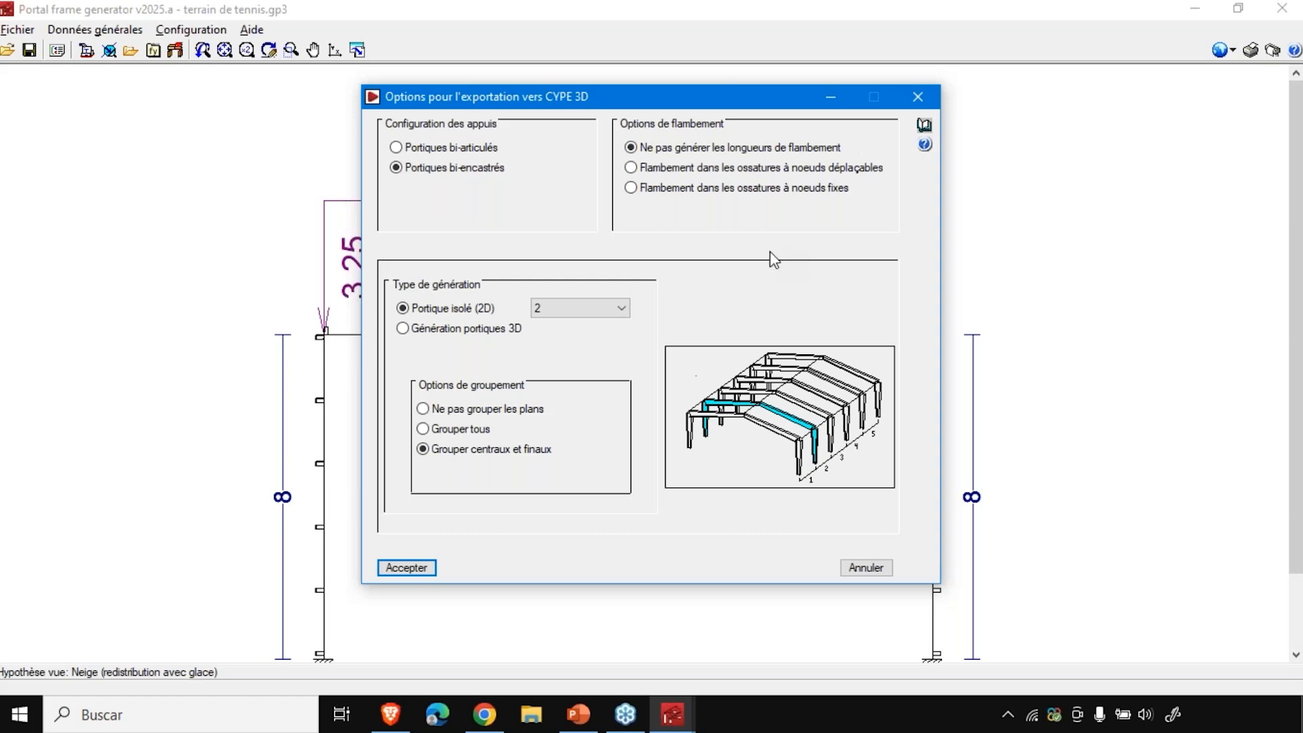
- Set the buckling option for the export to Flambement dans les ossatures à noeuds déplaçables
{"action": "left_click", "coordinate": [640, 170]}
{"action": "left_click", "coordinate": [644, 190]}
{"action": "left_click", "coordinate": [647, 171]}
{"action": "left_click", "coordinate": [654, 192]}
{"action": "left_click", "coordinate": [643, 170]}
{"action": "left_click", "coordinate": [828, 168]}
{"action": "left_click", "coordinate": [631, 189]}
{"action": "left_click", "coordinate": [641, 173]}
- Choose Génération portiques 3D as the generation type, with the grouping option Ne pas grouper les plans
{"action": "left_click", "coordinate": [473, 334]}
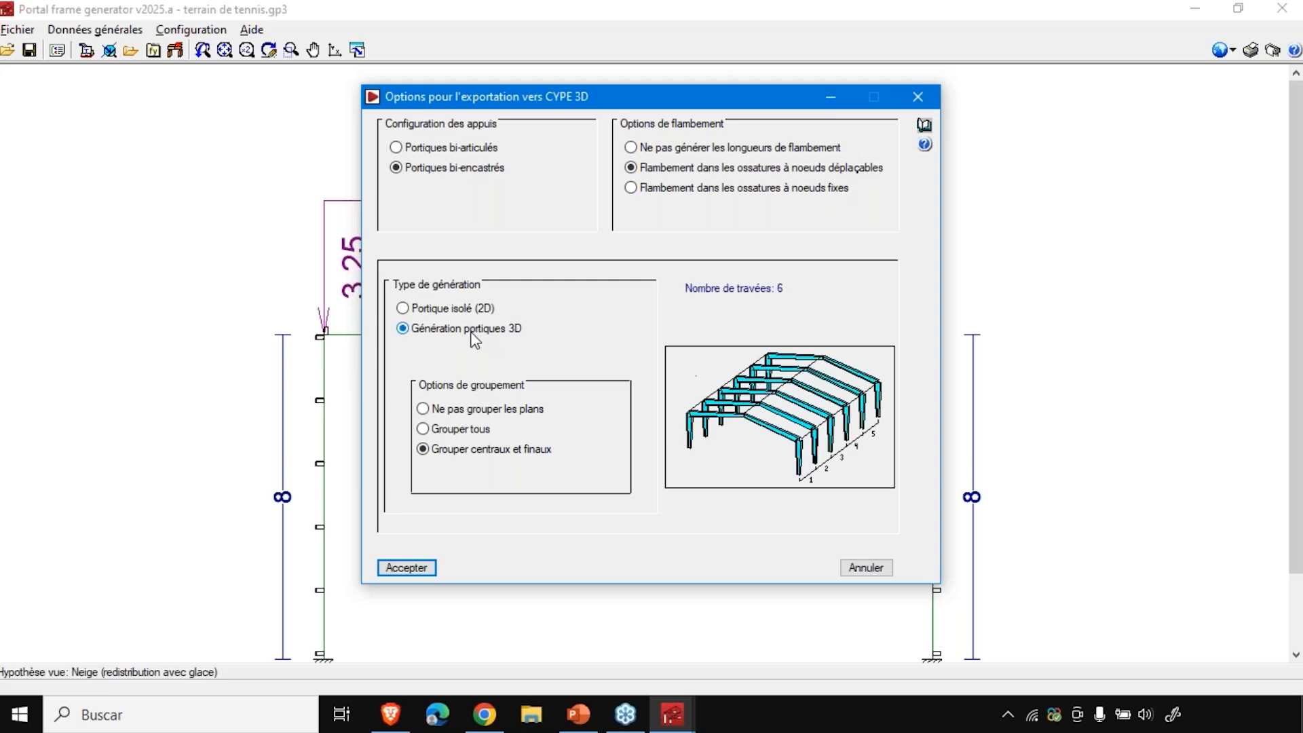
{"action": "left_click", "coordinate": [466, 310]}
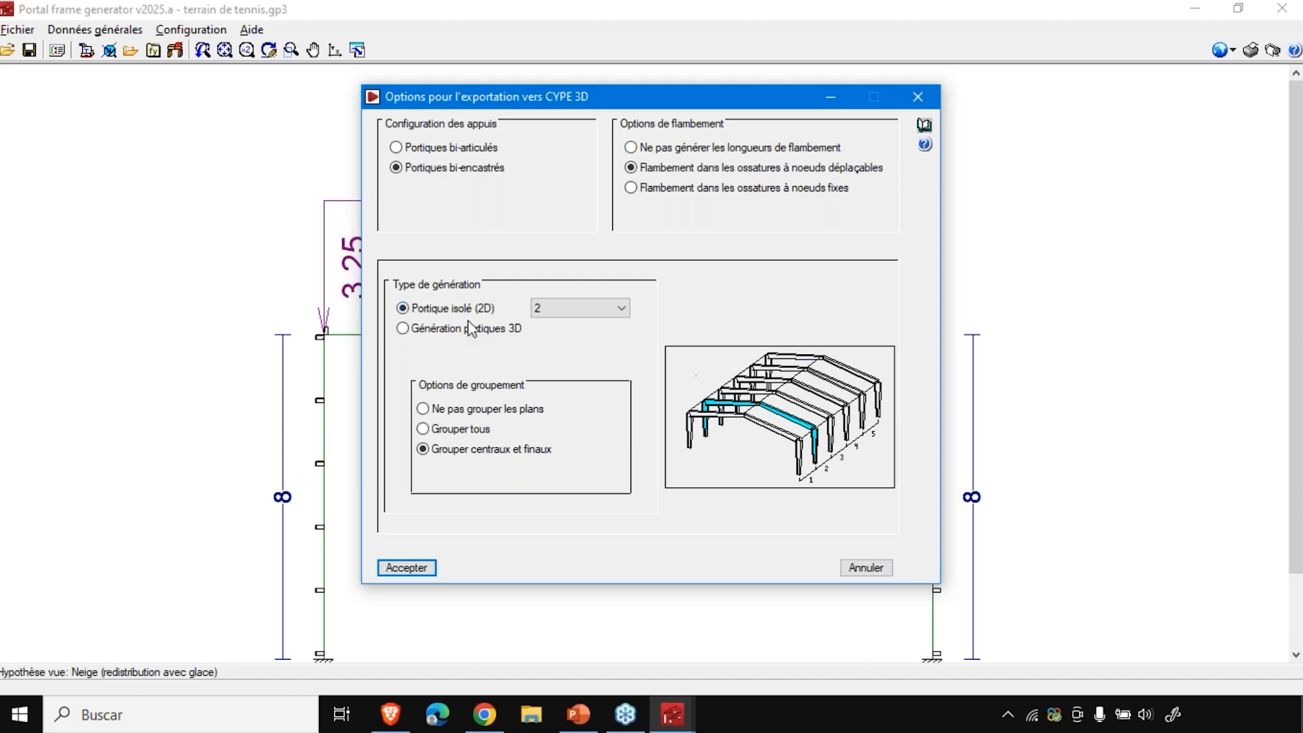
{"action": "left_click", "coordinate": [473, 333]}
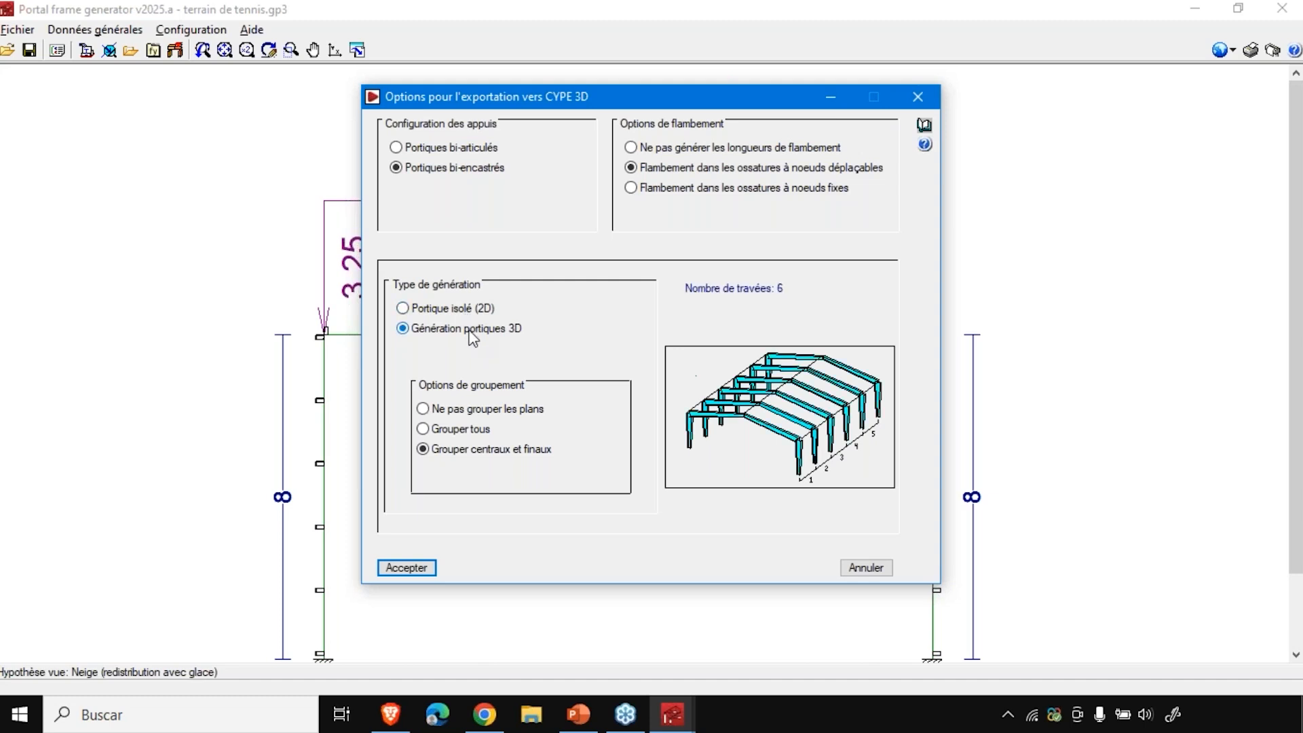
{"action": "left_click", "coordinate": [473, 410]}
- Confirm the export and create the CYPE 3D job "terrain de tennis" with the proposed general data
{"action": "left_click", "coordinate": [407, 567]}
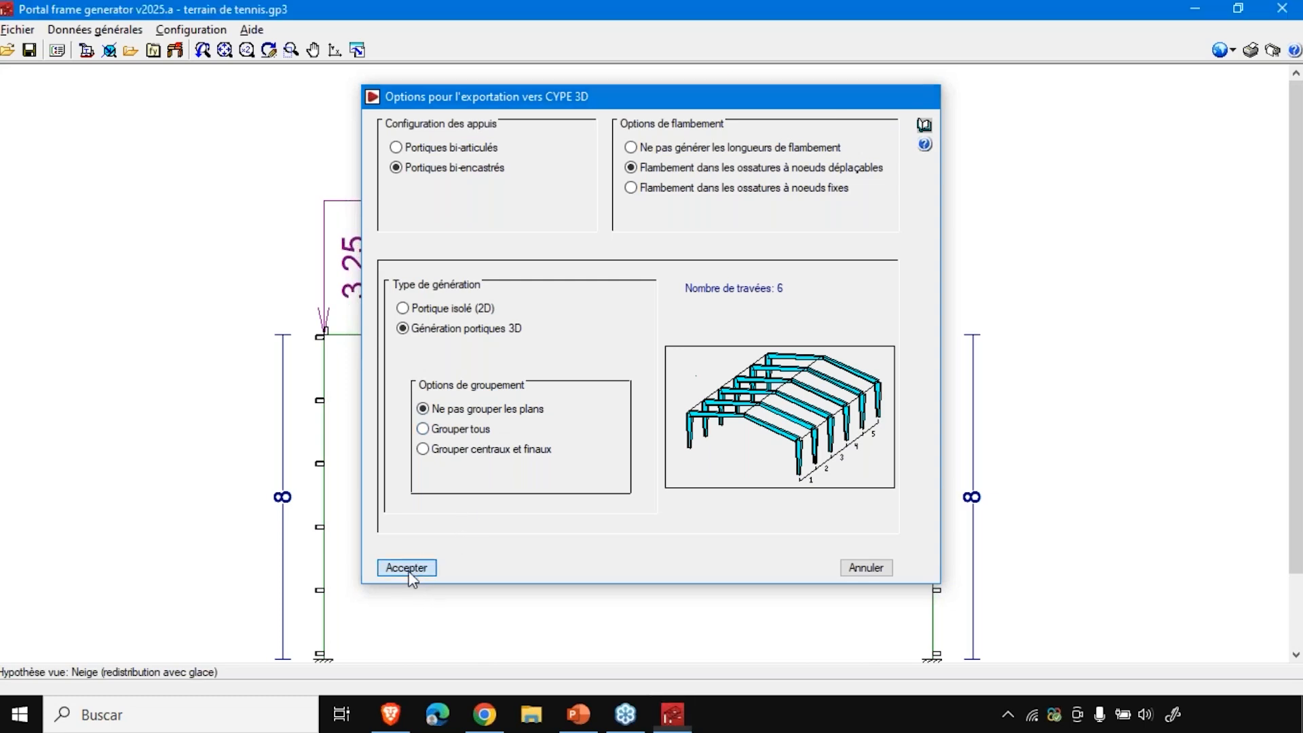
{"action": "key", "text": "Return"}
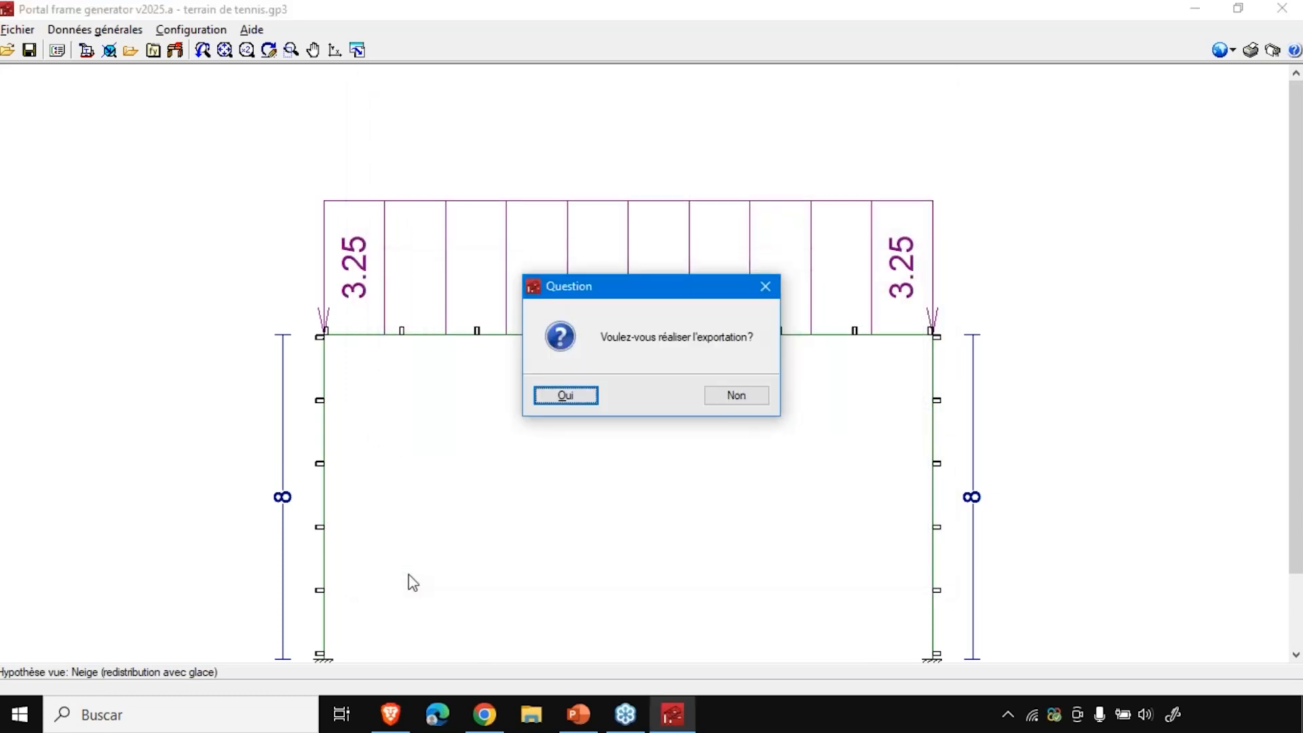
{"action": "key", "text": "Return"}
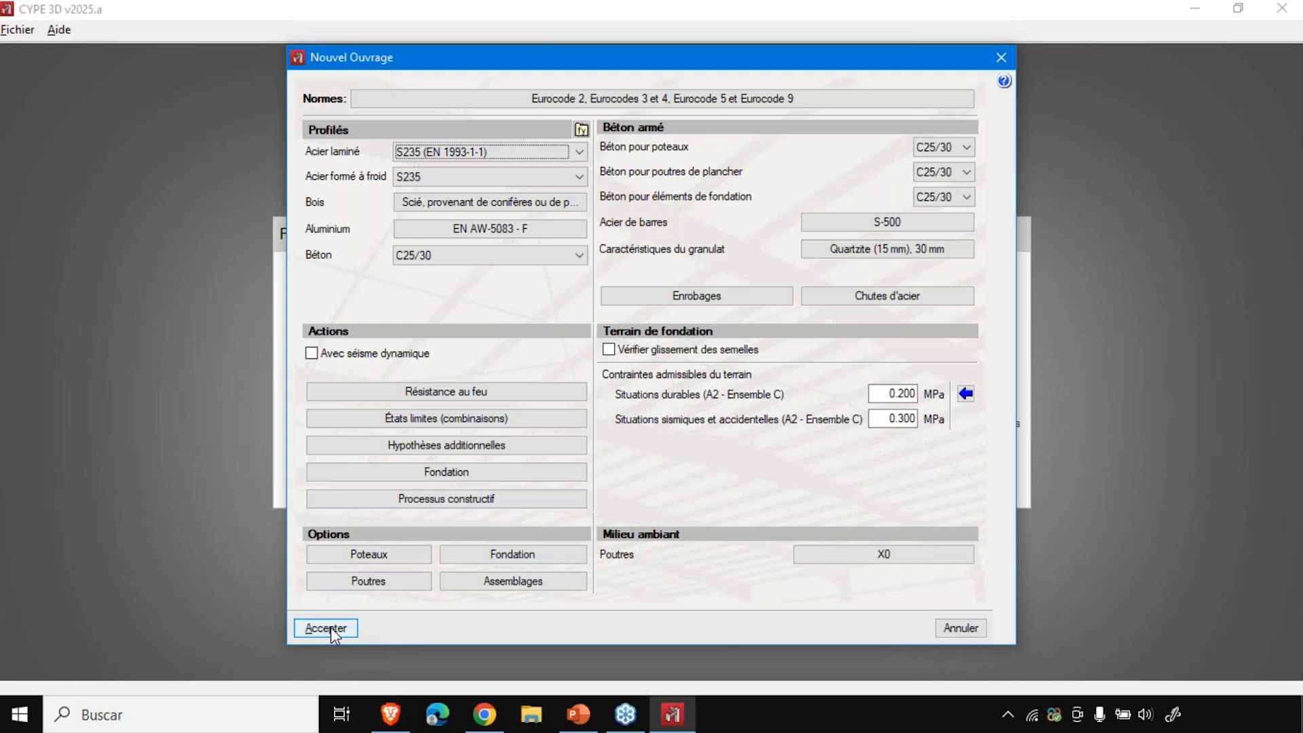
{"action": "left_click", "coordinate": [475, 418]}
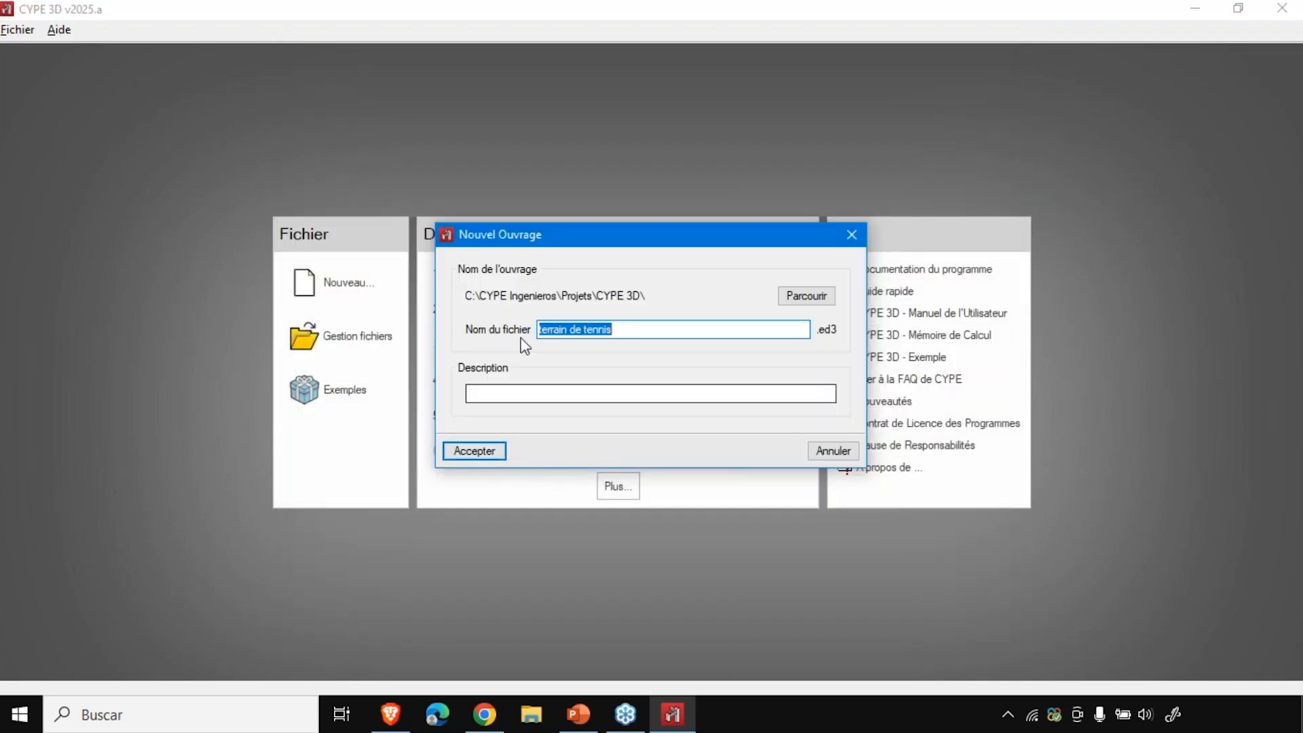
{"action": "left_click", "coordinate": [472, 454]}
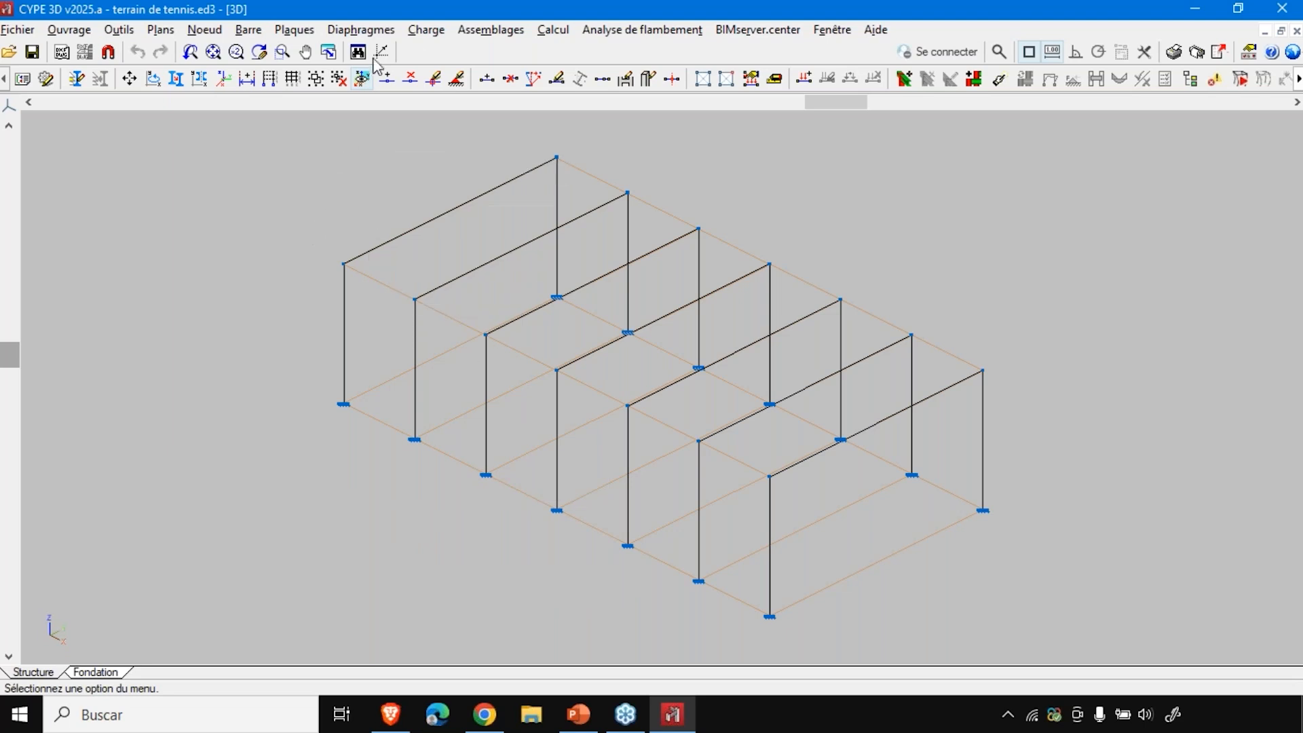
- Start editing the surface loads and show the V(0°) H1 load case on the 3D structure
{"action": "left_click", "coordinate": [426, 30]}
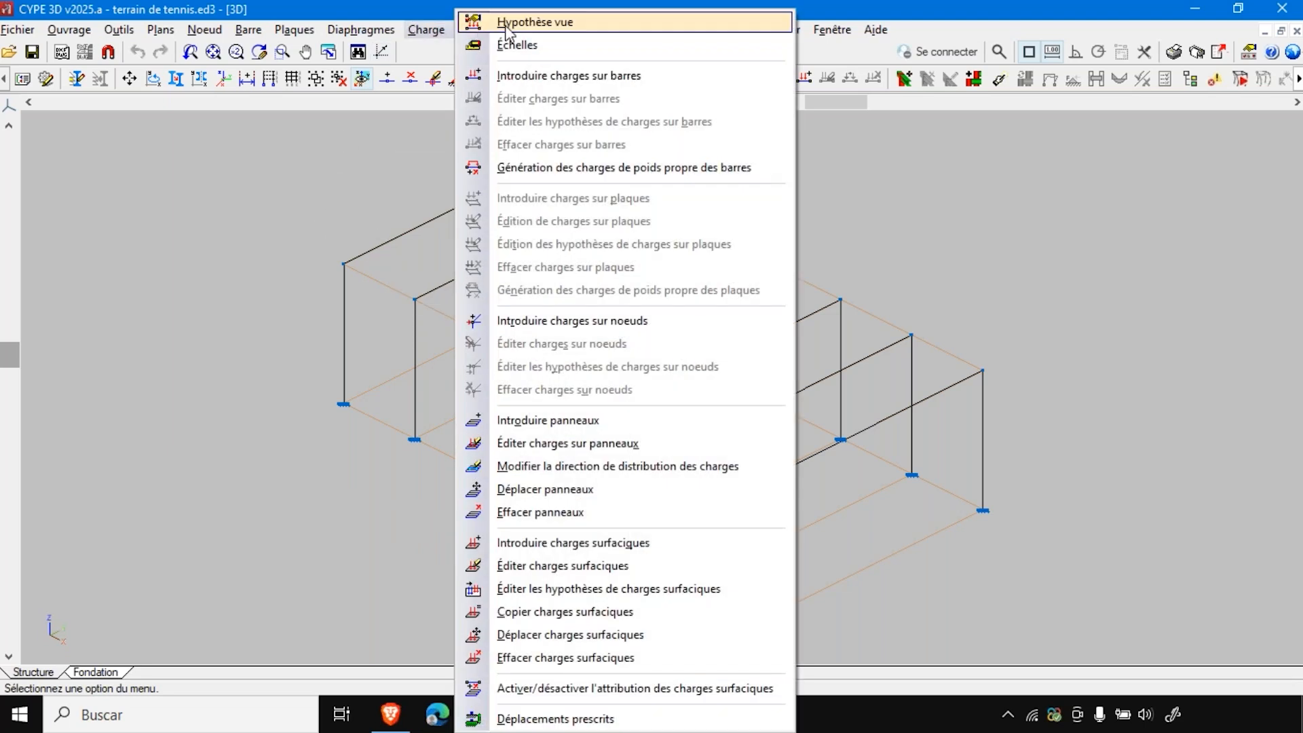
{"action": "left_click", "coordinate": [527, 567]}
{"action": "left_click", "coordinate": [128, 165]}
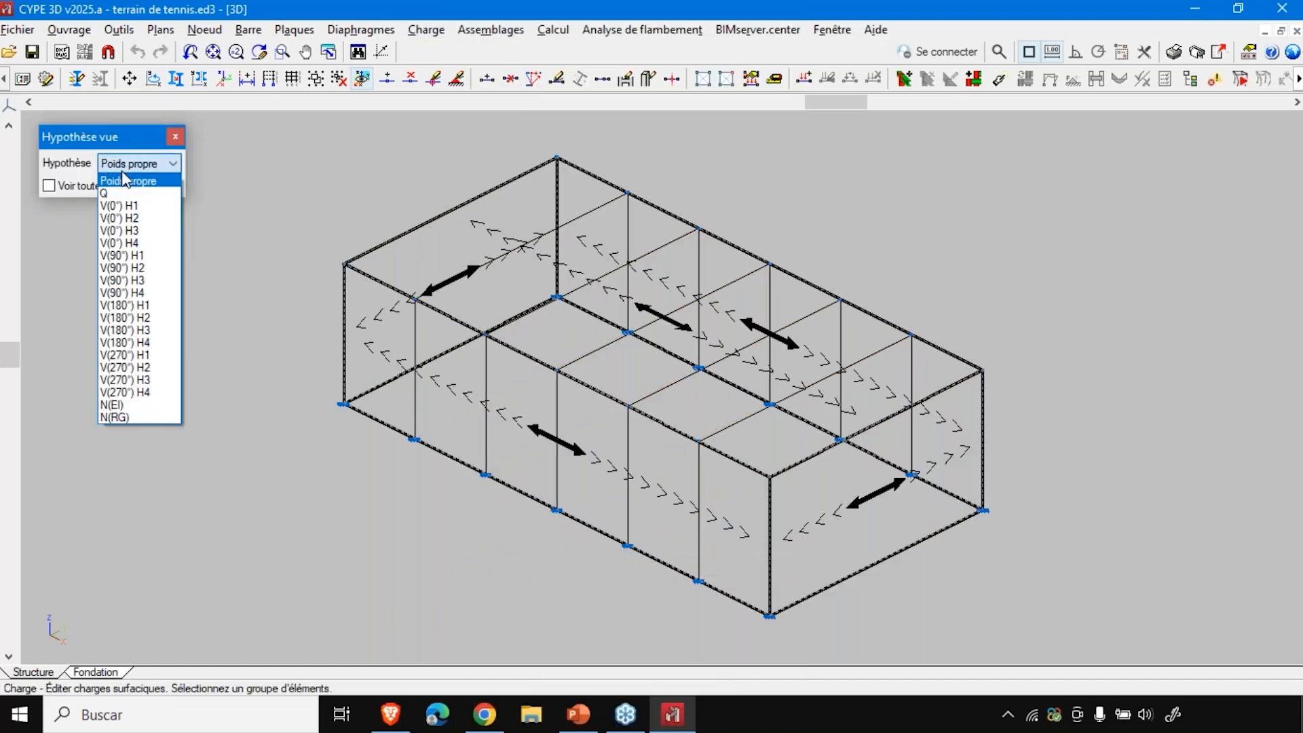
{"action": "left_click", "coordinate": [135, 208]}
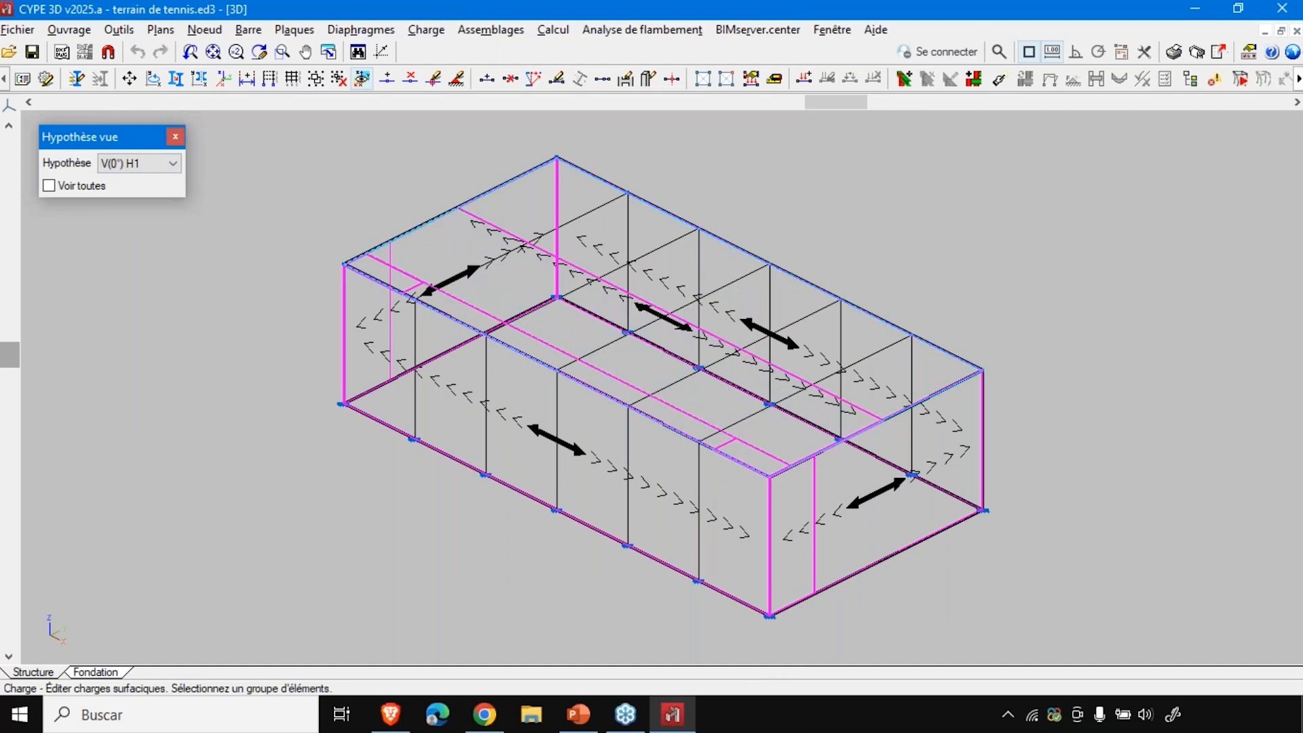
- Inspect the V(0°) H1 surface load values on the roof's front corner zone and its large central zone
{"action": "scroll", "coordinate": [751, 458], "scroll_direction": "up", "scroll_amount": 4}
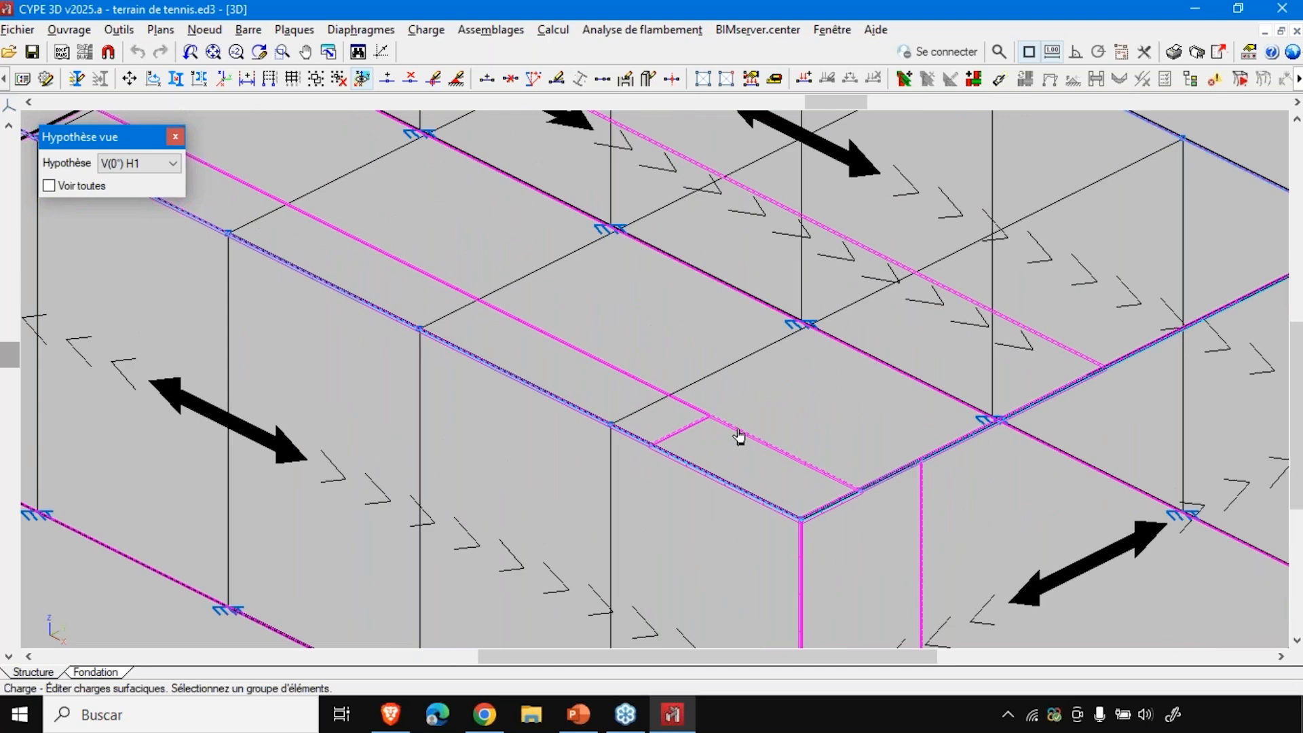
{"action": "scroll", "coordinate": [747, 450], "scroll_direction": "down", "scroll_amount": 2}
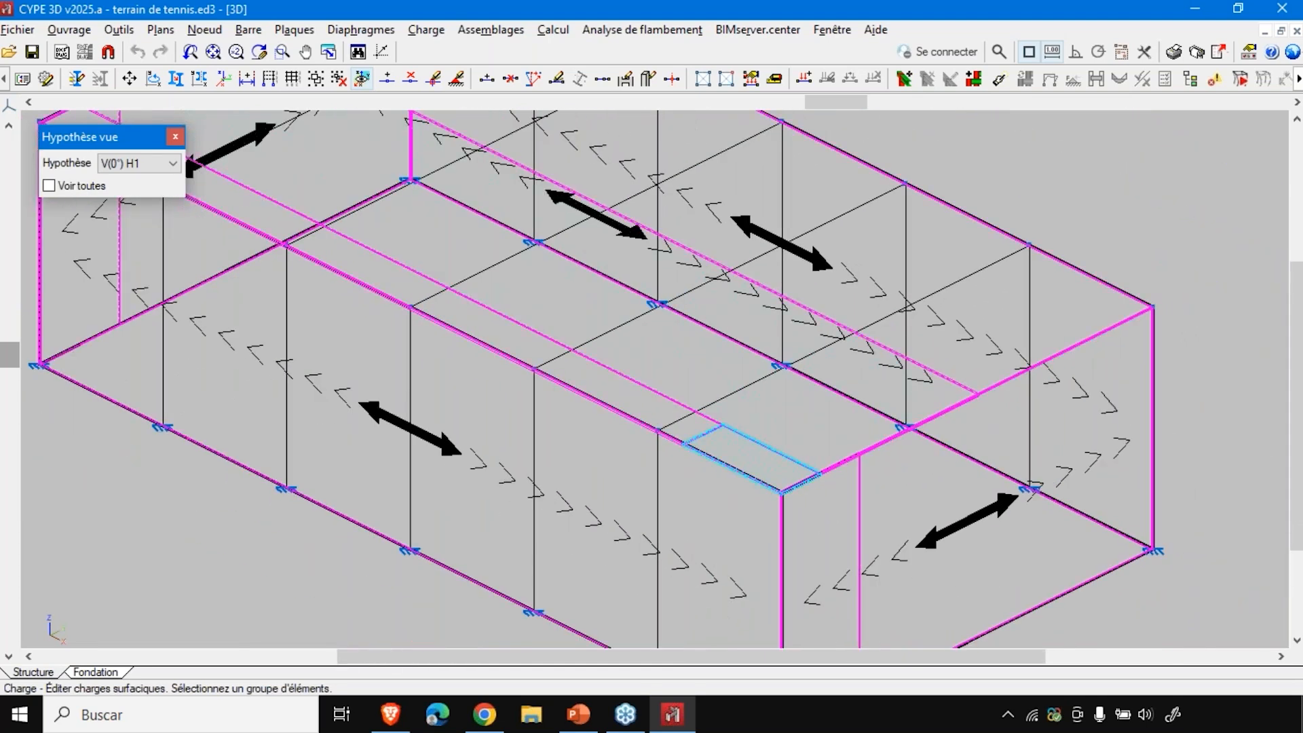
{"action": "left_click", "coordinate": [766, 452]}
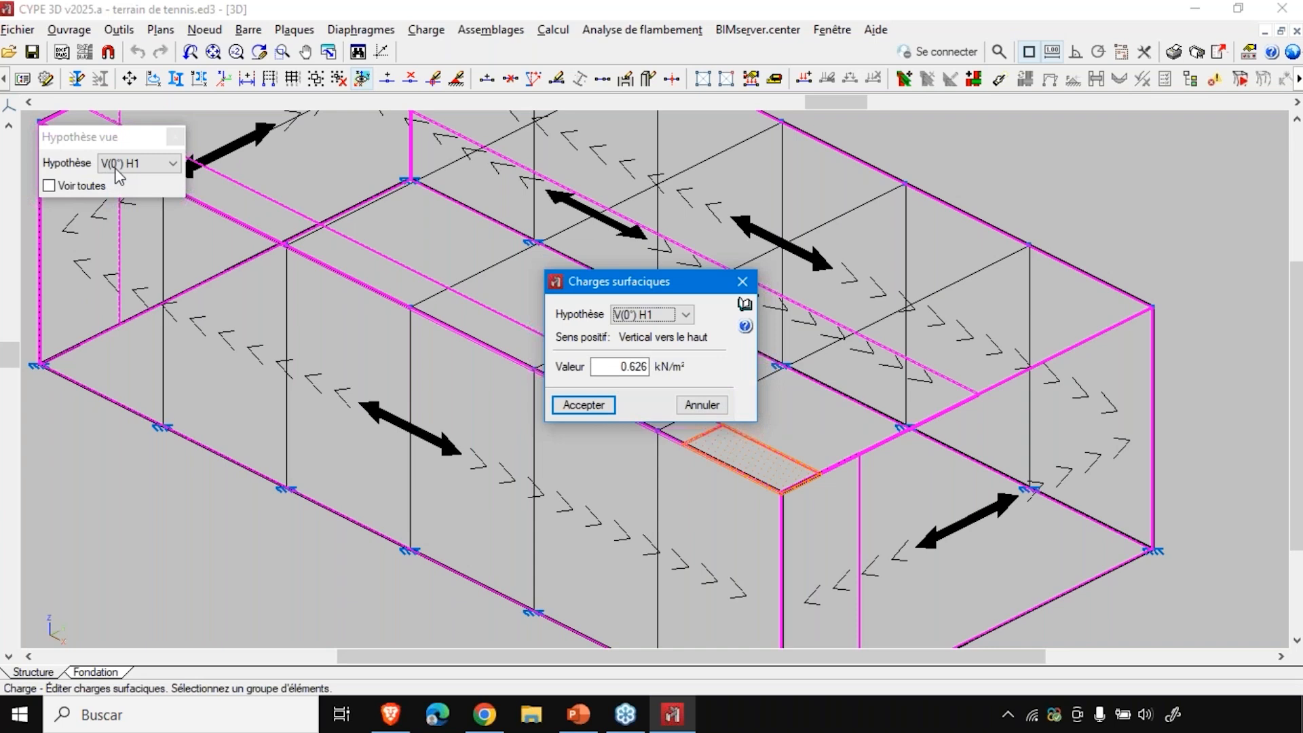
{"action": "left_click", "coordinate": [581, 405]}
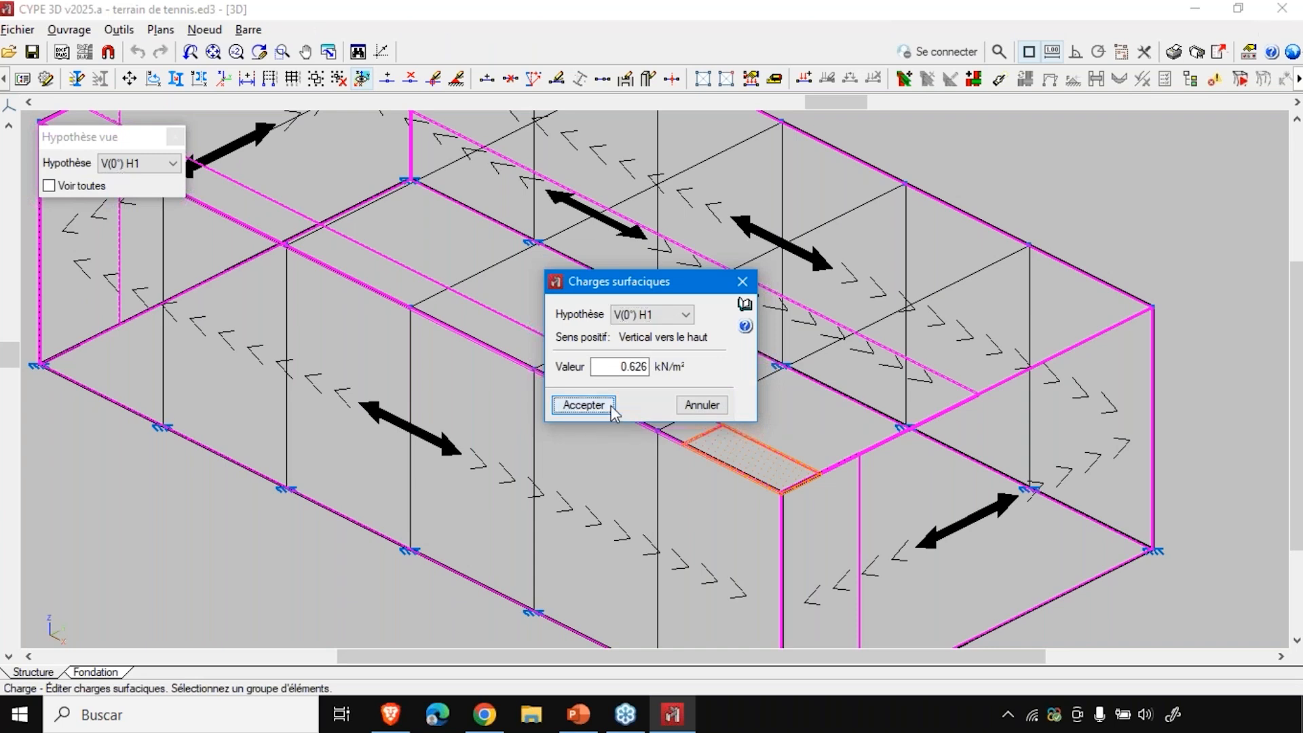
{"action": "left_click", "coordinate": [658, 399]}
{"action": "right_click", "coordinate": [657, 399]}
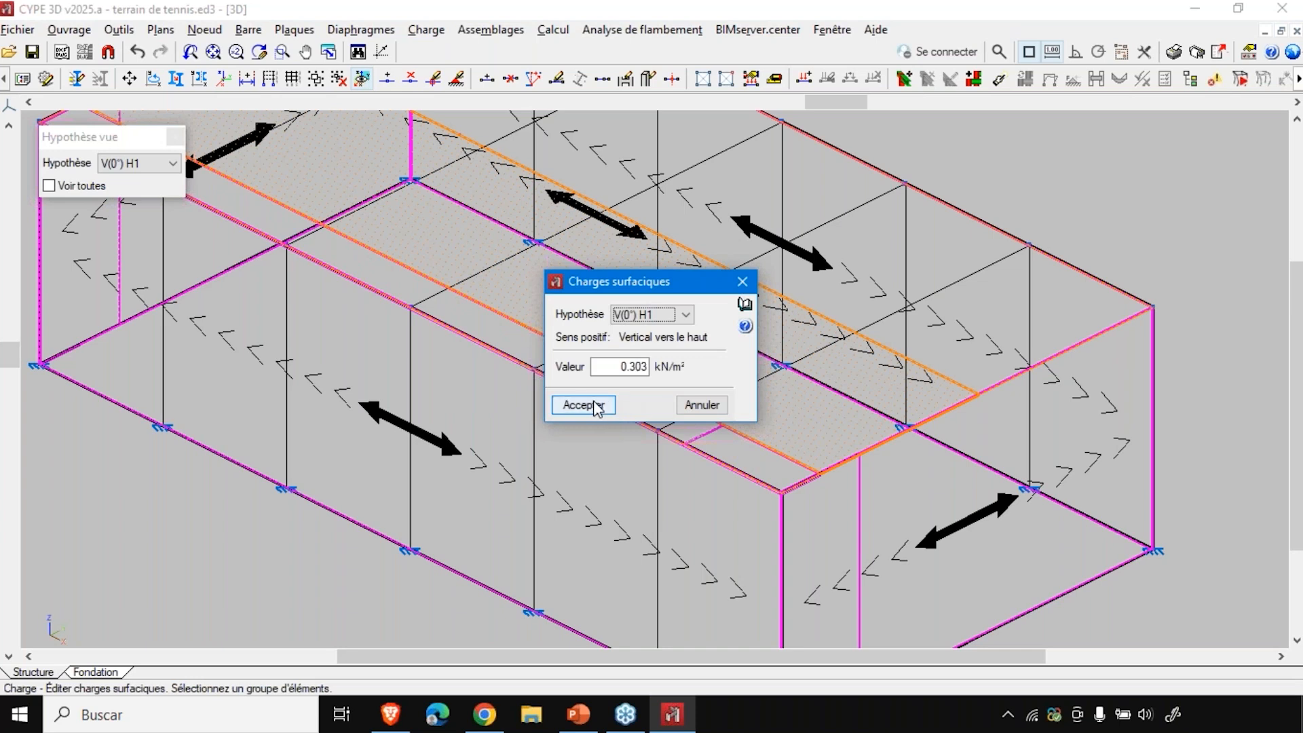
{"action": "left_click", "coordinate": [701, 405]}
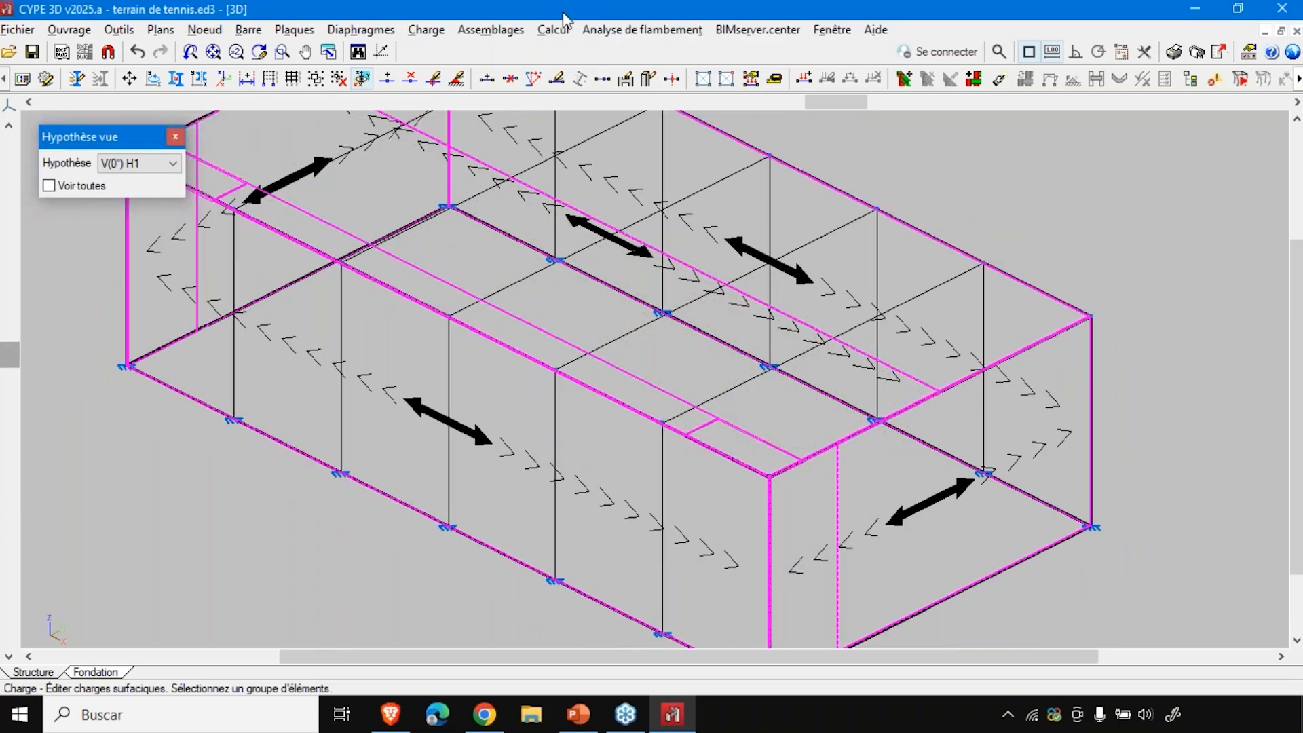
- Leave the surface load editing and display the bar loads of the V(0°) H1 load case on the 3D structure
{"action": "left_click", "coordinate": [551, 30]}
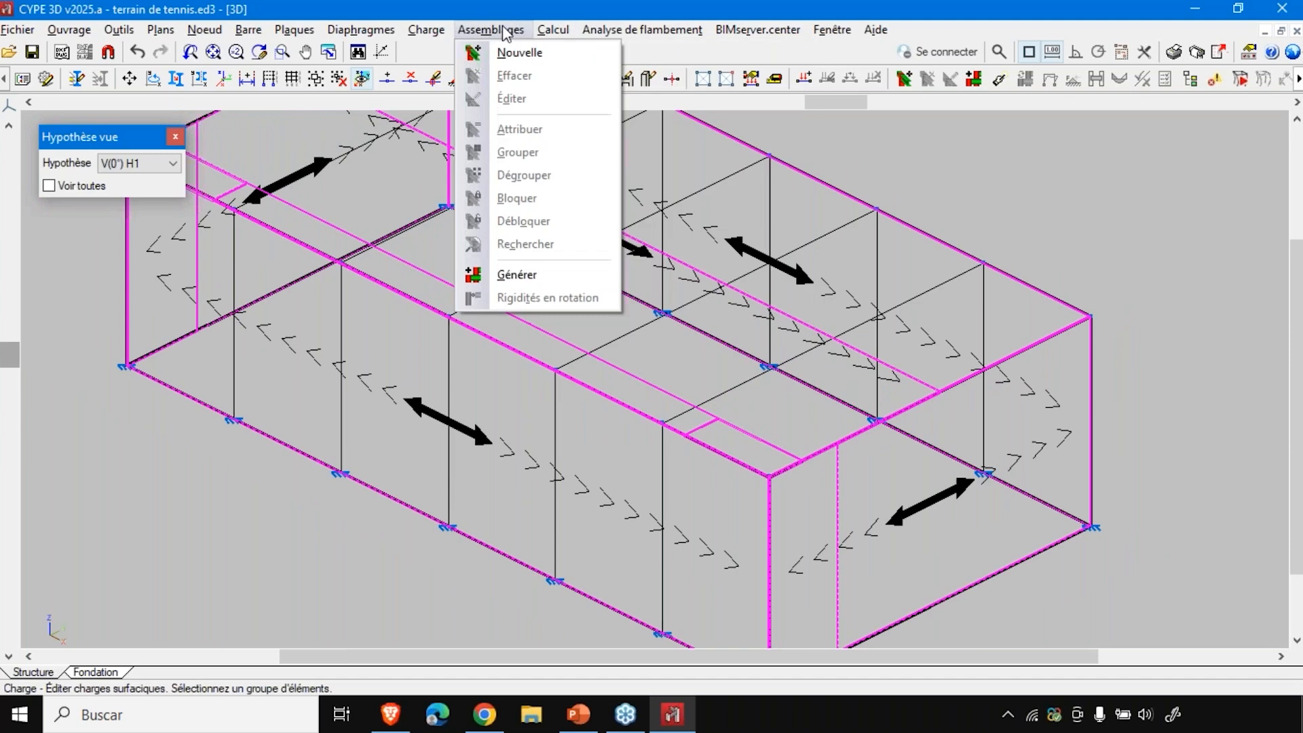
{"action": "mouse_move", "coordinate": [426, 30]}
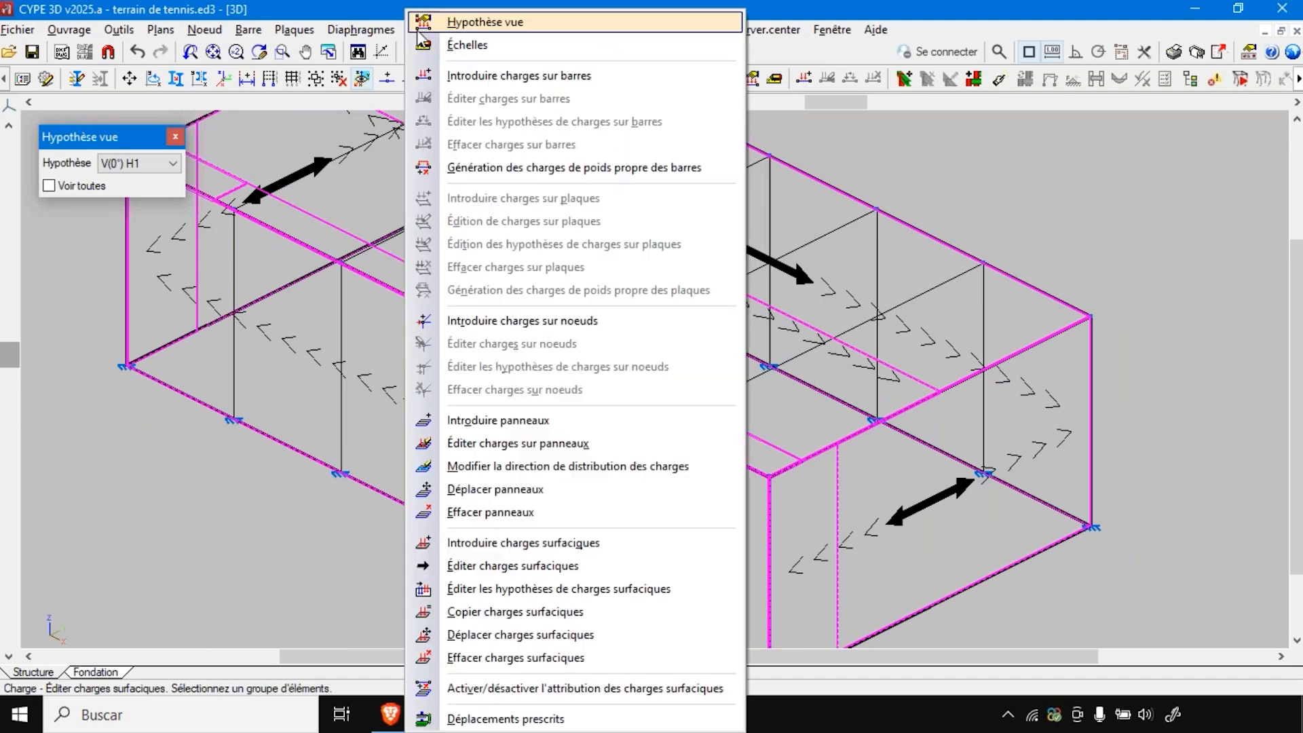
{"action": "left_click", "coordinate": [475, 22]}
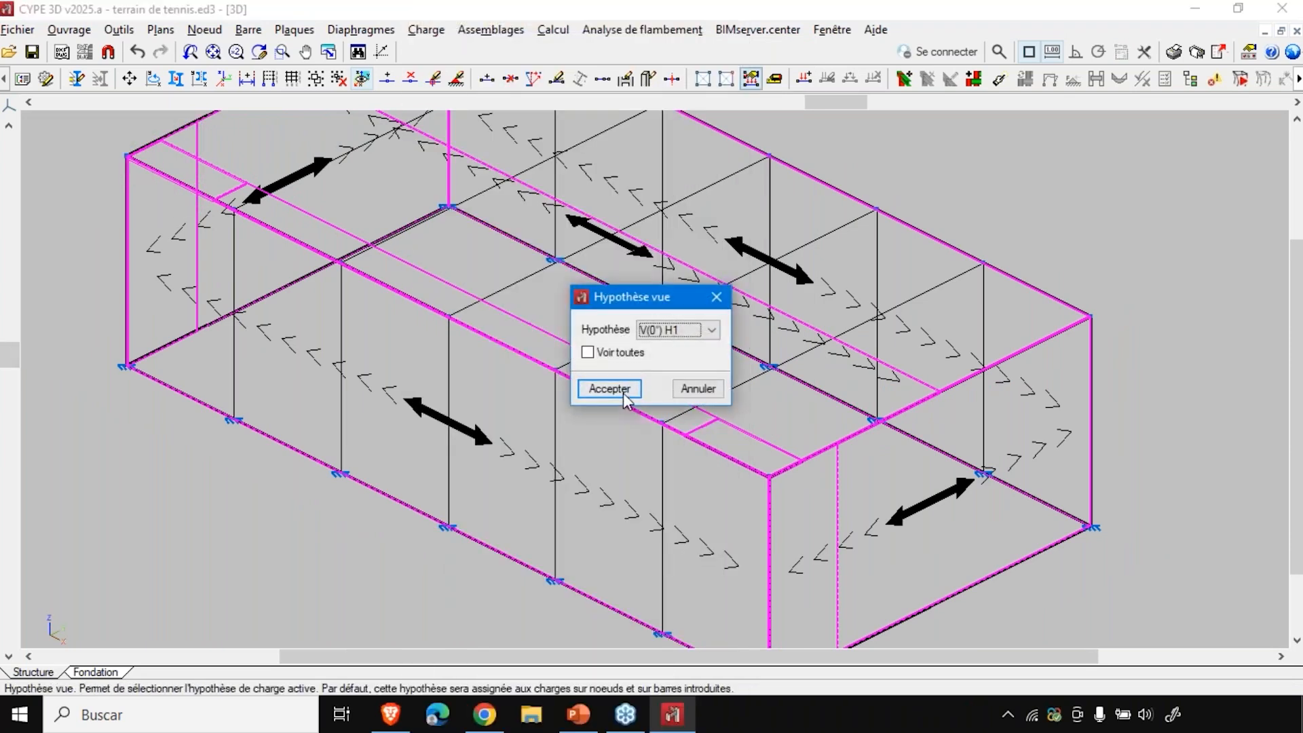
{"action": "key", "text": "Return"}
- Set the drawing scale of the V(0°) H1 load case to 10 and view the enlarged bar loads up close
{"action": "left_click", "coordinate": [426, 30]}
{"action": "left_click", "coordinate": [510, 43]}
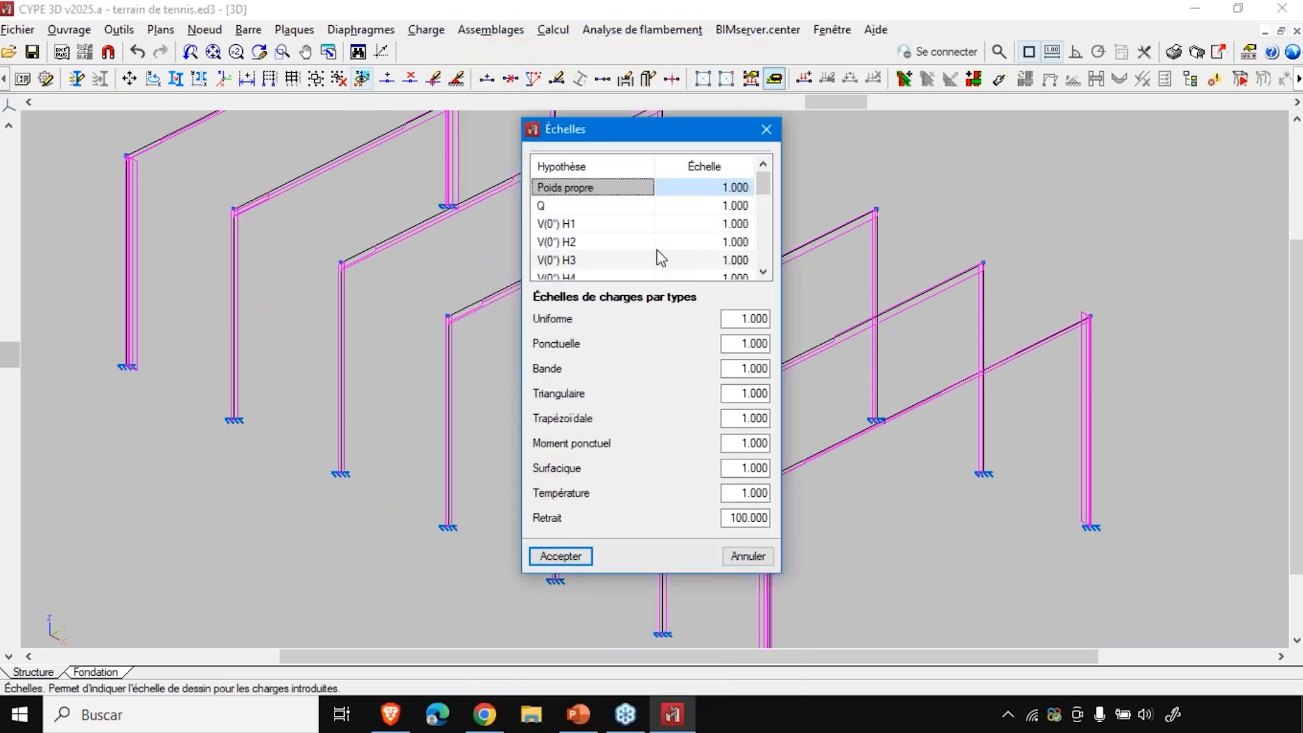
{"action": "left_click", "coordinate": [711, 223]}
{"action": "left_click", "coordinate": [711, 227]}
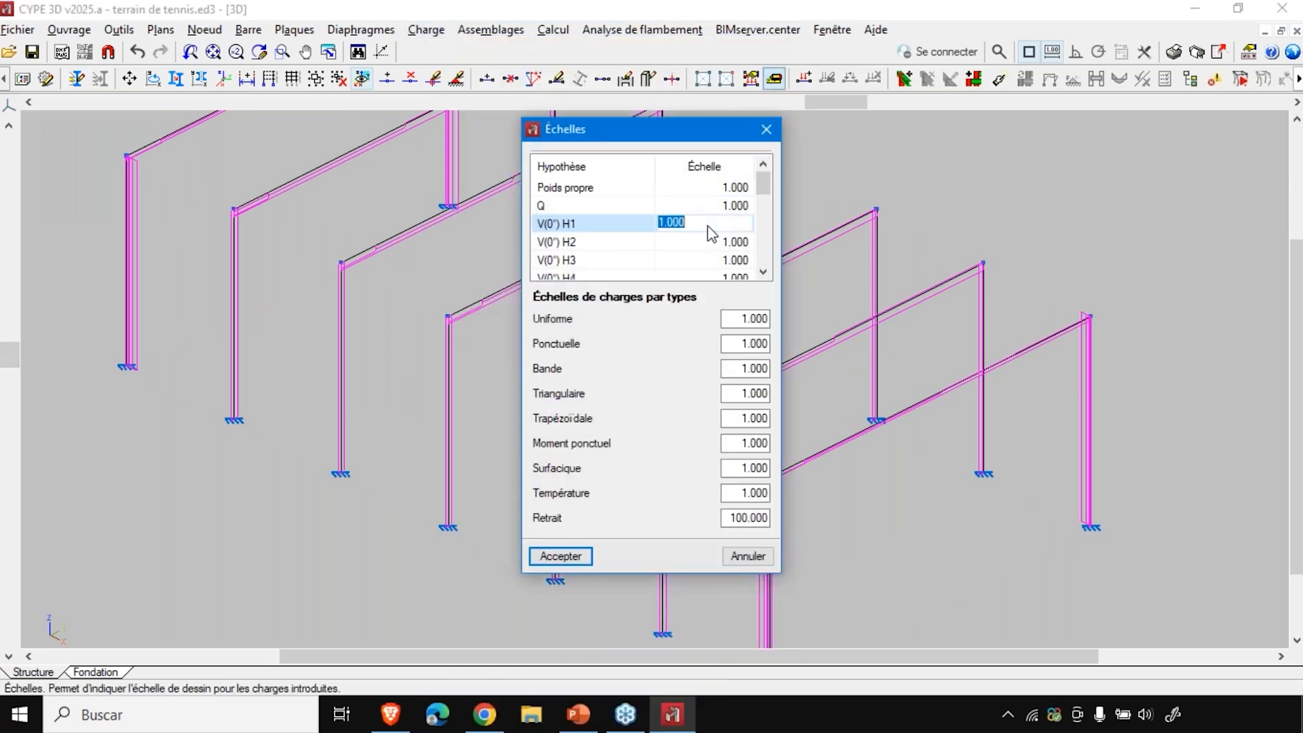
{"action": "type", "text": "10"}
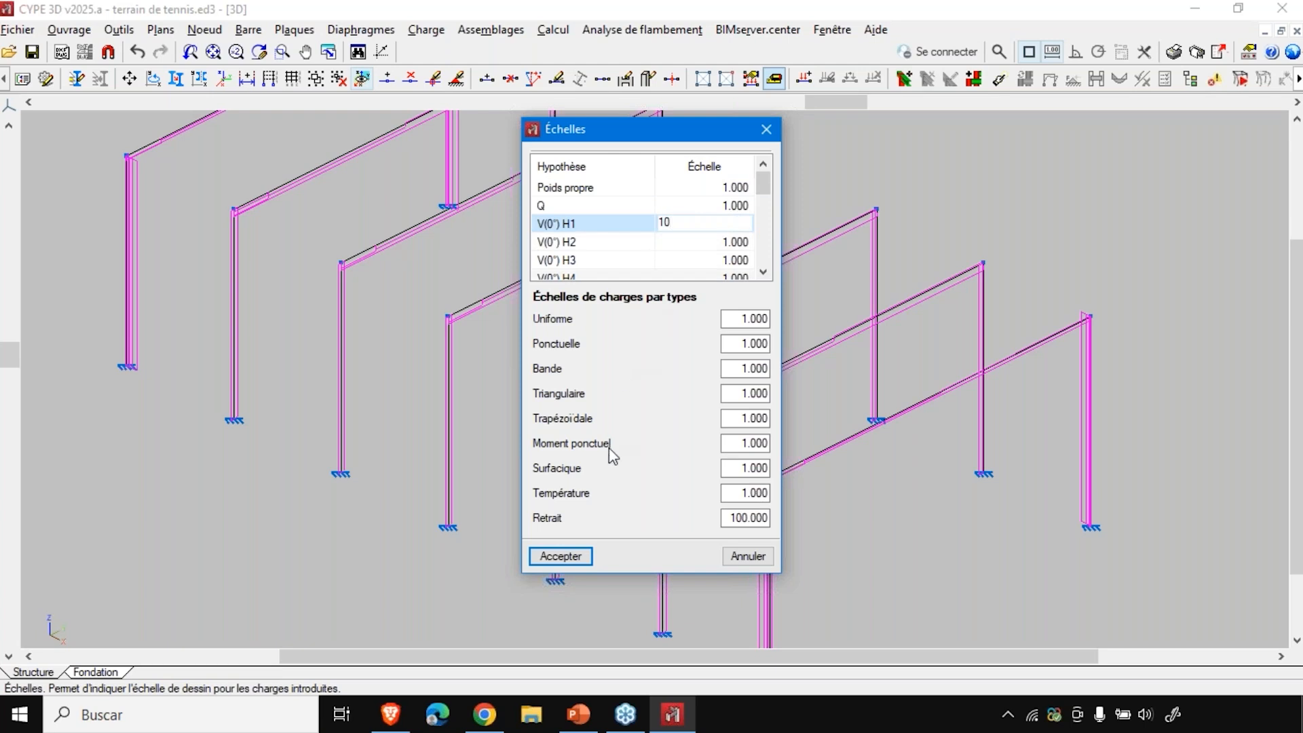
{"action": "left_click", "coordinate": [581, 558]}
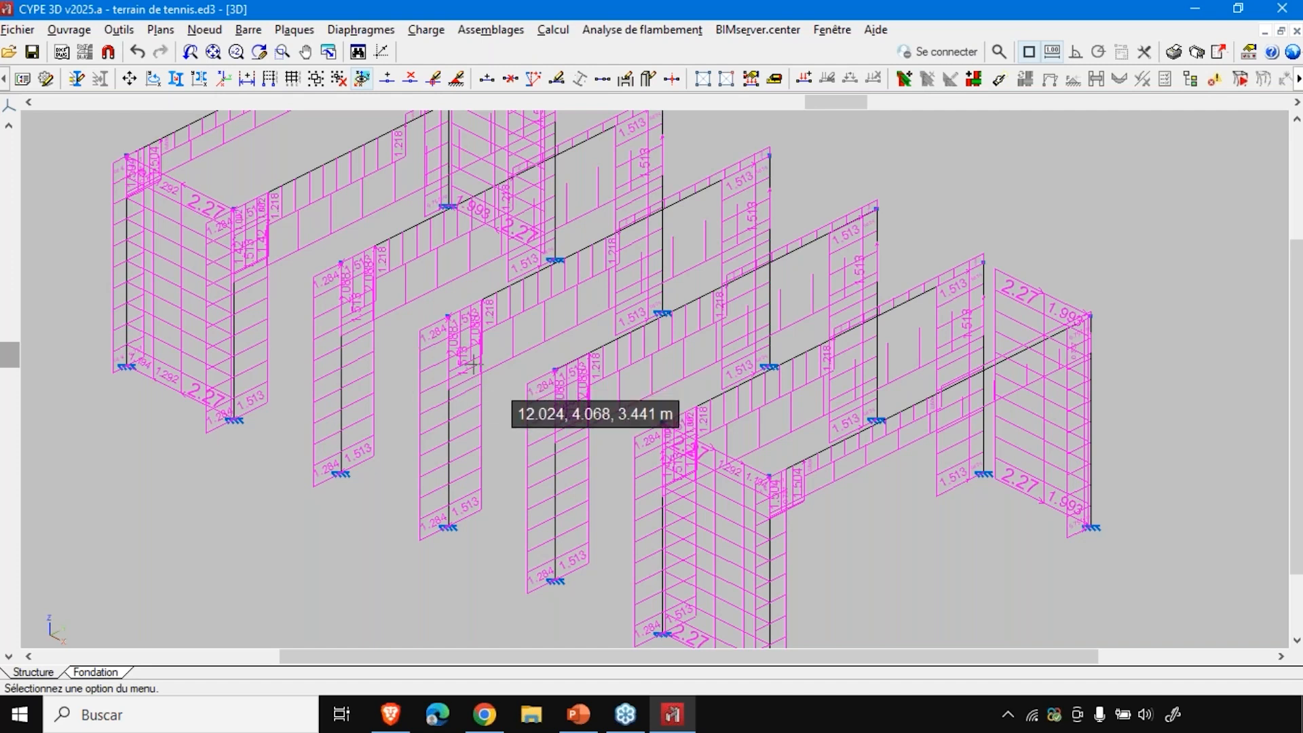
{"action": "scroll", "coordinate": [633, 478], "scroll_direction": "up", "scroll_amount": 2}
{"action": "scroll", "coordinate": [633, 478], "scroll_direction": "up", "scroll_amount": 1}
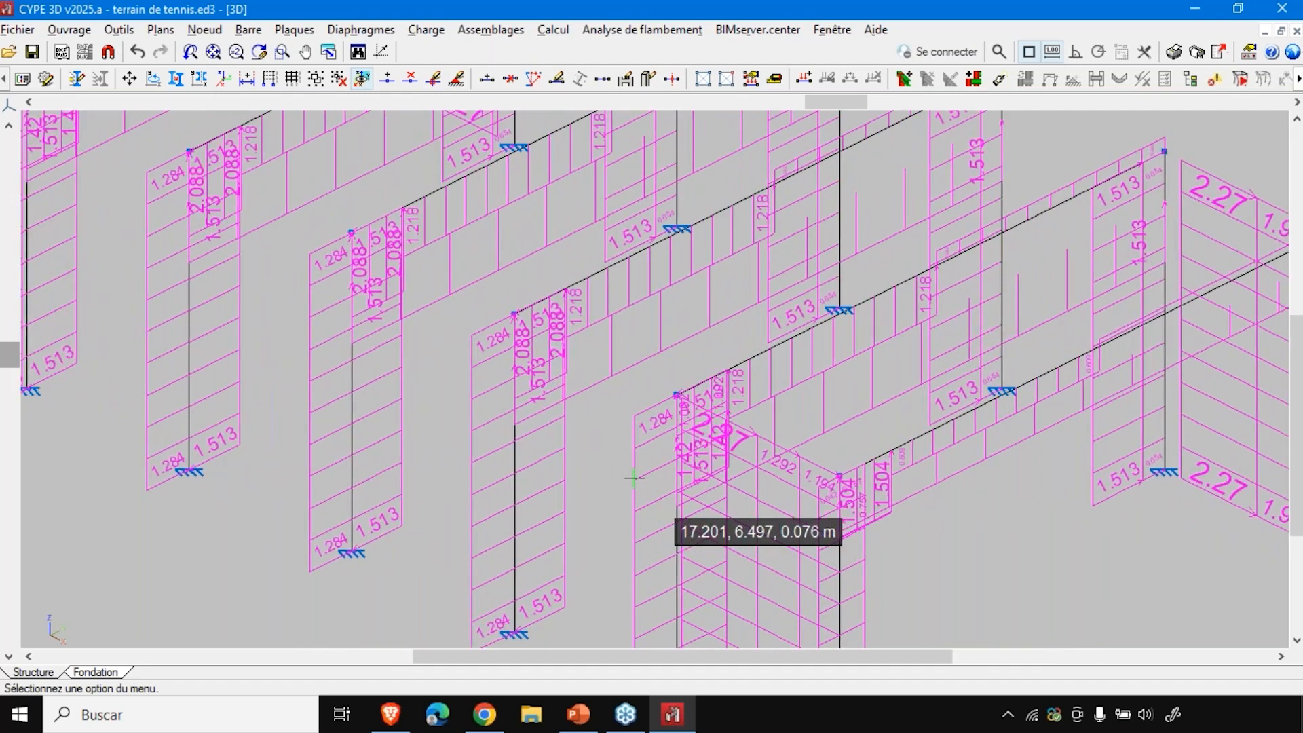
- Create a 2D view of a plane titled "p3" through three nodes of the portal frame at X = 20 m
{"action": "left_click", "coordinate": [833, 29]}
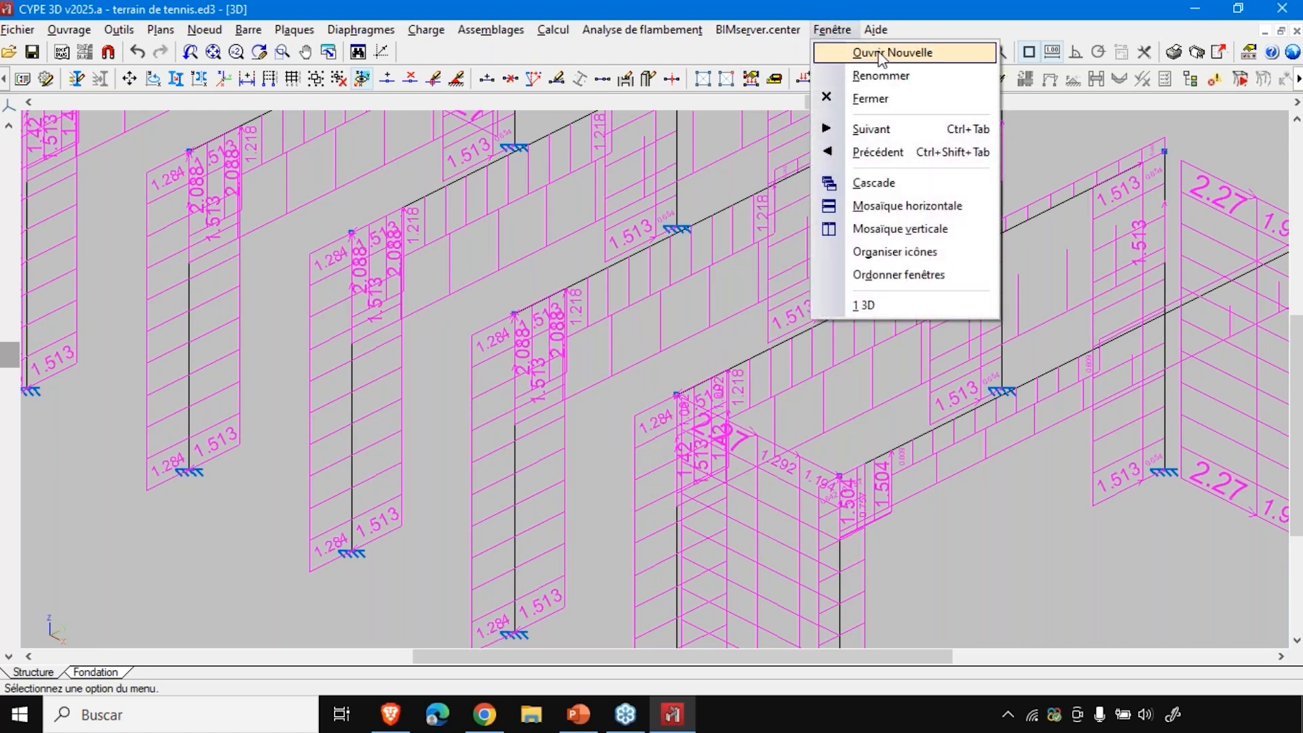
{"action": "left_click", "coordinate": [880, 55]}
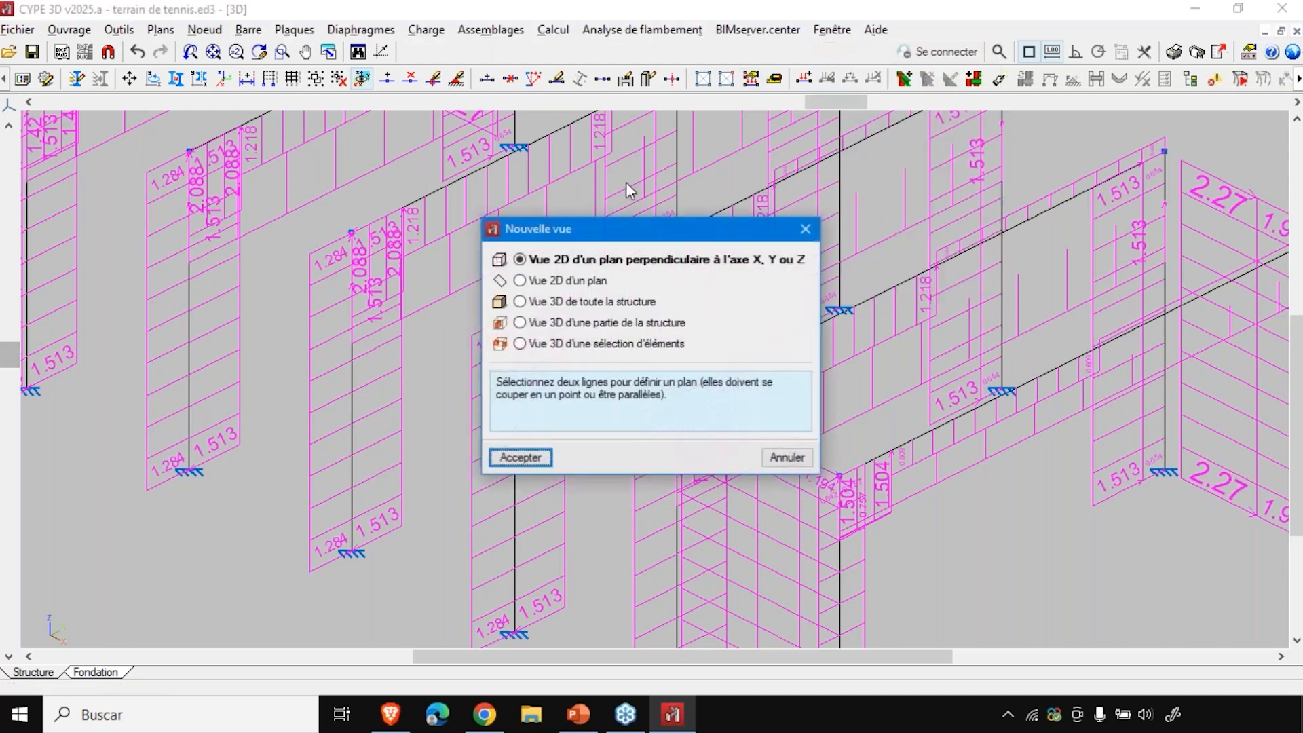
{"action": "left_click", "coordinate": [557, 283]}
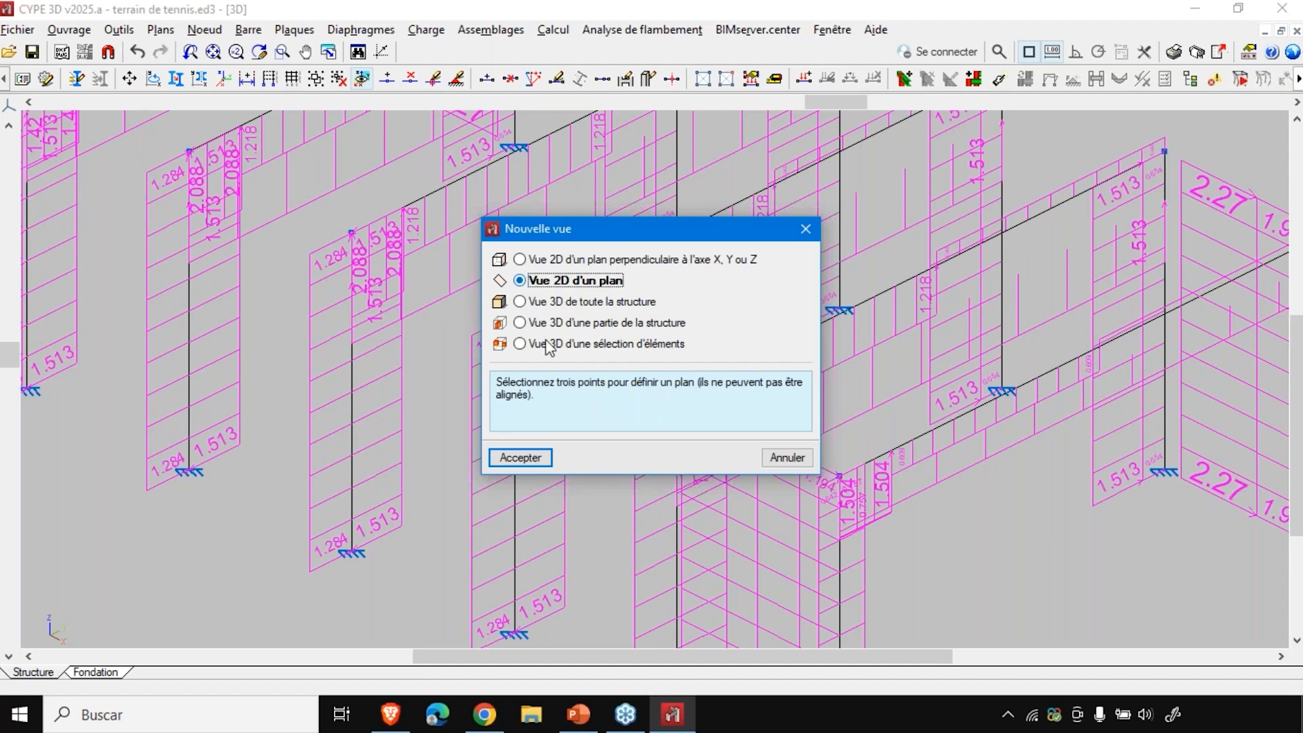
{"action": "left_click", "coordinate": [515, 459]}
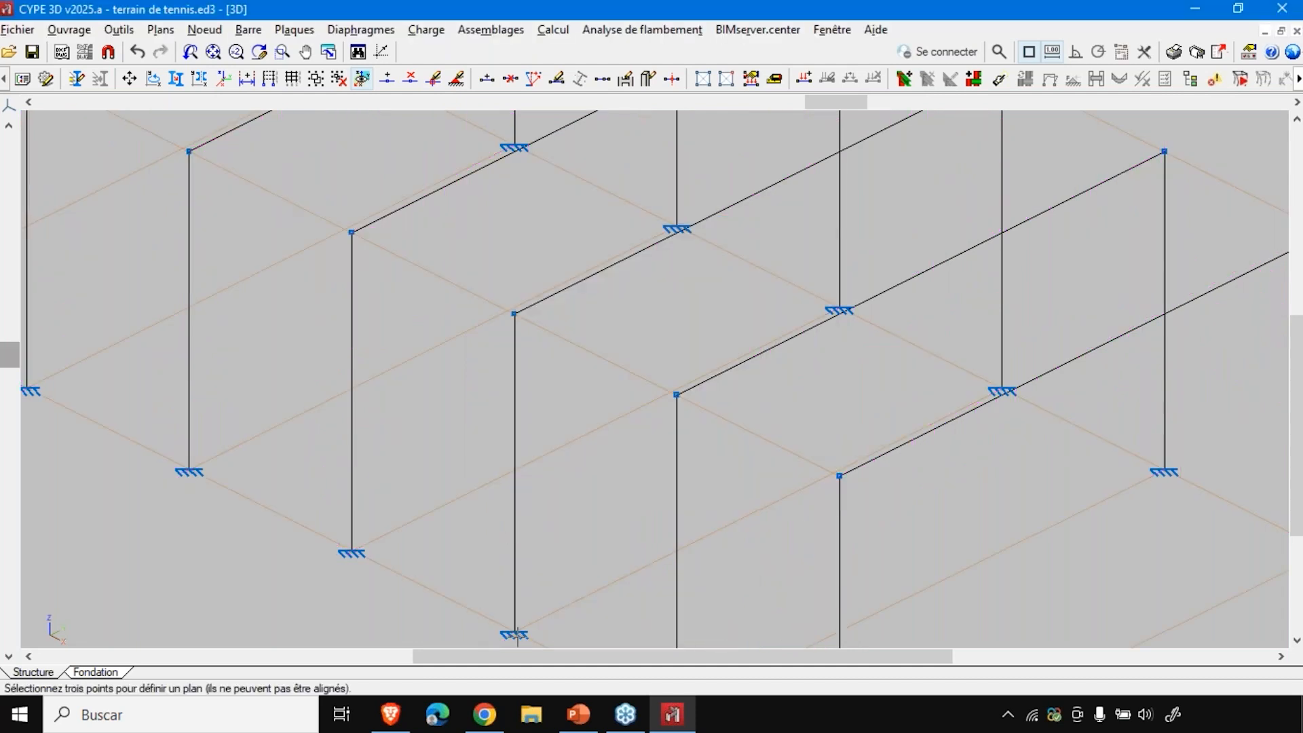
{"action": "scroll", "coordinate": [514, 617], "scroll_direction": "down", "scroll_amount": 3}
{"action": "scroll", "coordinate": [513, 614], "scroll_direction": "up", "scroll_amount": 2}
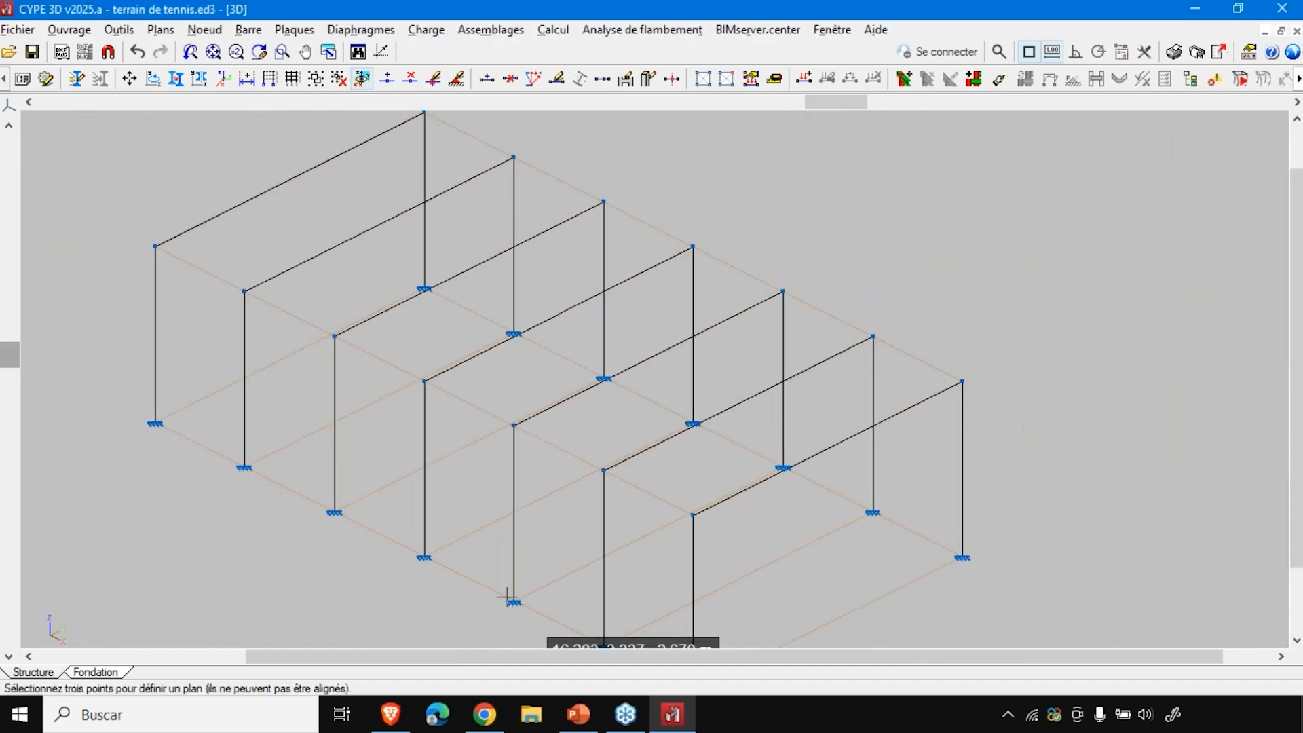
{"action": "scroll", "coordinate": [515, 616], "scroll_direction": "up", "scroll_amount": 1}
{"action": "scroll", "coordinate": [514, 614], "scroll_direction": "down", "scroll_amount": 2}
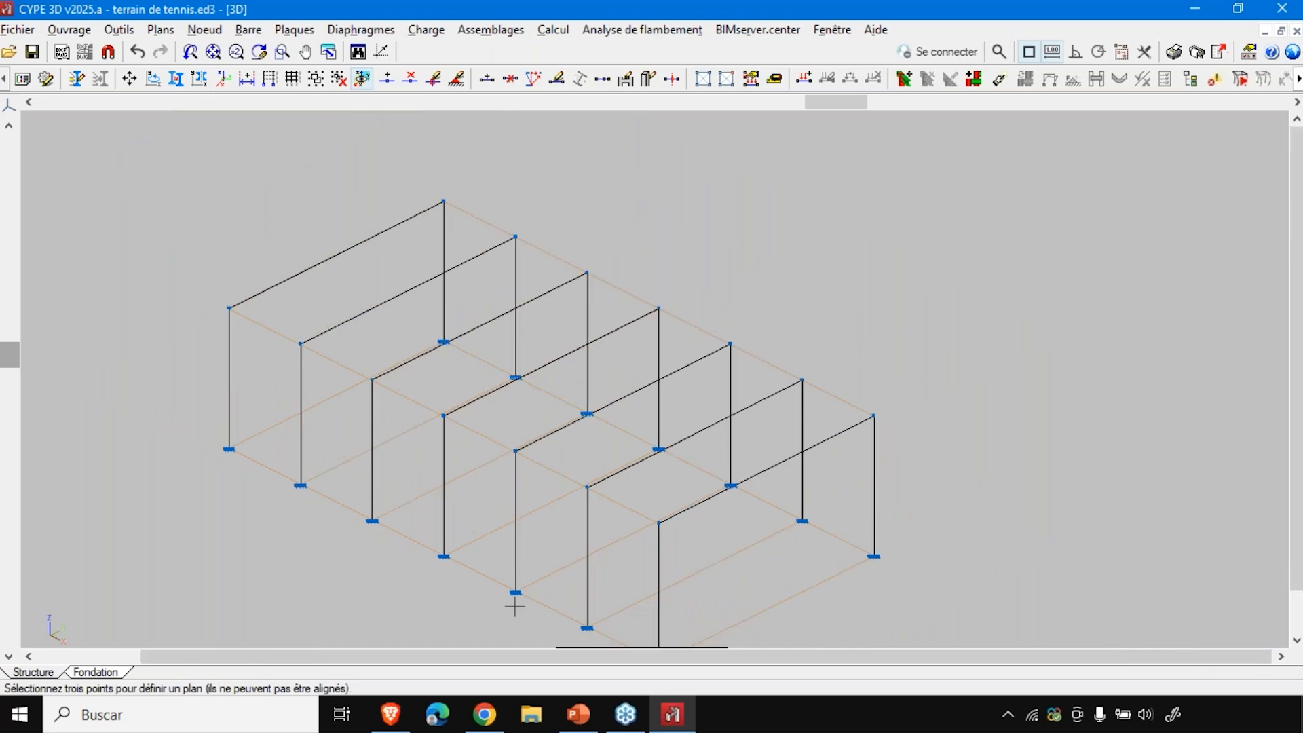
{"action": "scroll", "coordinate": [517, 592], "scroll_direction": "up", "scroll_amount": 4}
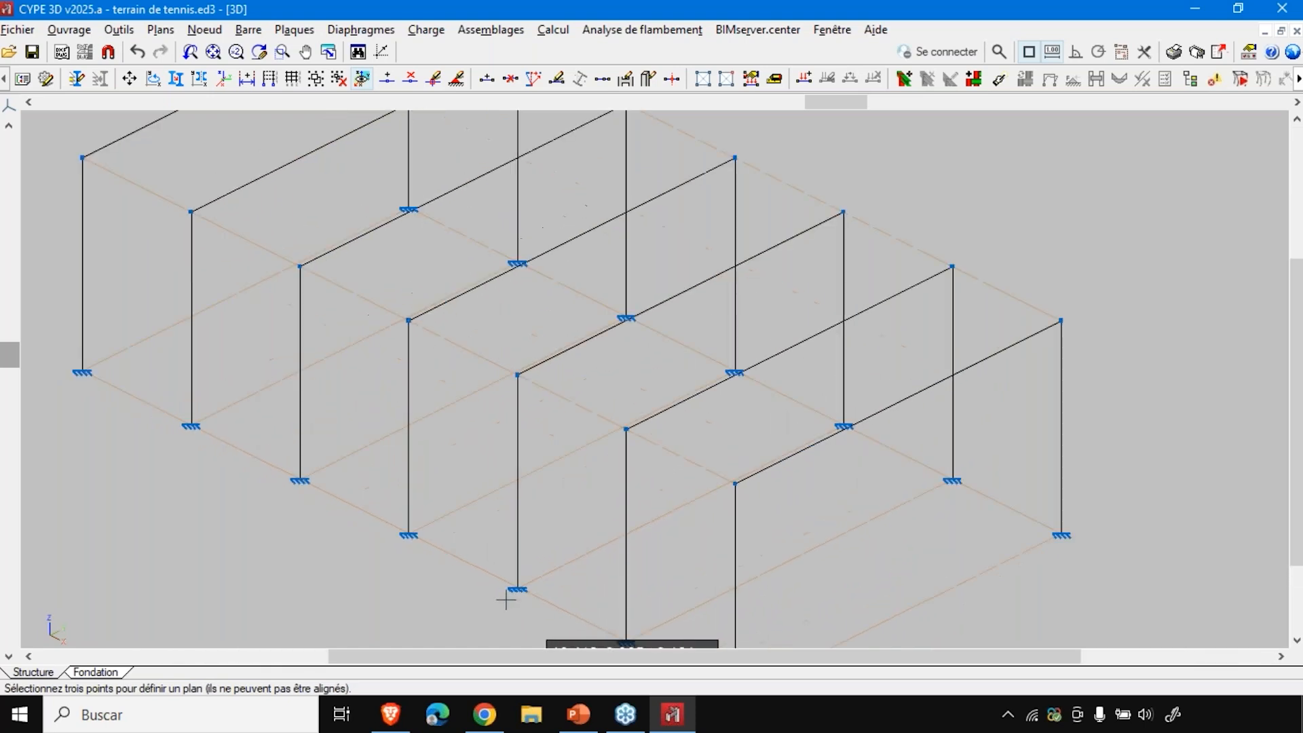
{"action": "left_click", "coordinate": [519, 585]}
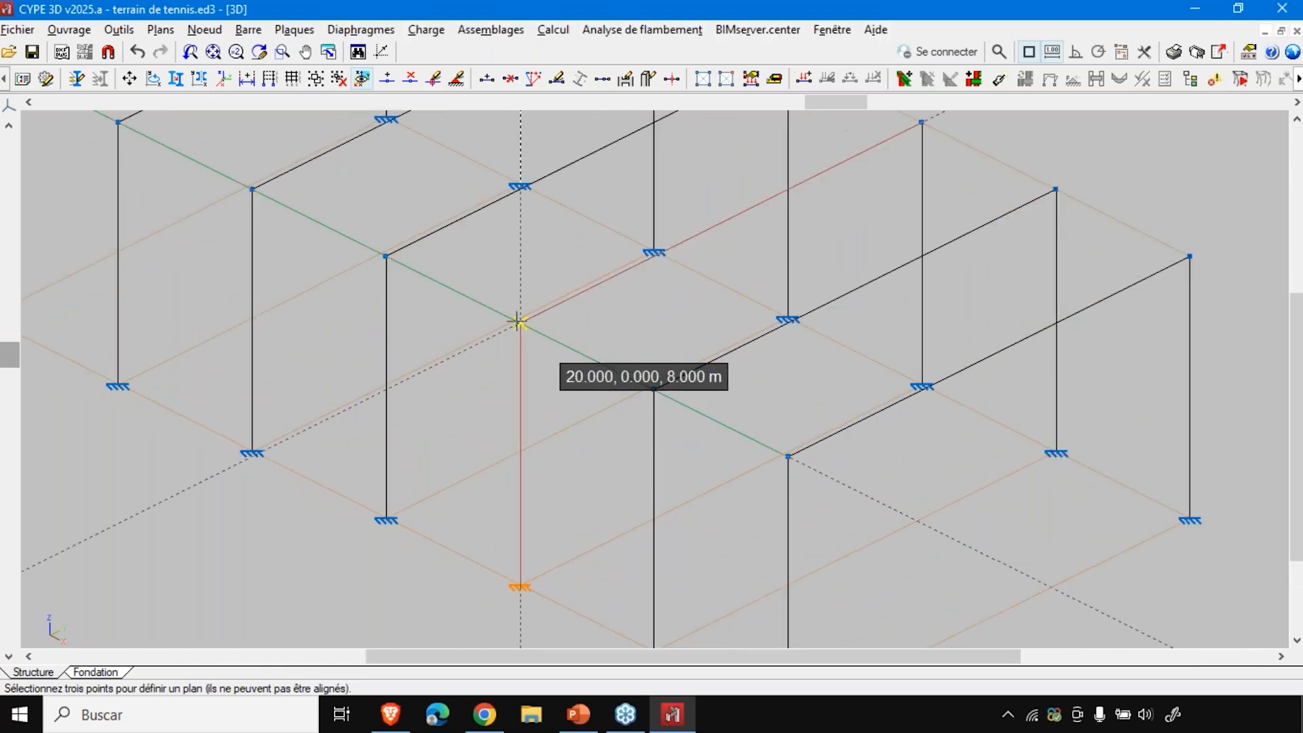
{"action": "left_click", "coordinate": [517, 323]}
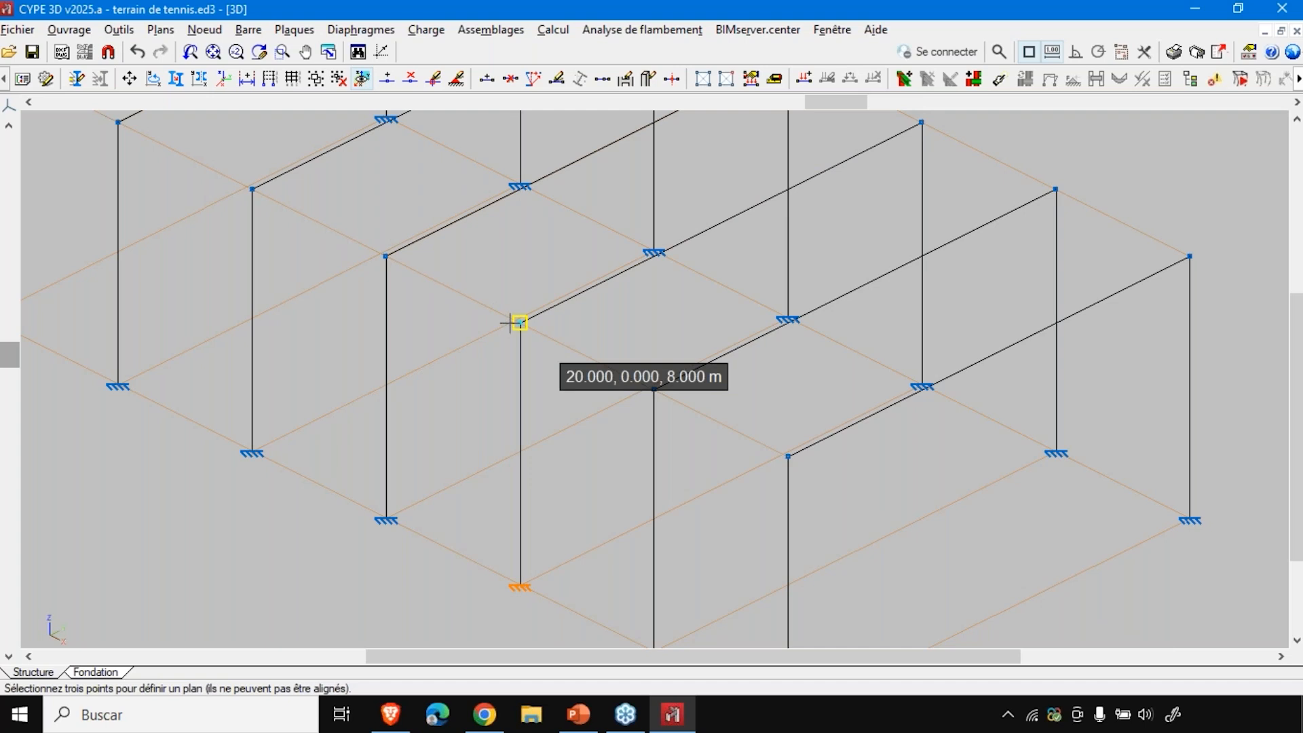
{"action": "scroll", "coordinate": [459, 421], "scroll_direction": "down", "scroll_amount": 2}
{"action": "left_click", "coordinate": [760, 229]}
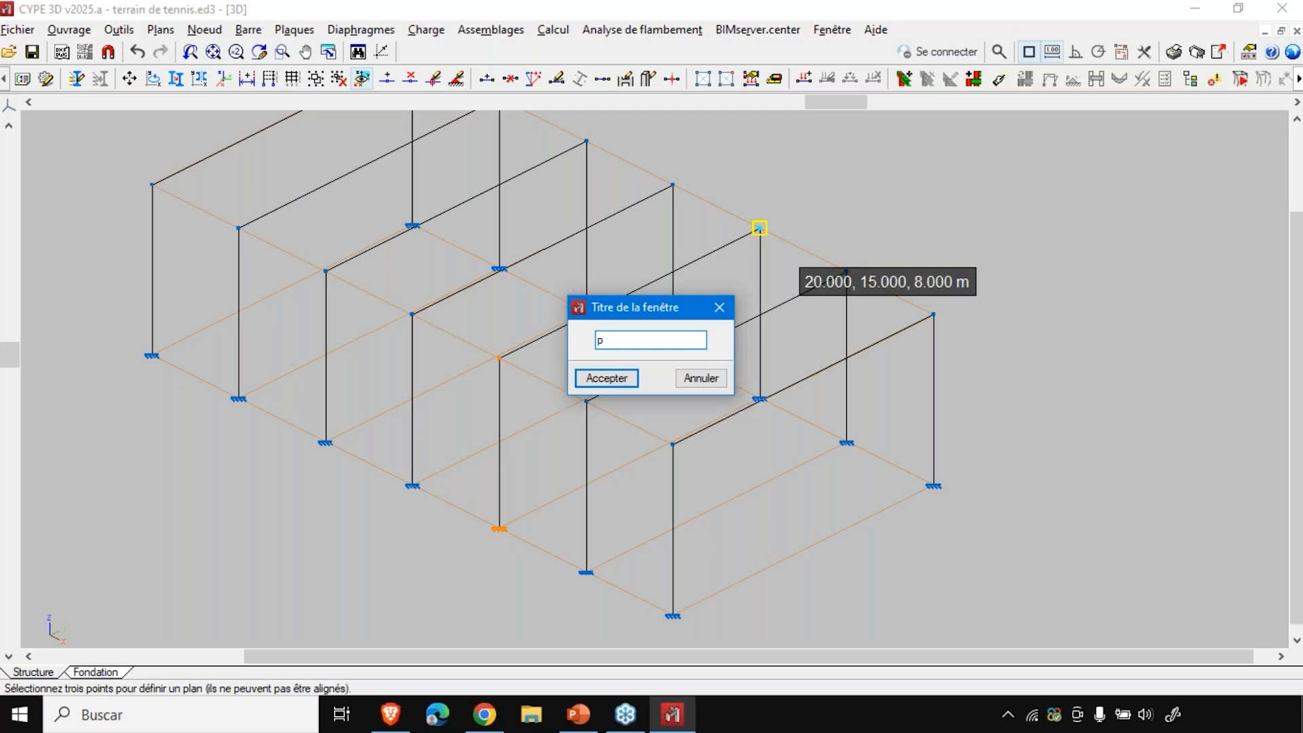
{"action": "left_click", "coordinate": [625, 379]}
- Display the V(0°) H1 loads on the frame in the p3 view
{"action": "left_click", "coordinate": [433, 34]}
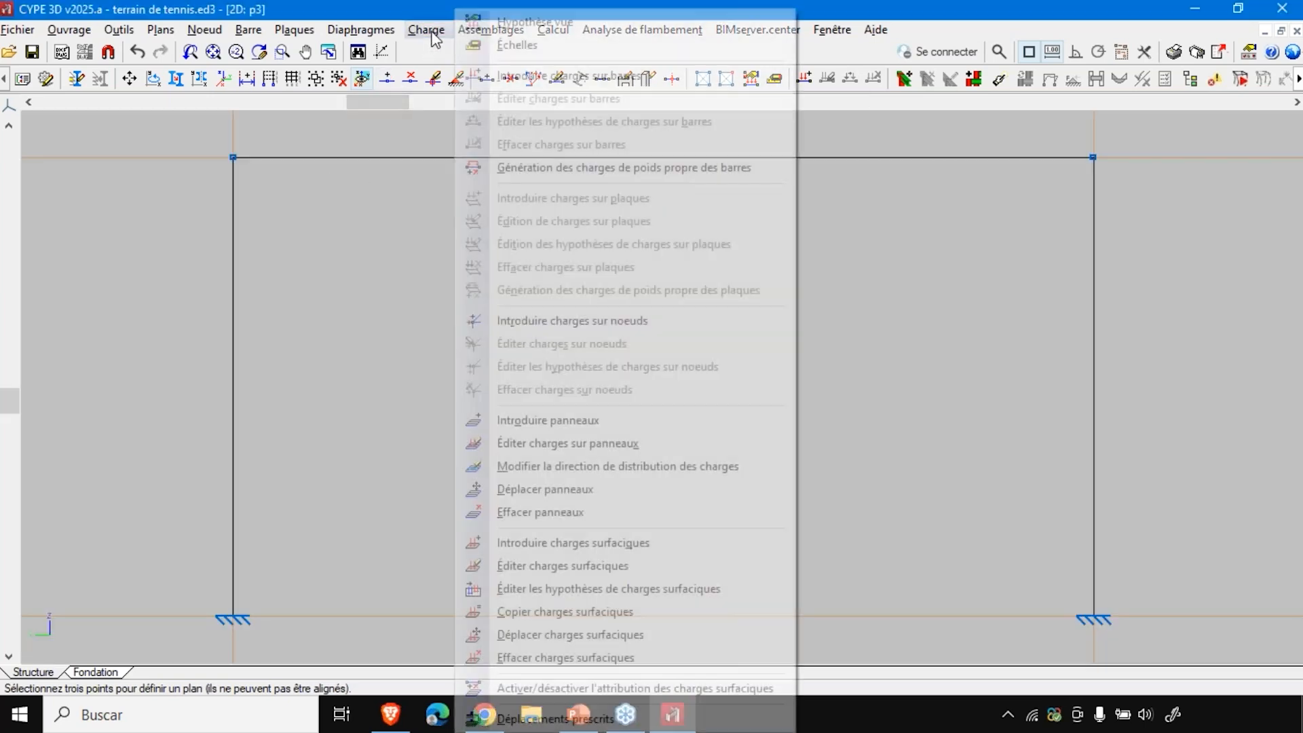
{"action": "left_click", "coordinate": [516, 18]}
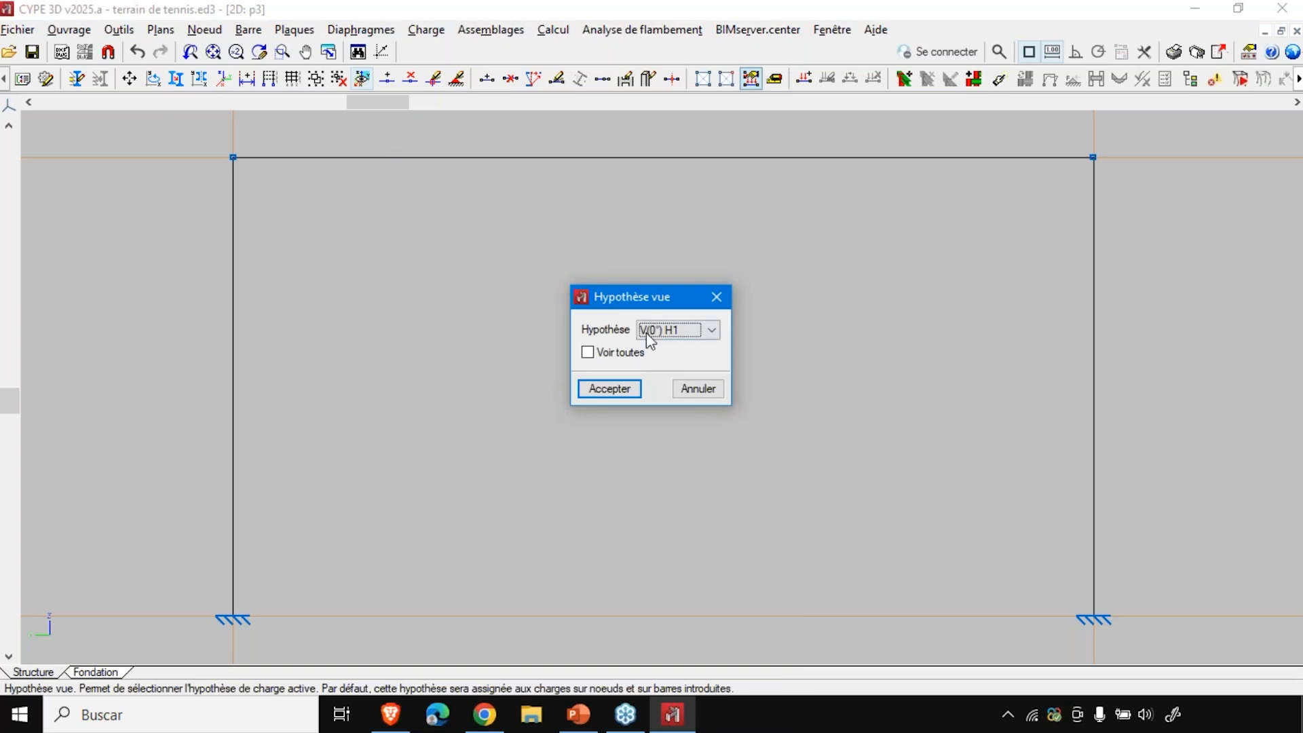
{"action": "left_click", "coordinate": [610, 388]}
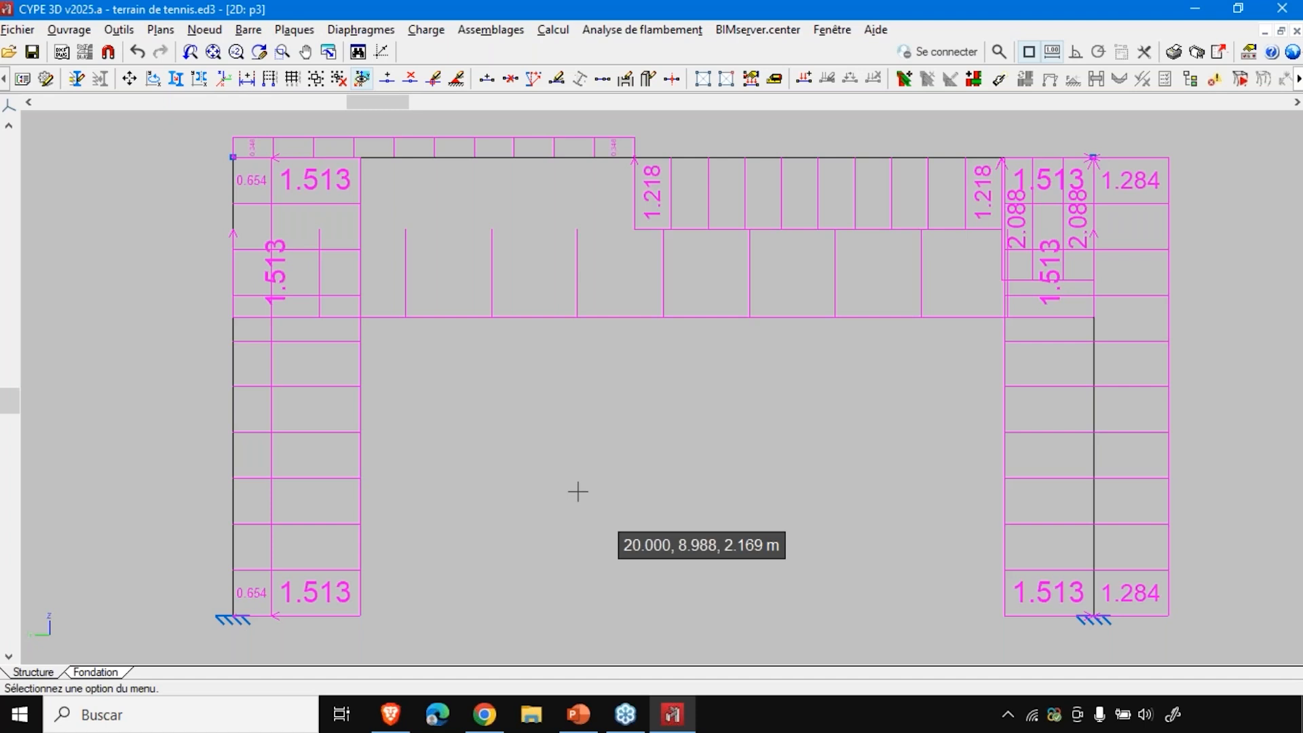
- Return to the 3D view and add a continuous IPE 80 bar along each of the two long eaves, from the first to the last frame
{"action": "left_click", "coordinate": [832, 29]}
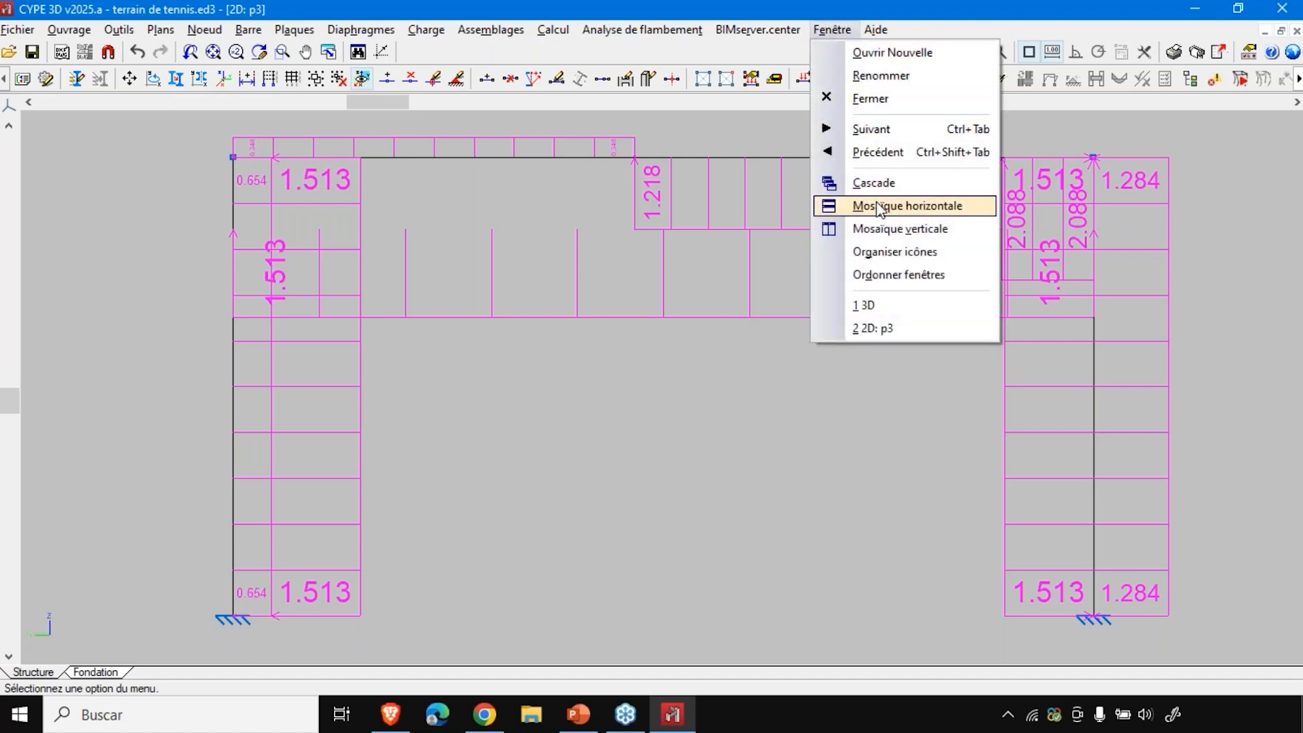
{"action": "left_click", "coordinate": [863, 304]}
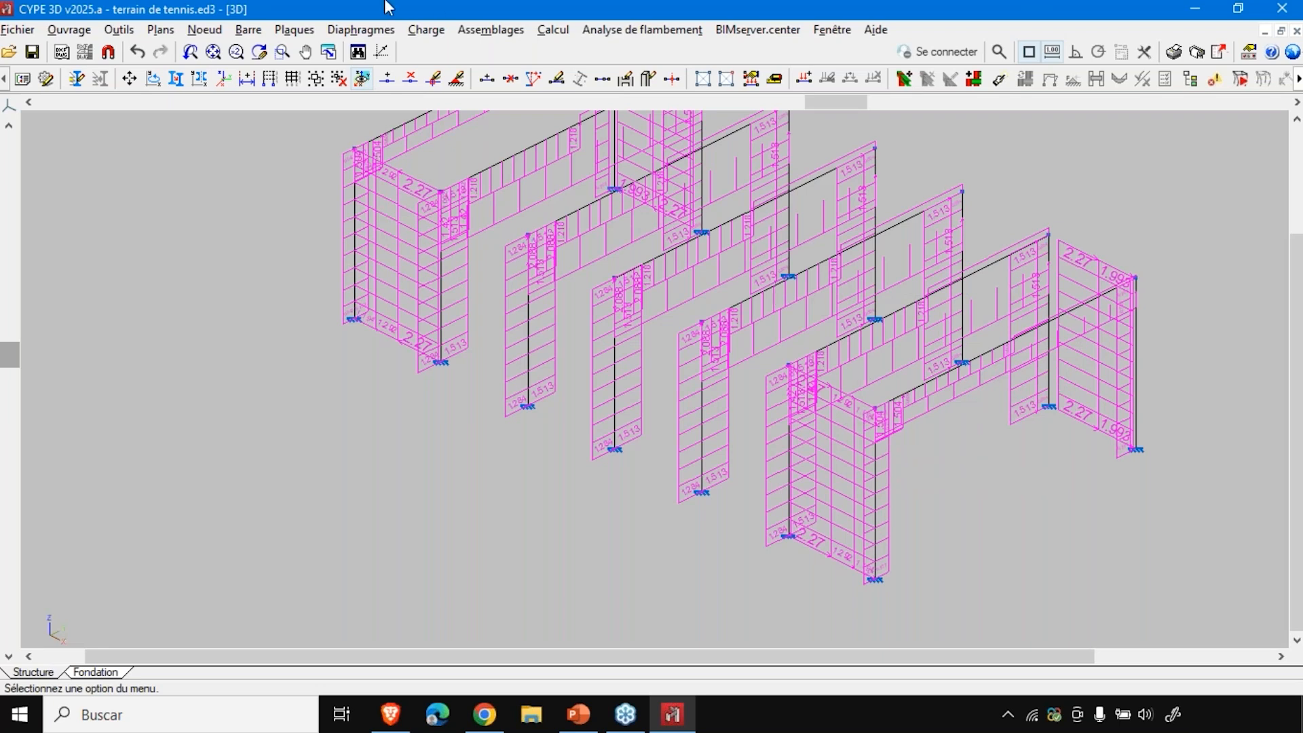
{"action": "left_click", "coordinate": [247, 30]}
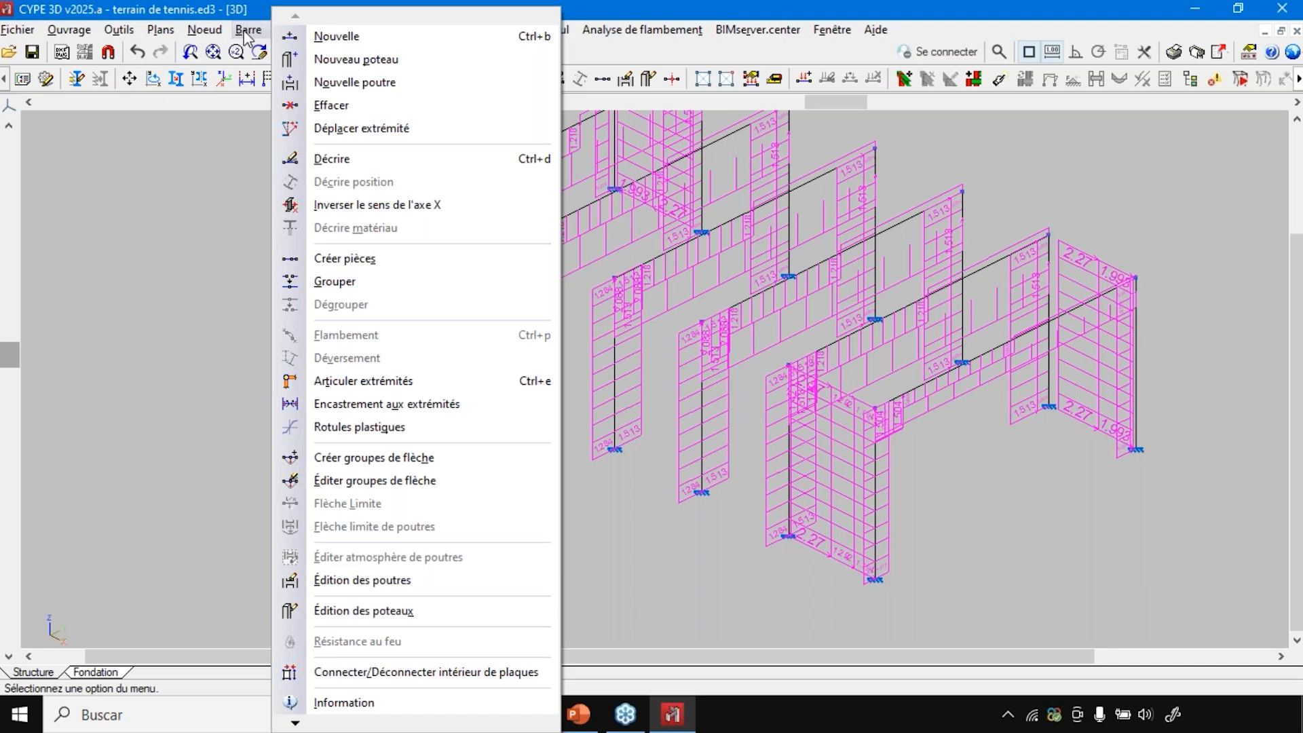
{"action": "left_click", "coordinate": [329, 37]}
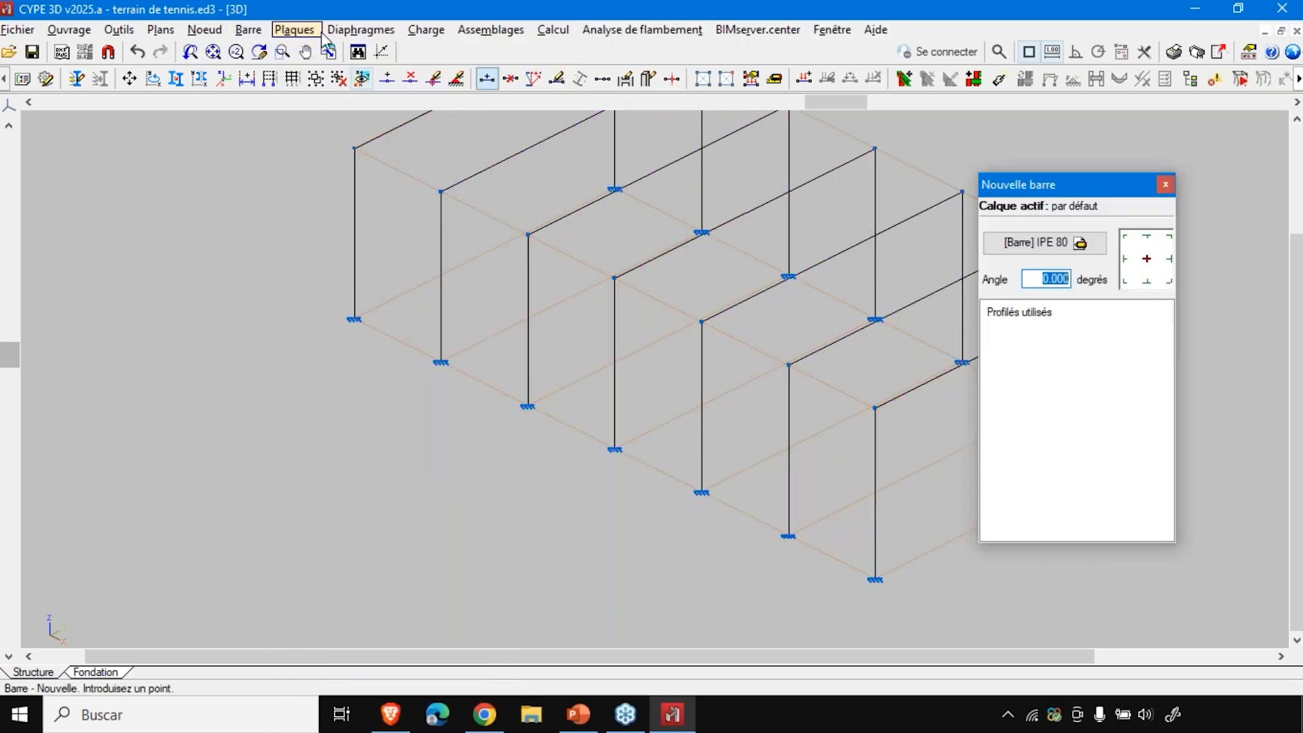
{"action": "scroll", "coordinate": [509, 457], "scroll_direction": "down", "scroll_amount": 2}
{"action": "left_click_drag", "start_coordinate": [1070, 188], "coordinate": [1136, 193]}
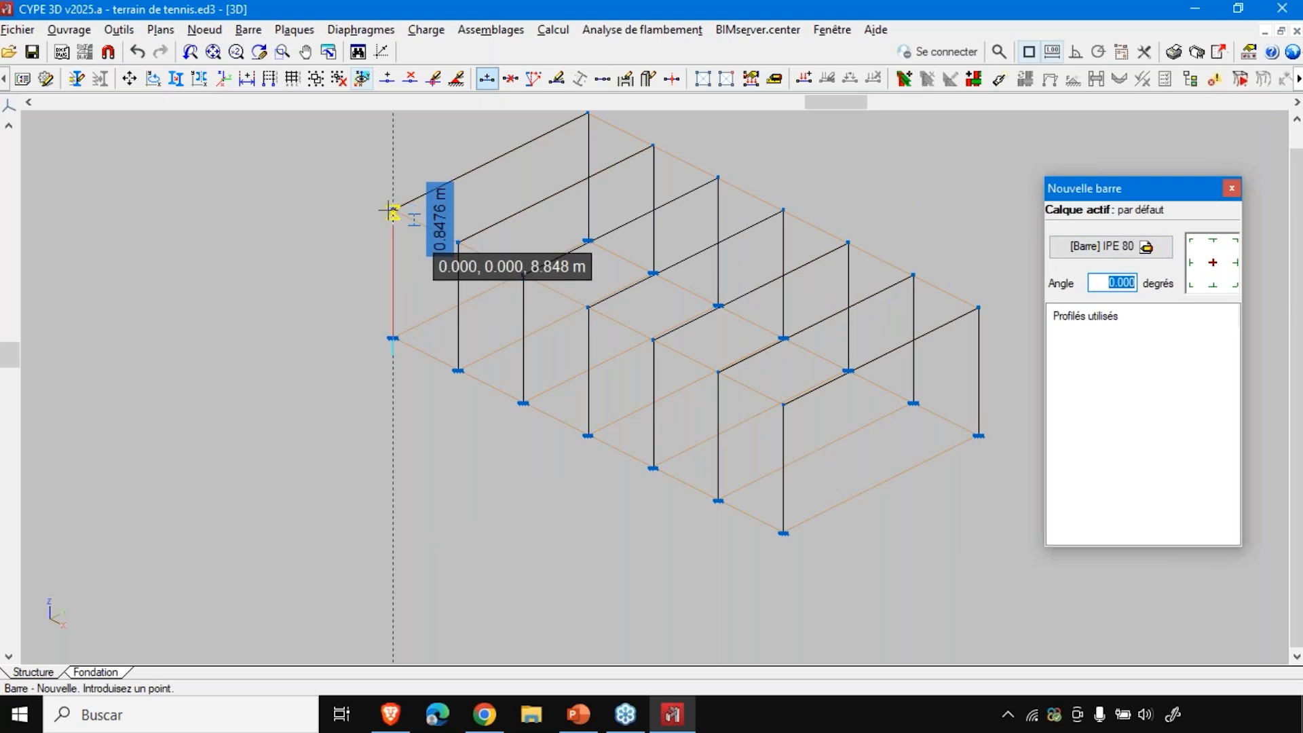
{"action": "scroll", "coordinate": [393, 210], "scroll_direction": "up", "scroll_amount": 2}
{"action": "scroll", "coordinate": [378, 246], "scroll_direction": "down", "scroll_amount": 2}
{"action": "left_click", "coordinate": [378, 239]}
{"action": "left_click", "coordinate": [787, 444]}
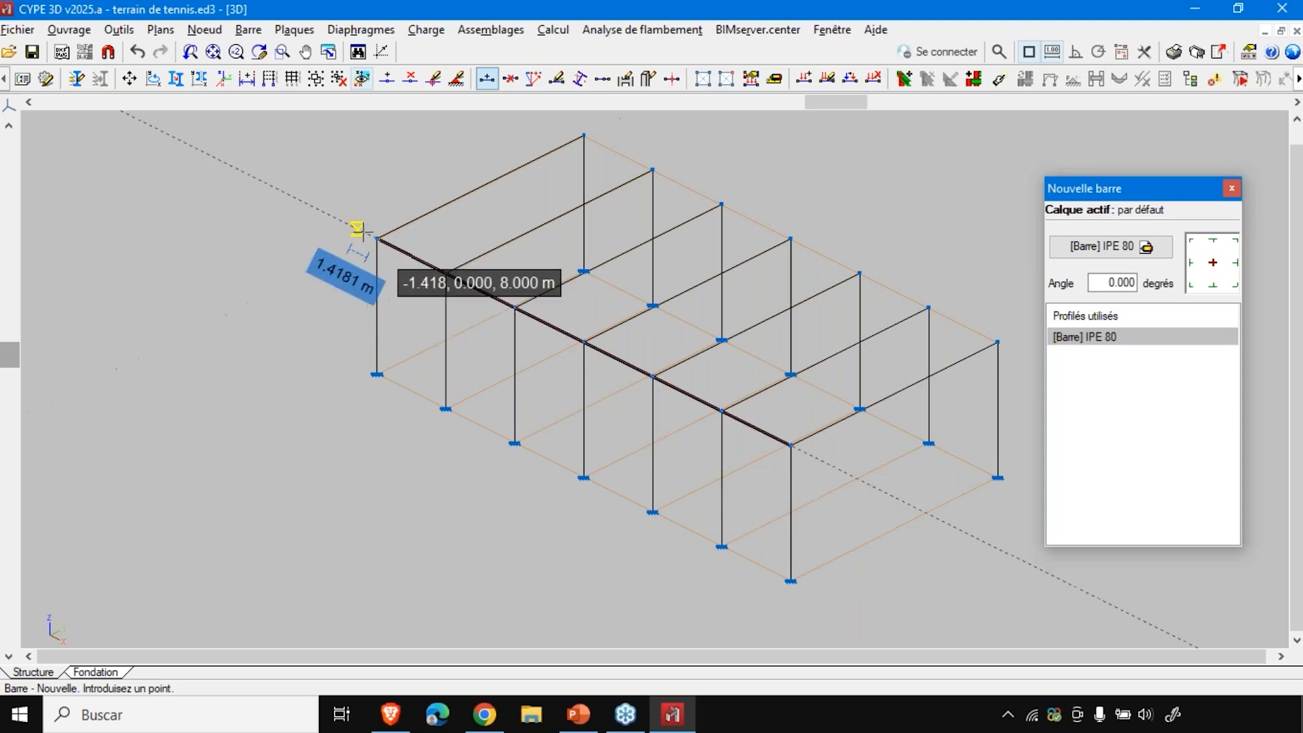
{"action": "left_click", "coordinate": [583, 132]}
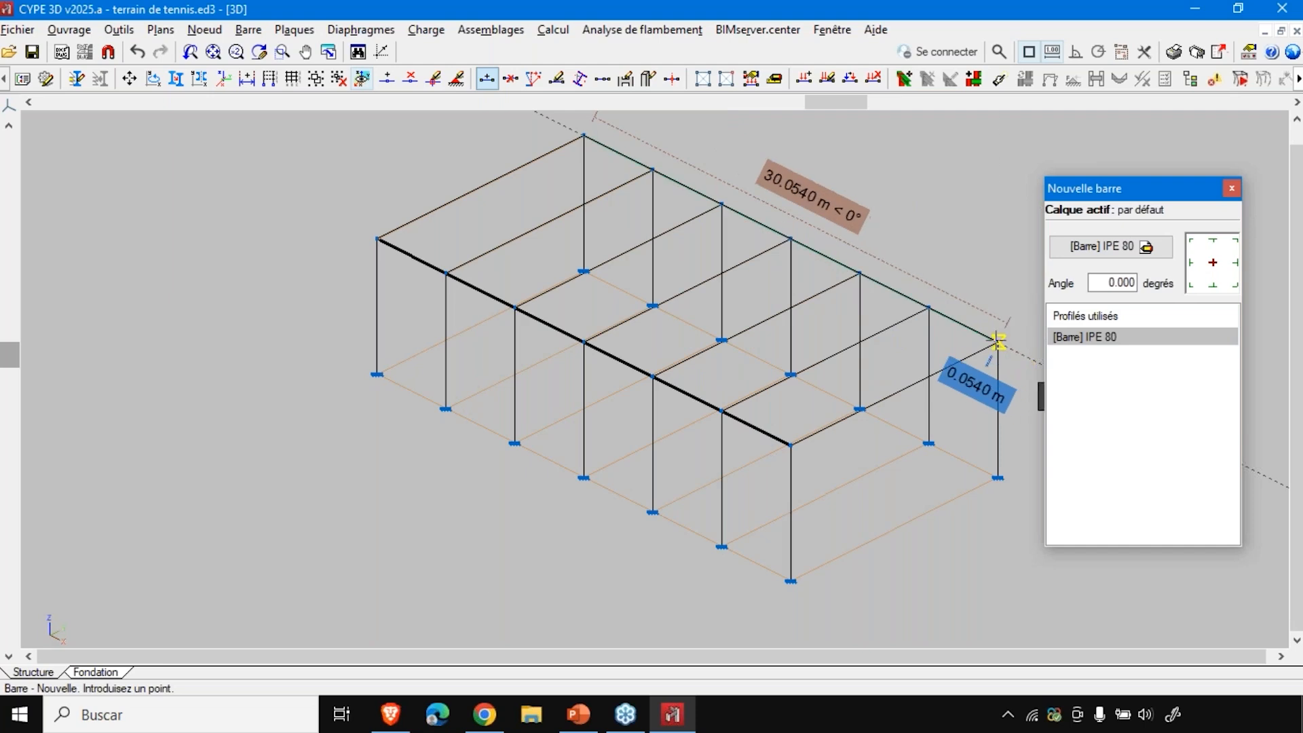
{"action": "left_click", "coordinate": [996, 341]}
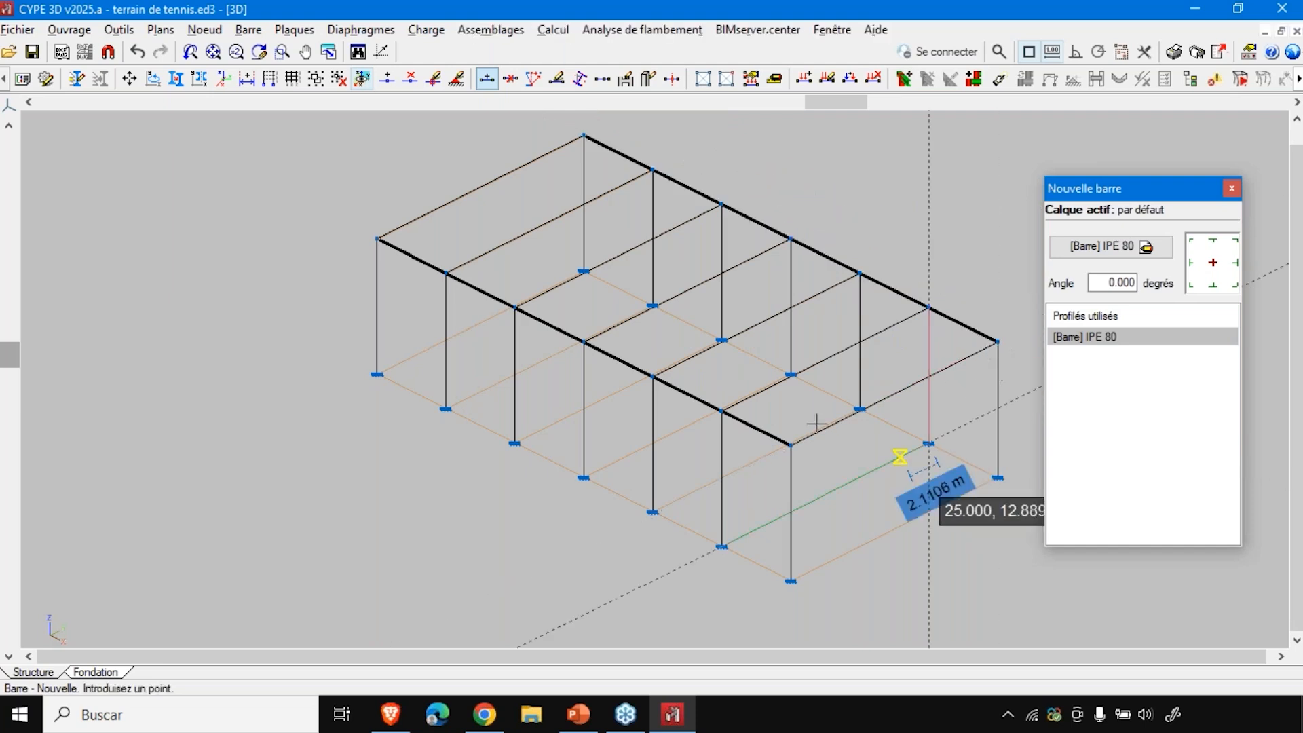
- Break up the continuous 30 m bar along the near eave by creating a piece between its first two frame nodes
{"action": "left_click", "coordinate": [255, 31]}
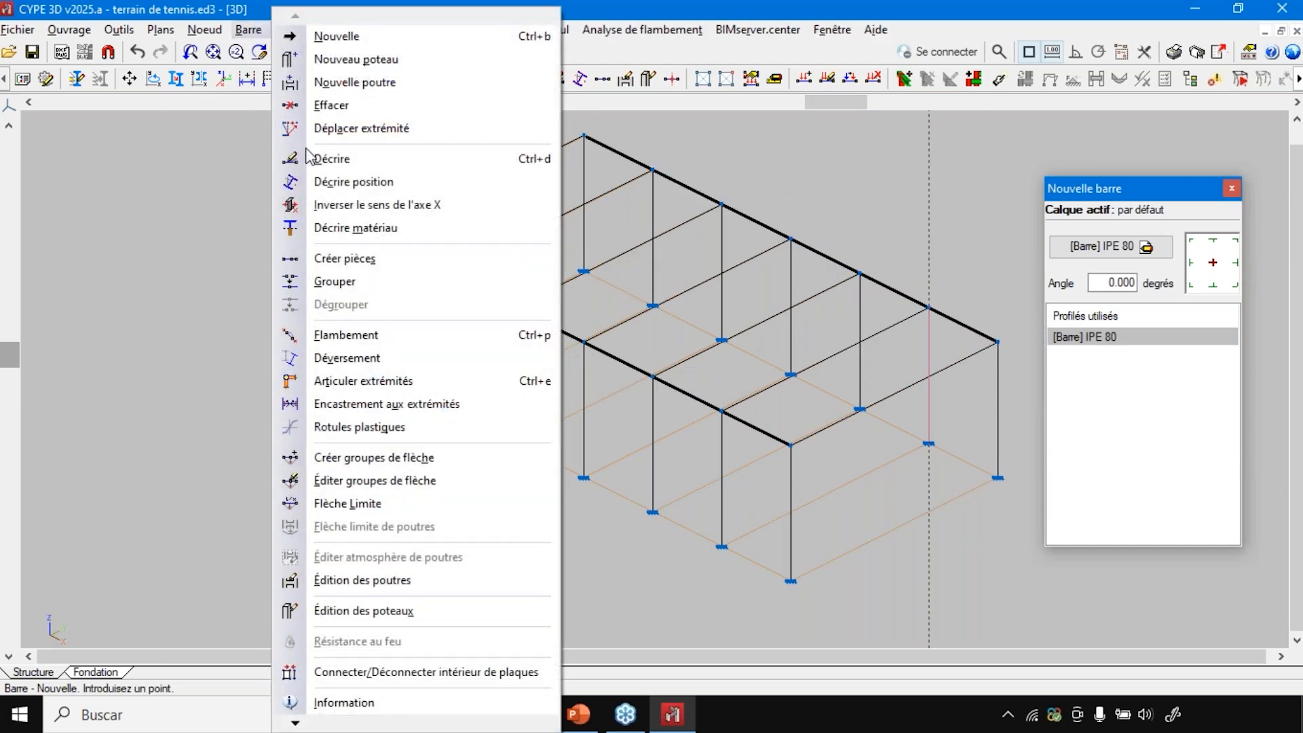
{"action": "left_click", "coordinate": [319, 159]}
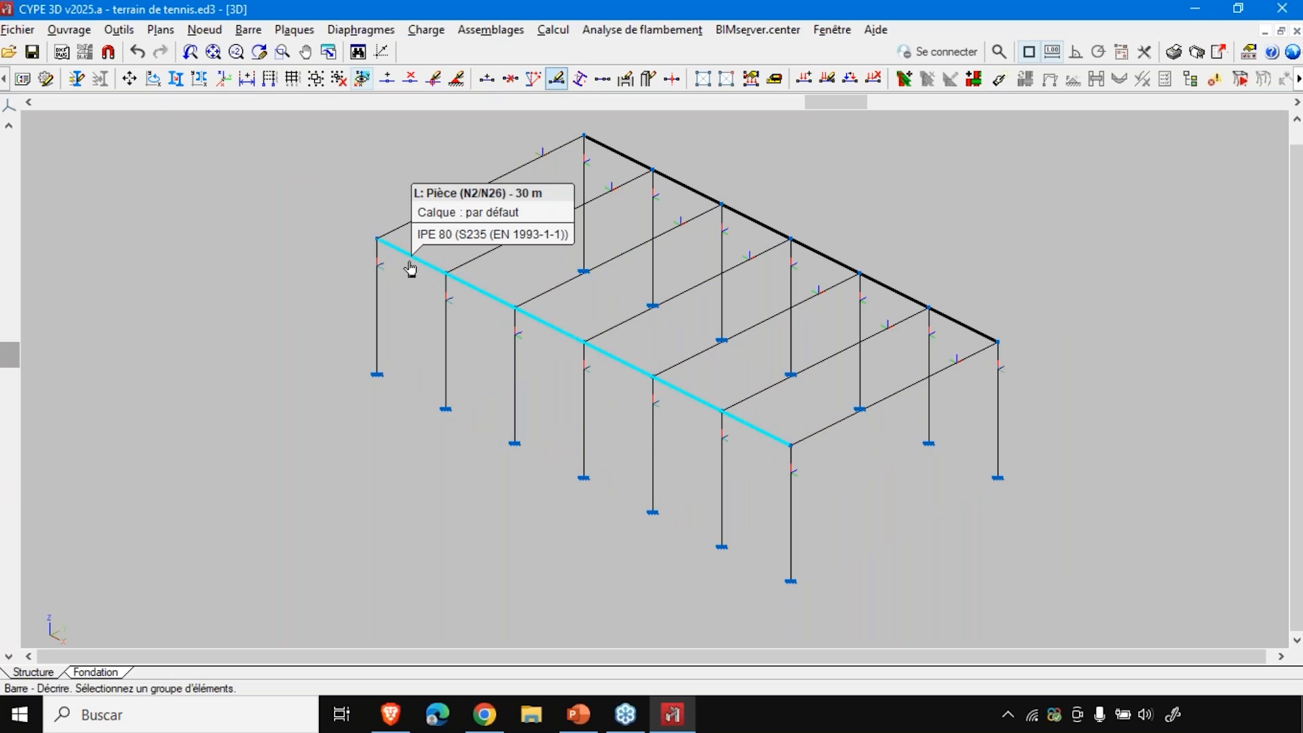
{"action": "left_click", "coordinate": [248, 29]}
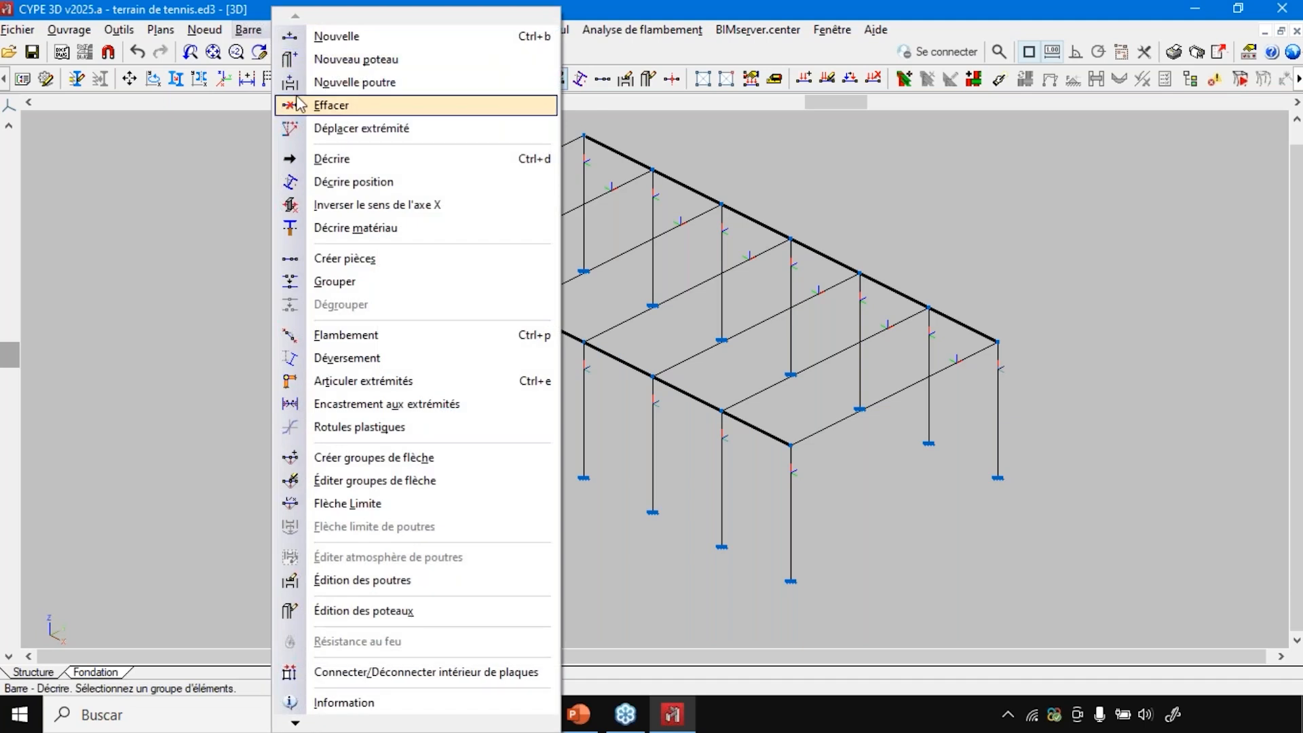
{"action": "left_click", "coordinate": [343, 259]}
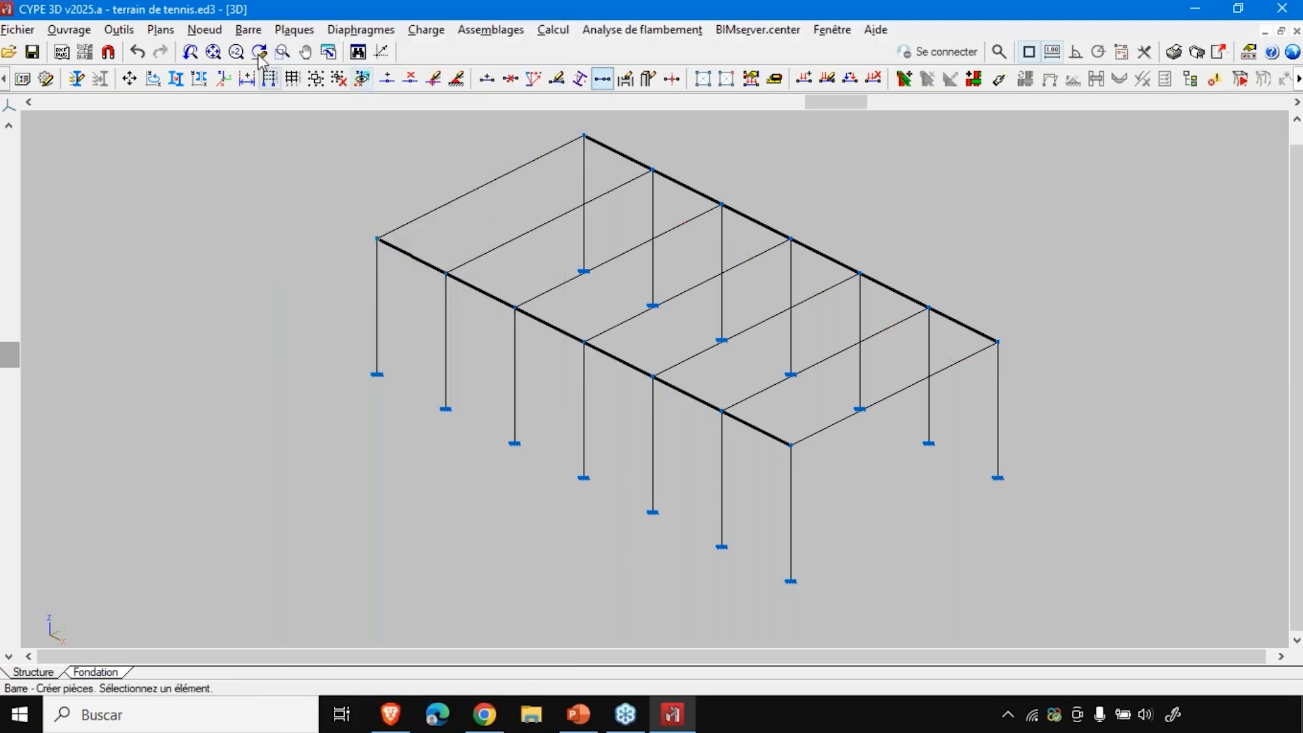
{"action": "left_click", "coordinate": [250, 30]}
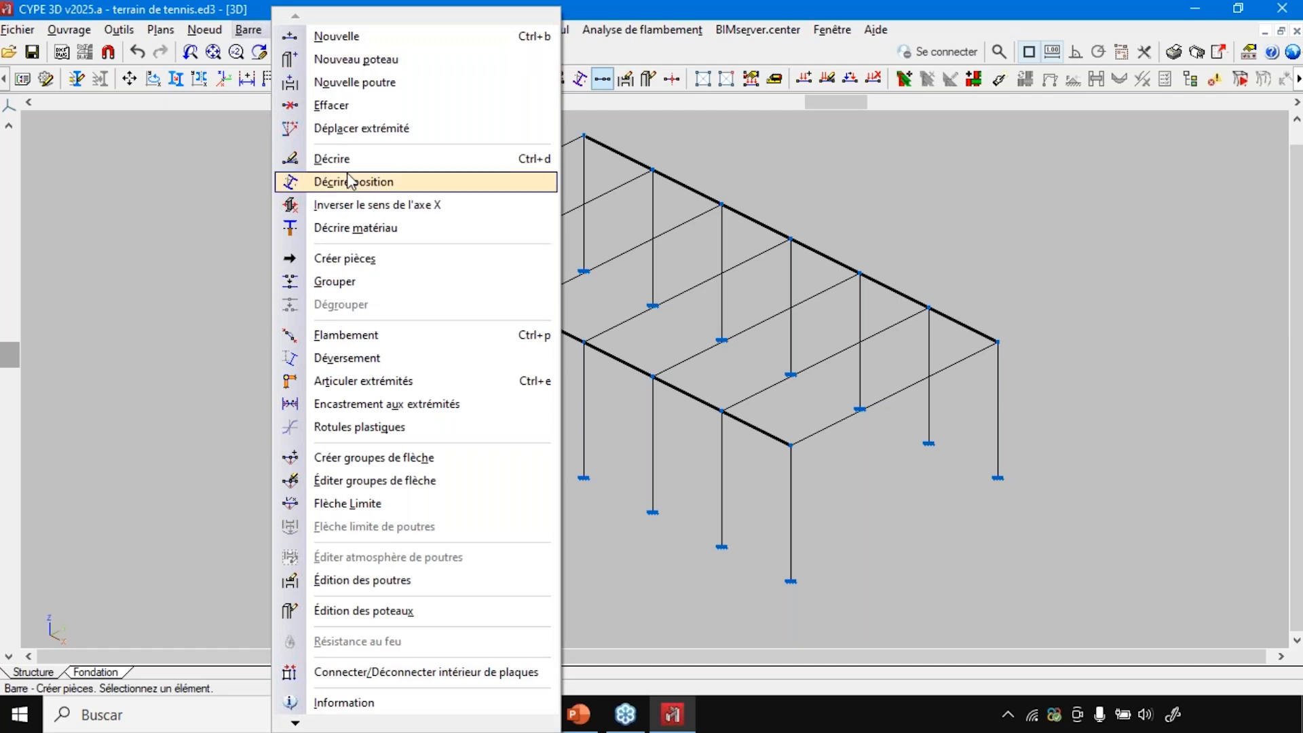
{"action": "left_click", "coordinate": [352, 263]}
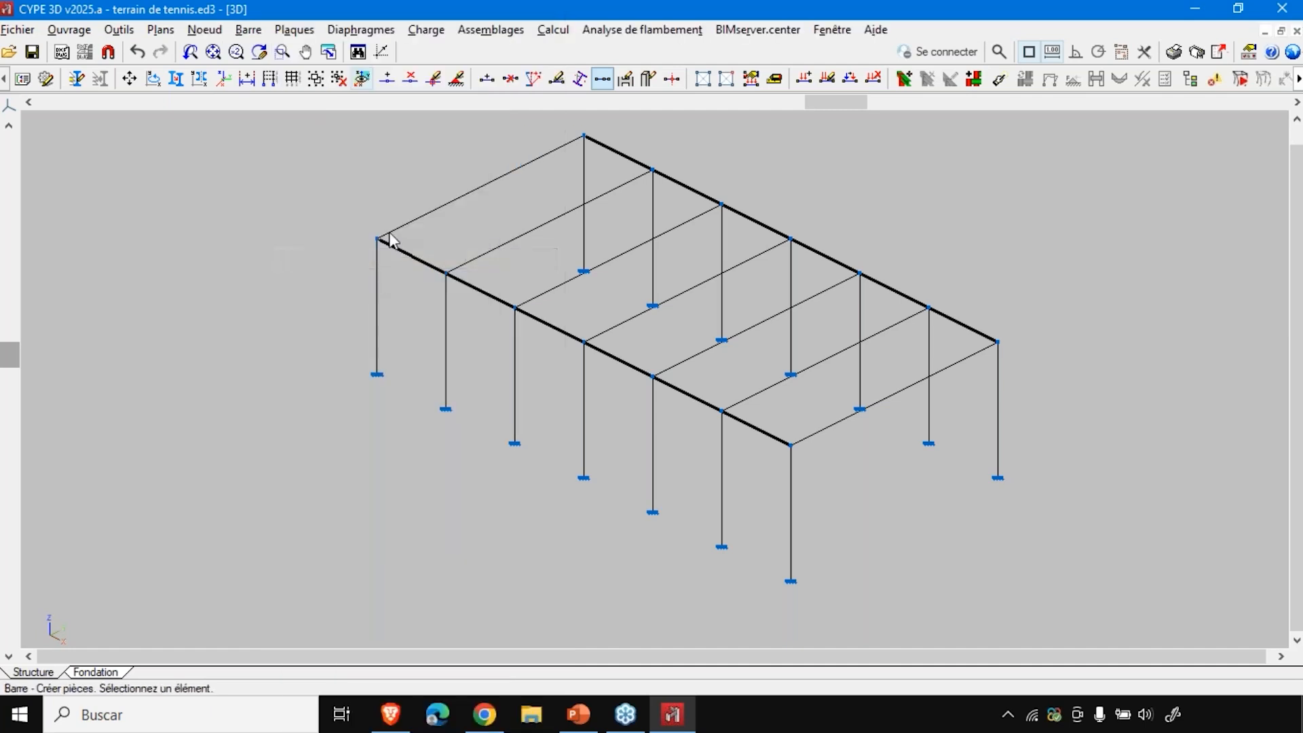
{"action": "scroll", "coordinate": [379, 248], "scroll_direction": "up", "scroll_amount": 5}
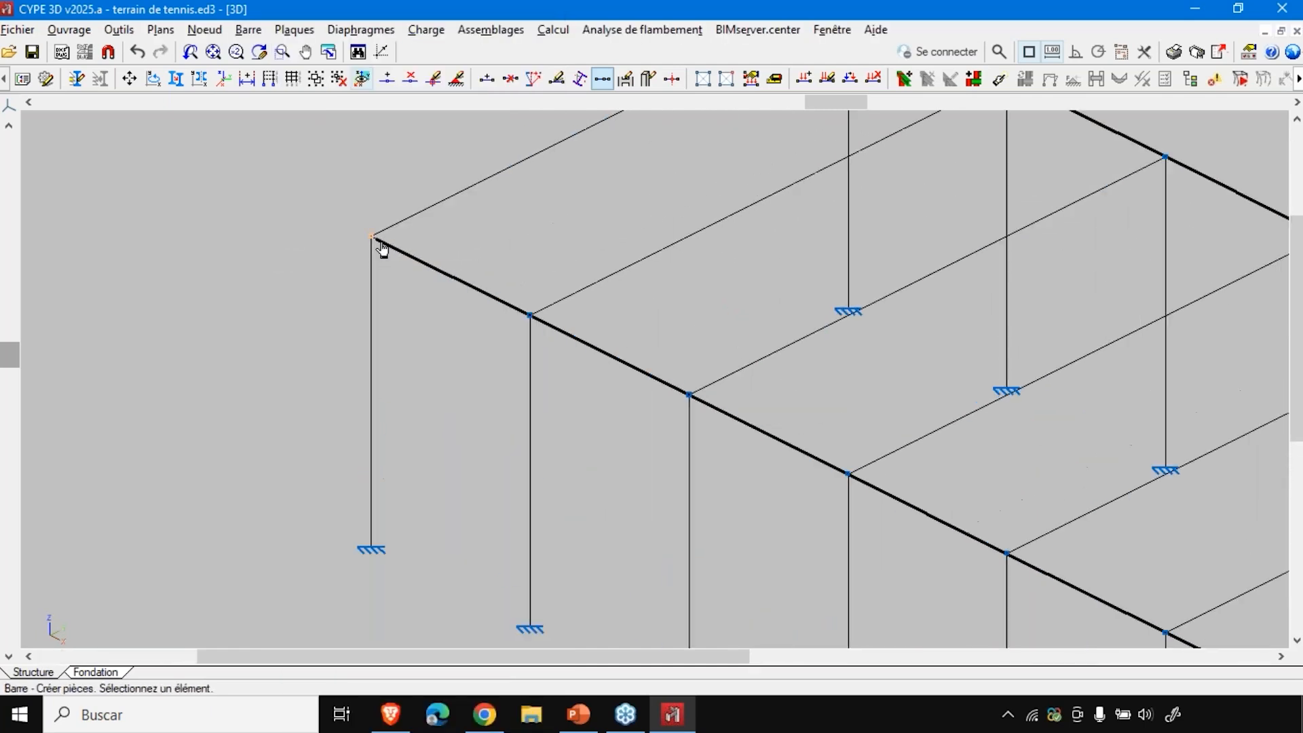
{"action": "left_click", "coordinate": [532, 319]}
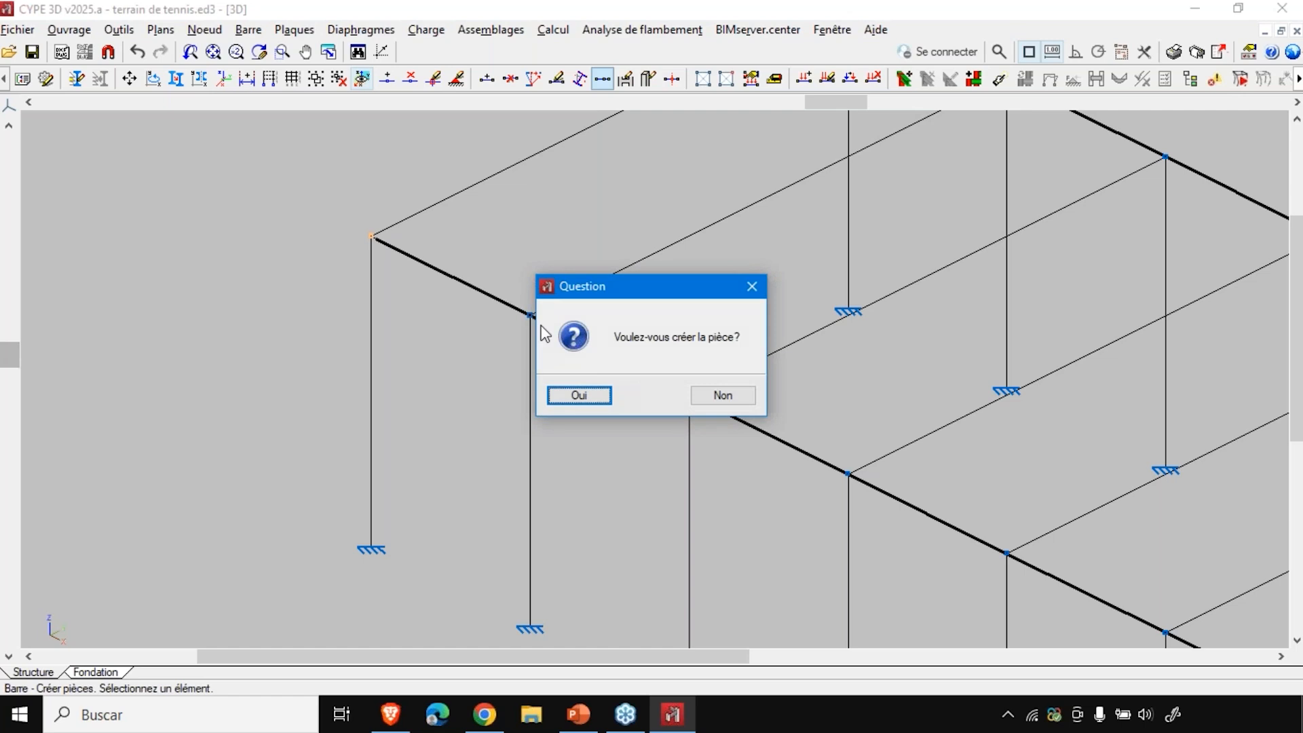
{"action": "left_click", "coordinate": [578, 395]}
{"action": "scroll", "coordinate": [372, 291], "scroll_direction": "down", "scroll_amount": 4}
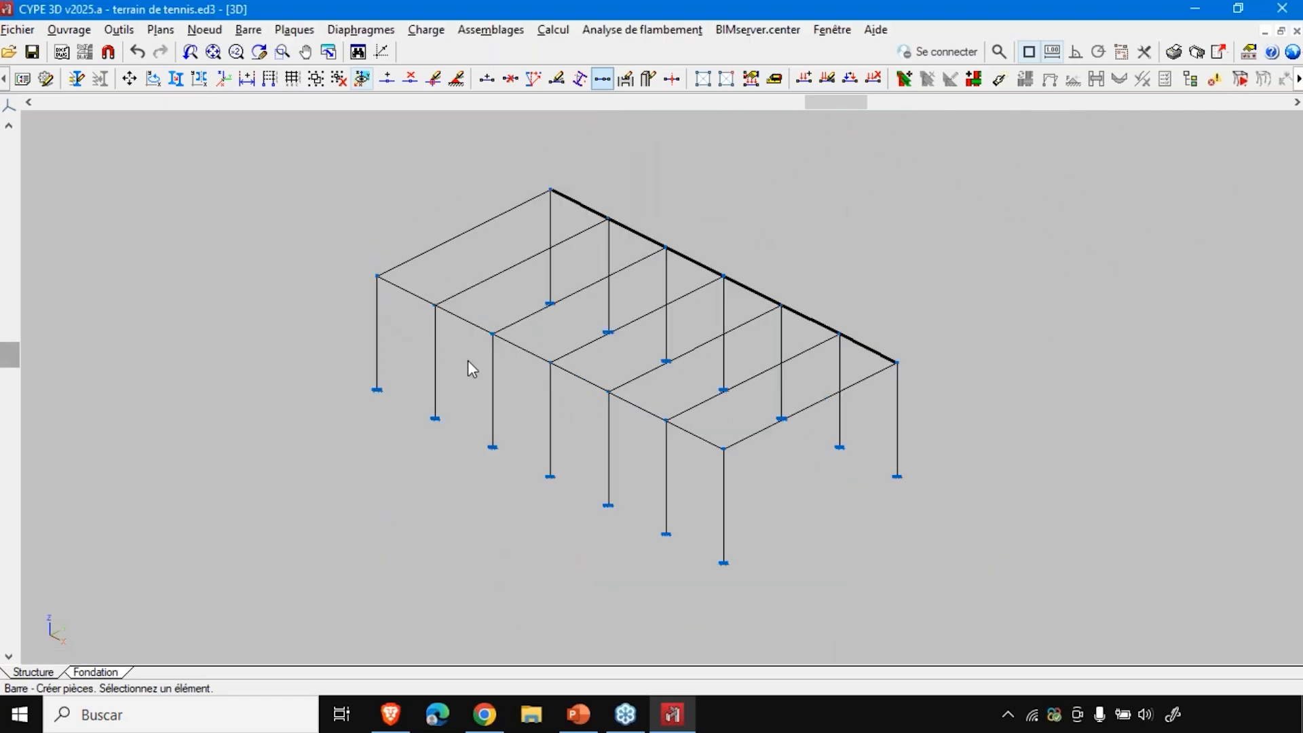
- Break up the continuous bar along the far eave by creating a piece between its first two frame nodes
{"action": "left_click", "coordinate": [248, 29]}
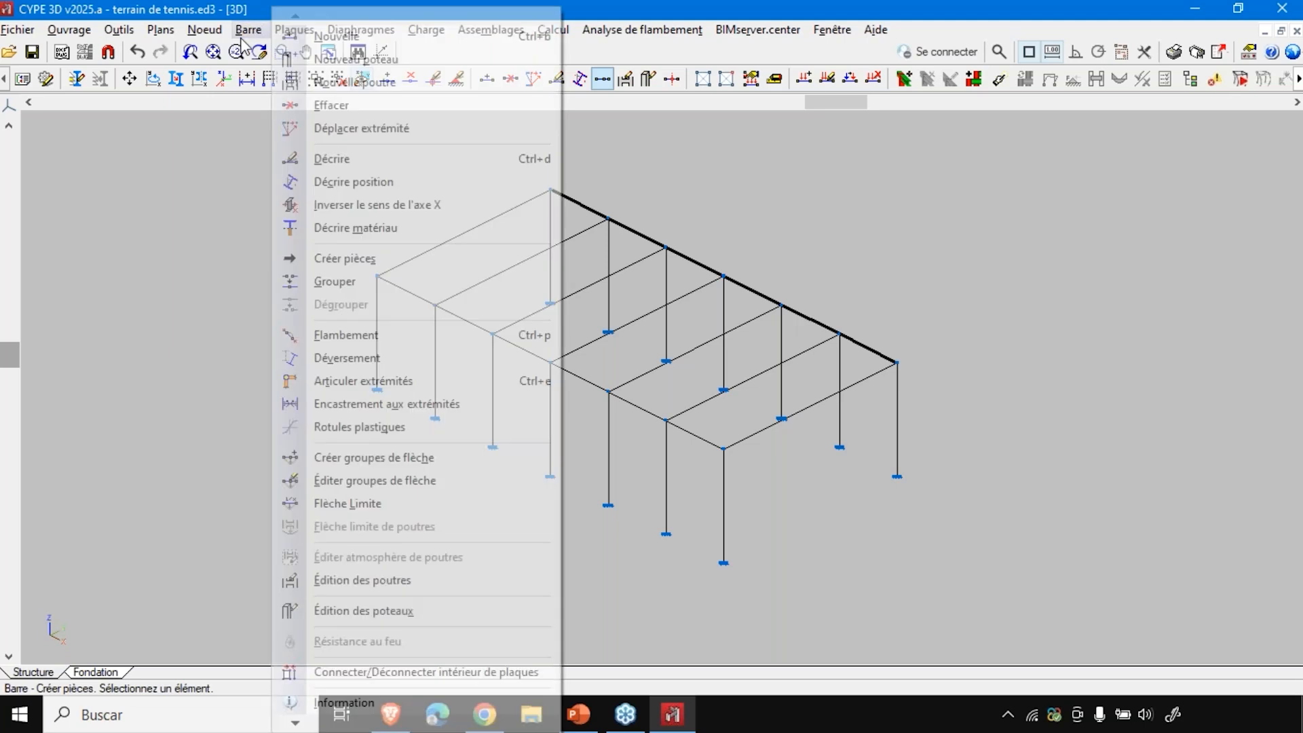
{"action": "left_click", "coordinate": [332, 158]}
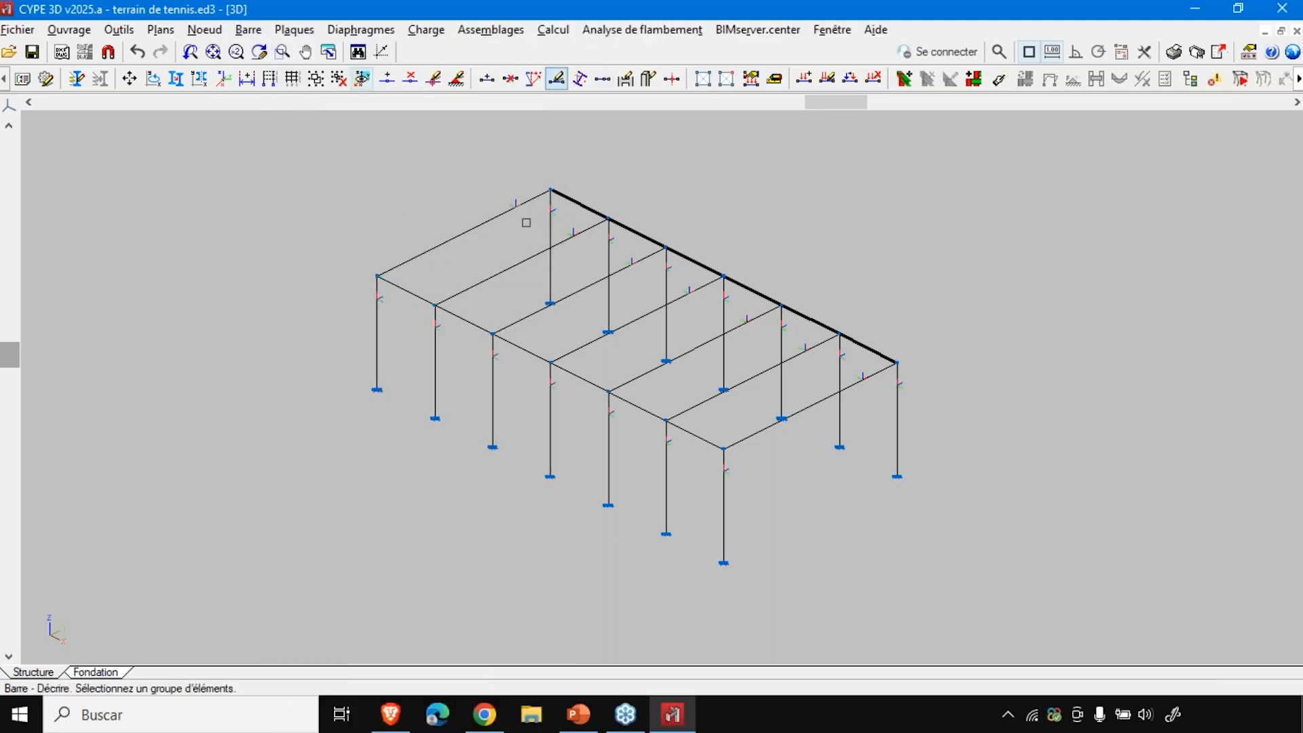
{"action": "left_click", "coordinate": [578, 211]}
{"action": "left_click", "coordinate": [248, 29]}
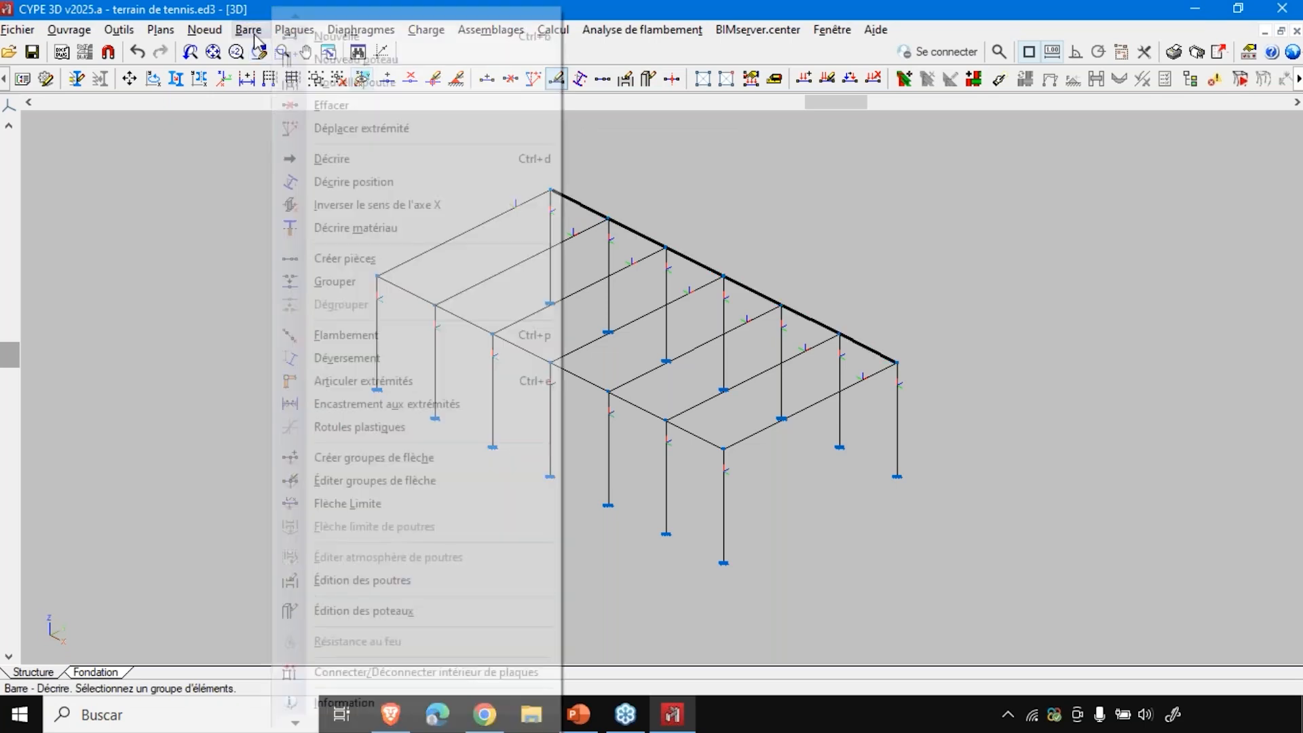
{"action": "left_click", "coordinate": [350, 261]}
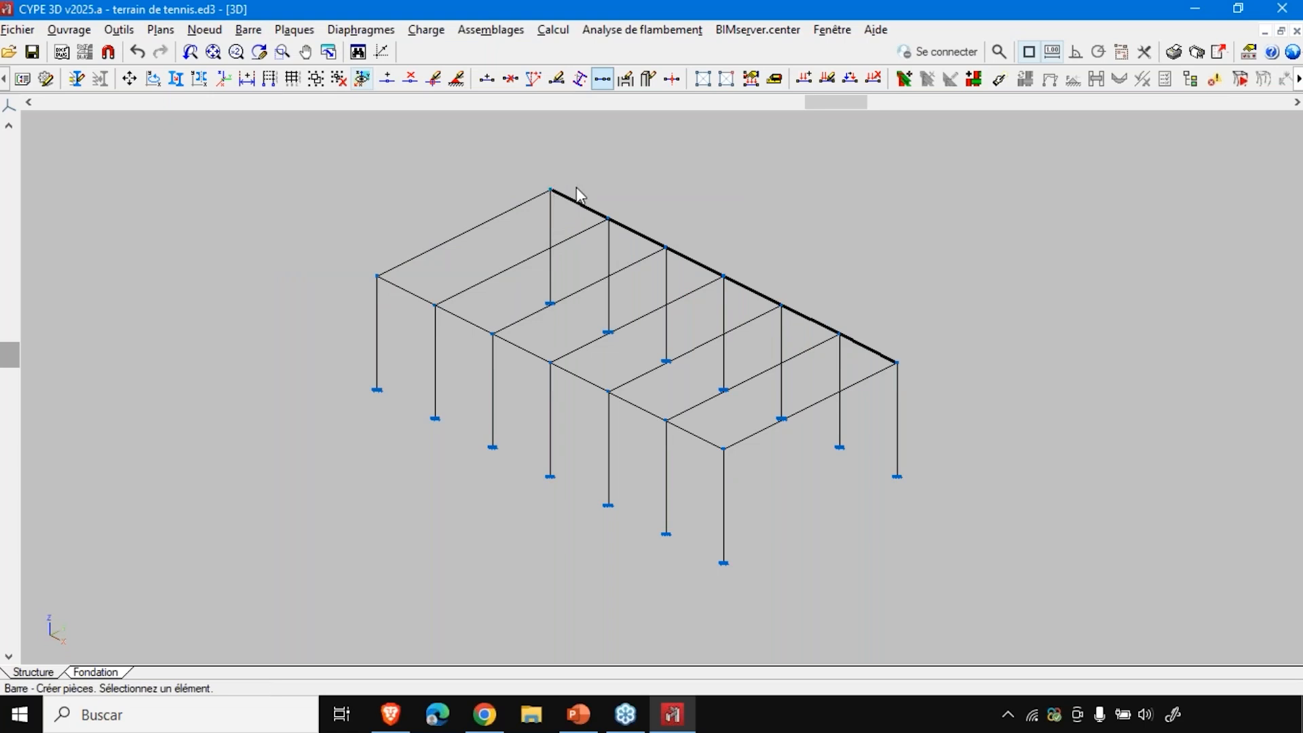
{"action": "left_click", "coordinate": [605, 219]}
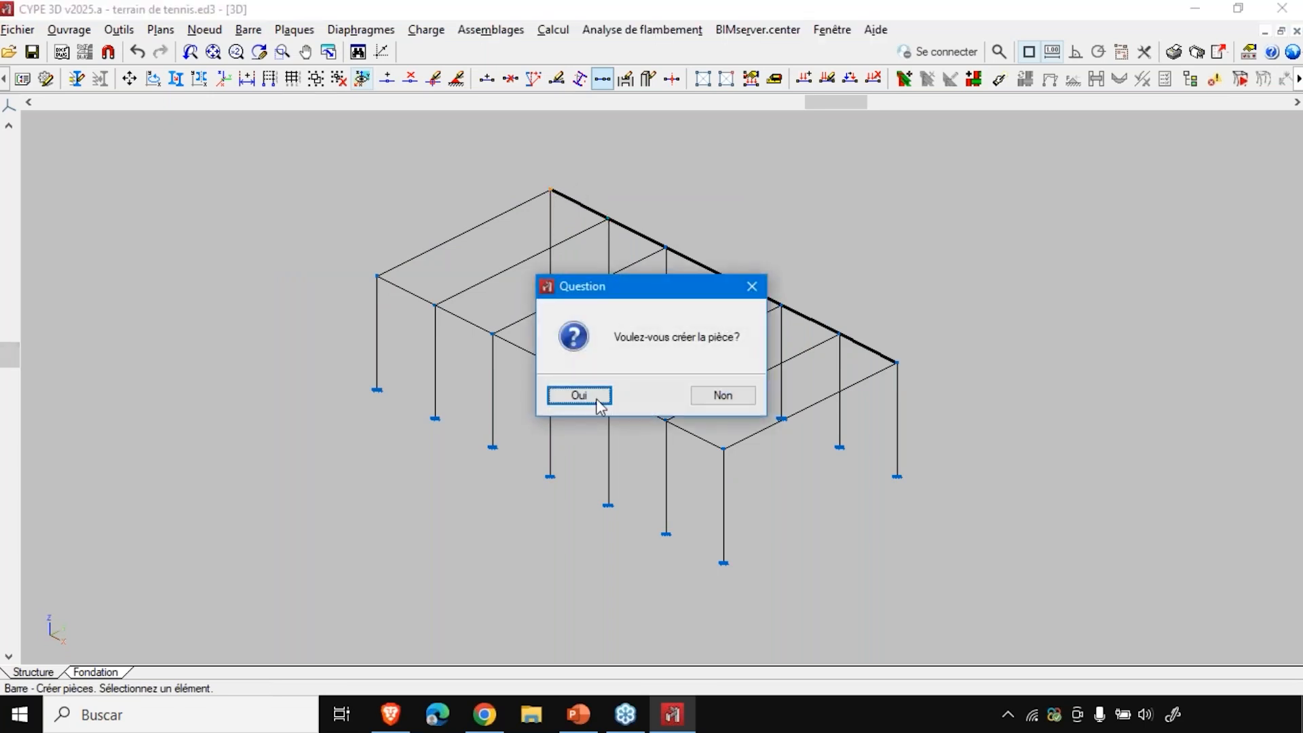
{"action": "left_click", "coordinate": [580, 396]}
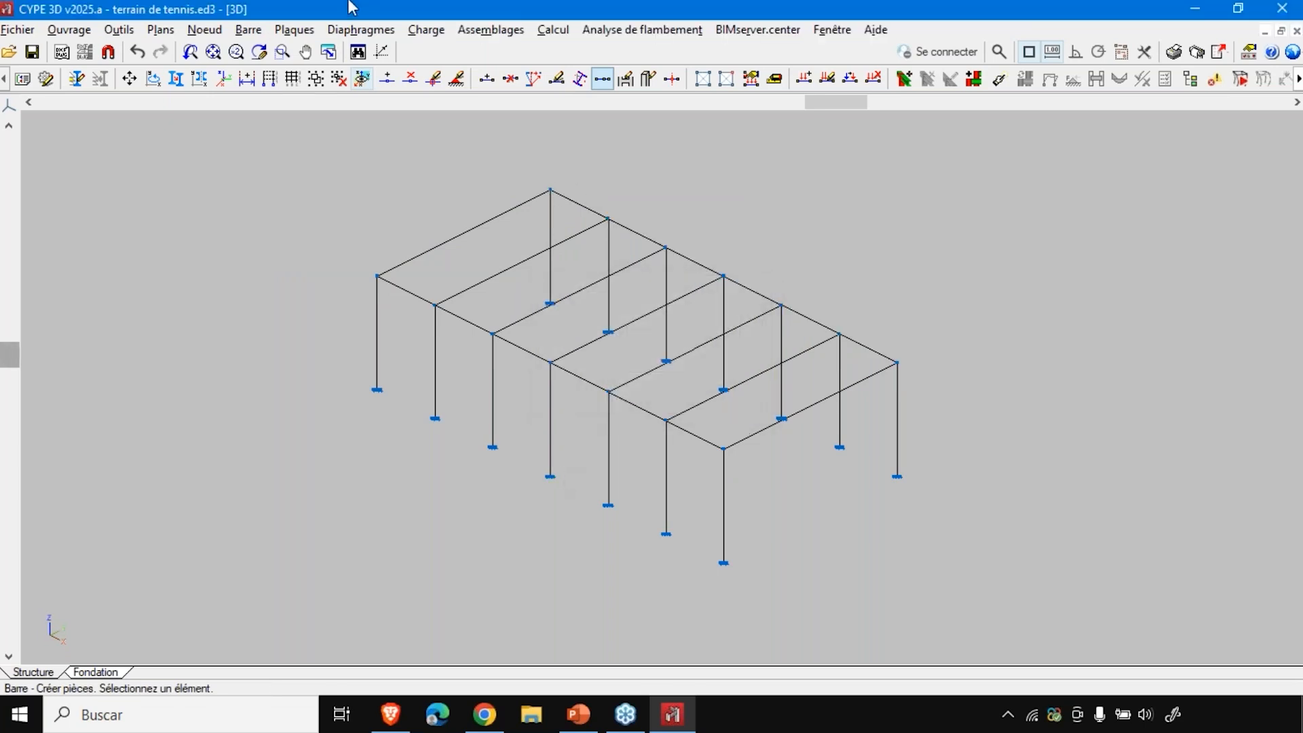
- Start a new IPE 80 bar near the base of the end frame's front corner column
{"action": "left_click", "coordinate": [242, 29]}
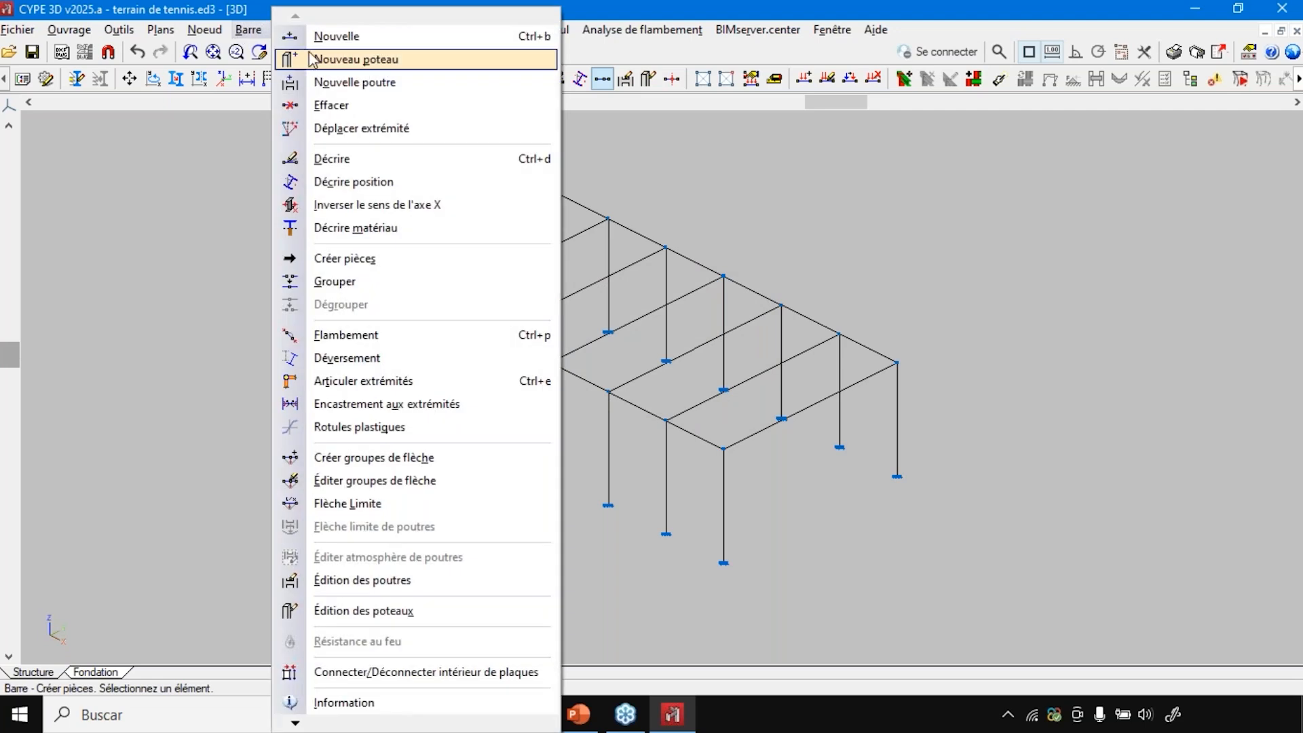
{"action": "left_click", "coordinate": [298, 37]}
{"action": "scroll", "coordinate": [724, 551], "scroll_direction": "up", "scroll_amount": 3}
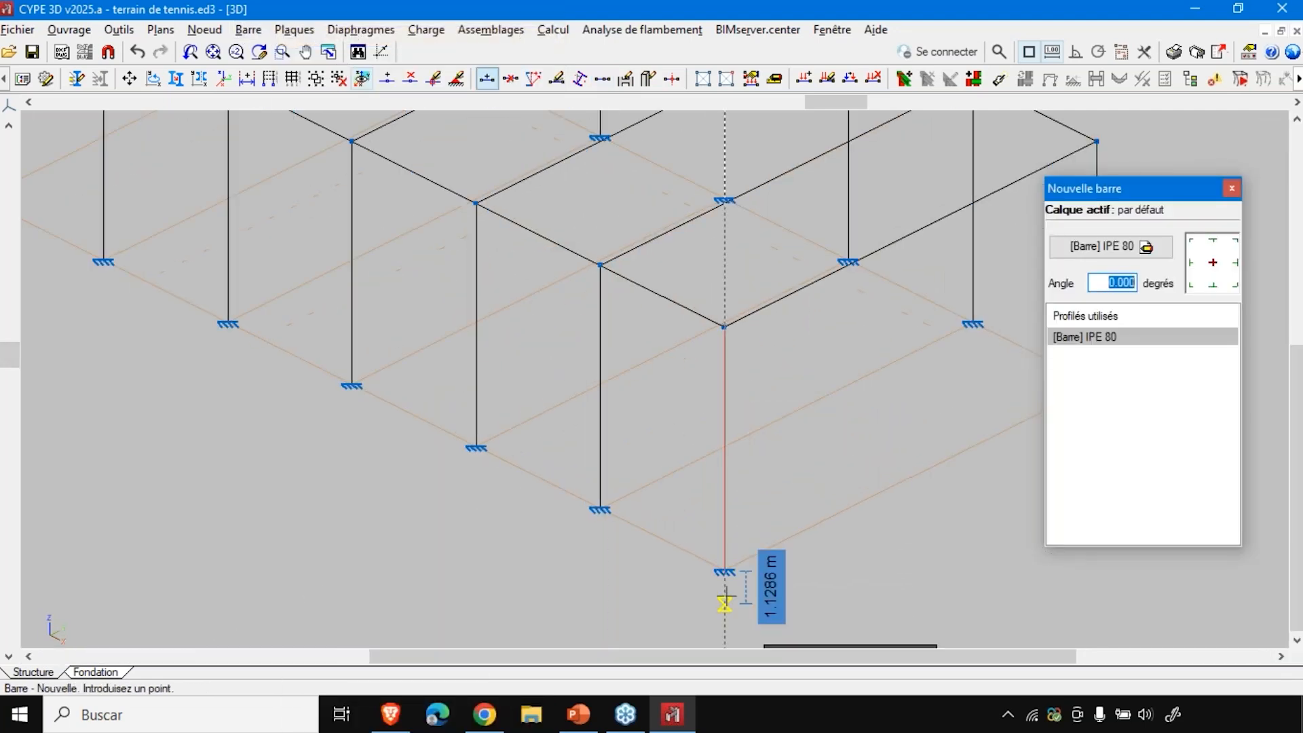
- Draw a horizontal IPE 80 bar at 4 m height between the x = 30 m and x = 25 m columns on the y = 0 side
{"action": "left_click", "coordinate": [726, 552]}
{"action": "type", "text": "4"}
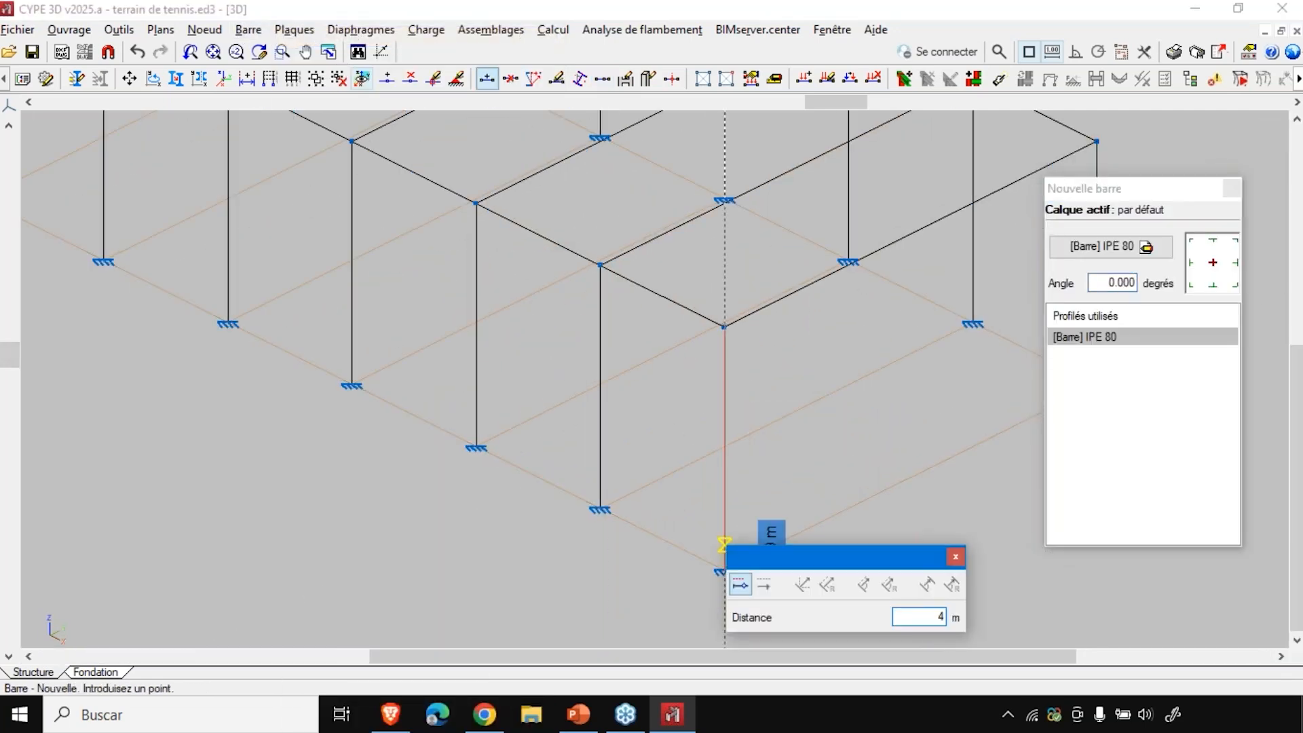
{"action": "key", "text": "Return"}
{"action": "scroll", "coordinate": [624, 407], "scroll_direction": "up", "scroll_amount": 3}
{"action": "scroll", "coordinate": [598, 410], "scroll_direction": "up", "scroll_amount": 2}
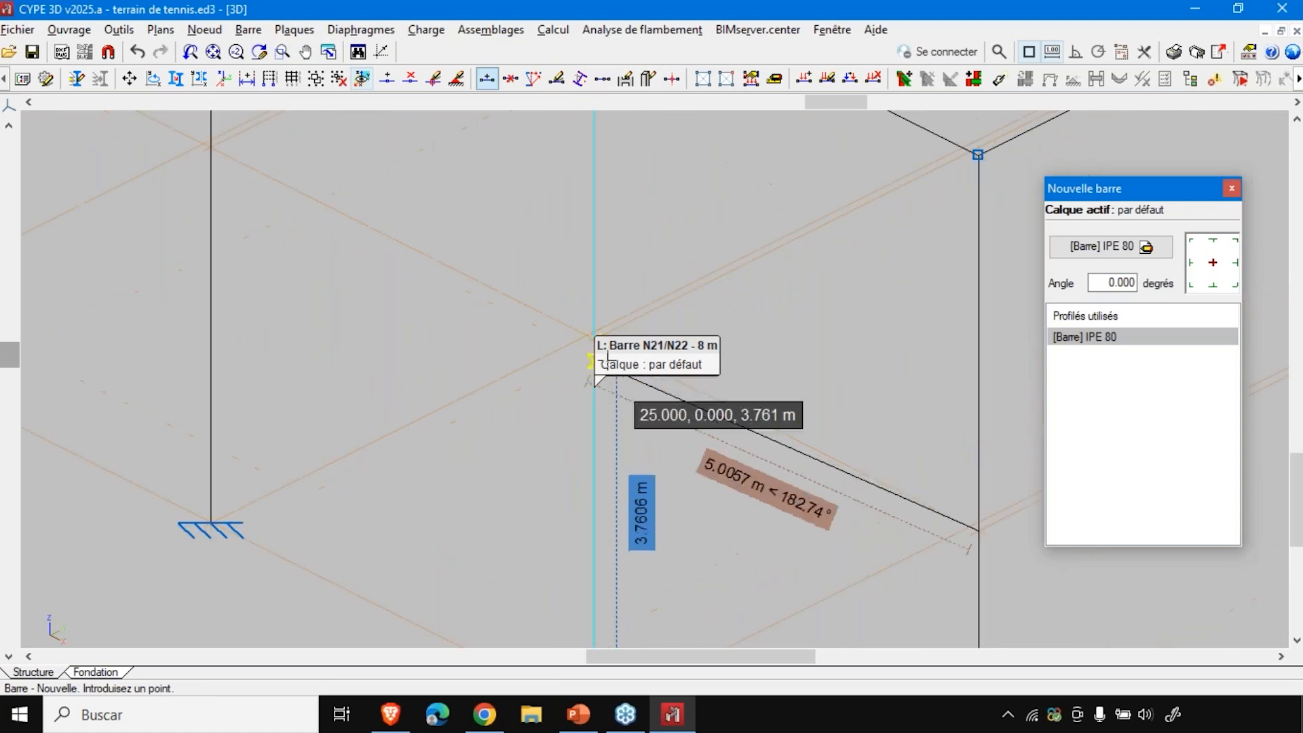
{"action": "left_click", "coordinate": [597, 341]}
{"action": "scroll", "coordinate": [399, 422], "scroll_direction": "down", "scroll_amount": 5}
{"action": "scroll", "coordinate": [399, 422], "scroll_direction": "down", "scroll_amount": 2}
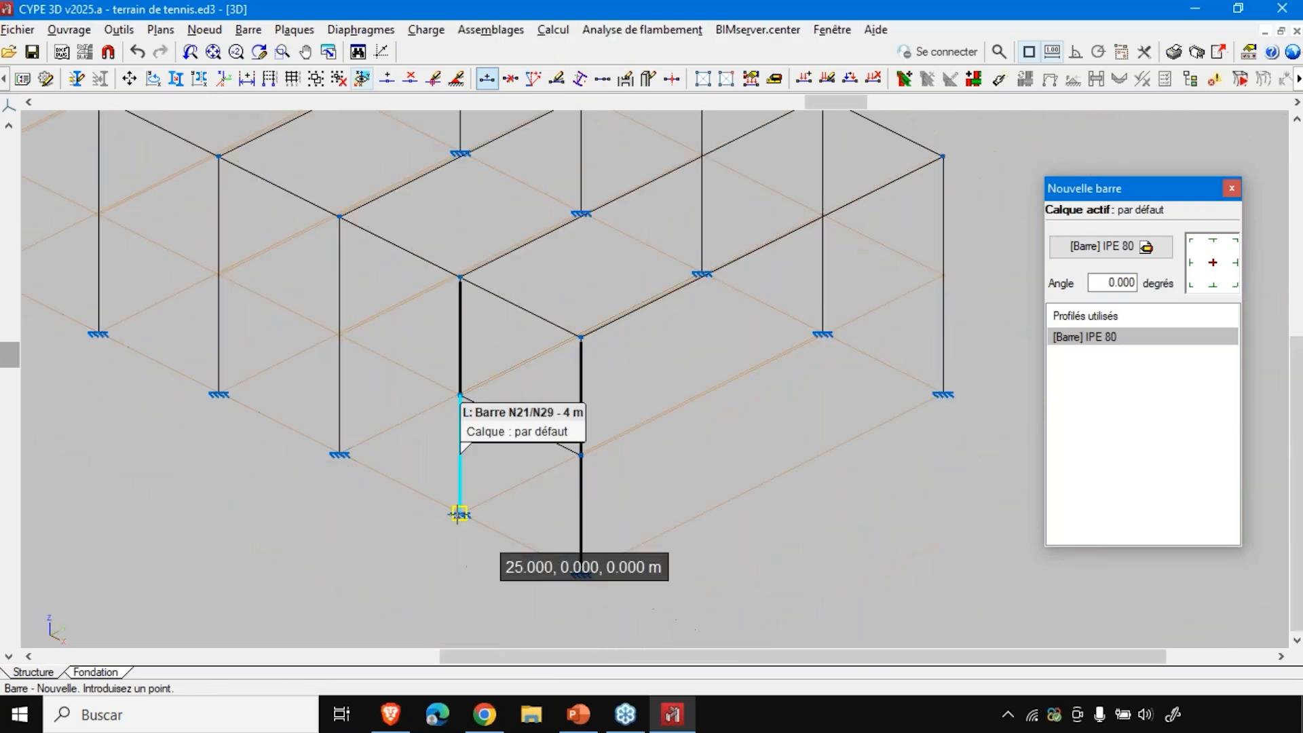
- Add the matching horizontal bar at 4 m height between the last two columns on the y = 15 m side
{"action": "left_click_drag", "start_coordinate": [834, 101], "coordinate": [1105, 201]}
{"action": "scroll", "coordinate": [255, 589], "scroll_direction": "up", "scroll_amount": 7}
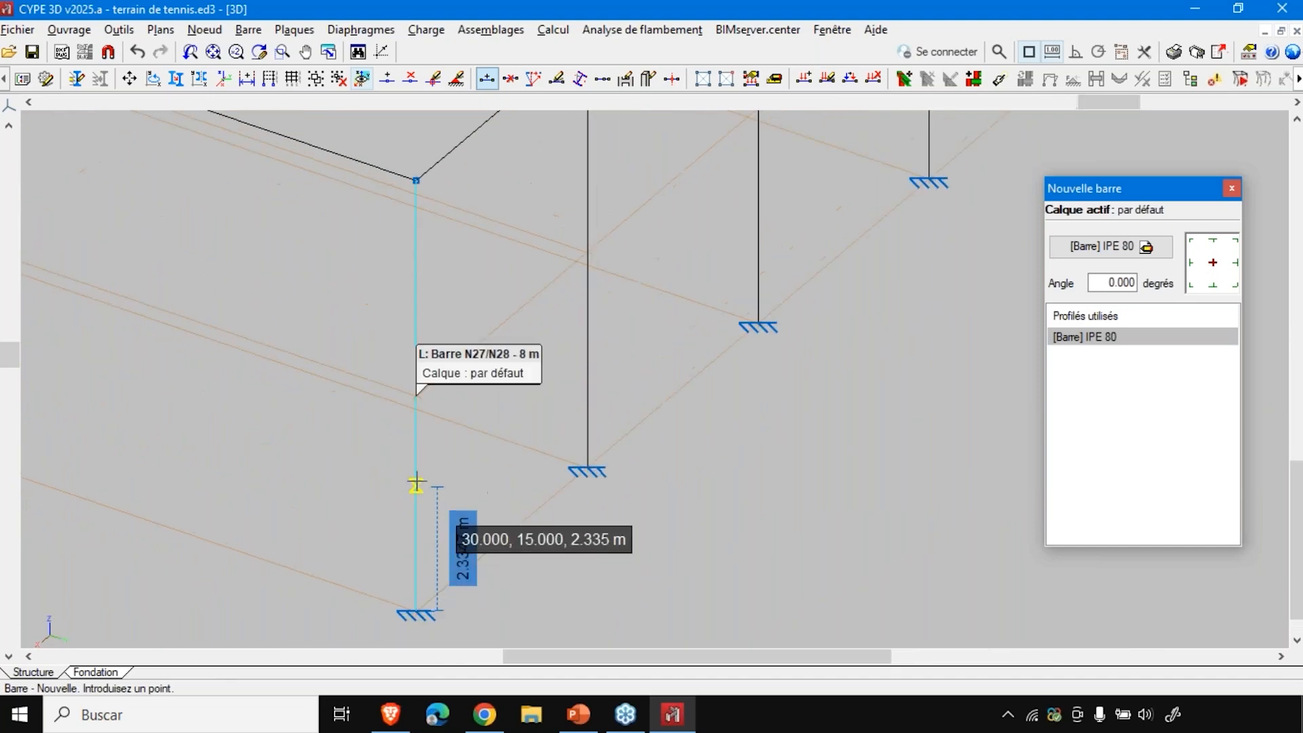
{"action": "scroll", "coordinate": [416, 359], "scroll_direction": "up", "scroll_amount": 3}
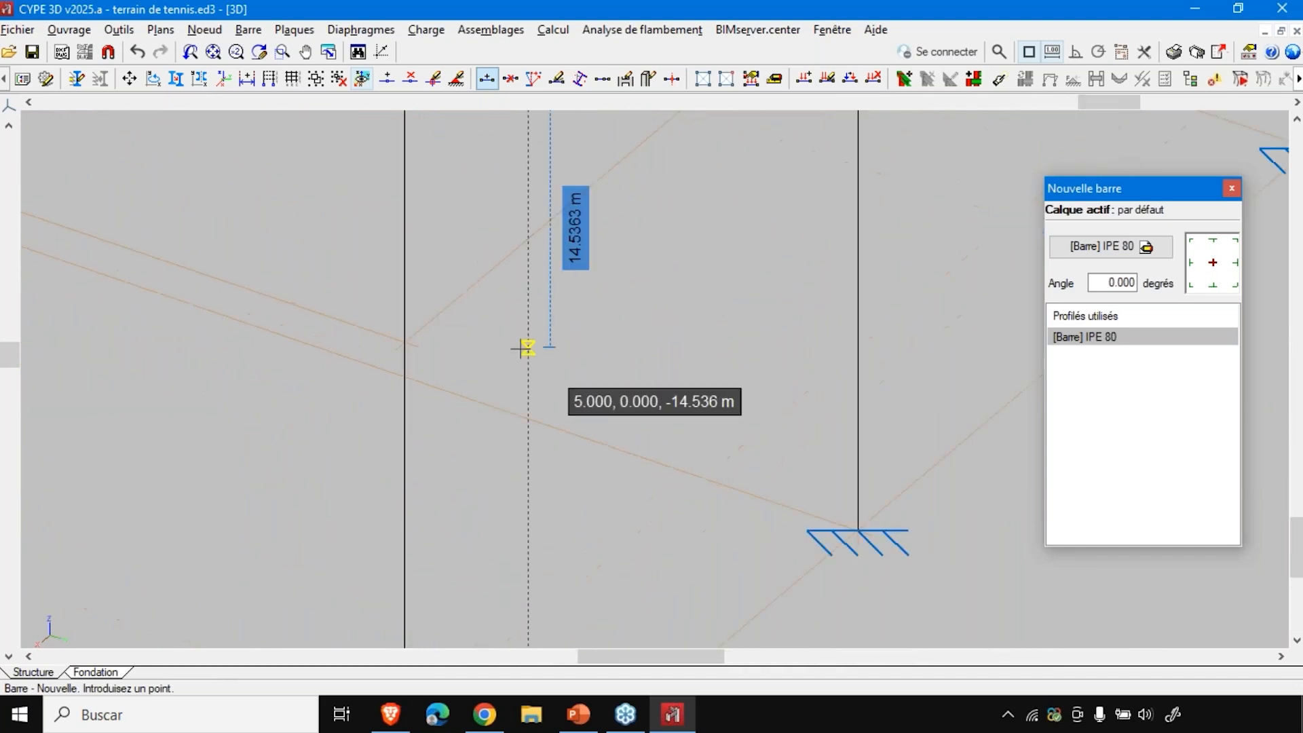
{"action": "left_click", "coordinate": [405, 344]}
{"action": "scroll", "coordinate": [312, 529], "scroll_direction": "down", "scroll_amount": 3}
{"action": "scroll", "coordinate": [534, 300], "scroll_direction": "up", "scroll_amount": 2}
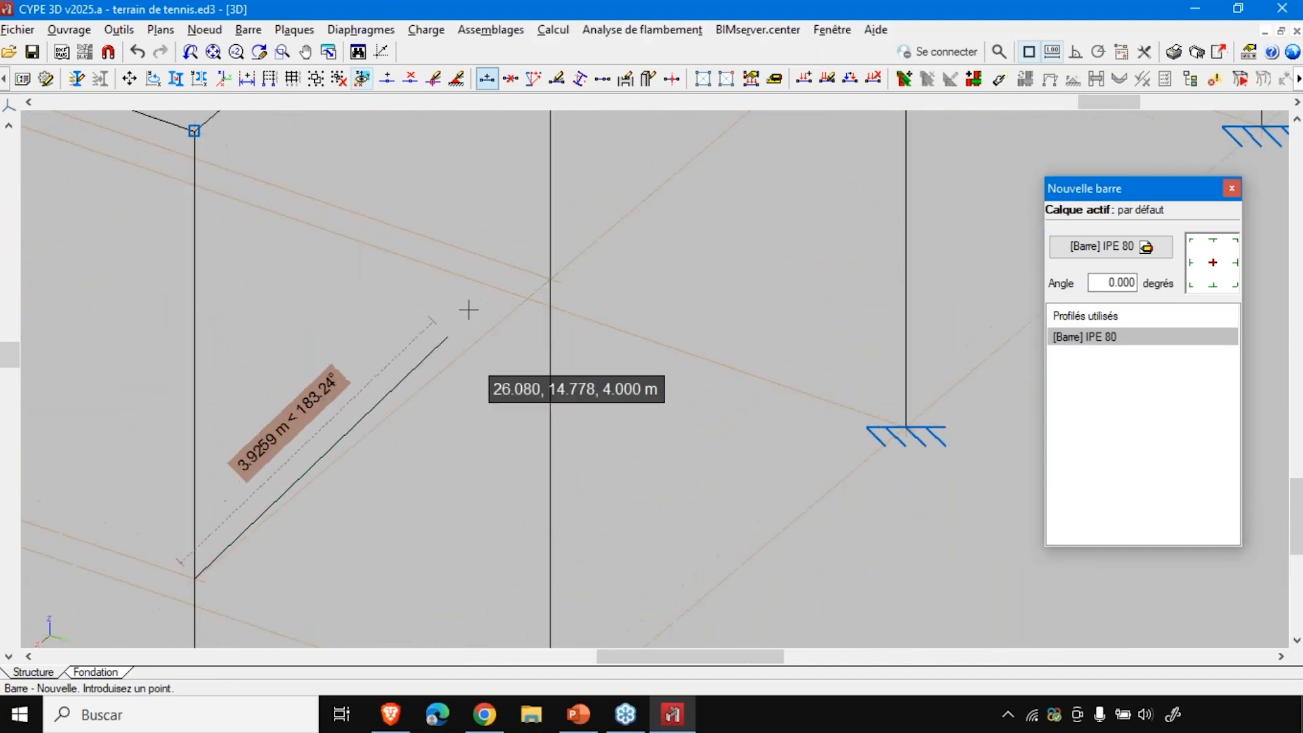
{"action": "left_click", "coordinate": [550, 279]}
{"action": "right_click", "coordinate": [760, 371]}
{"action": "scroll", "coordinate": [767, 373], "scroll_direction": "down", "scroll_amount": 3}
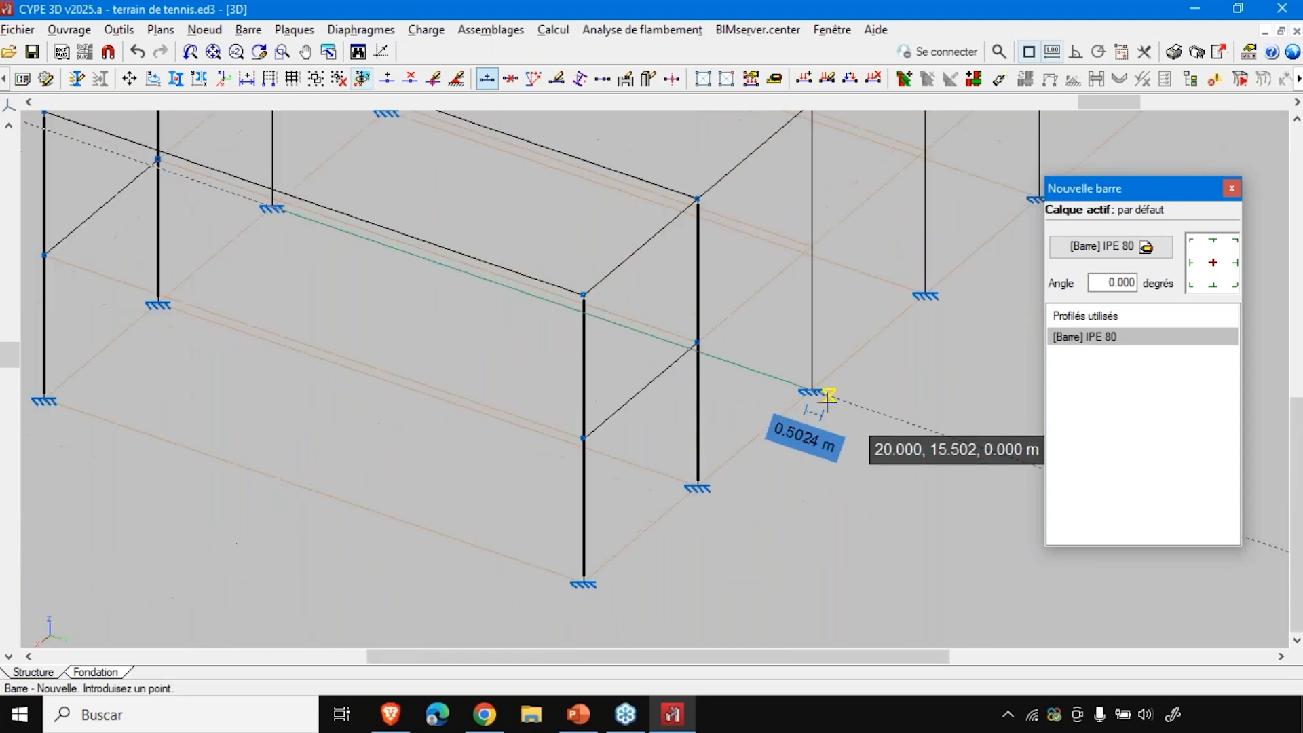
- In the y = 0 end bay, draw diagonals from the outer column's base to the inner column's mid-height node and up to the outer column's top
{"action": "scroll", "coordinate": [827, 395], "scroll_direction": "down", "scroll_amount": 2}
{"action": "left_click_drag", "start_coordinate": [1129, 99], "coordinate": [857, 90]}
{"action": "scroll", "coordinate": [938, 576], "scroll_direction": "up", "scroll_amount": 3}
{"action": "scroll", "coordinate": [825, 351], "scroll_direction": "up", "scroll_amount": 3}
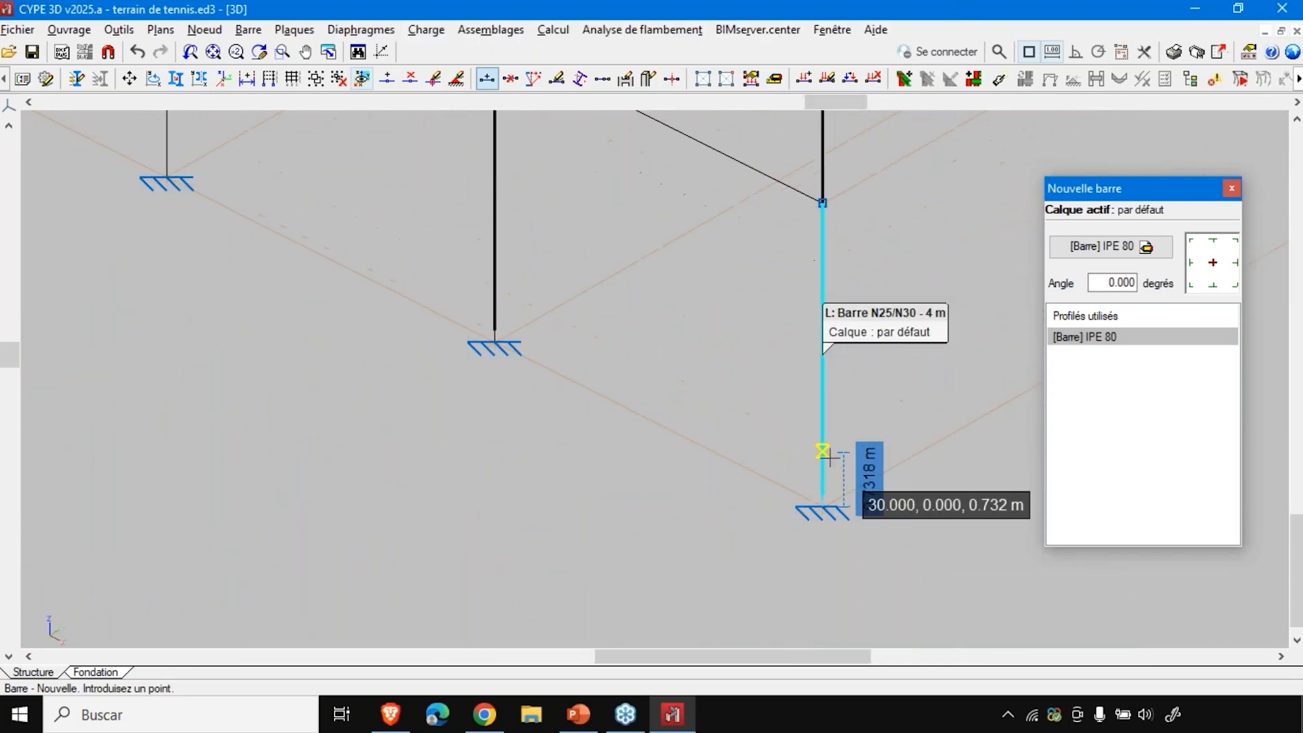
{"action": "left_click", "coordinate": [822, 505]}
{"action": "scroll", "coordinate": [824, 515], "scroll_direction": "down", "scroll_amount": 3}
{"action": "left_click", "coordinate": [613, 230]}
{"action": "scroll", "coordinate": [570, 313], "scroll_direction": "down", "scroll_amount": 3}
{"action": "scroll", "coordinate": [645, 279], "scroll_direction": "up", "scroll_amount": 5}
{"action": "left_click", "coordinate": [706, 287]}
- Complete the X-bracing with opposite diagonals from the inner column's top through the outer column's mid-height node to the inner column's base
{"action": "left_click", "coordinate": [435, 151]}
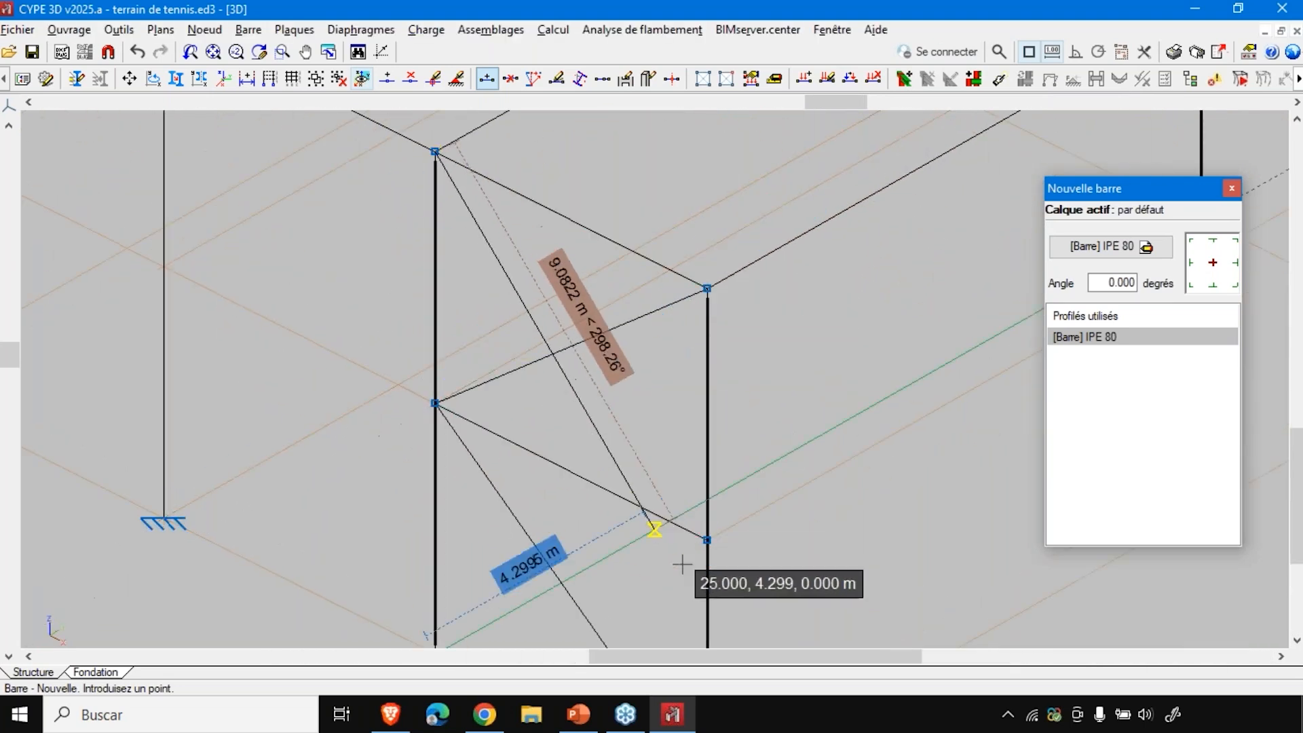
{"action": "left_click", "coordinate": [707, 540]}
{"action": "scroll", "coordinate": [762, 407], "scroll_direction": "down", "scroll_amount": 3}
{"action": "scroll", "coordinate": [617, 532], "scroll_direction": "up", "scroll_amount": 2}
{"action": "left_click", "coordinate": [638, 489]}
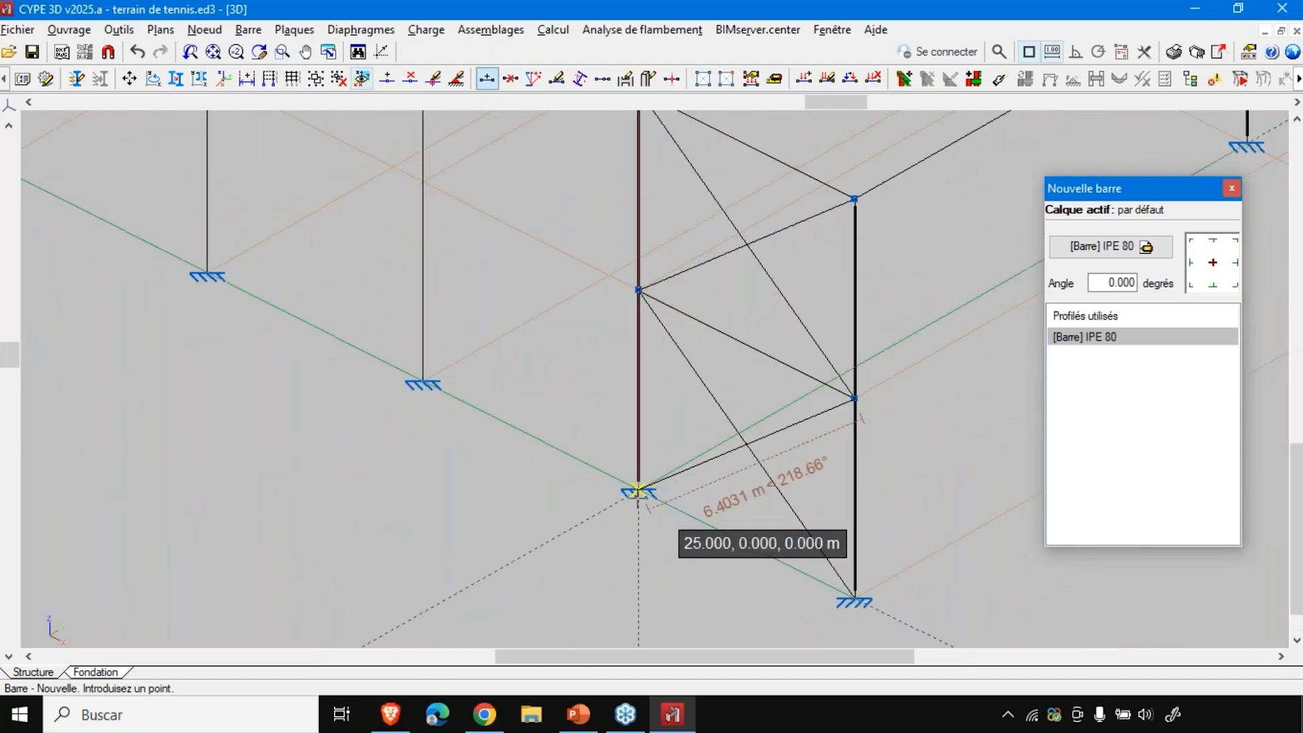
{"action": "scroll", "coordinate": [292, 602], "scroll_direction": "down", "scroll_amount": 4}
{"action": "right_click", "coordinate": [288, 593]}
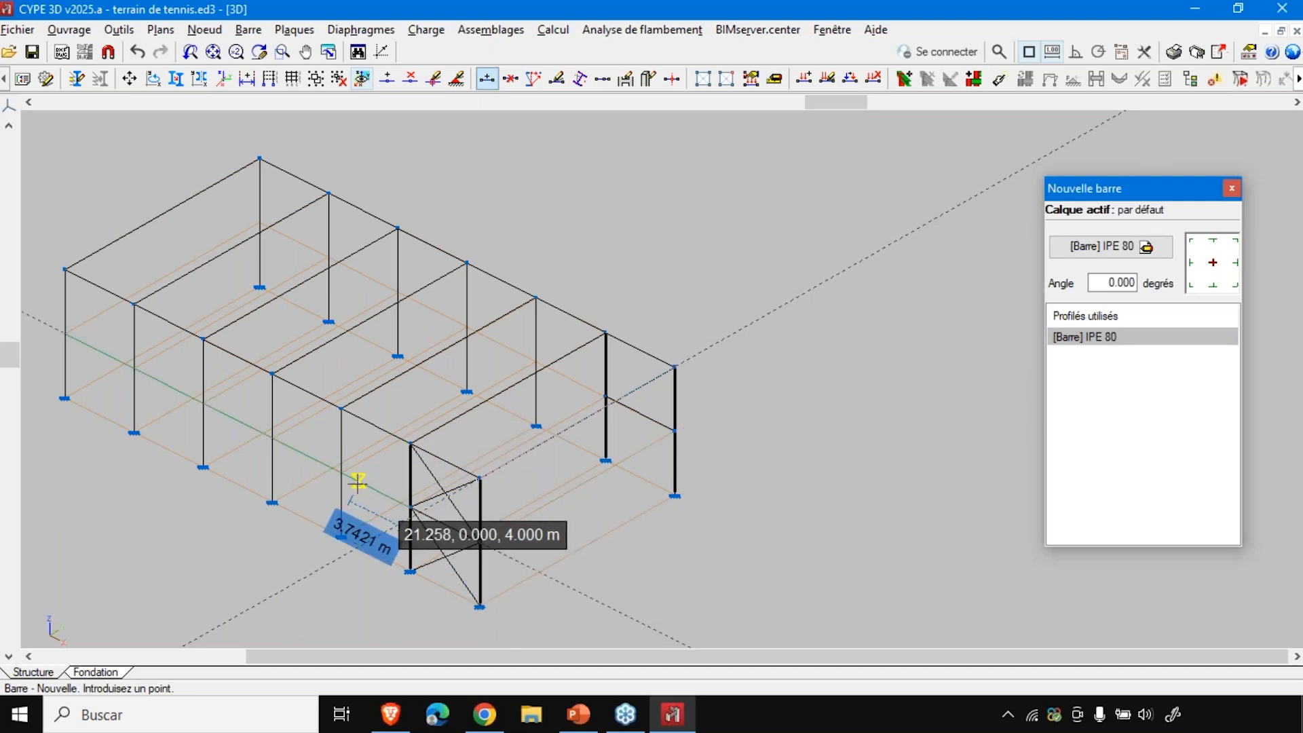
- Copy the four bracing diagonals, including nodes and bars, from the outer column's base to the corresponding column base on the y = 15 m side
{"action": "left_click", "coordinate": [120, 31]}
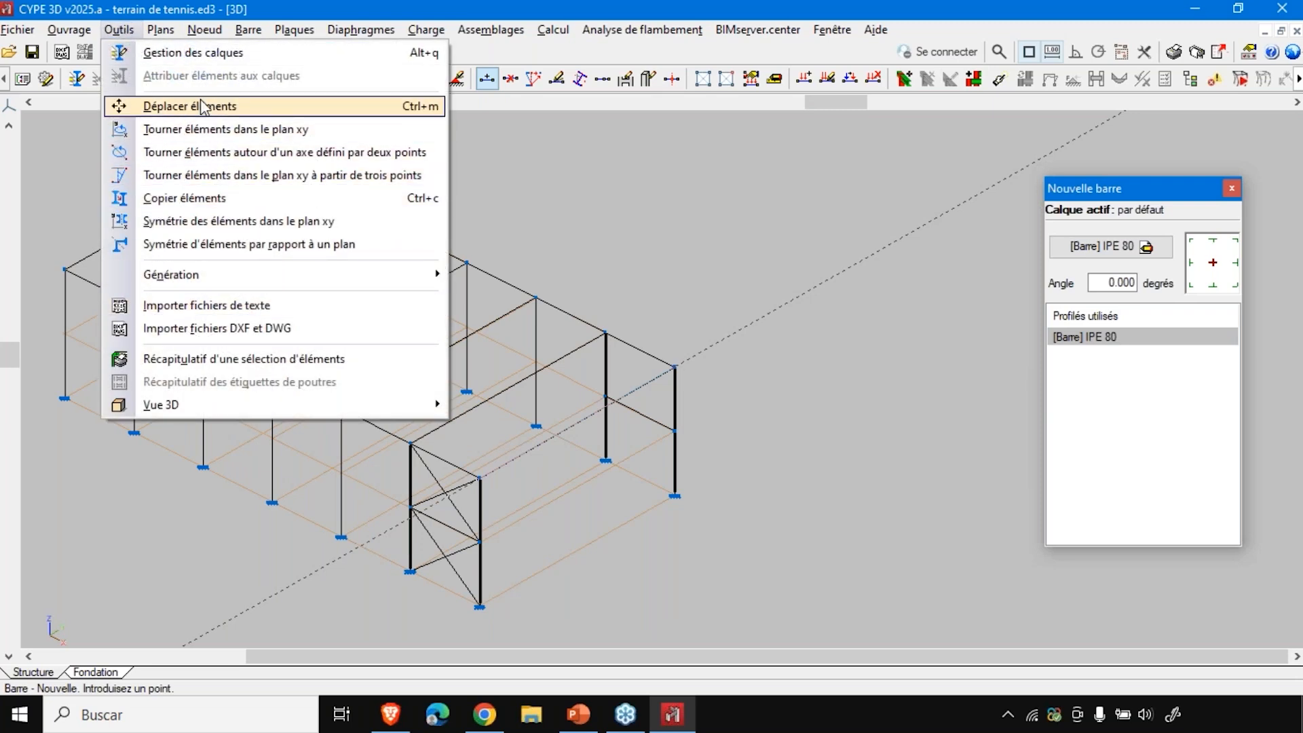
{"action": "left_click", "coordinate": [185, 198]}
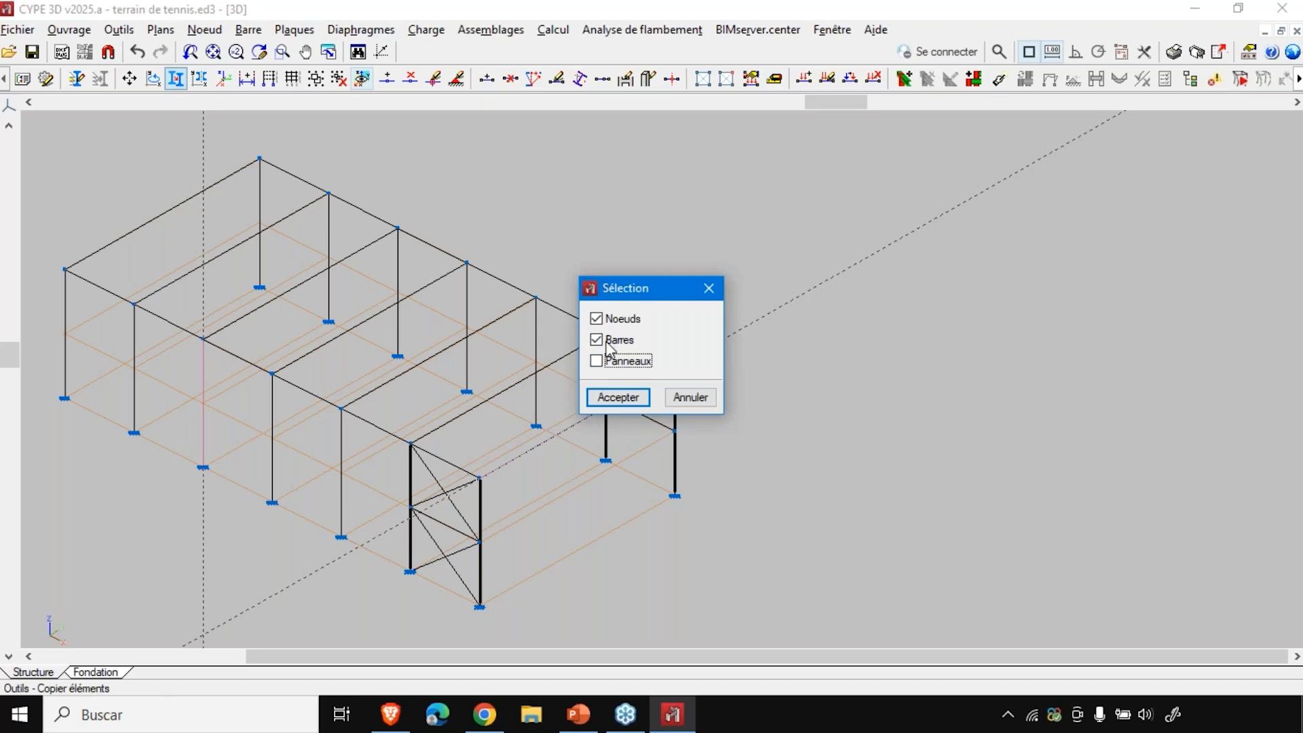
{"action": "left_click", "coordinate": [617, 397]}
{"action": "scroll", "coordinate": [417, 612], "scroll_direction": "up", "scroll_amount": 4}
{"action": "left_click", "coordinate": [514, 503]}
{"action": "left_click", "coordinate": [502, 295]}
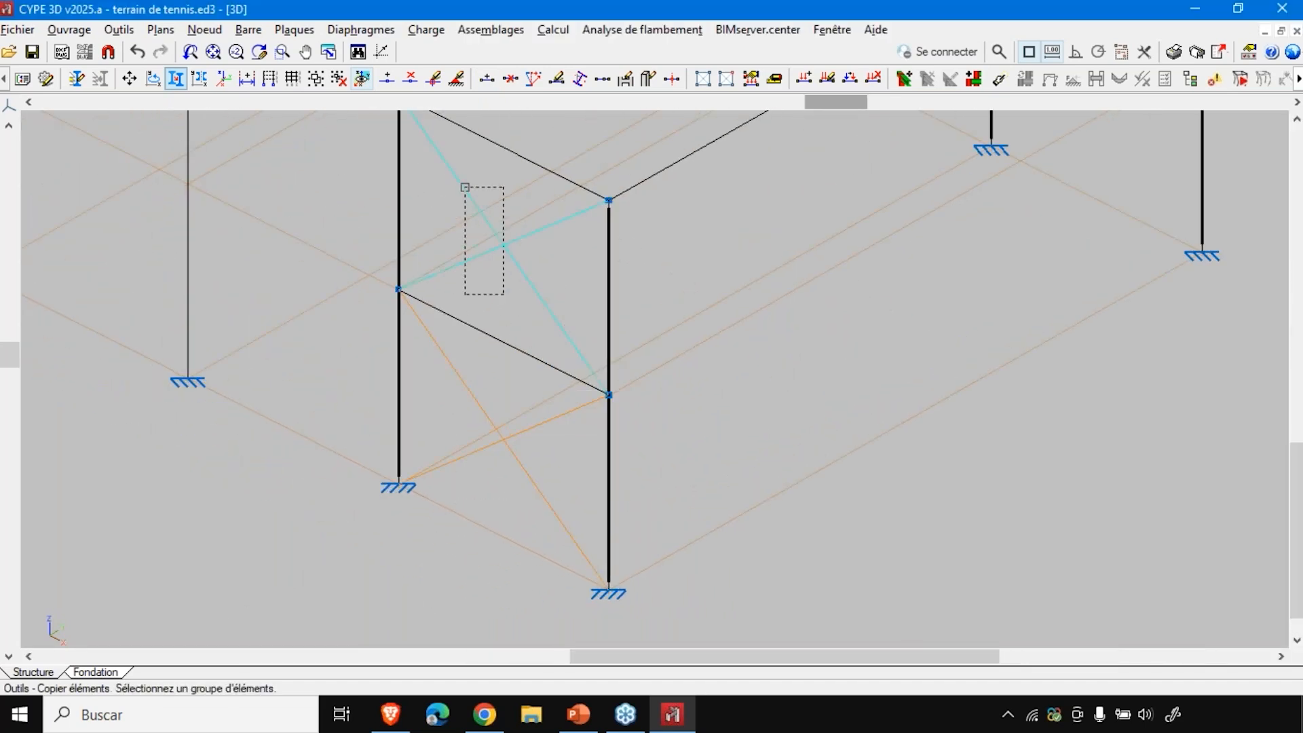
{"action": "right_click", "coordinate": [542, 534]}
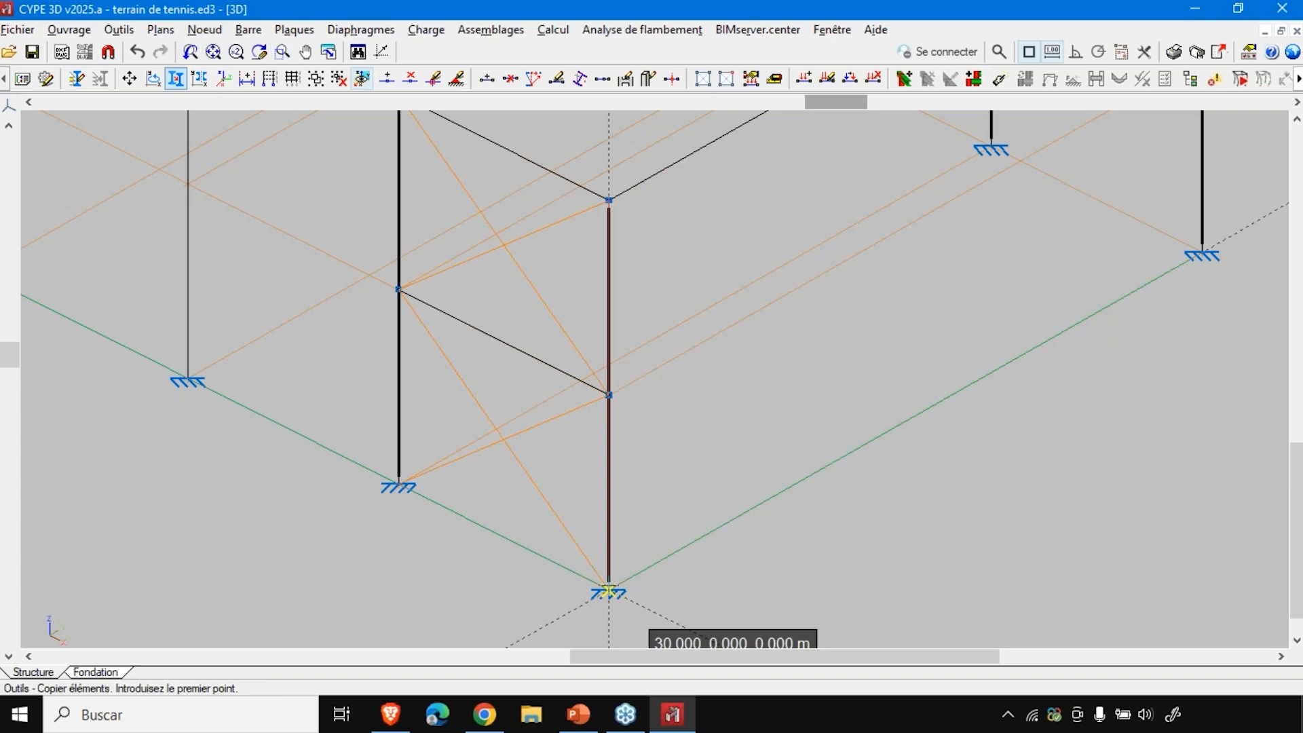
{"action": "left_click", "coordinate": [608, 592]}
{"action": "scroll", "coordinate": [401, 593], "scroll_direction": "down", "scroll_amount": 2}
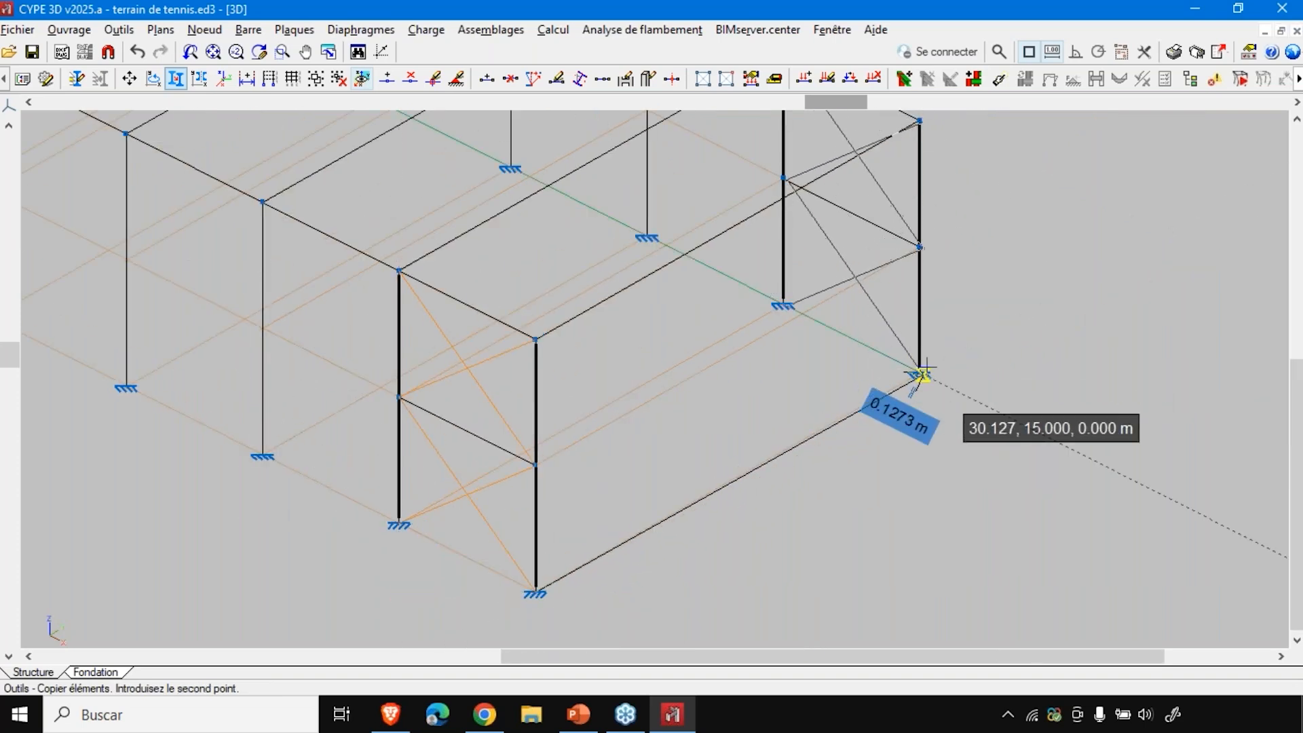
{"action": "scroll", "coordinate": [920, 372], "scroll_direction": "up", "scroll_amount": 3}
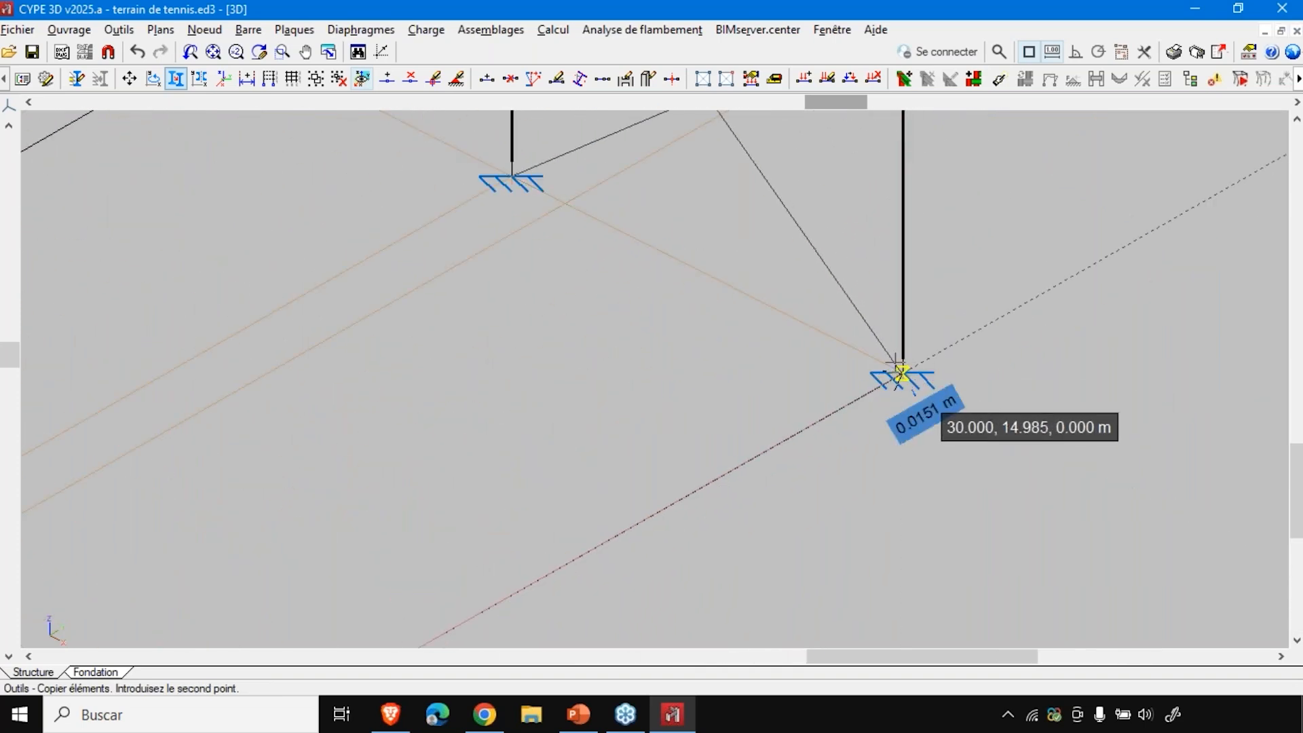
{"action": "scroll", "coordinate": [902, 450], "scroll_direction": "down", "scroll_amount": 5}
{"action": "right_click", "coordinate": [897, 461]}
{"action": "right_click", "coordinate": [922, 480]}
{"action": "scroll", "coordinate": [1006, 491], "scroll_direction": "down", "scroll_amount": 2}
{"action": "left_click_drag", "start_coordinate": [847, 102], "coordinate": [816, 105]}
{"action": "scroll", "coordinate": [999, 575], "scroll_direction": "down", "scroll_amount": 1}
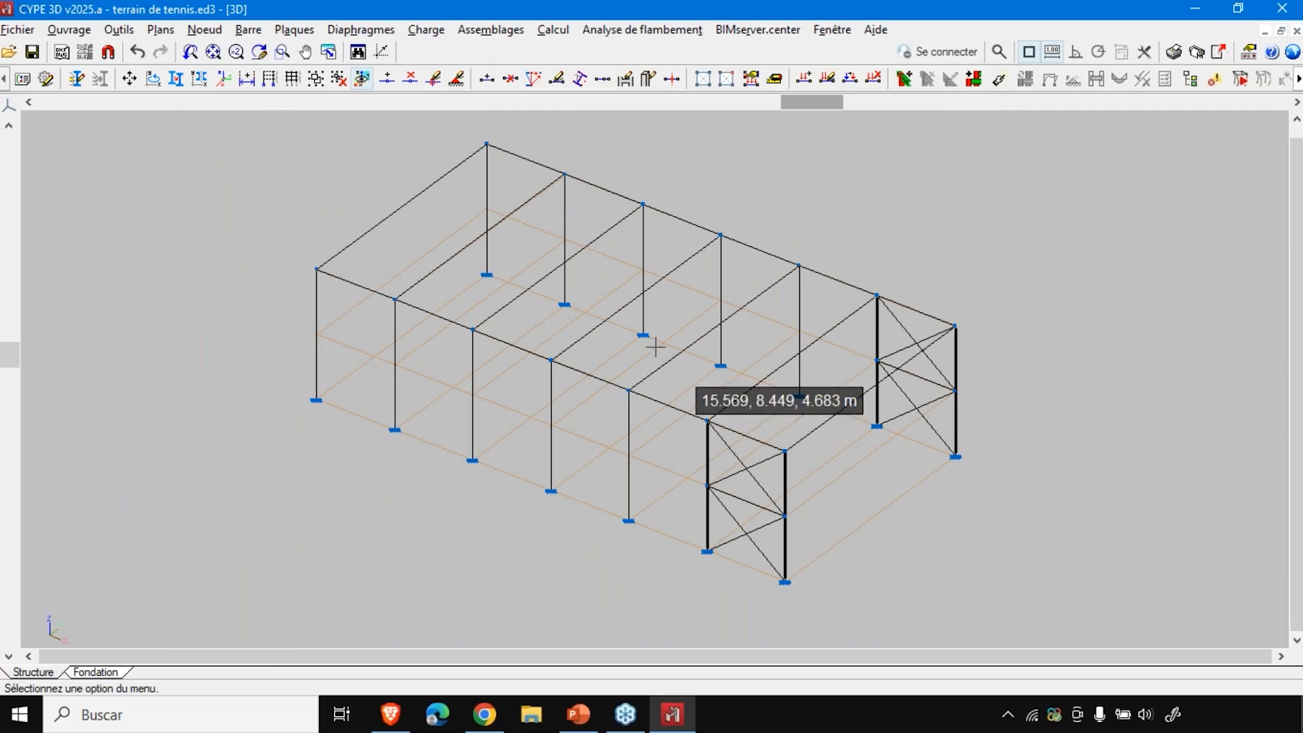
- Group all the columns on both long sides of the structure, including the braced end-bay columns
{"action": "left_click", "coordinate": [247, 30]}
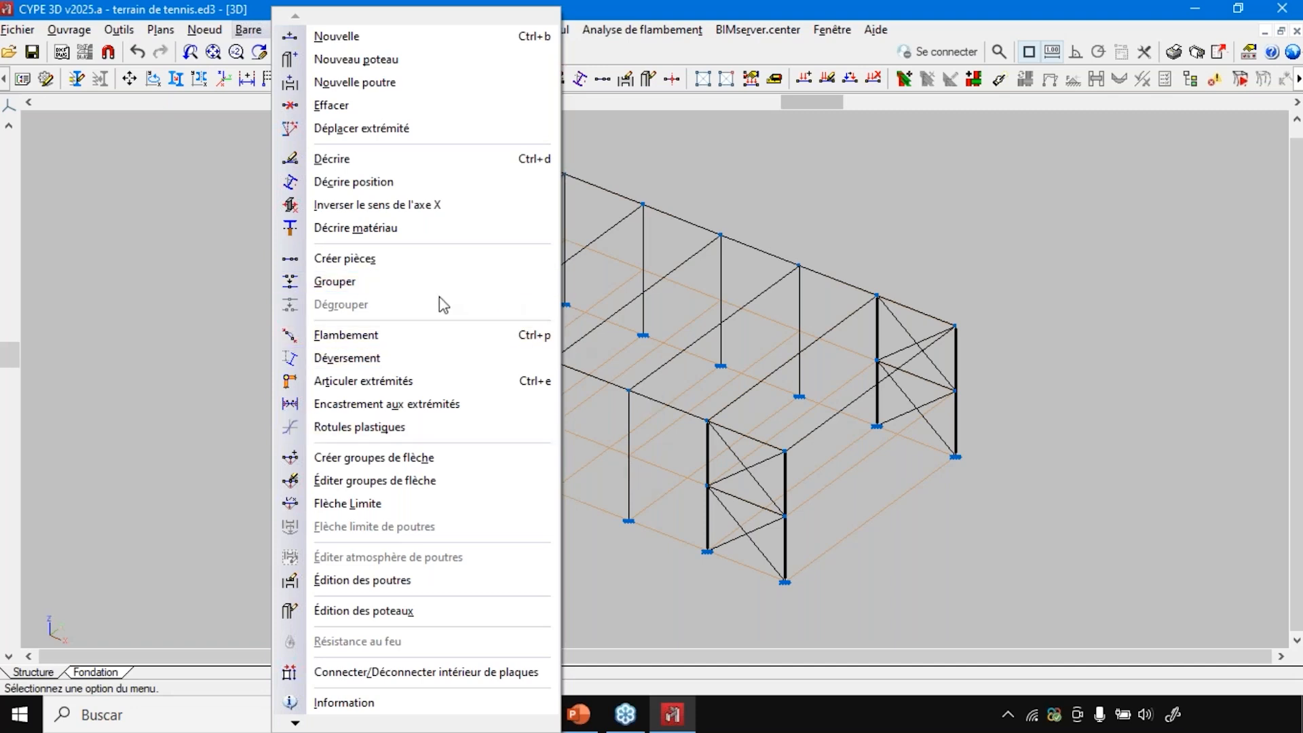
{"action": "left_click", "coordinate": [416, 281]}
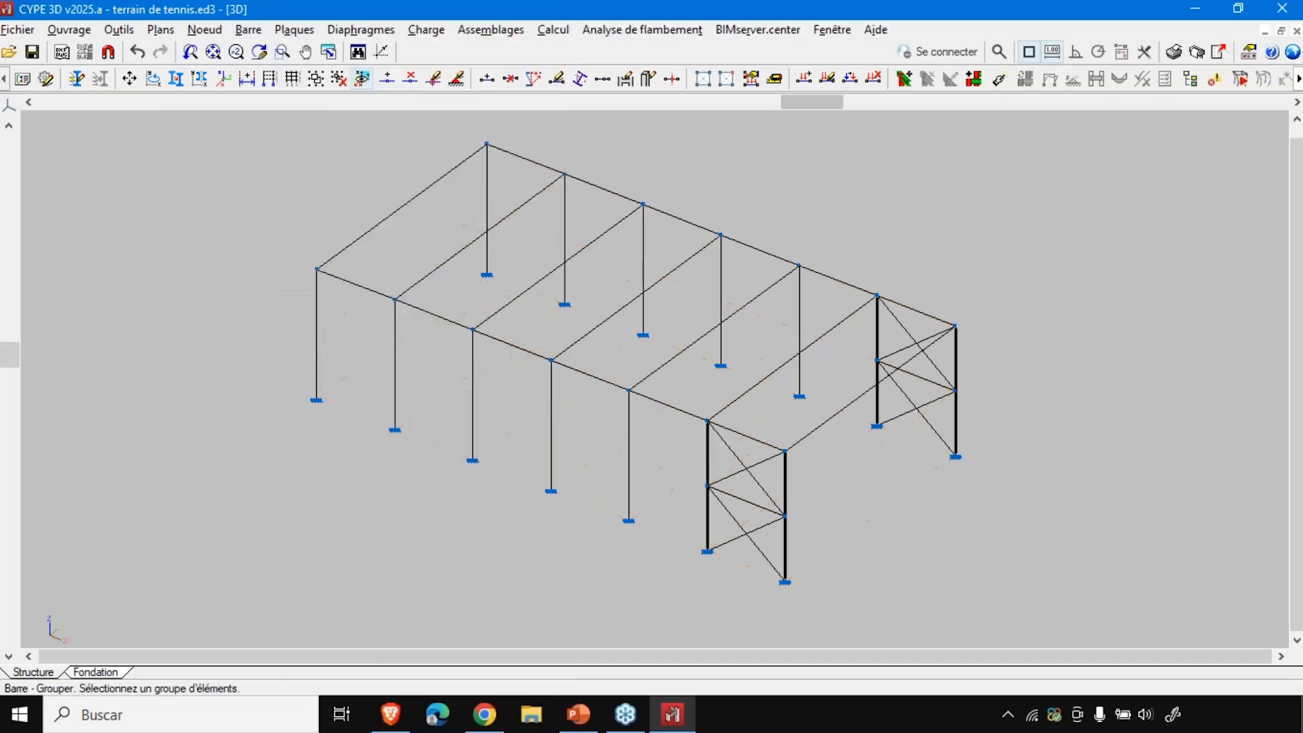
{"action": "left_click_drag", "start_coordinate": [835, 102], "coordinate": [758, 102]}
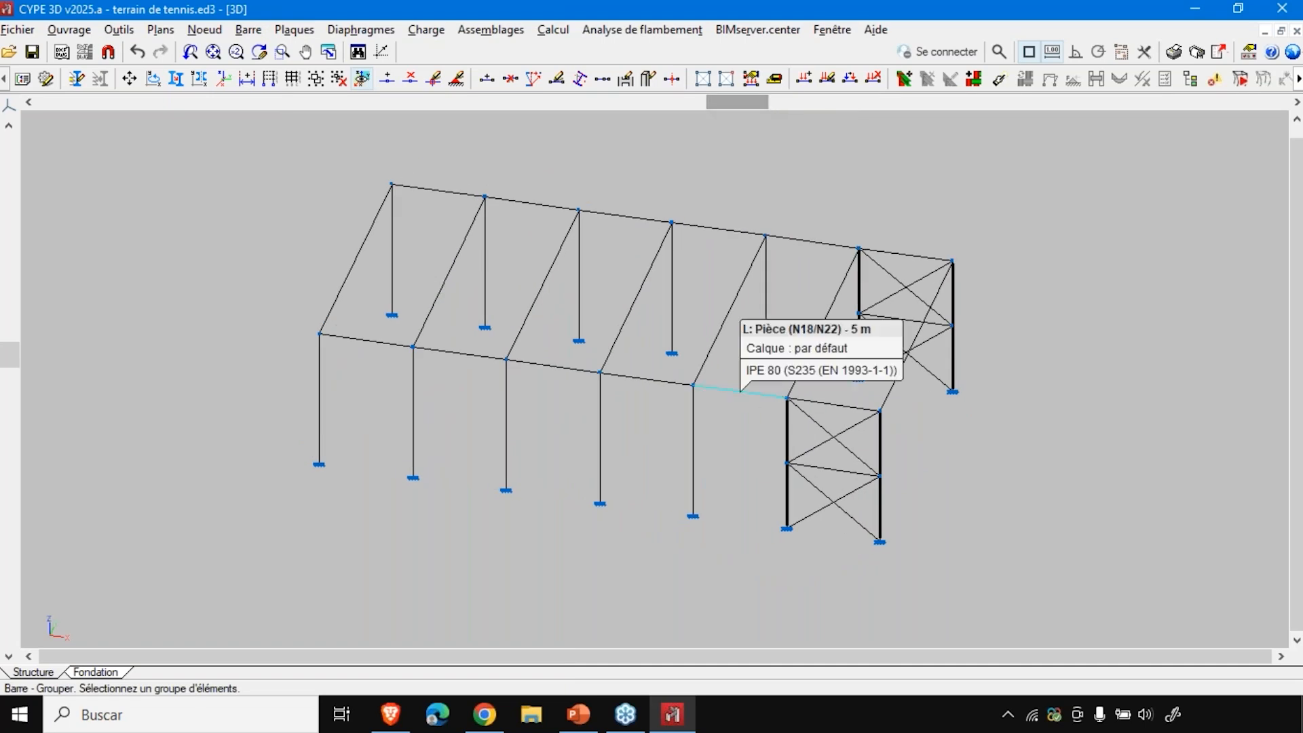
{"action": "left_click", "coordinate": [229, 440]}
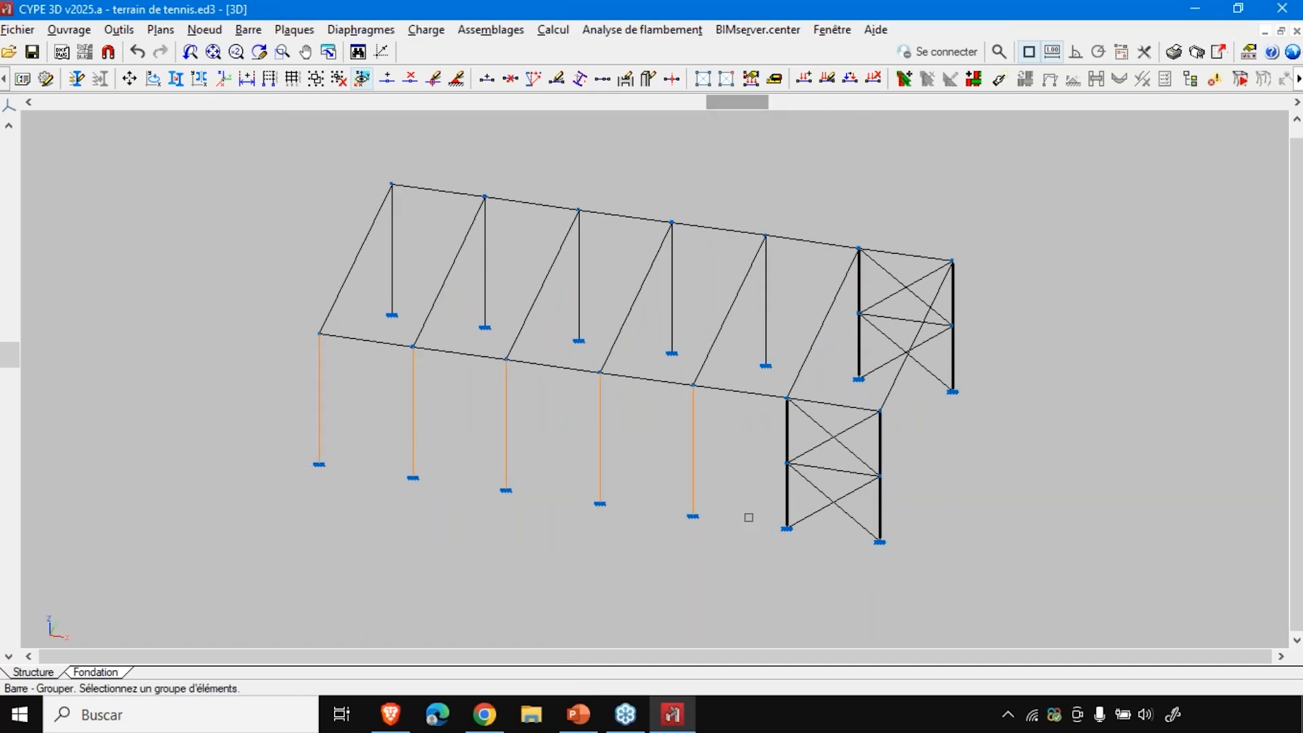
{"action": "left_click", "coordinate": [787, 438]}
{"action": "left_click", "coordinate": [880, 437]}
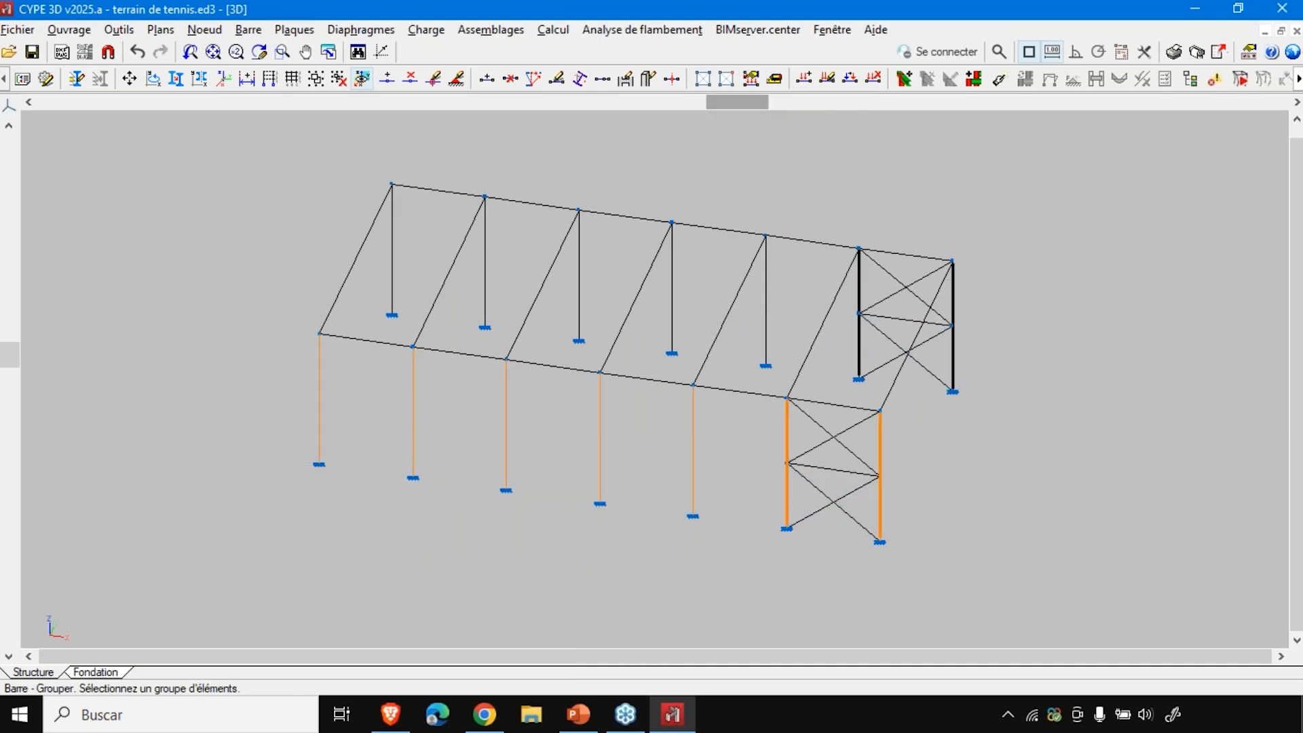
{"action": "left_click_drag", "start_coordinate": [739, 104], "coordinate": [1211, 204]}
{"action": "left_click", "coordinate": [1126, 535]}
{"action": "left_click", "coordinate": [590, 441]}
{"action": "left_click", "coordinate": [1066, 374]}
{"action": "left_click", "coordinate": [533, 531]}
{"action": "left_click", "coordinate": [457, 538]}
{"action": "right_click", "coordinate": [462, 537]}
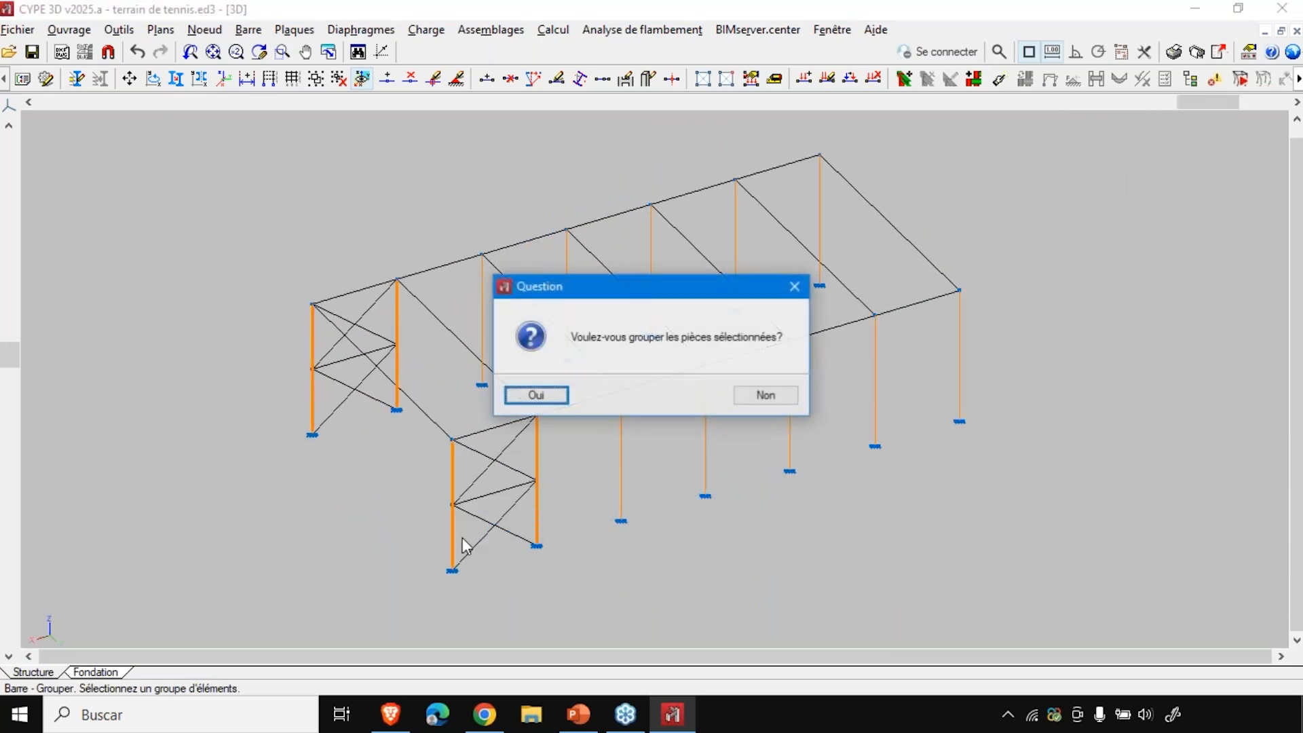
{"action": "left_click", "coordinate": [536, 396]}
- Group all the transverse roof beams spanning between the two column rows
{"action": "left_click_drag", "start_coordinate": [1190, 104], "coordinate": [979, 101]}
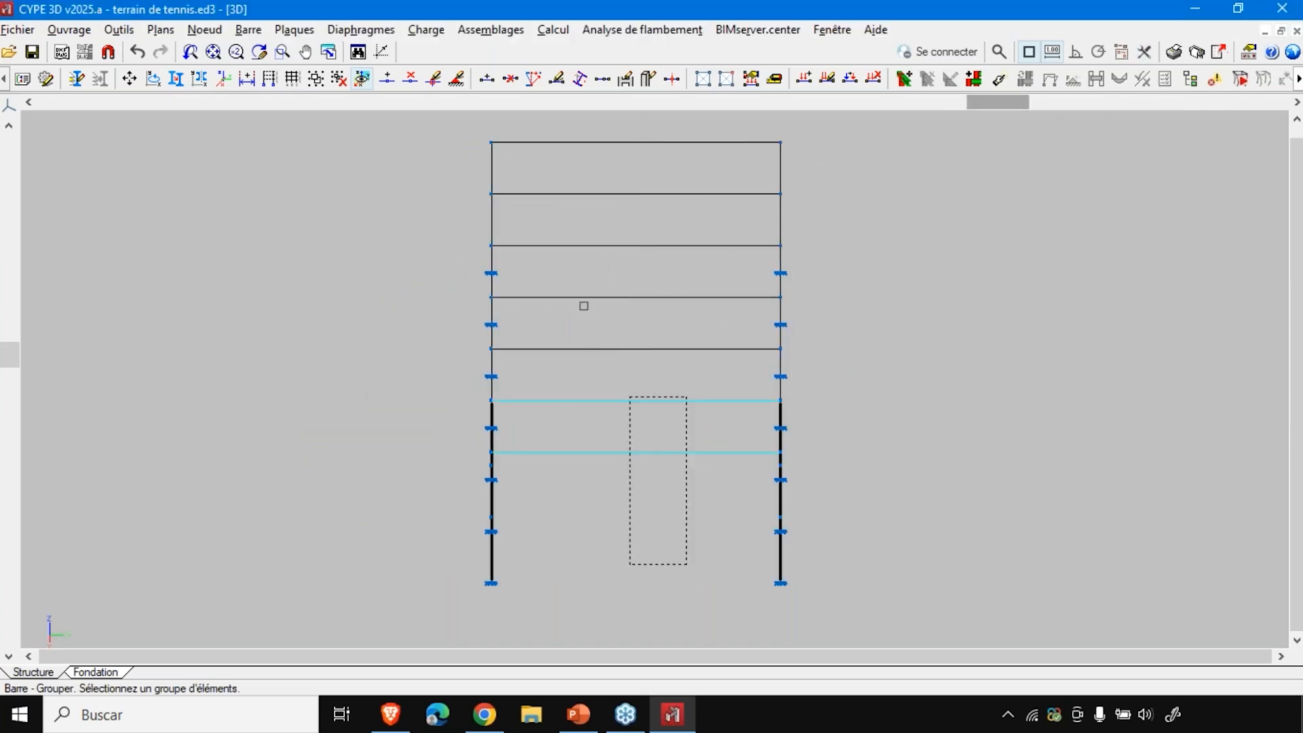
{"action": "left_click", "coordinate": [578, 127]}
{"action": "right_click", "coordinate": [581, 133]}
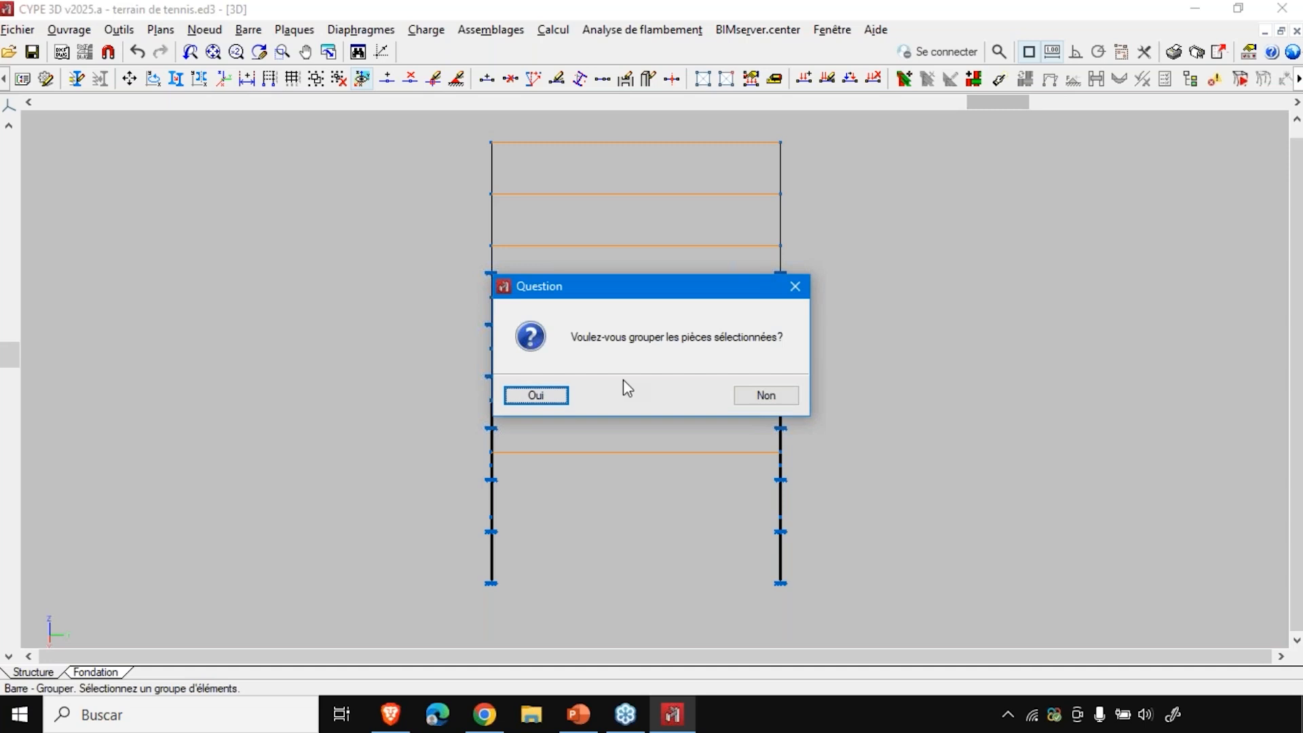
{"action": "left_click", "coordinate": [546, 394]}
- Group the eight bracing diagonals of the two braced end bays
{"action": "left_click_drag", "start_coordinate": [997, 101], "coordinate": [878, 102]}
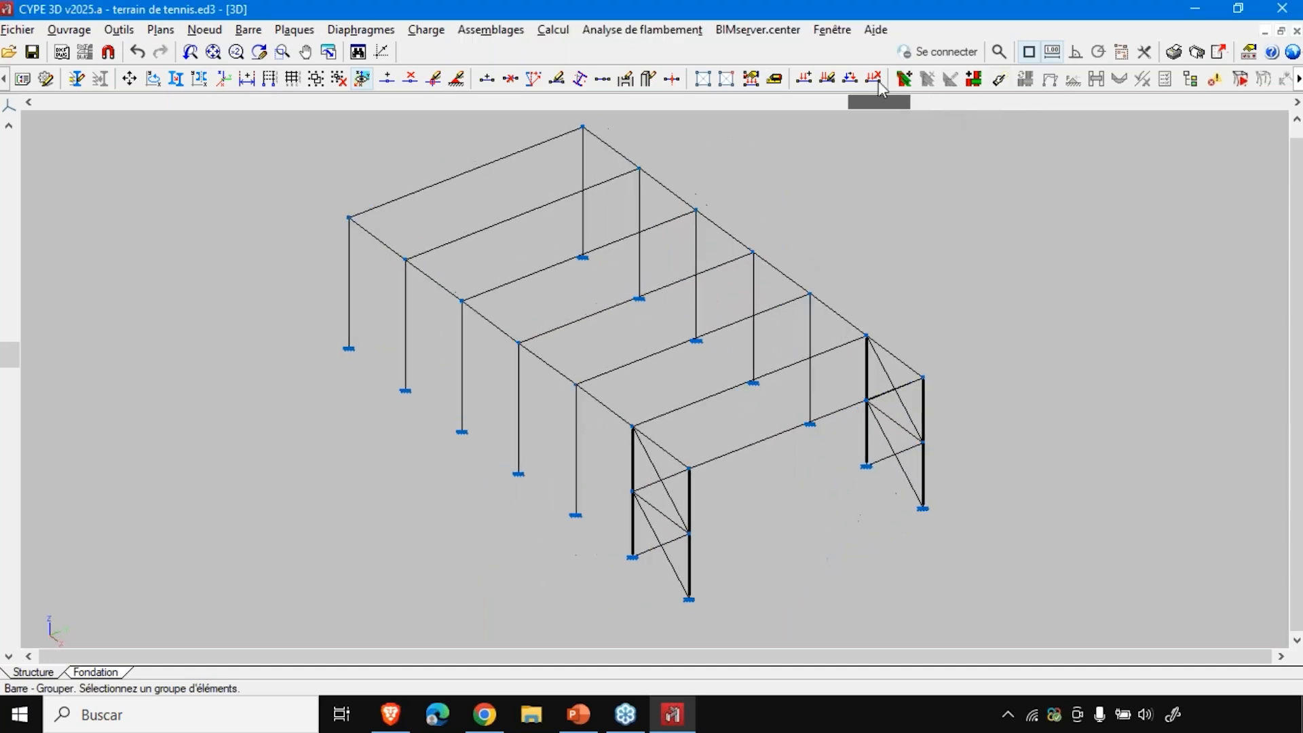
{"action": "scroll", "coordinate": [611, 592], "scroll_direction": "up", "scroll_amount": 3}
{"action": "scroll", "coordinate": [616, 588], "scroll_direction": "up", "scroll_amount": 4}
{"action": "left_click", "coordinate": [668, 527]}
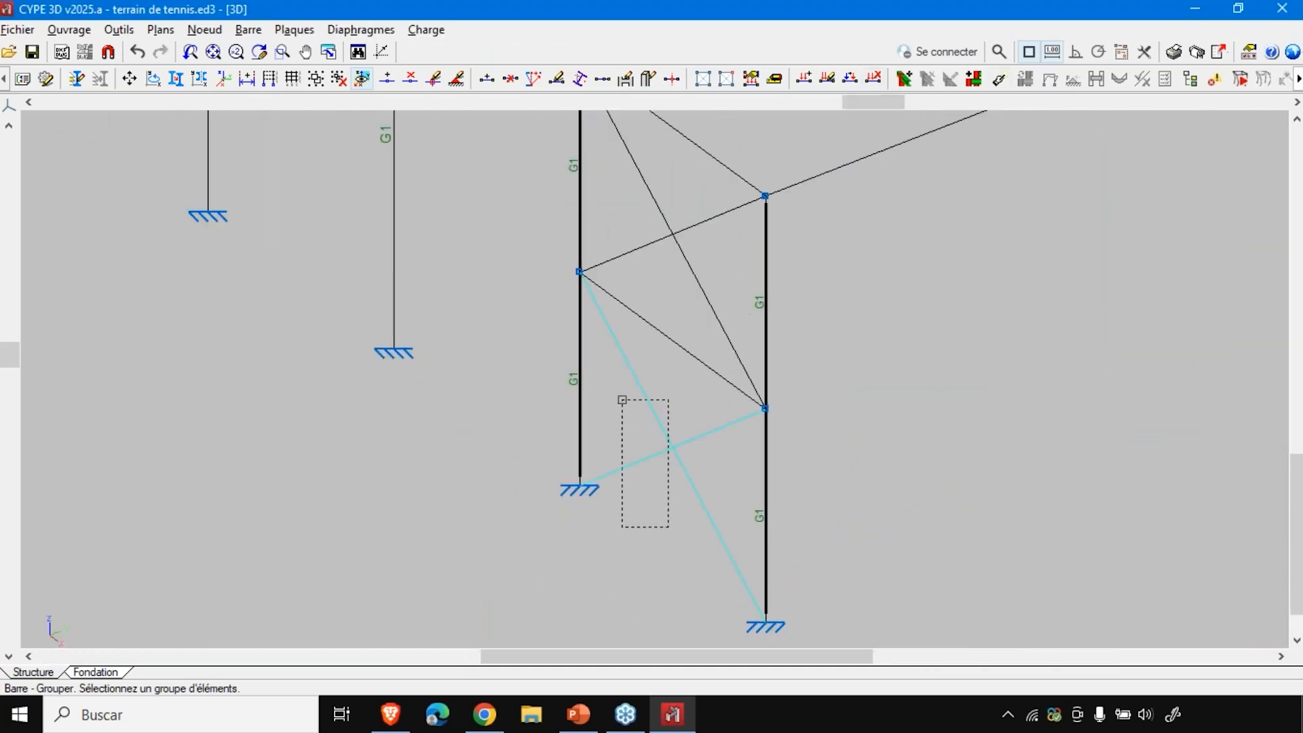
{"action": "left_click", "coordinate": [620, 399]}
{"action": "scroll", "coordinate": [650, 519], "scroll_direction": "down", "scroll_amount": 2}
{"action": "scroll", "coordinate": [693, 313], "scroll_direction": "up", "scroll_amount": 3}
{"action": "scroll", "coordinate": [693, 313], "scroll_direction": "up", "scroll_amount": 1}
{"action": "left_click", "coordinate": [637, 329]}
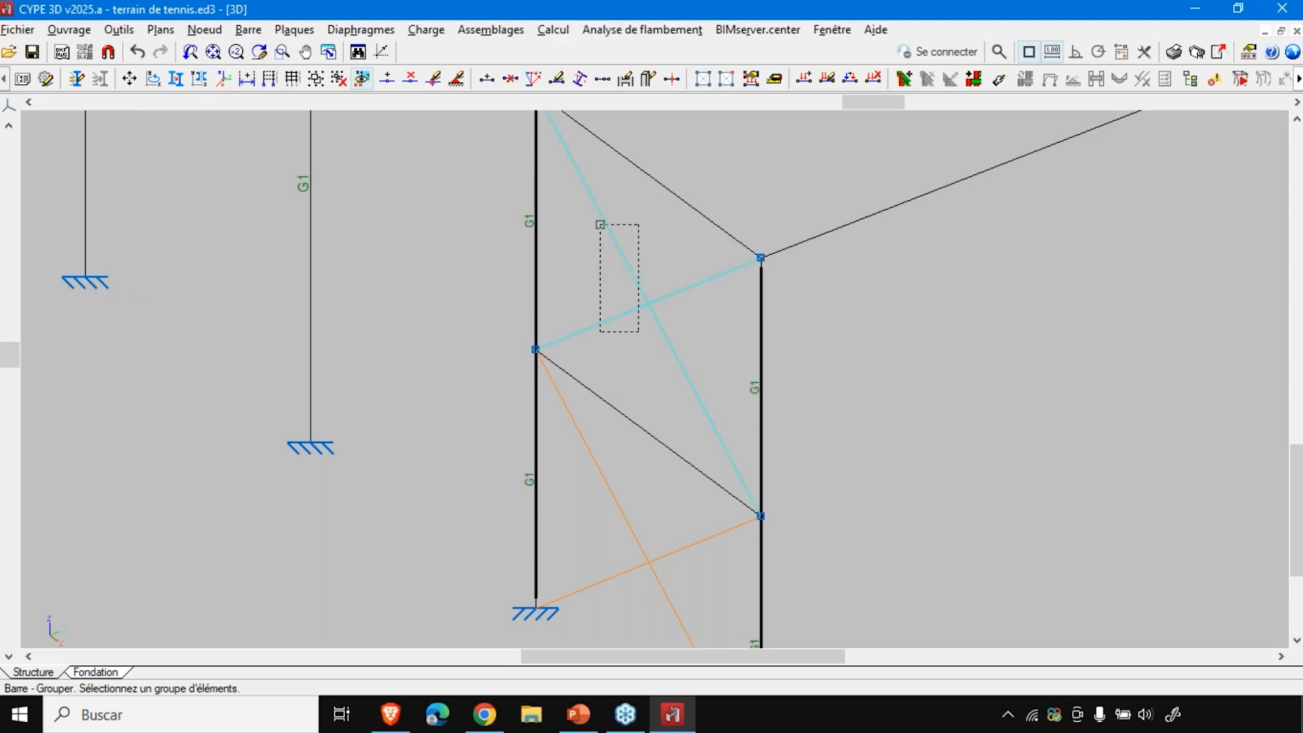
{"action": "left_click", "coordinate": [603, 224]}
{"action": "scroll", "coordinate": [378, 393], "scroll_direction": "down", "scroll_amount": 4}
{"action": "left_click_drag", "start_coordinate": [867, 101], "coordinate": [1134, 101]}
{"action": "scroll", "coordinate": [256, 427], "scroll_direction": "up", "scroll_amount": 3}
{"action": "left_click", "coordinate": [499, 361]}
{"action": "left_click", "coordinate": [431, 271]}
{"action": "left_click", "coordinate": [483, 540]}
{"action": "left_click", "coordinate": [421, 453]}
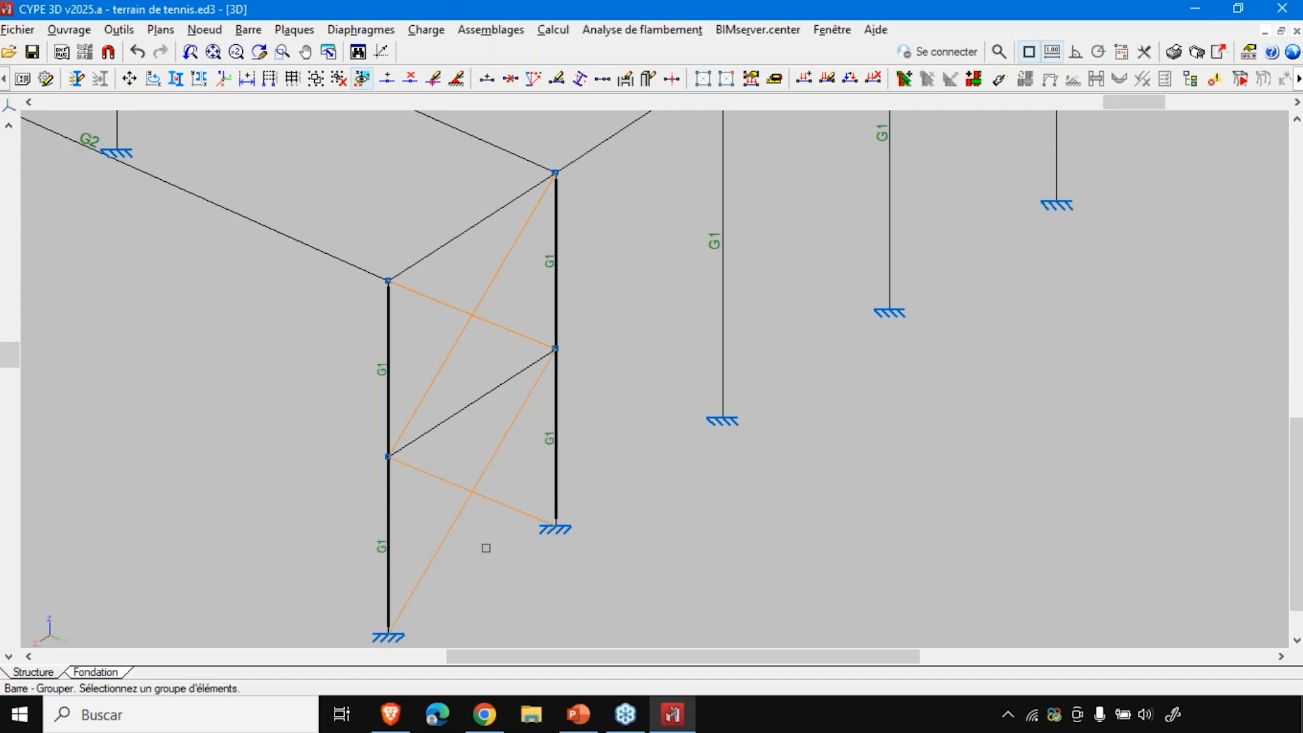
{"action": "right_click", "coordinate": [515, 554]}
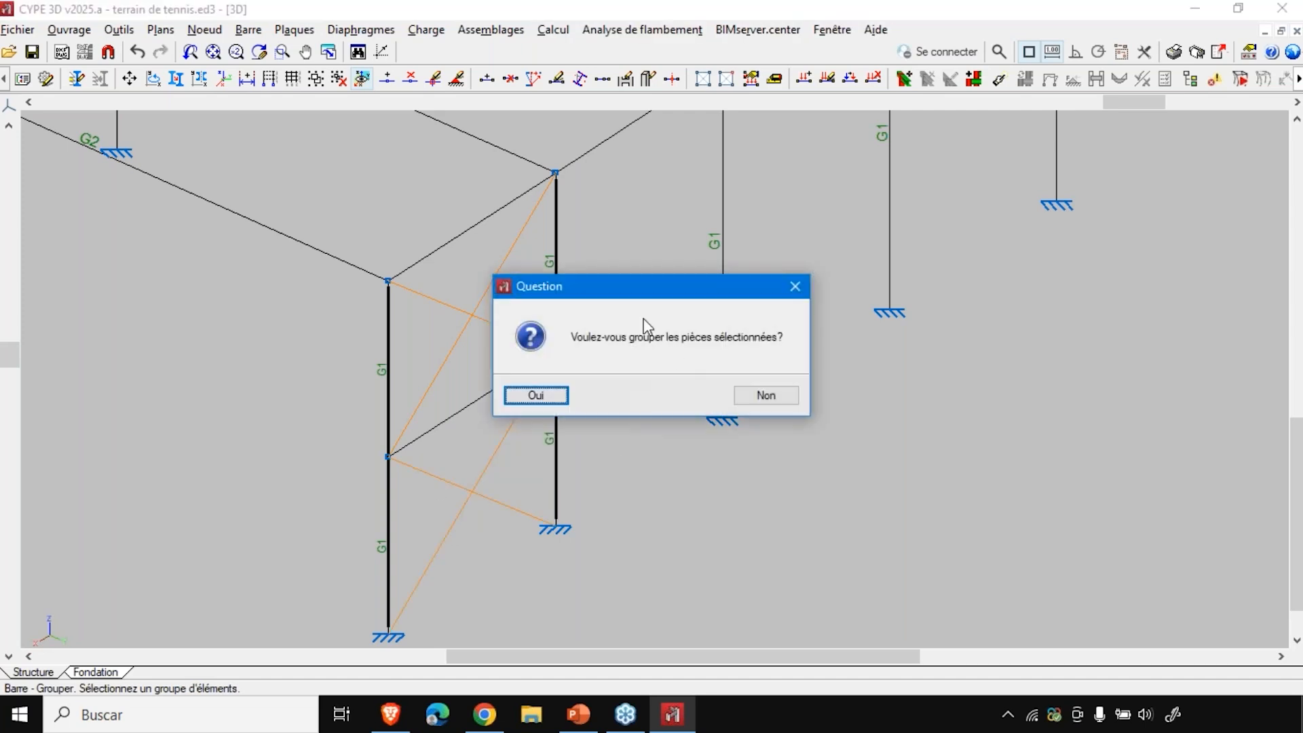
{"action": "left_click", "coordinate": [536, 394]}
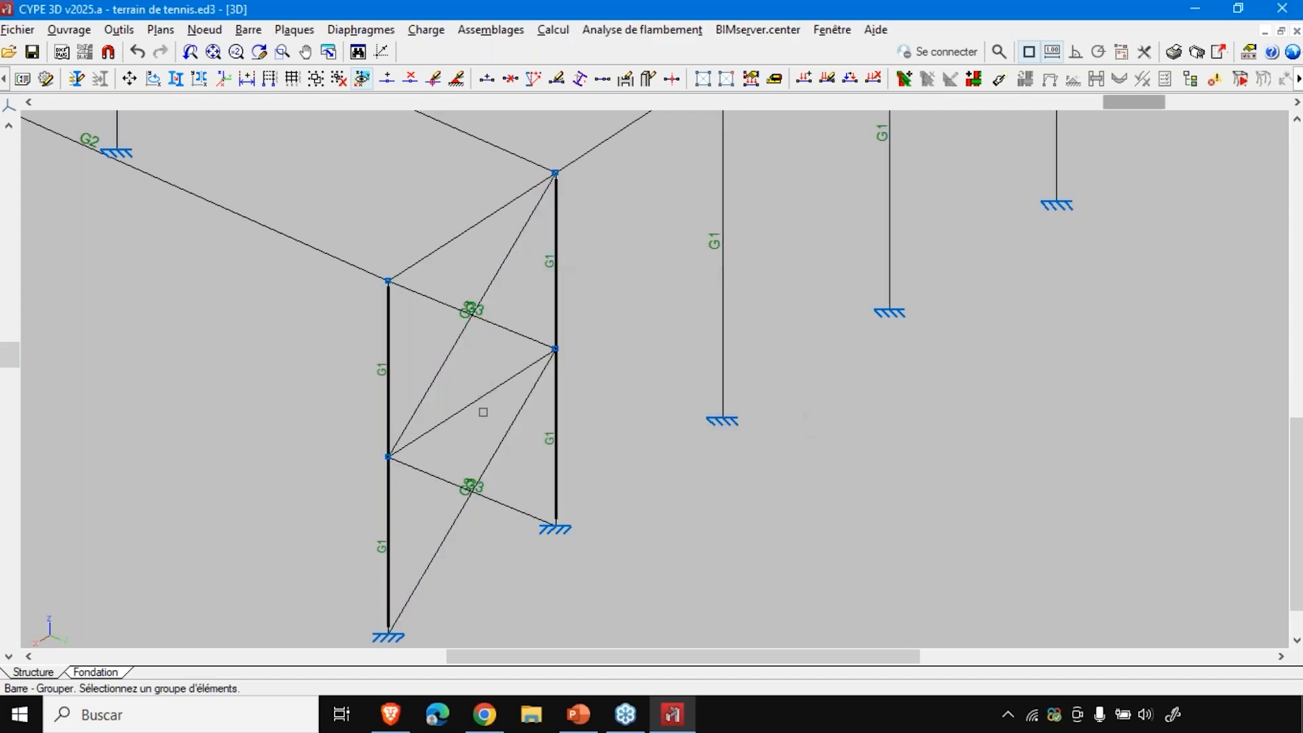
- Group the two mid-height horizontal bars of the braced end bays
{"action": "scroll", "coordinate": [582, 432], "scroll_direction": "down", "scroll_amount": 4}
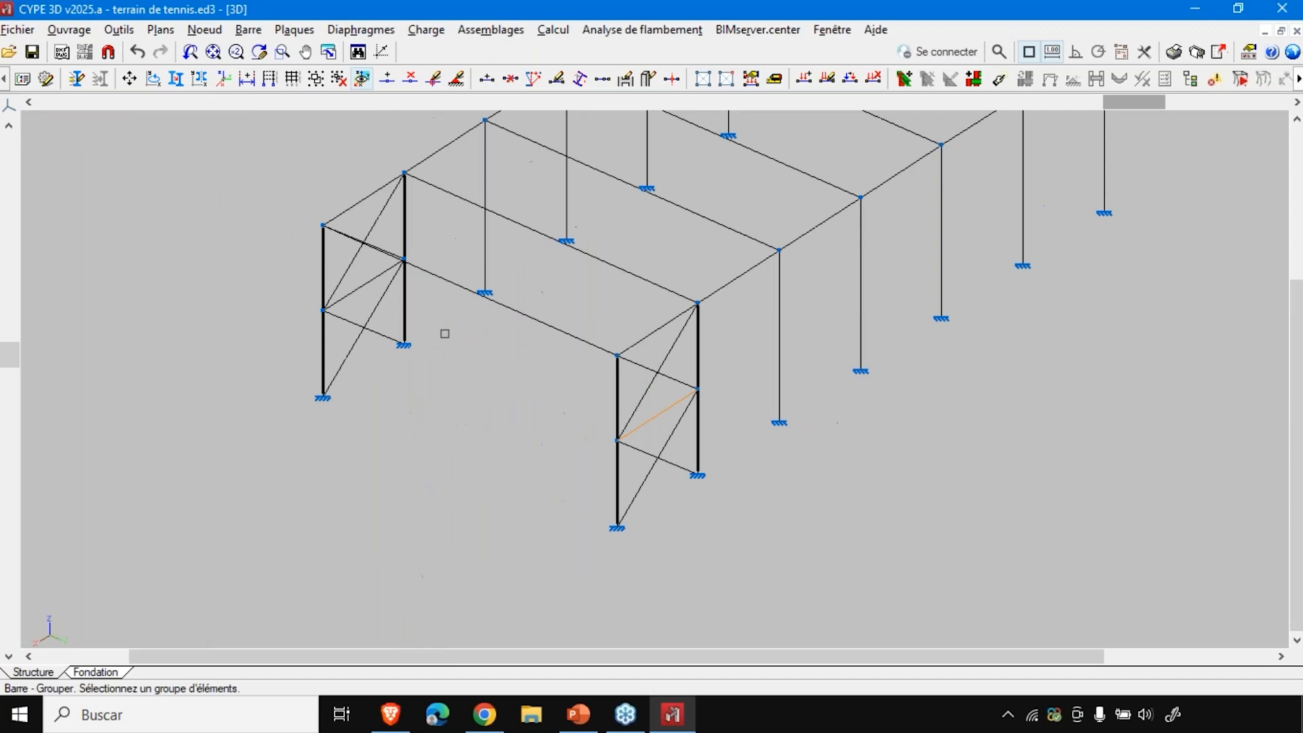
{"action": "left_click", "coordinate": [364, 287]}
{"action": "right_click", "coordinate": [390, 317]}
{"action": "left_click", "coordinate": [536, 395]}
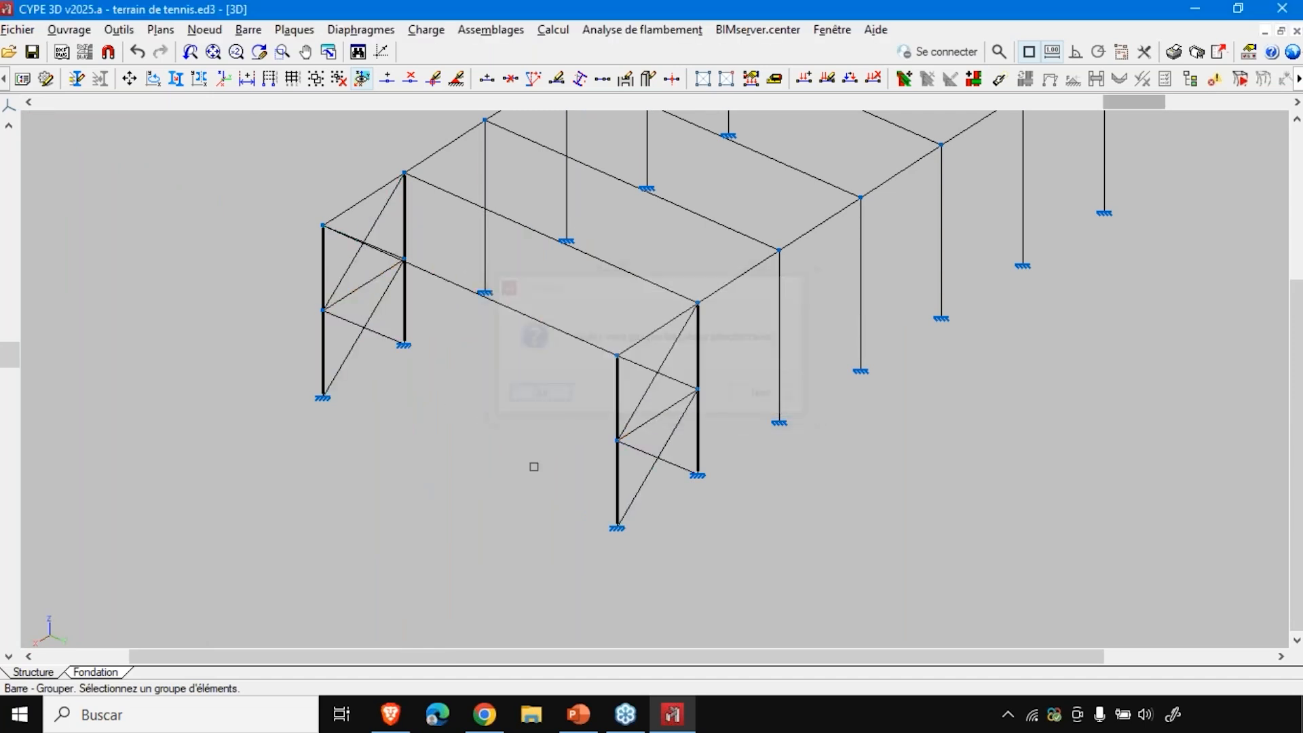
- Open the section description for the grouped columns and choose the rectangular hollow steel section type
{"action": "left_click_drag", "start_coordinate": [1132, 104], "coordinate": [871, 103]}
{"action": "scroll", "coordinate": [836, 609], "scroll_direction": "down", "scroll_amount": 3}
{"action": "left_click", "coordinate": [249, 29]}
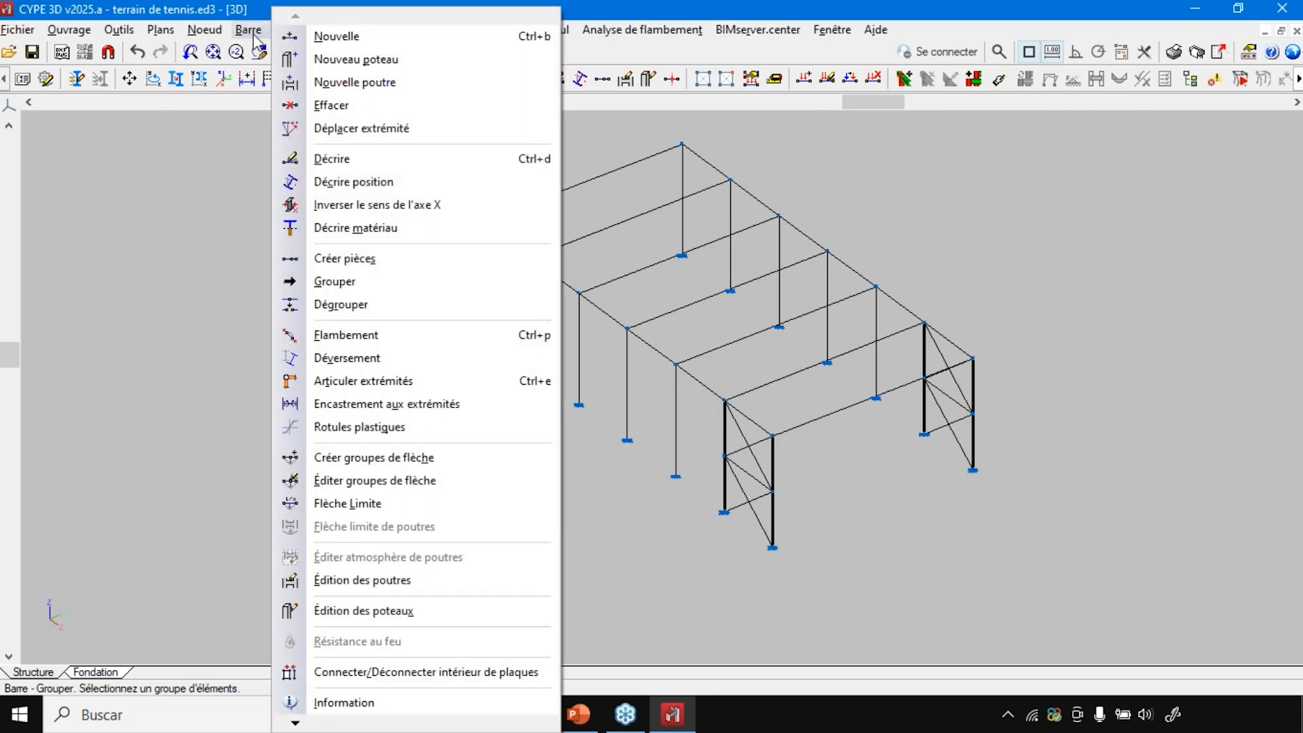
{"action": "left_click", "coordinate": [359, 165]}
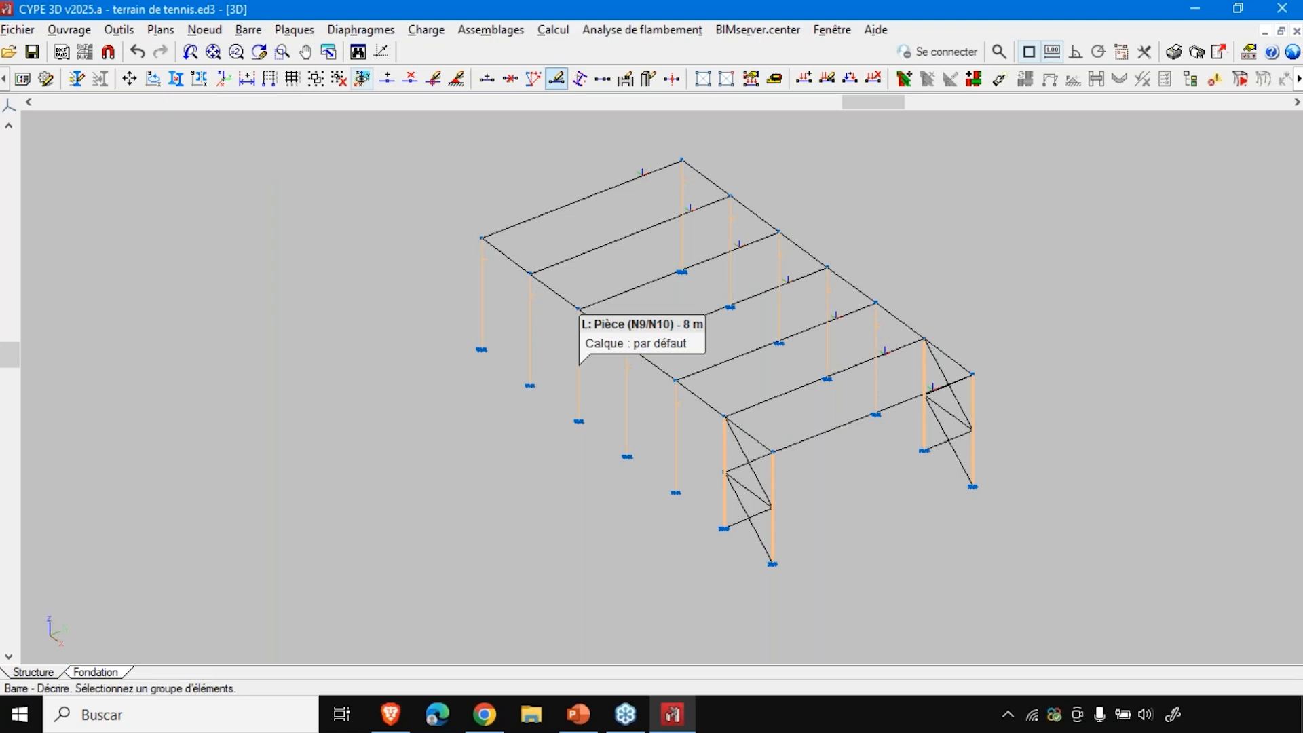
{"action": "left_click", "coordinate": [578, 365]}
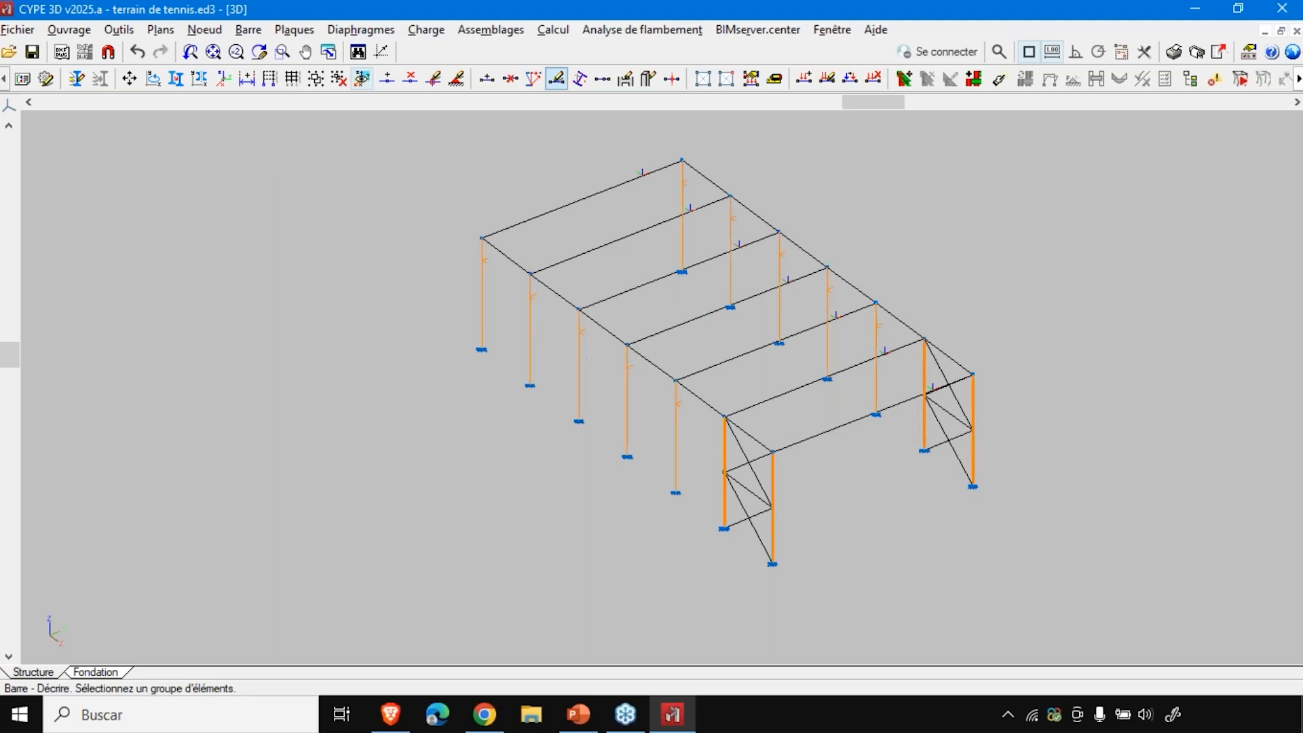
{"action": "right_click", "coordinate": [893, 113]}
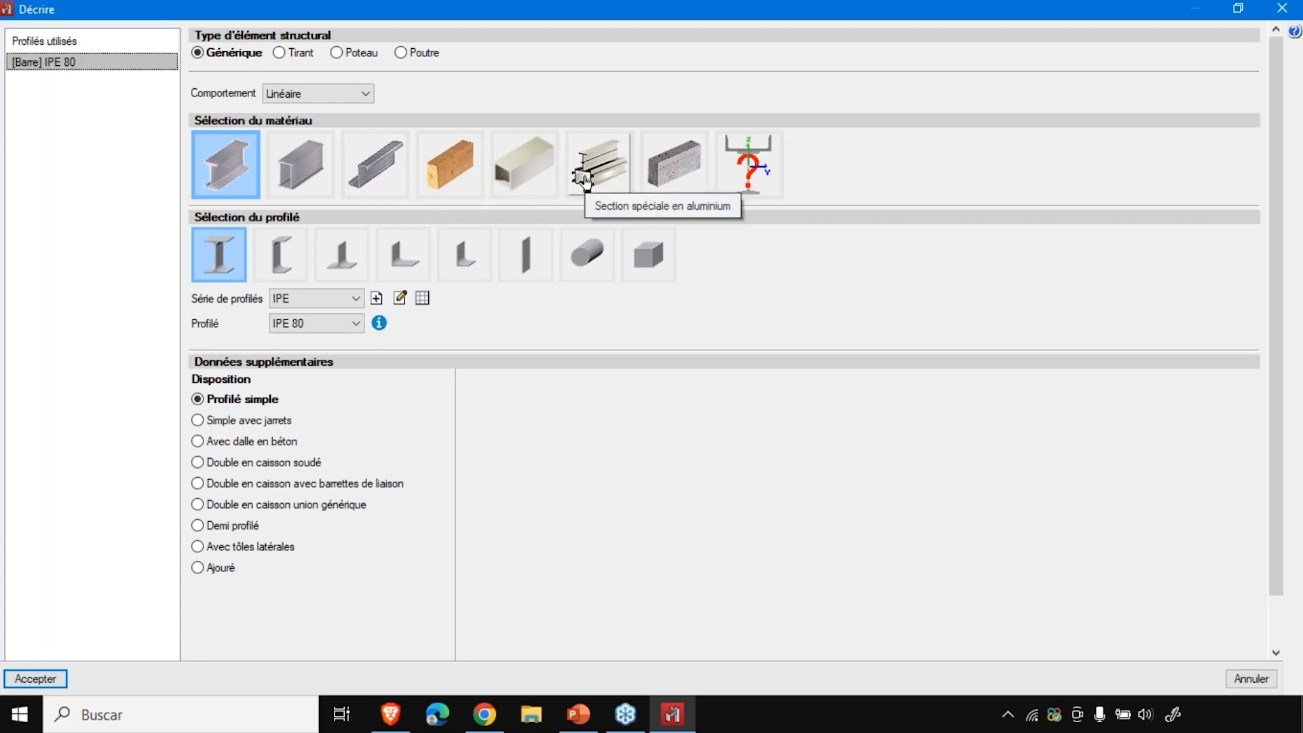
{"action": "left_click", "coordinate": [584, 180]}
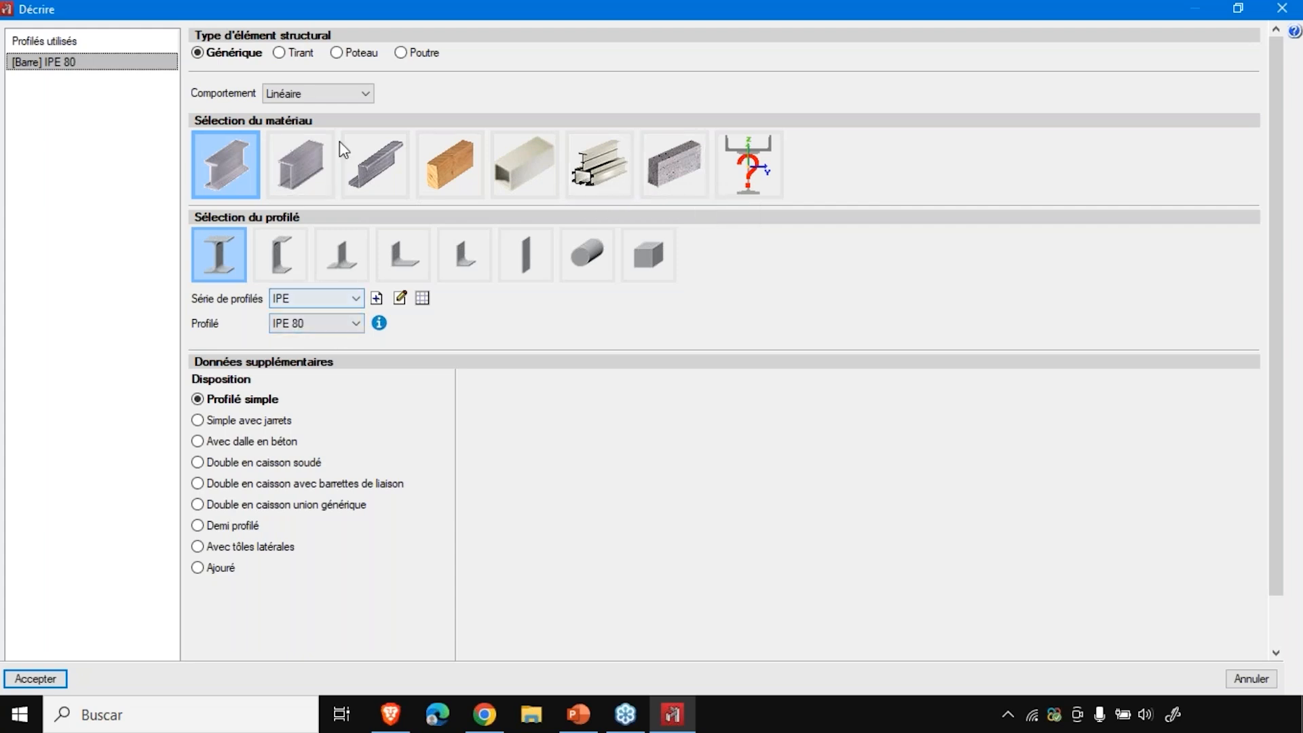
{"action": "left_click", "coordinate": [305, 178]}
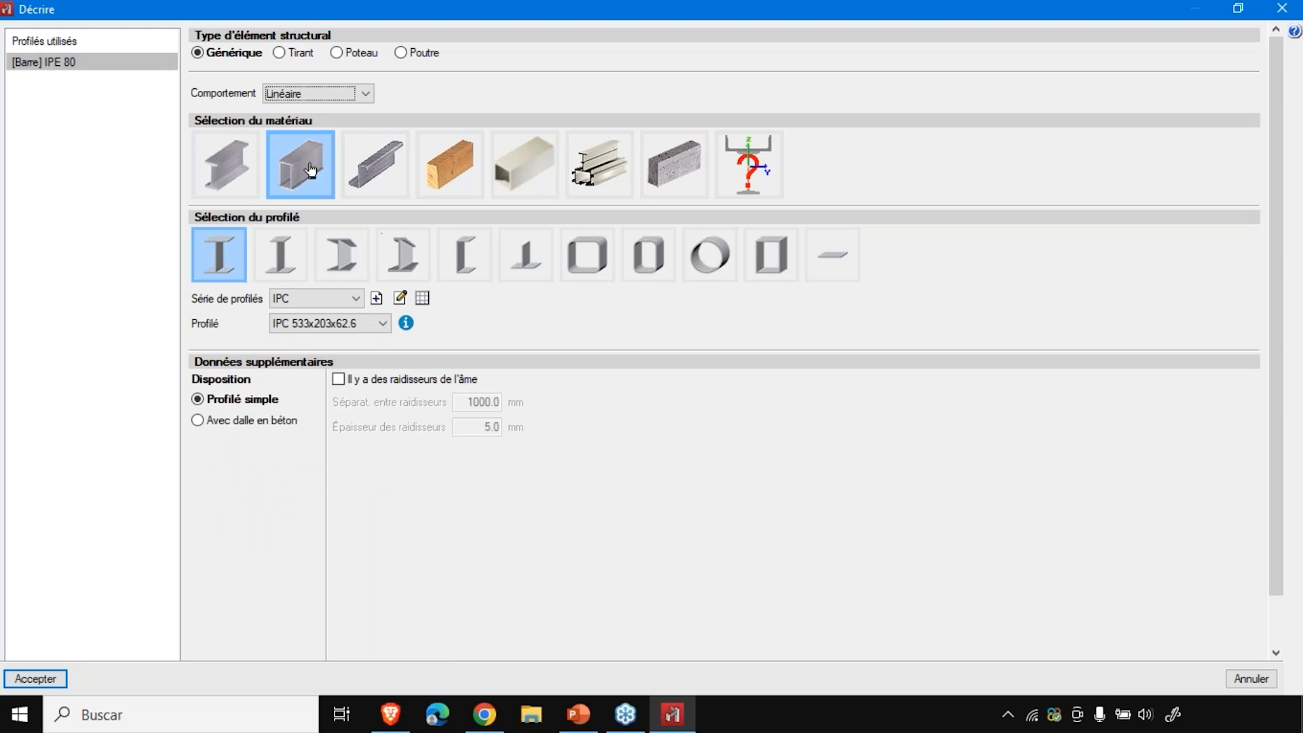
{"action": "left_click", "coordinate": [650, 264]}
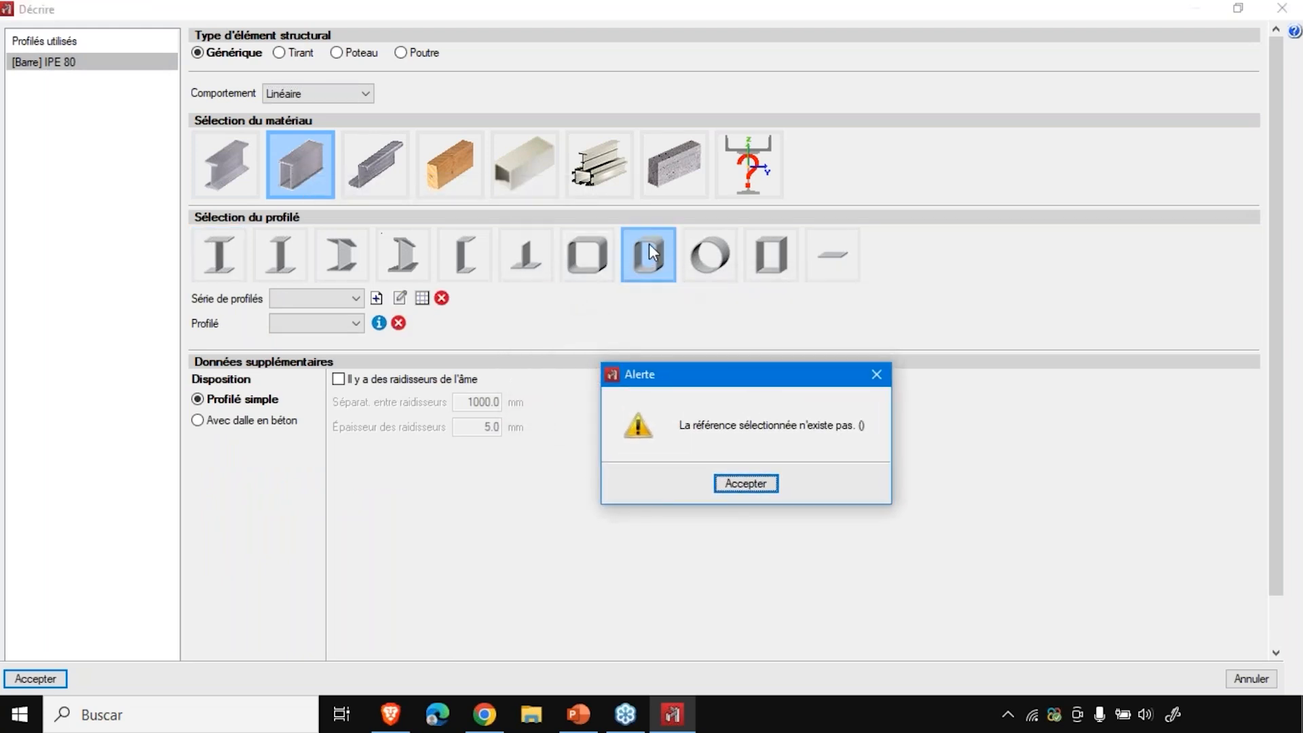
{"action": "left_click", "coordinate": [745, 483]}
- Import the predefined RHS profile series from Tata Steel into the profile series list
{"action": "left_click", "coordinate": [422, 298]}
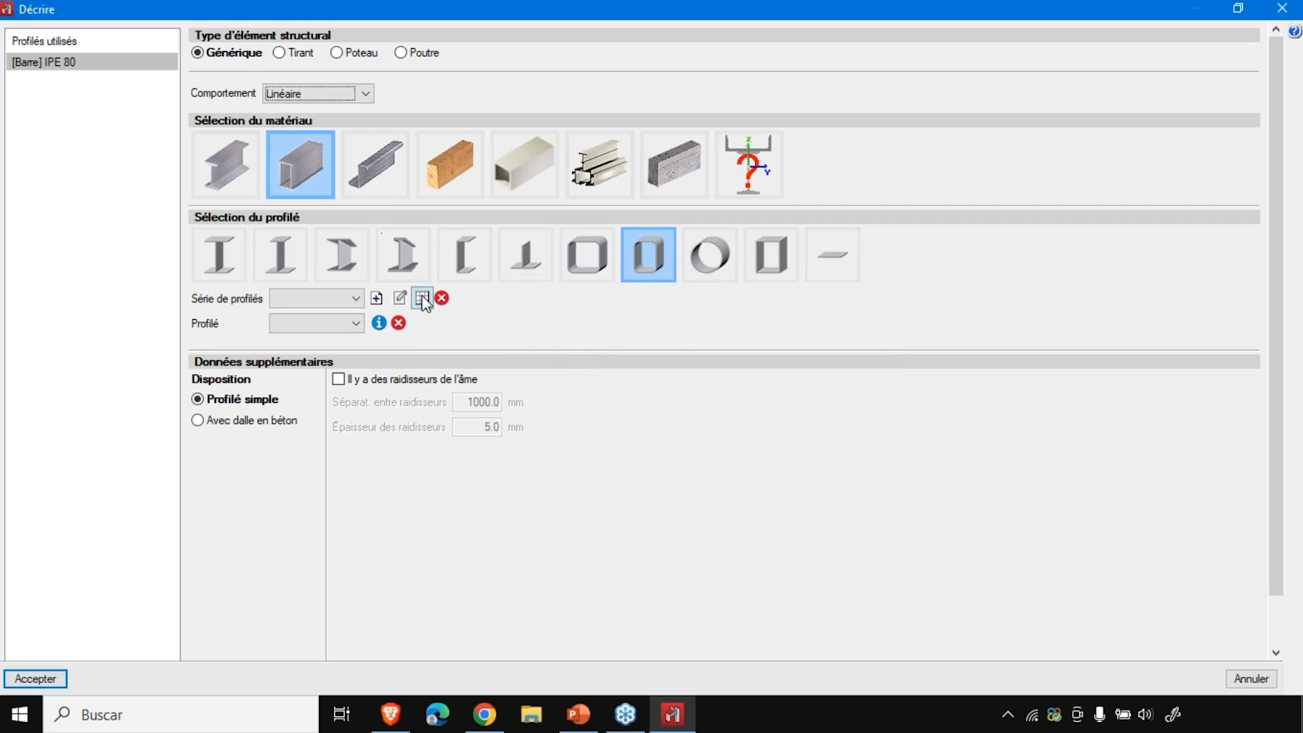
{"action": "left_click", "coordinate": [425, 46]}
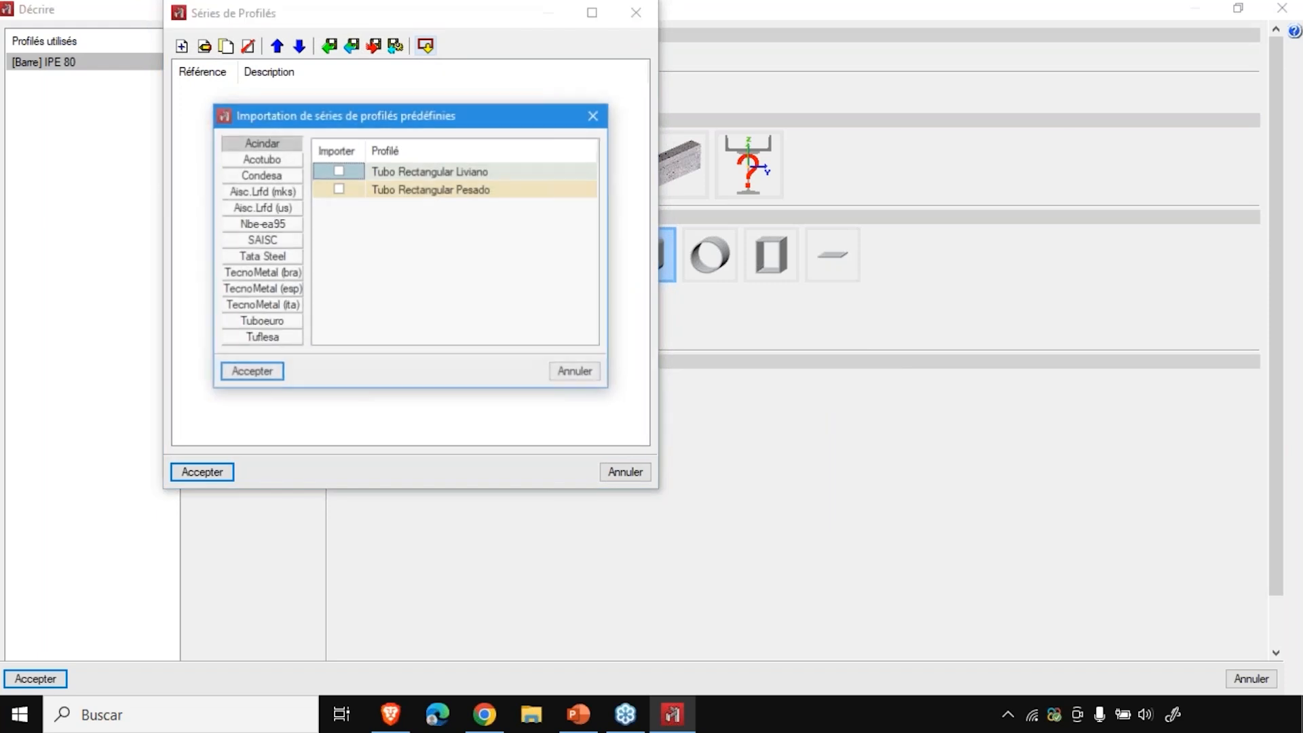
{"action": "left_click", "coordinate": [261, 256]}
{"action": "left_click", "coordinate": [338, 171]}
{"action": "left_click", "coordinate": [263, 373]}
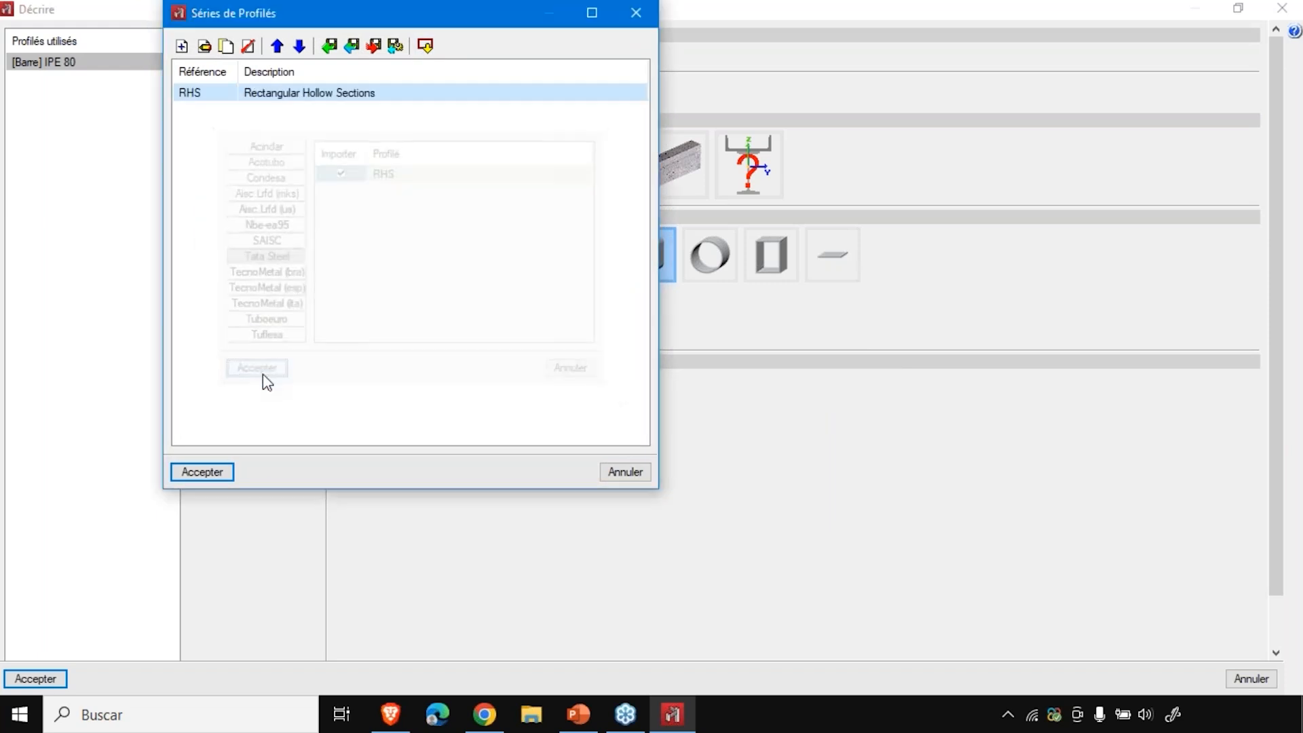
{"action": "left_click", "coordinate": [221, 471]}
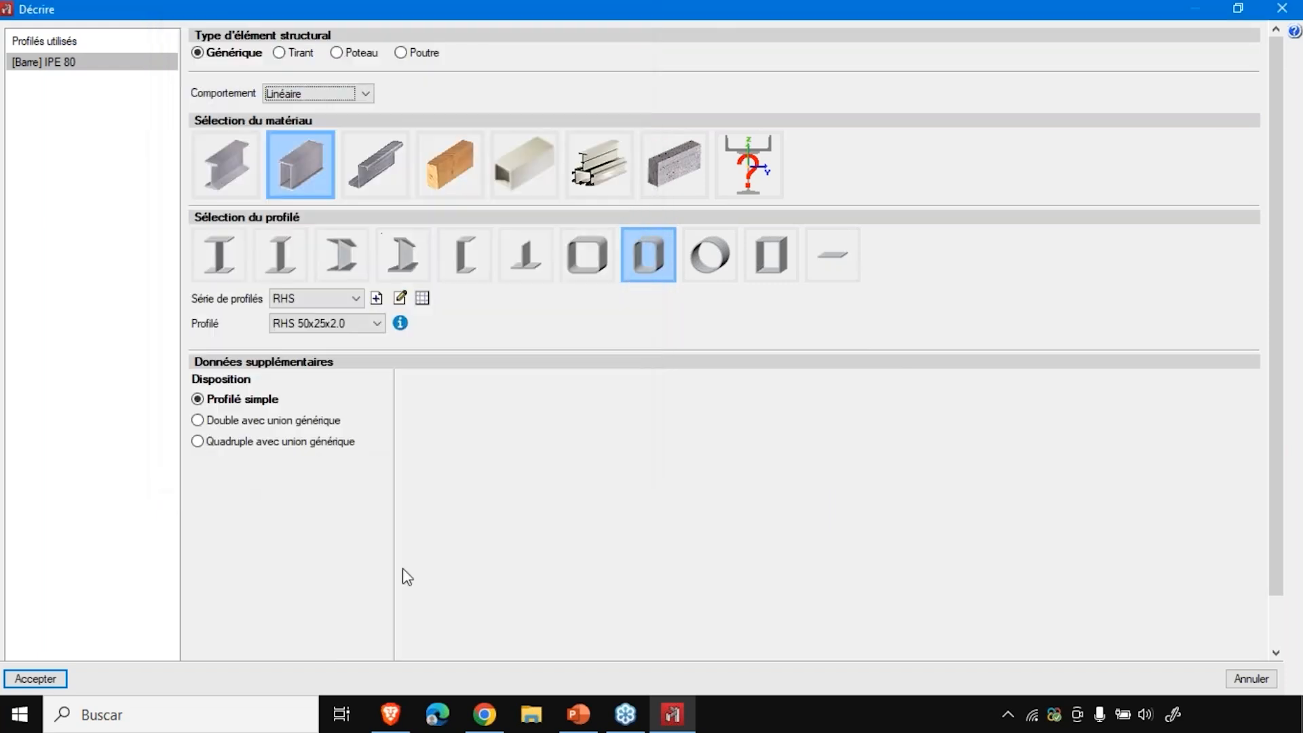
- Assign the RHS 240x120x6.0 profile to the grouped columns as a simple profile
{"action": "left_click", "coordinate": [293, 326]}
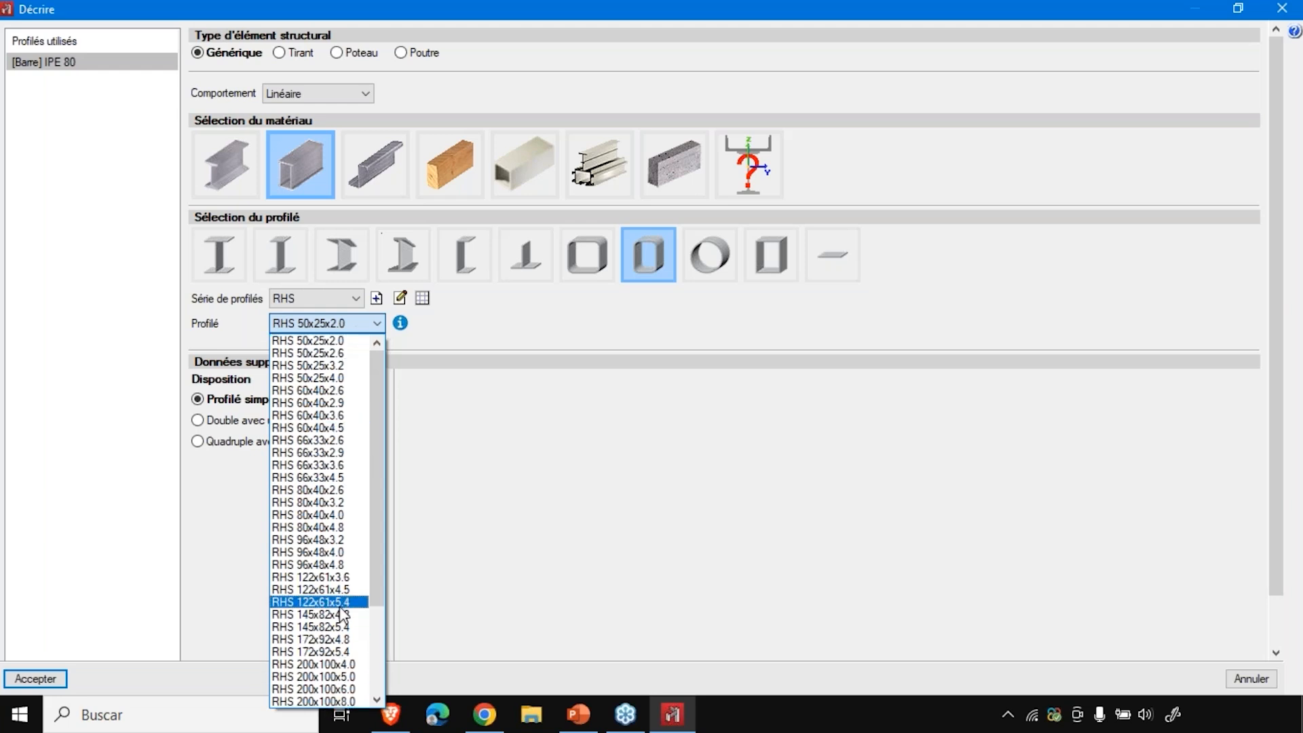
{"action": "scroll", "coordinate": [331, 648], "scroll_direction": "down", "scroll_amount": 2}
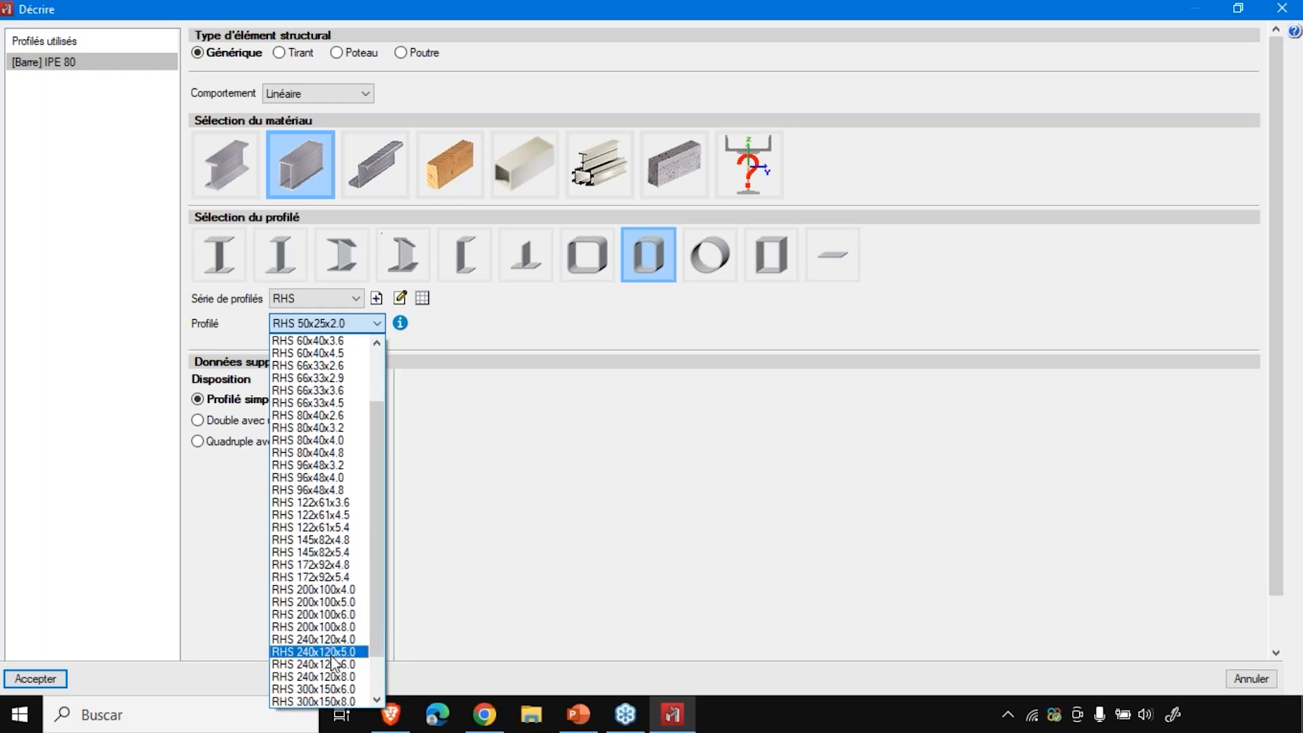
{"action": "left_click", "coordinate": [332, 664]}
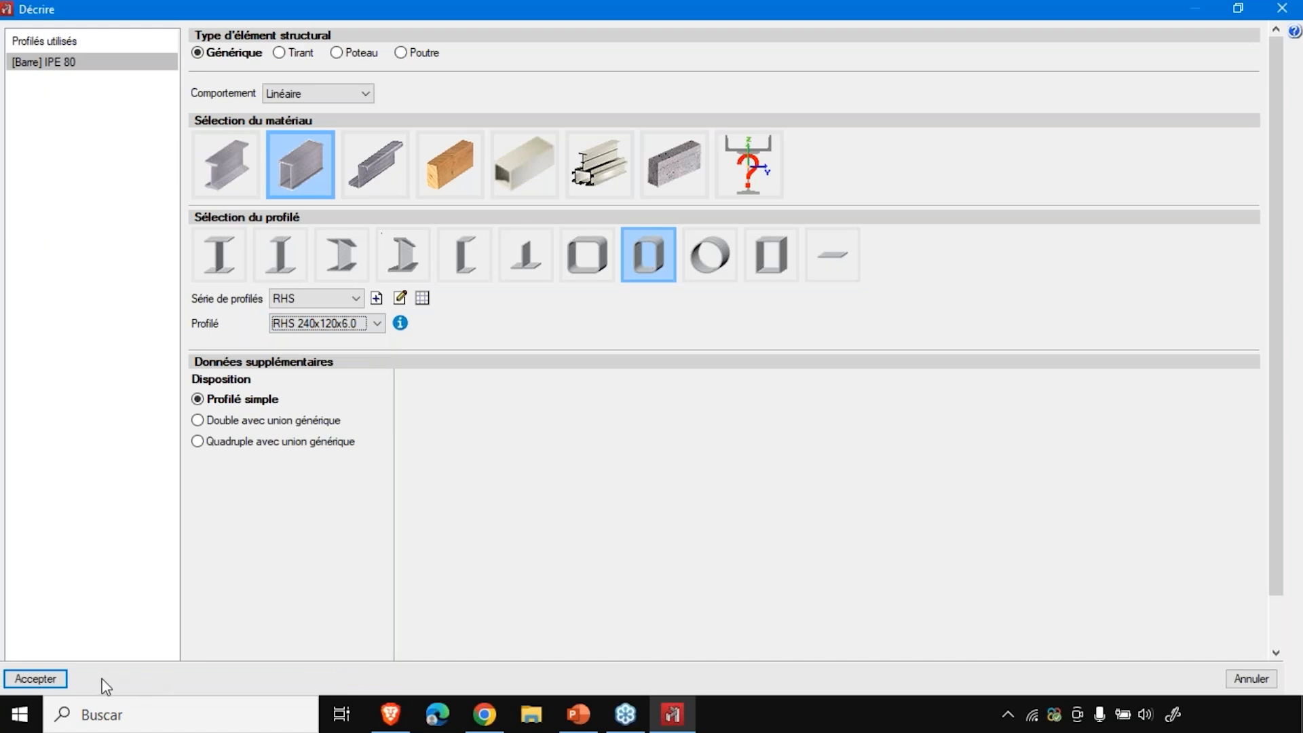
{"action": "left_click", "coordinate": [32, 679]}
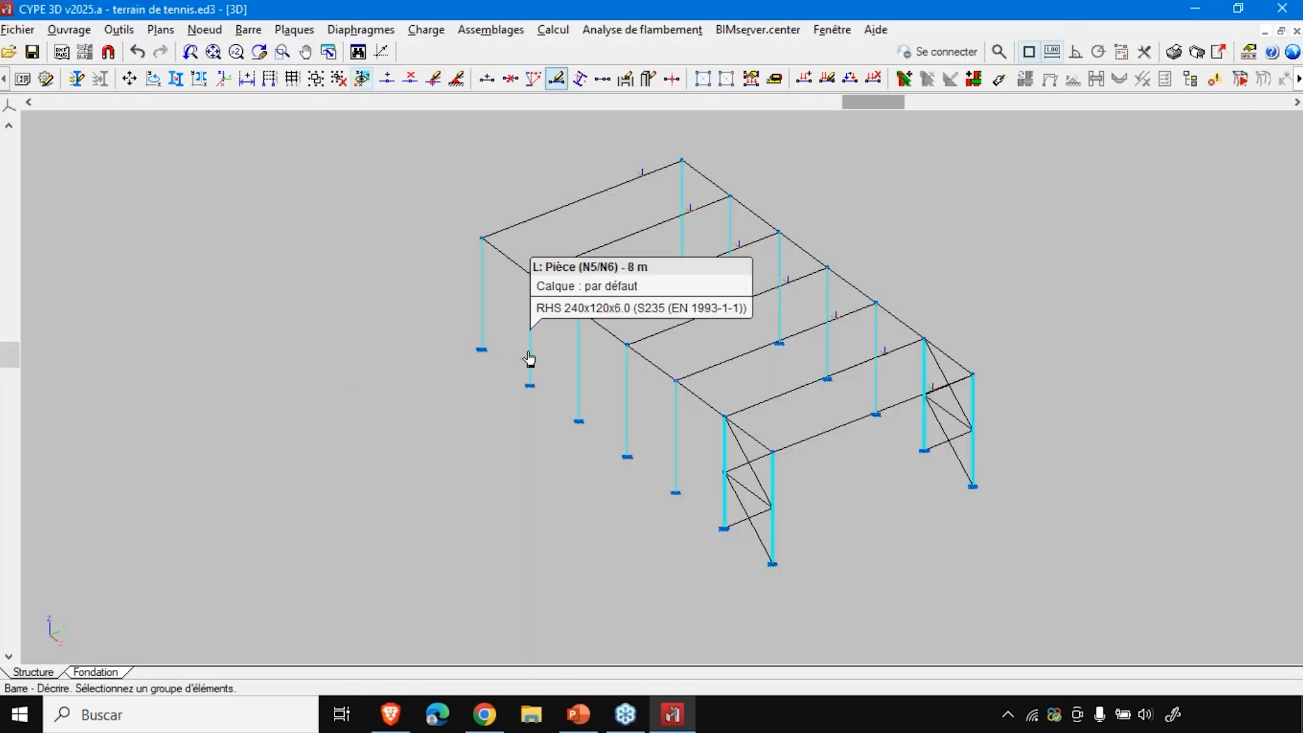
- Assign the RHS 300x150x6.0 profile to the grouped transverse roof beams
{"action": "left_click", "coordinate": [555, 212]}
{"action": "right_click", "coordinate": [582, 199]}
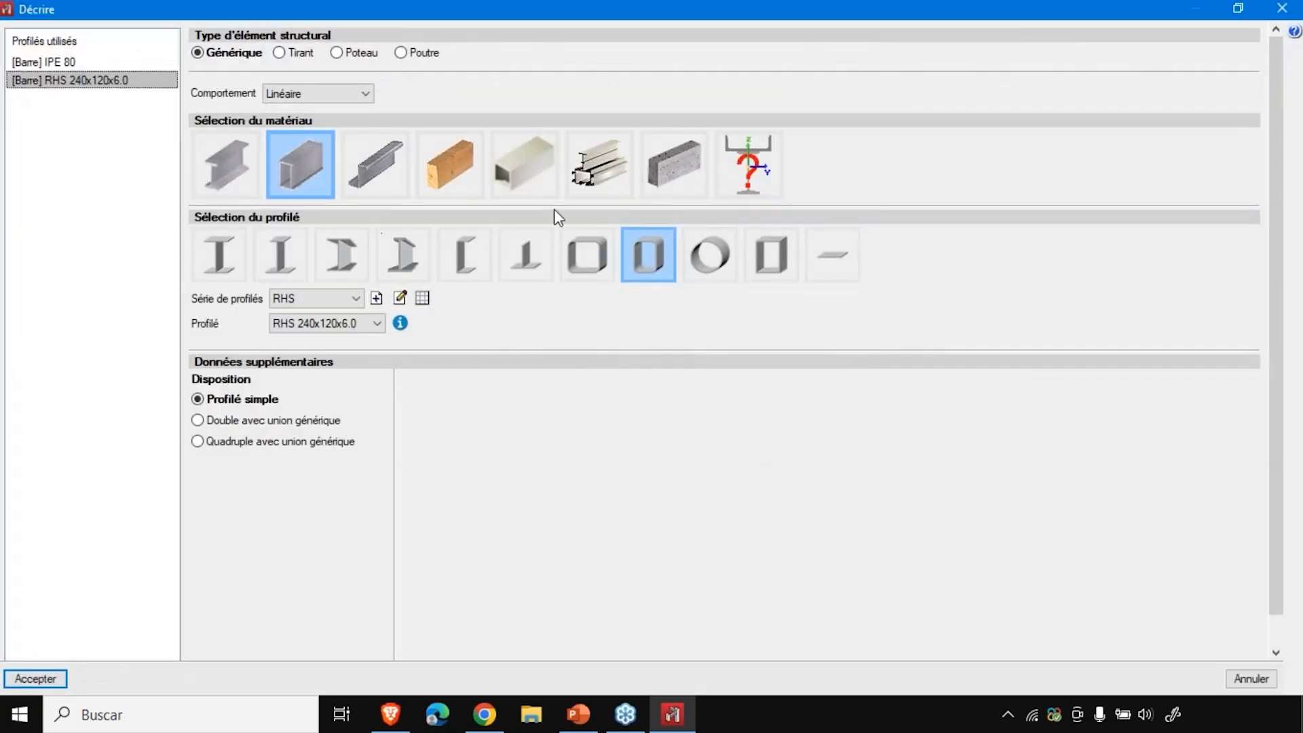
{"action": "left_click", "coordinate": [355, 324]}
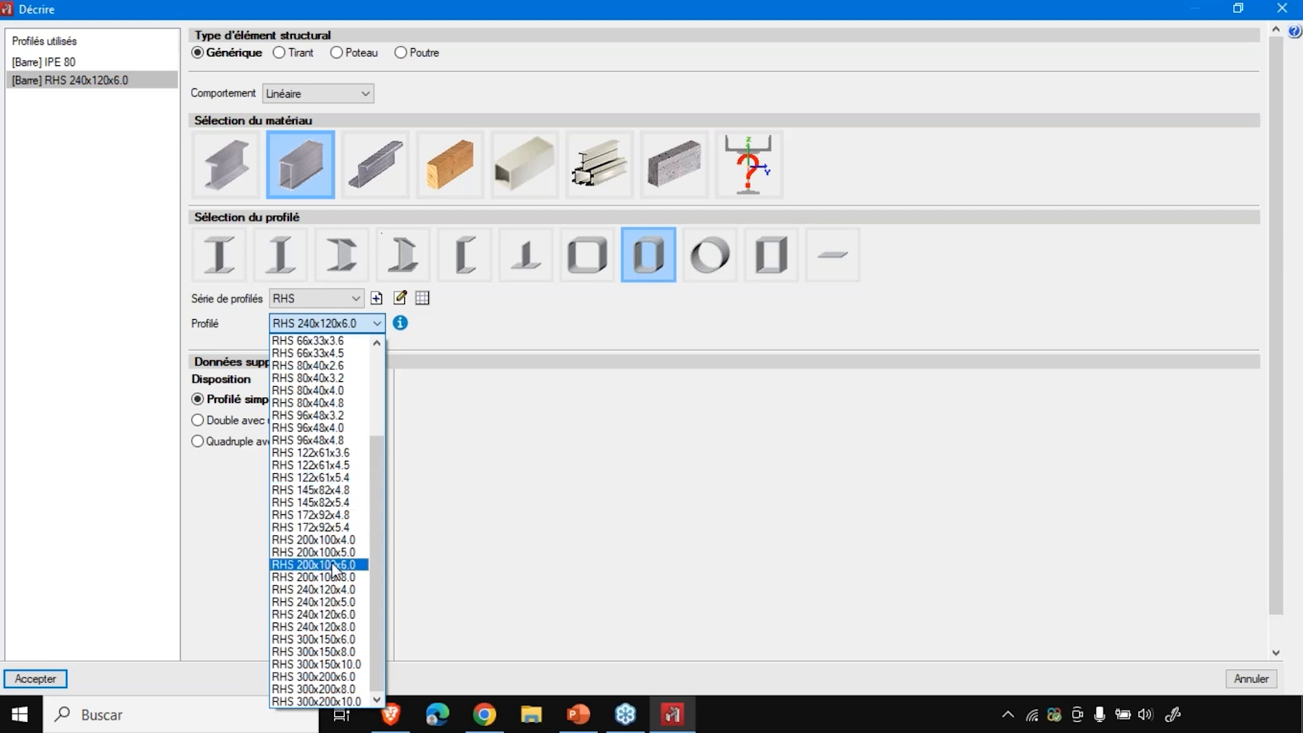
{"action": "left_click", "coordinate": [321, 640]}
{"action": "left_click", "coordinate": [42, 679]}
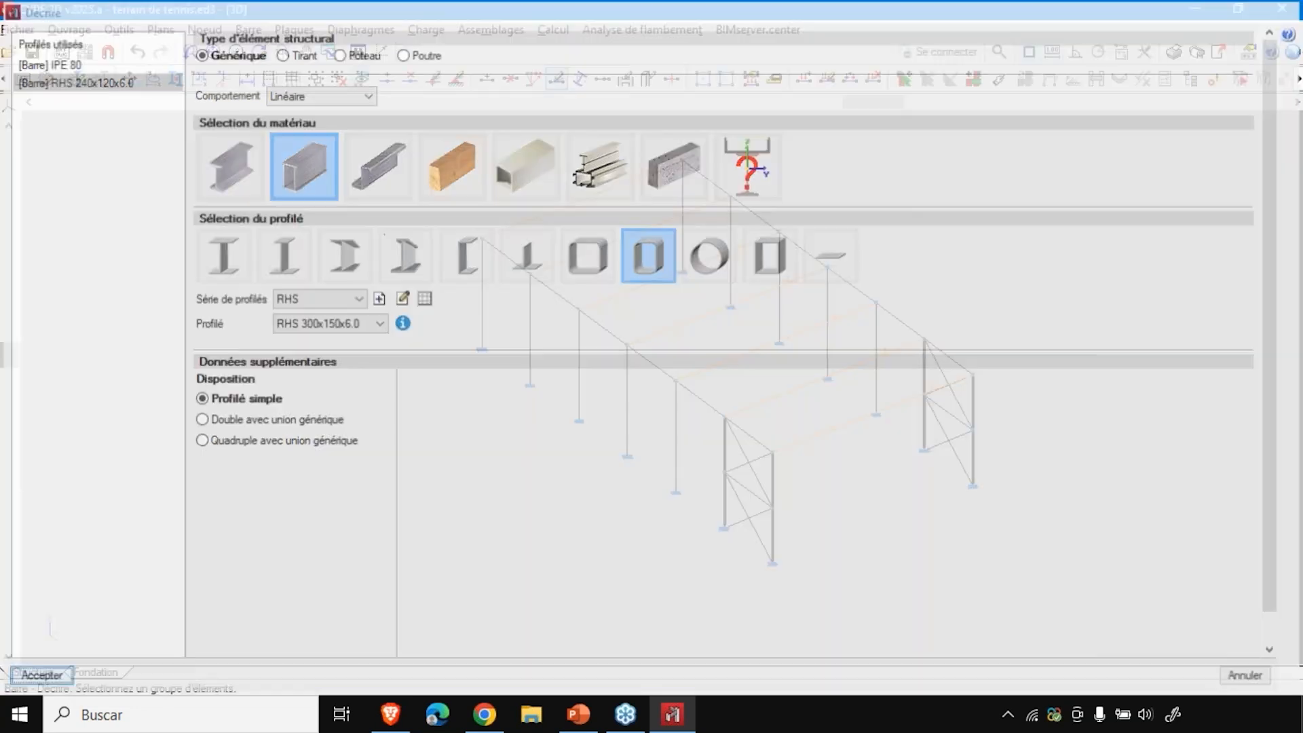
- Open the section description of the bracing diagonals and review the calculation notes for the Tirant element type
{"action": "left_click", "coordinate": [751, 521]}
{"action": "right_click", "coordinate": [752, 521]}
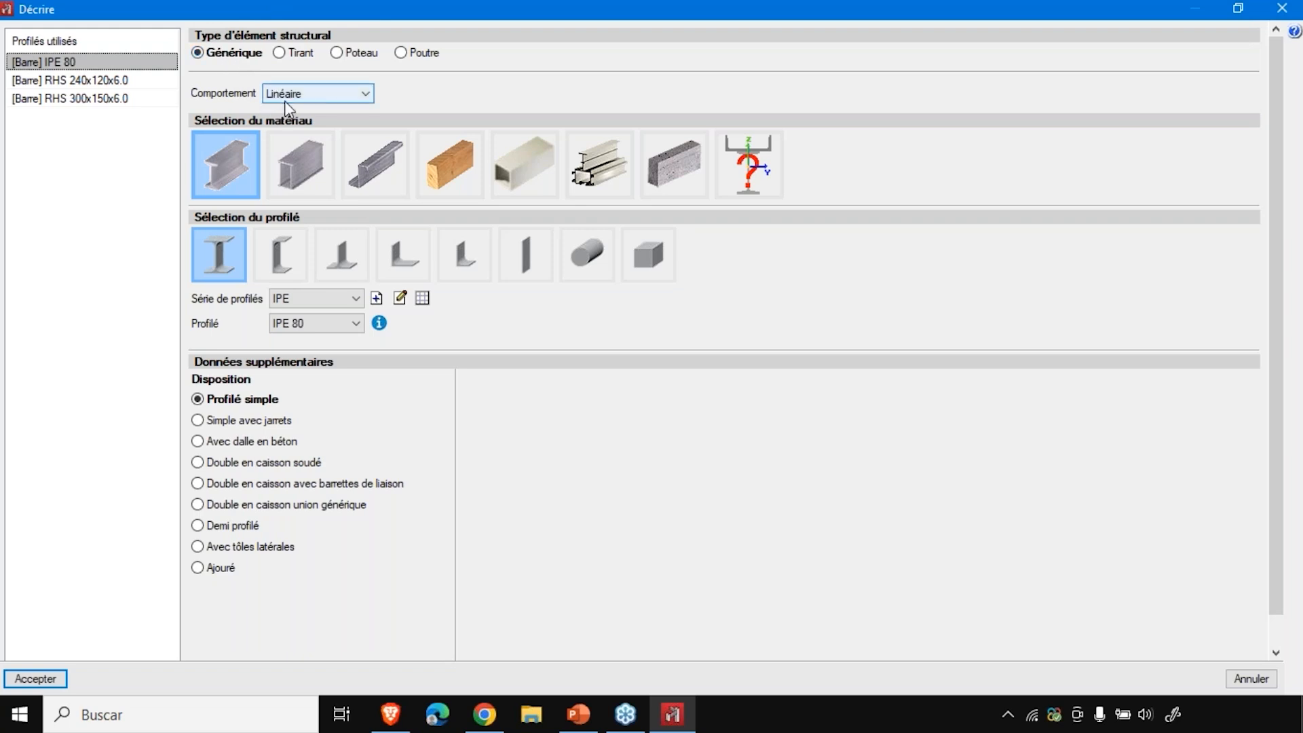
{"action": "left_click", "coordinate": [286, 53]}
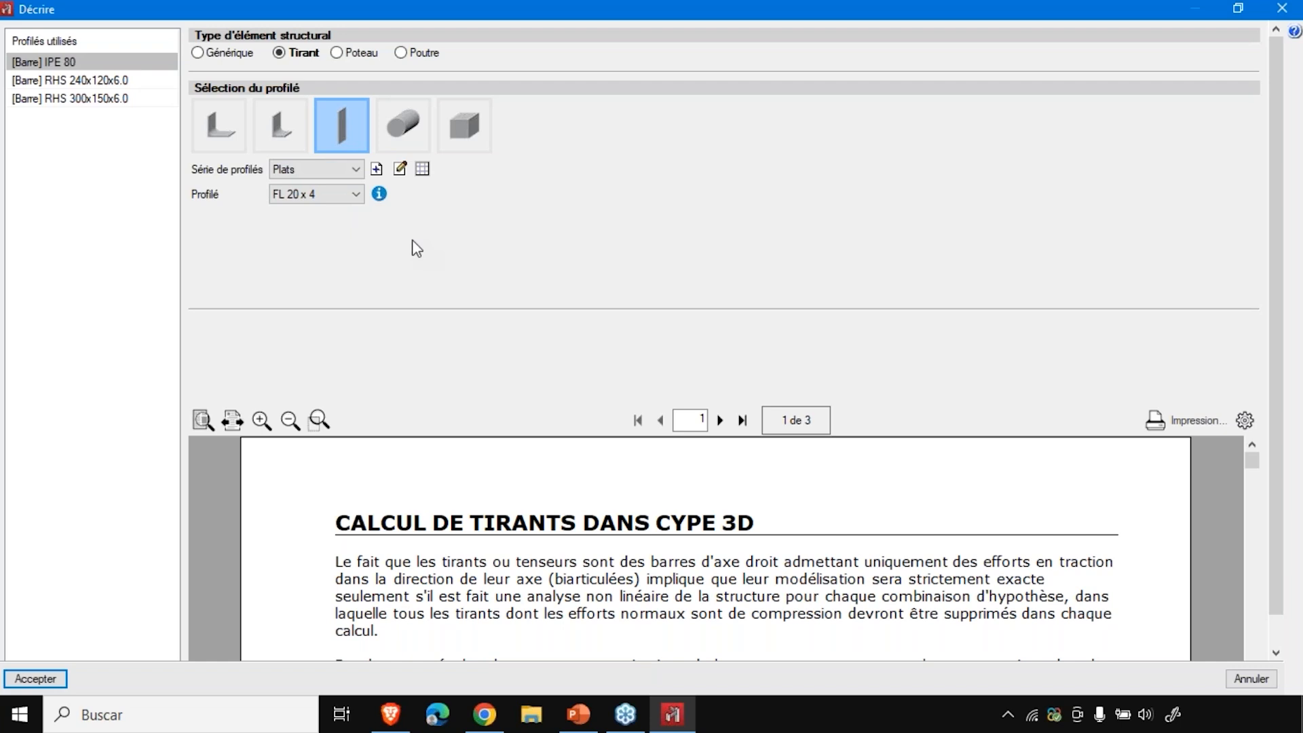
{"action": "scroll", "coordinate": [610, 436], "scroll_direction": "down", "scroll_amount": 10}
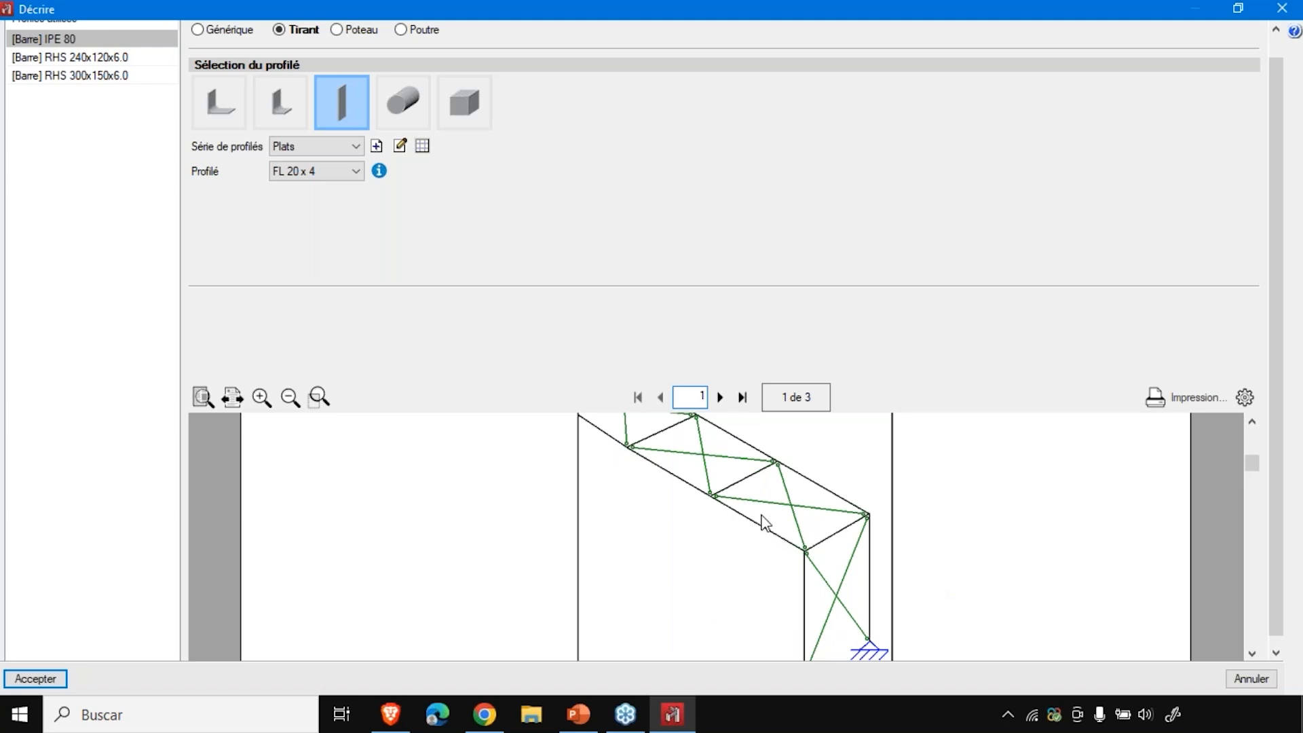
{"action": "scroll", "coordinate": [684, 486], "scroll_direction": "down", "scroll_amount": 5}
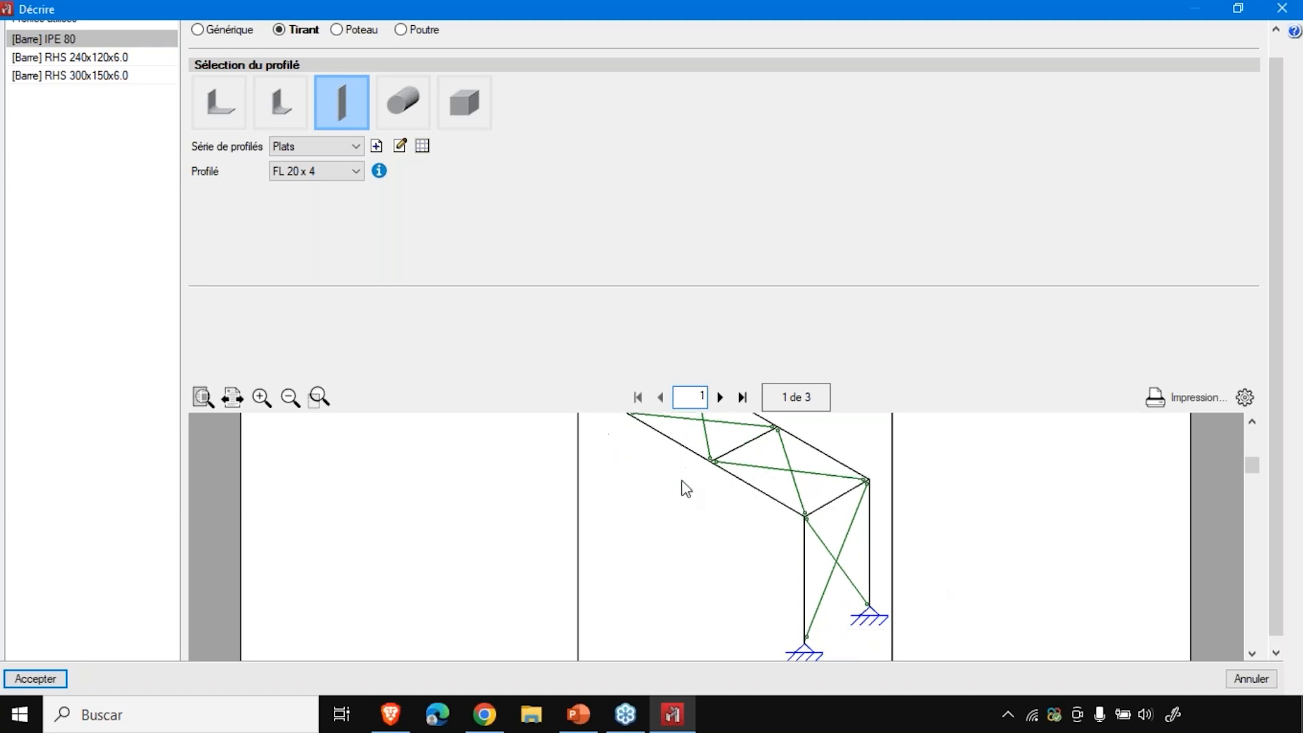
{"action": "scroll", "coordinate": [684, 490], "scroll_direction": "down", "scroll_amount": 1}
{"action": "scroll", "coordinate": [679, 494], "scroll_direction": "up", "scroll_amount": 6}
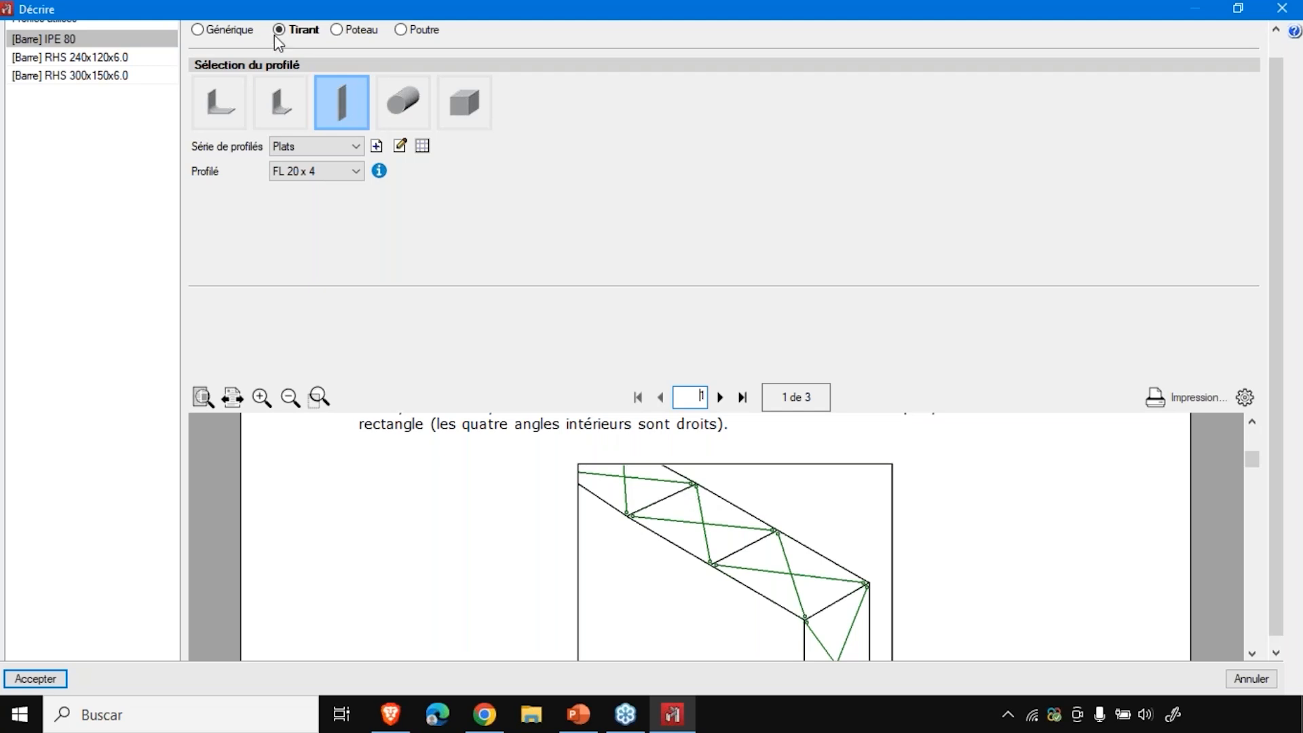
- Describe the bracing diagonals as Générique bars with Seulement traction behaviour and a solid round R 16 profile
{"action": "left_click", "coordinate": [227, 30]}
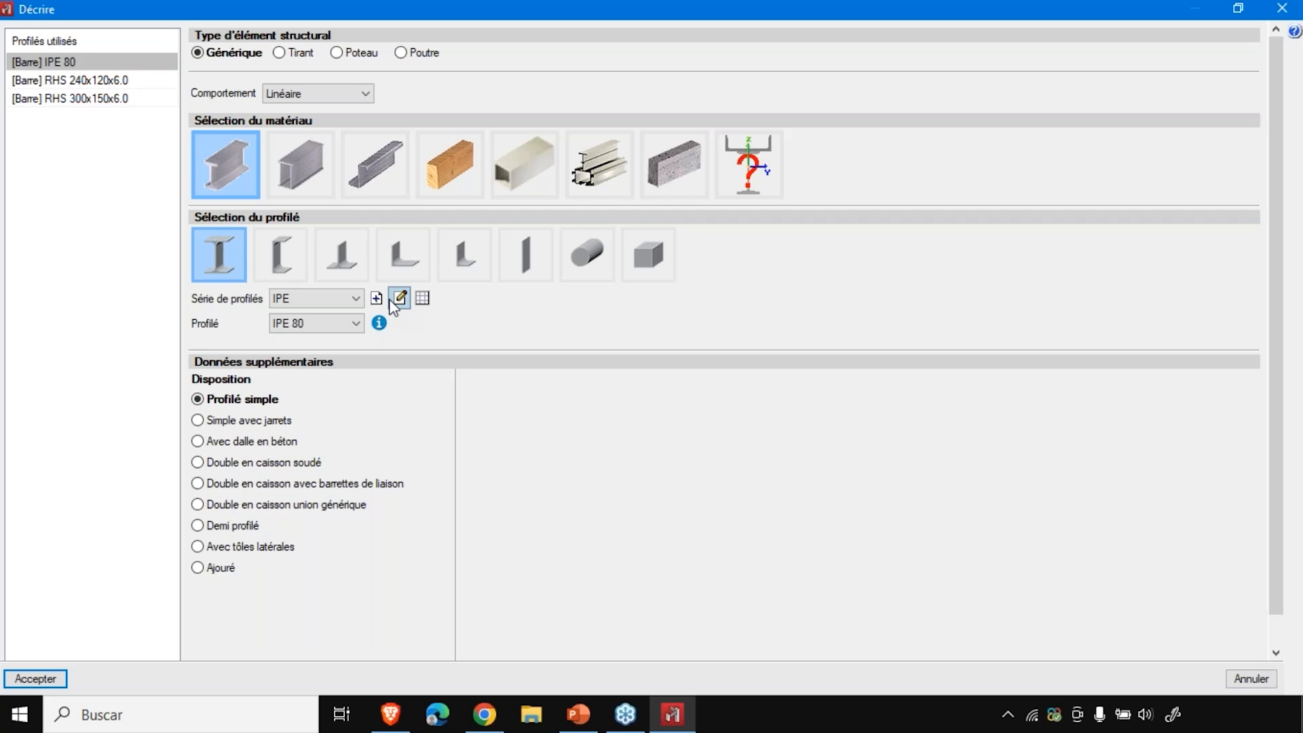
{"action": "left_click", "coordinate": [293, 95]}
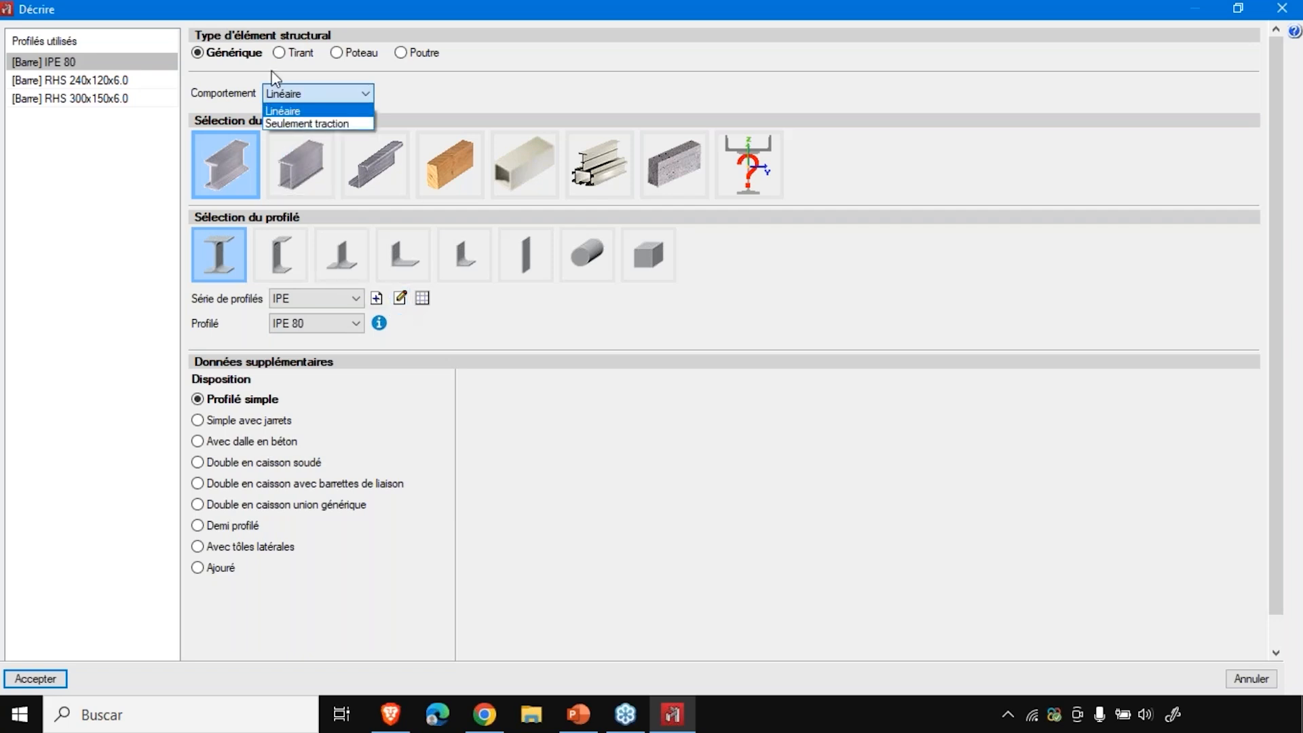
{"action": "left_click", "coordinate": [283, 125]}
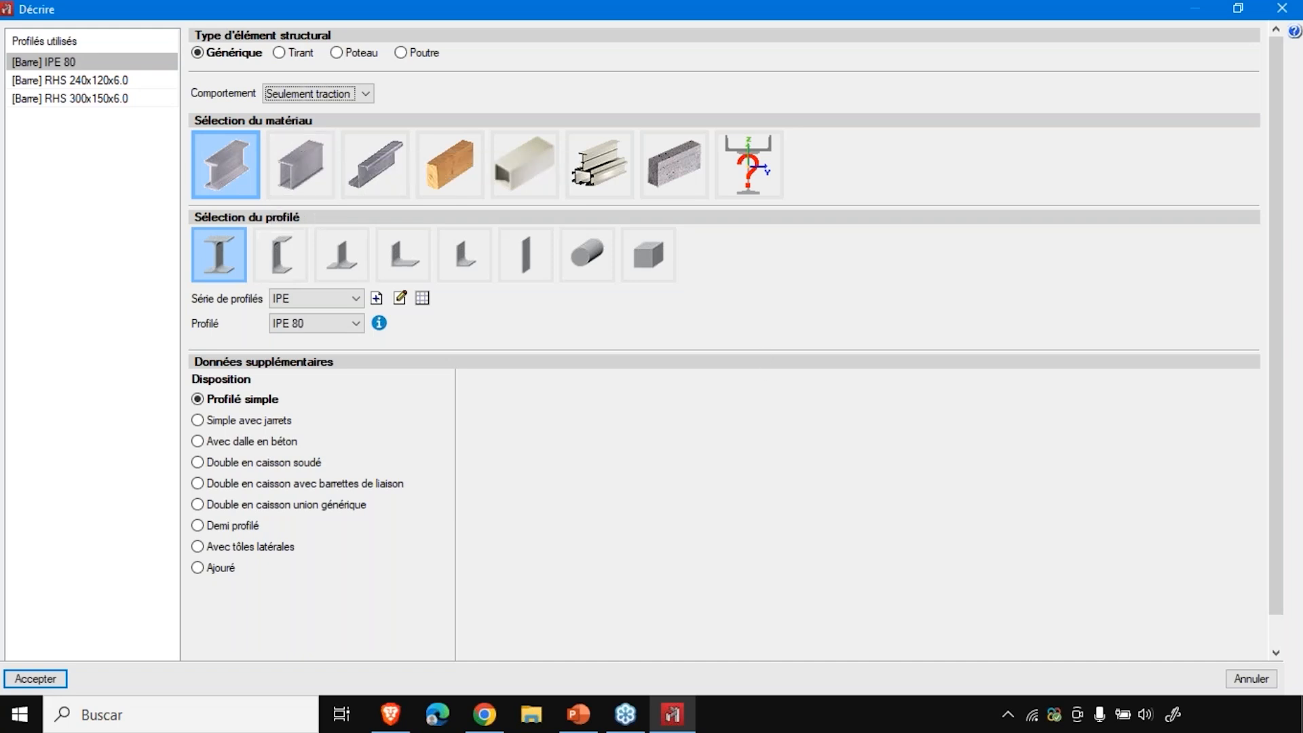
{"action": "left_click", "coordinate": [585, 254]}
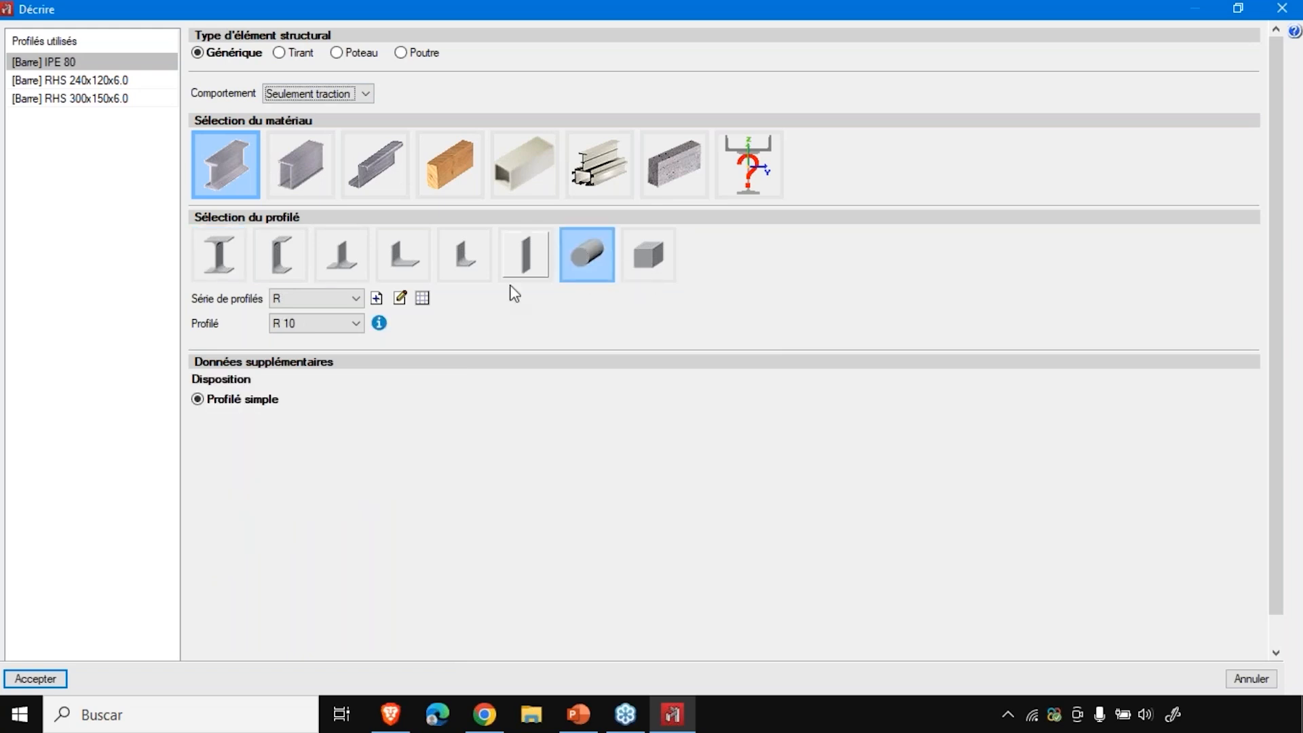
{"action": "left_click", "coordinate": [307, 325]}
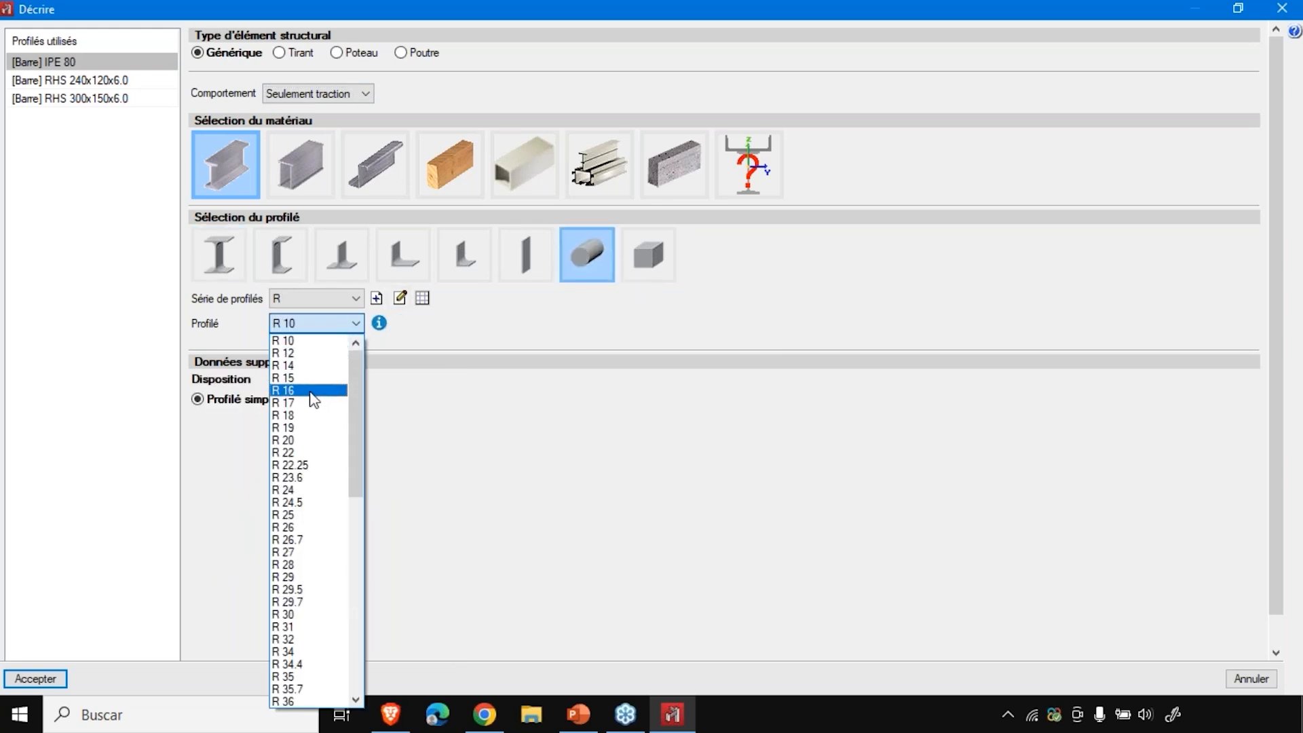
{"action": "left_click", "coordinate": [310, 378]}
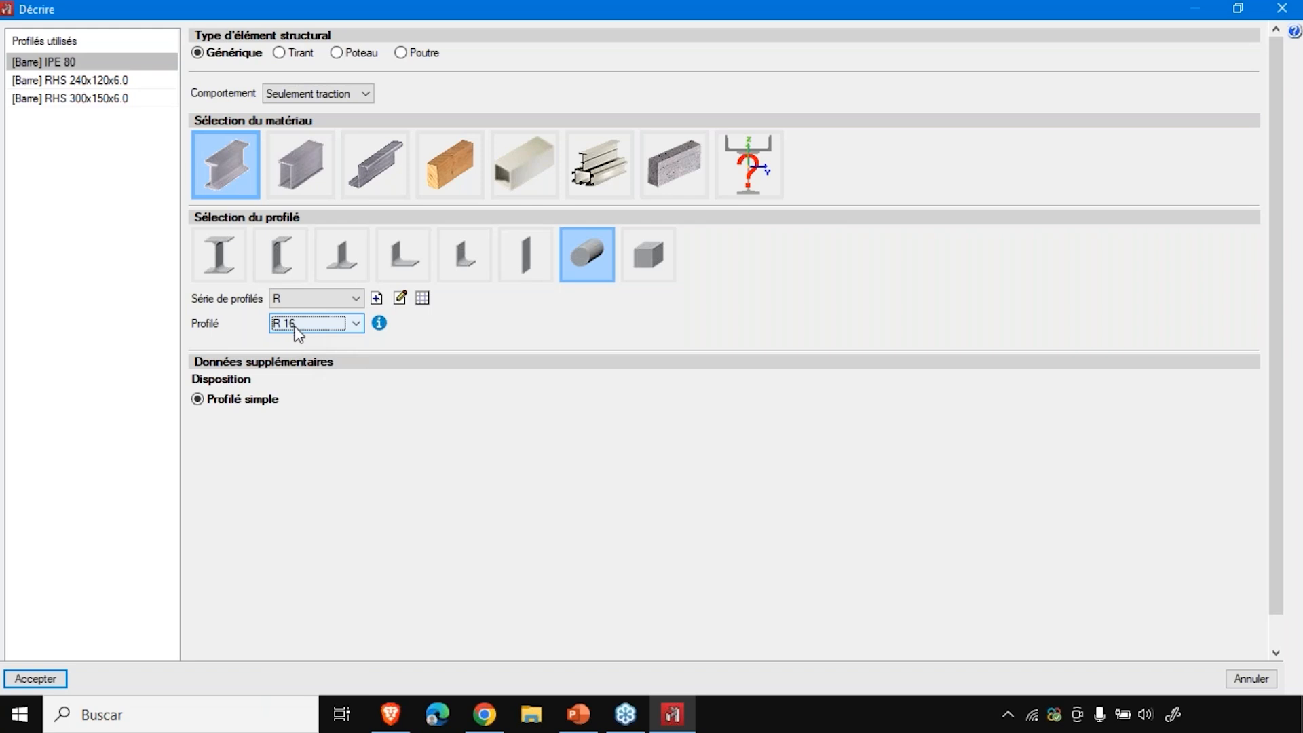
{"action": "left_click", "coordinate": [35, 679]}
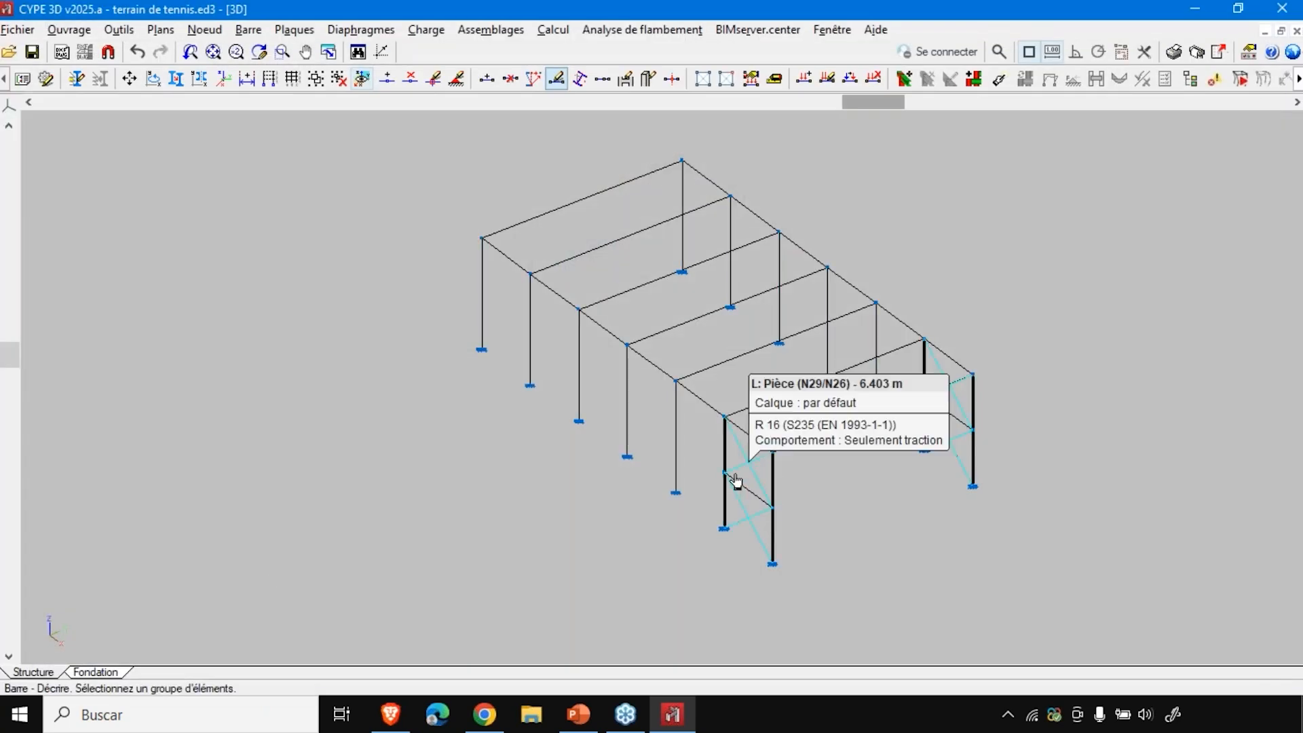
- Start the Flambement command and examine the buckling coefficients shown on the columns and longitudinal bars
{"action": "scroll", "coordinate": [867, 598], "scroll_direction": "down", "scroll_amount": 1}
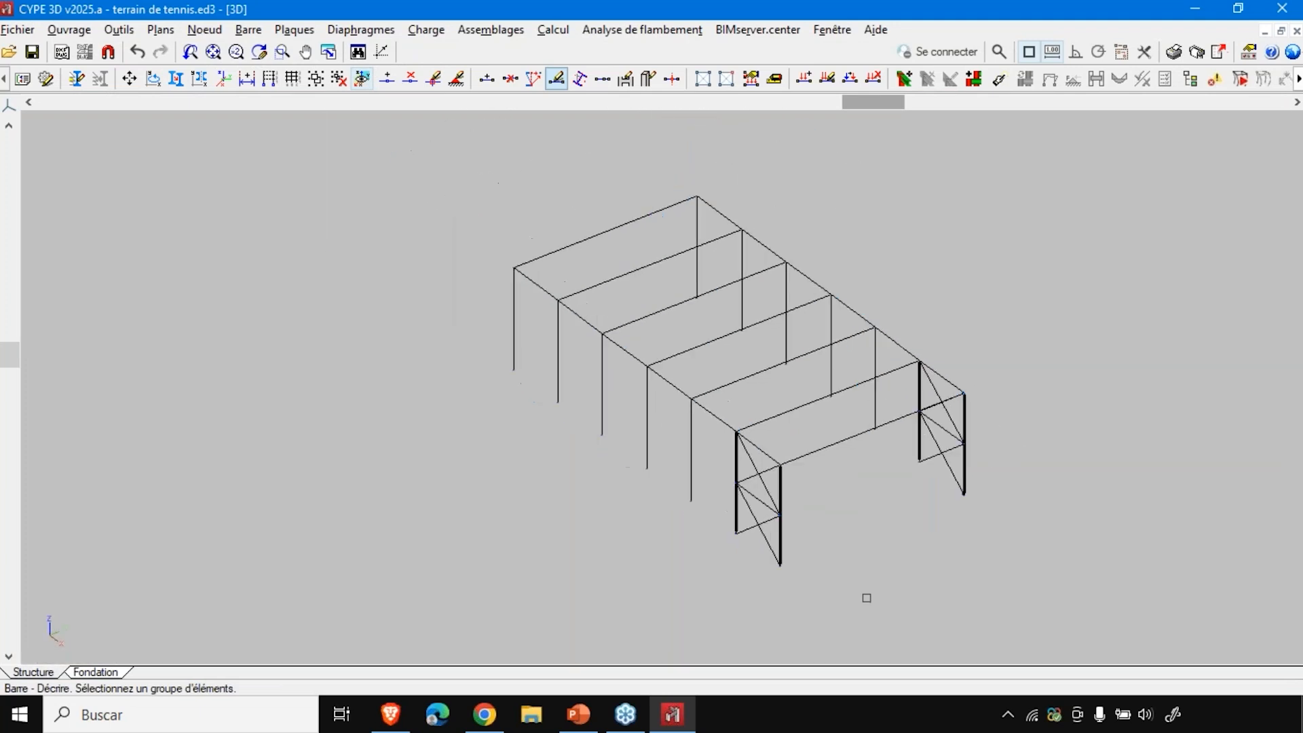
{"action": "left_click_drag", "start_coordinate": [862, 104], "coordinate": [804, 103]}
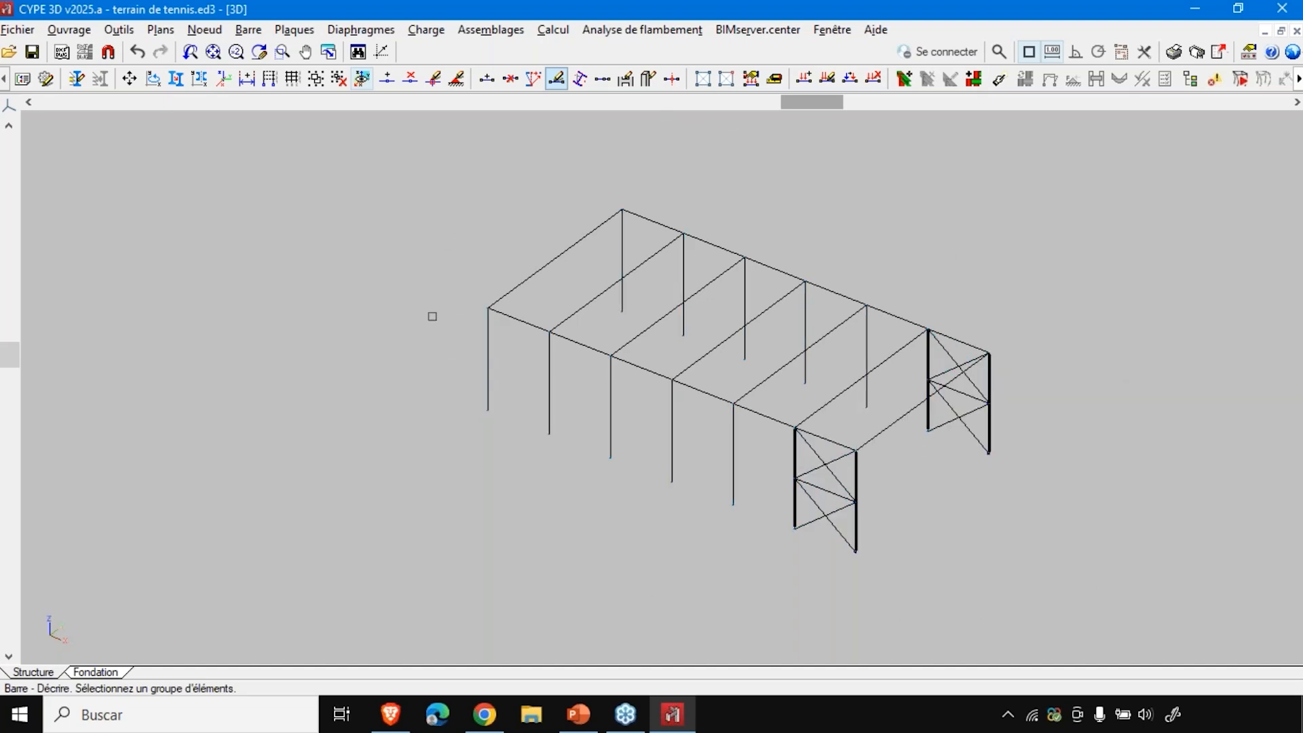
{"action": "left_click", "coordinate": [248, 29]}
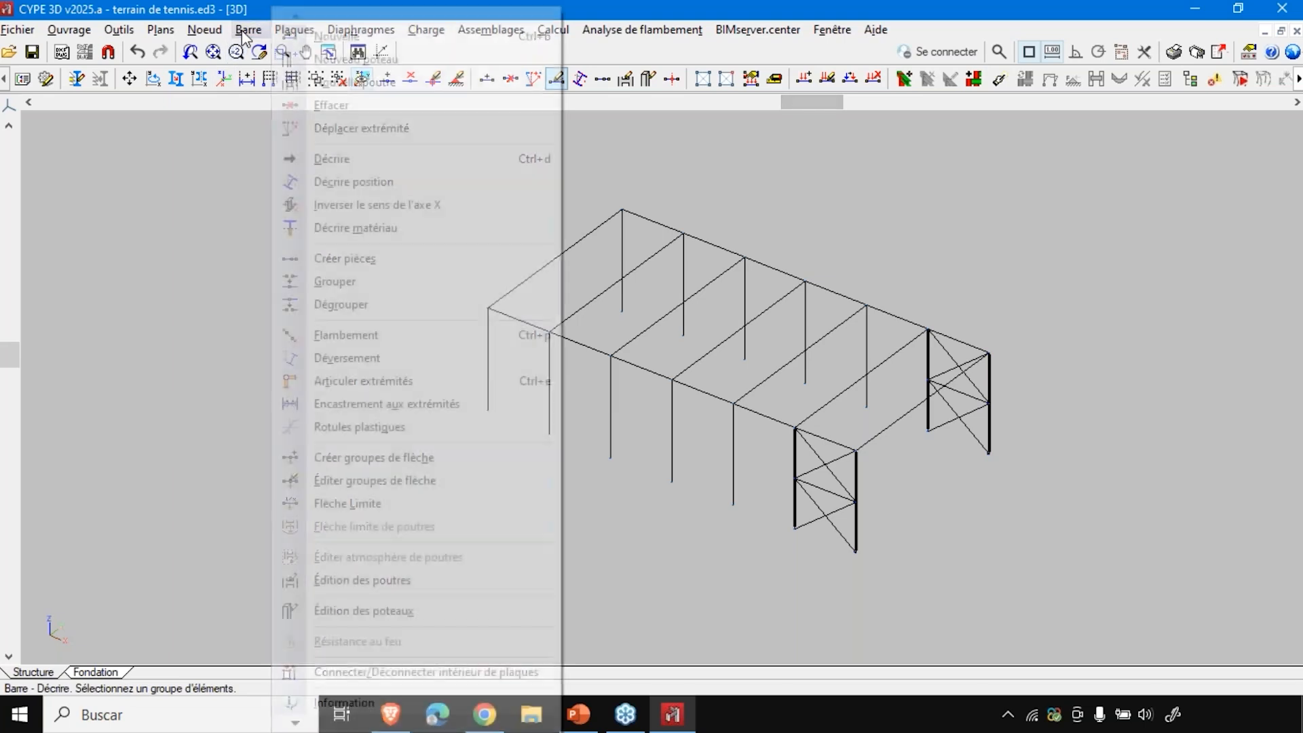
{"action": "left_click", "coordinate": [360, 336]}
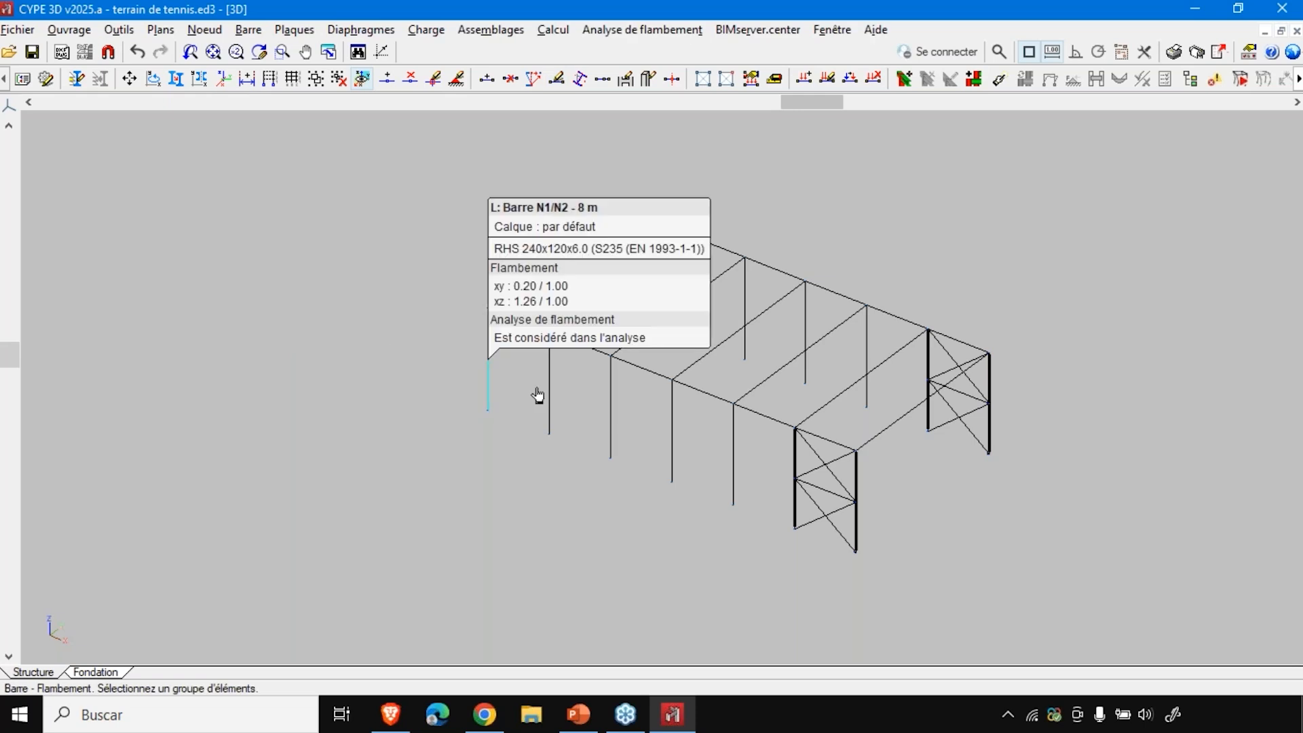
{"action": "scroll", "coordinate": [697, 428], "scroll_direction": "up", "scroll_amount": 3}
{"action": "scroll", "coordinate": [698, 429], "scroll_direction": "up", "scroll_amount": 4}
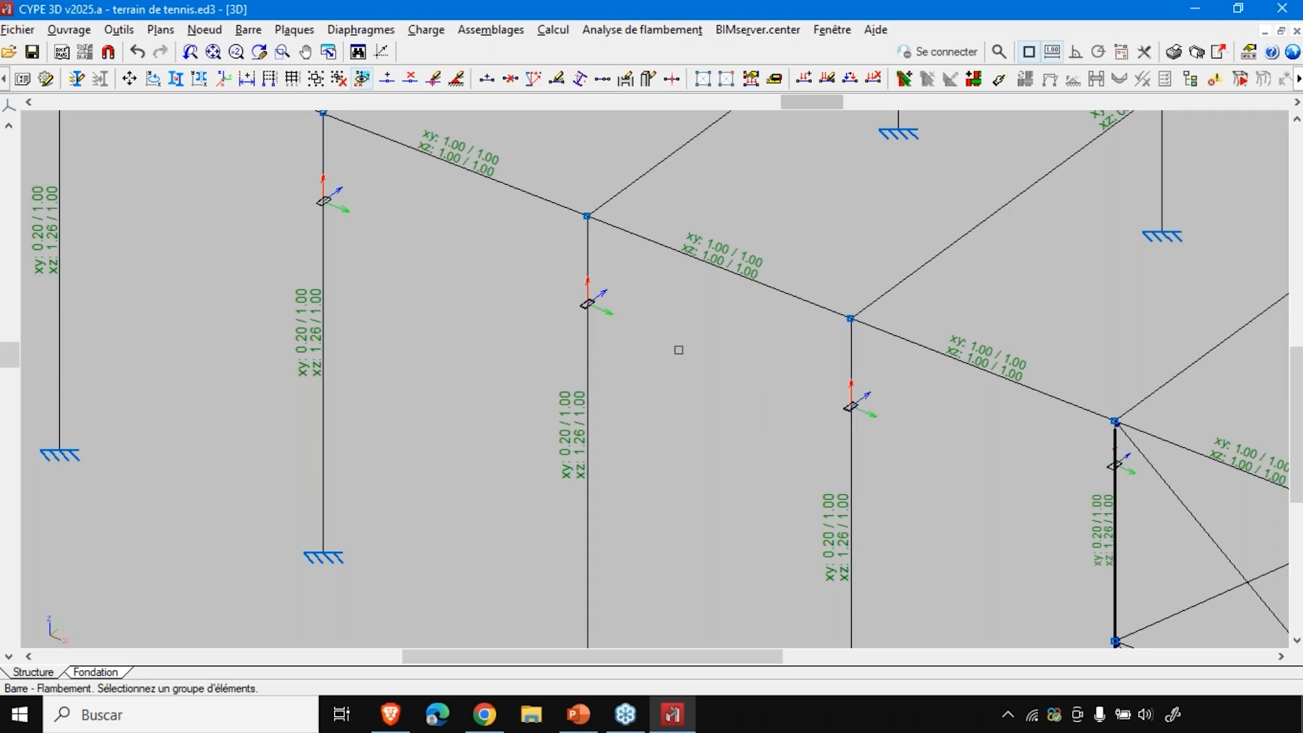
- Review the xy-plane buckling length options for a longitudinal beam: custom coefficient, custom length and frame type, without applying them
{"action": "left_click", "coordinate": [712, 271]}
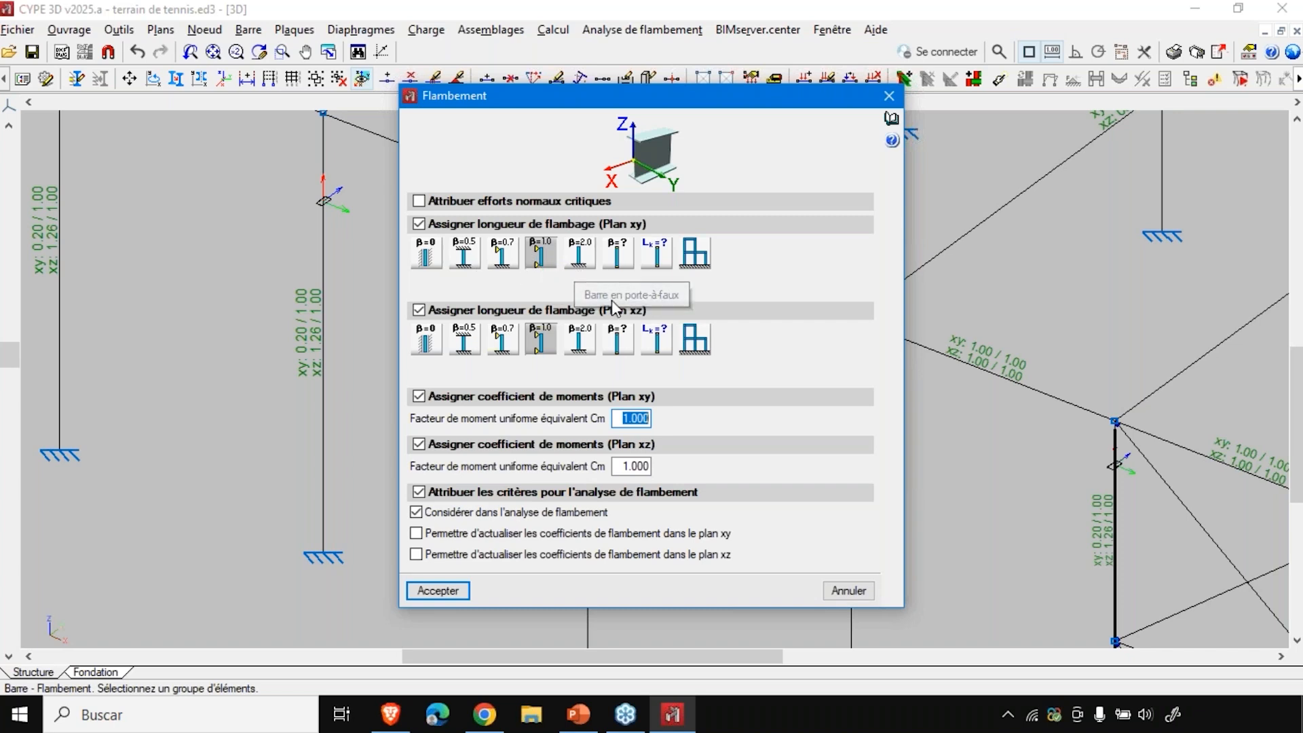
{"action": "left_click", "coordinate": [618, 260]}
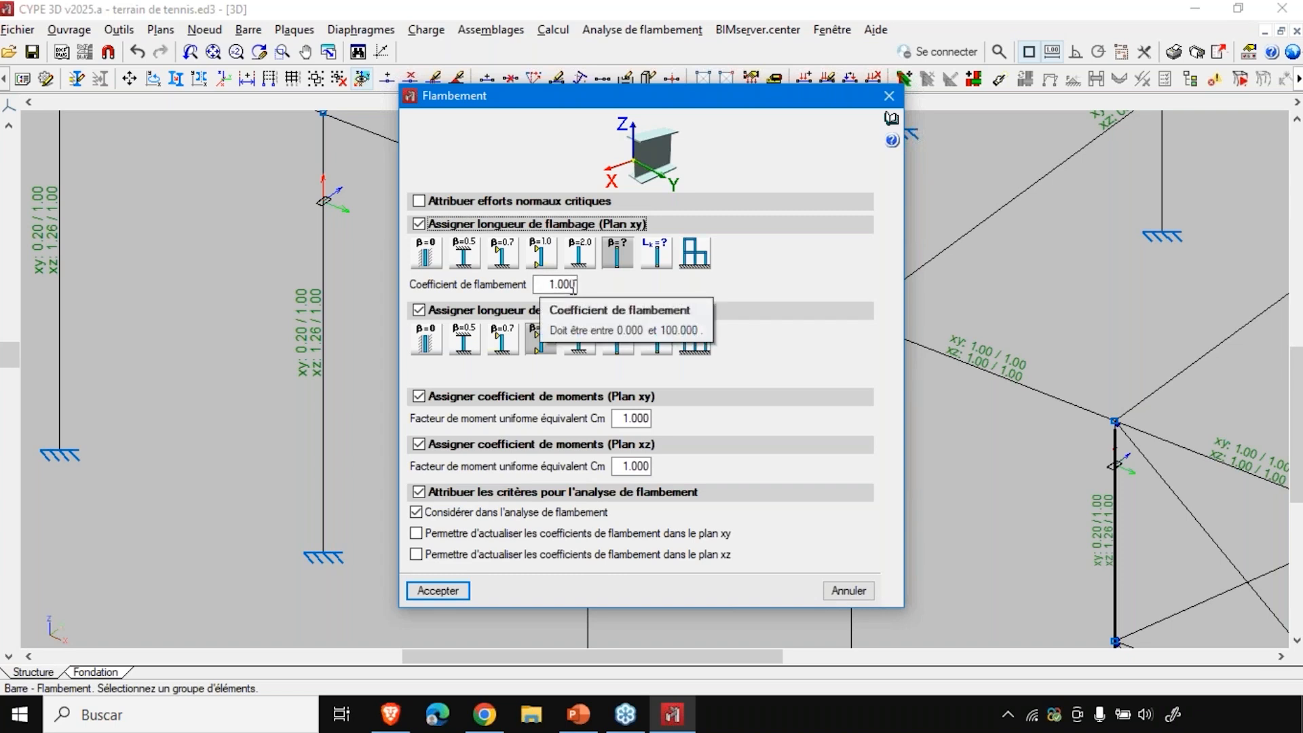
{"action": "left_click", "coordinate": [656, 253]}
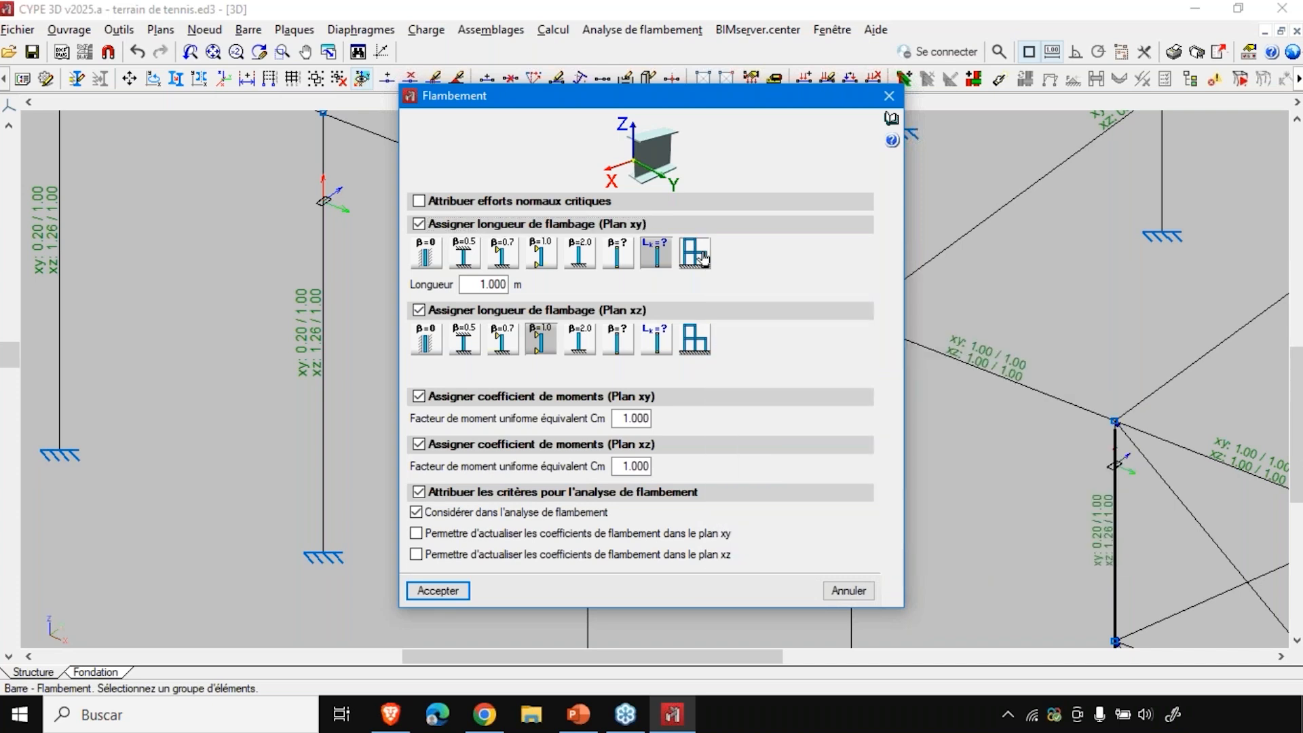
{"action": "left_click", "coordinate": [694, 252]}
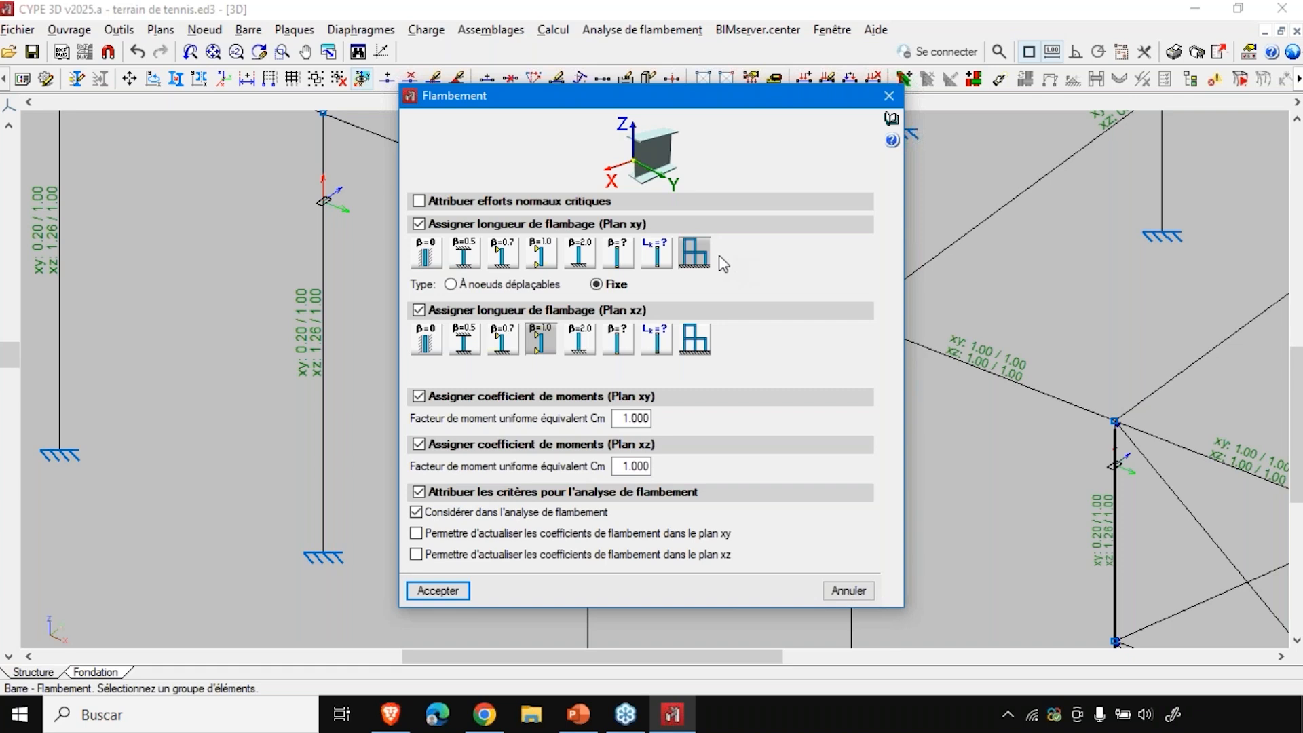
{"action": "left_click", "coordinate": [888, 97]}
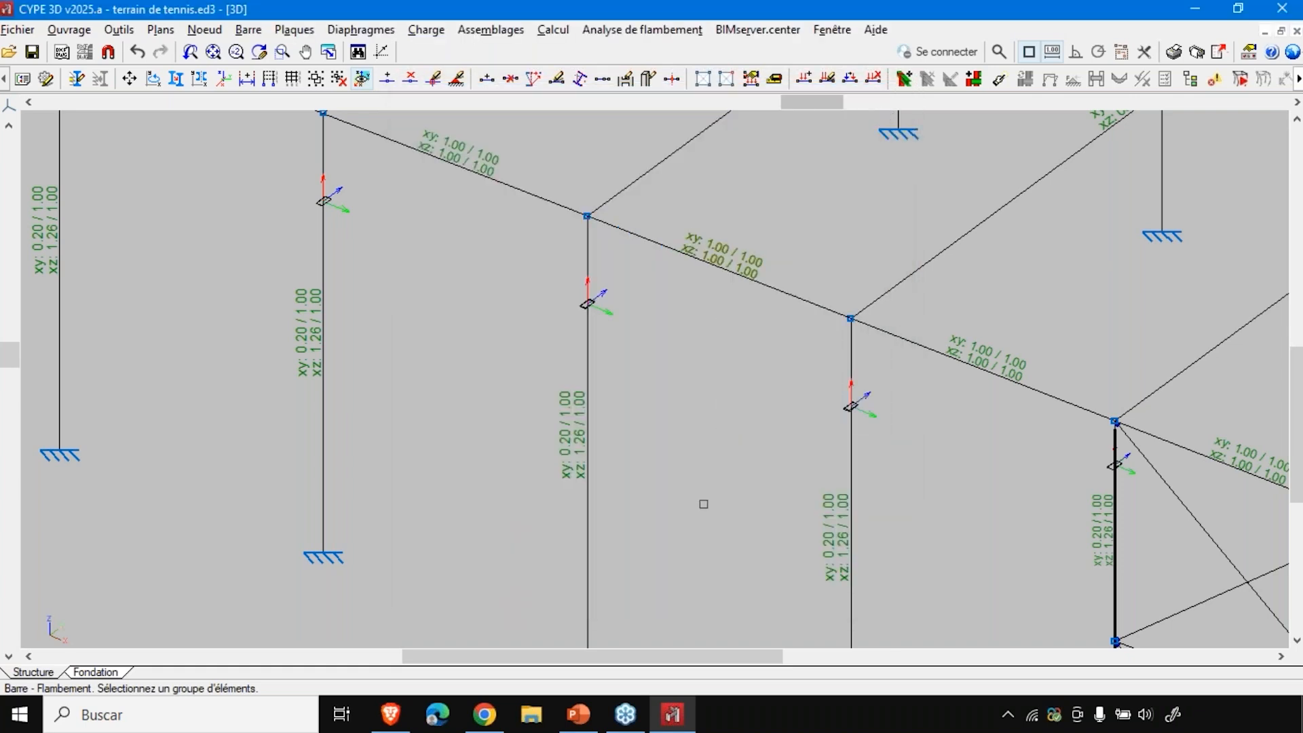
- Look over the buckling analysis commands and inspect the Flambement settings of a longitudinal beam again
{"action": "left_click", "coordinate": [618, 34]}
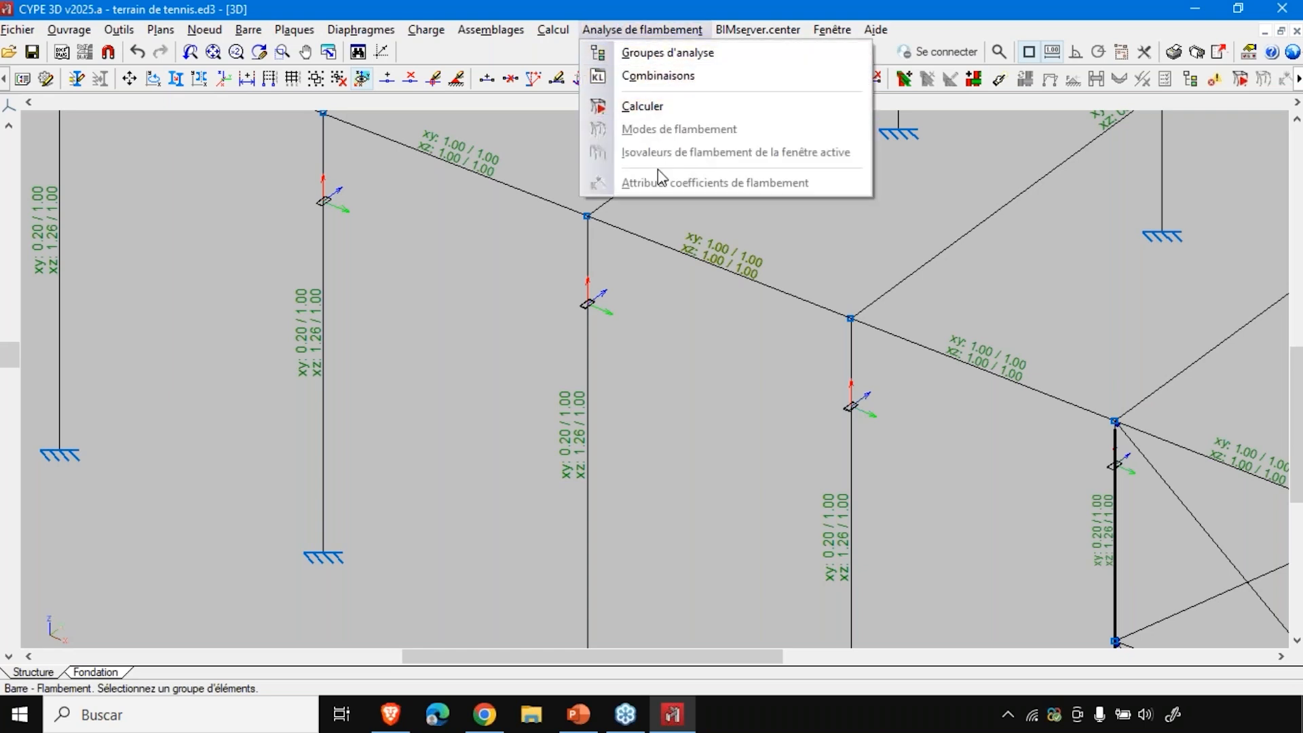
{"action": "left_click", "coordinate": [639, 7]}
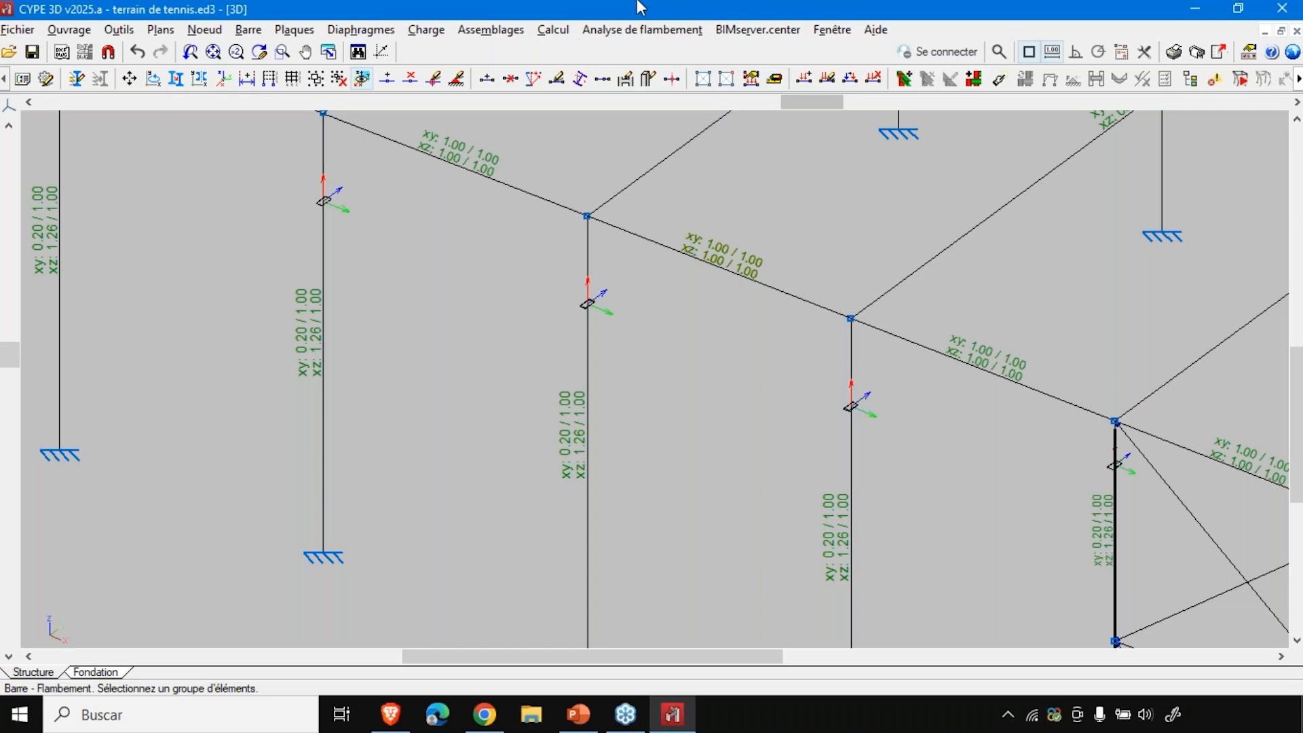
{"action": "left_click", "coordinate": [248, 31]}
{"action": "left_click", "coordinate": [336, 332]}
{"action": "left_click", "coordinate": [660, 252]}
{"action": "right_click", "coordinate": [652, 366]}
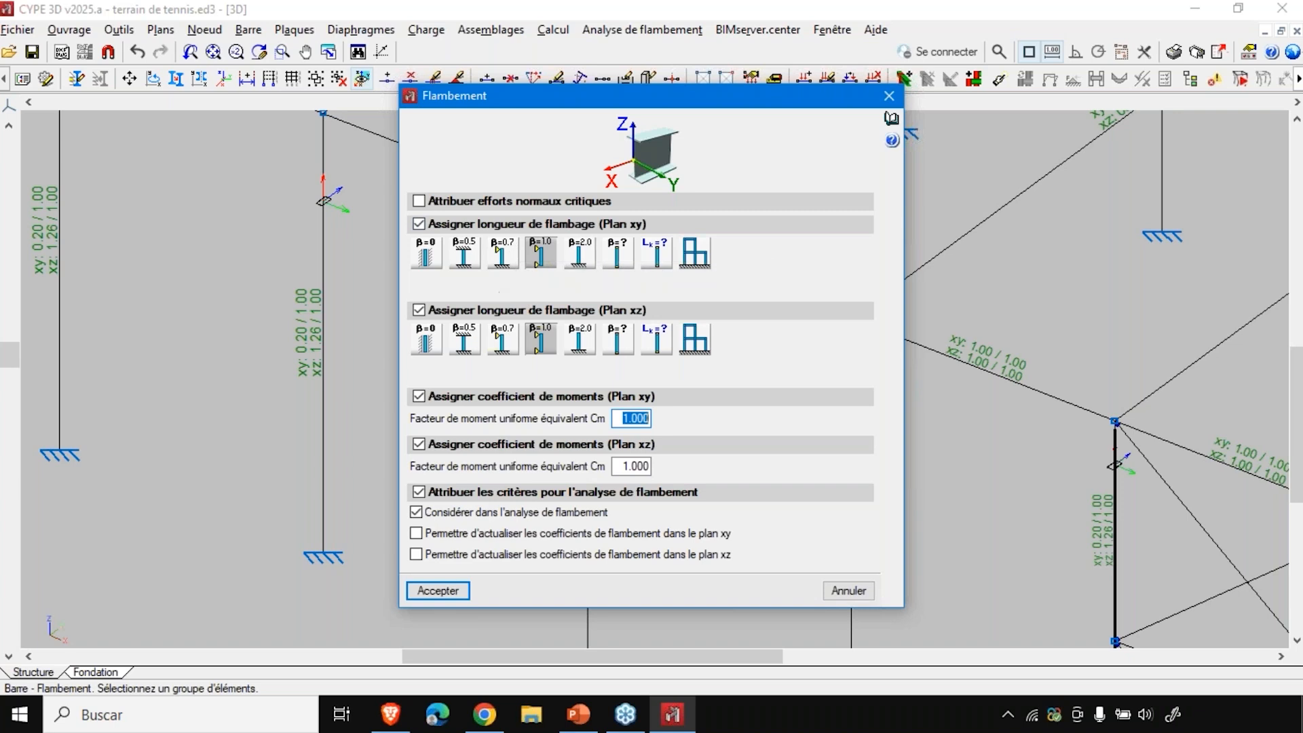
{"action": "key", "text": "Return"}
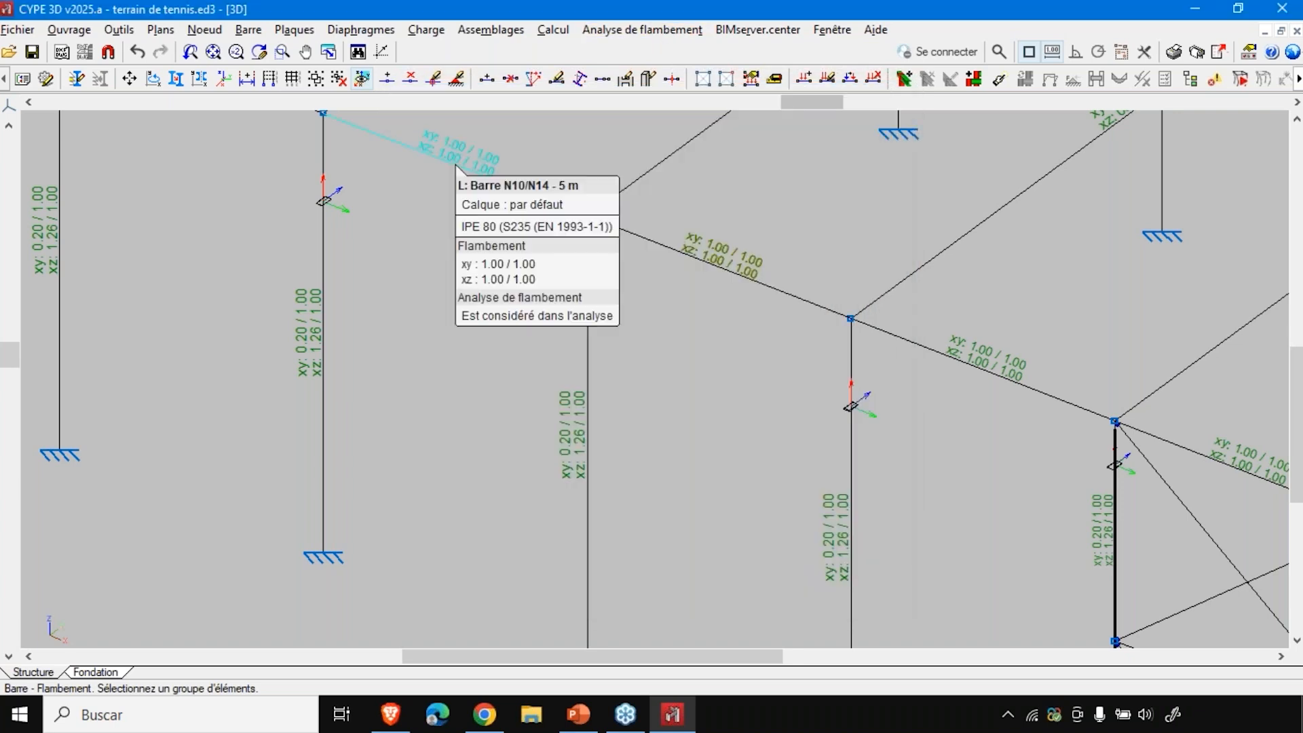
- Select all bars of the structure and allow their buckling coefficients to be updated in both the xy and xz planes
{"action": "scroll", "coordinate": [553, 293], "scroll_direction": "down", "scroll_amount": 4}
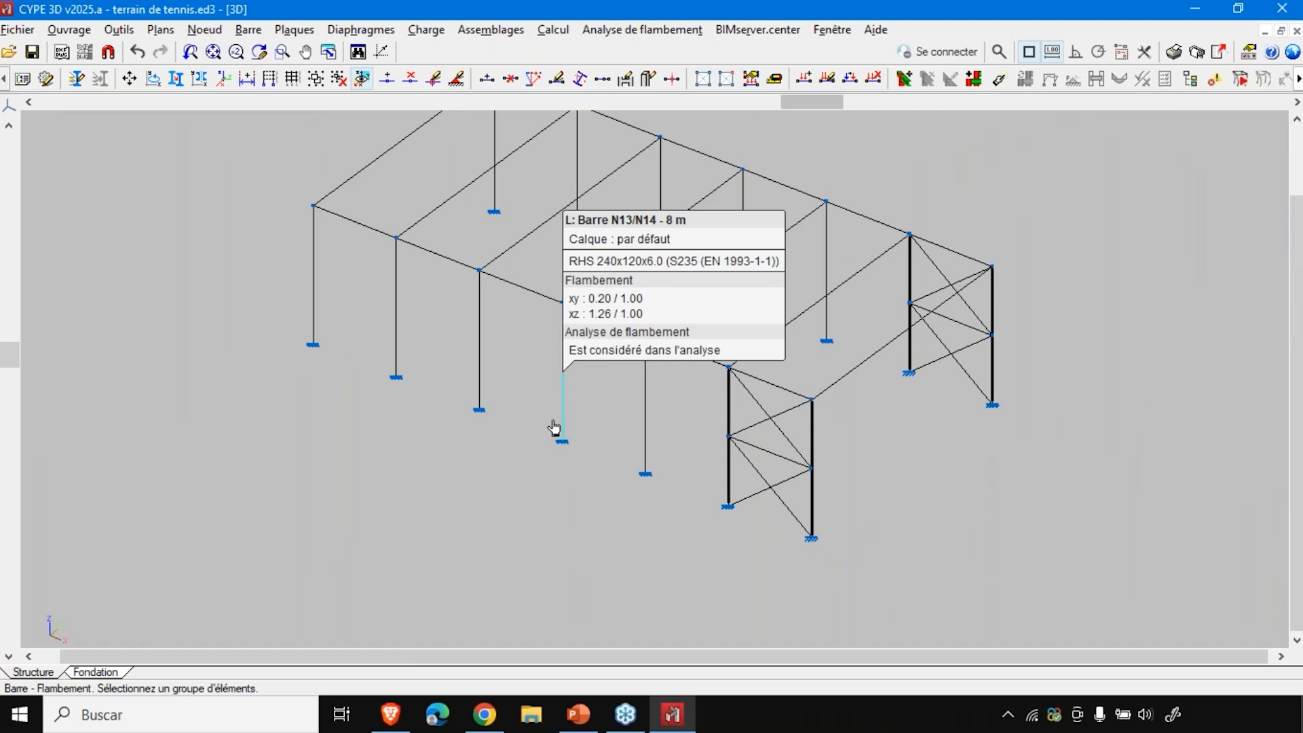
{"action": "scroll", "coordinate": [549, 449], "scroll_direction": "down", "scroll_amount": 2}
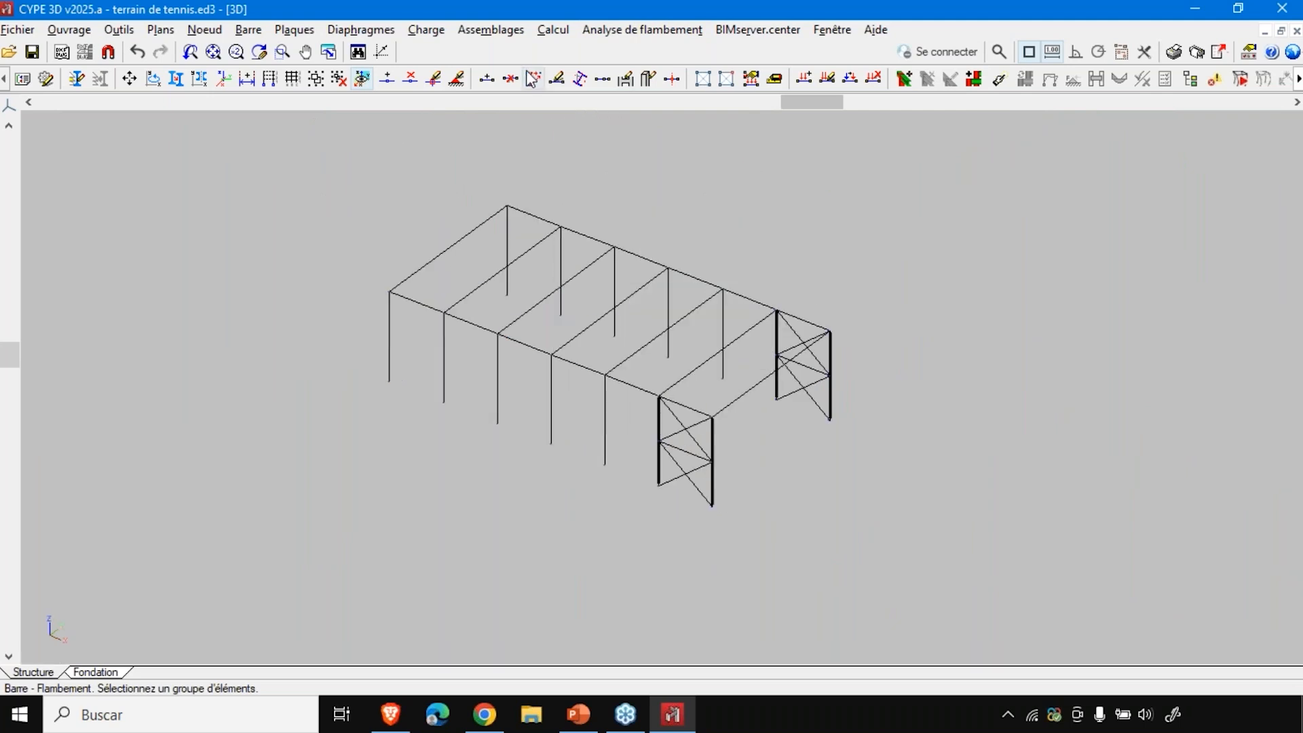
{"action": "left_click", "coordinate": [226, 30]}
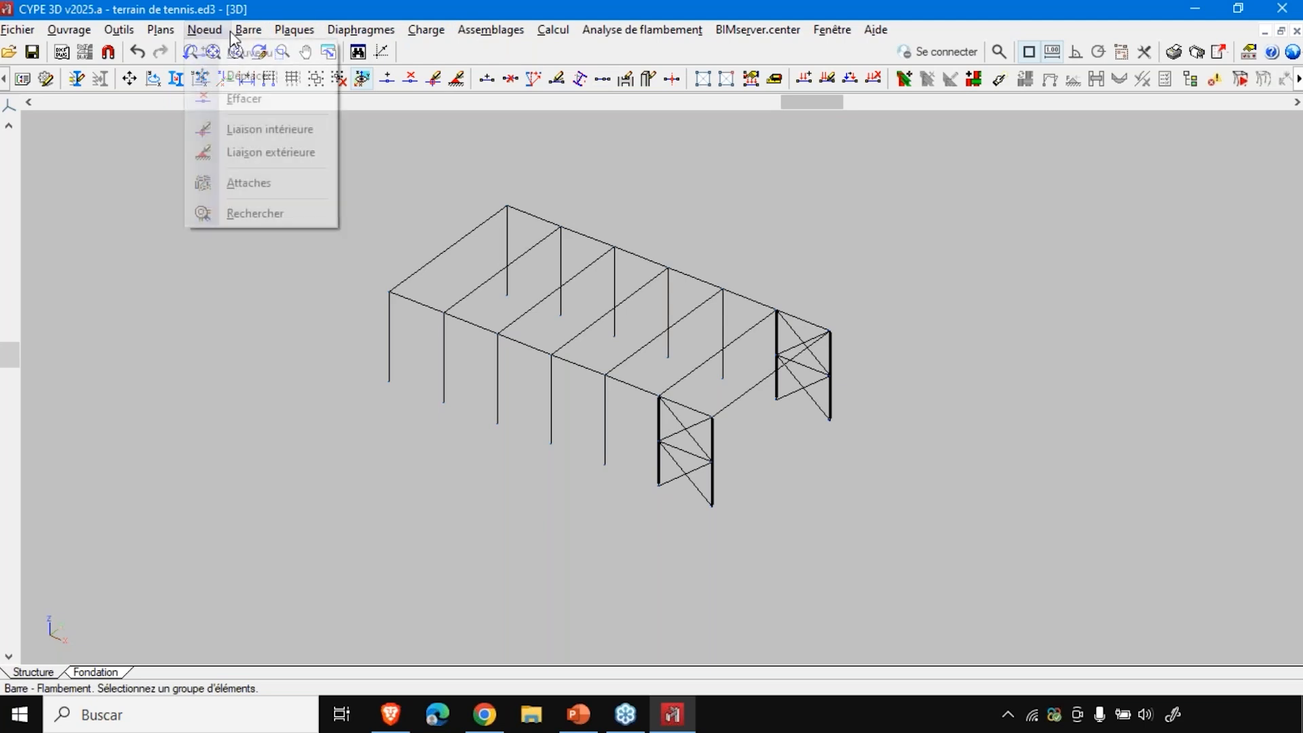
{"action": "left_click", "coordinate": [240, 1]}
{"action": "left_click", "coordinate": [249, 30]}
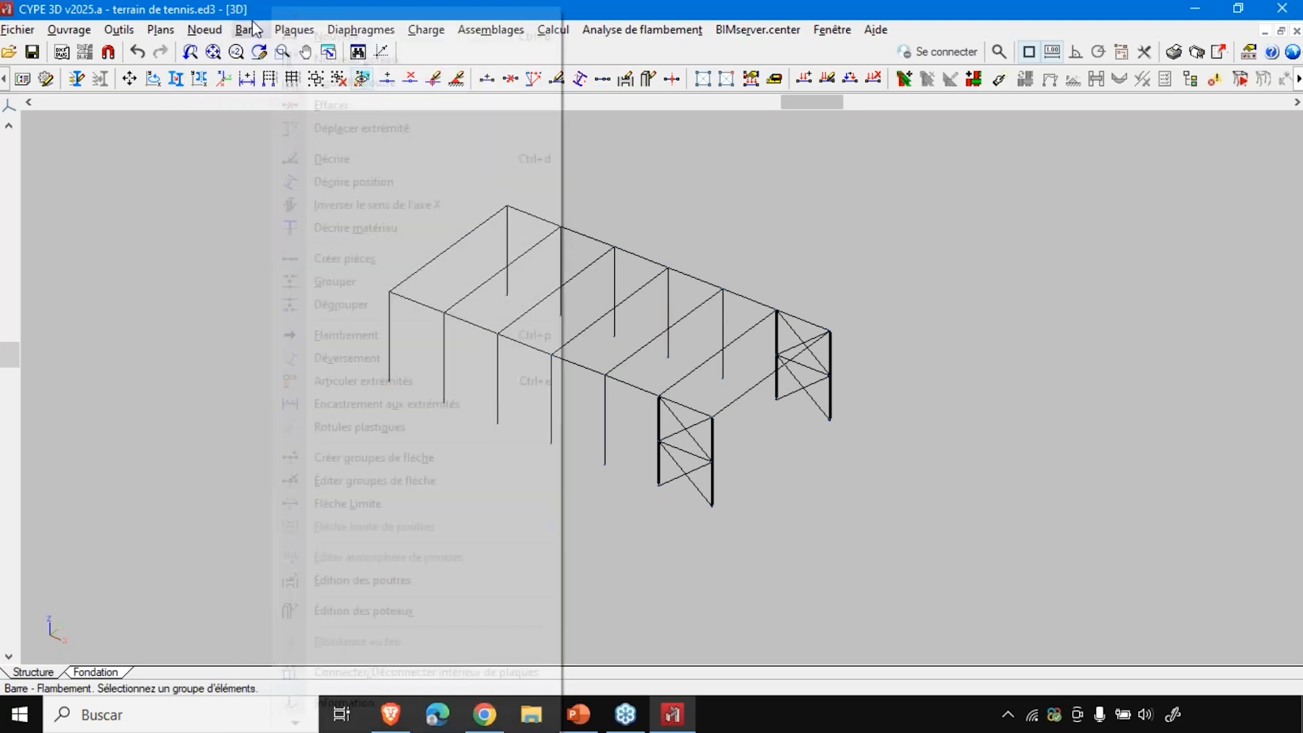
{"action": "left_click", "coordinate": [381, 338]}
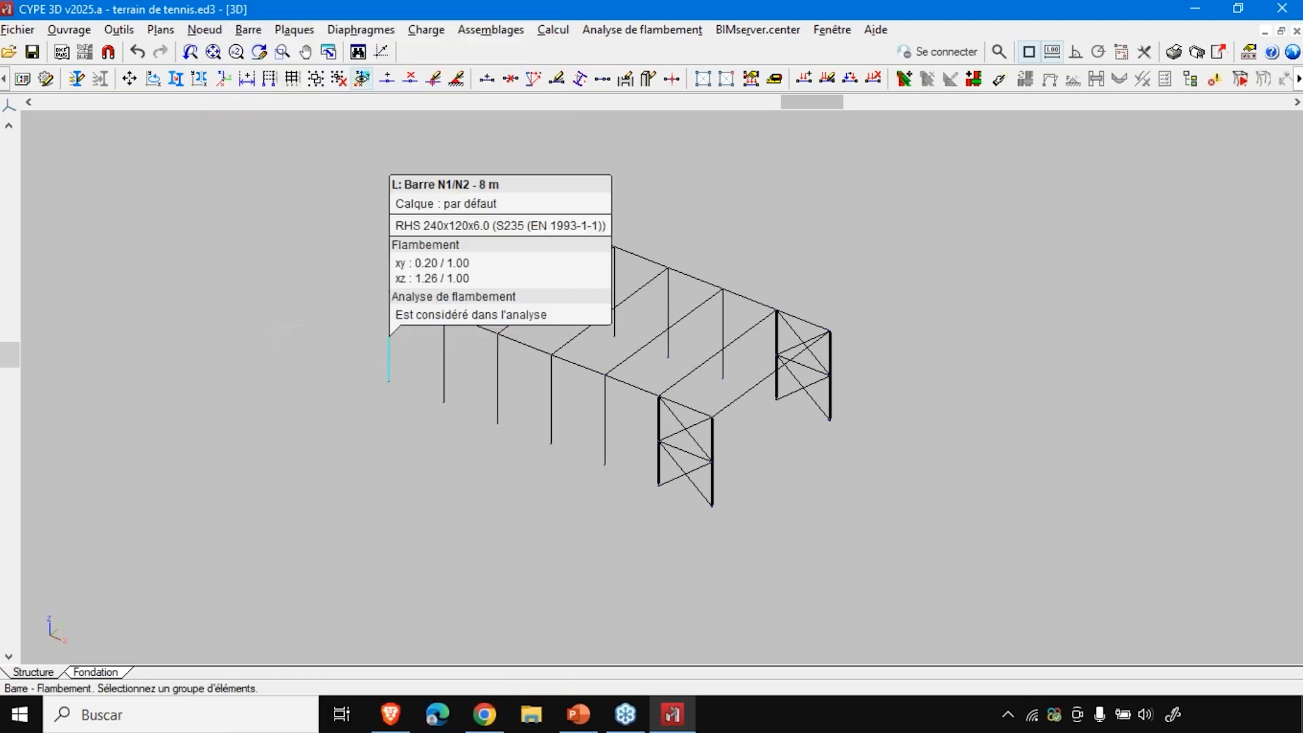
{"action": "left_click_drag", "start_coordinate": [1073, 173], "coordinate": [252, 615]}
{"action": "right_click", "coordinate": [307, 560]}
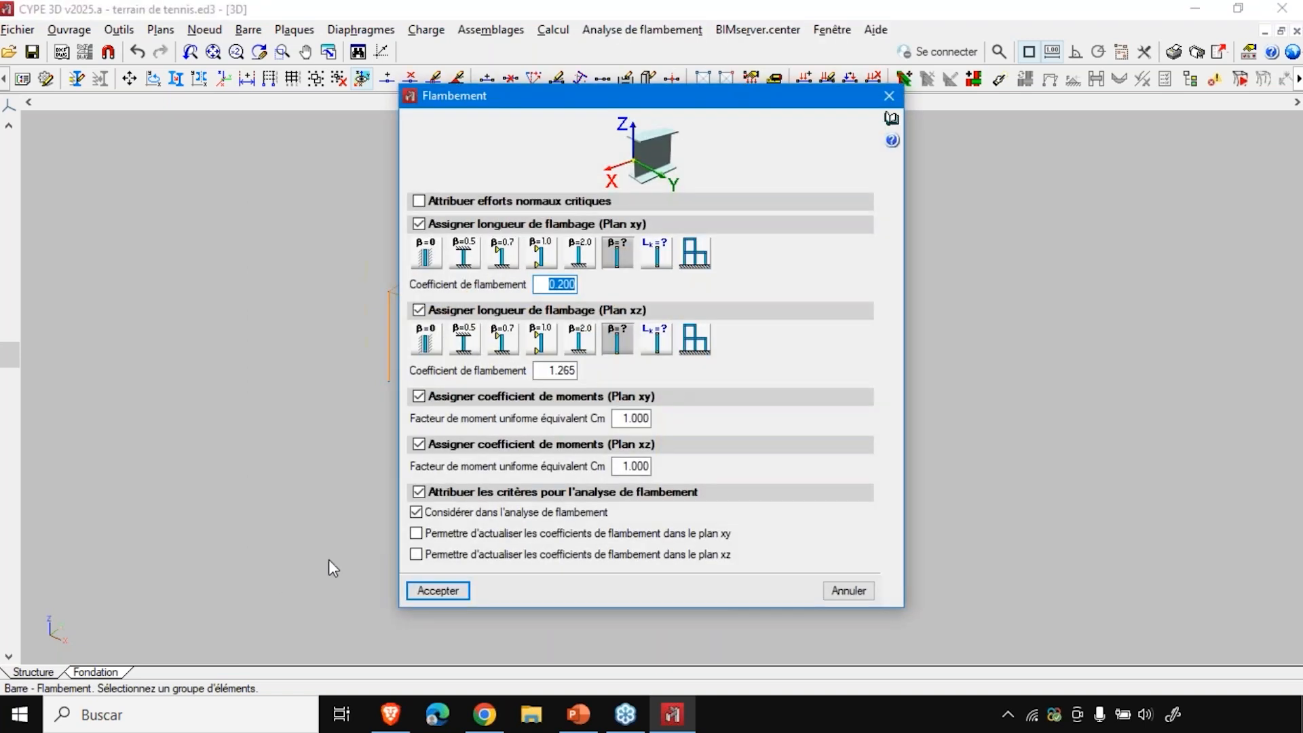
{"action": "left_click", "coordinate": [433, 535]}
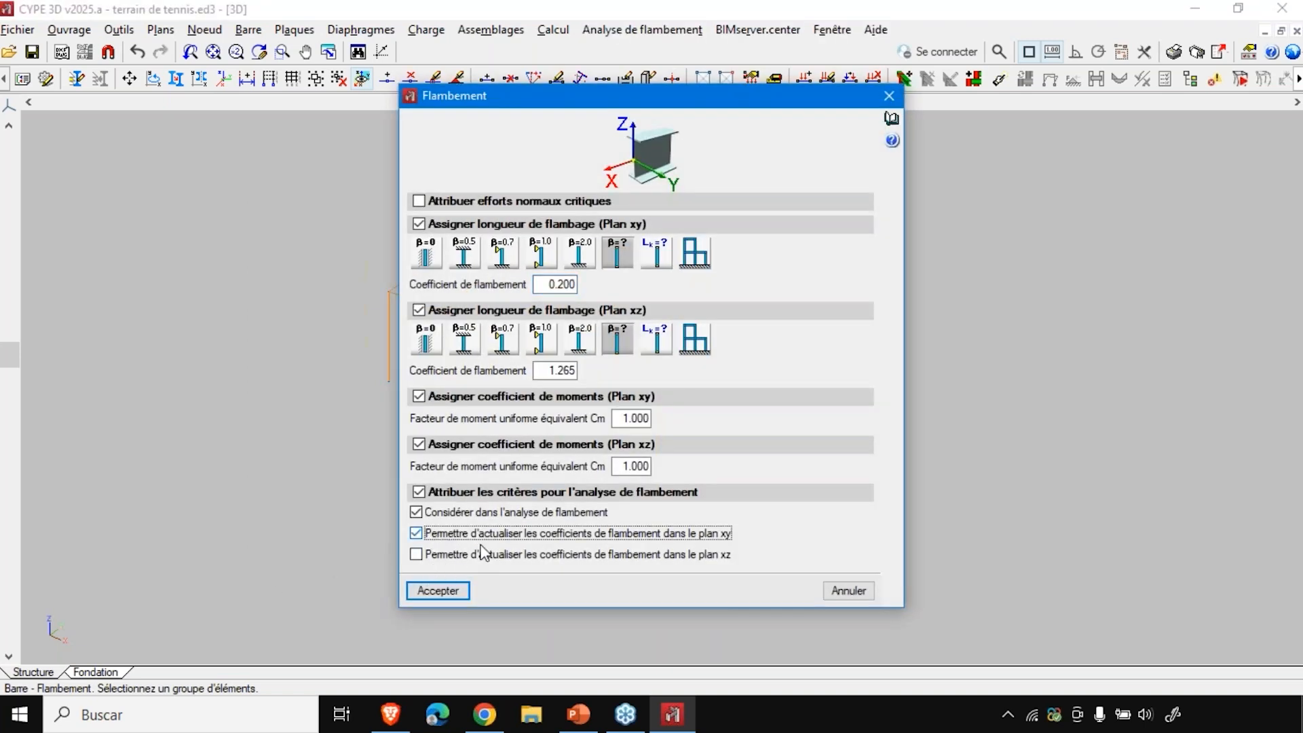
{"action": "left_click", "coordinate": [601, 556]}
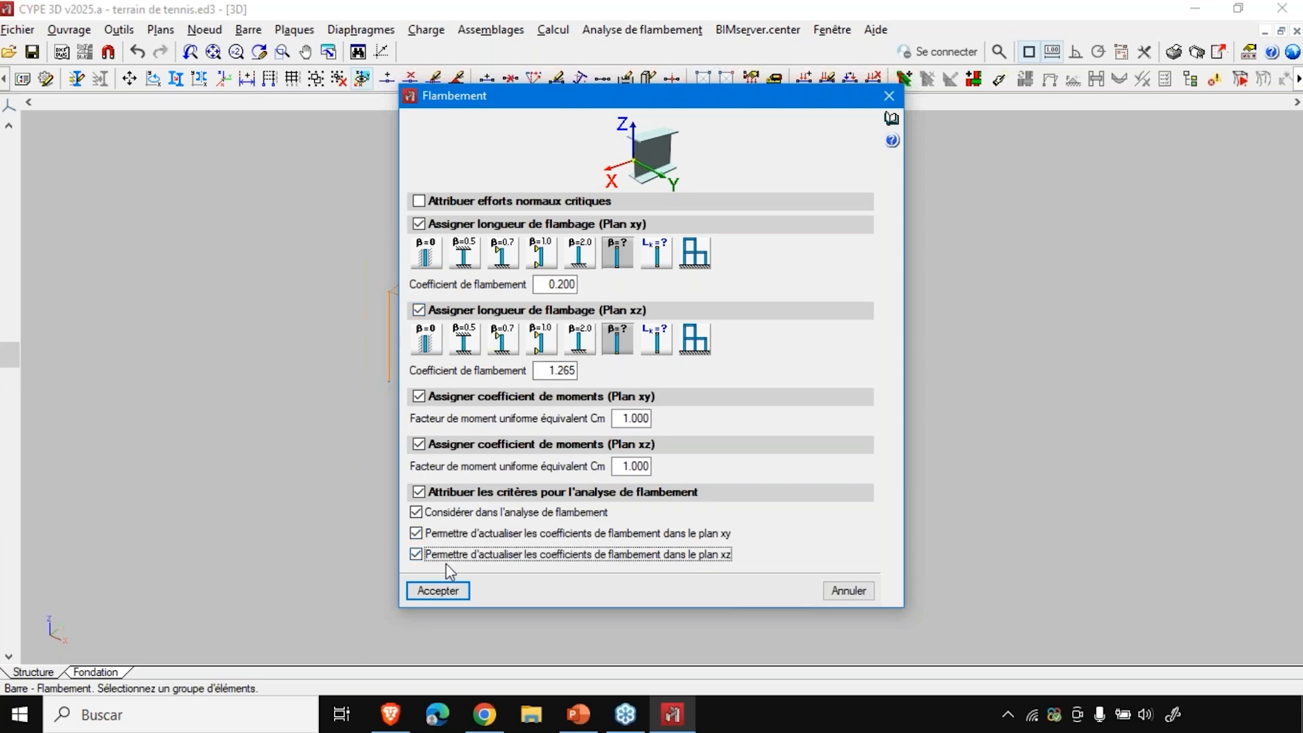
{"action": "left_click", "coordinate": [451, 590]}
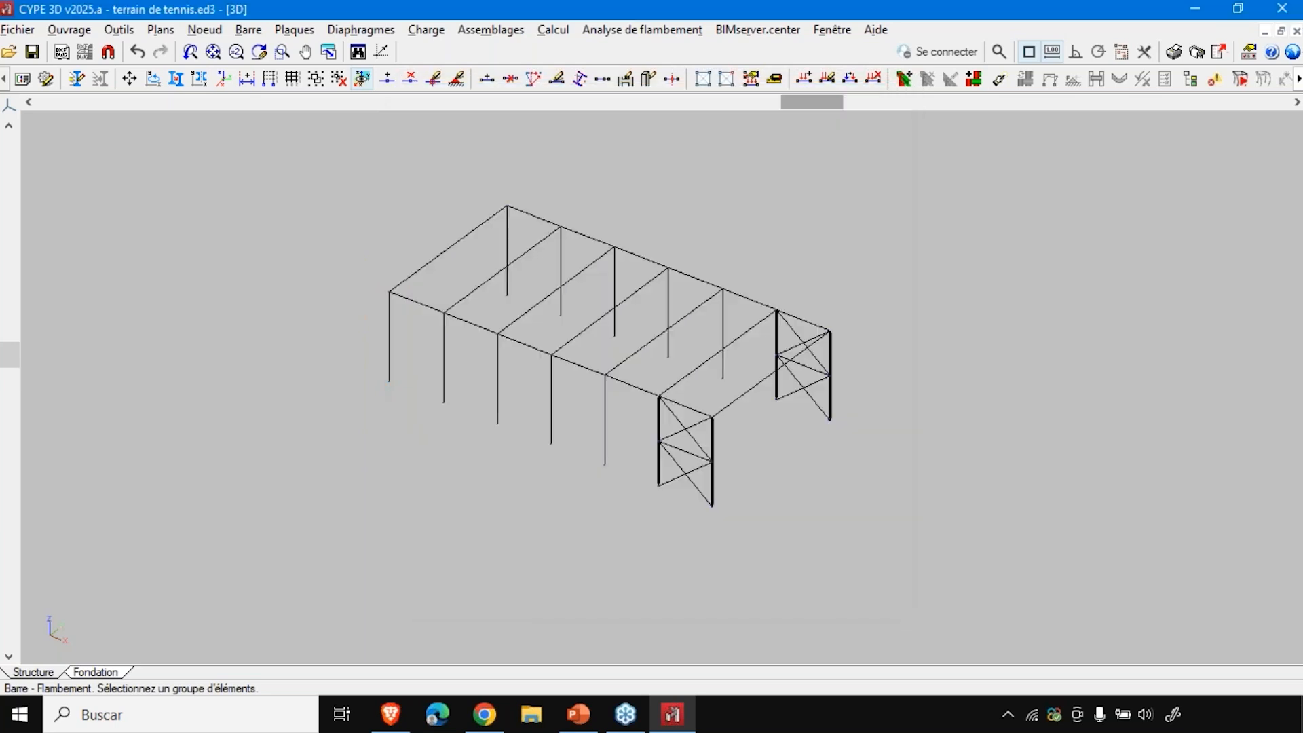
- Try to run the buckling analysis calculation for the structure
{"action": "scroll", "coordinate": [509, 516], "scroll_direction": "up", "scroll_amount": 1}
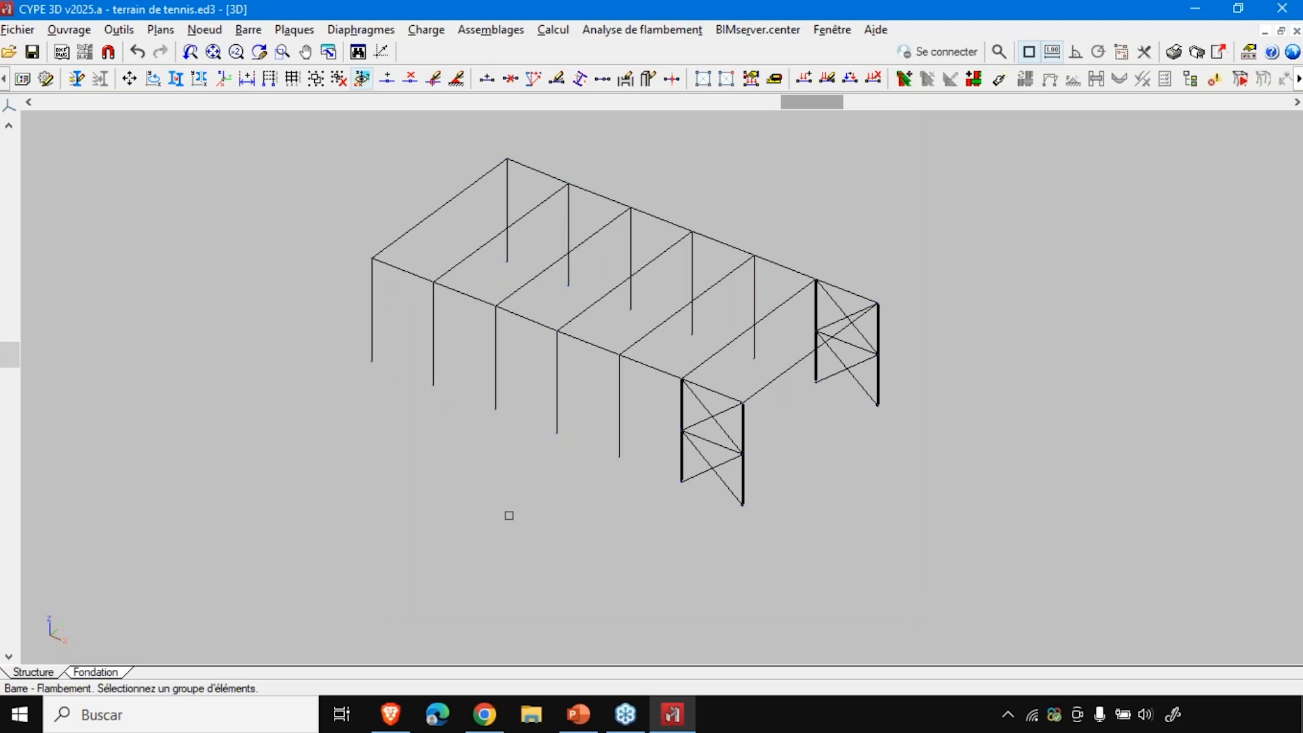
{"action": "left_click", "coordinate": [608, 29]}
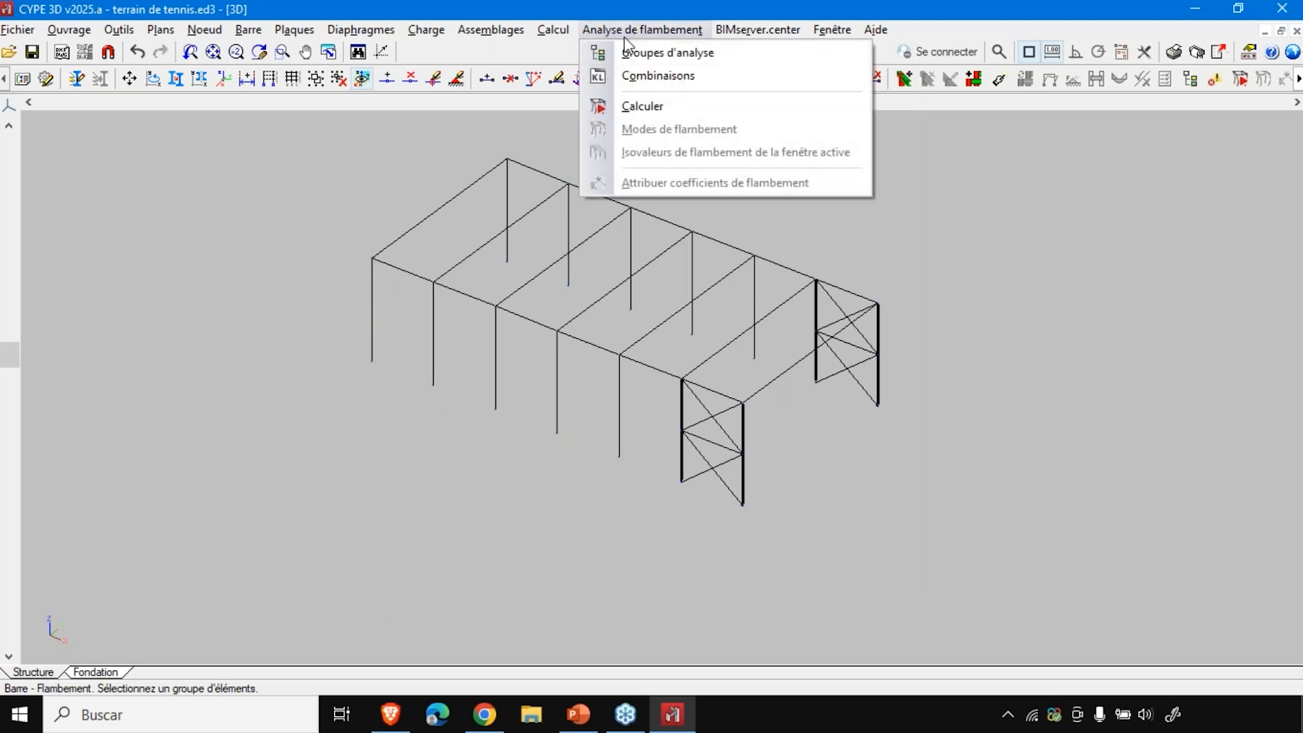
{"action": "left_click", "coordinate": [655, 108]}
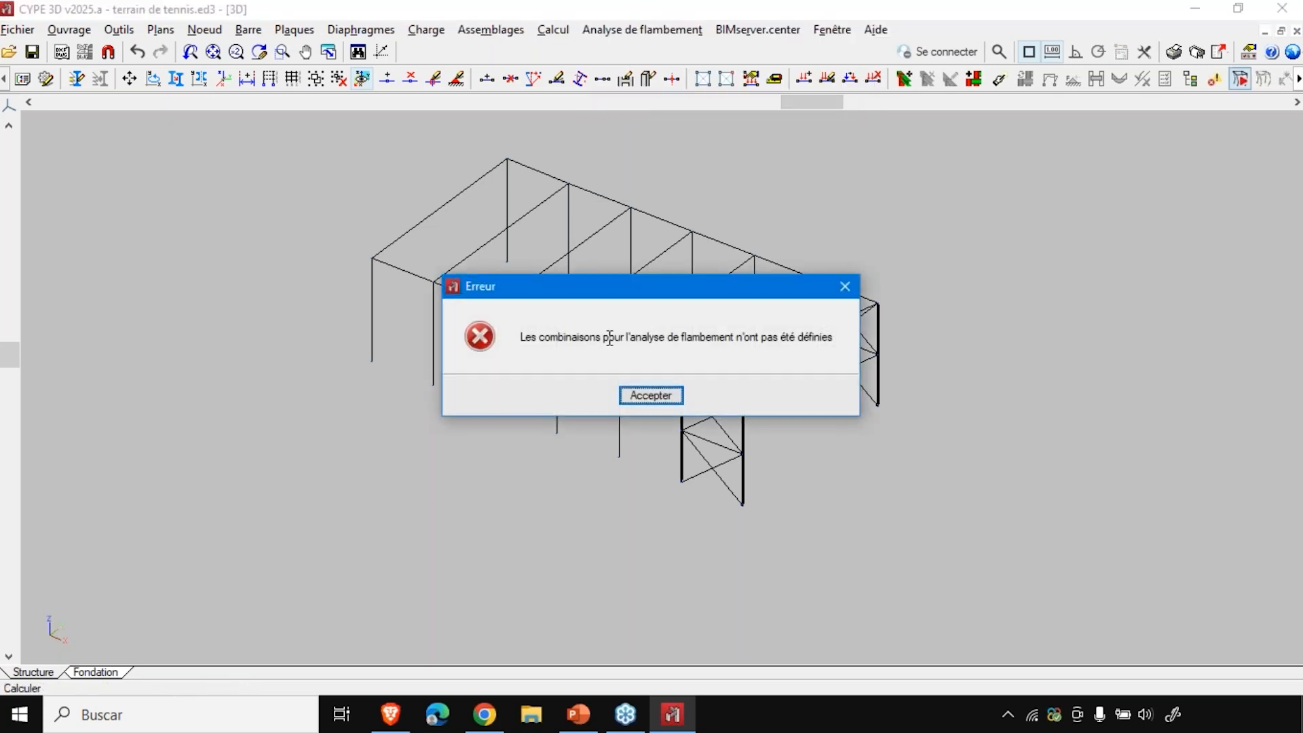
{"action": "left_click", "coordinate": [649, 396]}
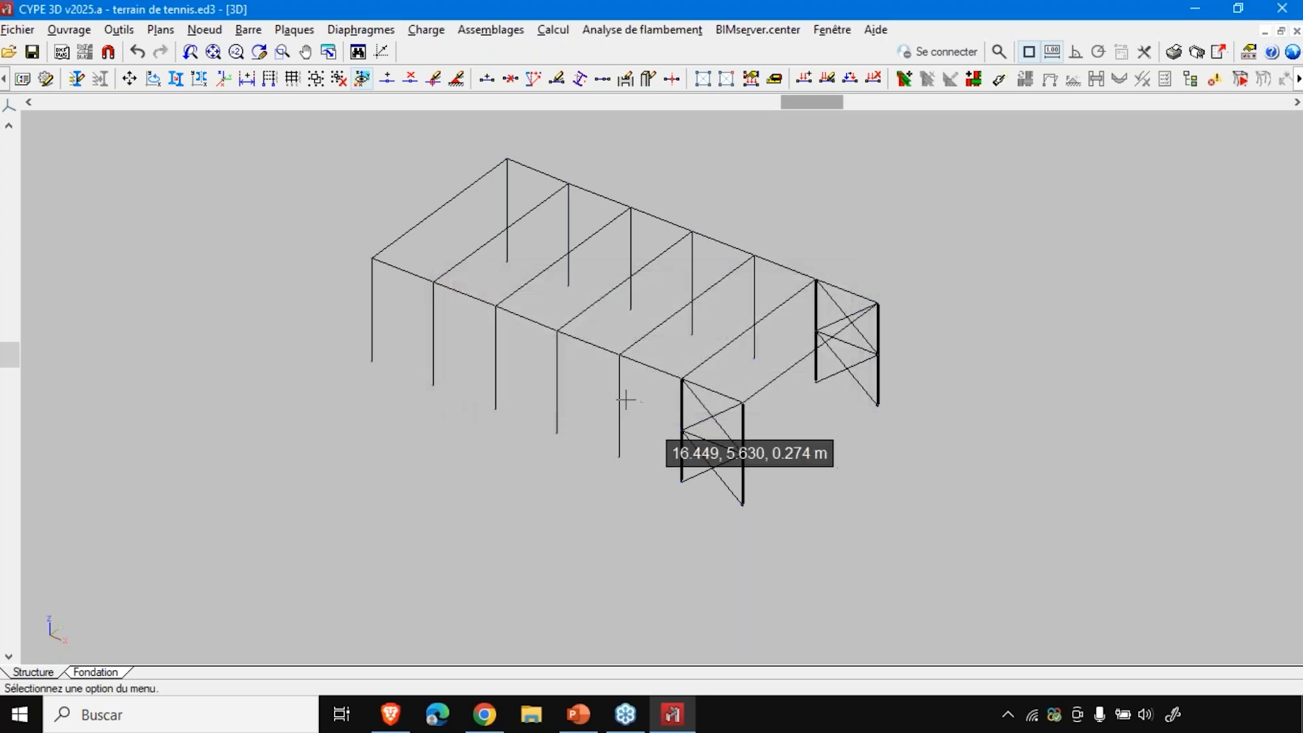
{"action": "left_click", "coordinate": [558, 33]}
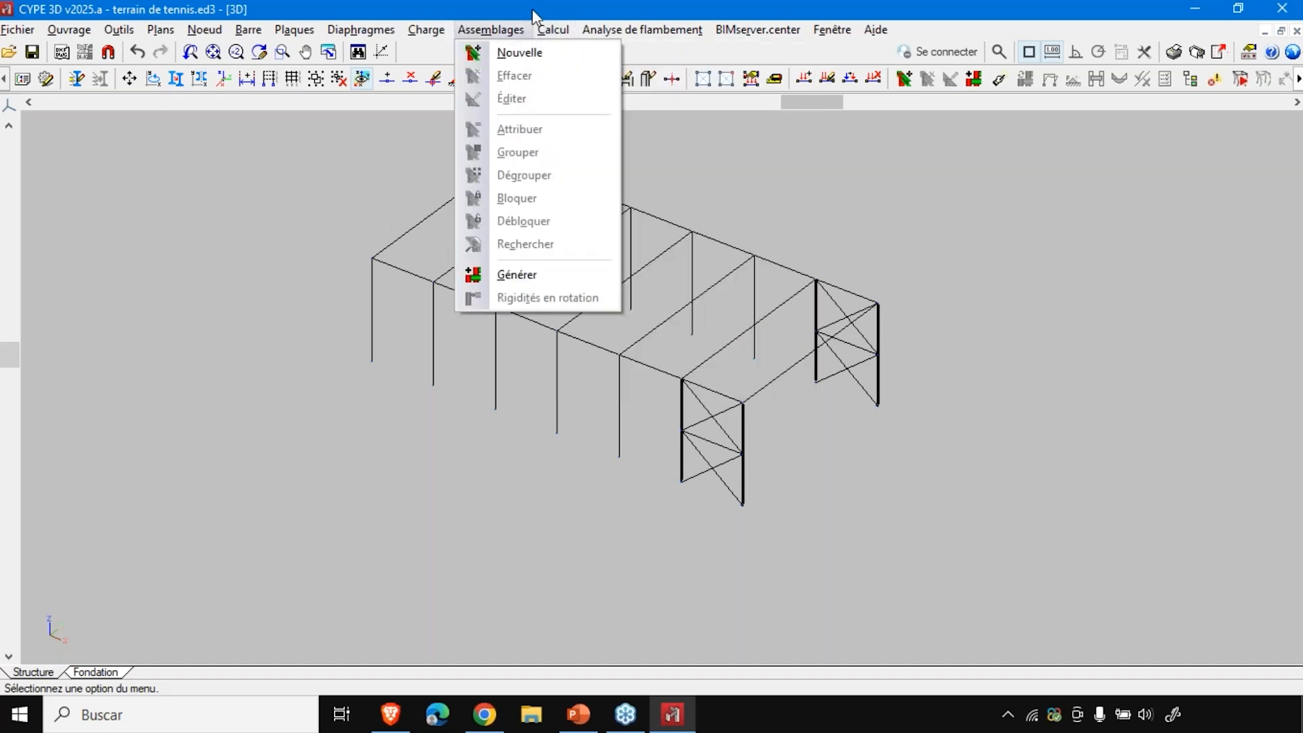
{"action": "left_click", "coordinate": [587, 8]}
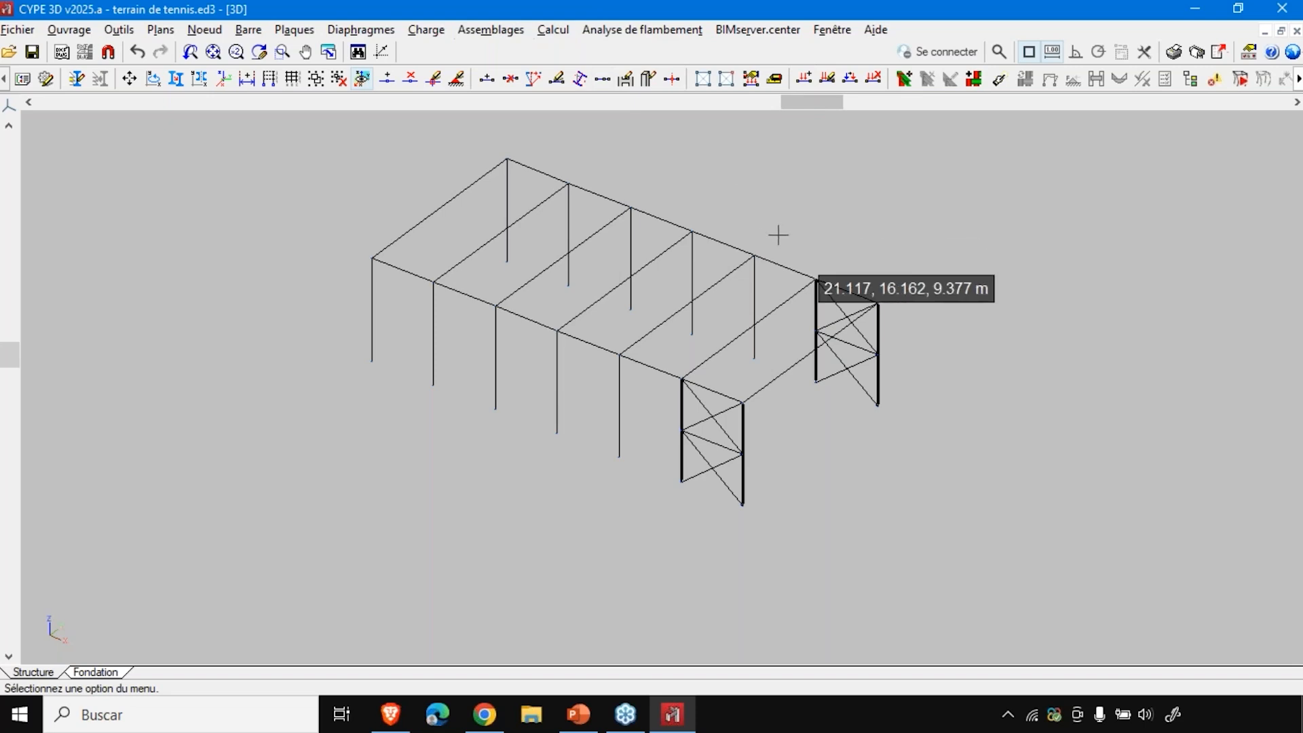
{"action": "scroll", "coordinate": [828, 366], "scroll_direction": "down", "scroll_amount": 2}
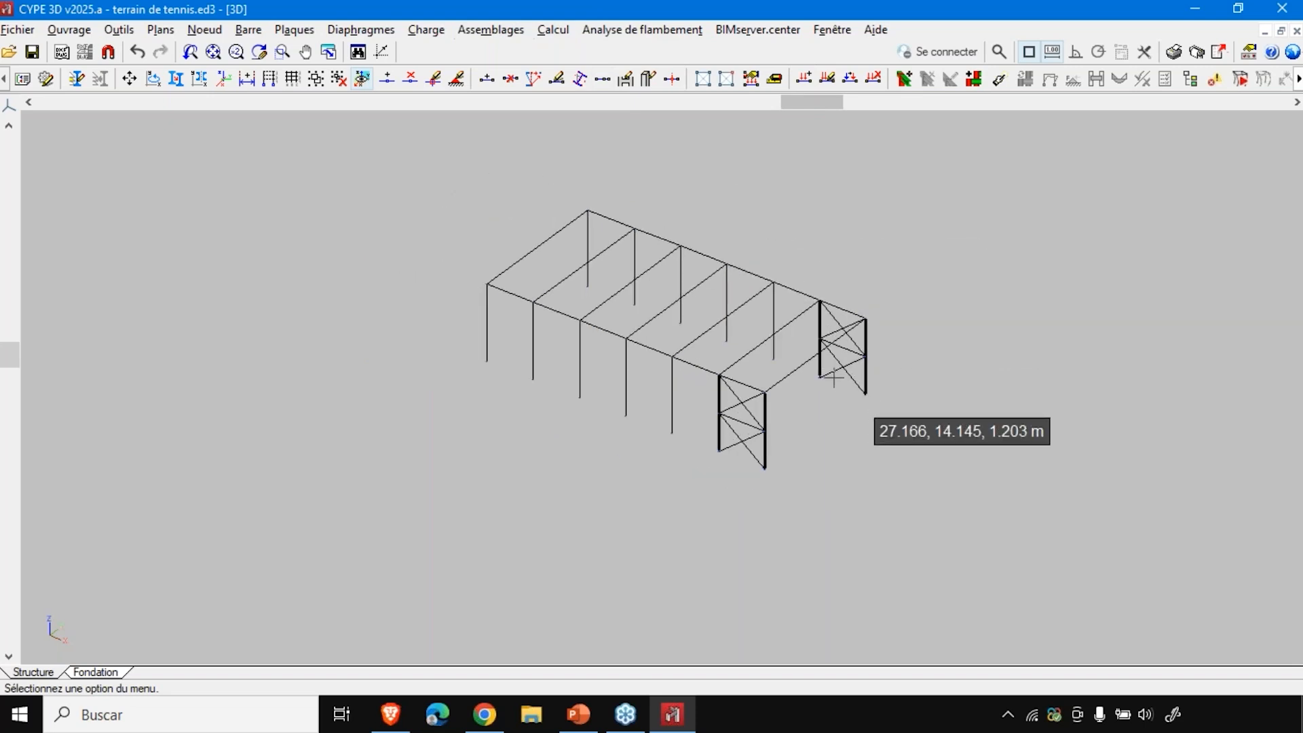
{"action": "scroll", "coordinate": [835, 375], "scroll_direction": "up", "scroll_amount": 3}
{"action": "scroll", "coordinate": [858, 482], "scroll_direction": "down", "scroll_amount": 1}
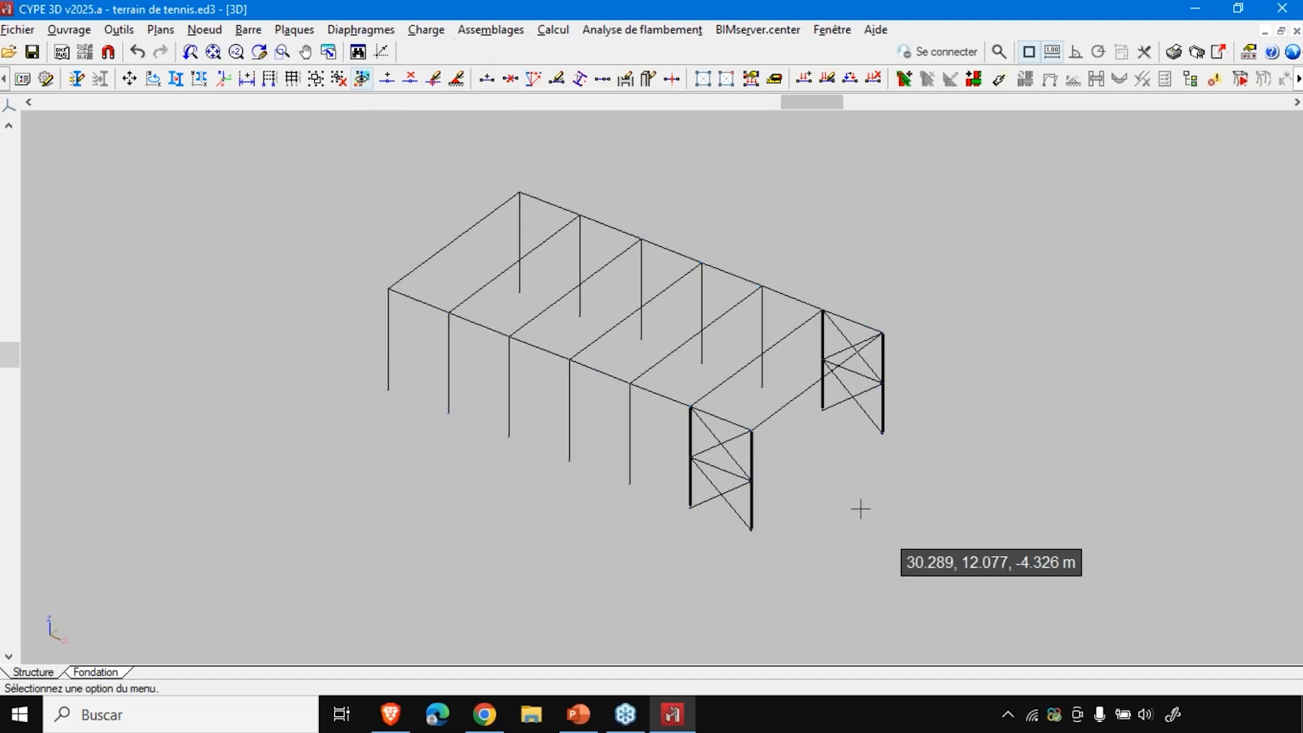
- Generate the buckling analysis combinations for the Résistance project situation and look through the resulting list
{"action": "left_click", "coordinate": [650, 29]}
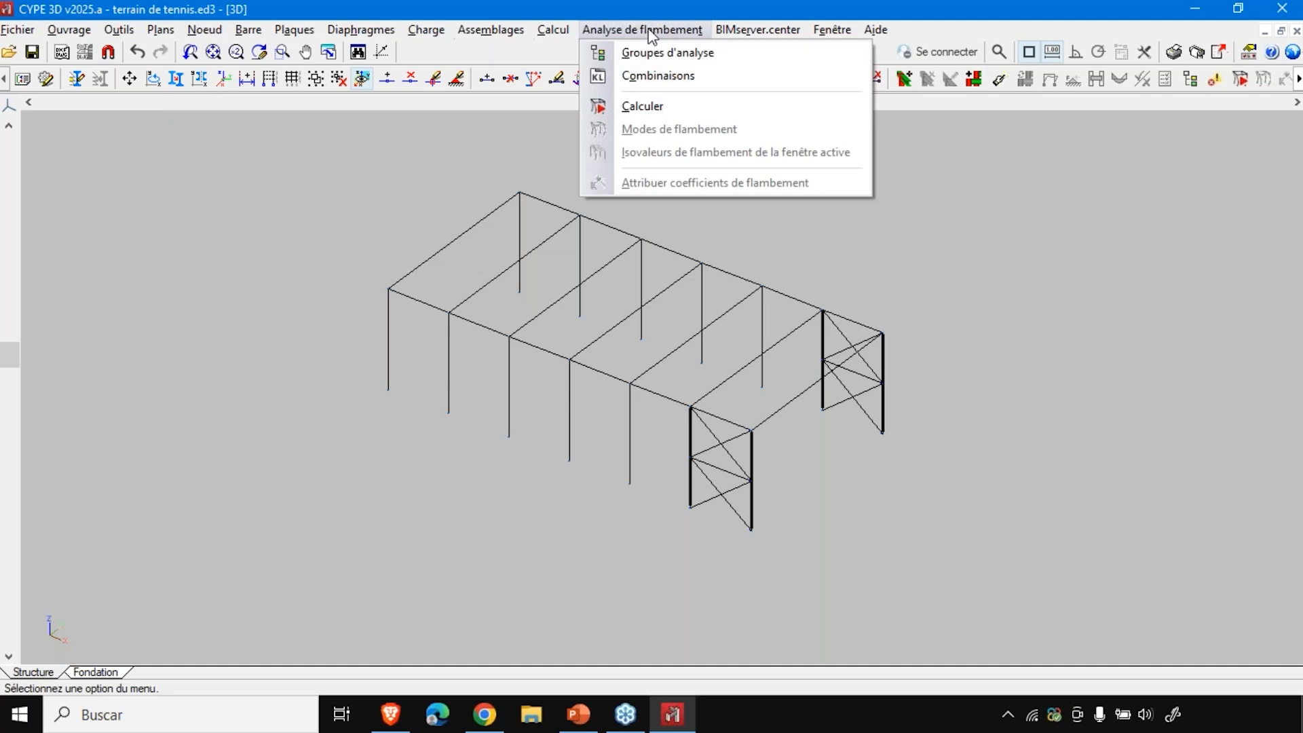
{"action": "left_click", "coordinate": [671, 77]}
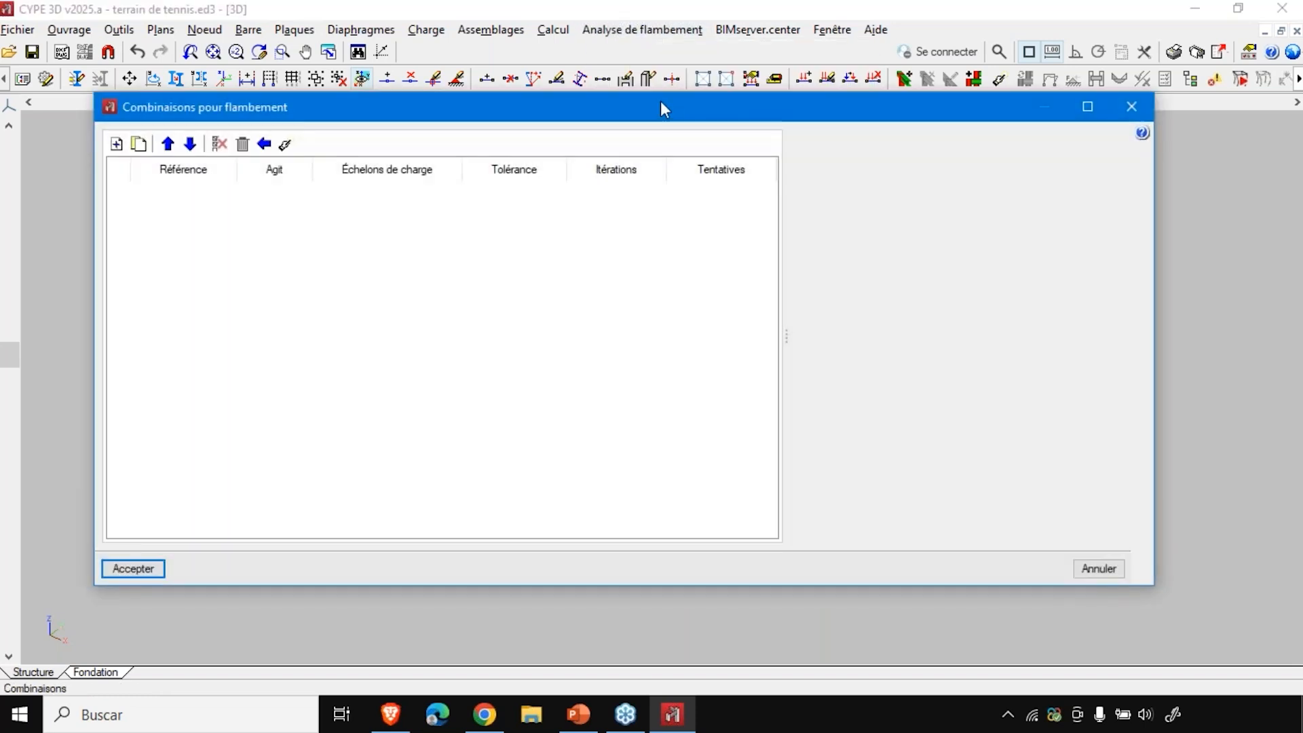
{"action": "left_click", "coordinate": [263, 145]}
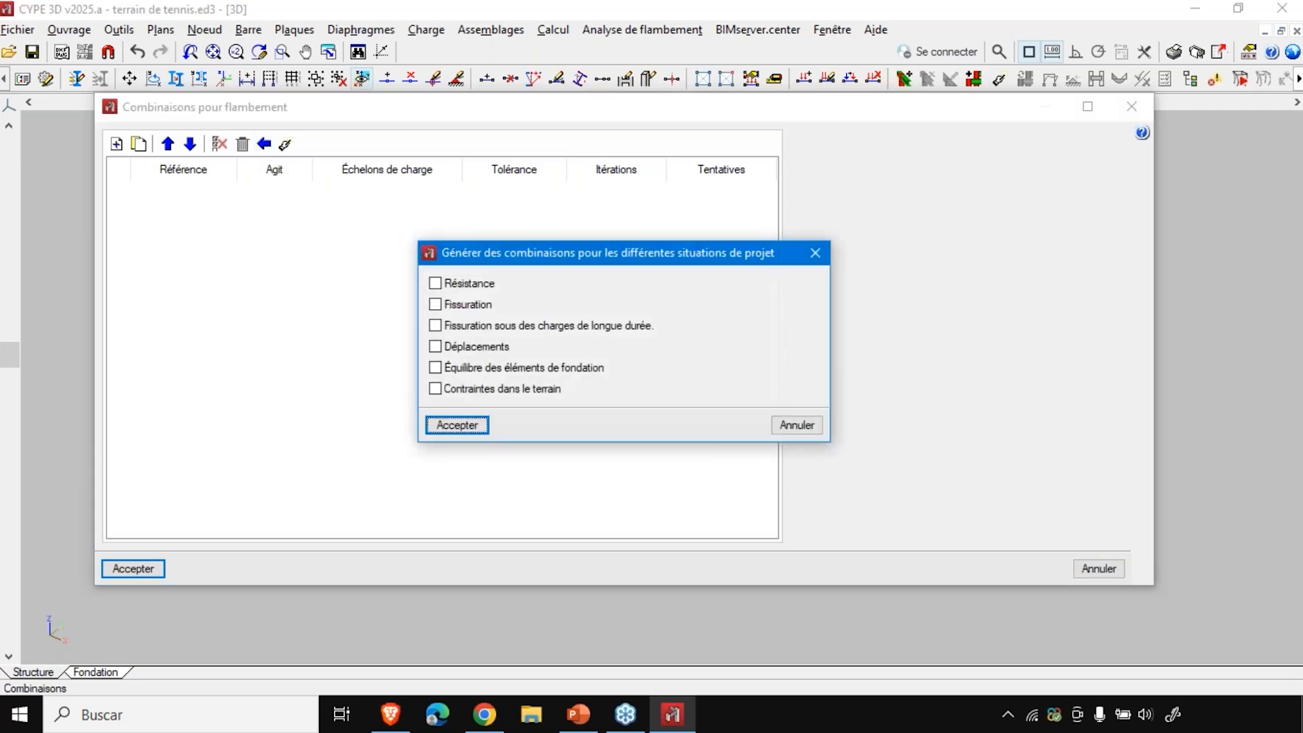
{"action": "left_click", "coordinate": [461, 284]}
{"action": "left_click", "coordinate": [459, 425]}
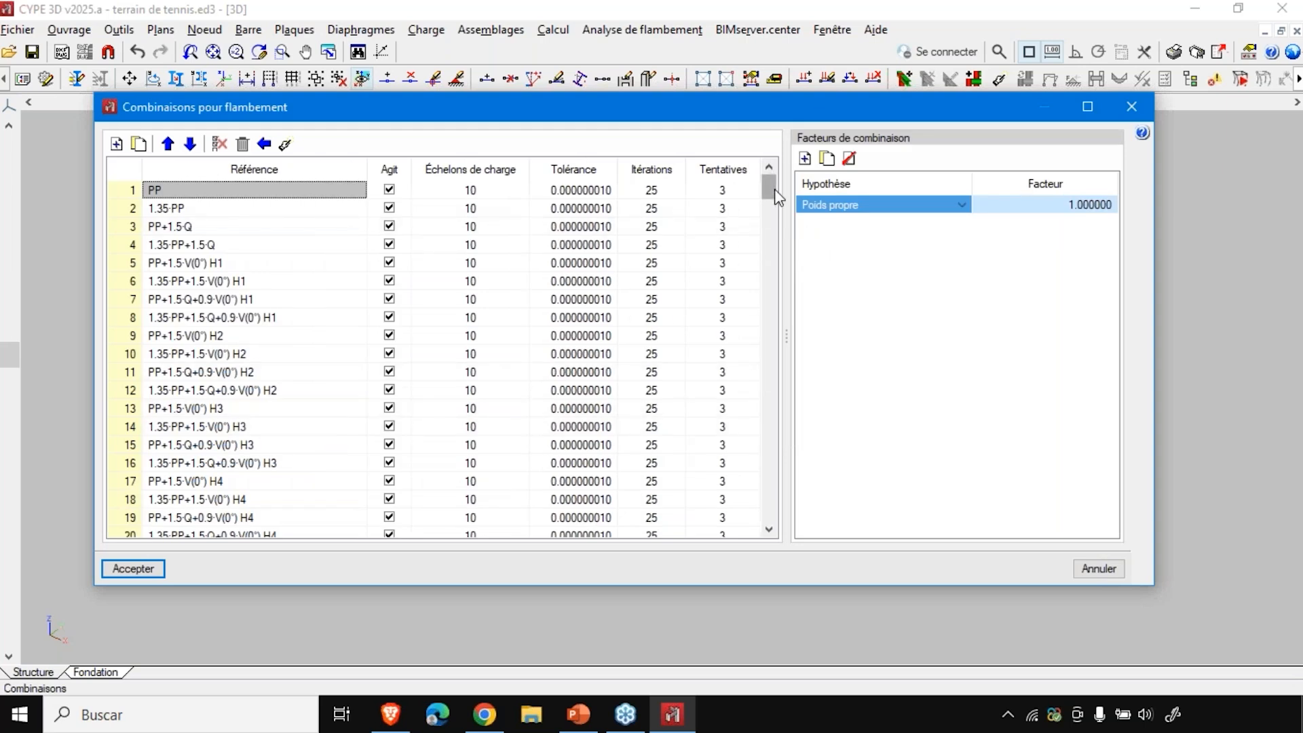
{"action": "left_click_drag", "start_coordinate": [771, 197], "coordinate": [769, 161]}
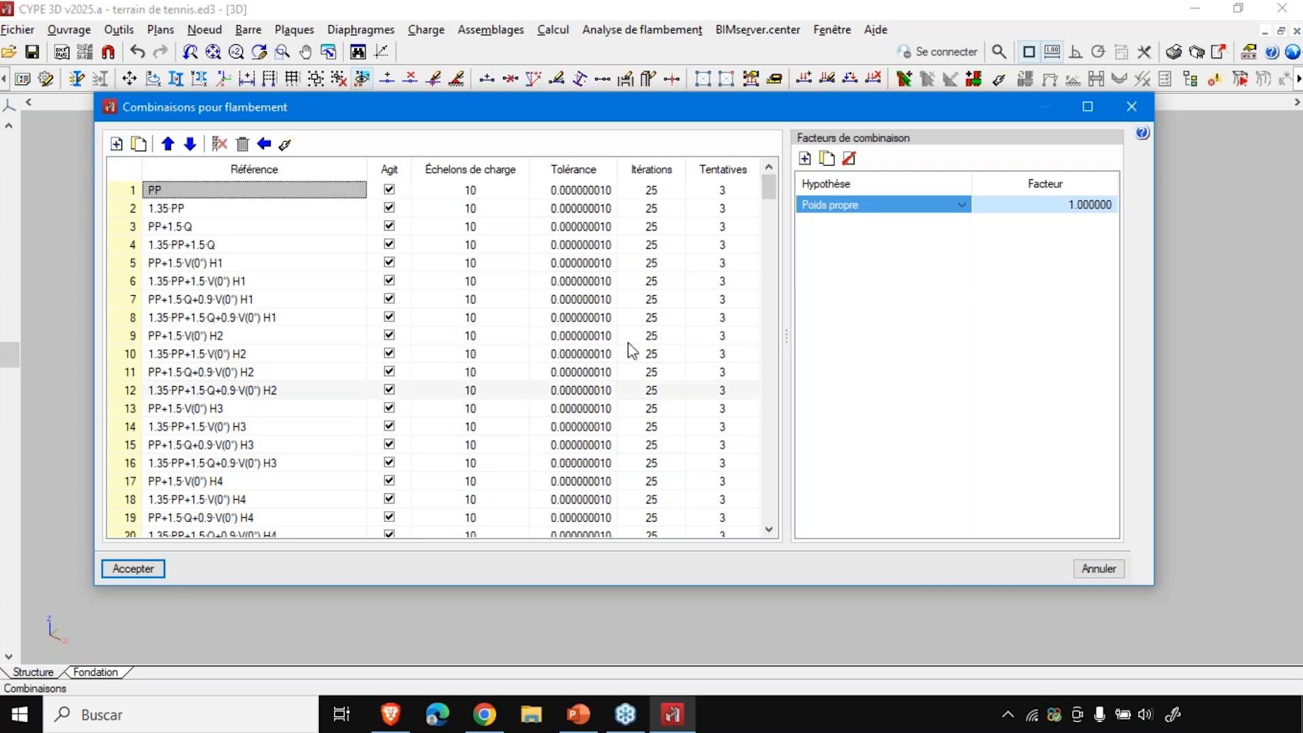
{"action": "left_click_drag", "start_coordinate": [767, 182], "coordinate": [772, 528]}
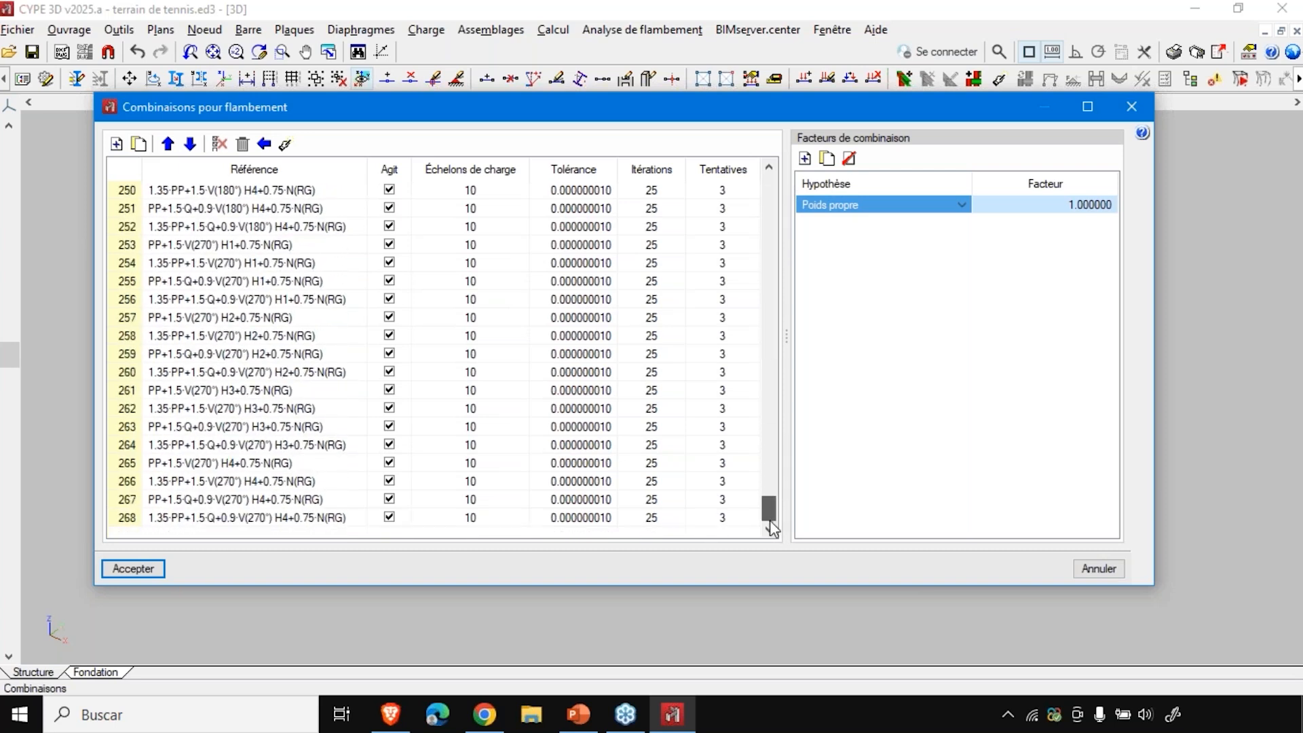
- Repeat the combination generation with Résistance selected and accept the list of buckling combinations
{"action": "left_click", "coordinate": [265, 146]}
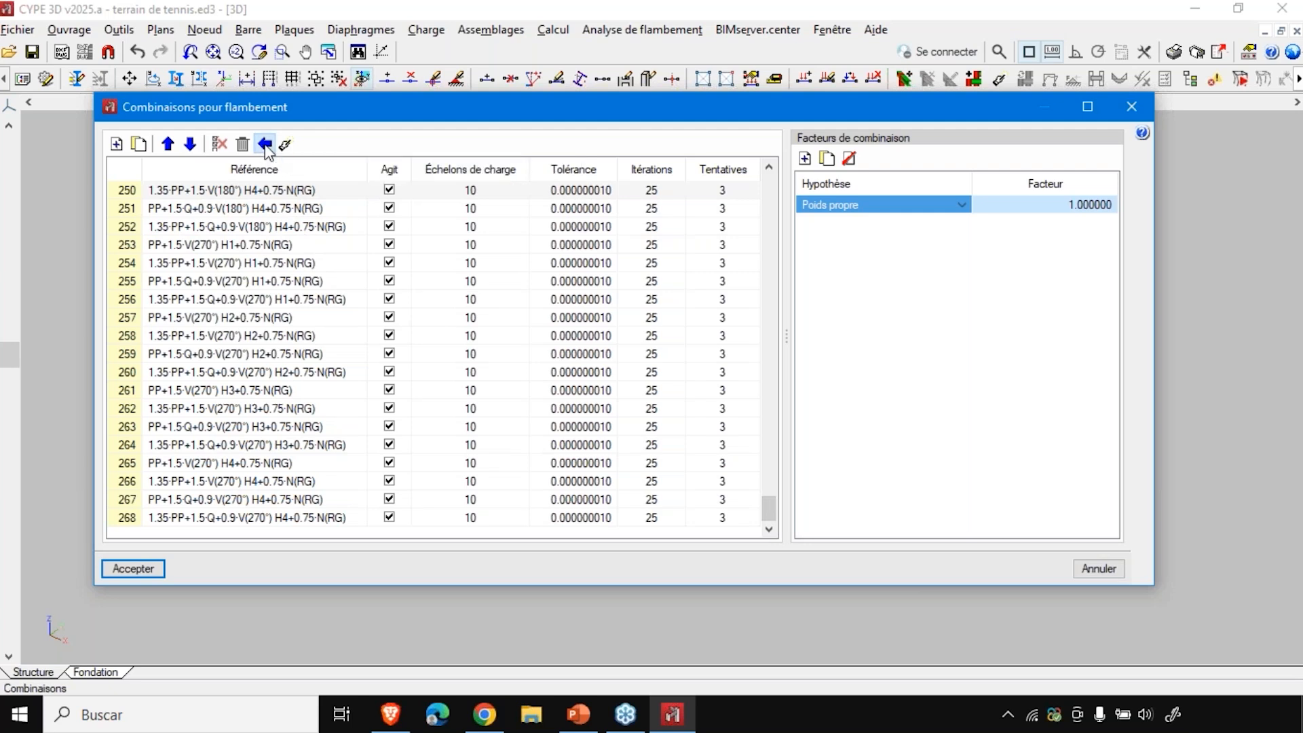
{"action": "left_click", "coordinate": [485, 285]}
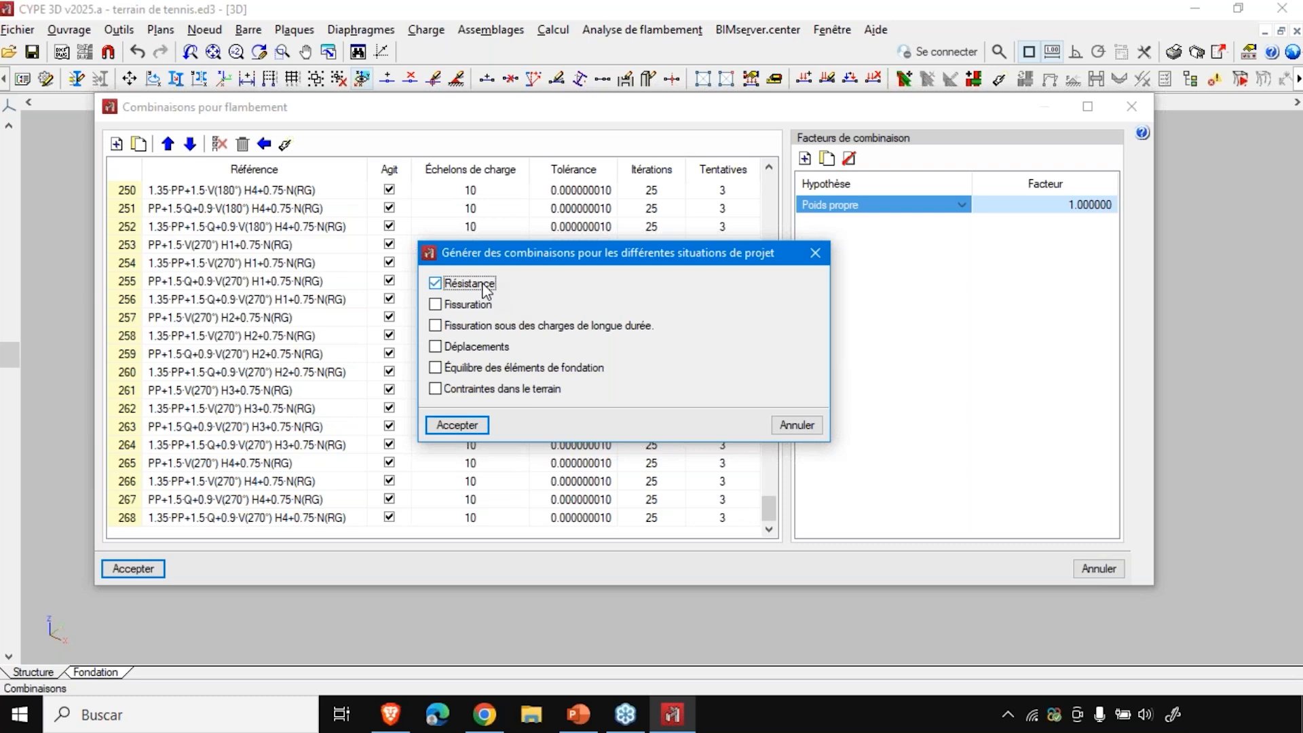
{"action": "key", "text": "Return"}
{"action": "left_click", "coordinate": [134, 568]}
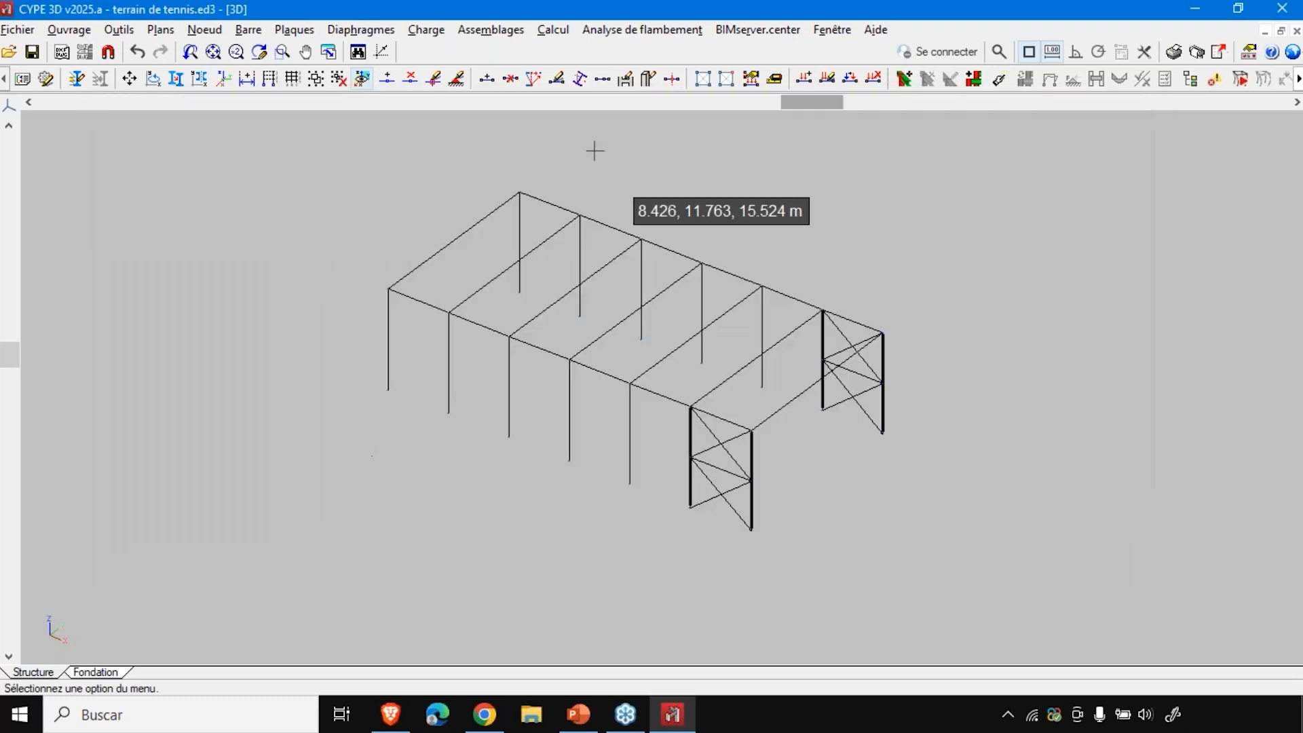
- Open the project COURS DE TENNIS 2 présentation and examine the supports at its column bases
{"action": "left_click", "coordinate": [611, 29]}
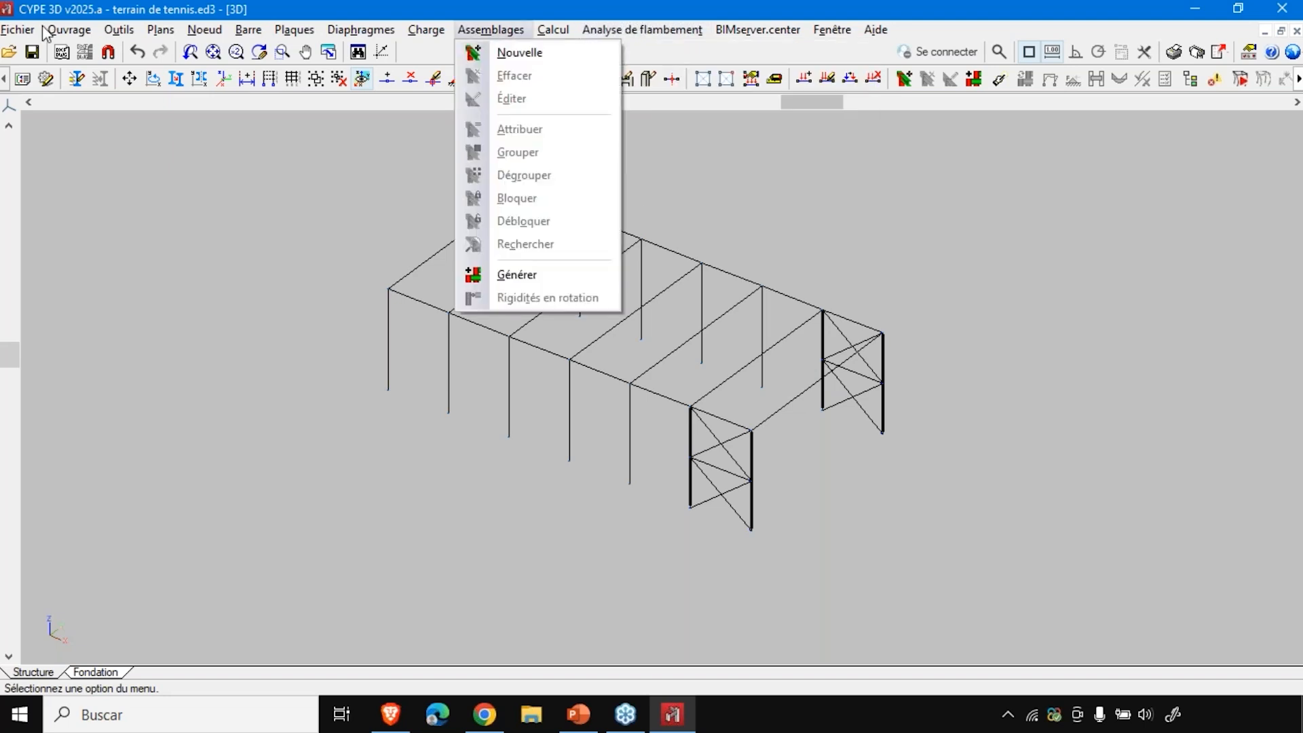
{"action": "left_click", "coordinate": [75, 76]}
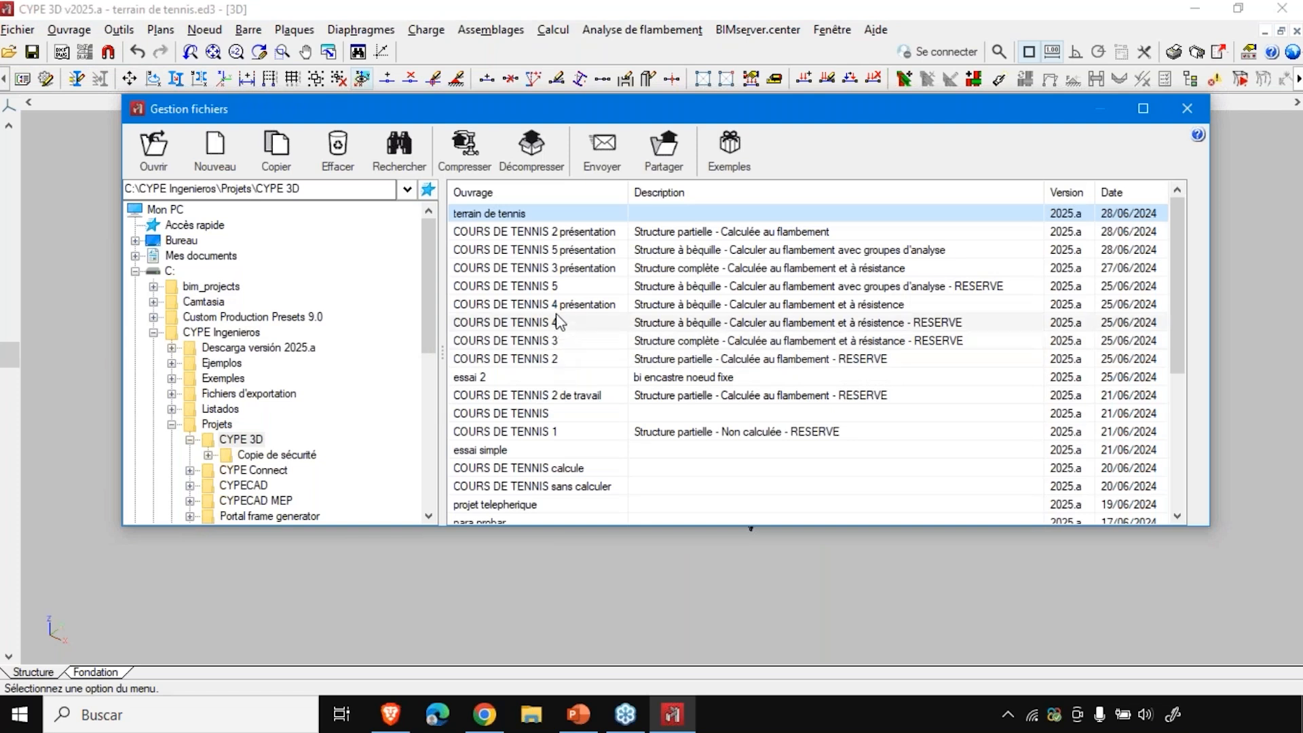
{"action": "double_click", "coordinate": [548, 232]}
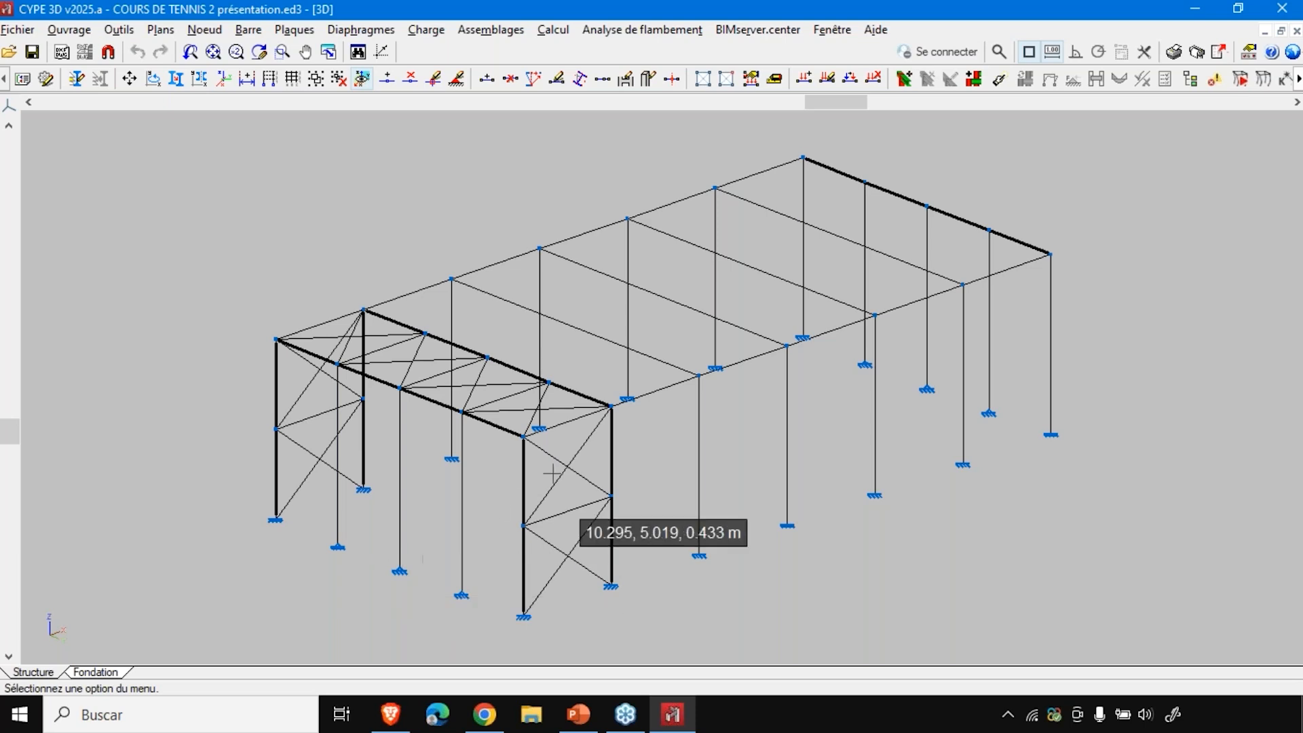
{"action": "scroll", "coordinate": [1011, 414], "scroll_direction": "up", "scroll_amount": 5}
{"action": "scroll", "coordinate": [1003, 409], "scroll_direction": "up", "scroll_amount": 1}
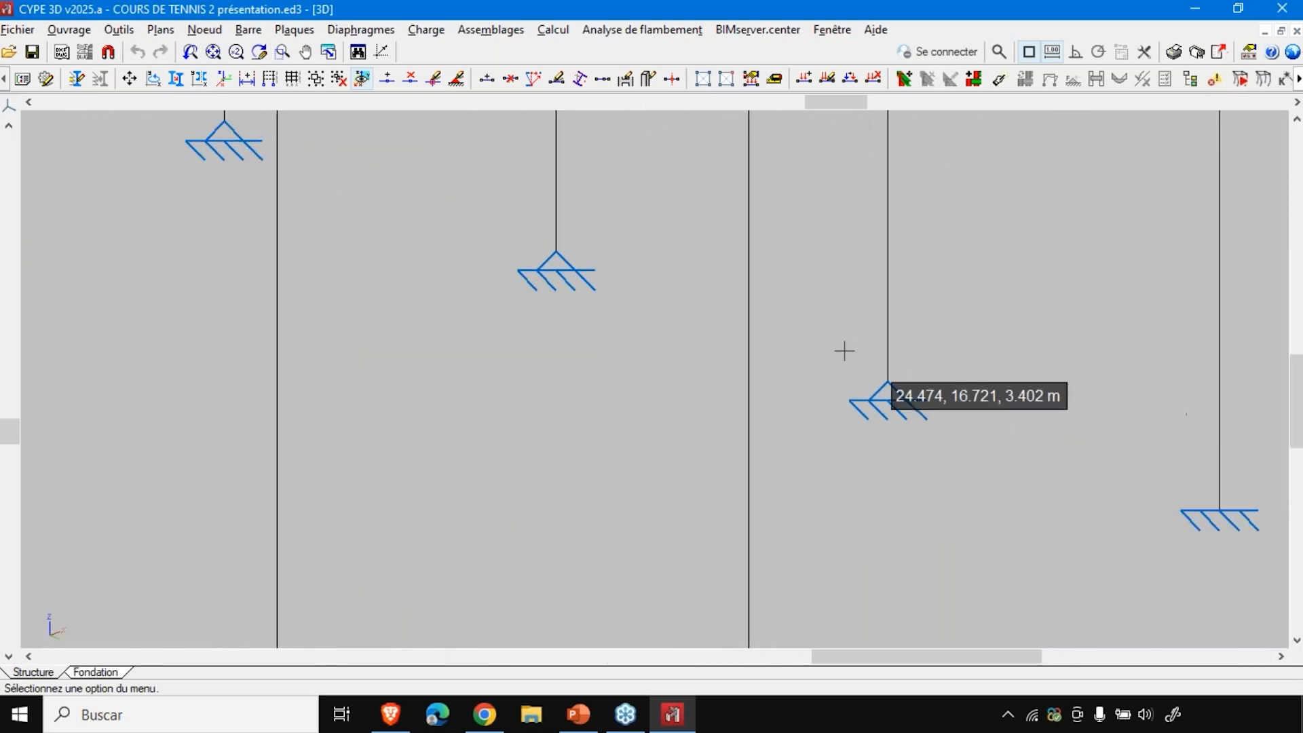
{"action": "scroll", "coordinate": [919, 376], "scroll_direction": "down", "scroll_amount": 2}
{"action": "scroll", "coordinate": [921, 382], "scroll_direction": "down", "scroll_amount": 3}
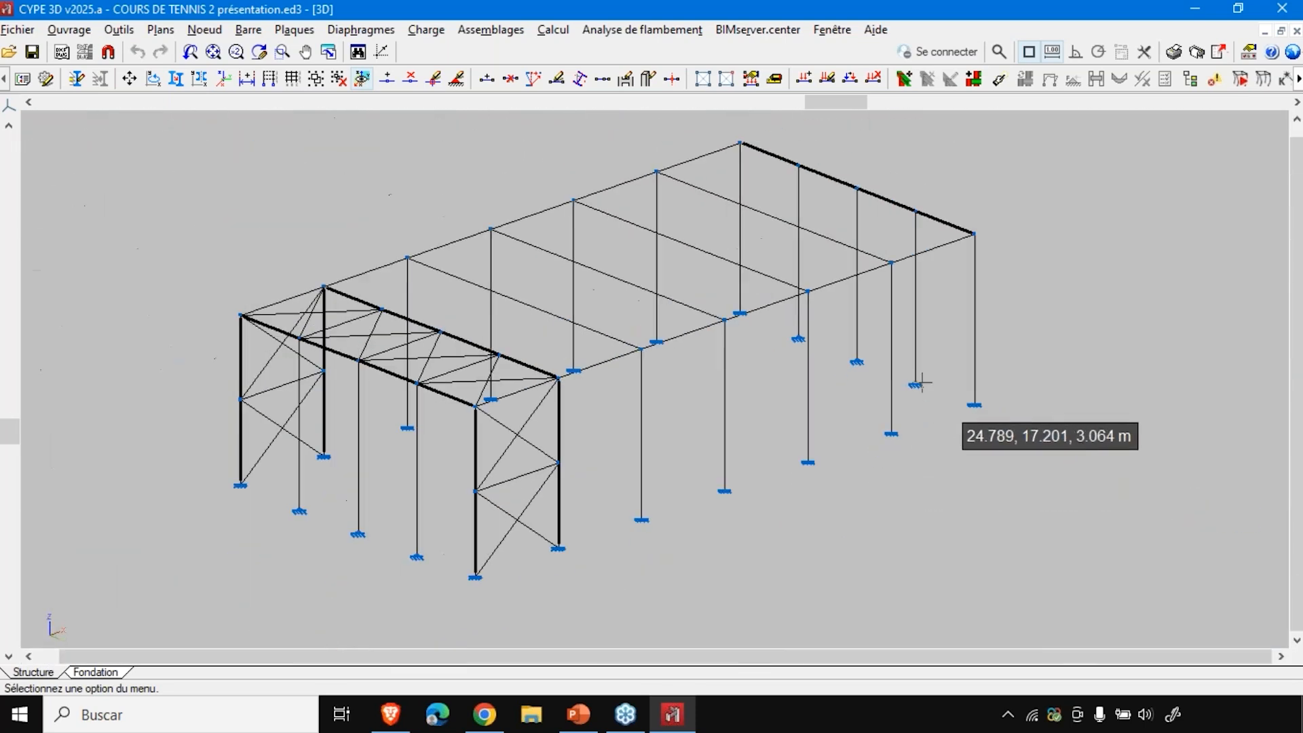
{"action": "scroll", "coordinate": [346, 533], "scroll_direction": "up", "scroll_amount": 3}
{"action": "scroll", "coordinate": [350, 534], "scroll_direction": "down", "scroll_amount": 1}
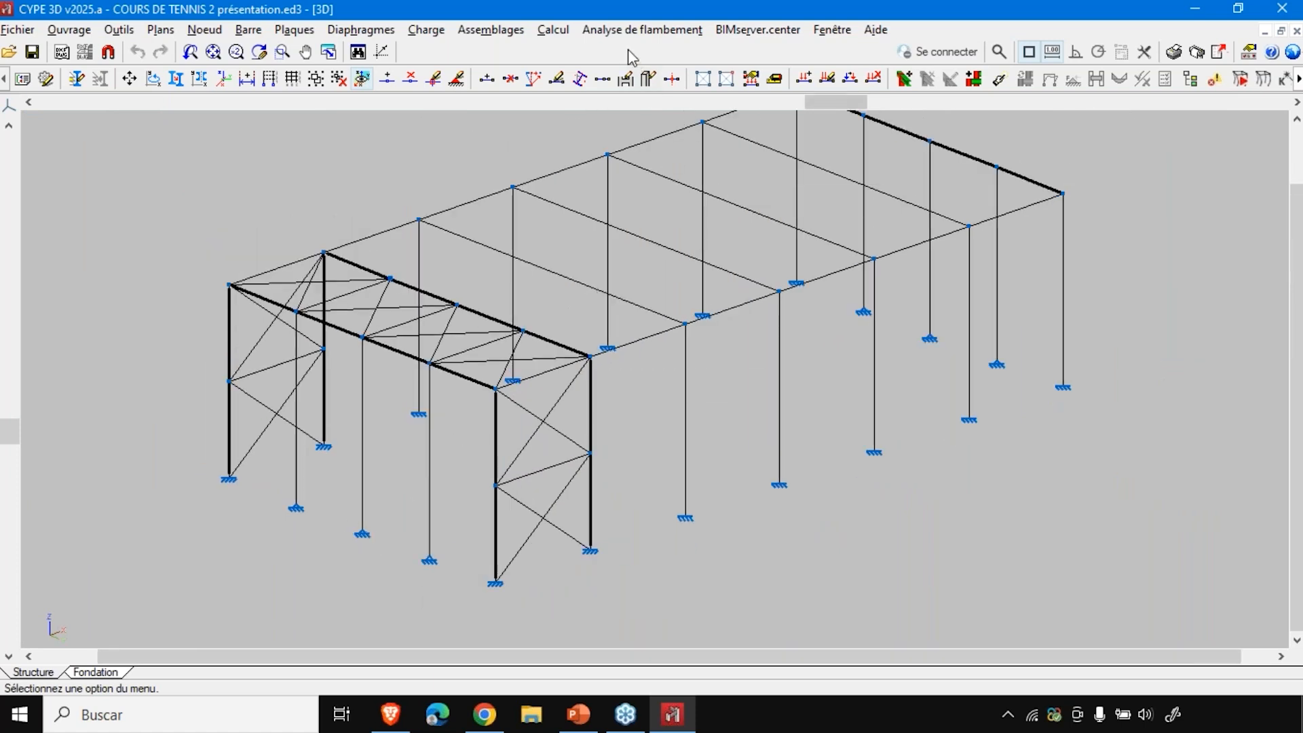
- Show the buckling modes of all elements as a deformed shape with a scale factor of 10.000
{"action": "left_click", "coordinate": [642, 29]}
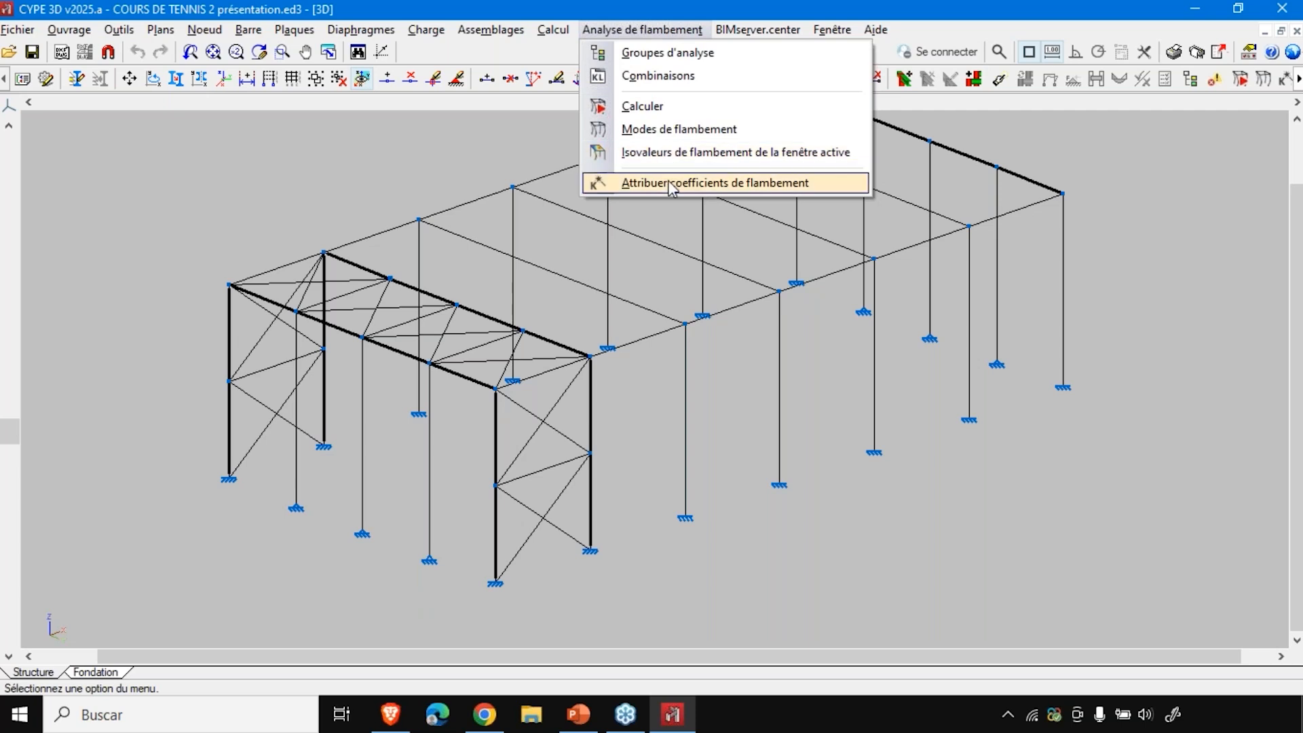
{"action": "left_click", "coordinate": [665, 130]}
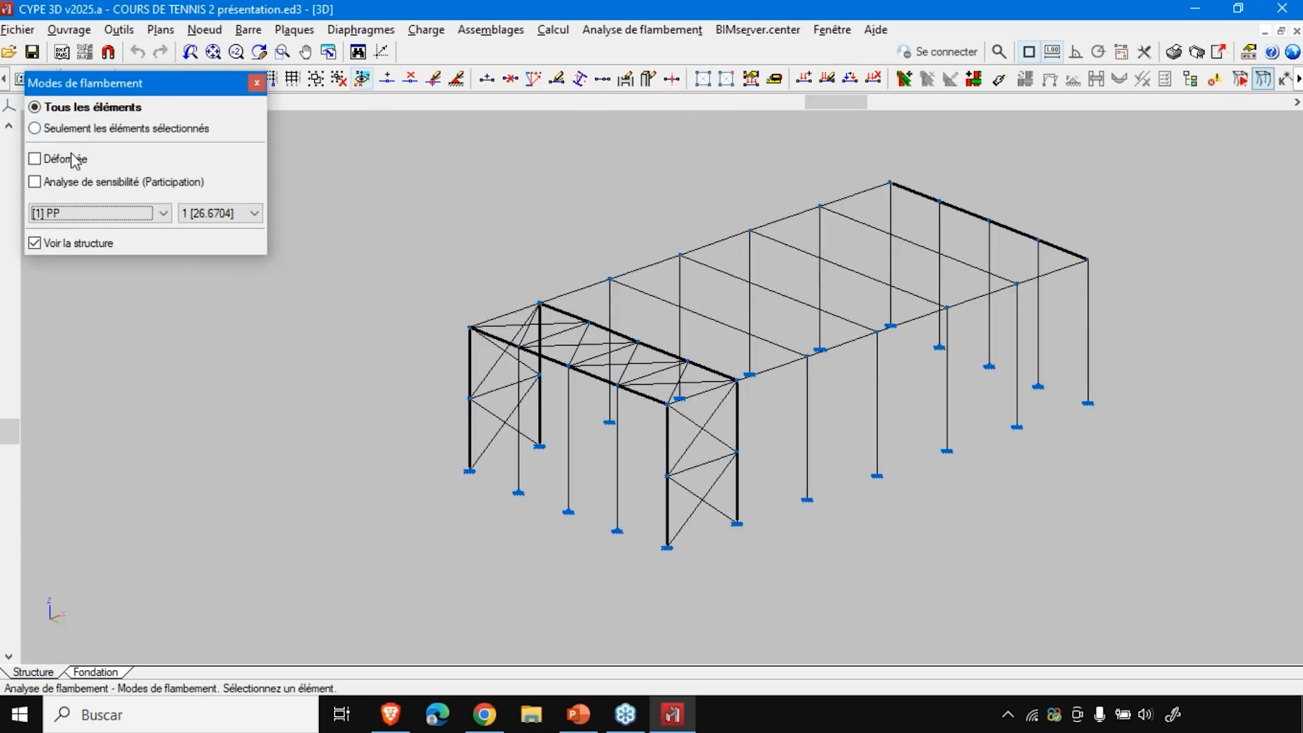
{"action": "left_click", "coordinate": [71, 162]}
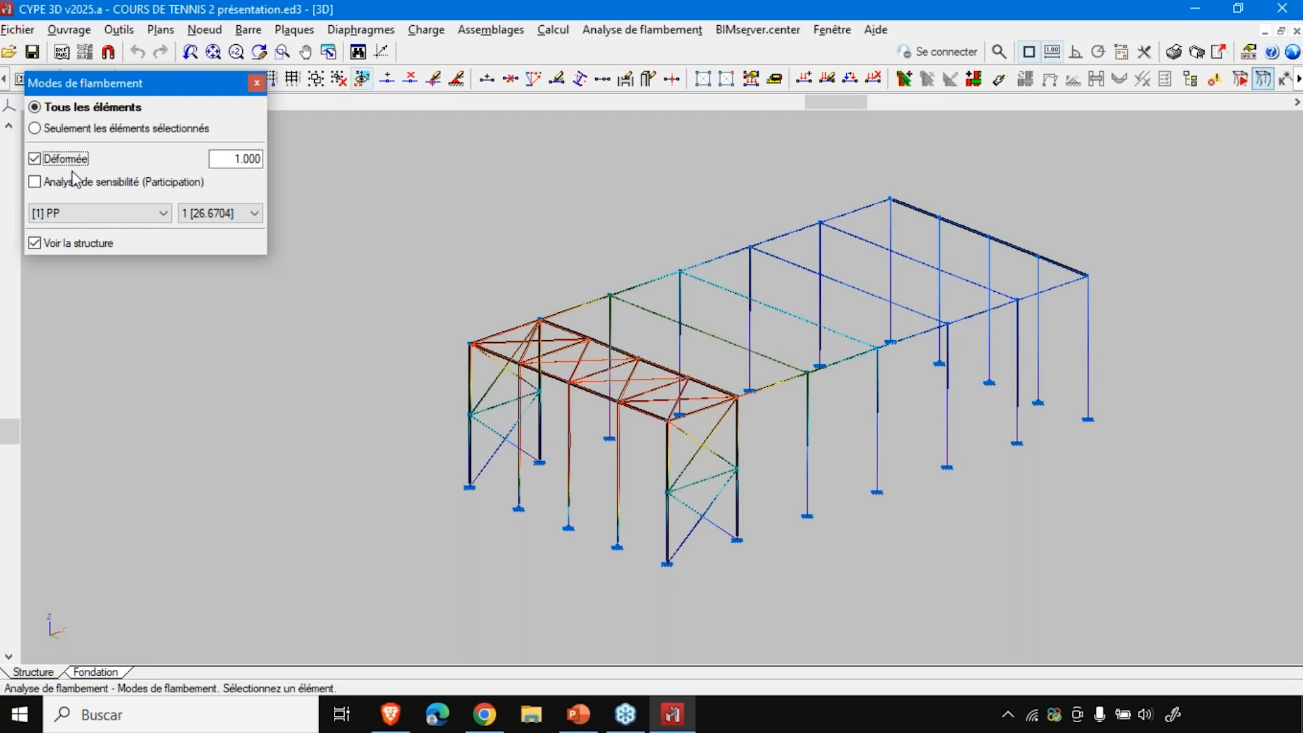
{"action": "left_click", "coordinate": [236, 162]}
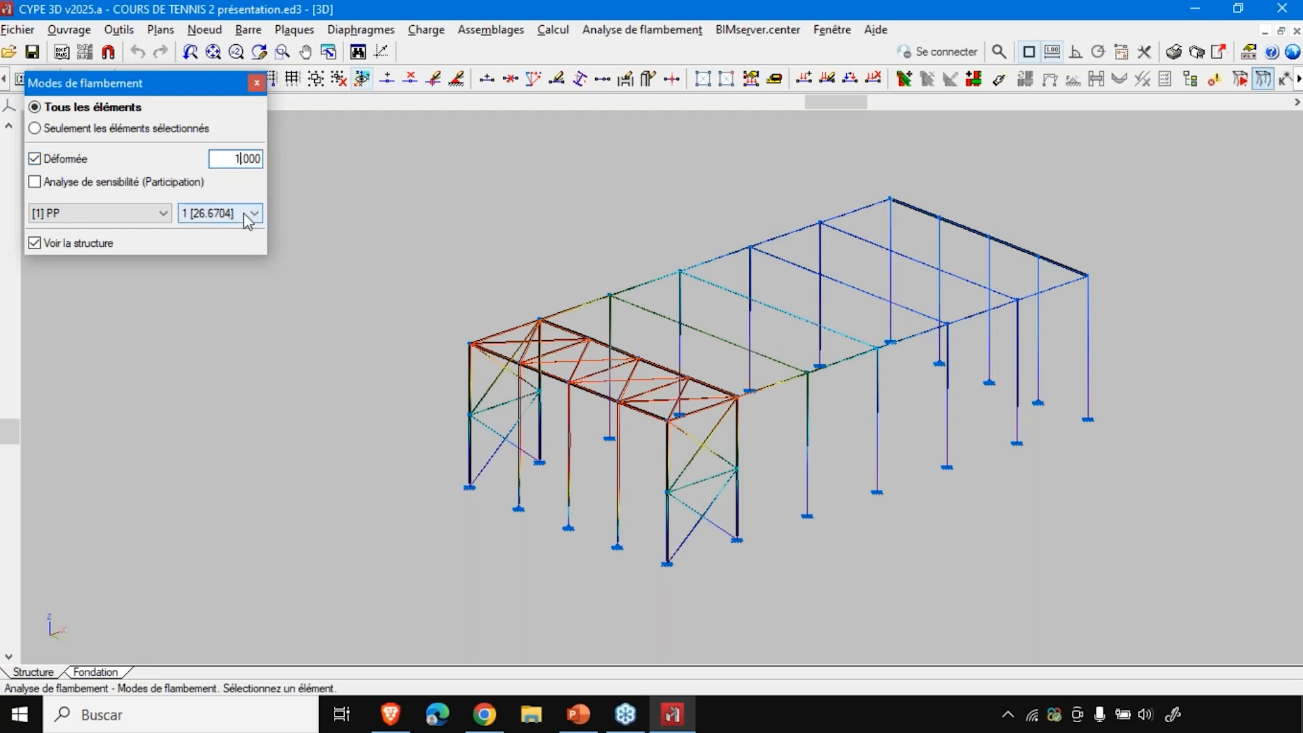
{"action": "type", "text": "0"}
- Look through the combinations and buckling modes, and examine the deformed shape of mode 1 for combination 1 (PP)
{"action": "left_click", "coordinate": [92, 217]}
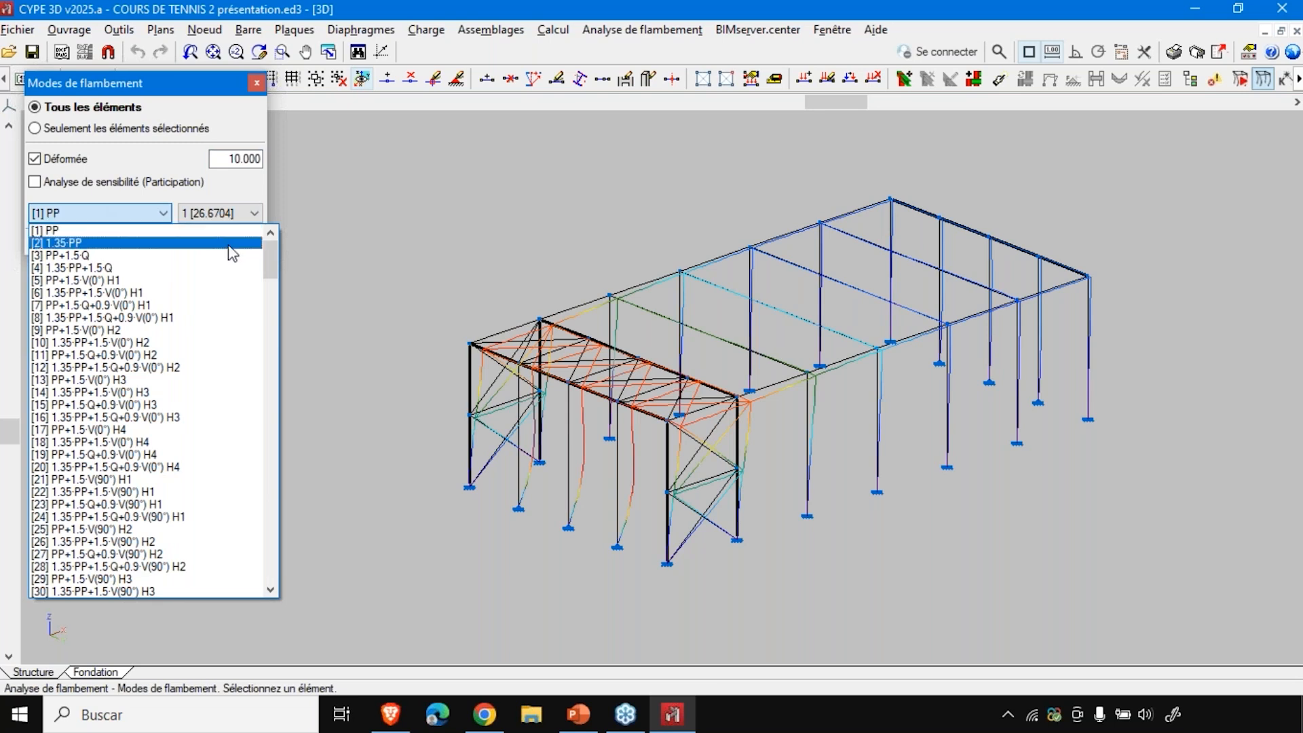
{"action": "scroll", "coordinate": [272, 254], "scroll_direction": "down", "scroll_amount": 1}
{"action": "left_click_drag", "start_coordinate": [270, 263], "coordinate": [286, 217]}
{"action": "left_click", "coordinate": [239, 216]}
{"action": "left_click", "coordinate": [239, 214]}
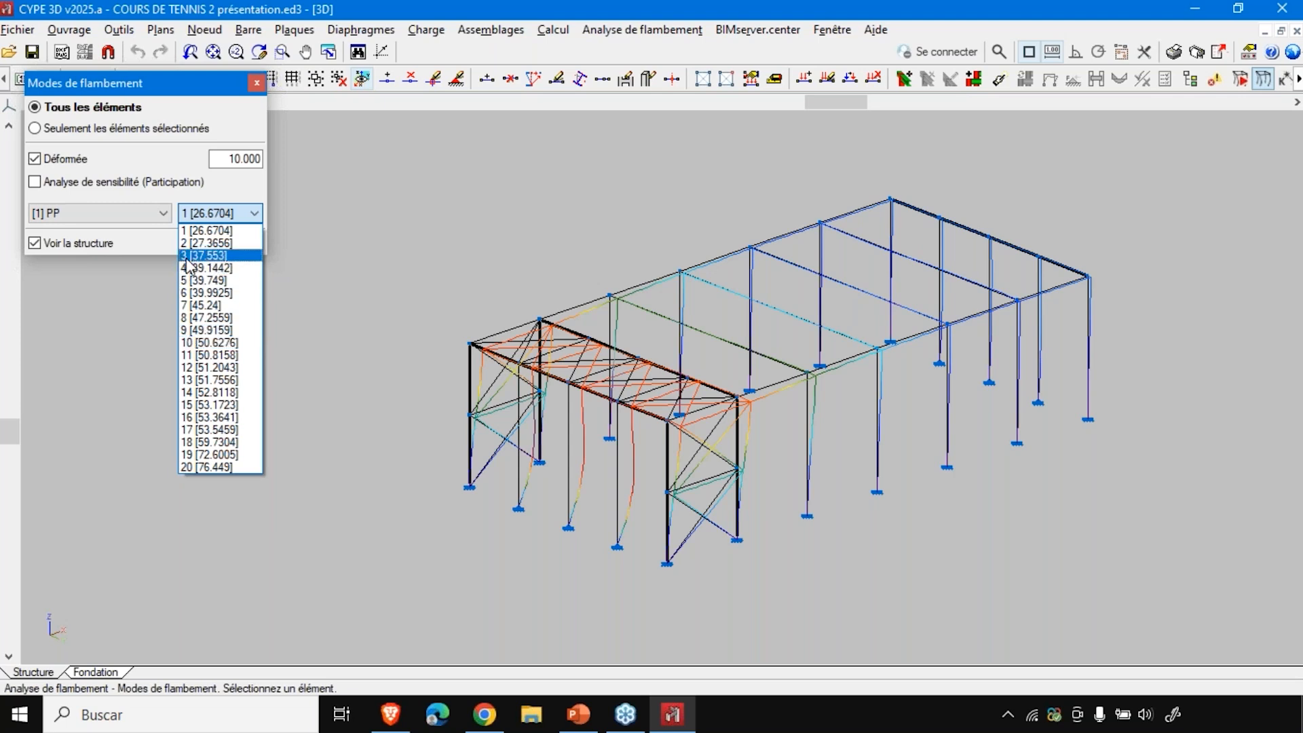
{"action": "left_click", "coordinate": [204, 231]}
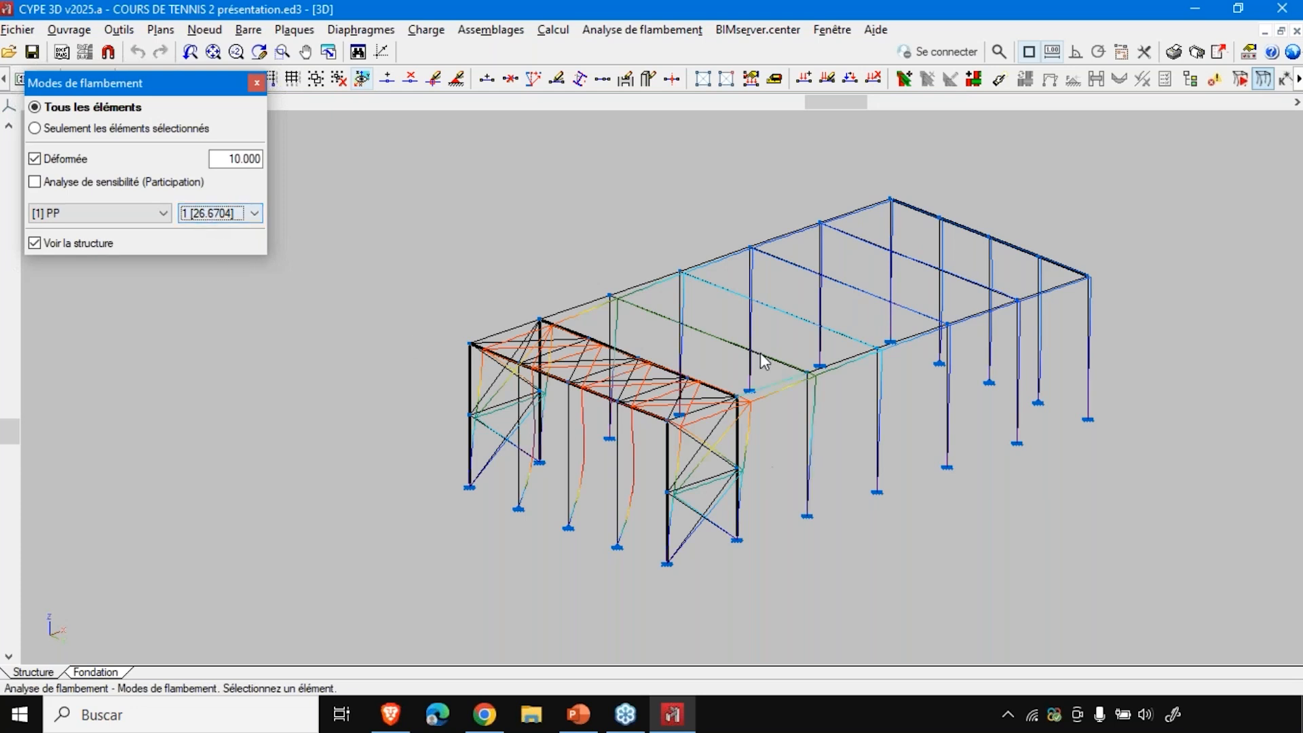
{"action": "left_click", "coordinate": [210, 216]}
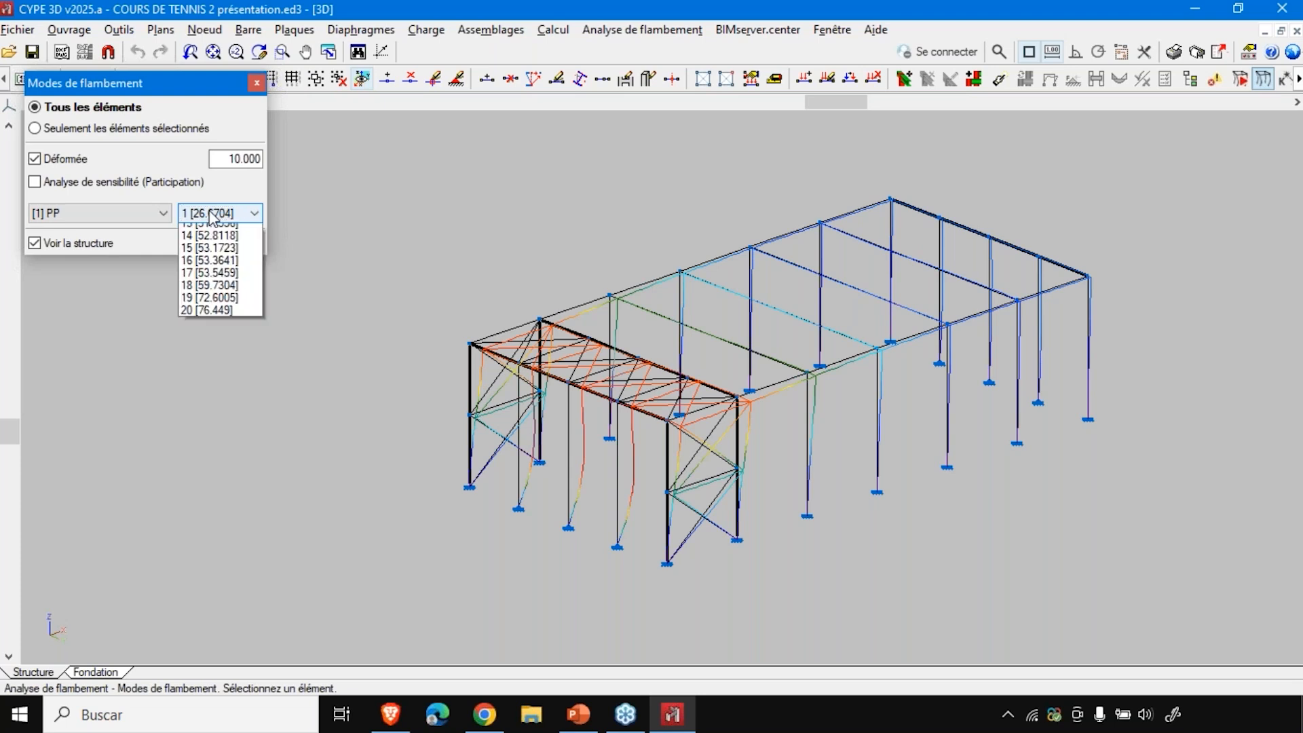
{"action": "left_click", "coordinate": [217, 230]}
{"action": "scroll", "coordinate": [666, 431], "scroll_direction": "up", "scroll_amount": 1}
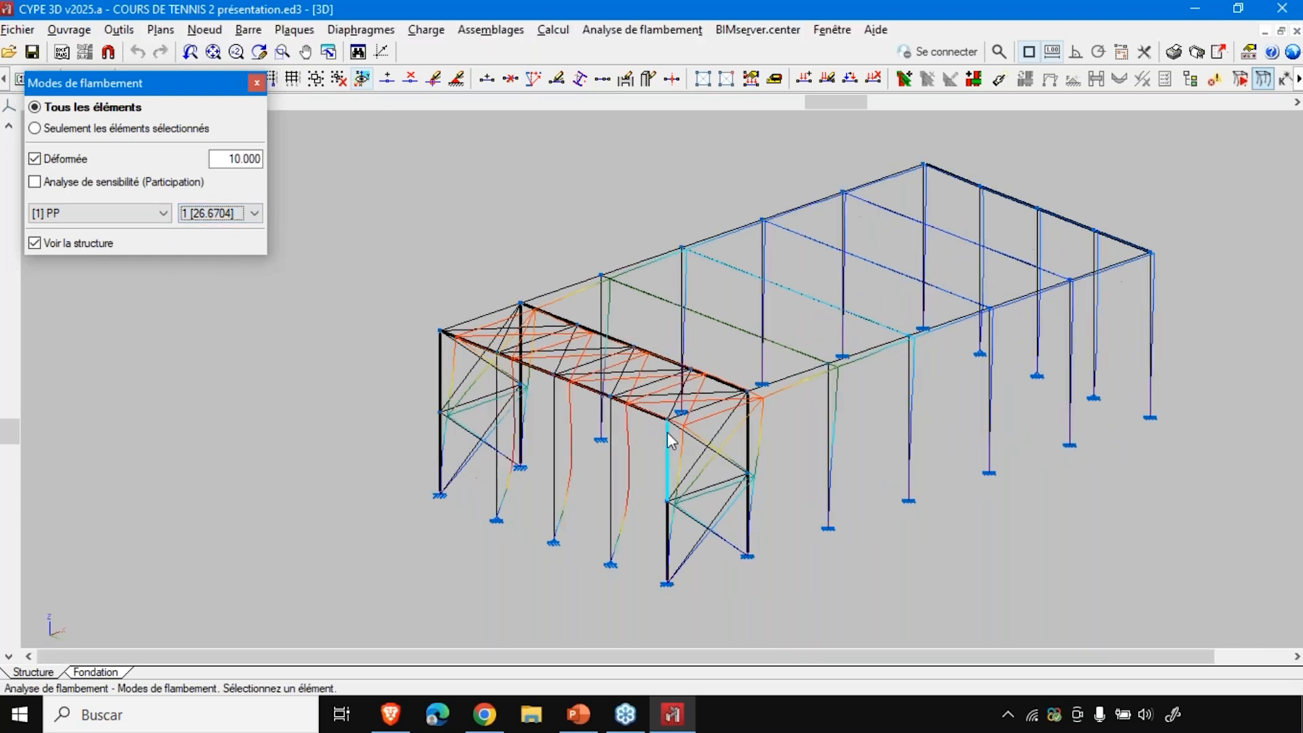
{"action": "scroll", "coordinate": [484, 437], "scroll_direction": "up", "scroll_amount": 1}
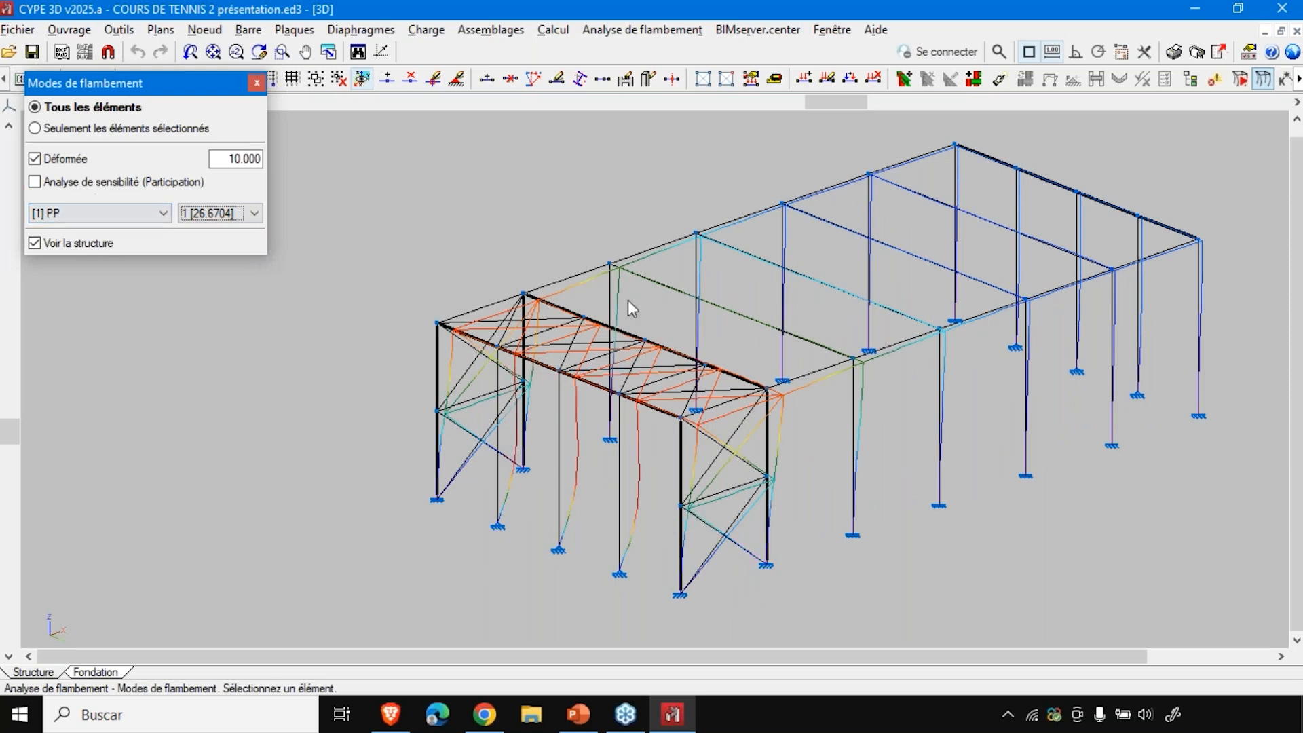
- Examine the deformed shapes of buckling modes 2 to 7 for combination 1 (PP)
{"action": "key", "text": "Down"}
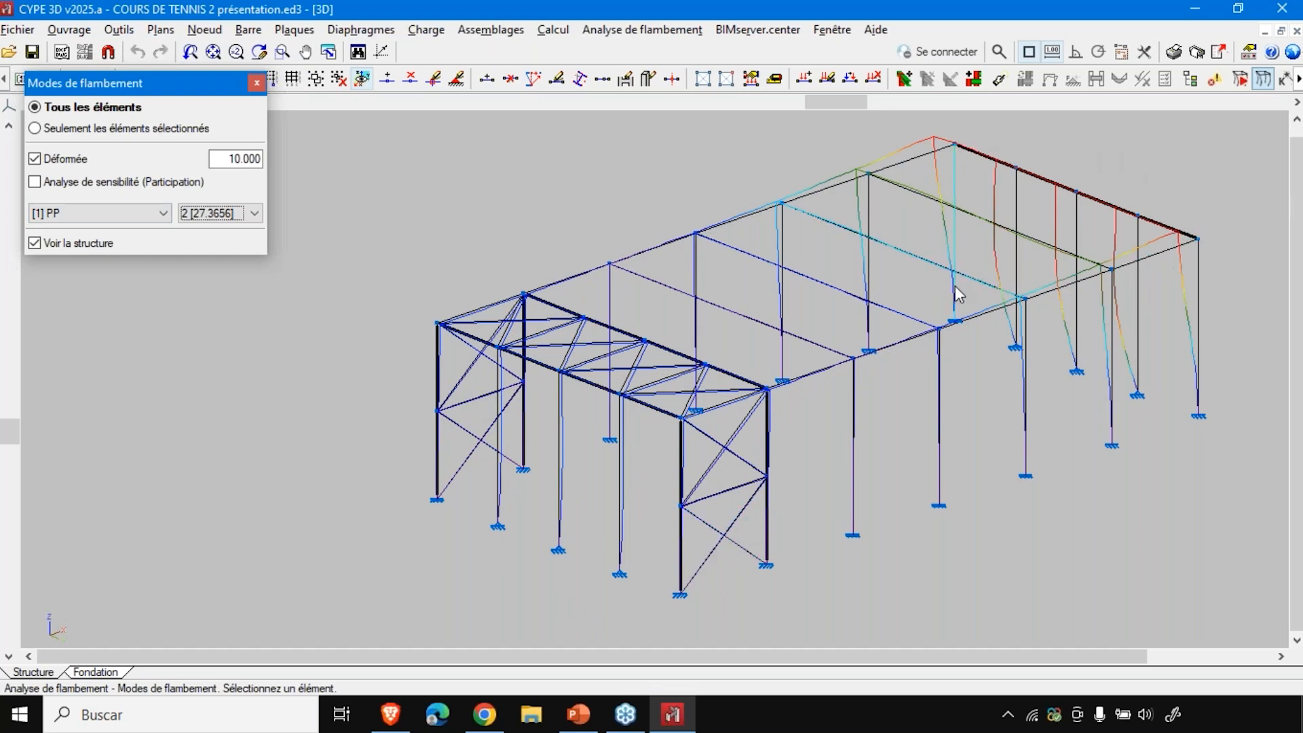
{"action": "key", "text": "Down"}
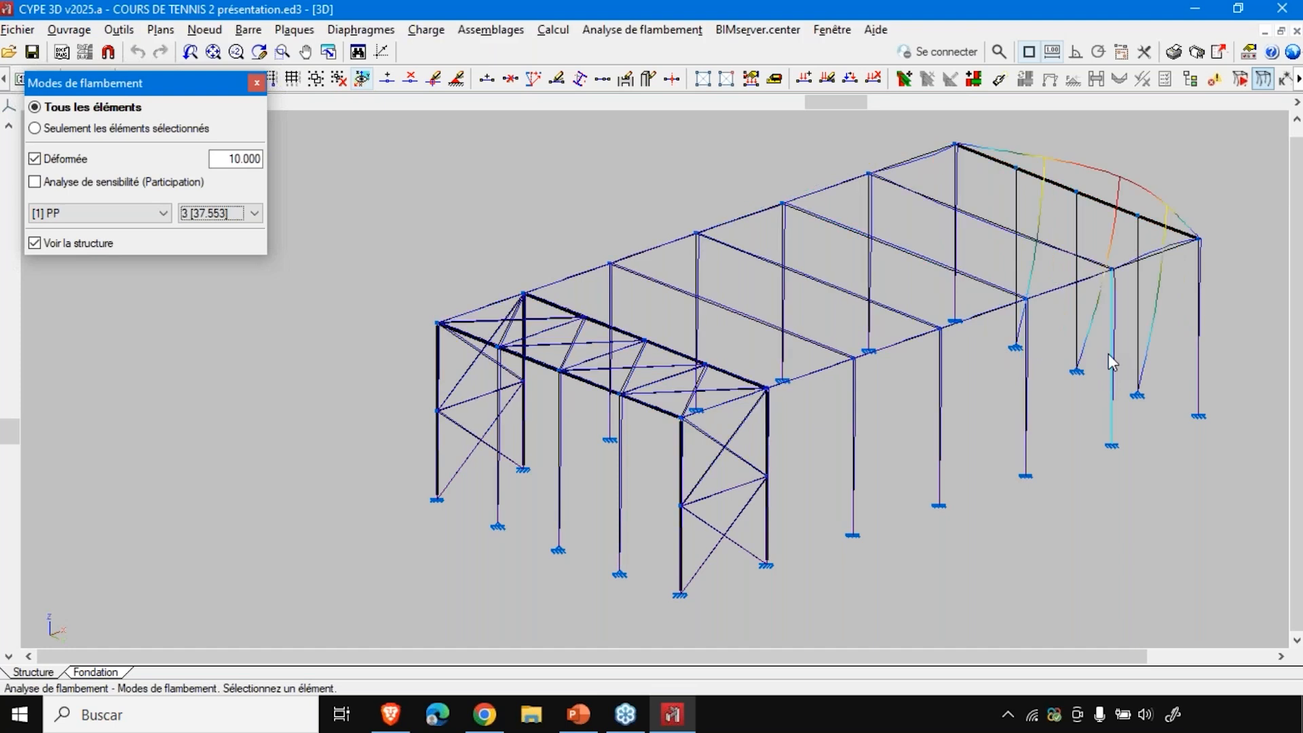
{"action": "left_click_drag", "start_coordinate": [804, 101], "coordinate": [781, 121]}
{"action": "left_click", "coordinate": [204, 214]}
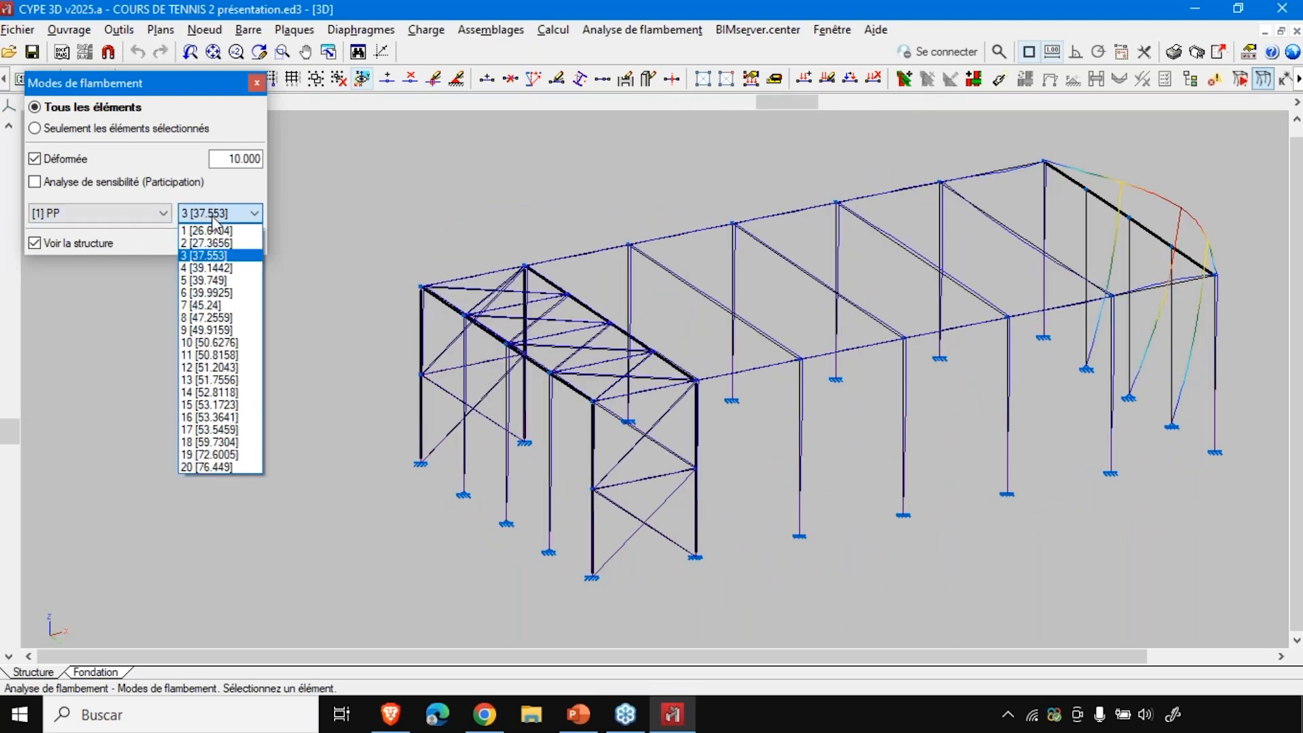
{"action": "left_click", "coordinate": [218, 266]}
{"action": "key", "text": "Down"}
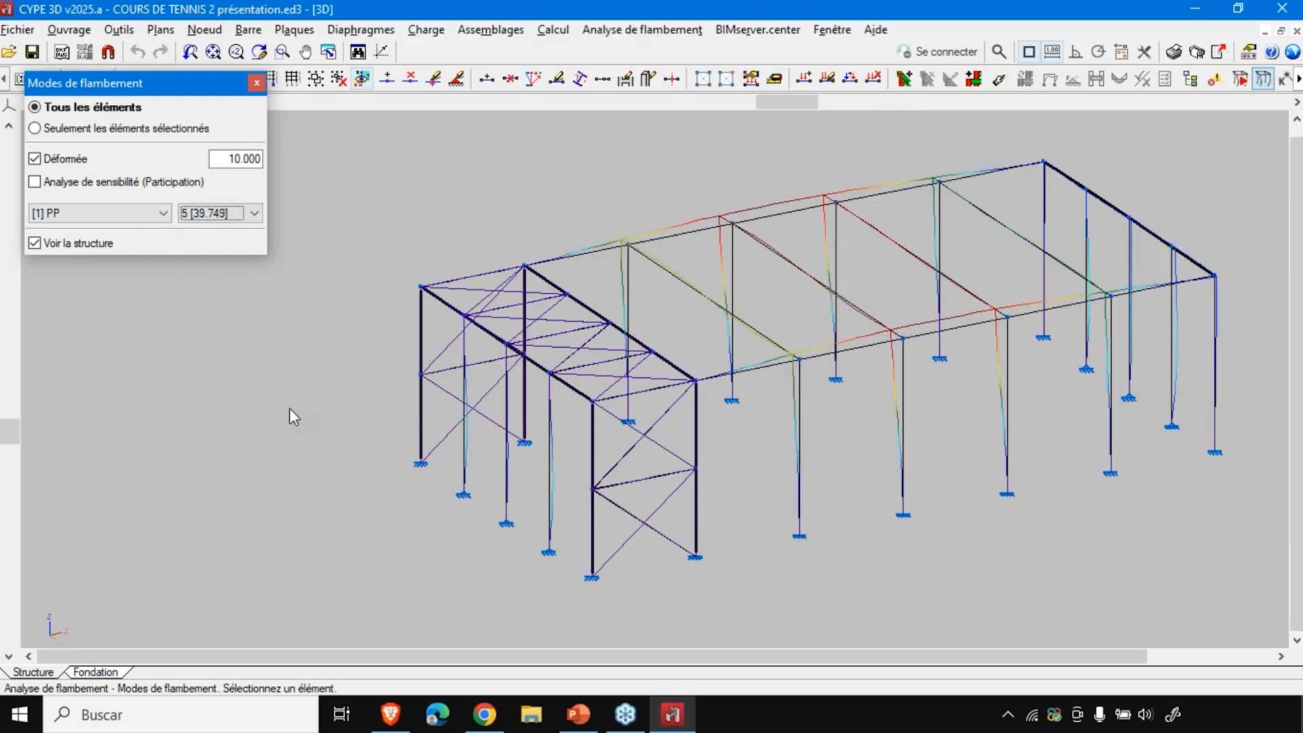
{"action": "key", "text": "Up"}
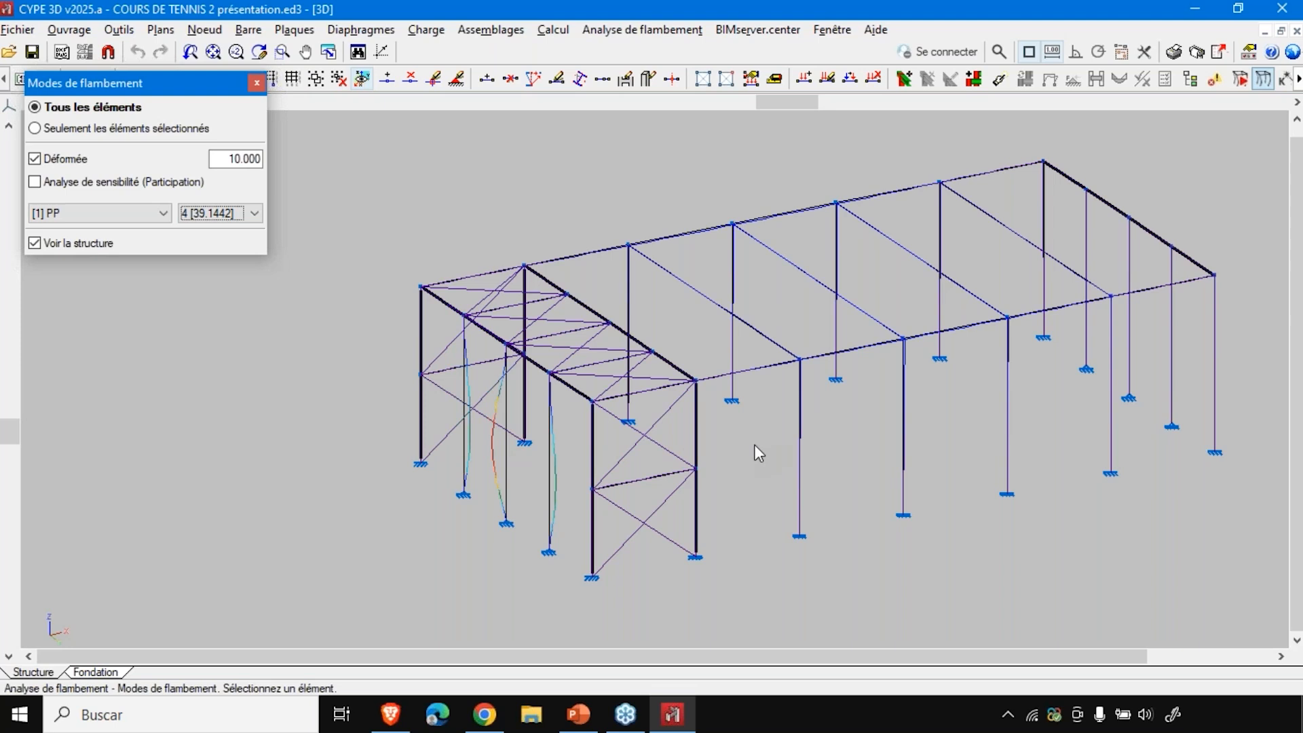
{"action": "key", "text": "Down"}
{"action": "key", "text": "Down"}
{"action": "key", "text": "Down"}
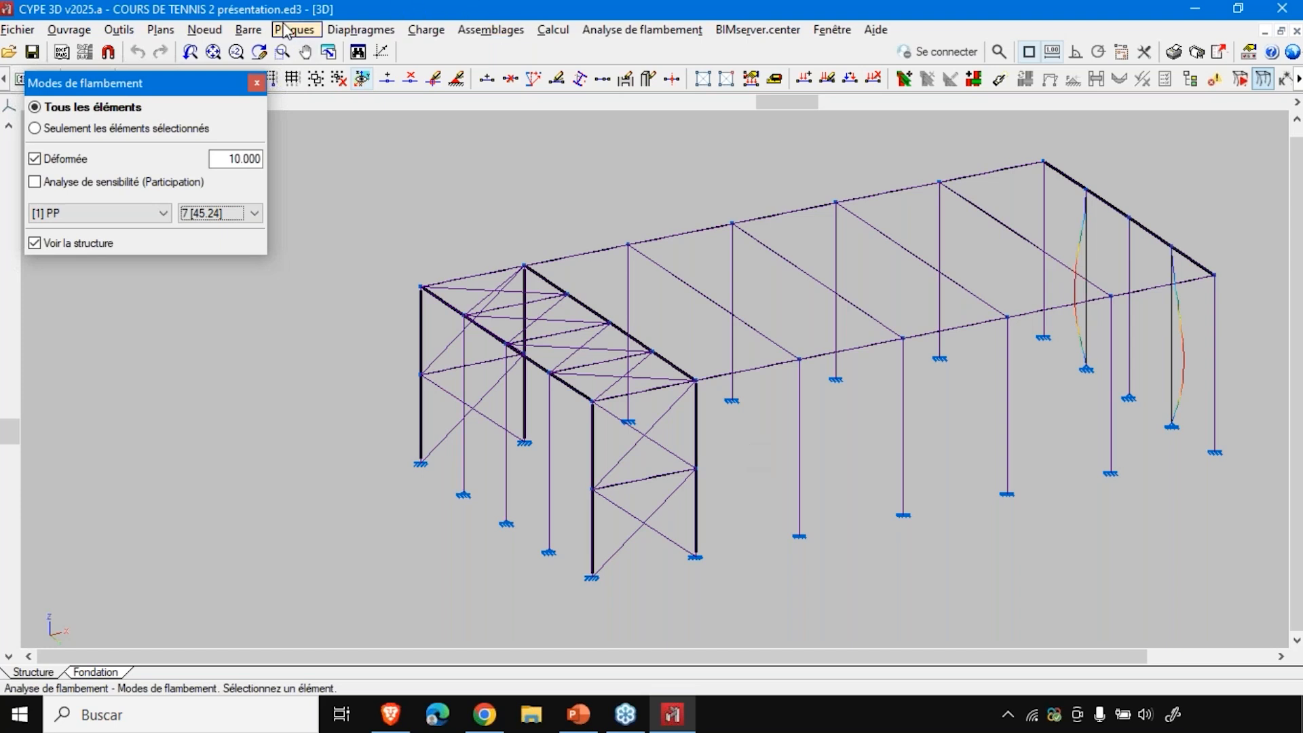
- Show the first buckling mode of load combination 268 and examine its deformed shape
{"action": "left_click", "coordinate": [163, 213]}
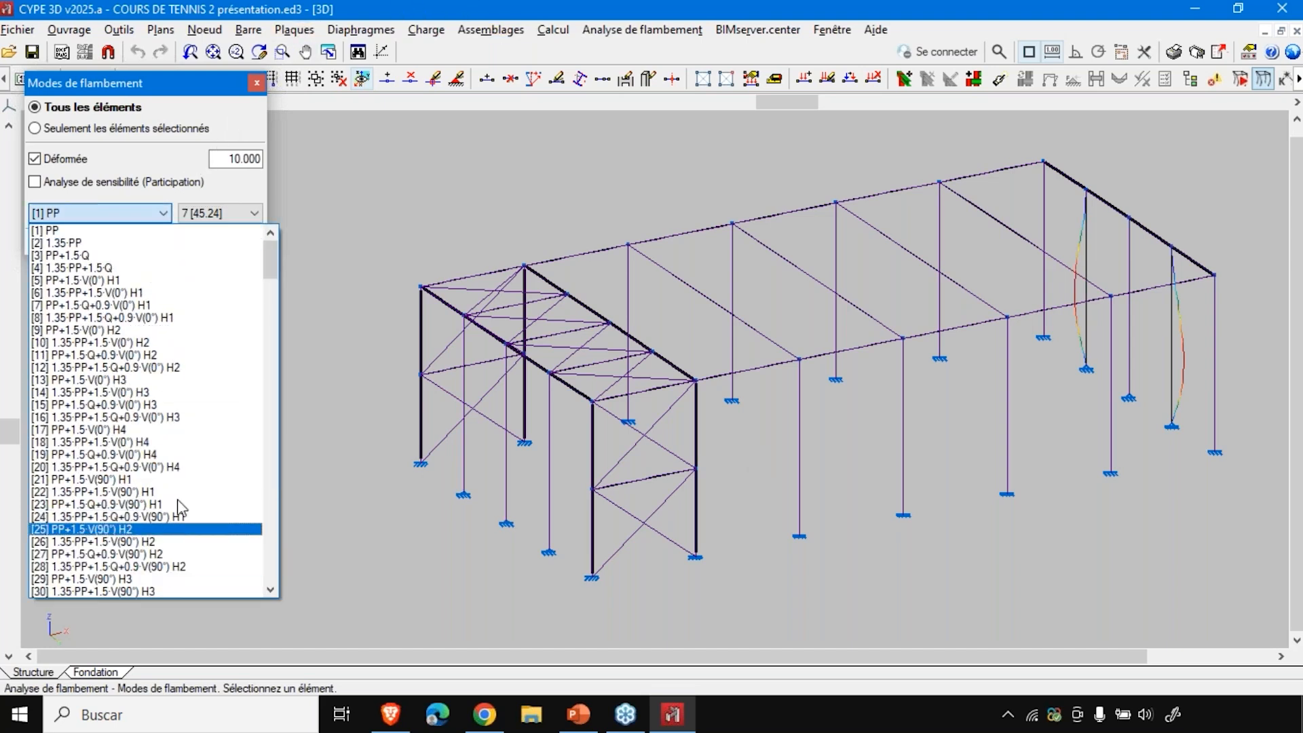
{"action": "left_click_drag", "start_coordinate": [271, 255], "coordinate": [279, 580]}
{"action": "left_click", "coordinate": [213, 589]}
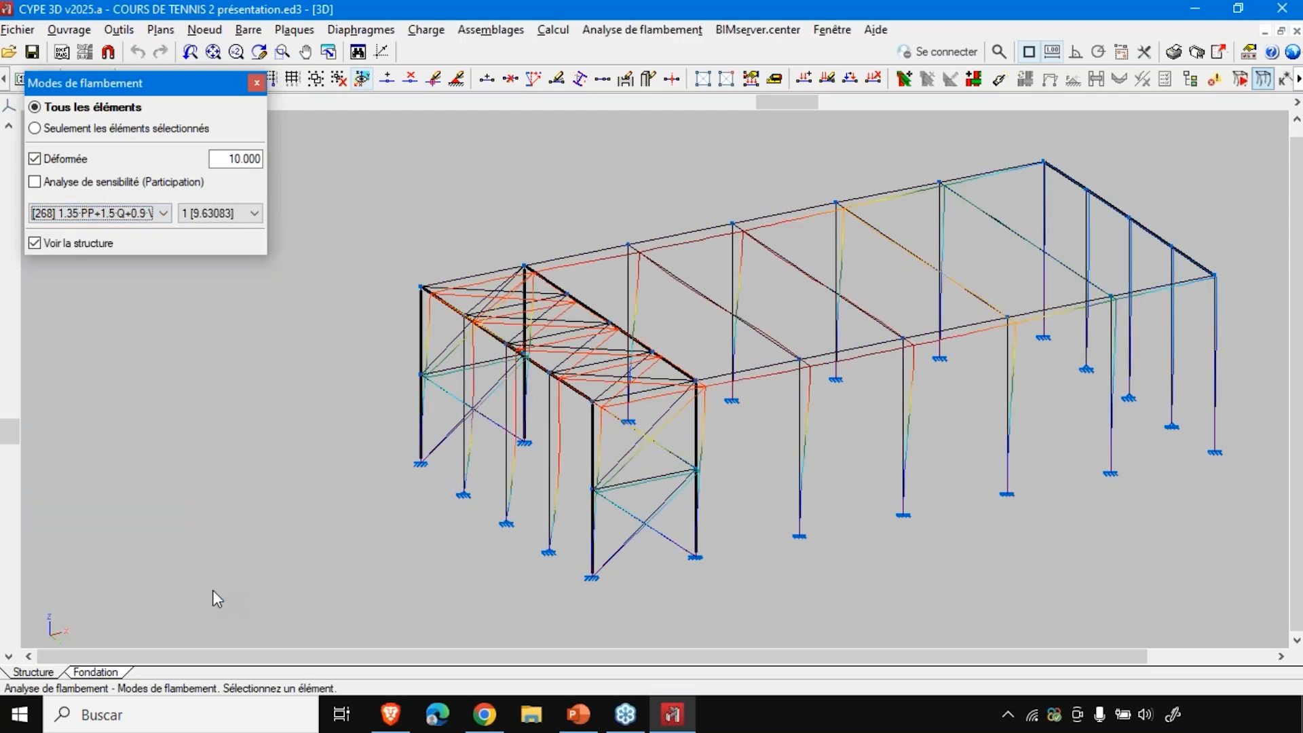
{"action": "left_click_drag", "start_coordinate": [785, 97], "coordinate": [848, 136]}
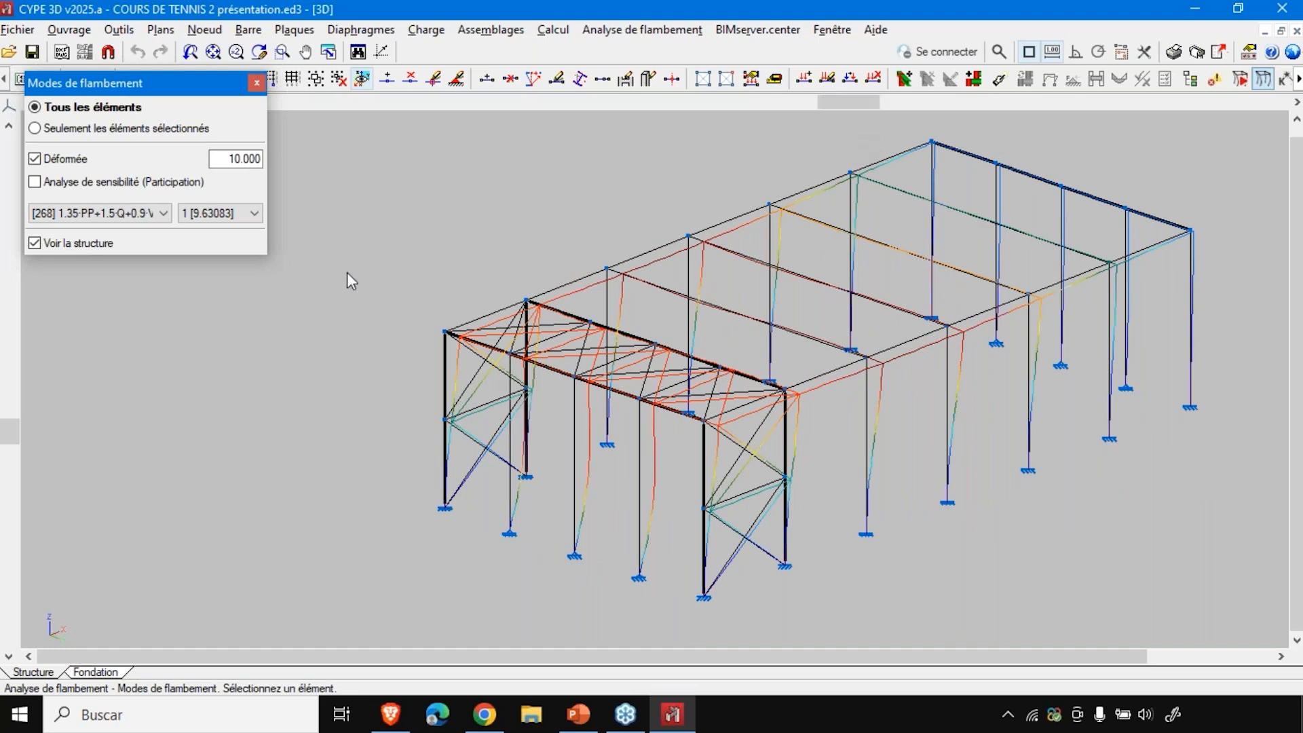
- Examine the deformed shapes of buckling modes 2 to 5 for load combination 268
{"action": "left_click", "coordinate": [205, 216]}
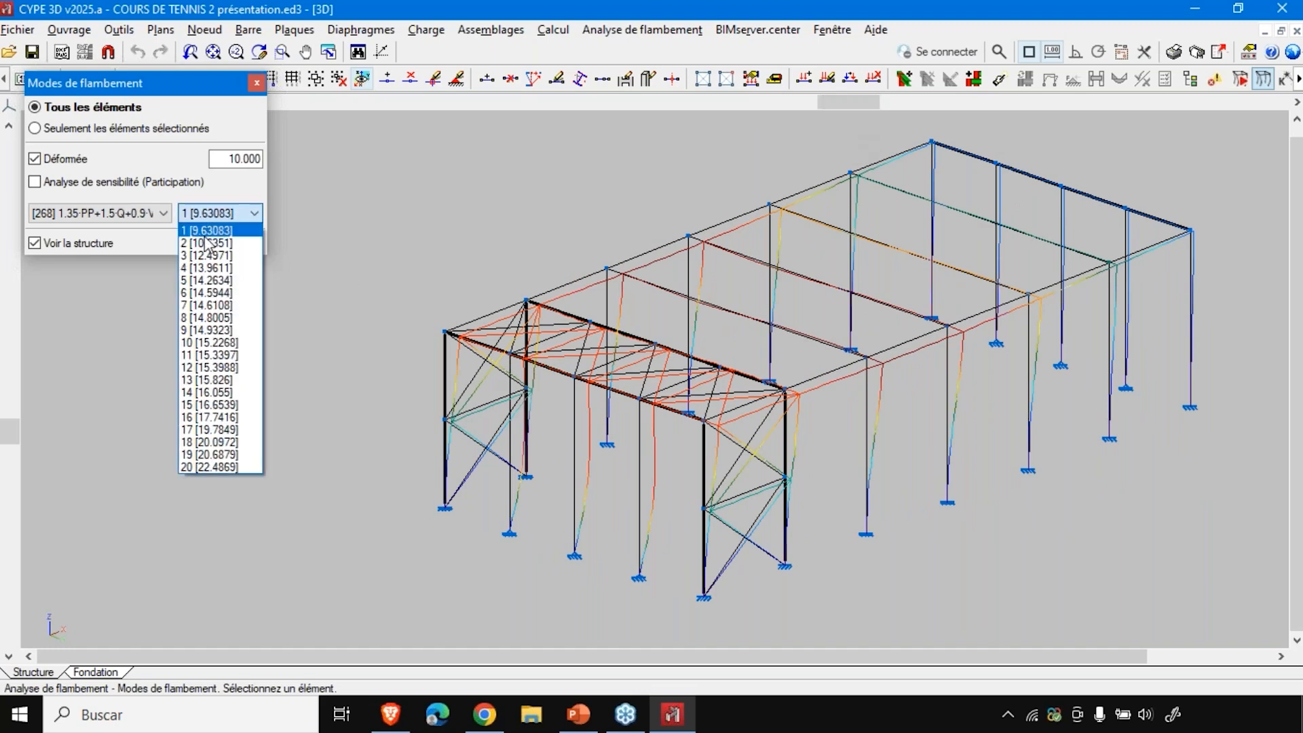
{"action": "left_click", "coordinate": [207, 243]}
{"action": "key", "text": "Down"}
{"action": "key", "text": "Down"}
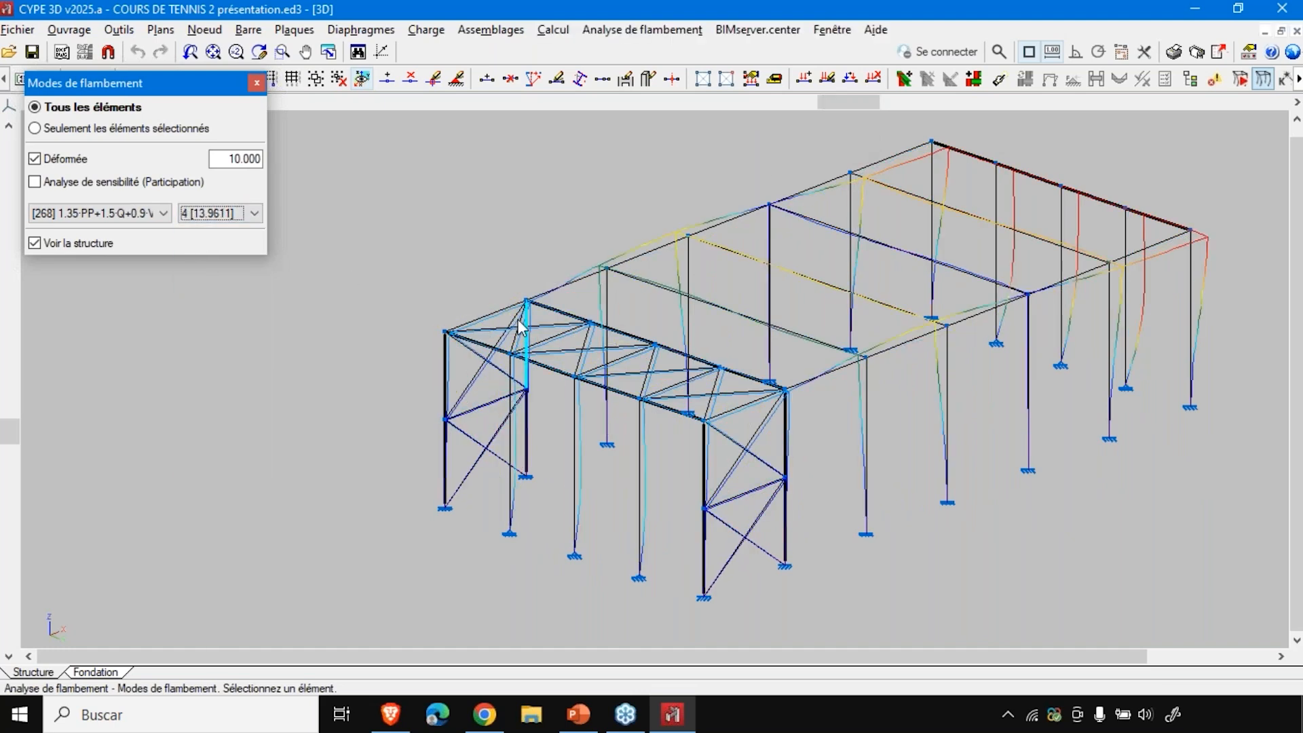
{"action": "key", "text": "Down"}
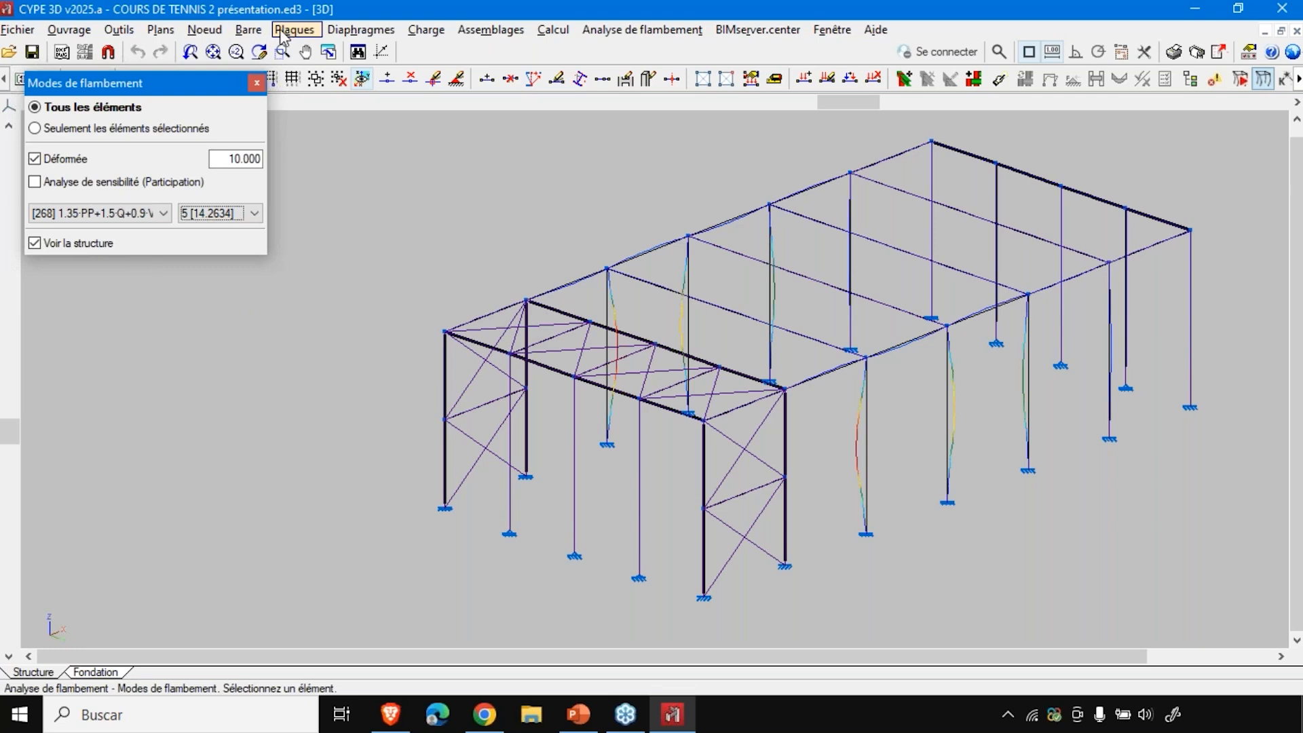
- Display the buckling coefficients of the bars and examine the xy and xz values on the columns and beams
{"action": "left_click", "coordinate": [248, 29]}
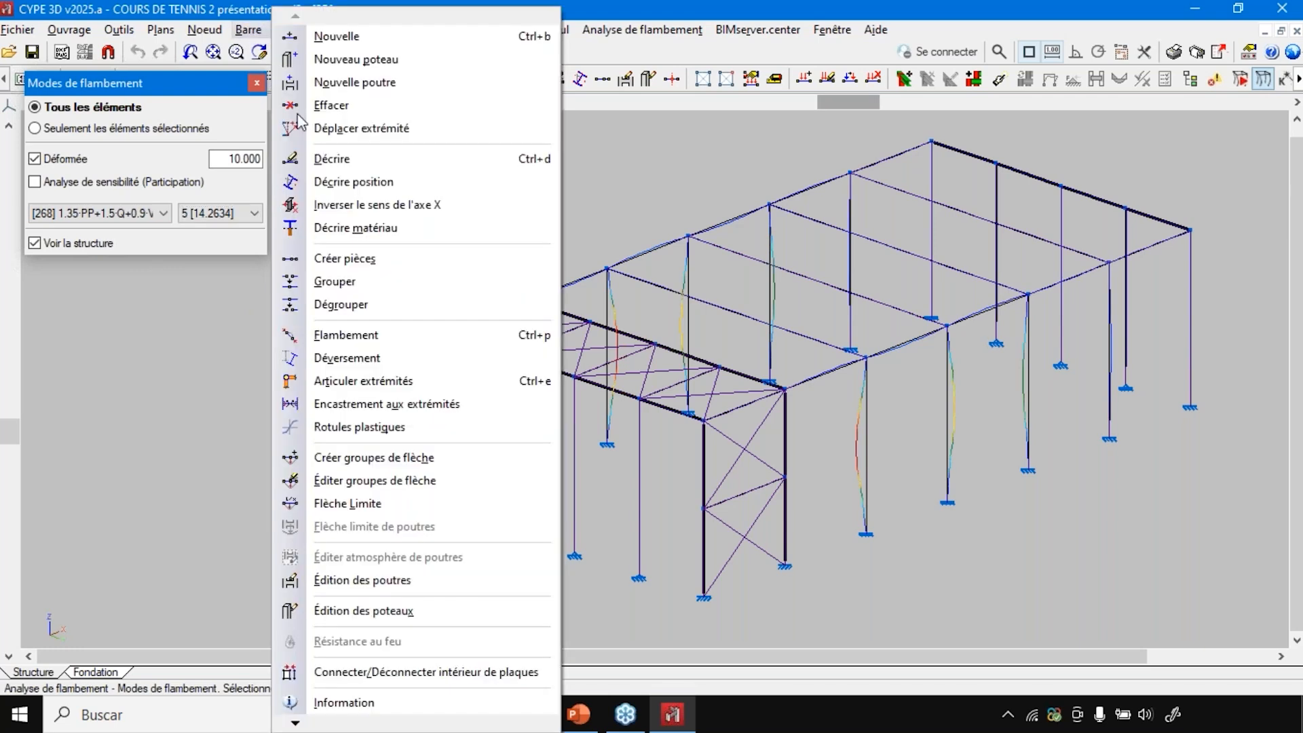
{"action": "left_click", "coordinate": [356, 337]}
{"action": "scroll", "coordinate": [979, 449], "scroll_direction": "up", "scroll_amount": 5}
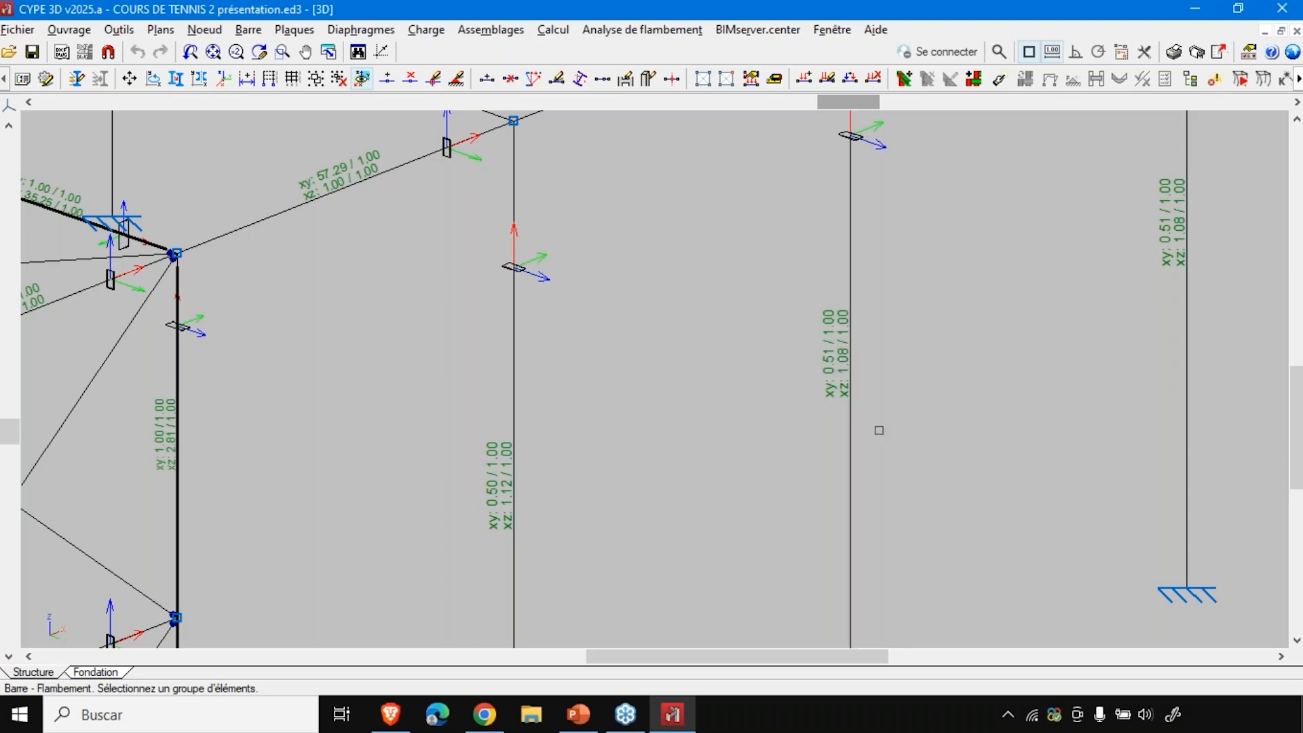
{"action": "scroll", "coordinate": [746, 486], "scroll_direction": "down", "scroll_amount": 5}
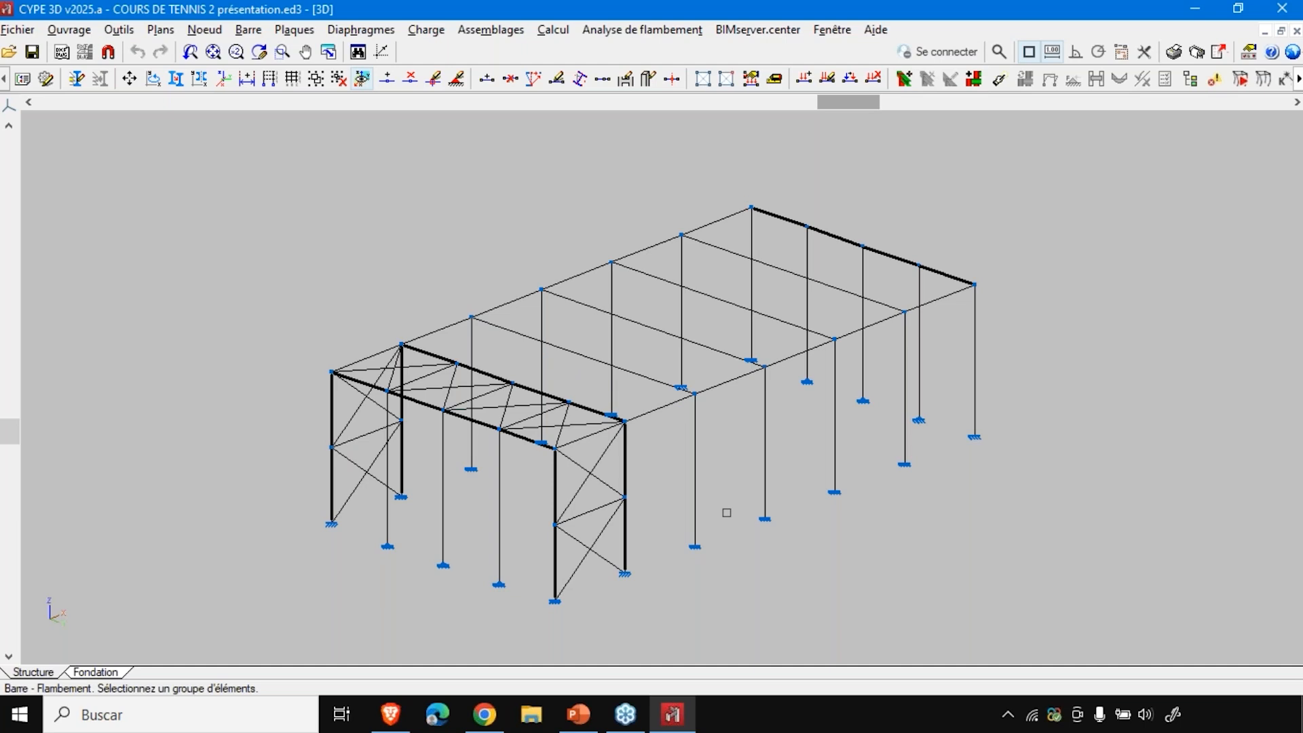
{"action": "scroll", "coordinate": [629, 363], "scroll_direction": "up", "scroll_amount": 5}
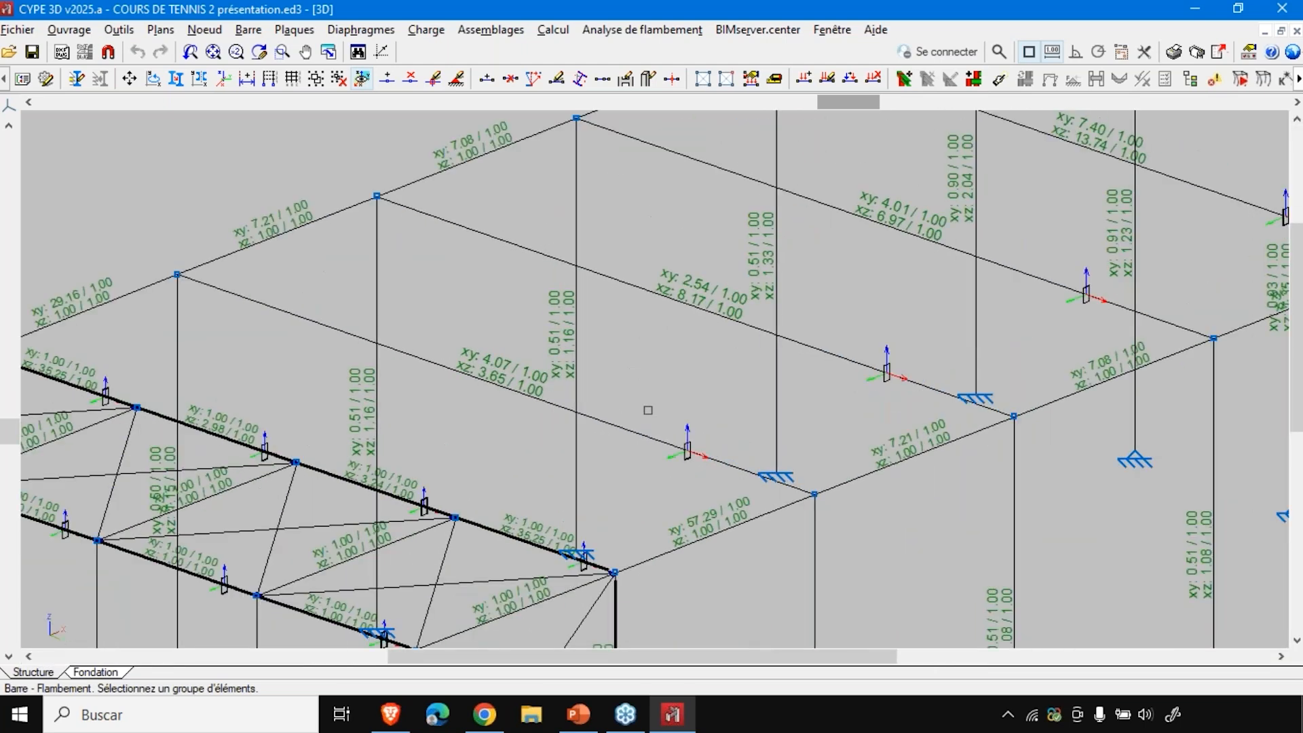
{"action": "scroll", "coordinate": [498, 401], "scroll_direction": "up", "scroll_amount": 4}
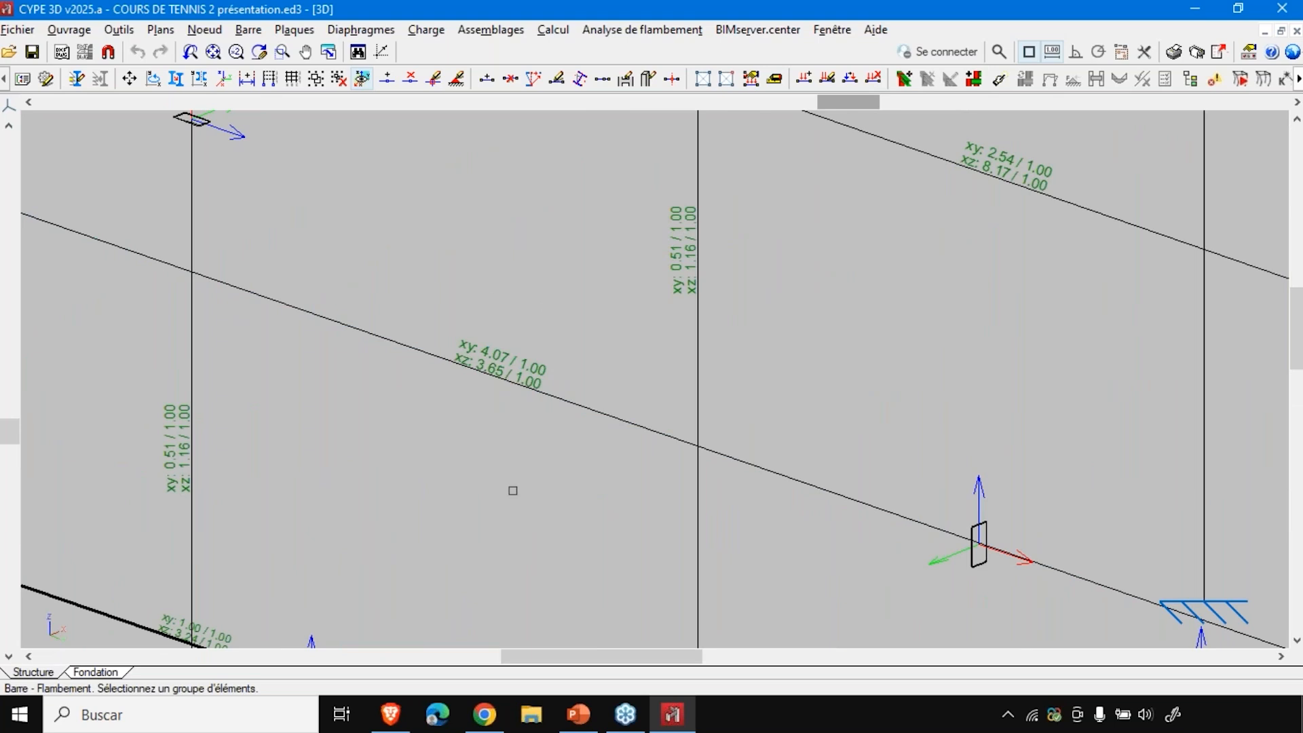
{"action": "scroll", "coordinate": [512, 490], "scroll_direction": "down", "scroll_amount": 10}
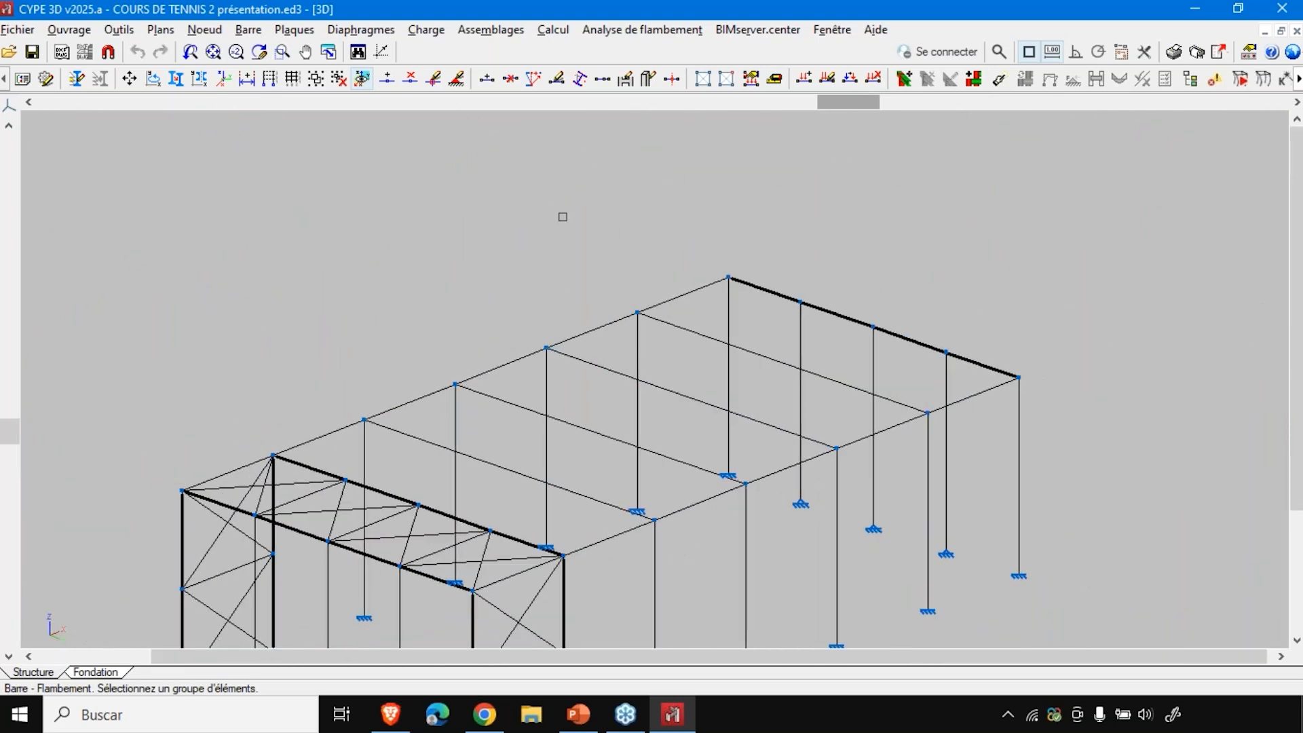
- Display the sensitivity analysis (participation) for buckling mode 5 of combination 268 and compare it with the plain deformed shape
{"action": "left_click", "coordinate": [673, 30]}
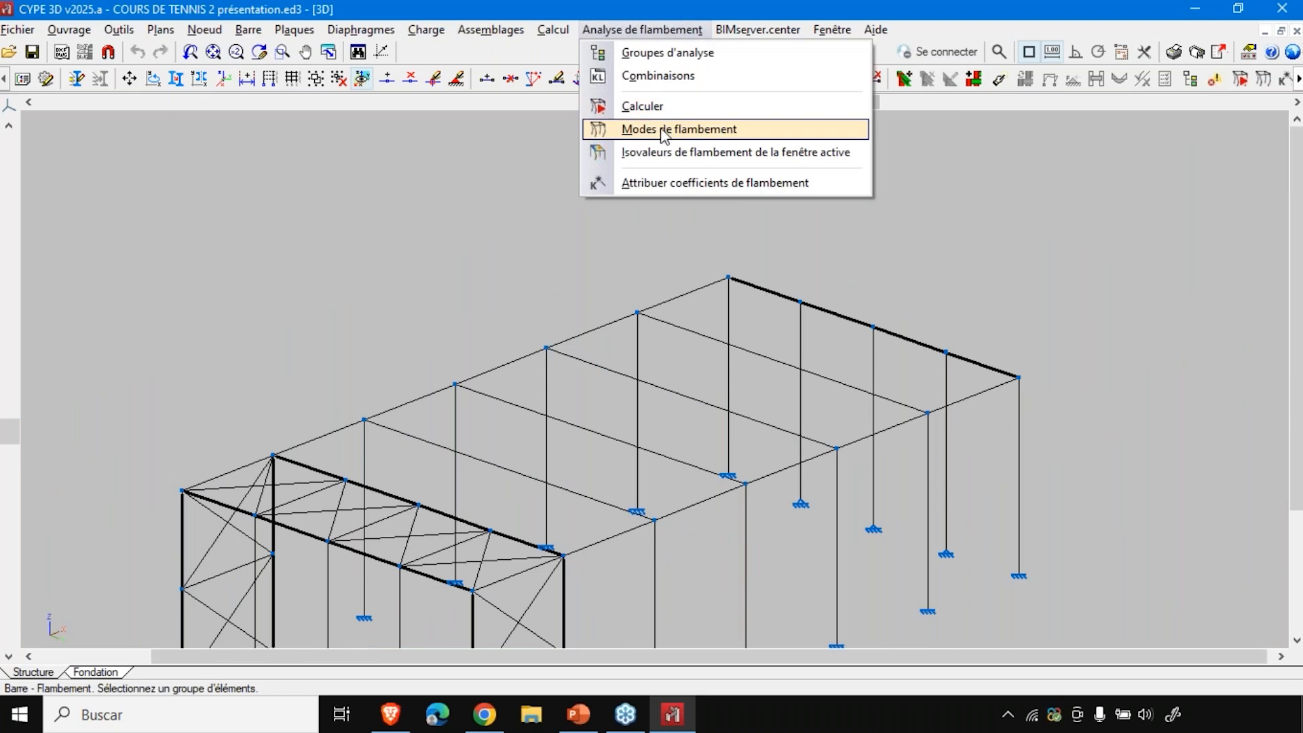
{"action": "left_click", "coordinate": [665, 130]}
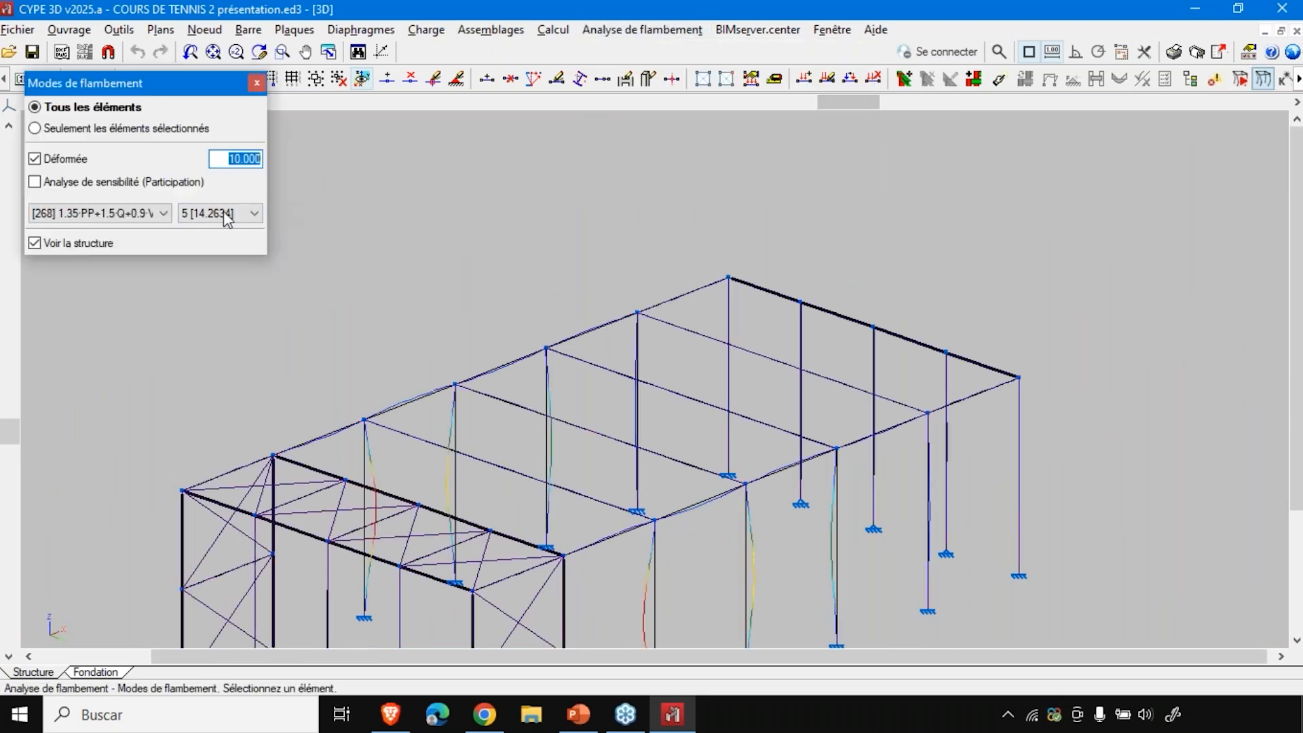
{"action": "left_click", "coordinate": [60, 184]}
{"action": "scroll", "coordinate": [652, 135], "scroll_direction": "down", "scroll_amount": 2}
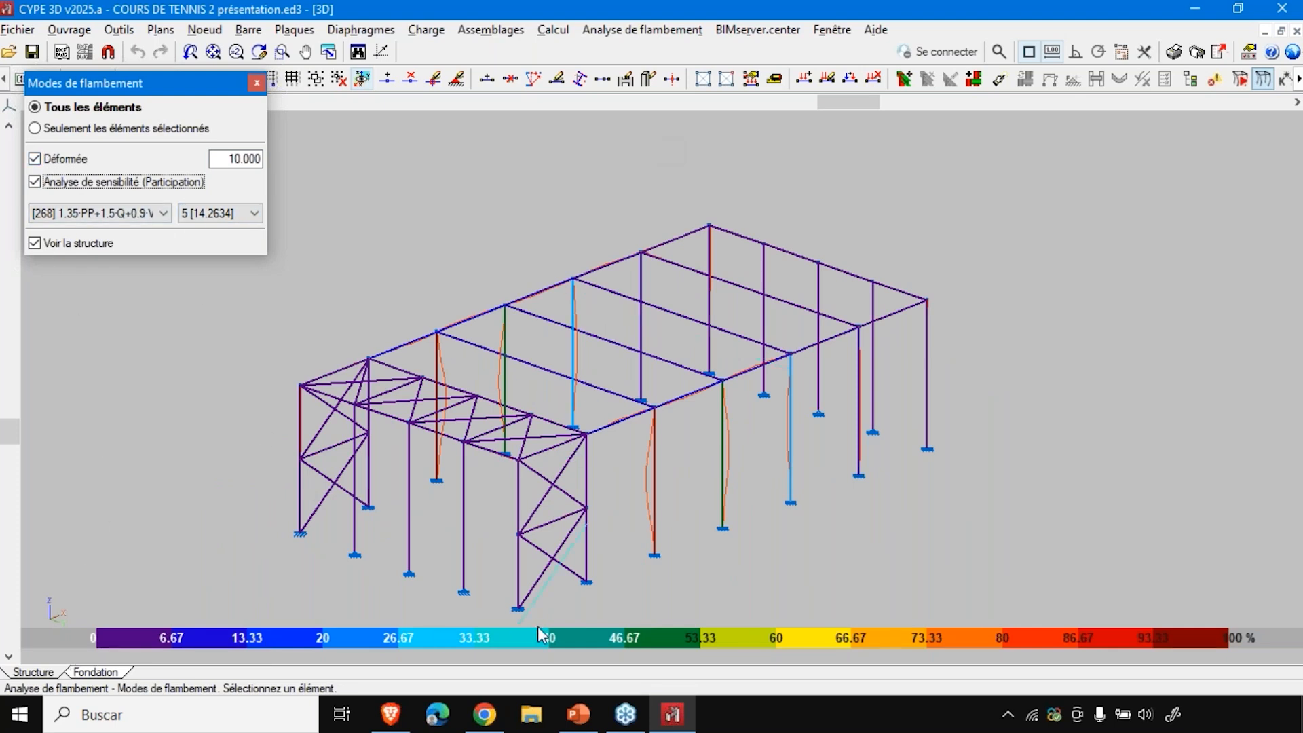
{"action": "left_click", "coordinate": [72, 181]}
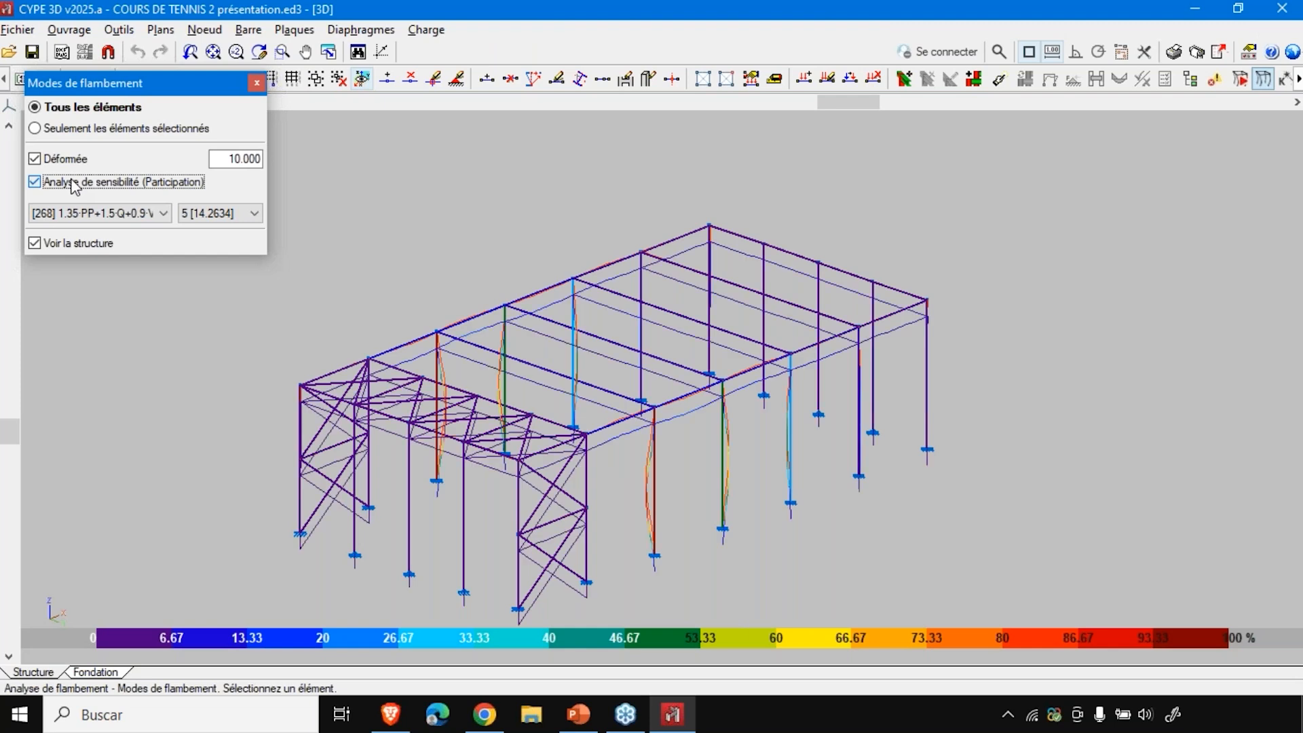
{"action": "left_click", "coordinate": [73, 183]}
{"action": "scroll", "coordinate": [730, 596], "scroll_direction": "up", "scroll_amount": 2}
{"action": "scroll", "coordinate": [591, 380], "scroll_direction": "up", "scroll_amount": 2}
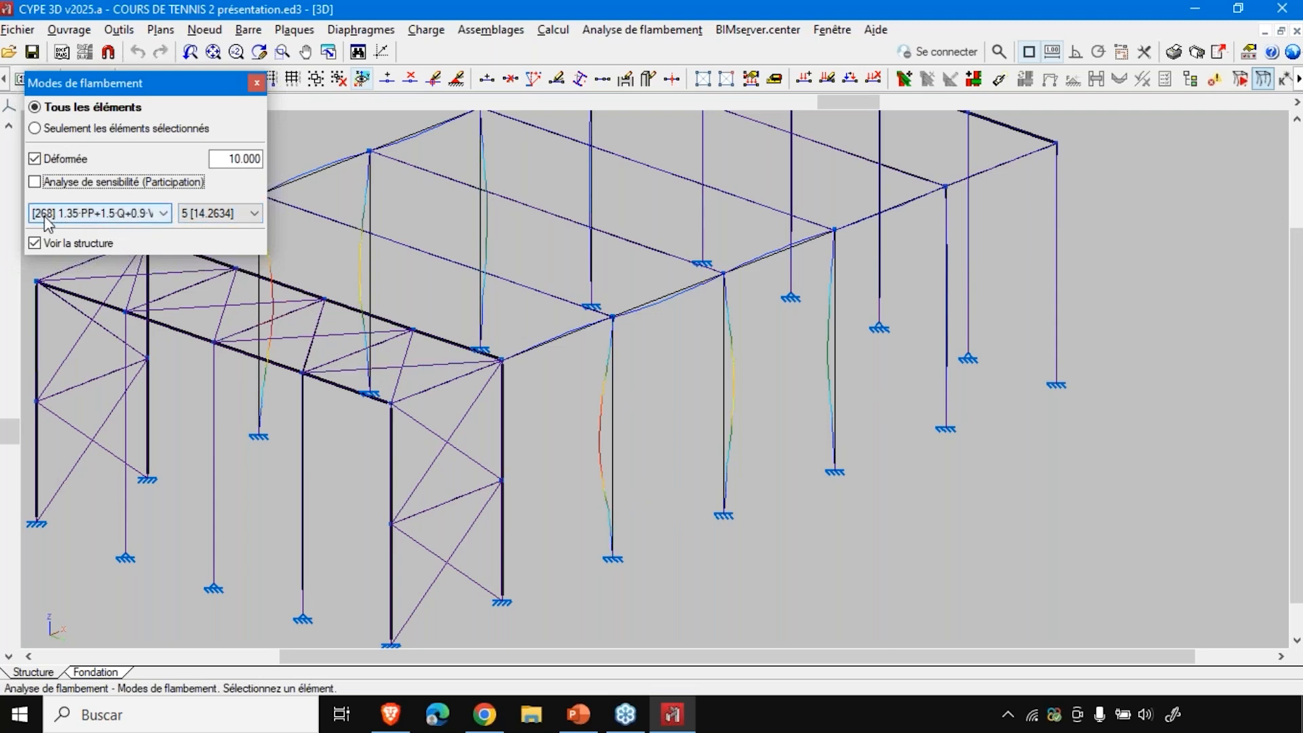
{"action": "left_click", "coordinate": [57, 181]}
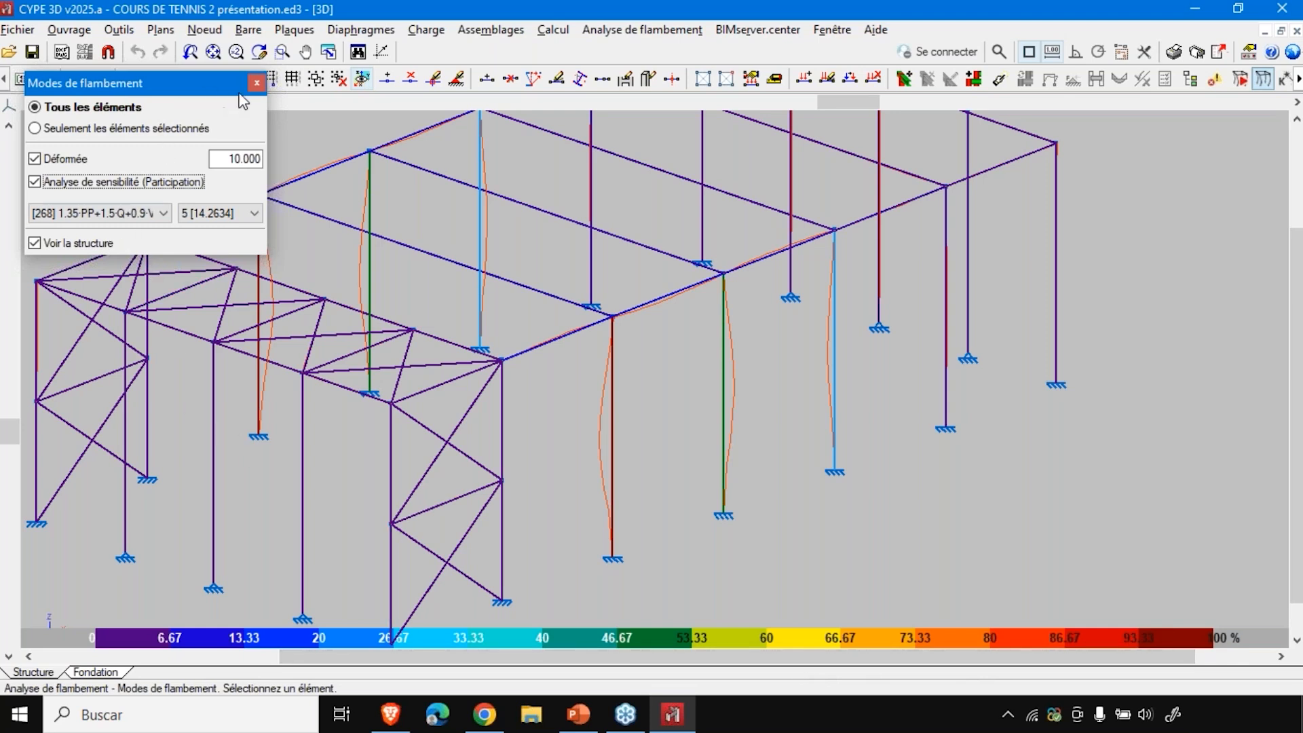
{"action": "left_click", "coordinate": [255, 85]}
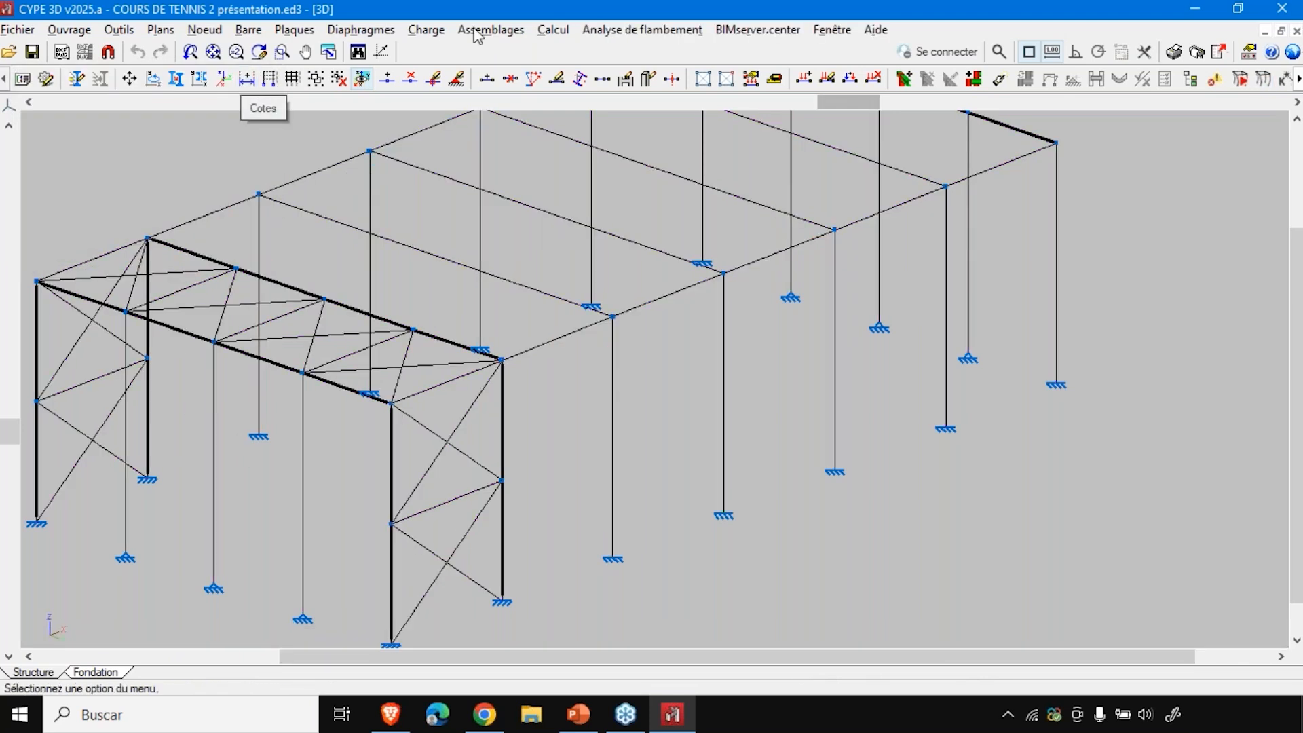
- Open the buckling isovalues of the active window and play the animation of mode 1 for combination 1 (PP)
{"action": "left_click", "coordinate": [650, 31]}
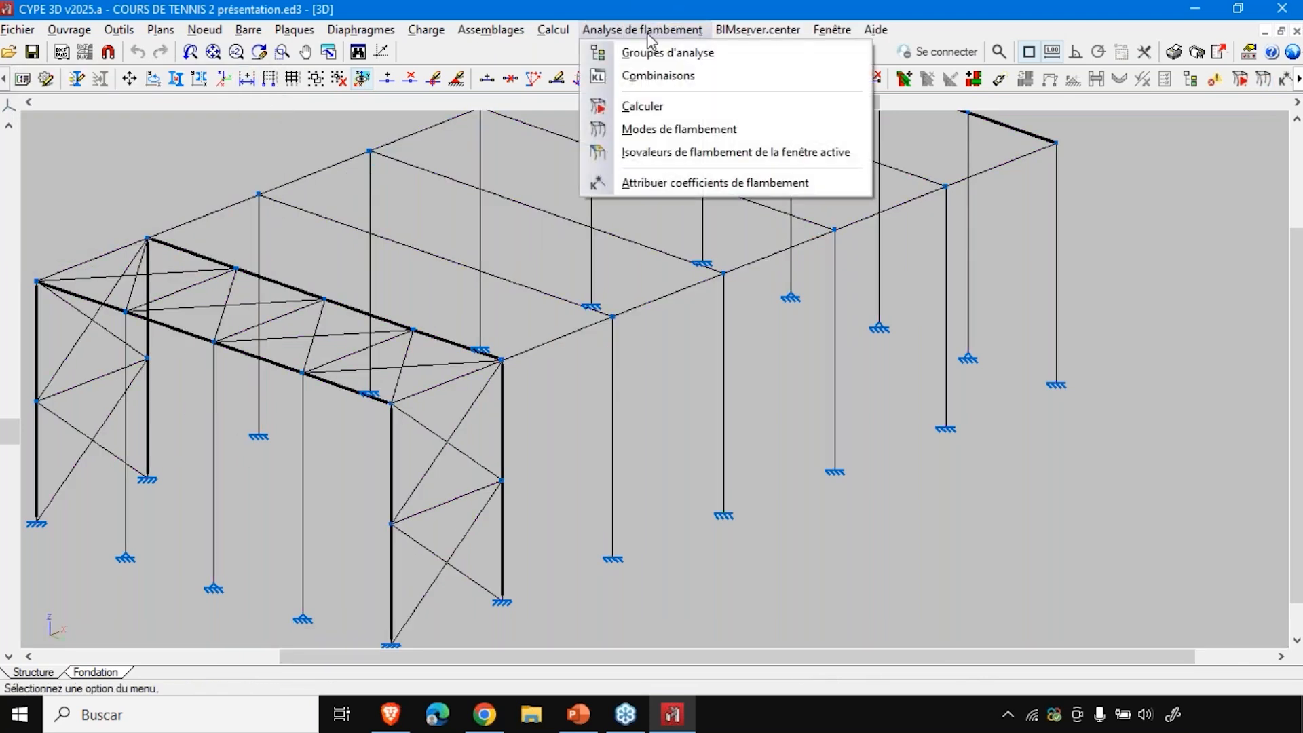
{"action": "left_click", "coordinate": [672, 154]}
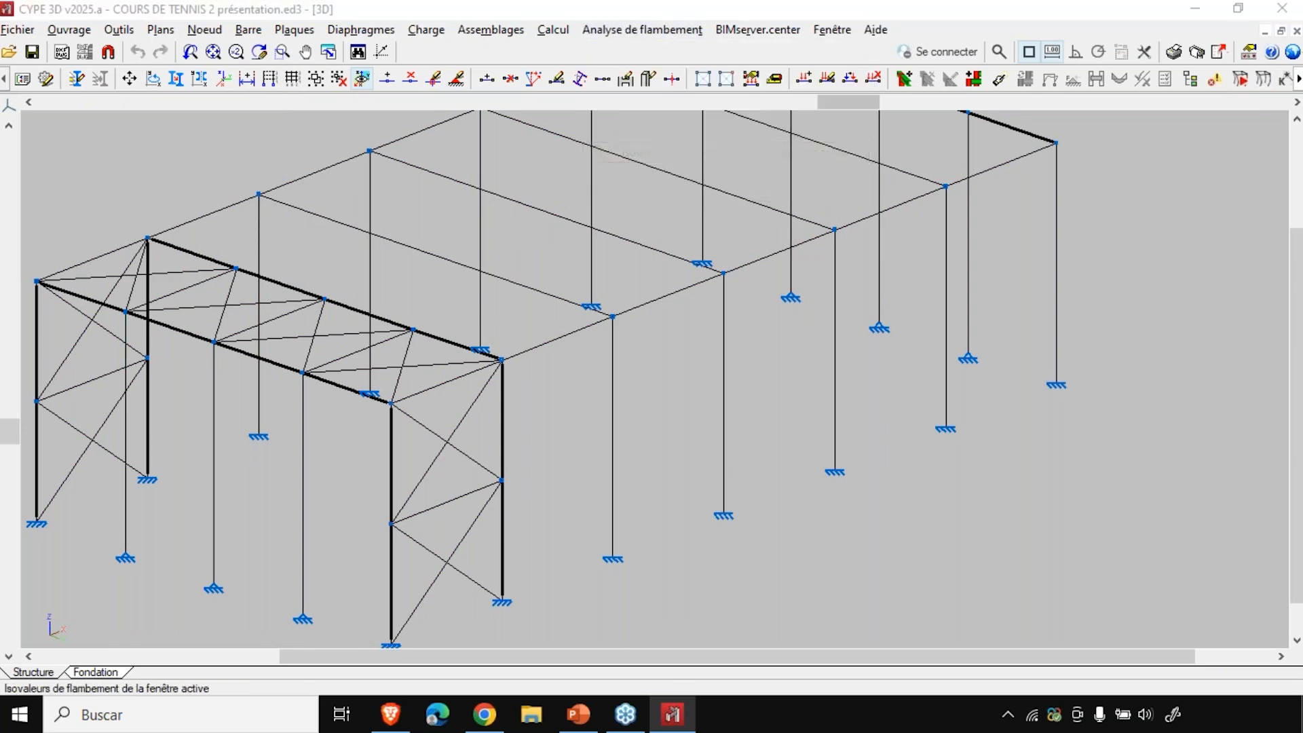
{"action": "left_click", "coordinate": [108, 156]}
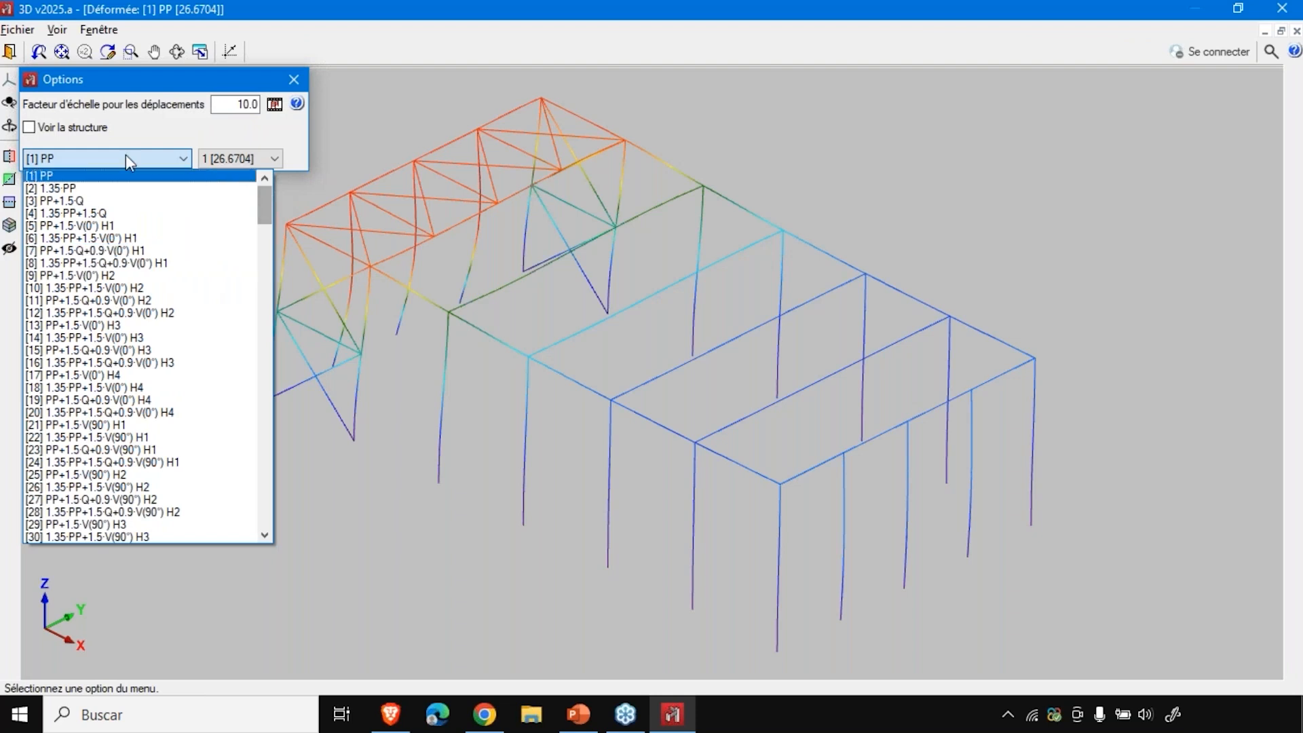
{"action": "left_click", "coordinate": [278, 105]}
{"action": "left_click", "coordinate": [275, 104]}
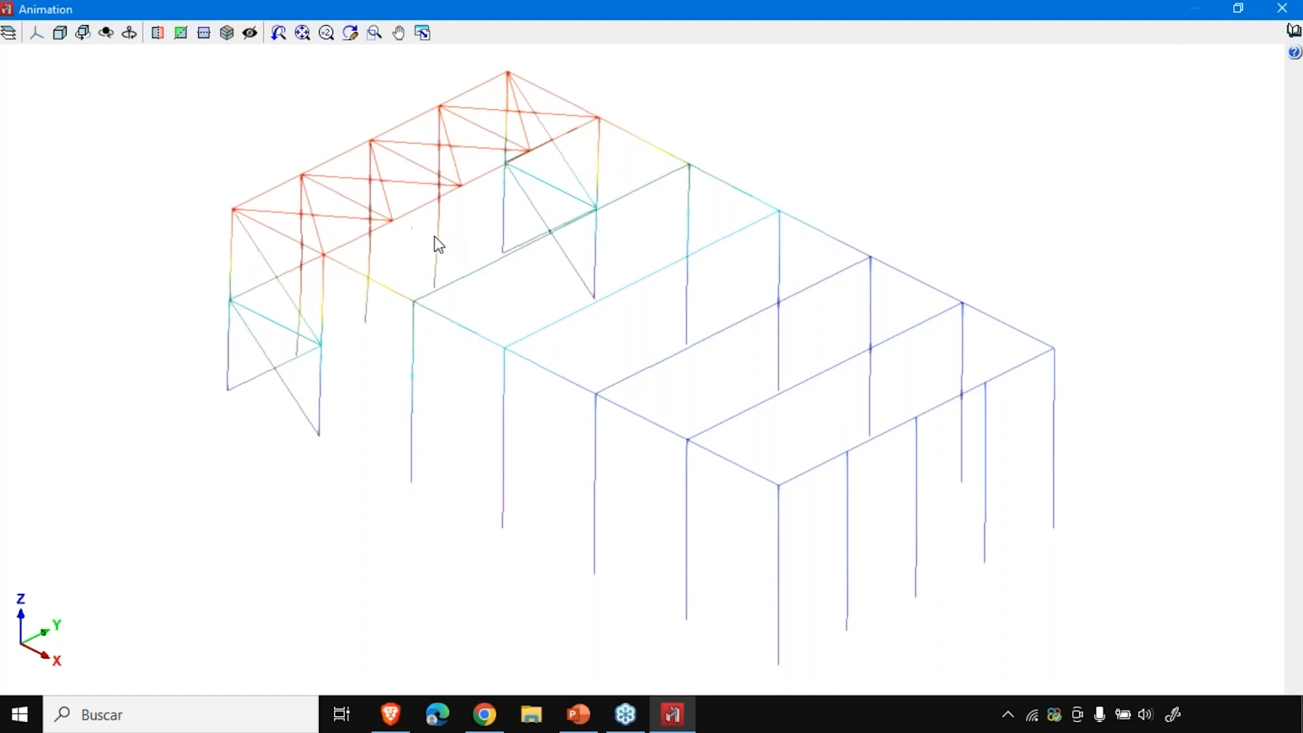
- Examine the animated buckling deformation from several angles, including the braced end bay, and return to the structure model
{"action": "left_click_drag", "start_coordinate": [1004, 232], "coordinate": [1054, 210]}
{"action": "left_click_drag", "start_coordinate": [430, 364], "coordinate": [780, 343]}
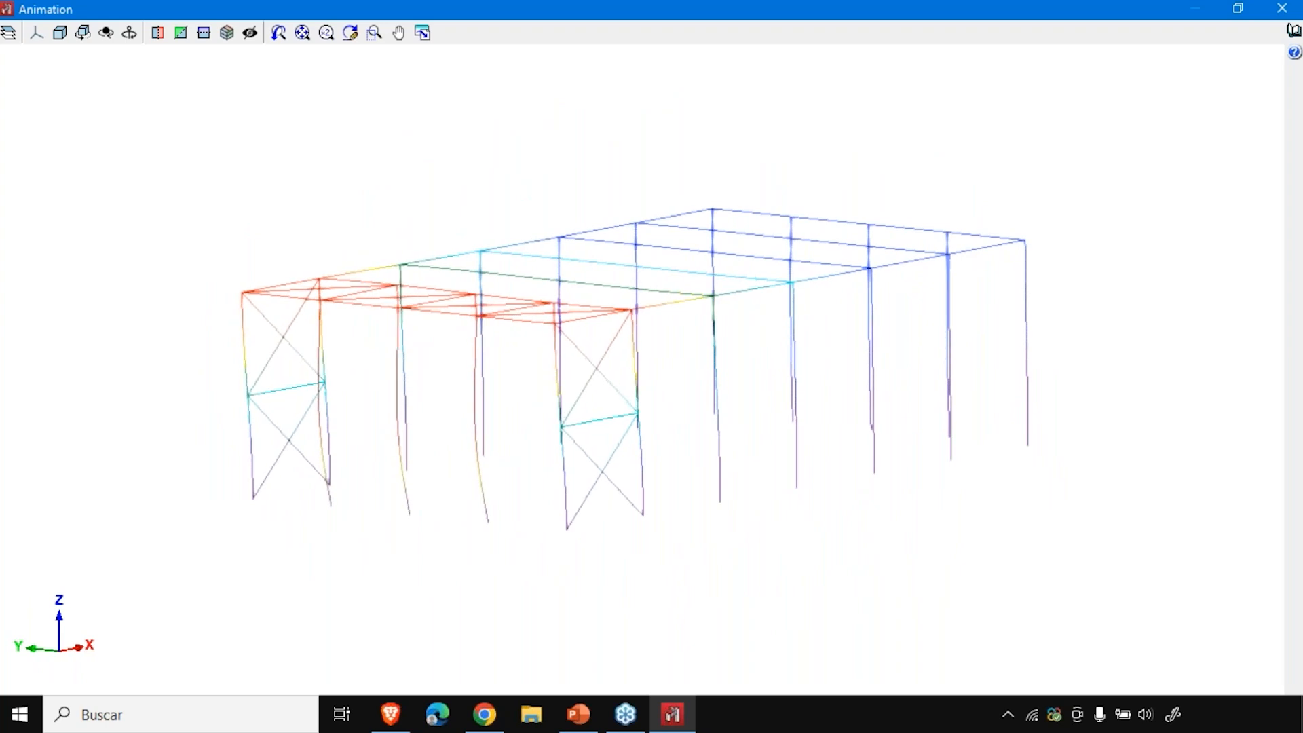
{"action": "mouse_move", "coordinate": [613, 387]}
{"action": "left_mouse_down"}
{"action": "mouse_move", "coordinate": [756, 385]}
{"action": "mouse_move", "coordinate": [889, 441]}
{"action": "left_mouse_up"}
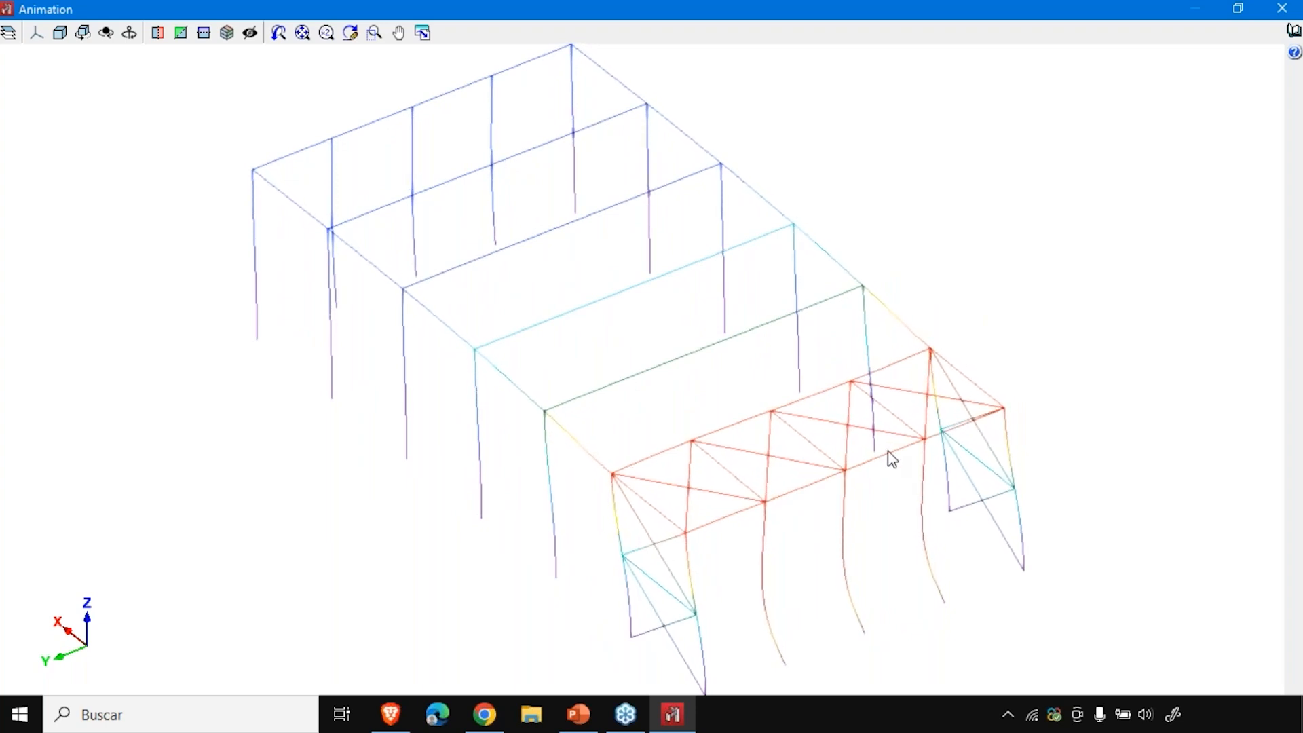
{"action": "key", "text": "Escape"}
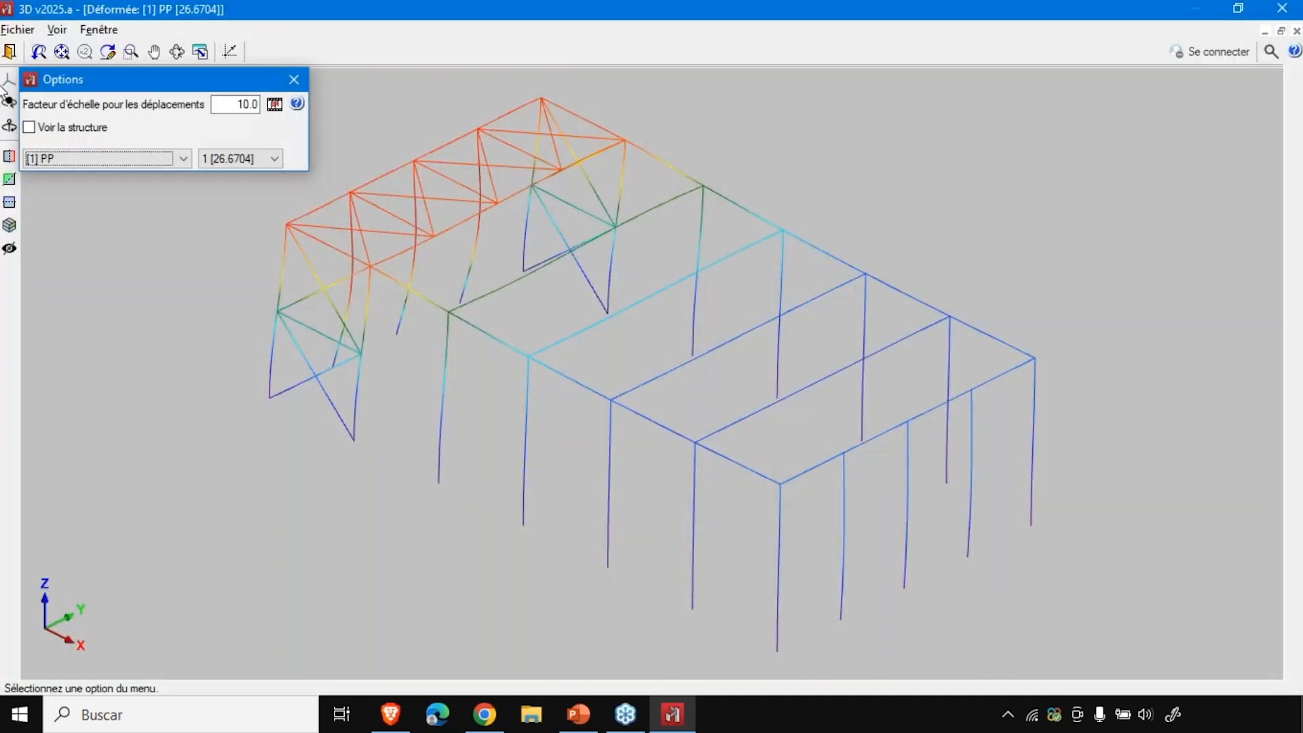
{"action": "left_click", "coordinate": [10, 55]}
{"action": "scroll", "coordinate": [991, 494], "scroll_direction": "down", "scroll_amount": 2}
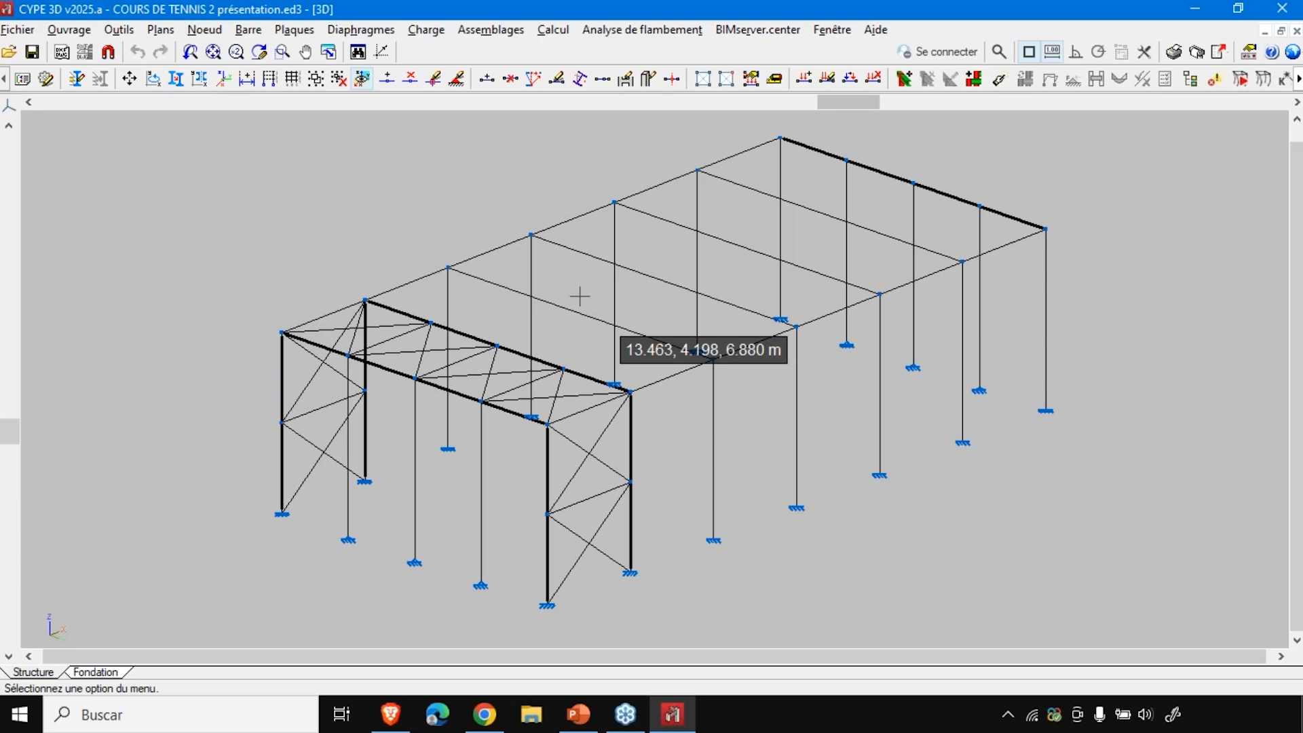
{"action": "left_click", "coordinate": [248, 29]}
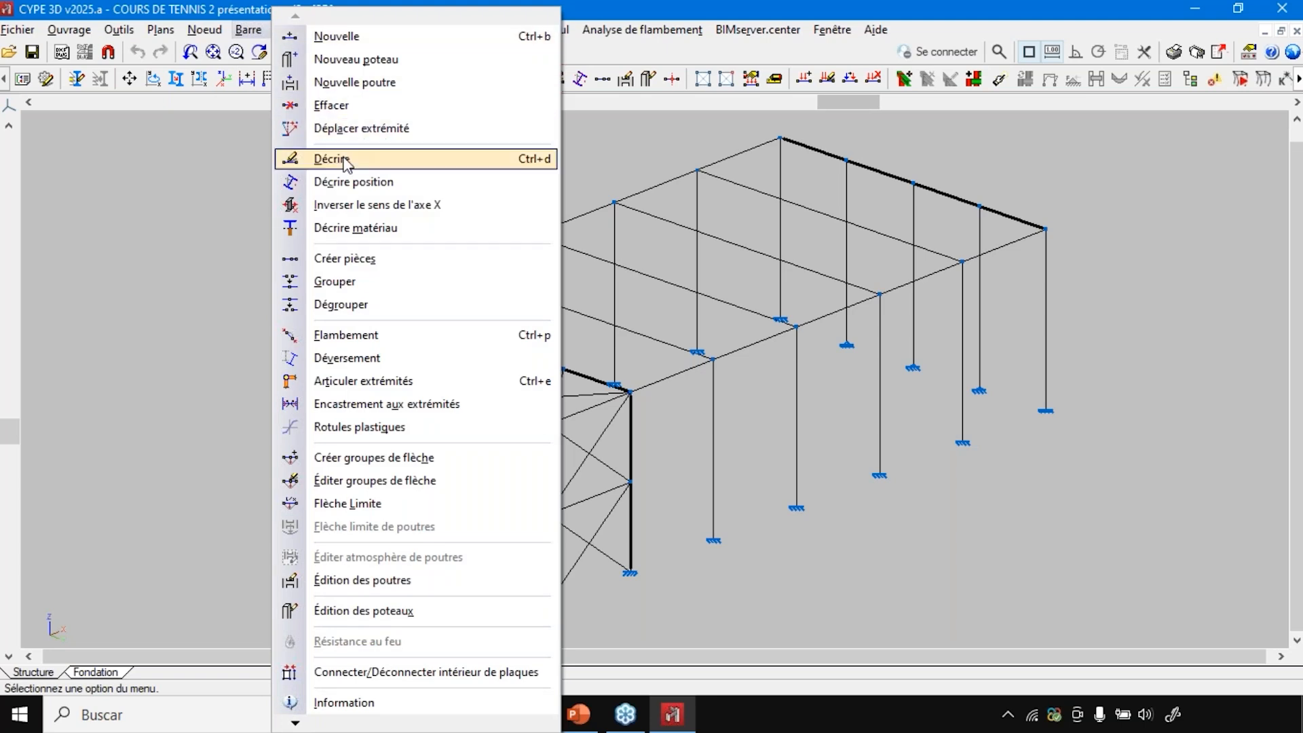
{"action": "left_click", "coordinate": [421, 7]}
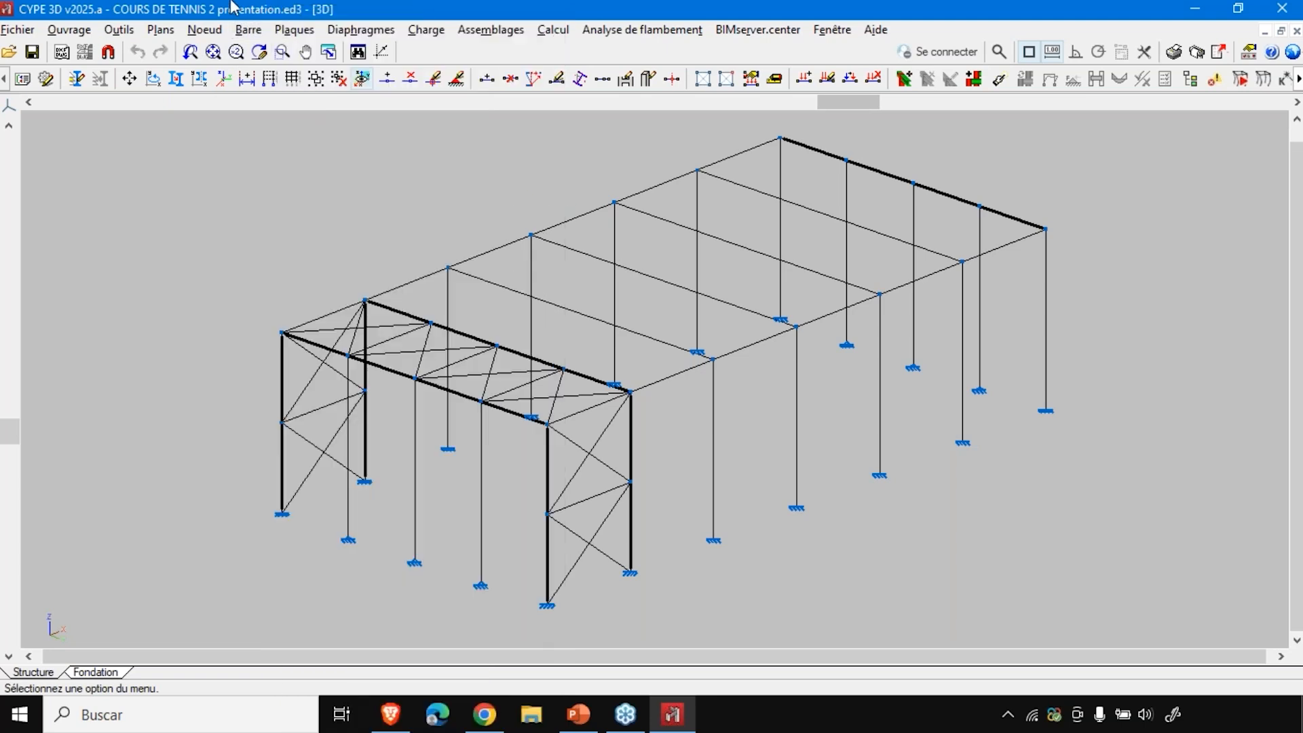
- Open the project "COURS DE TENNIS 3 présentation" from the CYPE 3D projects folder
{"action": "left_click", "coordinate": [18, 32]}
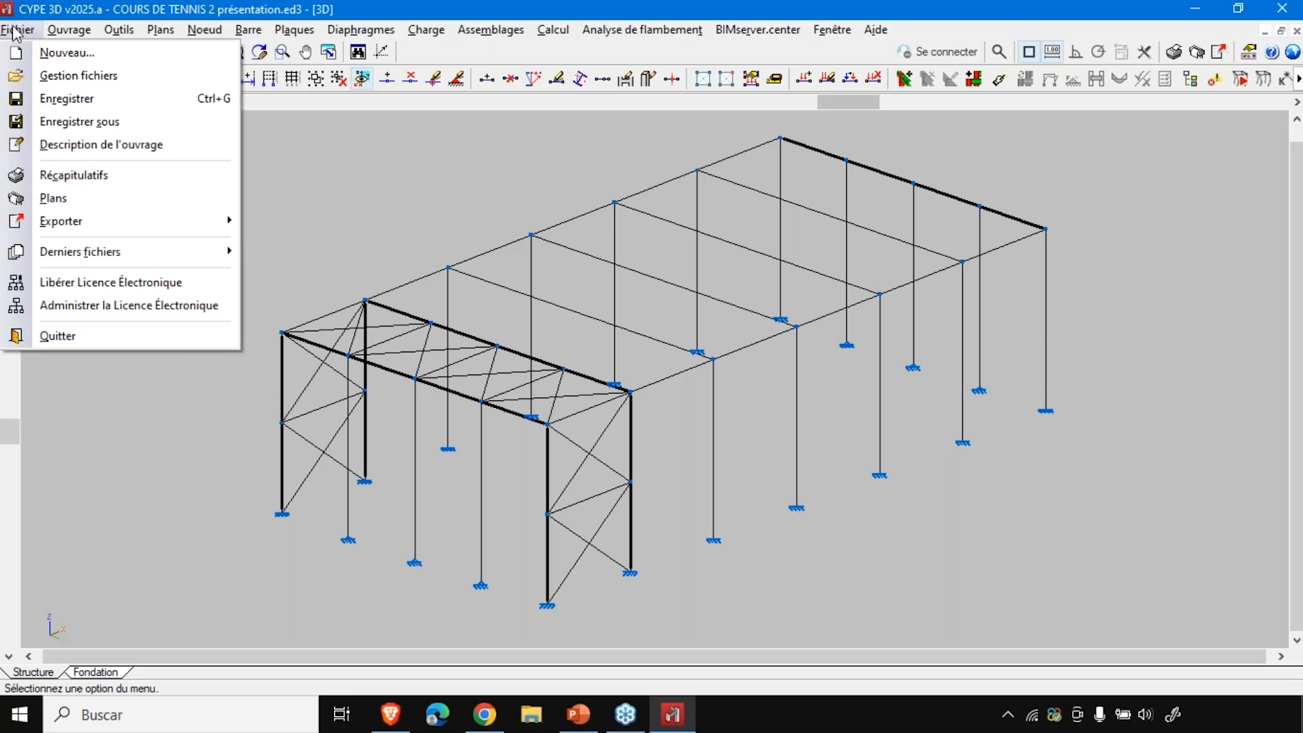
{"action": "left_click", "coordinate": [54, 76]}
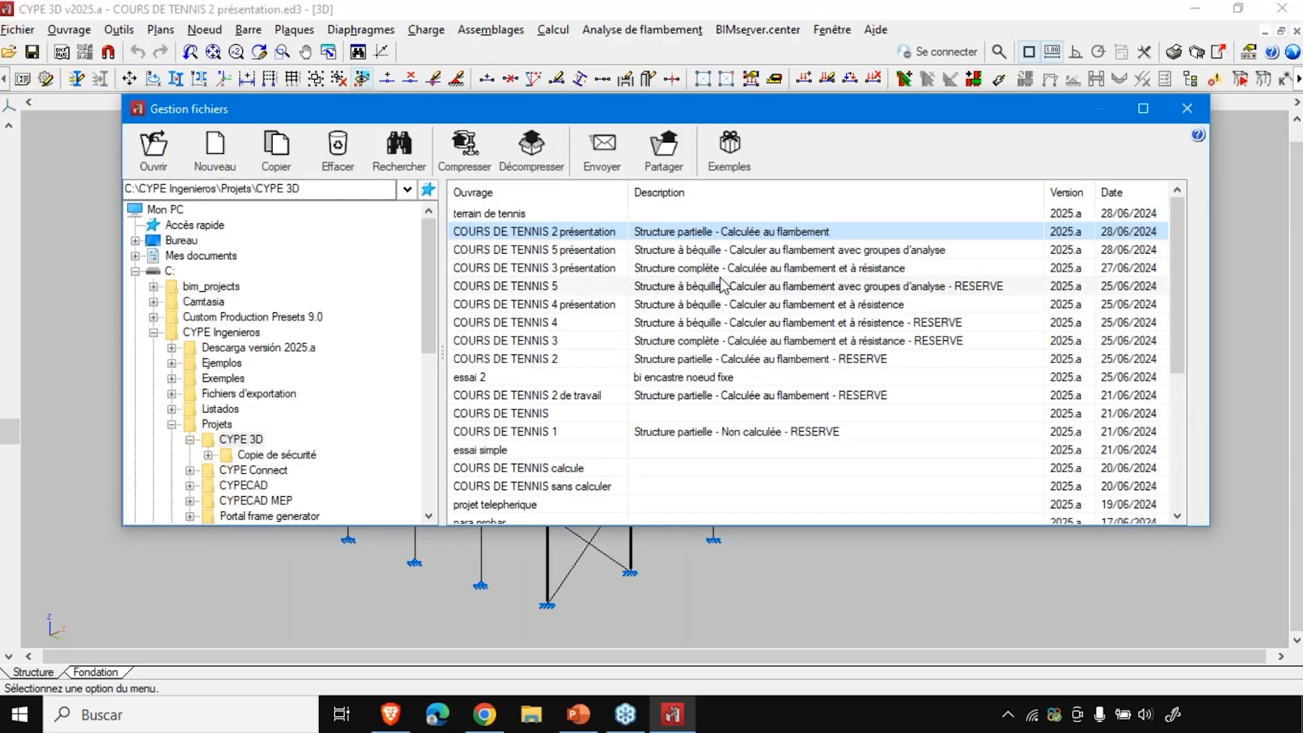
{"action": "left_click", "coordinate": [587, 270]}
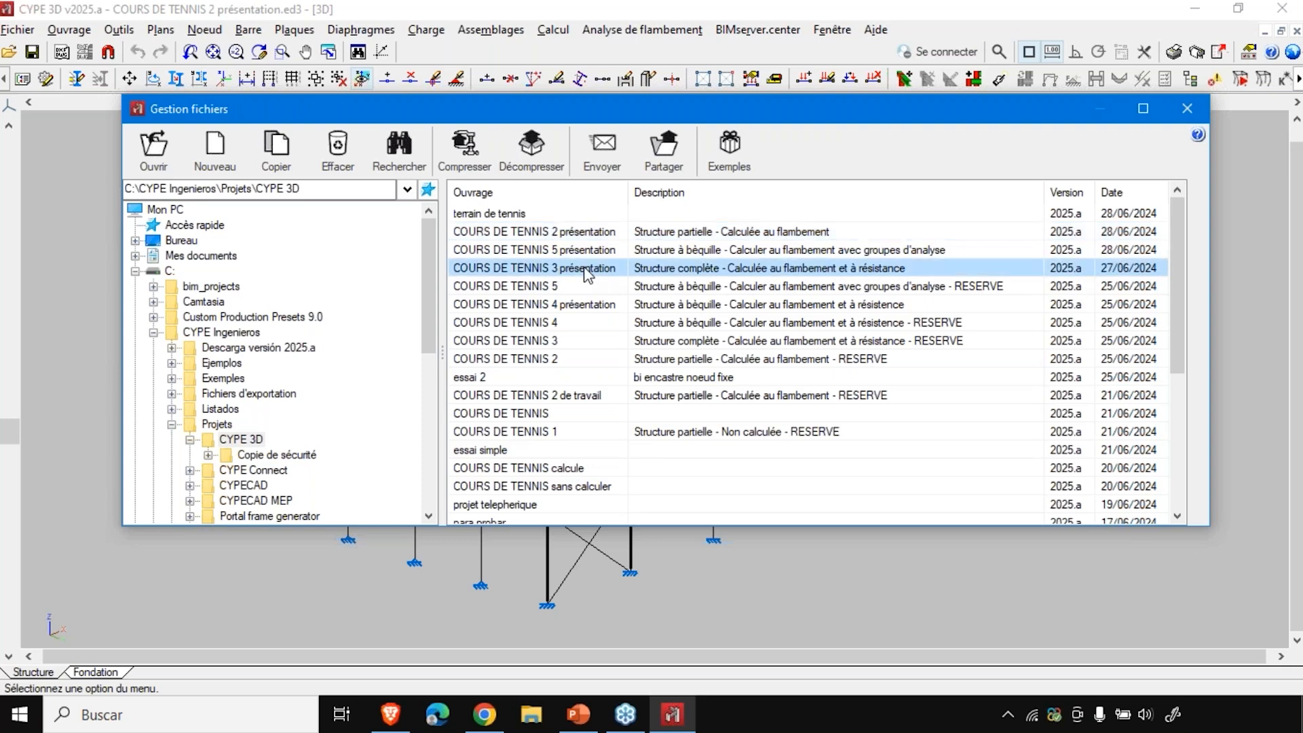
{"action": "double_click", "coordinate": [587, 270]}
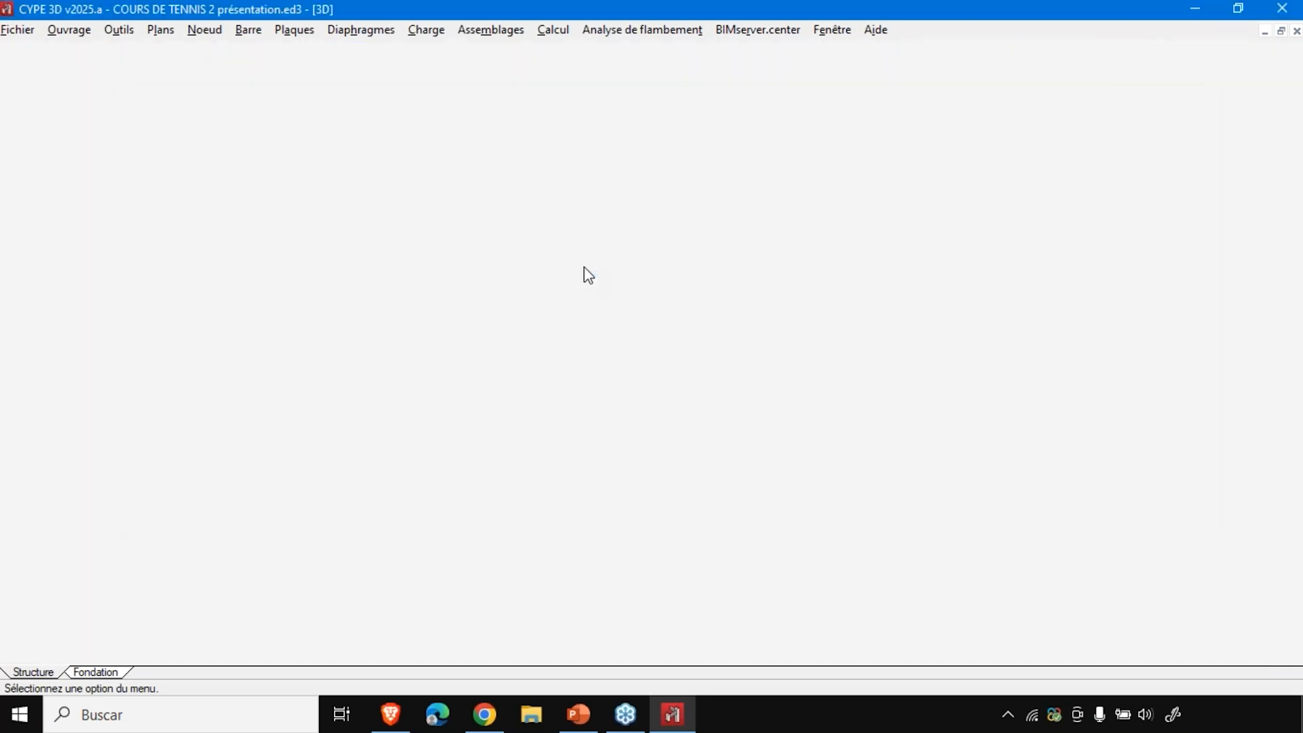
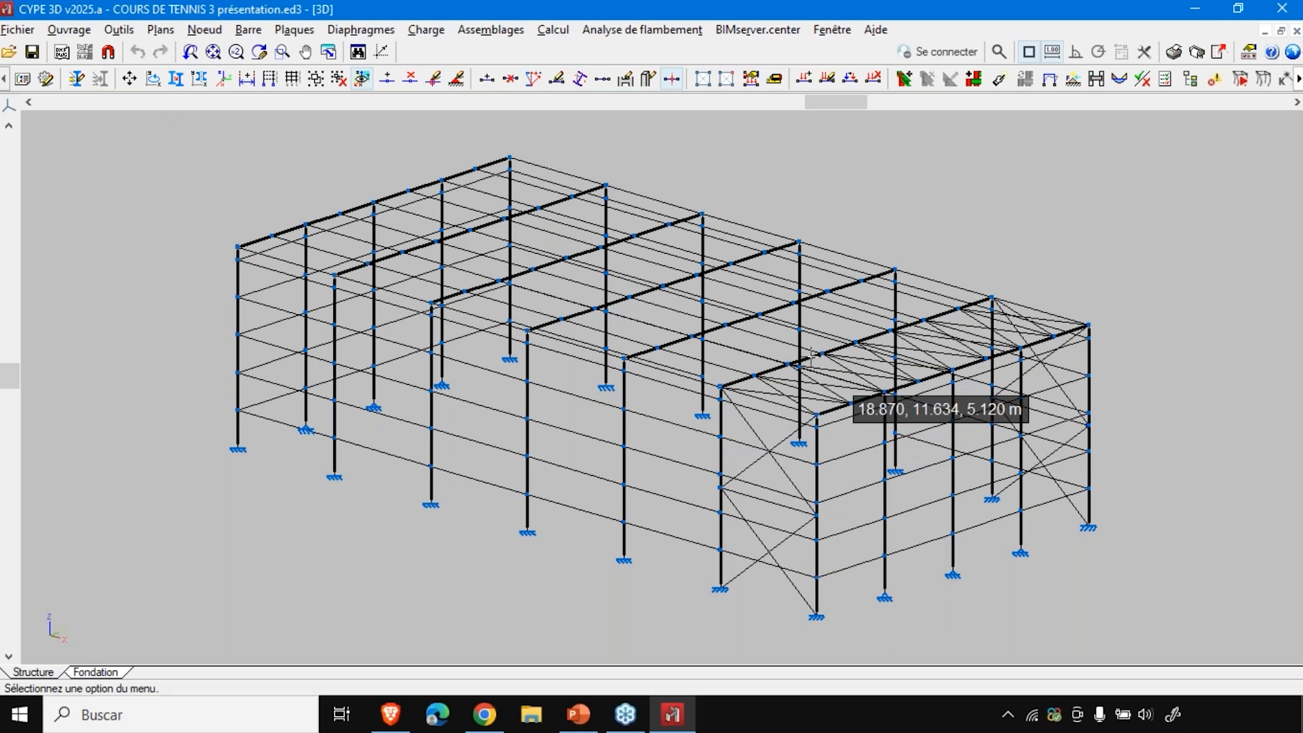
- Look over the complete structure and check the profile description of the horizontal façade rail group, accepting it without changes
{"action": "scroll", "coordinate": [797, 424], "scroll_direction": "up", "scroll_amount": 4}
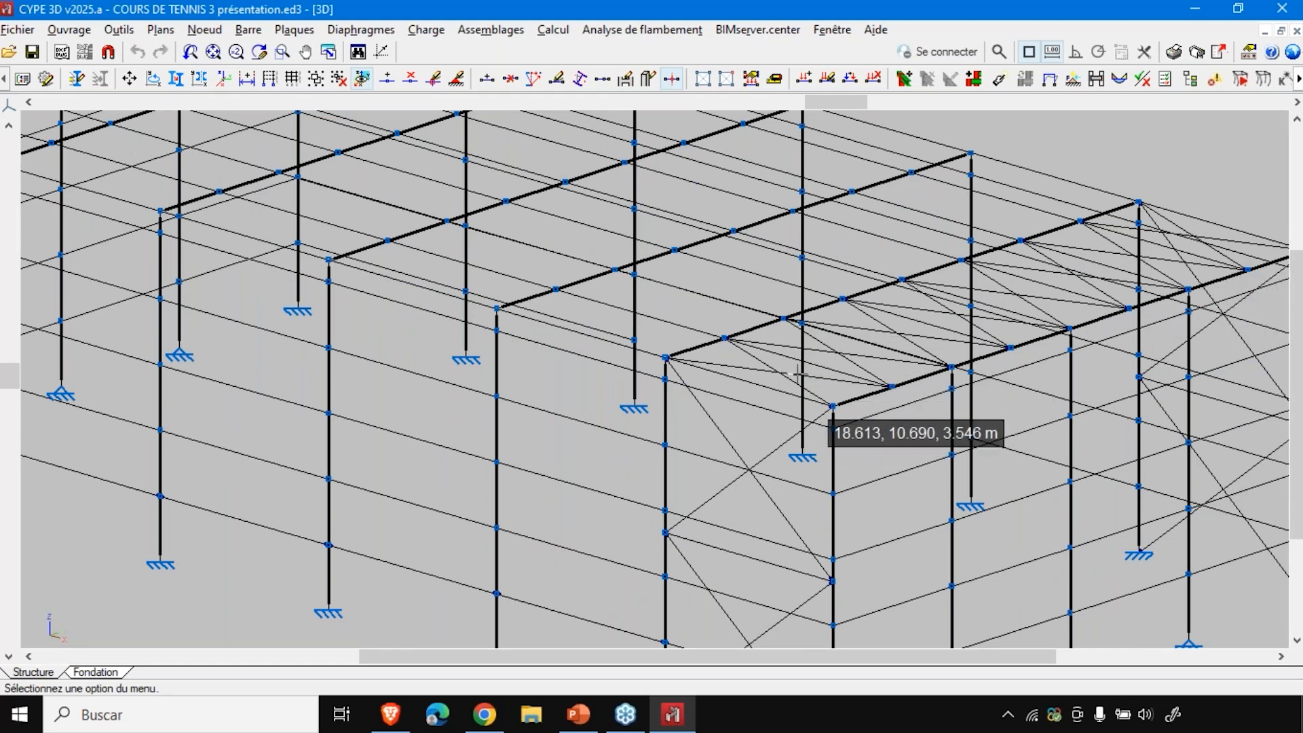
{"action": "scroll", "coordinate": [827, 360], "scroll_direction": "down", "scroll_amount": 3}
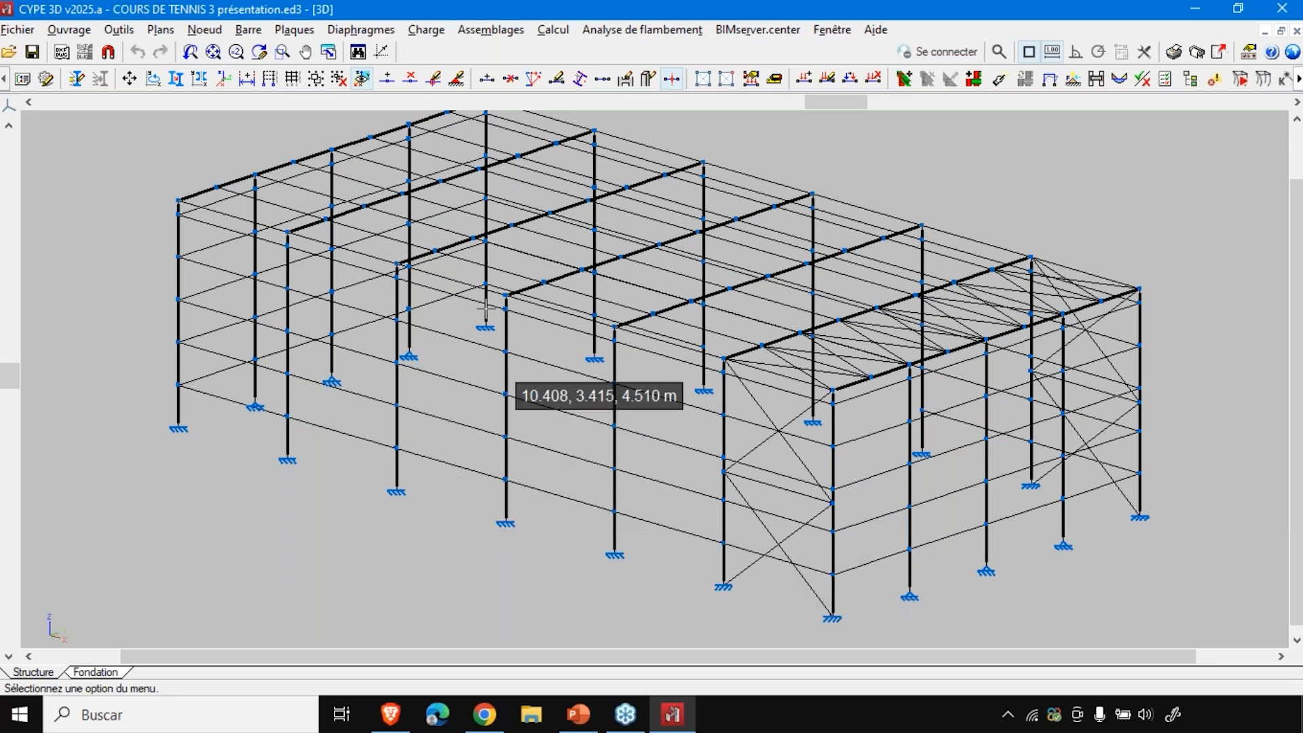
{"action": "left_click", "coordinate": [249, 29]}
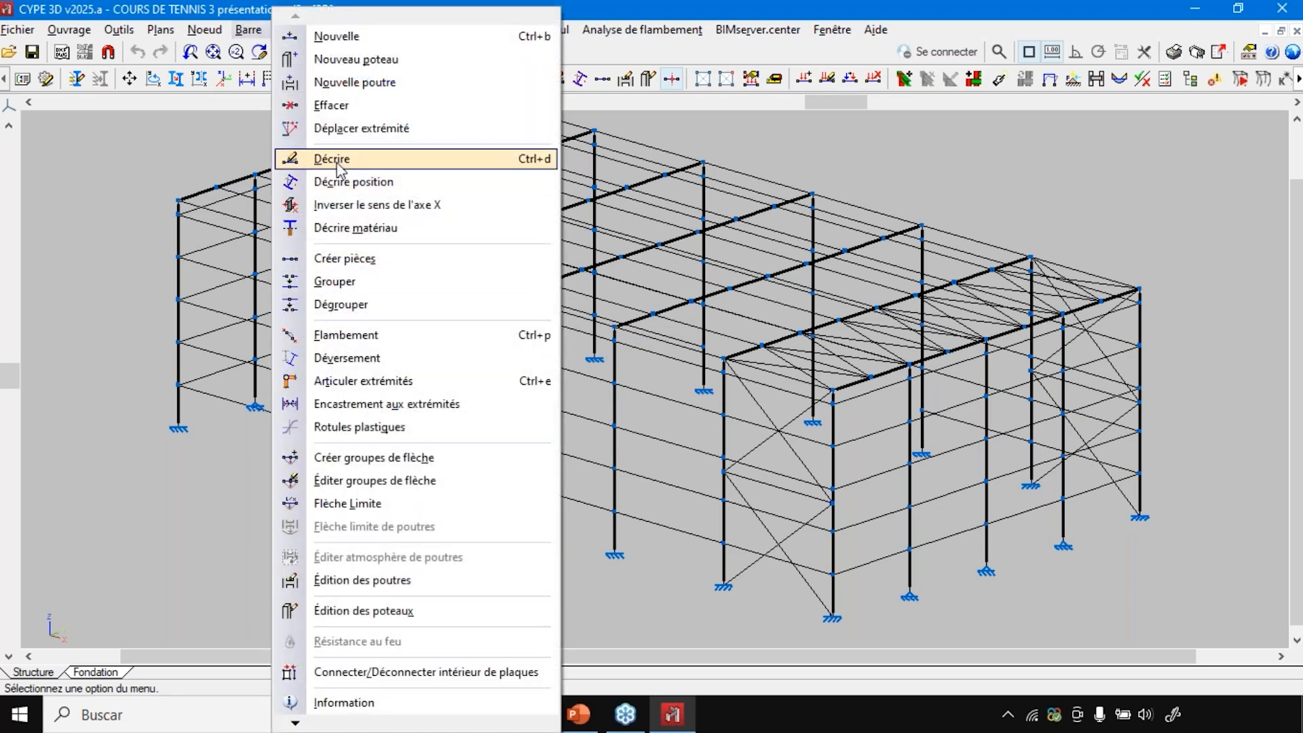
{"action": "left_click", "coordinate": [337, 166]}
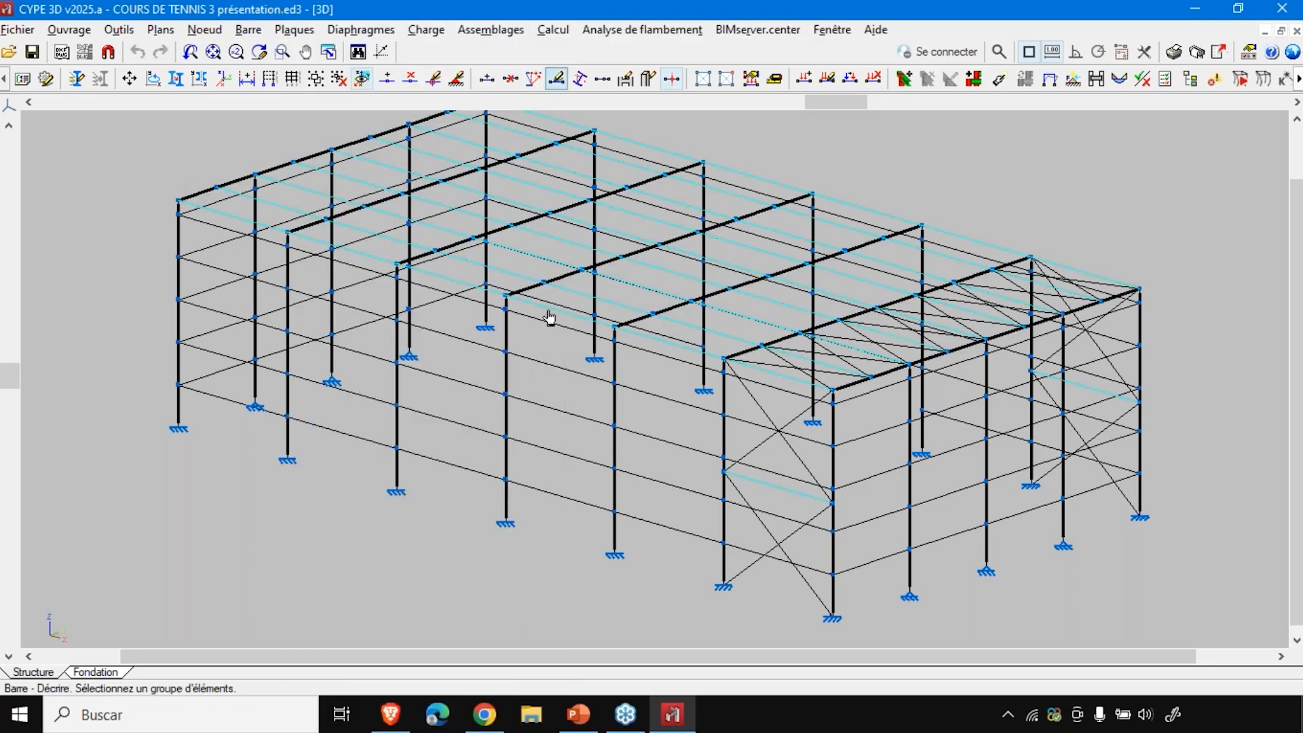
{"action": "left_click", "coordinate": [557, 373]}
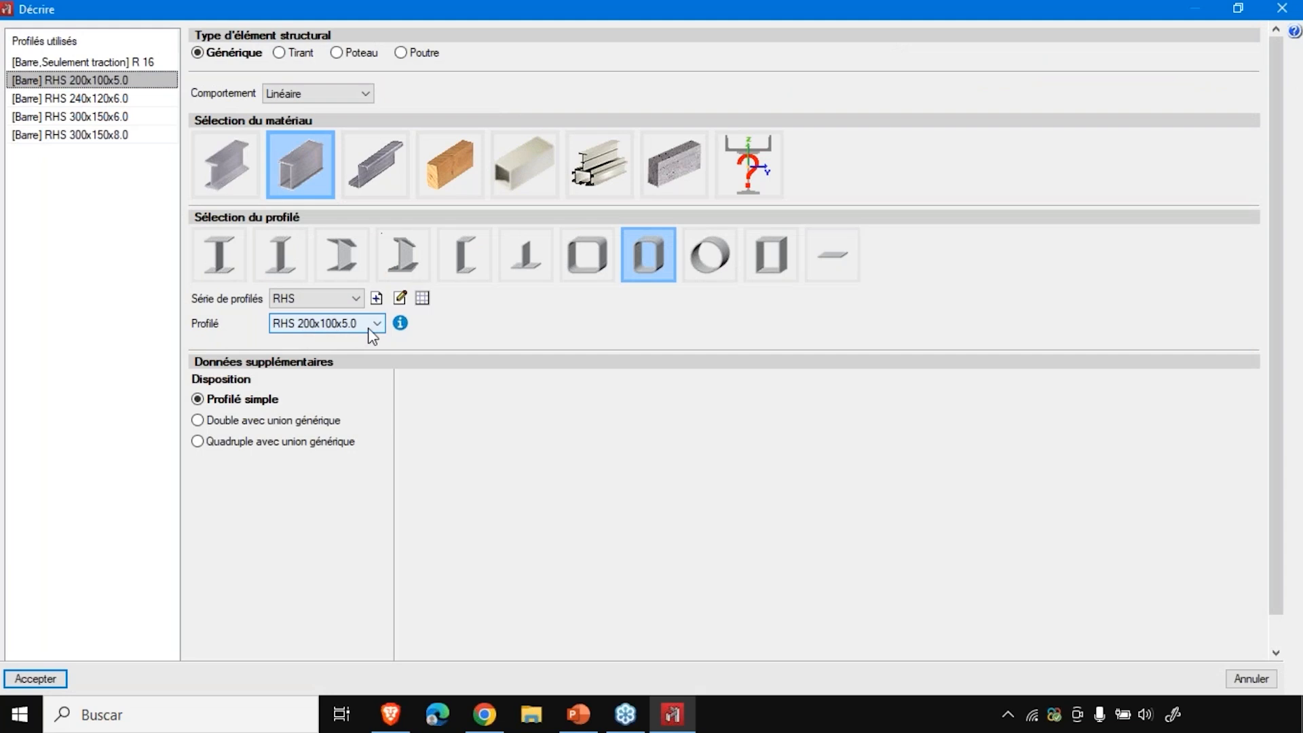
{"action": "left_click", "coordinate": [35, 679]}
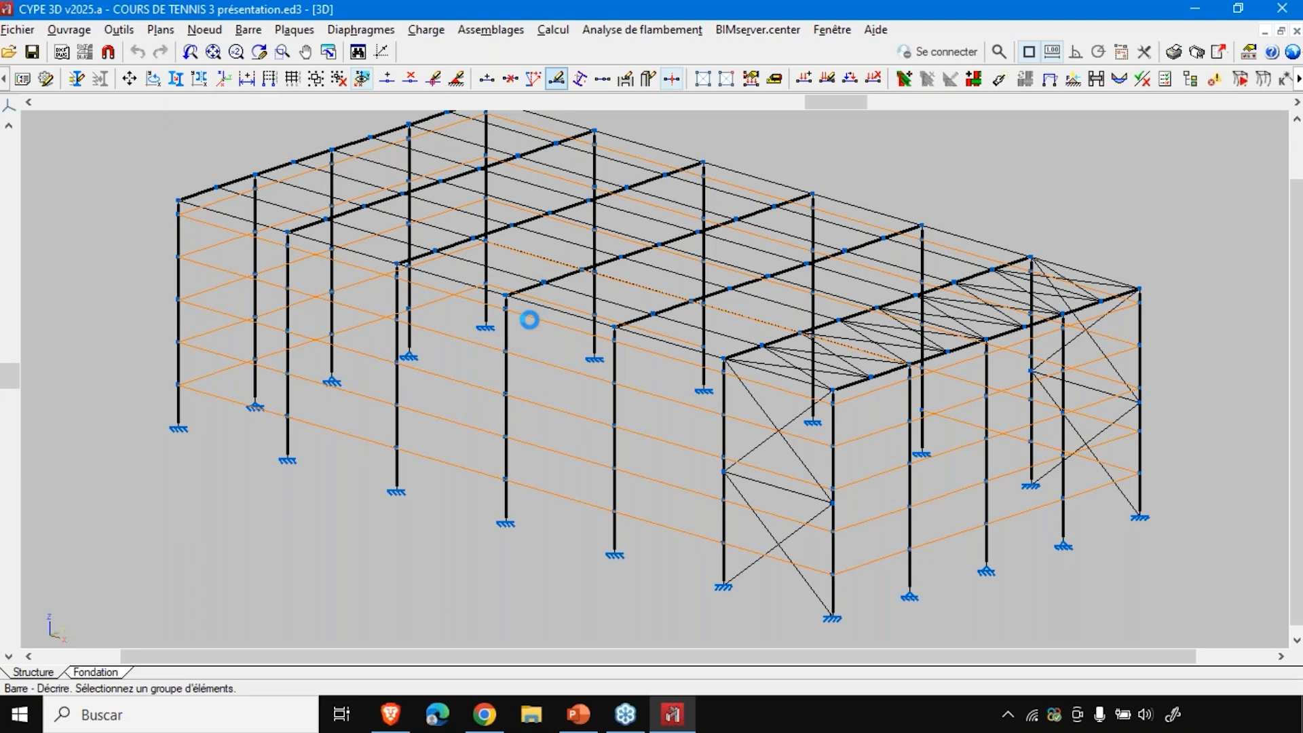
- Review the list of load combinations defined for the buckling analysis and accept it without changes
{"action": "left_click", "coordinate": [612, 31]}
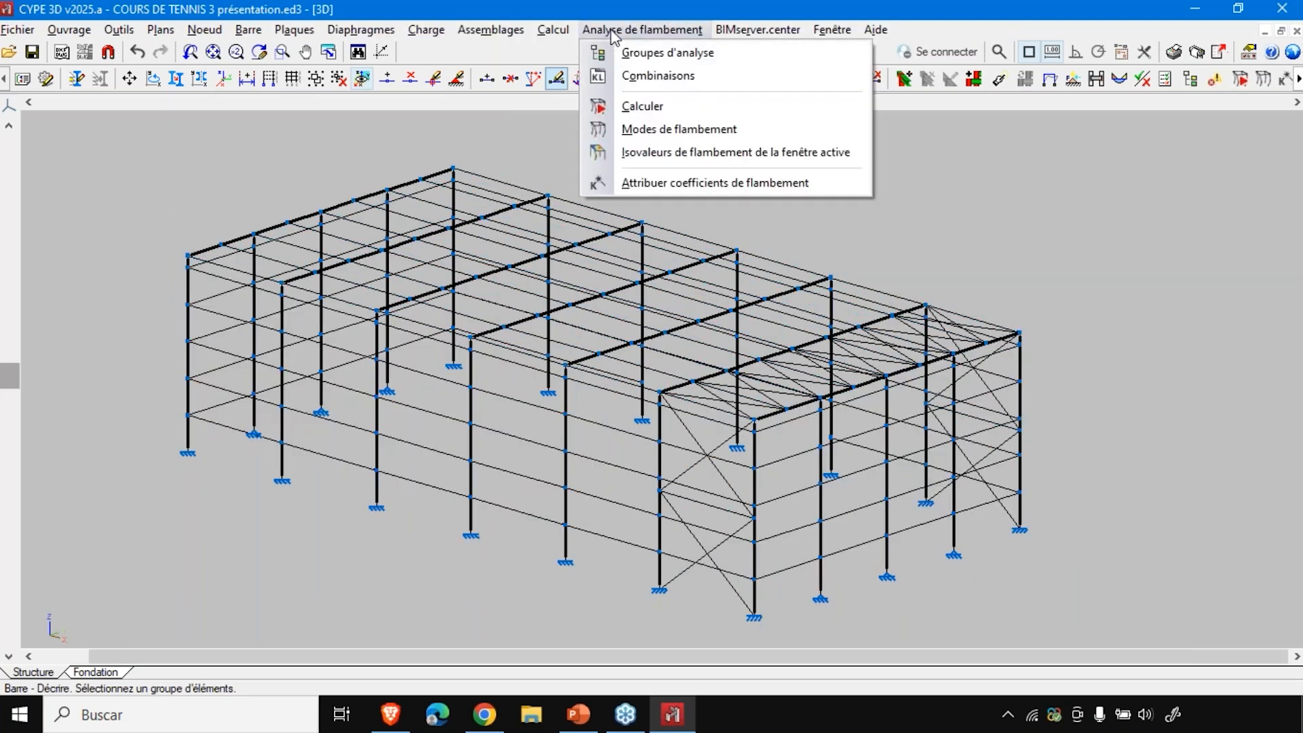
{"action": "left_click", "coordinate": [642, 77]}
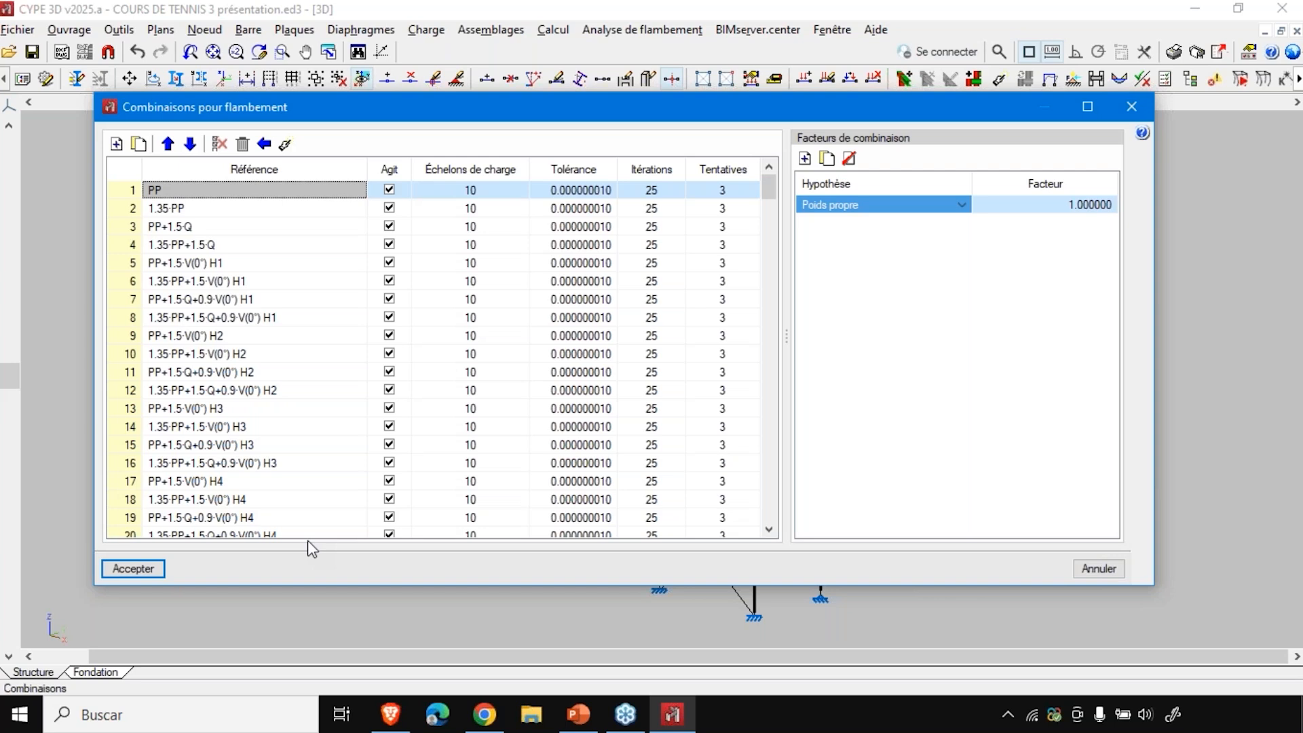
{"action": "key", "text": "Return"}
- Show the first buckling mode of combination 268 for the complete structure and examine its deformed shape and bar participation
{"action": "left_click", "coordinate": [653, 30]}
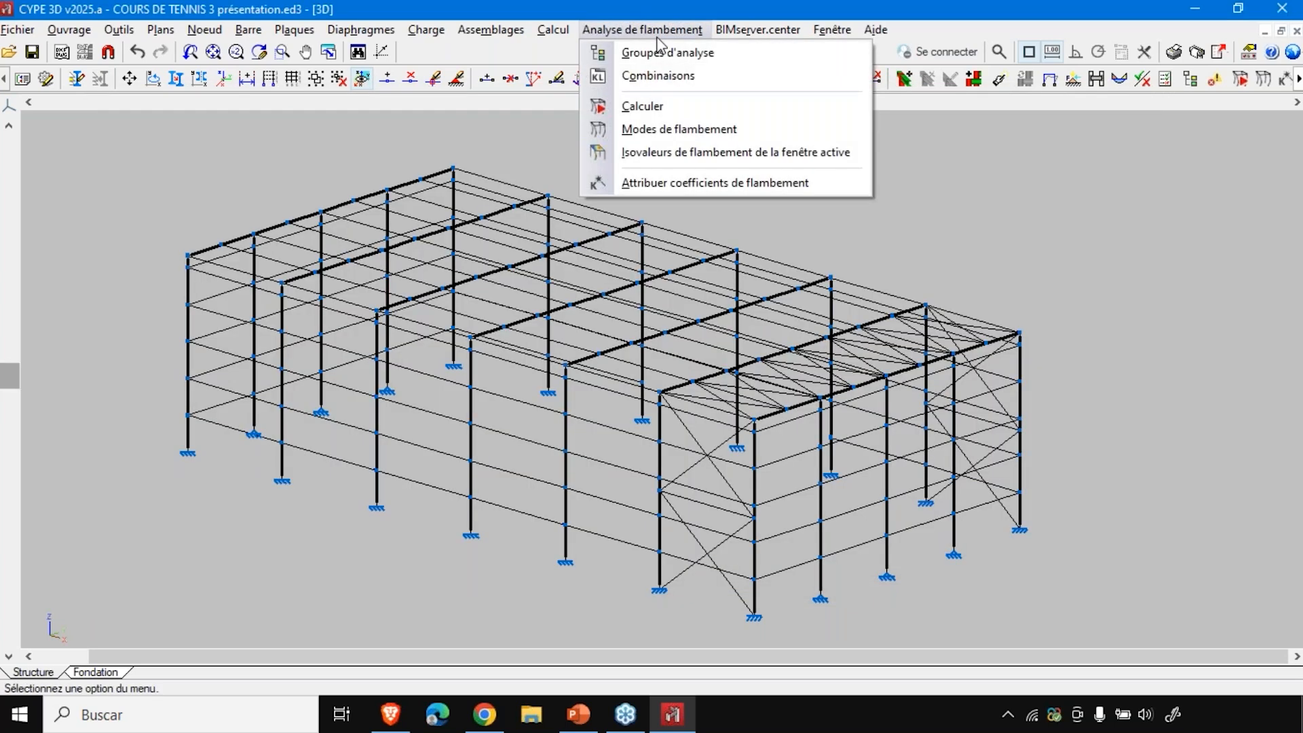
{"action": "left_click", "coordinate": [669, 130]}
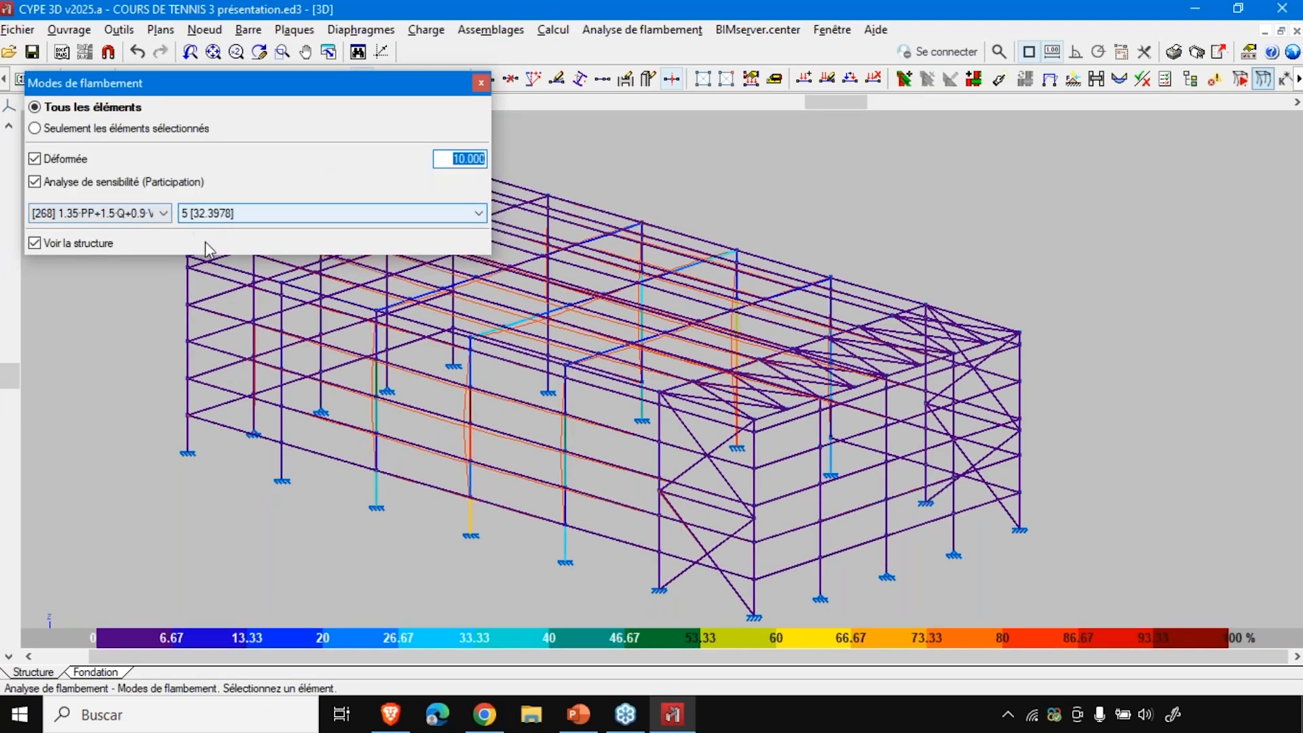
{"action": "scroll", "coordinate": [643, 542], "scroll_direction": "down", "scroll_amount": 1}
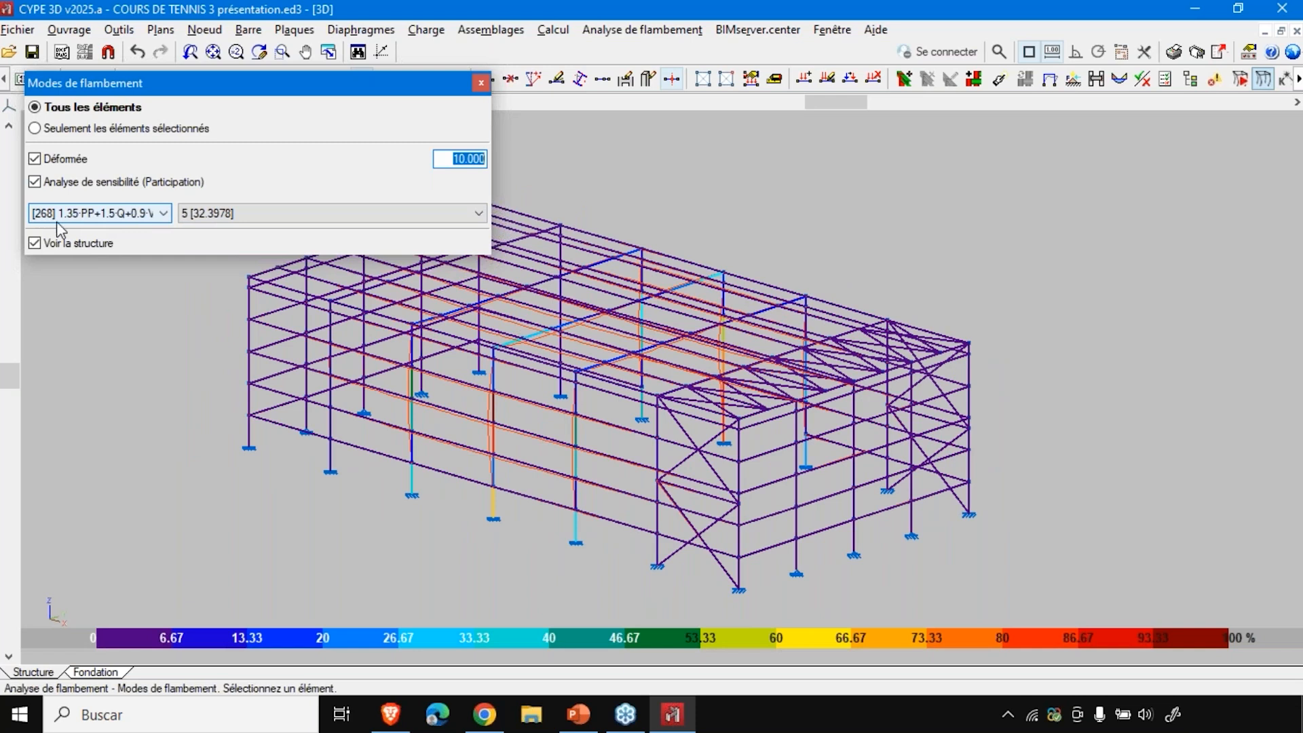
{"action": "left_click", "coordinate": [224, 213]}
{"action": "left_click", "coordinate": [204, 225]}
{"action": "scroll", "coordinate": [1126, 485], "scroll_direction": "down", "scroll_amount": 4}
{"action": "scroll", "coordinate": [767, 376], "scroll_direction": "up", "scroll_amount": 6}
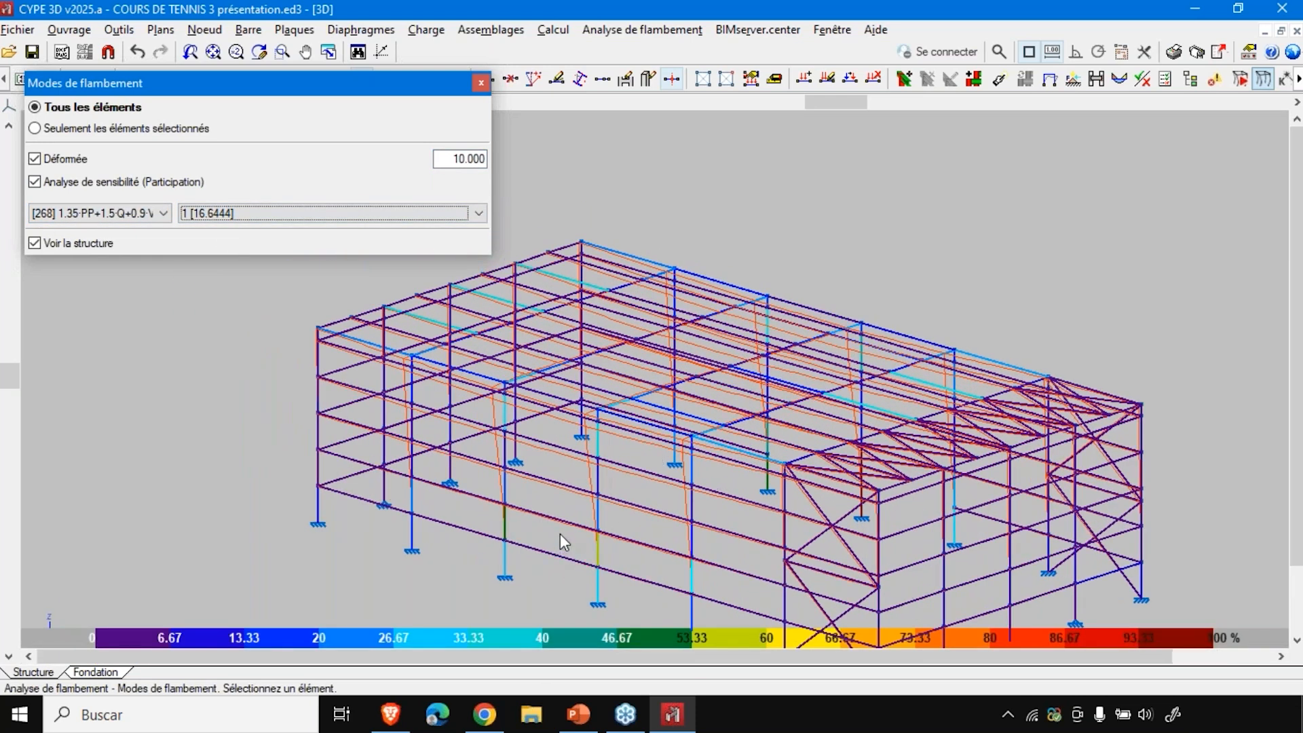
{"action": "scroll", "coordinate": [561, 541], "scroll_direction": "up", "scroll_amount": 1}
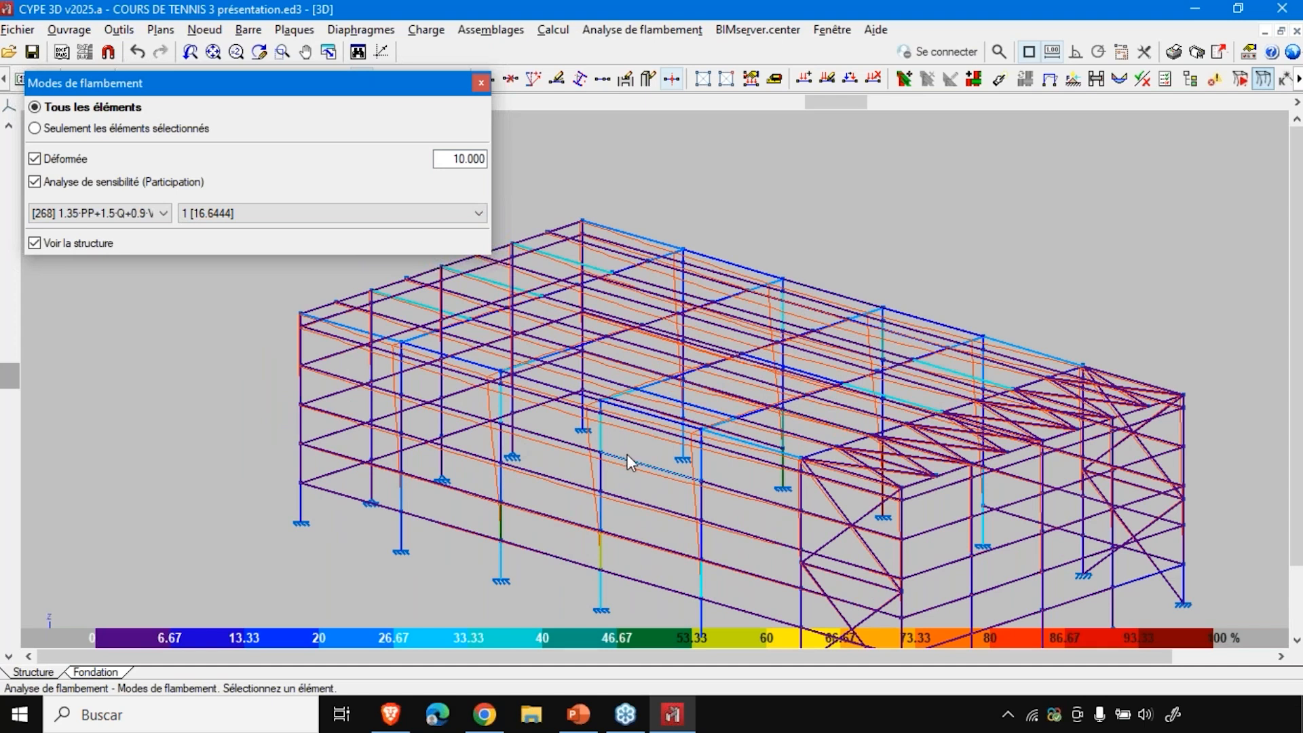
- Step through buckling modes 2 to 8 of combination 268 and examine each deformed shape and bar participation
{"action": "scroll", "coordinate": [628, 462], "scroll_direction": "up", "scroll_amount": 2}
{"action": "scroll", "coordinate": [645, 477], "scroll_direction": "down", "scroll_amount": 1}
{"action": "left_click", "coordinate": [272, 213]}
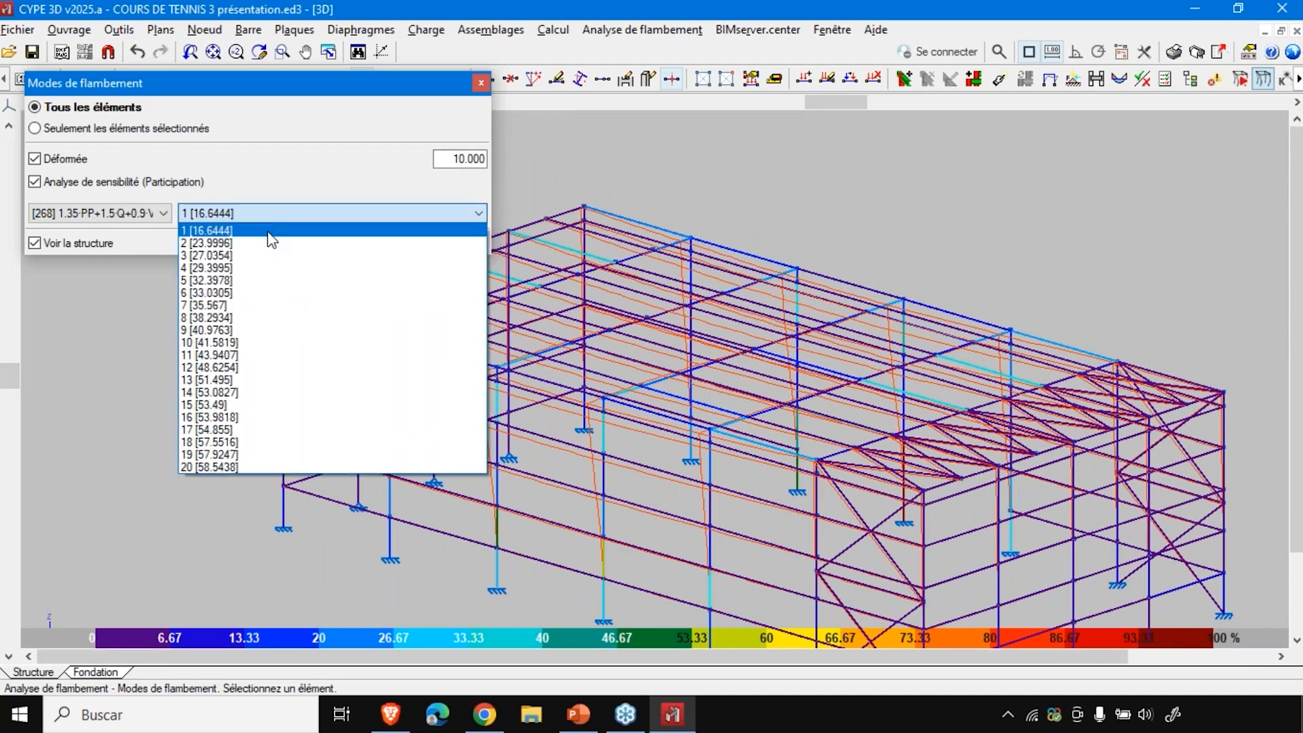
{"action": "left_click", "coordinate": [270, 243]}
{"action": "key", "text": "Down"}
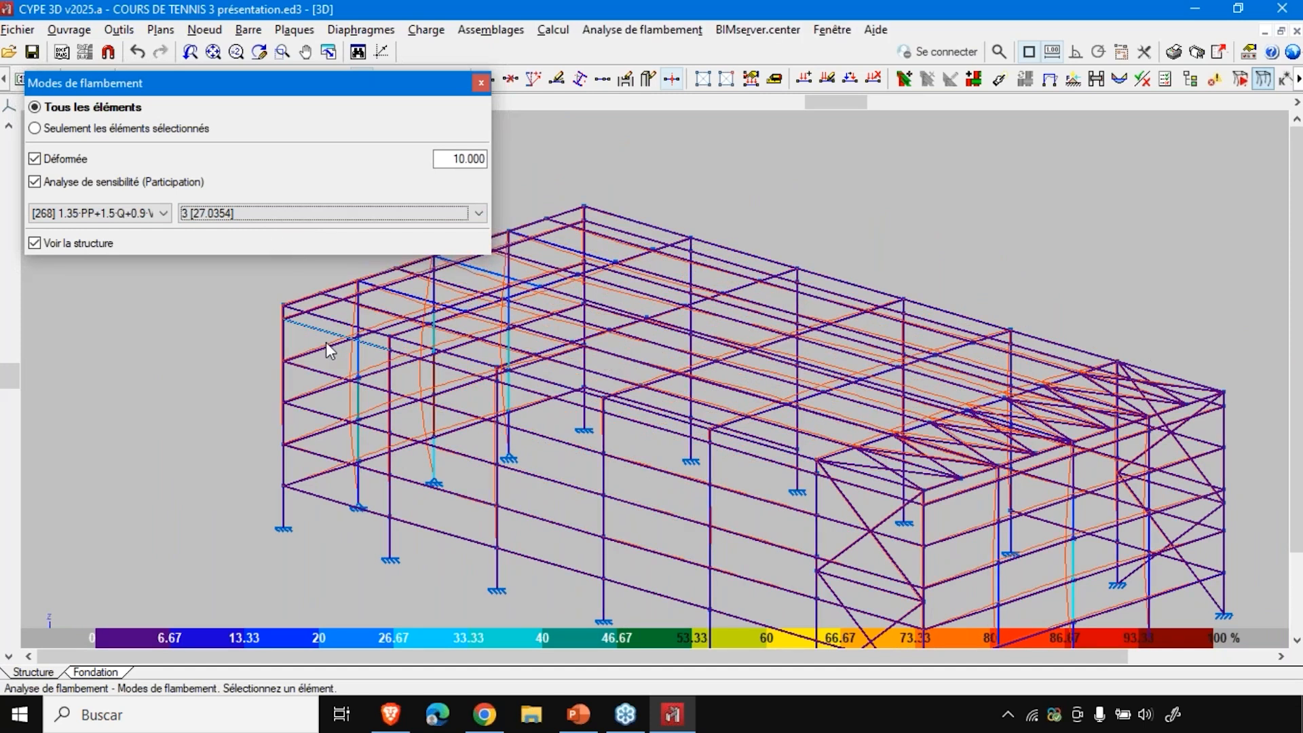
{"action": "key", "text": "Down"}
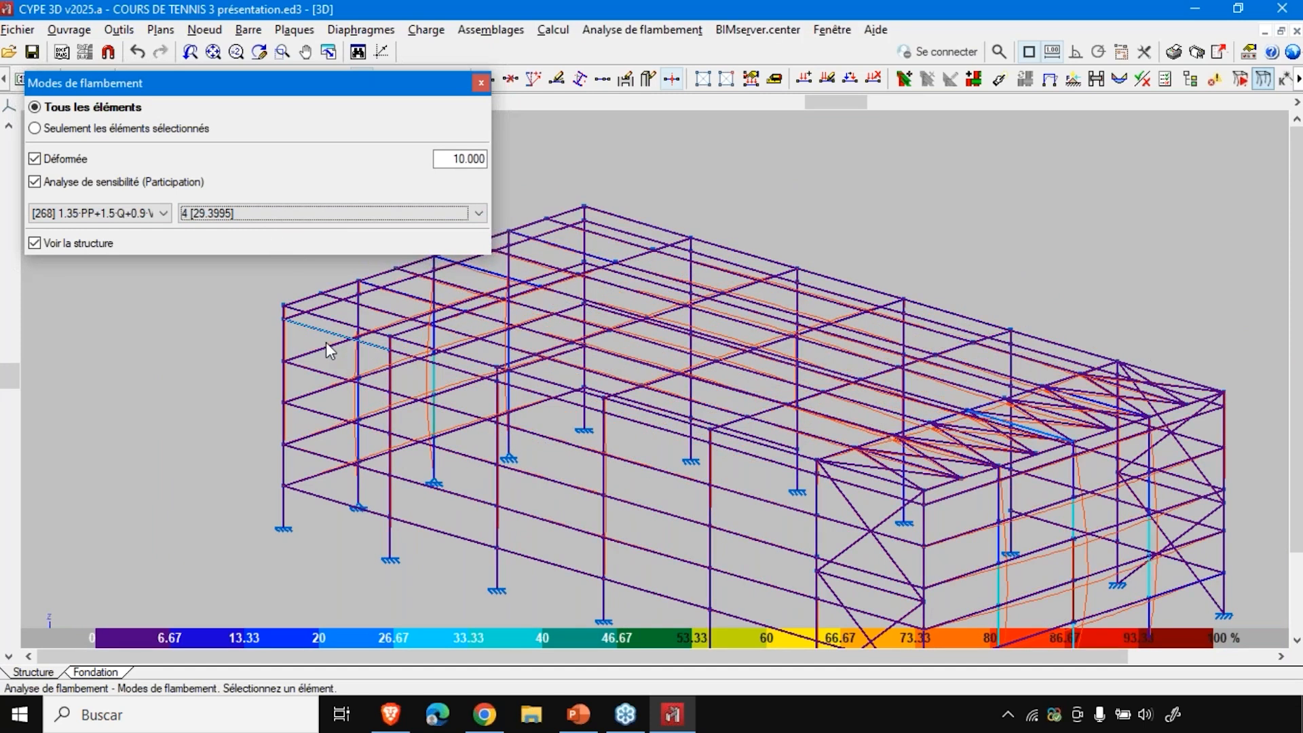
{"action": "key", "text": "Down"}
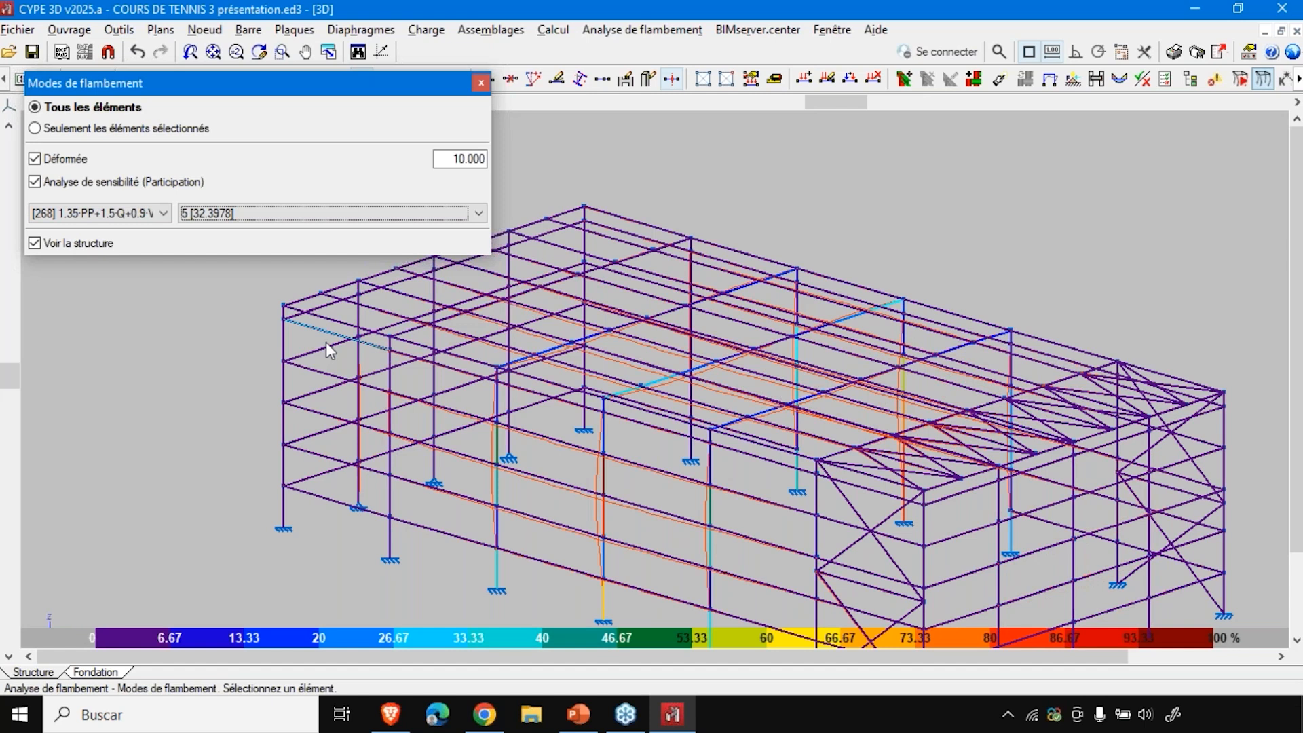
{"action": "key", "text": "Down"}
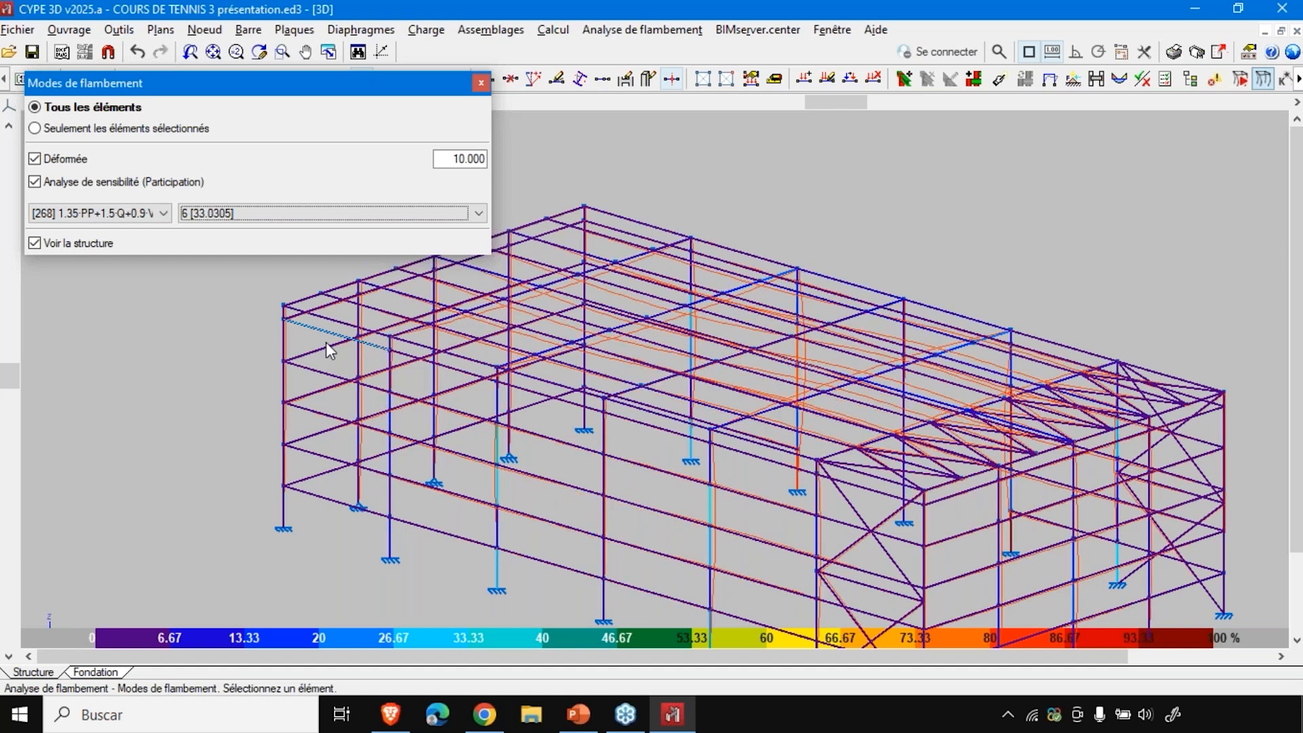
{"action": "key", "text": "Down"}
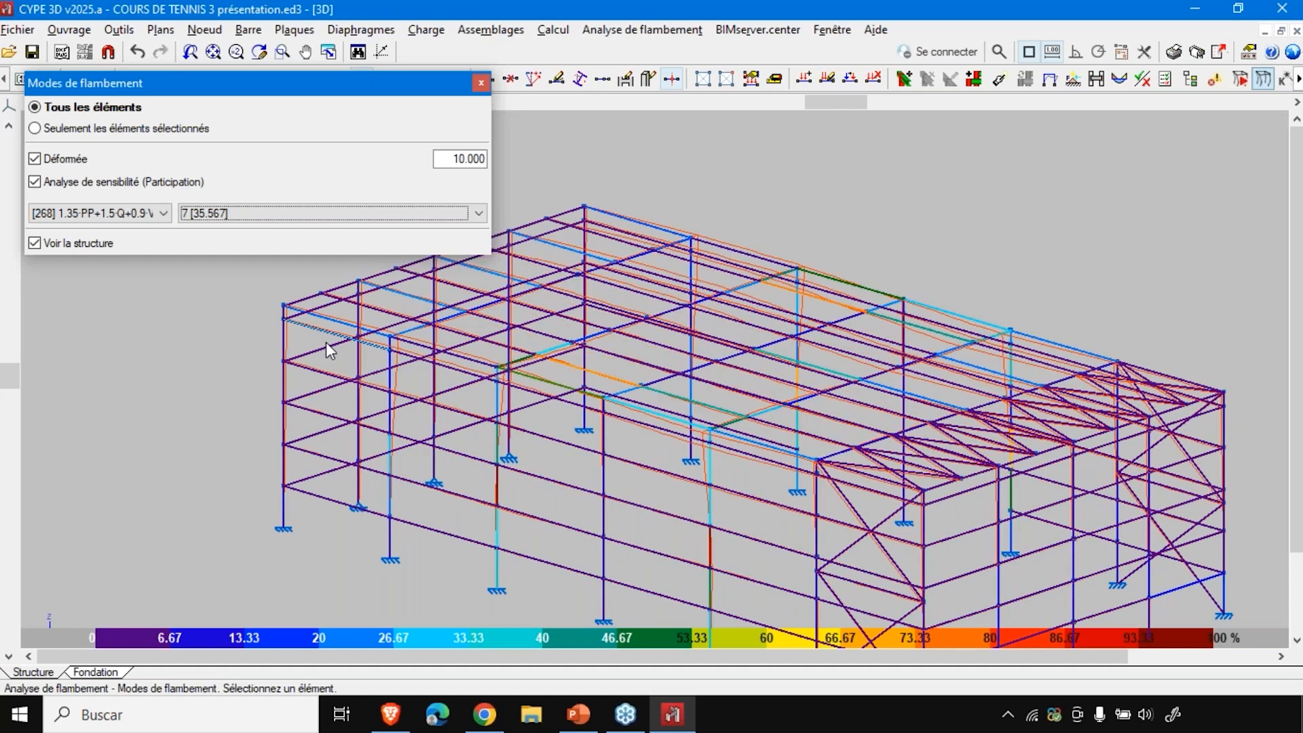
{"action": "key", "text": "Down"}
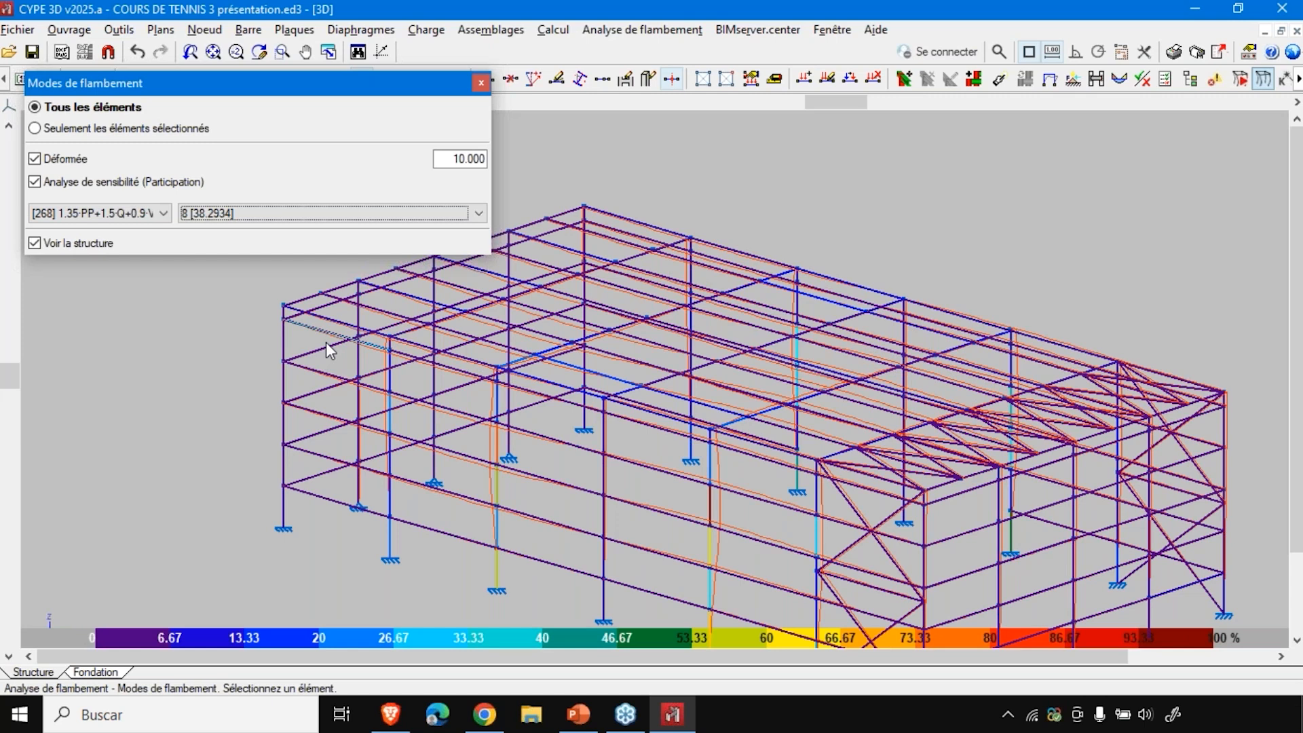
- Display the buckling coefficients assigned to the bars and examine those of the columns and beams across the structure
{"action": "left_click", "coordinate": [248, 29]}
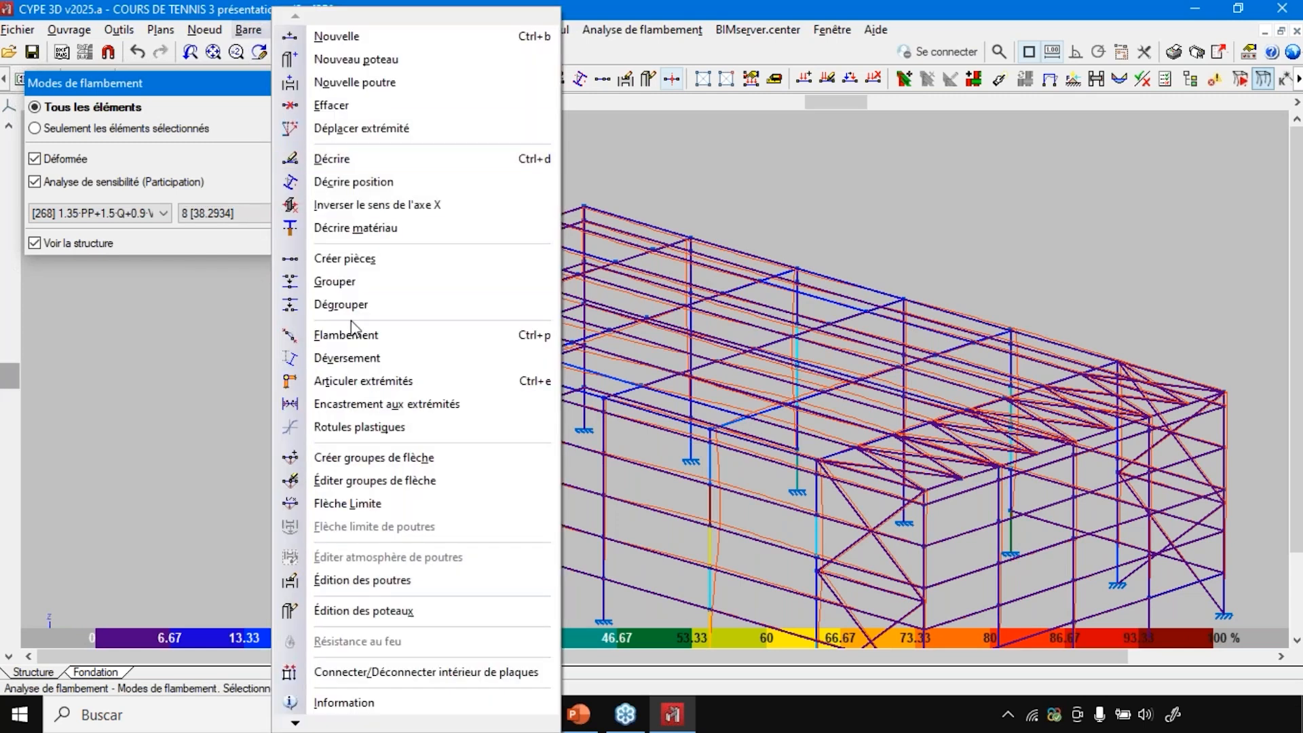
{"action": "left_click", "coordinate": [352, 336]}
{"action": "scroll", "coordinate": [611, 541], "scroll_direction": "up", "scroll_amount": 5}
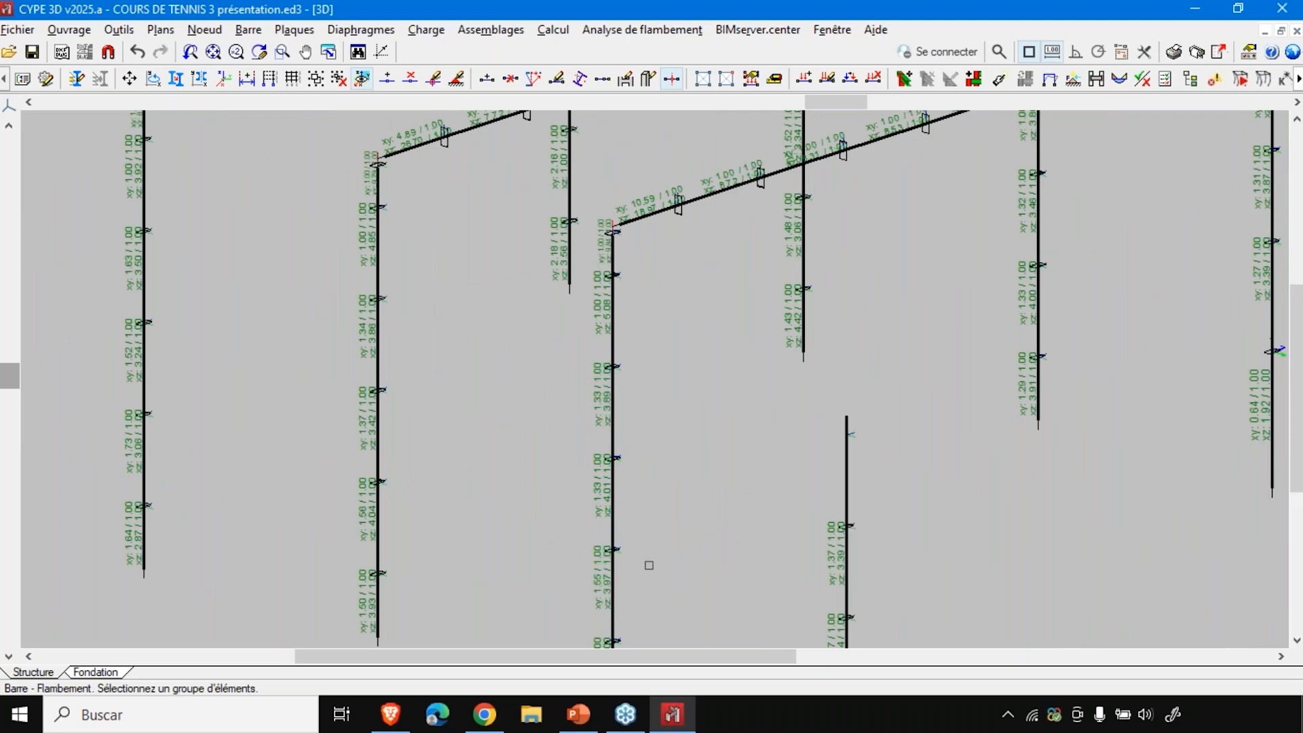
{"action": "scroll", "coordinate": [648, 565], "scroll_direction": "down", "scroll_amount": 3}
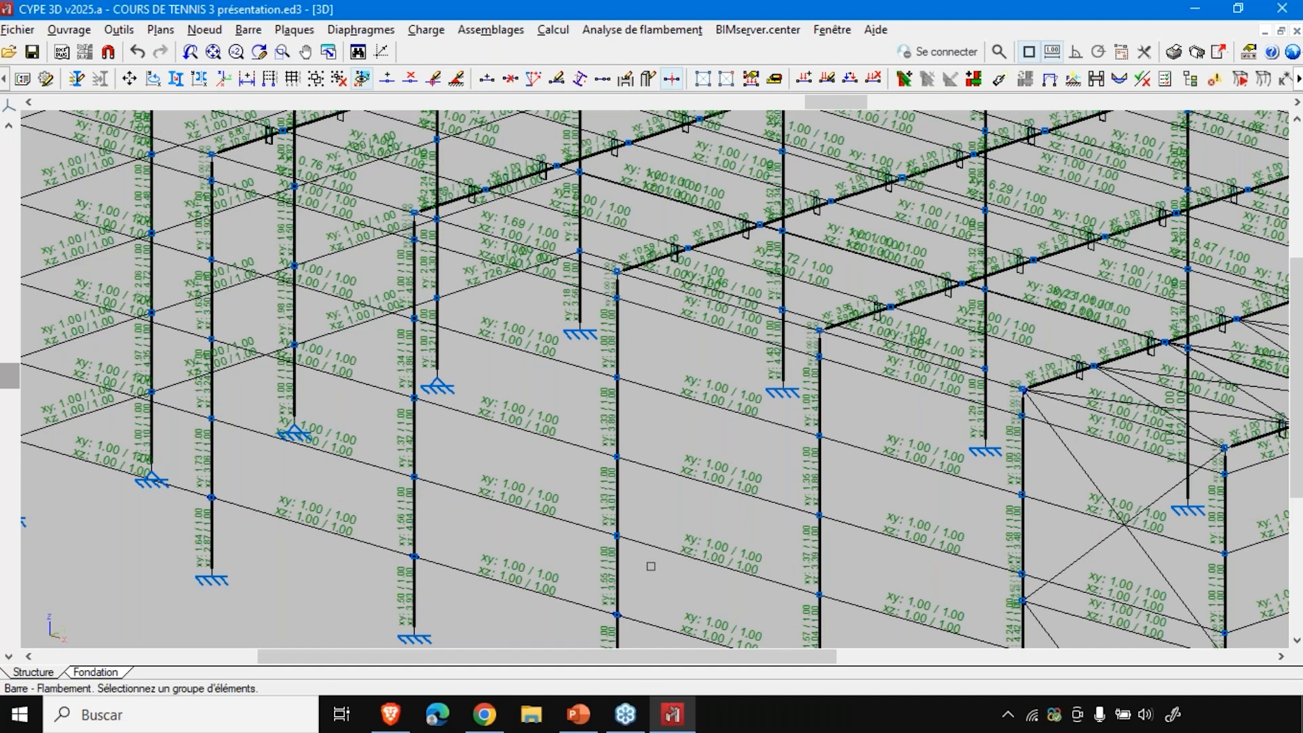
{"action": "scroll", "coordinate": [612, 507], "scroll_direction": "down", "scroll_amount": 2}
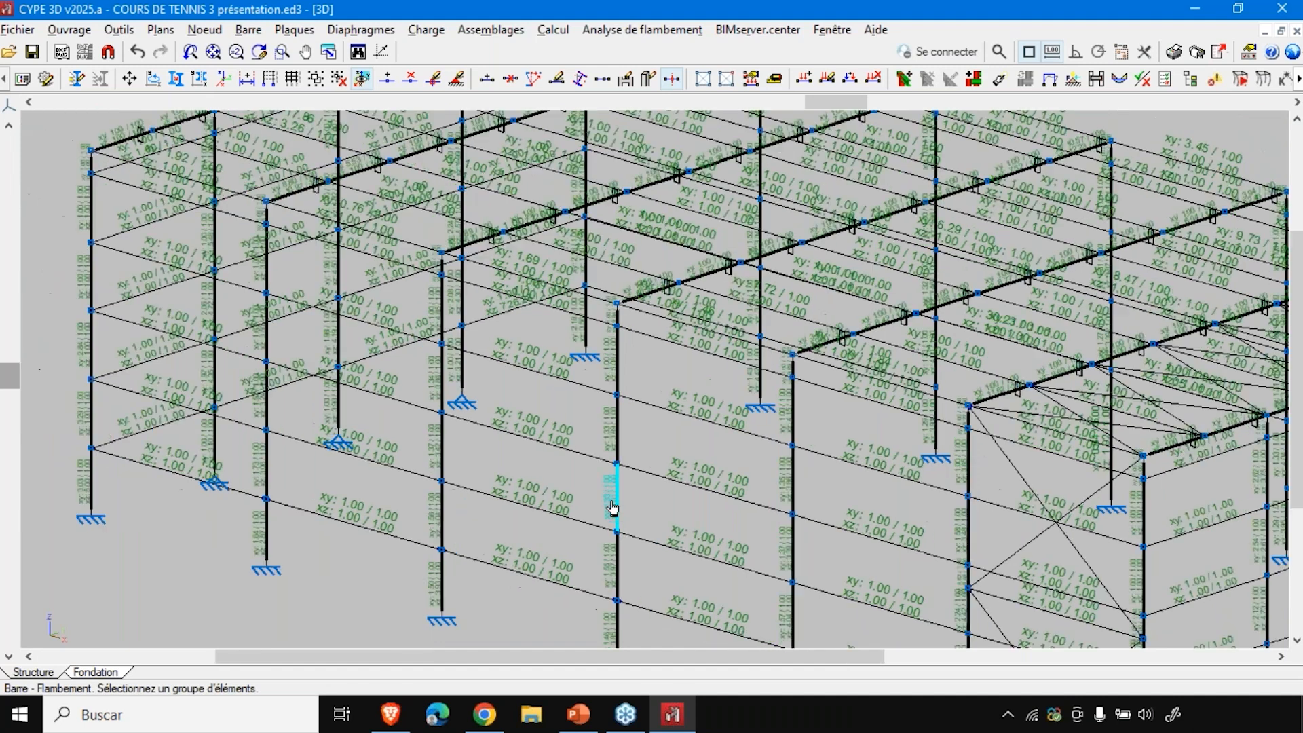
{"action": "scroll", "coordinate": [613, 508], "scroll_direction": "down", "scroll_amount": 1}
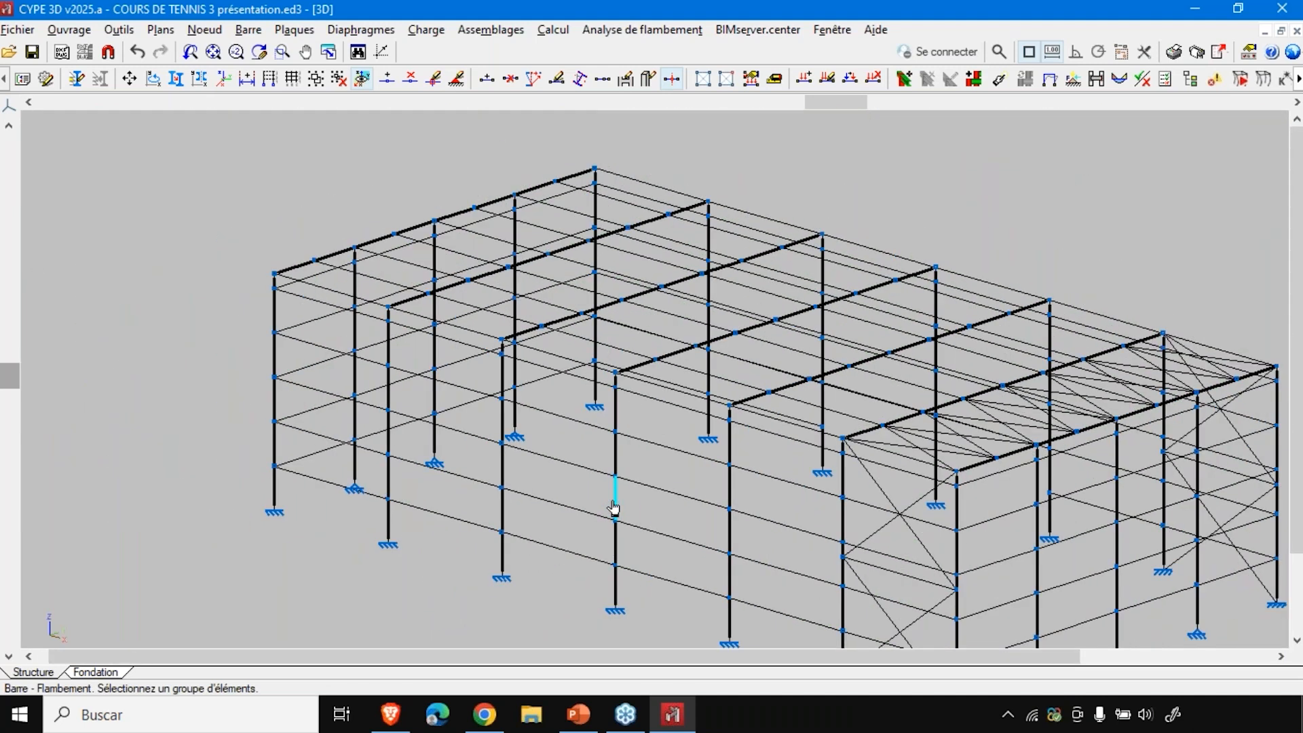
{"action": "scroll", "coordinate": [503, 427], "scroll_direction": "down", "scroll_amount": 1}
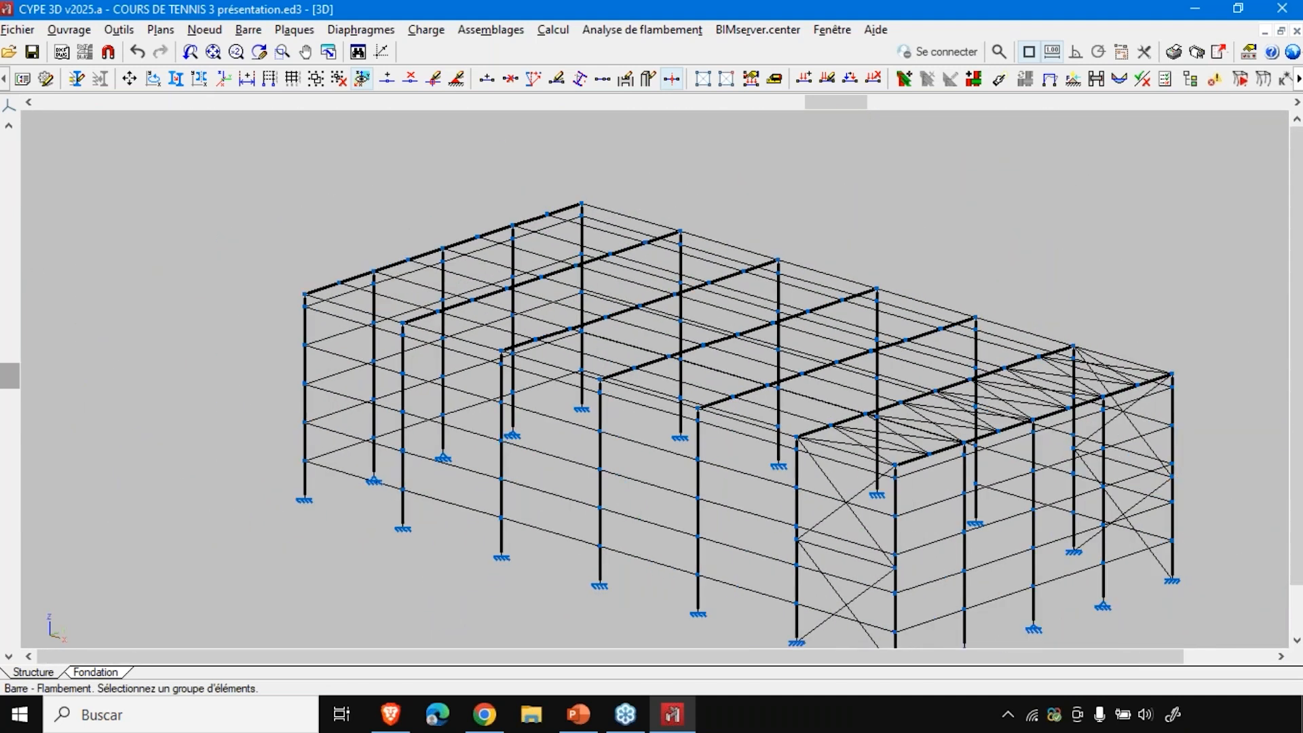
{"action": "left_click", "coordinate": [552, 29]}
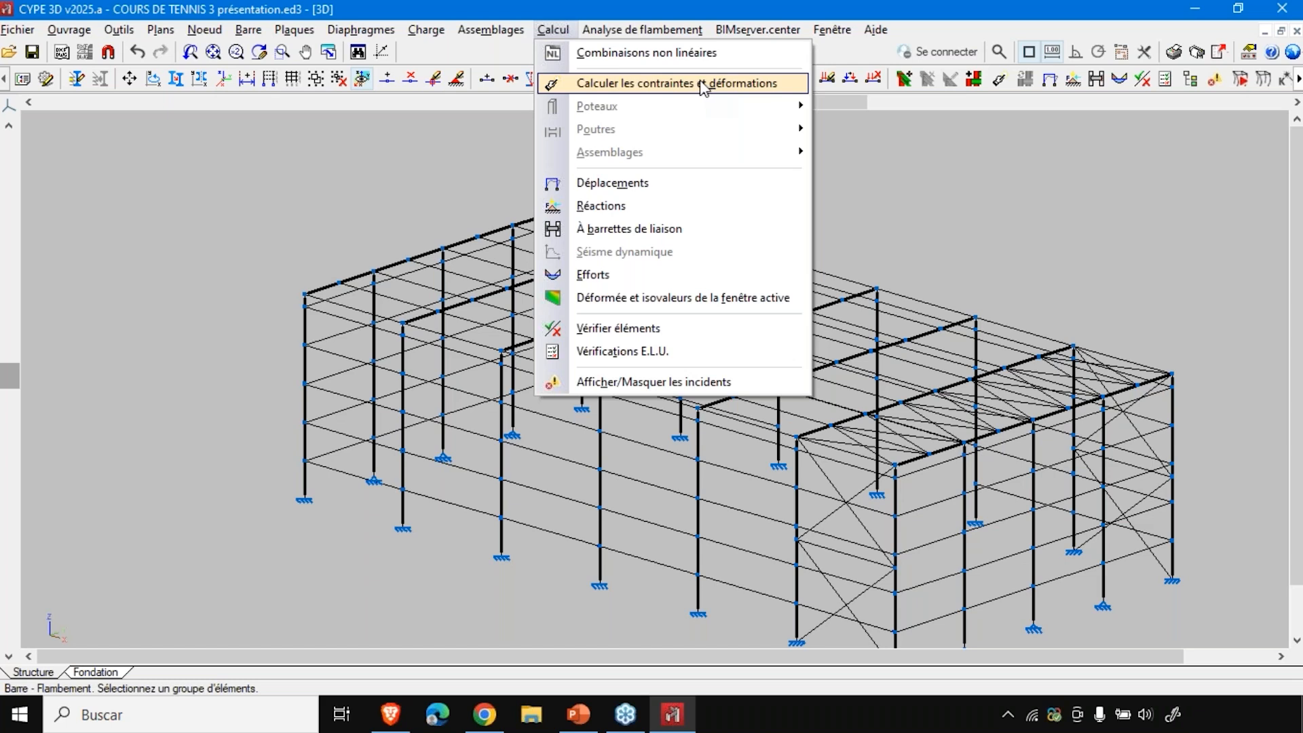
{"action": "mouse_move", "coordinate": [675, 29]}
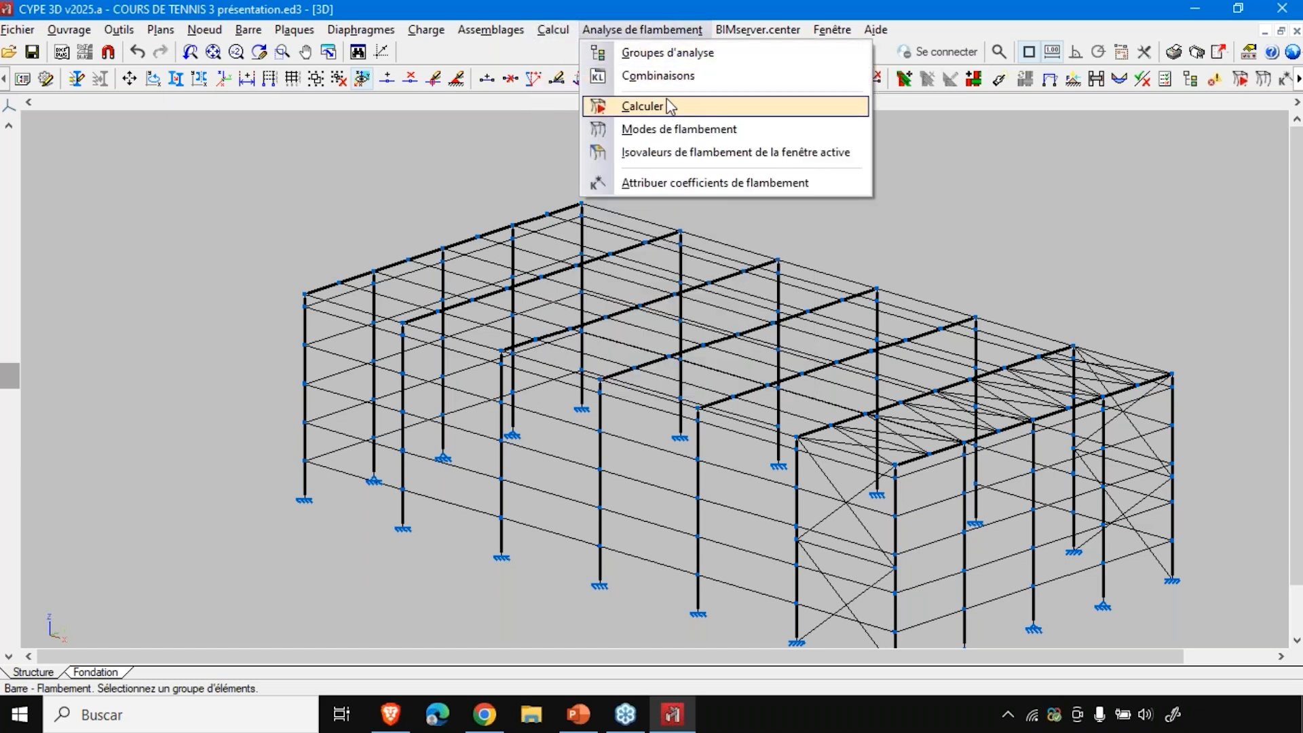
{"action": "mouse_move", "coordinate": [556, 33]}
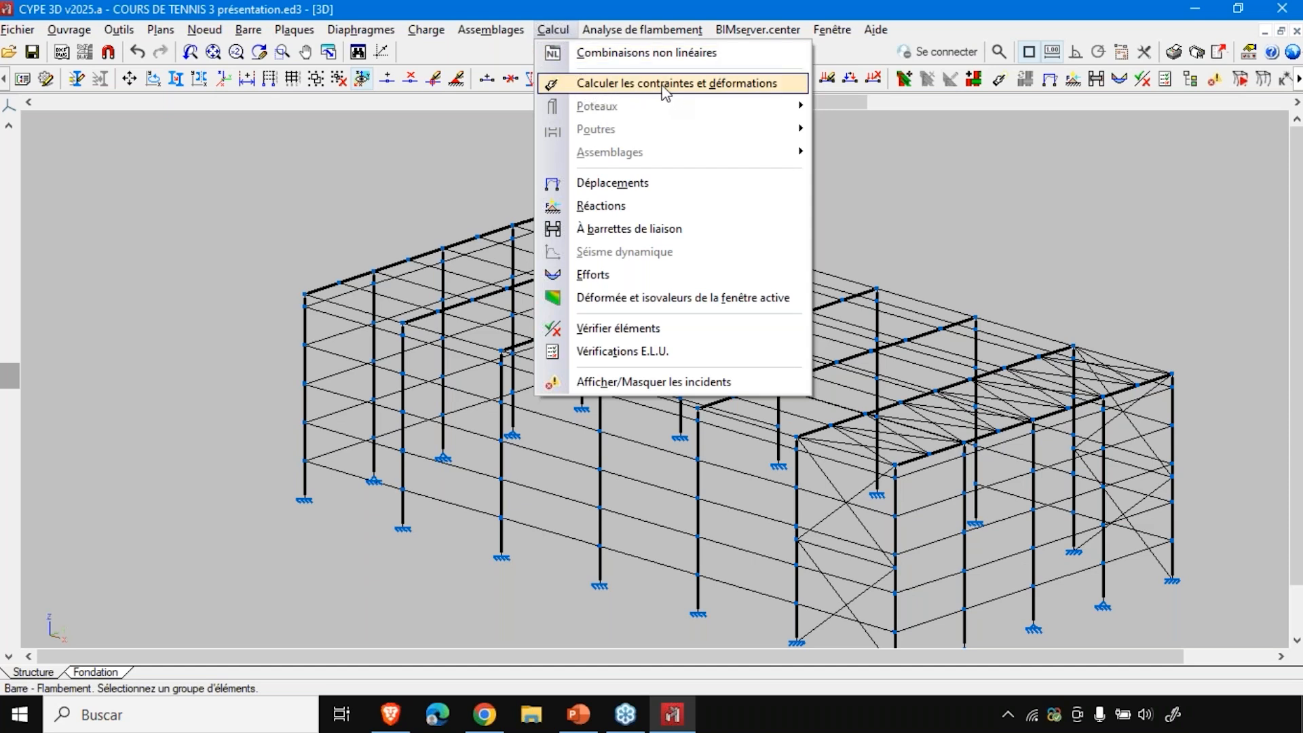
- Open the project "COURS DE TENNIS 4 présentation" from the CYPE 3D projects folder
{"action": "left_click", "coordinate": [24, 32]}
{"action": "left_click", "coordinate": [24, 34]}
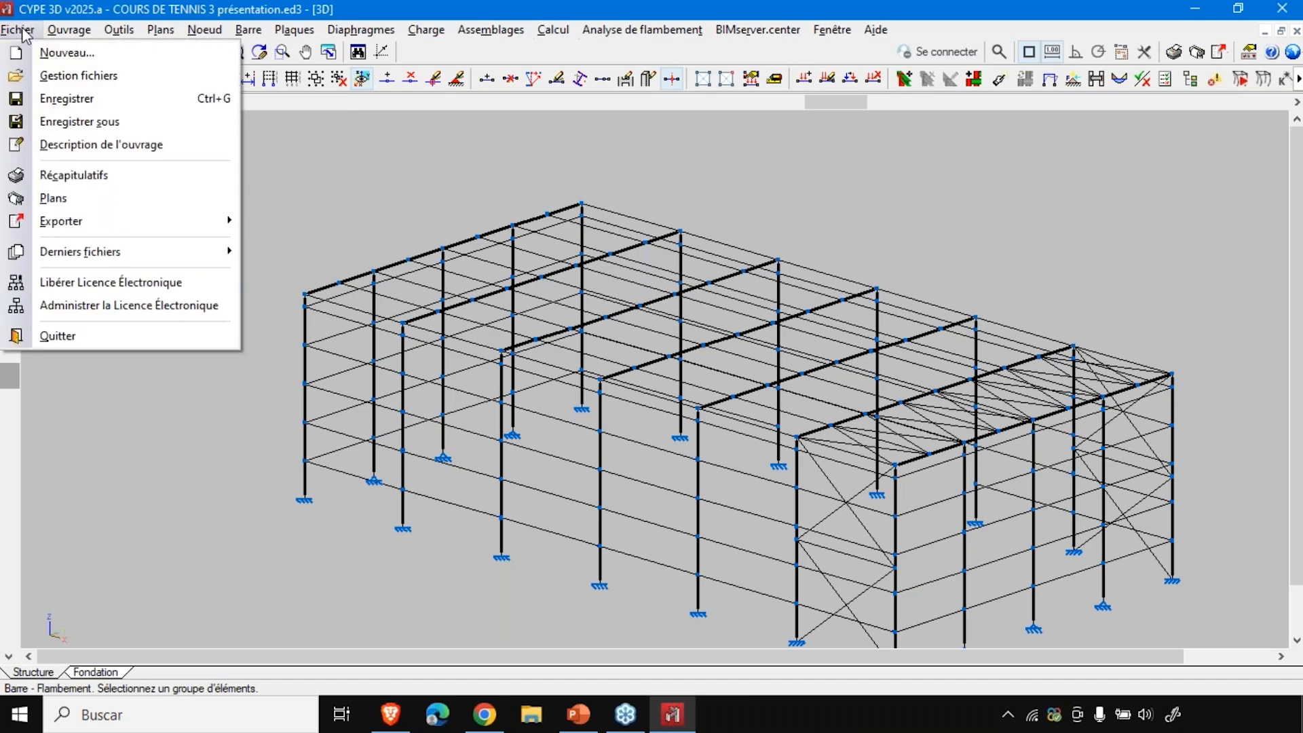
{"action": "left_click", "coordinate": [66, 77]}
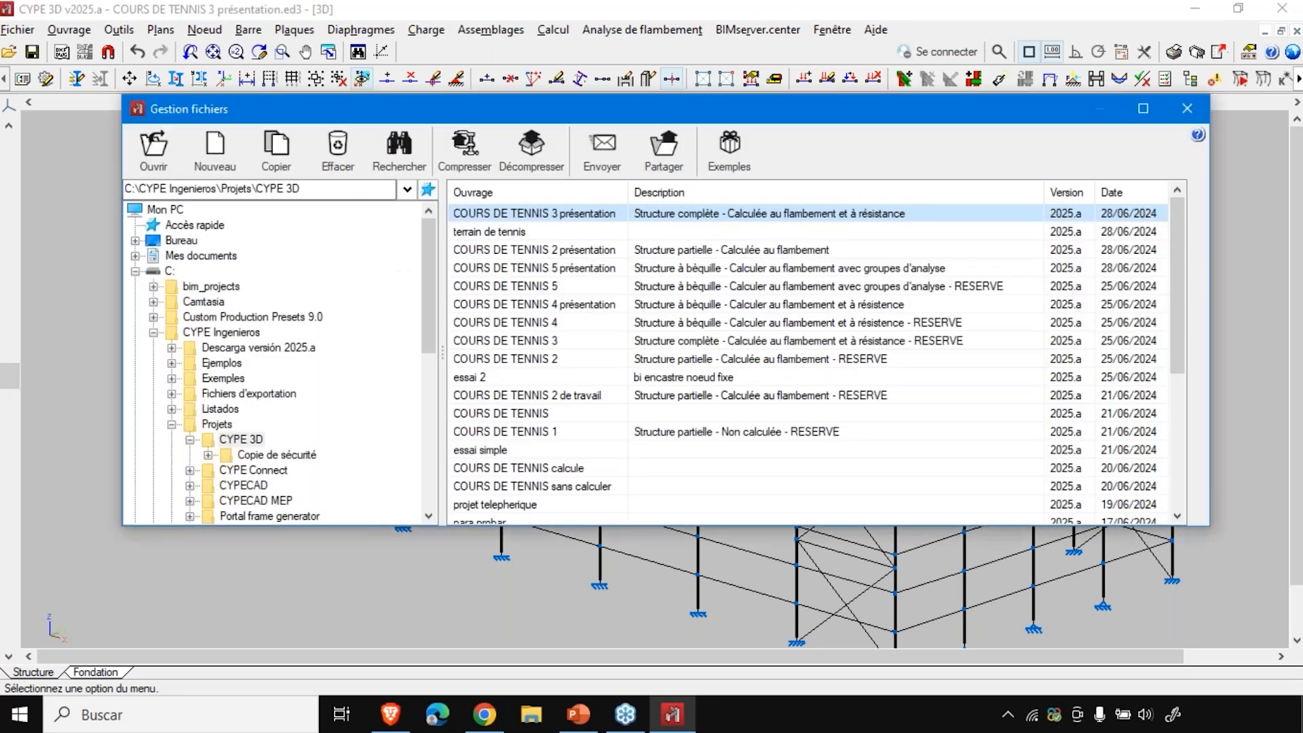
{"action": "left_click", "coordinate": [532, 304]}
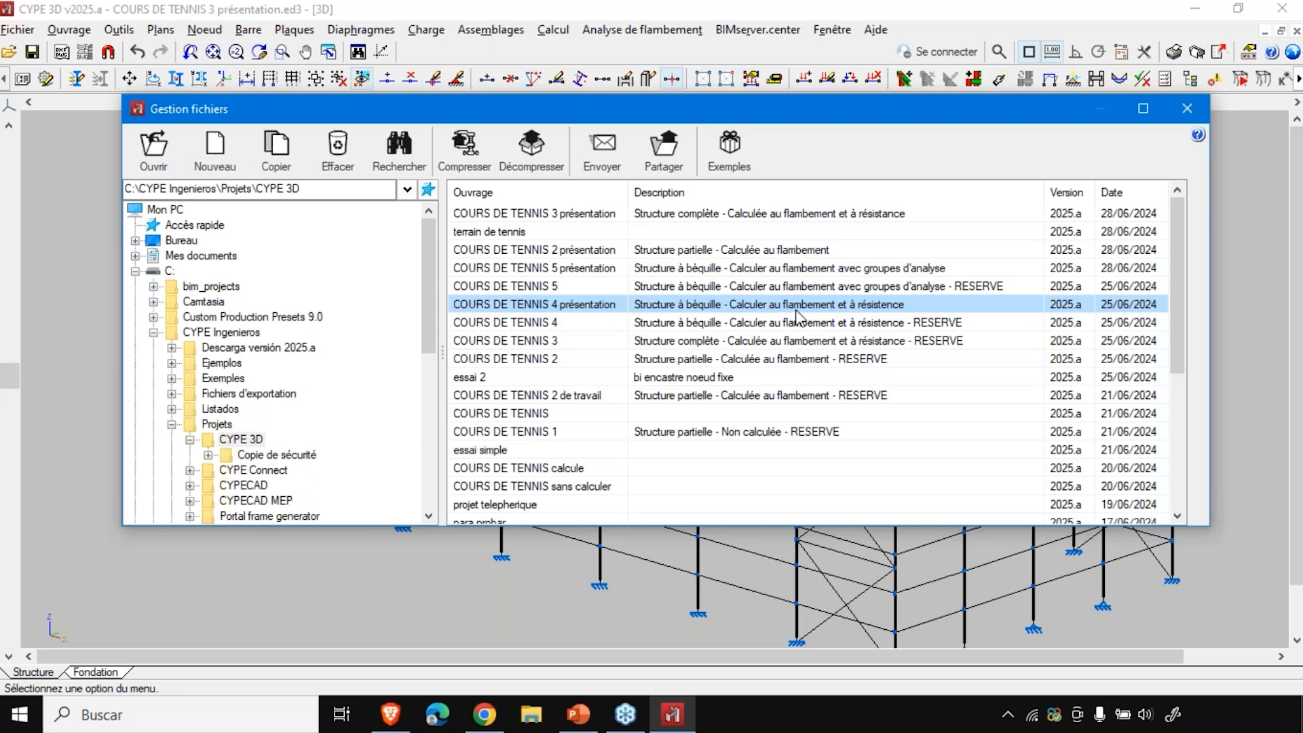
{"action": "double_click", "coordinate": [564, 314]}
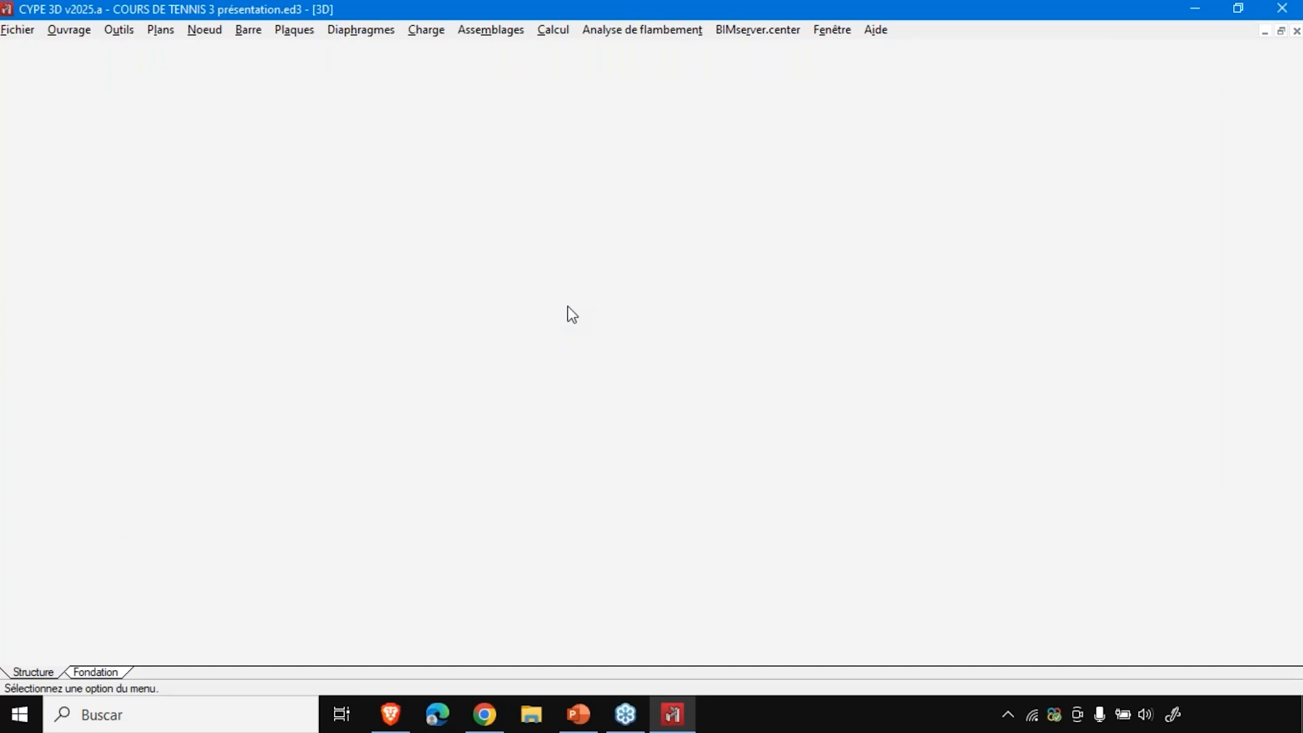
- Look at the tennis court photo in PowerPoint, return to CYPE 3D and examine the frame's diagonal struts from several angles
{"action": "left_click", "coordinate": [578, 713]}
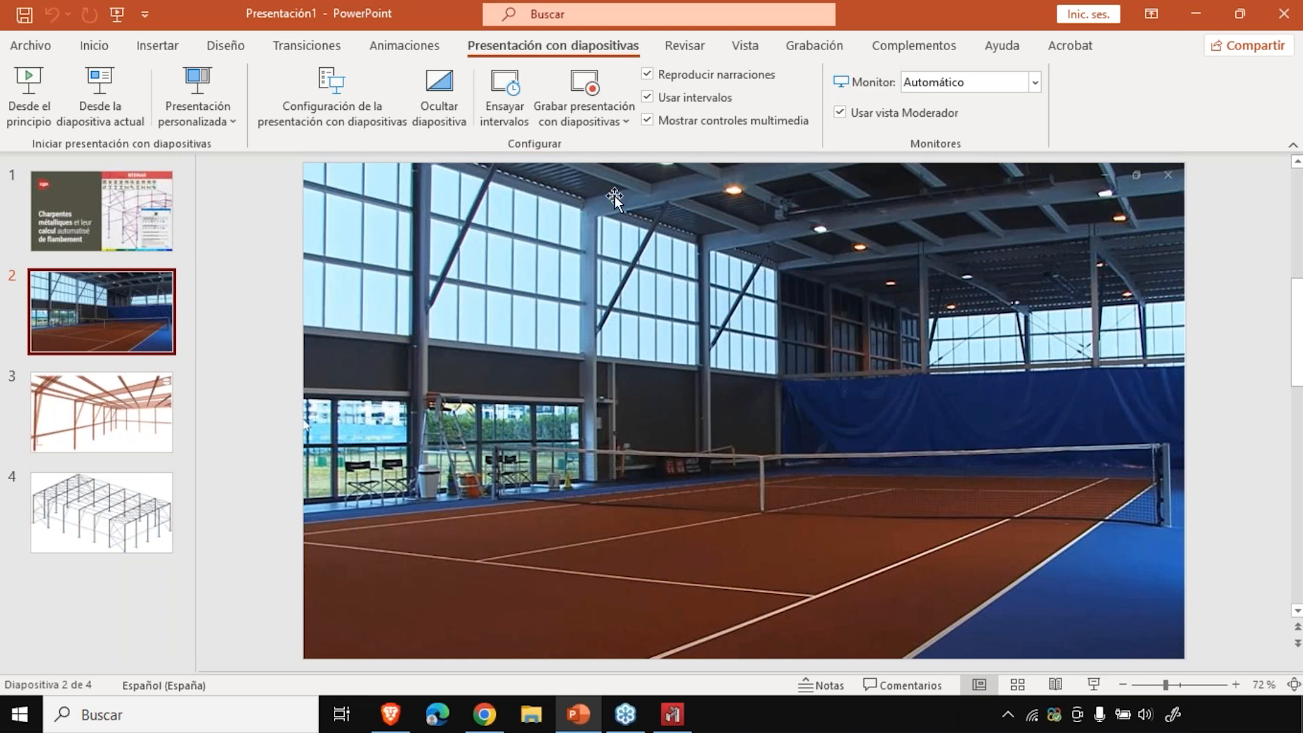
{"action": "left_click", "coordinate": [1197, 7]}
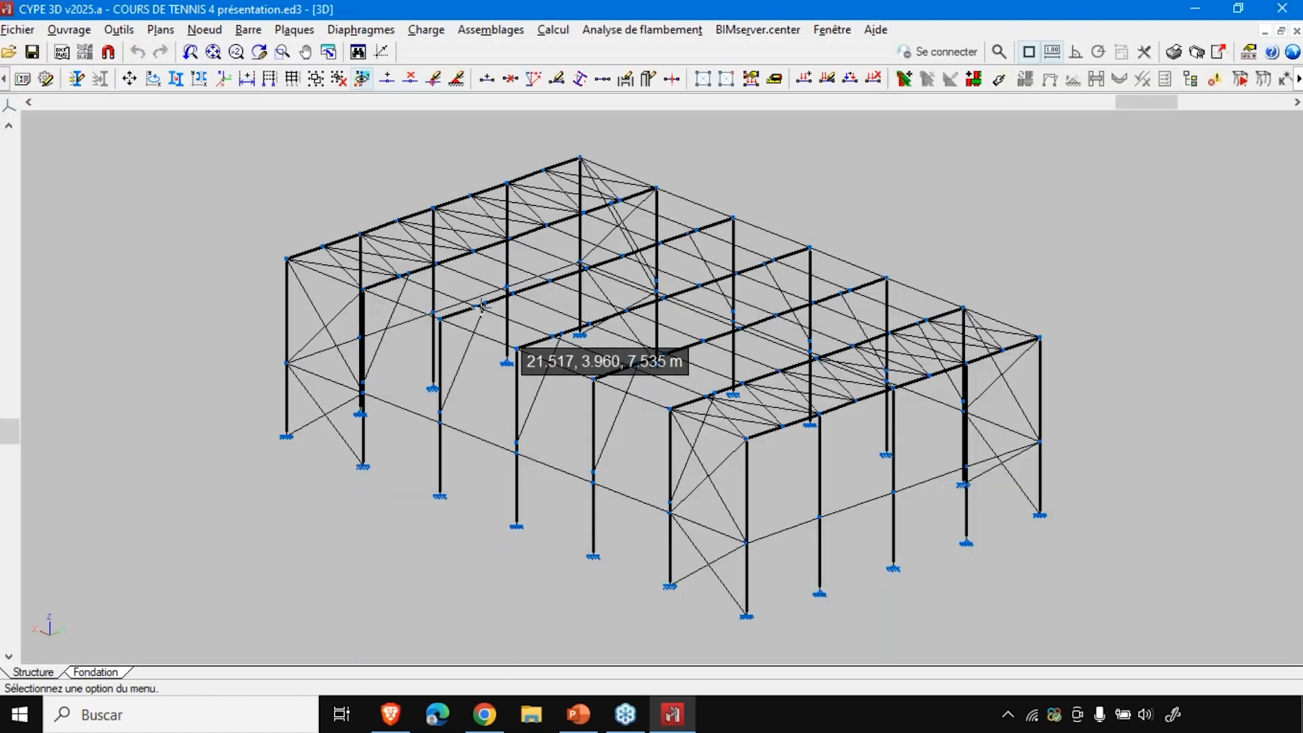
{"action": "left_click_drag", "start_coordinate": [1148, 99], "coordinate": [1197, 119]}
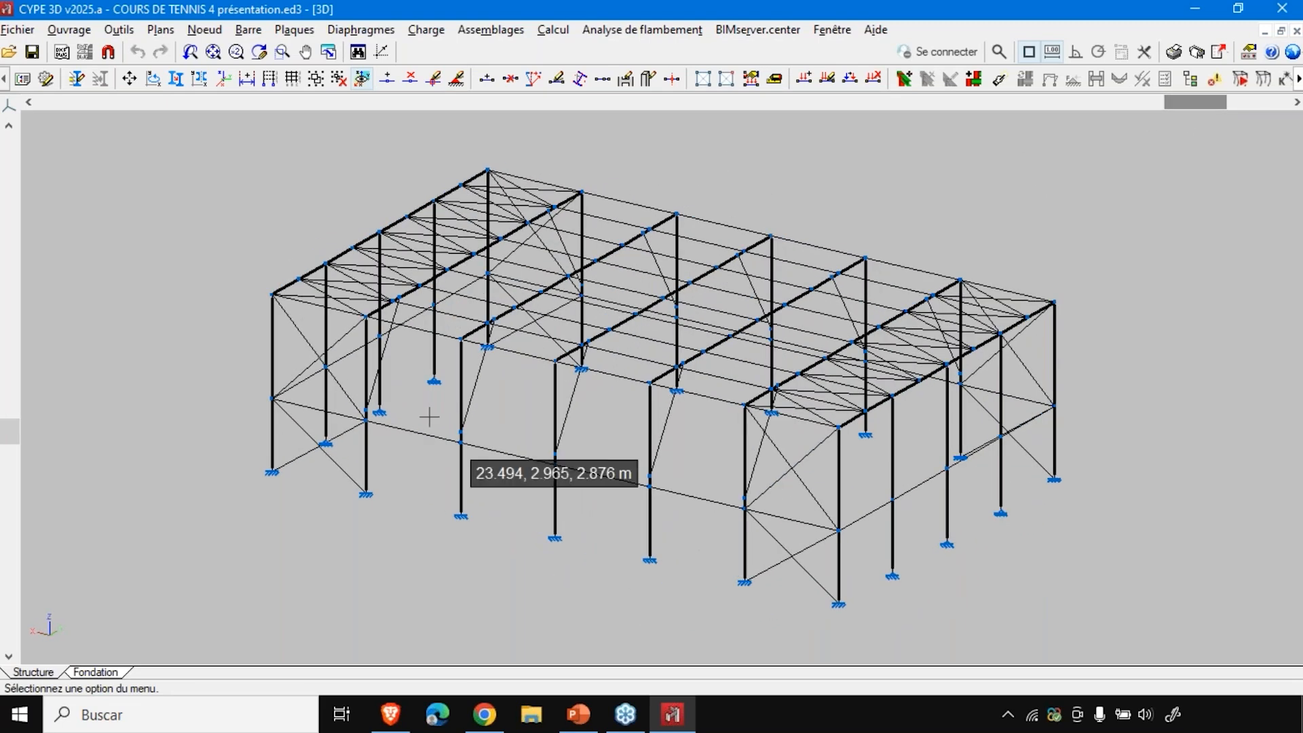
{"action": "scroll", "coordinate": [638, 381], "scroll_direction": "up", "scroll_amount": 1}
{"action": "scroll", "coordinate": [638, 381], "scroll_direction": "down", "scroll_amount": 2}
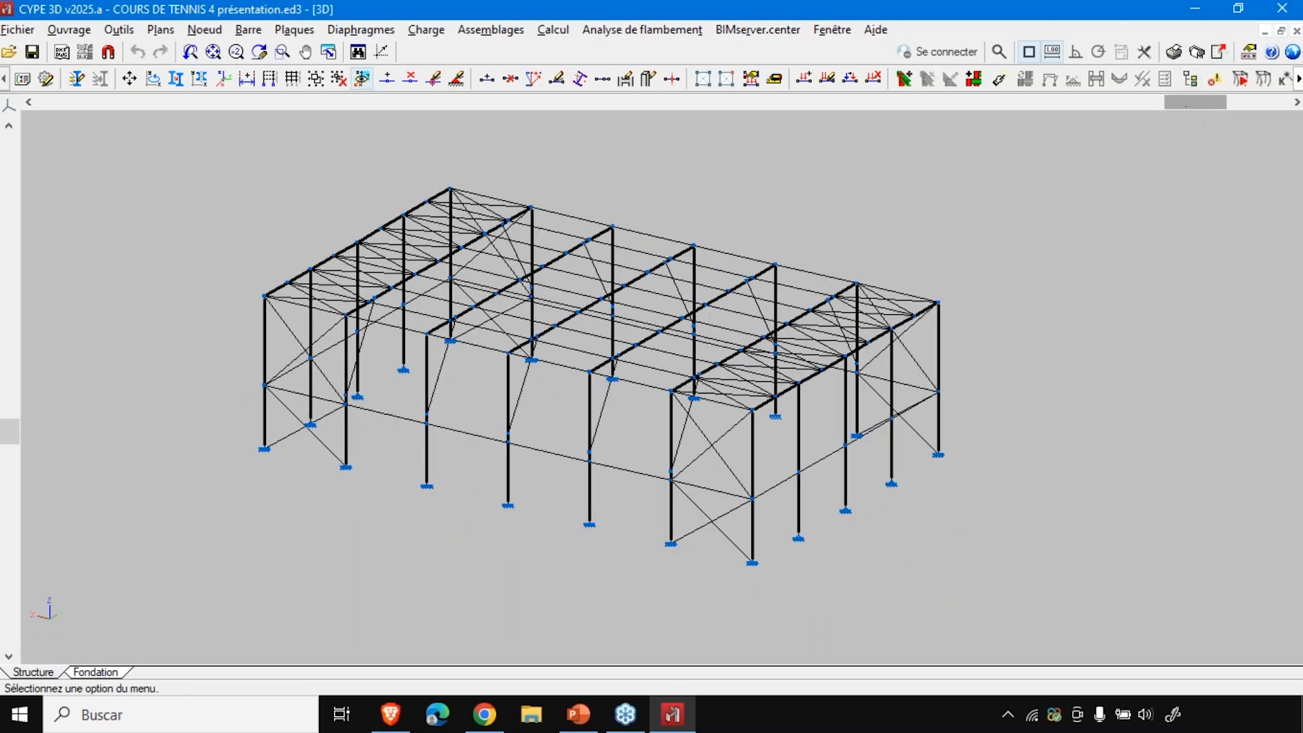
{"action": "left_click_drag", "start_coordinate": [1197, 114], "coordinate": [1119, 111]}
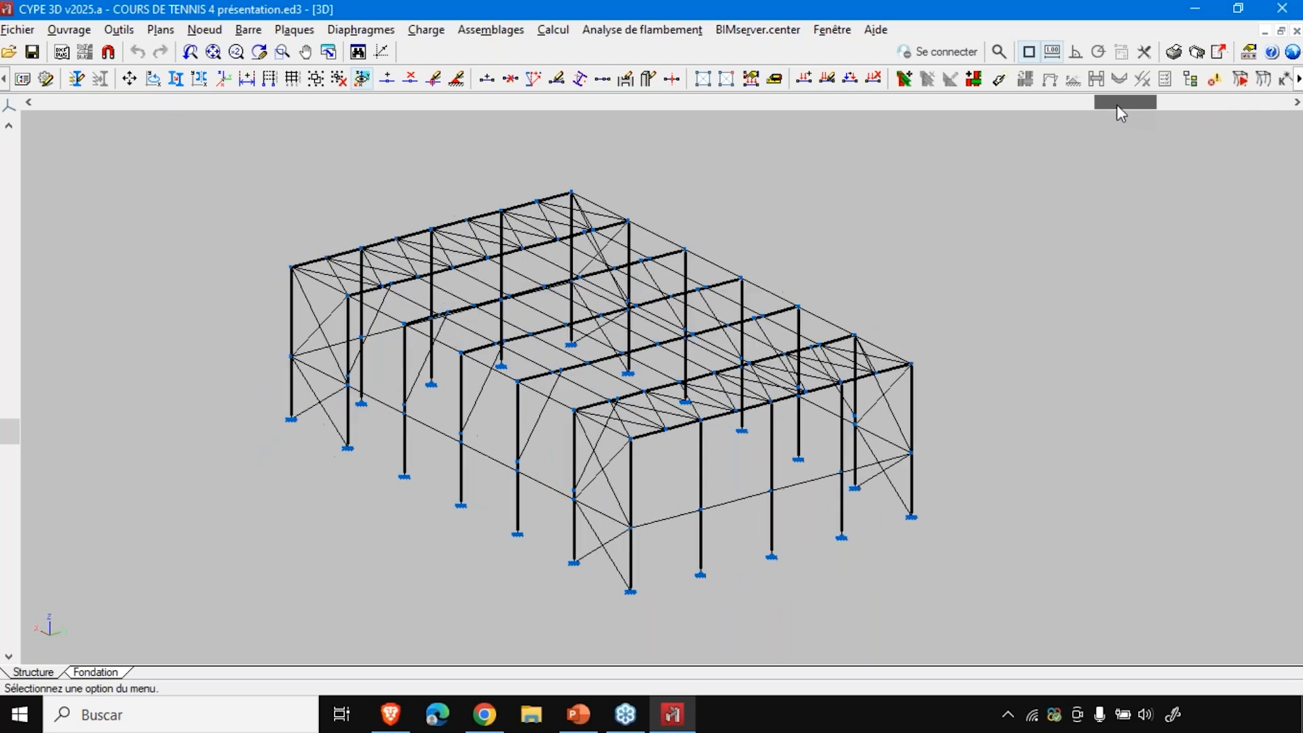
{"action": "scroll", "coordinate": [484, 350], "scroll_direction": "up", "scroll_amount": 1}
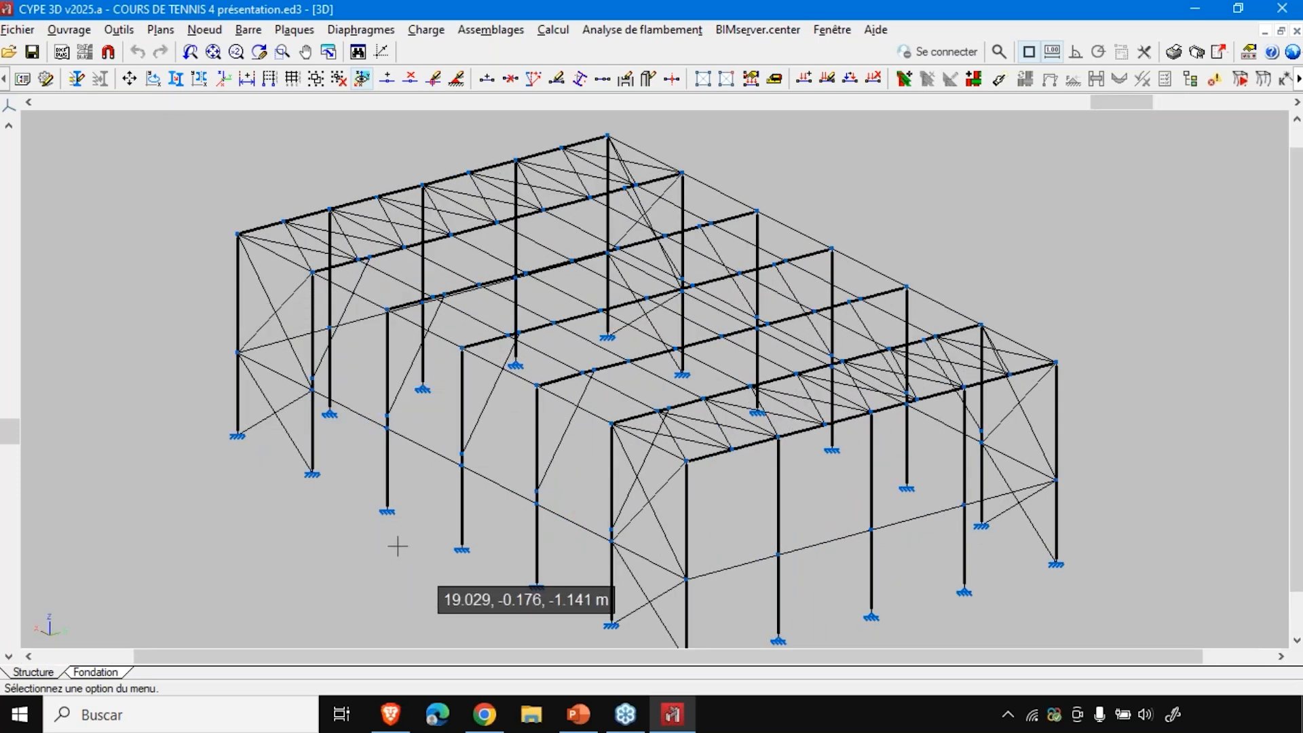
{"action": "scroll", "coordinate": [450, 442], "scroll_direction": "up", "scroll_amount": 2}
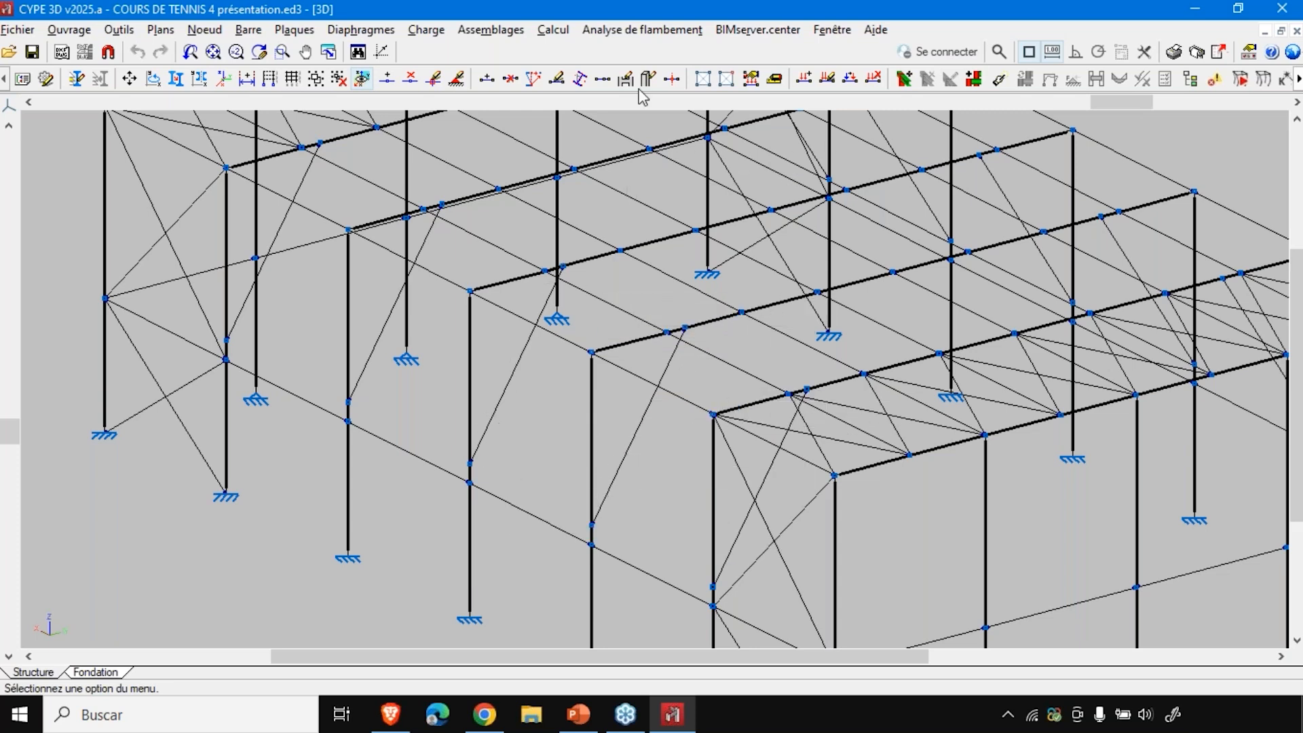
- Display the buckling modes with deformed shape and participation, and choose the self-weight combination [1] PP
{"action": "left_click", "coordinate": [642, 30]}
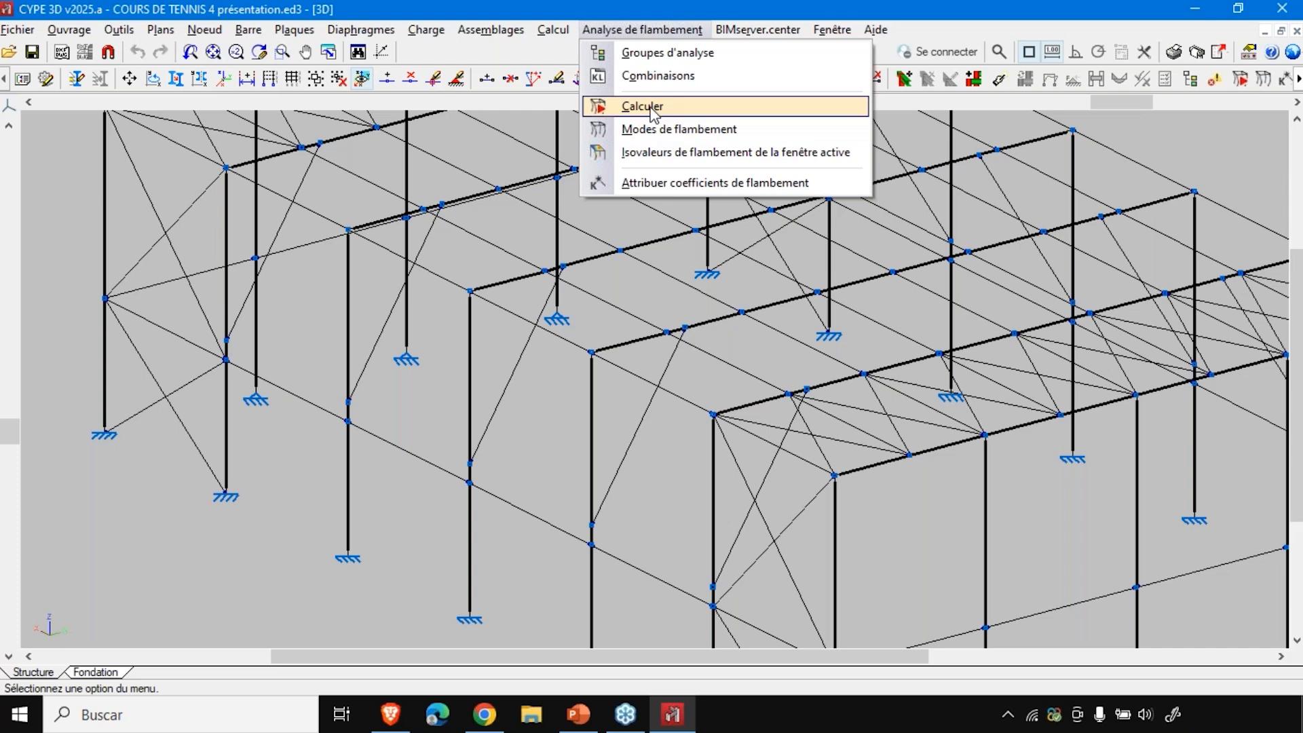
{"action": "left_click", "coordinate": [657, 129]}
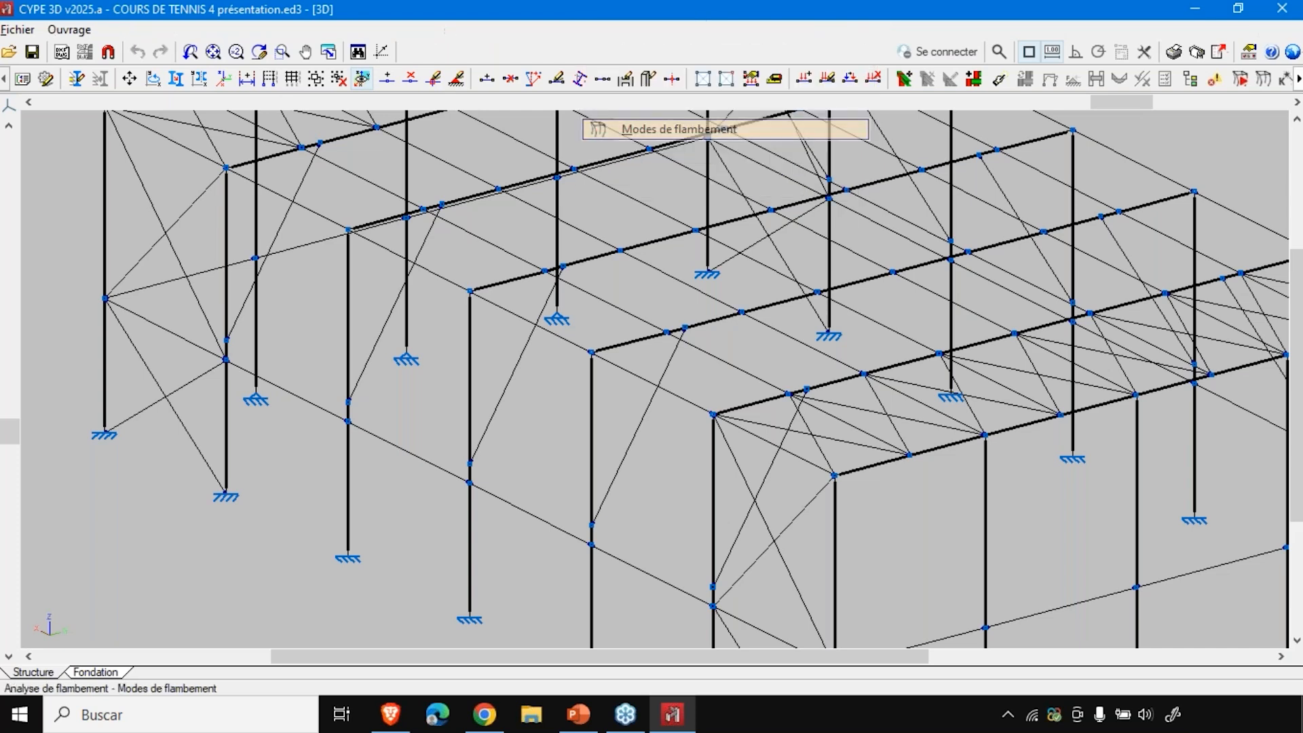
{"action": "left_click", "coordinate": [98, 213]}
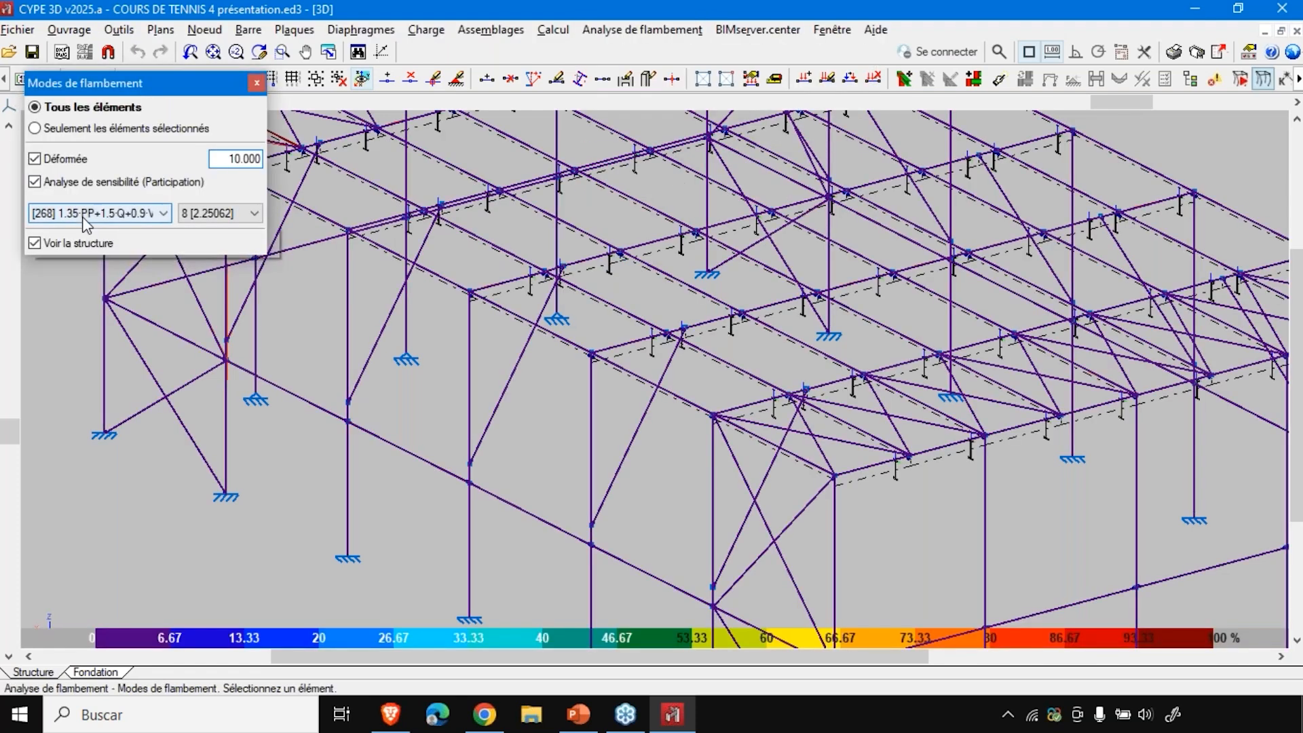
{"action": "scroll", "coordinate": [102, 268], "scroll_direction": "up", "scroll_amount": 3}
{"action": "left_click_drag", "start_coordinate": [269, 549], "coordinate": [256, 258]}
{"action": "scroll", "coordinate": [258, 265], "scroll_direction": "up", "scroll_amount": 1}
{"action": "left_click", "coordinate": [61, 231]}
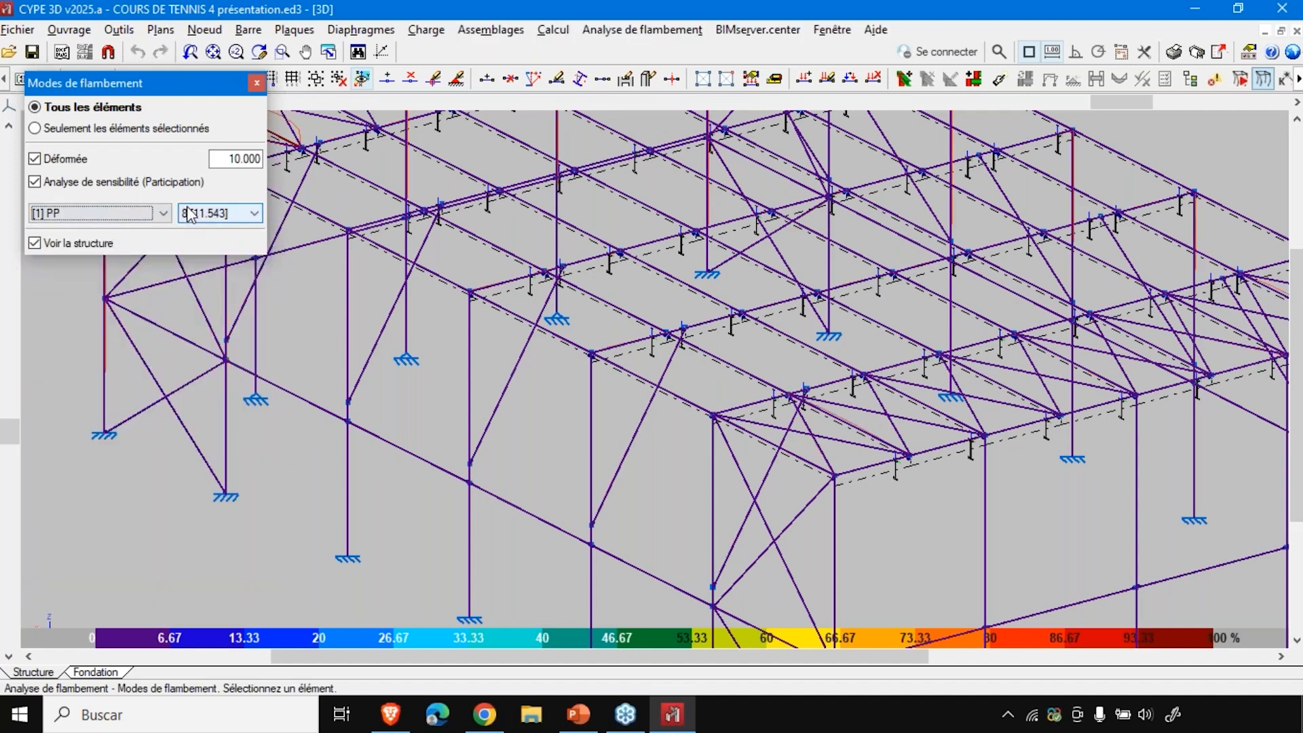
- Show the first buckling mode of combination PP and examine the deformed bars in the roof bracing
{"action": "left_click", "coordinate": [207, 216]}
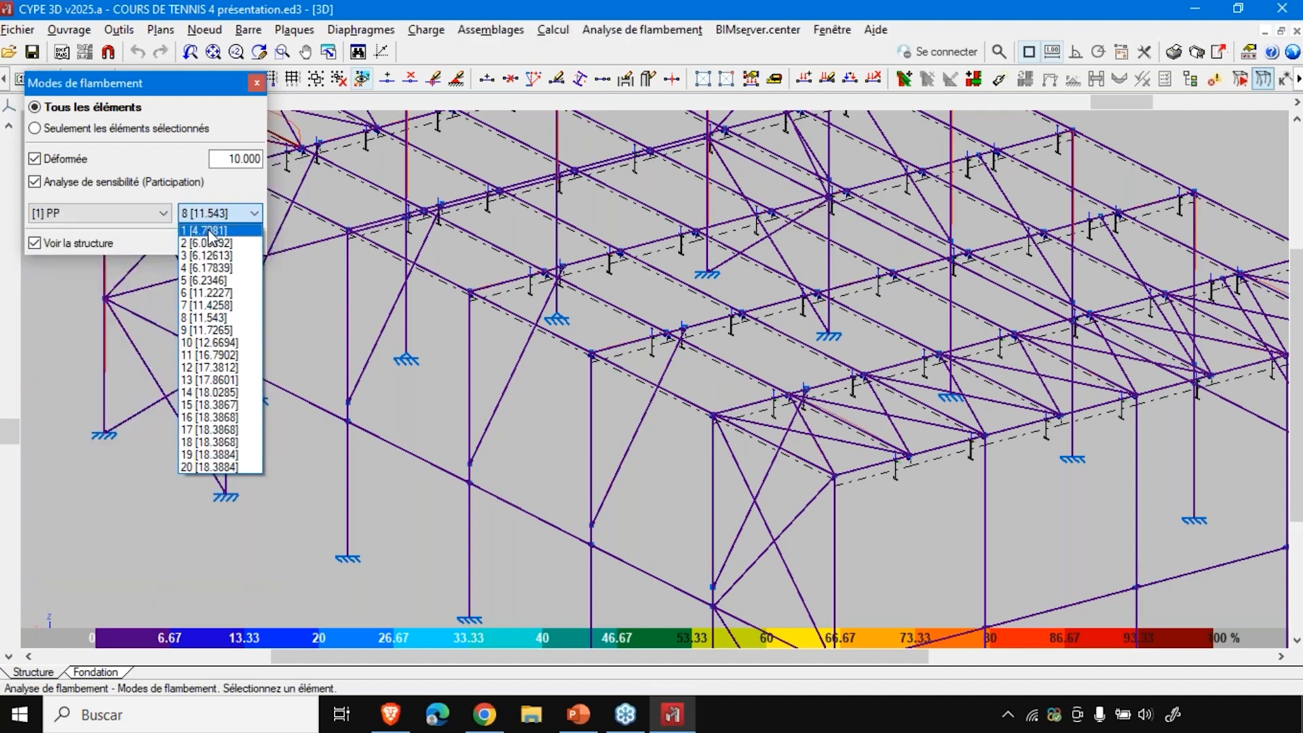
{"action": "left_click", "coordinate": [211, 226]}
{"action": "scroll", "coordinate": [627, 538], "scroll_direction": "down", "scroll_amount": 4}
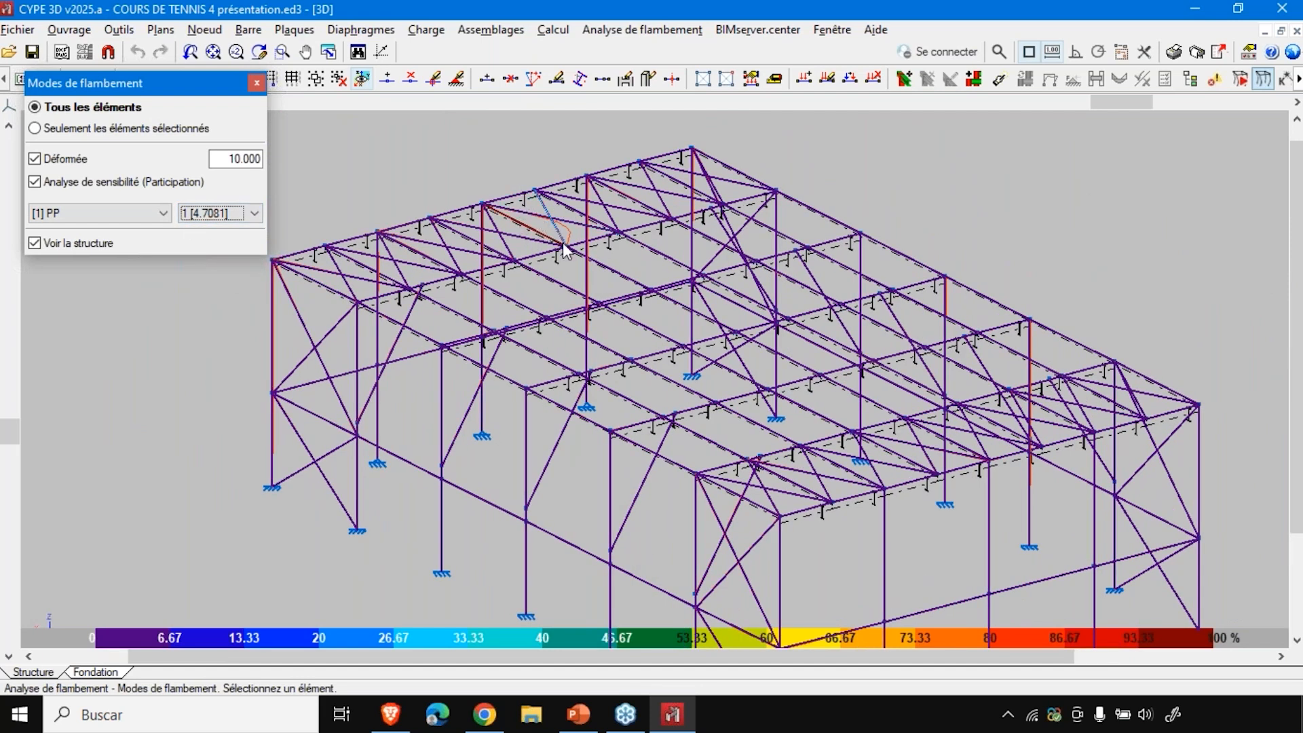
{"action": "scroll", "coordinate": [559, 217], "scroll_direction": "up", "scroll_amount": 1}
{"action": "scroll", "coordinate": [559, 217], "scroll_direction": "up", "scroll_amount": 5}
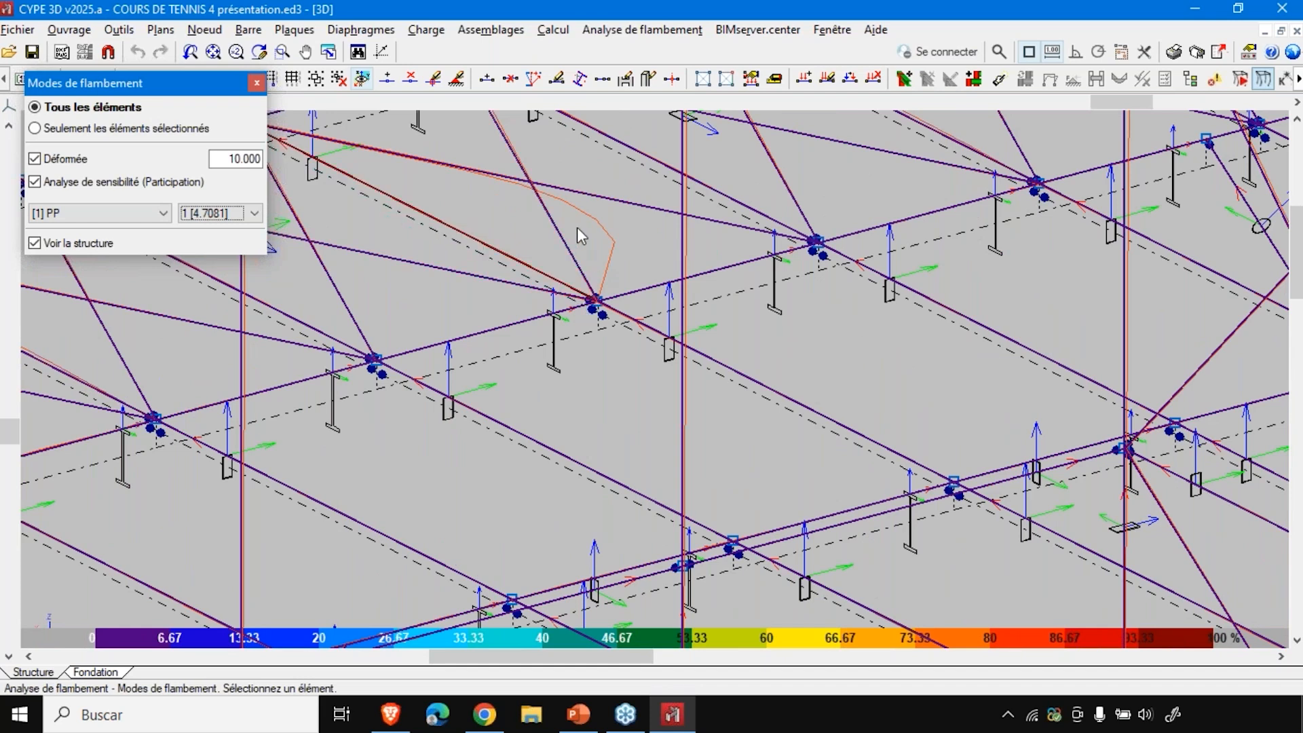
{"action": "scroll", "coordinate": [481, 249], "scroll_direction": "down", "scroll_amount": 3}
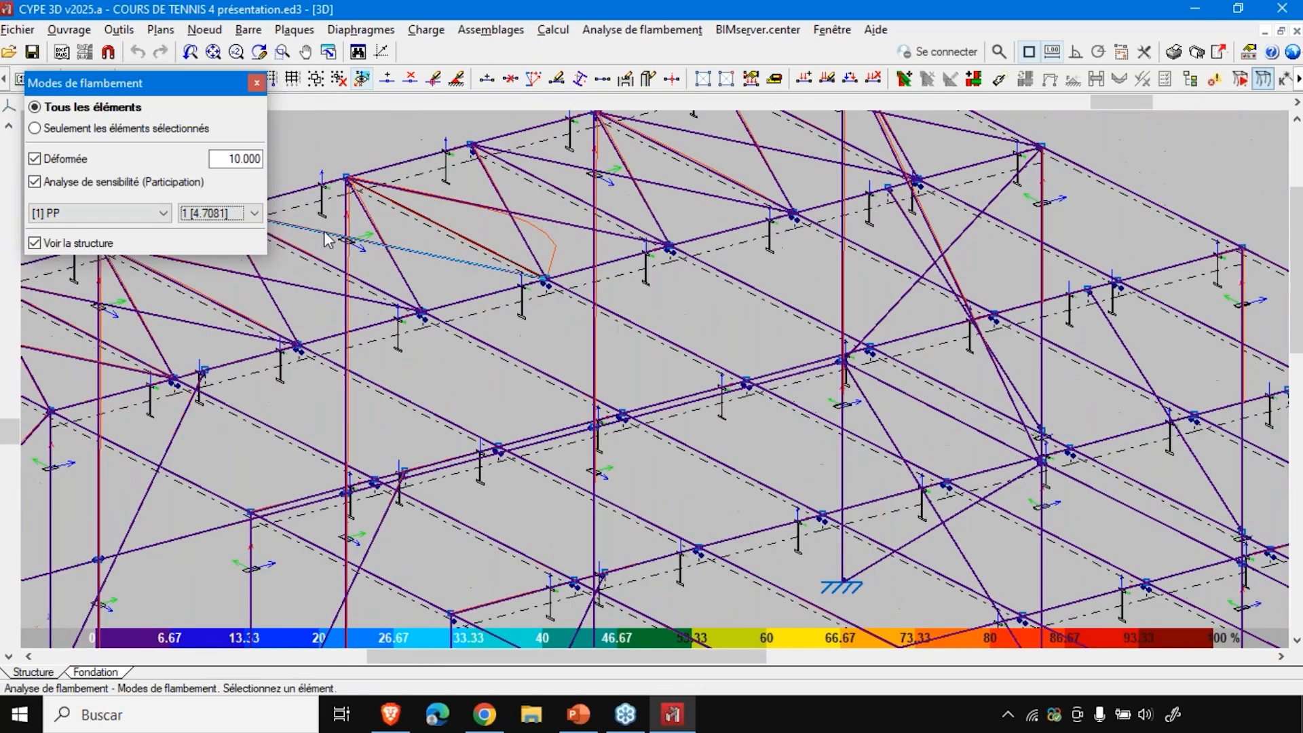
- Show the second buckling mode of combination PP and examine the deformed bars in the roof bracing
{"action": "left_click", "coordinate": [249, 217]}
{"action": "left_click", "coordinate": [226, 237]}
{"action": "scroll", "coordinate": [488, 285], "scroll_direction": "down", "scroll_amount": 4}
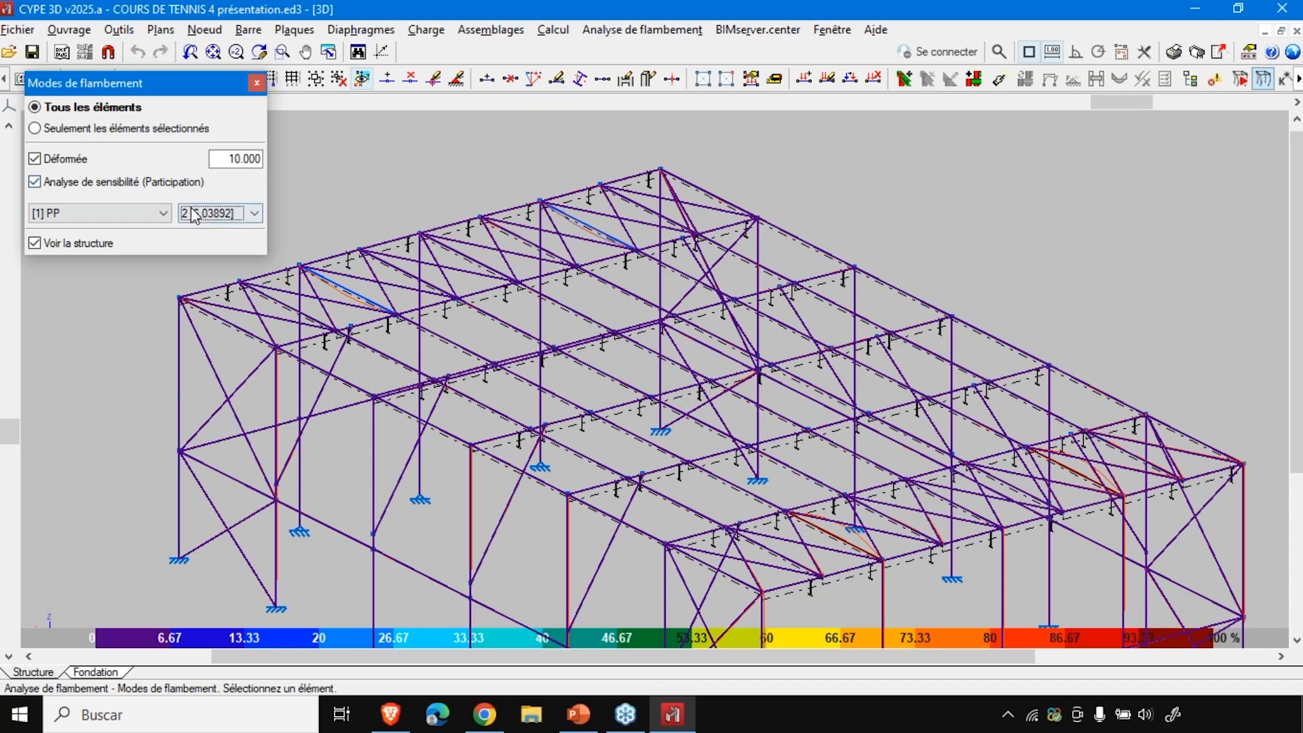
{"action": "scroll", "coordinate": [352, 300], "scroll_direction": "up", "scroll_amount": 5}
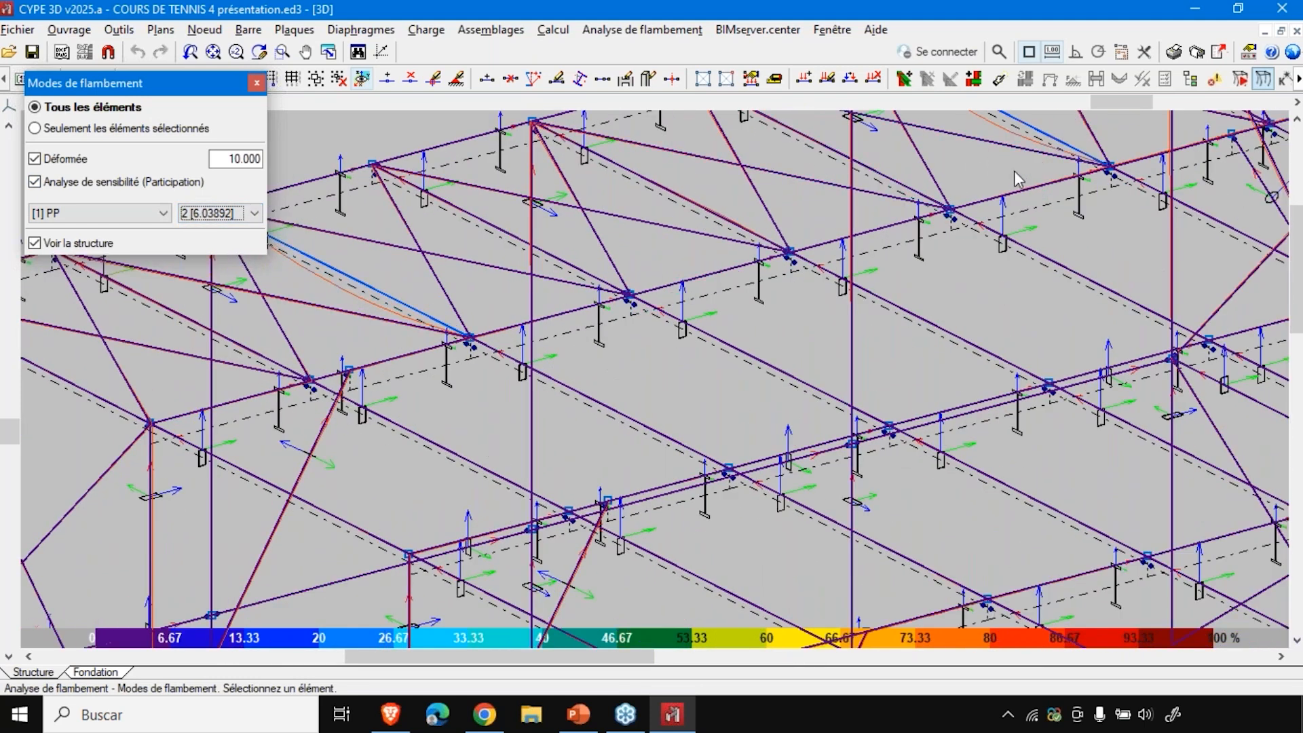
{"action": "scroll", "coordinate": [1022, 174], "scroll_direction": "down", "scroll_amount": 3}
{"action": "scroll", "coordinate": [504, 228], "scroll_direction": "down", "scroll_amount": 3}
- Step through buckling modes 3 to 5 of combination PP, examining the participating roof bracing bars on both end bays
{"action": "left_click", "coordinate": [222, 213]}
{"action": "left_click", "coordinate": [211, 244]}
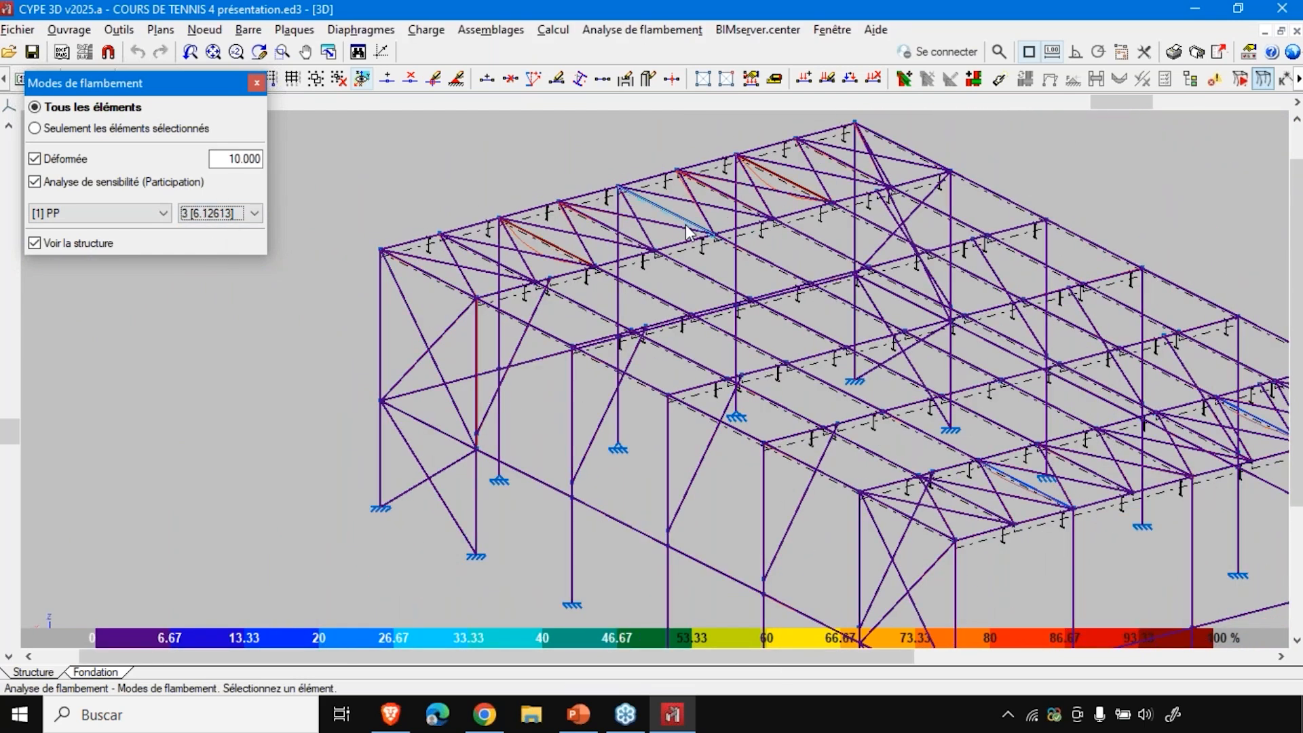
{"action": "key", "text": "Down"}
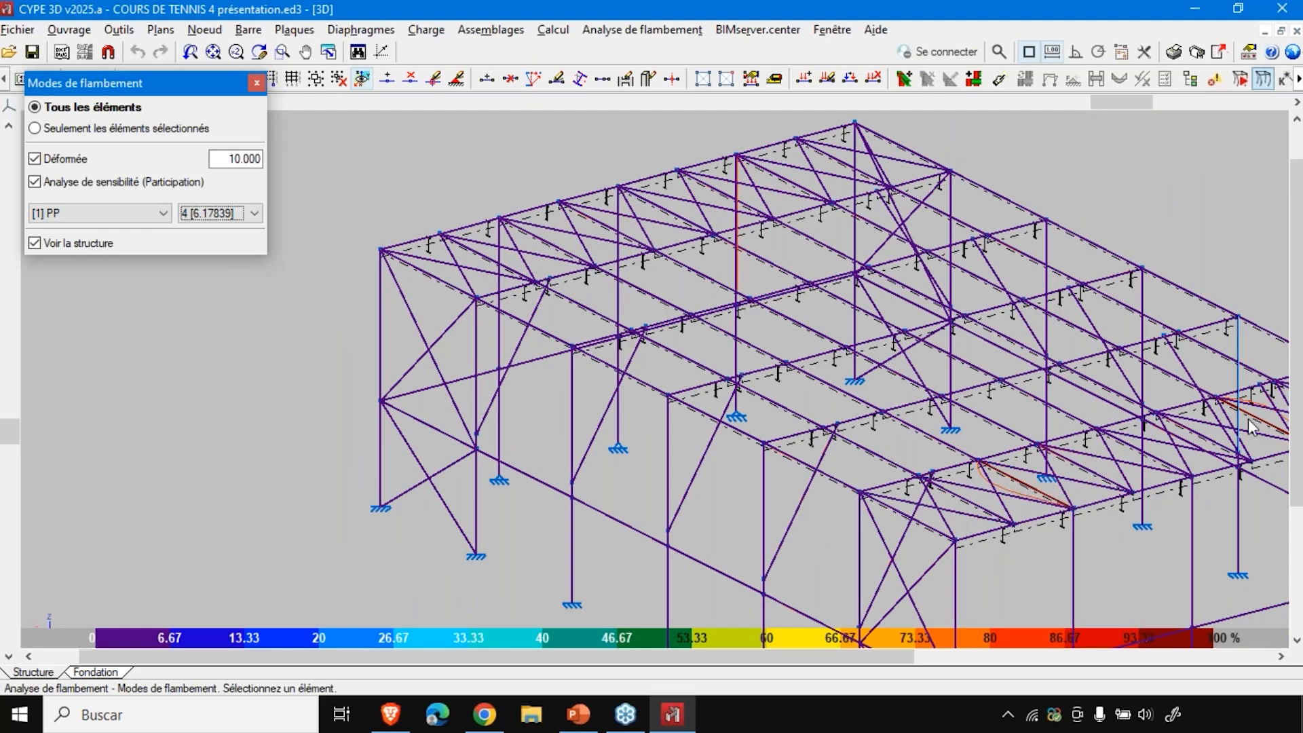
{"action": "scroll", "coordinate": [833, 405], "scroll_direction": "down", "scroll_amount": 4}
{"action": "scroll", "coordinate": [1202, 443], "scroll_direction": "up", "scroll_amount": 7}
{"action": "key", "text": "Down"}
{"action": "scroll", "coordinate": [1142, 413], "scroll_direction": "down", "scroll_amount": 5}
- Step through buckling modes 6 to 14 of combination PP and compare which bars deform in each
{"action": "key", "text": "Down"}
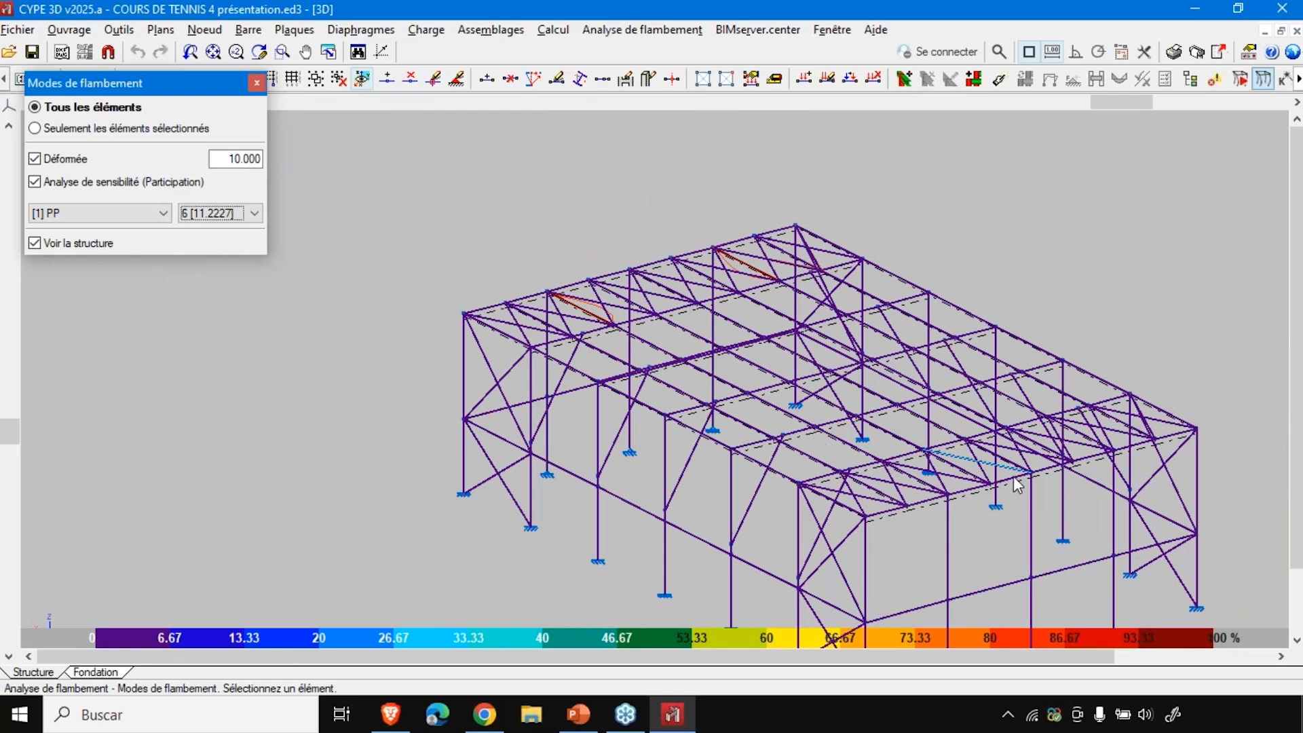
{"action": "key", "text": "Down"}
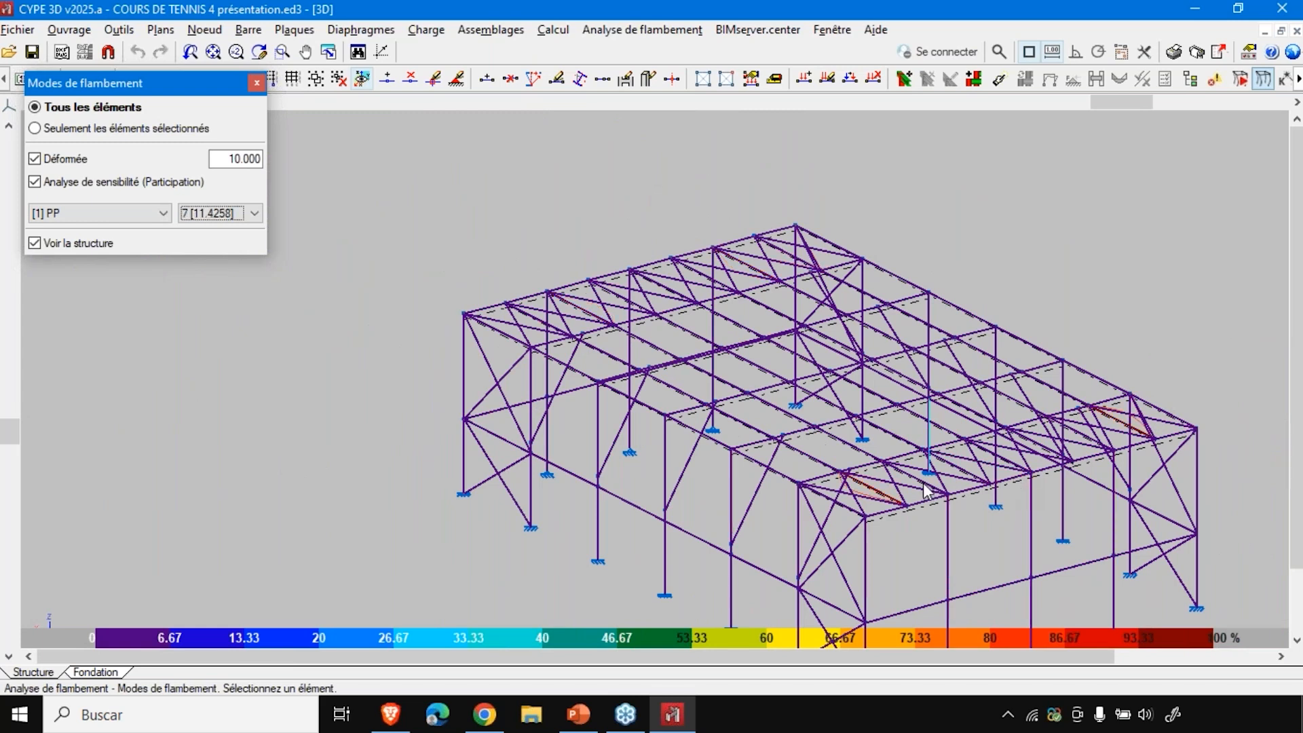
{"action": "key", "text": "Down"}
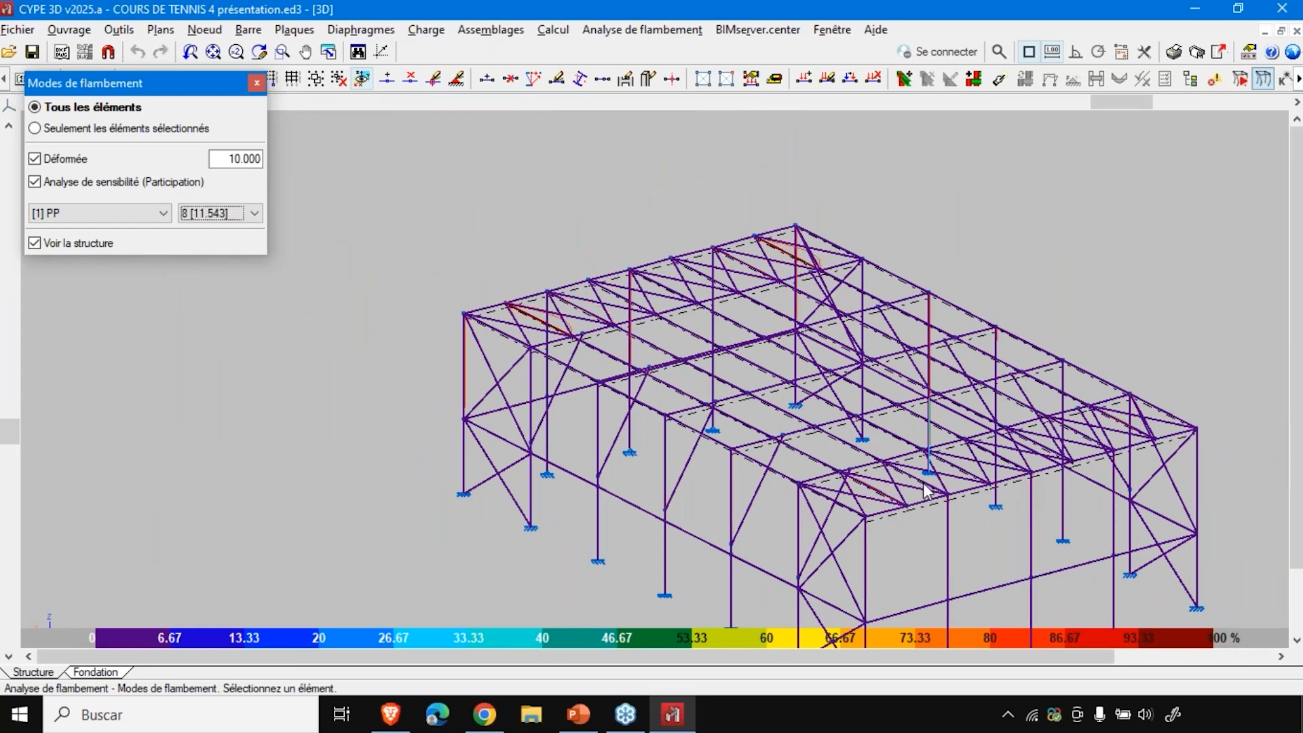
{"action": "key", "text": "Down"}
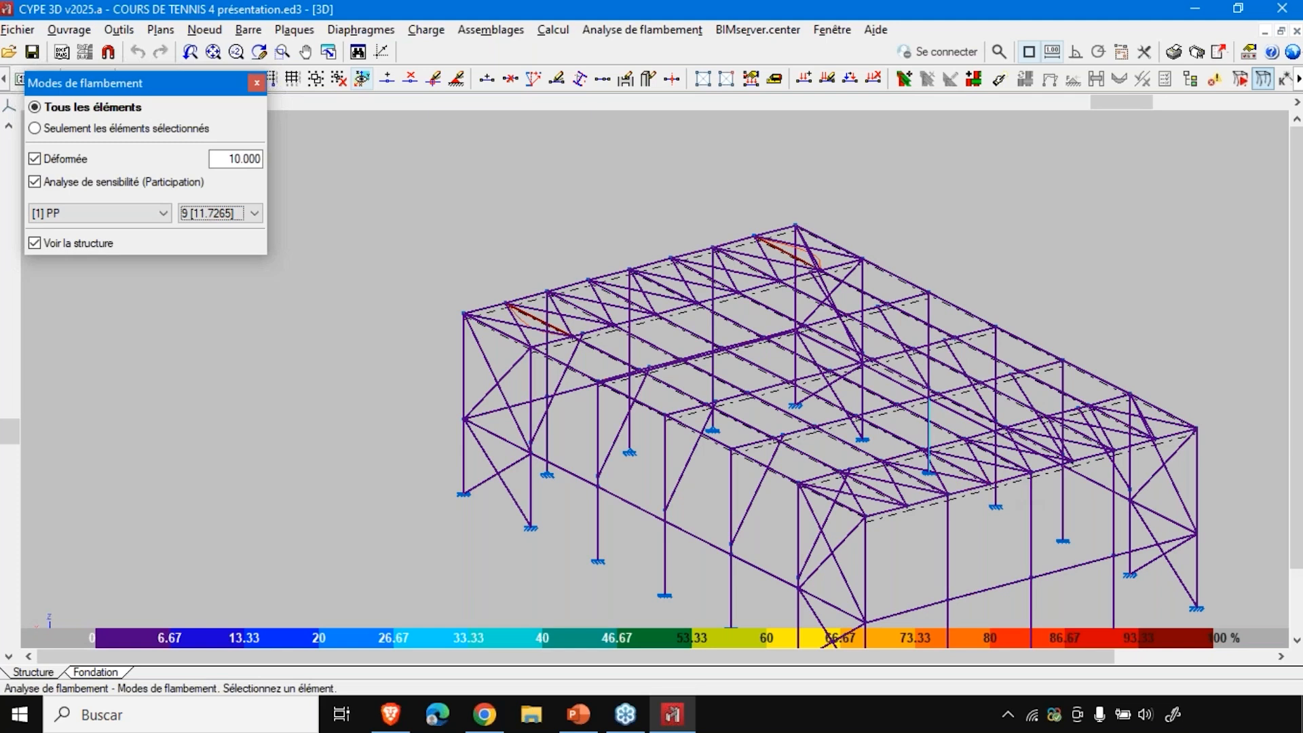
{"action": "key", "text": "Down"}
{"action": "key", "text": "Down"}
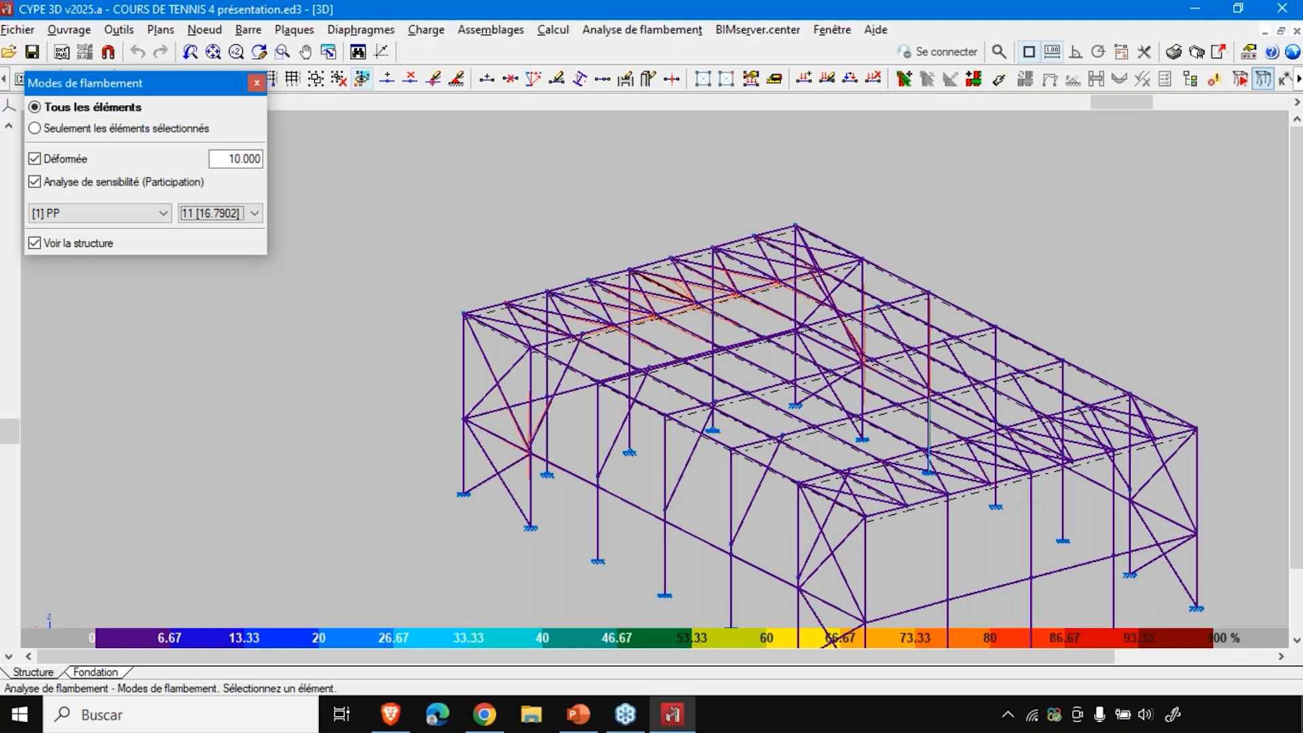
{"action": "key", "text": "Down"}
{"action": "key", "text": "Down"}
{"action": "key", "text": "Down"}
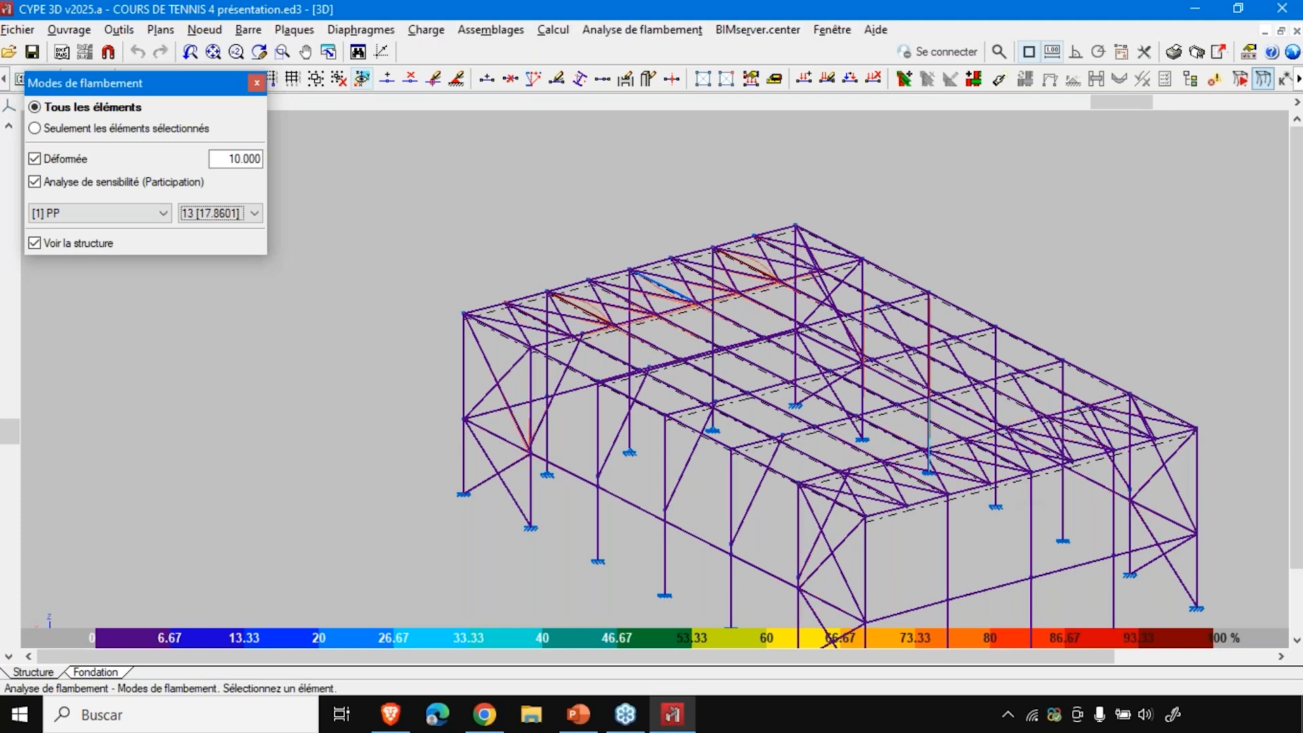
- Step through buckling modes 15 to 18 of combination PP and examine the deformed diagonal struts of the intermediate frame
{"action": "key", "text": "Down"}
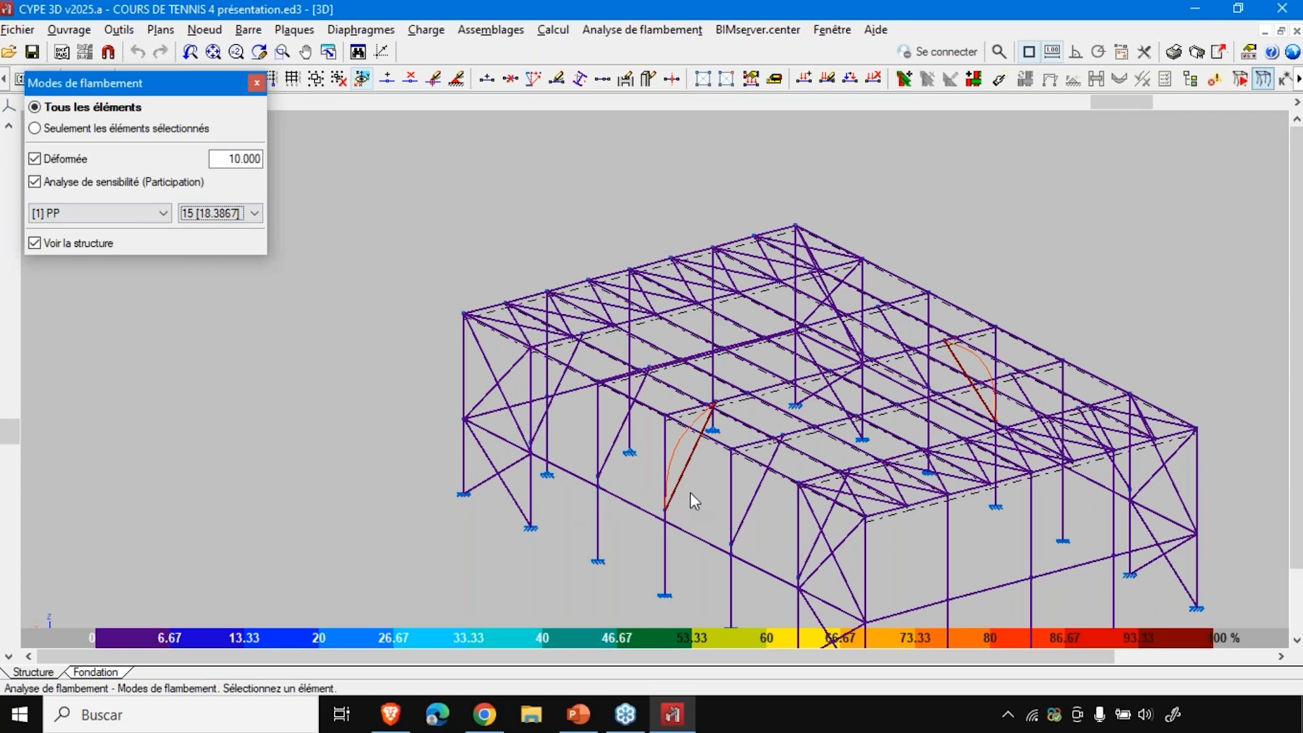
{"action": "scroll", "coordinate": [691, 491], "scroll_direction": "up", "scroll_amount": 3}
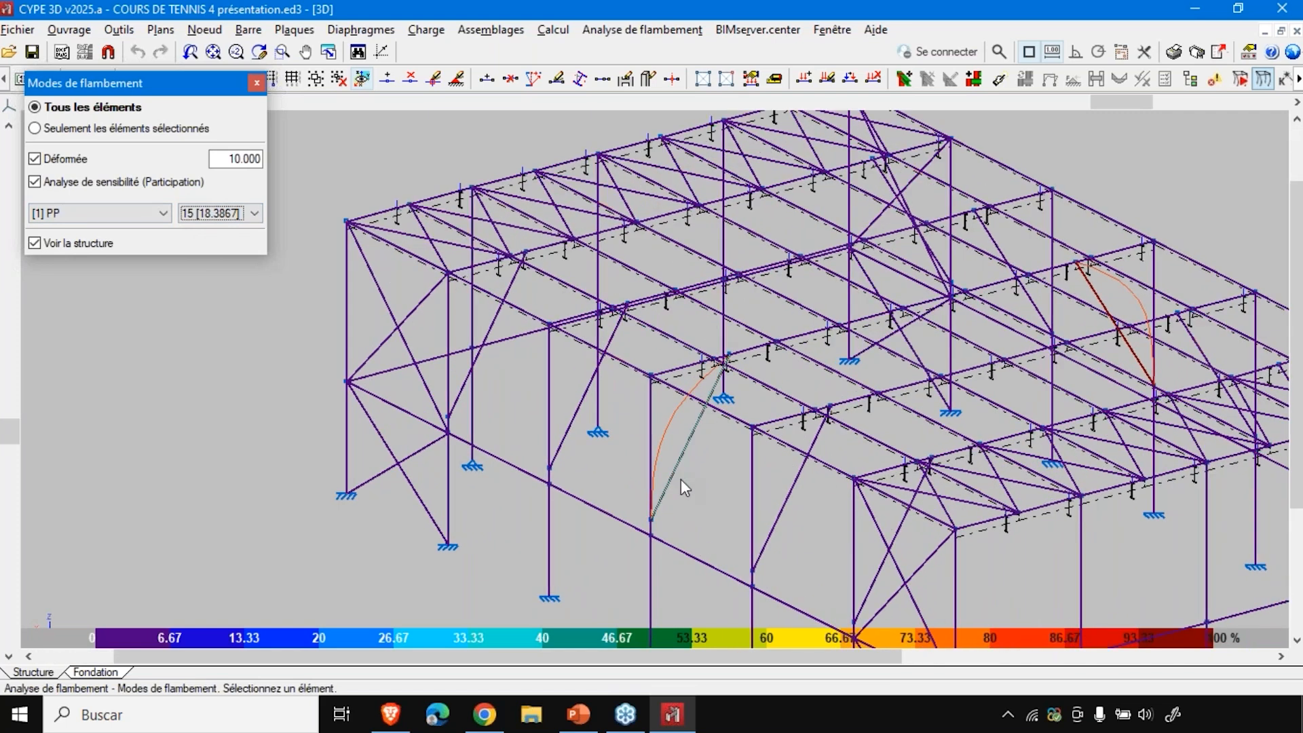
{"action": "key", "text": "Down"}
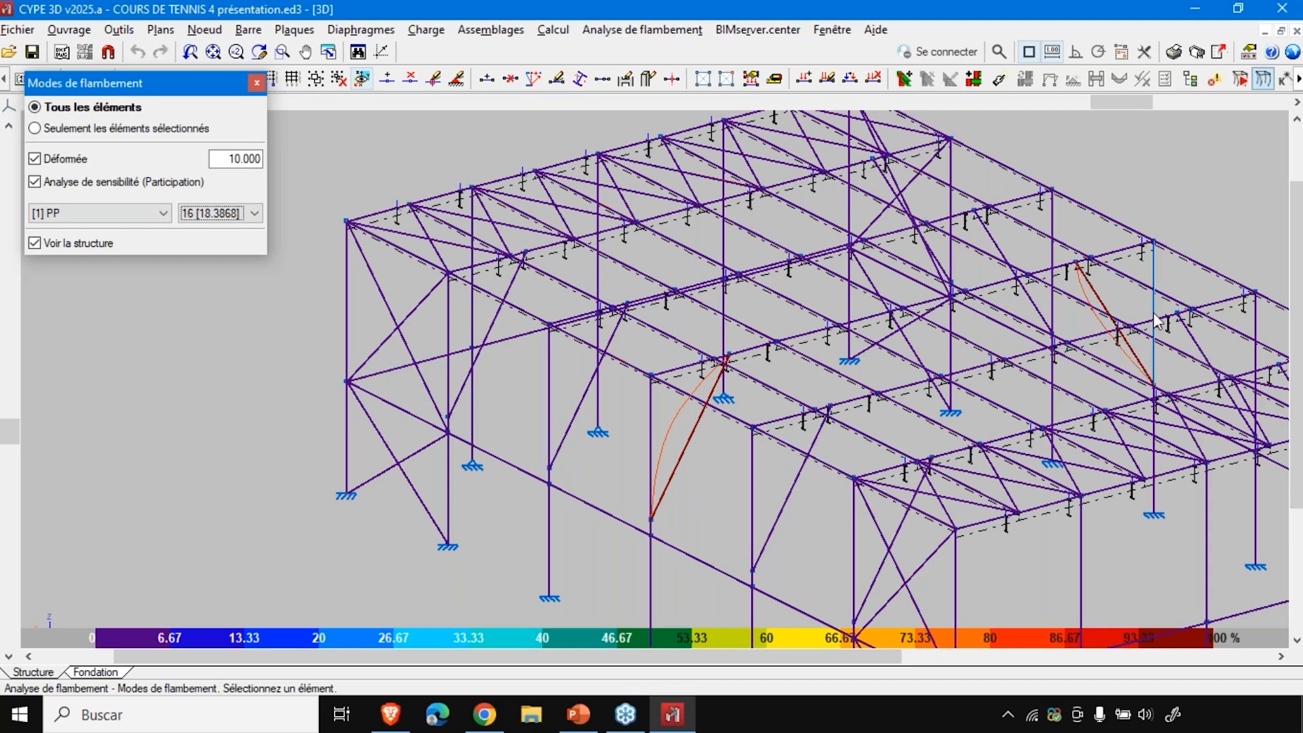
{"action": "key", "text": "Down"}
{"action": "key", "text": "Down"}
{"action": "scroll", "coordinate": [711, 461], "scroll_direction": "down", "scroll_amount": 2}
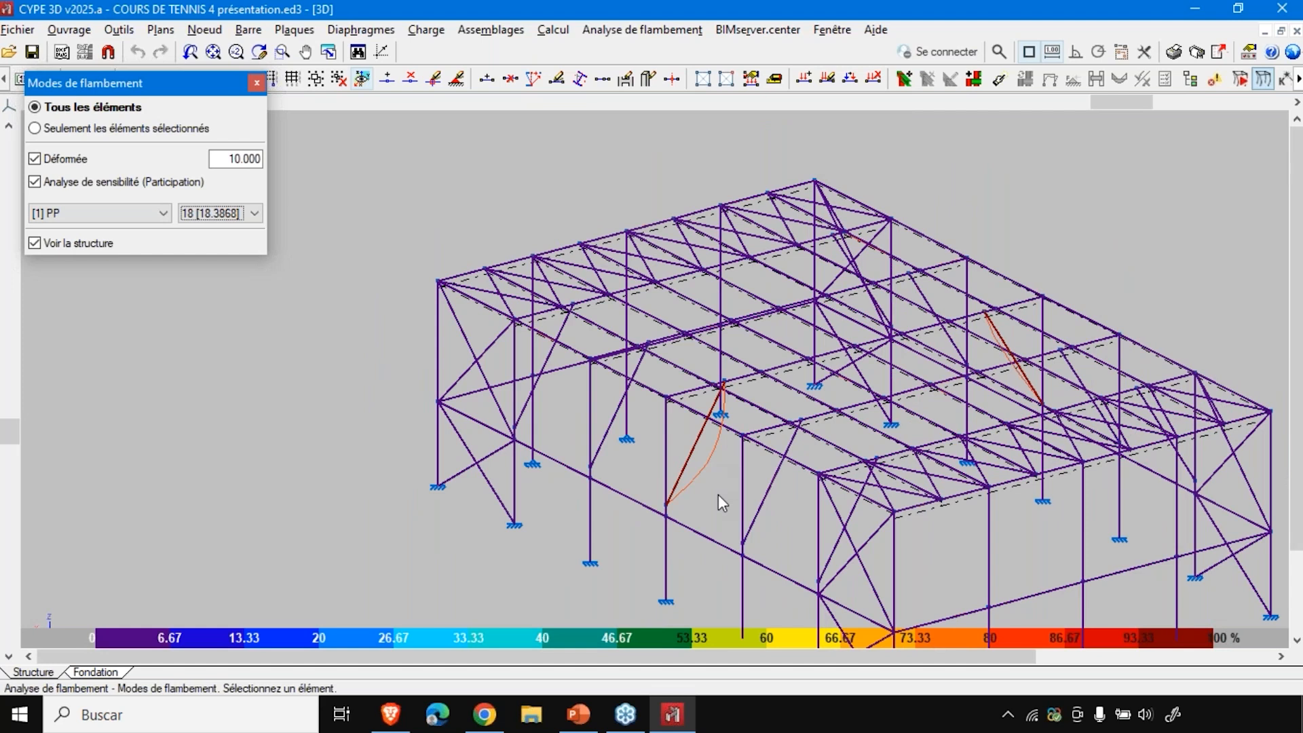
{"action": "scroll", "coordinate": [459, 366], "scroll_direction": "down", "scroll_amount": 2}
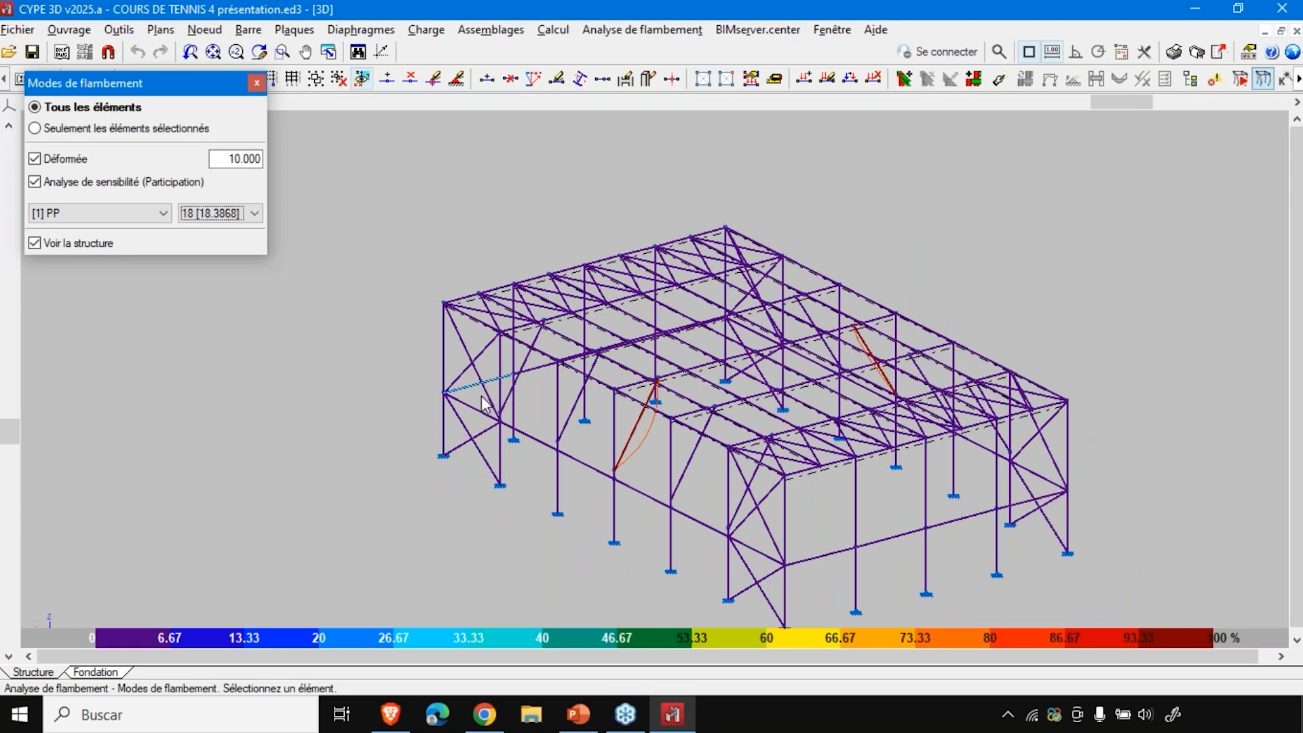
{"action": "scroll", "coordinate": [527, 462], "scroll_direction": "down", "scroll_amount": 1}
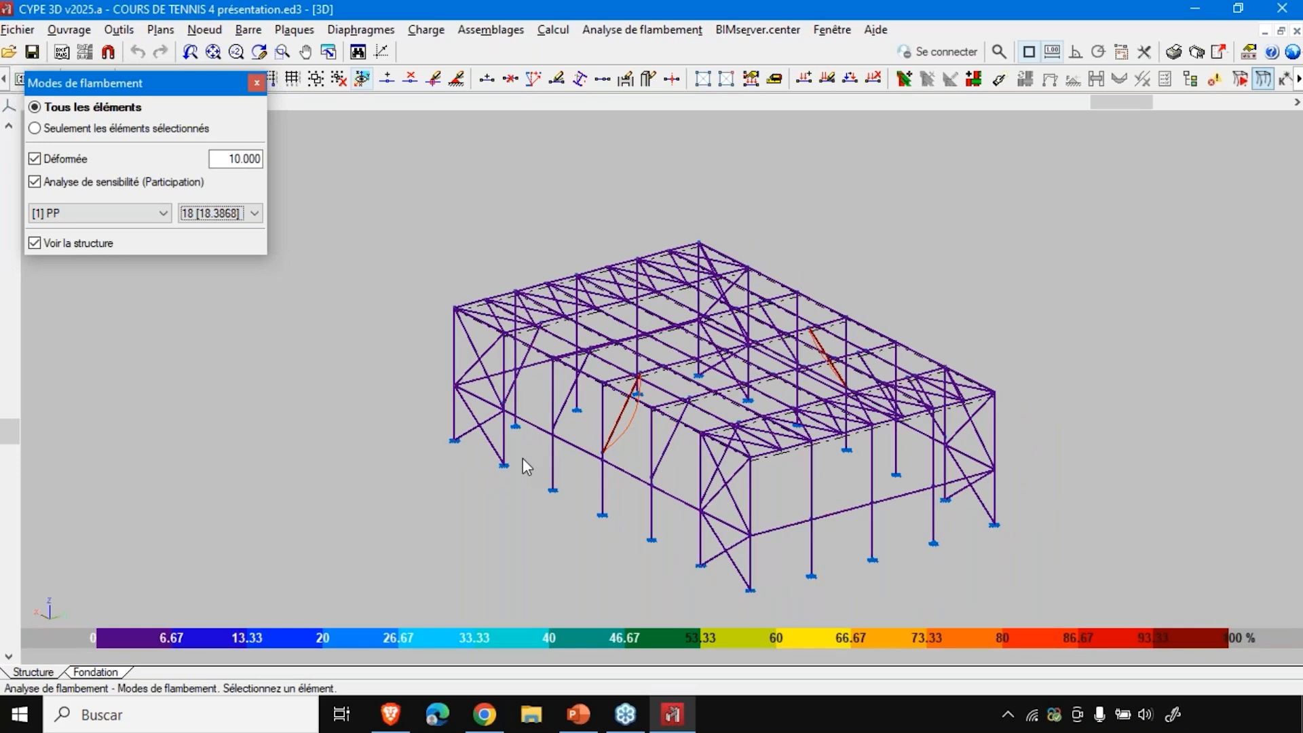
- Return to the first buckling mode of combination PP, re-examine its roof bracing deformation and review the list of modes
{"action": "left_click", "coordinate": [197, 215]}
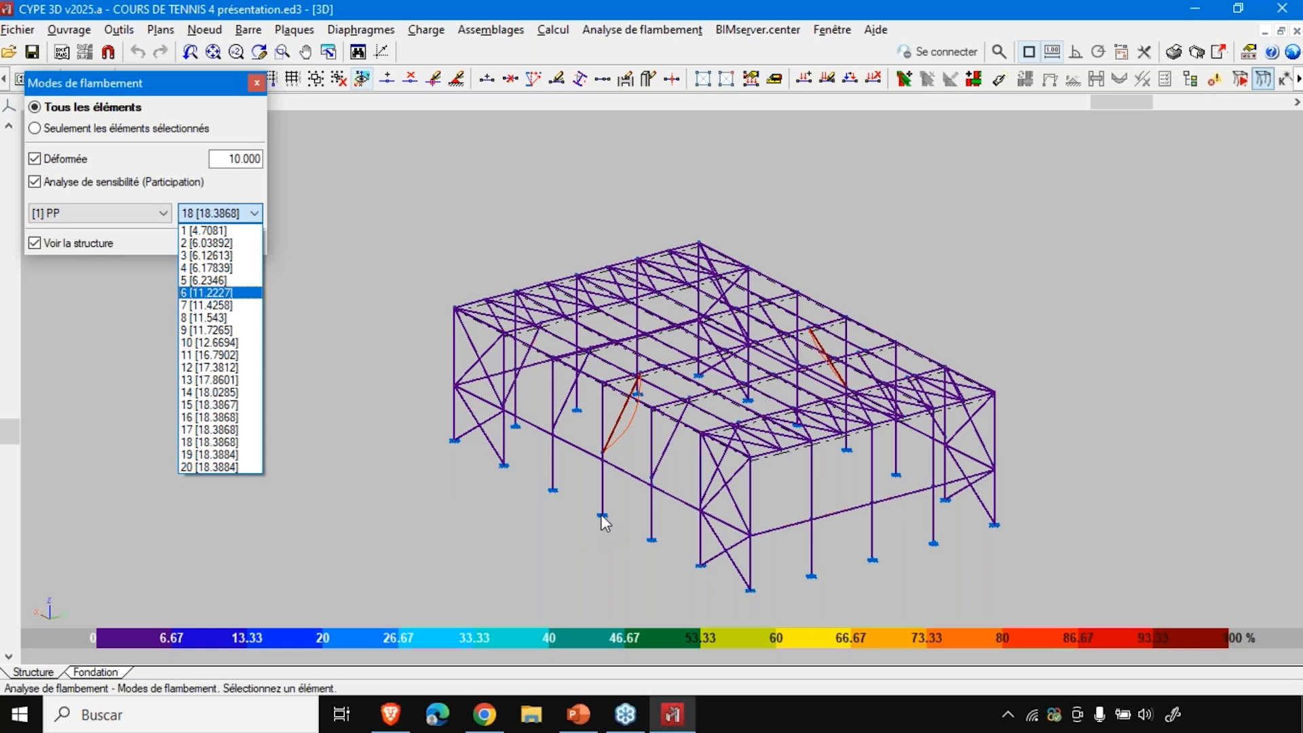
{"action": "left_click", "coordinate": [212, 230]}
{"action": "scroll", "coordinate": [614, 312], "scroll_direction": "up", "scroll_amount": 5}
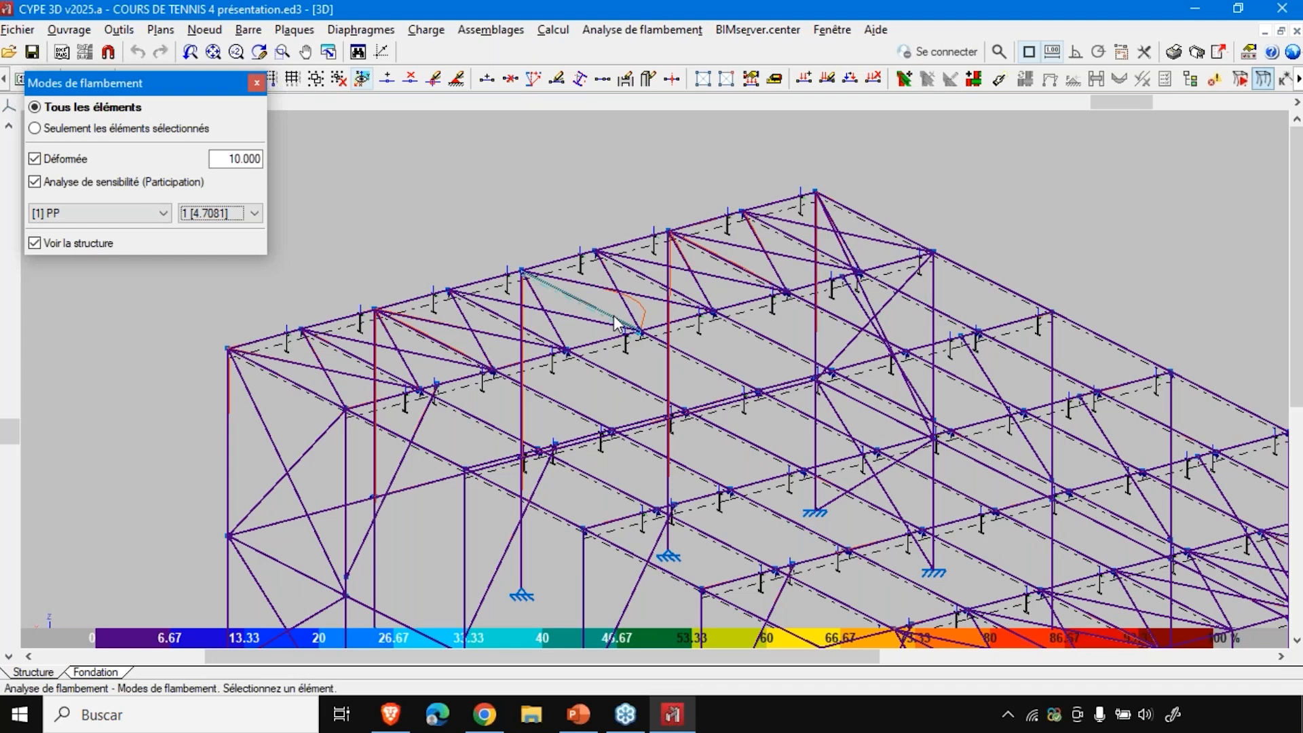
{"action": "scroll", "coordinate": [613, 314], "scroll_direction": "down", "scroll_amount": 5}
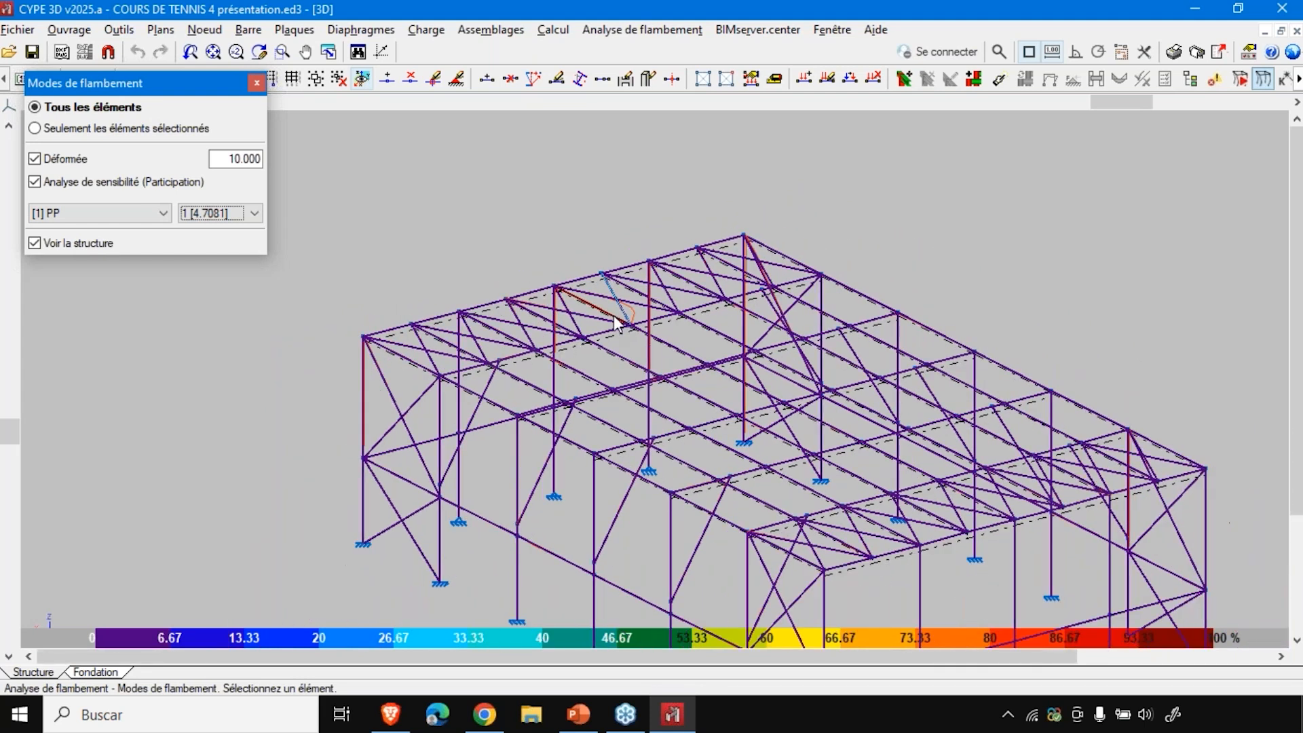
{"action": "scroll", "coordinate": [616, 323], "scroll_direction": "down", "scroll_amount": 1}
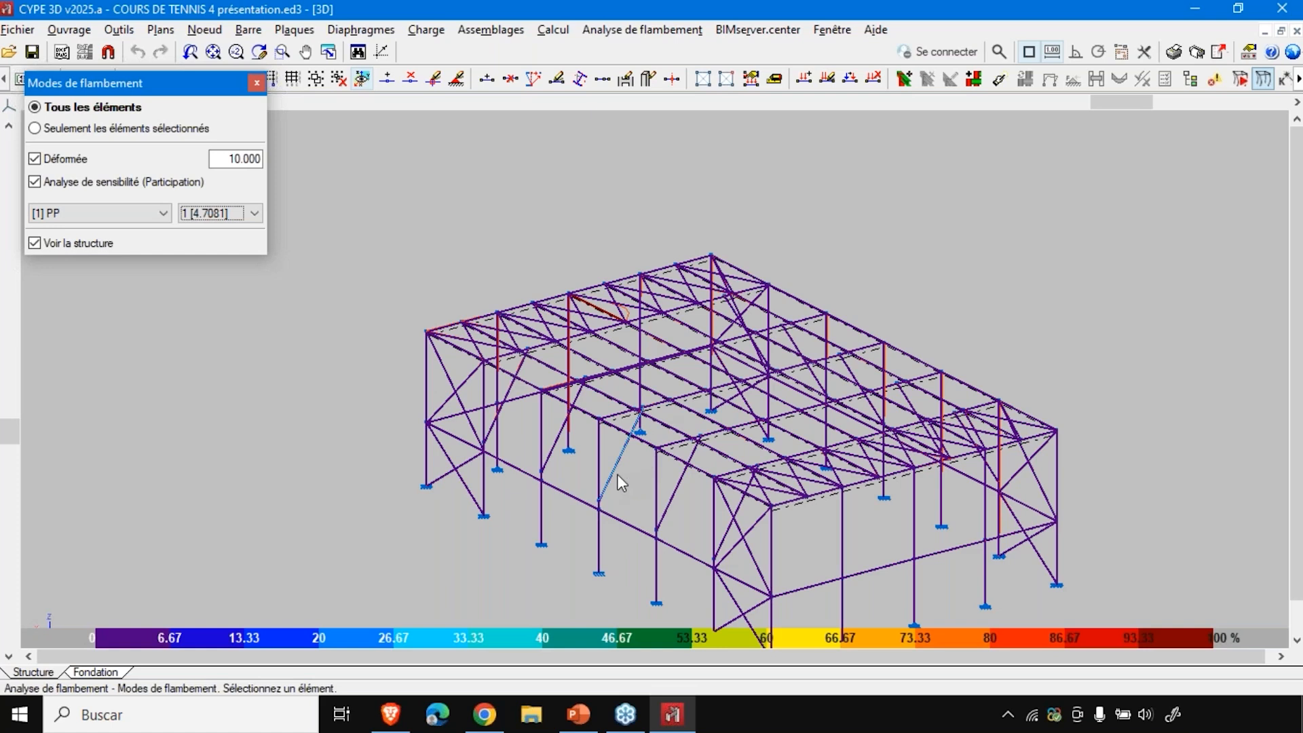
{"action": "left_click", "coordinate": [200, 214]}
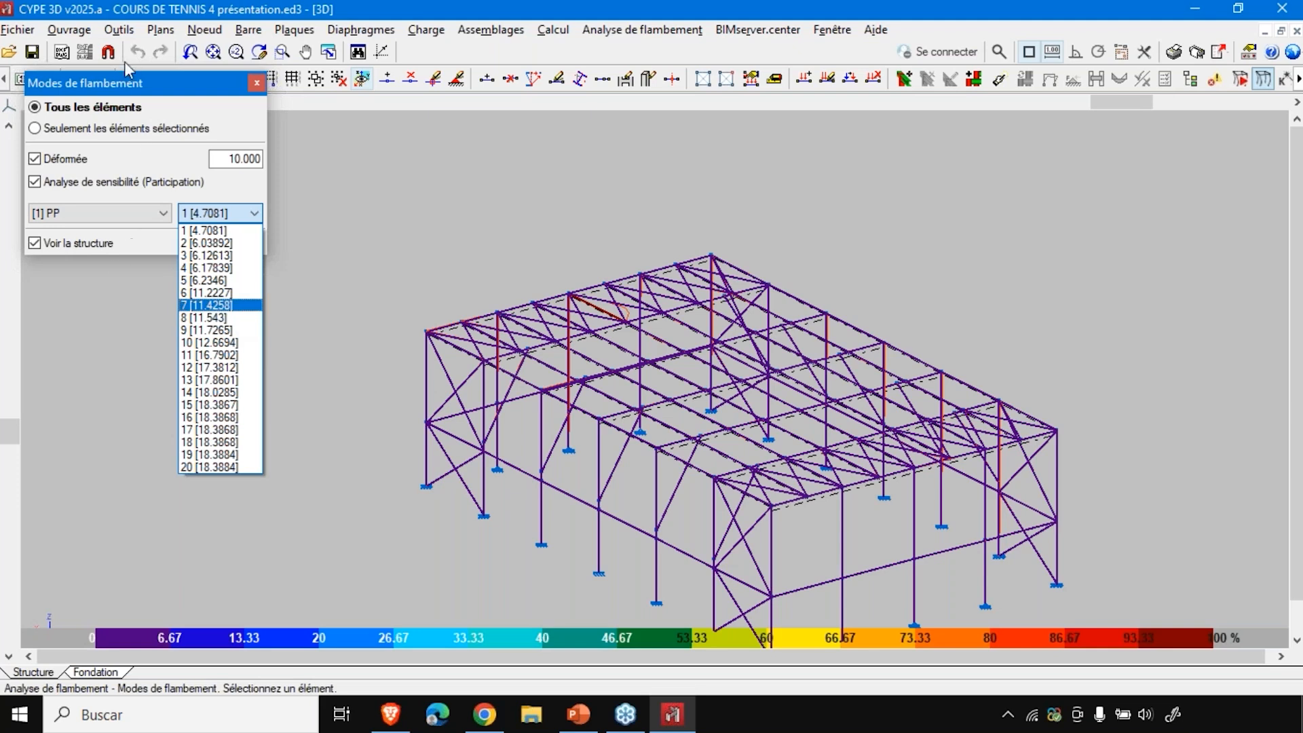
{"action": "left_click", "coordinate": [102, 2]}
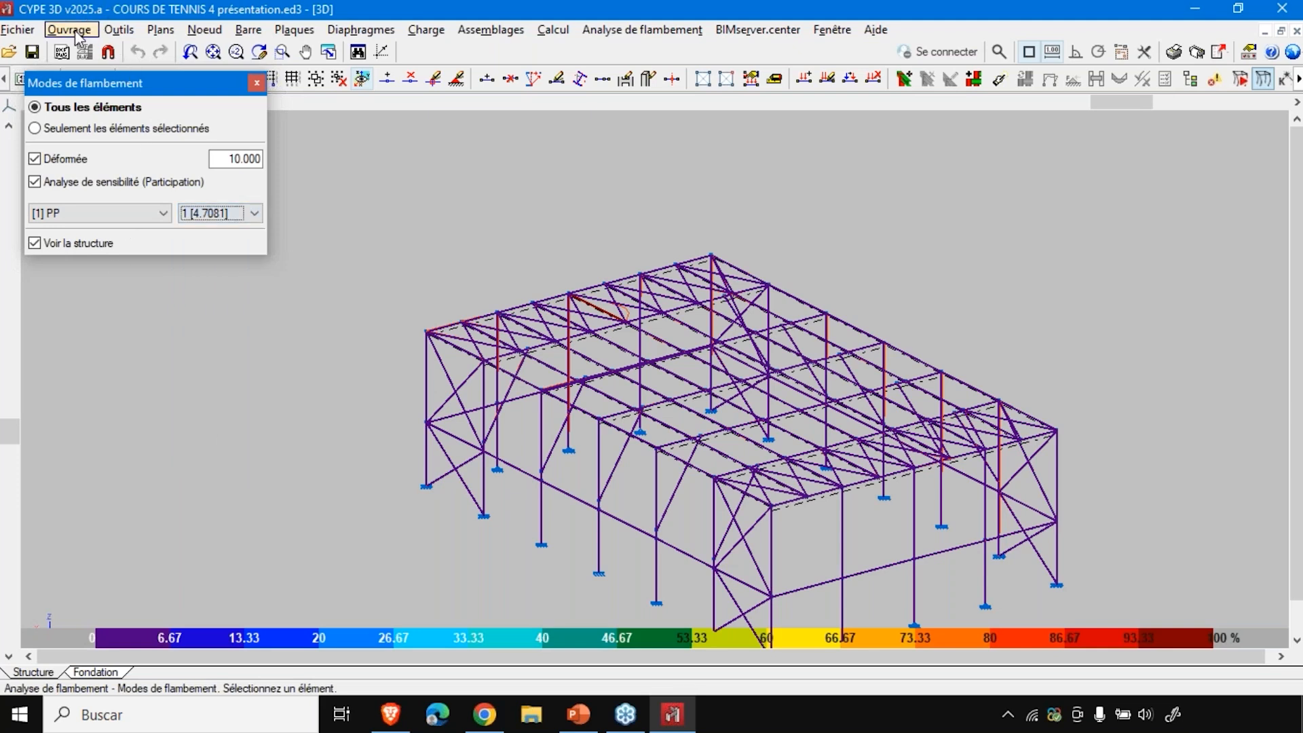
- Open the layer manager and add a layer named PORTIQUES
{"action": "left_click", "coordinate": [117, 34]}
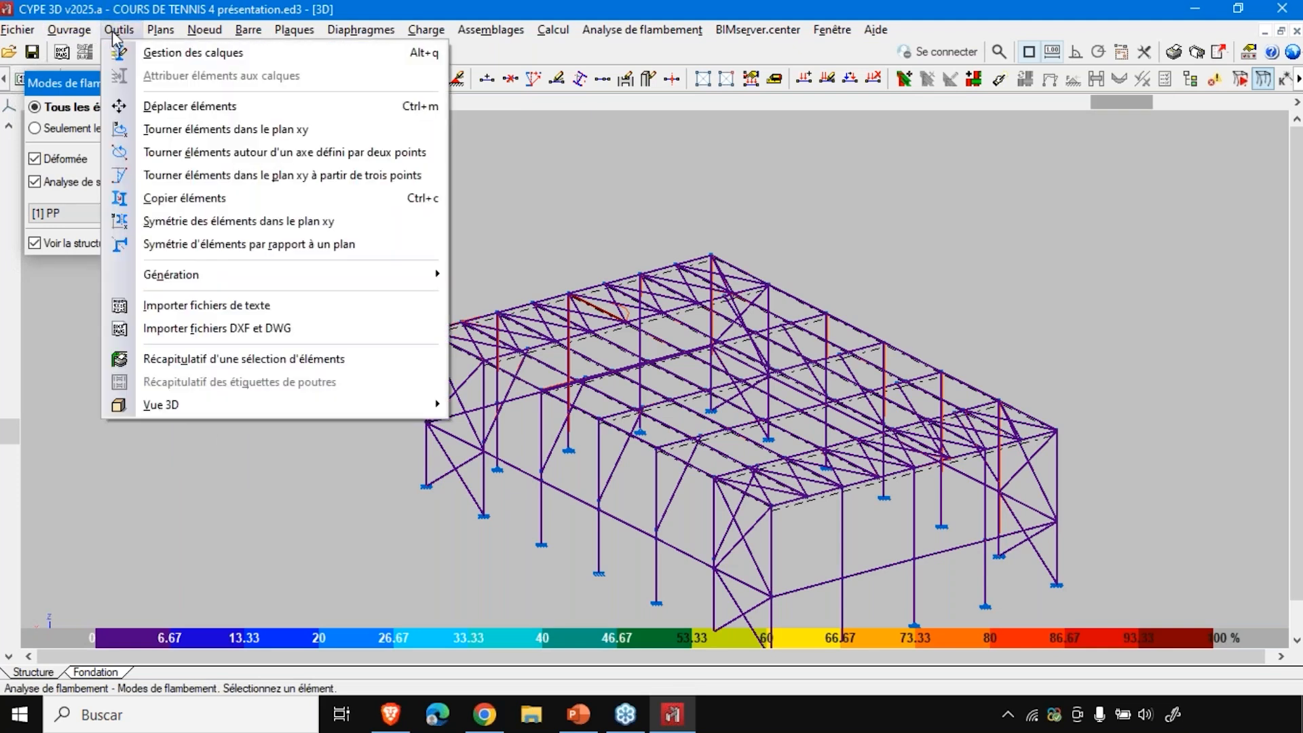
{"action": "left_click", "coordinate": [156, 61]}
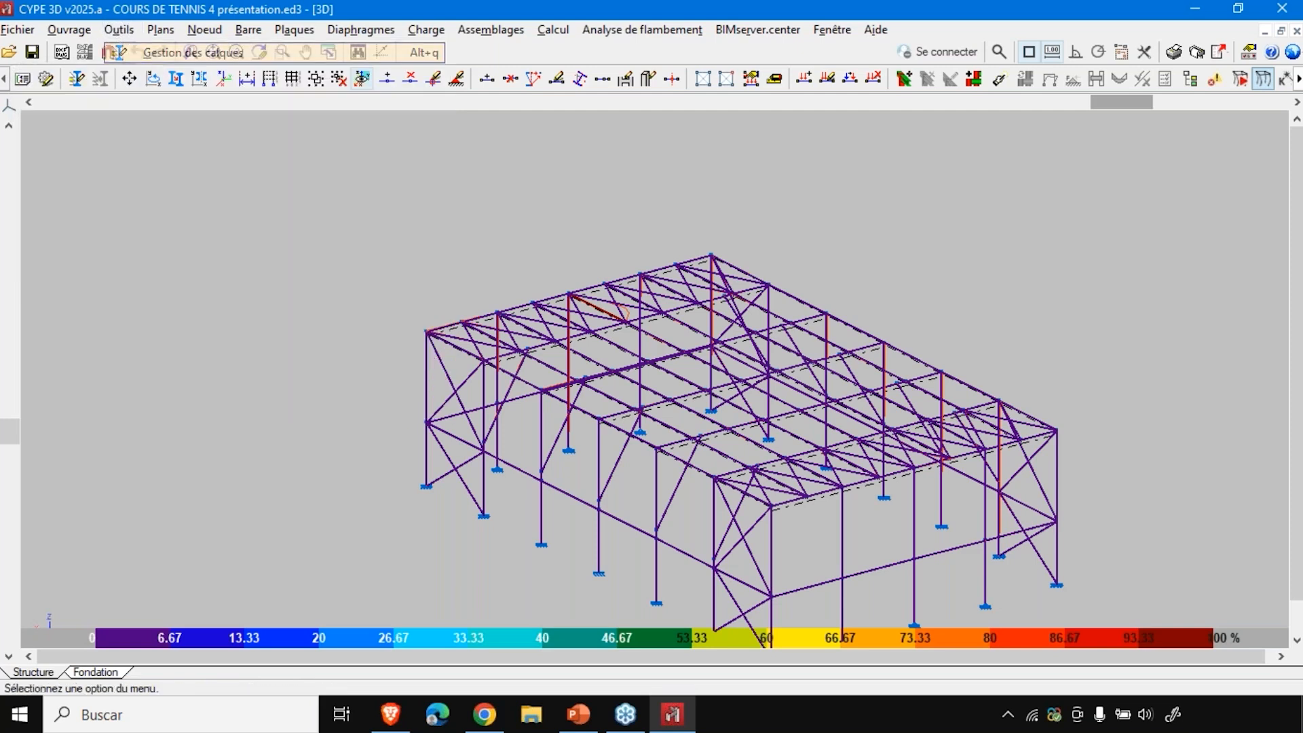
{"action": "left_click_drag", "start_coordinate": [572, 148], "coordinate": [330, 155]}
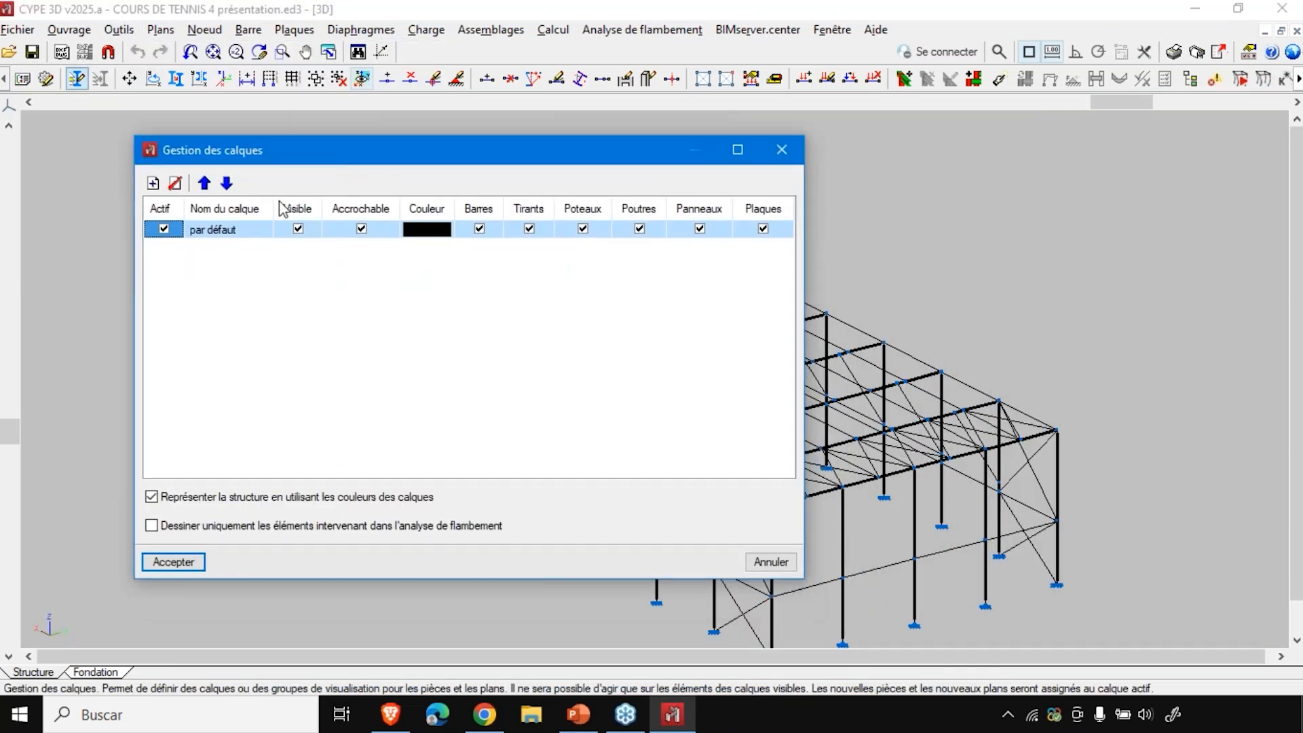
{"action": "left_click", "coordinate": [152, 183]}
{"action": "left_click", "coordinate": [226, 252]}
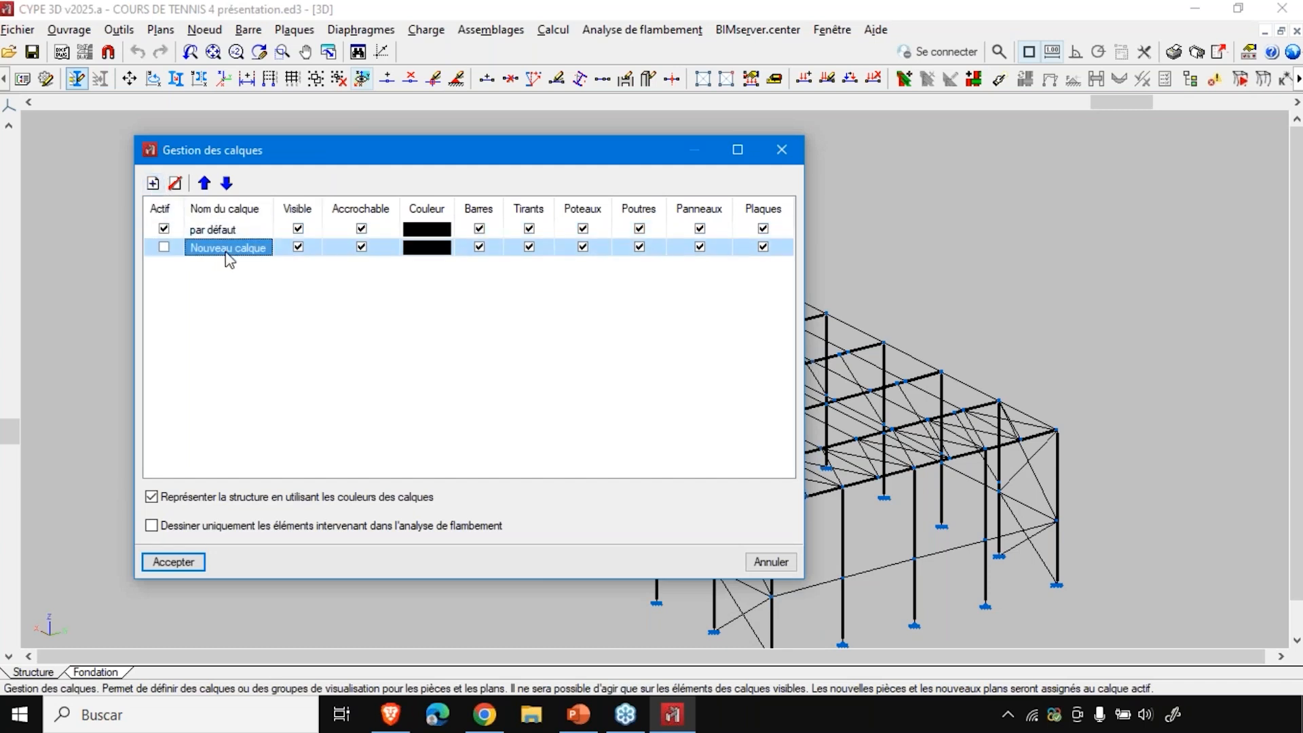
{"action": "type", "text": "POT"}
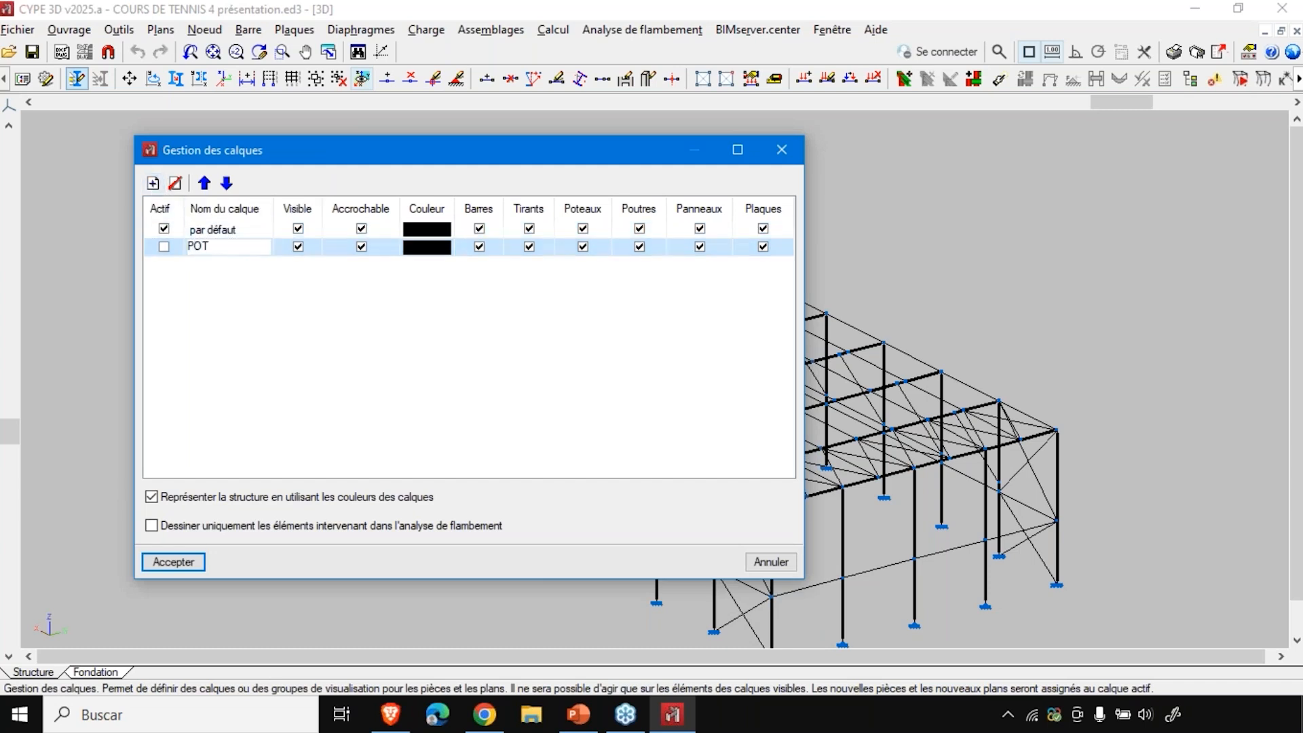
{"action": "key", "text": "BackSpace"}
{"action": "type", "text": "RTIQUES"}
- Add two more layers named BEQUILLE and PANNES, and accept the layer list
{"action": "left_click", "coordinate": [152, 184]}
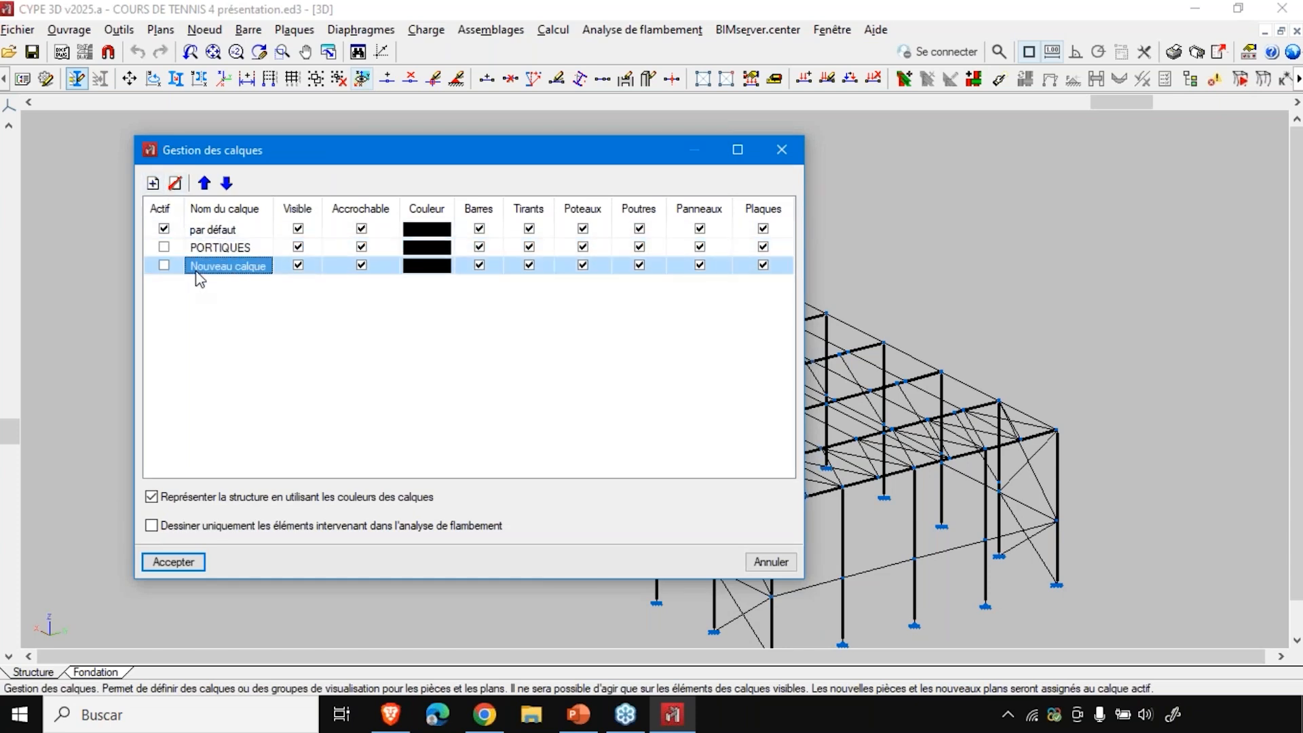
{"action": "type", "text": "BEQUILLE"}
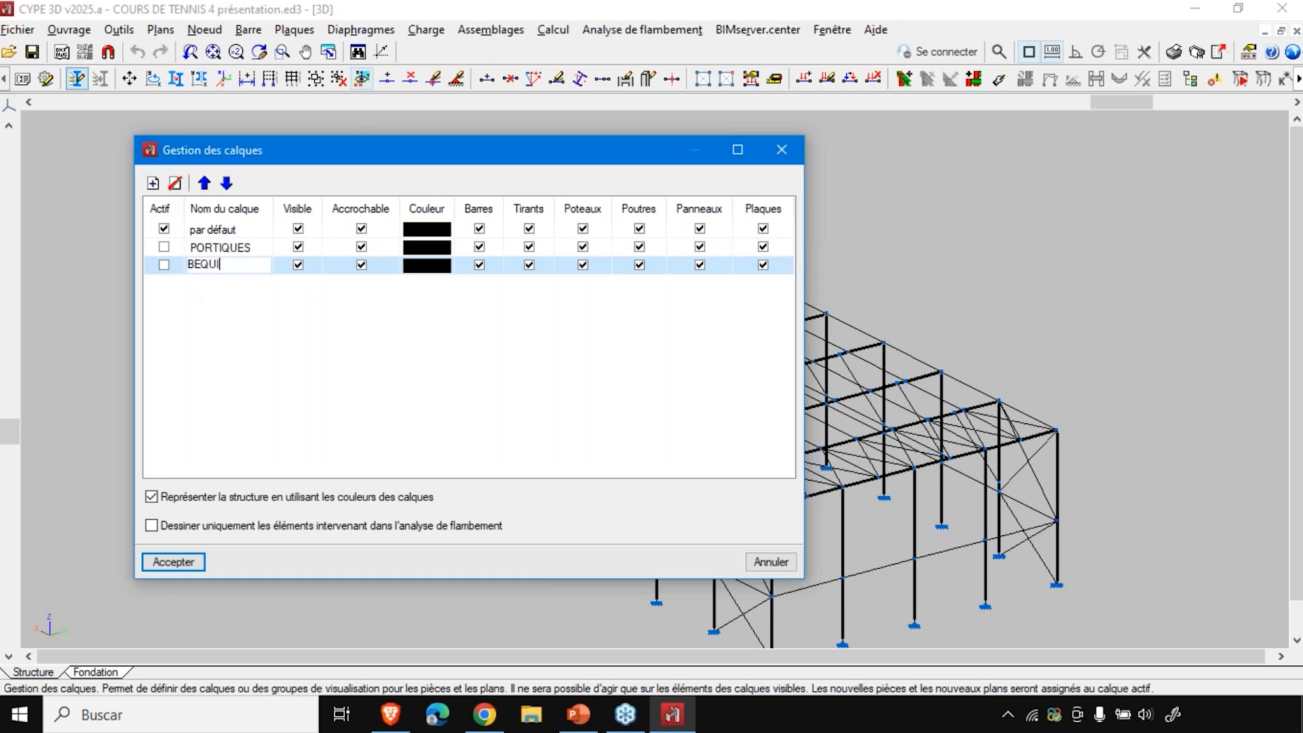
{"action": "left_click", "coordinate": [153, 183]}
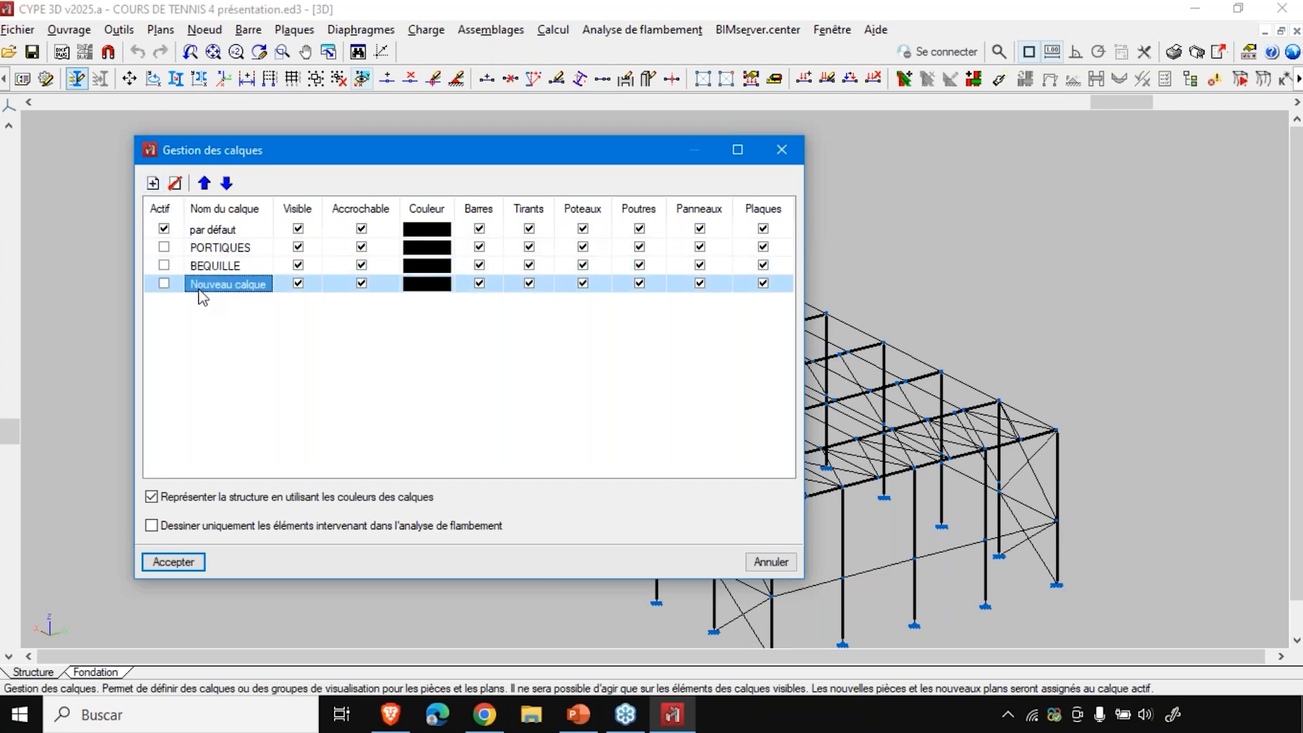
{"action": "type", "text": "PANNES"}
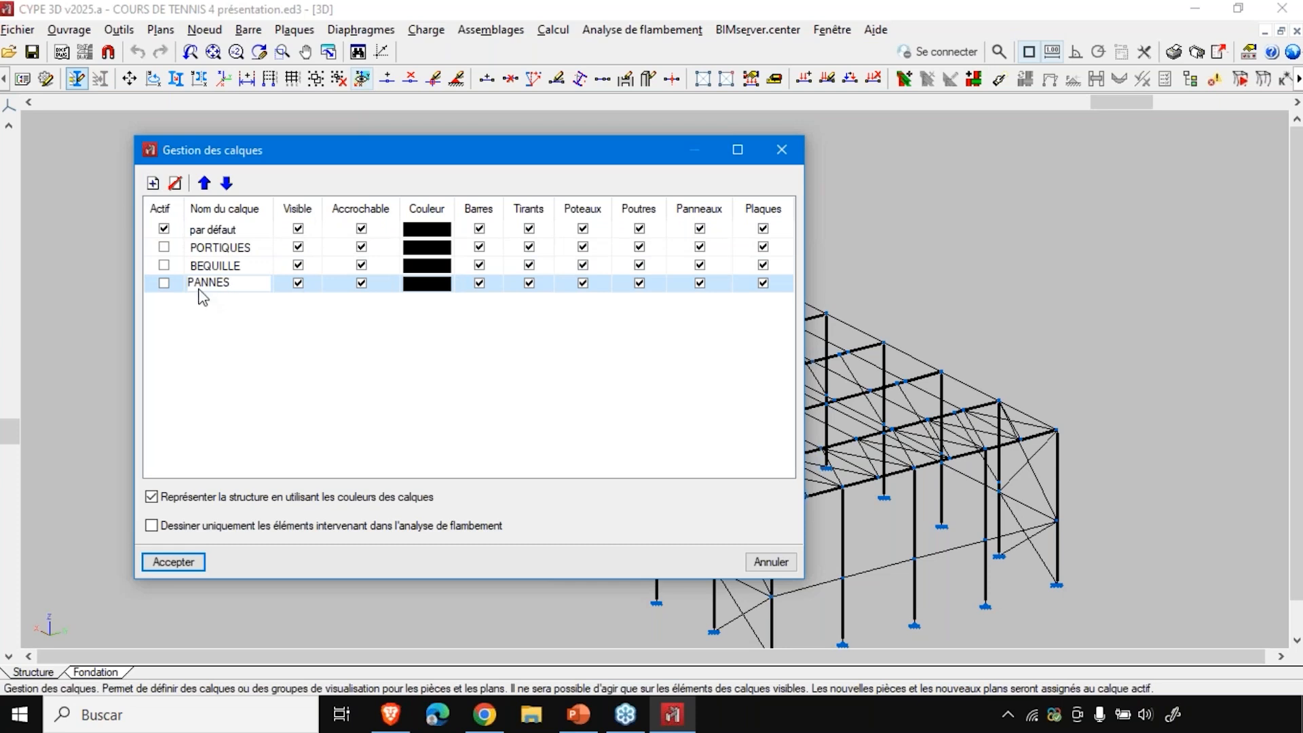
{"action": "left_click", "coordinate": [172, 564]}
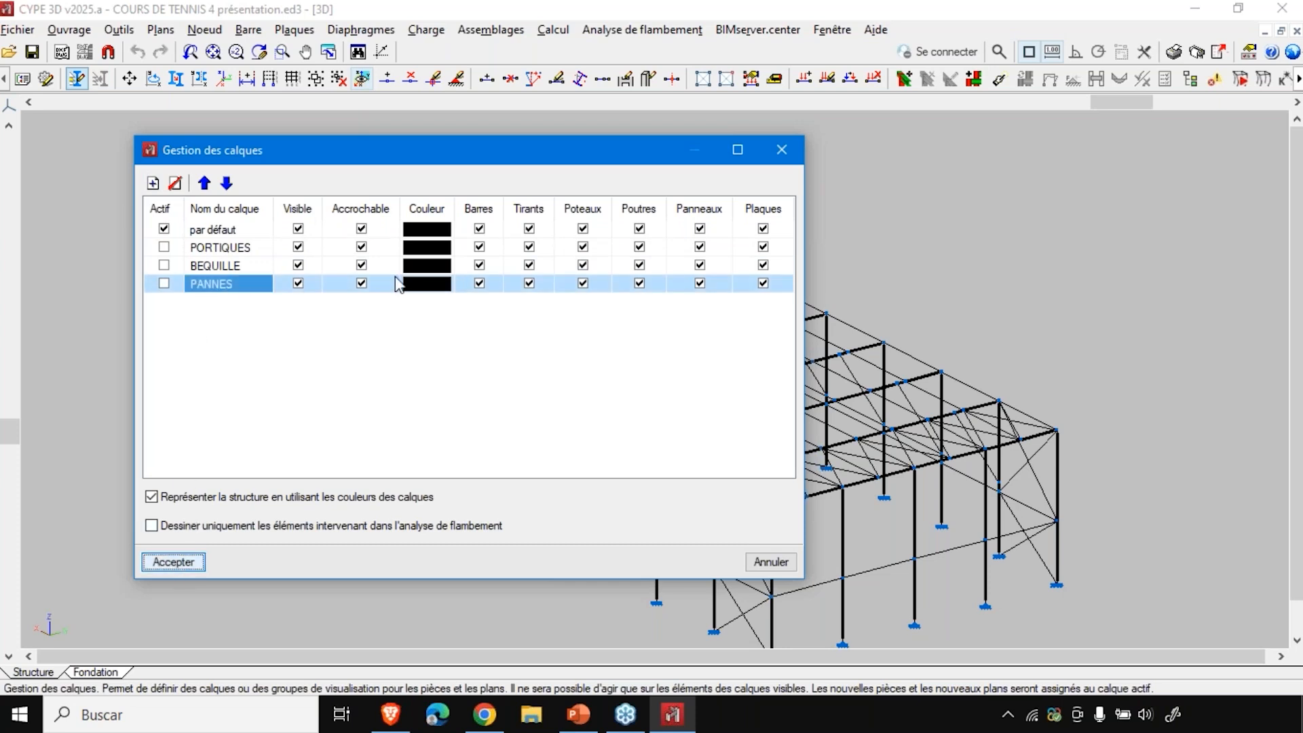
{"action": "left_click", "coordinate": [170, 563]}
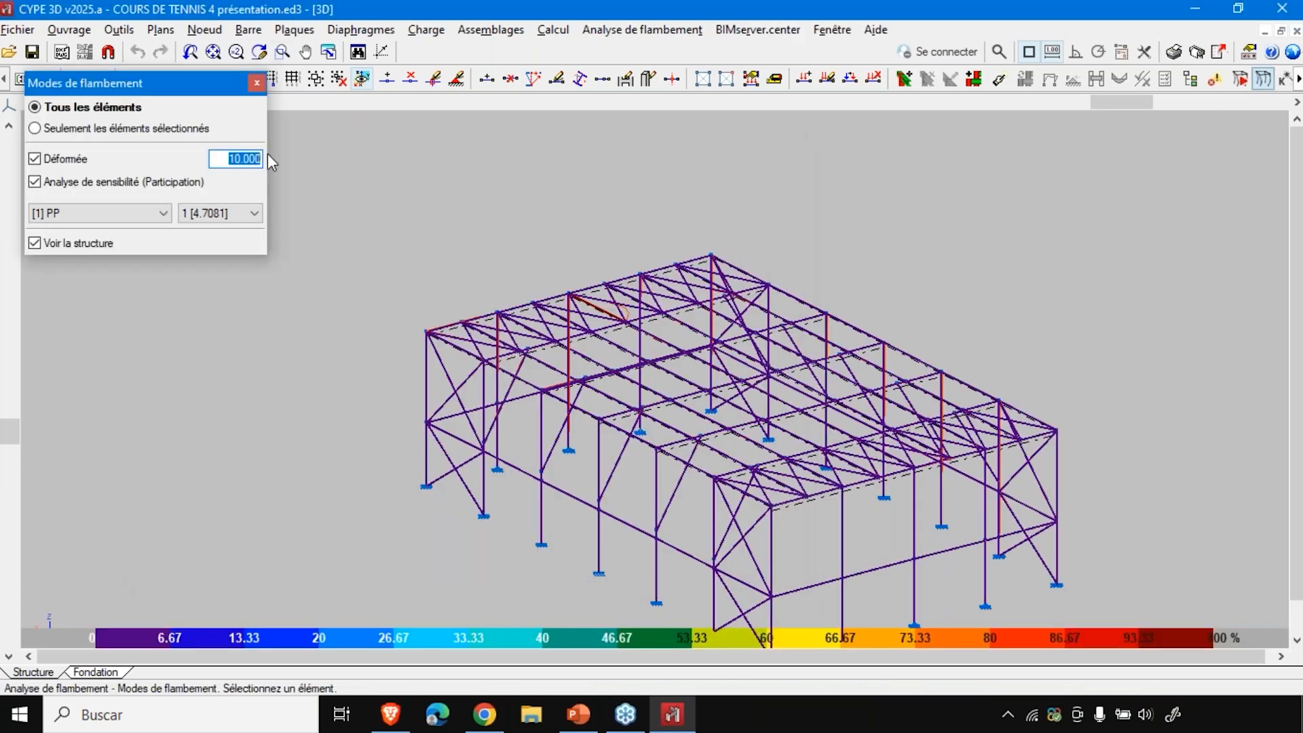
- Close the buckling mode display and start assigning elements to layers, with bars selectable and panels excluded
{"action": "left_click", "coordinate": [256, 82]}
{"action": "left_click", "coordinate": [120, 30]}
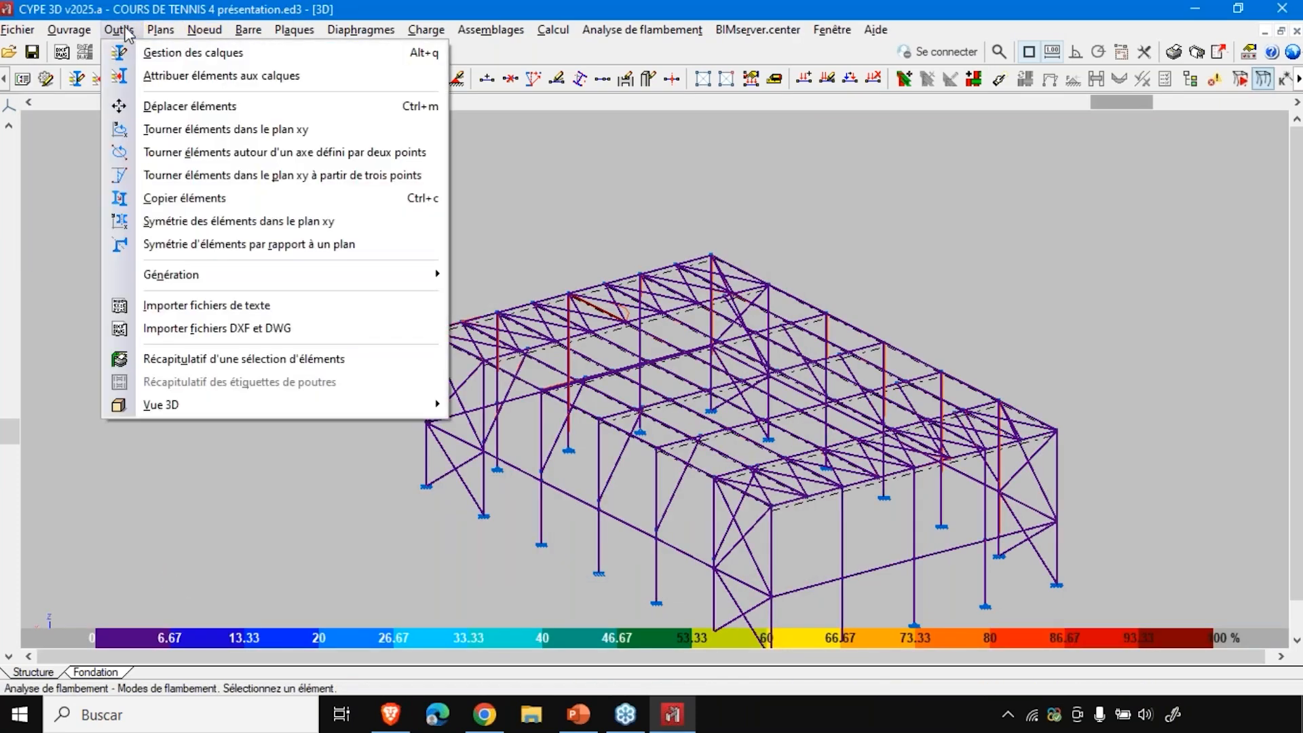
{"action": "left_click", "coordinate": [164, 77]}
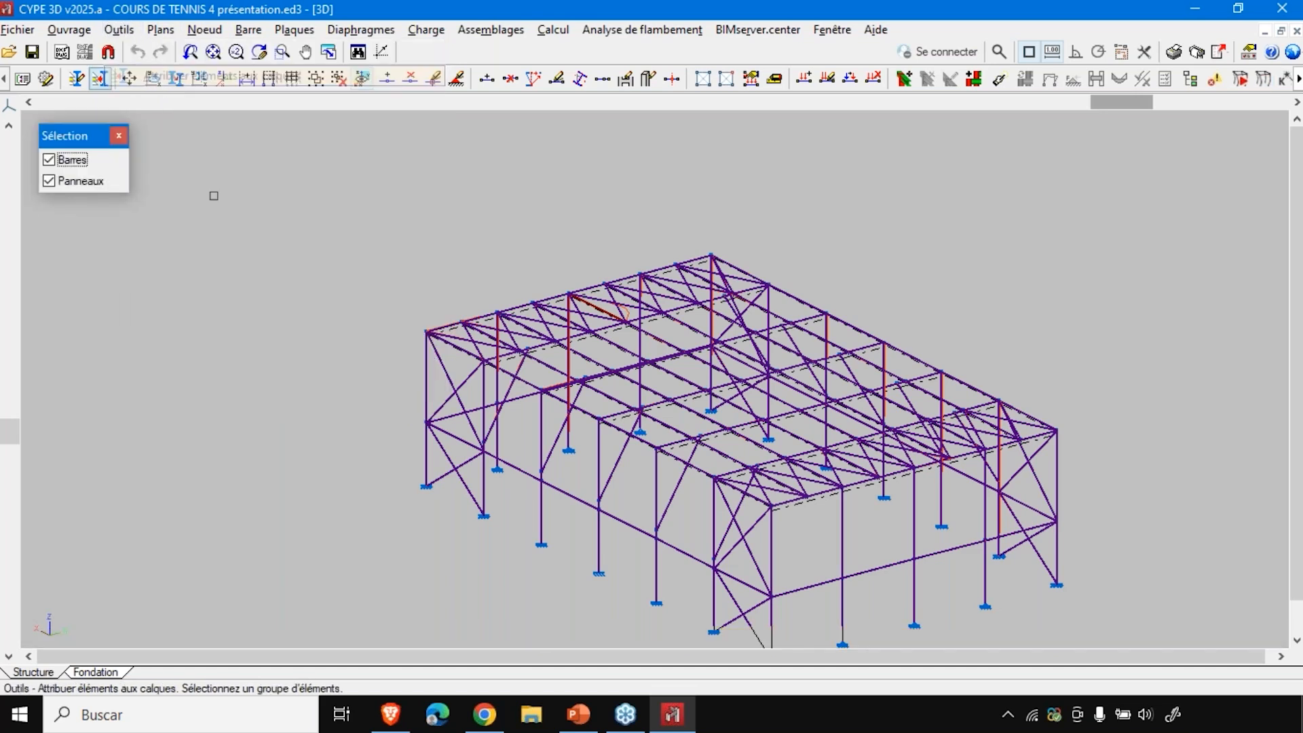
{"action": "left_click", "coordinate": [63, 182]}
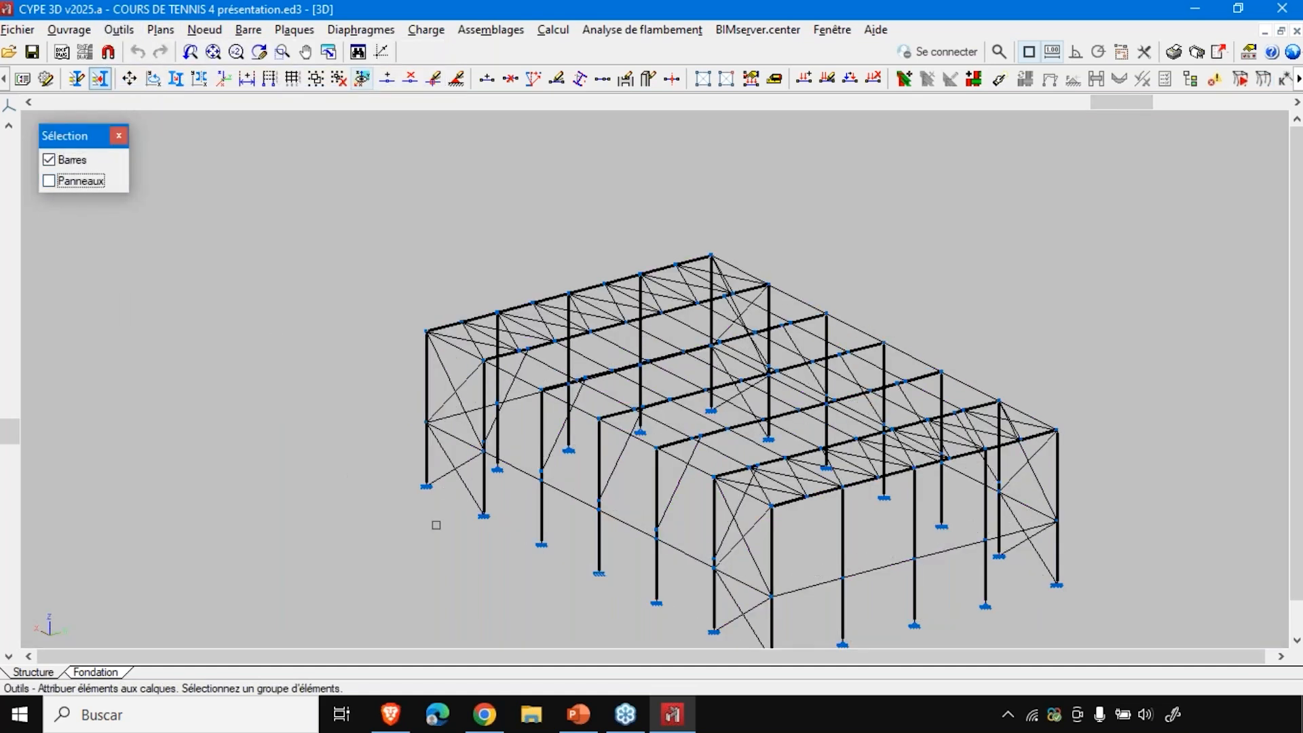
- Select the seven portal frame columns along the near long side of the building for layer assignment
{"action": "scroll", "coordinate": [432, 525], "scroll_direction": "up", "scroll_amount": 3}
{"action": "left_click", "coordinate": [418, 447]}
{"action": "left_click", "coordinate": [503, 485]}
{"action": "left_click", "coordinate": [584, 533]}
{"action": "left_click", "coordinate": [666, 580]}
{"action": "left_click", "coordinate": [748, 614]}
{"action": "scroll", "coordinate": [686, 532], "scroll_direction": "down", "scroll_amount": 1}
{"action": "left_click", "coordinate": [809, 614]}
{"action": "left_click", "coordinate": [880, 580]}
- Add the rafters of all seven portal frames, from one gable to the other, to the selection
{"action": "left_click", "coordinate": [508, 276]}
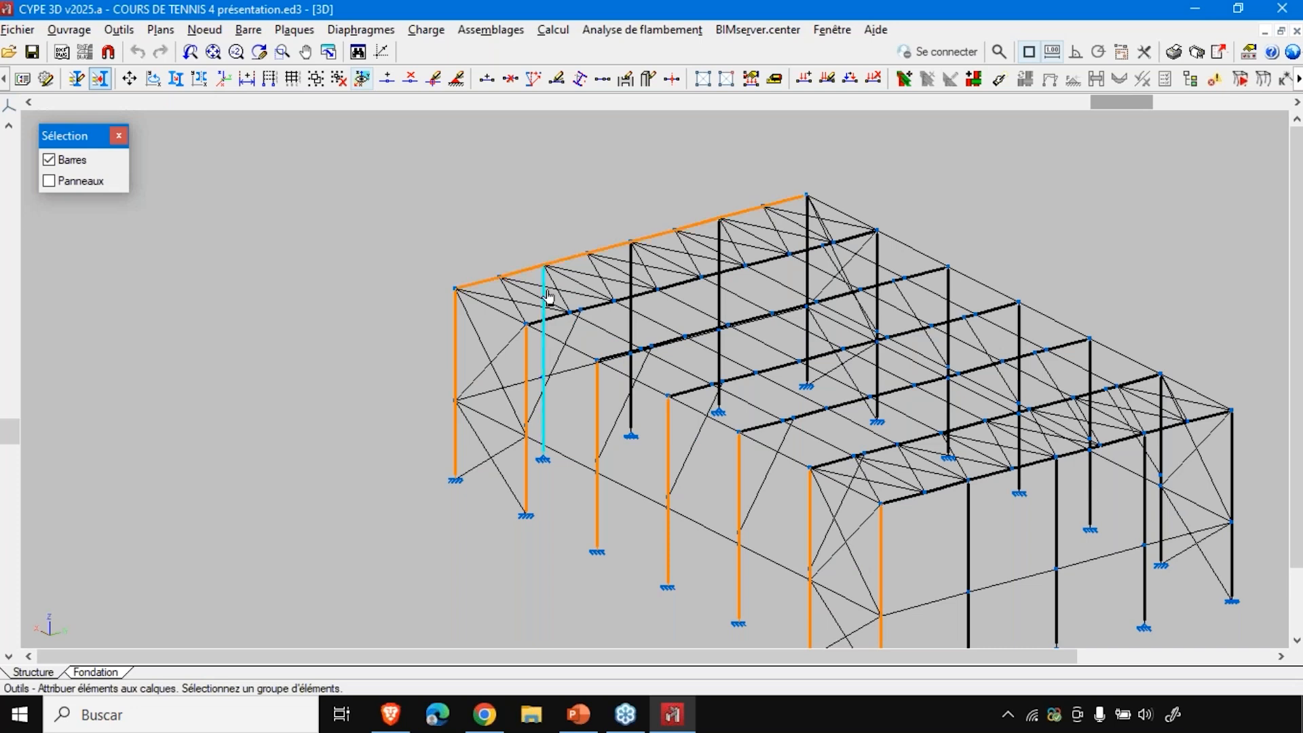
{"action": "left_click", "coordinate": [562, 326]}
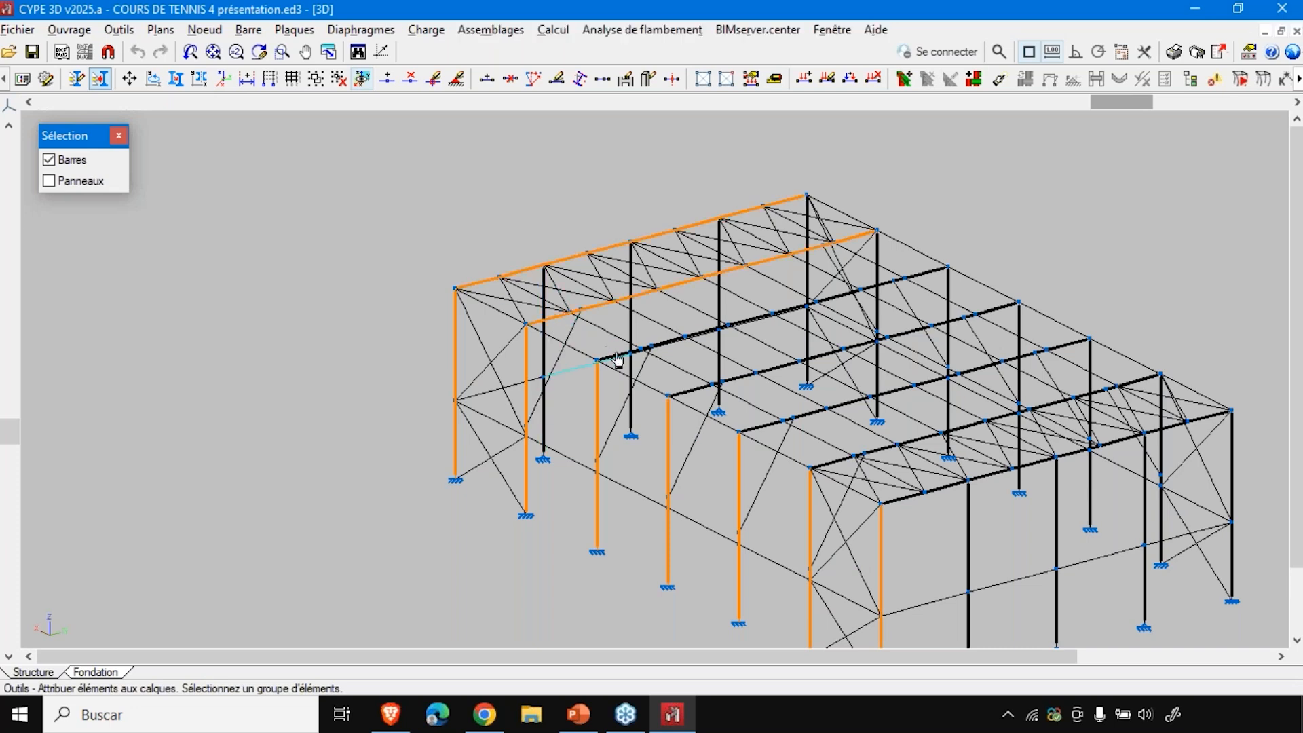
{"action": "scroll", "coordinate": [728, 329], "scroll_direction": "up", "scroll_amount": 5}
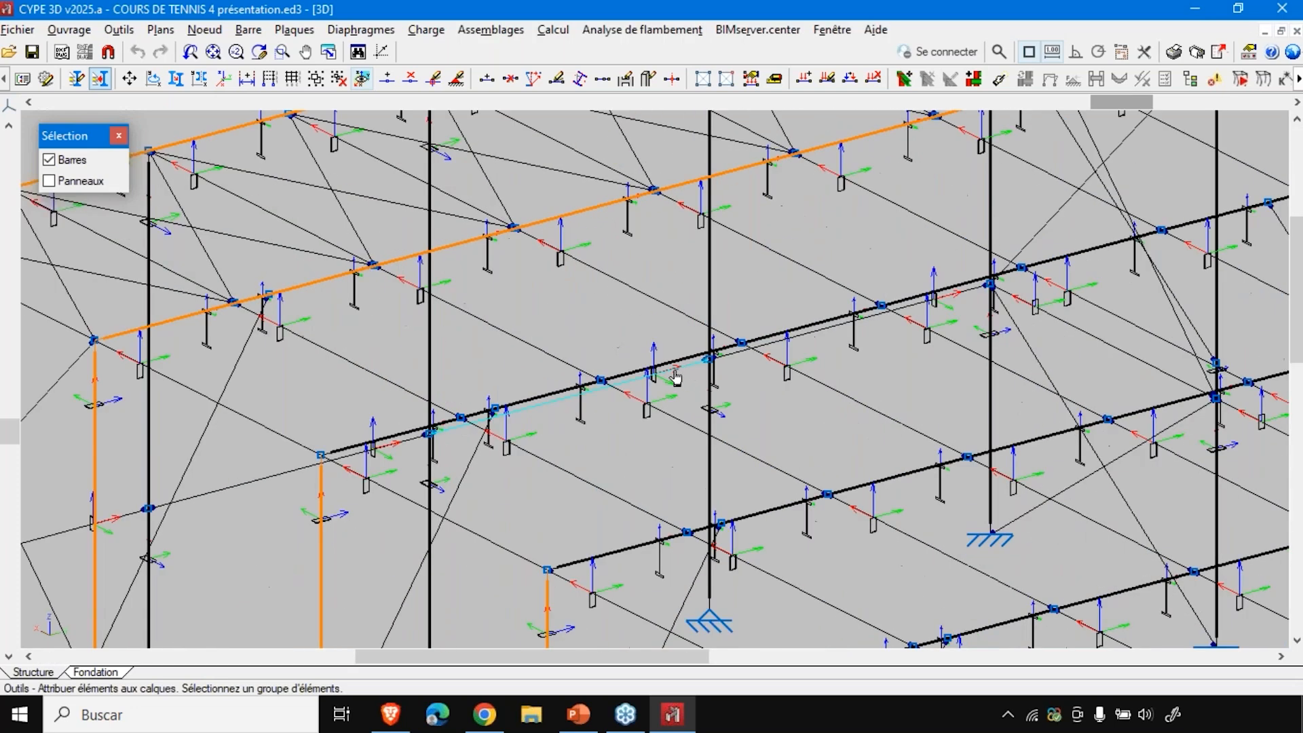
{"action": "left_click", "coordinate": [681, 361]}
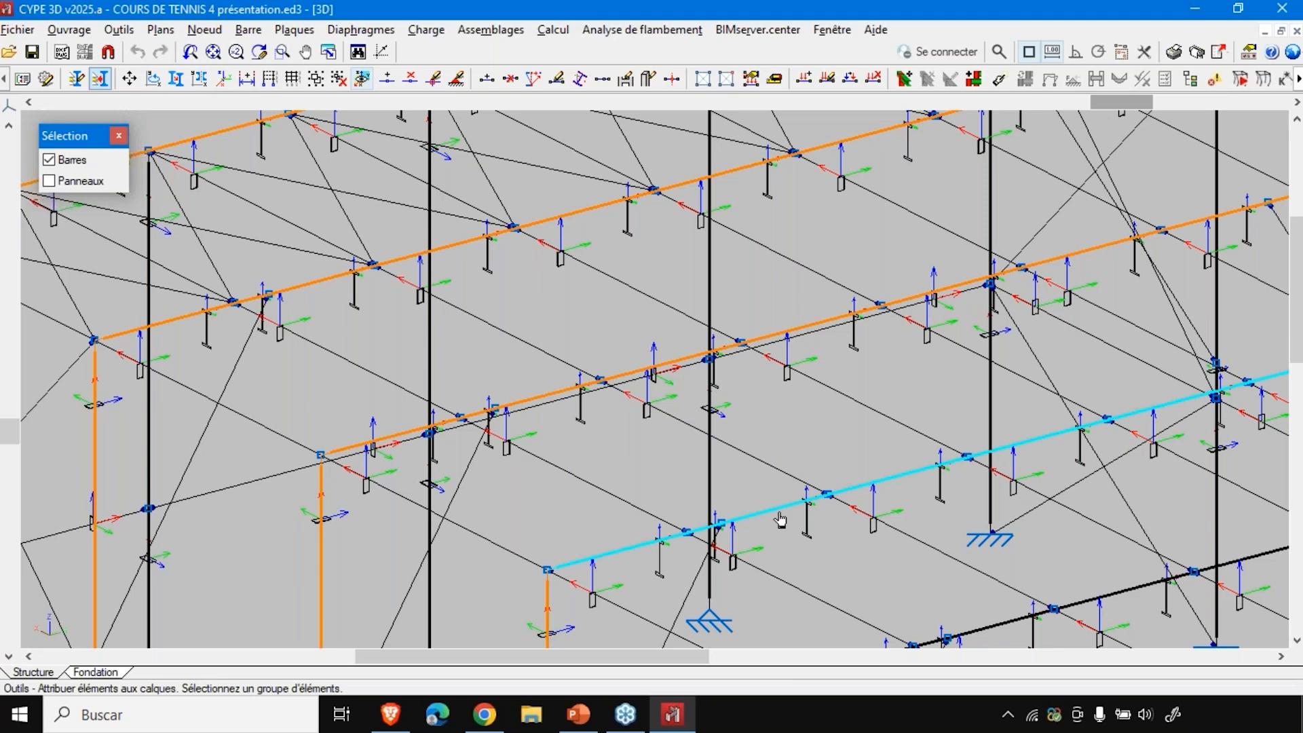
{"action": "scroll", "coordinate": [745, 494], "scroll_direction": "down", "scroll_amount": 5}
{"action": "scroll", "coordinate": [645, 408], "scroll_direction": "up", "scroll_amount": 4}
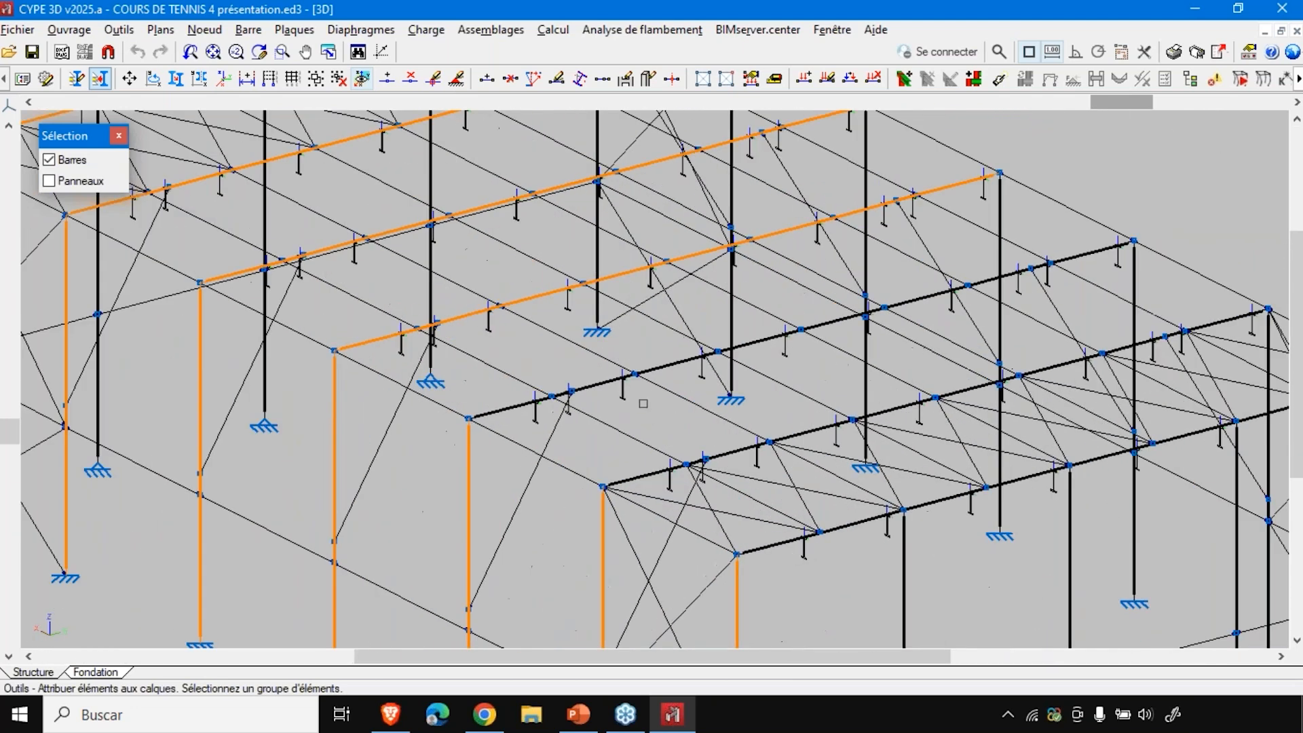
{"action": "left_click", "coordinate": [610, 391]}
{"action": "left_click", "coordinate": [648, 475]}
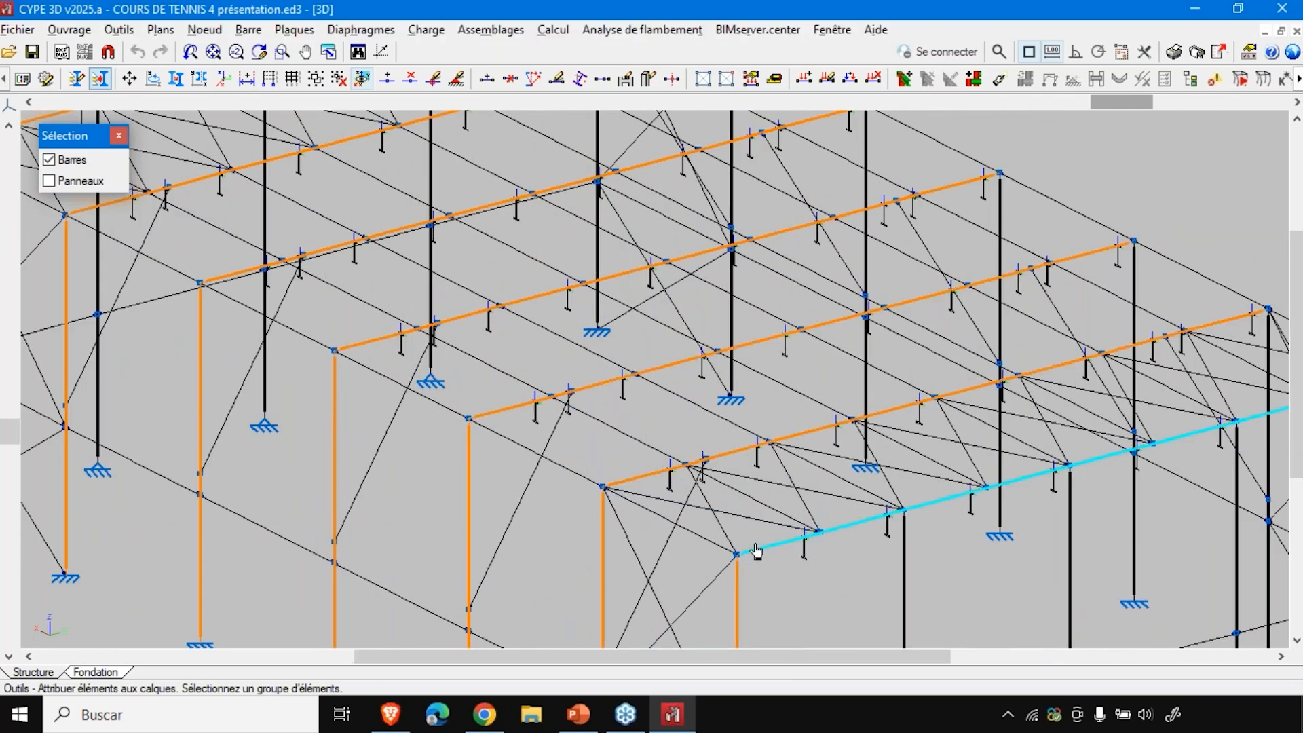
{"action": "left_click", "coordinate": [763, 557]}
- Add the portal frame columns along the opposite long side, including both gable corner columns, to the selection
{"action": "scroll", "coordinate": [378, 431], "scroll_direction": "down", "scroll_amount": 3}
{"action": "left_click_drag", "start_coordinate": [1119, 109], "coordinate": [754, 235]}
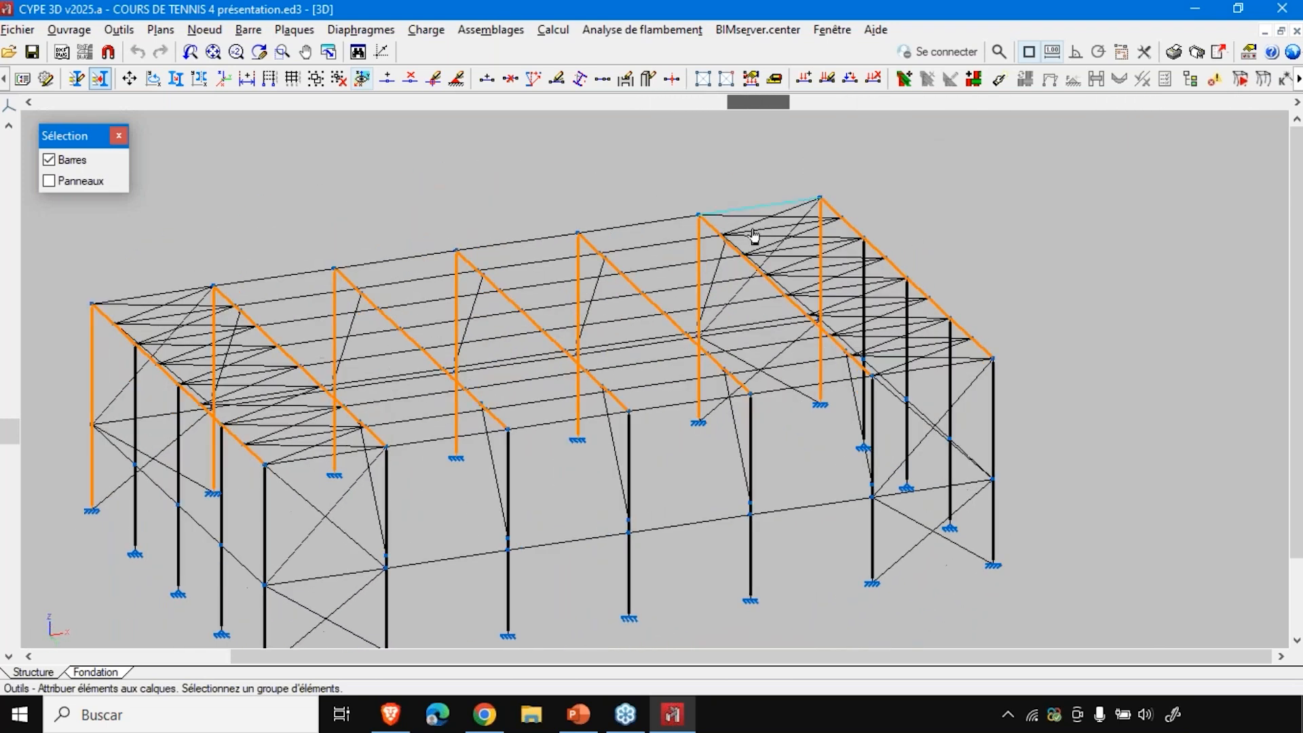
{"action": "scroll", "coordinate": [787, 527], "scroll_direction": "down", "scroll_amount": 2}
{"action": "scroll", "coordinate": [791, 561], "scroll_direction": "up", "scroll_amount": 3}
{"action": "left_click_drag", "start_coordinate": [792, 561], "coordinate": [403, 448]}
{"action": "left_click", "coordinate": [308, 485]}
{"action": "left_click", "coordinate": [173, 511]}
{"action": "left_click", "coordinate": [875, 407]}
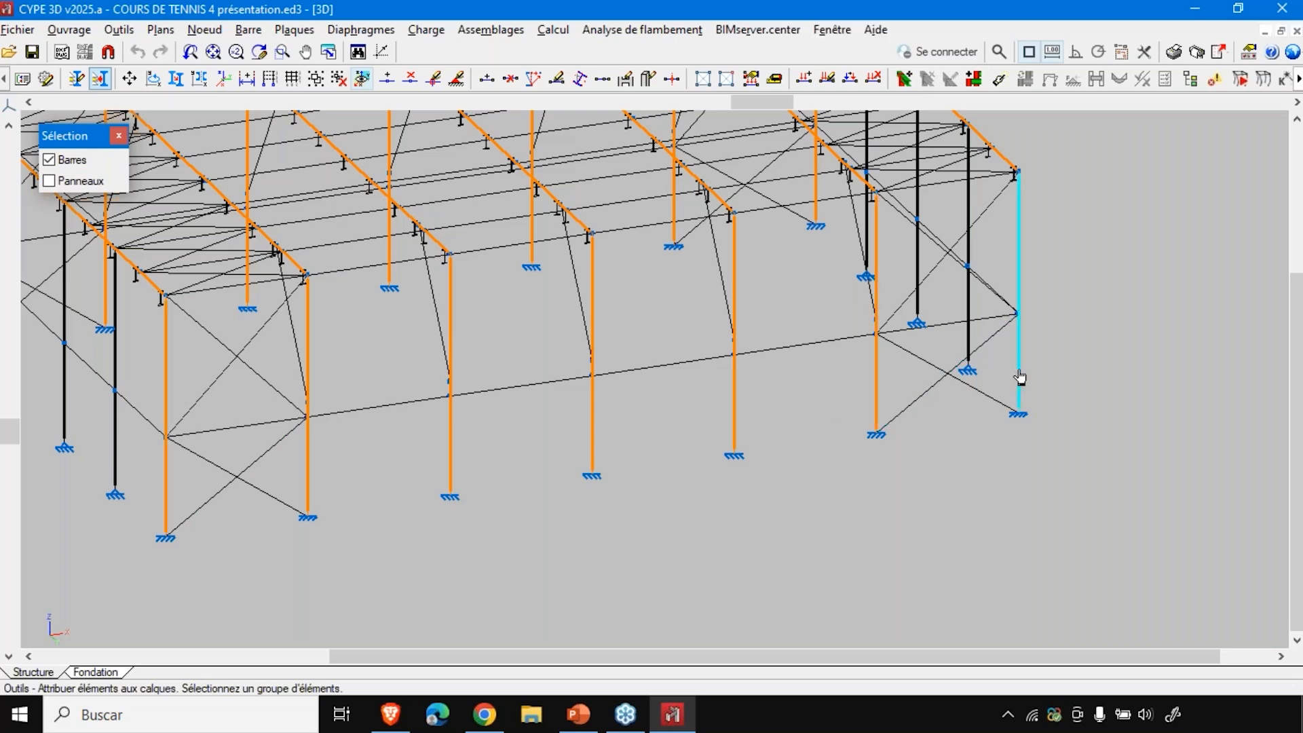
{"action": "left_click", "coordinate": [1020, 377]}
- Assign the selected columns and rafters to the PORTIQUES layer while keeping them in the par défaut layer
{"action": "scroll", "coordinate": [1036, 509], "scroll_direction": "down", "scroll_amount": 2}
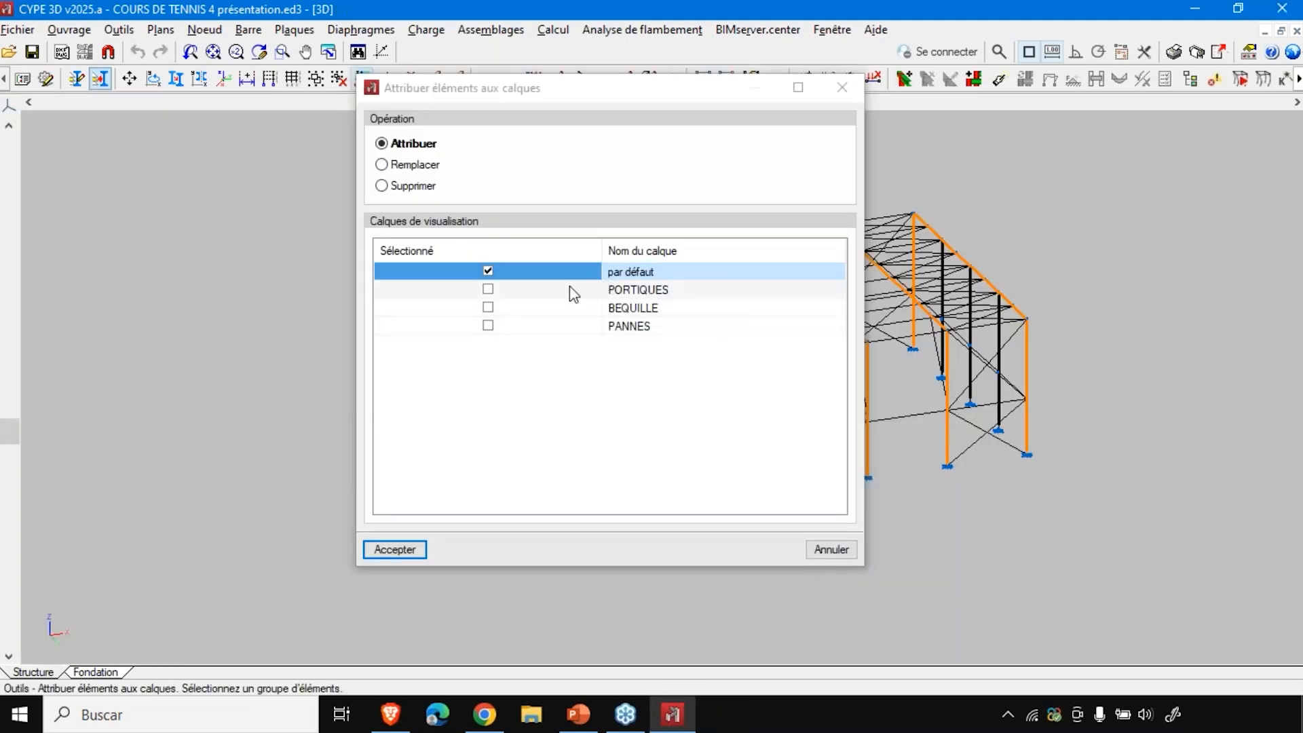
{"action": "left_click", "coordinate": [565, 291]}
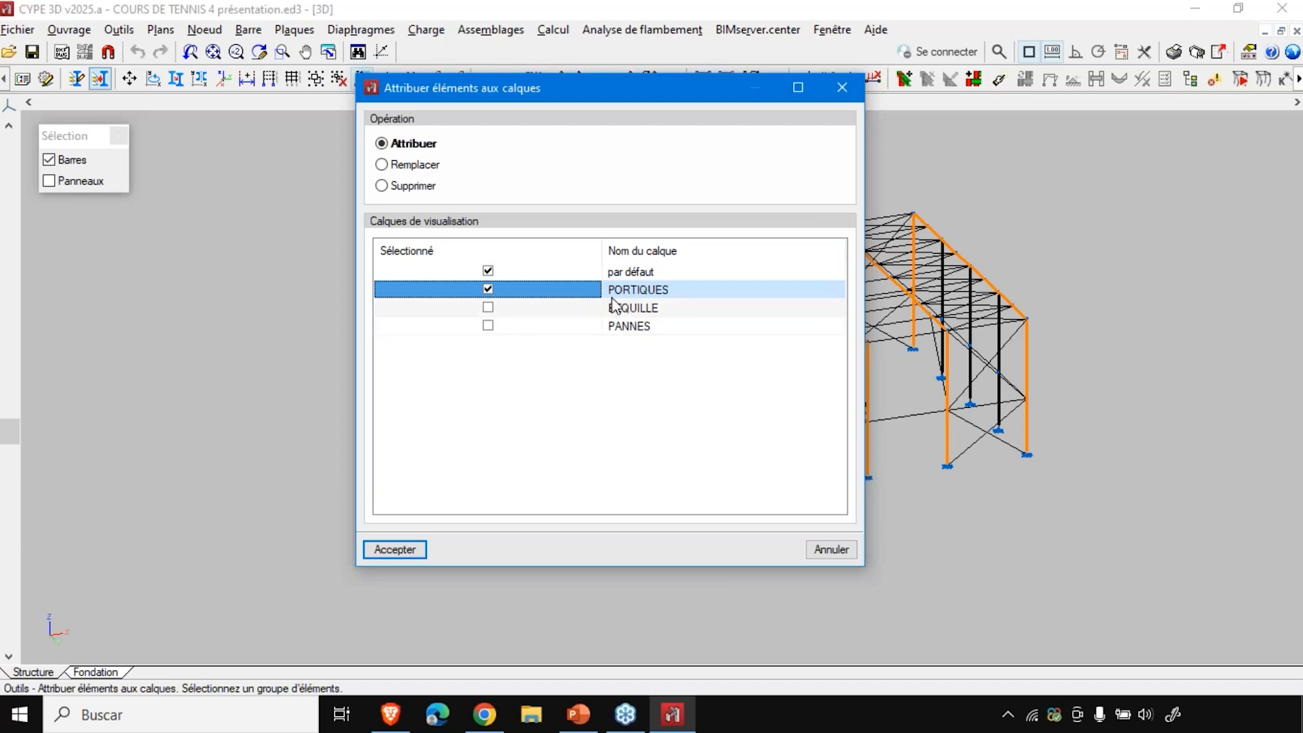
{"action": "left_click", "coordinate": [419, 549]}
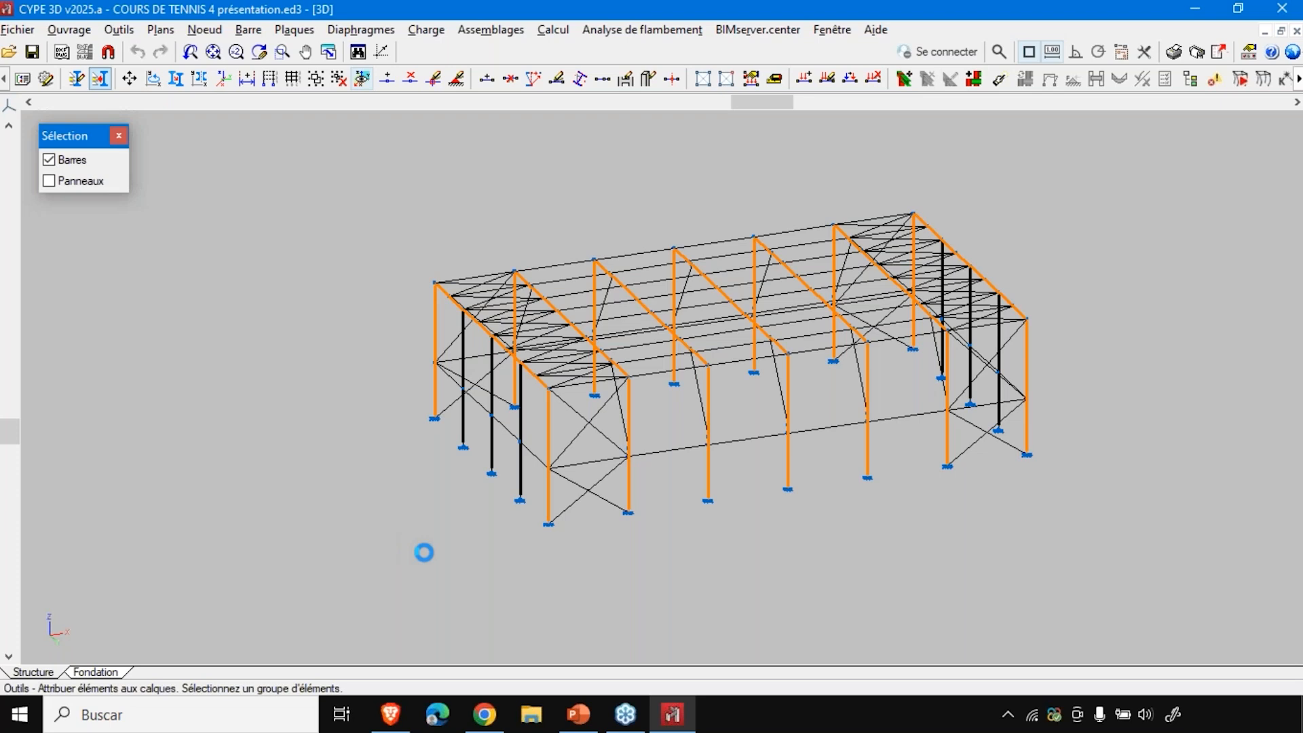
- Start another layer assignment and select diagonal struts of the intermediate frames along the rear long side
{"action": "scroll", "coordinate": [570, 290], "scroll_direction": "up", "scroll_amount": 2}
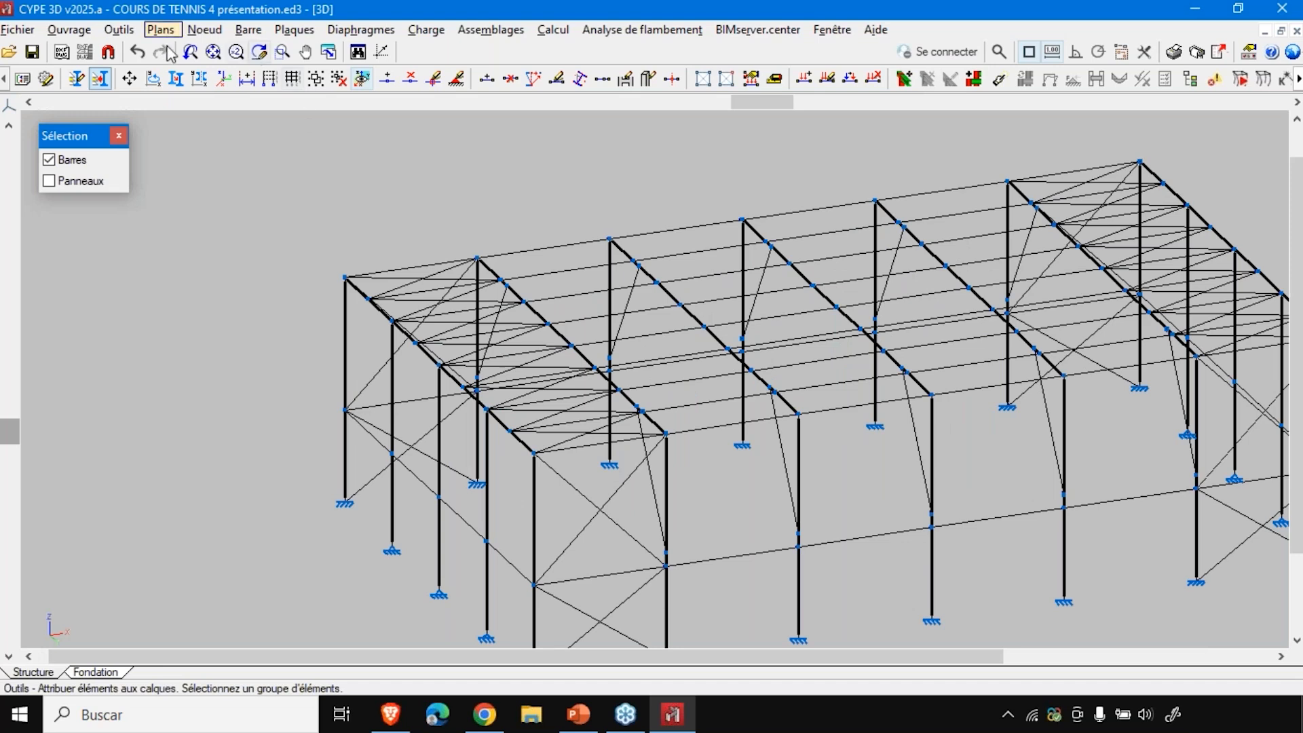
{"action": "left_click", "coordinate": [120, 30]}
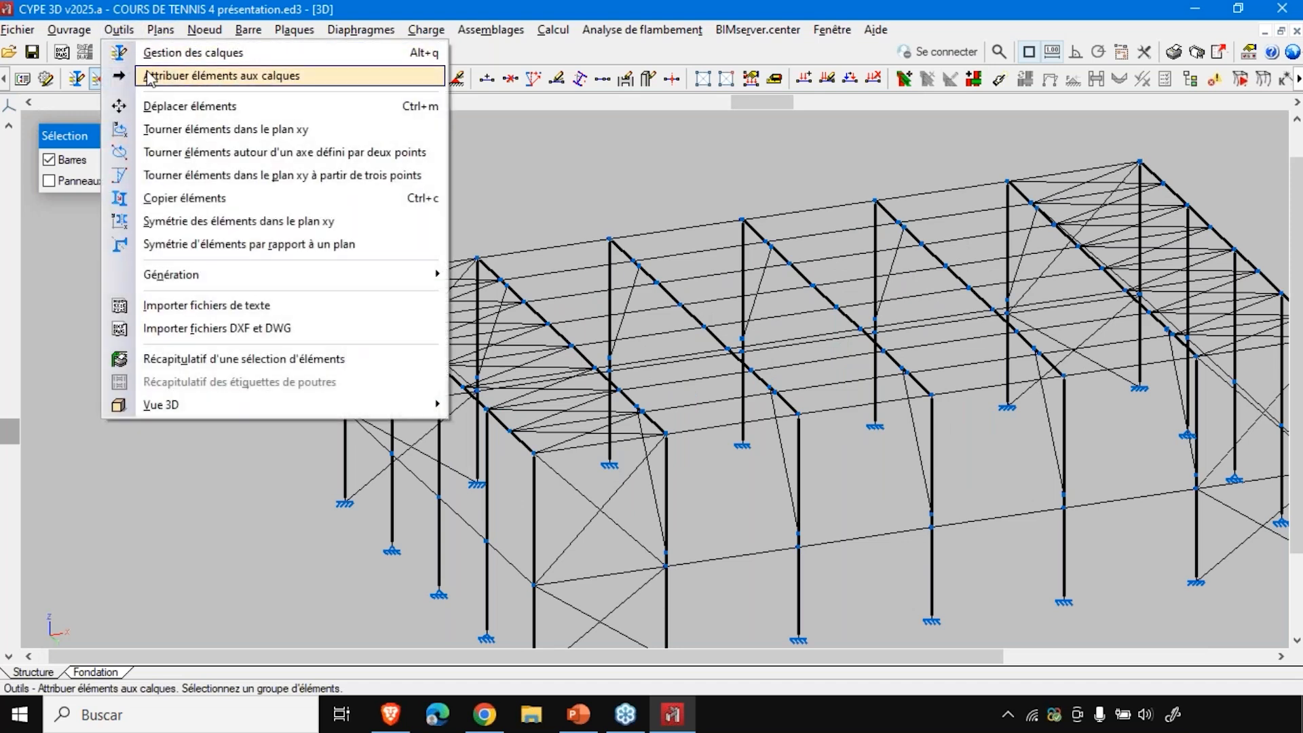
{"action": "left_click", "coordinate": [151, 76]}
{"action": "left_click", "coordinate": [626, 300]}
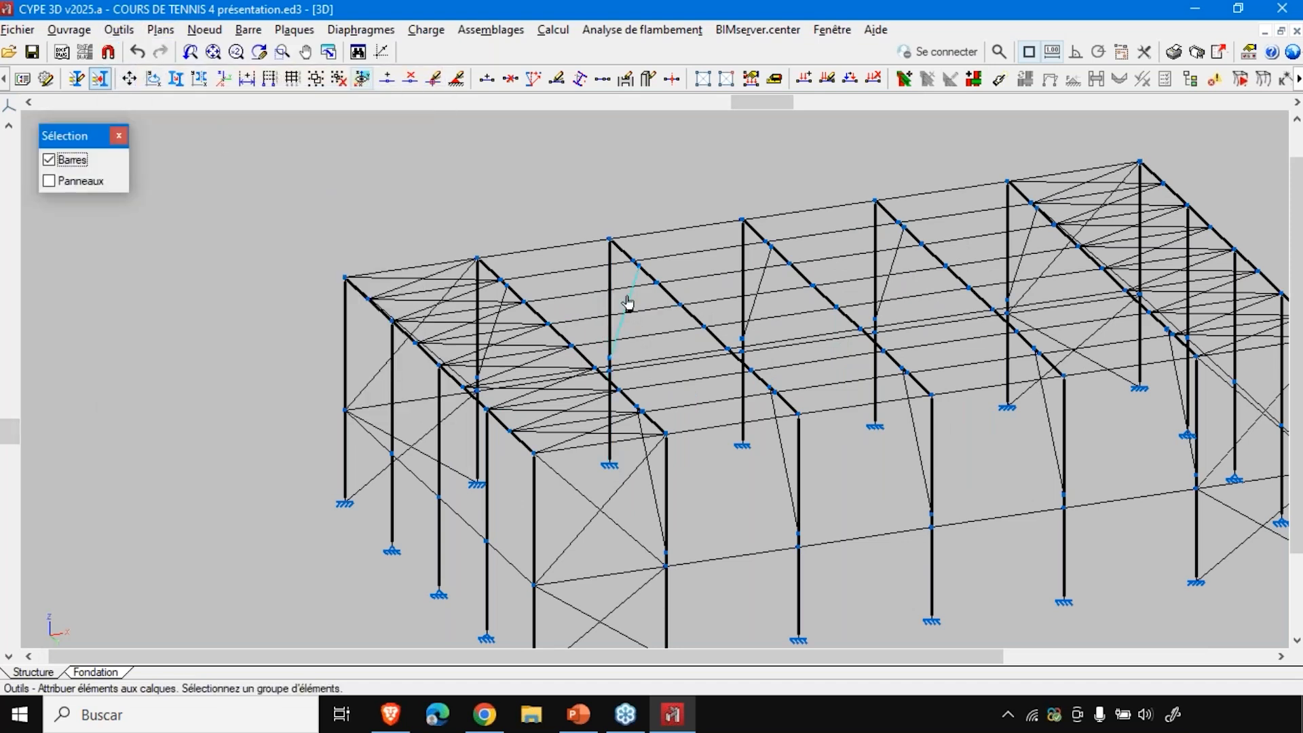
{"action": "left_click", "coordinate": [759, 309]}
{"action": "left_click", "coordinate": [896, 293]}
{"action": "left_click", "coordinate": [1031, 270]}
- Complete the strut selection with the remaining rear strut and the diagonal struts along the front long side
{"action": "scroll", "coordinate": [435, 345], "scroll_direction": "up", "scroll_amount": 3}
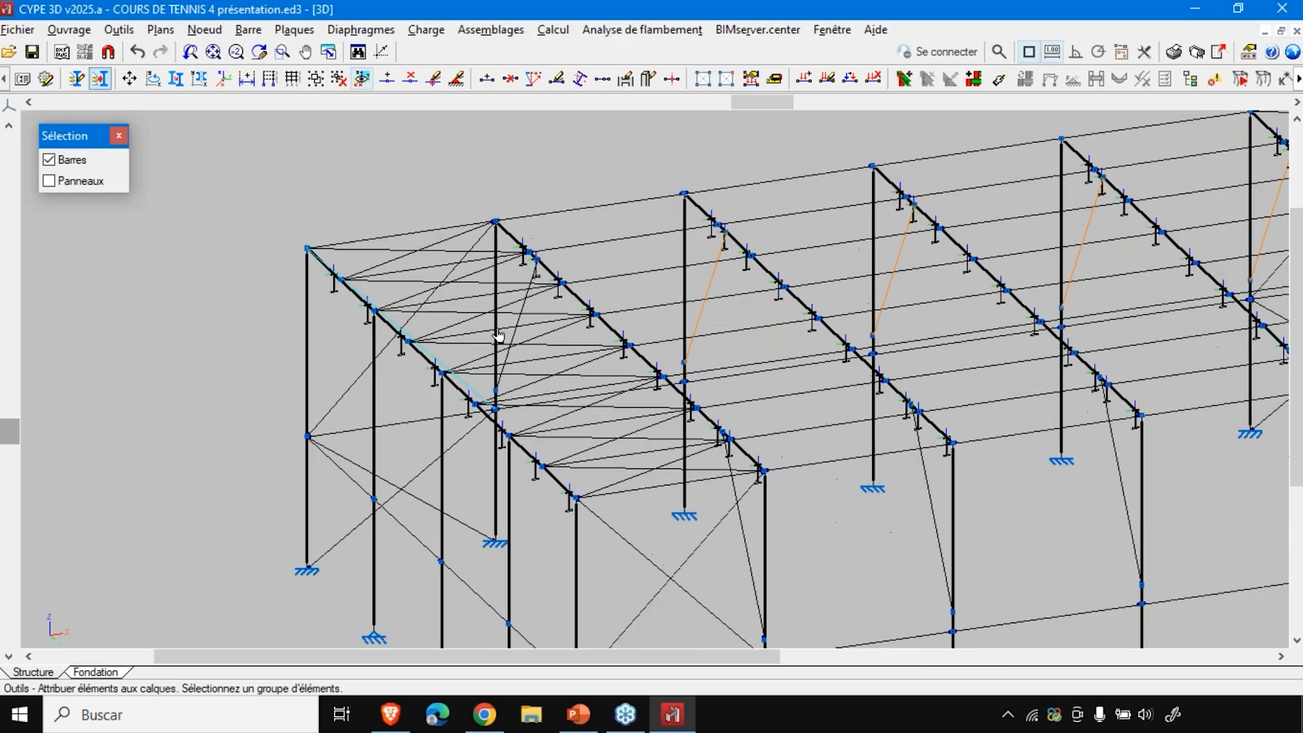
{"action": "scroll", "coordinate": [498, 335], "scroll_direction": "up", "scroll_amount": 3}
{"action": "scroll", "coordinate": [268, 280], "scroll_direction": "down", "scroll_amount": 3}
{"action": "scroll", "coordinate": [268, 282], "scroll_direction": "down", "scroll_amount": 4}
{"action": "scroll", "coordinate": [467, 389], "scroll_direction": "up", "scroll_amount": 5}
{"action": "left_click", "coordinate": [505, 428]}
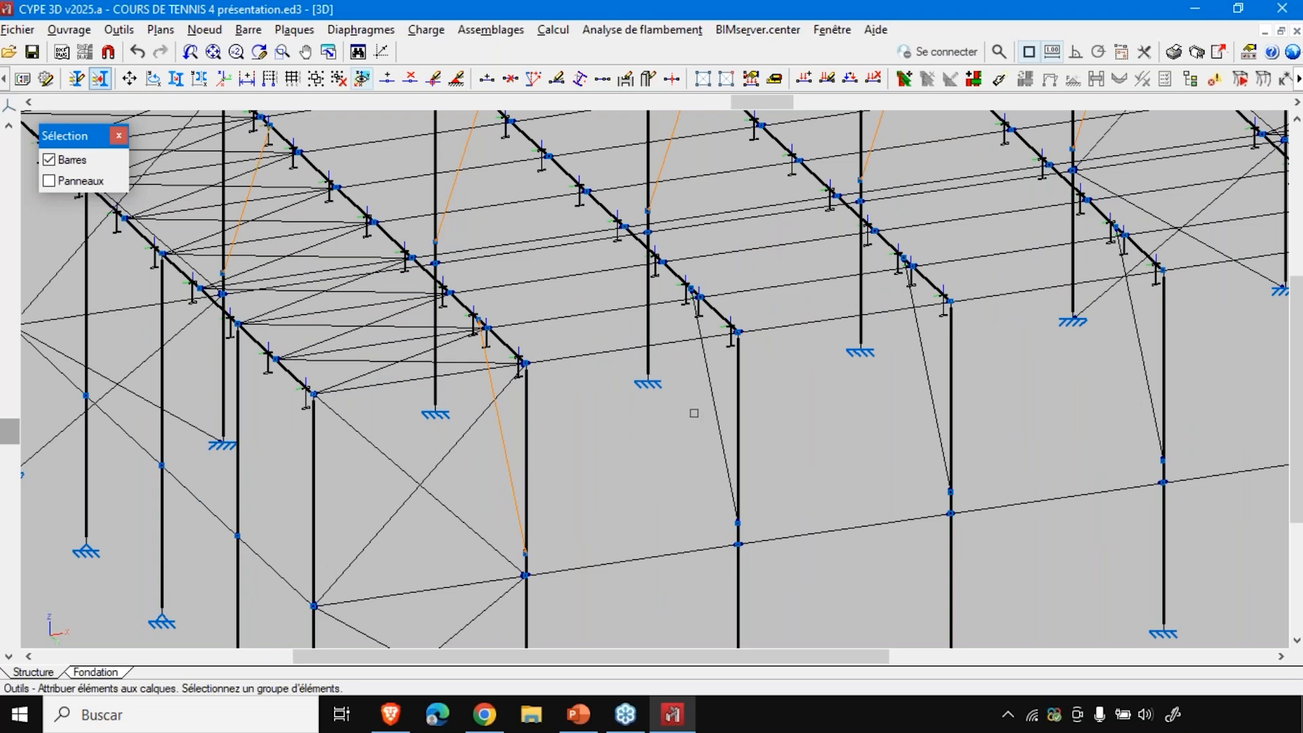
{"action": "left_click", "coordinate": [713, 416]}
{"action": "left_click", "coordinate": [926, 399]}
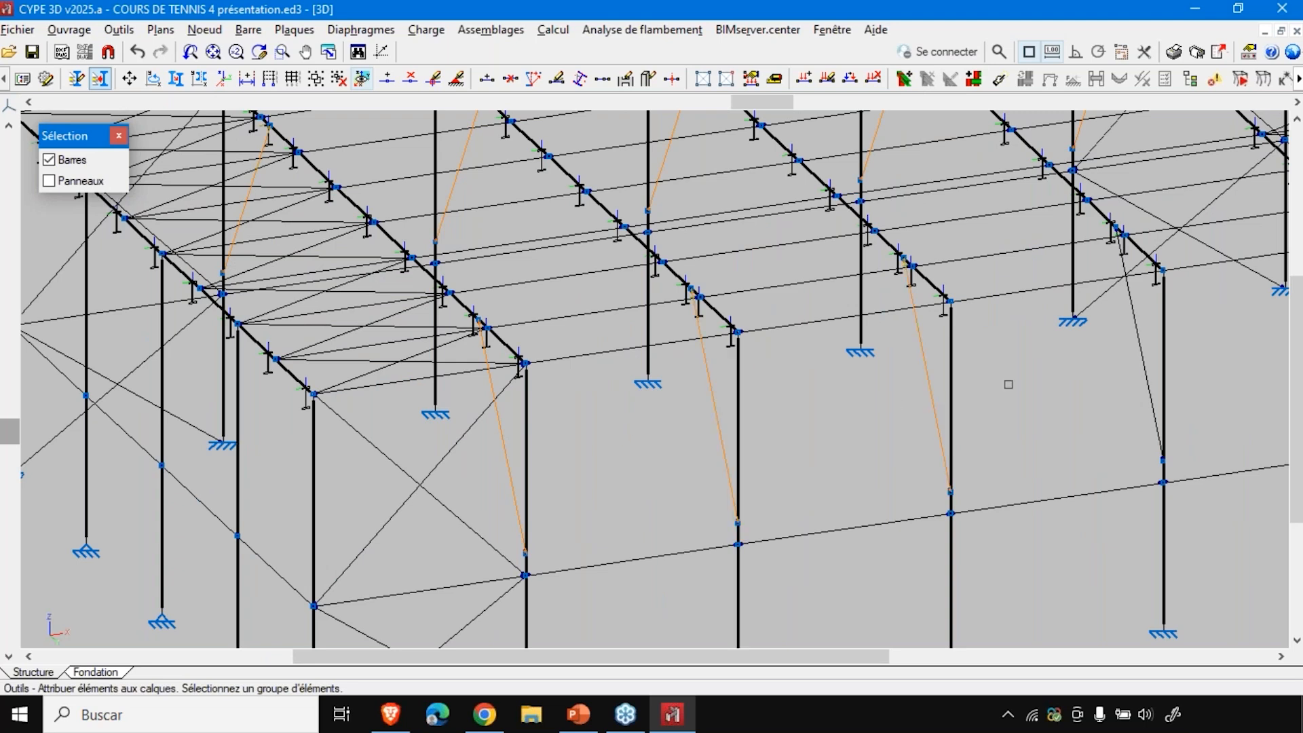
{"action": "left_click", "coordinate": [1144, 373]}
- Assign the selected diagonal struts to the BEQUILLE layer while keeping them in the par défaut layer
{"action": "scroll", "coordinate": [704, 437], "scroll_direction": "down", "scroll_amount": 4}
{"action": "scroll", "coordinate": [1049, 346], "scroll_direction": "up", "scroll_amount": 4}
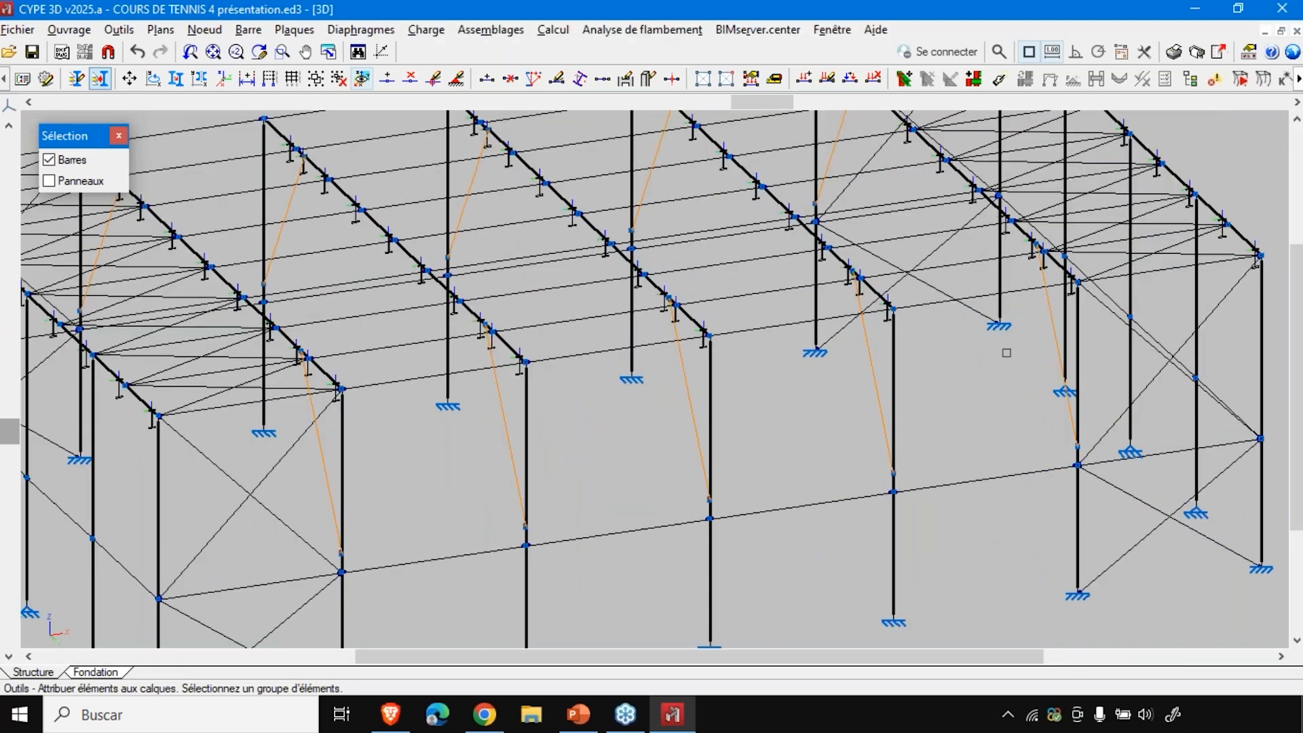
{"action": "scroll", "coordinate": [962, 367], "scroll_direction": "down", "scroll_amount": 5}
{"action": "right_click", "coordinate": [846, 373]}
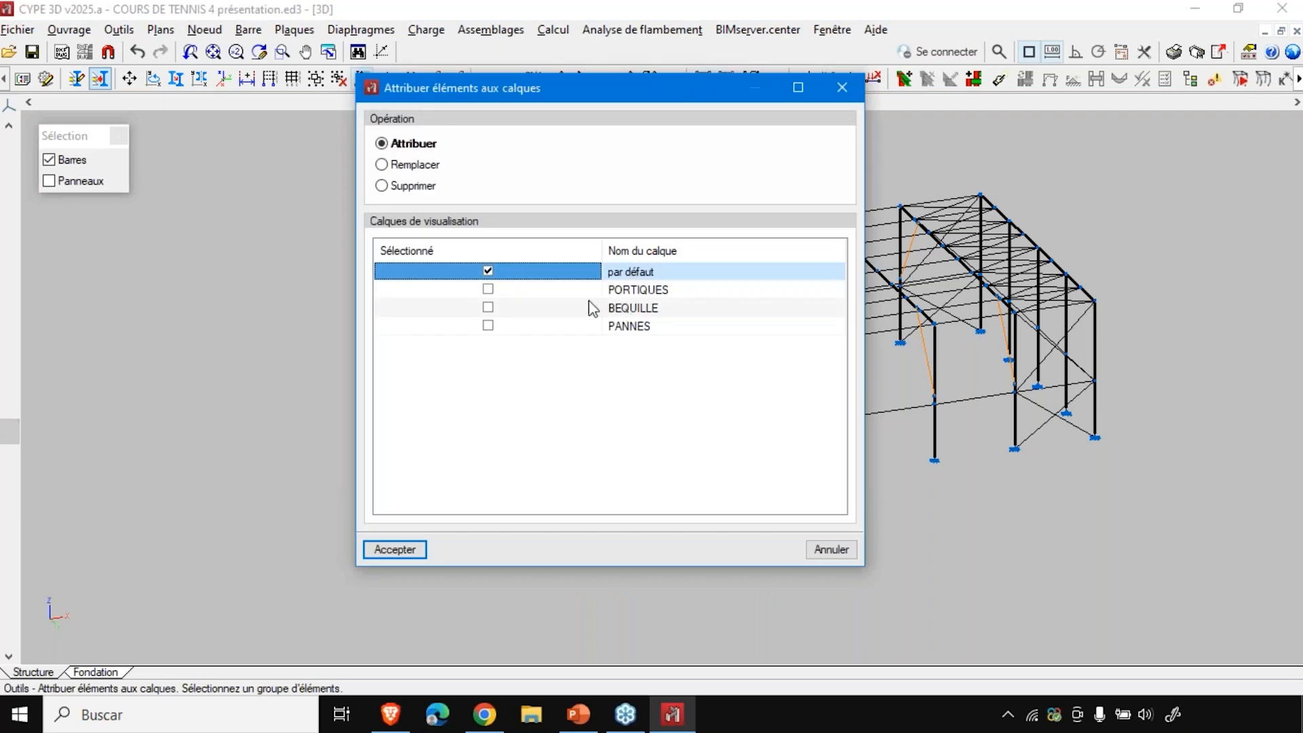
{"action": "left_click", "coordinate": [538, 310]}
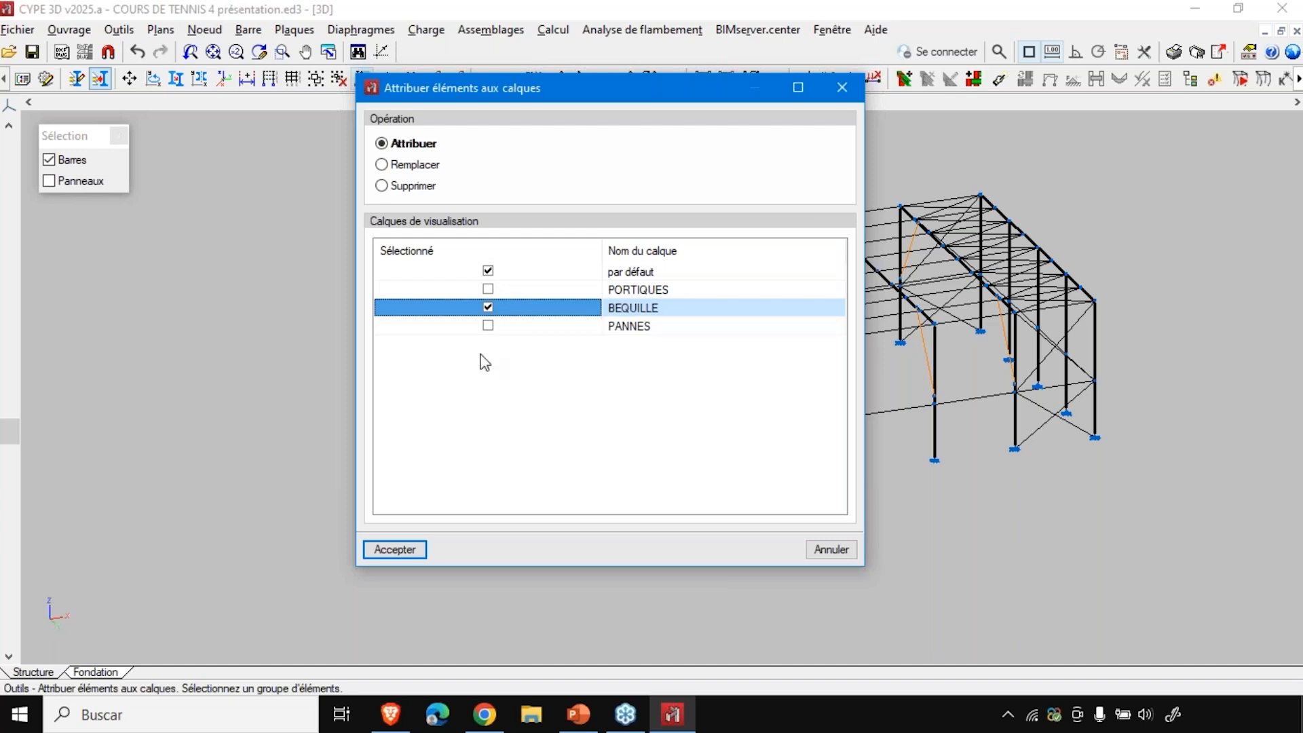
{"action": "left_click", "coordinate": [395, 549]}
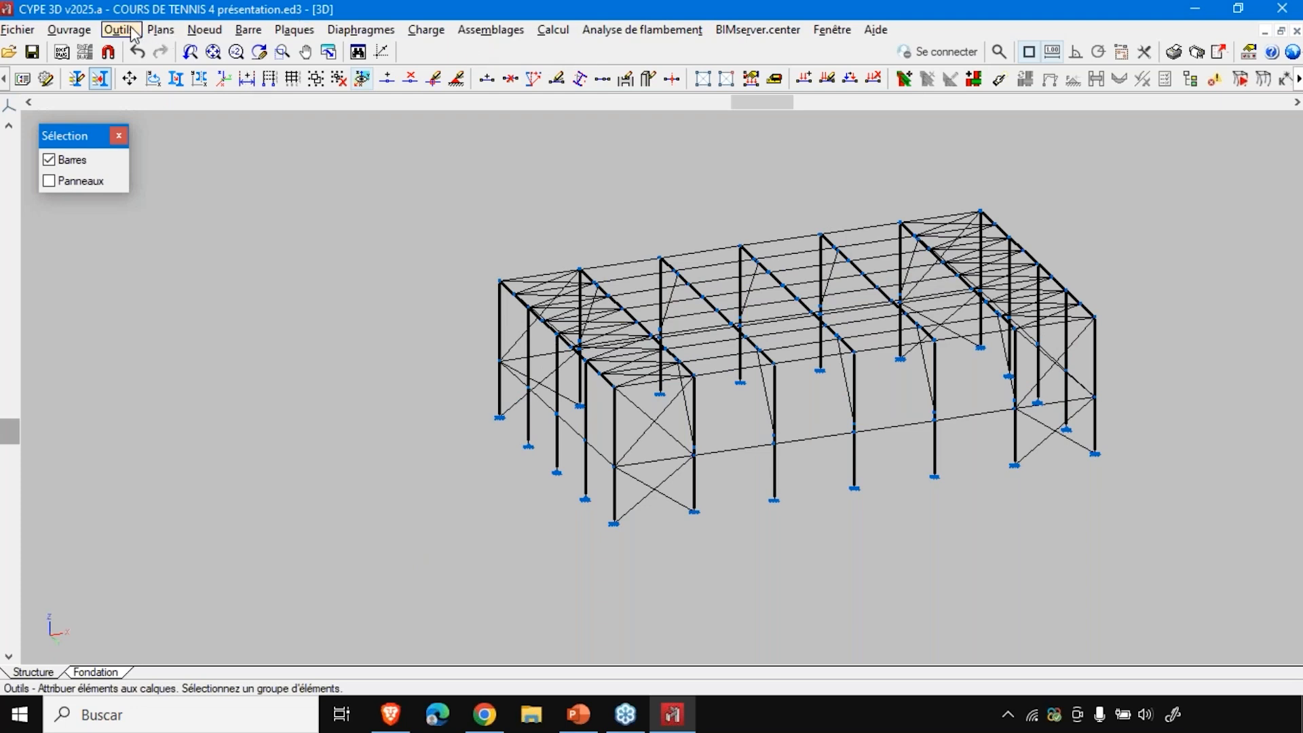
- Open the buckling analysis groups, move the dialog for a look and close it
{"action": "left_click", "coordinate": [646, 31]}
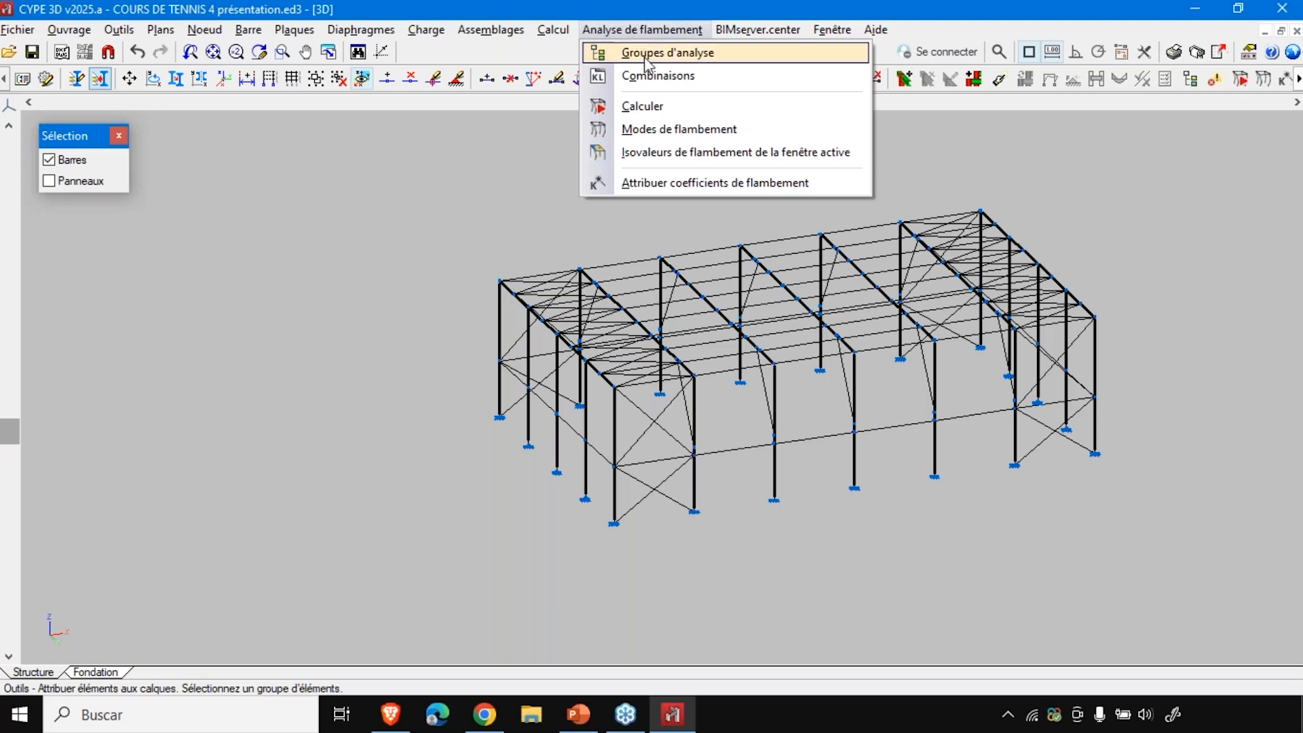
{"action": "left_click", "coordinate": [645, 54]}
{"action": "left_click_drag", "start_coordinate": [516, 124], "coordinate": [527, 192]}
{"action": "left_click", "coordinate": [1095, 194]}
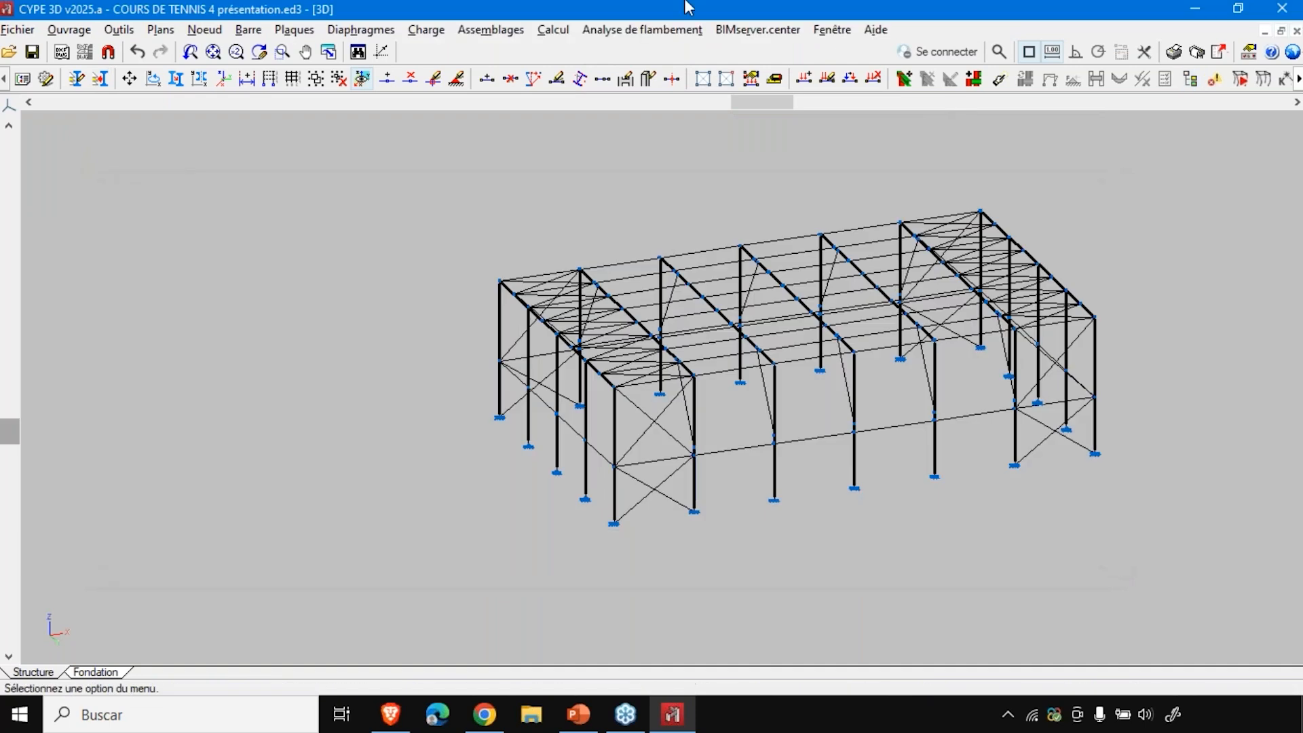
- Create a buckling analysis group named "Groupe PORTIQUES" and assign the PORTIQUES display layer to it
{"action": "left_click", "coordinate": [658, 31]}
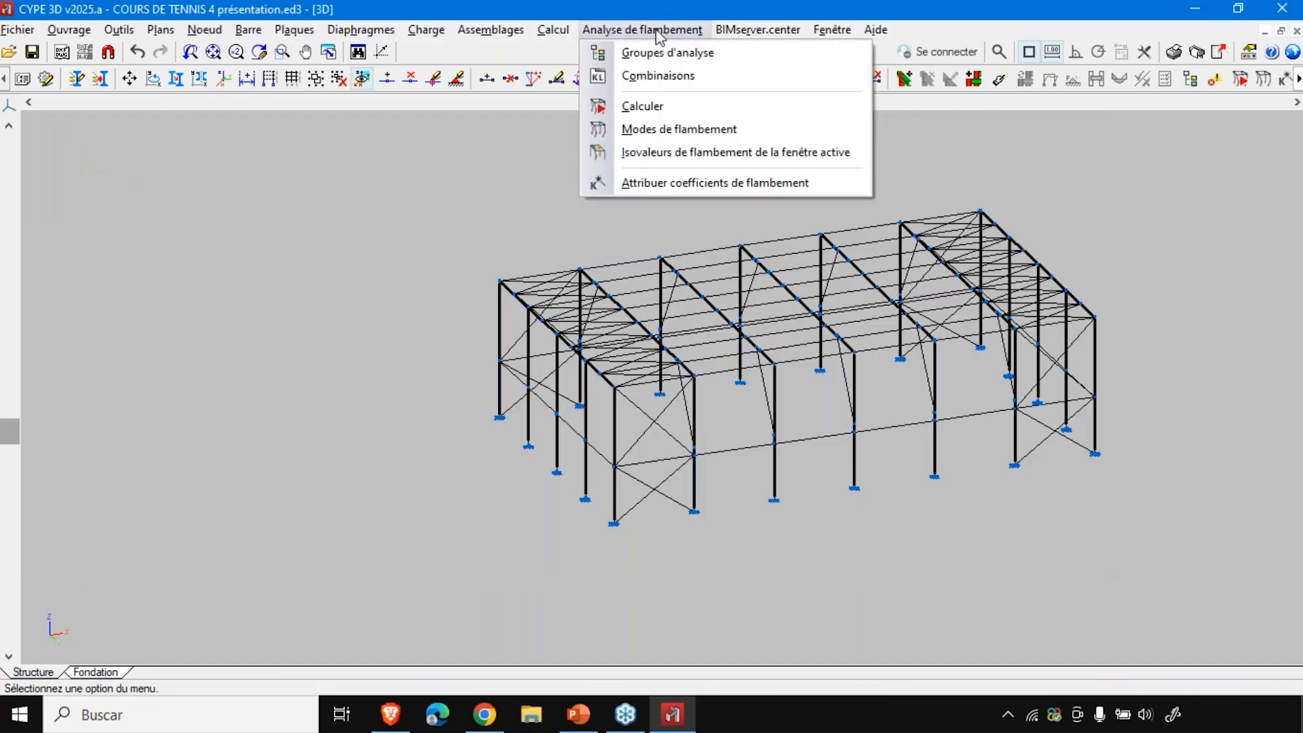
{"action": "left_click", "coordinate": [657, 54]}
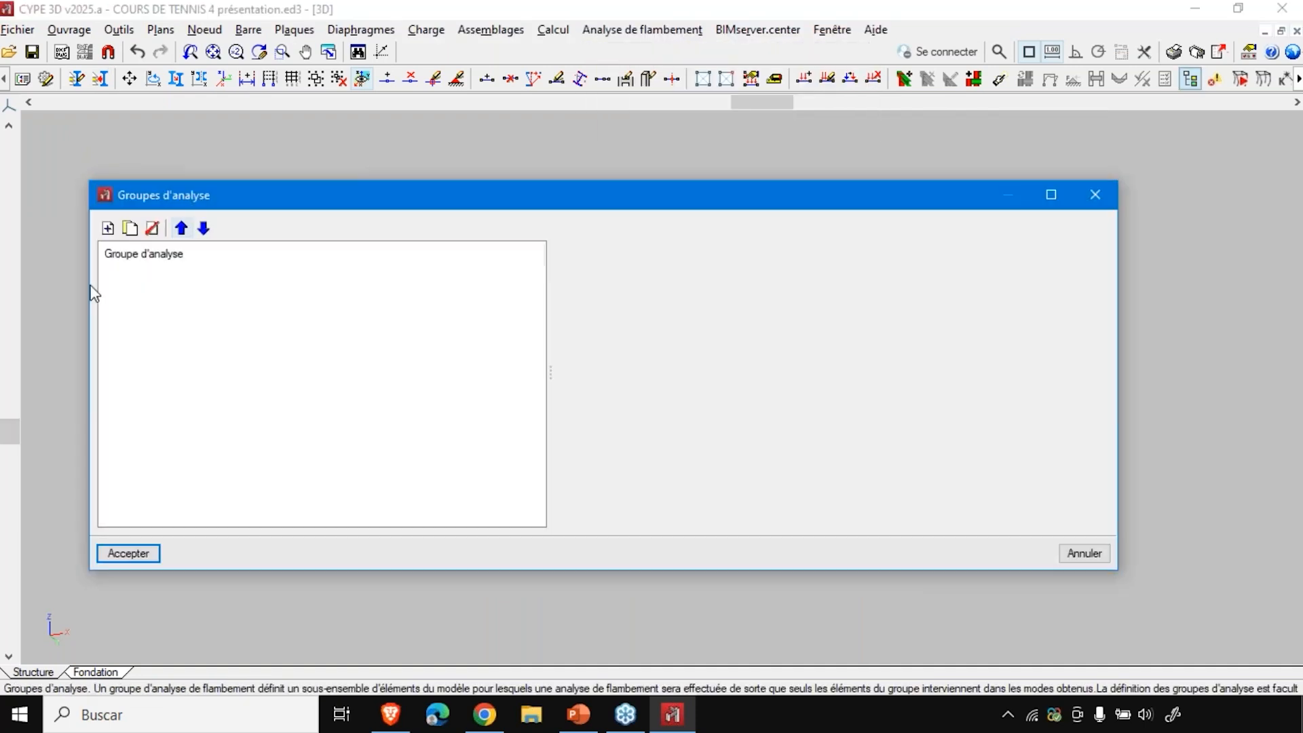
{"action": "left_click", "coordinate": [108, 228]}
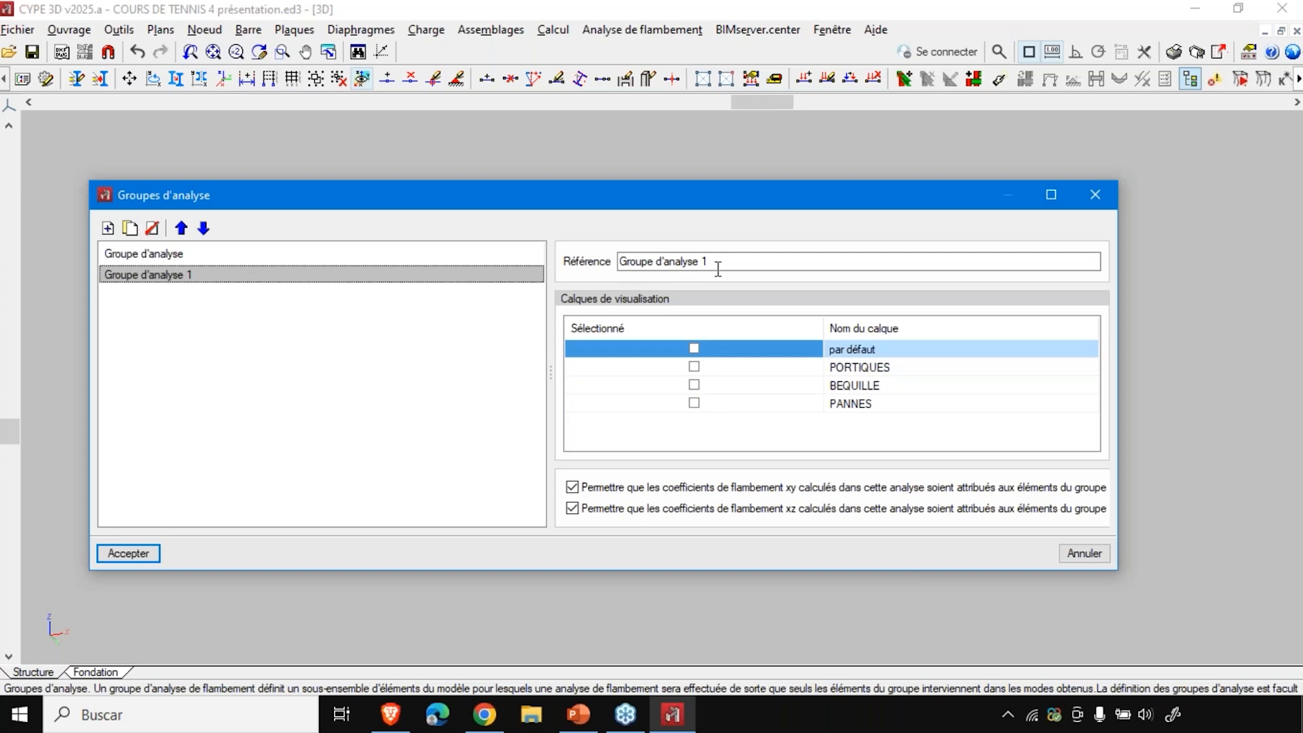
{"action": "left_click_drag", "start_coordinate": [711, 262], "coordinate": [656, 253]}
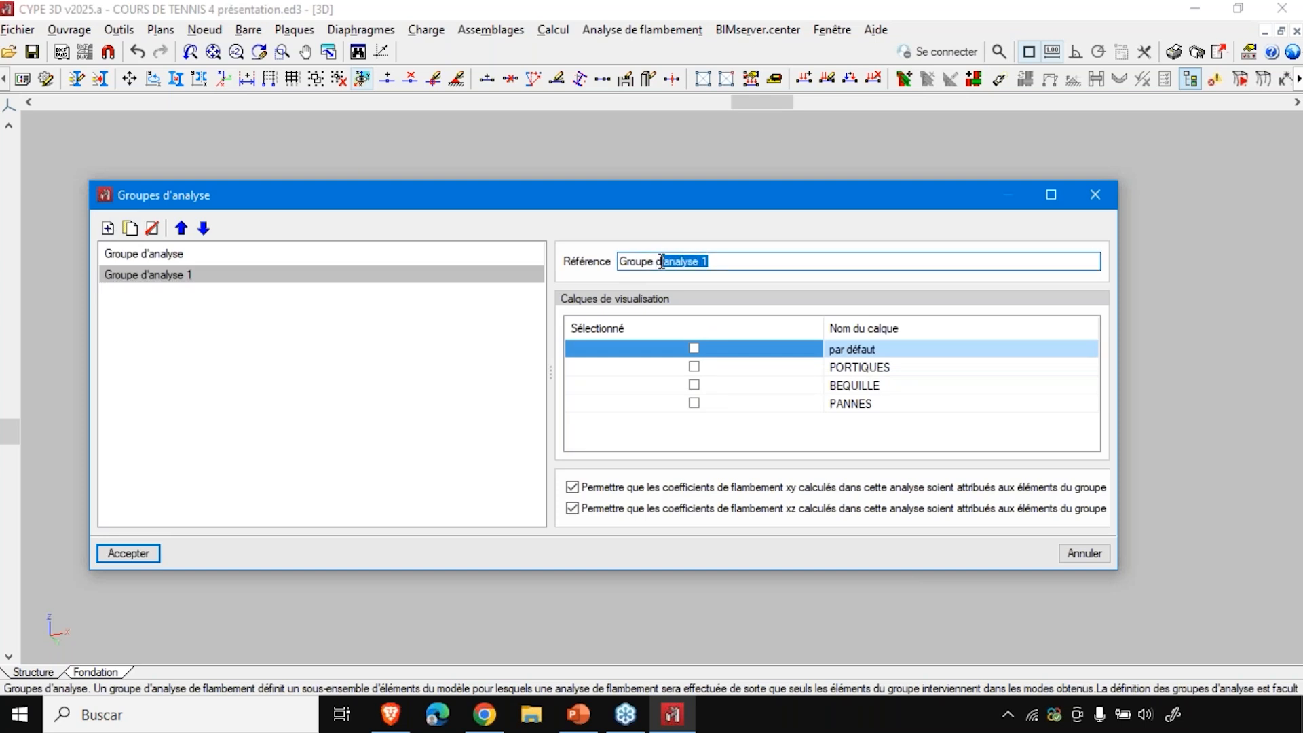
{"action": "type", "text": "POT"}
{"action": "key", "text": "BackSpace"}
{"action": "type", "text": "RTIQUES"}
{"action": "left_click", "coordinate": [180, 299]}
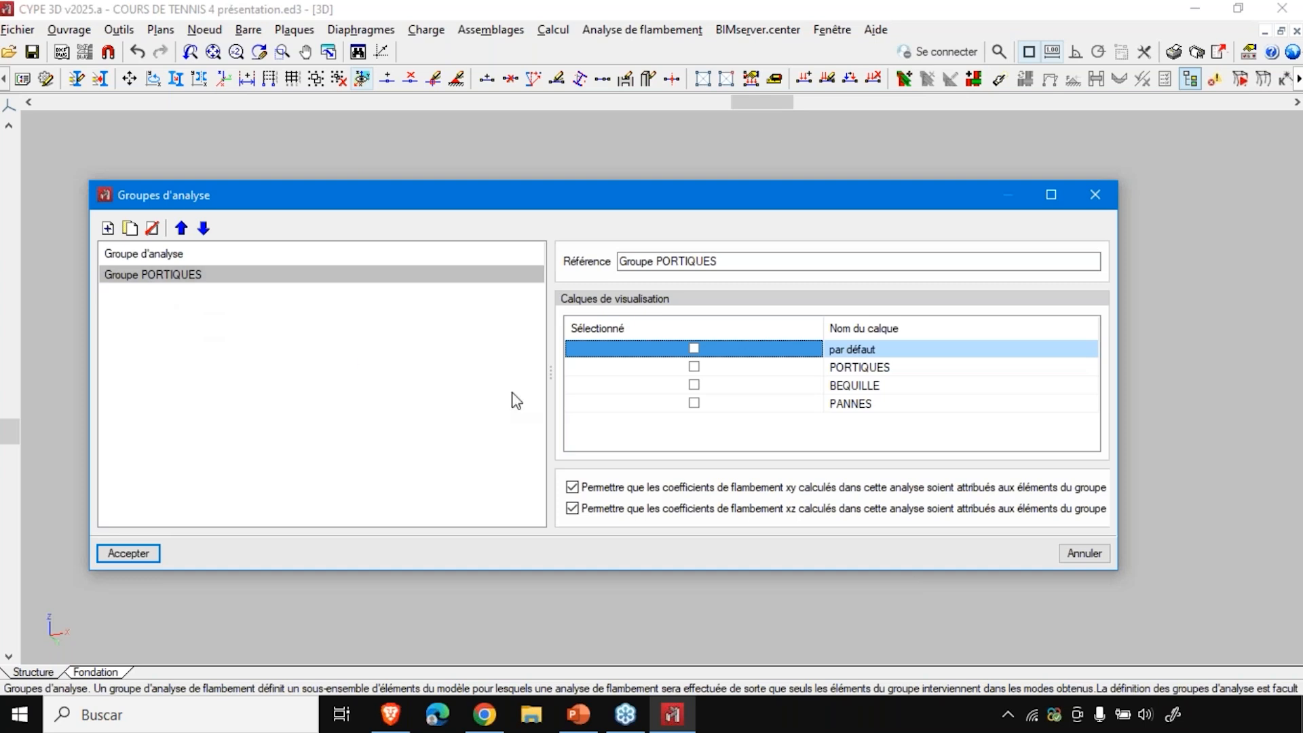
{"action": "left_click", "coordinate": [694, 367]}
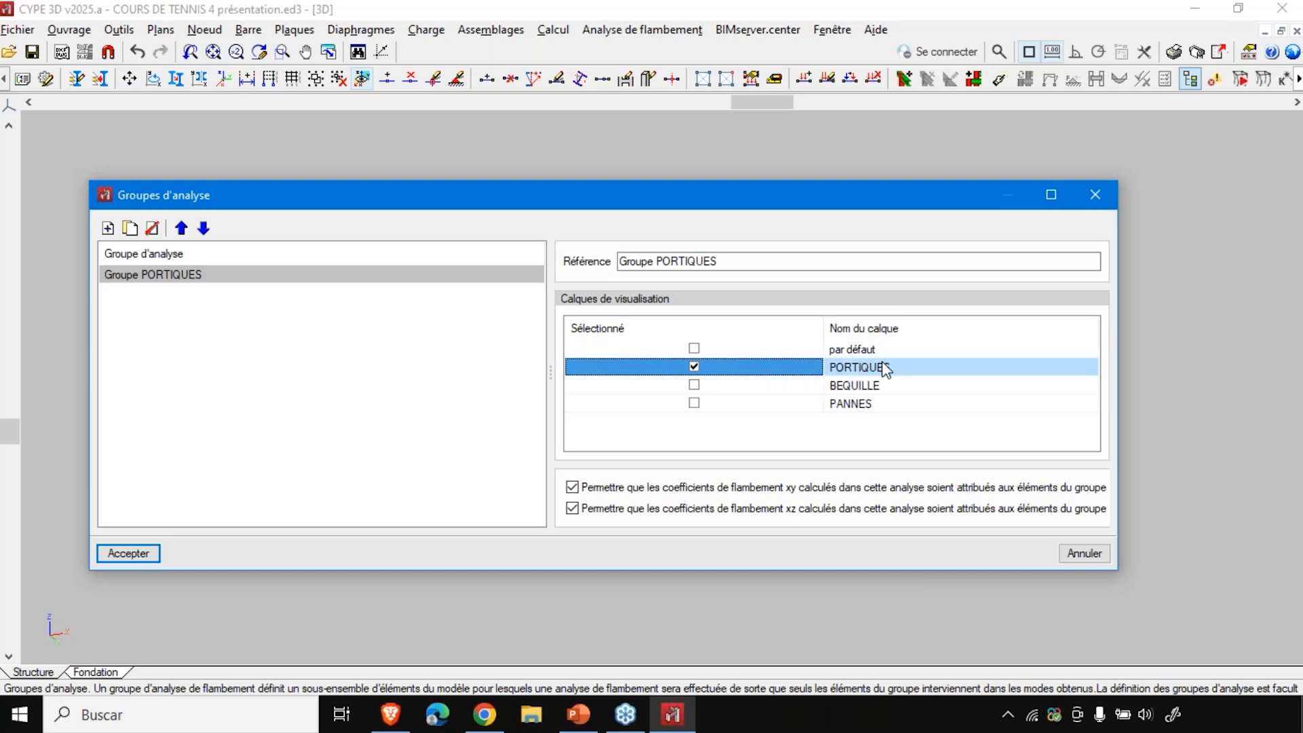
- Add a second analysis group named "Groupe BEQUILLES" containing the BEQUILLE layer, and accept the analysis groups
{"action": "left_click", "coordinate": [108, 228]}
{"action": "left_click", "coordinate": [150, 292]}
{"action": "left_click_drag", "start_coordinate": [710, 261], "coordinate": [654, 248]}
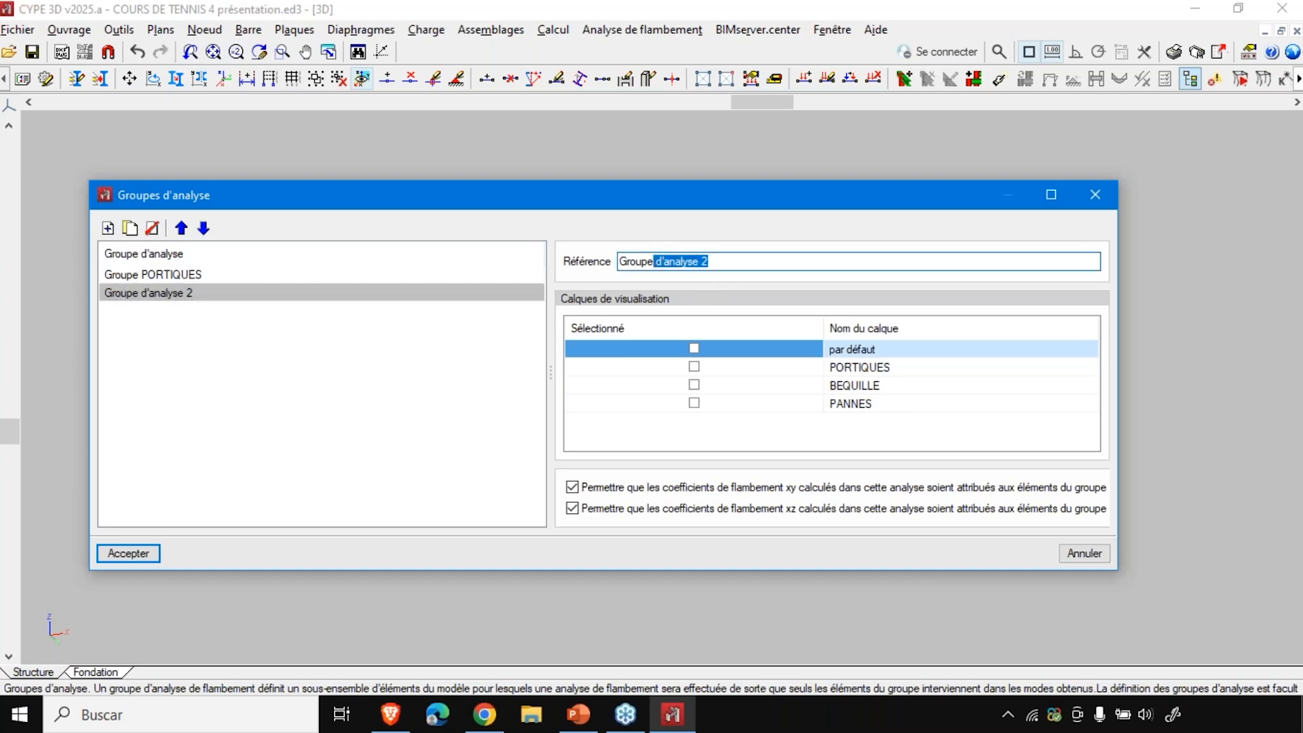
{"action": "type", "text": "B"}
{"action": "key", "text": "BackSpace"}
{"action": "type", "text": "BEQUILLES"}
{"action": "left_click", "coordinate": [701, 382]}
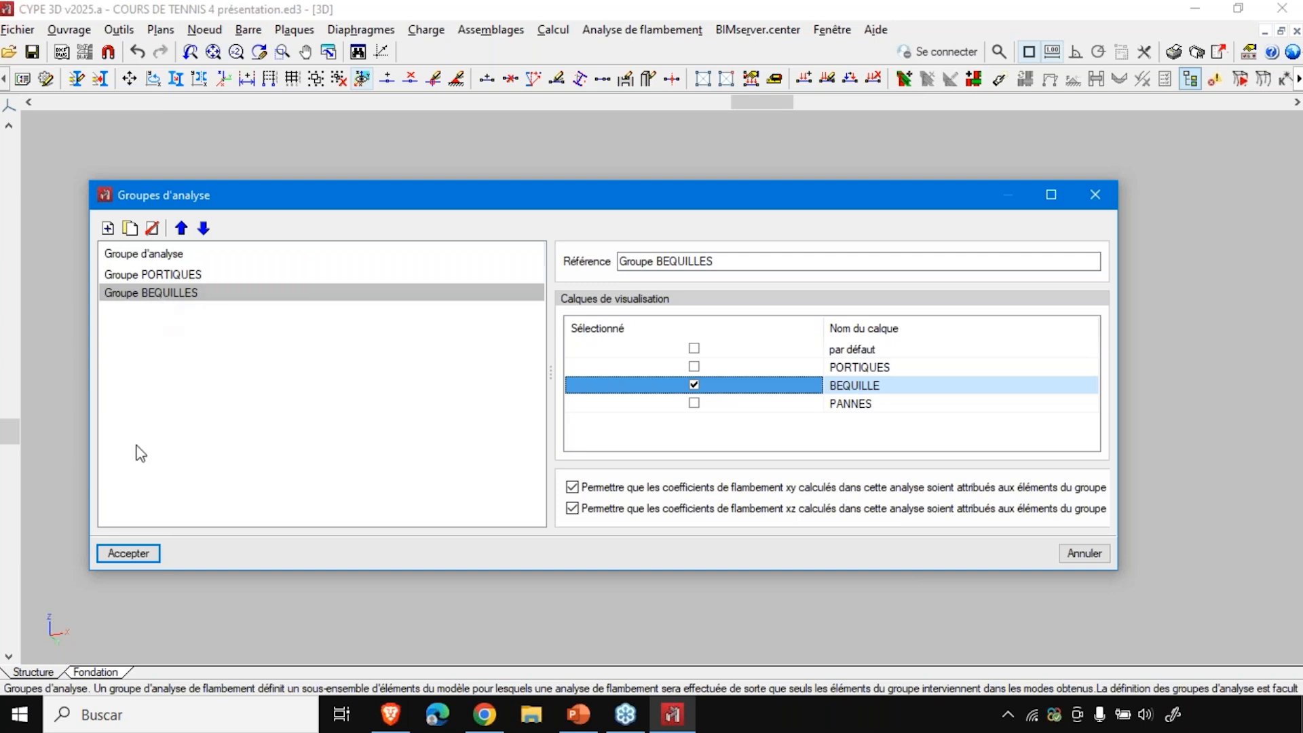
{"action": "left_click", "coordinate": [133, 559]}
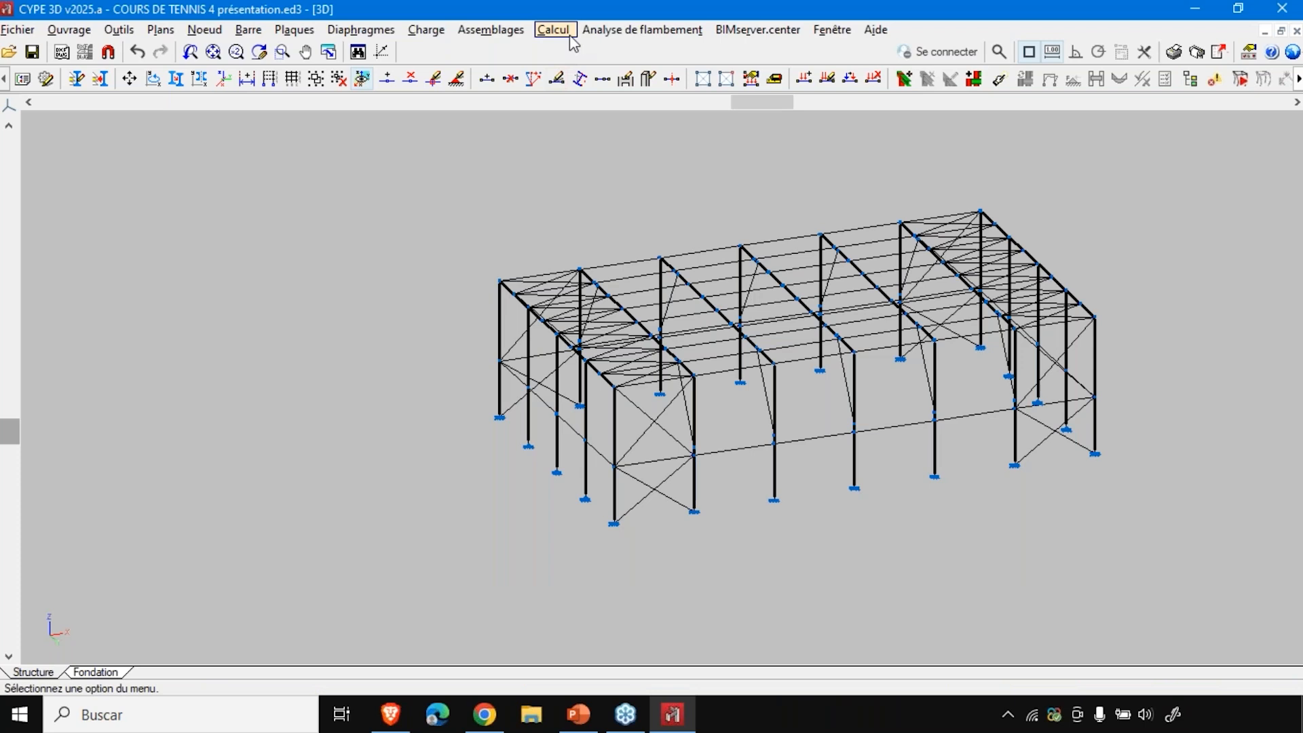
- Review the buckling load combinations and the options for generating them from the project situations
{"action": "left_click", "coordinate": [625, 31]}
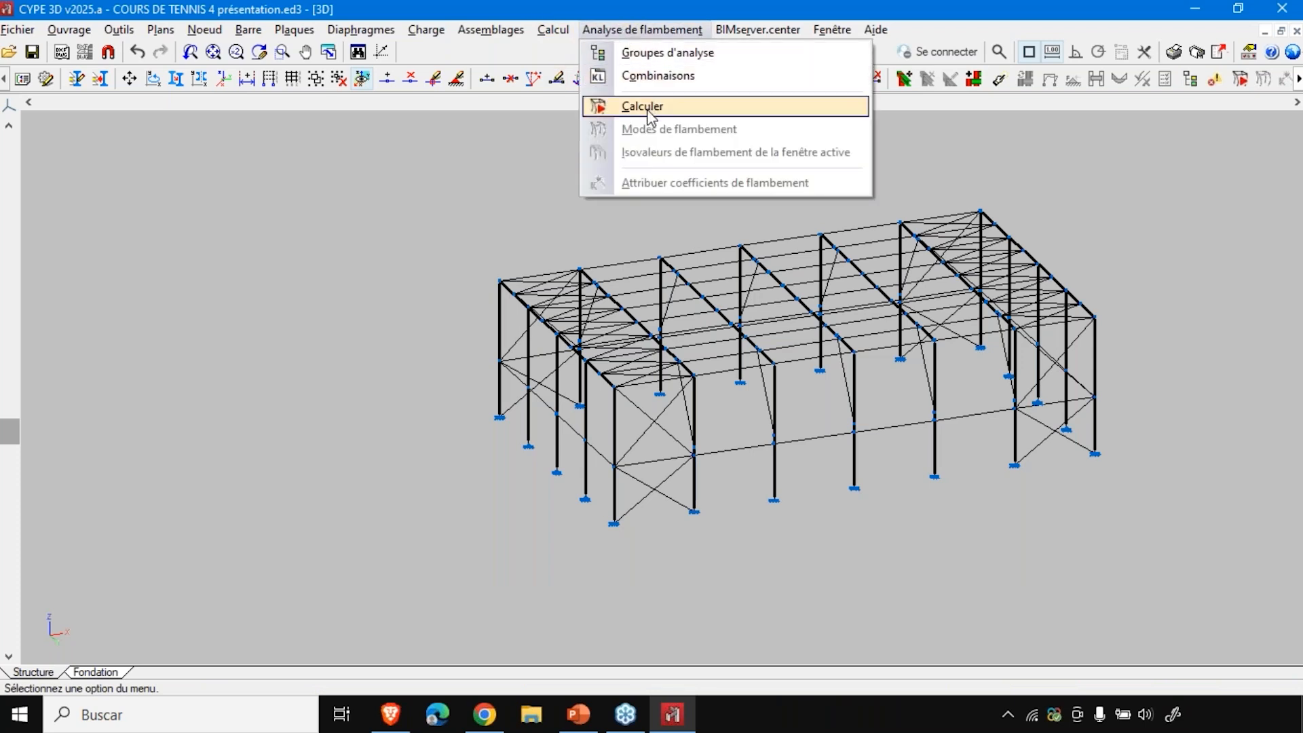
{"action": "left_click", "coordinate": [661, 78]}
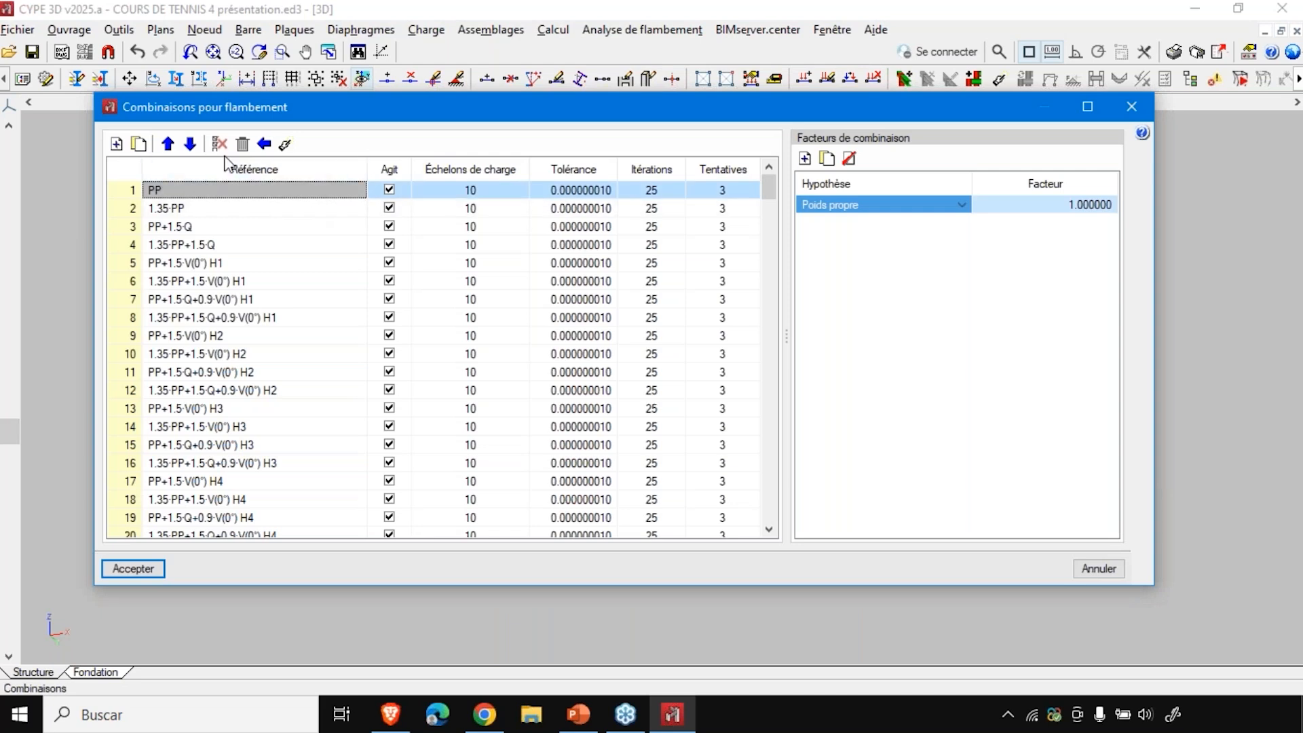
{"action": "left_click", "coordinate": [266, 145]}
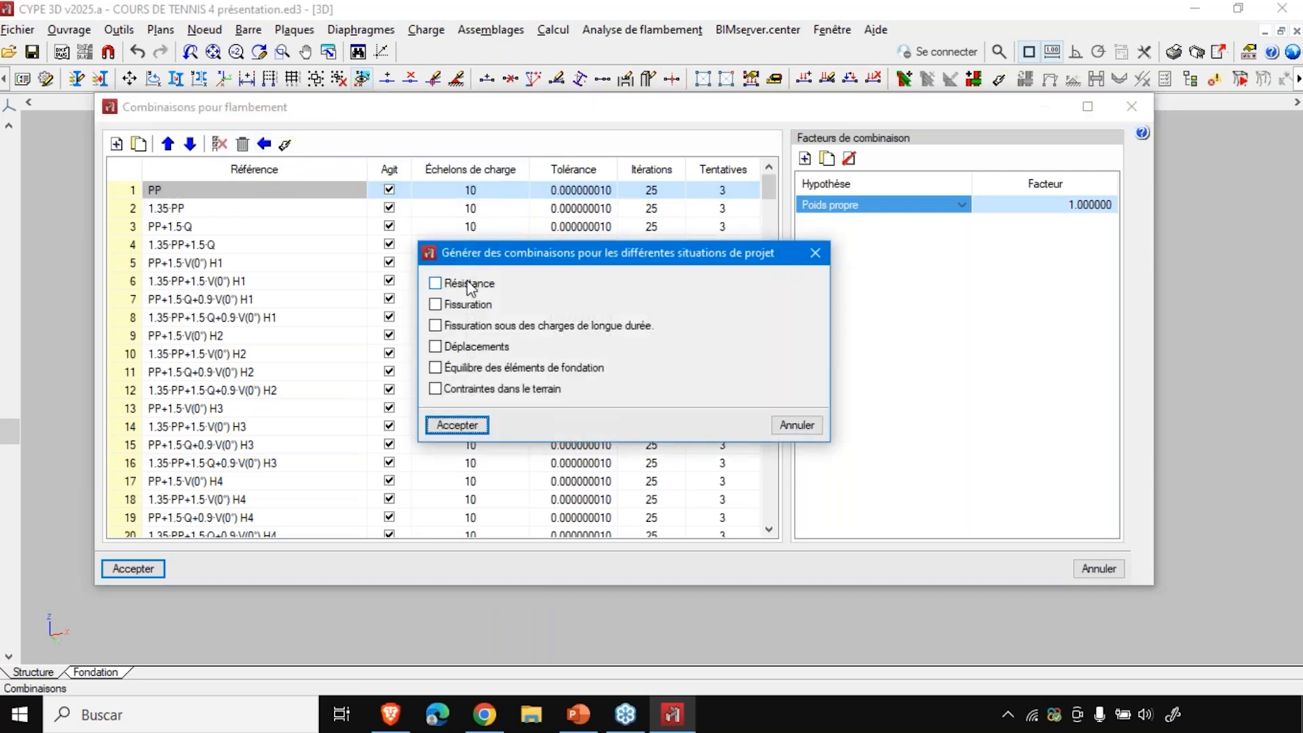
{"action": "key", "text": "Escape"}
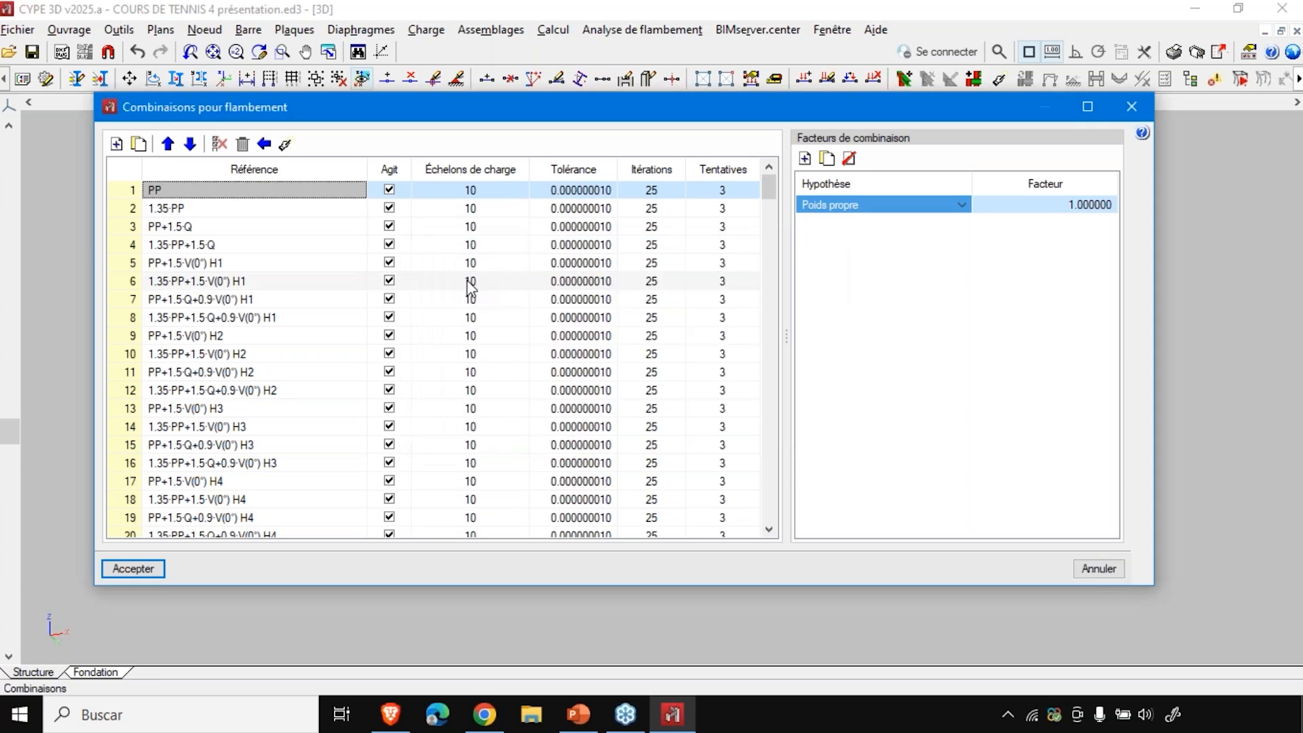
{"action": "left_click", "coordinate": [161, 567]}
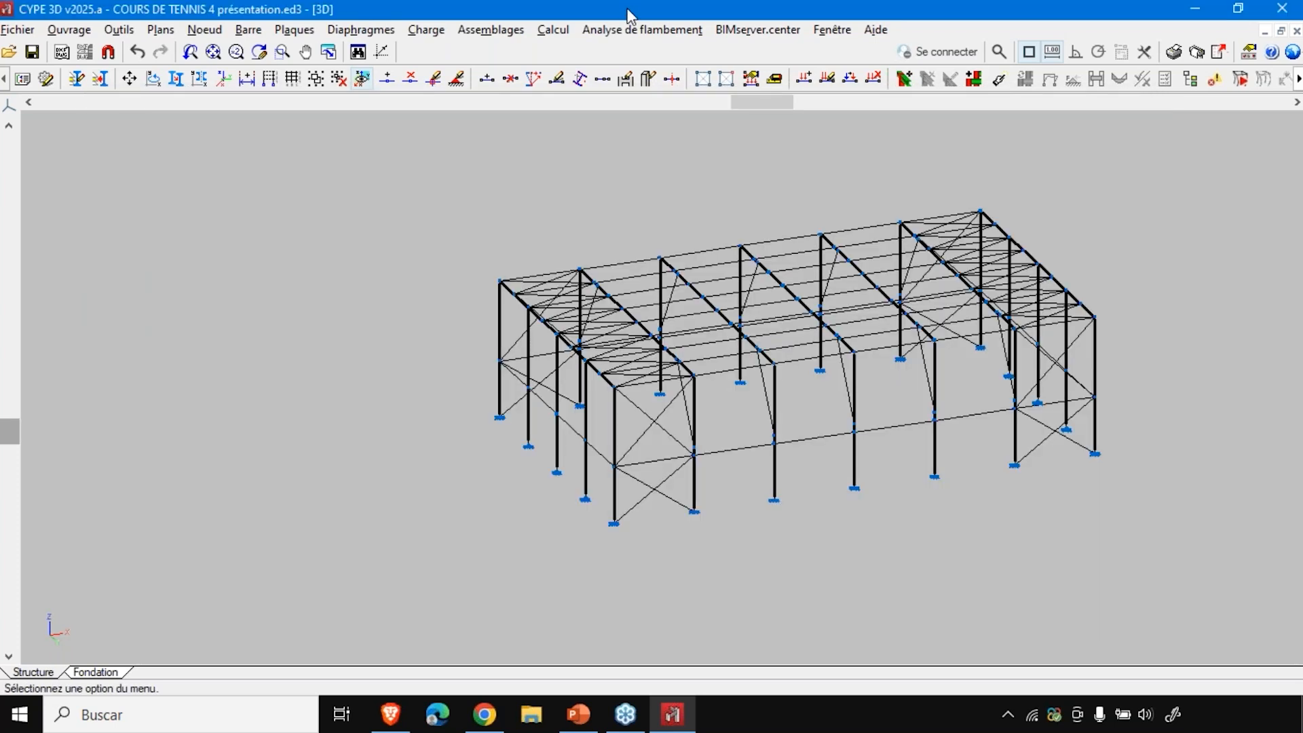
- Examine the buckling calculation settings for analysis groups, mode filter, bar discretisation and steel bars, and leave them without calculating
{"action": "left_click", "coordinate": [642, 30]}
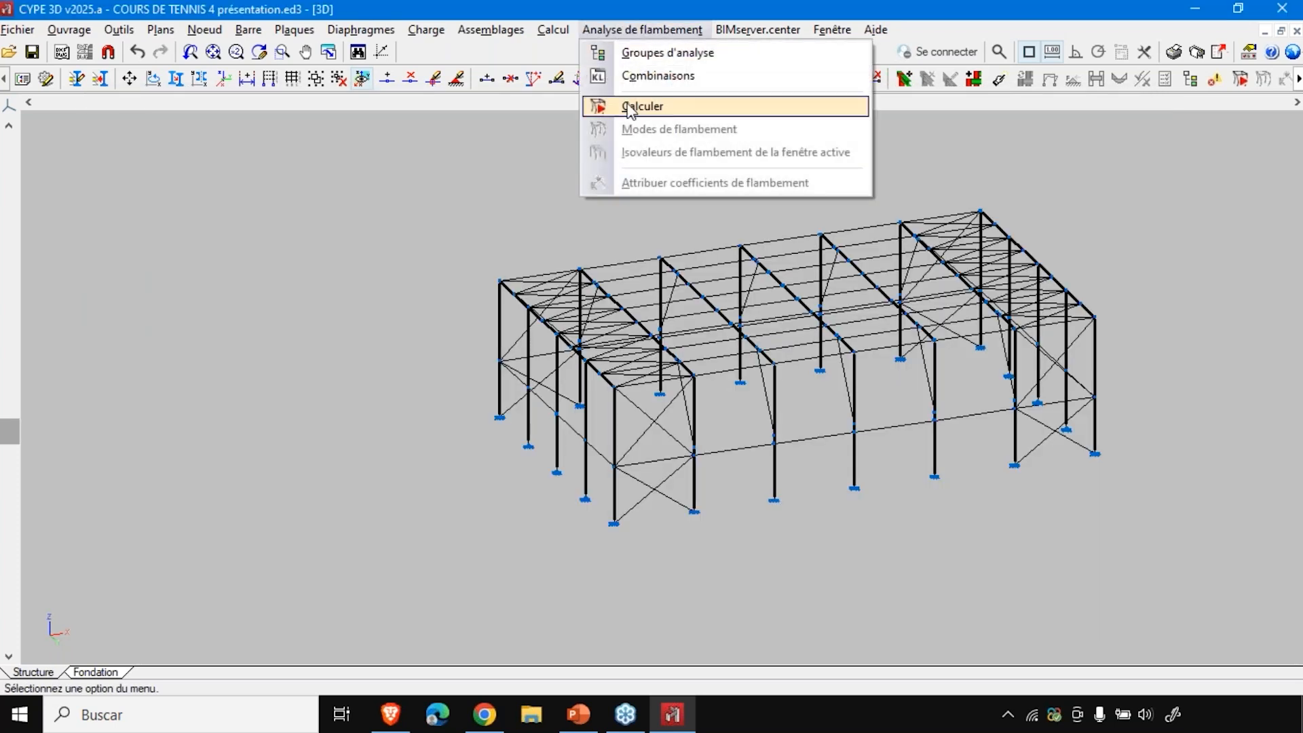
{"action": "left_click", "coordinate": [630, 108]}
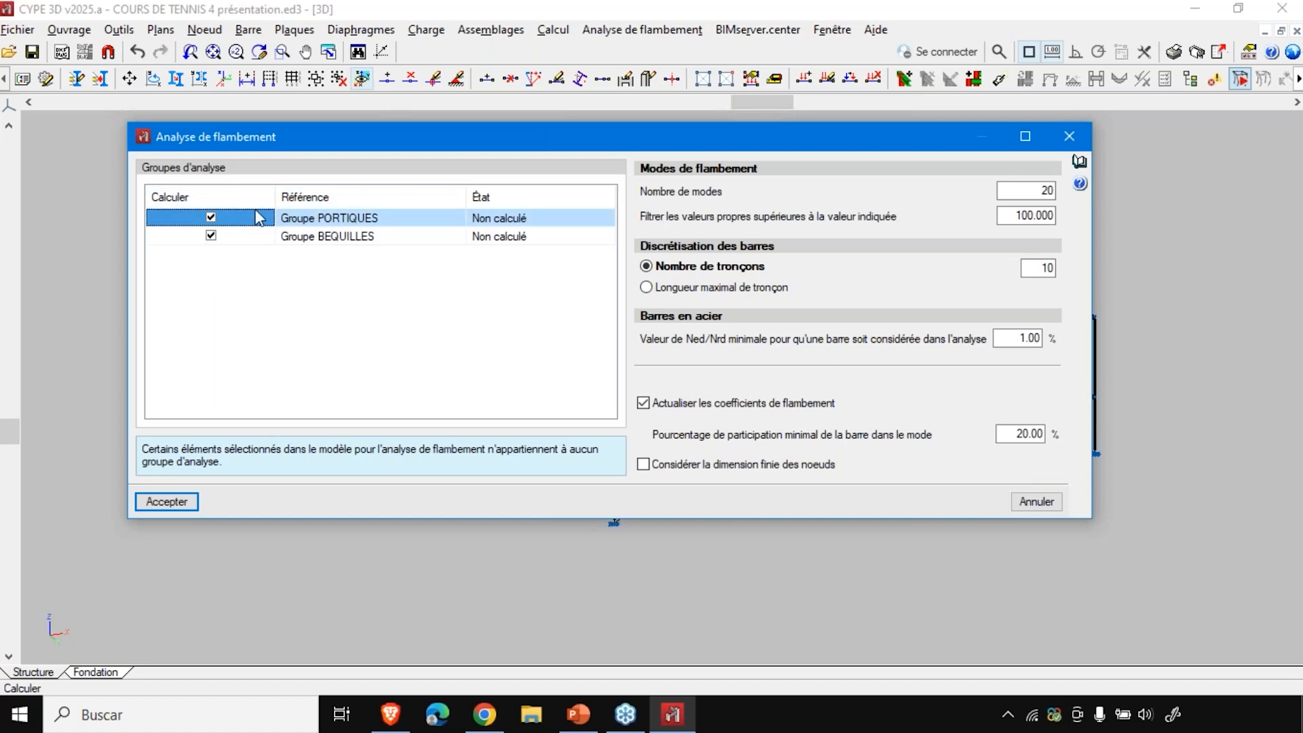
{"action": "left_click", "coordinate": [227, 239]}
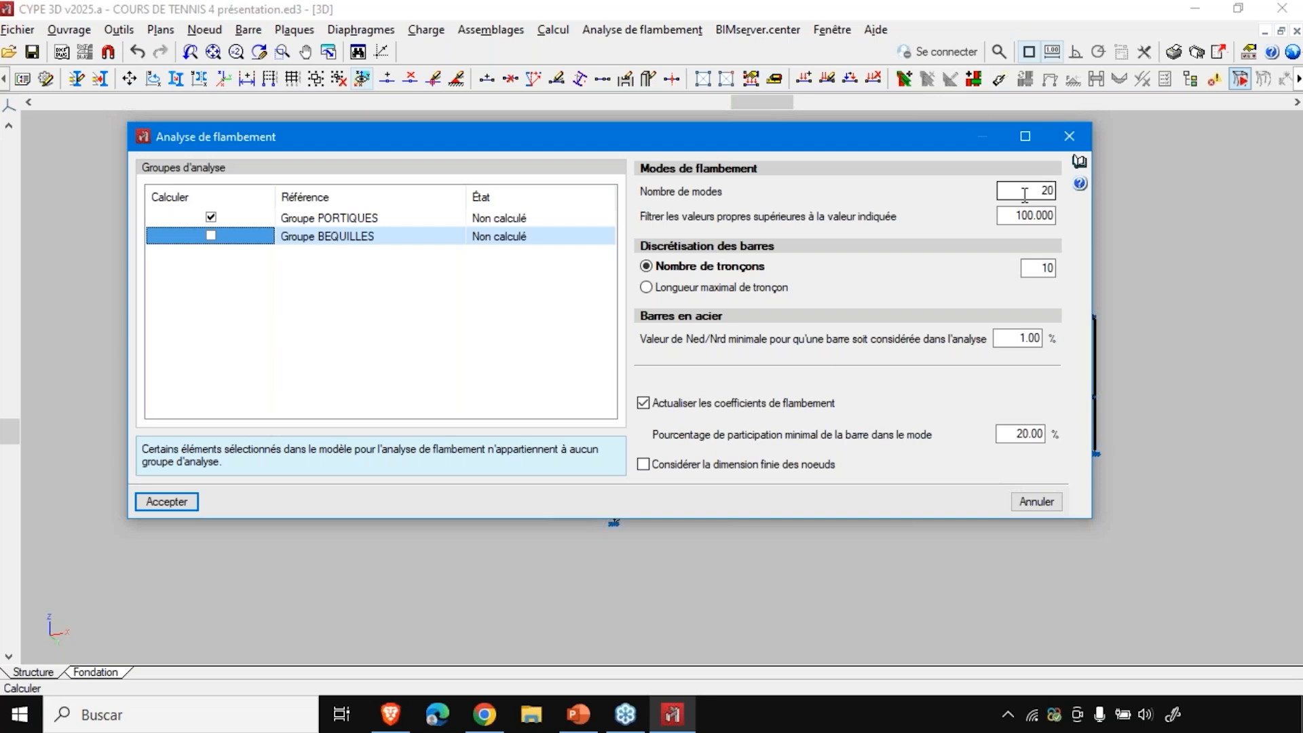
{"action": "left_click", "coordinate": [1033, 216]}
{"action": "left_click", "coordinate": [705, 296]}
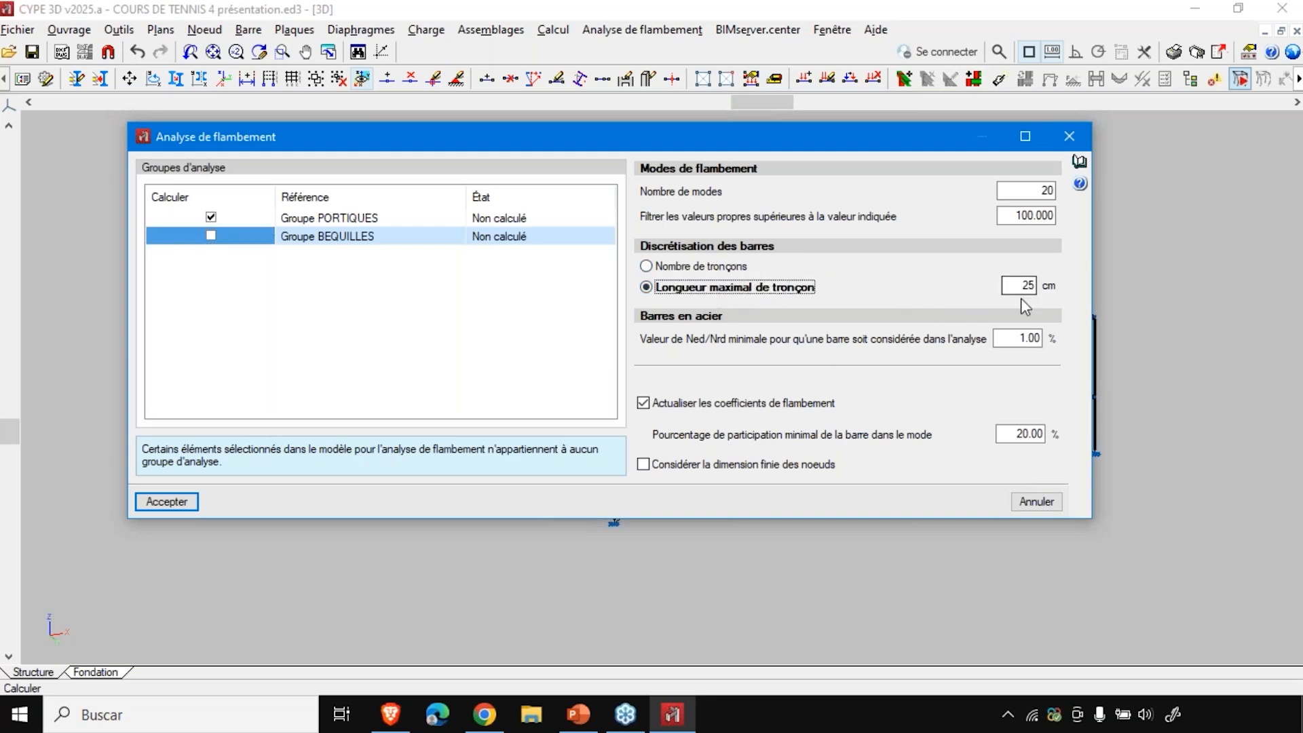
{"action": "left_click", "coordinate": [718, 266]}
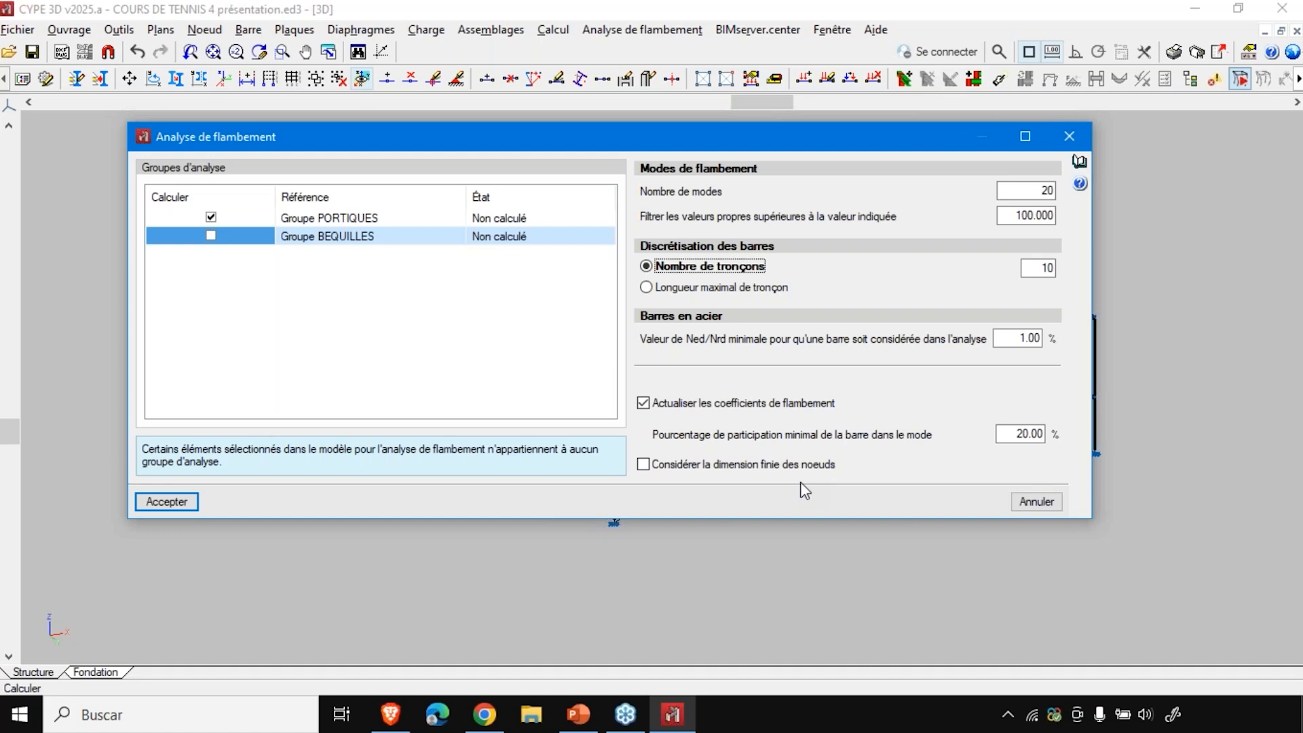
{"action": "left_click", "coordinate": [1016, 337]}
{"action": "left_click", "coordinate": [1055, 503]}
- Open the project "COURS DE TENNIS 5 présentation" from the file manager
{"action": "left_click", "coordinate": [17, 30]}
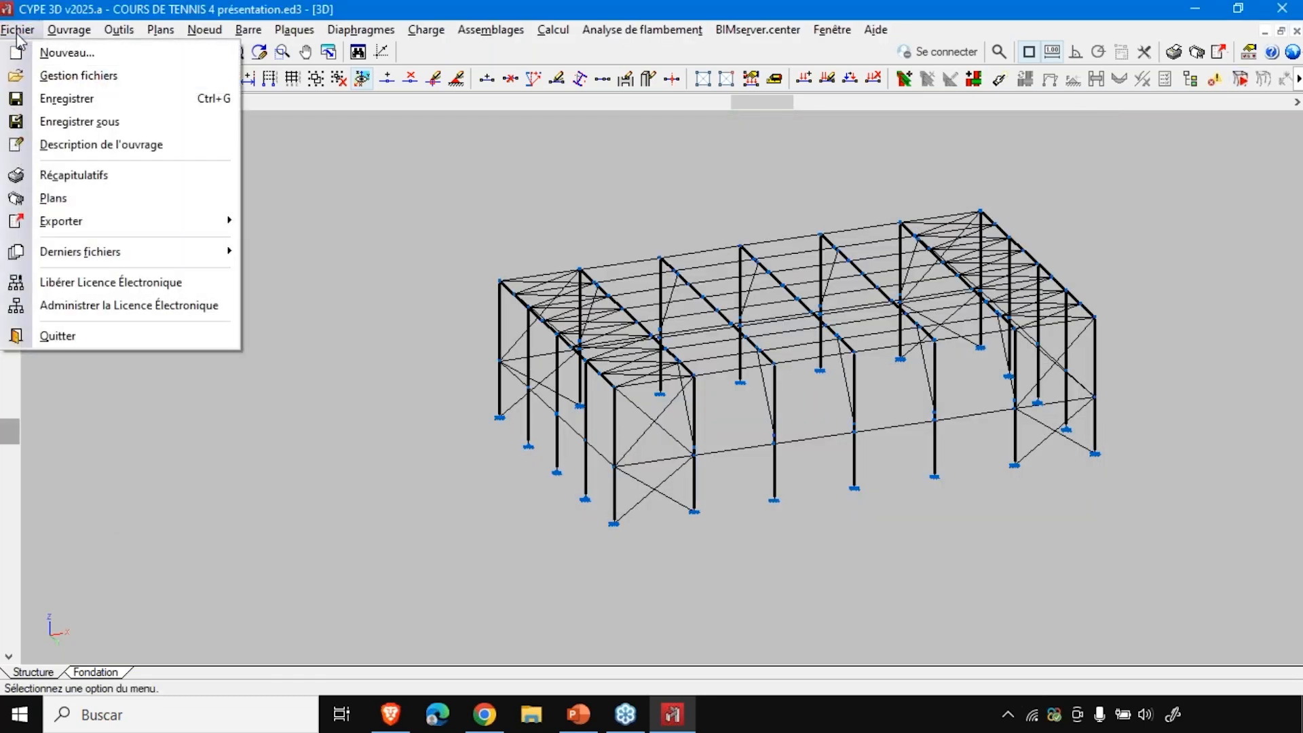
{"action": "left_click", "coordinate": [58, 76]}
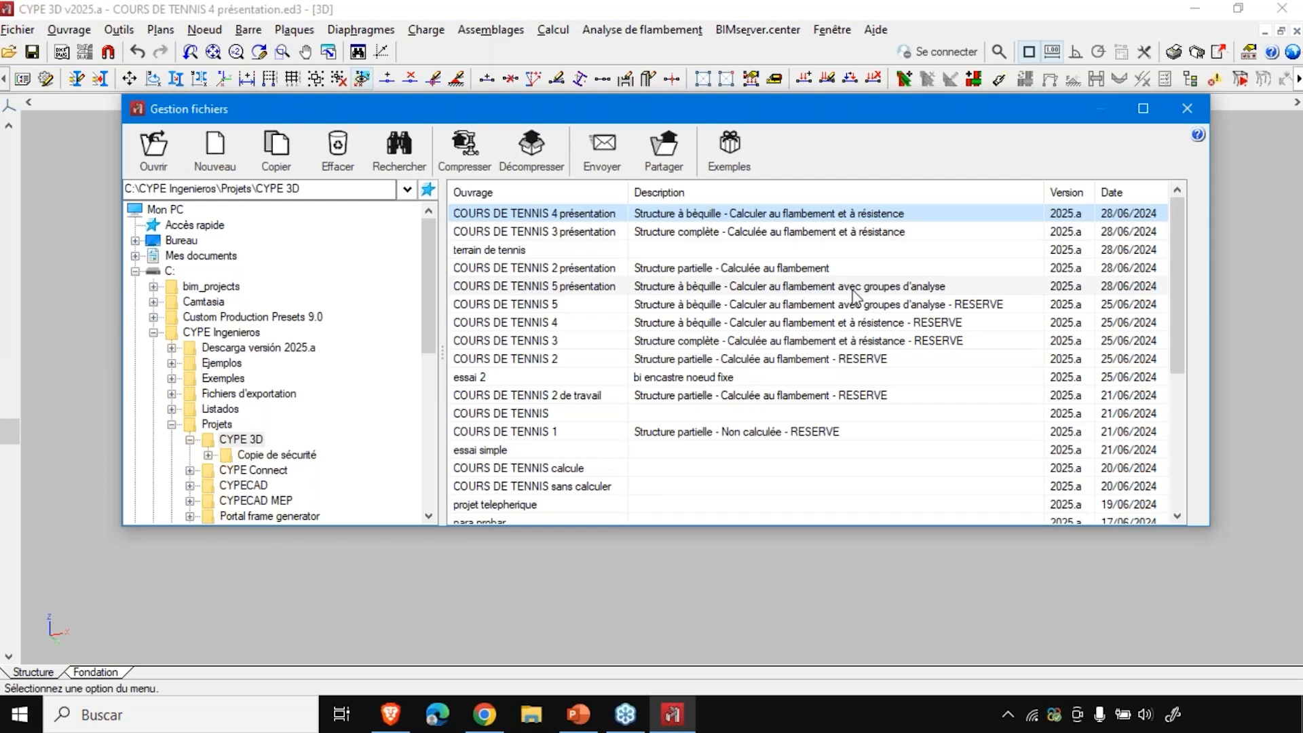
{"action": "double_click", "coordinate": [573, 285]}
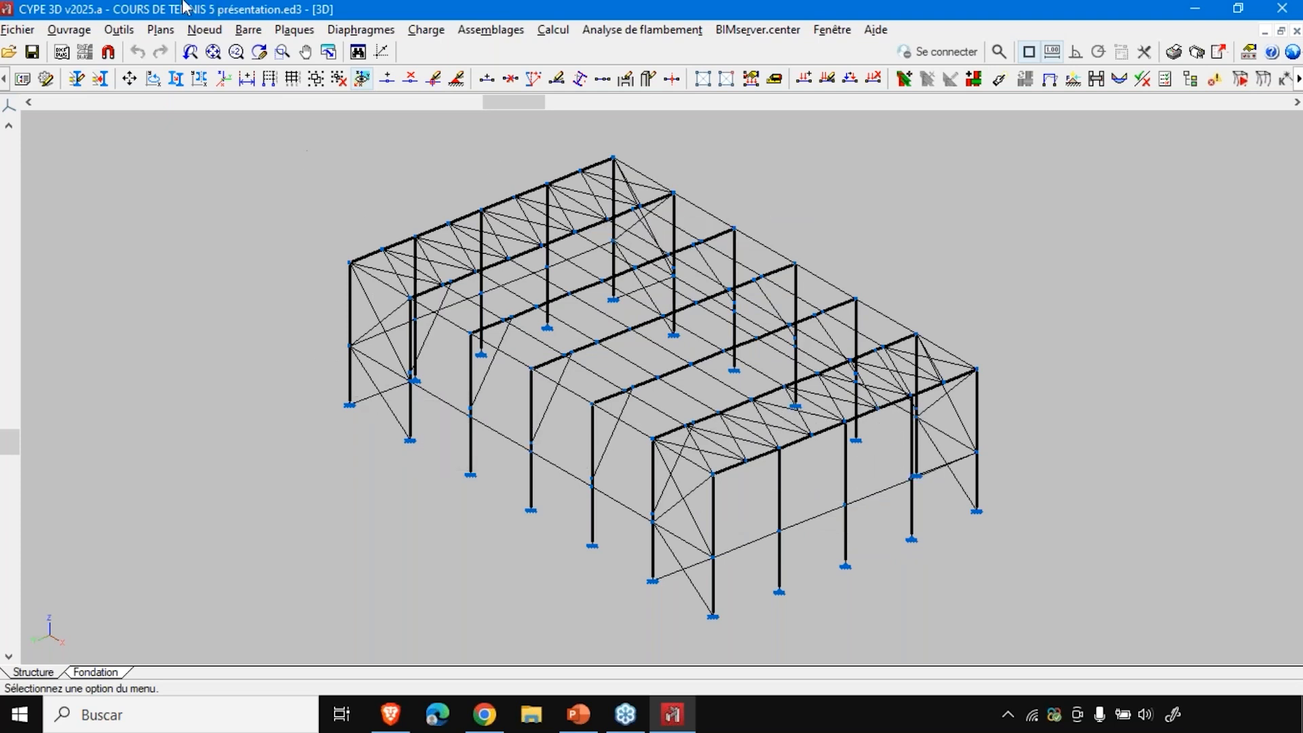
- Display the buckling modes of Groupe portiques and look through its load combinations, keeping [1] PP
{"action": "left_click", "coordinate": [619, 30]}
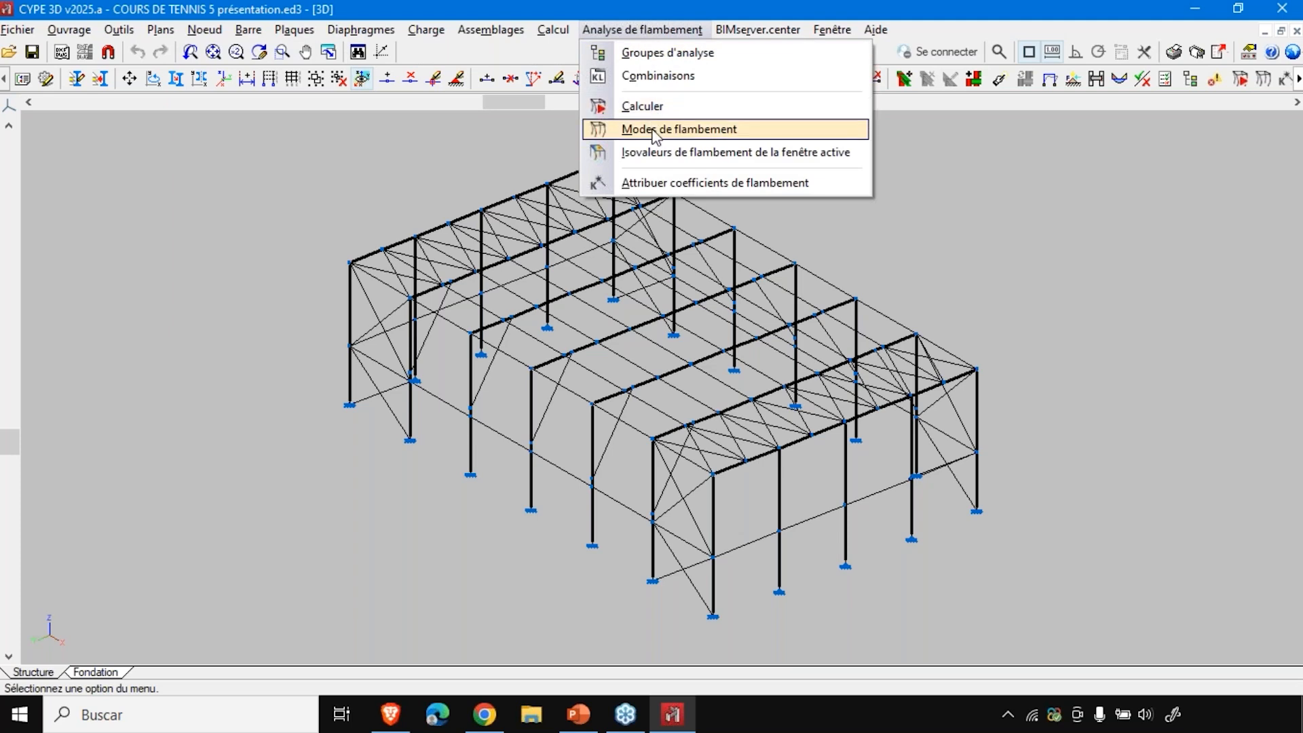
{"action": "left_click", "coordinate": [672, 129]}
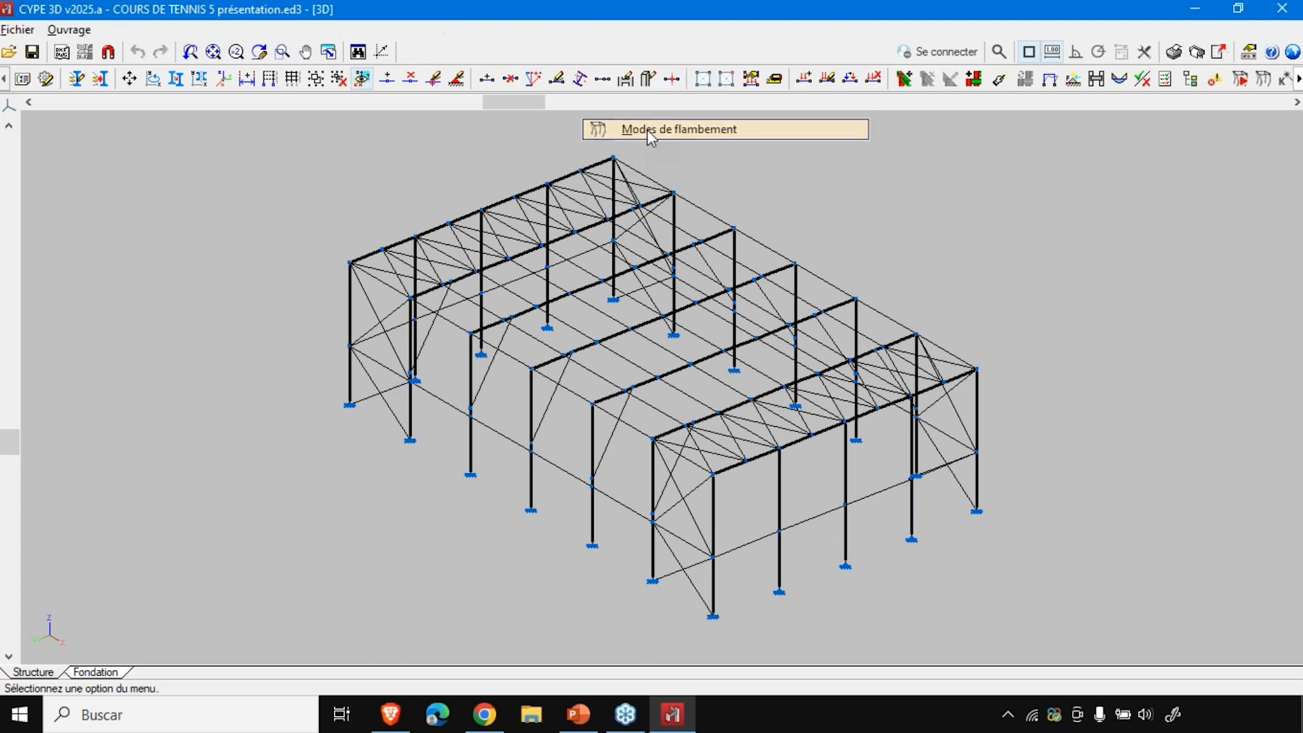
{"action": "left_click", "coordinate": [104, 216]}
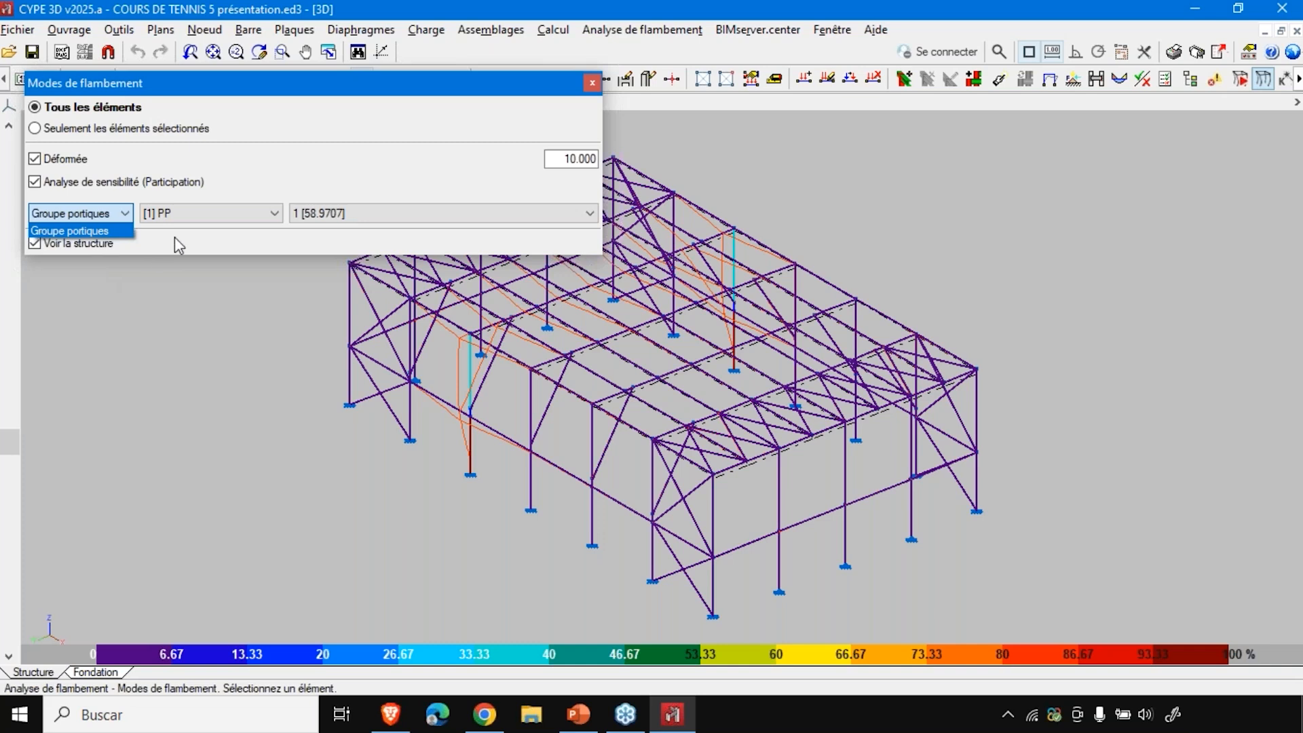
{"action": "left_click", "coordinate": [267, 215]}
{"action": "left_click", "coordinate": [266, 214]}
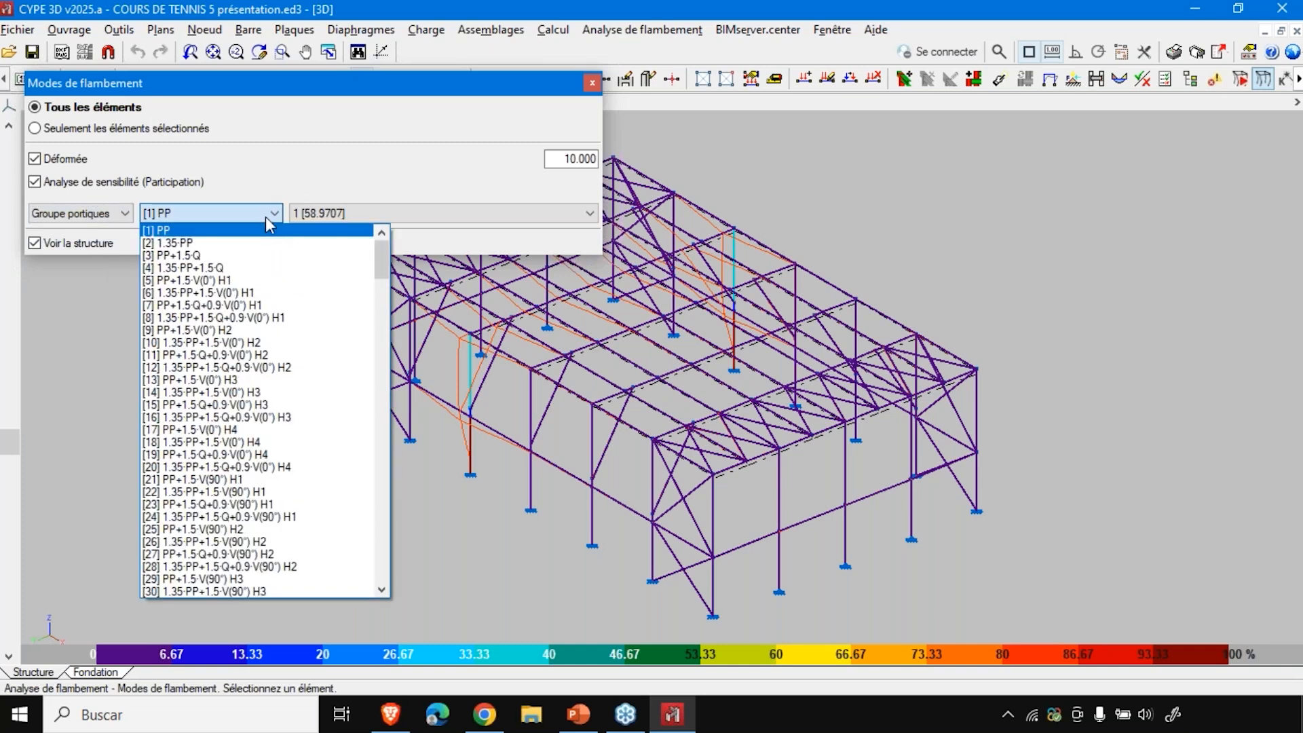
{"action": "left_click", "coordinate": [257, 210]}
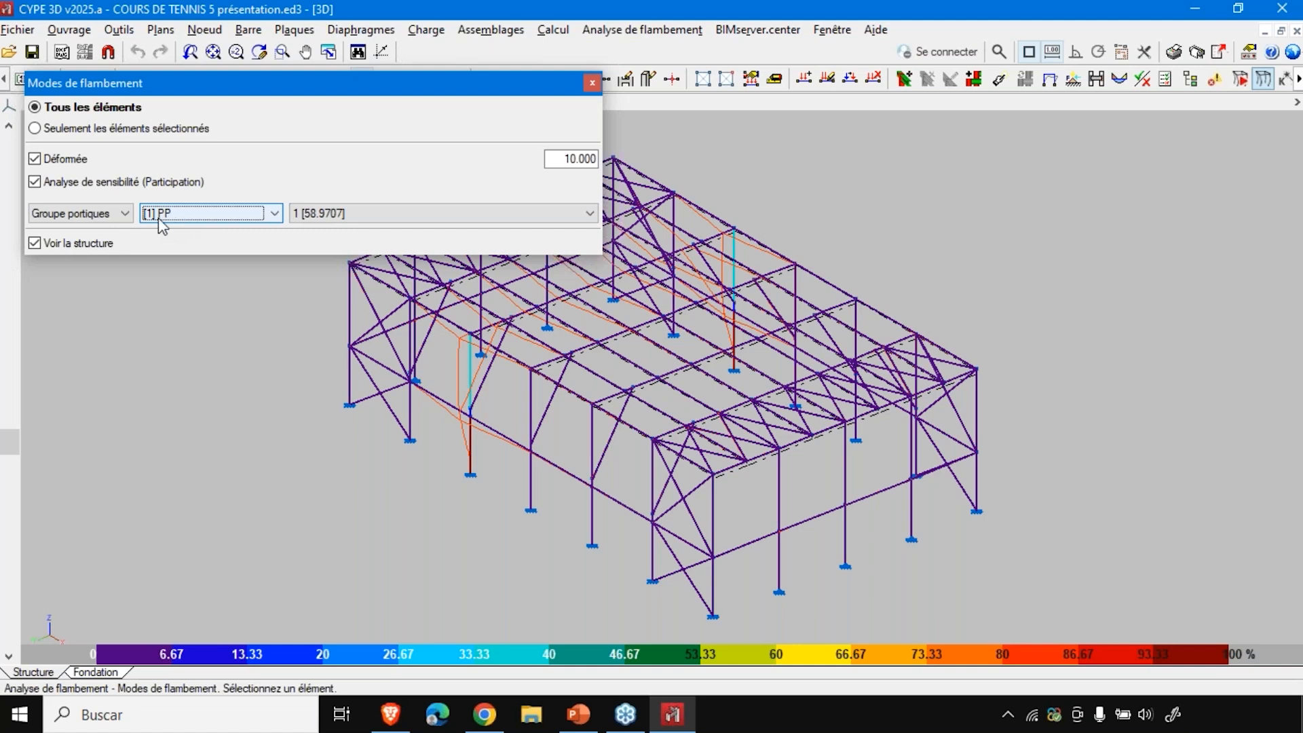
- Show buckling mode 1 for the PP combination and examine the participation and deformed shape of the columns
{"action": "left_click", "coordinate": [328, 214]}
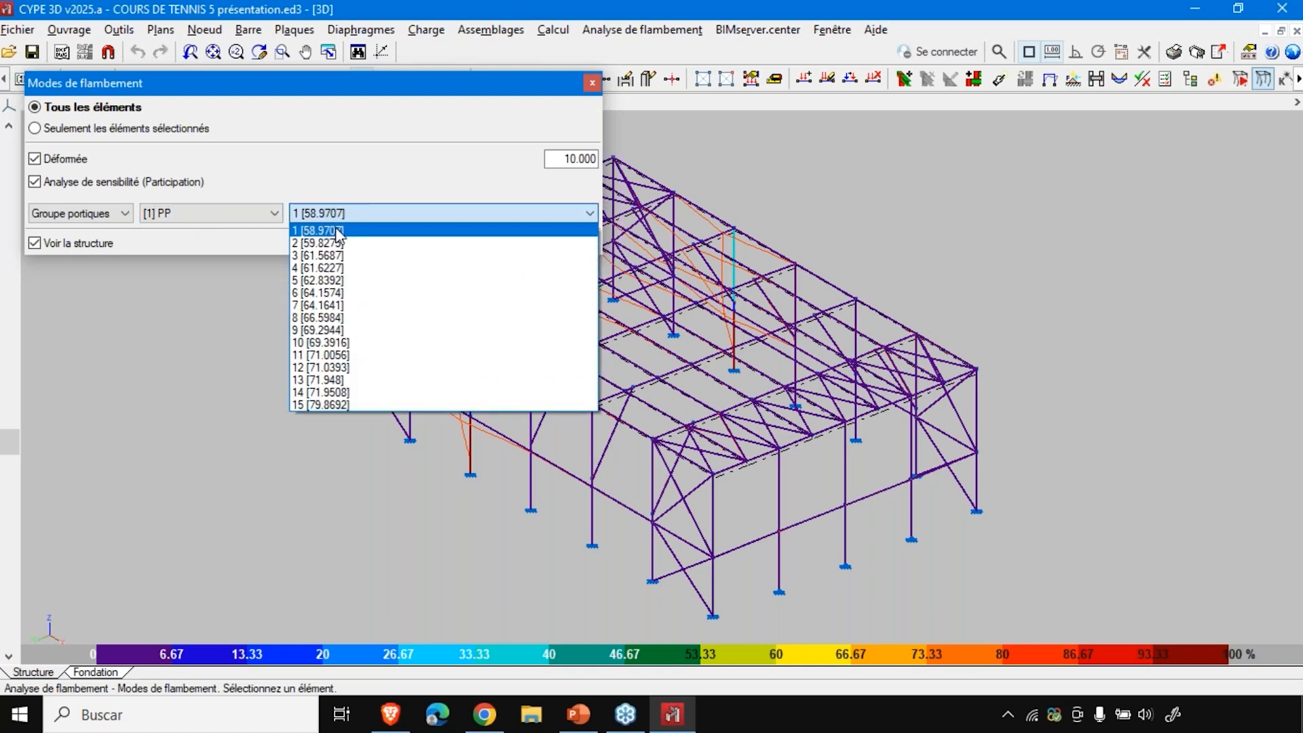
{"action": "left_click", "coordinate": [335, 228]}
{"action": "scroll", "coordinate": [800, 417], "scroll_direction": "down", "scroll_amount": 1}
{"action": "scroll", "coordinate": [576, 309], "scroll_direction": "up", "scroll_amount": 2}
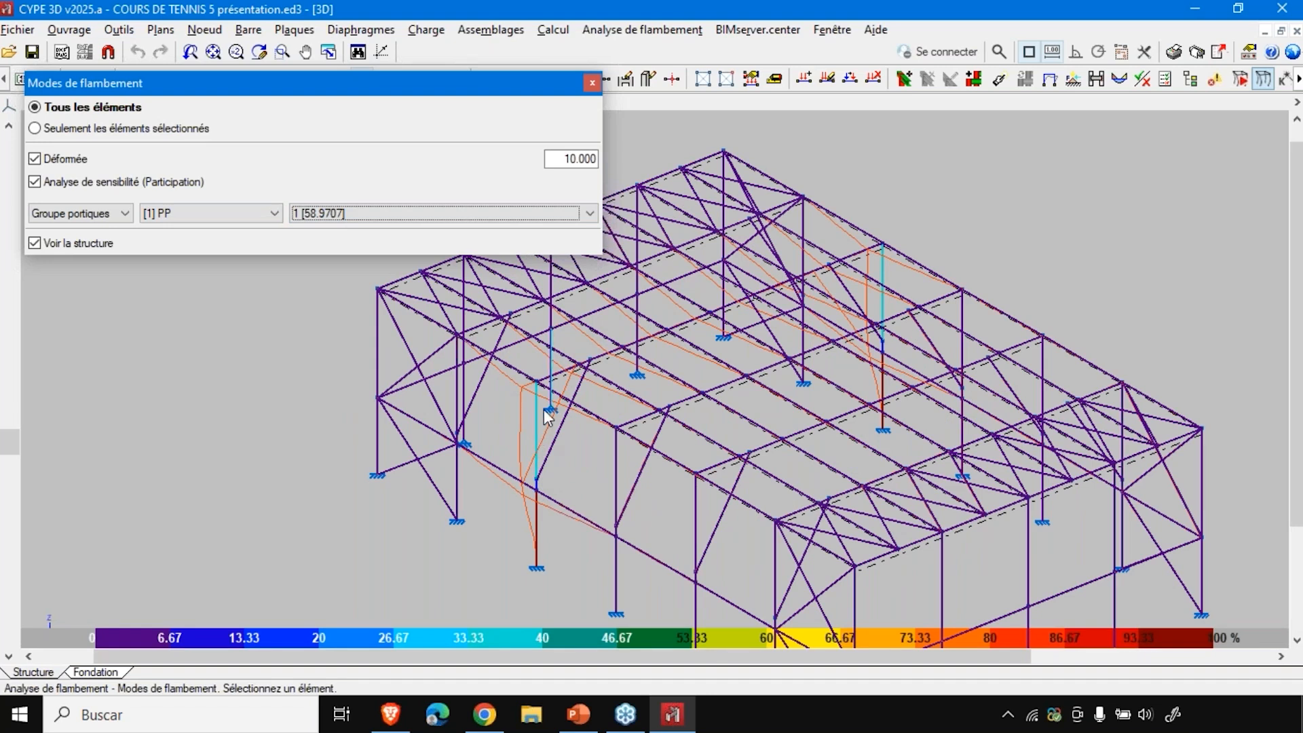
{"action": "scroll", "coordinate": [570, 366], "scroll_direction": "up", "scroll_amount": 2}
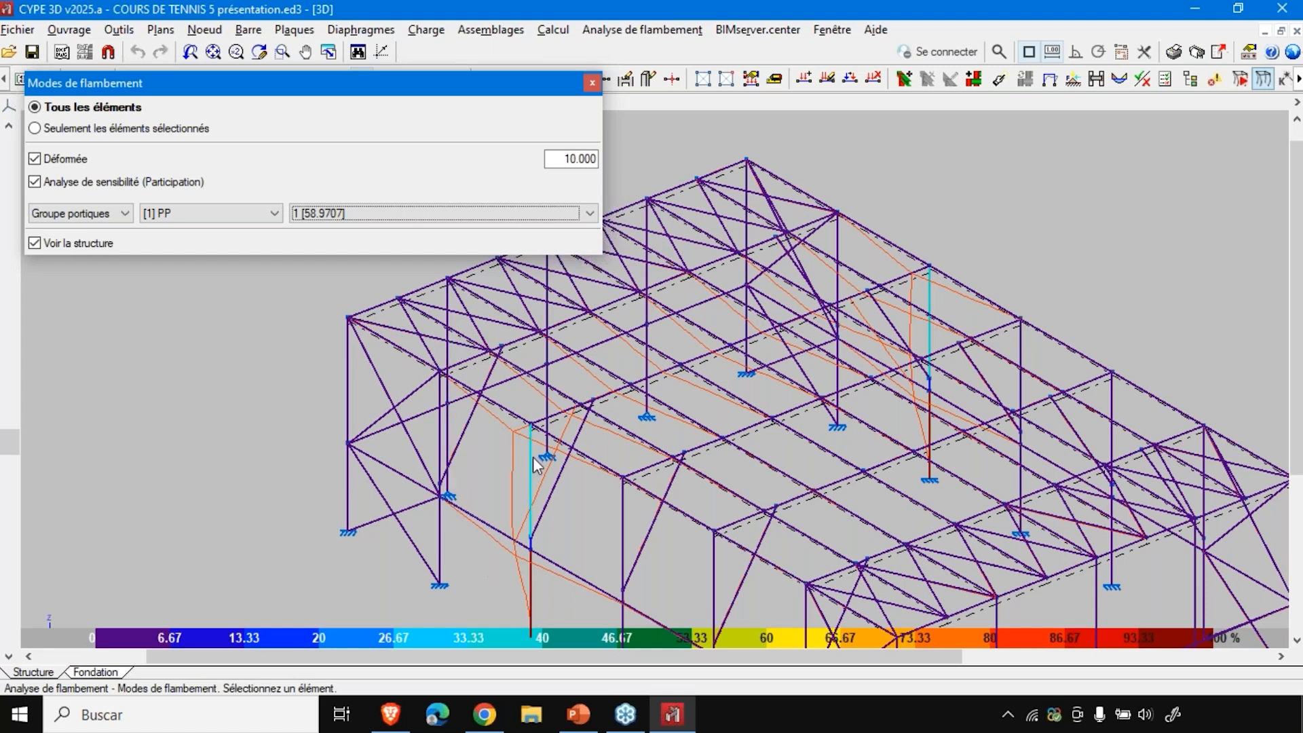
- Step through buckling modes 2 and 3 of the PP combination, examining the participating columns along the side wall
{"action": "left_click", "coordinate": [359, 216]}
{"action": "left_click", "coordinate": [359, 214]}
{"action": "key", "text": "Down"}
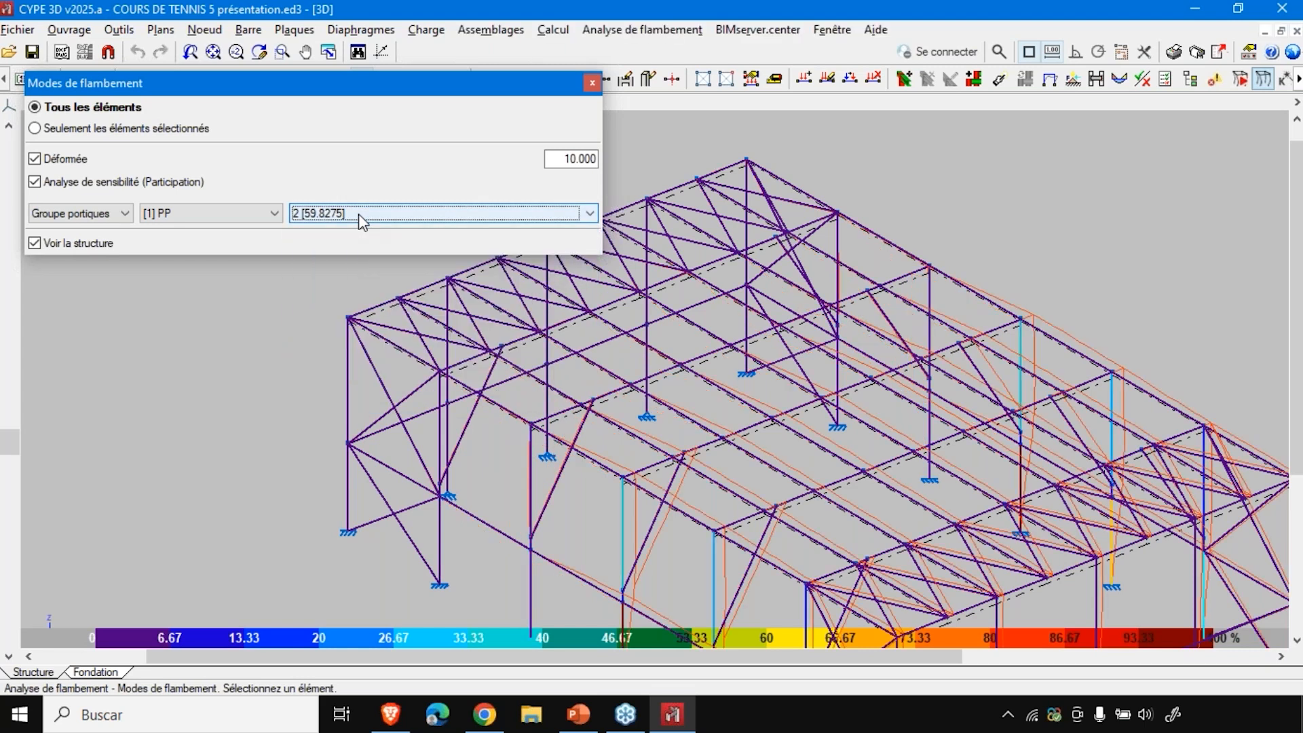
{"action": "scroll", "coordinate": [823, 511], "scroll_direction": "down", "scroll_amount": 4}
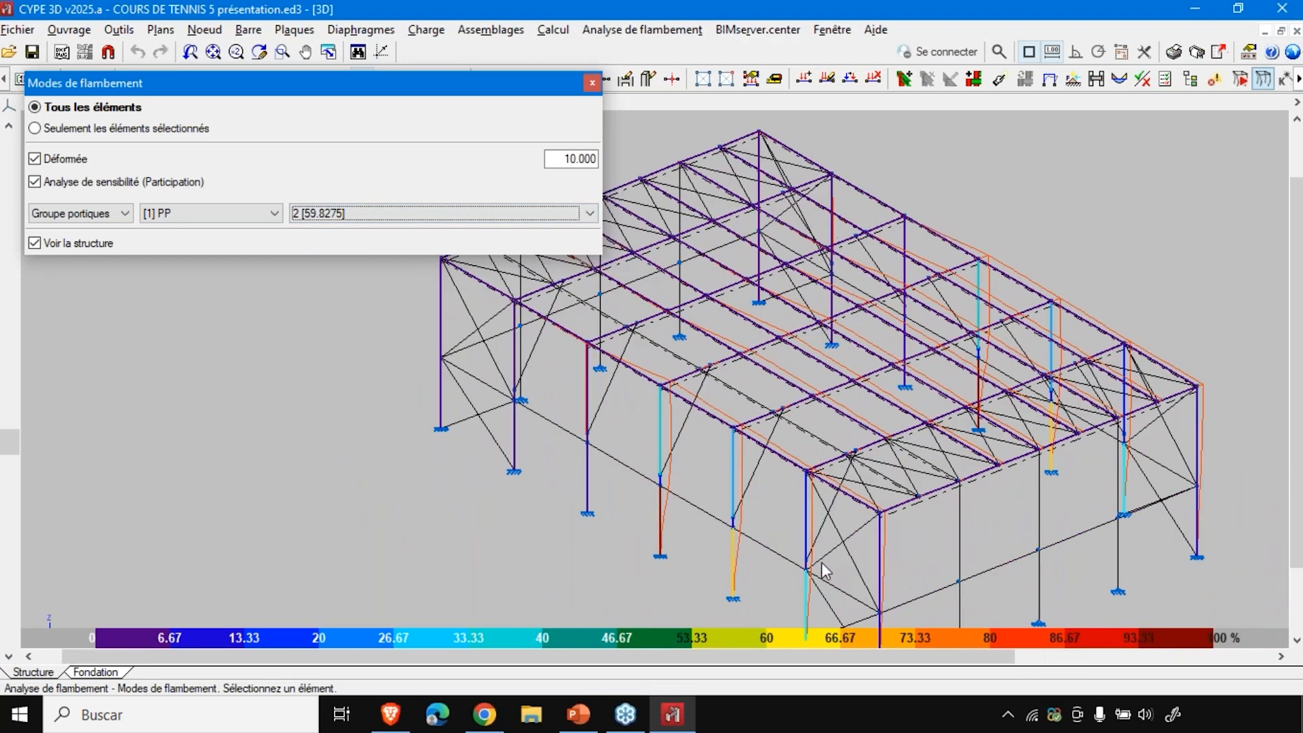
{"action": "scroll", "coordinate": [814, 569], "scroll_direction": "up", "scroll_amount": 1}
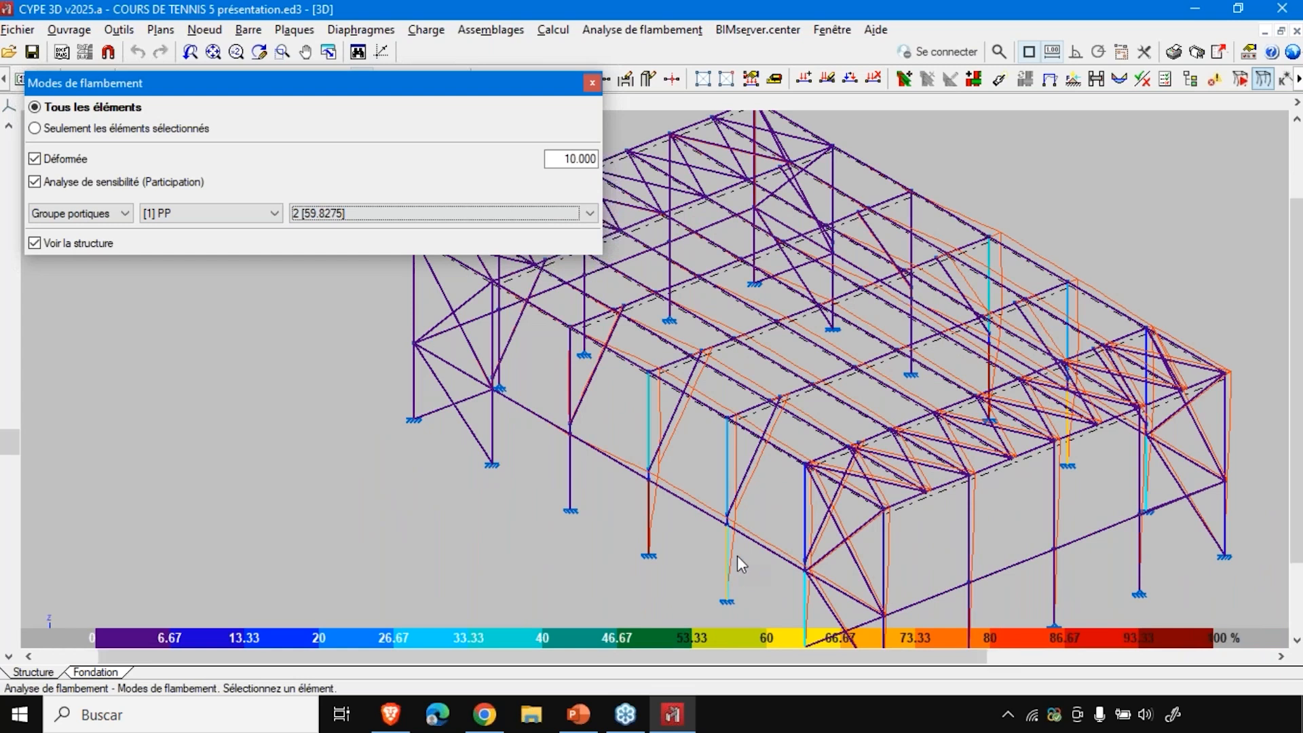
{"action": "scroll", "coordinate": [740, 564], "scroll_direction": "up", "scroll_amount": 2}
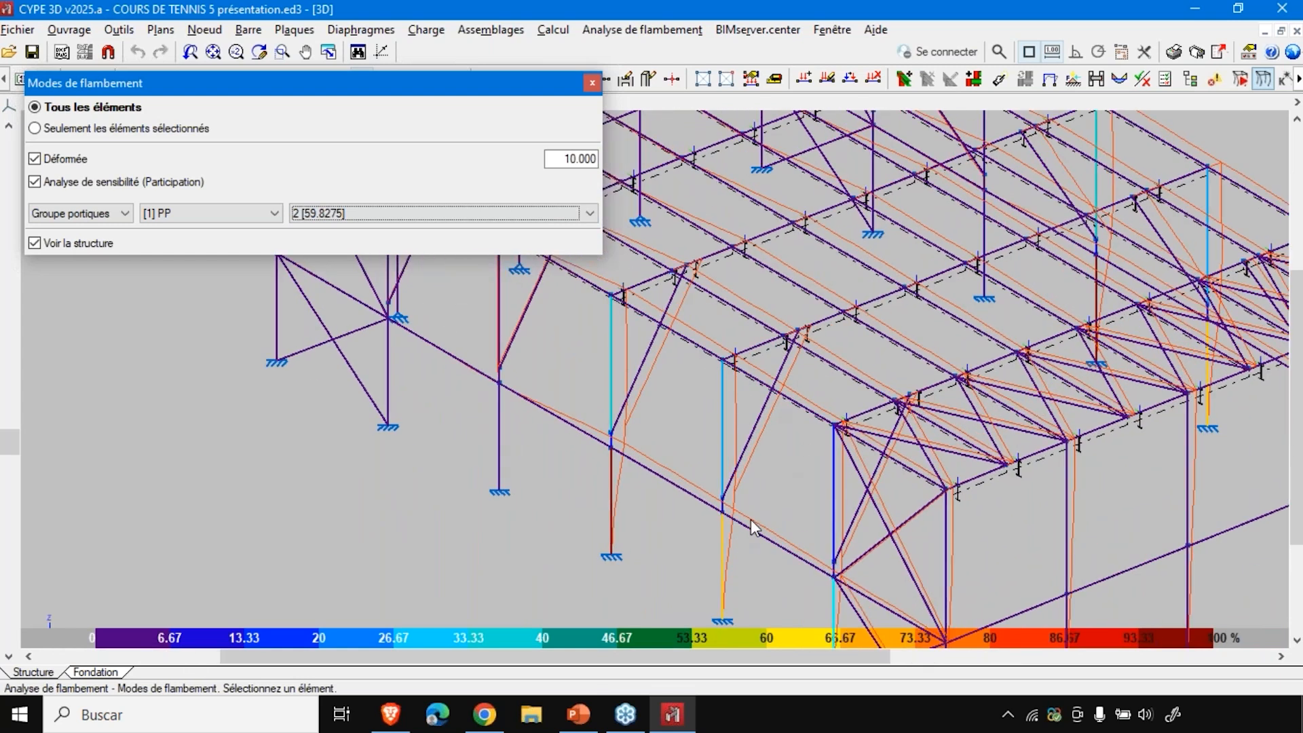
{"action": "key", "text": "Down"}
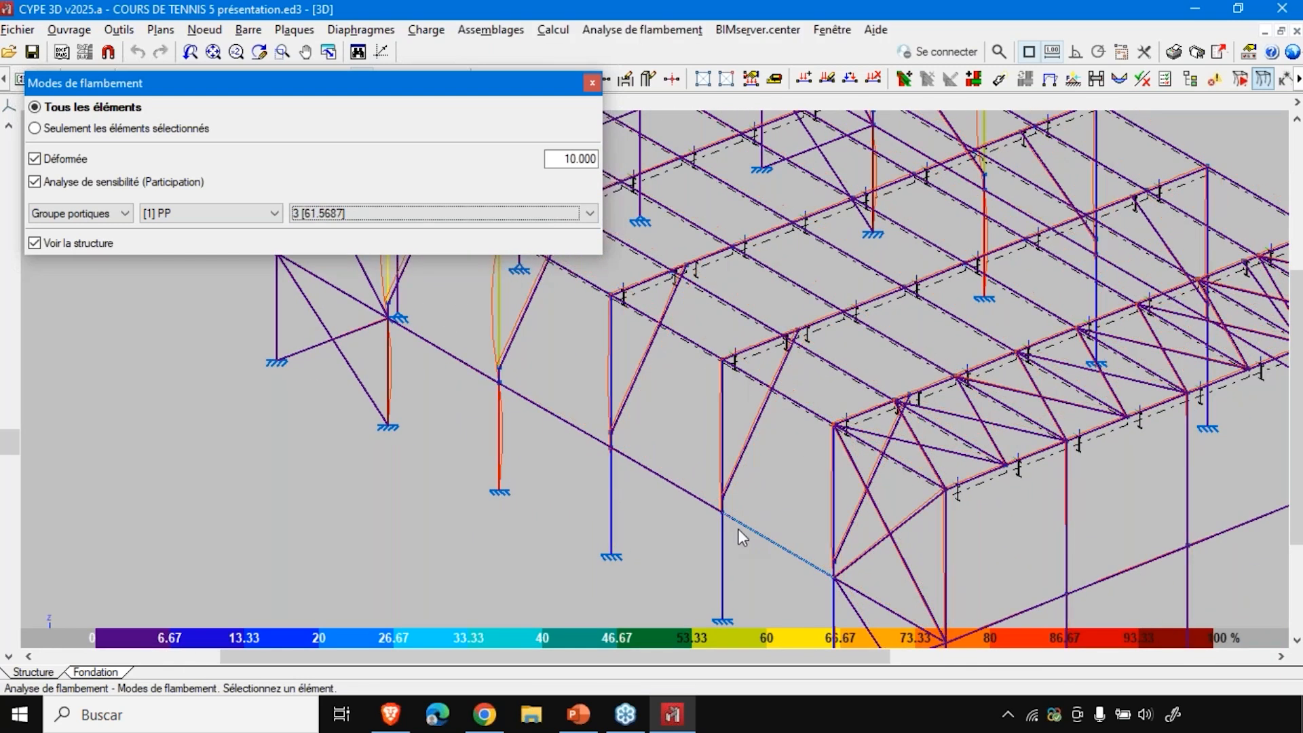
- Show buckling mode 4 of the PP combination, look through the mode list, and examine the participating columns along the side wall
{"action": "scroll", "coordinate": [850, 630], "scroll_direction": "down", "scroll_amount": 2}
{"action": "scroll", "coordinate": [566, 363], "scroll_direction": "up", "scroll_amount": 1}
{"action": "scroll", "coordinate": [567, 363], "scroll_direction": "up", "scroll_amount": 1}
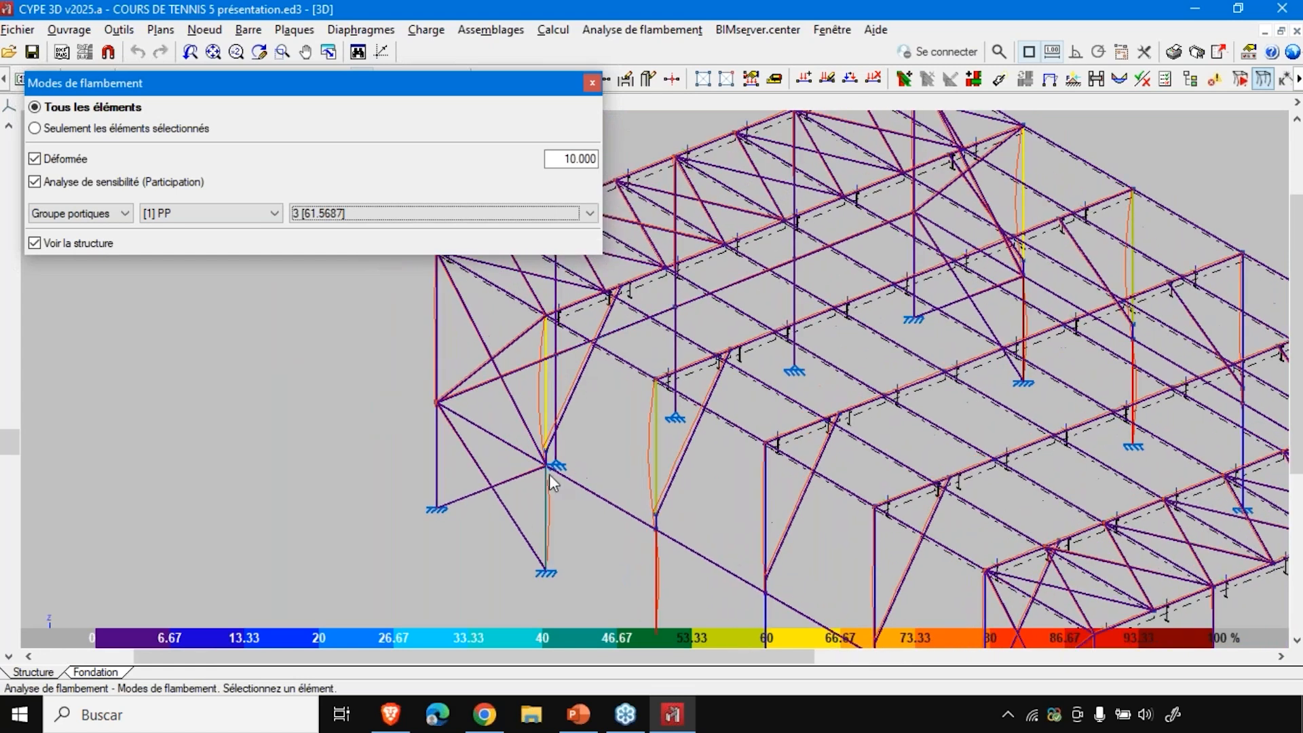
{"action": "key", "text": "Down"}
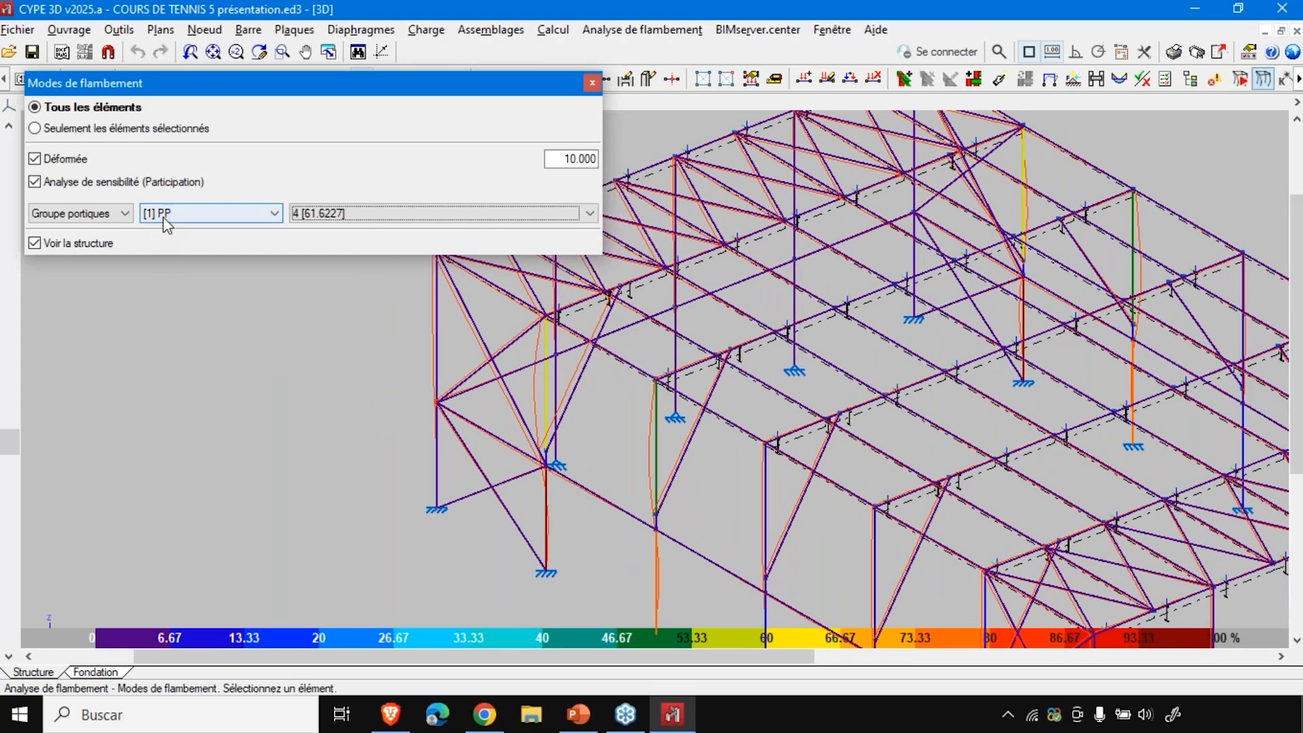
{"action": "left_click", "coordinate": [378, 214]}
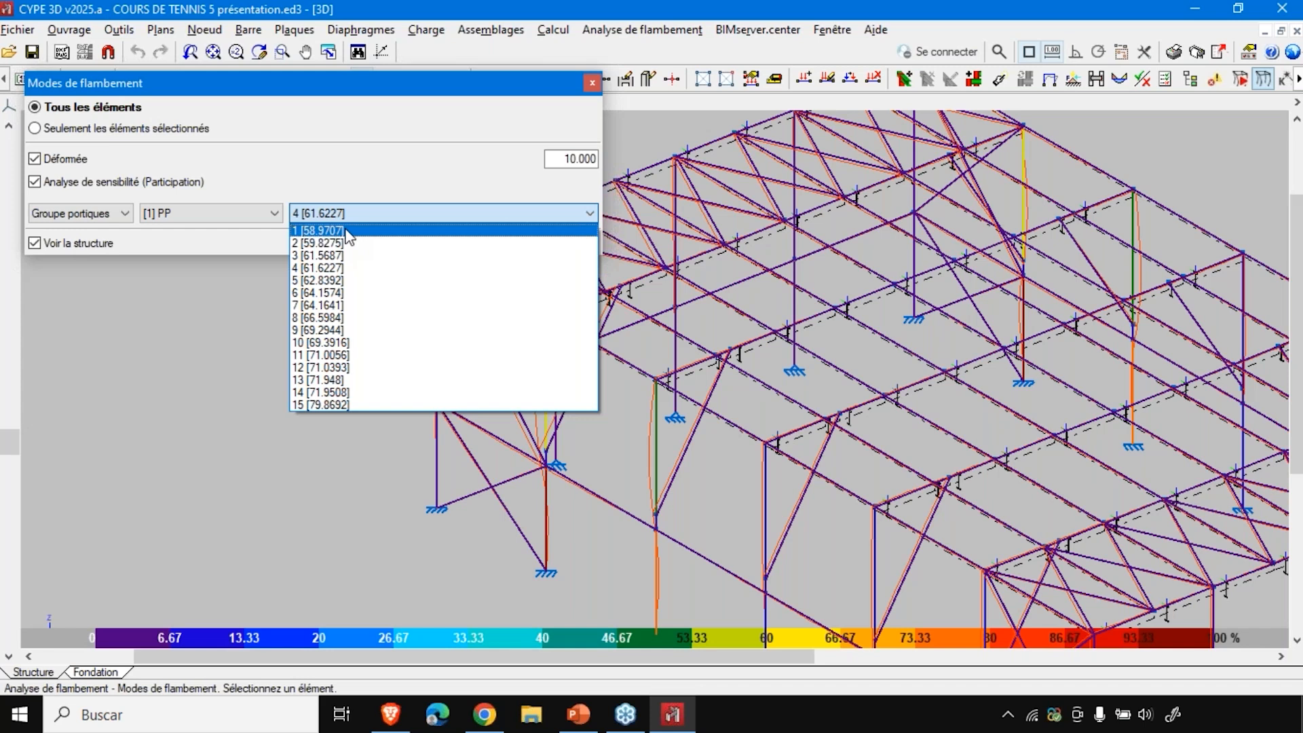
{"action": "left_click", "coordinate": [371, 175]}
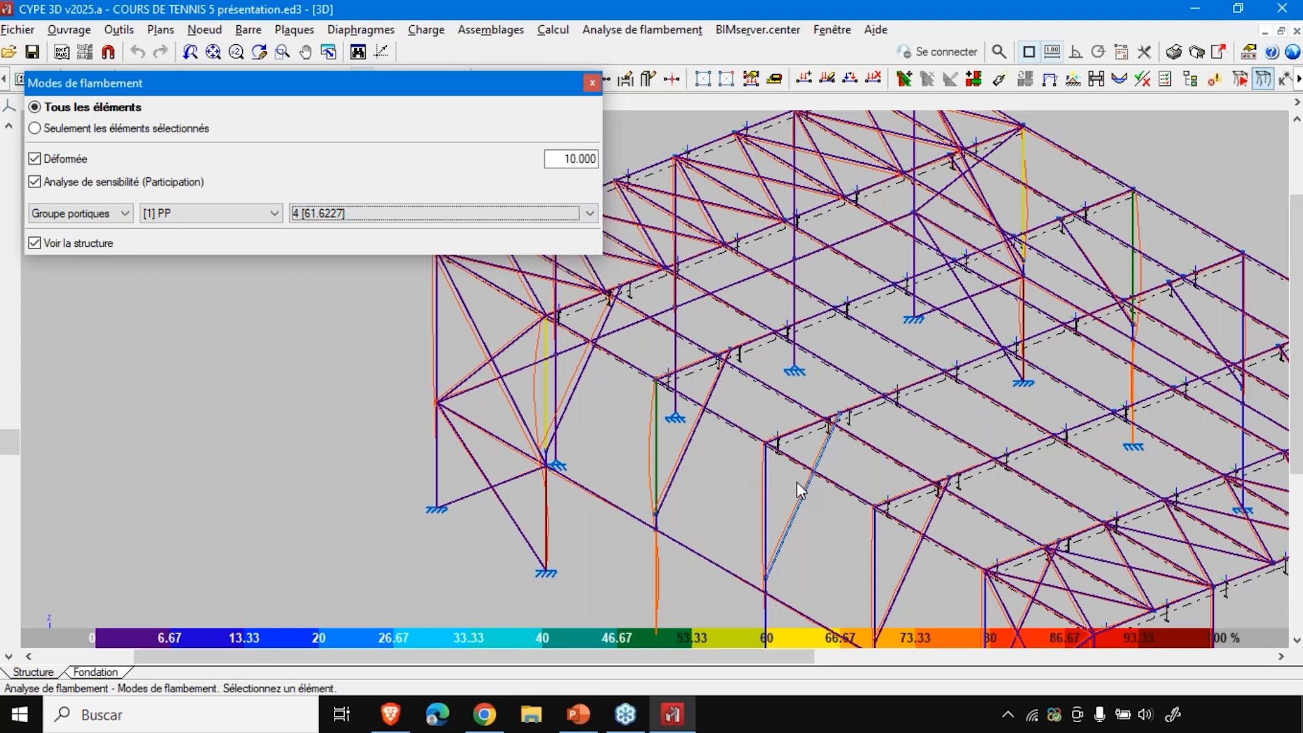
{"action": "scroll", "coordinate": [797, 481], "scroll_direction": "down", "scroll_amount": 1}
{"action": "scroll", "coordinate": [585, 414], "scroll_direction": "down", "scroll_amount": 1}
{"action": "scroll", "coordinate": [641, 536], "scroll_direction": "up", "scroll_amount": 2}
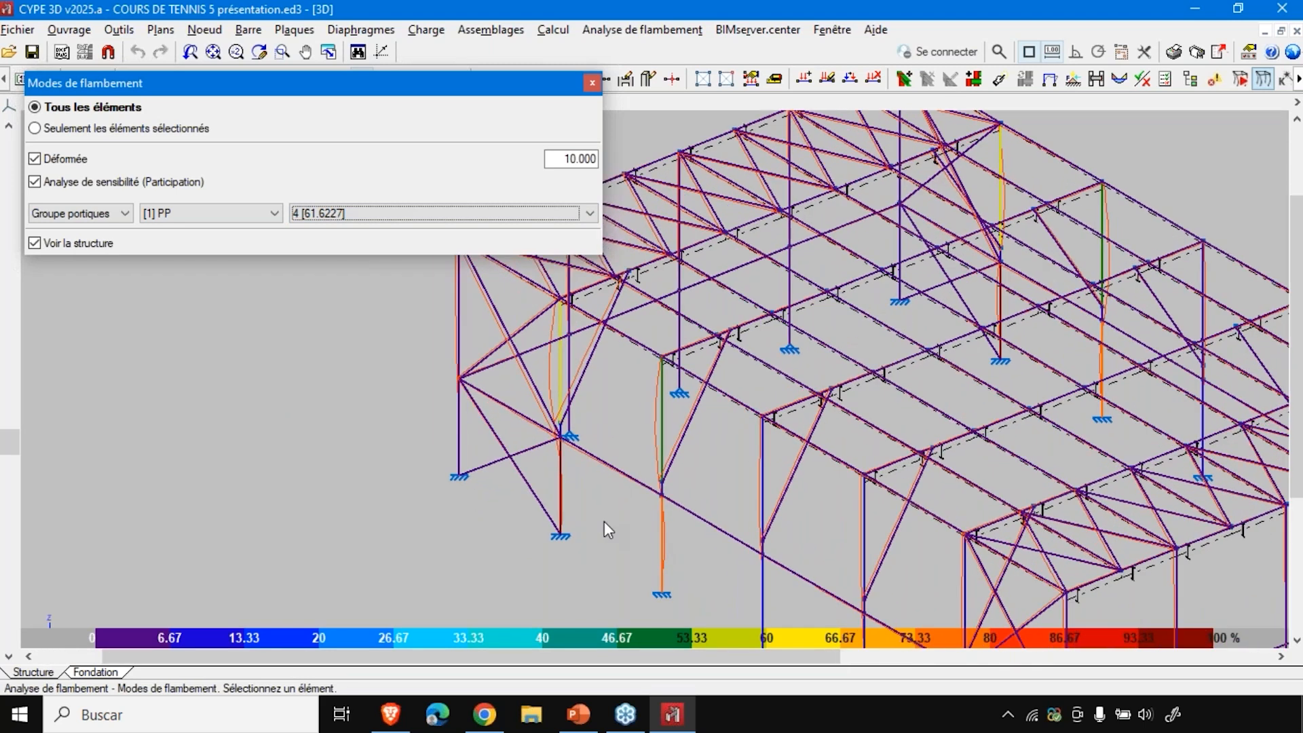
{"action": "left_click", "coordinate": [663, 30]}
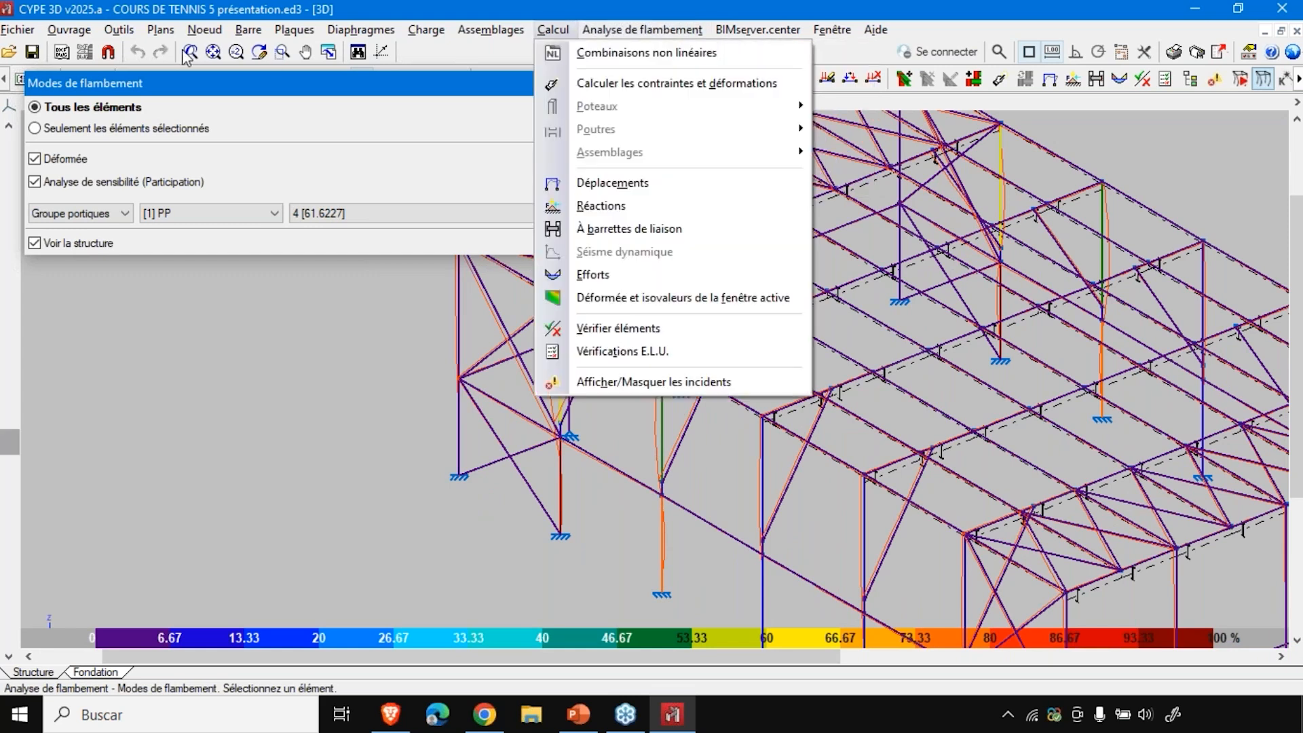
{"action": "mouse_move", "coordinate": [120, 31]}
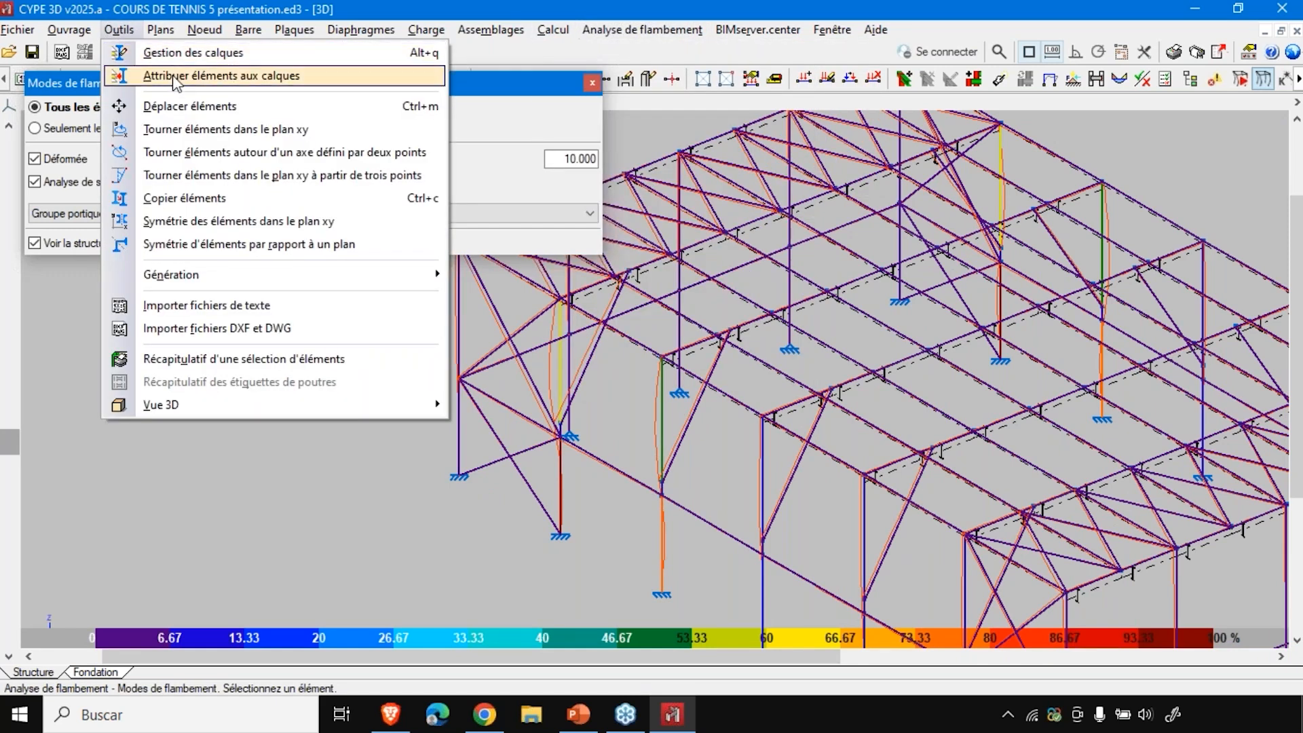
{"action": "mouse_move", "coordinate": [614, 31]}
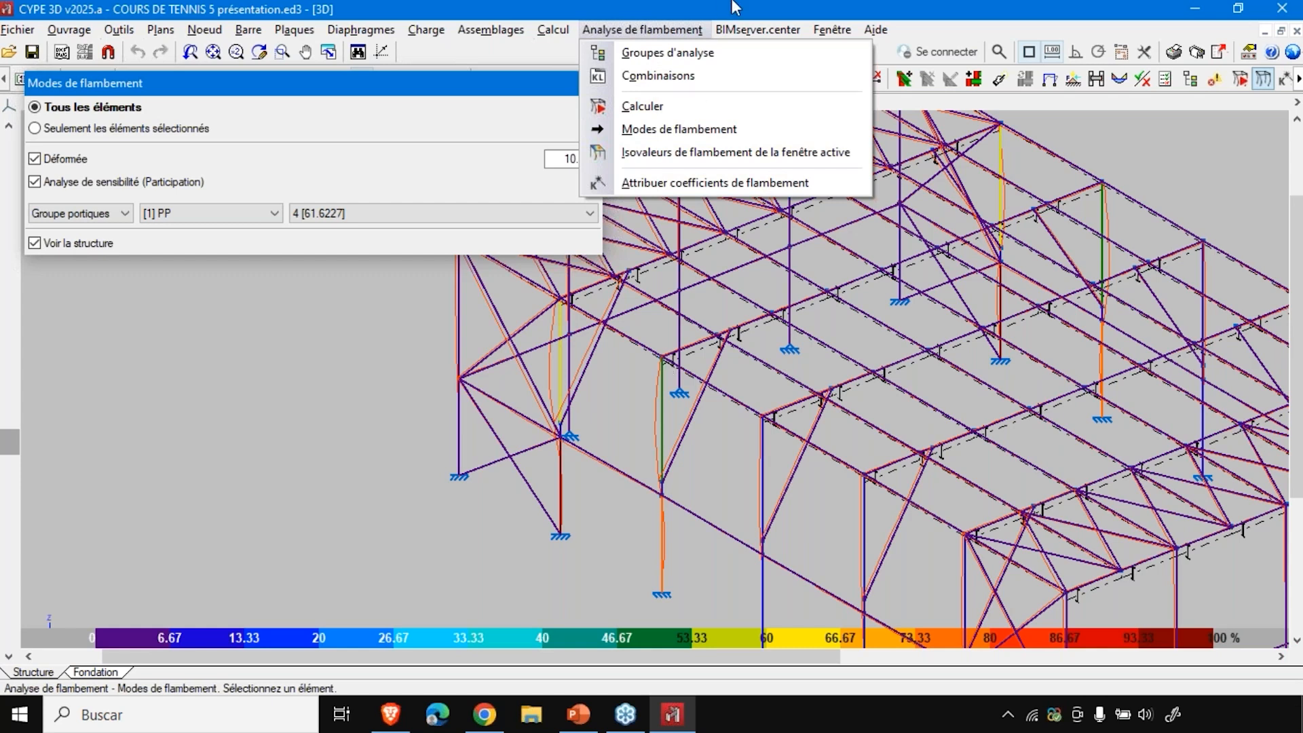
{"action": "left_click", "coordinate": [735, 9]}
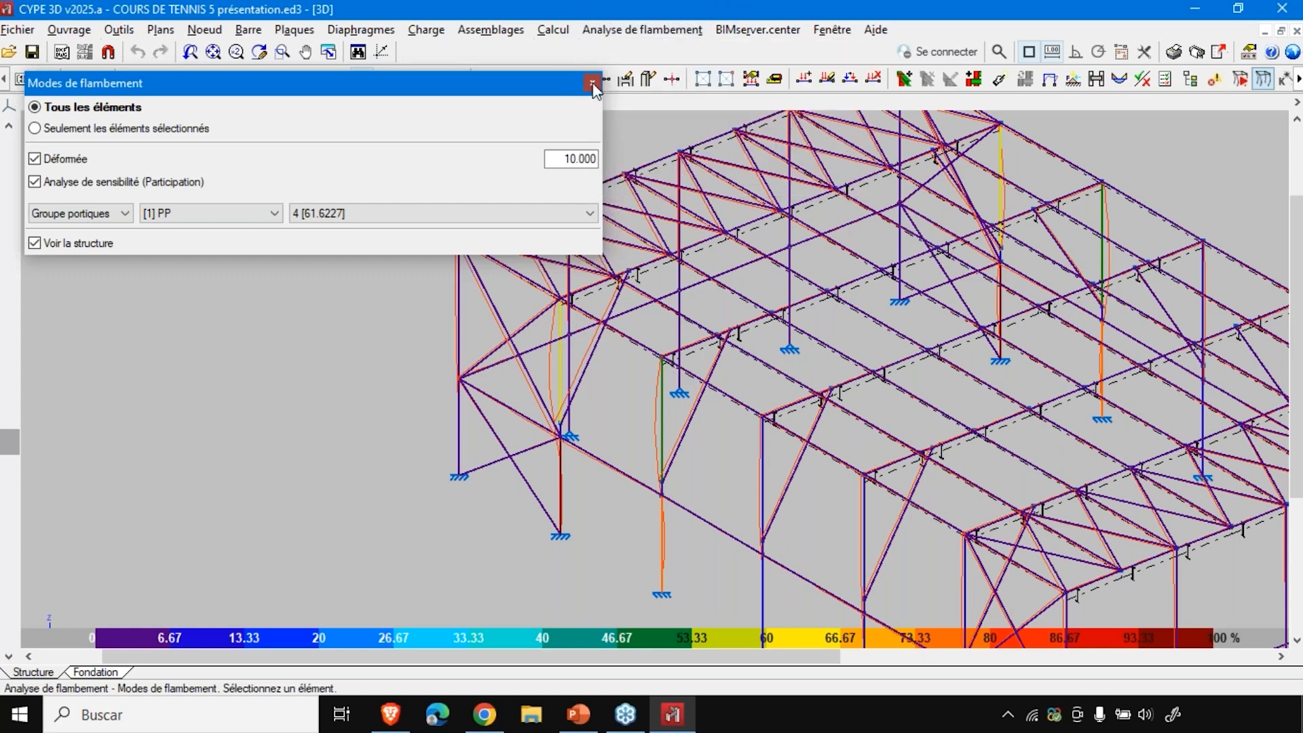
- Close the buckling mode display and check all elements, accepting the default lateral-torsional buckling parameters
{"action": "left_click", "coordinate": [593, 83]}
{"action": "left_click", "coordinate": [552, 30]}
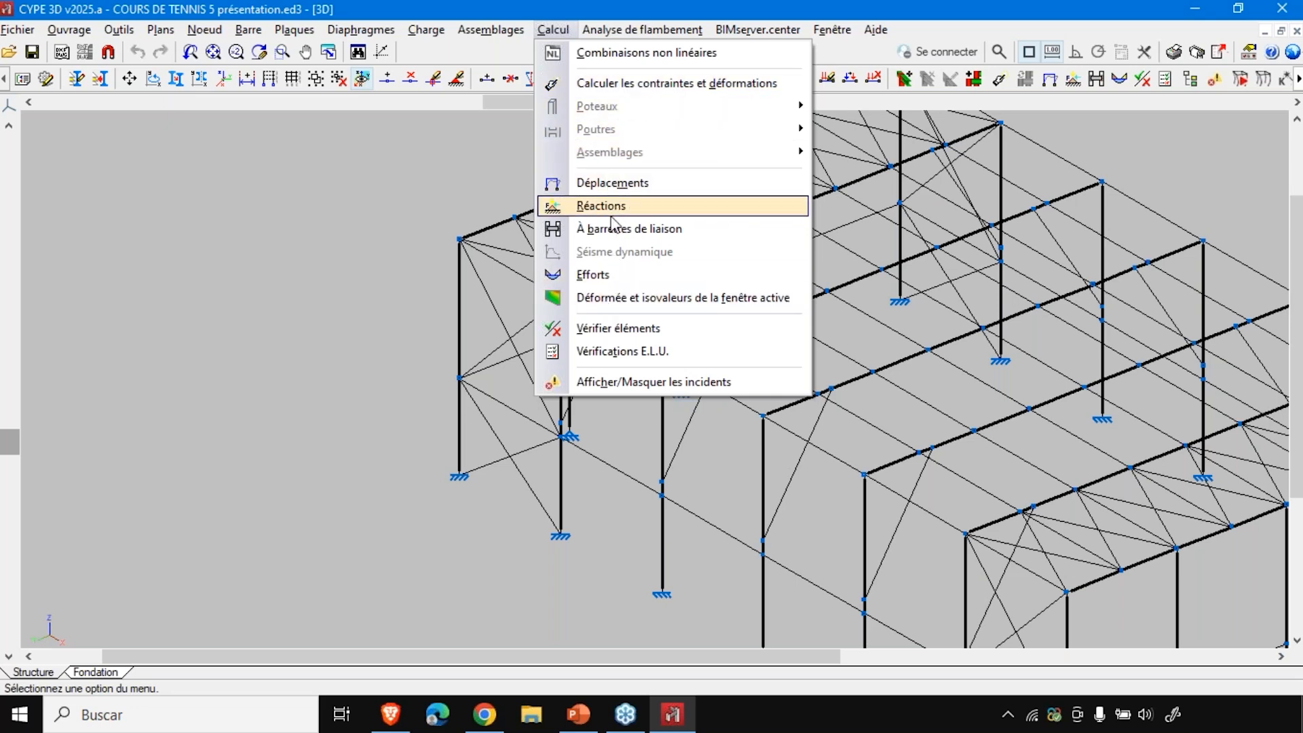
{"action": "left_click", "coordinate": [609, 329]}
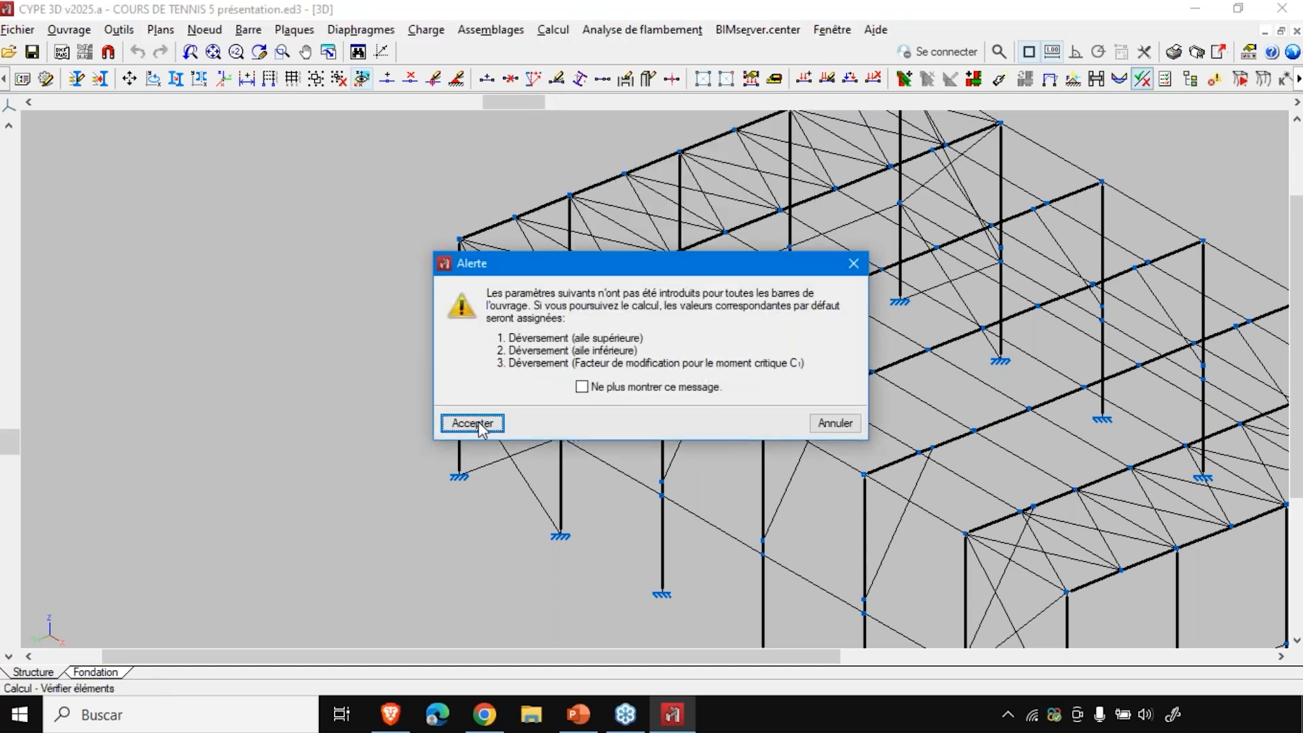
{"action": "left_click", "coordinate": [473, 424]}
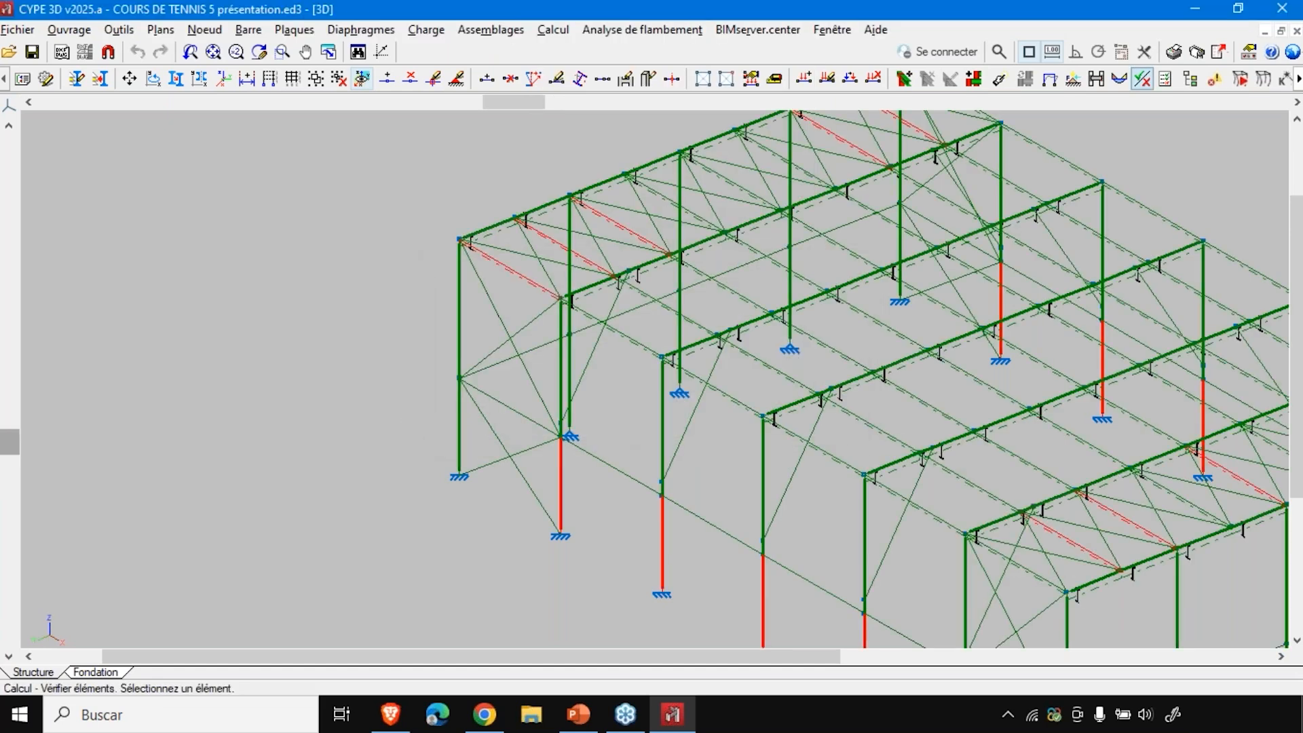
{"action": "scroll", "coordinate": [401, 317], "scroll_direction": "down", "scroll_amount": 2}
{"action": "scroll", "coordinate": [445, 509], "scroll_direction": "down", "scroll_amount": 2}
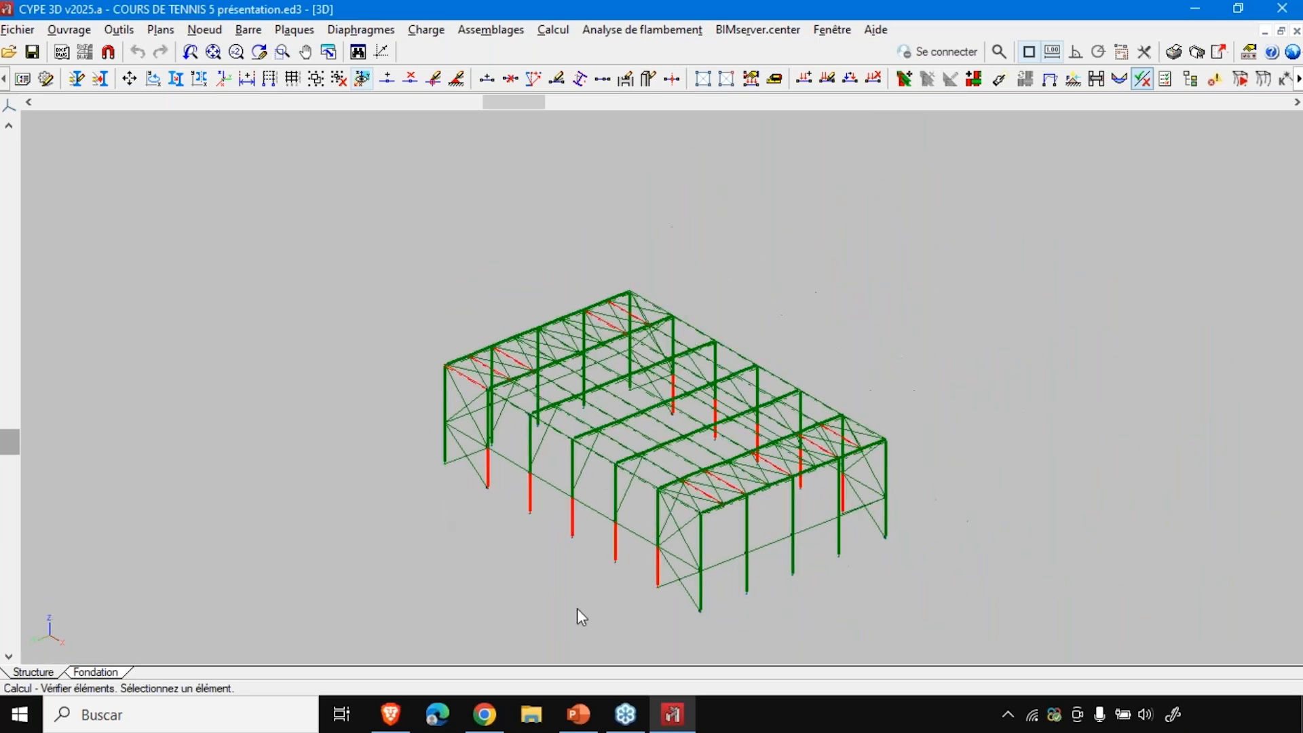
{"action": "scroll", "coordinate": [589, 584], "scroll_direction": "up", "scroll_amount": 3}
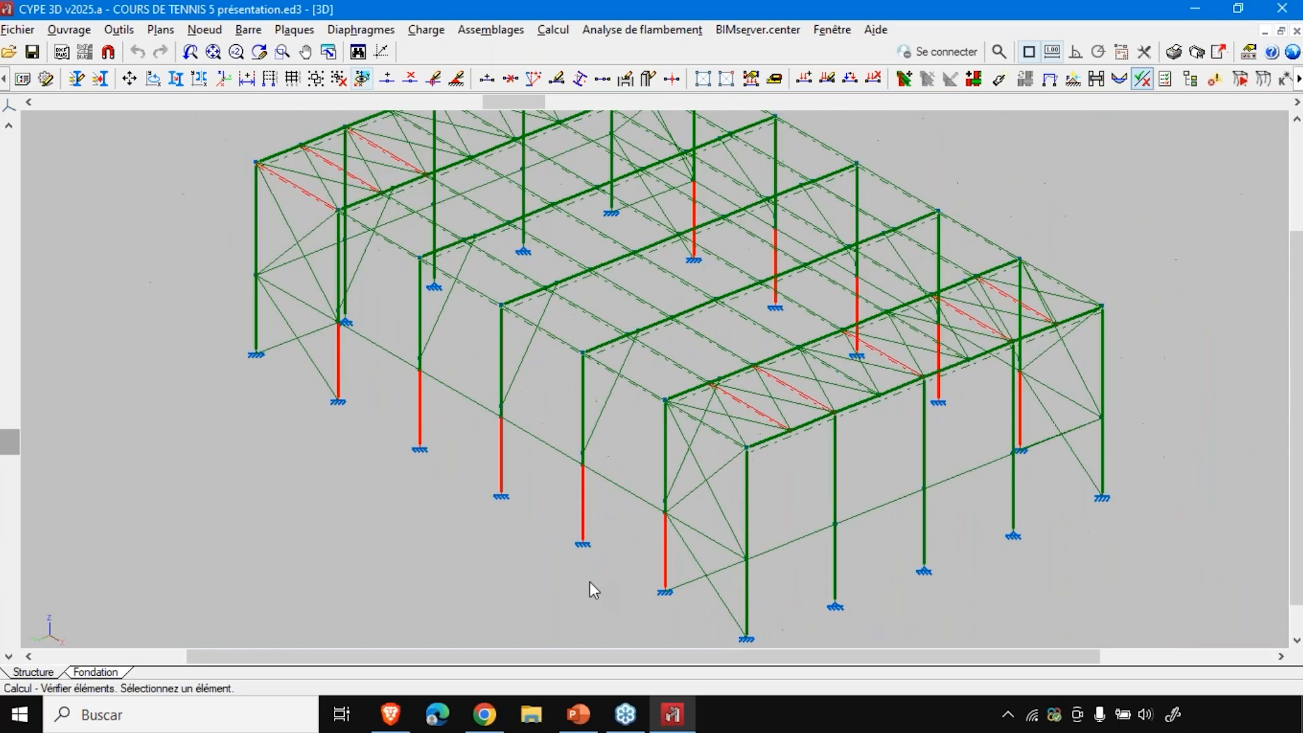
- Review the profile verification list for the lower segment of failing column N15/N81 and leave its section unchanged
{"action": "mouse_move", "coordinate": [540, 336]}
{"action": "mouse_move", "coordinate": [572, 285]}
{"action": "mouse_move", "coordinate": [502, 471]}
{"action": "left_click", "coordinate": [501, 454]}
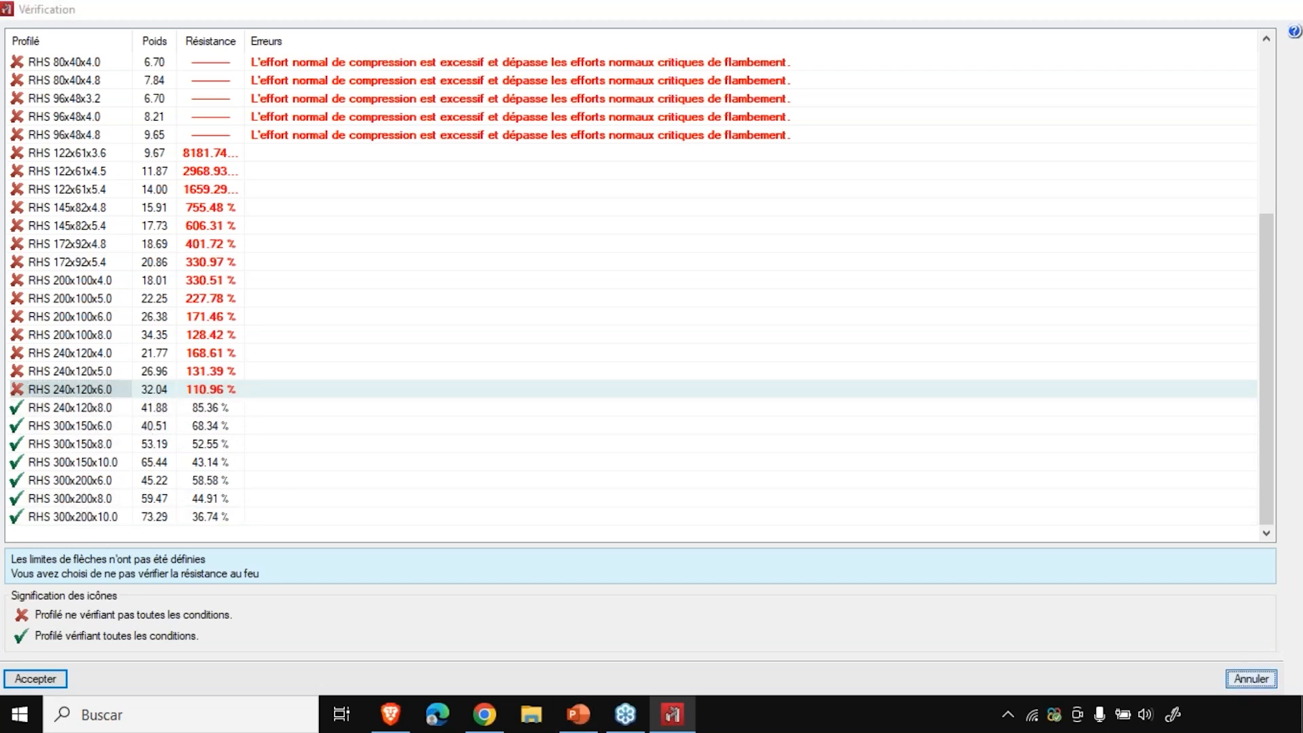
{"action": "left_click", "coordinate": [1247, 678]}
- Read column N15/N81's E.L.U. check for combined bending and axial force, and compare the utilisation of the neighbouring lower column segments
{"action": "mouse_move", "coordinate": [344, 357]}
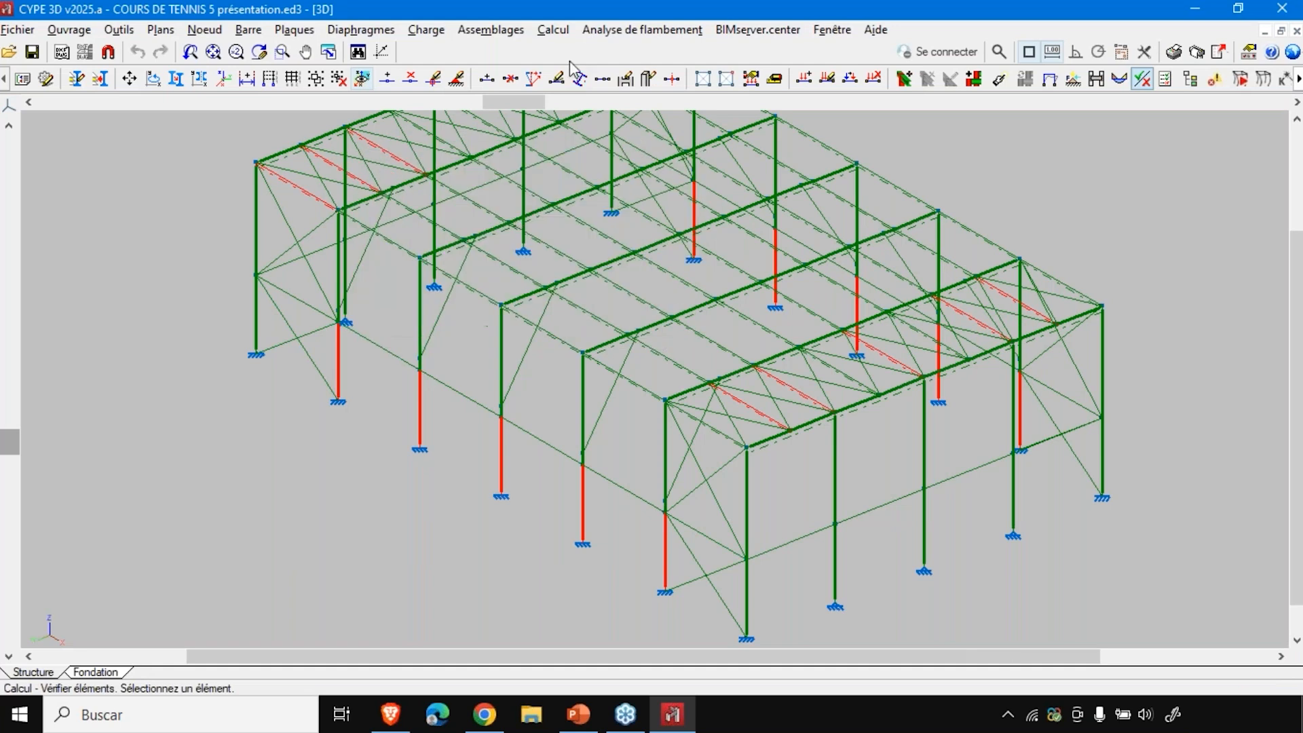
{"action": "left_click", "coordinate": [553, 29]}
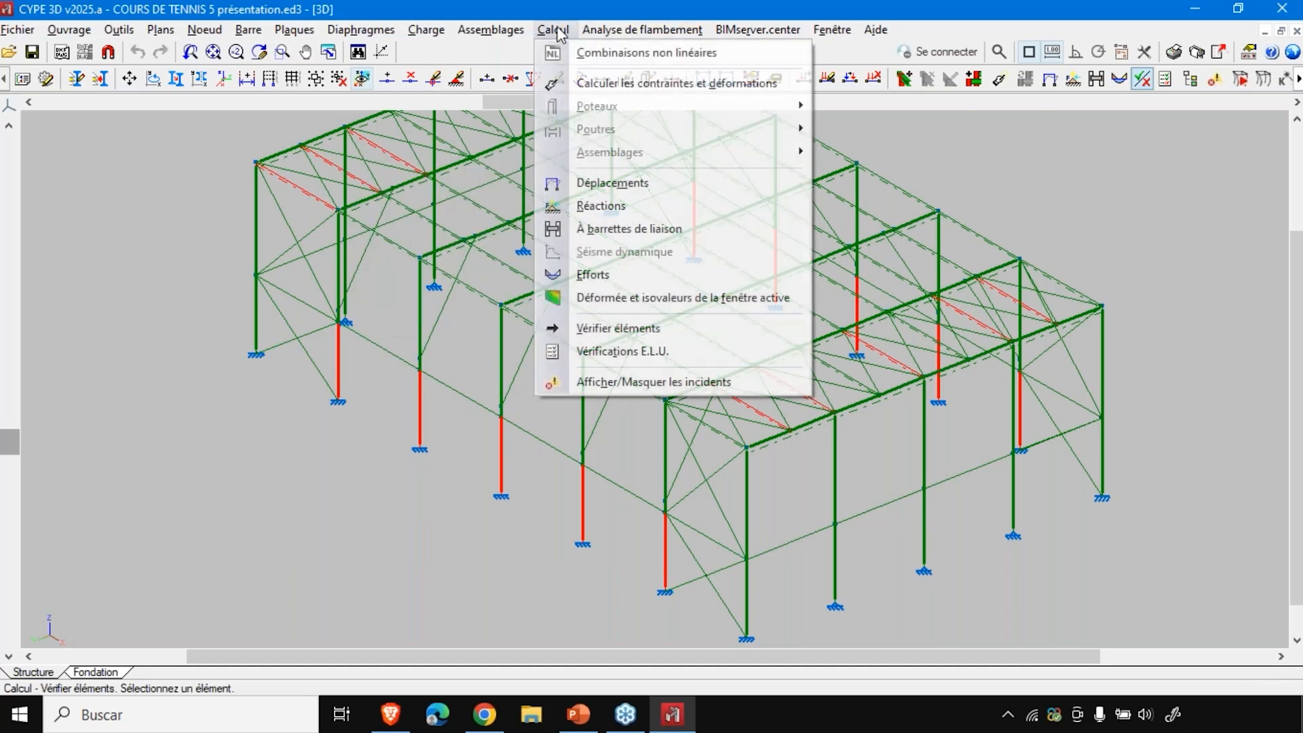
{"action": "left_click", "coordinate": [597, 353]}
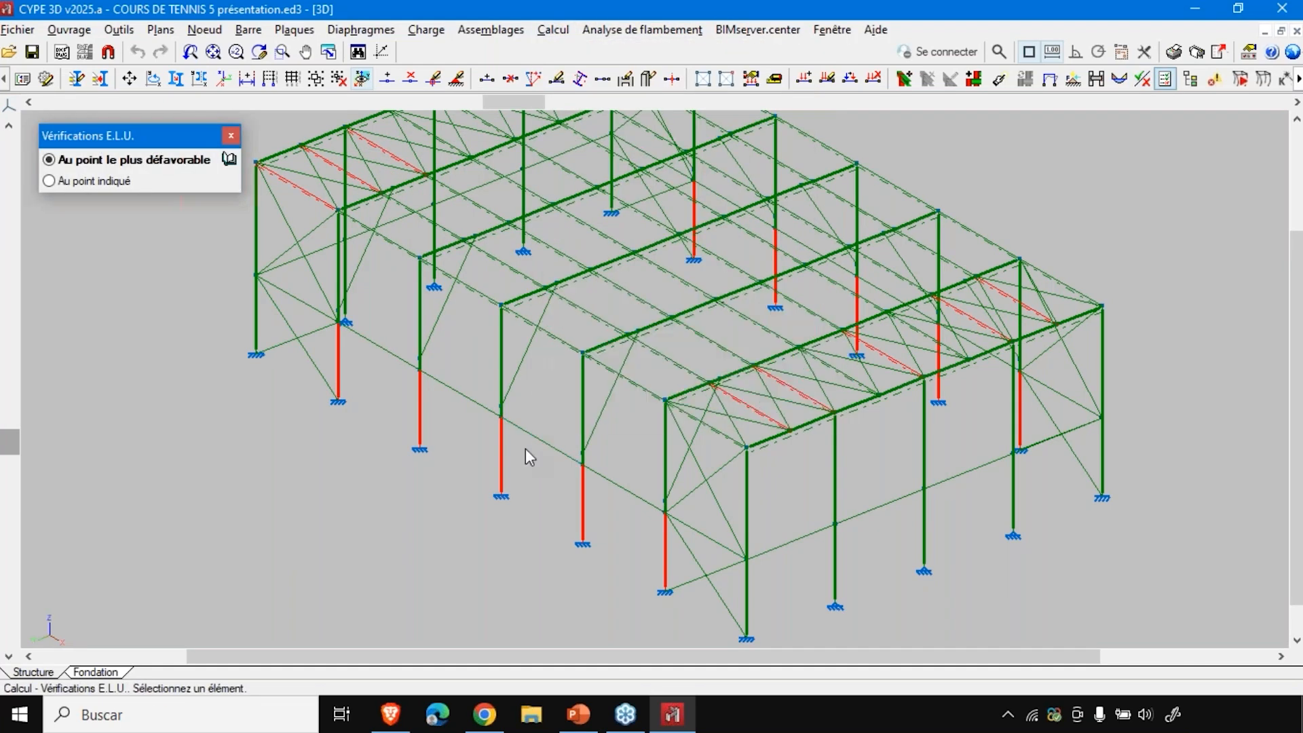
{"action": "left_click", "coordinate": [499, 469]}
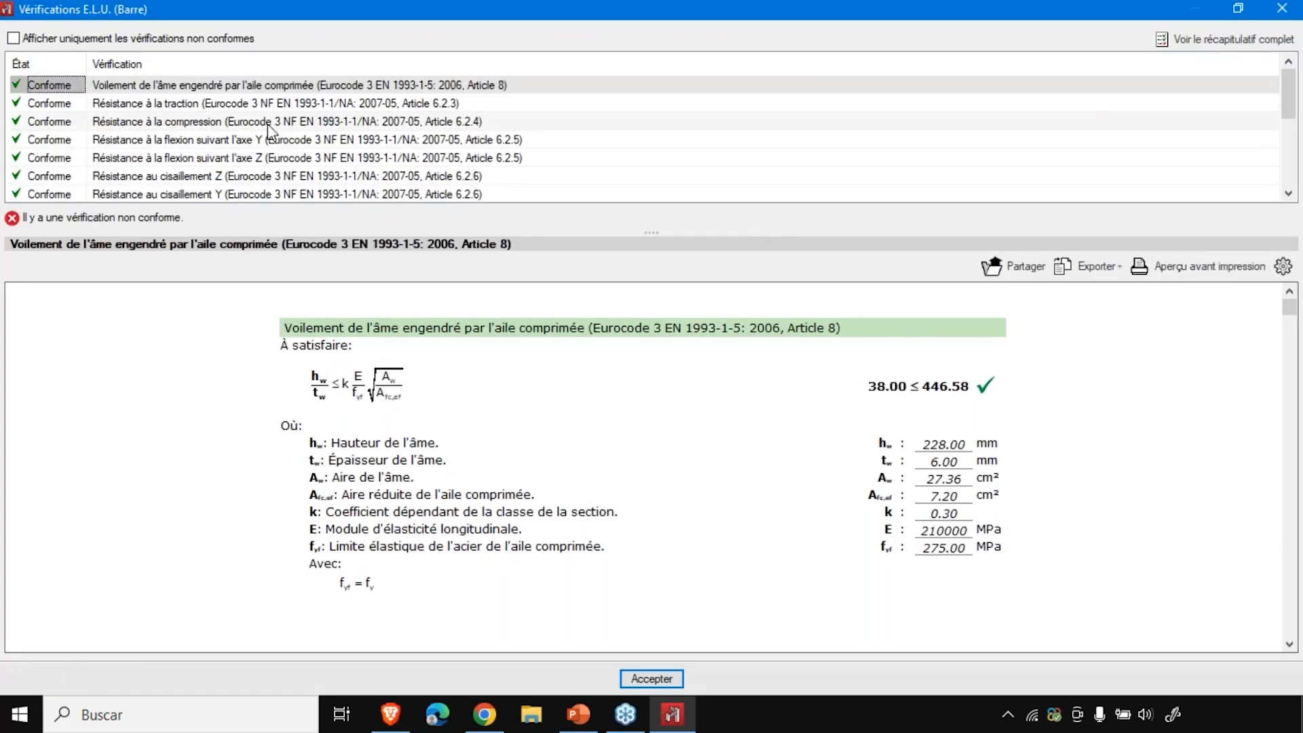
{"action": "scroll", "coordinate": [268, 123], "scroll_direction": "down", "scroll_amount": 2}
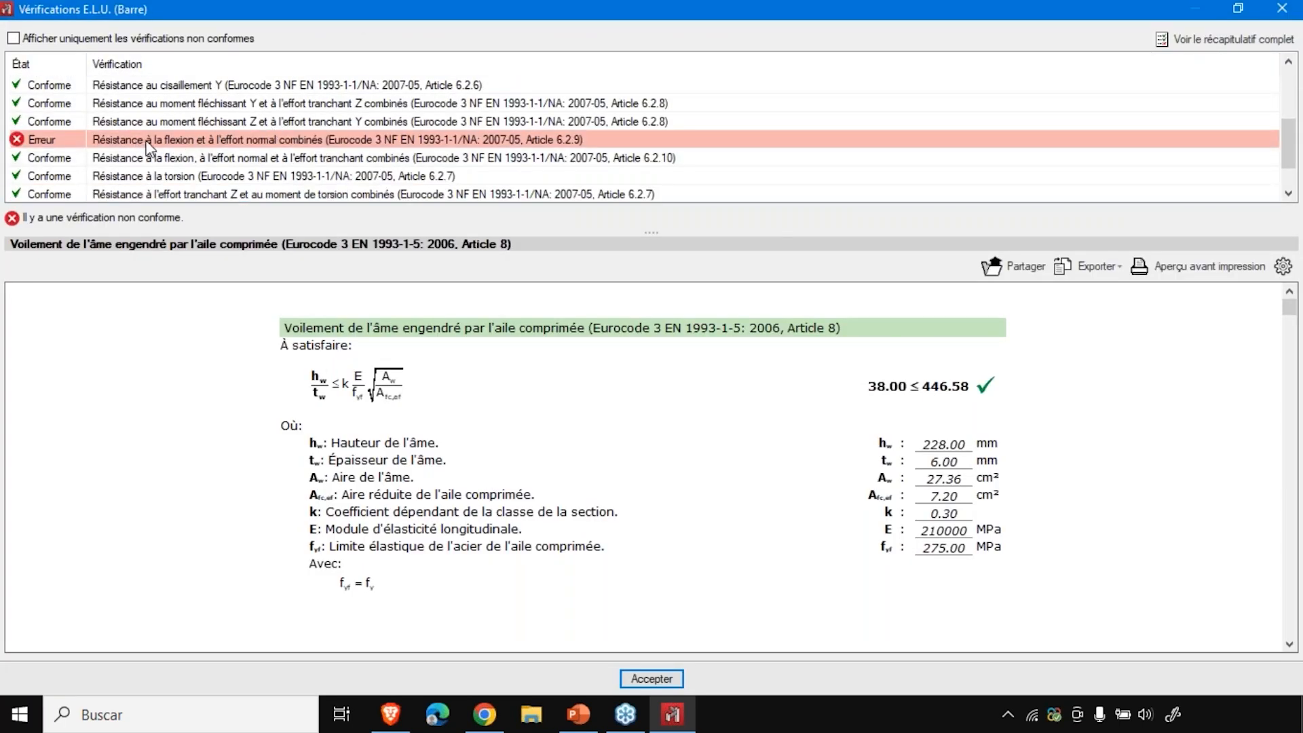
{"action": "left_click", "coordinate": [292, 146]}
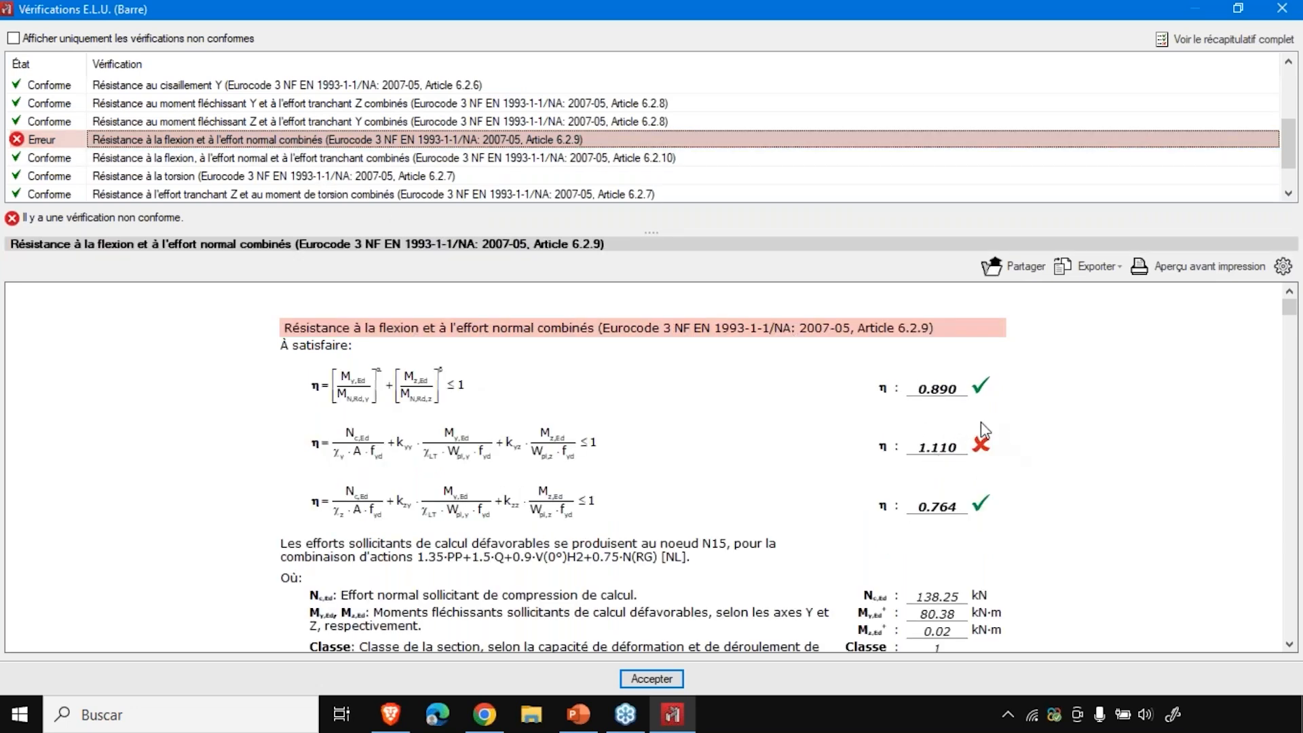
{"action": "left_click", "coordinate": [652, 678]}
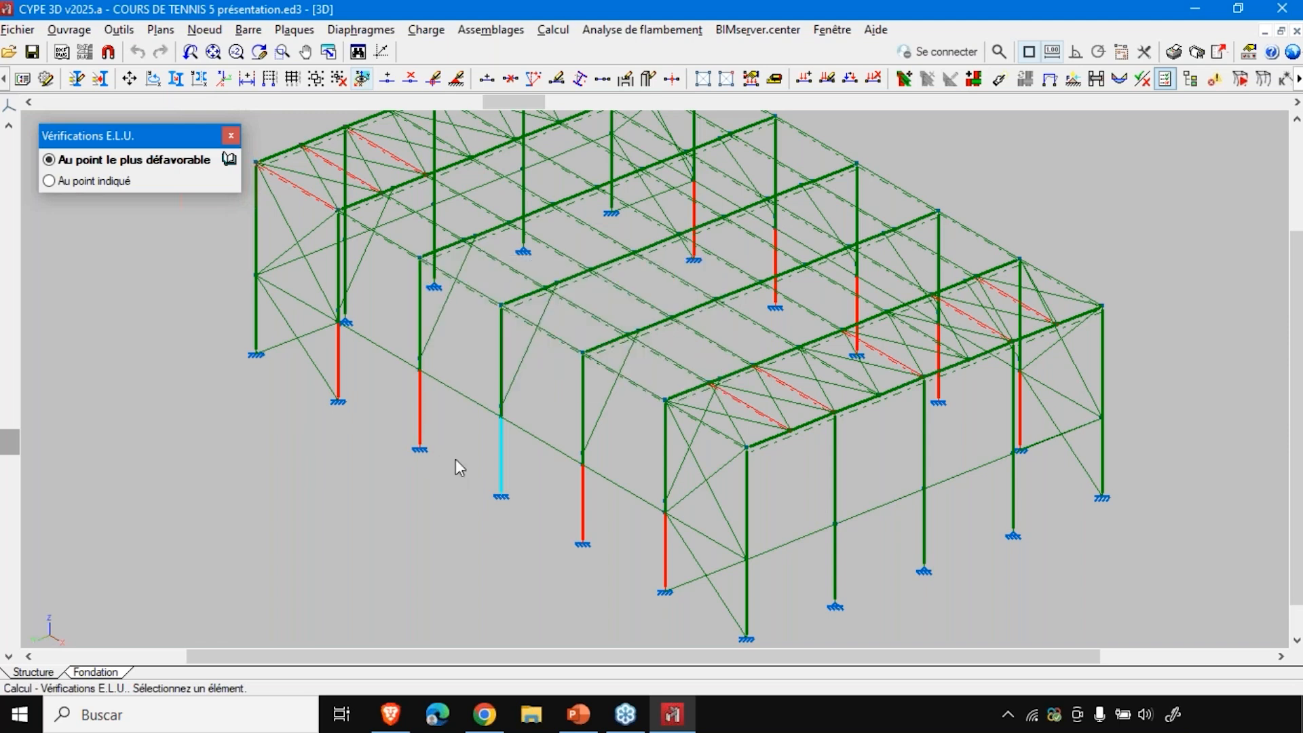
{"action": "mouse_move", "coordinate": [422, 401]}
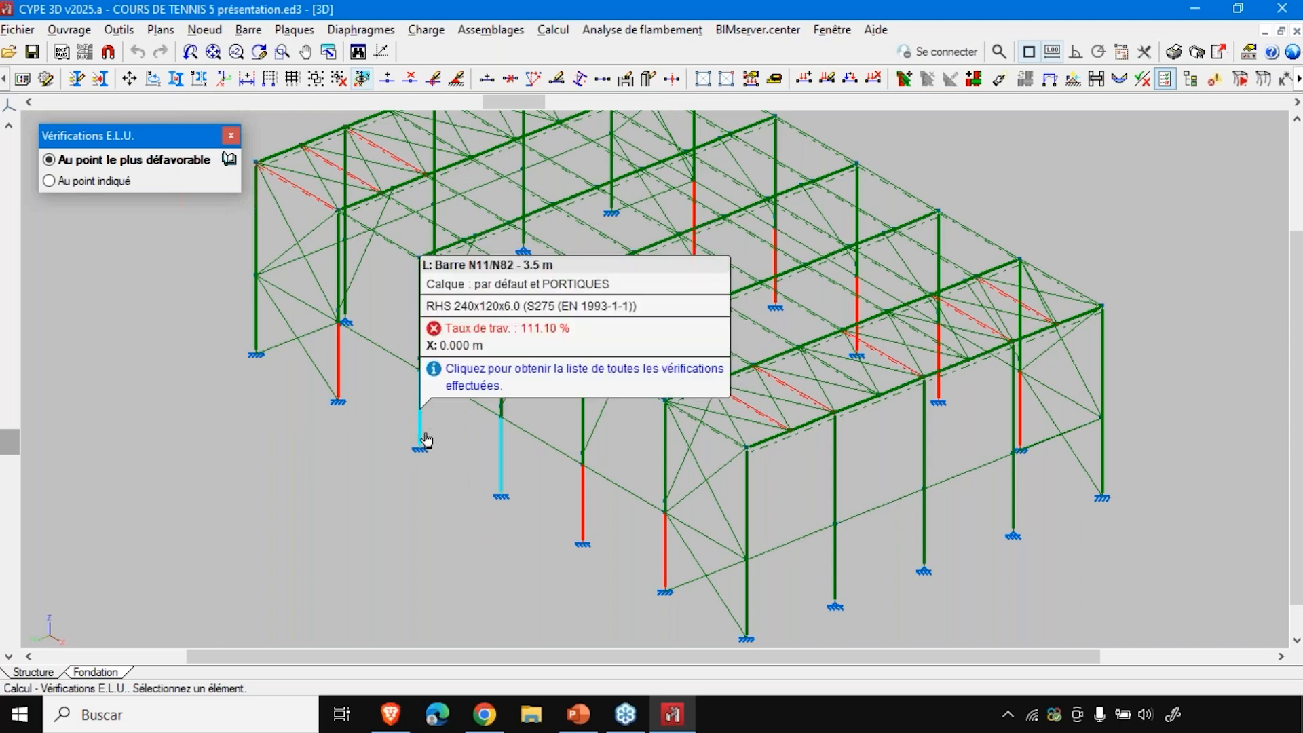
{"action": "scroll", "coordinate": [420, 456], "scroll_direction": "down", "scroll_amount": 1}
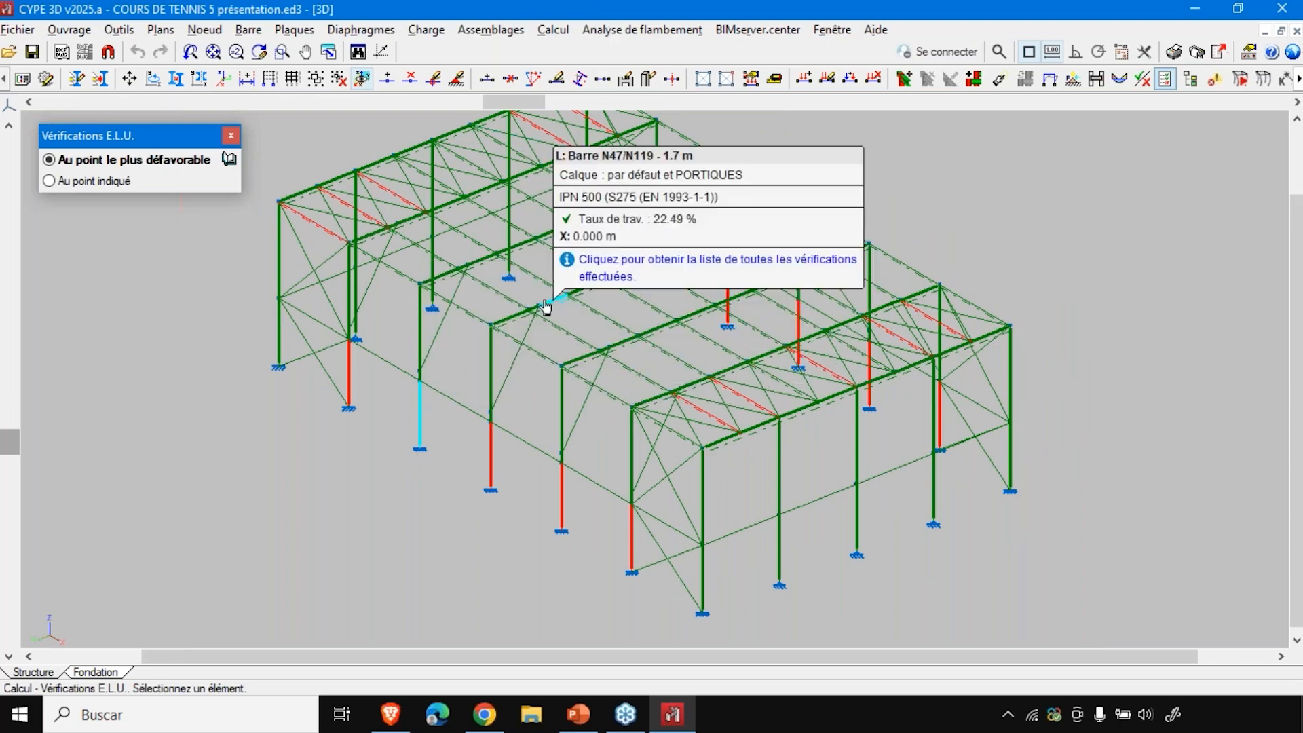
{"action": "mouse_move", "coordinate": [493, 479]}
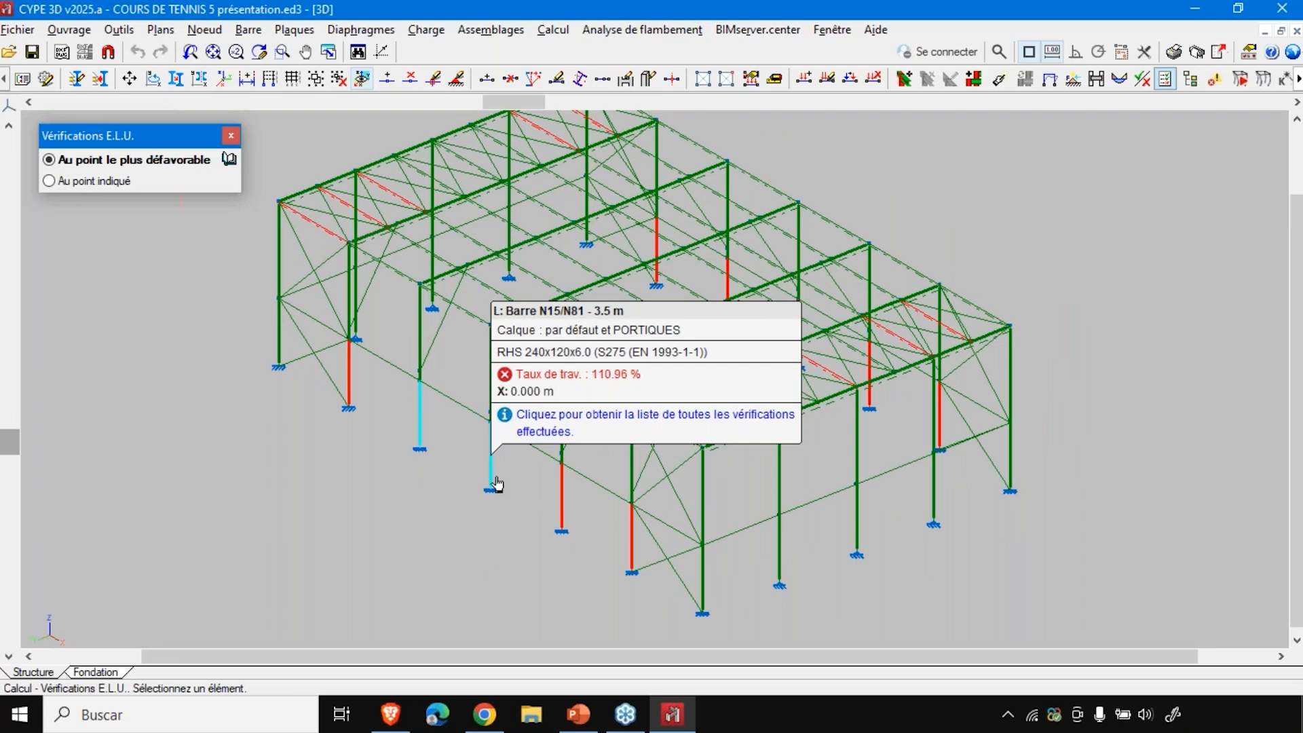
- Display the My moment diagrams on all bars for the self-weight load case at a scale of 1
{"action": "left_click", "coordinate": [564, 32]}
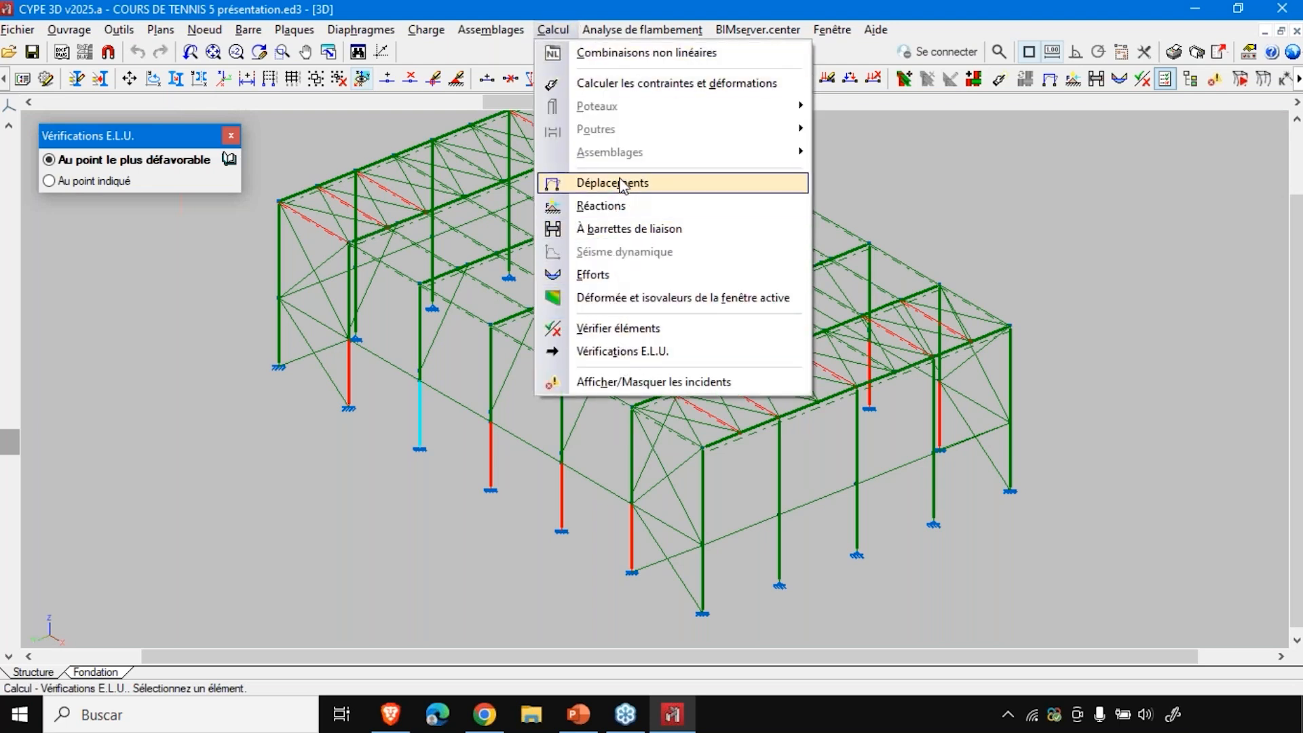
{"action": "left_click", "coordinate": [616, 274]}
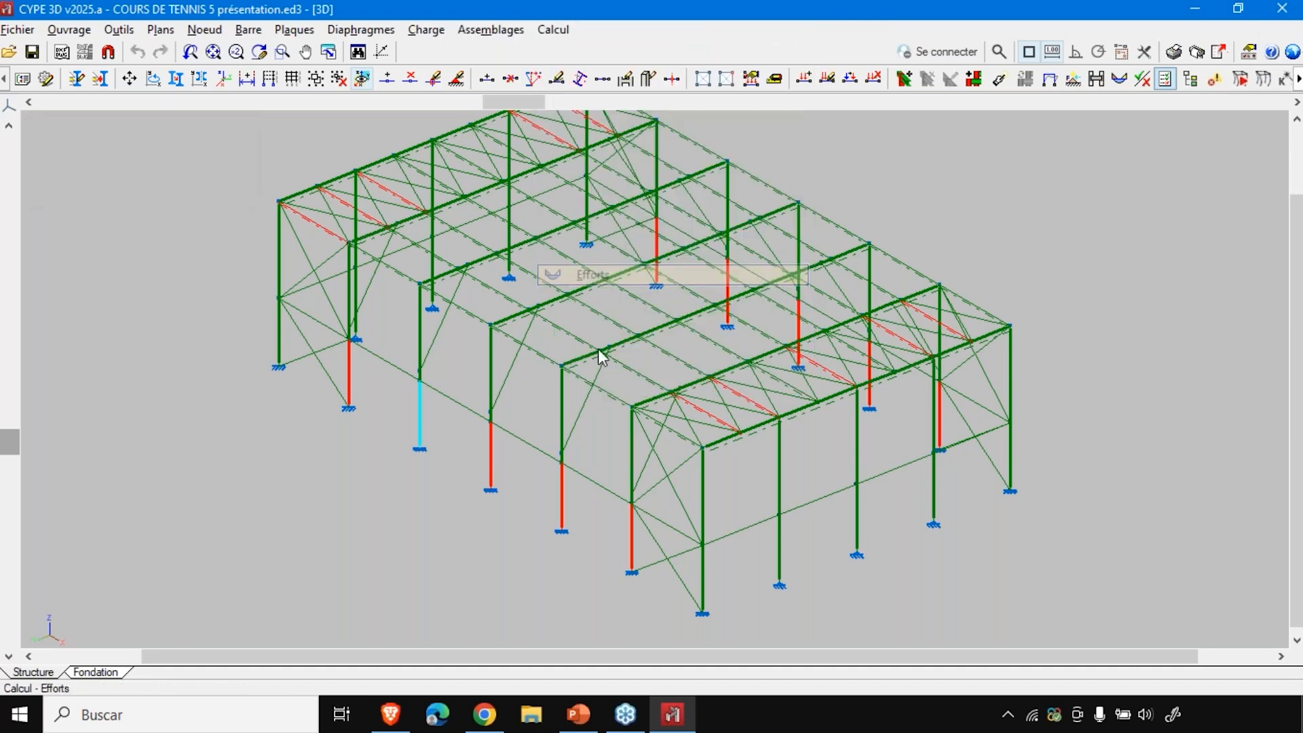
{"action": "left_click", "coordinate": [66, 330]}
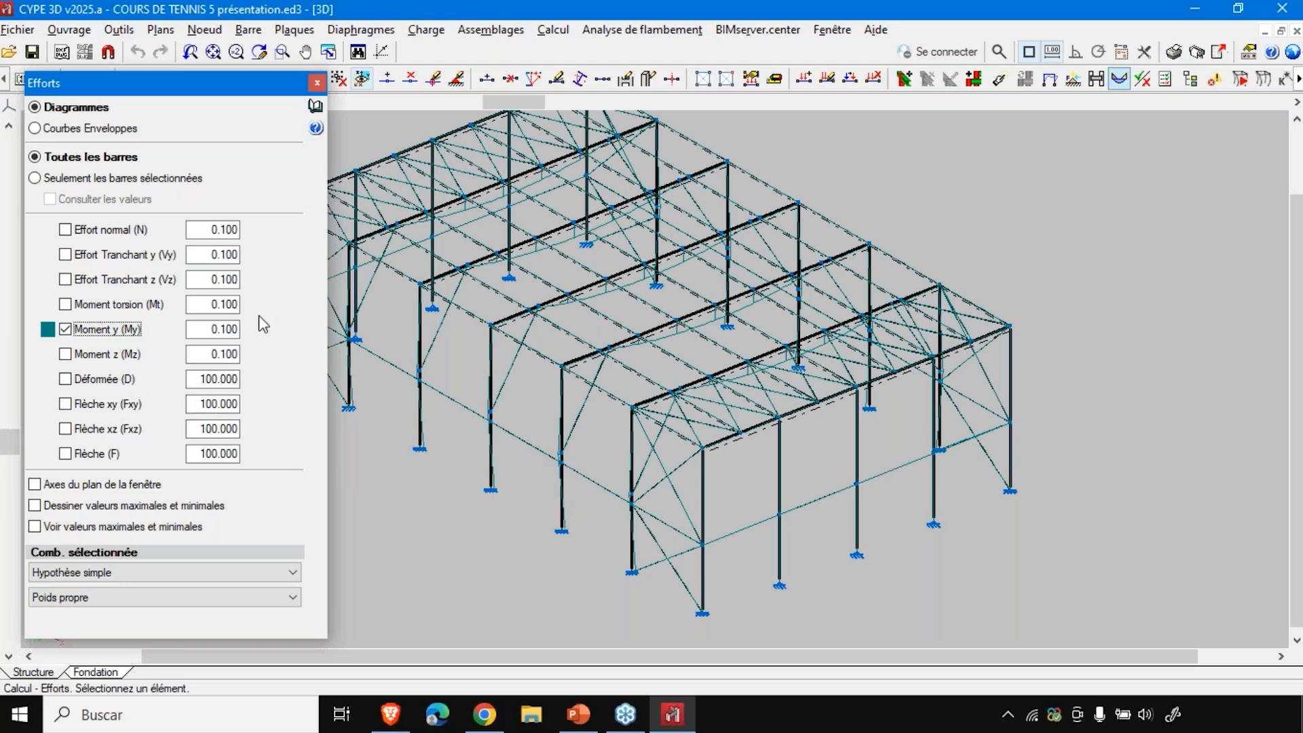
{"action": "key", "text": "Tab"}
{"action": "type", "text": "1"}
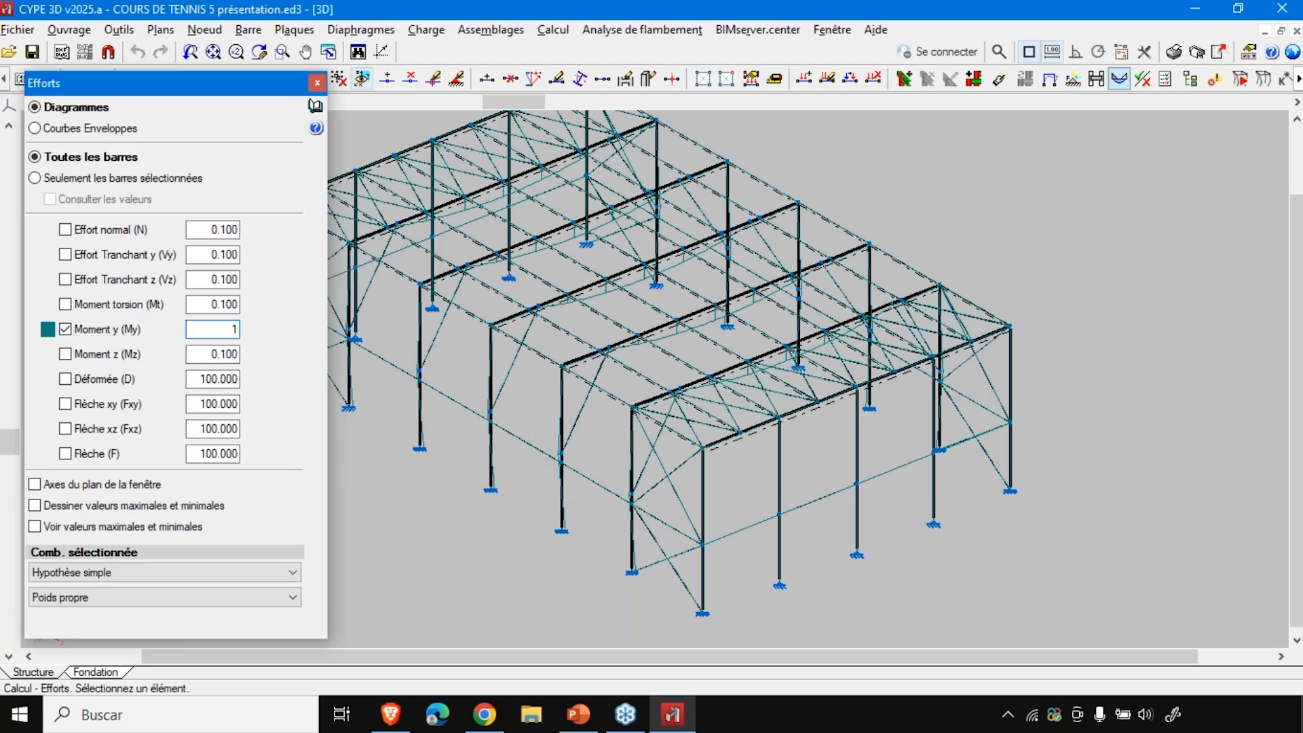
{"action": "key", "text": "Tab"}
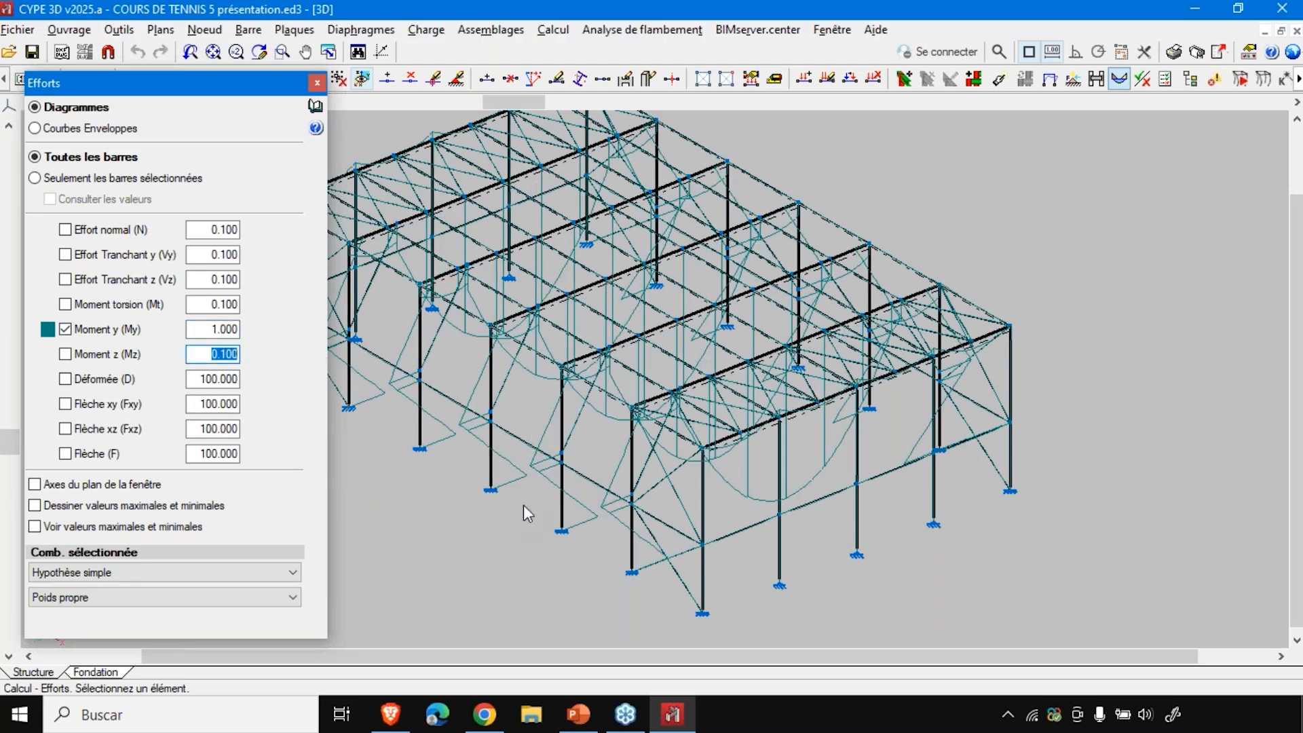
- Set the My diagram scale to 0.5 and examine the moments in the side wall columns
{"action": "left_click", "coordinate": [212, 329]}
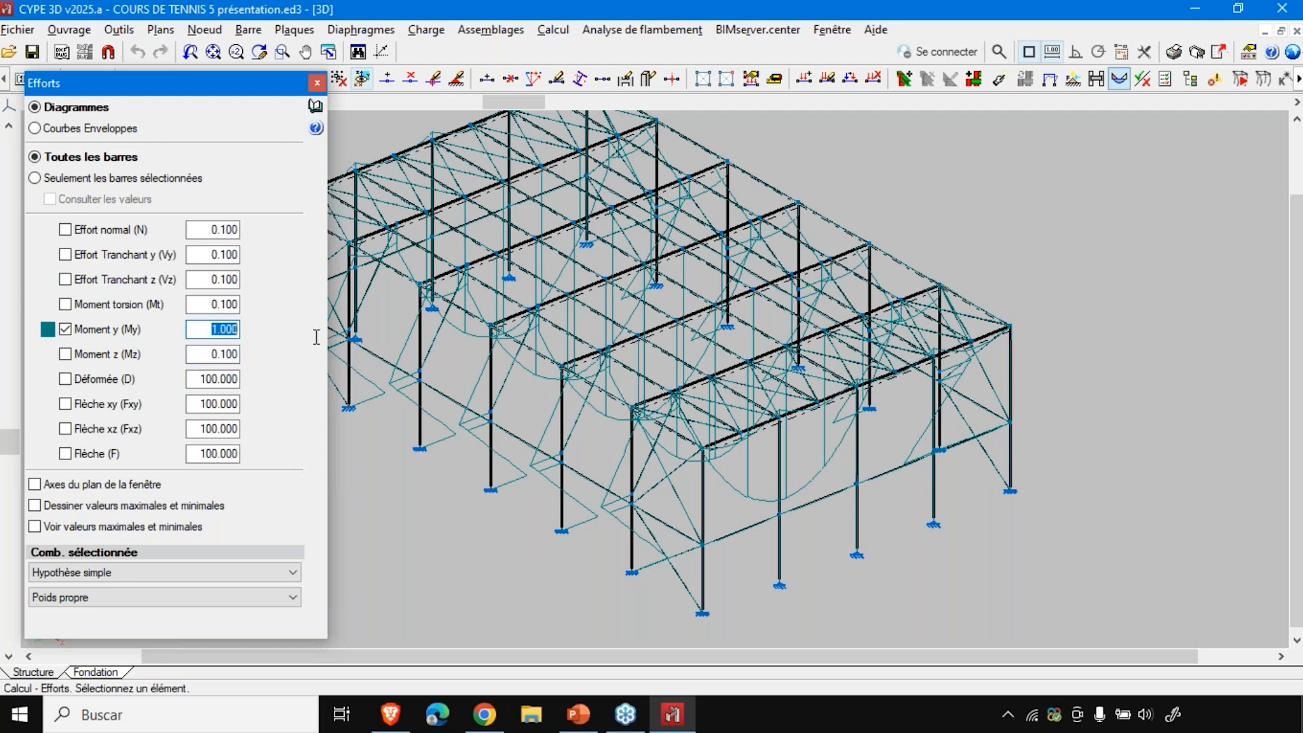
{"action": "type", "text": ".5"}
{"action": "key", "text": "Tab"}
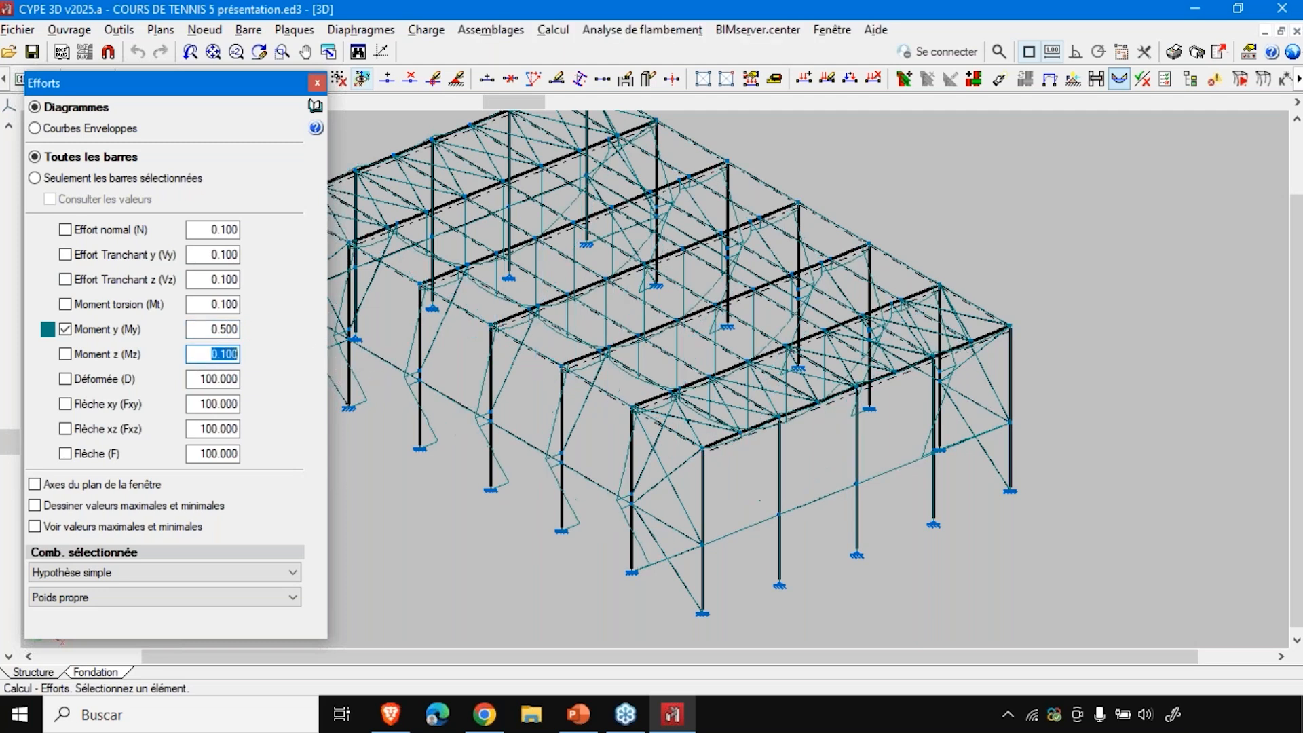
{"action": "scroll", "coordinate": [541, 377], "scroll_direction": "up", "scroll_amount": 2}
{"action": "scroll", "coordinate": [530, 327], "scroll_direction": "up", "scroll_amount": 1}
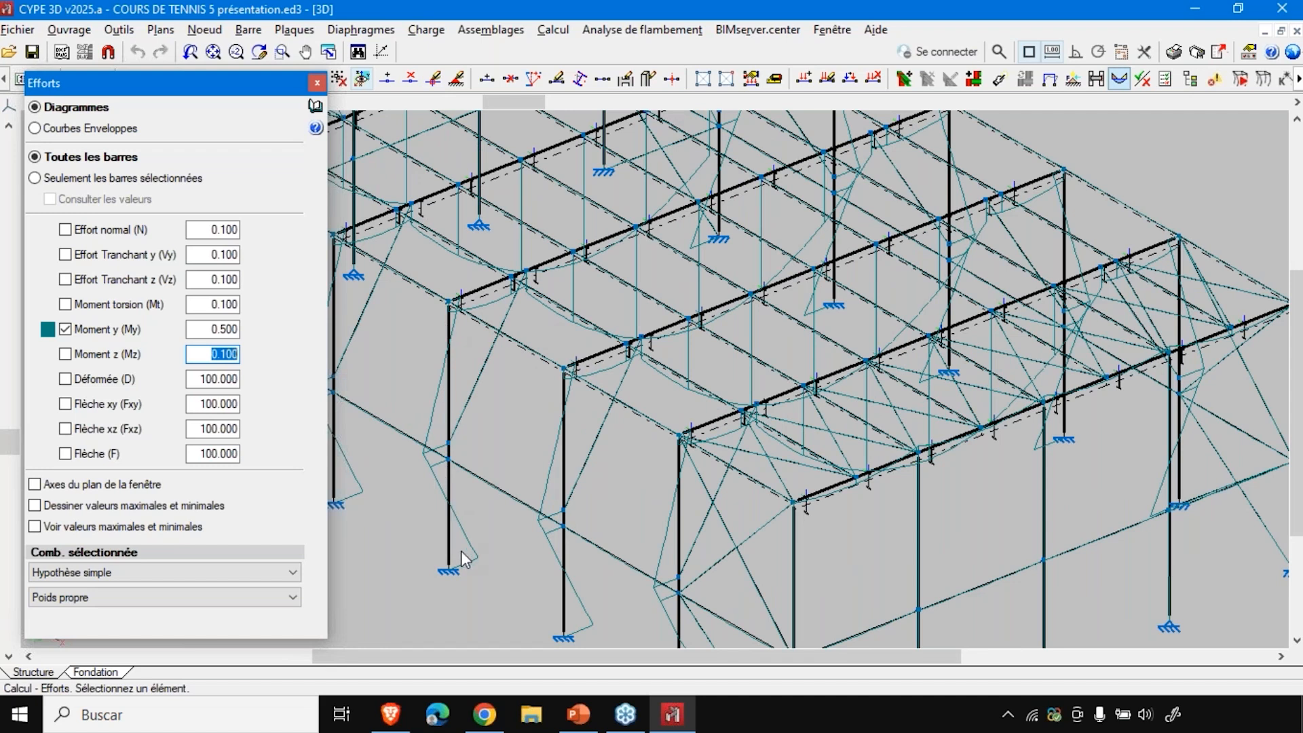
{"action": "scroll", "coordinate": [665, 442], "scroll_direction": "down", "scroll_amount": 3}
{"action": "scroll", "coordinate": [408, 367], "scroll_direction": "up", "scroll_amount": 2}
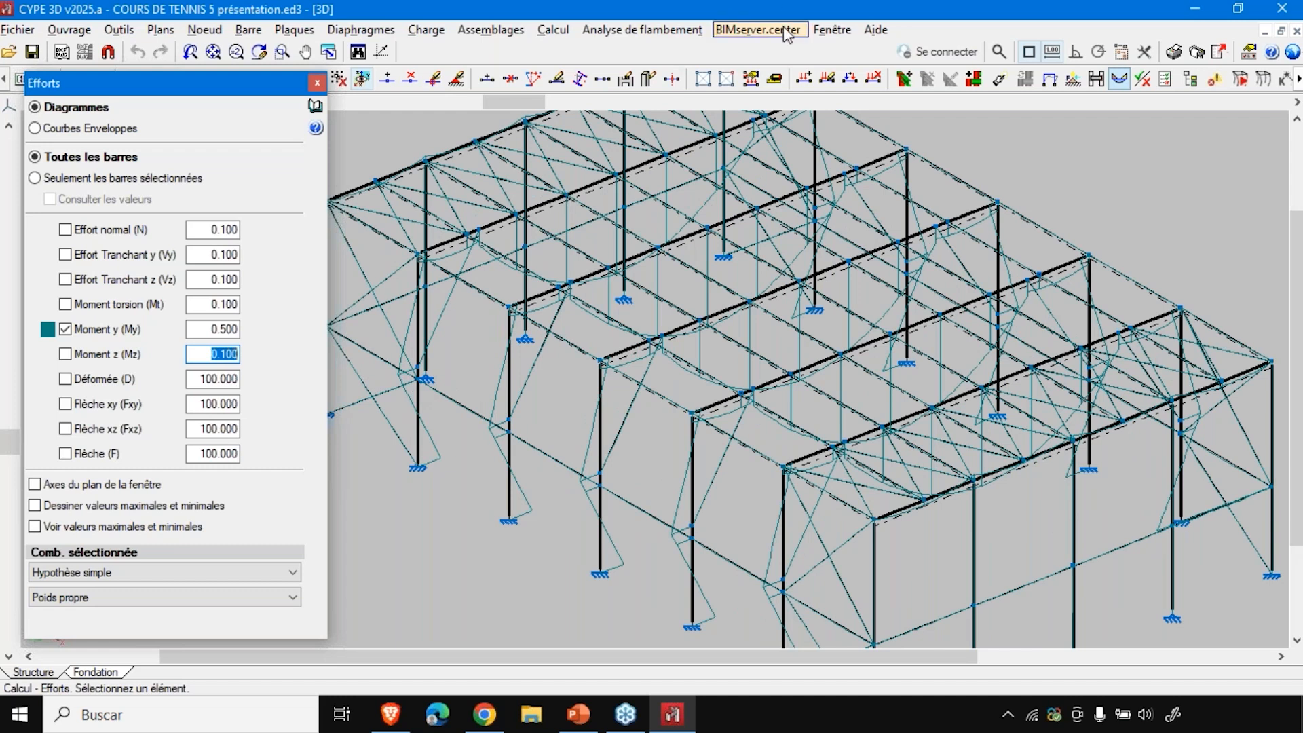
{"action": "left_click", "coordinate": [820, 30]}
{"action": "mouse_move", "coordinate": [875, 30]}
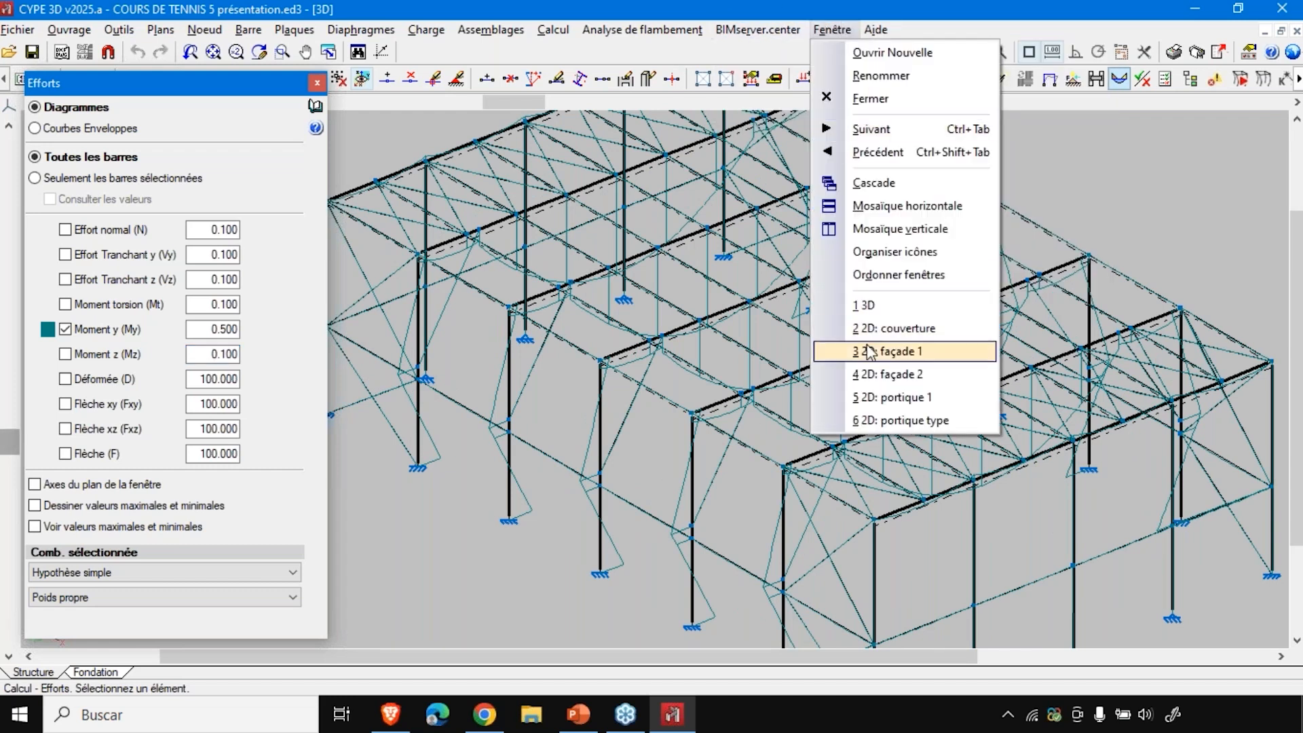
{"action": "left_click", "coordinate": [880, 54]}
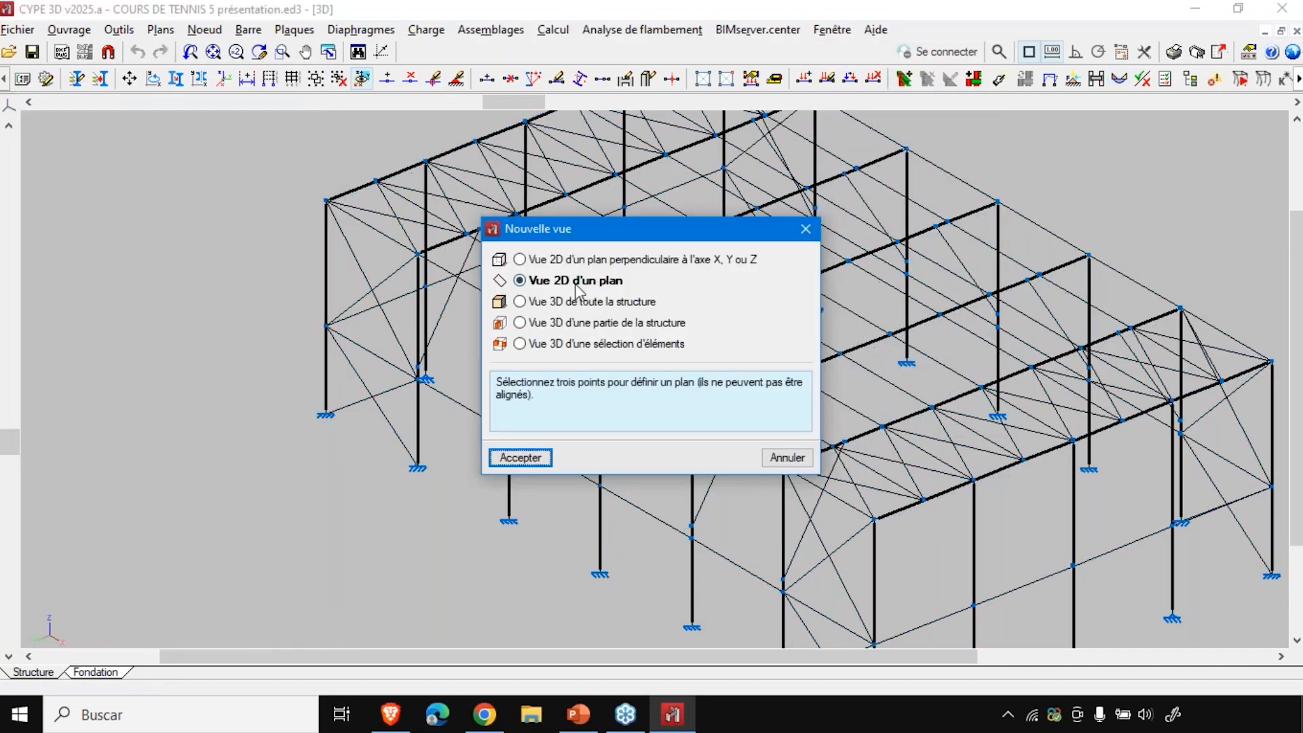
{"action": "left_click", "coordinate": [787, 458]}
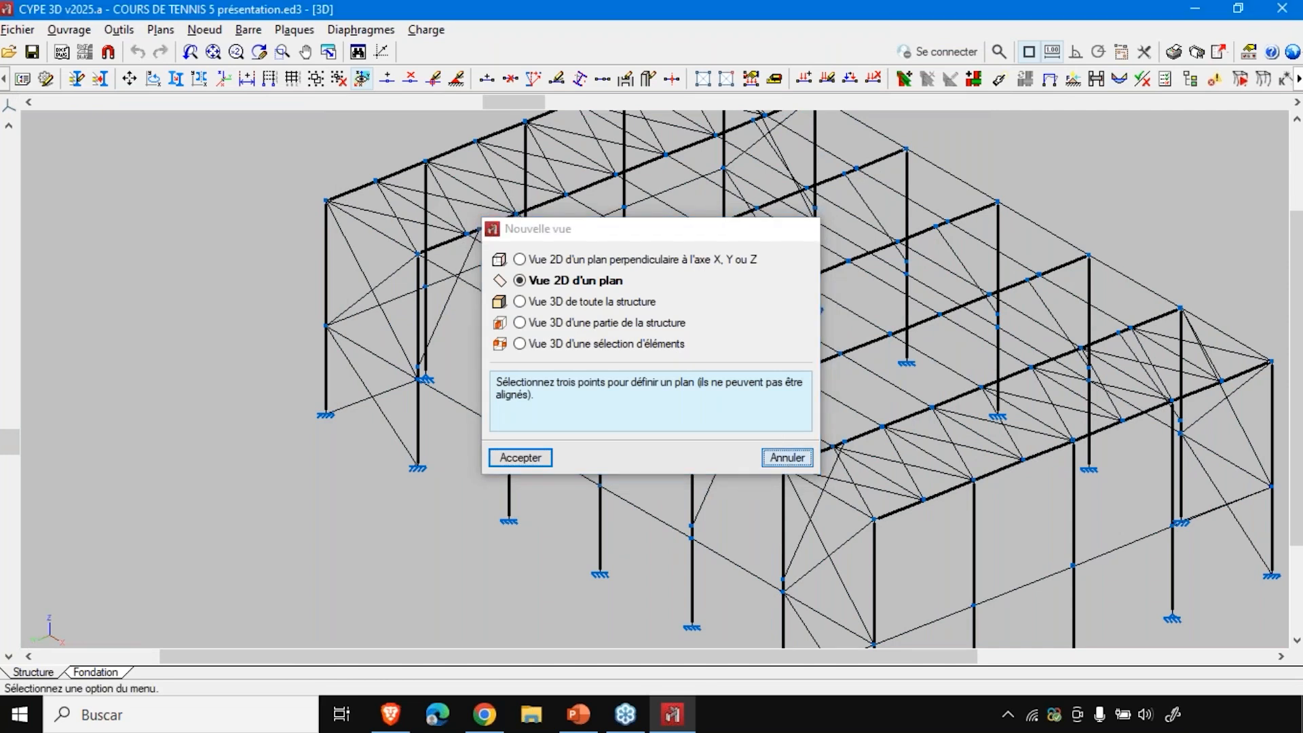
- Switch to the 2D façade 1 view and display the My moment diagrams on its bars for the self-weight load case
{"action": "left_click", "coordinate": [832, 29]}
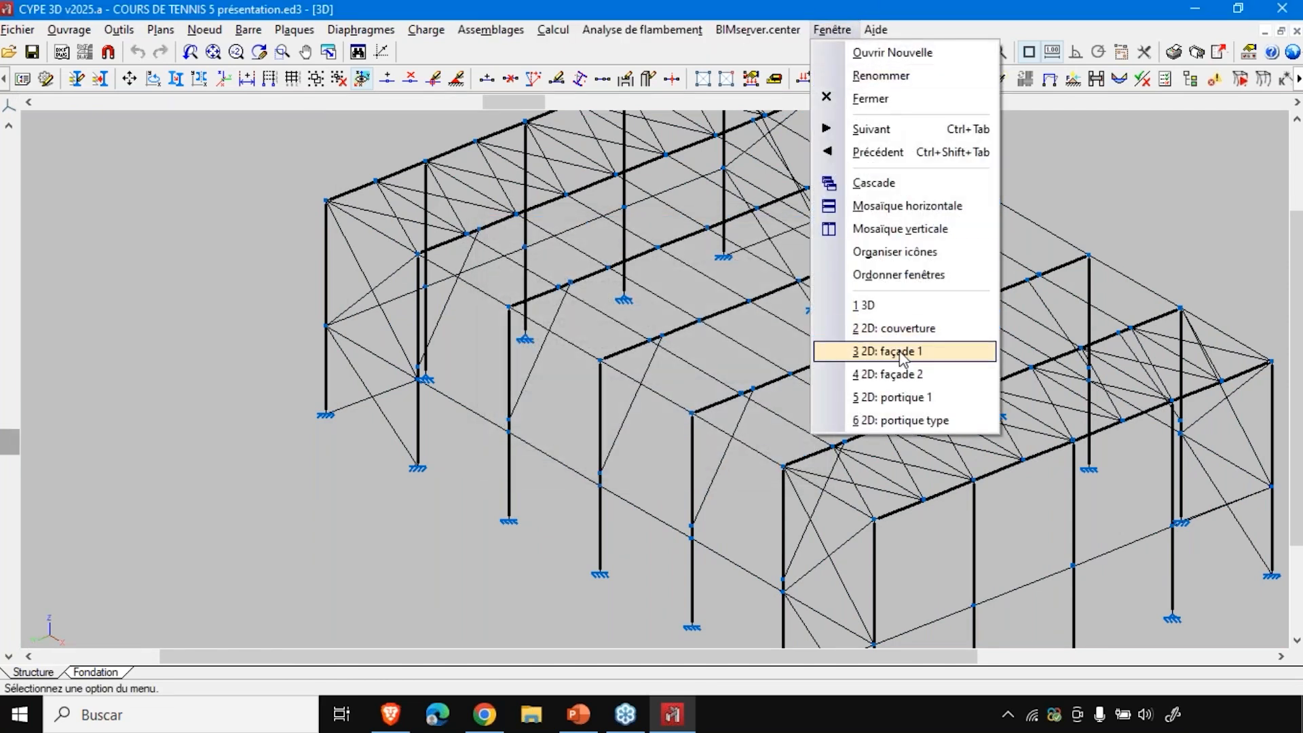
{"action": "left_click", "coordinate": [902, 352]}
{"action": "left_click", "coordinate": [426, 29]}
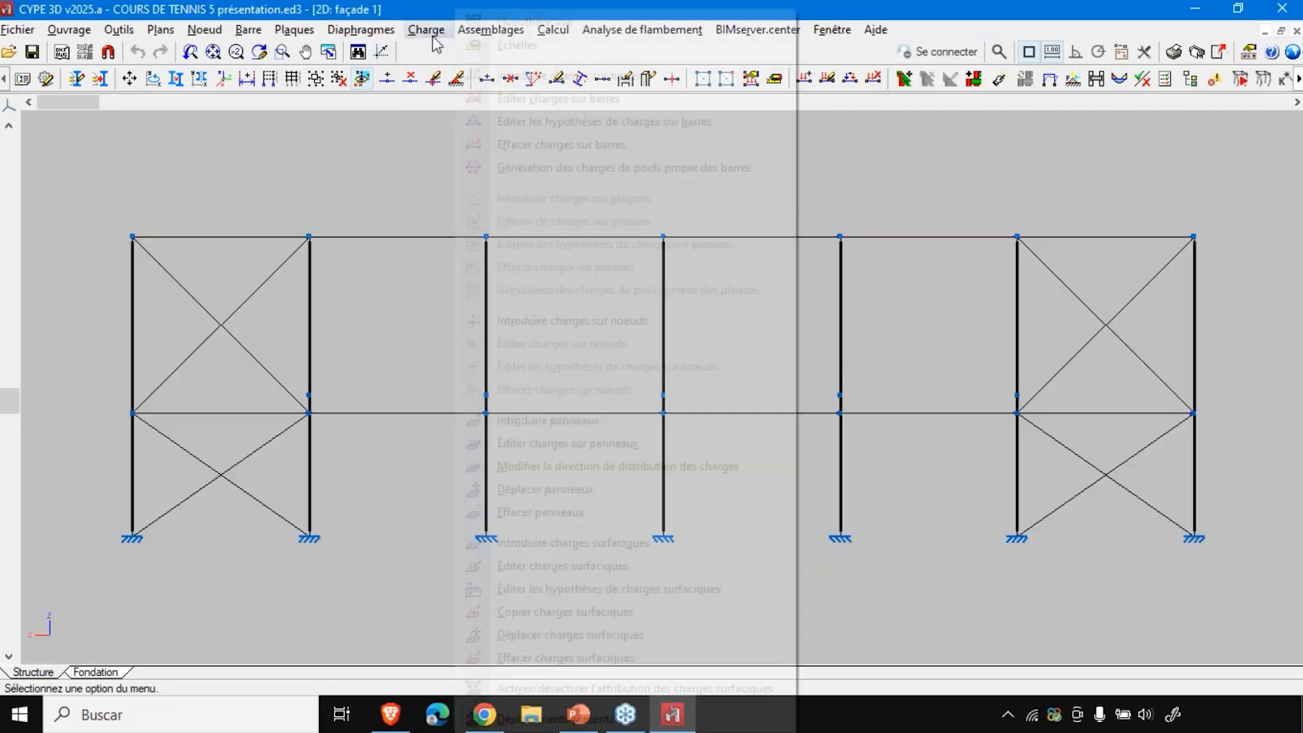
{"action": "left_click", "coordinate": [502, 21]}
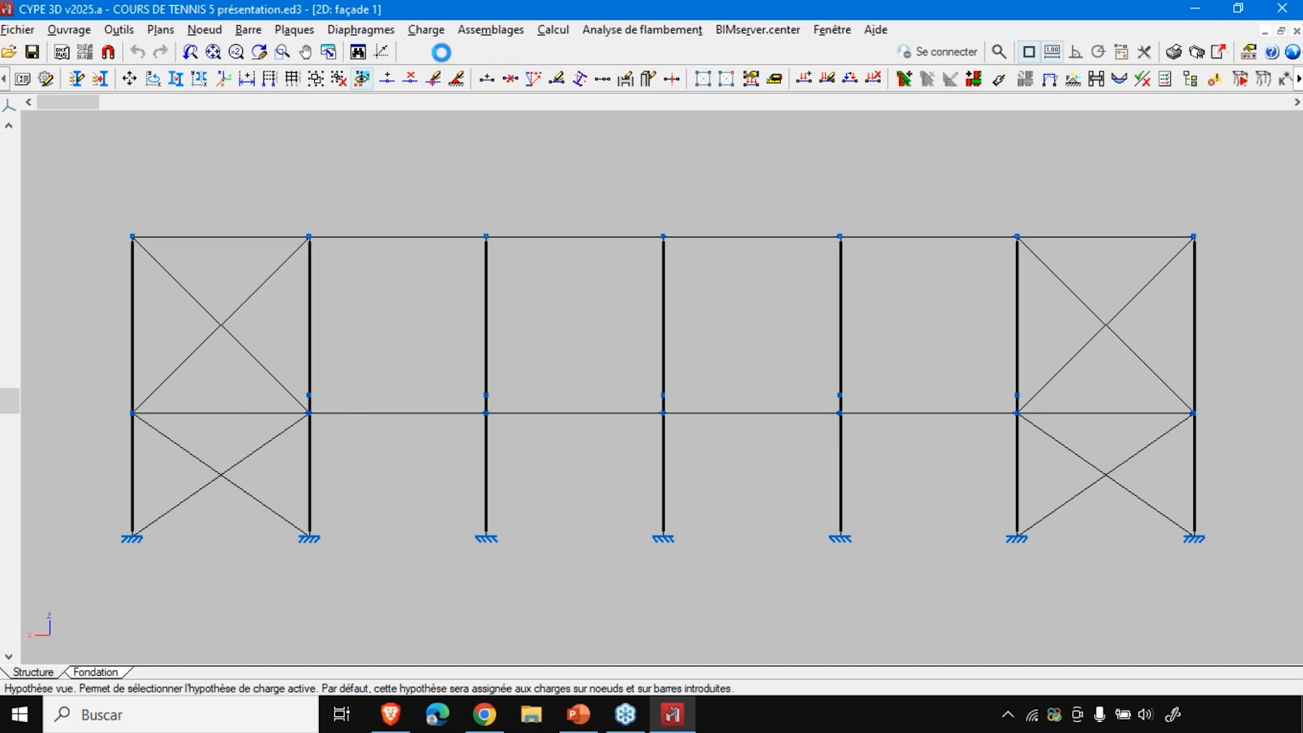
{"action": "left_click", "coordinate": [609, 387]}
{"action": "left_click", "coordinate": [553, 29]}
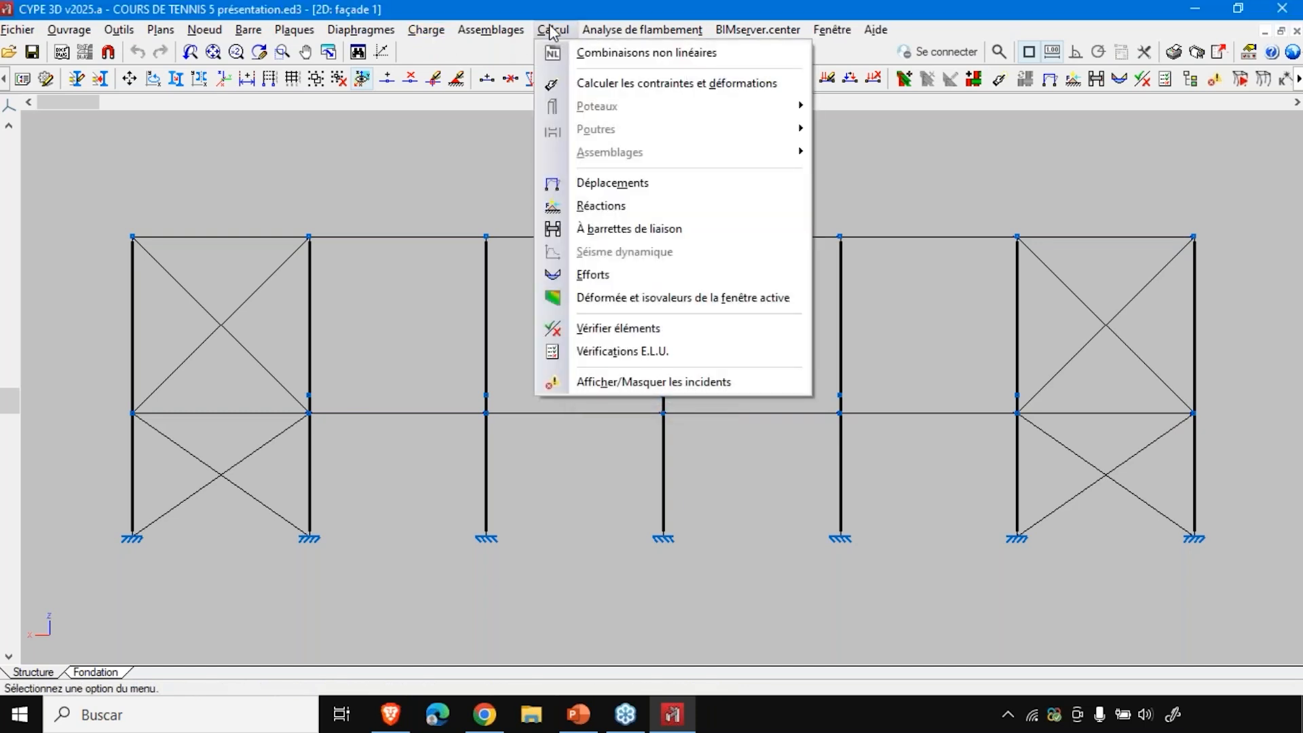
{"action": "left_click", "coordinate": [596, 275]}
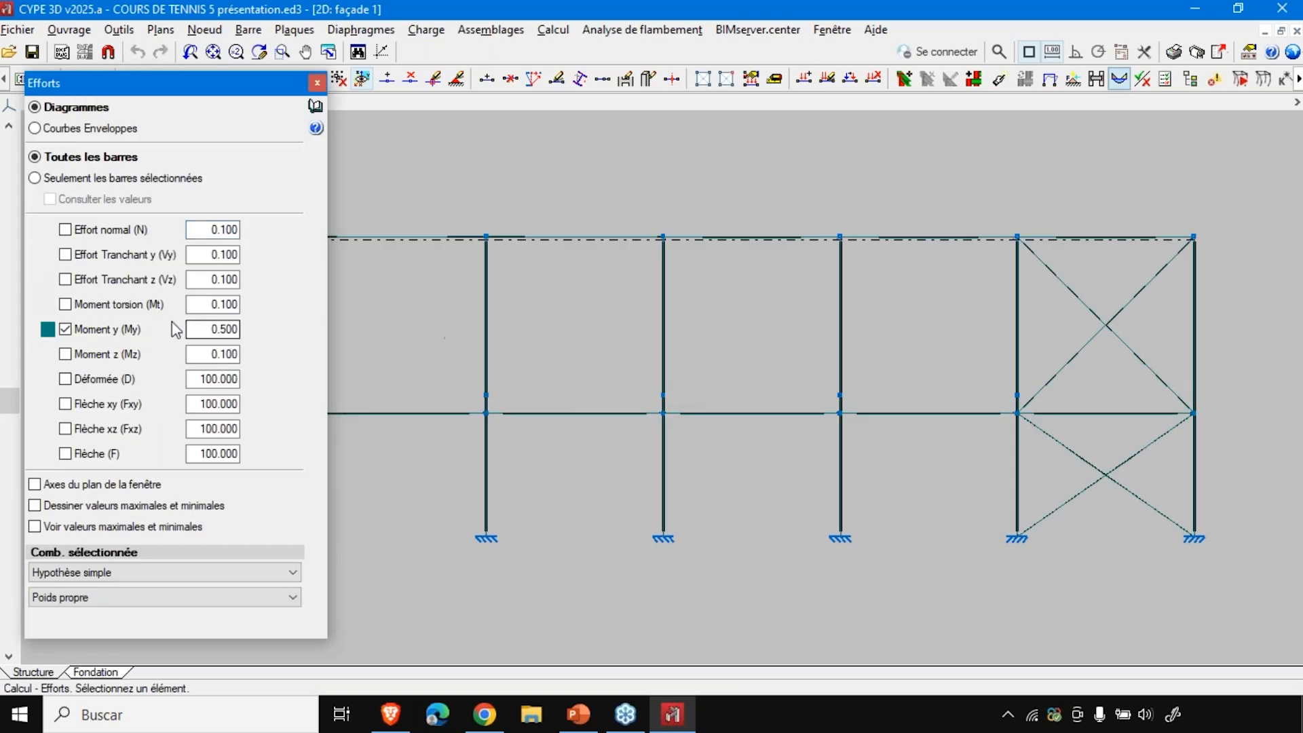
- Set the My diagram scale to 1 and inspect the moments in façade 1's upper beams
{"action": "scroll", "coordinate": [920, 247], "scroll_direction": "up", "scroll_amount": 1}
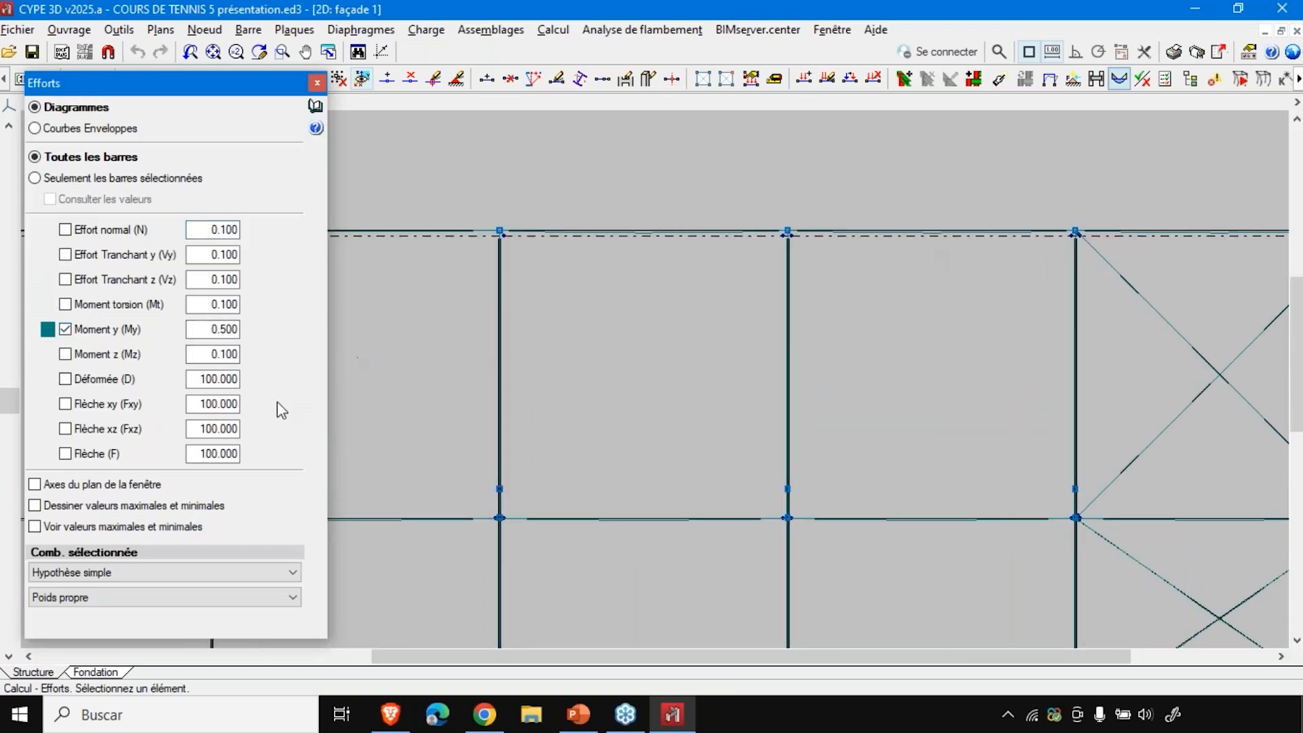
{"action": "double_click", "coordinate": [214, 330]}
{"action": "type", "text": "1"}
{"action": "key", "text": "Tab"}
{"action": "scroll", "coordinate": [610, 237], "scroll_direction": "up", "scroll_amount": 2}
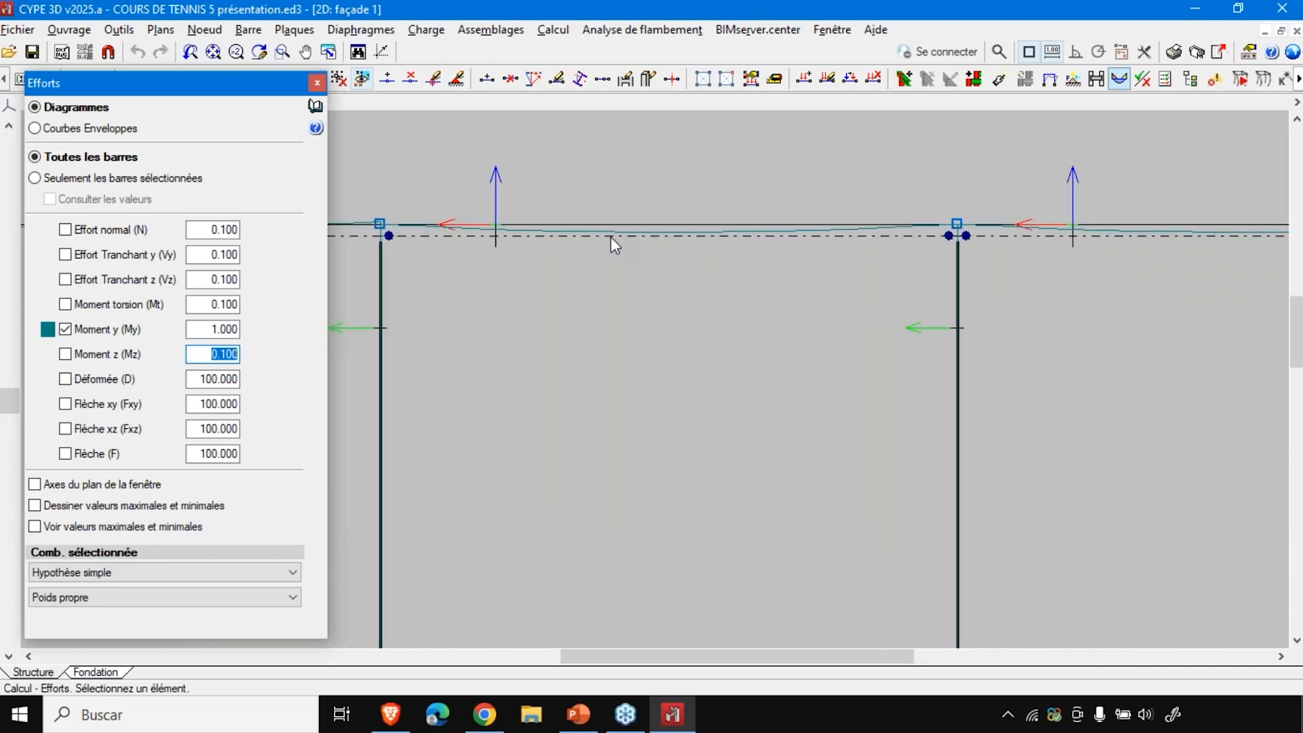
- Set the My diagram scale to 10 and examine the moment curves along the horizontal bars of façade 1
{"action": "key", "text": "shift+Tab"}
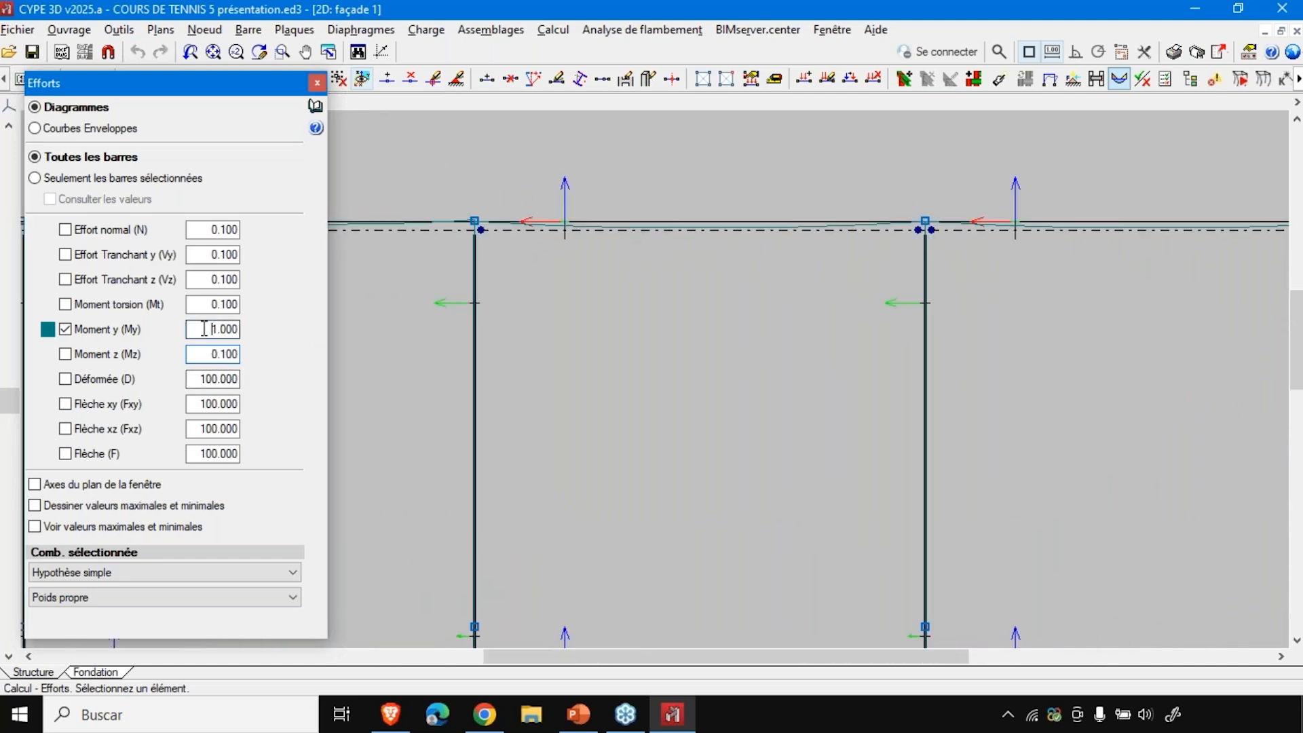
{"action": "type", "text": "10"}
{"action": "key", "text": "Tab"}
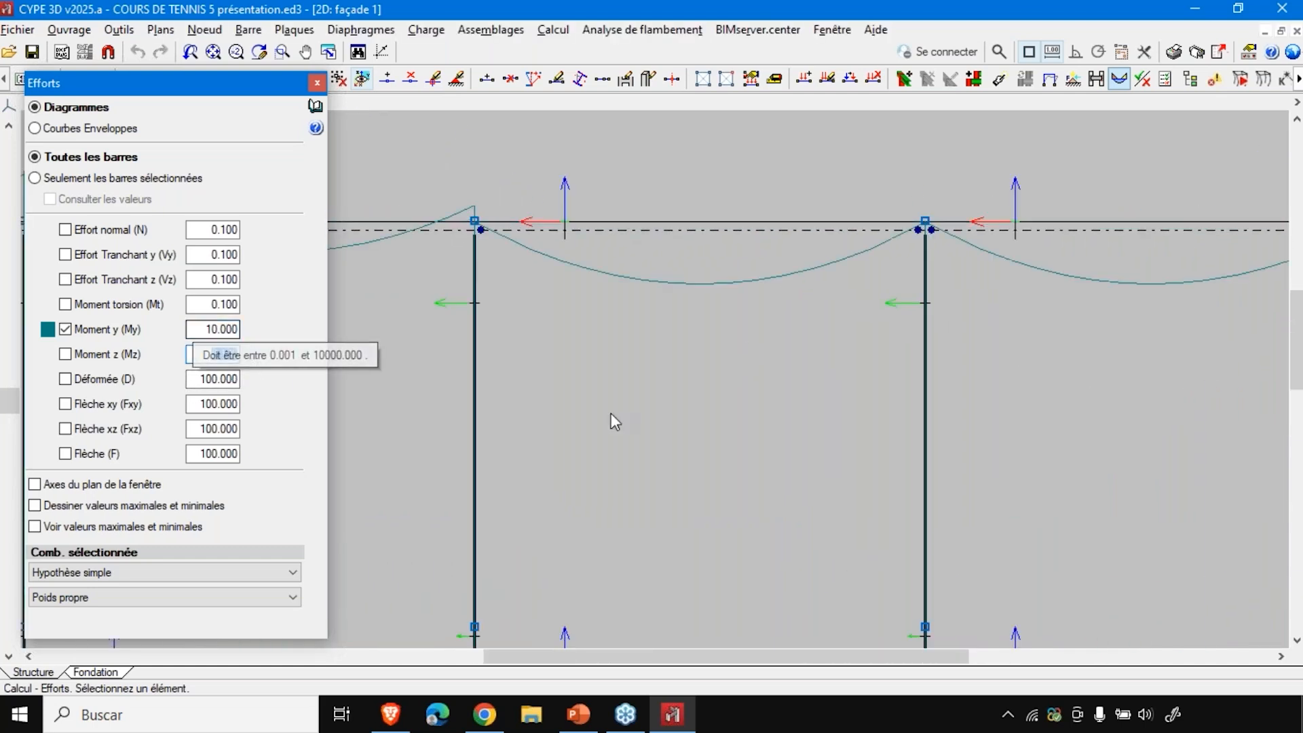
{"action": "scroll", "coordinate": [610, 413], "scroll_direction": "down", "scroll_amount": 5}
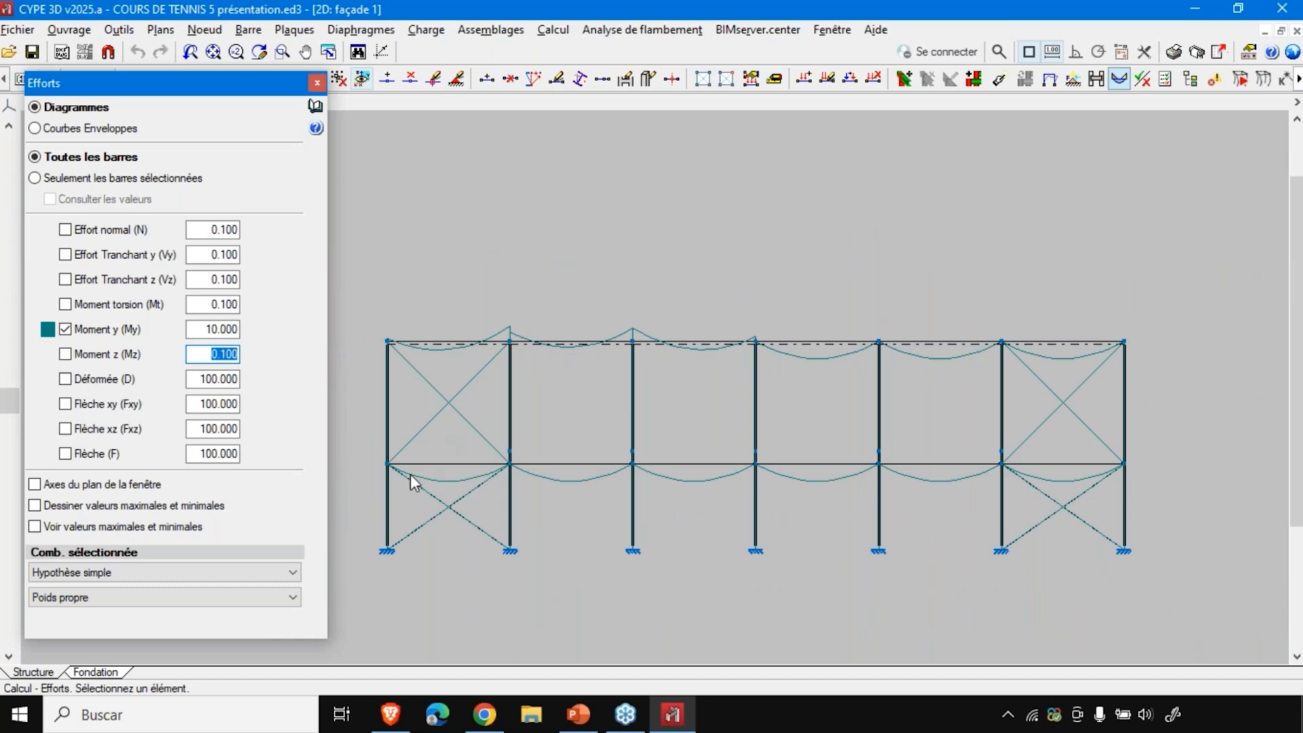
{"action": "scroll", "coordinate": [409, 477], "scroll_direction": "up", "scroll_amount": 1}
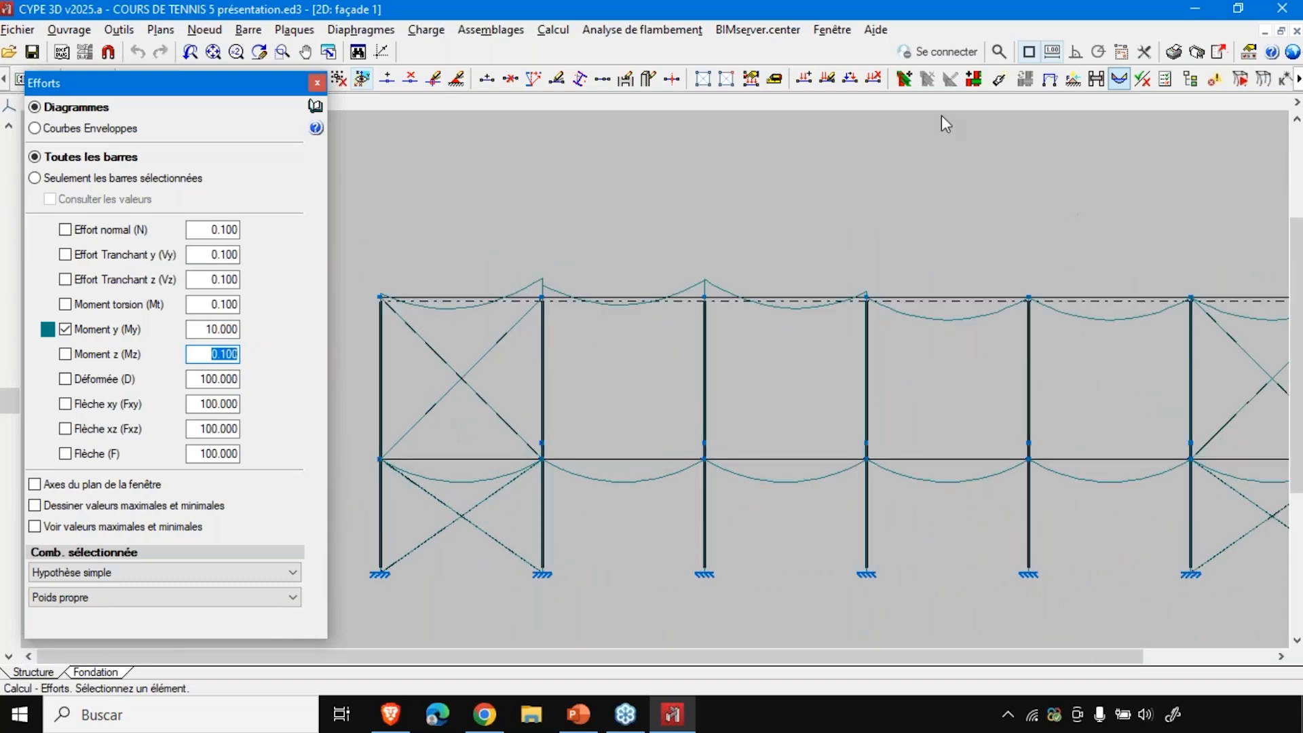
- Return to the 3D view of the structure and set the My diagram scale to 1
{"action": "left_click", "coordinate": [832, 29]}
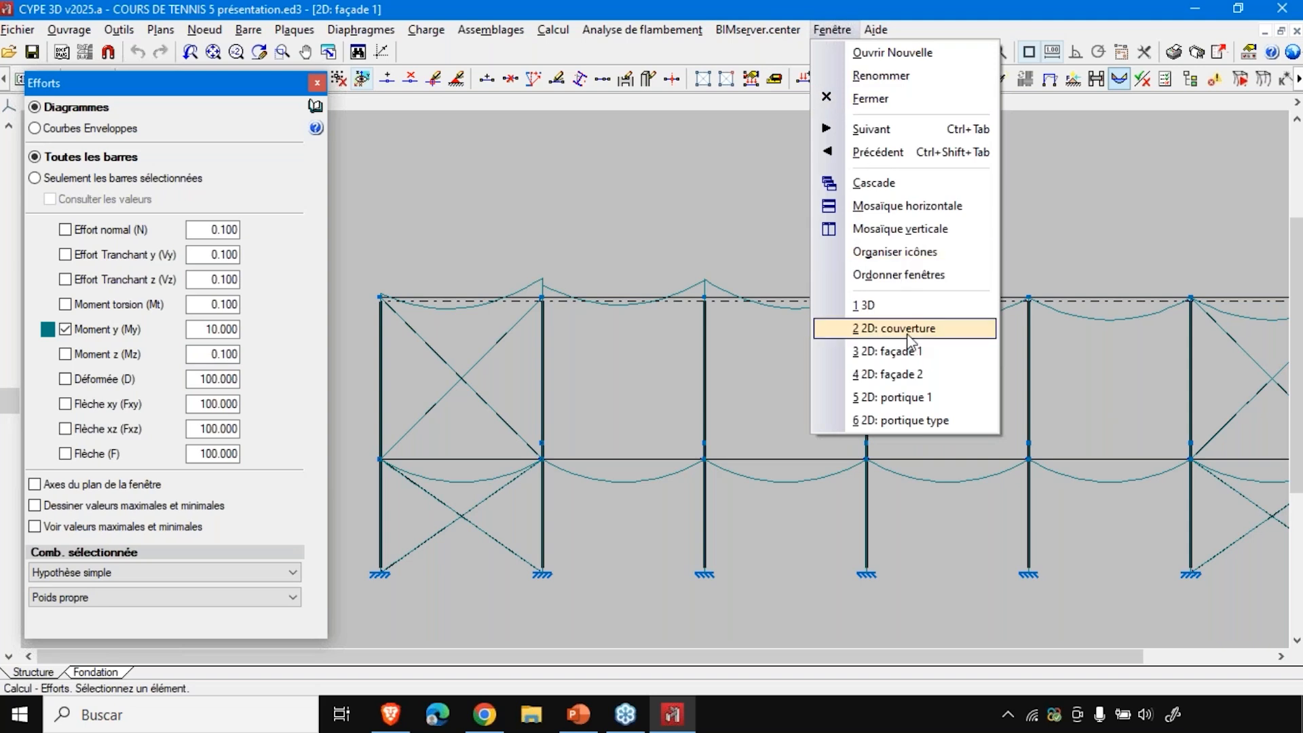
{"action": "left_click", "coordinate": [906, 309]}
{"action": "scroll", "coordinate": [551, 384], "scroll_direction": "down", "scroll_amount": 2}
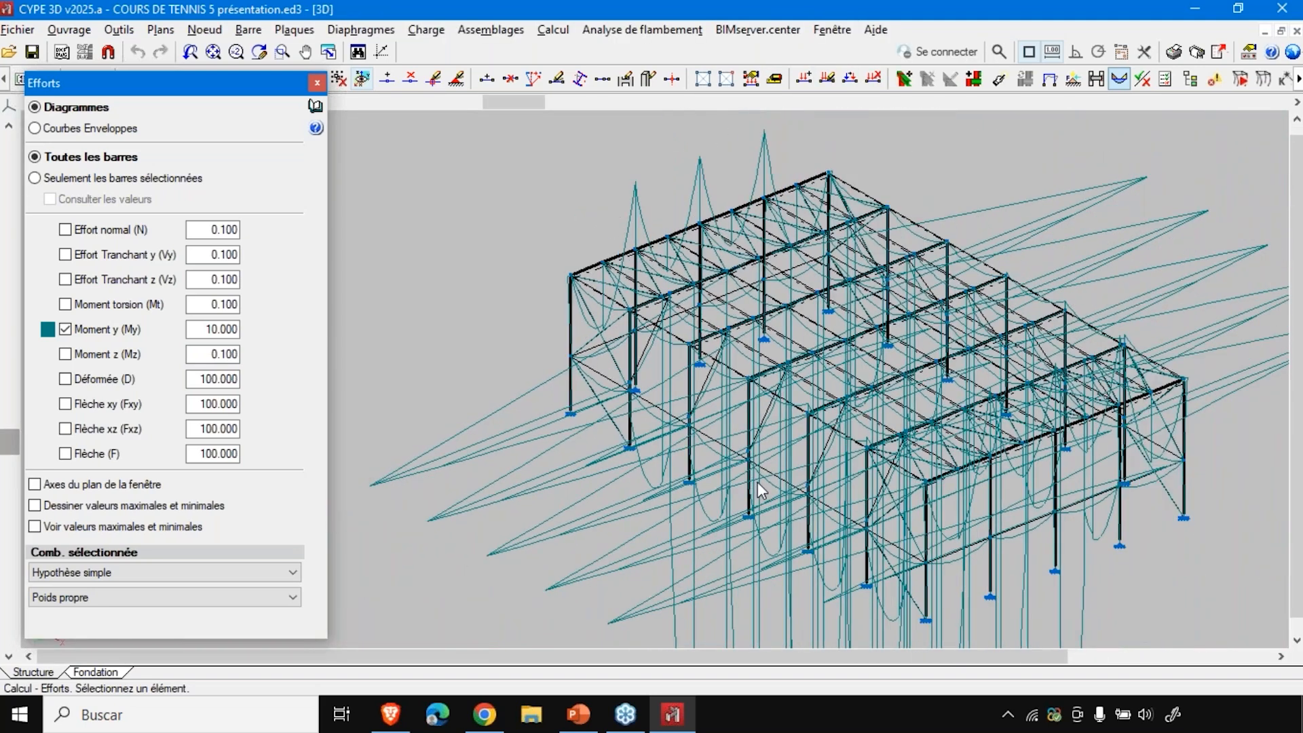
{"action": "double_click", "coordinate": [212, 329]}
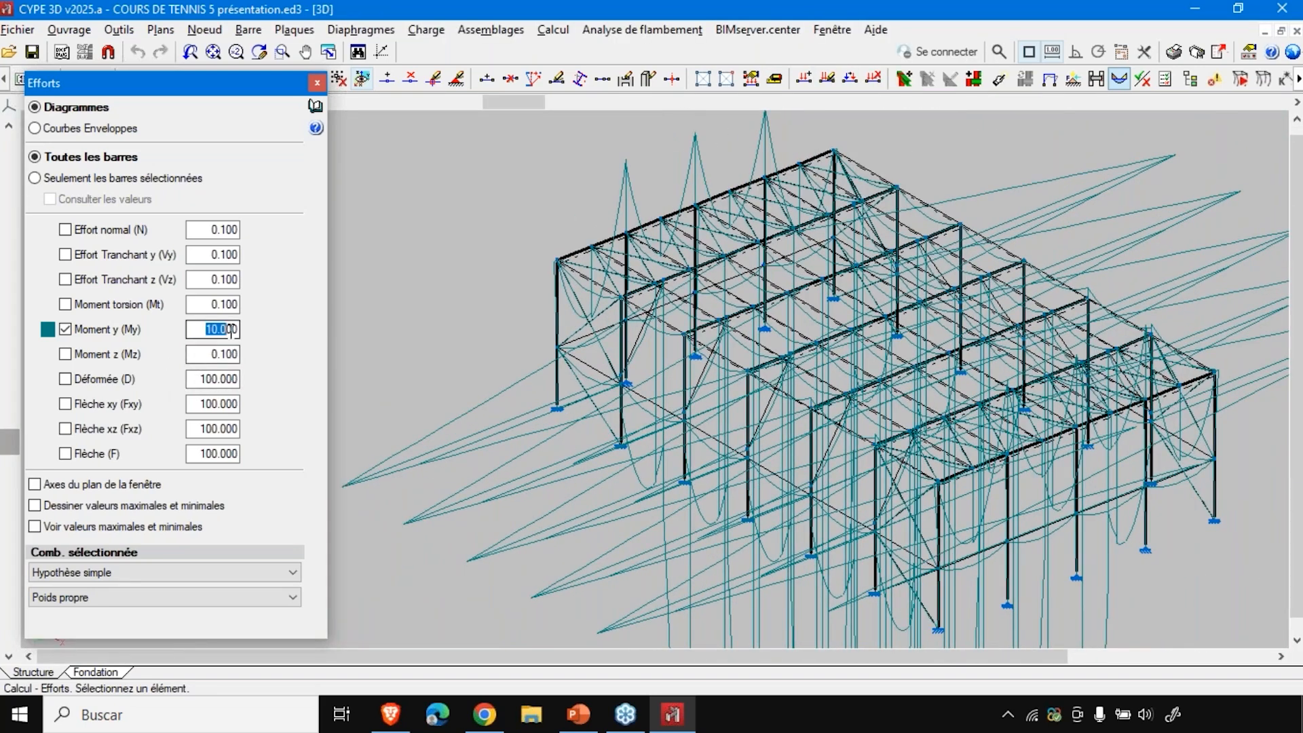
{"action": "type", "text": "1"}
{"action": "key", "text": "shift+Tab"}
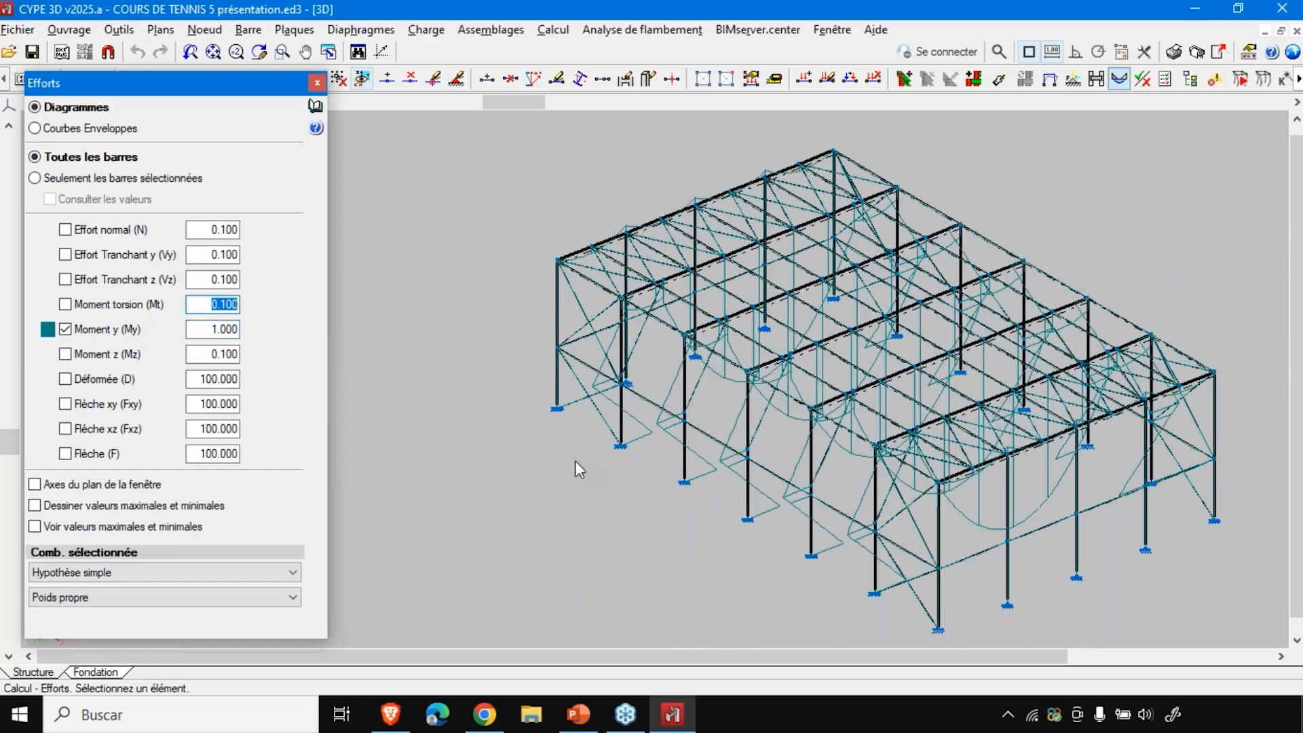
{"action": "left_click", "coordinate": [551, 29]}
{"action": "left_click", "coordinate": [665, 7]}
{"action": "left_click", "coordinate": [695, 3]}
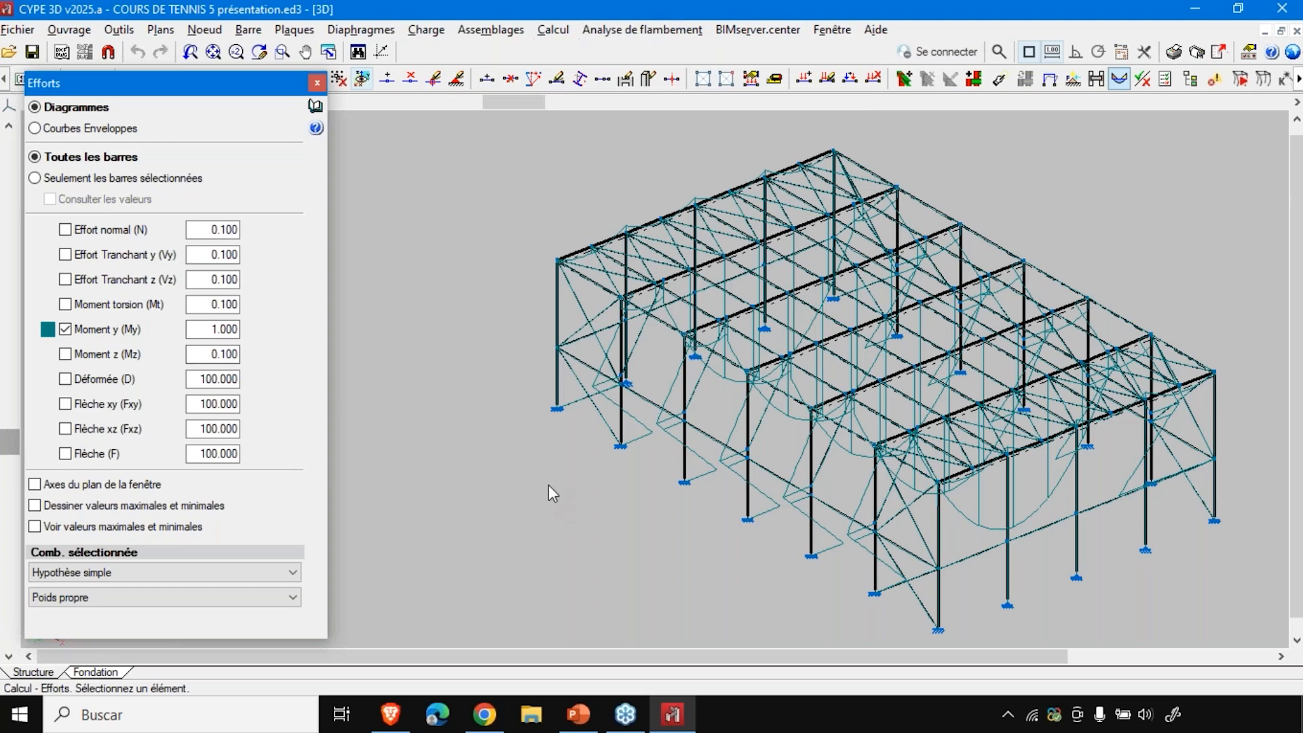
- Open the project's Récapitulatifs report settings, accepting the list of incidents, and review which chapters can be included
{"action": "left_click", "coordinate": [1178, 55]}
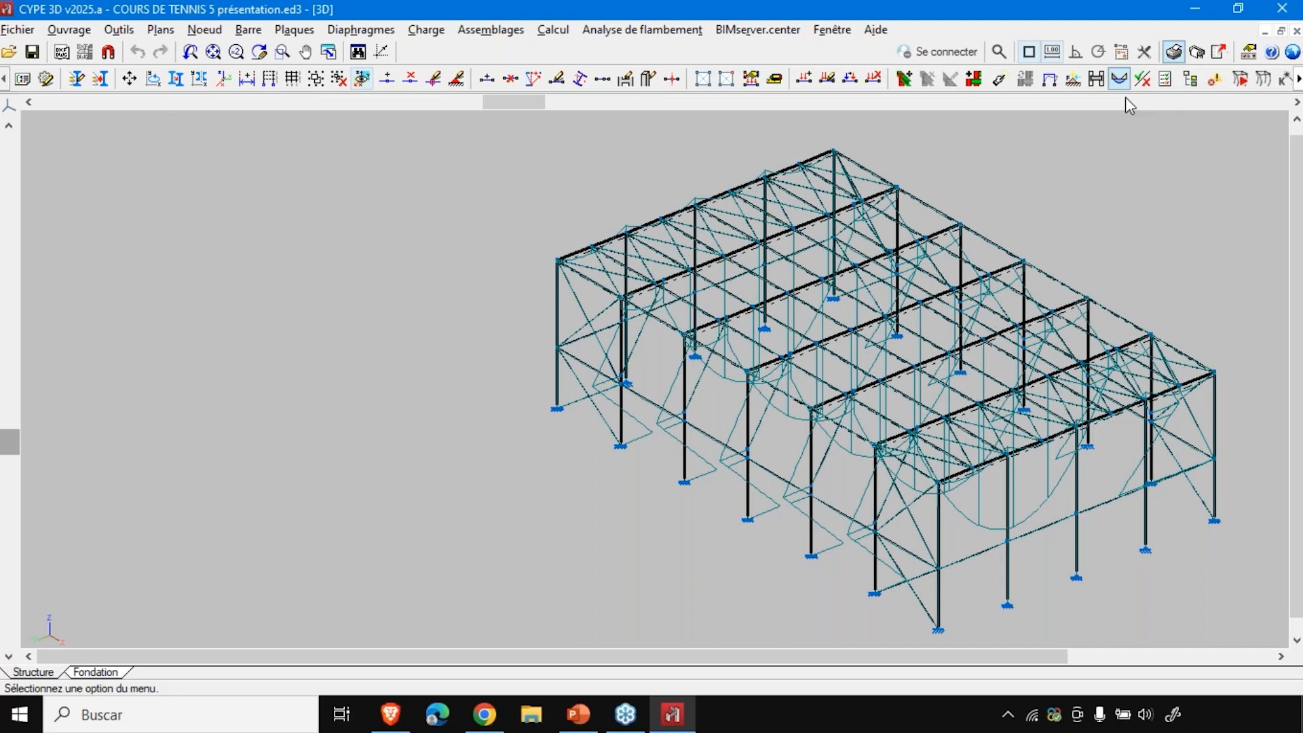
{"action": "left_click", "coordinate": [1174, 53]}
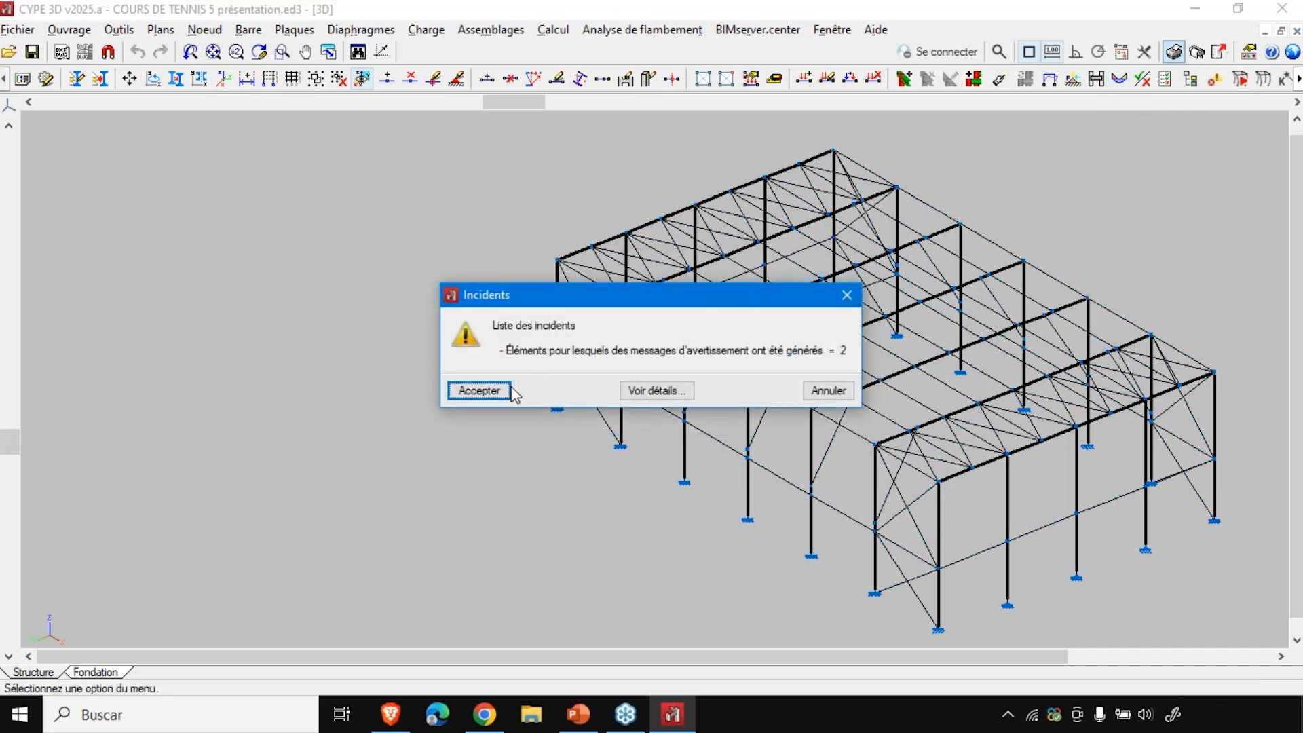
{"action": "left_click", "coordinate": [480, 393]}
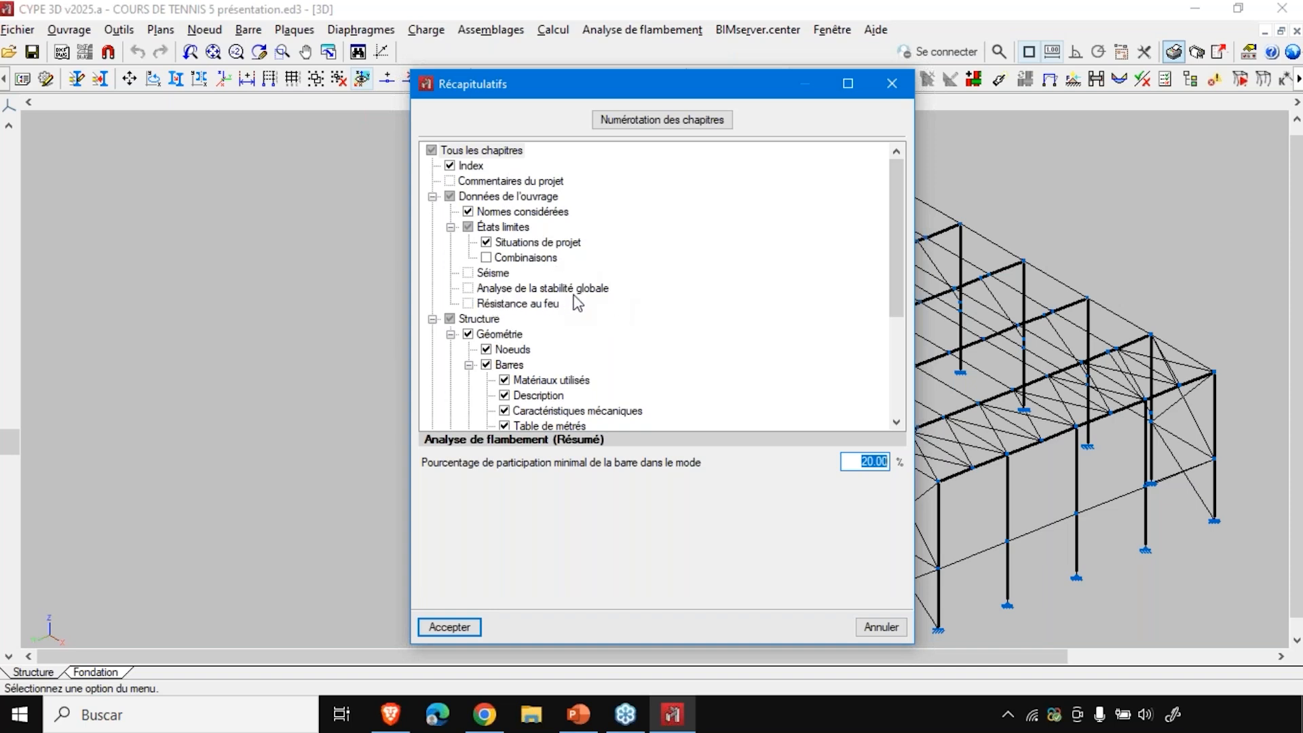
{"action": "scroll", "coordinate": [600, 298], "scroll_direction": "down", "scroll_amount": 4}
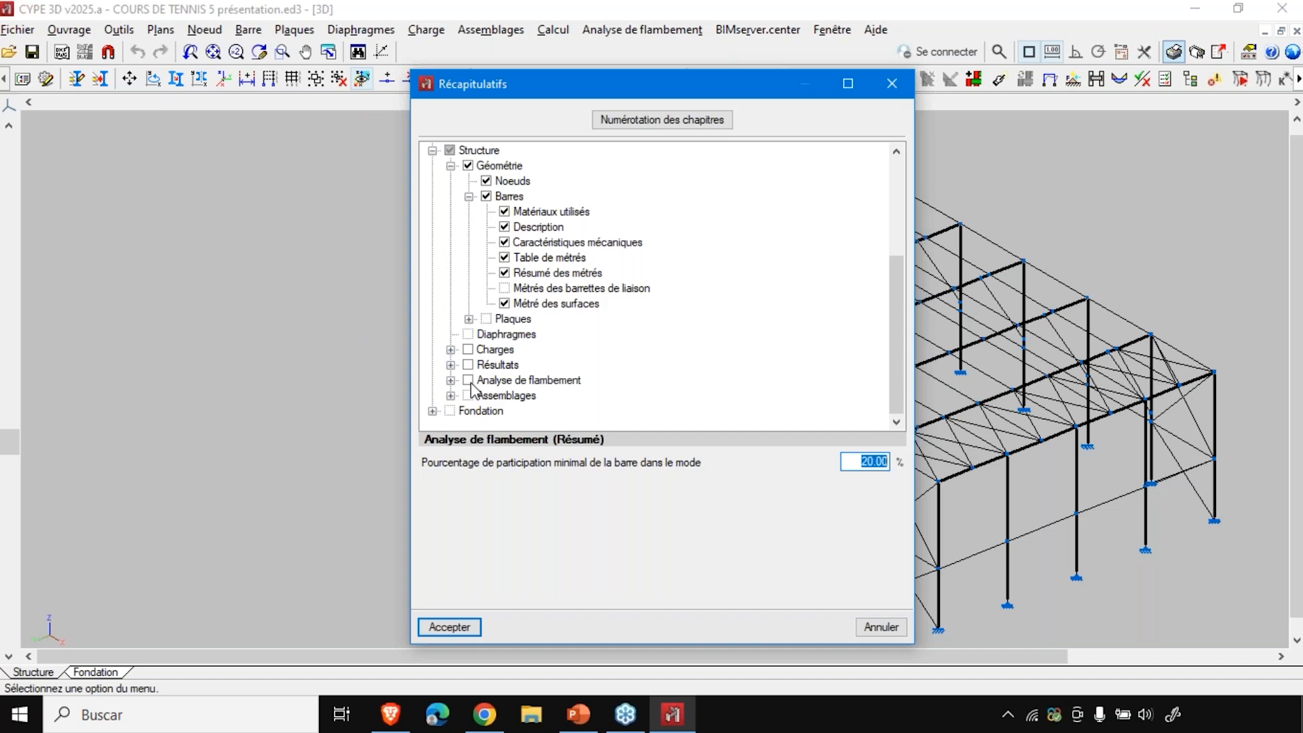
{"action": "scroll", "coordinate": [516, 400], "scroll_direction": "up", "scroll_amount": 4}
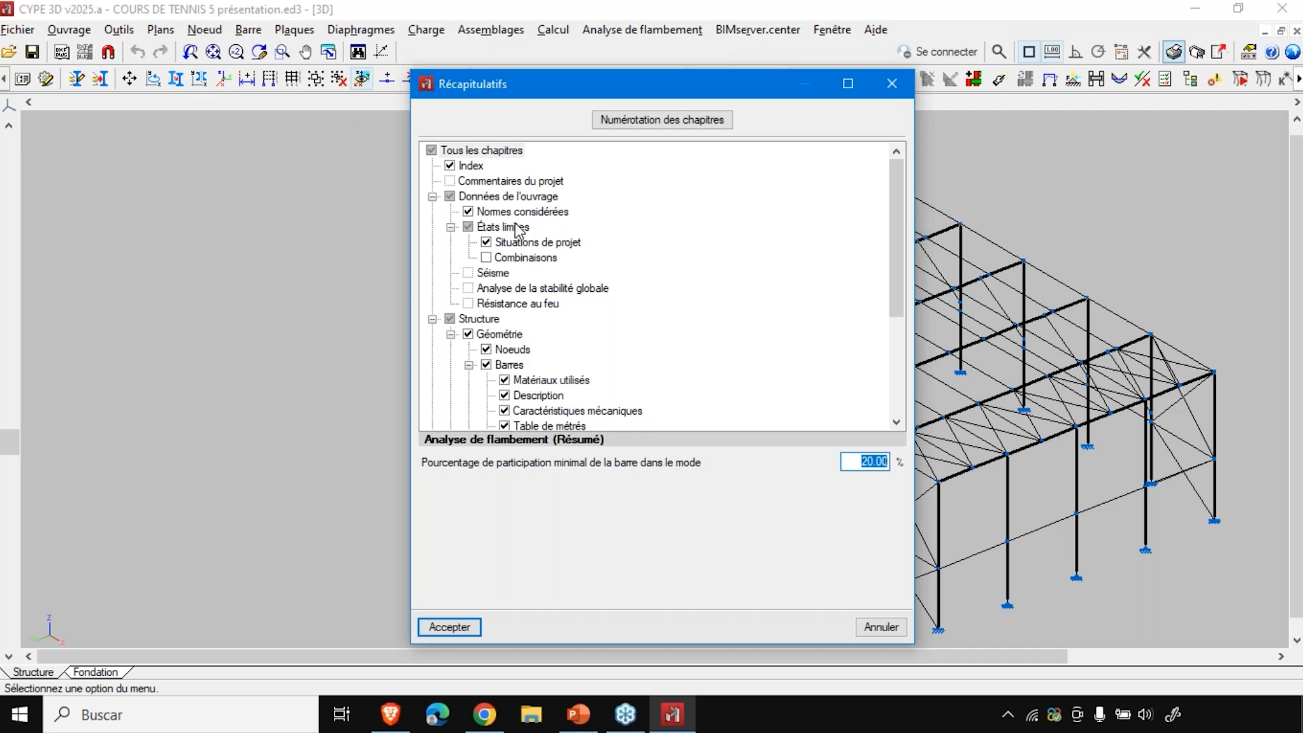
{"action": "scroll", "coordinate": [526, 366], "scroll_direction": "down", "scroll_amount": 2}
{"action": "scroll", "coordinate": [527, 367], "scroll_direction": "down", "scroll_amount": 2}
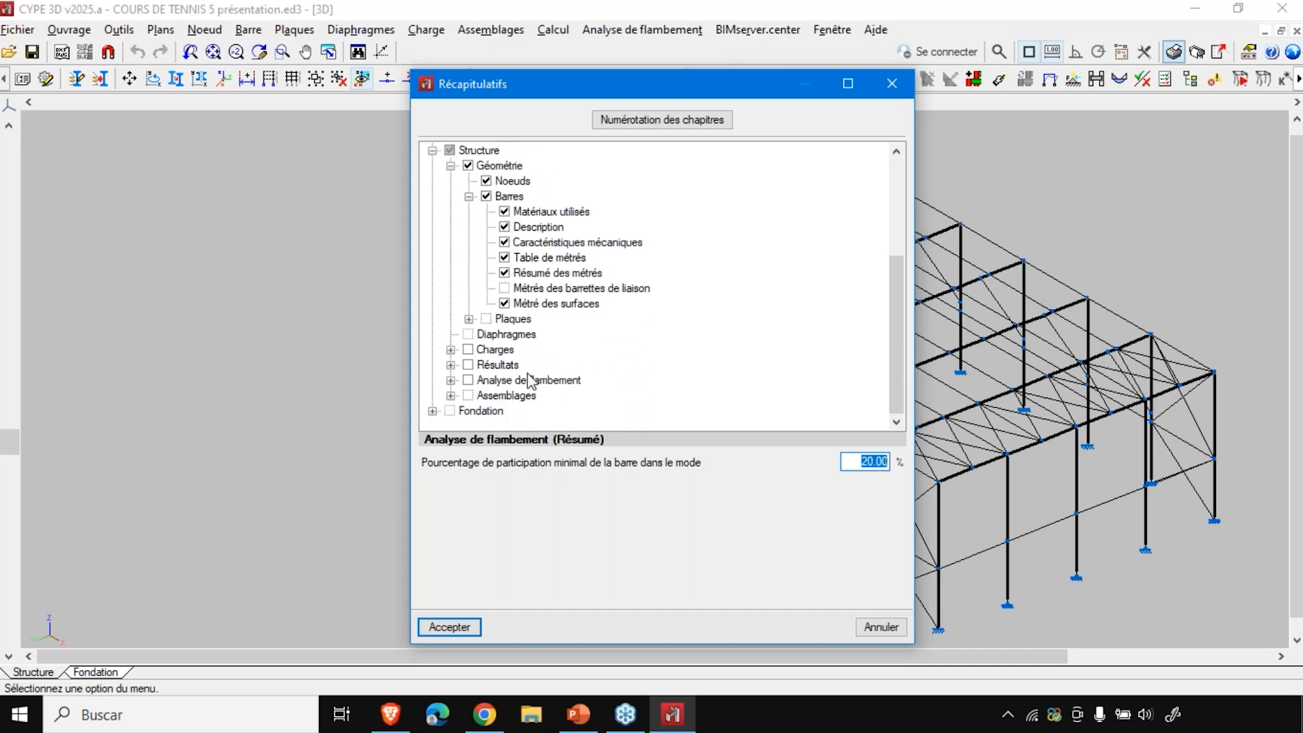
- Generate the Récapitulatifs report with the preselected chapters and reduce the zoom of its preview
{"action": "left_click", "coordinate": [451, 627]}
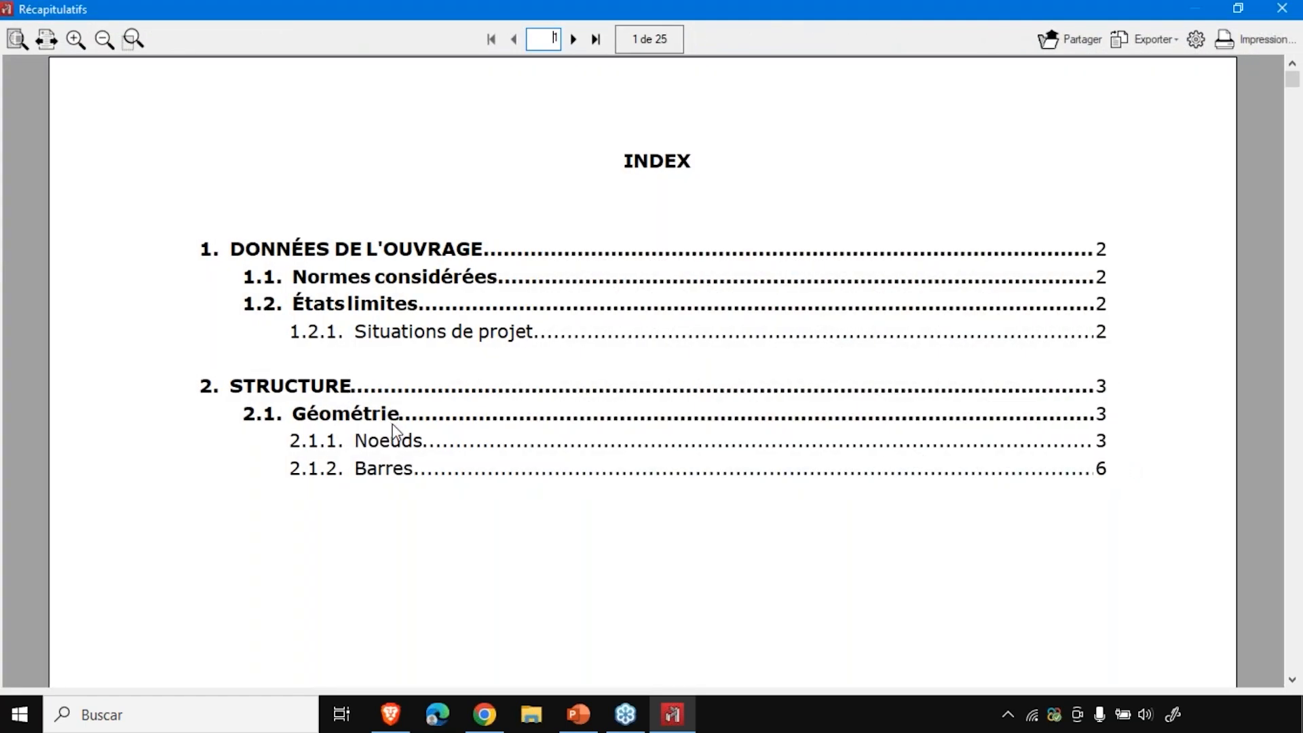
{"action": "scroll", "coordinate": [394, 428], "scroll_direction": "down", "scroll_amount": 1}
{"action": "left_click", "coordinate": [99, 43]}
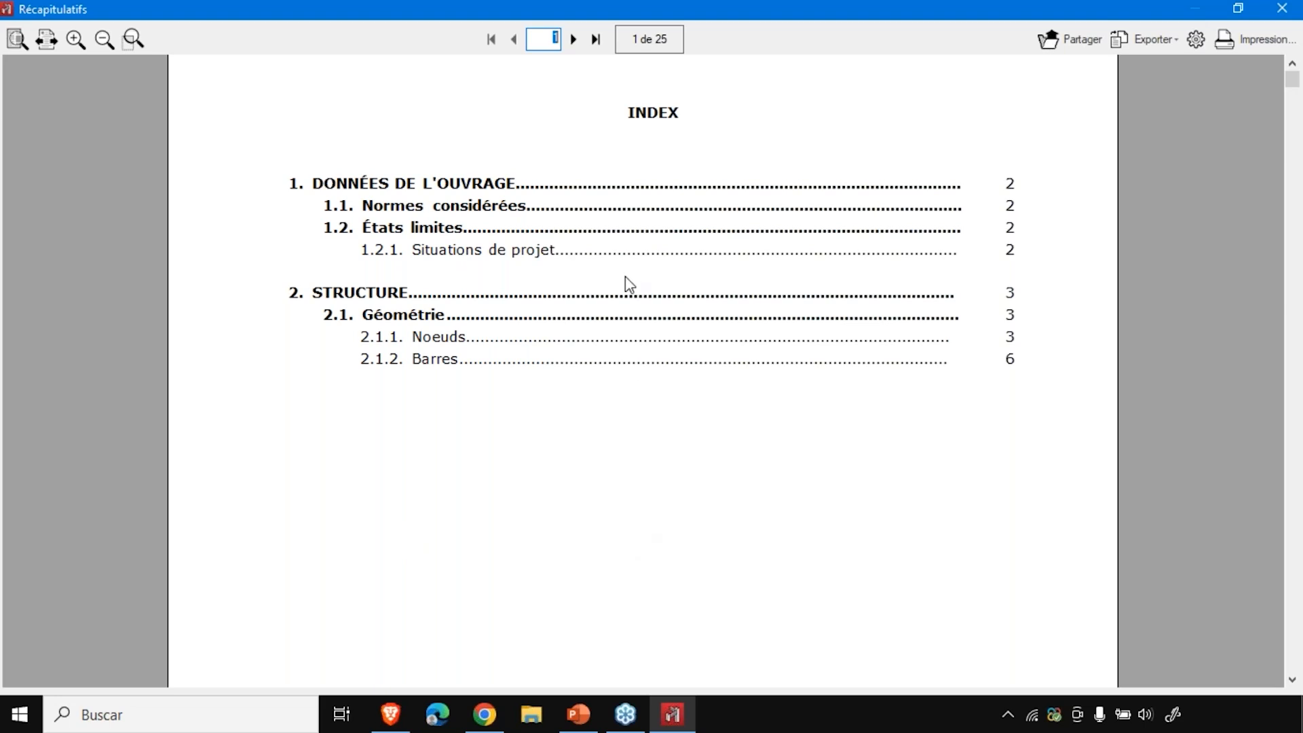
- Read through the report's standards, limit states, project situations and node table, and look at the available export formats
{"action": "scroll", "coordinate": [618, 510], "scroll_direction": "down", "scroll_amount": 1}
{"action": "scroll", "coordinate": [620, 511], "scroll_direction": "down", "scroll_amount": 15}
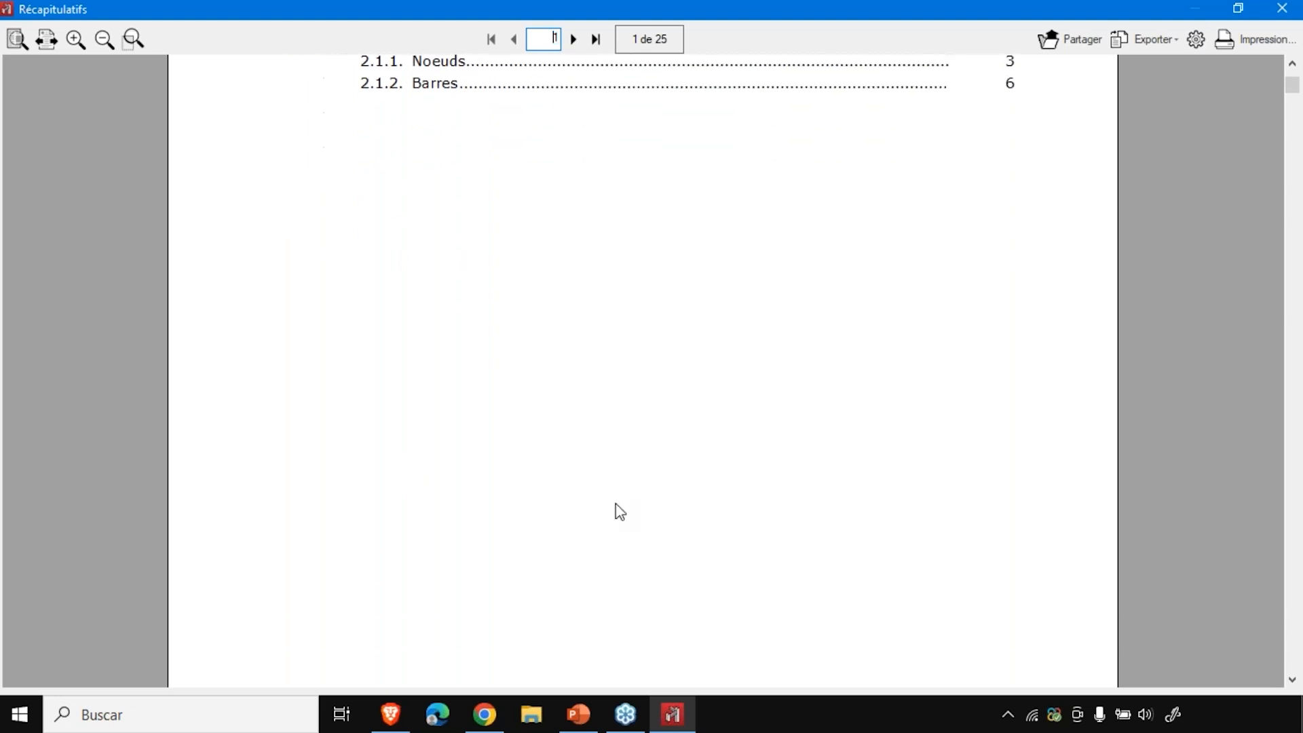
{"action": "scroll", "coordinate": [619, 510], "scroll_direction": "down", "scroll_amount": 5}
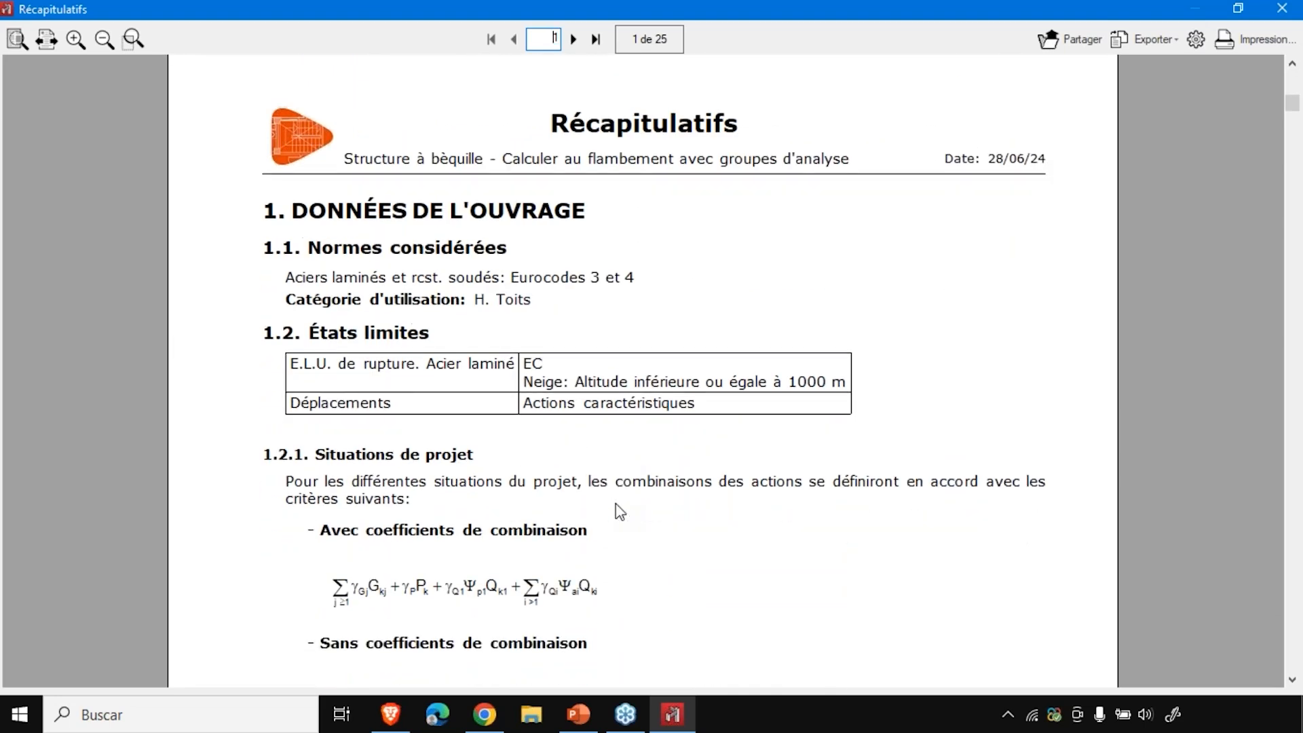
{"action": "scroll", "coordinate": [620, 511], "scroll_direction": "down", "scroll_amount": 5}
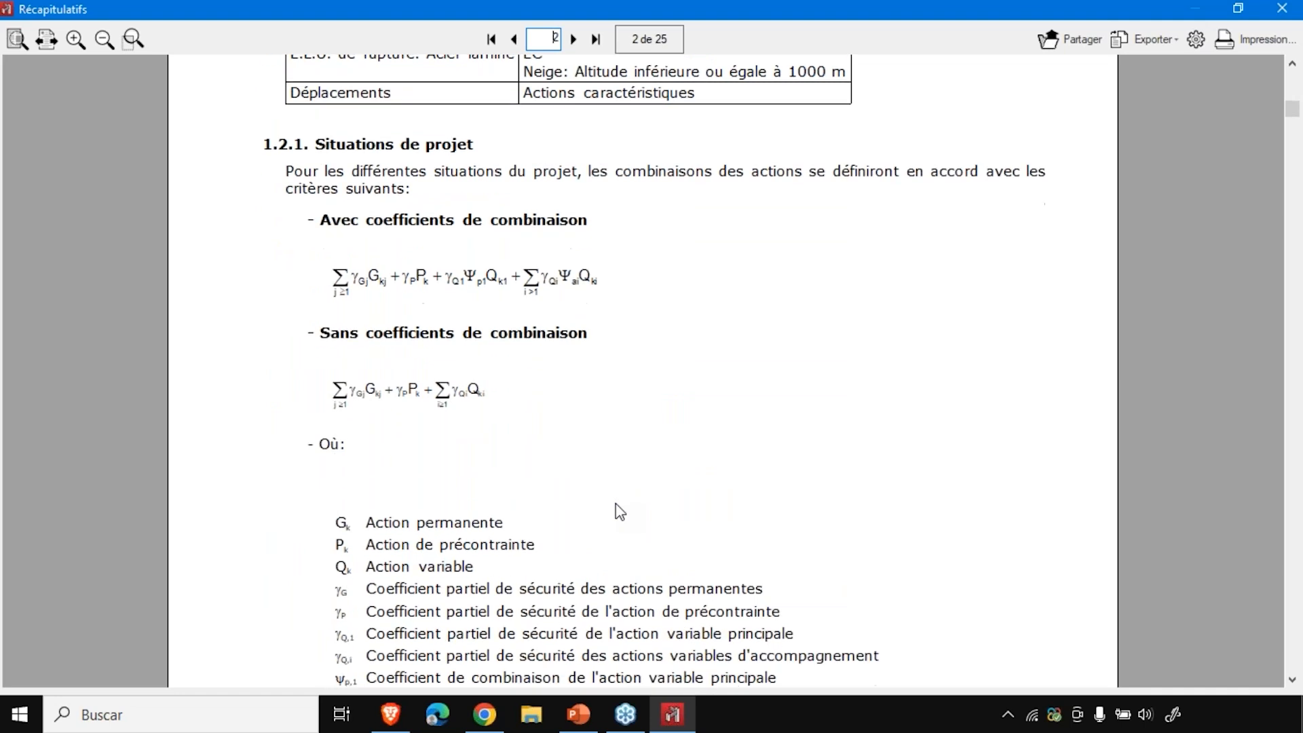
{"action": "scroll", "coordinate": [576, 392], "scroll_direction": "down", "scroll_amount": 20}
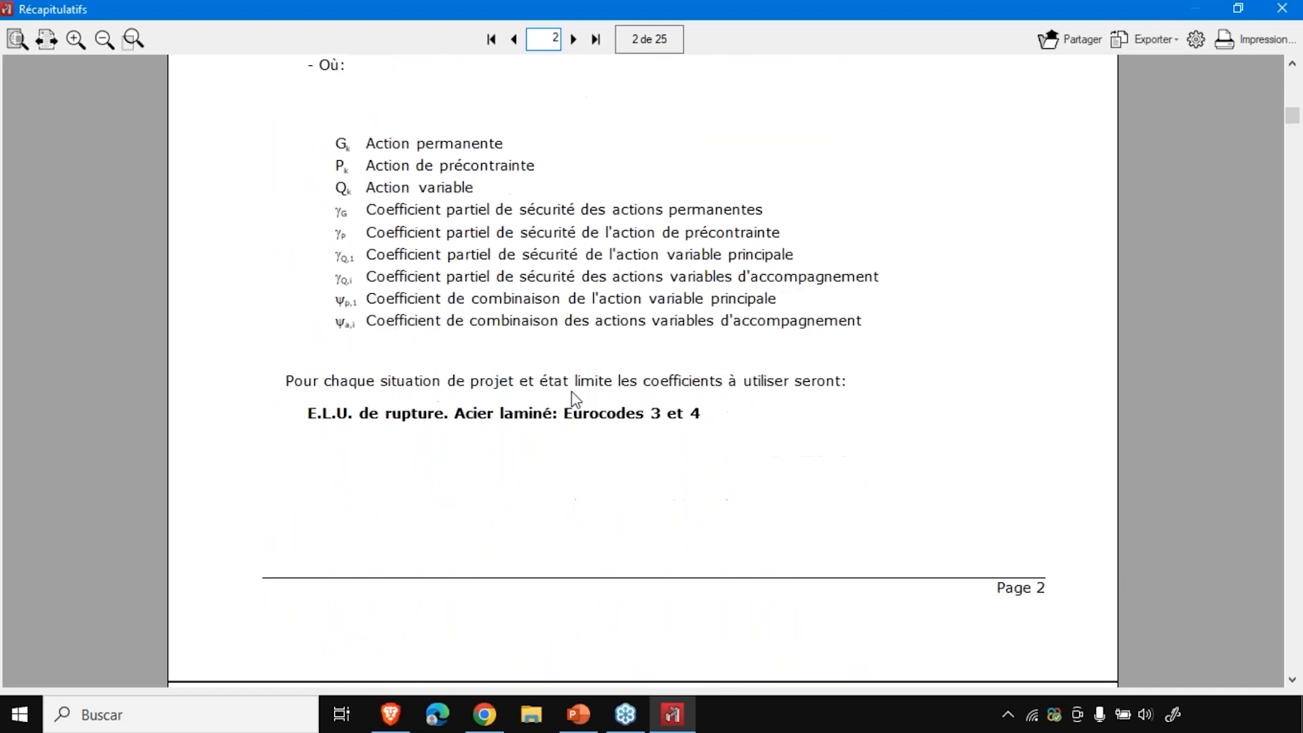
{"action": "scroll", "coordinate": [572, 410], "scroll_direction": "down", "scroll_amount": 10}
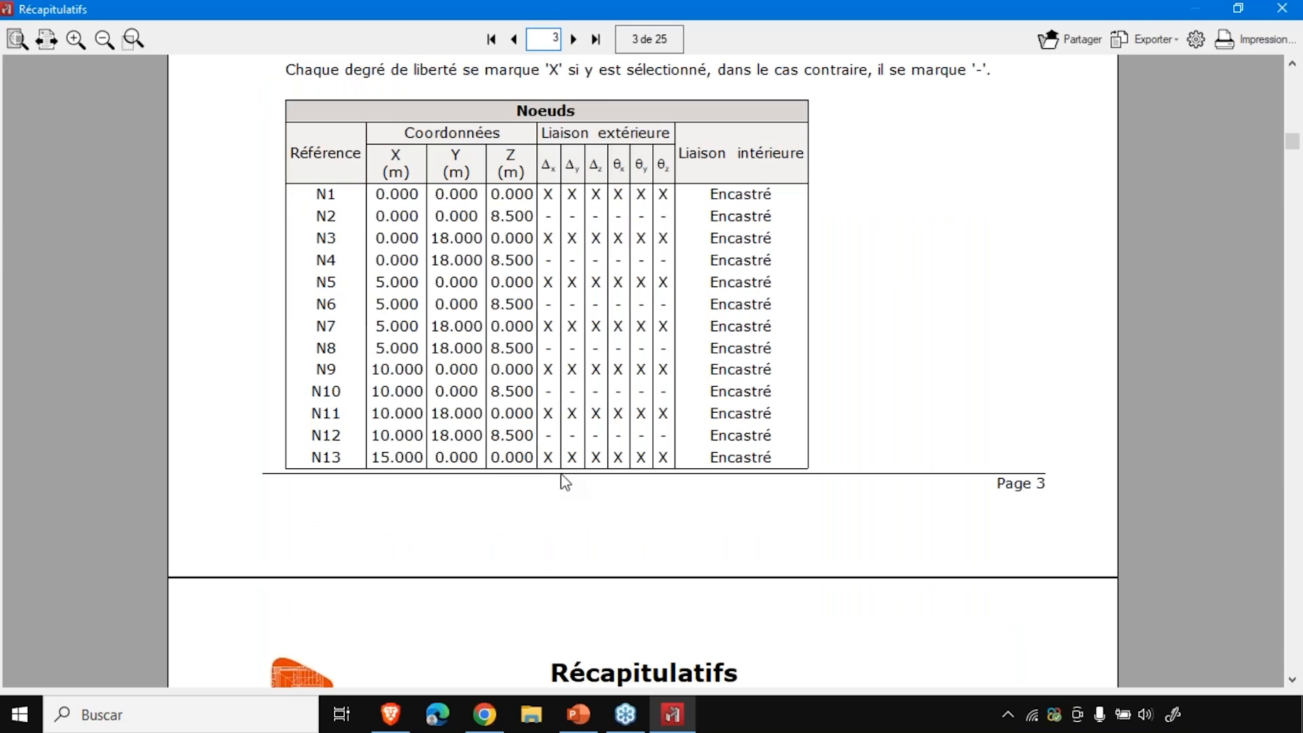
{"action": "scroll", "coordinate": [565, 482], "scroll_direction": "down", "scroll_amount": 11}
{"action": "scroll", "coordinate": [561, 480], "scroll_direction": "down", "scroll_amount": 4}
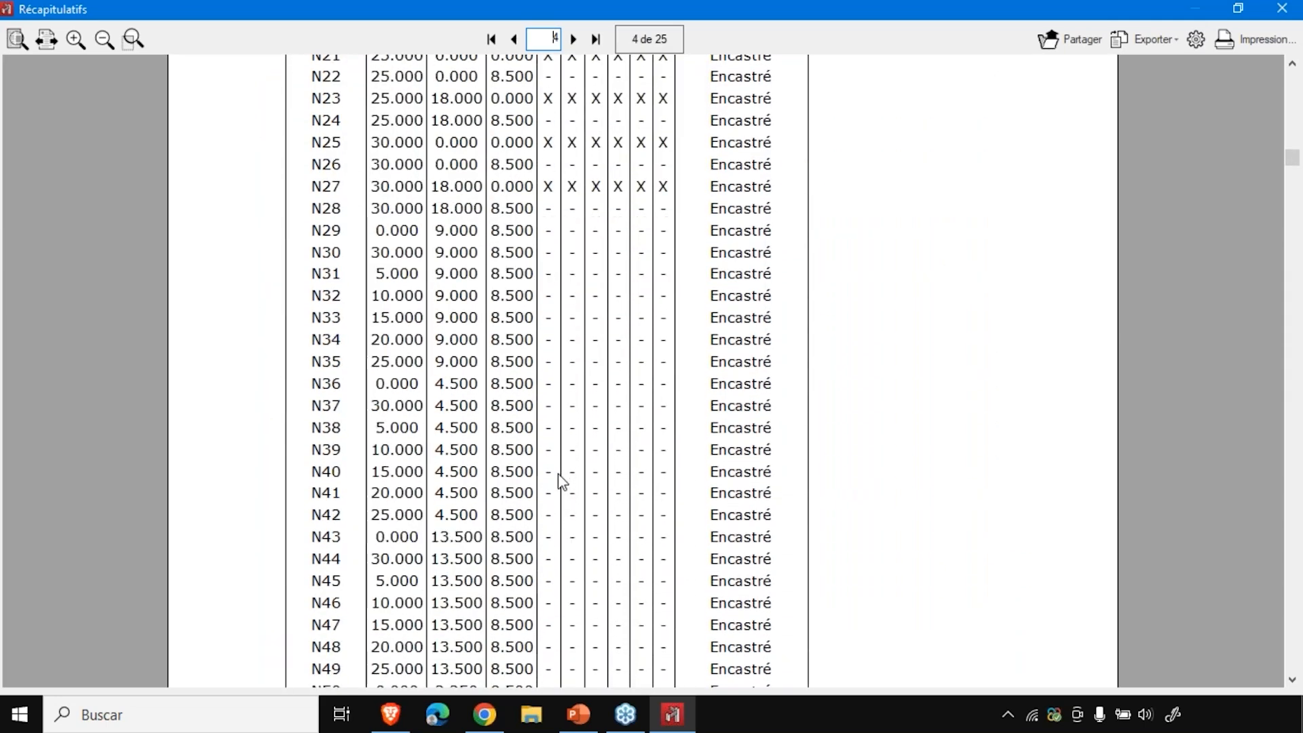
{"action": "scroll", "coordinate": [558, 475], "scroll_direction": "down", "scroll_amount": 11}
{"action": "scroll", "coordinate": [555, 501], "scroll_direction": "down", "scroll_amount": 15}
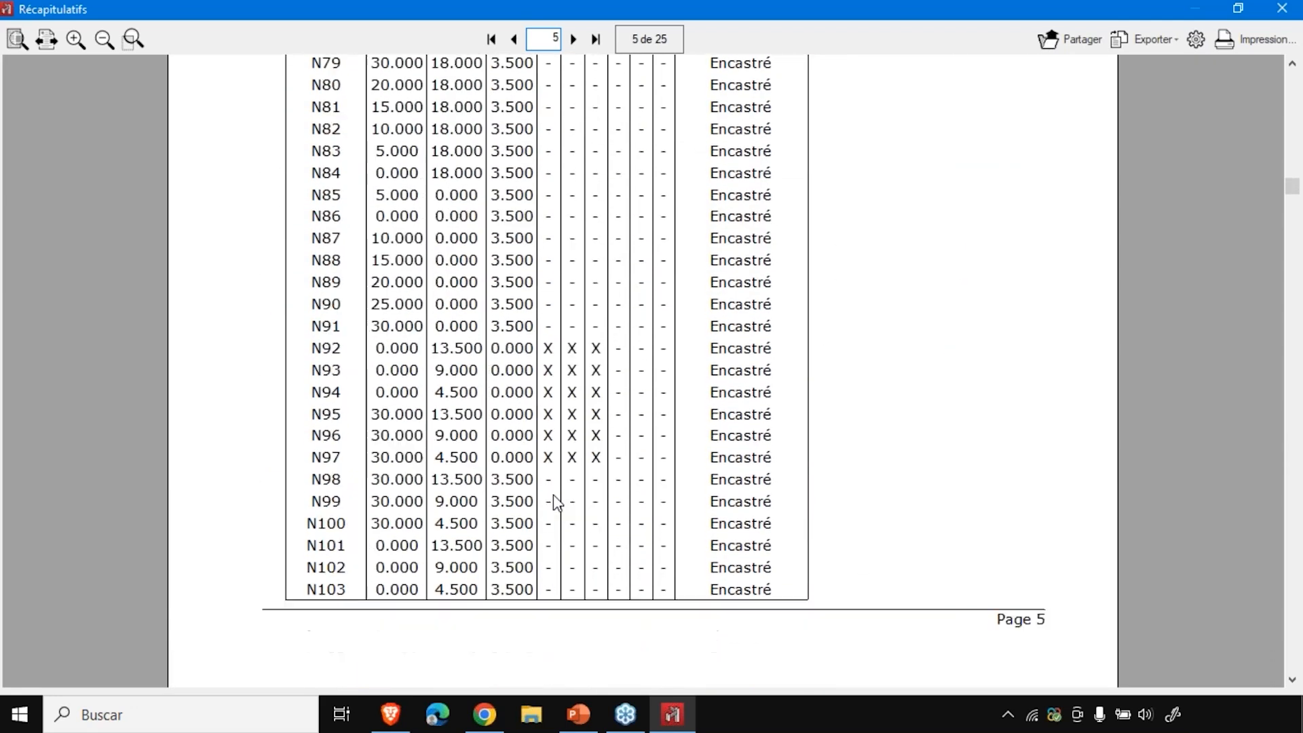
{"action": "left_click", "coordinate": [1174, 41]}
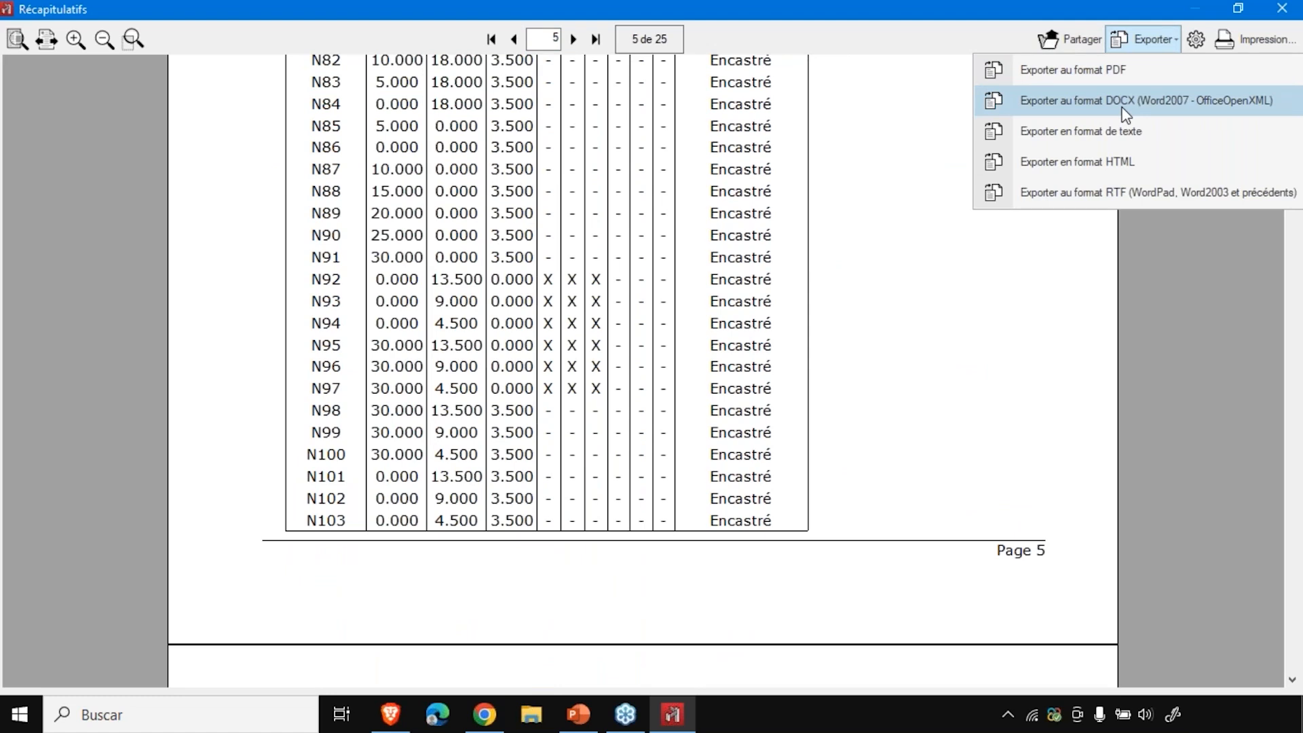
- Leave the report preview without exporting and cancel the Récapitulatifs chapter settings
{"action": "left_click", "coordinate": [997, 395]}
{"action": "left_click", "coordinate": [1283, 9]}
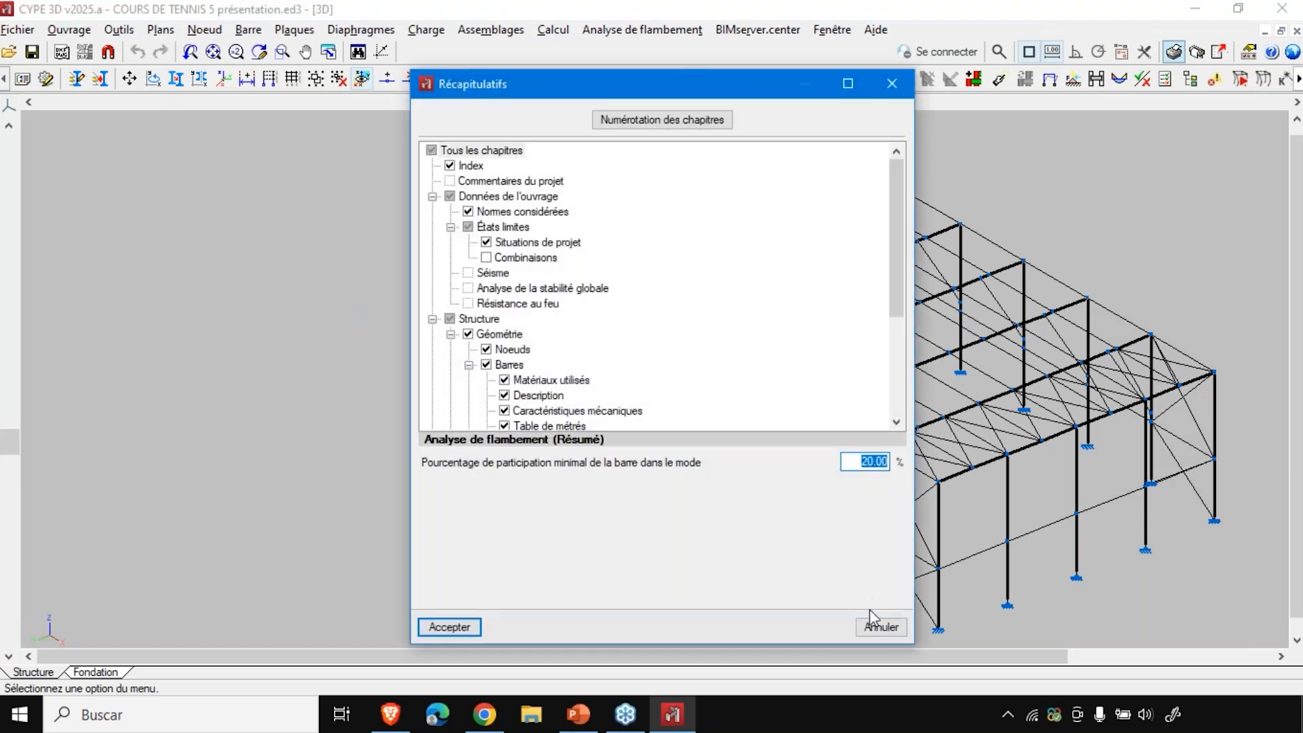
{"action": "left_click", "coordinate": [874, 625]}
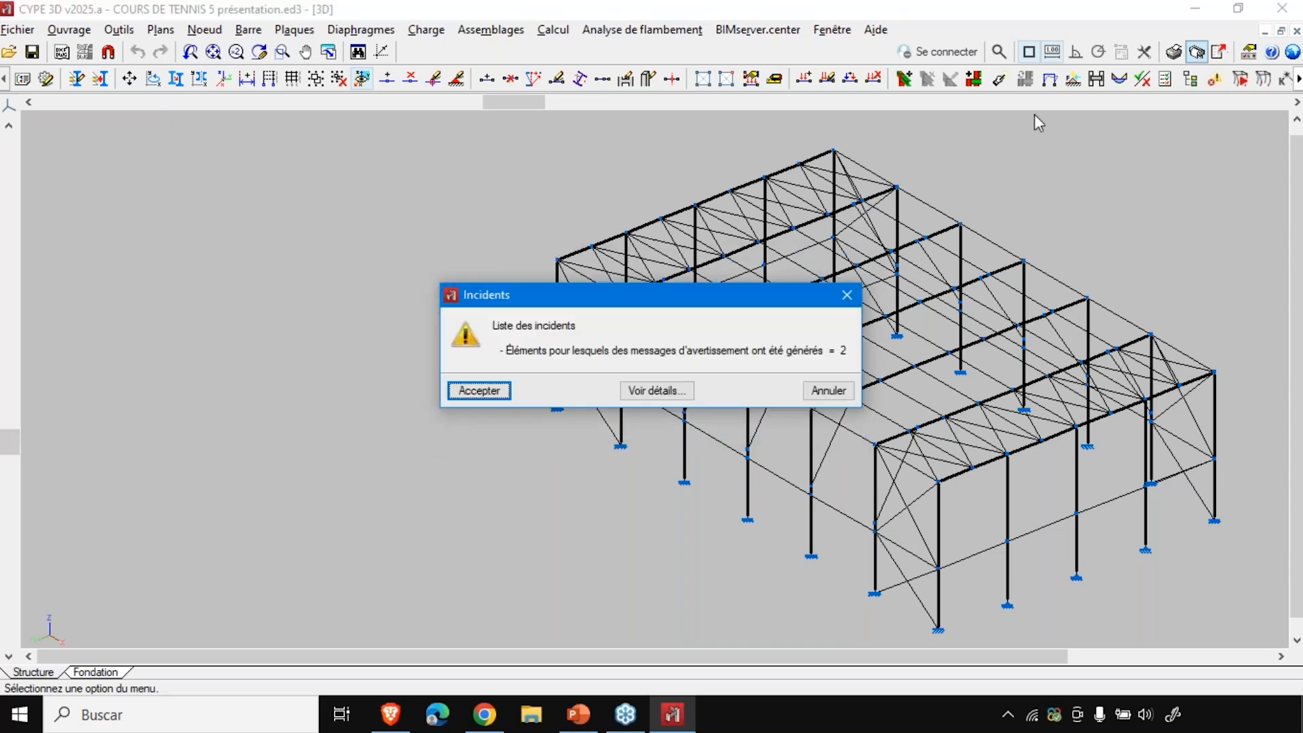
- Accept the list of incidents and add a Structure 3D plan at scale 1:100 with the 3D view and all 2D views
{"action": "left_click", "coordinate": [478, 391]}
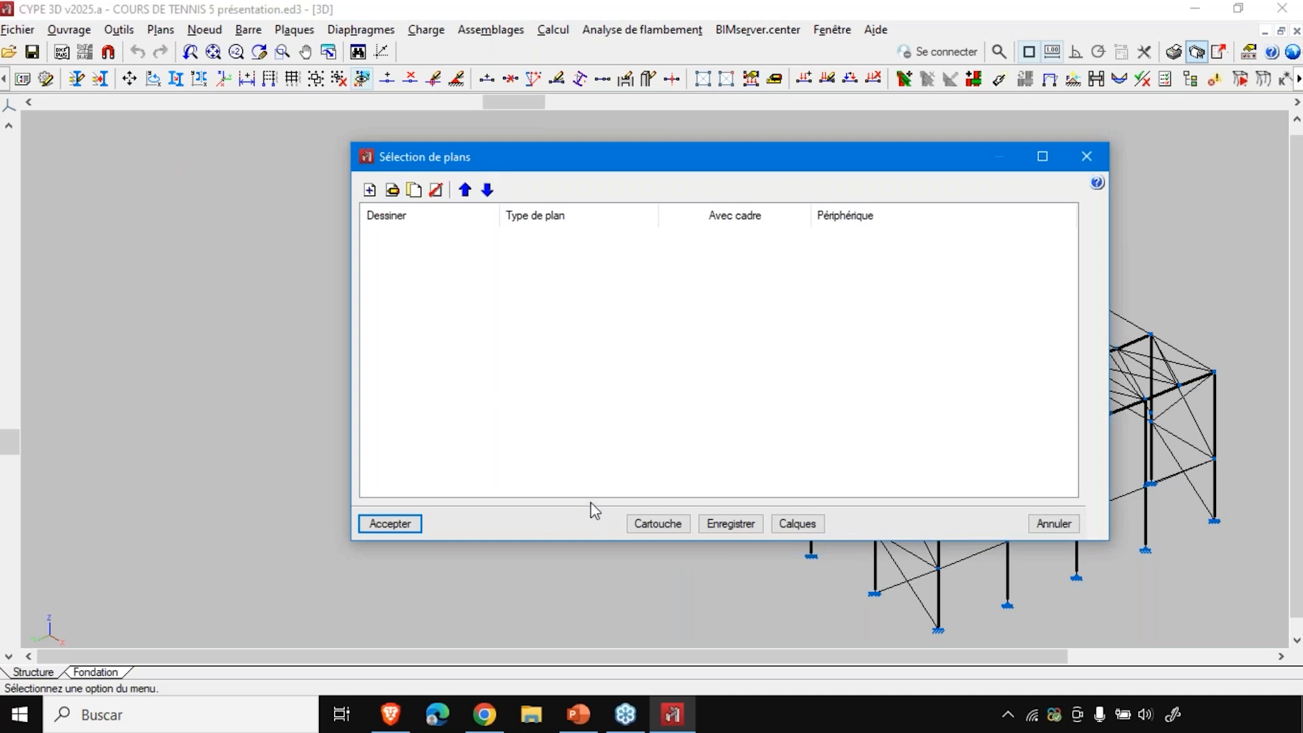
{"action": "left_click", "coordinate": [370, 190]}
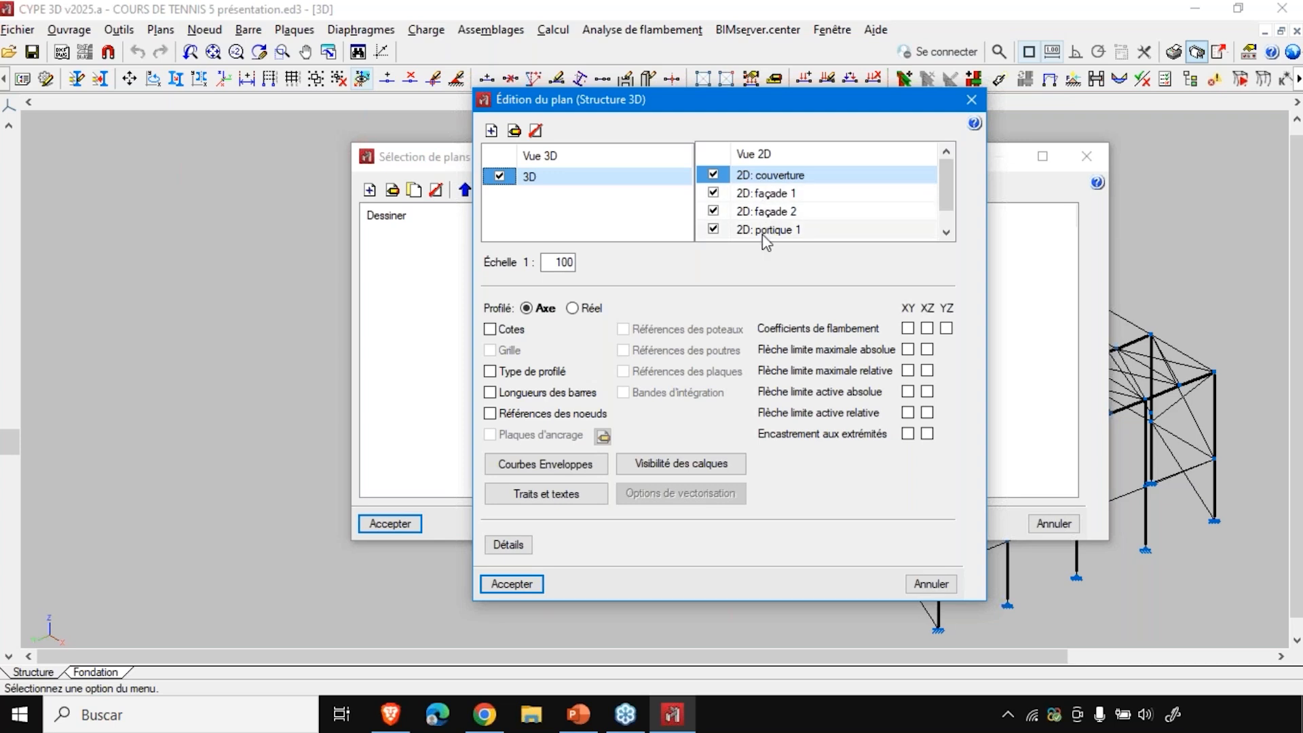
{"action": "left_click_drag", "start_coordinate": [948, 189], "coordinate": [944, 227]}
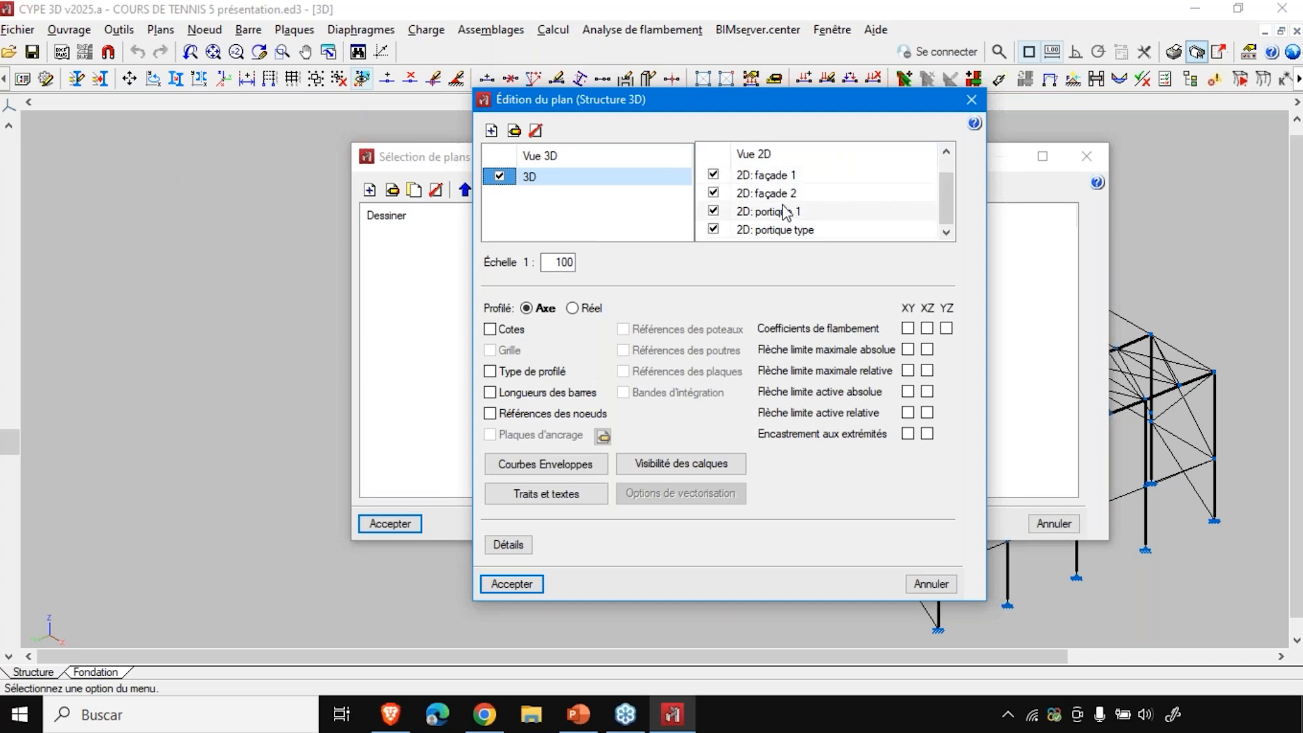
{"action": "scroll", "coordinate": [785, 216], "scroll_direction": "up", "scroll_amount": 1}
{"action": "left_click", "coordinate": [510, 582]}
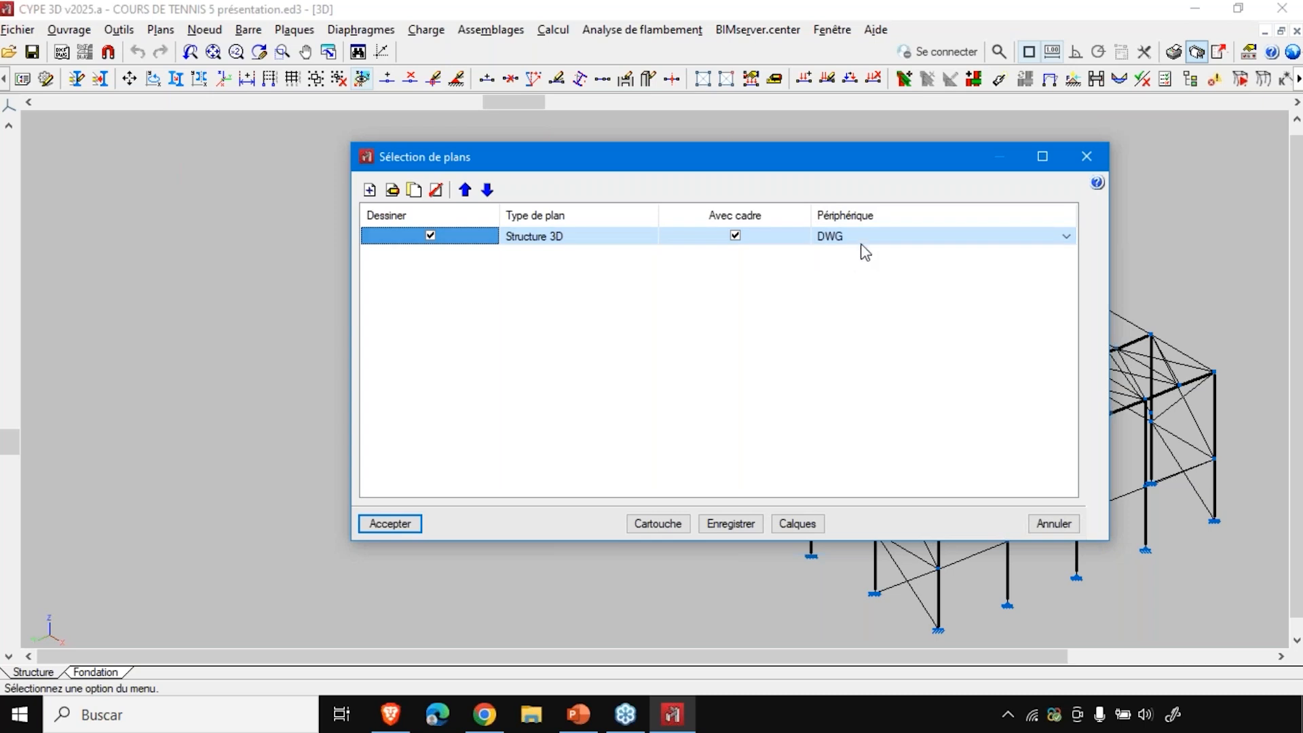
- Keep DWG as the plan's output device, generate the drawing sheets and show the detail of all objects
{"action": "left_click", "coordinate": [1006, 239]}
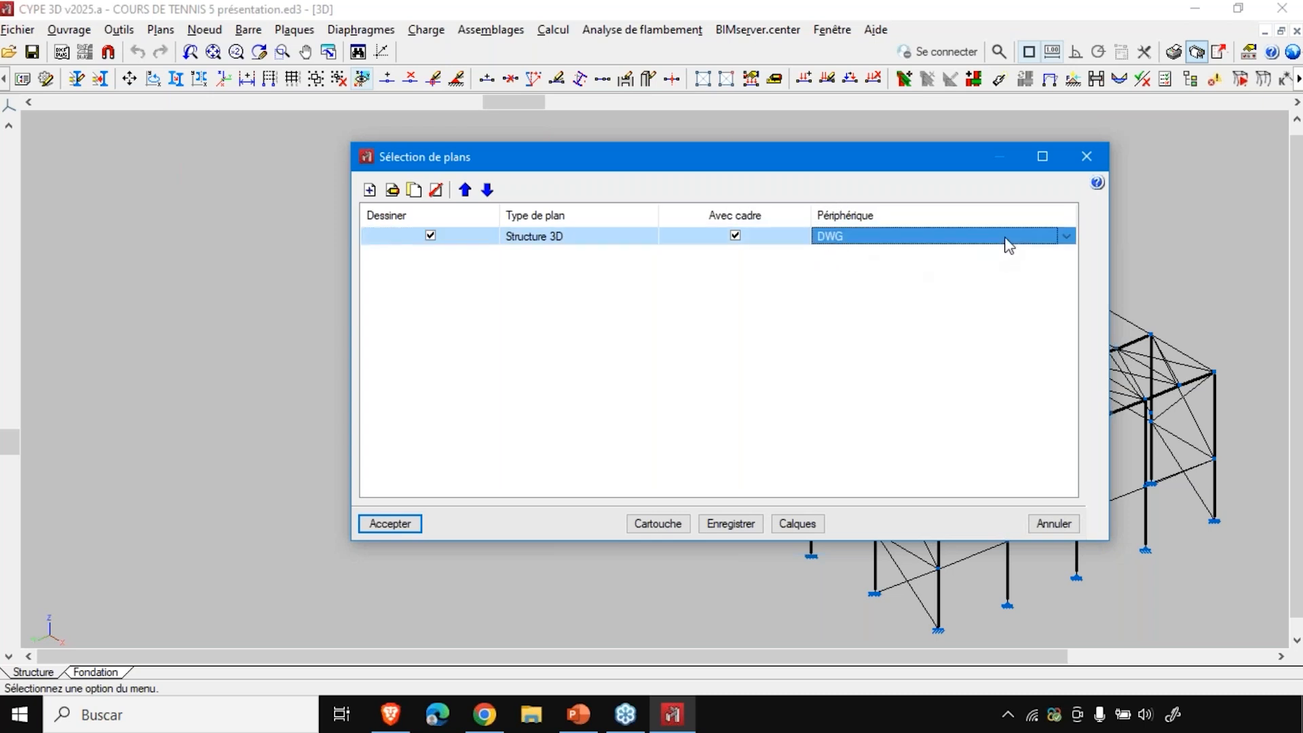
{"action": "left_click", "coordinate": [1005, 238]}
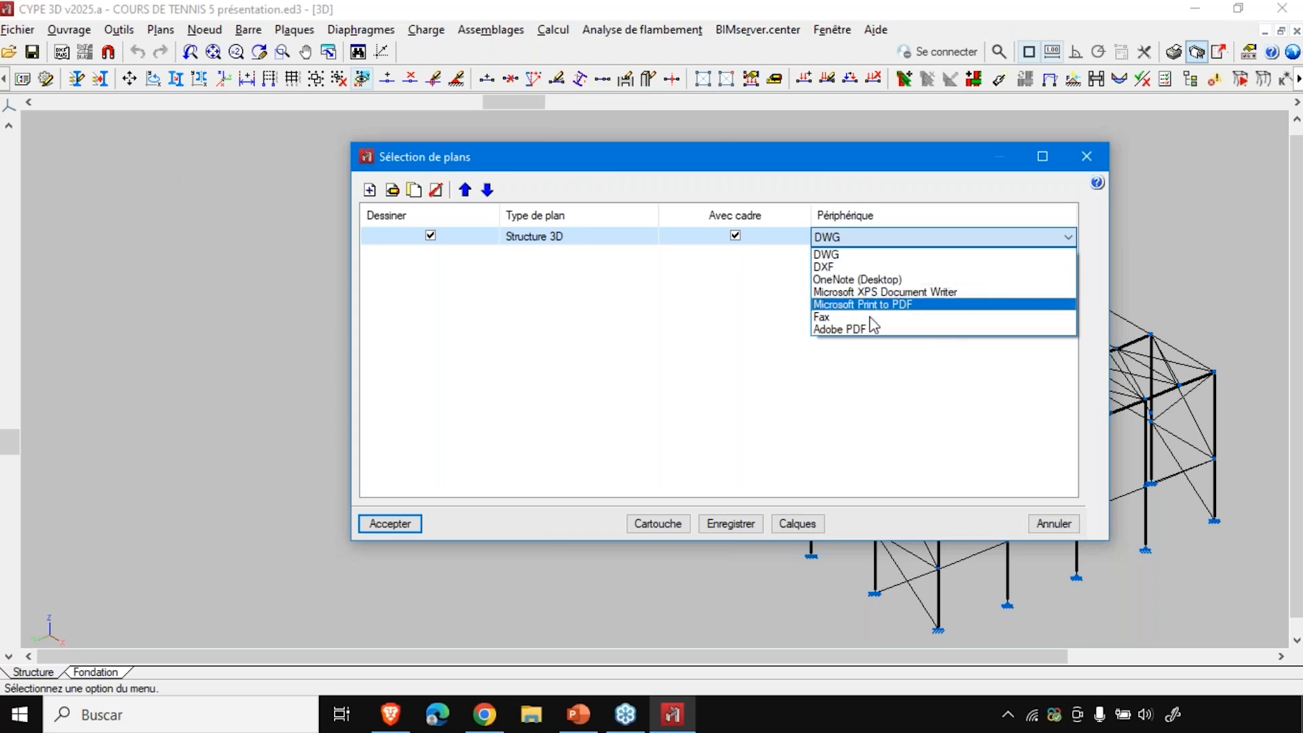
{"action": "left_click", "coordinate": [745, 387]}
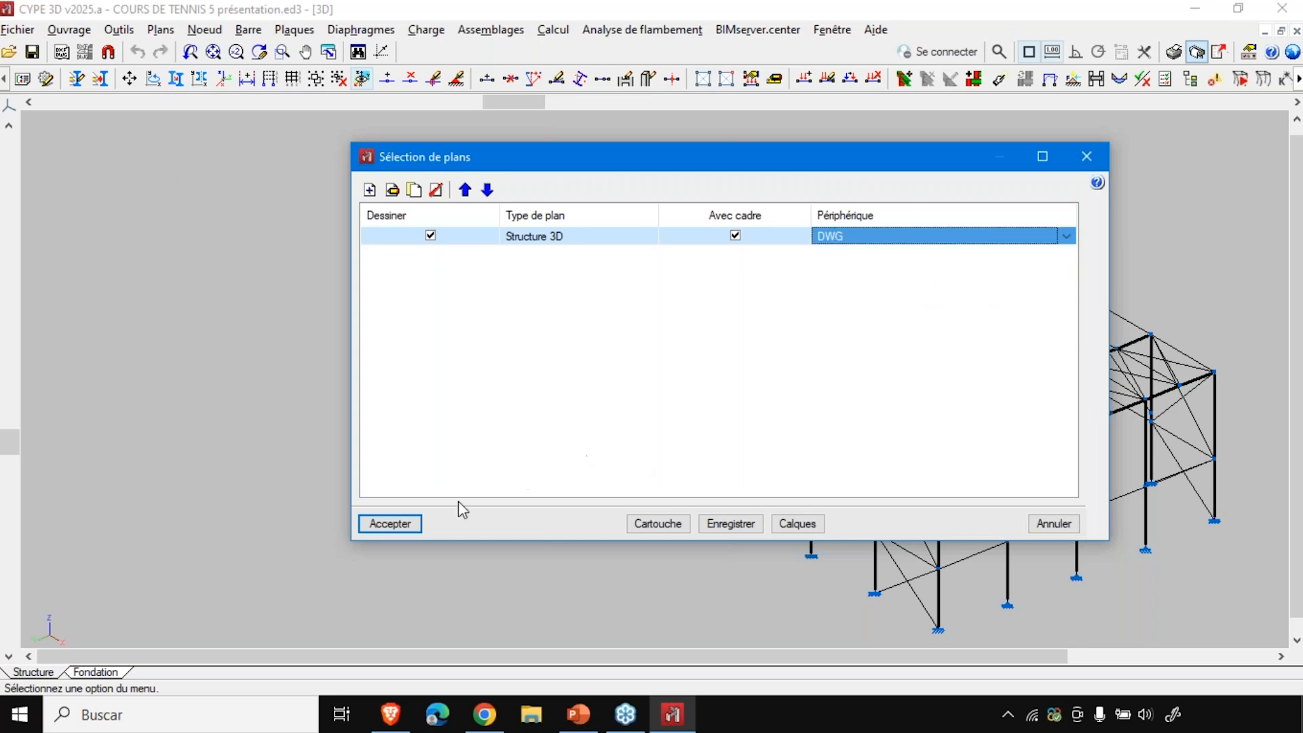
{"action": "left_click", "coordinate": [407, 523]}
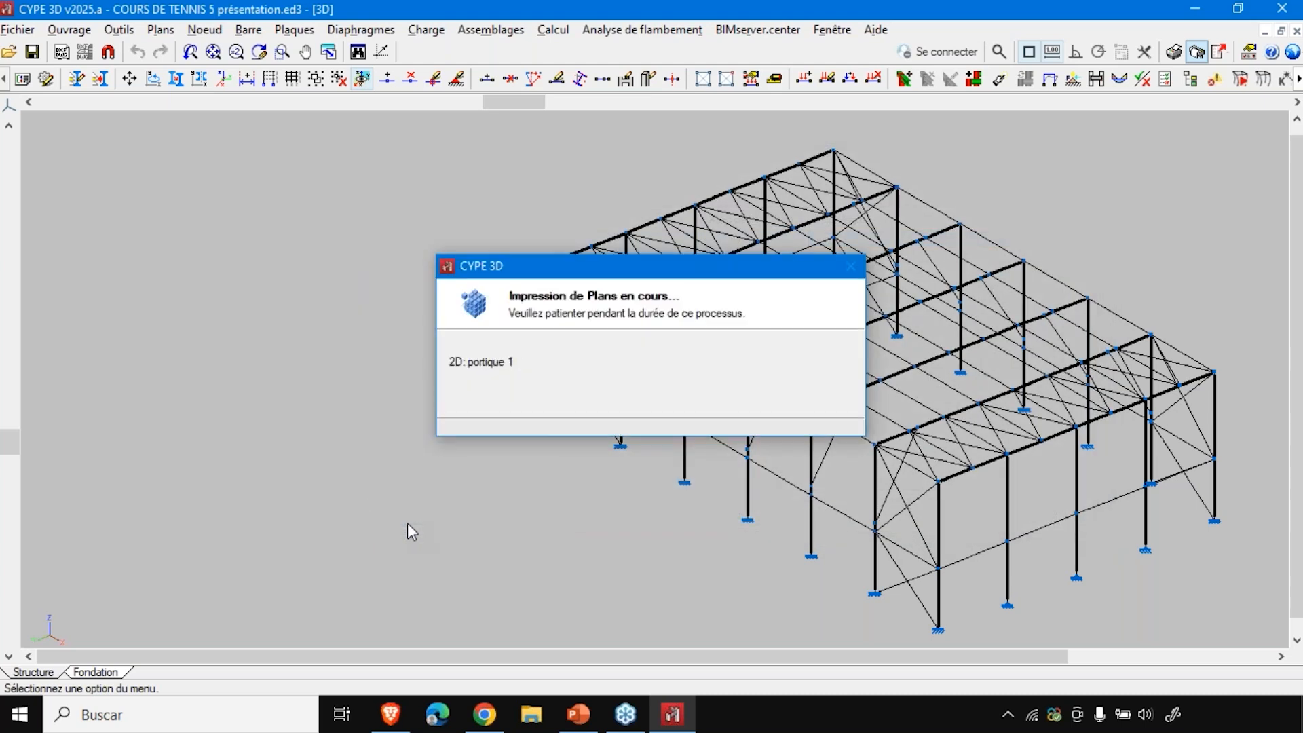
{"action": "left_click", "coordinate": [466, 402]}
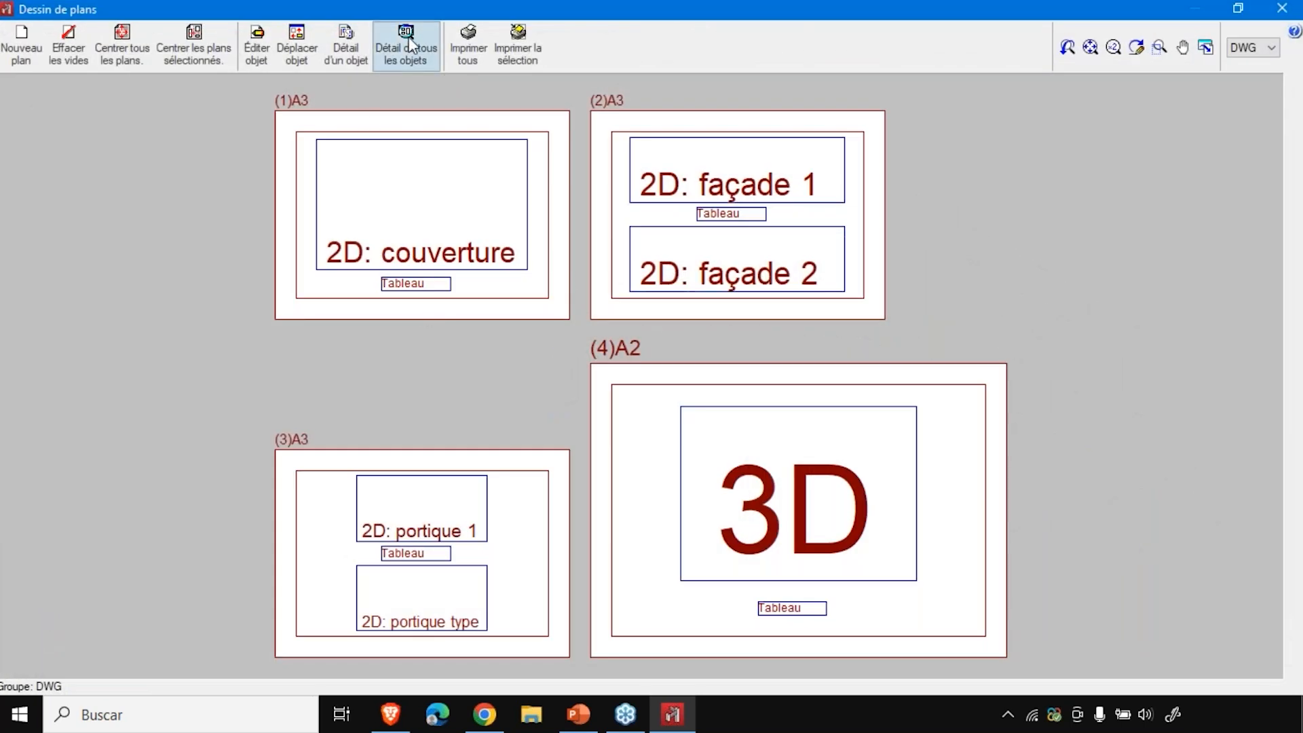
{"action": "left_click", "coordinate": [416, 60]}
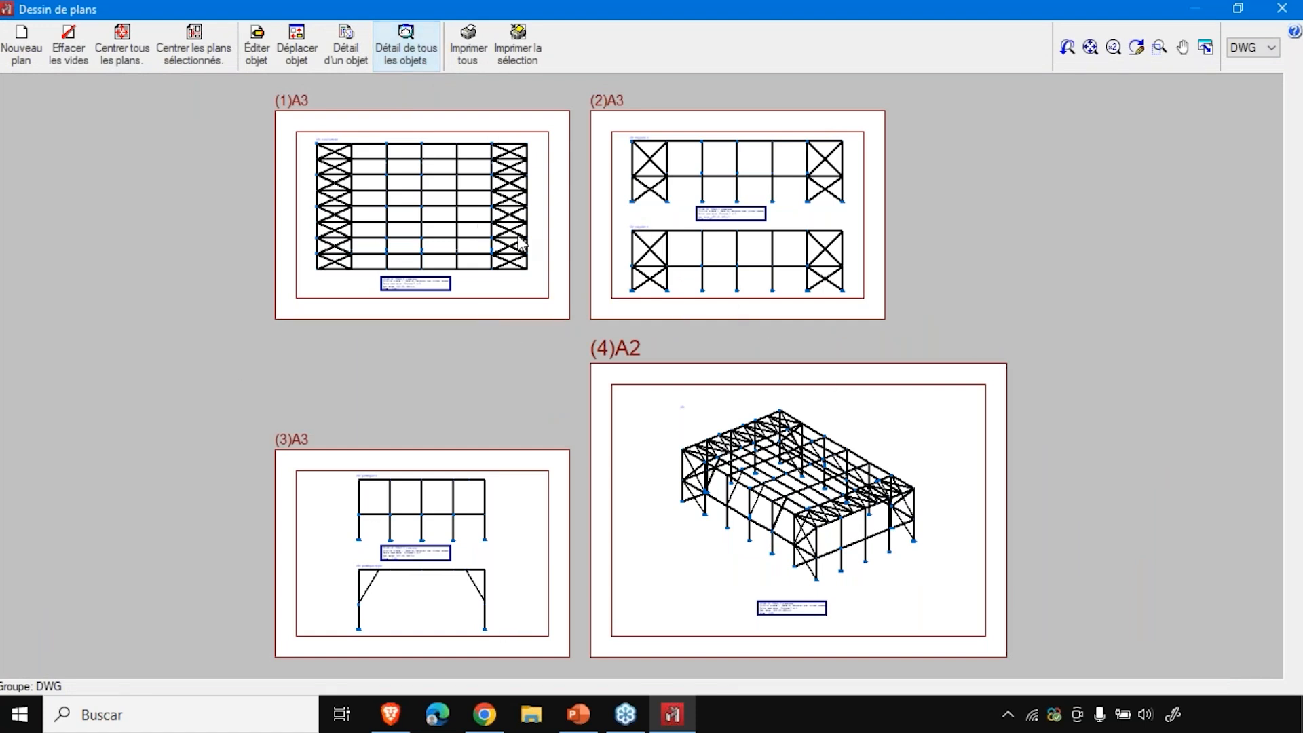
- Examine the generated sheets up close: the couverture, façade 1 and 2, portique 1 and portique type views with their title tables
{"action": "scroll", "coordinate": [369, 274], "scroll_direction": "up", "scroll_amount": 5}
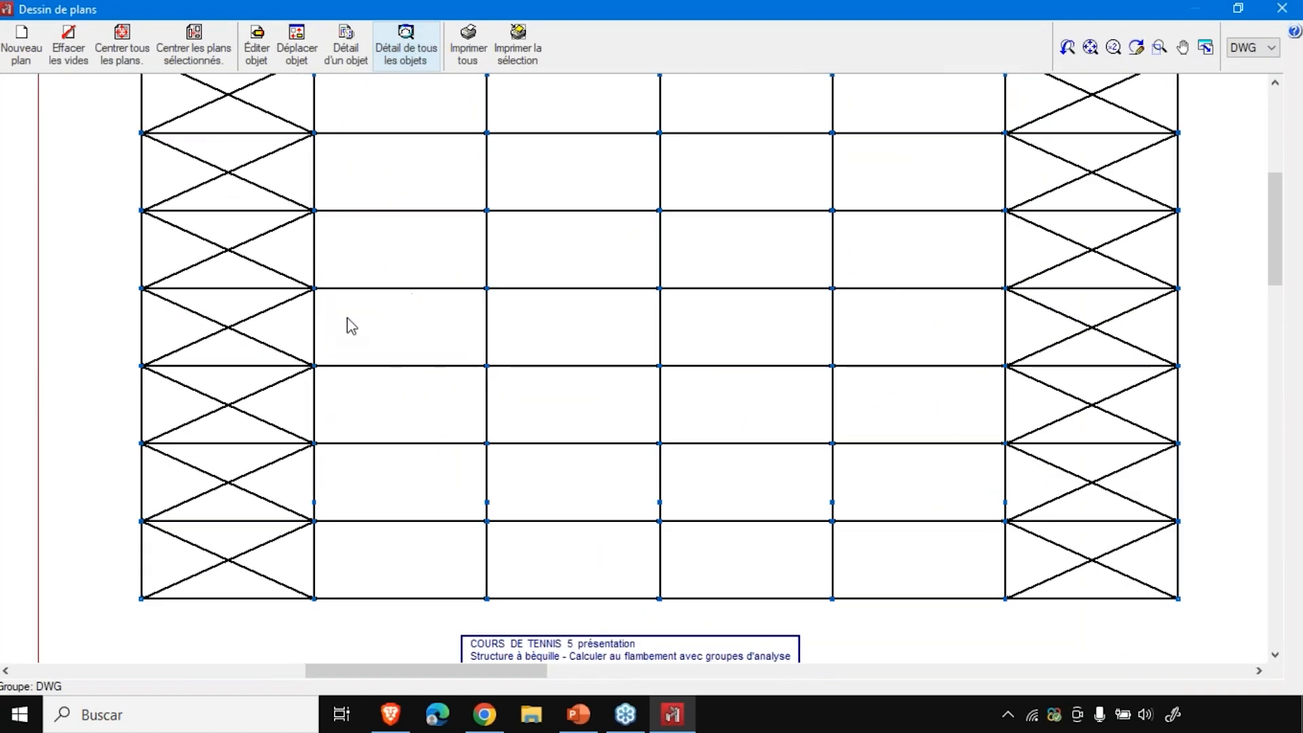
{"action": "scroll", "coordinate": [373, 314], "scroll_direction": "down", "scroll_amount": 2}
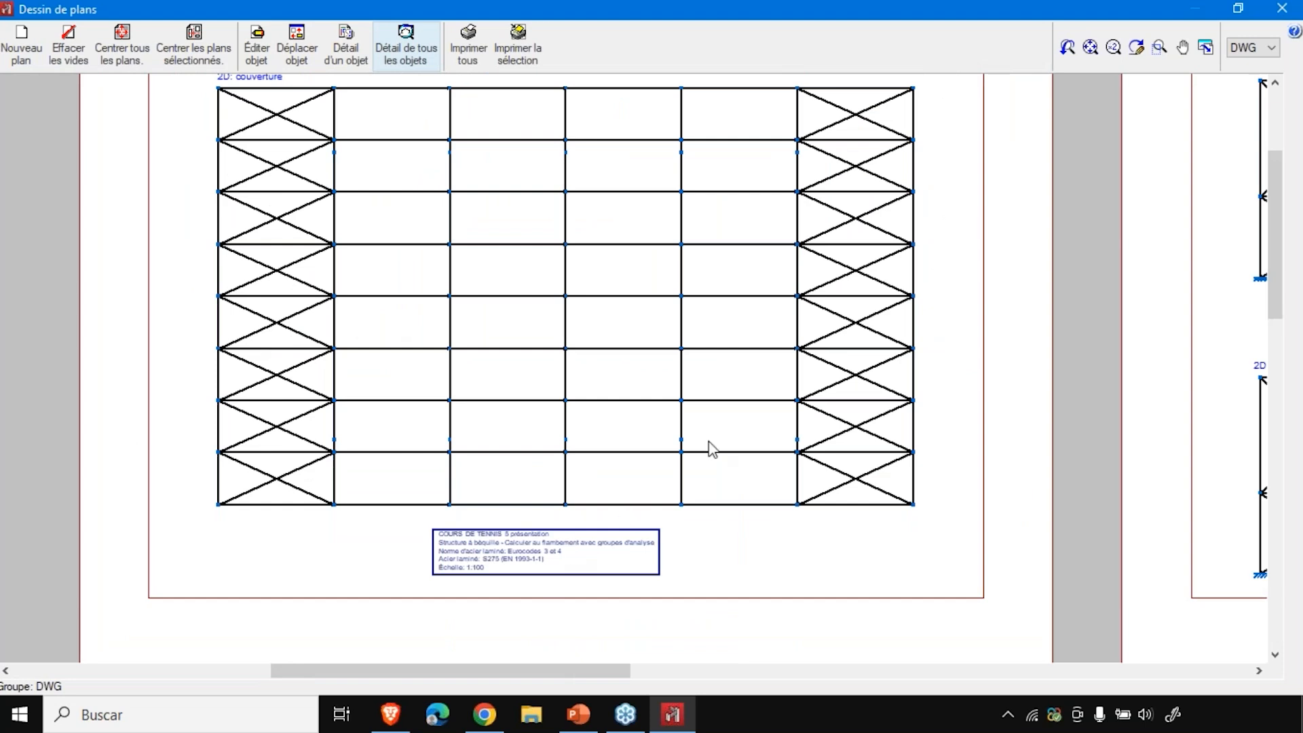
{"action": "scroll", "coordinate": [1260, 360], "scroll_direction": "down", "scroll_amount": 4}
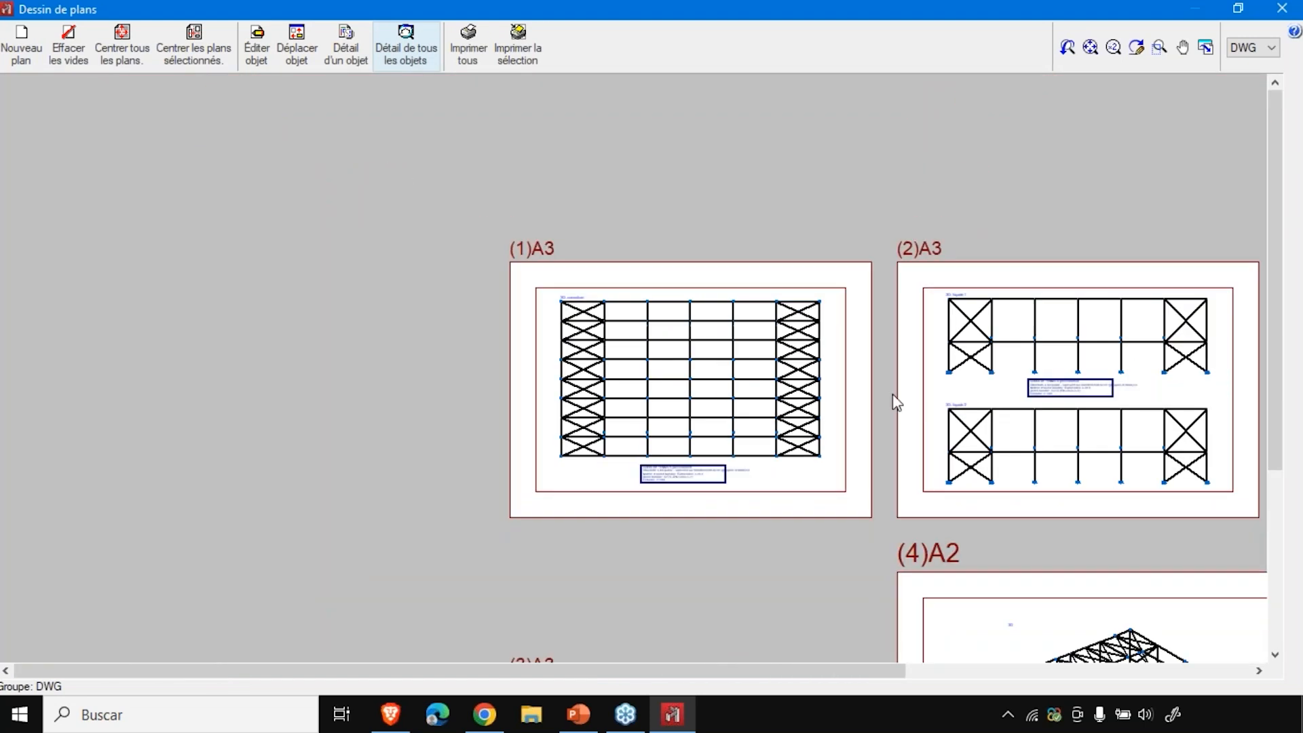
{"action": "scroll", "coordinate": [1263, 410], "scroll_direction": "up", "scroll_amount": 3}
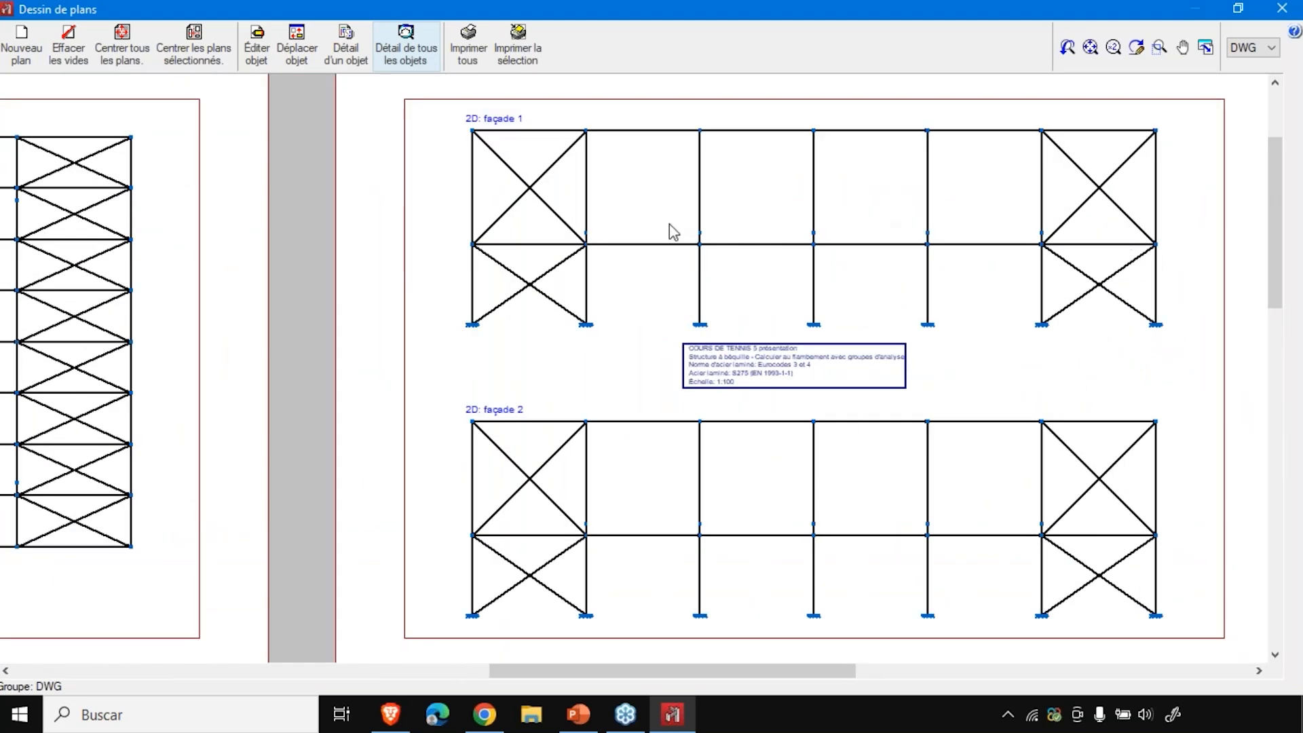
{"action": "scroll", "coordinate": [671, 248], "scroll_direction": "down", "scroll_amount": 2}
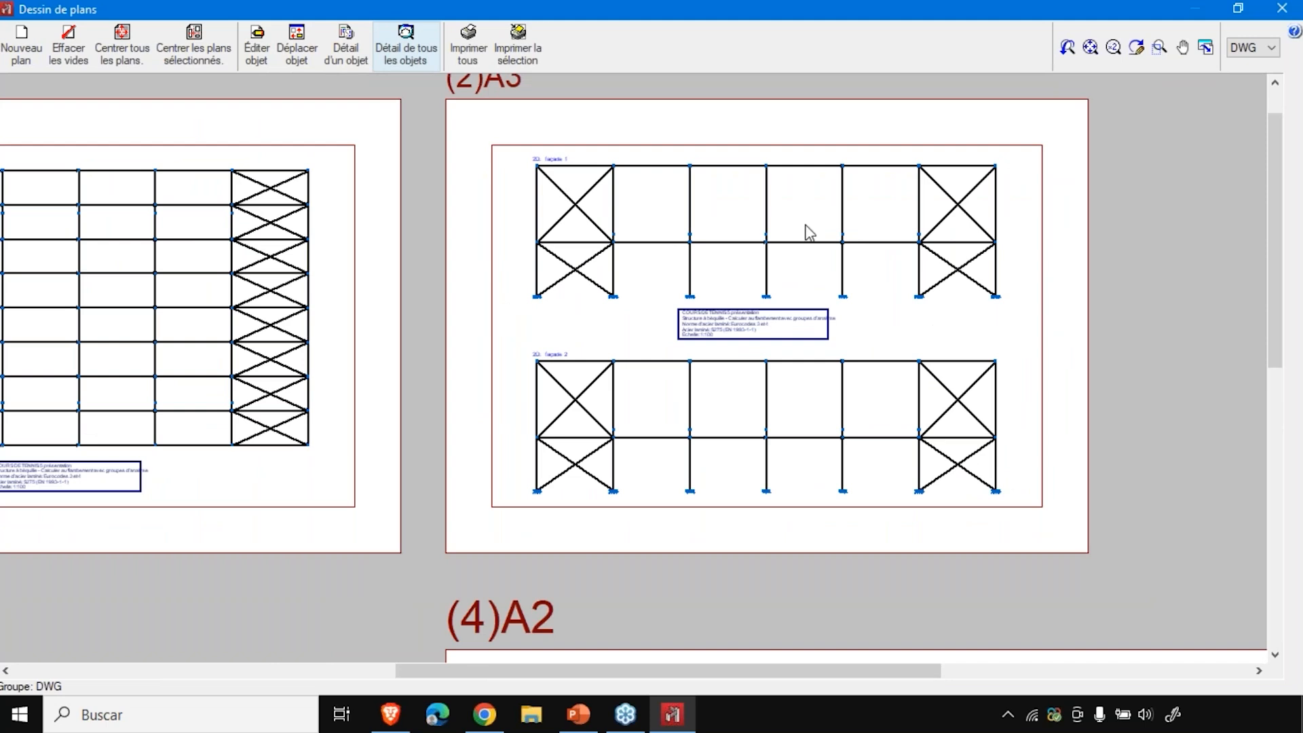
{"action": "scroll", "coordinate": [806, 232], "scroll_direction": "down", "scroll_amount": 2}
{"action": "scroll", "coordinate": [495, 628], "scroll_direction": "up", "scroll_amount": 3}
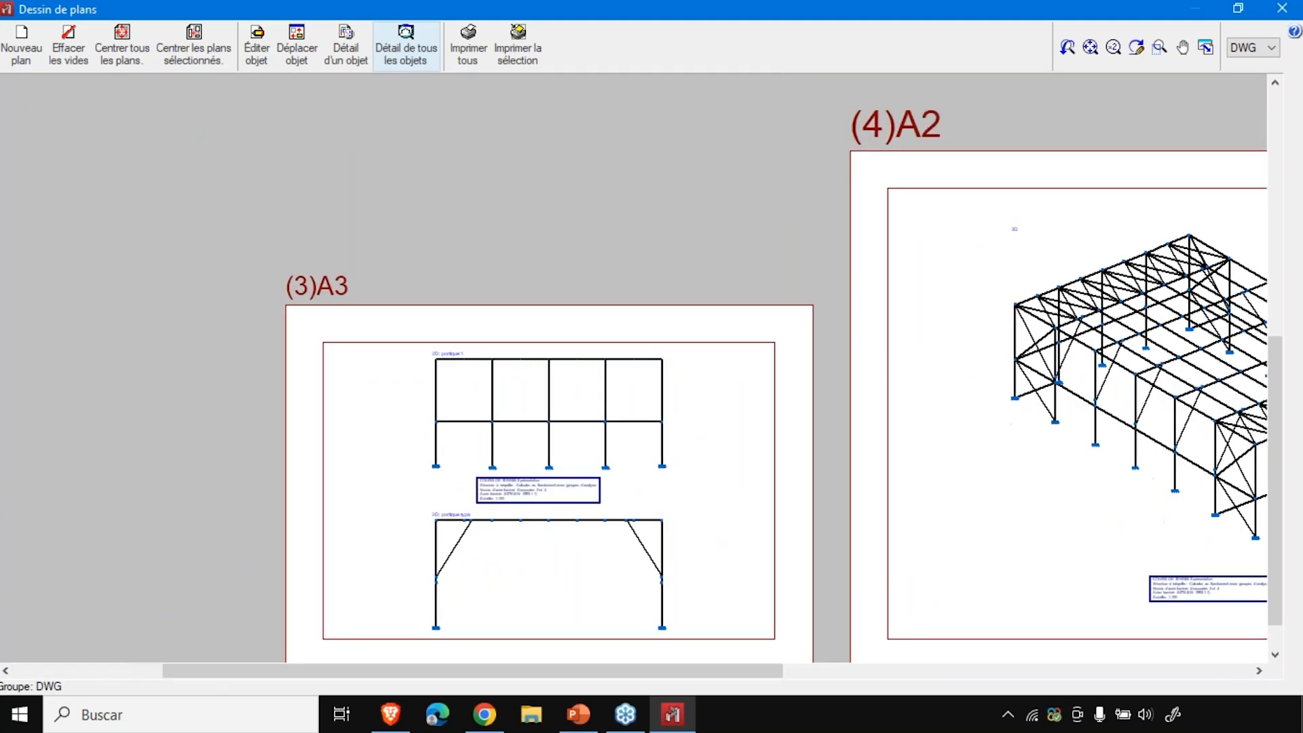
{"action": "scroll", "coordinate": [475, 563], "scroll_direction": "up", "scroll_amount": 2}
{"action": "scroll", "coordinate": [451, 515], "scroll_direction": "down", "scroll_amount": 2}
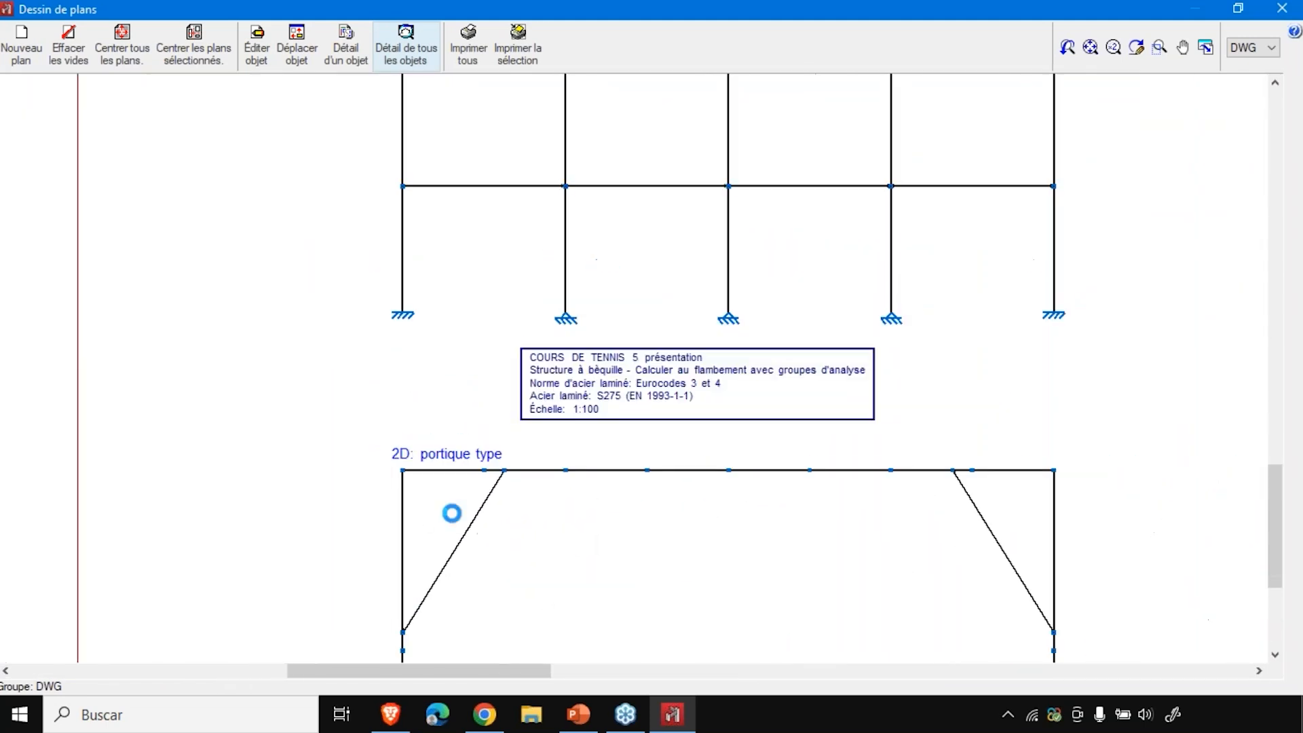
{"action": "scroll", "coordinate": [475, 217], "scroll_direction": "up", "scroll_amount": 1}
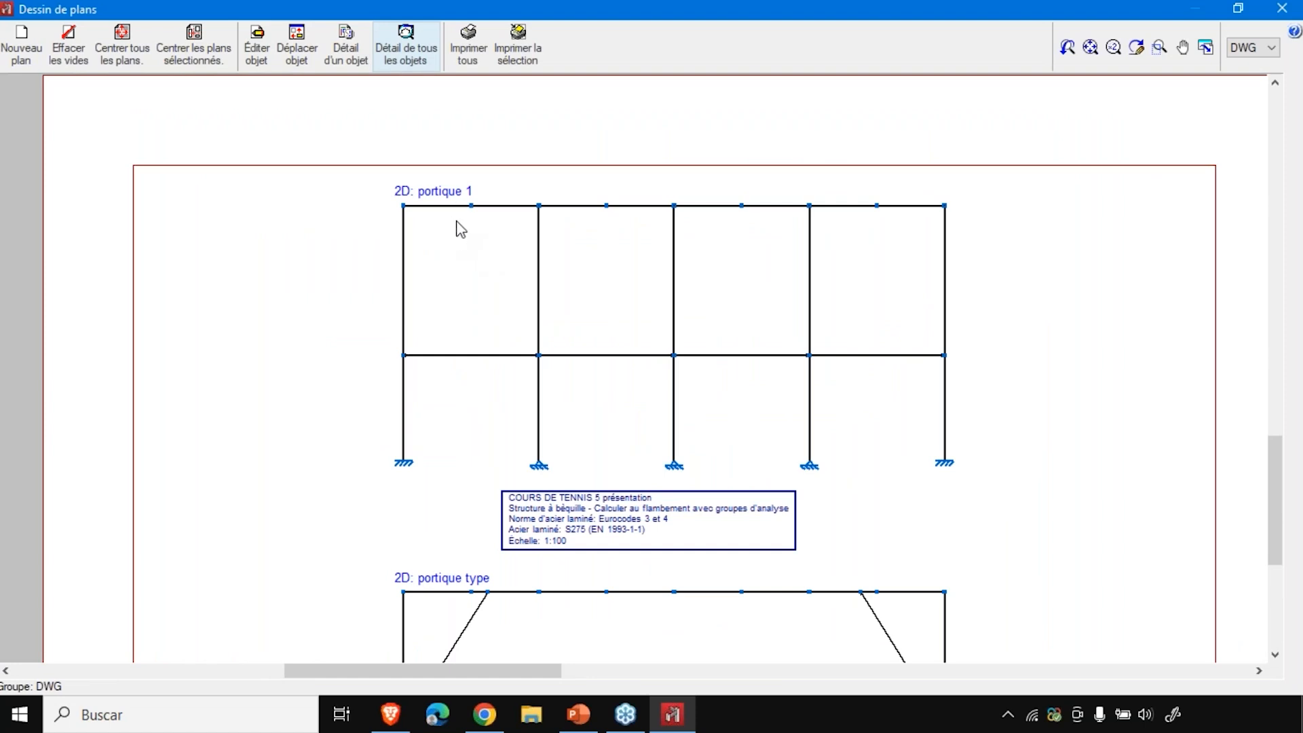
{"action": "scroll", "coordinate": [457, 227], "scroll_direction": "down", "scroll_amount": 1}
{"action": "scroll", "coordinate": [541, 436], "scroll_direction": "down", "scroll_amount": 1}
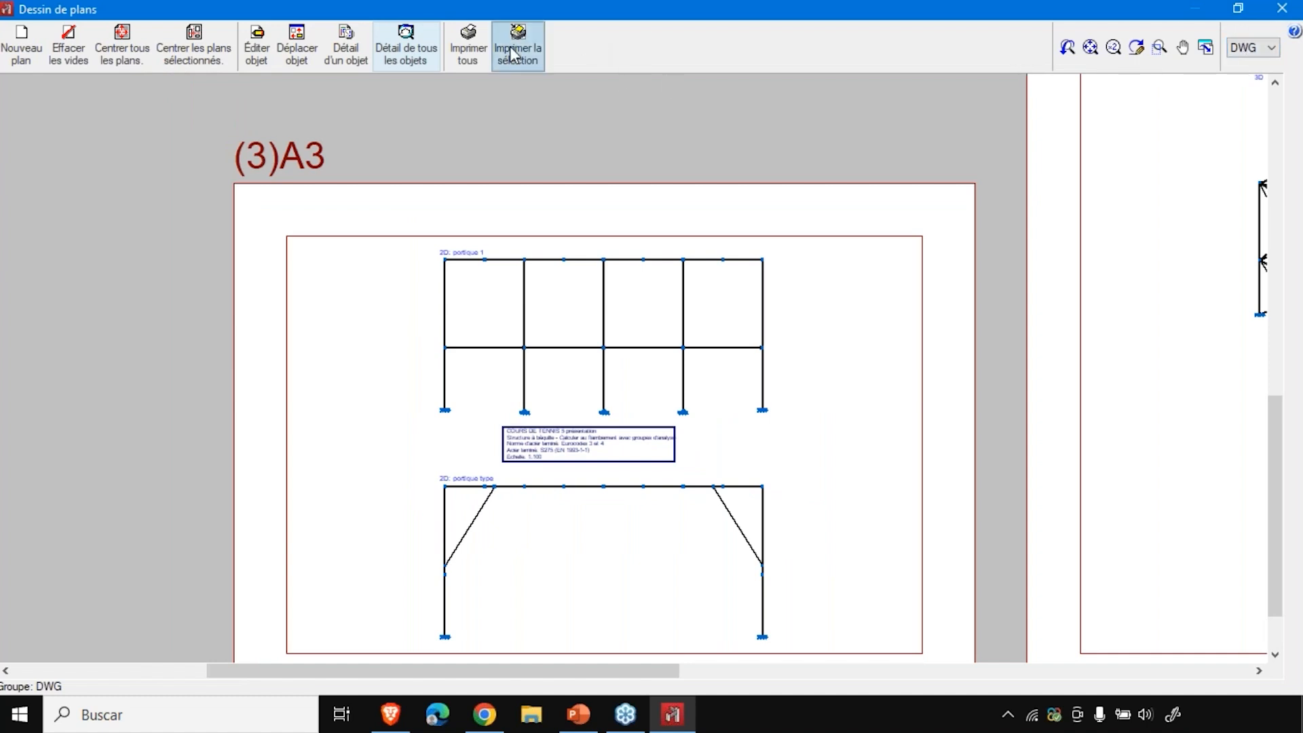
- Look at the file naming settings for outputting all sheets as DWG, cancel them, and view all the sheets together
{"action": "left_click", "coordinate": [467, 53]}
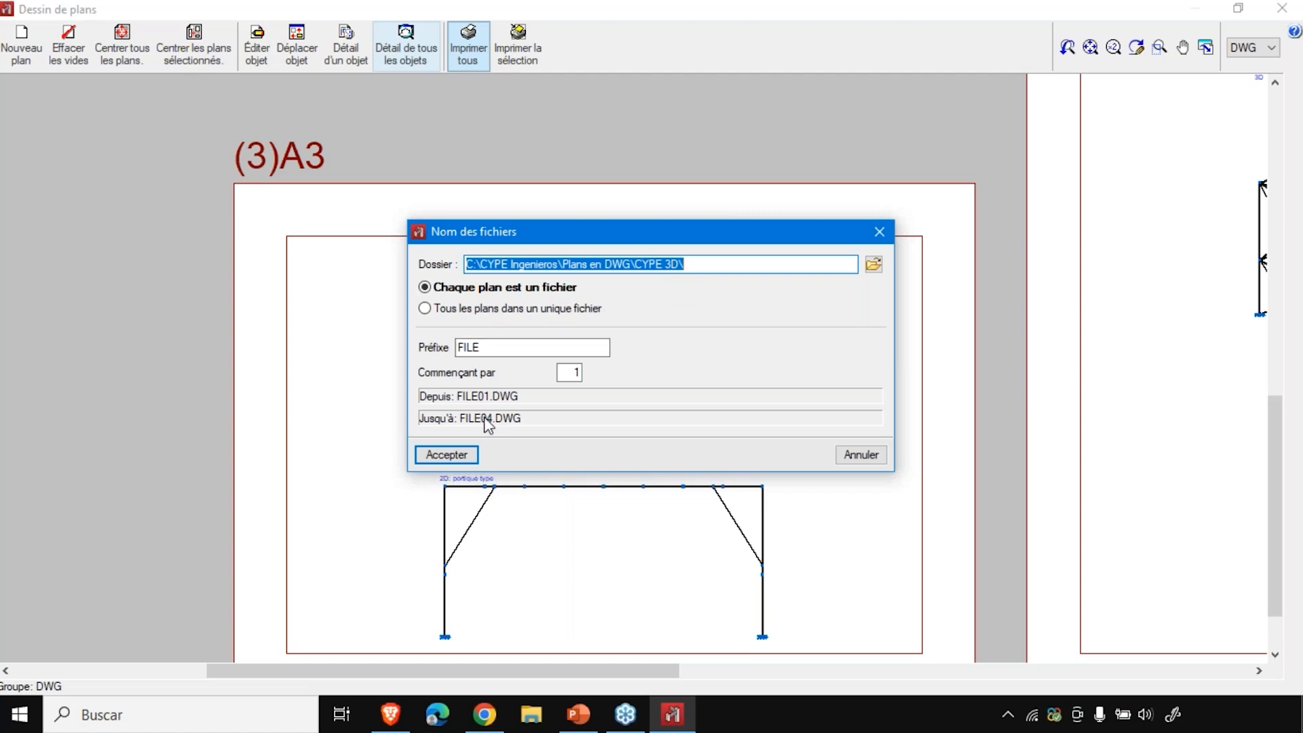
{"action": "key", "text": "Escape"}
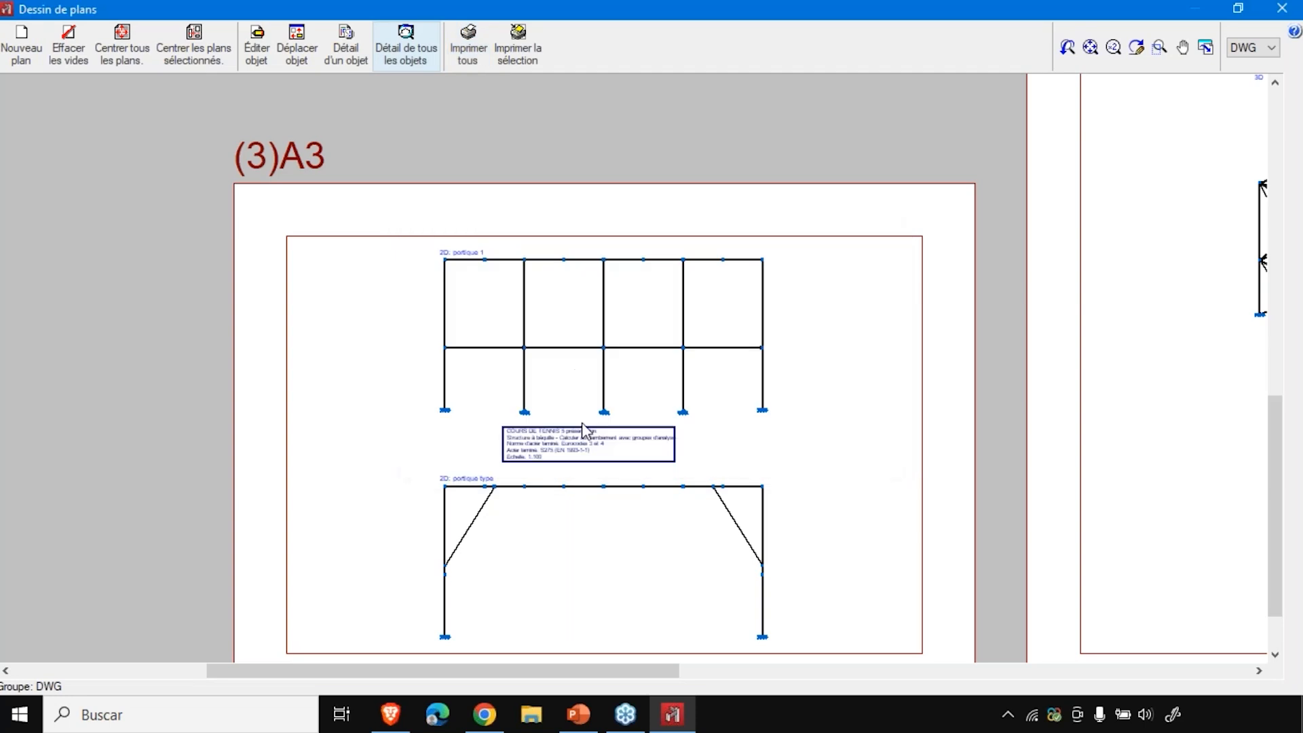
{"action": "scroll", "coordinate": [575, 414], "scroll_direction": "down", "scroll_amount": 2}
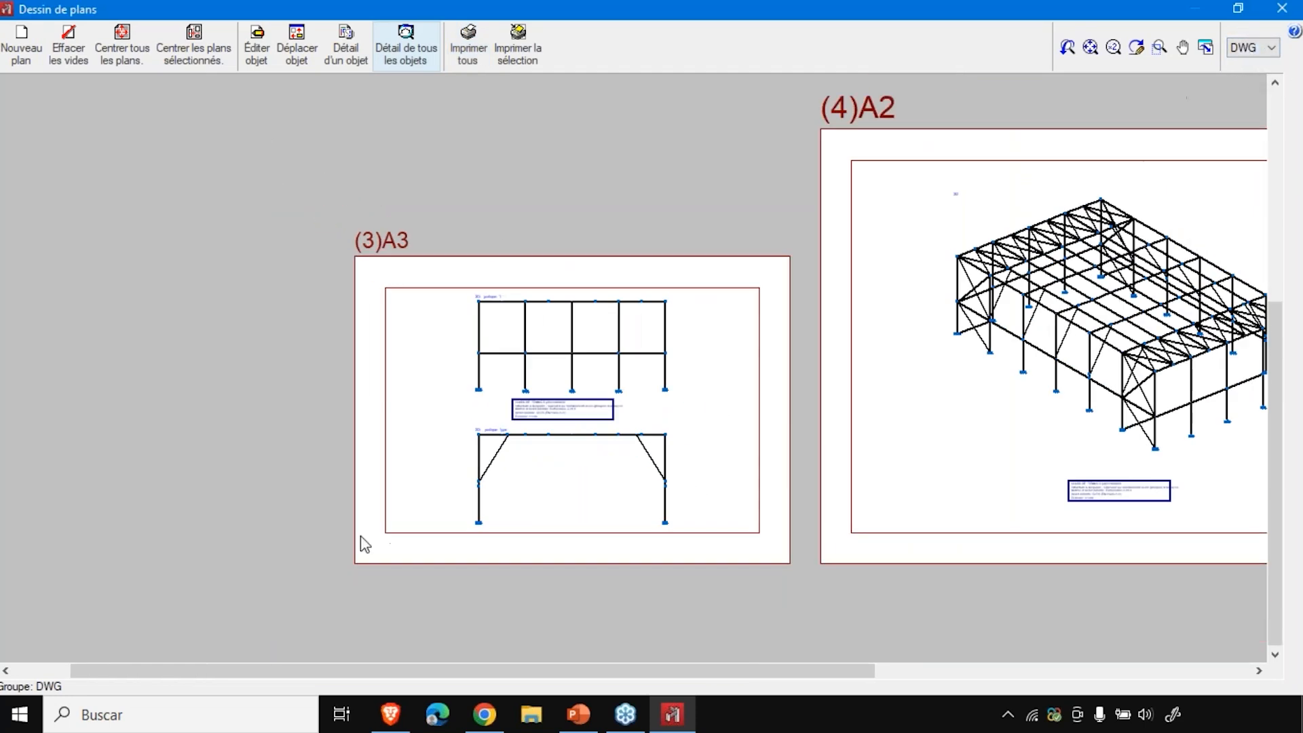
{"action": "scroll", "coordinate": [363, 543], "scroll_direction": "down", "scroll_amount": 3}
{"action": "scroll", "coordinate": [352, 547], "scroll_direction": "down", "scroll_amount": 1}
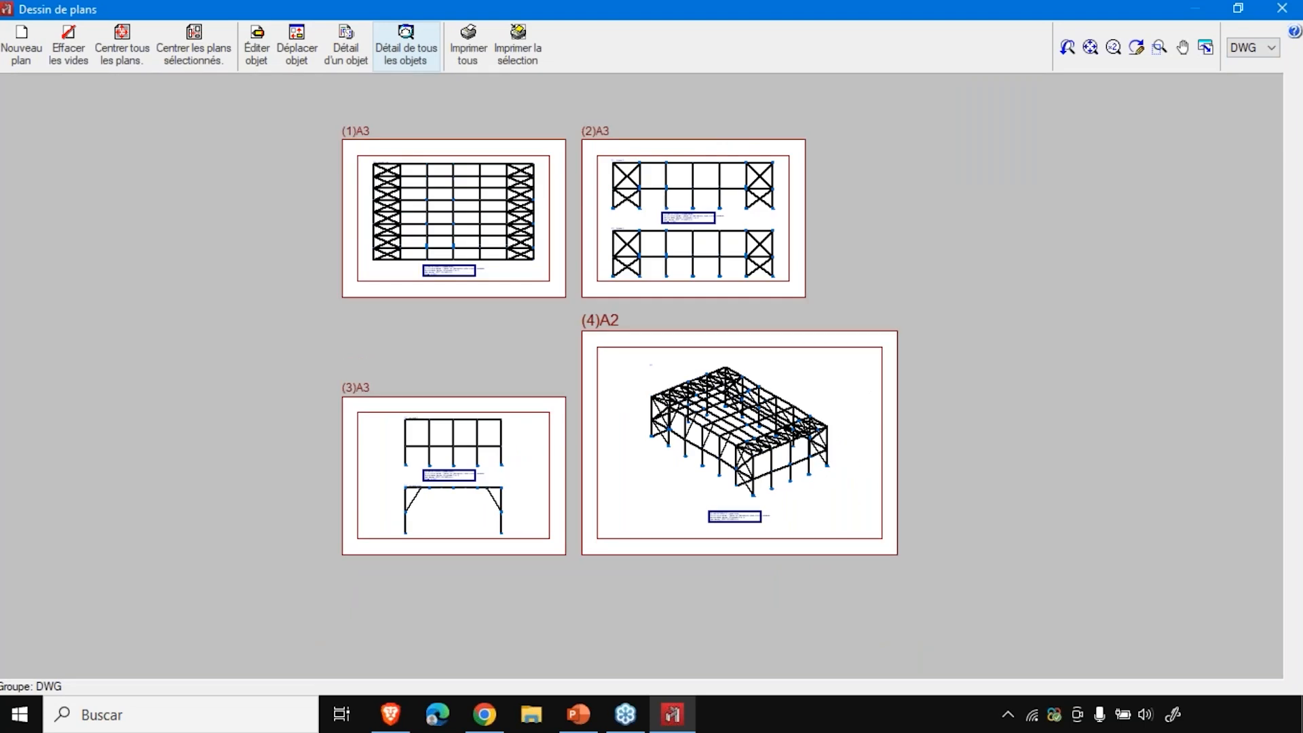
- Close the sheet layout, cancel the plan selection and return to the 3D view of the whole structure
{"action": "left_click", "coordinate": [1286, 6]}
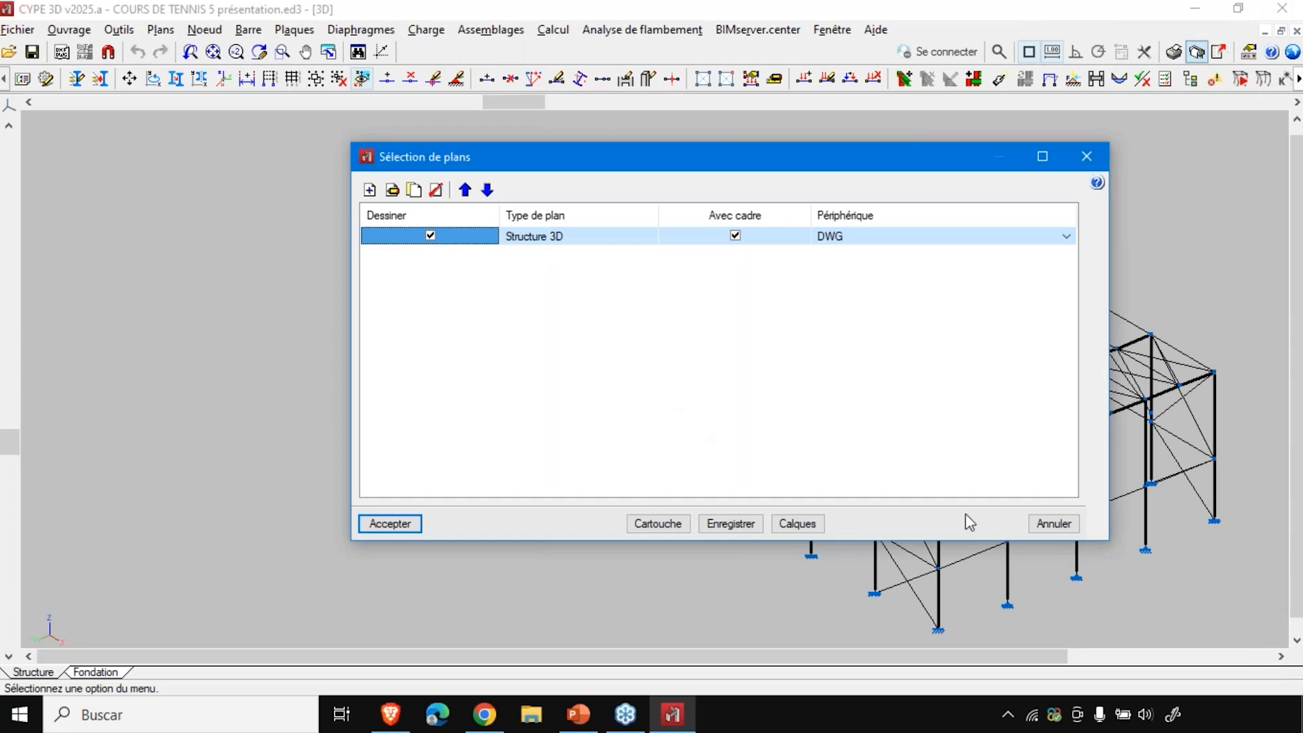
{"action": "left_click", "coordinate": [1036, 527]}
{"action": "scroll", "coordinate": [407, 414], "scroll_direction": "down", "scroll_amount": 2}
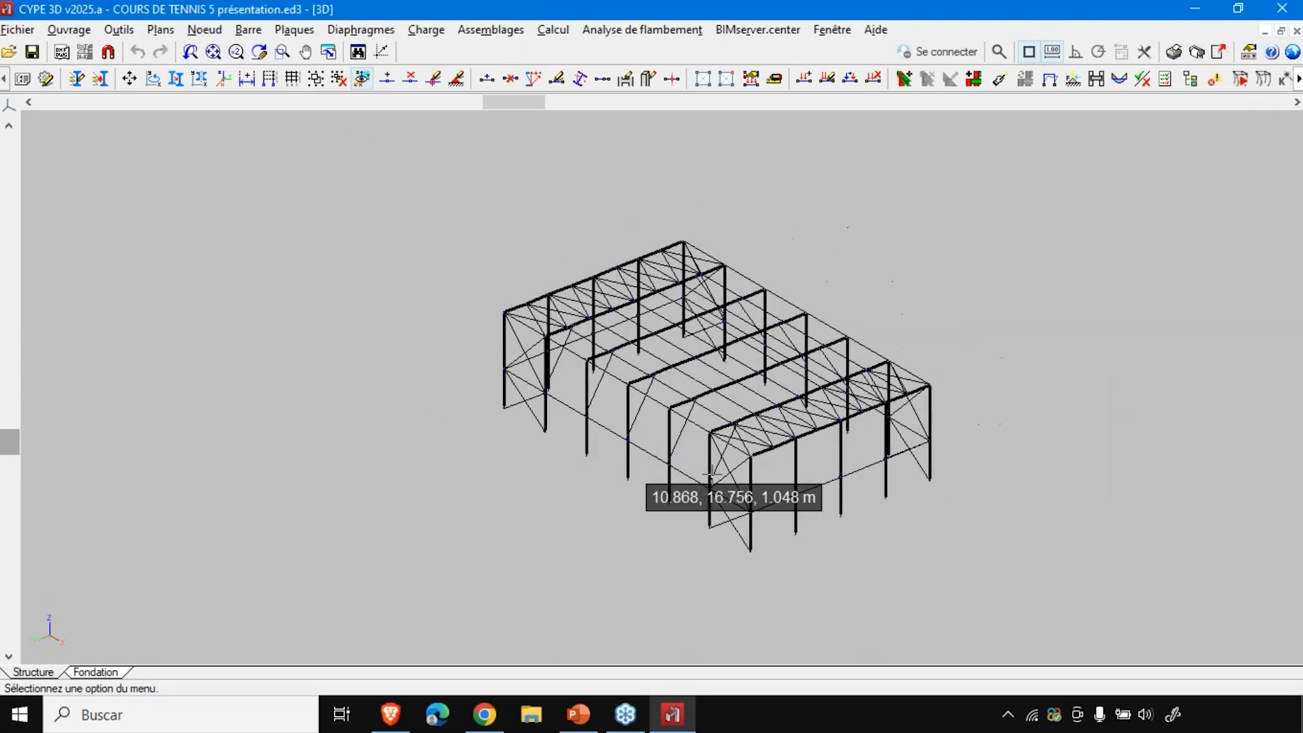
{"action": "scroll", "coordinate": [1103, 507], "scroll_direction": "up", "scroll_amount": 1}
{"action": "scroll", "coordinate": [1103, 507], "scroll_direction": "up", "scroll_amount": 1}
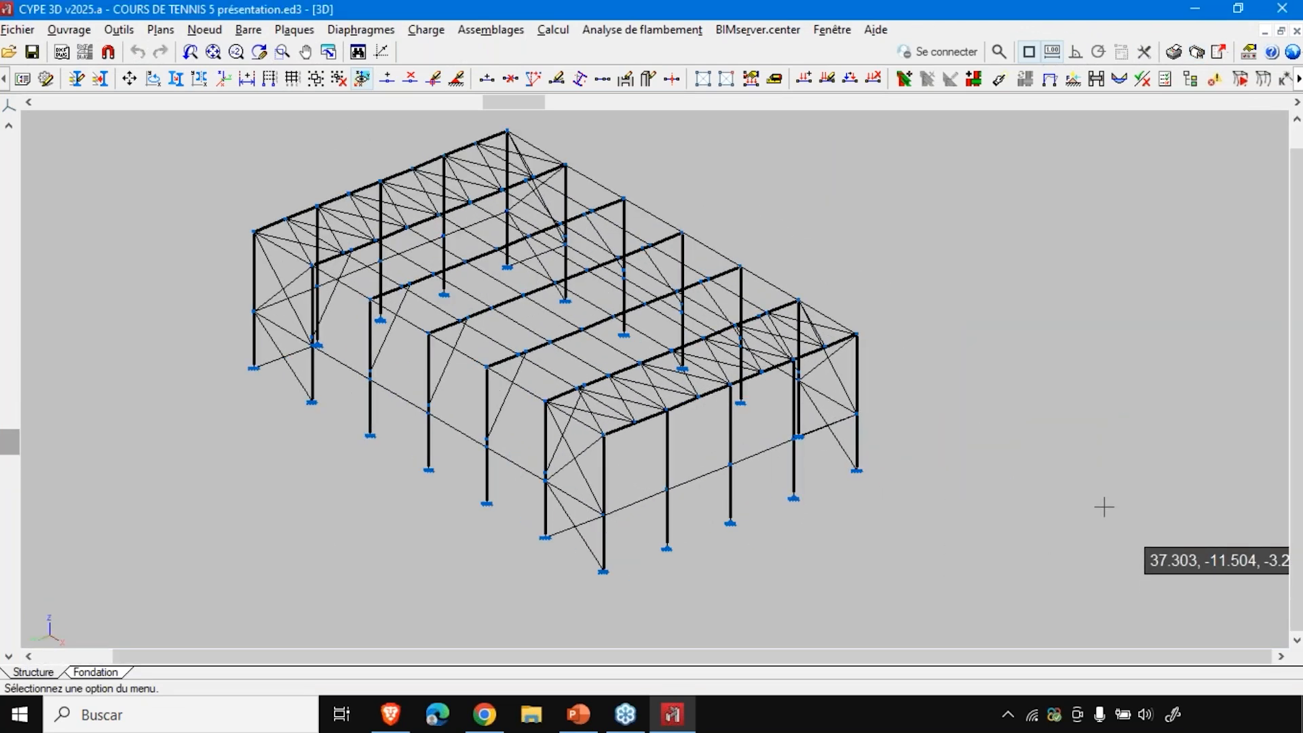
- Switch to the PowerPoint presentation and look at the tennis hall photo, the rendered steel frame and the wireframe model slides
{"action": "left_click", "coordinate": [583, 723]}
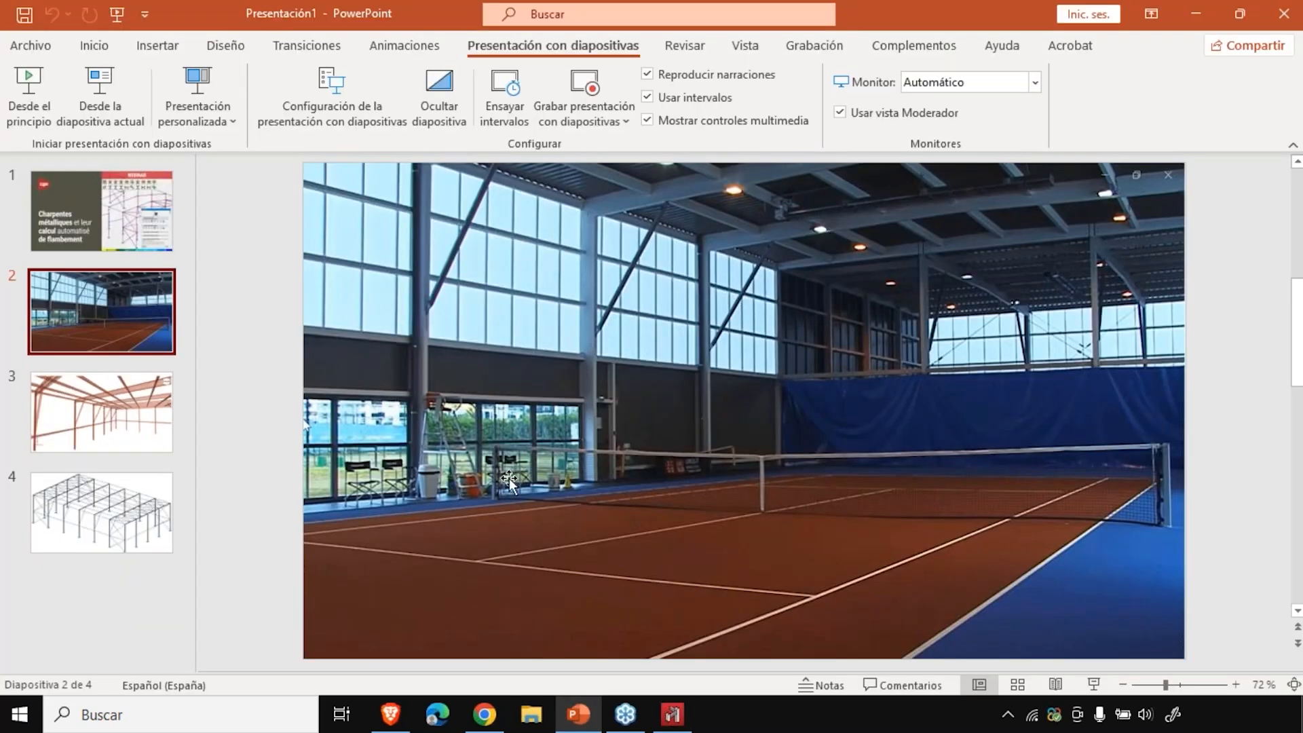
{"action": "left_click", "coordinate": [121, 397]}
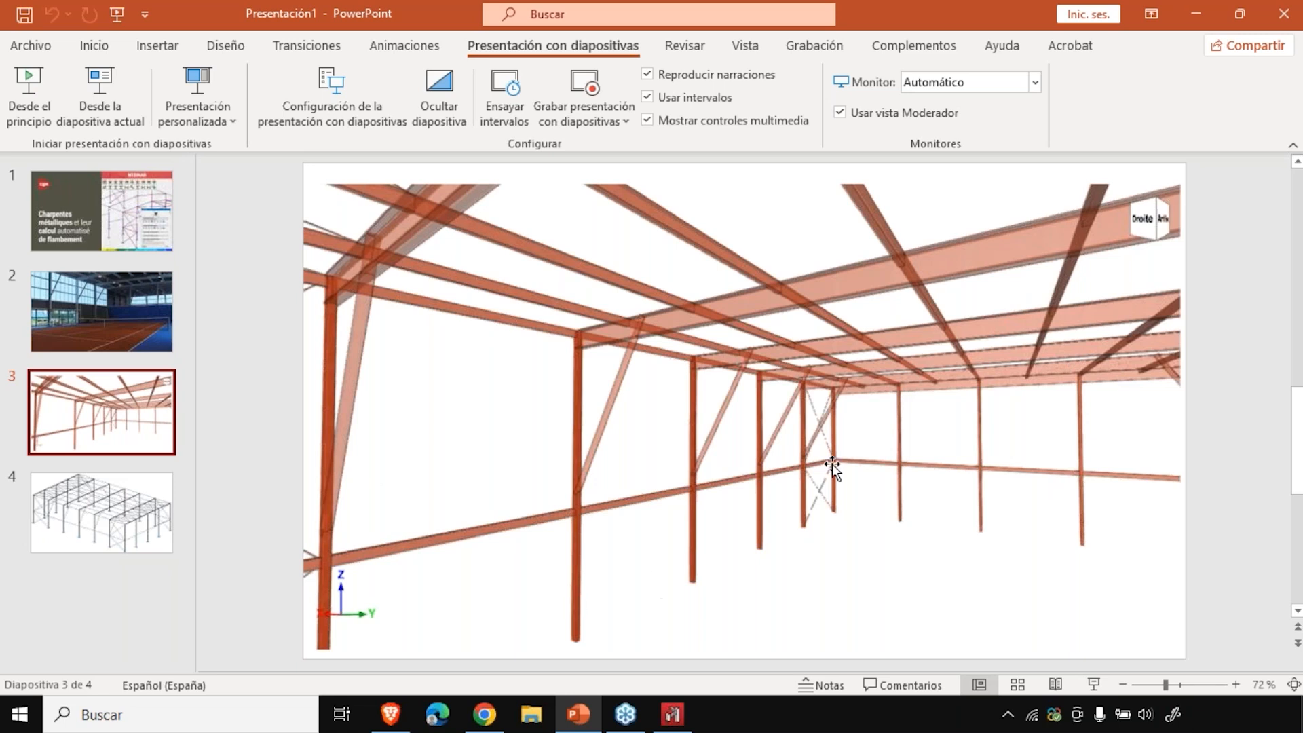
{"action": "left_click", "coordinate": [116, 536]}
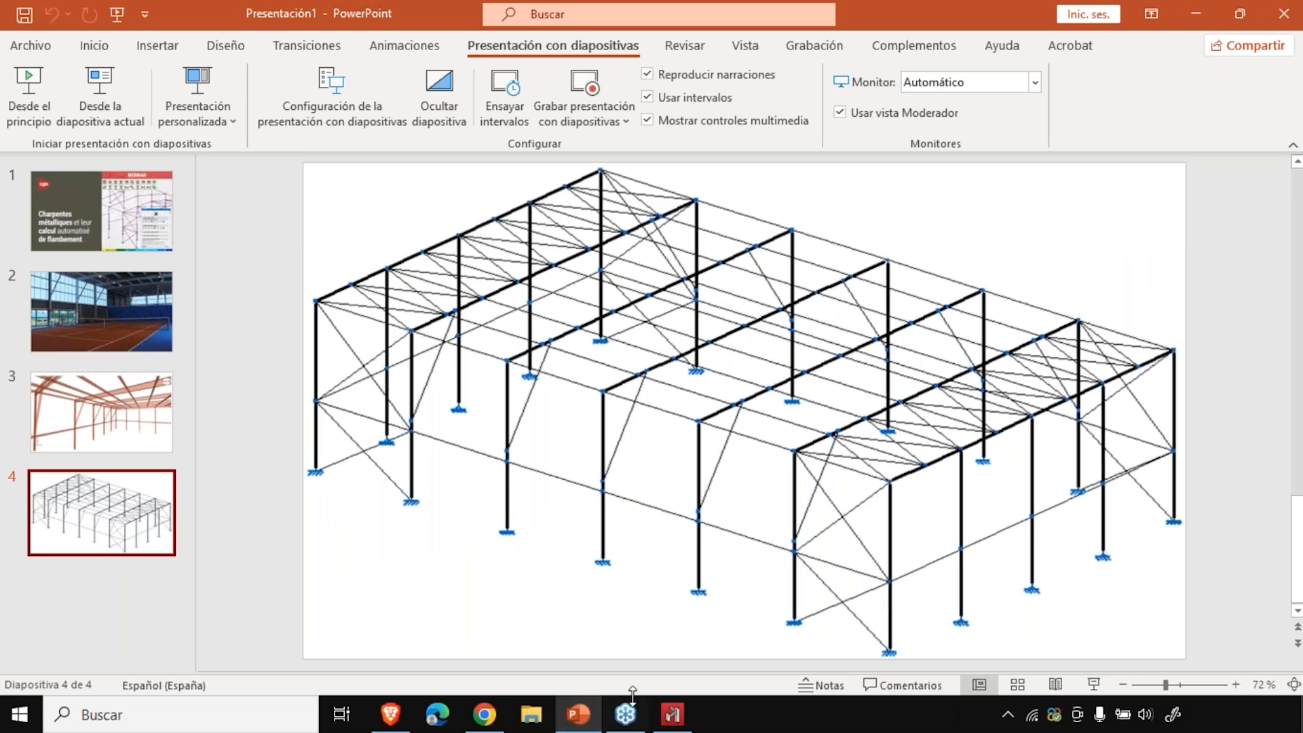
- Switch back to CYPE 3D, review the buckling combinations without changing them, and look at the buckling analysis commands
{"action": "left_click", "coordinate": [672, 716]}
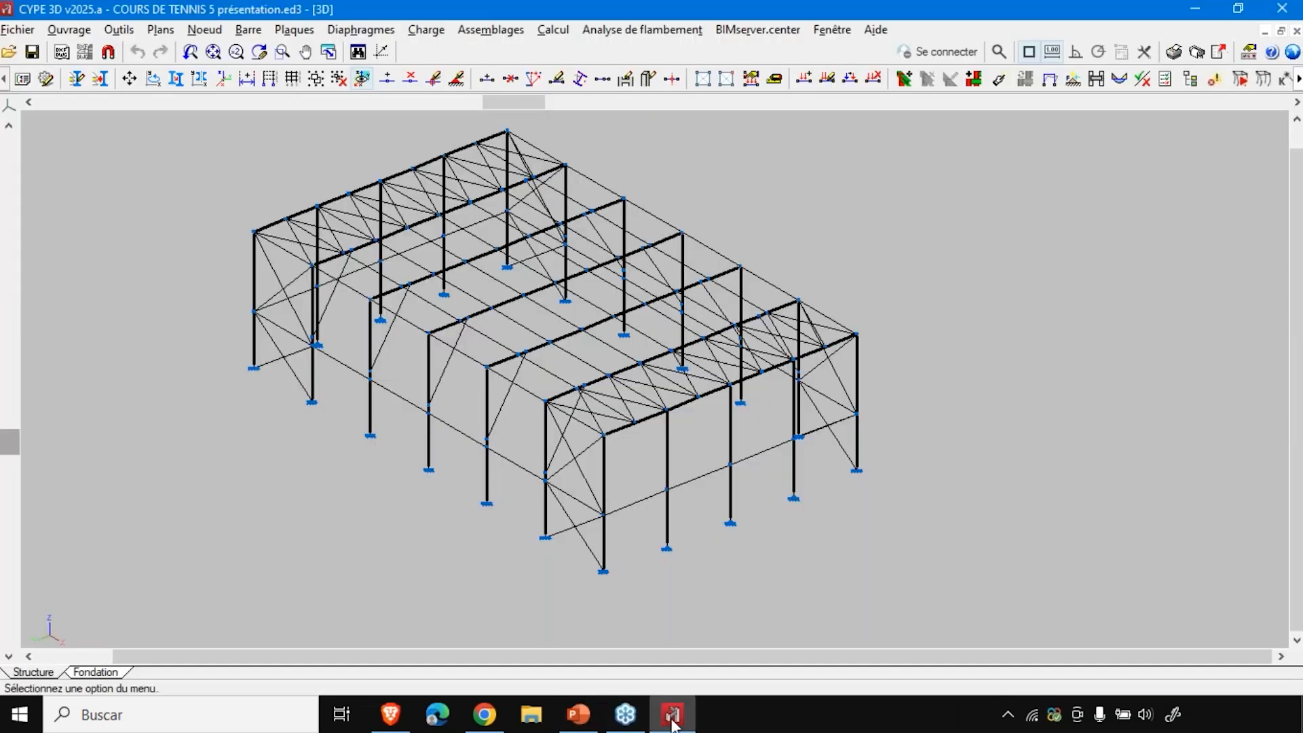
{"action": "left_click", "coordinate": [594, 32]}
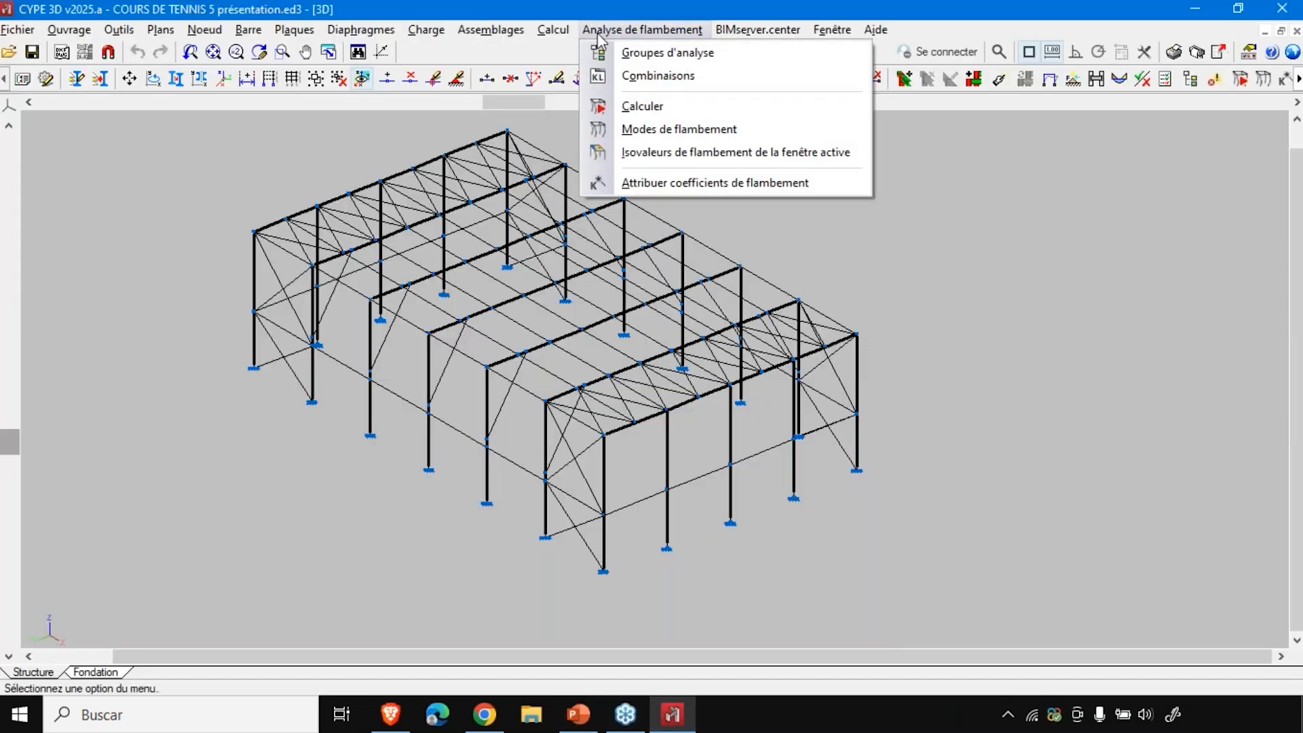
{"action": "left_click", "coordinate": [656, 76]}
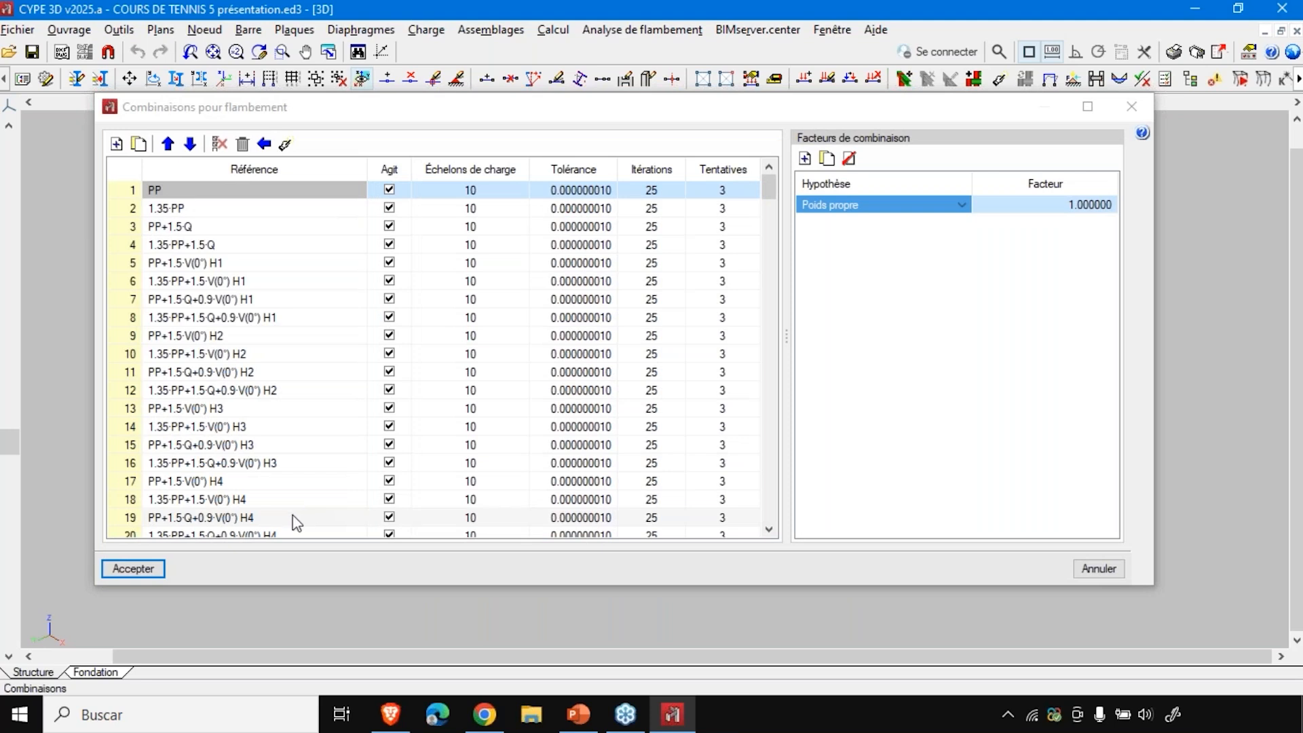
{"action": "left_click", "coordinate": [1121, 567]}
{"action": "left_click", "coordinate": [699, 29]}
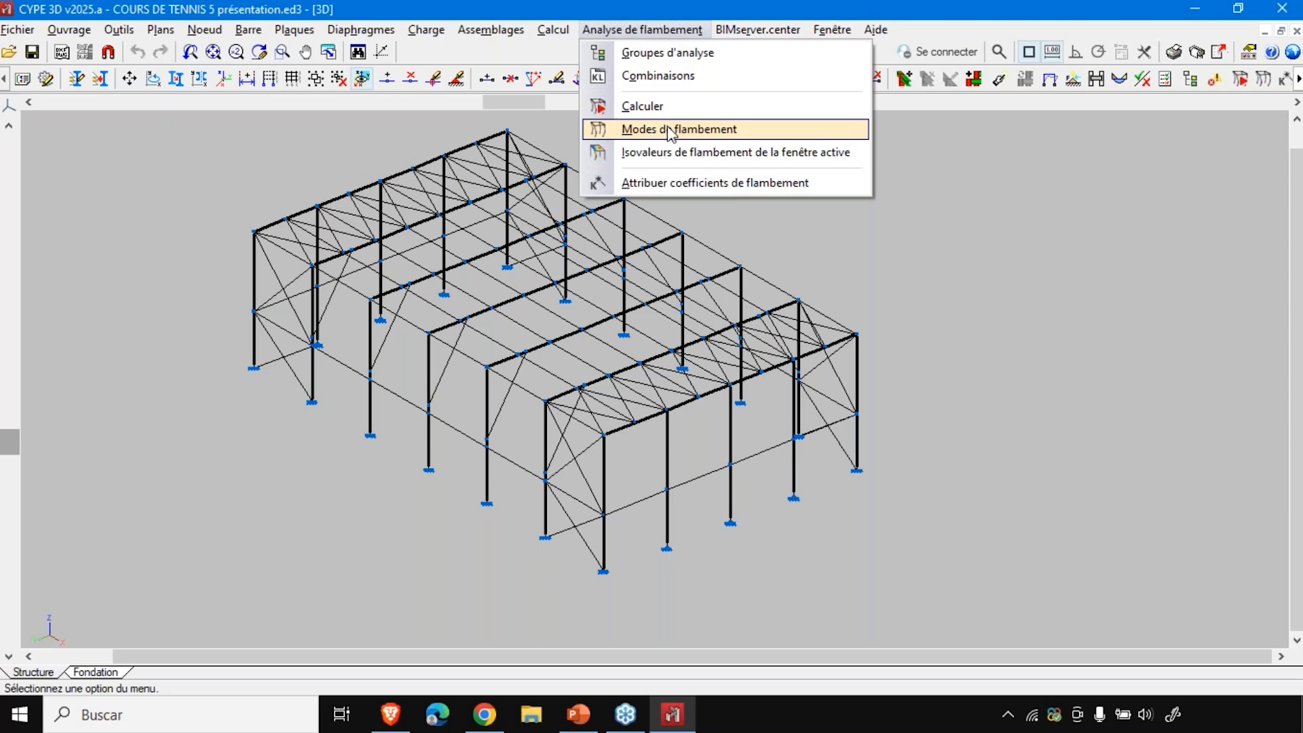
- Look at the buckling modes and load combinations listed for Groupe portiques, close them, and return to the plain 3D structure view
{"action": "left_click", "coordinate": [669, 130]}
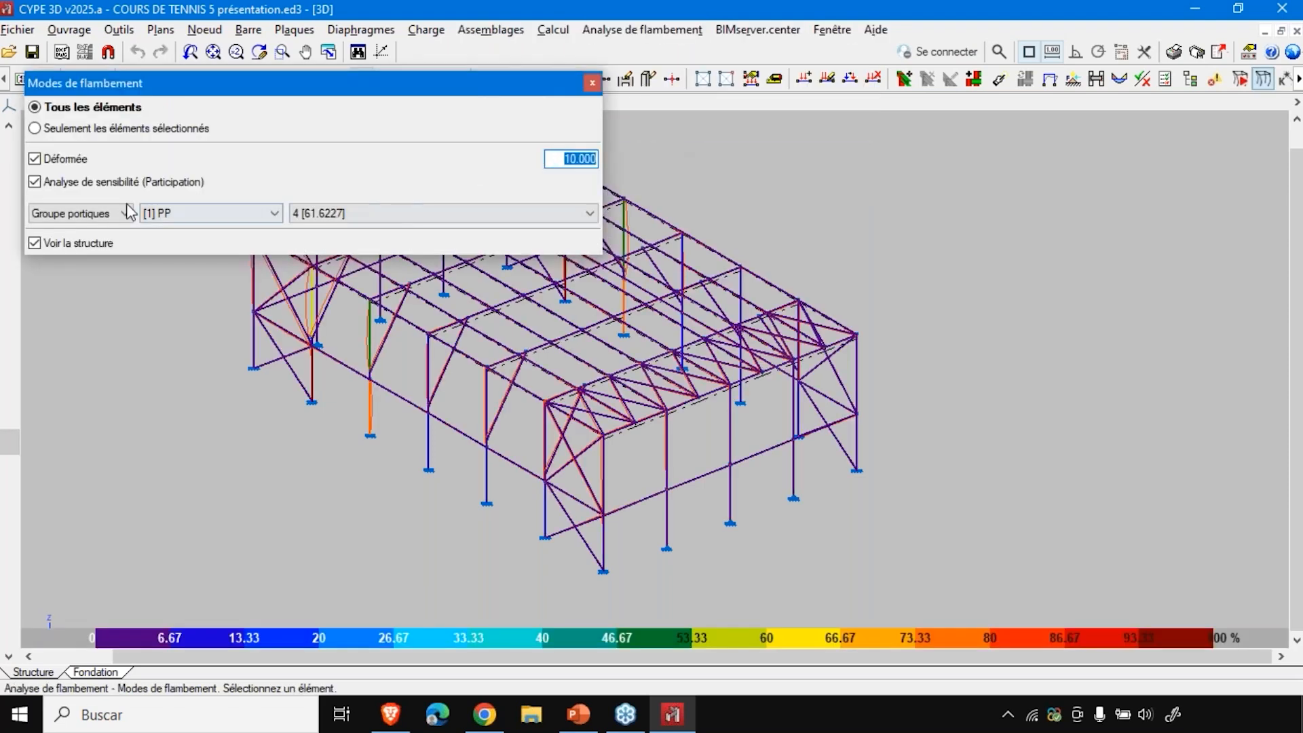
{"action": "left_click", "coordinate": [164, 216]}
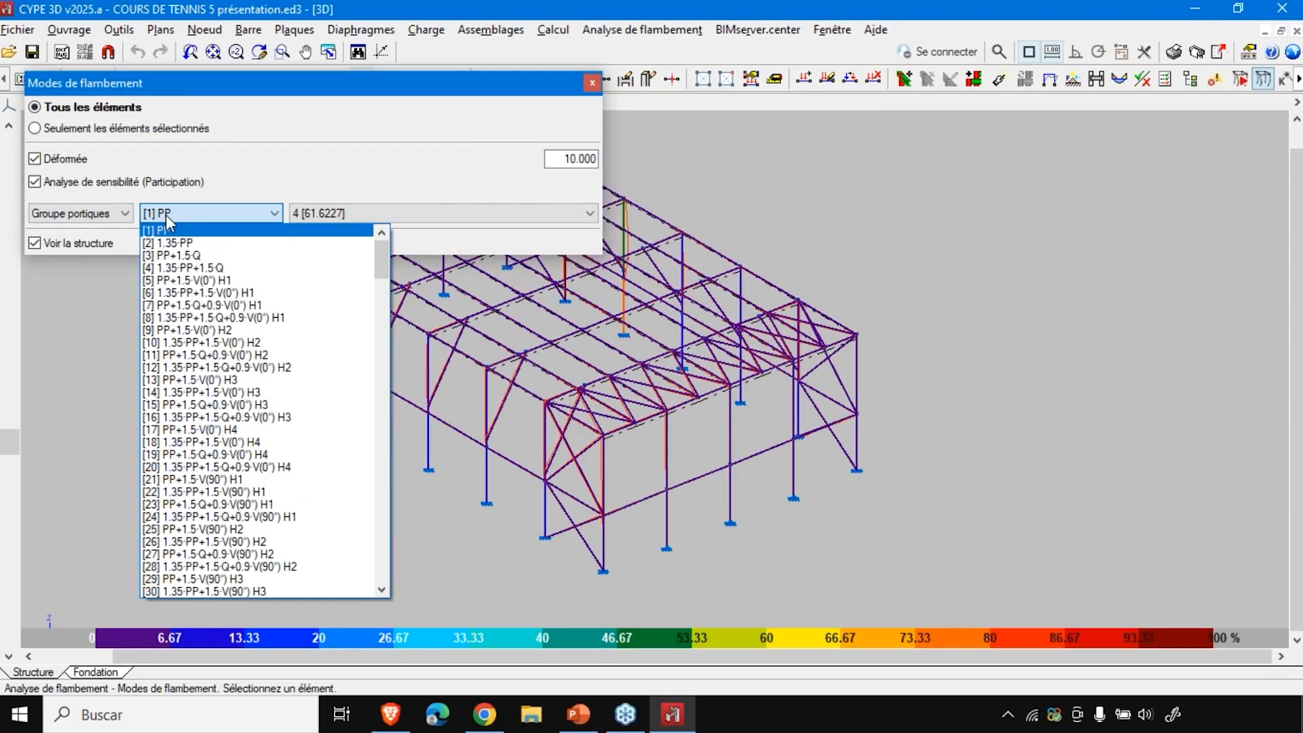
{"action": "left_click", "coordinate": [341, 215]}
{"action": "left_click", "coordinate": [341, 216]}
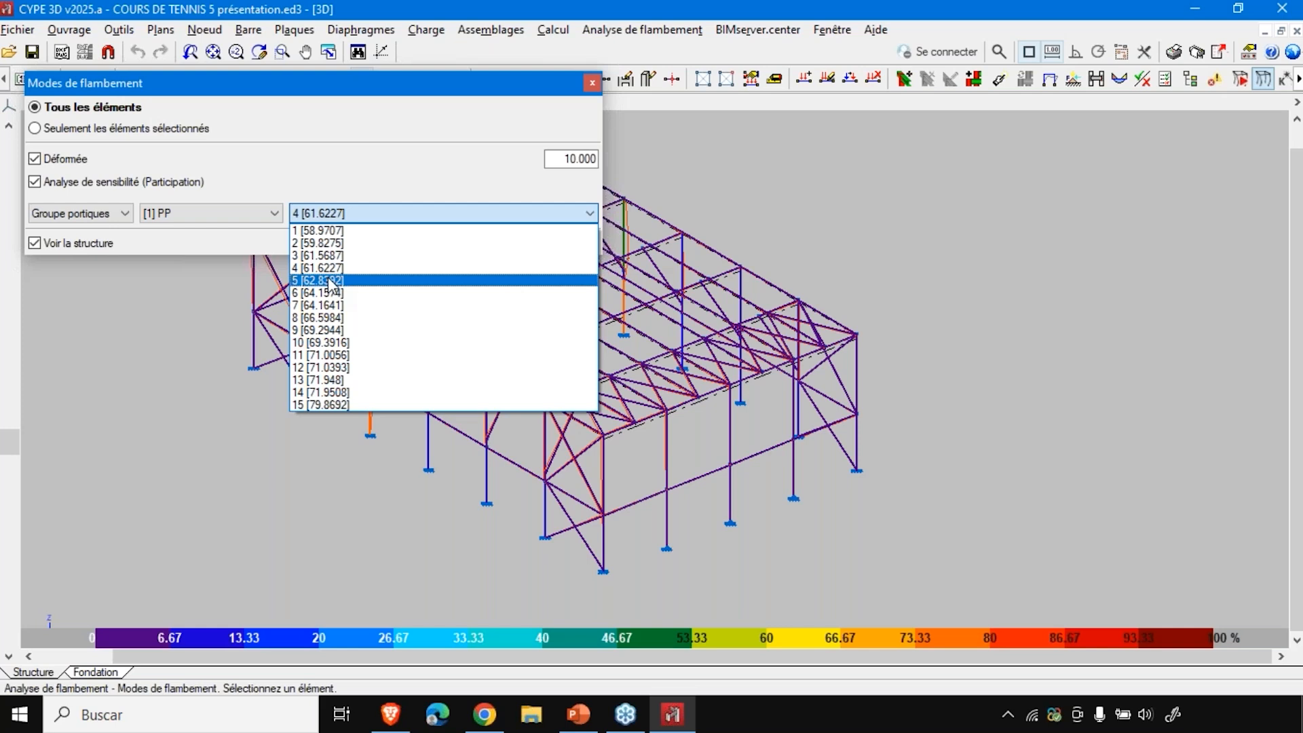
{"action": "left_click", "coordinate": [636, 494]}
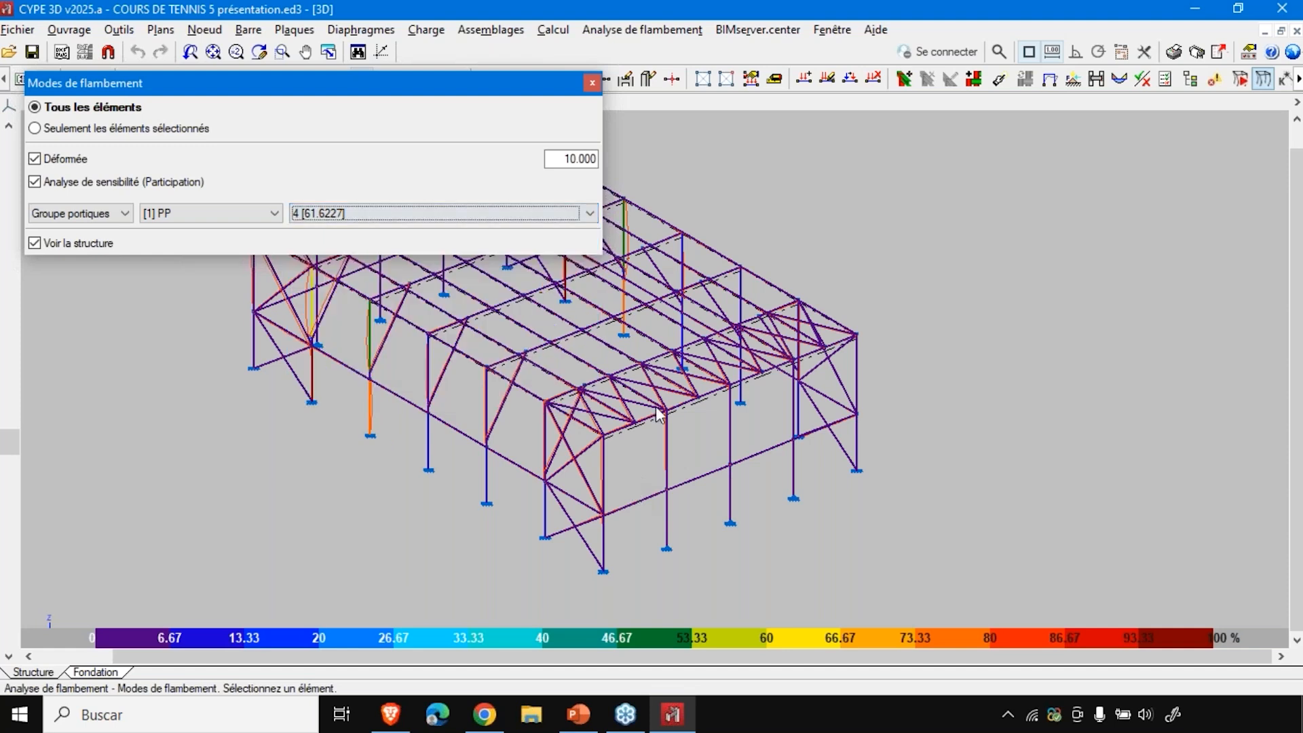
{"action": "left_click", "coordinate": [592, 83]}
{"action": "left_click", "coordinate": [553, 29]}
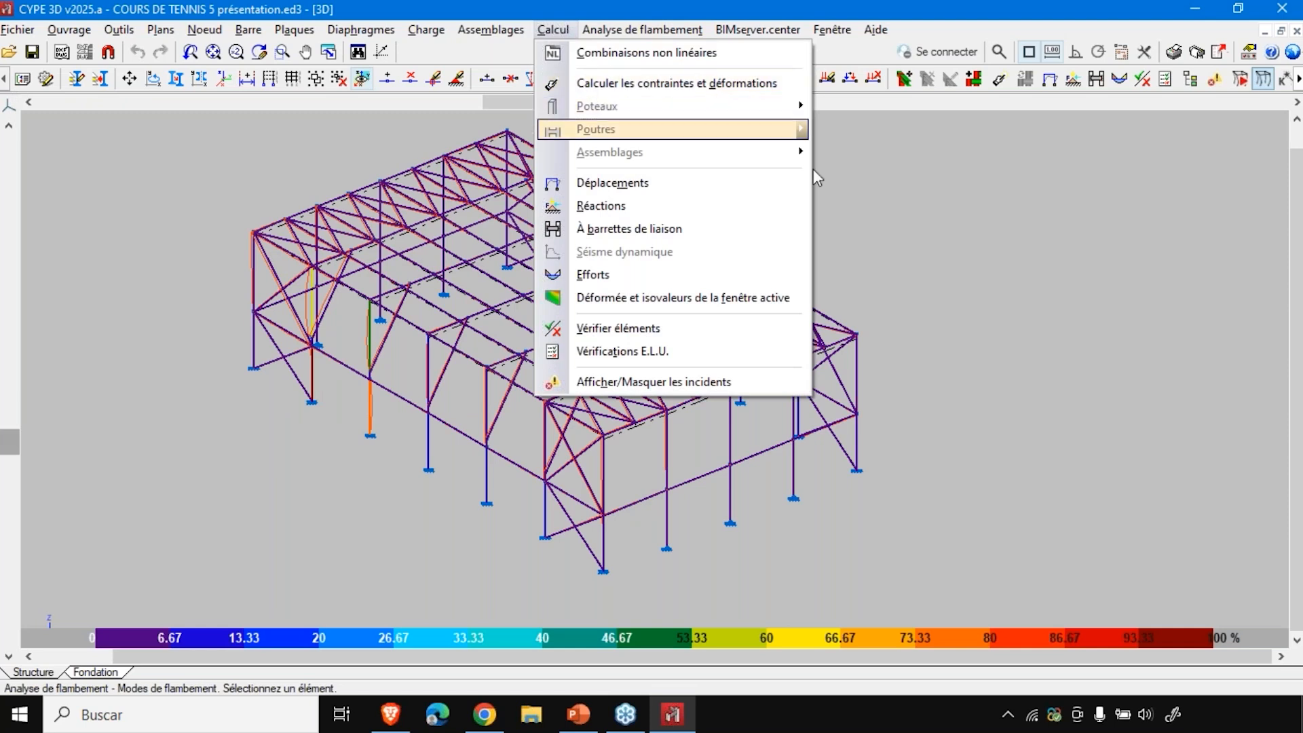
{"action": "left_click", "coordinate": [1184, 185]}
{"action": "right_click", "coordinate": [1184, 186]}
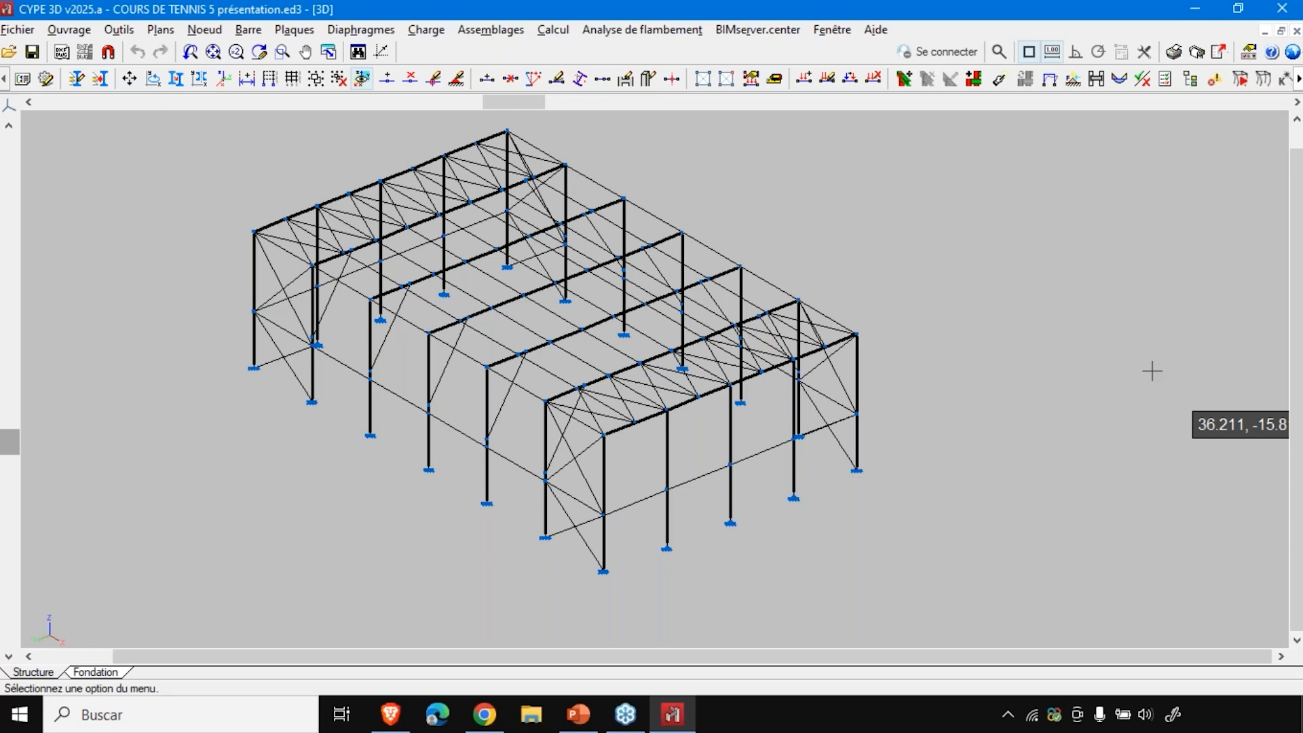
- Return to the model, open the buckling combinations, and examine the number of load steps for combination PP without changing it
{"action": "left_click", "coordinate": [618, 714]}
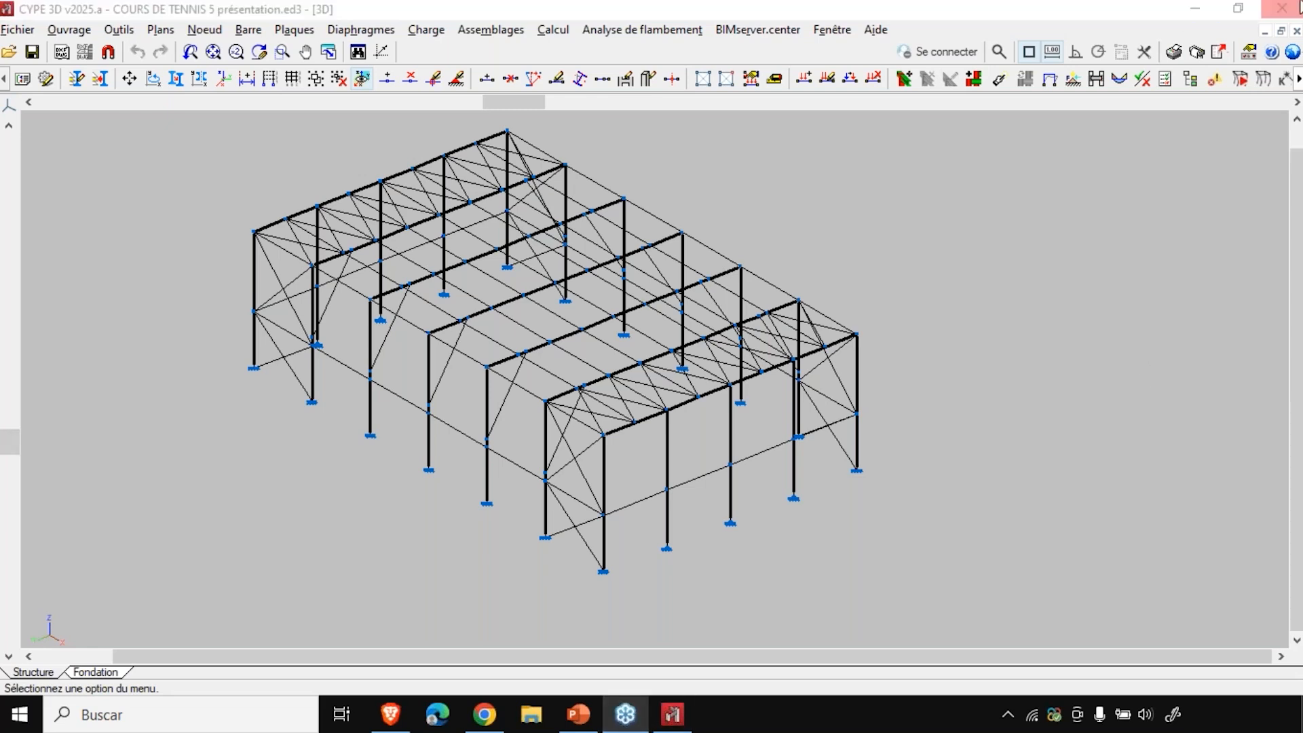
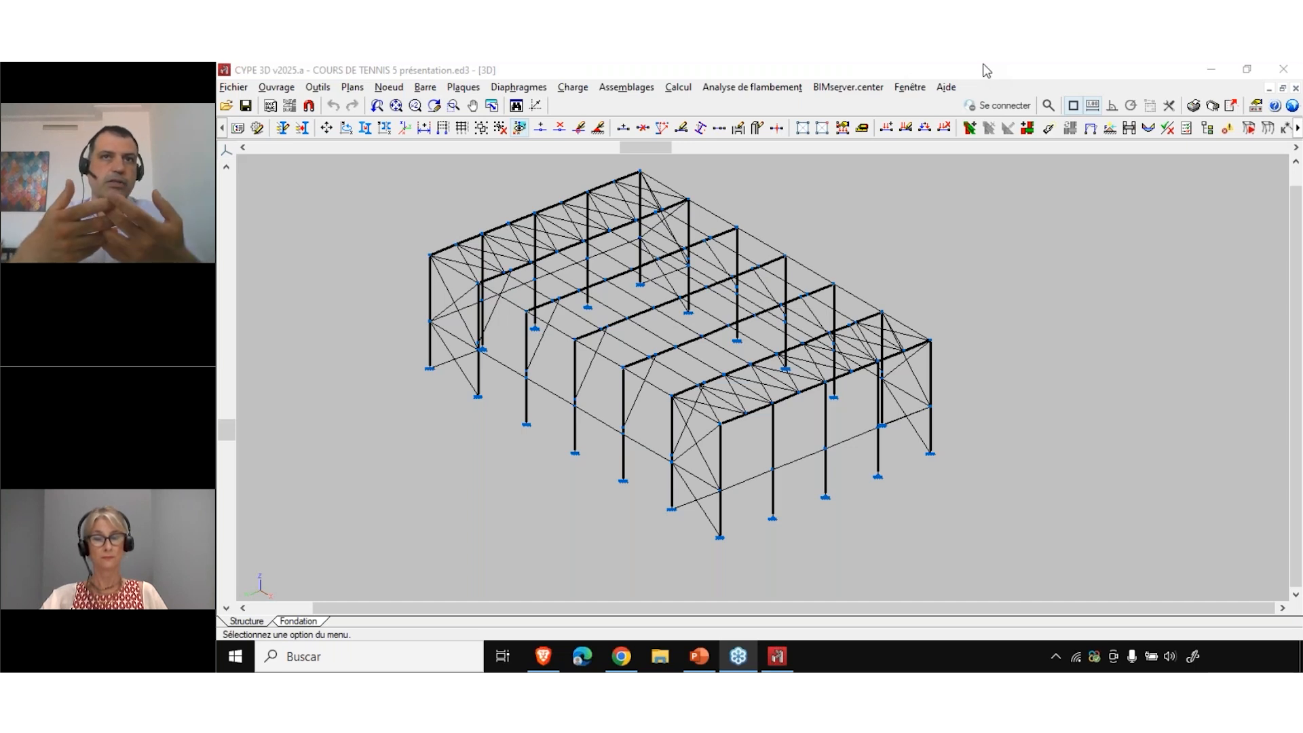
{"action": "left_click", "coordinate": [984, 68]}
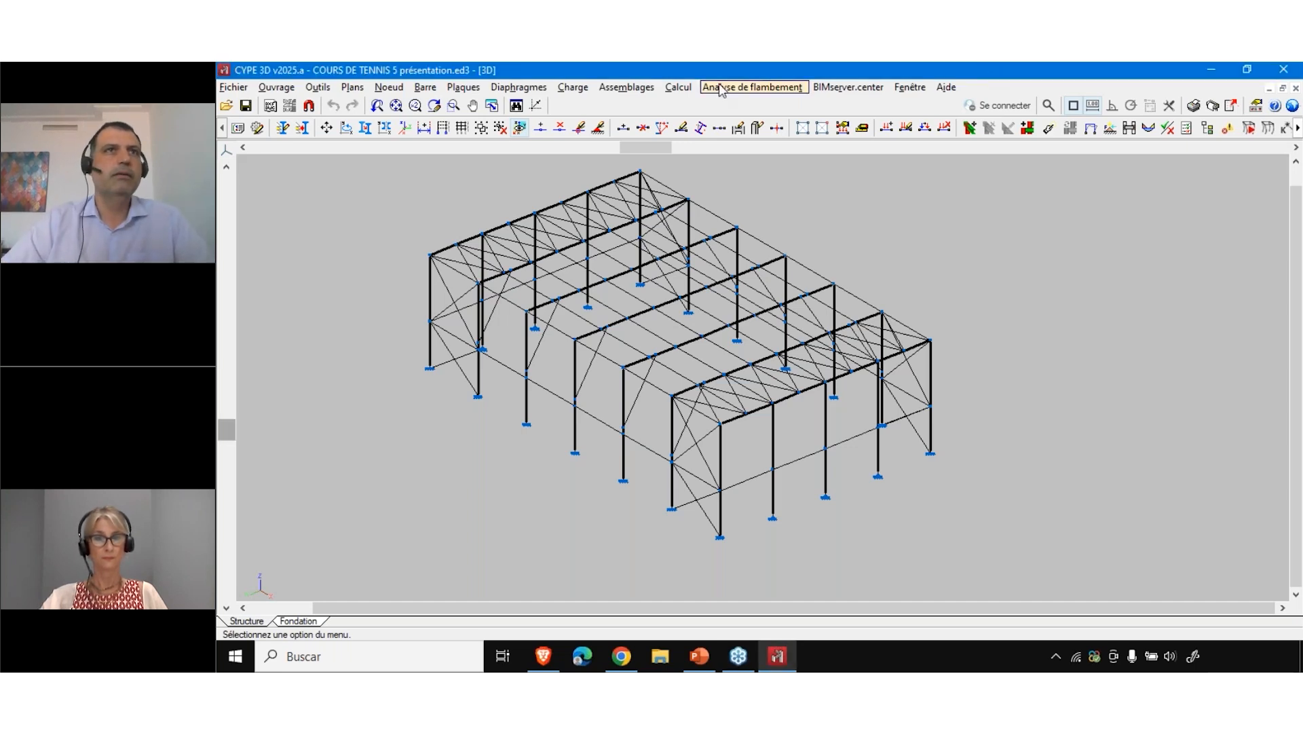
{"action": "left_click", "coordinate": [679, 87]}
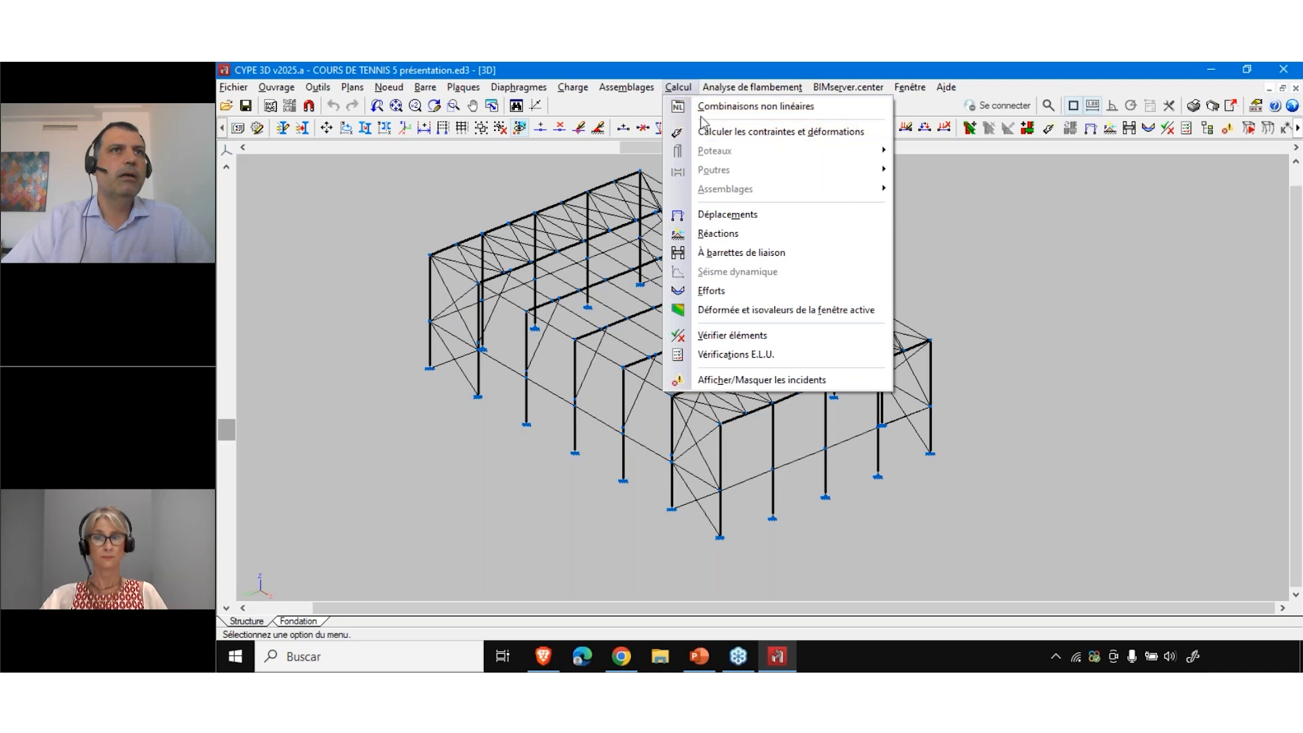
{"action": "mouse_move", "coordinate": [723, 88]}
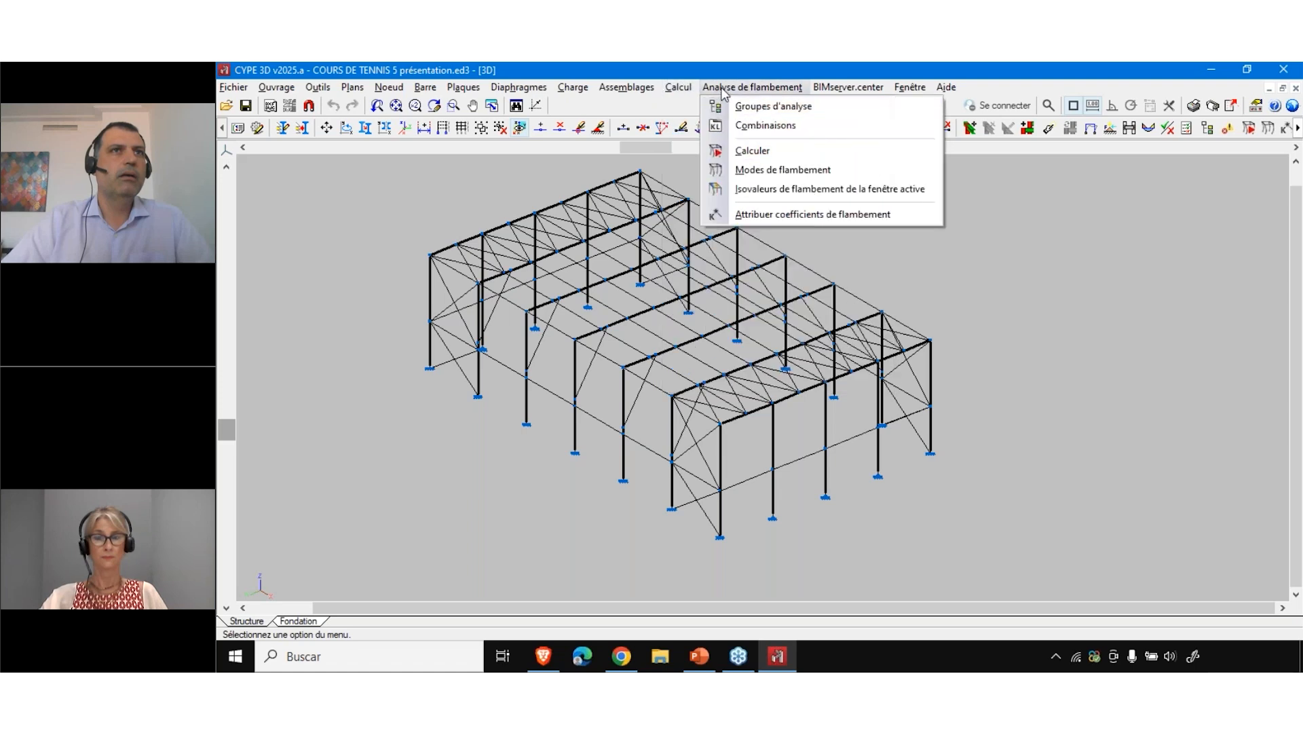
{"action": "left_click", "coordinate": [747, 125]}
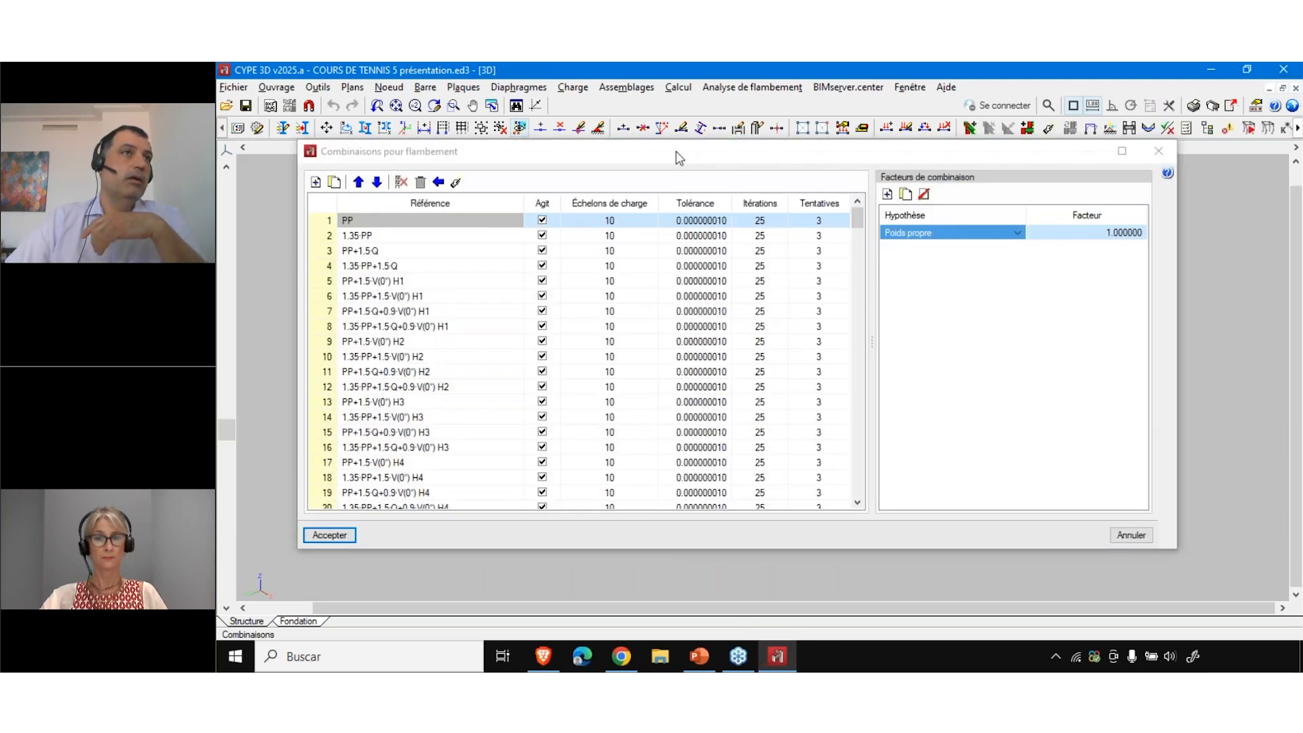
{"action": "left_click_drag", "start_coordinate": [679, 158], "coordinate": [618, 167]}
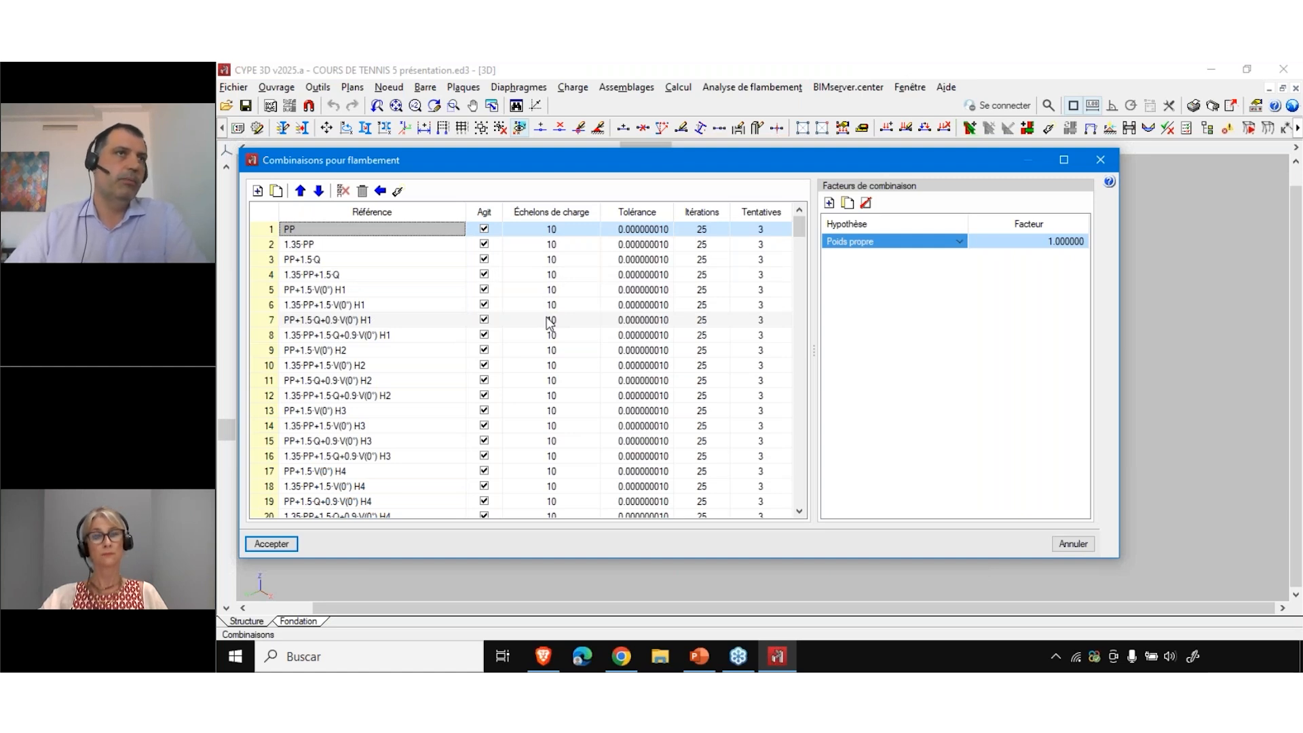
{"action": "left_click", "coordinate": [553, 235]}
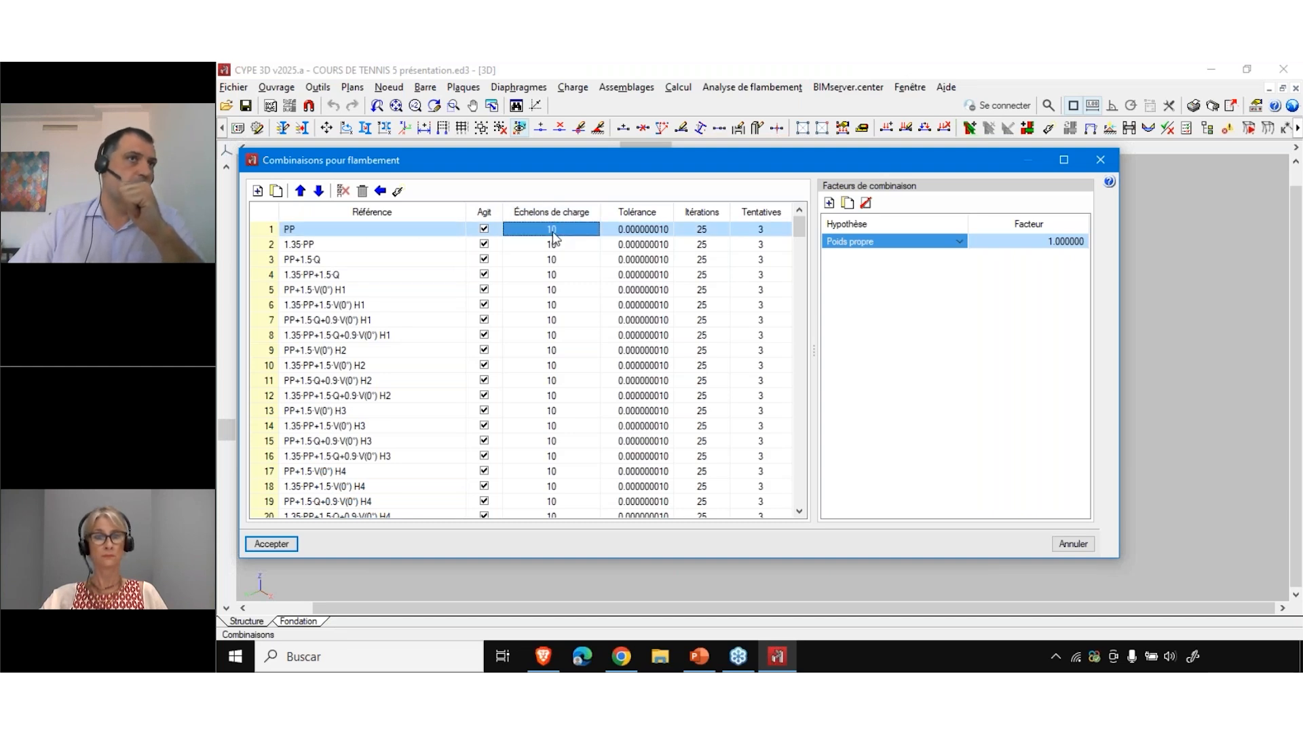
{"action": "left_click", "coordinate": [553, 235]}
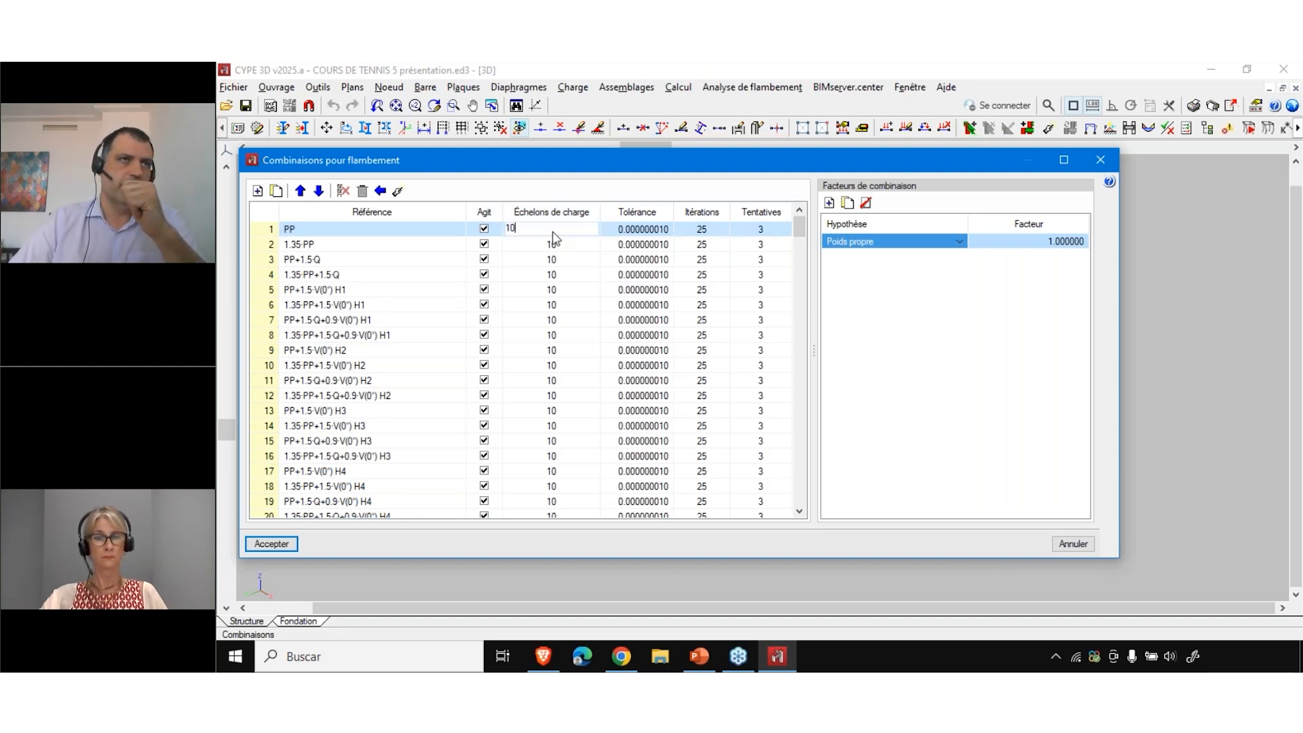
{"action": "left_click", "coordinate": [566, 294]}
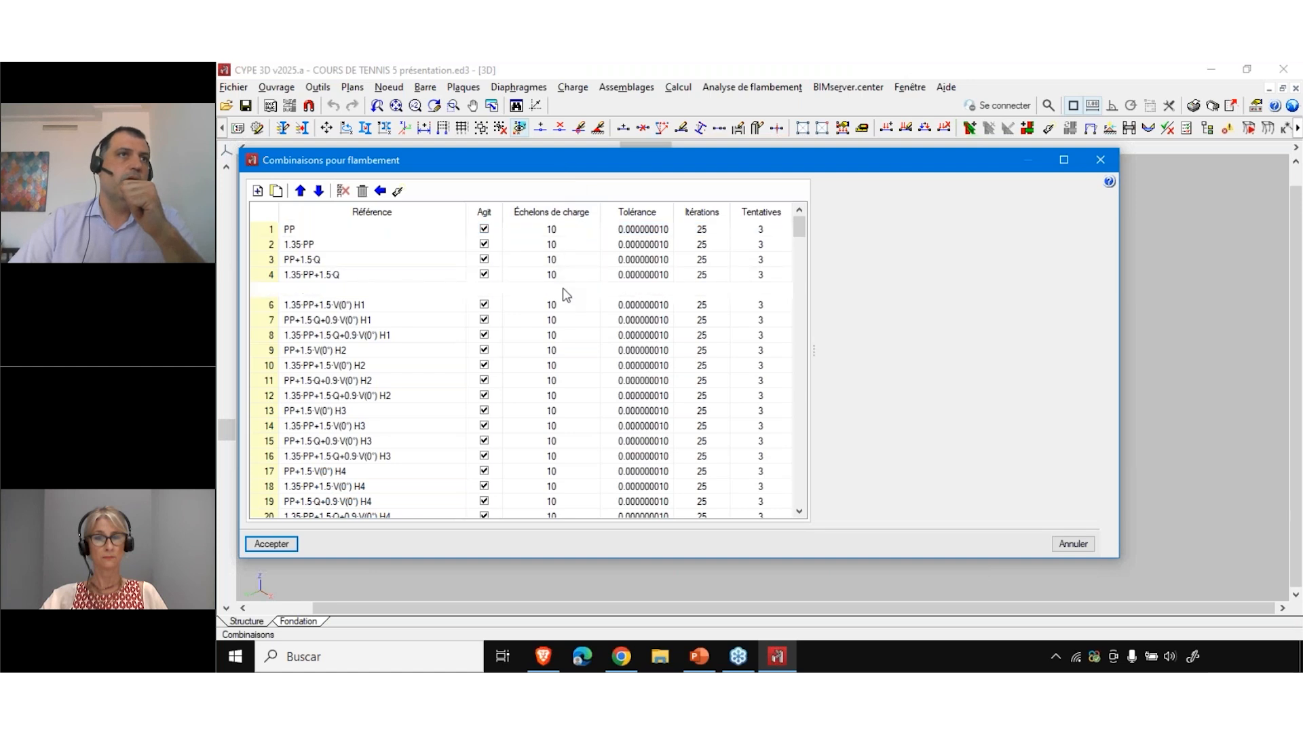
- Examine the tolerance of the PP and PP+1.5·Q buckling combinations, then cancel the combinations dialog
{"action": "left_click", "coordinate": [308, 229]}
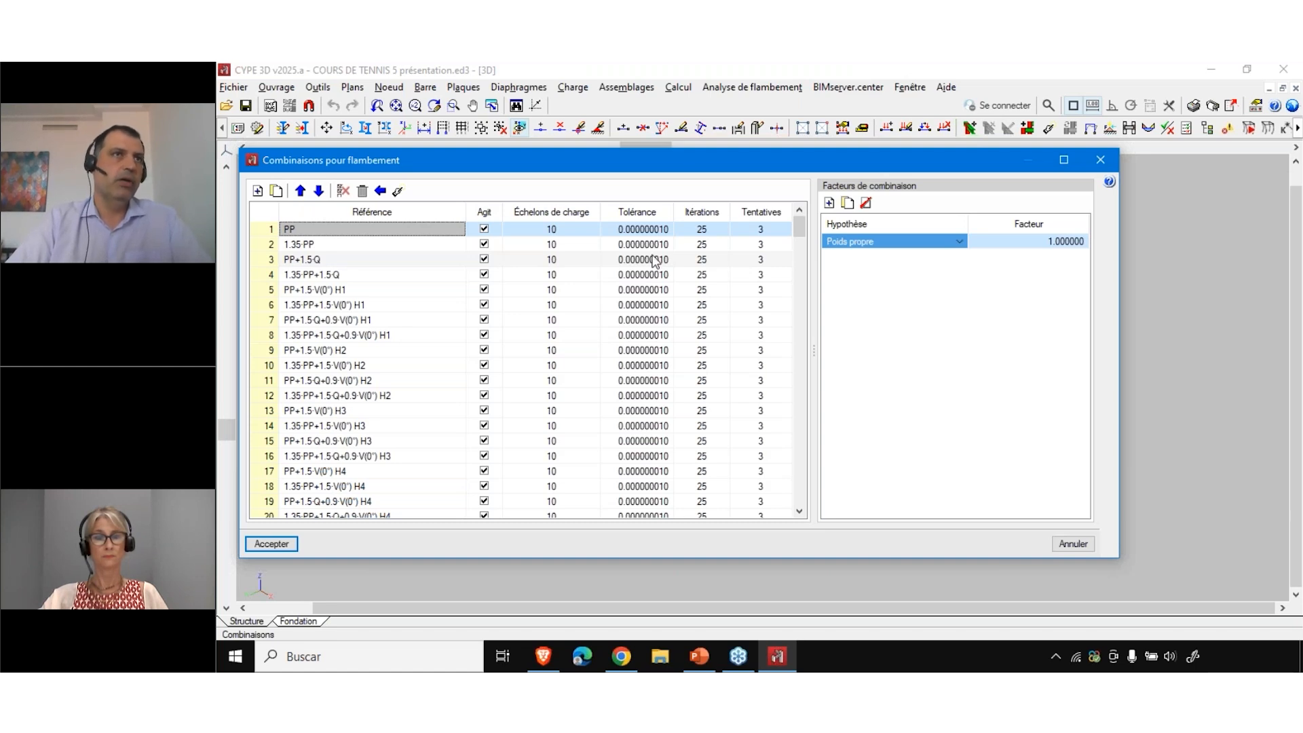
{"action": "left_click", "coordinate": [639, 234]}
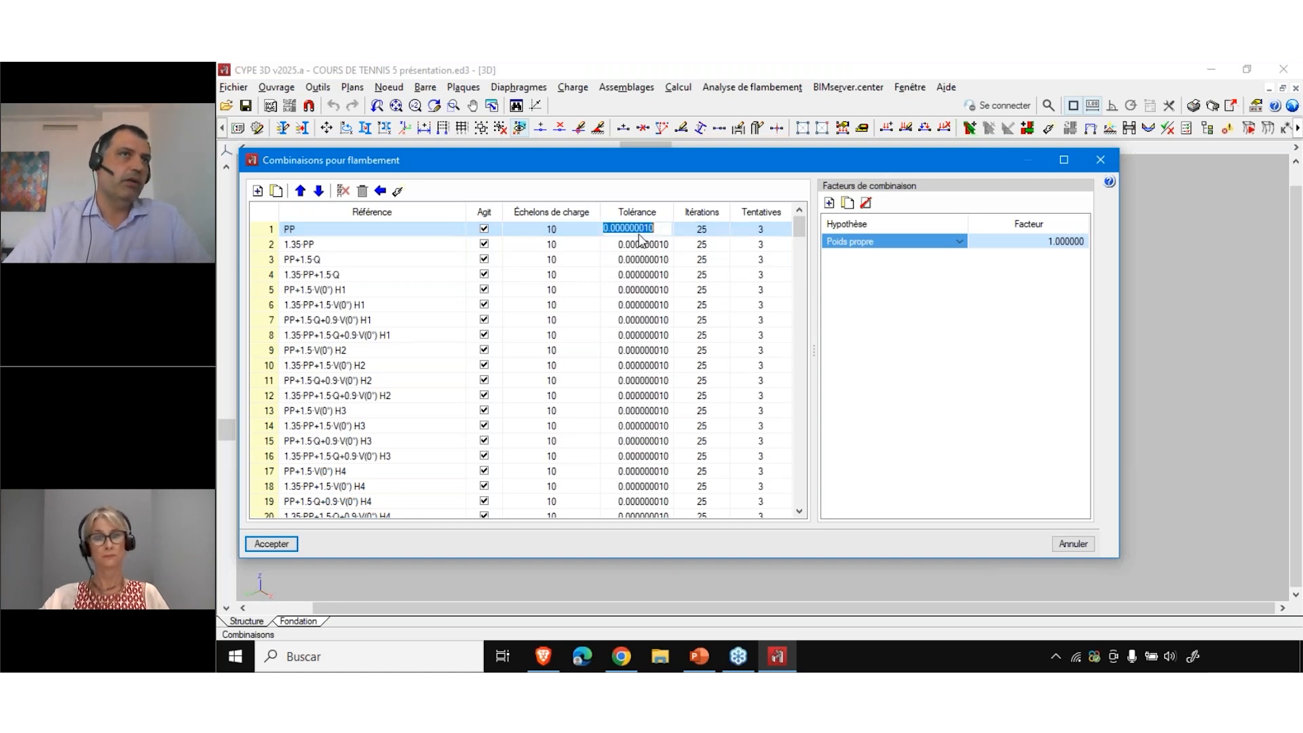
{"action": "left_click", "coordinate": [640, 233]}
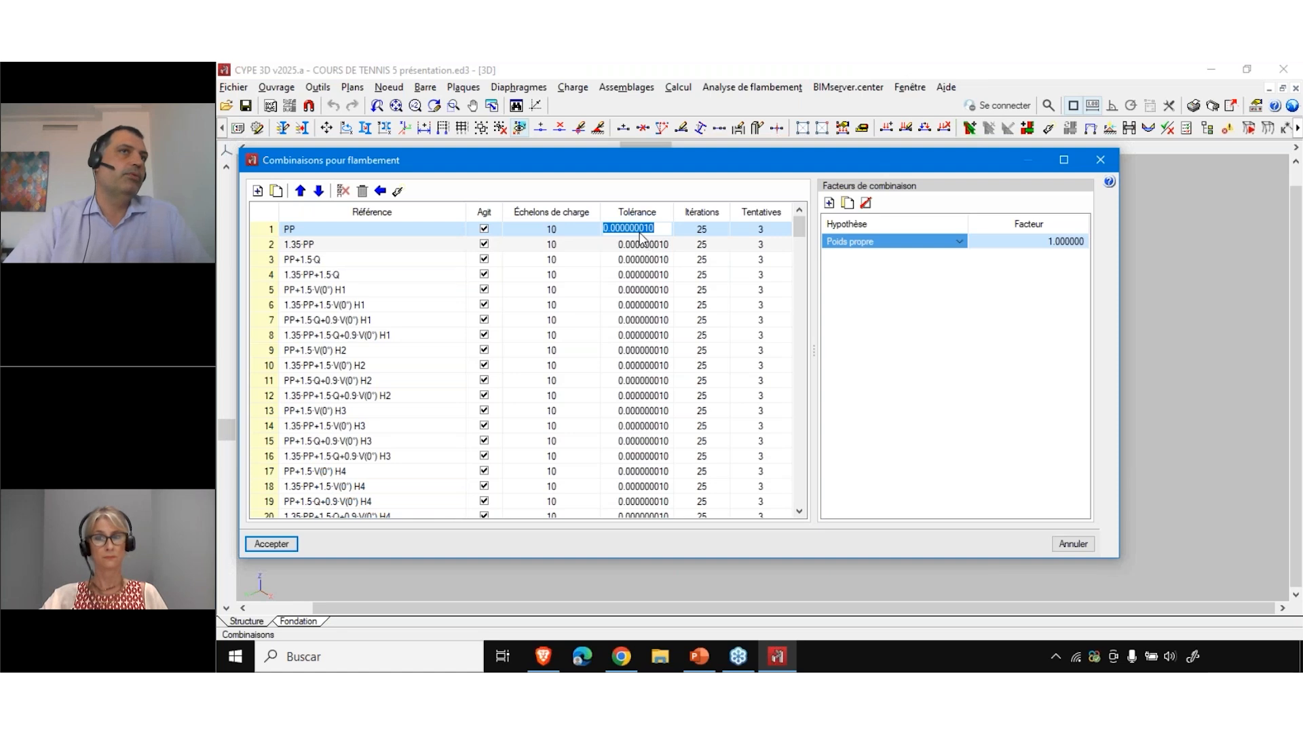
{"action": "left_click", "coordinate": [646, 260]}
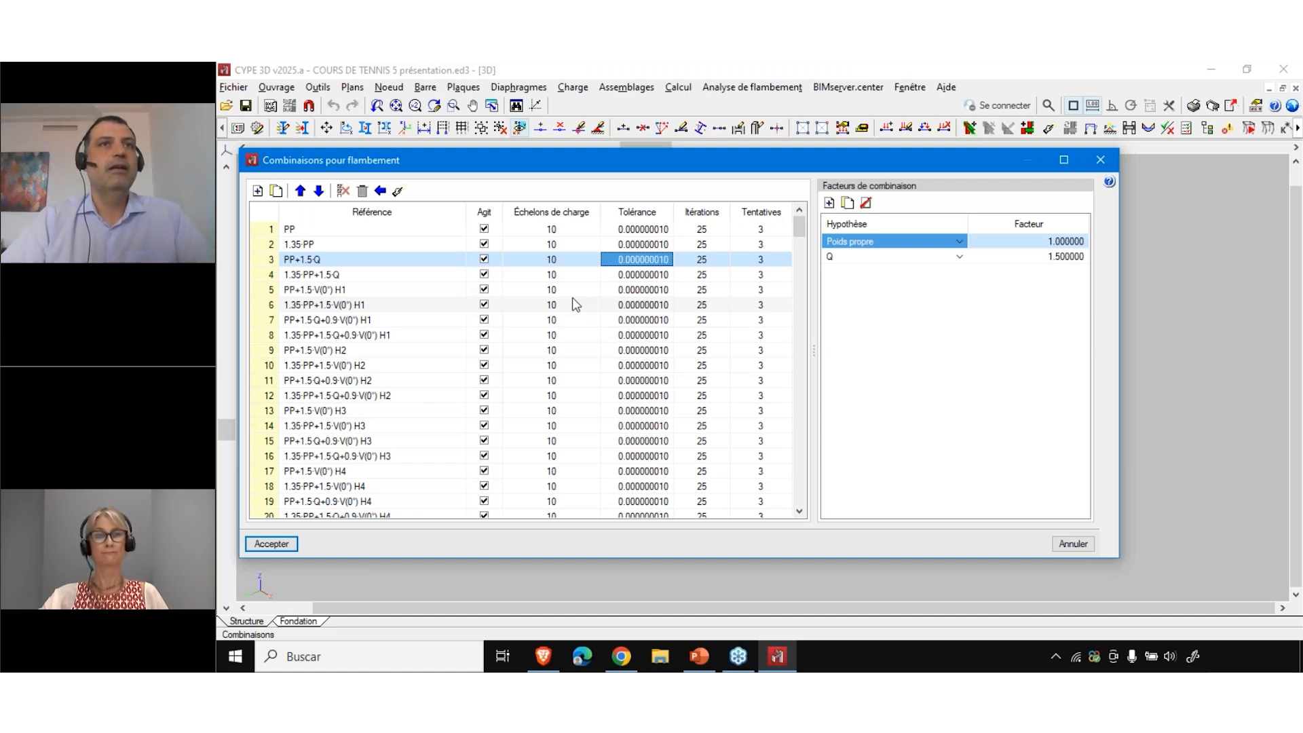
{"action": "left_click_drag", "start_coordinate": [842, 161], "coordinate": [775, 196]}
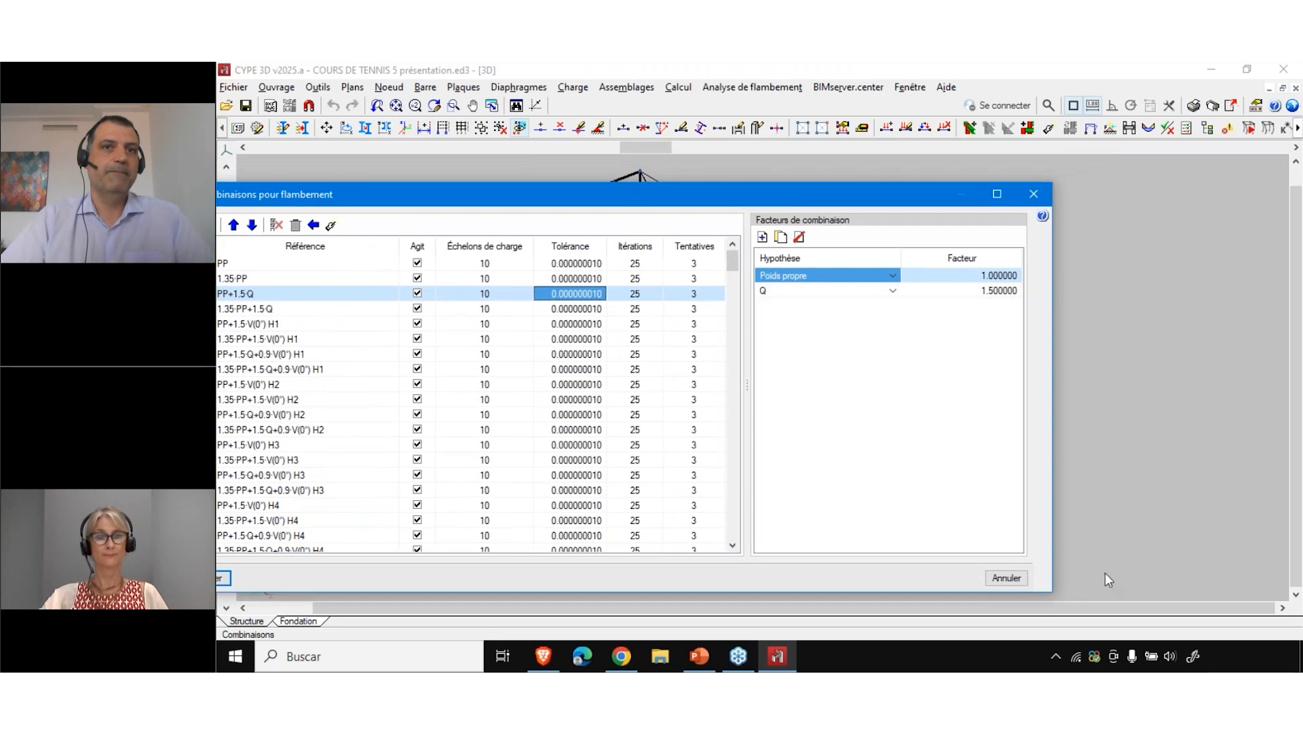
{"action": "left_click", "coordinate": [1006, 578]}
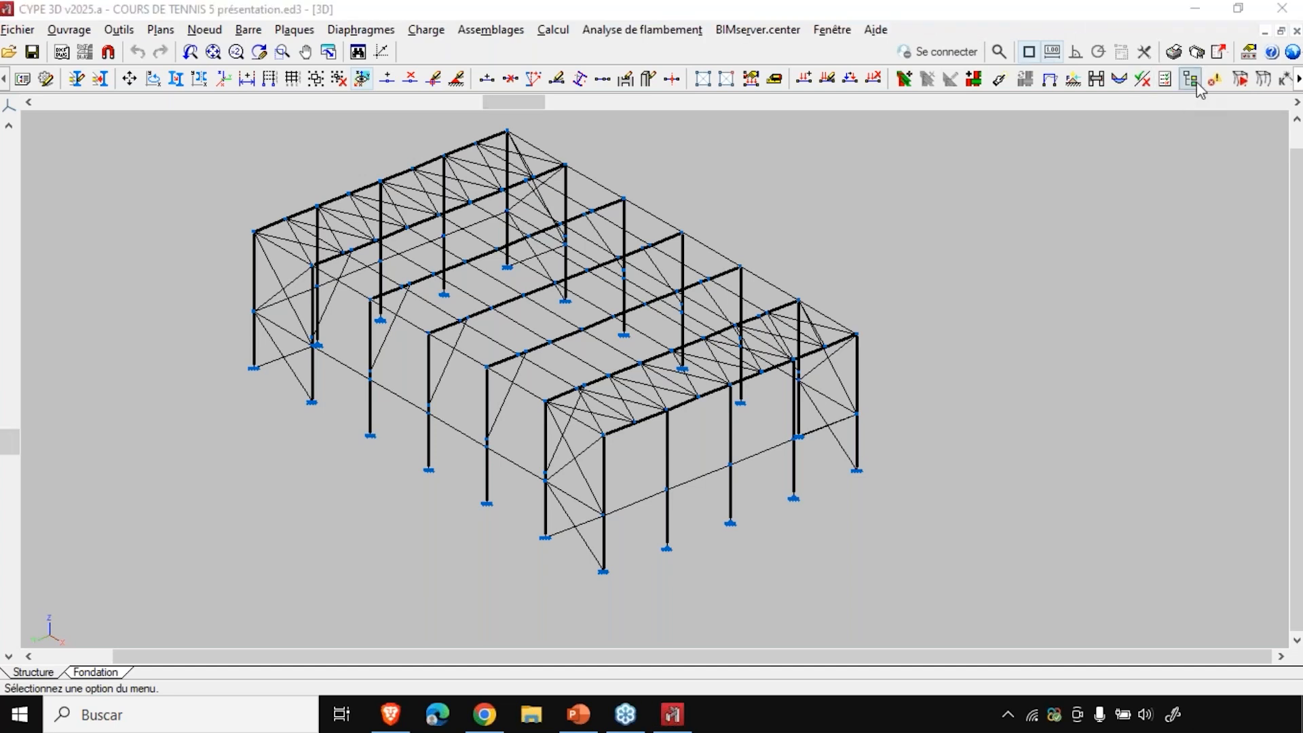
- Edit the Structure 3D plan to include dimensions, profile types, bar lengths and node references
{"action": "left_click", "coordinate": [1196, 52]}
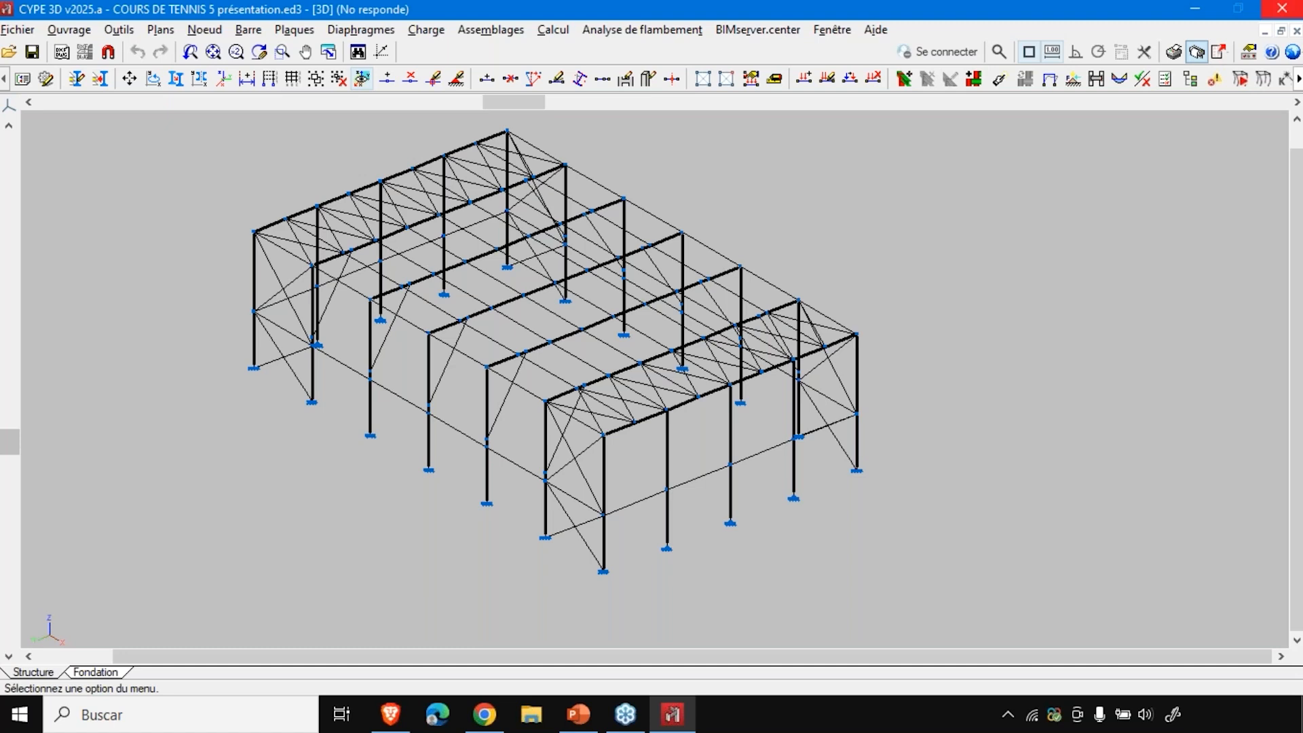
{"action": "left_click", "coordinate": [475, 389]}
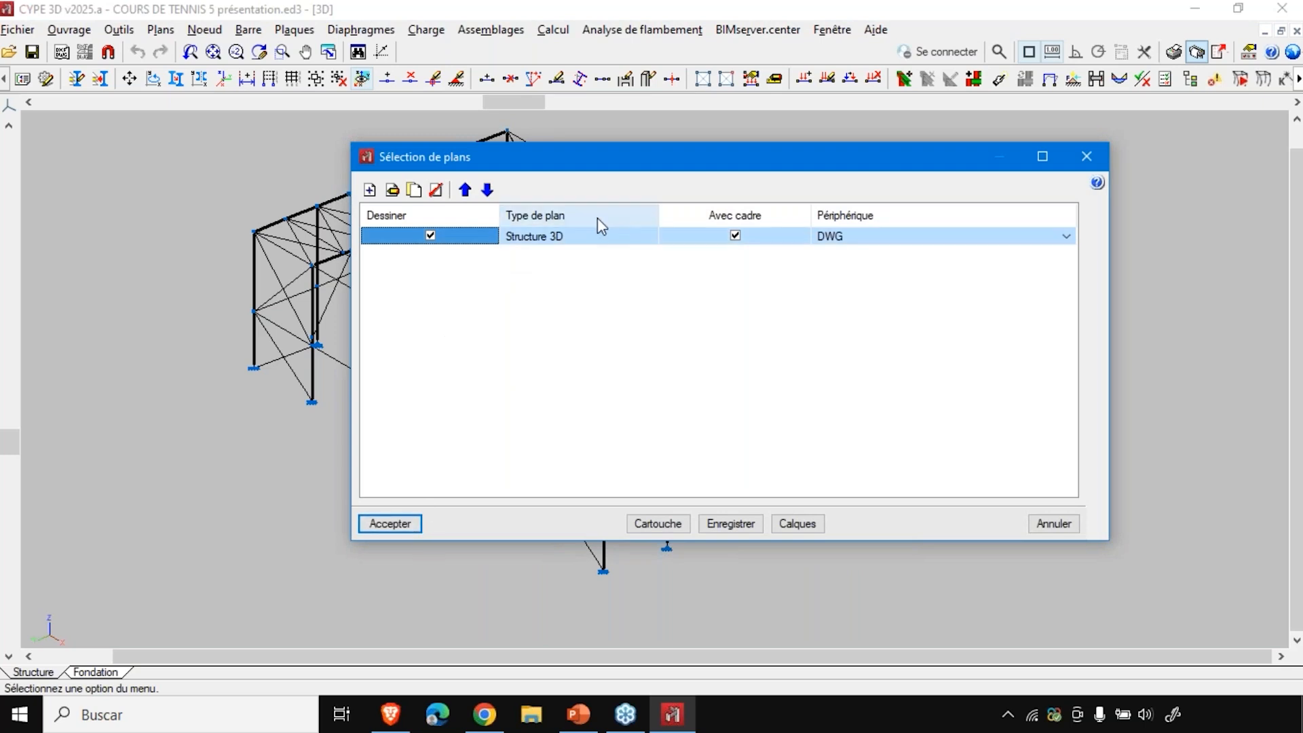
{"action": "double_click", "coordinate": [572, 239]}
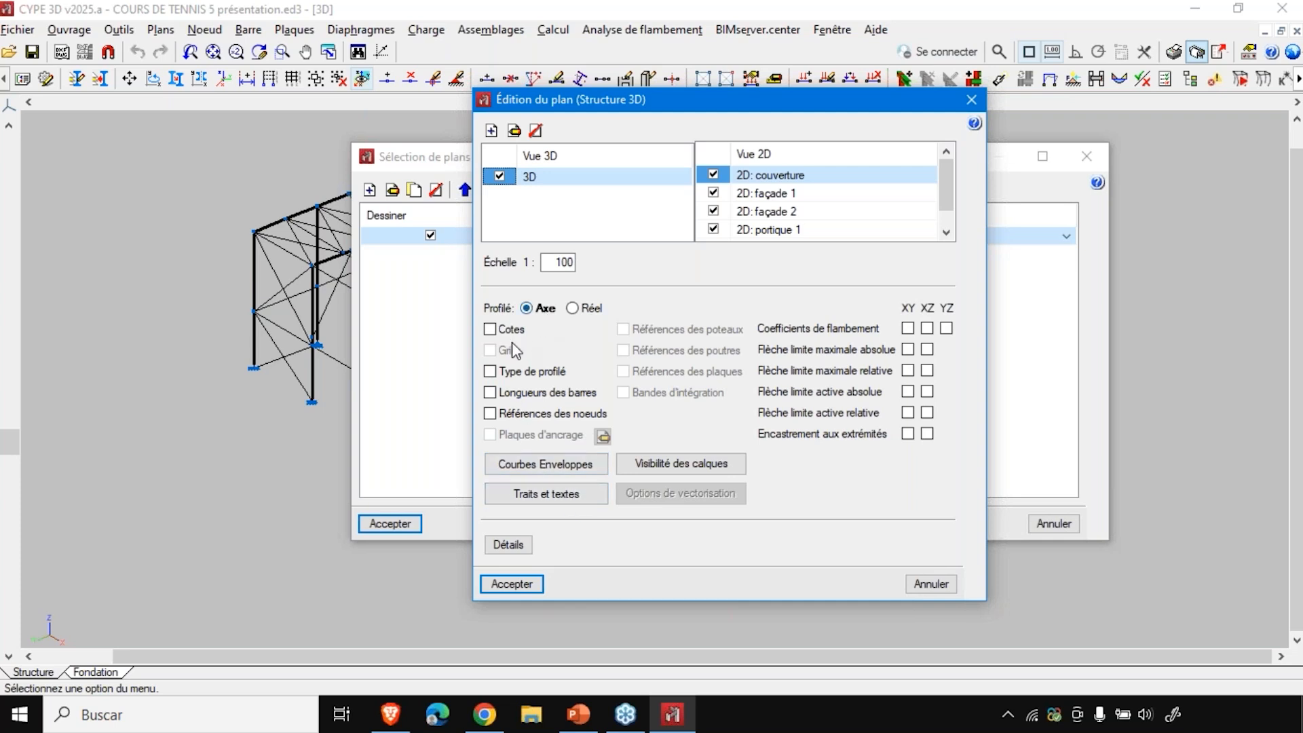
{"action": "left_click", "coordinate": [500, 373]}
{"action": "left_click", "coordinate": [491, 393]}
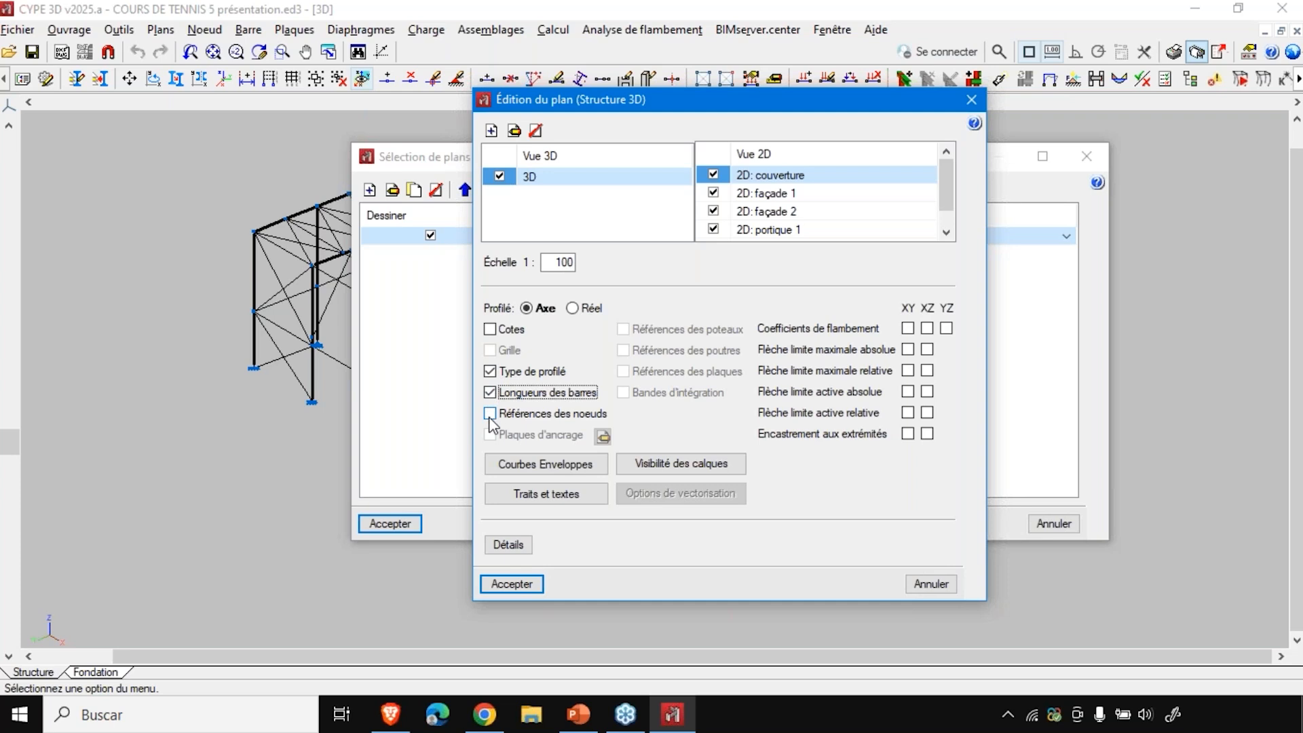
{"action": "left_click", "coordinate": [502, 416]}
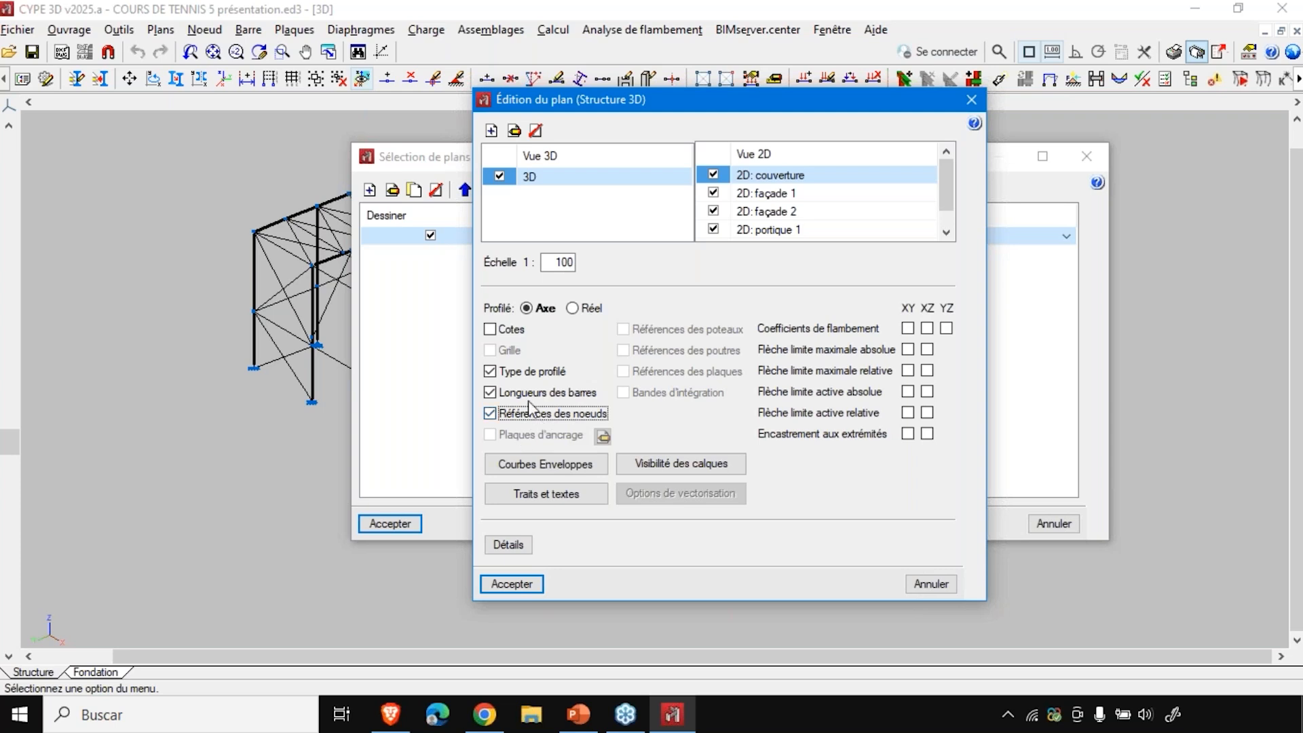
{"action": "left_click", "coordinate": [494, 330]}
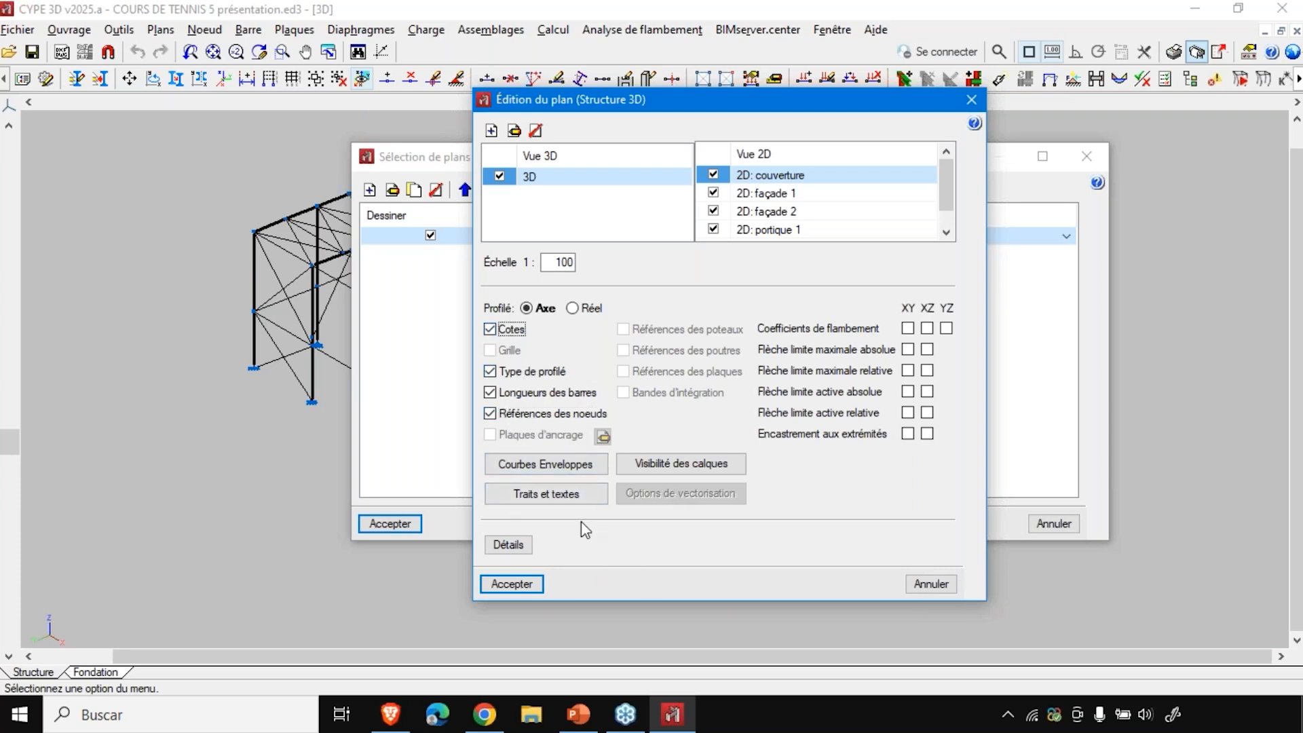
{"action": "left_click", "coordinate": [510, 583]}
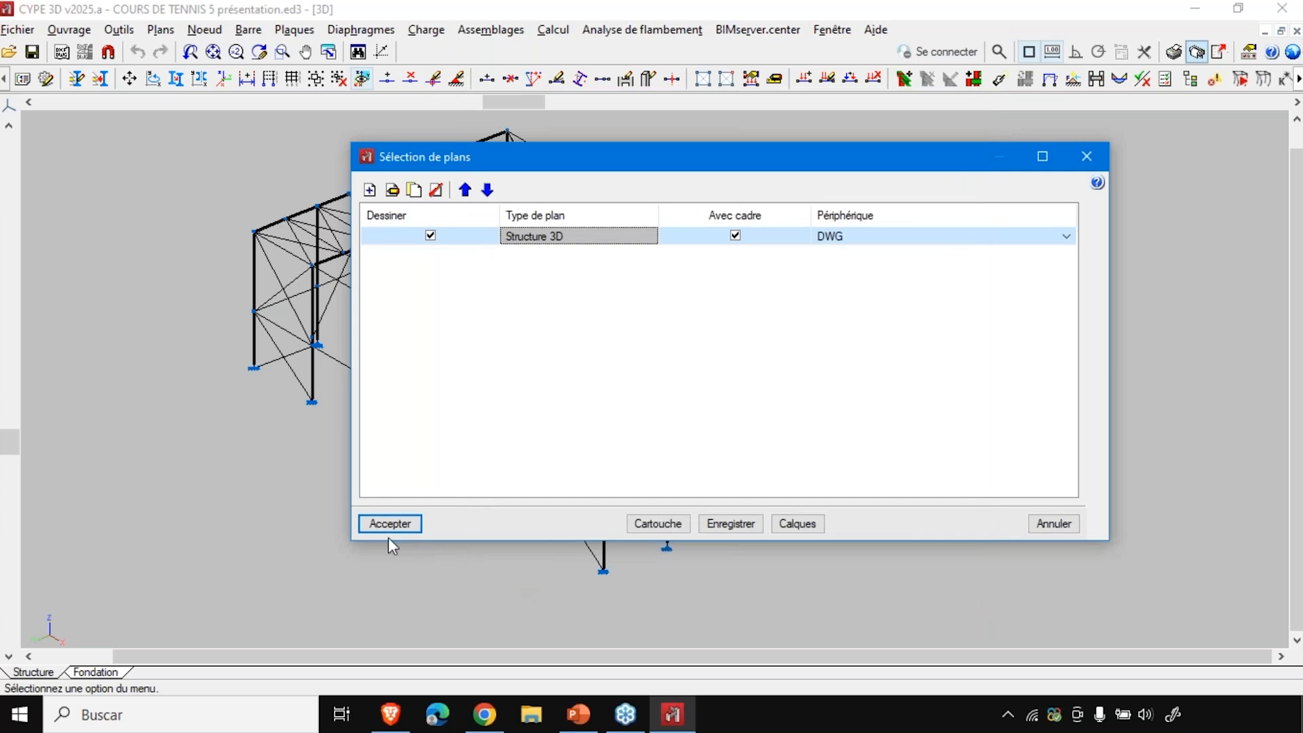
- Generate the DWG sheets with all objects in detail and examine the profile, length and node labels on the roof plan
{"action": "left_click", "coordinate": [394, 524]}
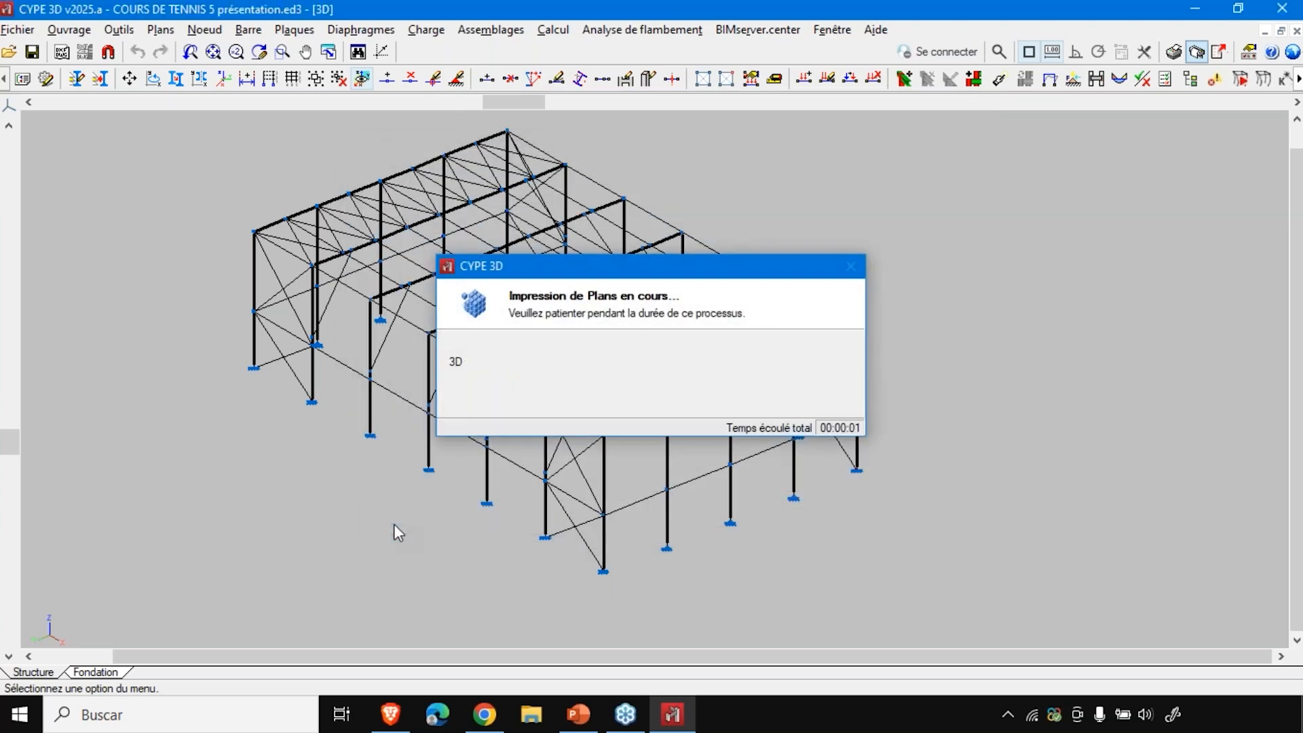
{"action": "key", "text": "Return"}
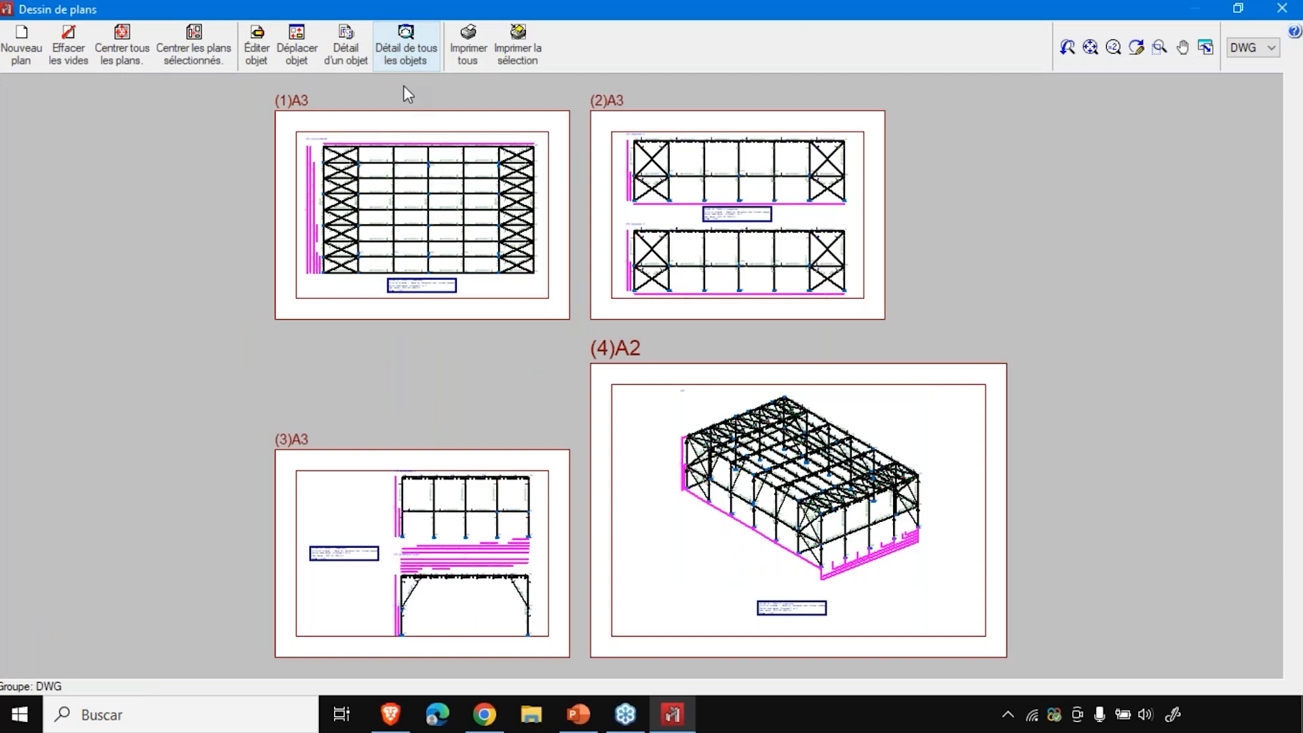
{"action": "scroll", "coordinate": [351, 209], "scroll_direction": "up", "scroll_amount": 7}
{"action": "scroll", "coordinate": [353, 224], "scroll_direction": "up", "scroll_amount": 4}
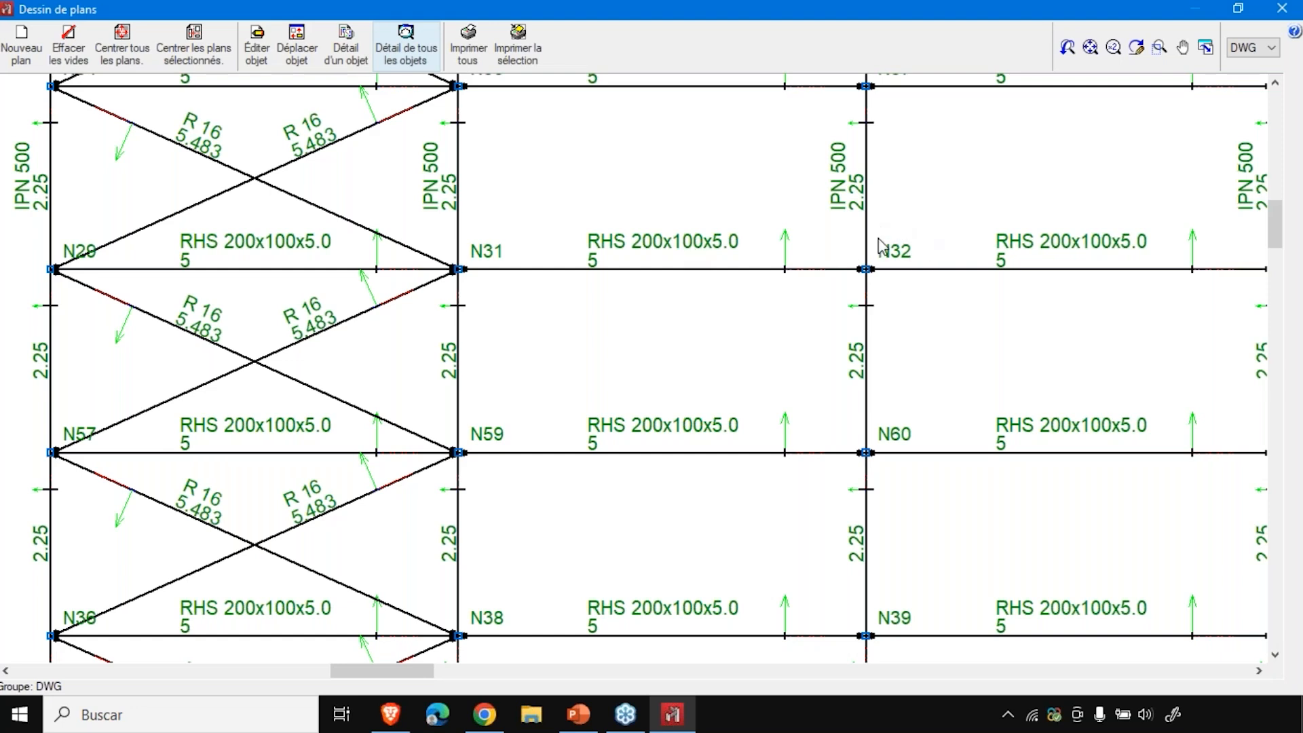
{"action": "scroll", "coordinate": [814, 276], "scroll_direction": "down", "scroll_amount": 2}
{"action": "scroll", "coordinate": [800, 257], "scroll_direction": "down", "scroll_amount": 1}
{"action": "scroll", "coordinate": [800, 258], "scroll_direction": "up", "scroll_amount": 2}
{"action": "scroll", "coordinate": [801, 258], "scroll_direction": "down", "scroll_amount": 4}
{"action": "scroll", "coordinate": [797, 251], "scroll_direction": "down", "scroll_amount": 2}
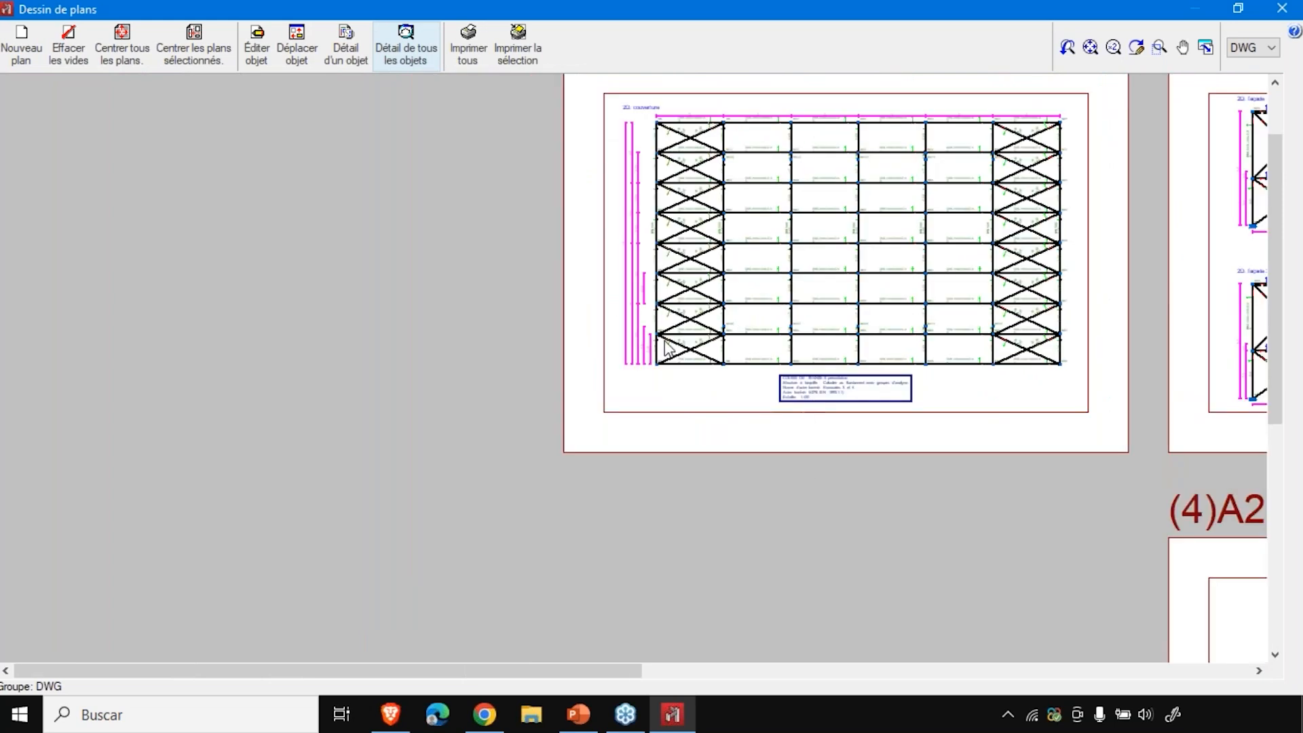
- Examine the dimensions, profile labels and node references on the A2 sheet of the 3D structure
{"action": "scroll", "coordinate": [465, 341], "scroll_direction": "down", "scroll_amount": 3}
{"action": "scroll", "coordinate": [1103, 652], "scroll_direction": "up", "scroll_amount": 1}
{"action": "scroll", "coordinate": [1100, 641], "scroll_direction": "up", "scroll_amount": 5}
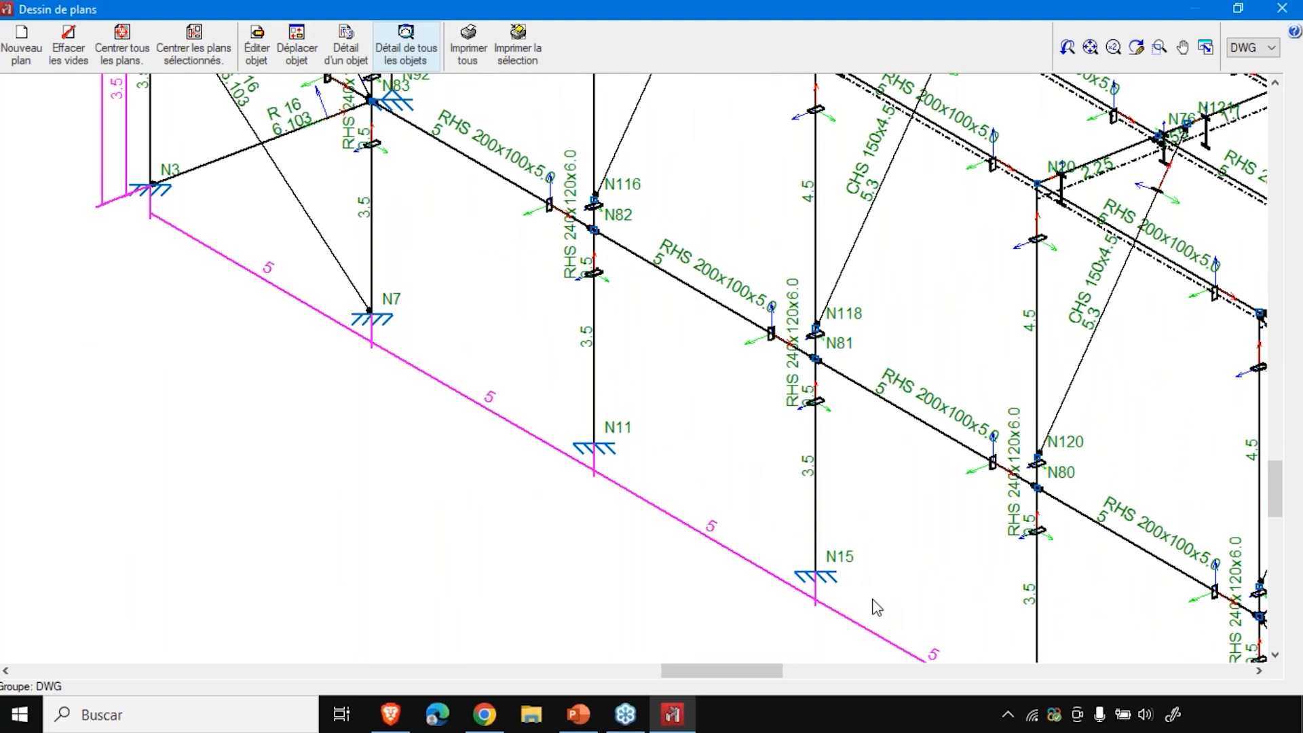
{"action": "scroll", "coordinate": [802, 572], "scroll_direction": "down", "scroll_amount": 5}
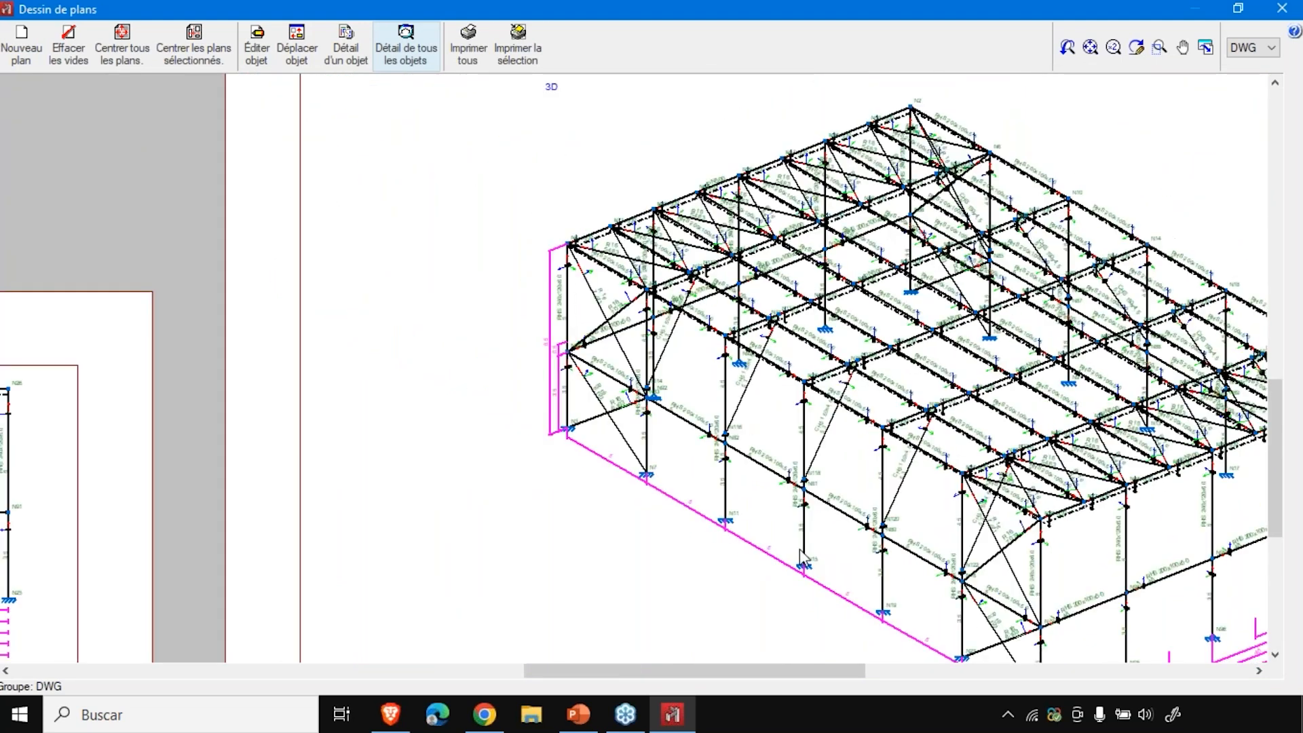
- Leave the DWG preview, review the Structure 3D plan's drawing options and exit the plan dialogs
{"action": "left_click", "coordinate": [1282, 9]}
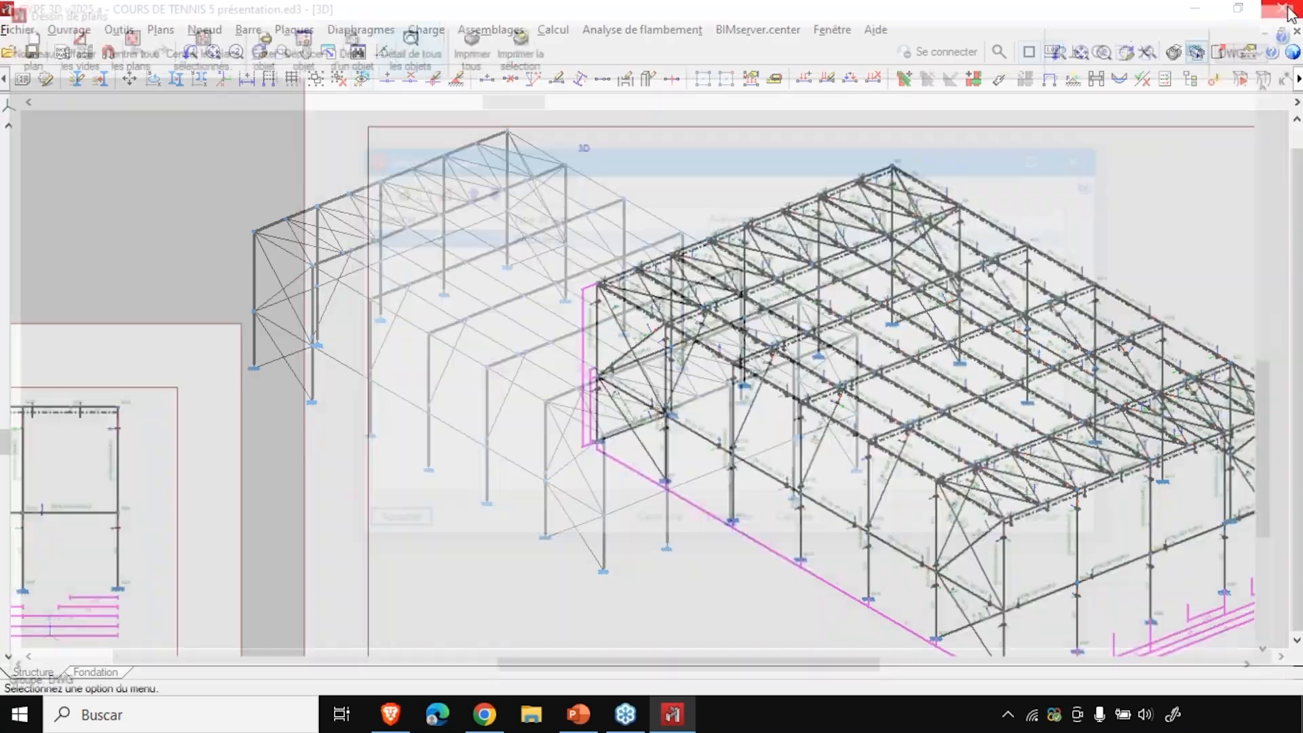
{"action": "double_click", "coordinate": [536, 236]}
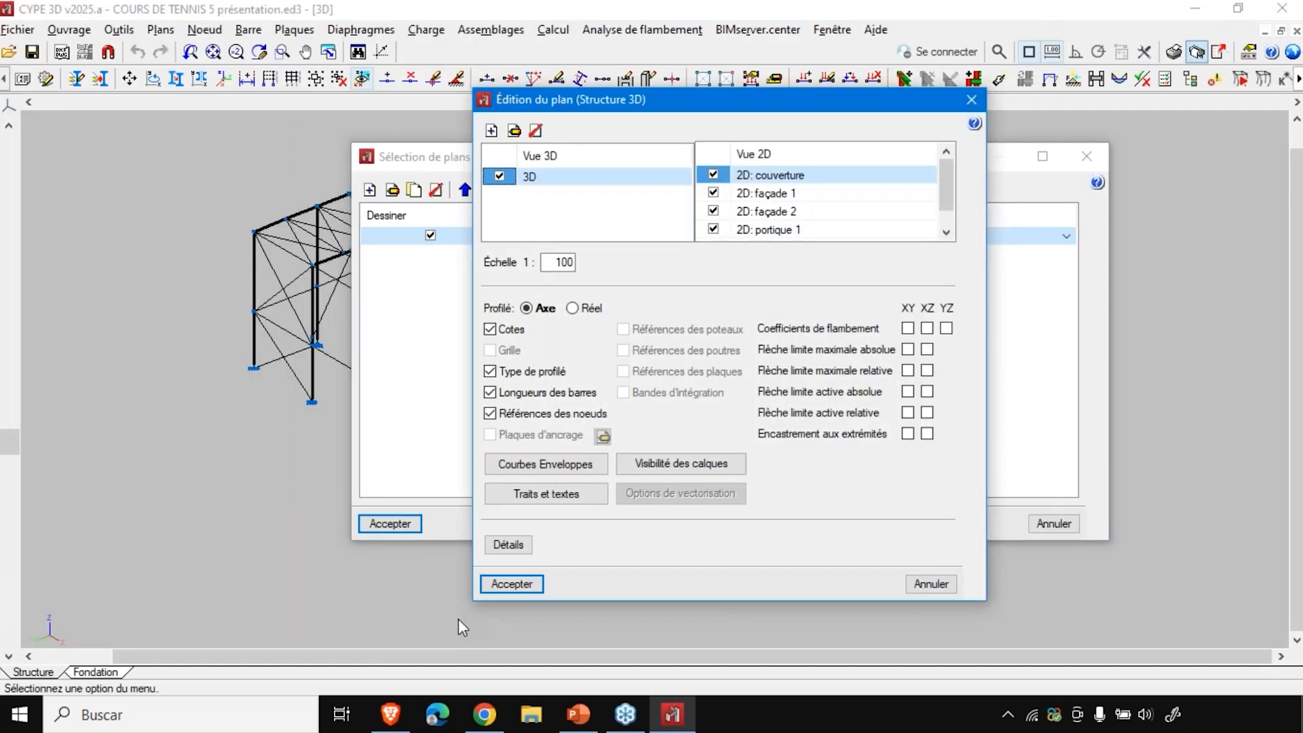
{"action": "left_click_drag", "start_coordinate": [582, 97], "coordinate": [878, 131]}
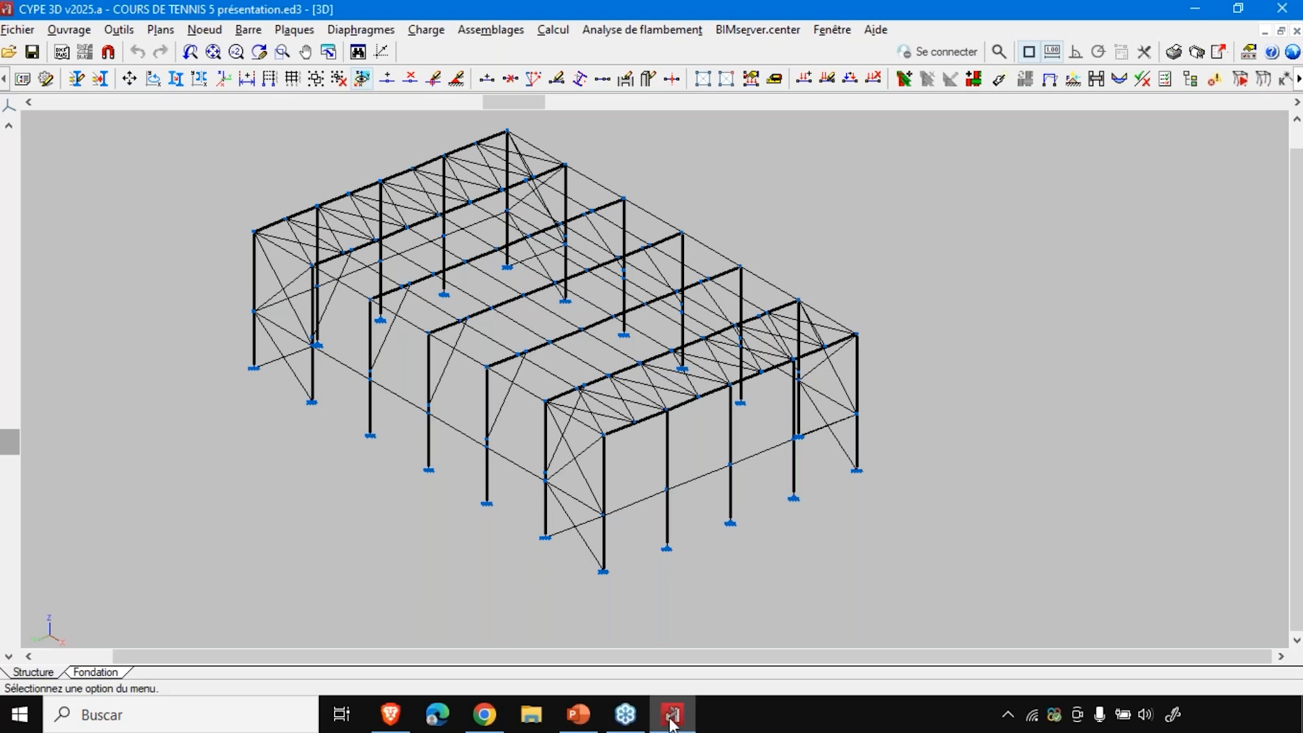
- Launch the Portal frame generator from CYPE Menu, then return to the tennis hall model in CYPE 3D
{"action": "left_click", "coordinate": [1009, 712]}
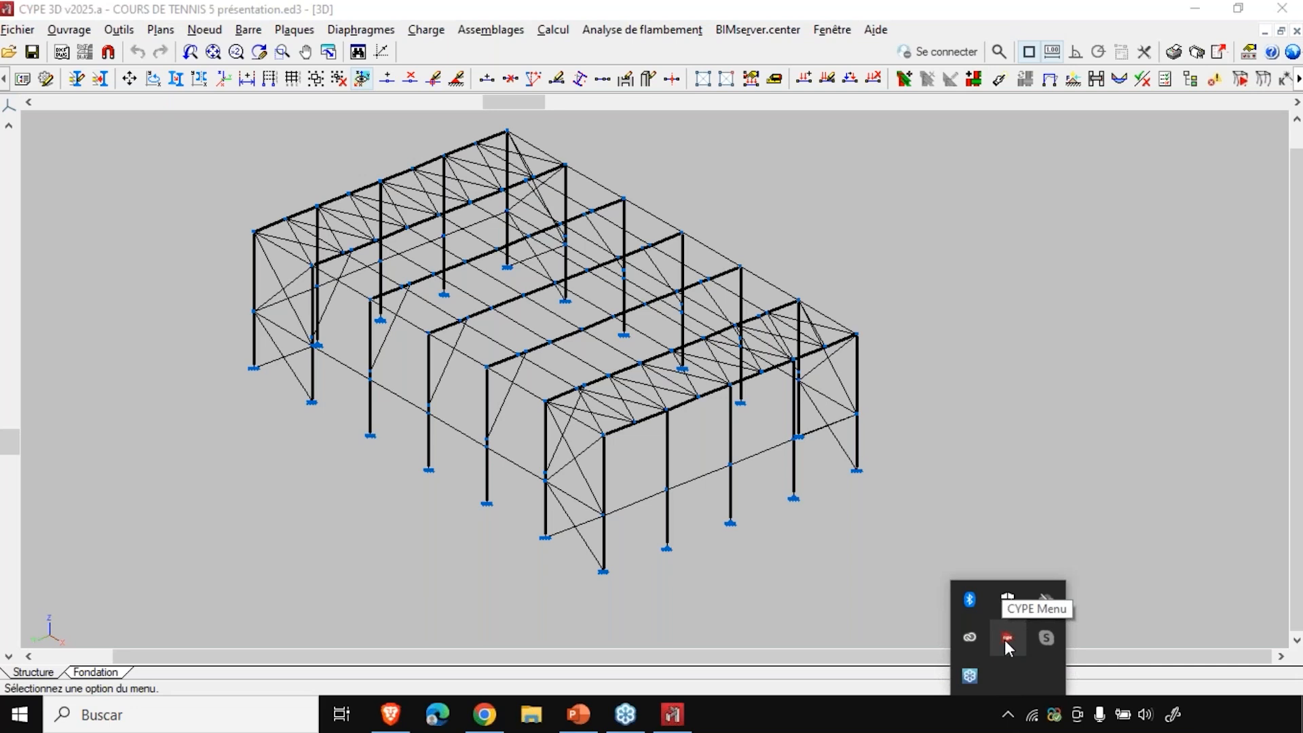
{"action": "left_click", "coordinate": [1006, 638]}
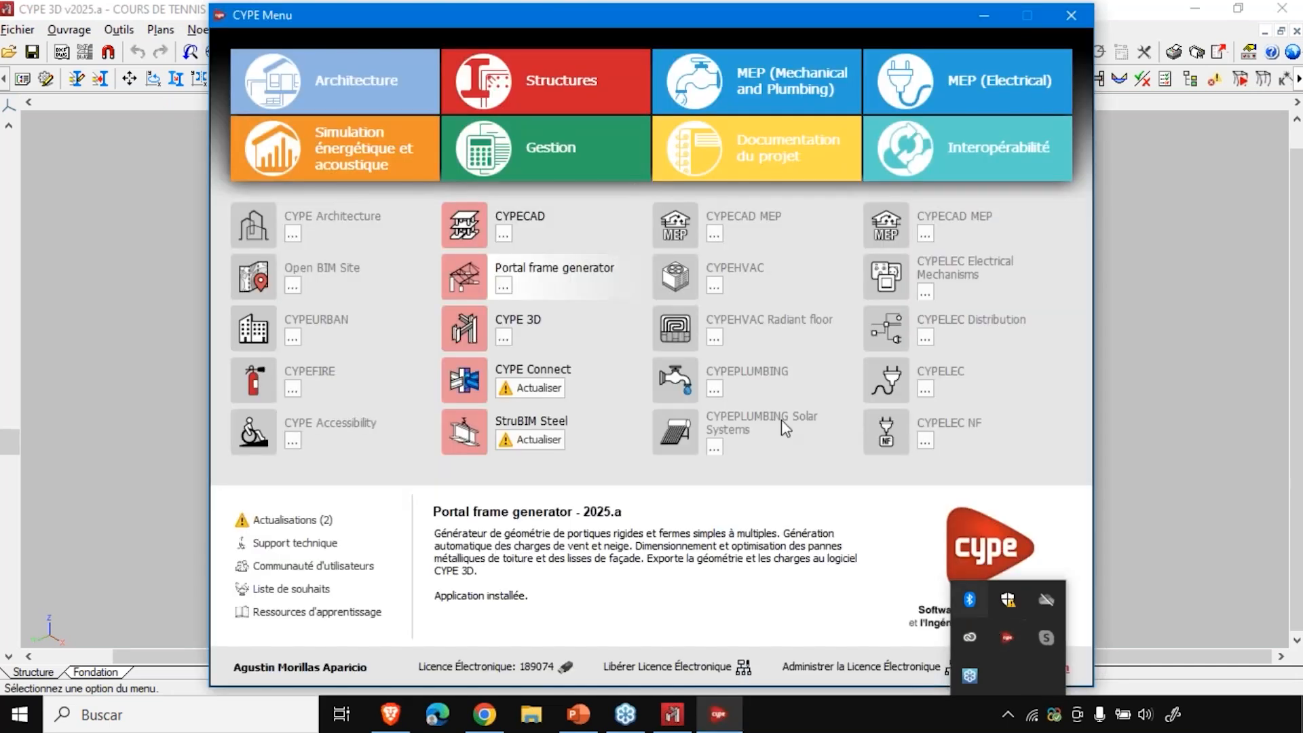
{"action": "left_click", "coordinate": [582, 275]}
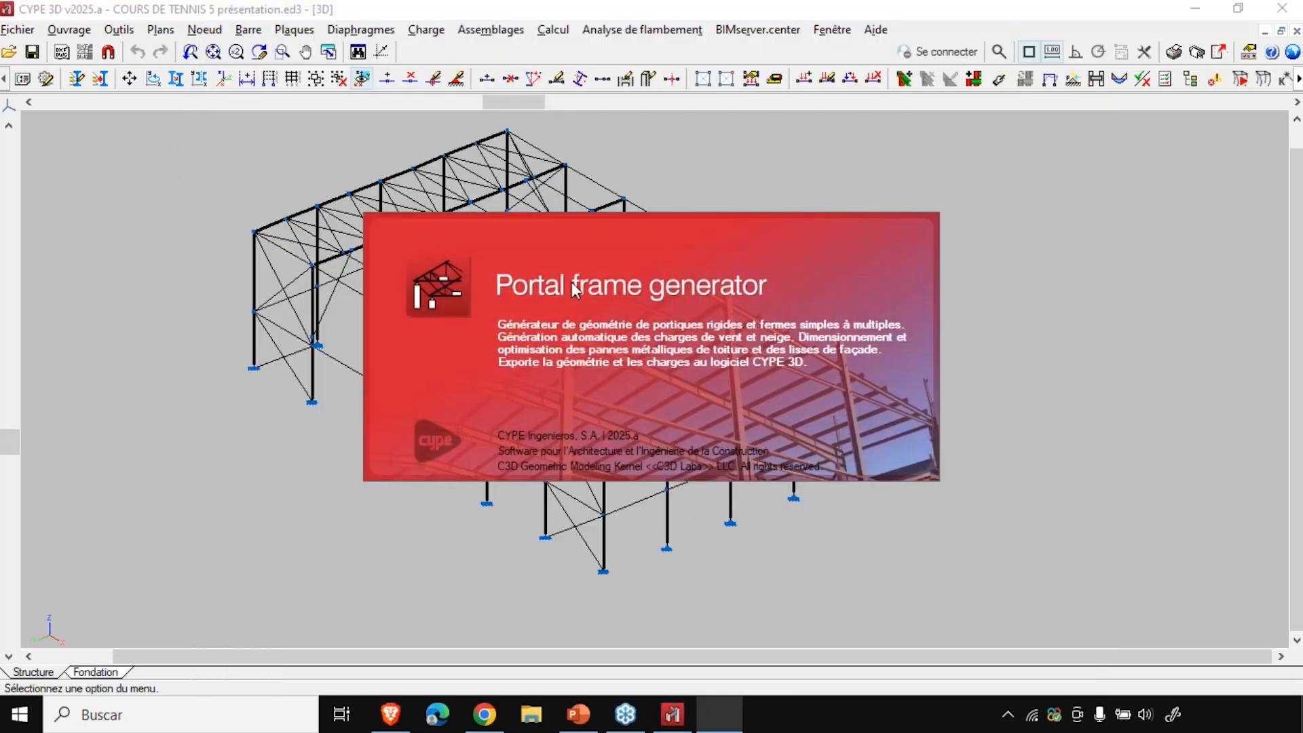
{"action": "left_click", "coordinate": [668, 403]}
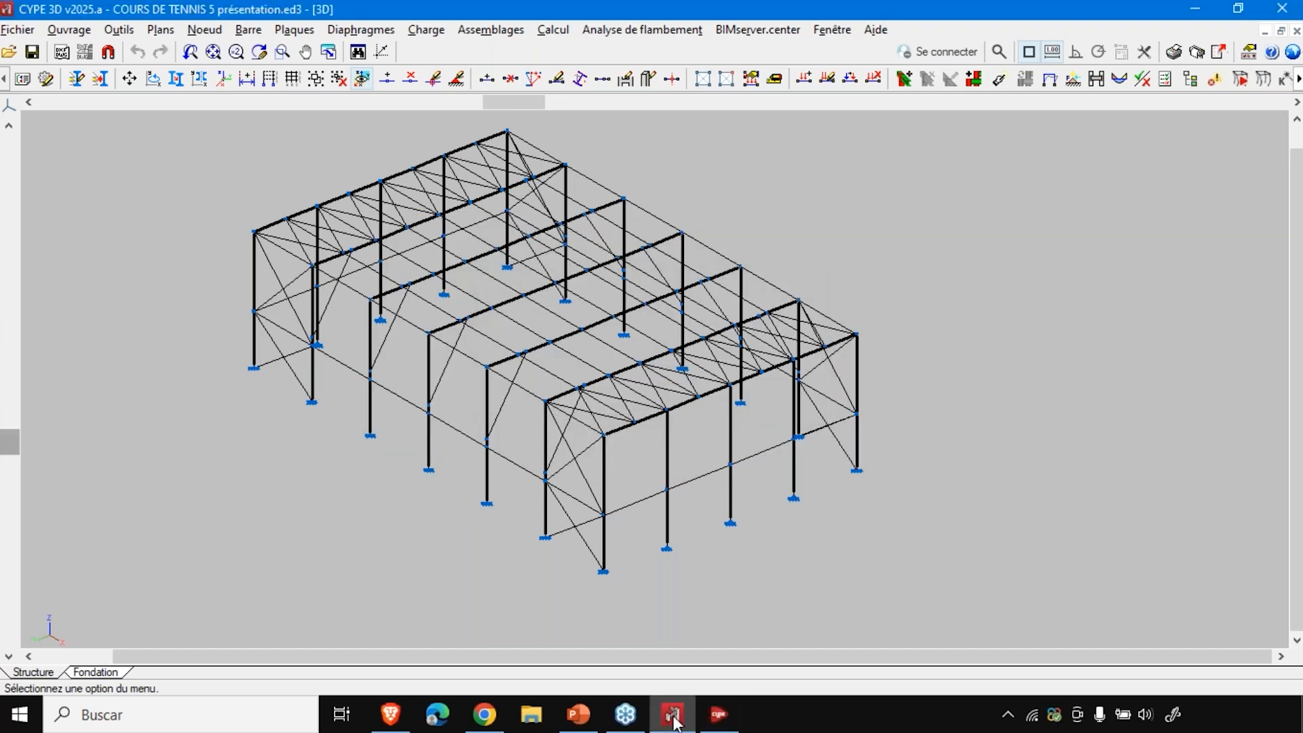
{"action": "mouse_move", "coordinate": [677, 723]}
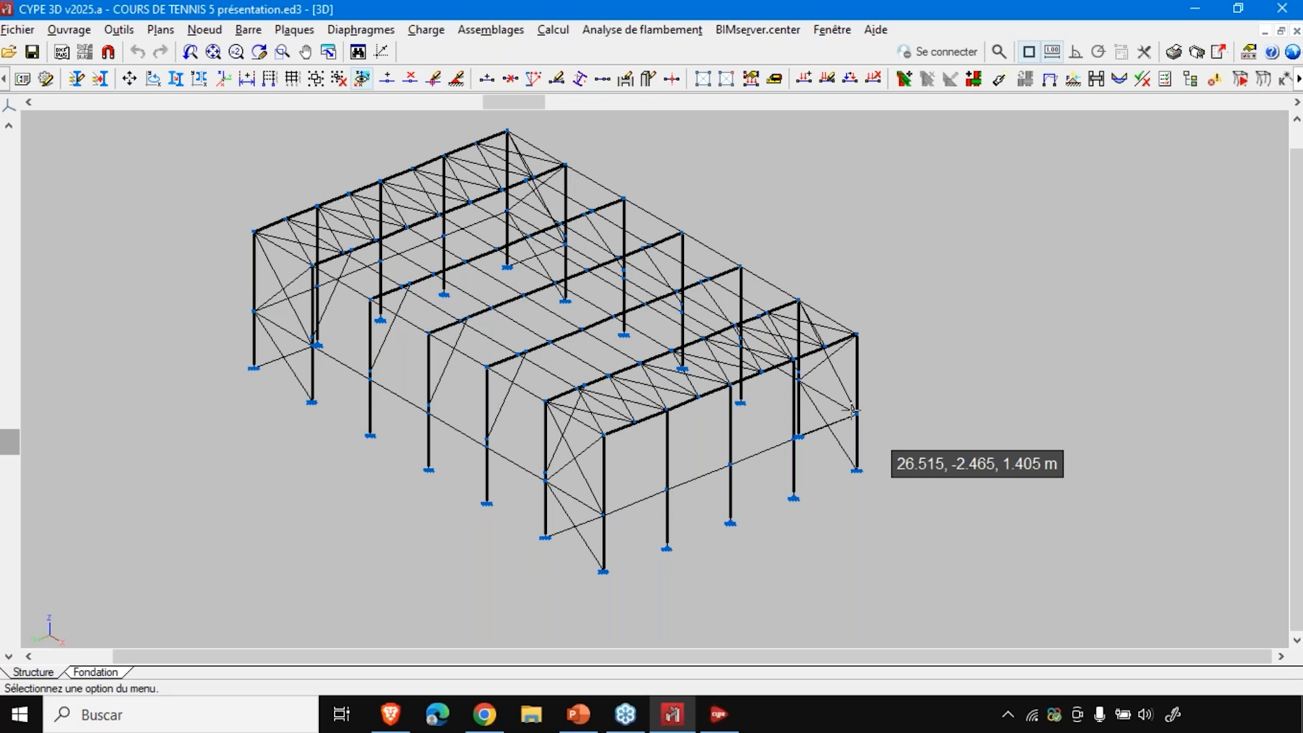
{"action": "left_click", "coordinate": [120, 30]}
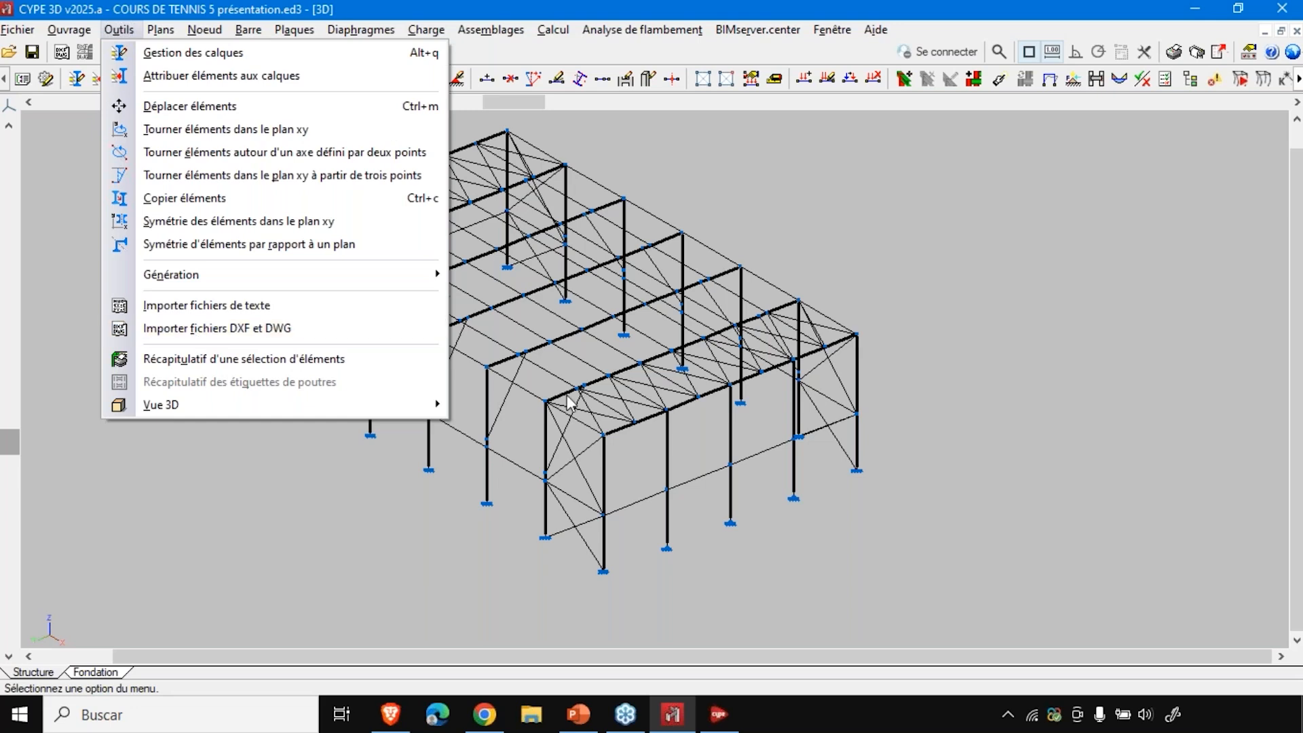
{"action": "left_click", "coordinate": [901, 188]}
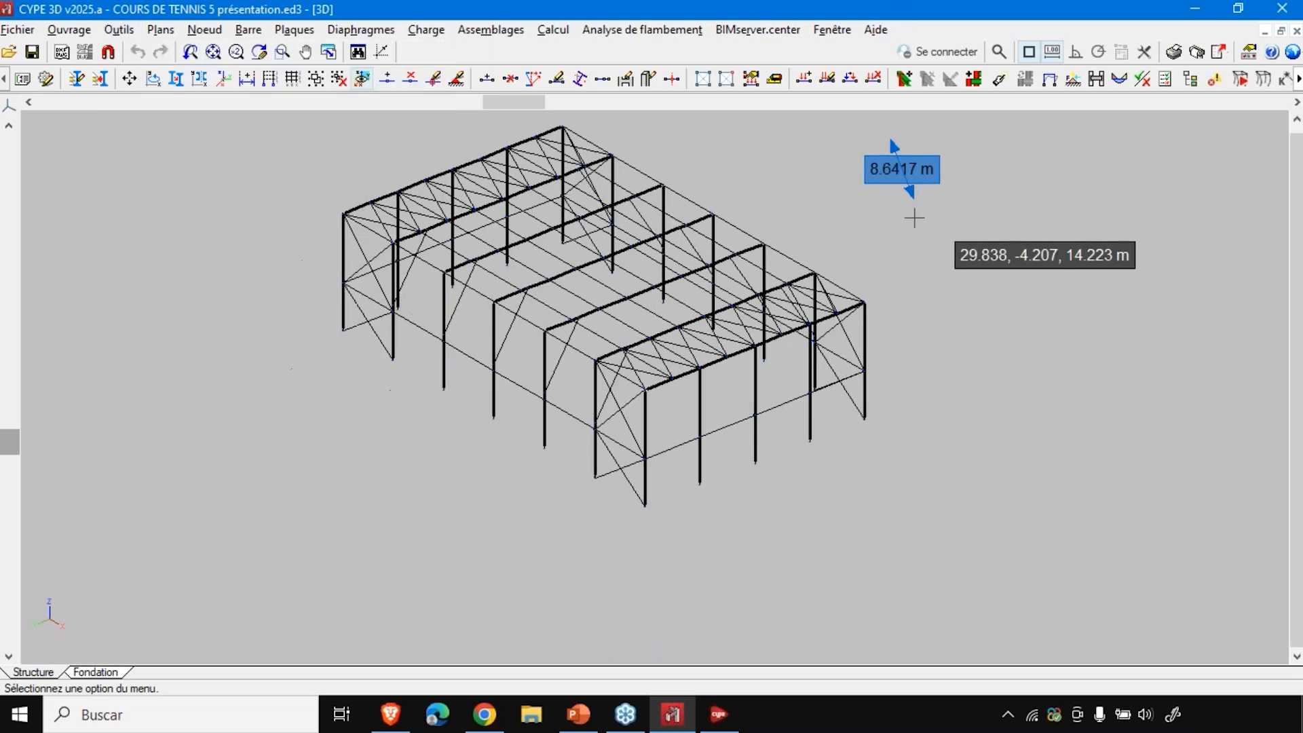
{"action": "scroll", "coordinate": [896, 237], "scroll_direction": "down", "scroll_amount": 3}
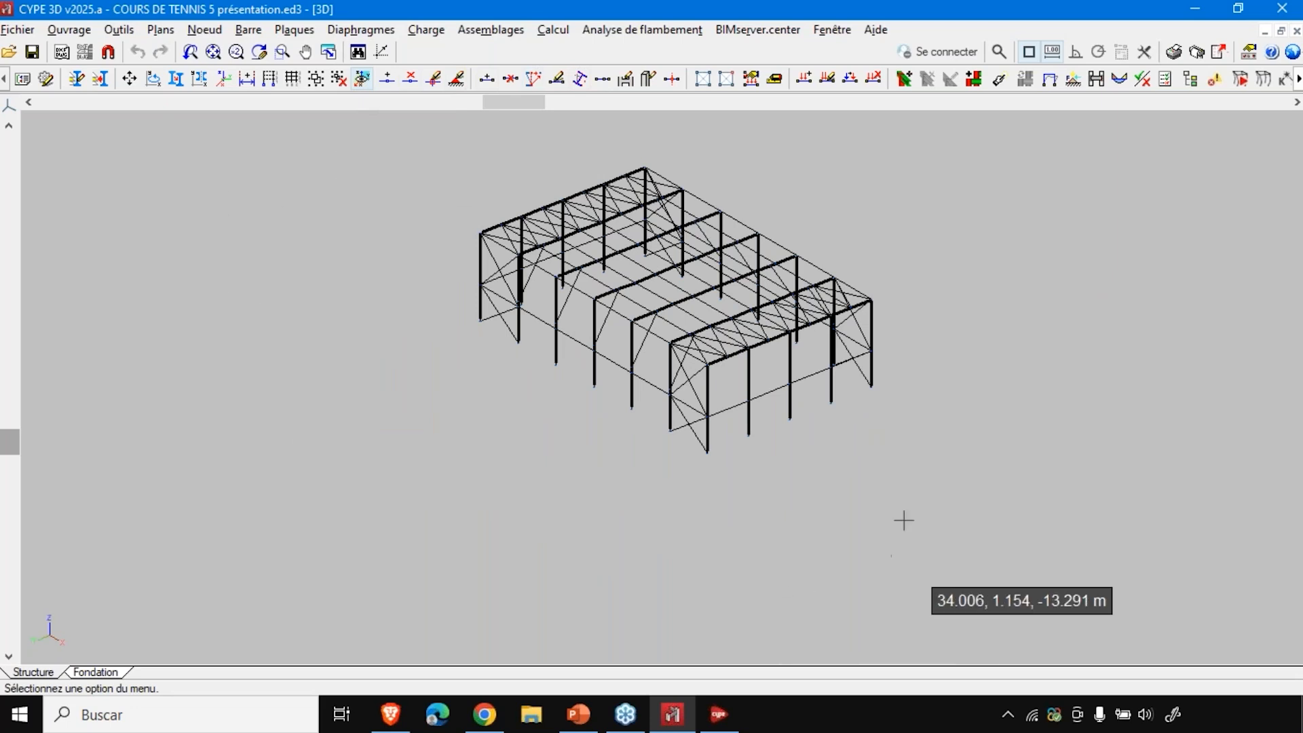
{"action": "scroll", "coordinate": [669, 161], "scroll_direction": "up", "scroll_amount": 2}
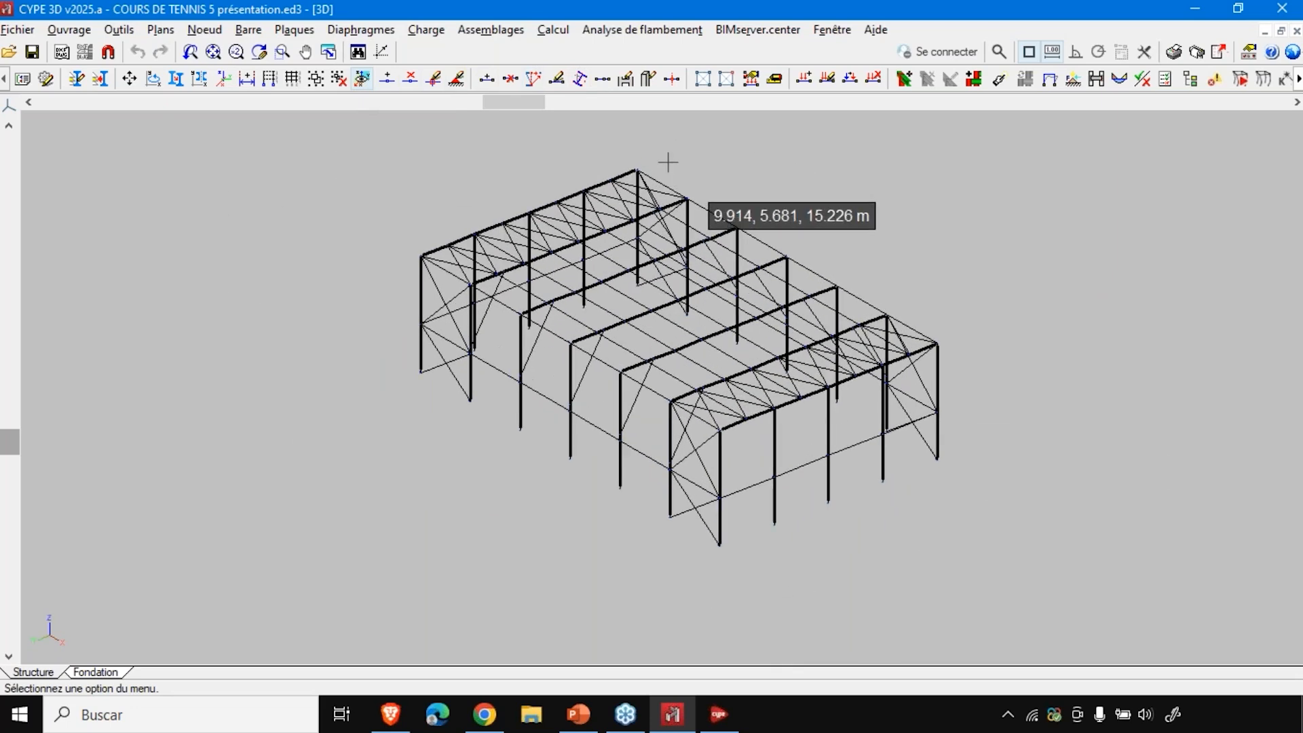
{"action": "left_click_drag", "start_coordinate": [524, 101], "coordinate": [580, 141]}
{"action": "mouse_move", "coordinate": [622, 202]}
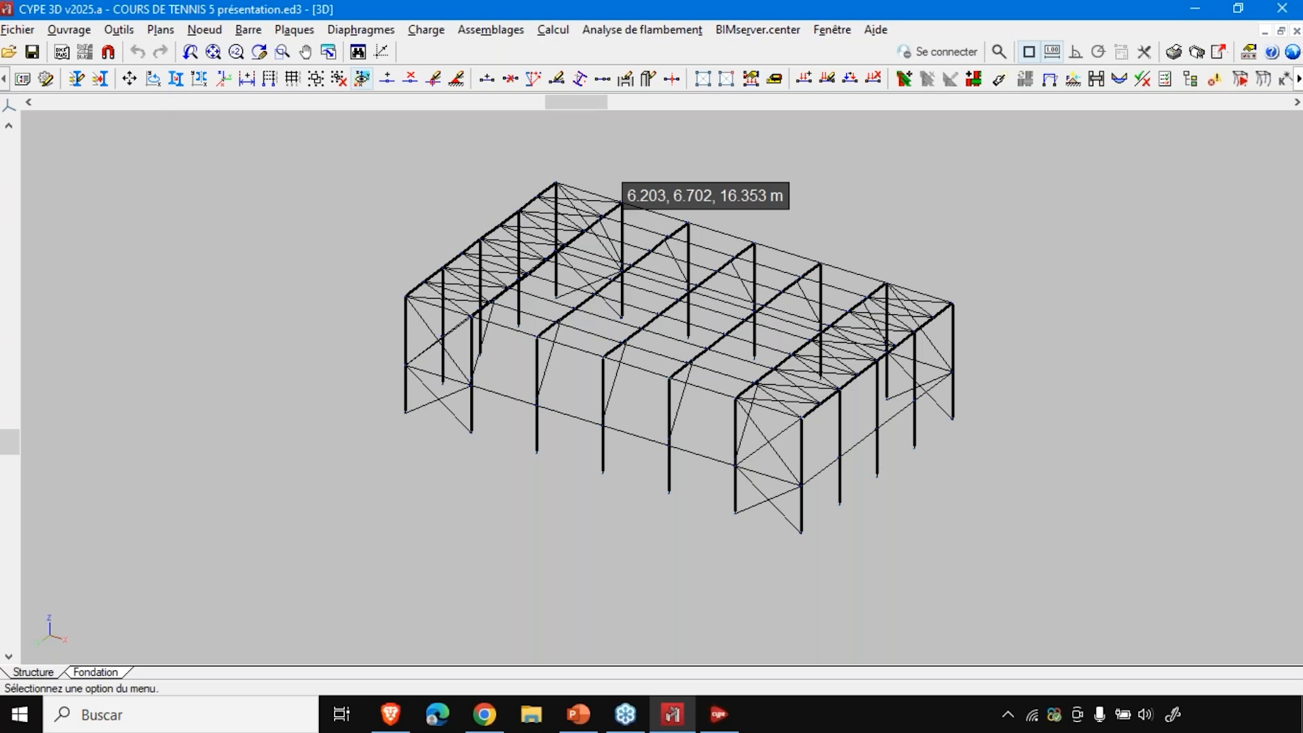
{"action": "left_click", "coordinate": [442, 36]}
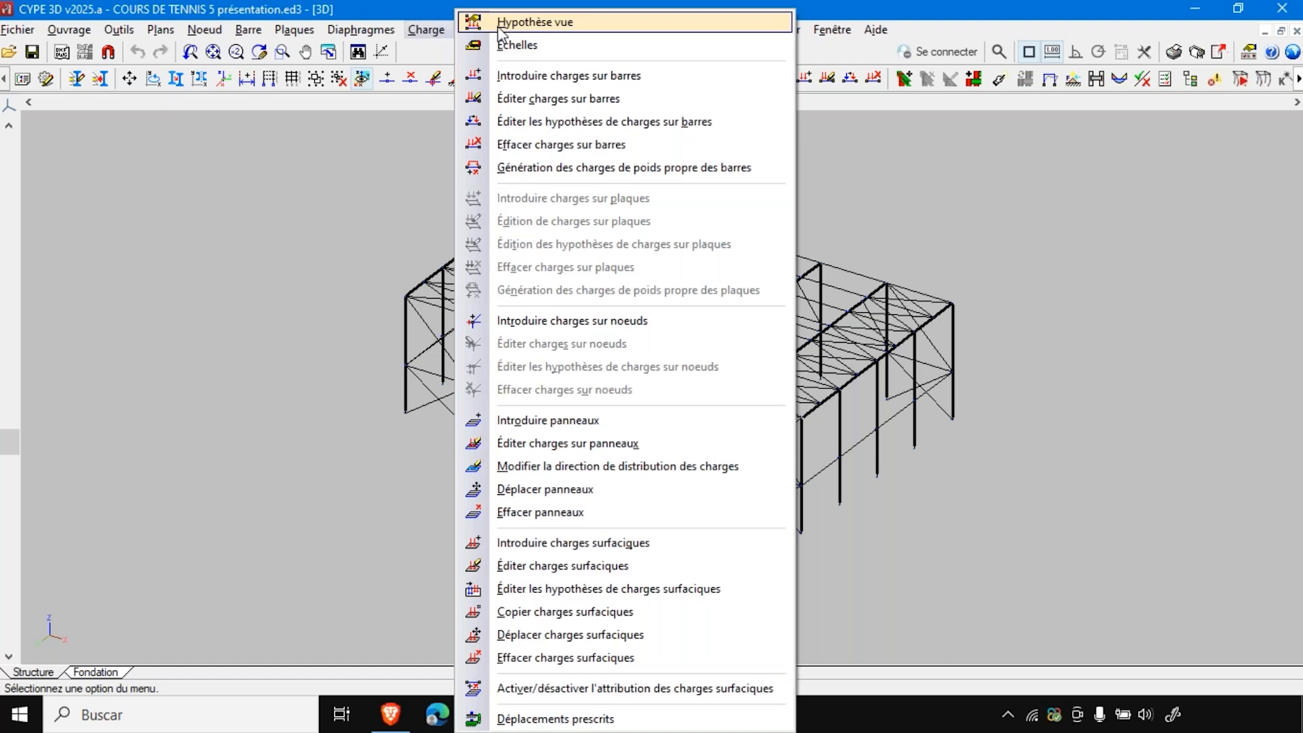
{"action": "left_click", "coordinate": [839, 7]}
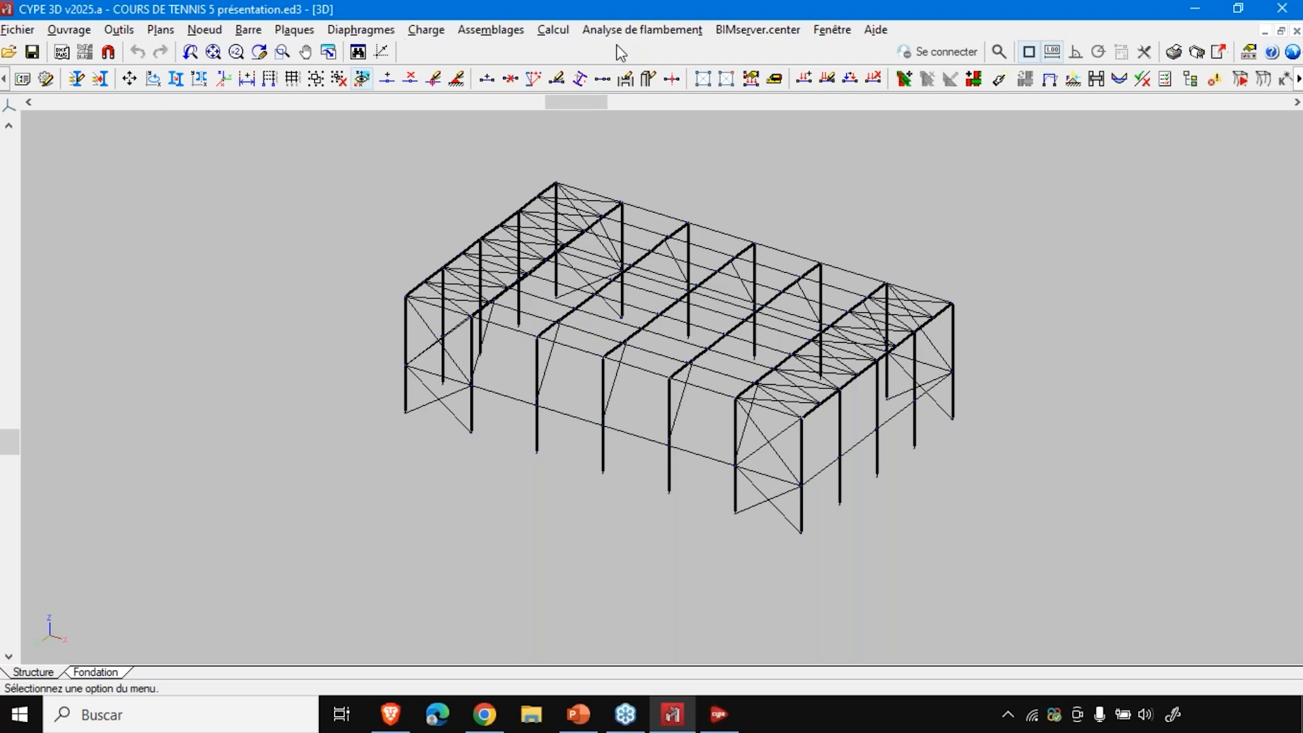
- Show the support reactions as envelopes of the ground stress combinations
{"action": "left_click", "coordinate": [552, 29]}
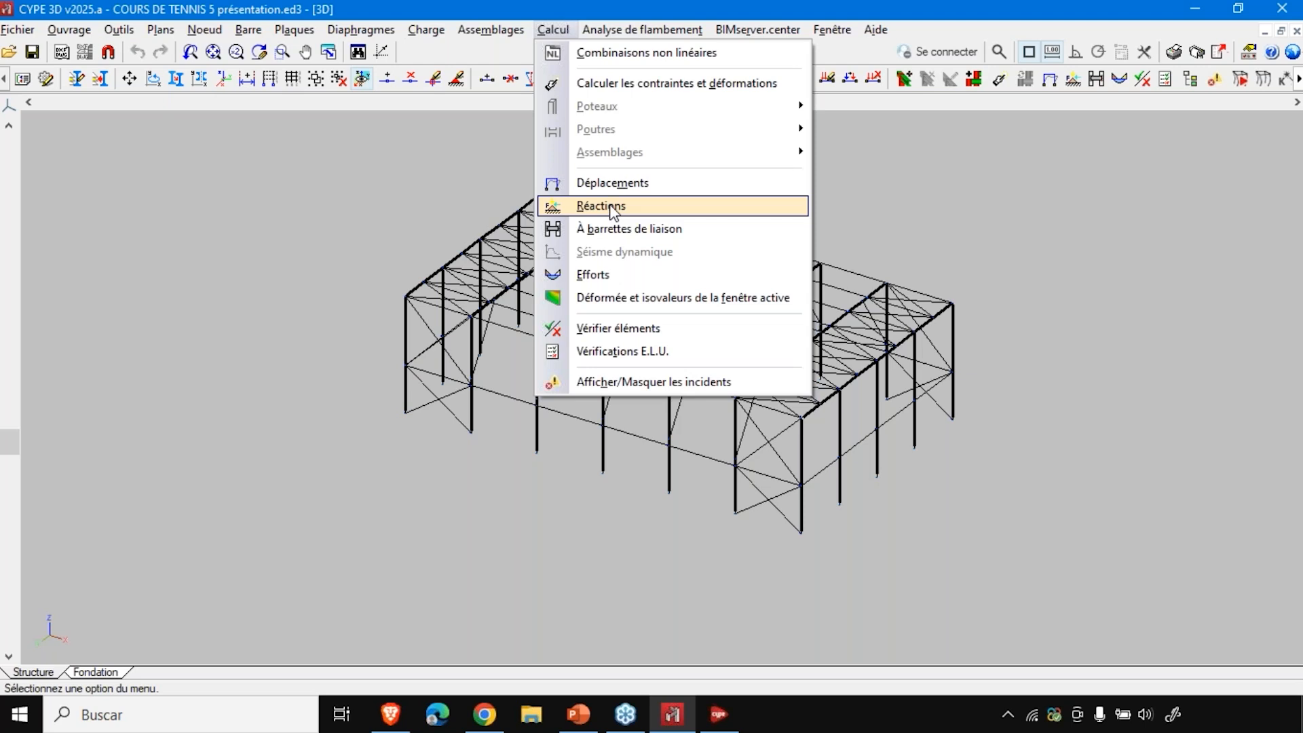
{"action": "left_click", "coordinate": [613, 206]}
{"action": "scroll", "coordinate": [605, 506], "scroll_direction": "up", "scroll_amount": 6}
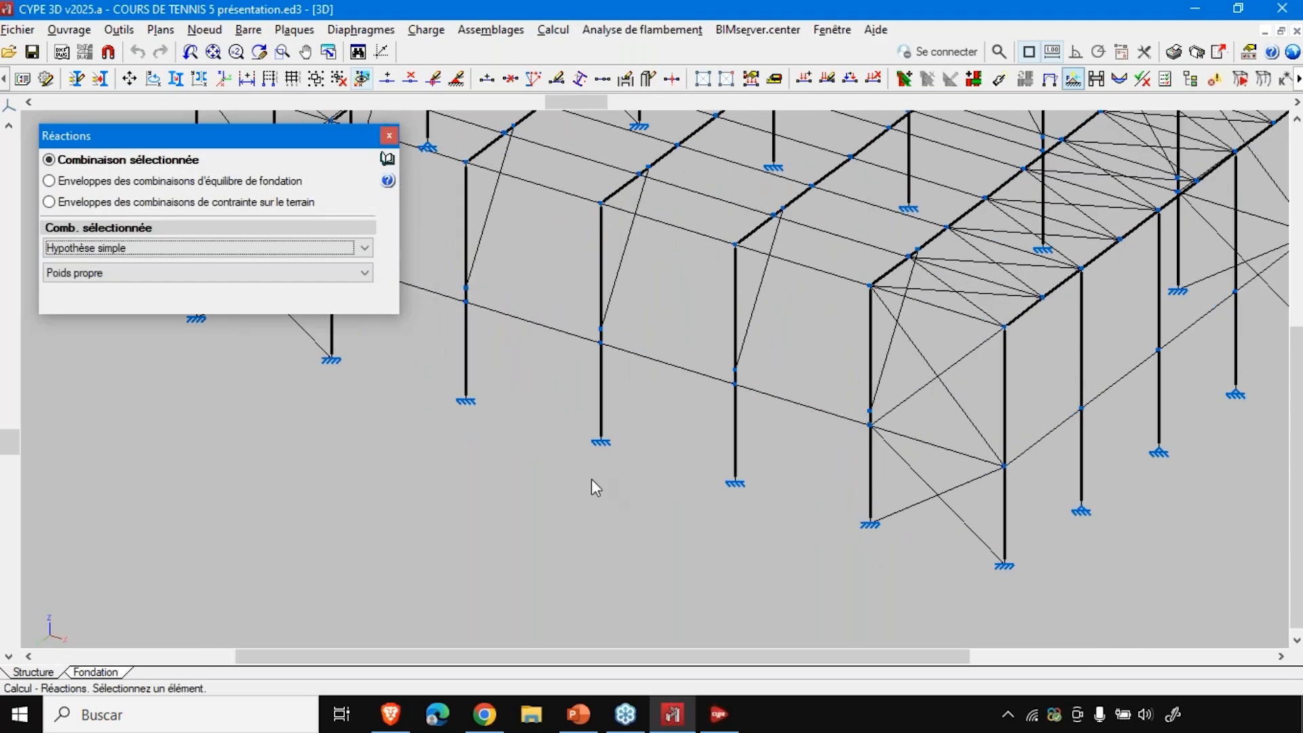
{"action": "scroll", "coordinate": [603, 475], "scroll_direction": "up", "scroll_amount": 3}
{"action": "left_click", "coordinate": [112, 181]}
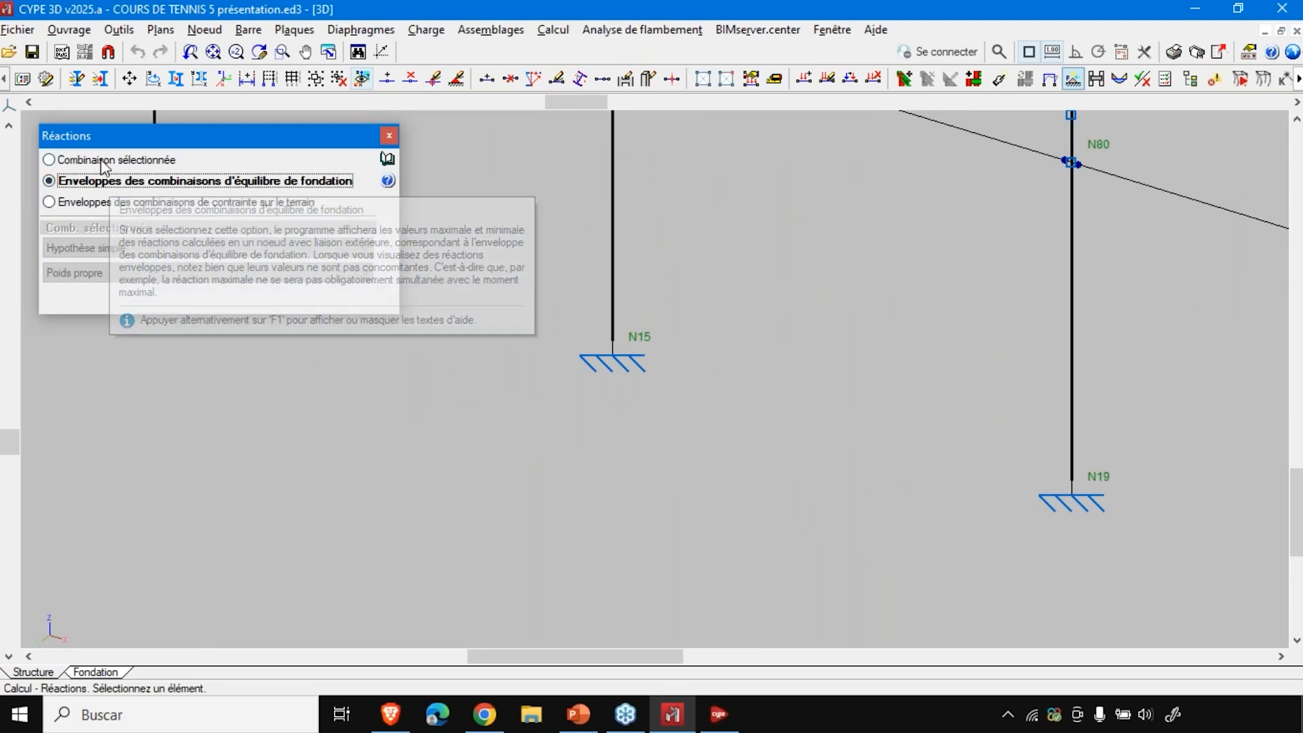
{"action": "left_click", "coordinate": [114, 203]}
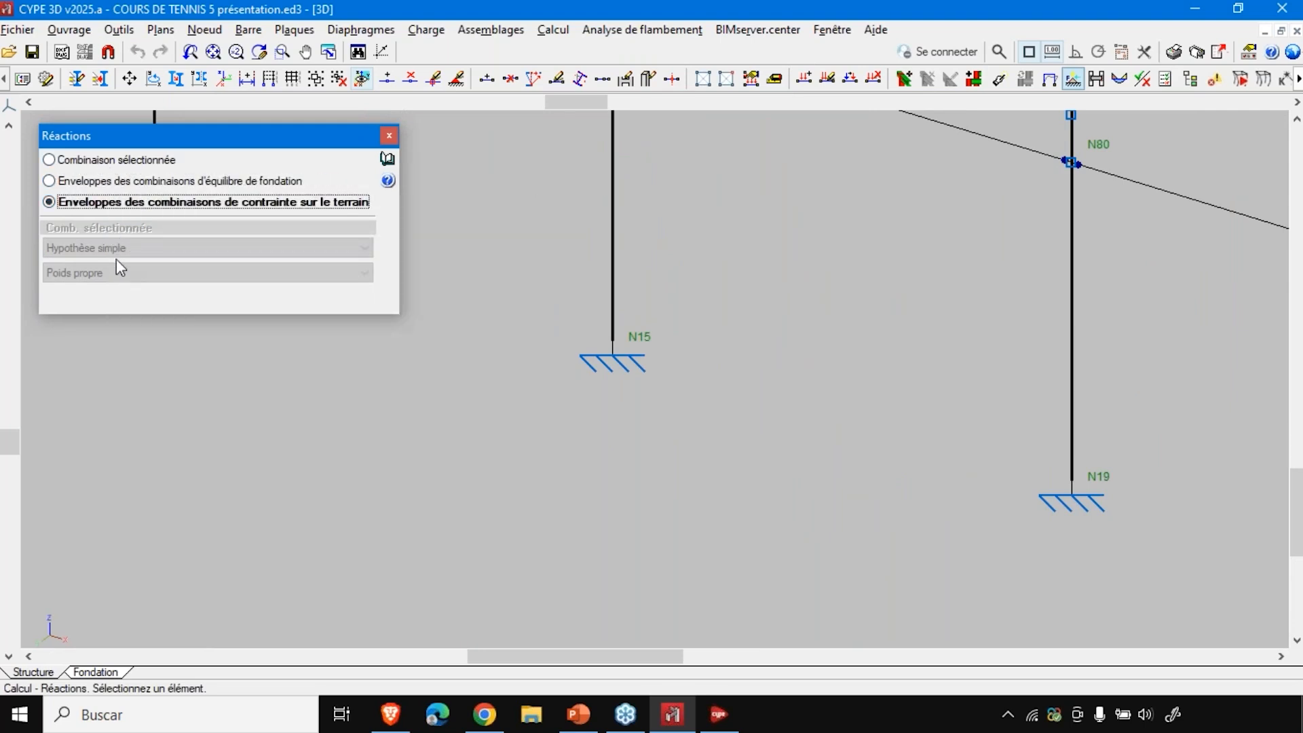
- Examine the enveloped reactions at support nodes N15 and N19
{"action": "left_click", "coordinate": [613, 362]}
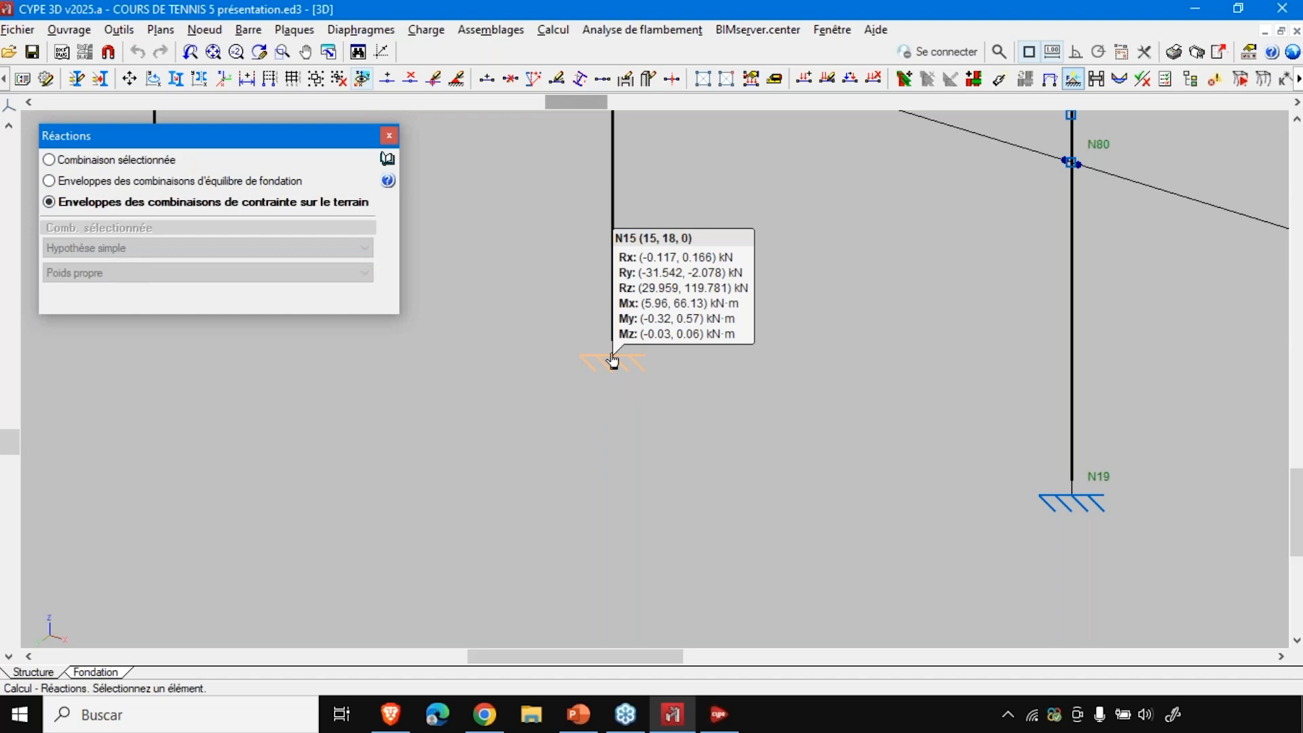
{"action": "scroll", "coordinate": [613, 361], "scroll_direction": "down", "scroll_amount": 3}
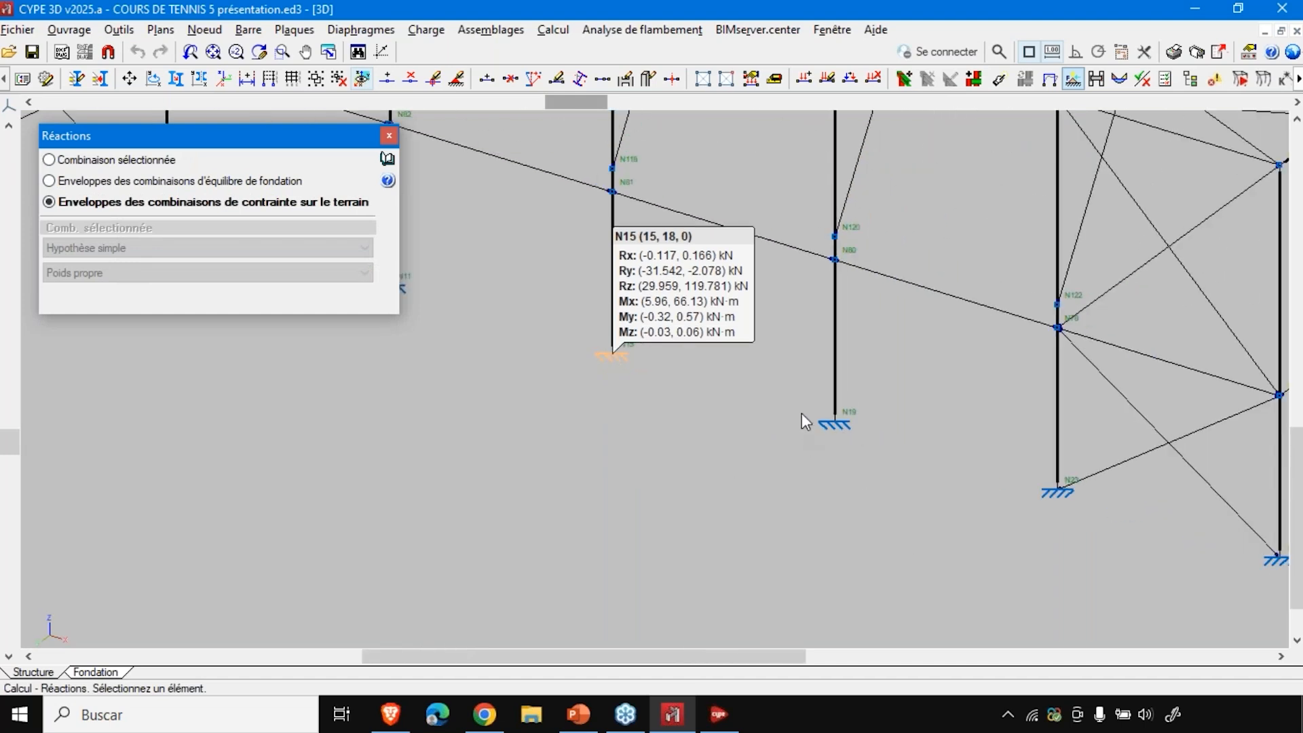
{"action": "left_click", "coordinate": [831, 424]}
{"action": "scroll", "coordinate": [812, 452], "scroll_direction": "down", "scroll_amount": 2}
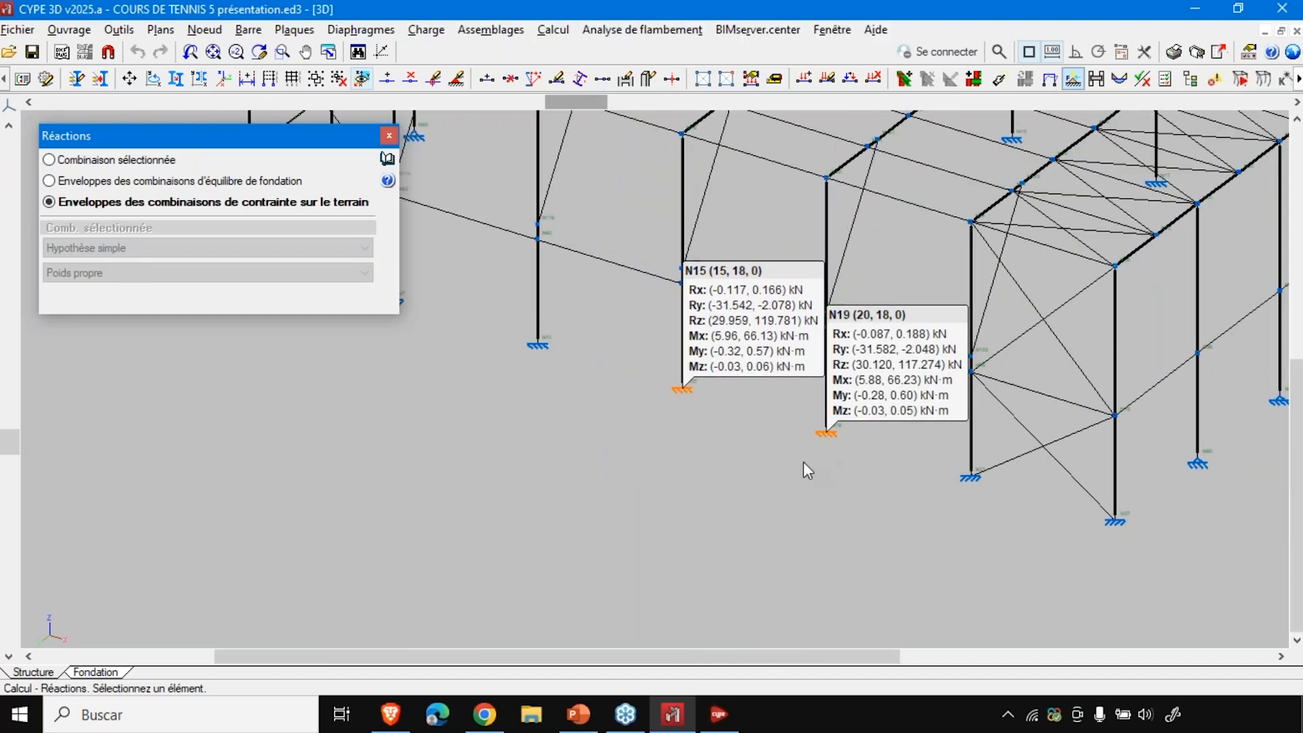
{"action": "scroll", "coordinate": [721, 459], "scroll_direction": "down", "scroll_amount": 2}
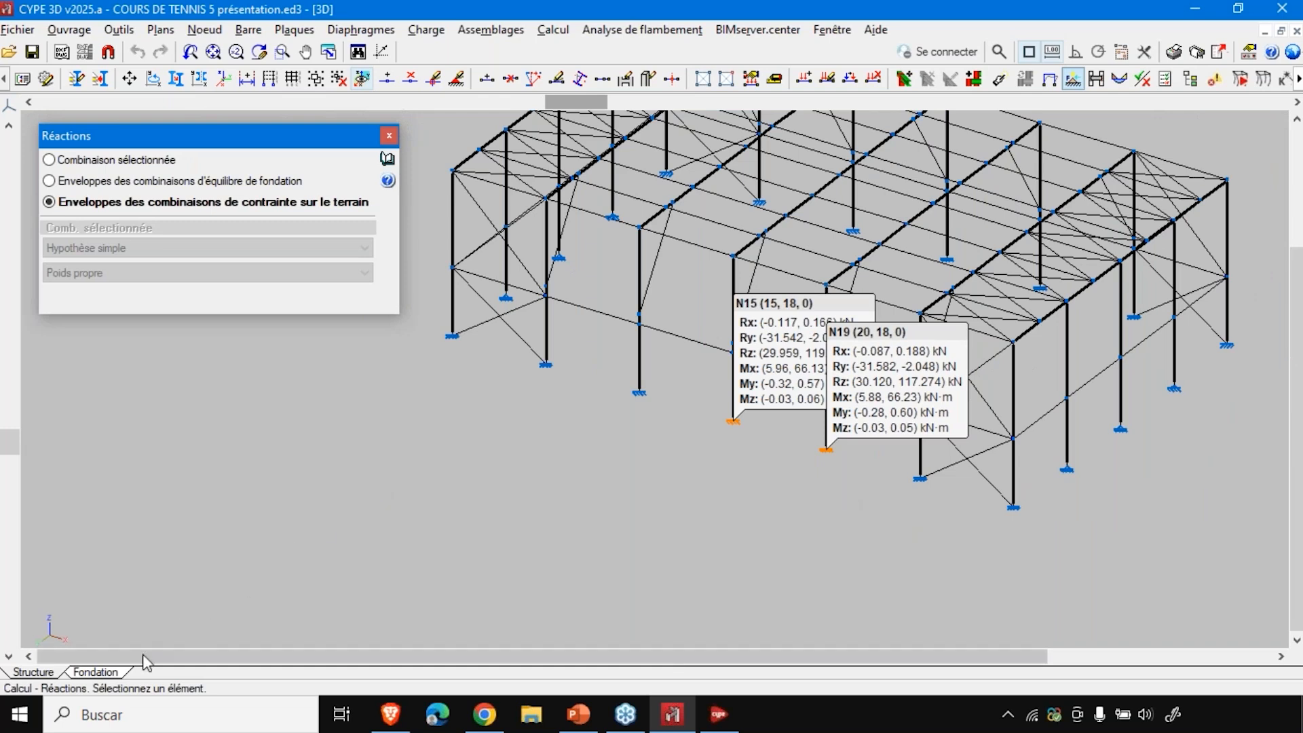
{"action": "scroll", "coordinate": [410, 543], "scroll_direction": "down", "scroll_amount": 1}
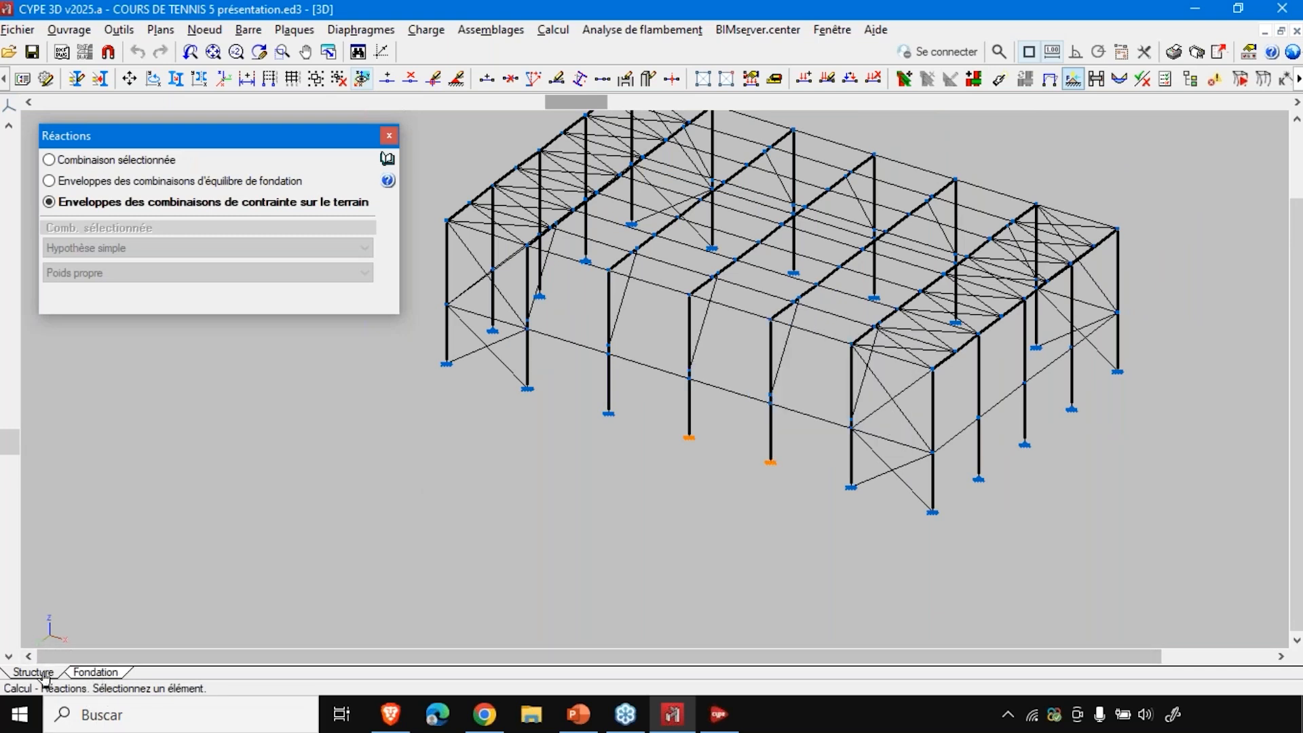
- In the foundation model, place a centred 65 x 75 x 30 single-column reinforced concrete footing on the gable column next to N1
{"action": "left_click", "coordinate": [89, 673]}
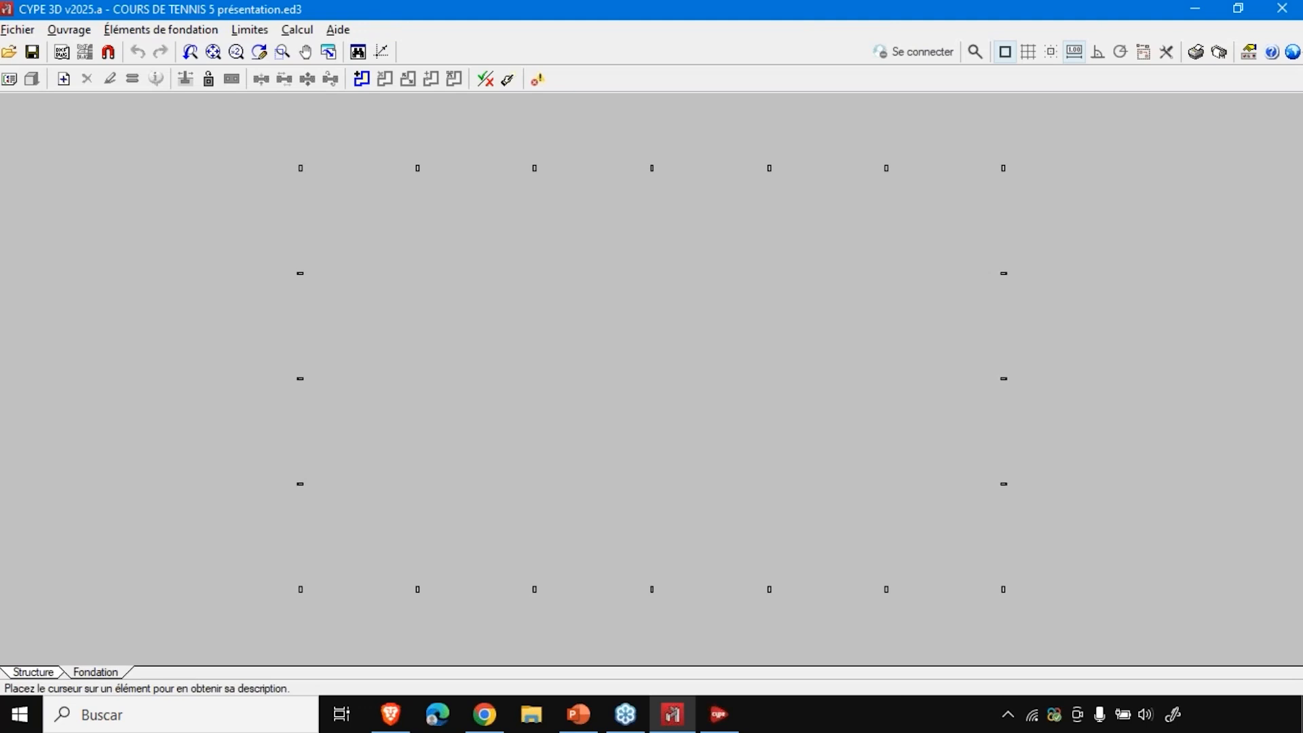
{"action": "scroll", "coordinate": [299, 604], "scroll_direction": "up", "scroll_amount": 3}
{"action": "scroll", "coordinate": [316, 563], "scroll_direction": "down", "scroll_amount": 3}
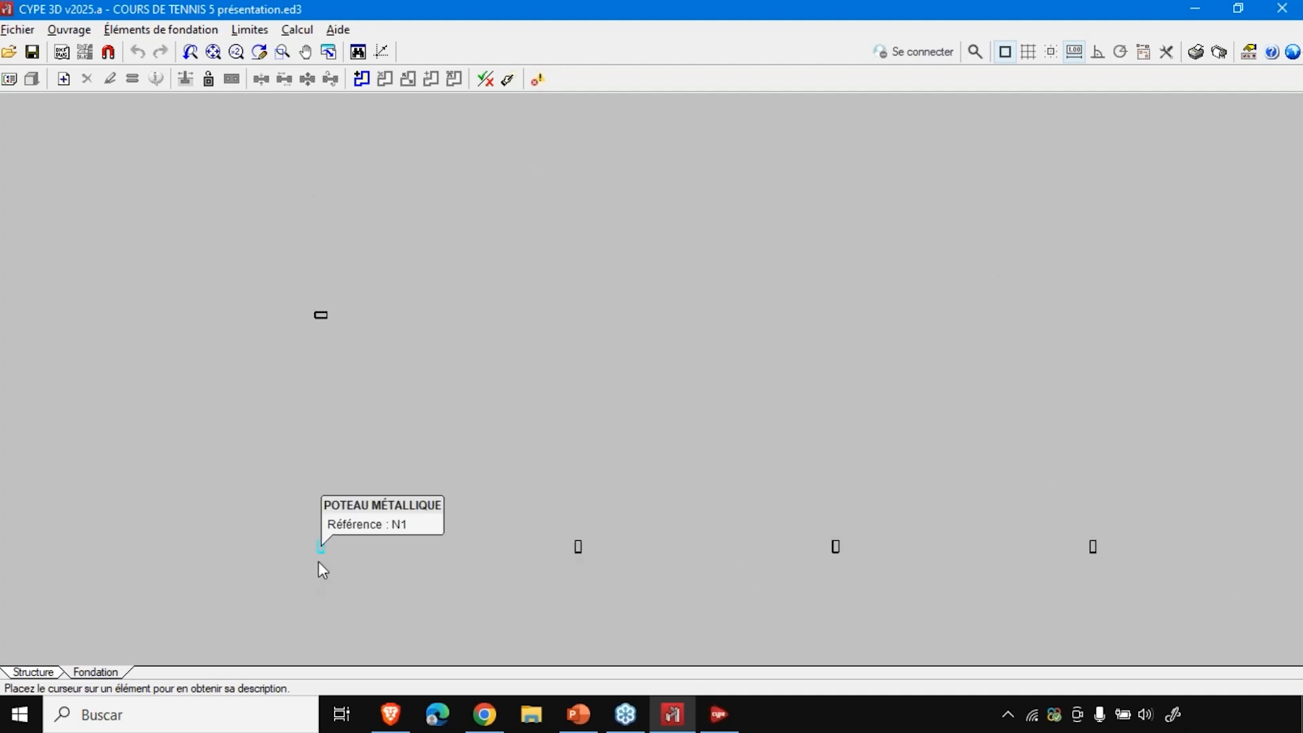
{"action": "left_click", "coordinate": [147, 31]}
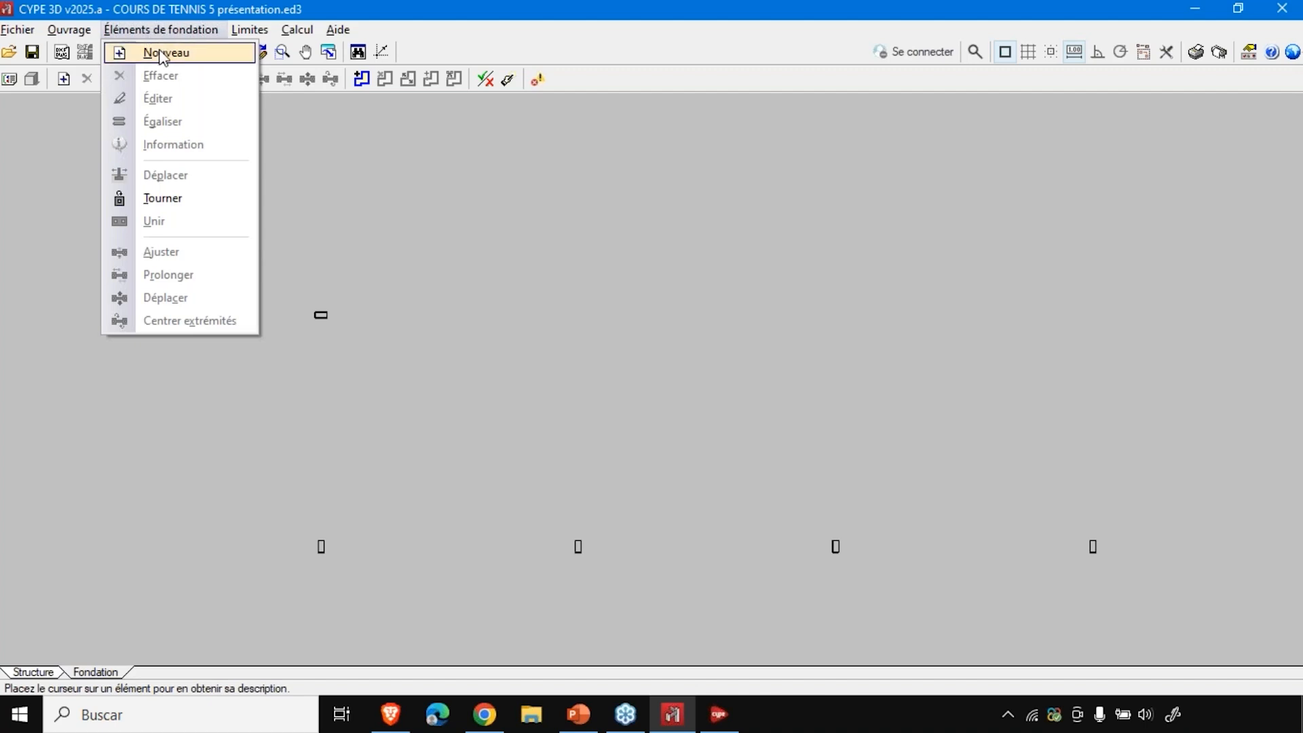
{"action": "left_click", "coordinate": [163, 54]}
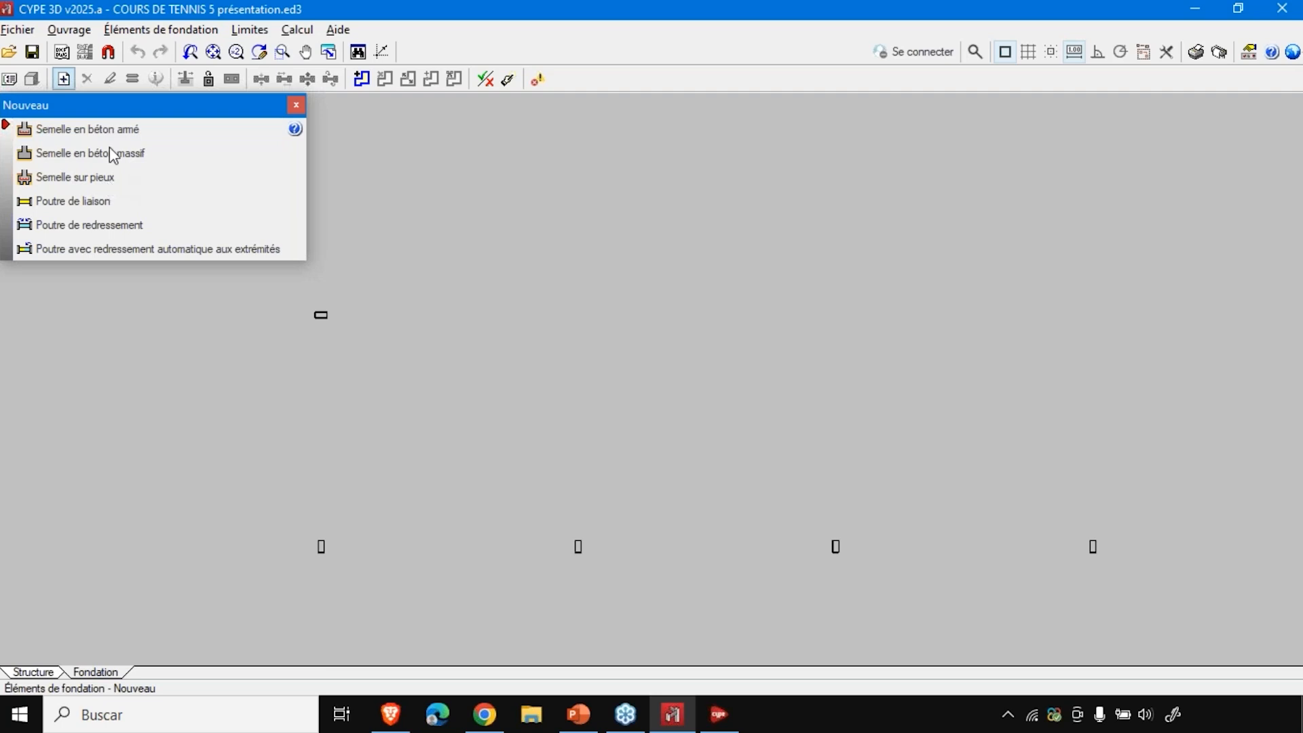
{"action": "left_click", "coordinate": [98, 130]}
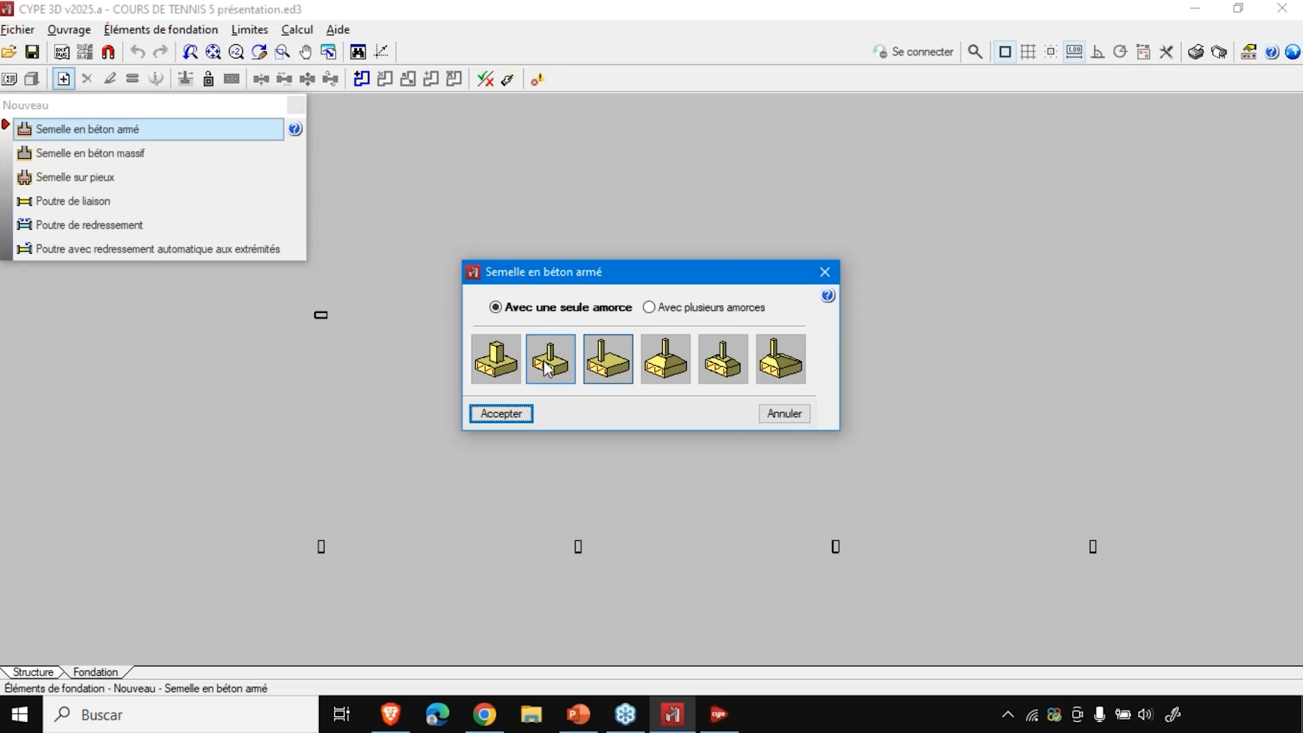
{"action": "left_click", "coordinate": [502, 413]}
{"action": "left_click", "coordinate": [320, 314]}
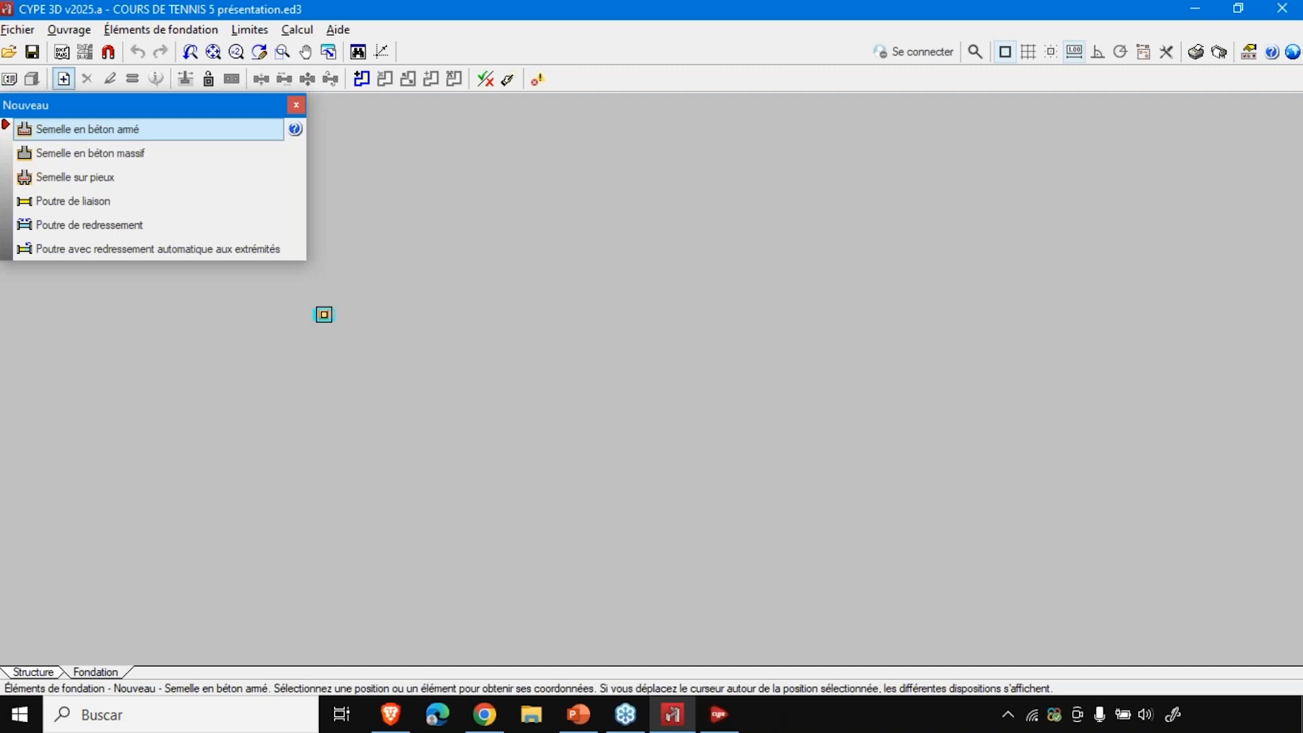
{"action": "left_click", "coordinate": [324, 314]}
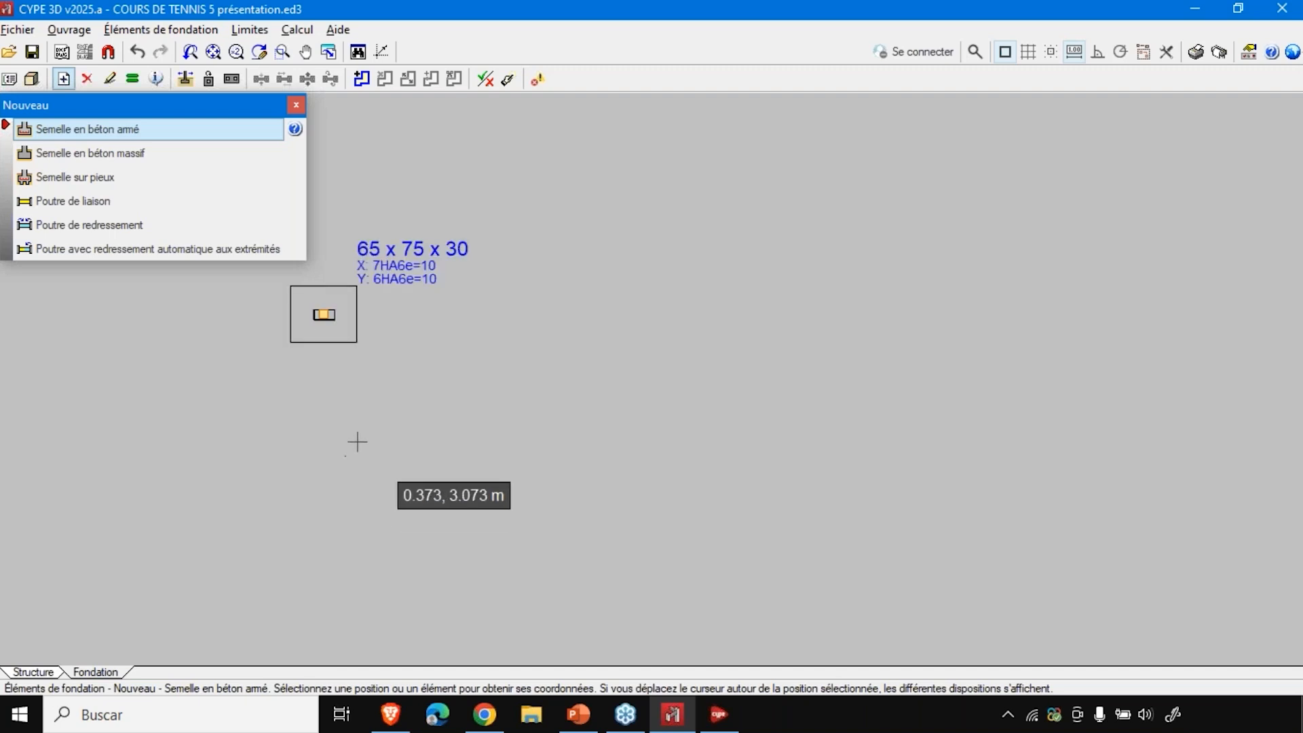
- Place a 40 x 75 x 30 edge footing at column N1 and a 50 x 50 x 30 corner footing at column N5
{"action": "scroll", "coordinate": [441, 251], "scroll_direction": "down", "scroll_amount": 4}
{"action": "scroll", "coordinate": [440, 502], "scroll_direction": "up", "scroll_amount": 3}
{"action": "left_click", "coordinate": [400, 395]}
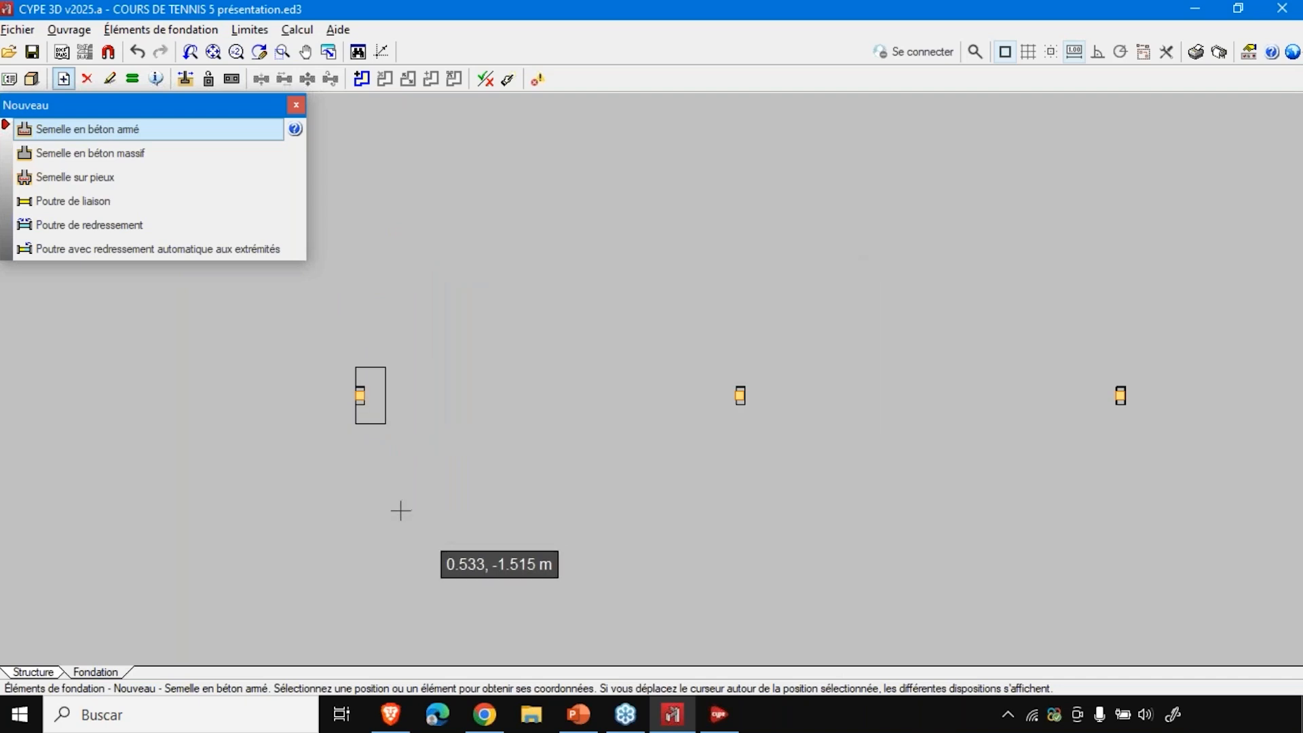
{"action": "scroll", "coordinate": [400, 510], "scroll_direction": "up", "scroll_amount": 2}
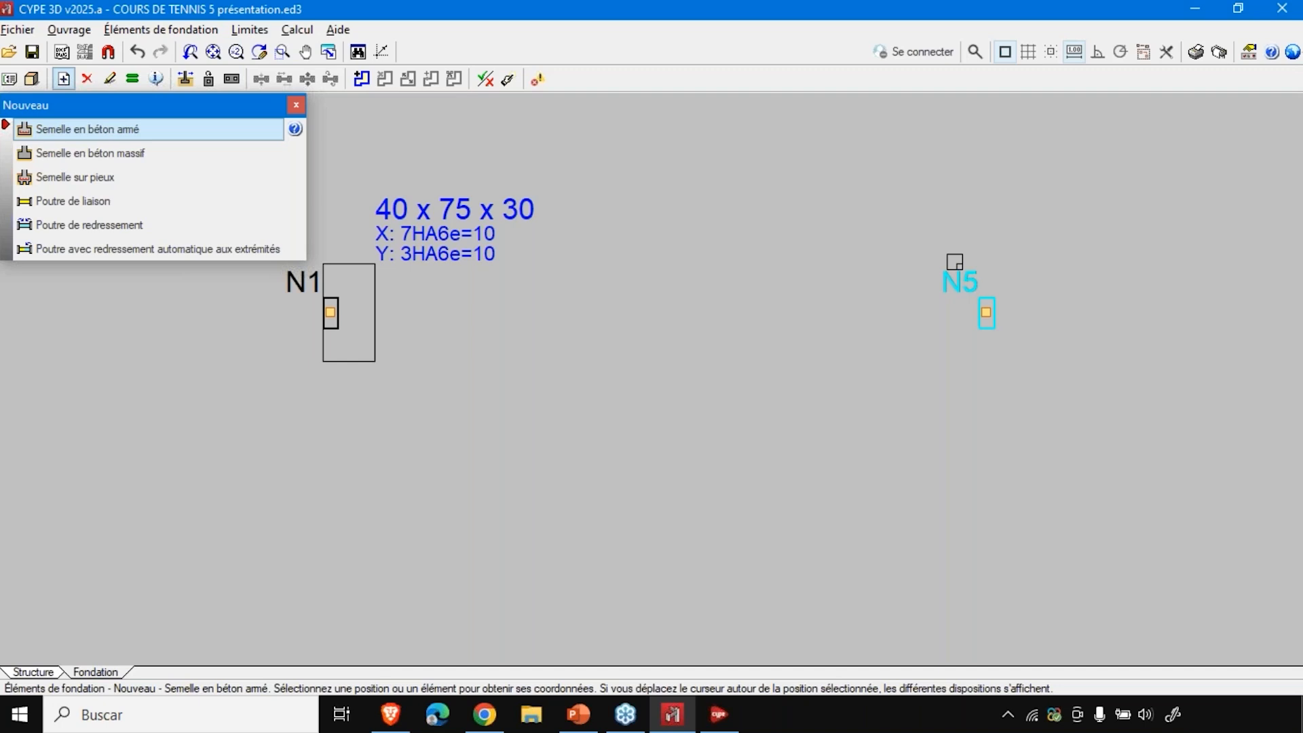
{"action": "left_click", "coordinate": [986, 312]}
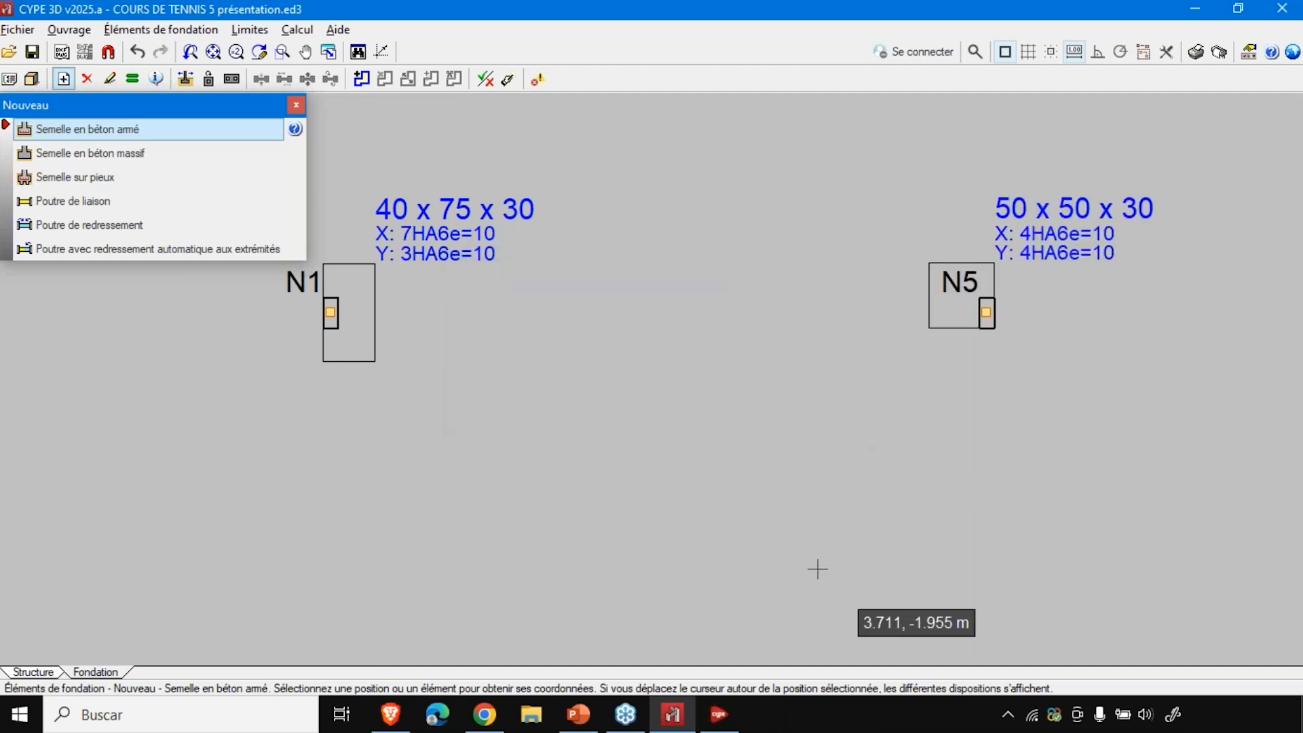
{"action": "scroll", "coordinate": [808, 563], "scroll_direction": "down", "scroll_amount": 1}
{"action": "scroll", "coordinate": [692, 428], "scroll_direction": "down", "scroll_amount": 1}
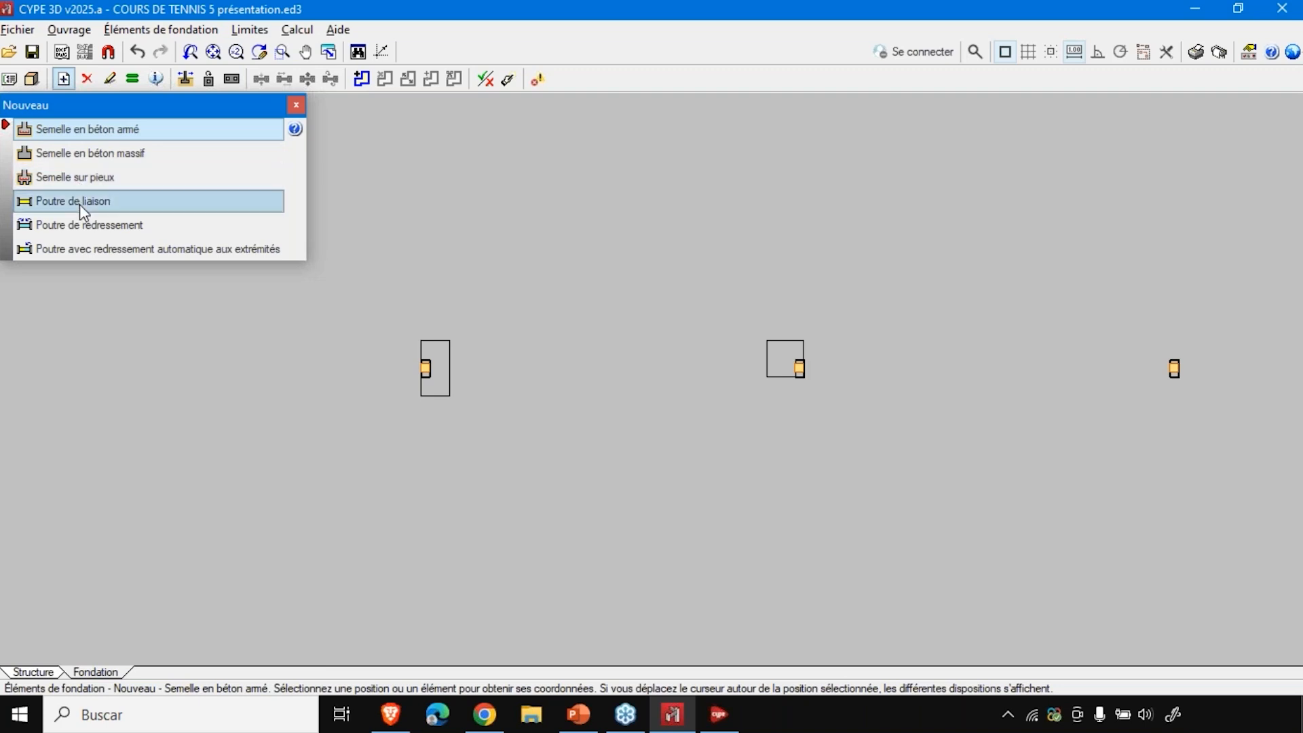
- Place a 40x40 beam with automatic strap ends, references LL.1 and LL, between the corner footing at N5 and the edge footing at N1
{"action": "left_click", "coordinate": [96, 248]}
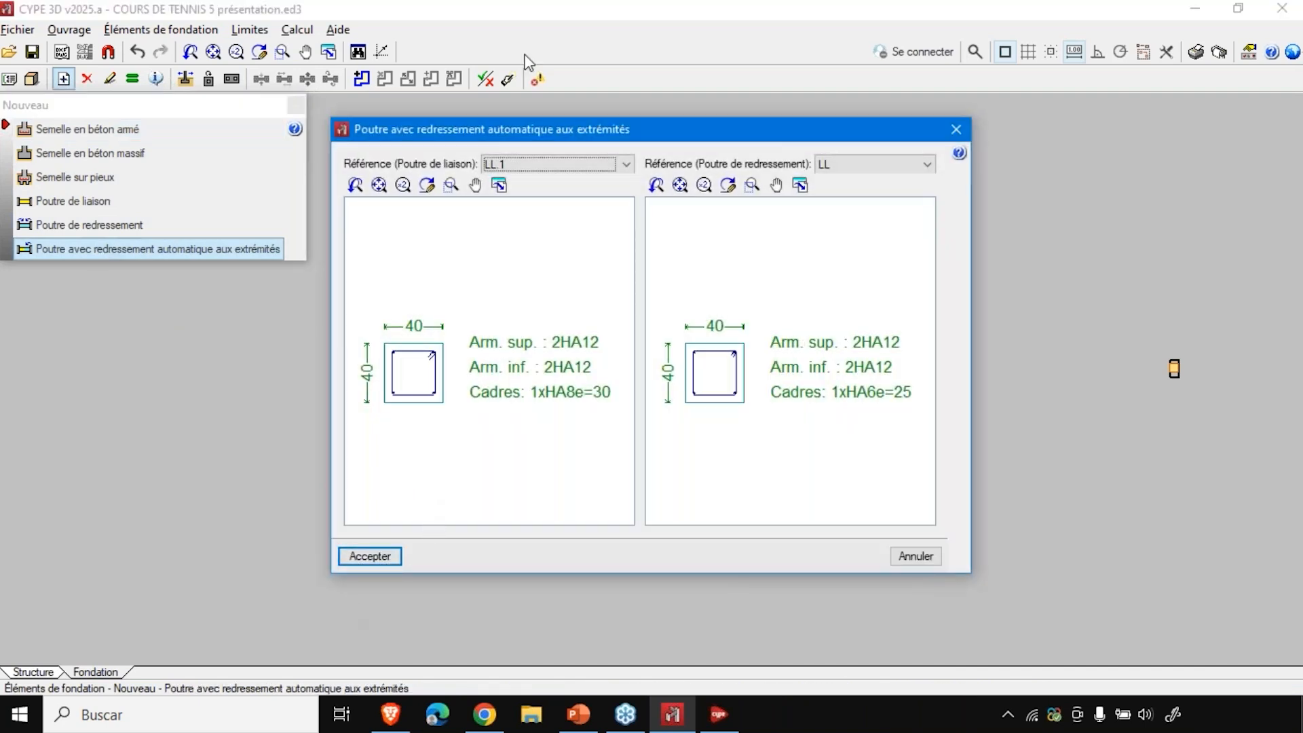
{"action": "left_click_drag", "start_coordinate": [516, 129], "coordinate": [791, 34]}
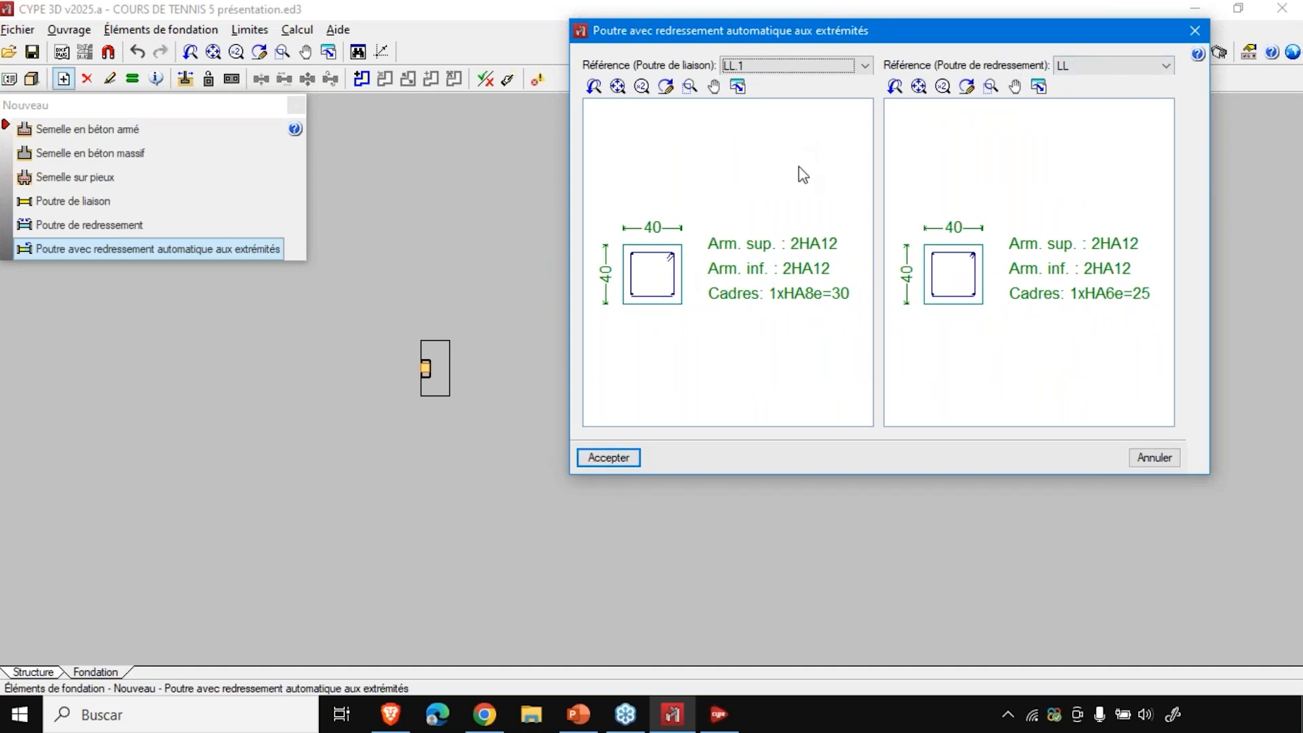
{"action": "left_click", "coordinate": [609, 459]}
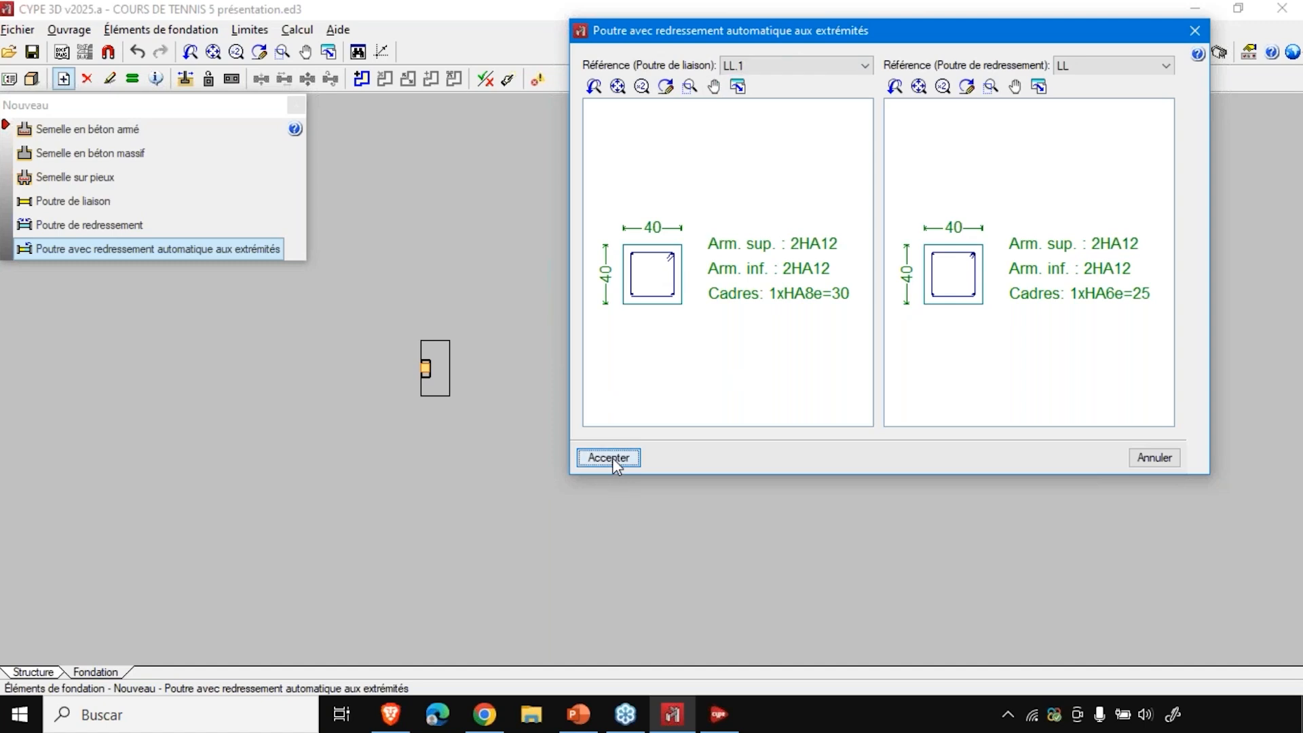
{"action": "left_click", "coordinate": [429, 368]}
{"action": "left_click", "coordinate": [782, 383]}
{"action": "left_click", "coordinate": [785, 357]}
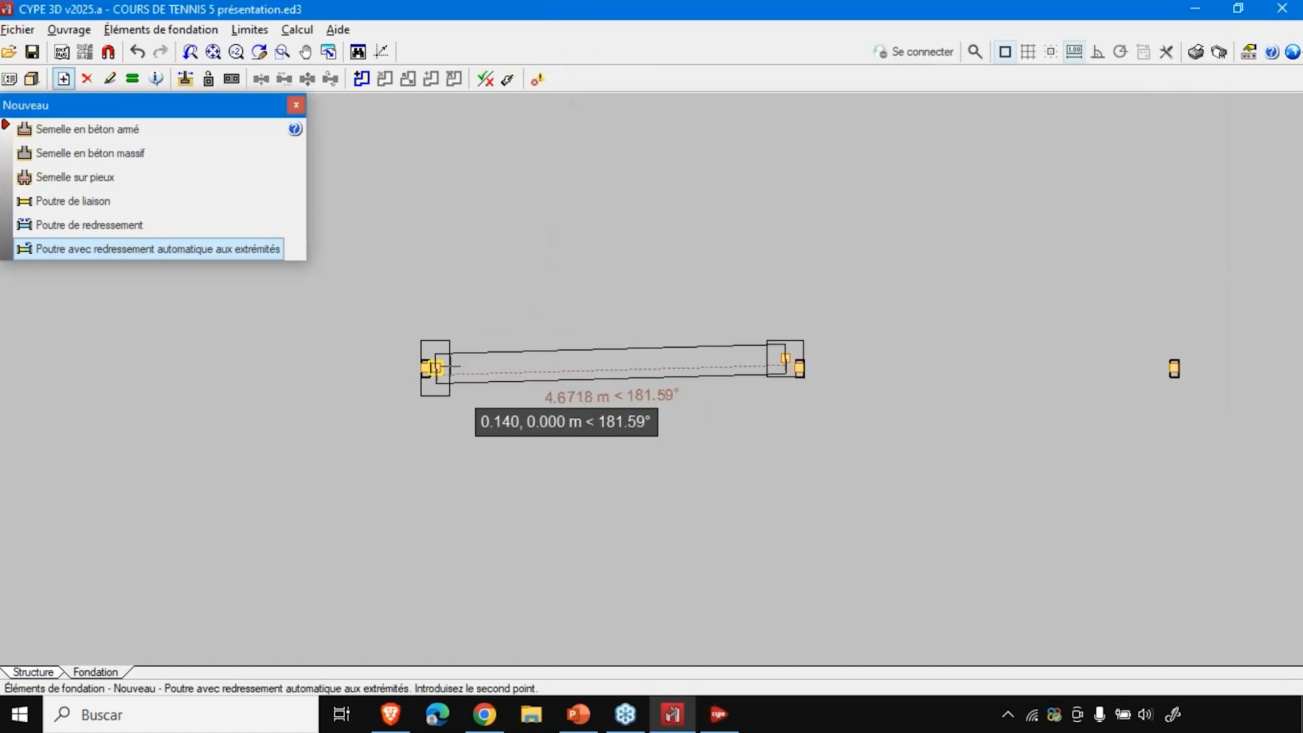
{"action": "left_click", "coordinate": [426, 367]}
- Place a second beam with automatic strap ends between the edge footing at N1 and the gable column footing
{"action": "scroll", "coordinate": [468, 498], "scroll_direction": "down", "scroll_amount": 2}
{"action": "left_click", "coordinate": [438, 399]}
{"action": "left_click", "coordinate": [436, 144]}
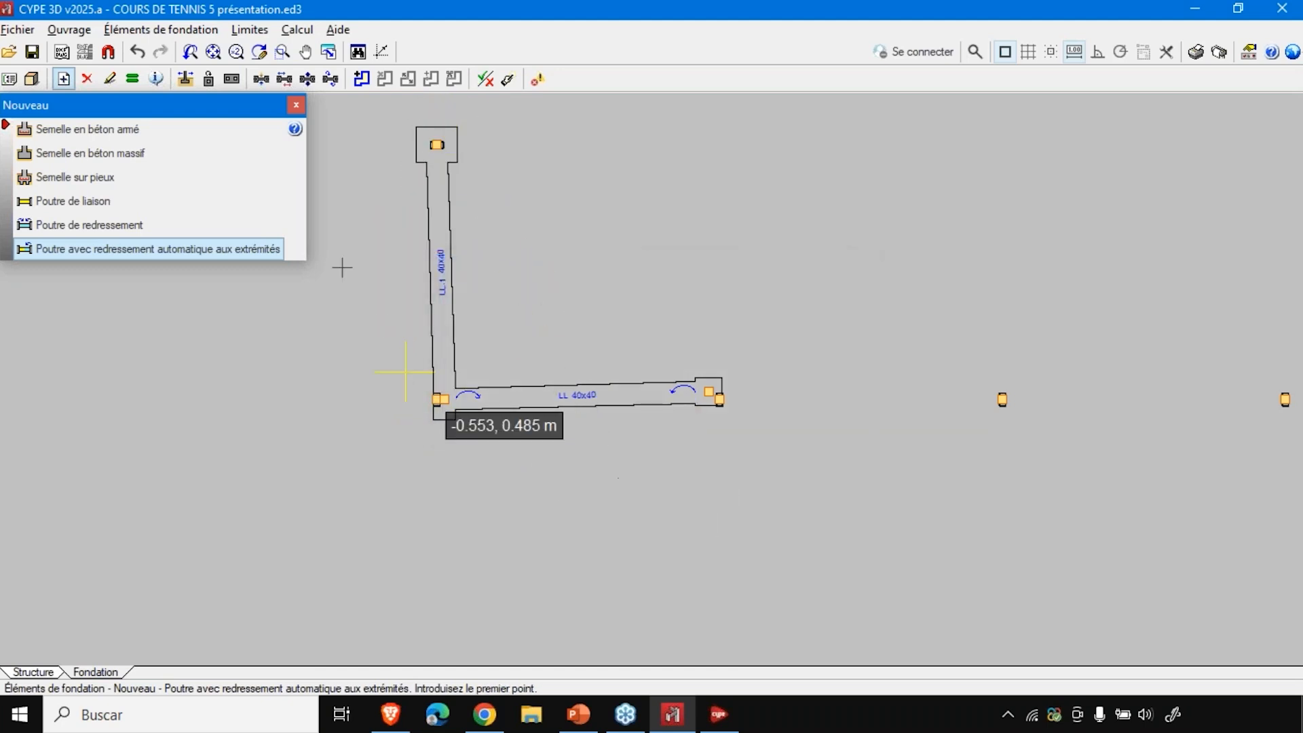
{"action": "scroll", "coordinate": [353, 232], "scroll_direction": "up", "scroll_amount": 5}
{"action": "scroll", "coordinate": [488, 475], "scroll_direction": "down", "scroll_amount": 1}
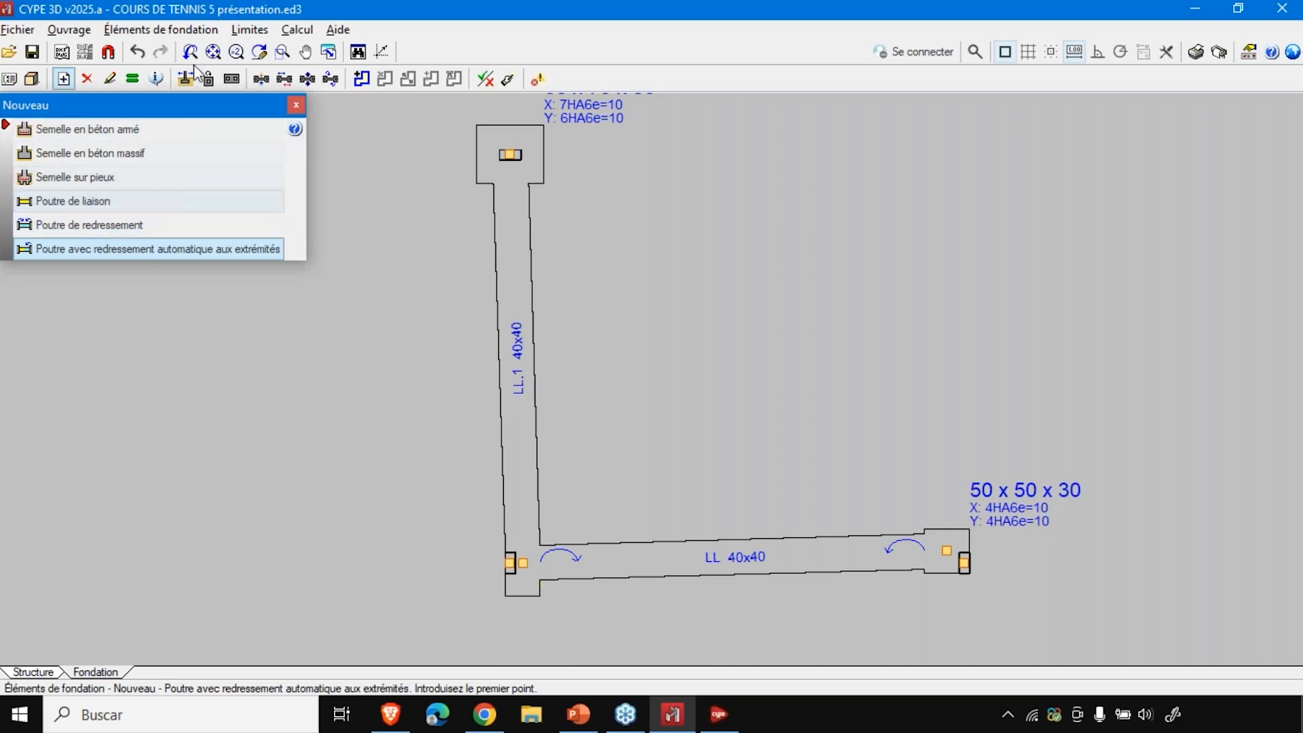
- Verify the foundation and examine the check status of the gable column footing and its tie beam
{"action": "left_click", "coordinate": [199, 30]}
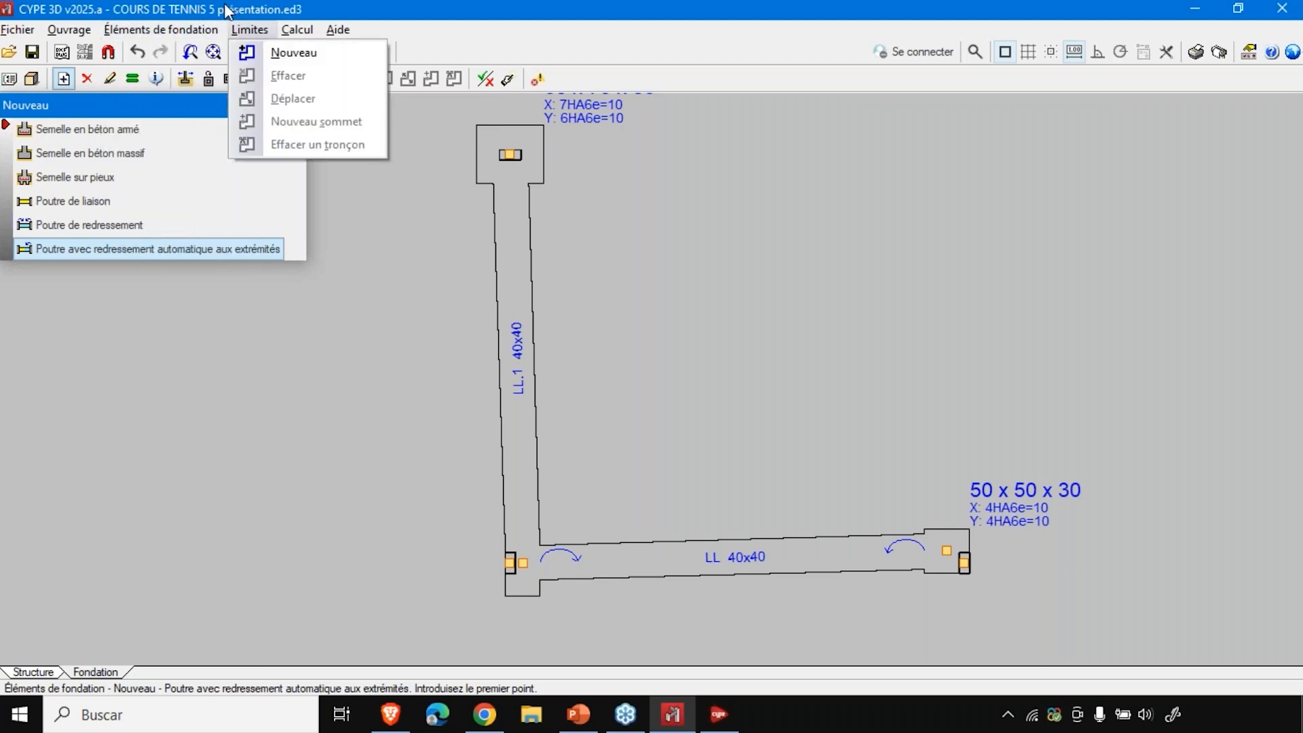
{"action": "mouse_move", "coordinate": [296, 32]}
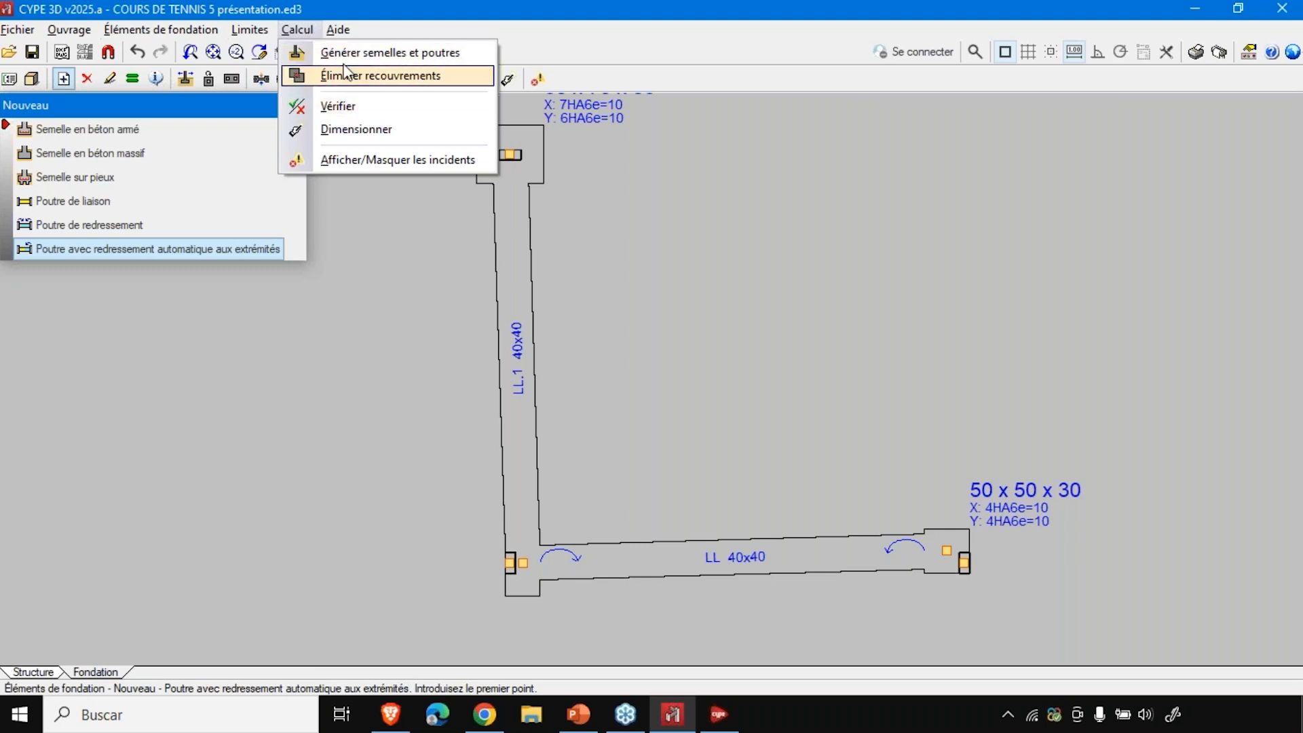
{"action": "left_click", "coordinate": [346, 109]}
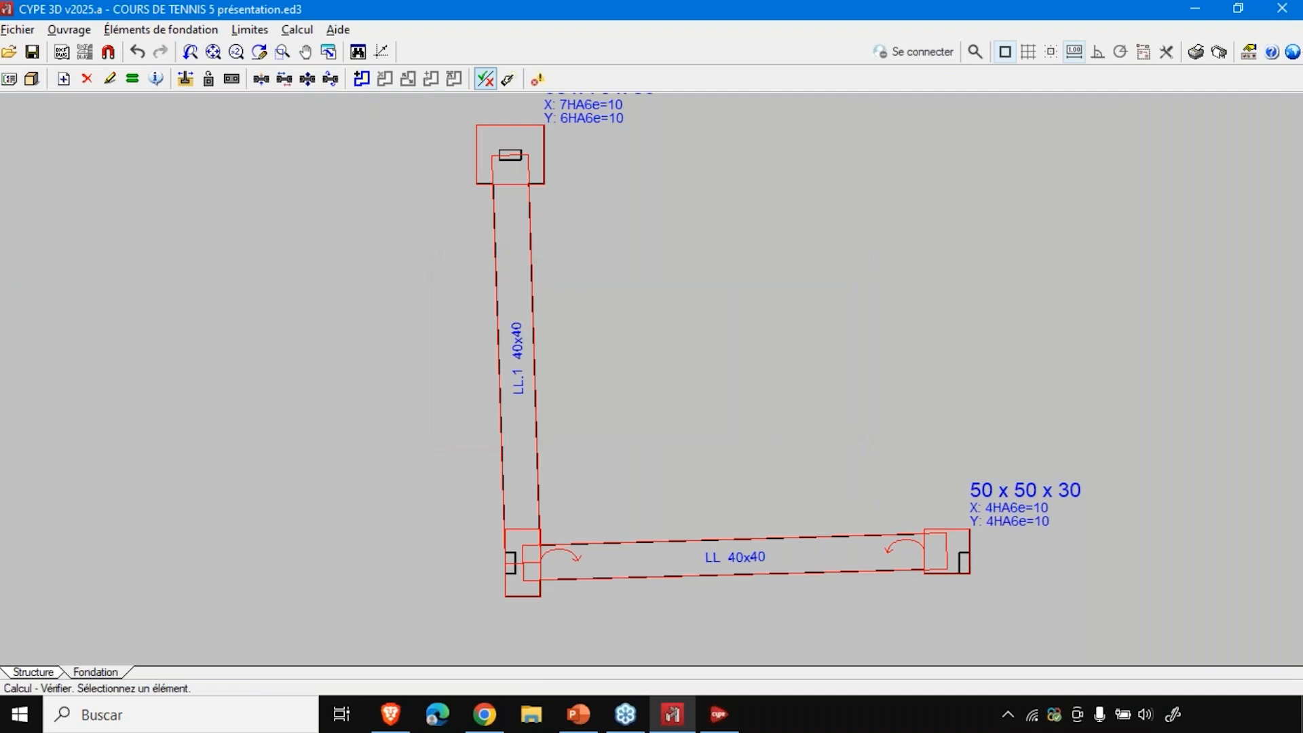
{"action": "scroll", "coordinate": [430, 267], "scroll_direction": "down", "scroll_amount": 1}
{"action": "left_click", "coordinate": [503, 182]}
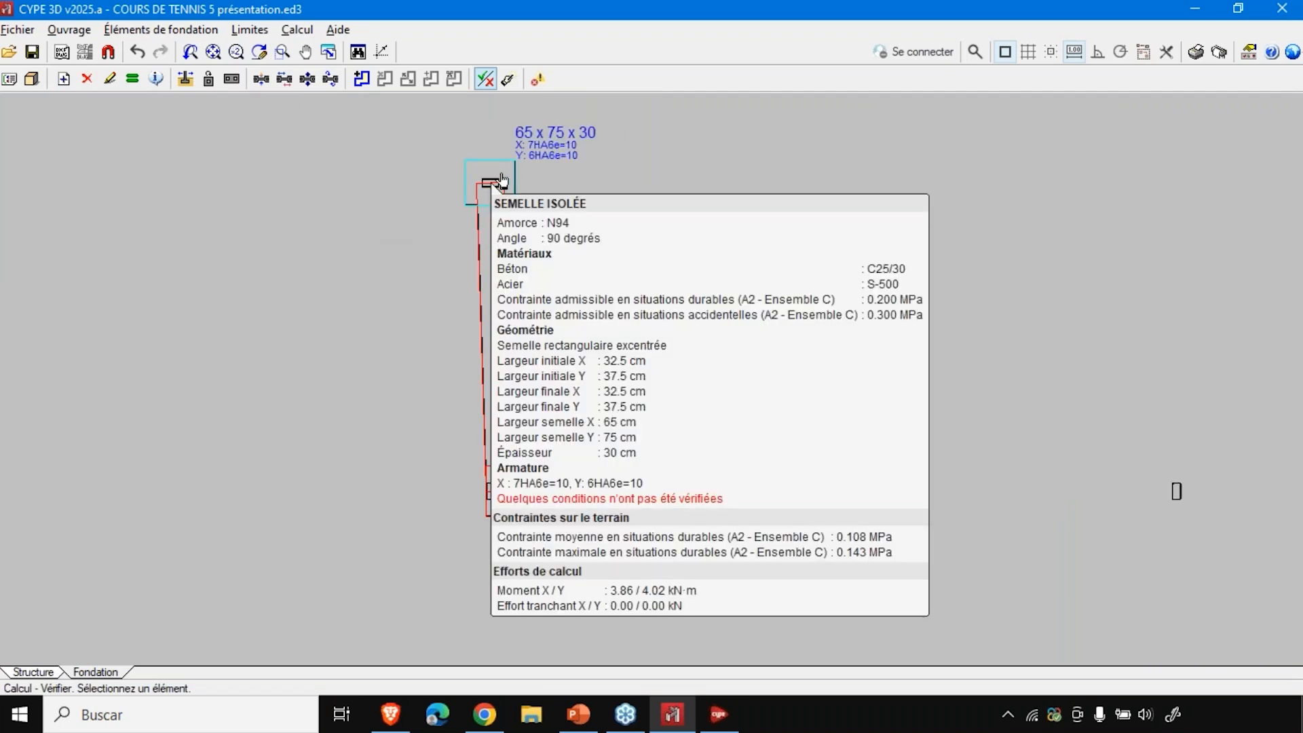
{"action": "scroll", "coordinate": [416, 341], "scroll_direction": "down", "scroll_amount": 3}
{"action": "scroll", "coordinate": [564, 479], "scroll_direction": "down", "scroll_amount": 1}
{"action": "scroll", "coordinate": [553, 400], "scroll_direction": "up", "scroll_amount": 2}
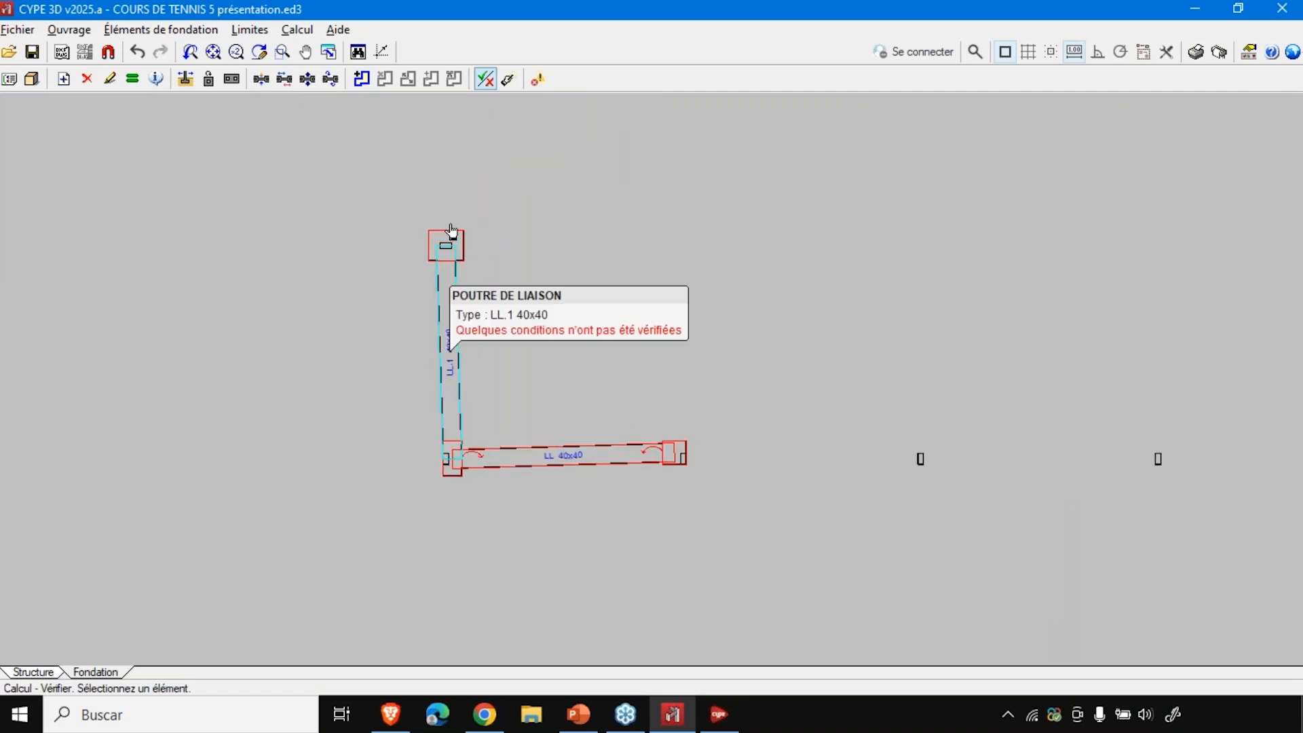
- Run the complete quick sizing on all foundation elements, strap beams and tie beams, and run the sizing a second time
{"action": "left_click", "coordinate": [297, 29]}
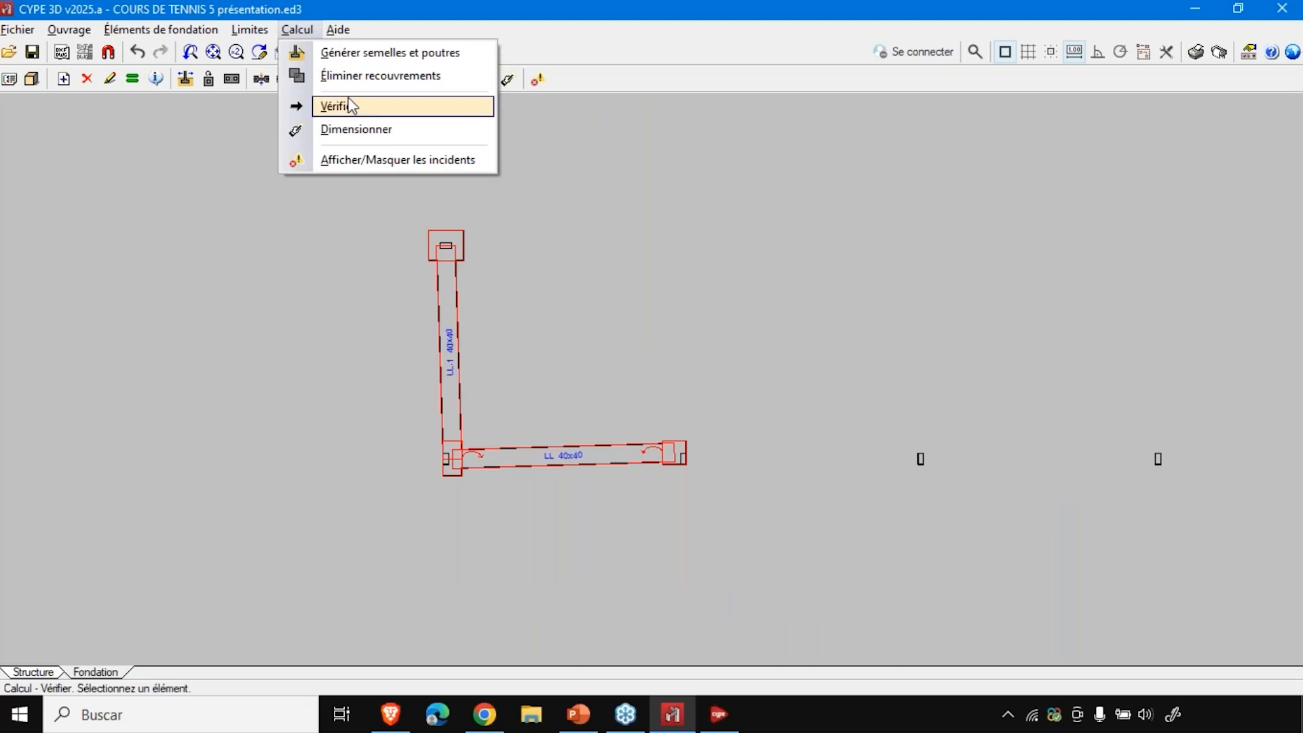
{"action": "left_click", "coordinate": [360, 131]}
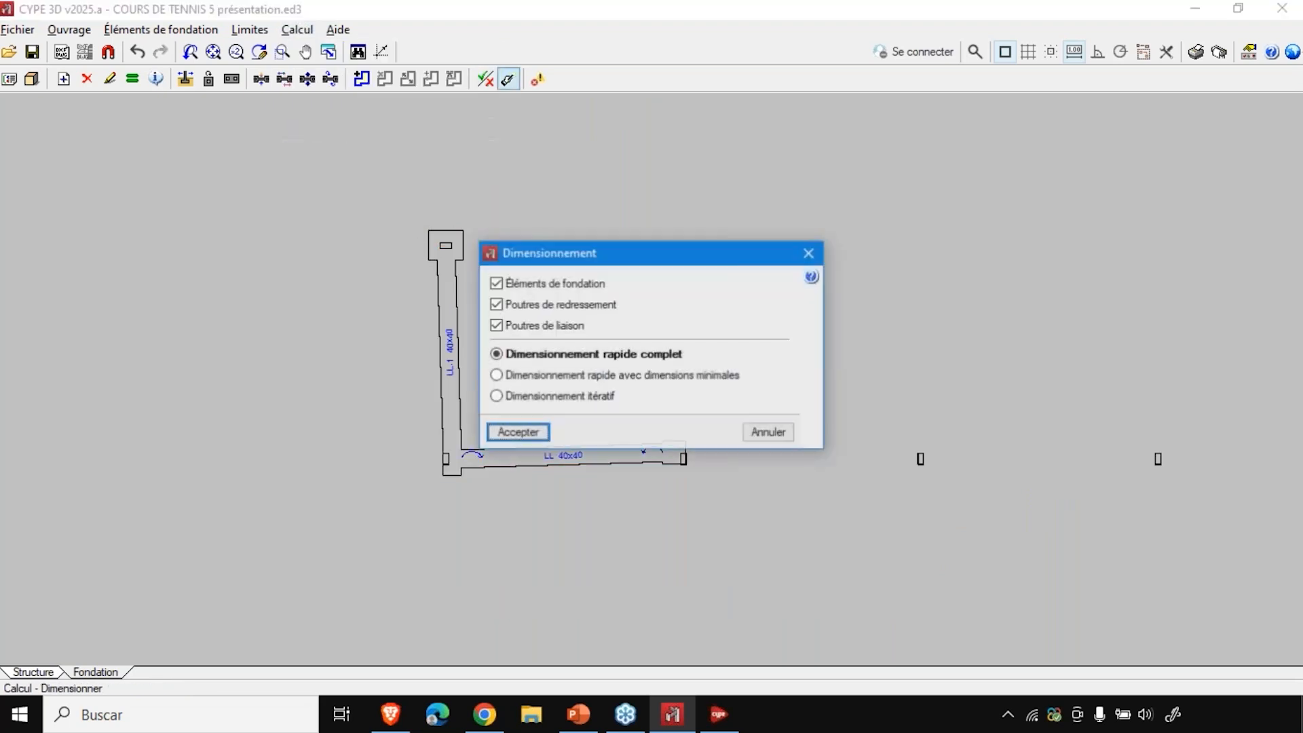
{"action": "left_click", "coordinate": [530, 430]}
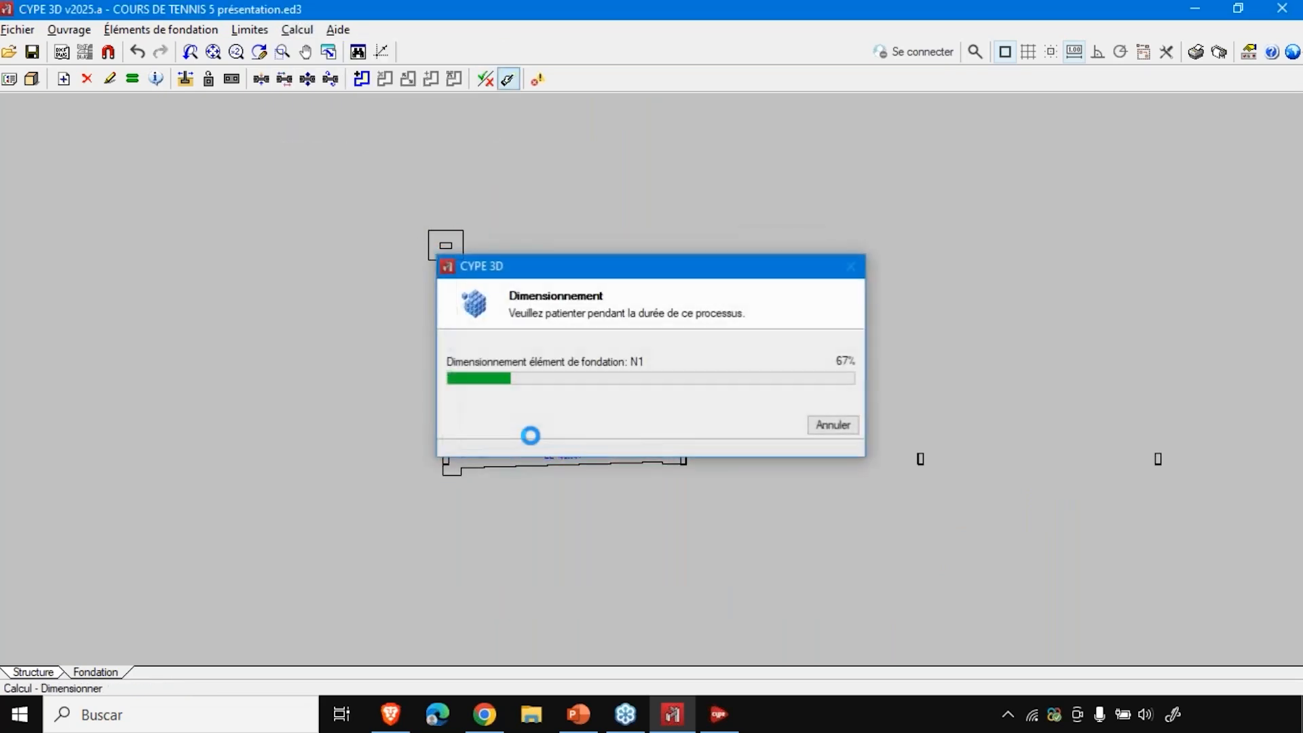
{"action": "mouse_move", "coordinate": [432, 267]}
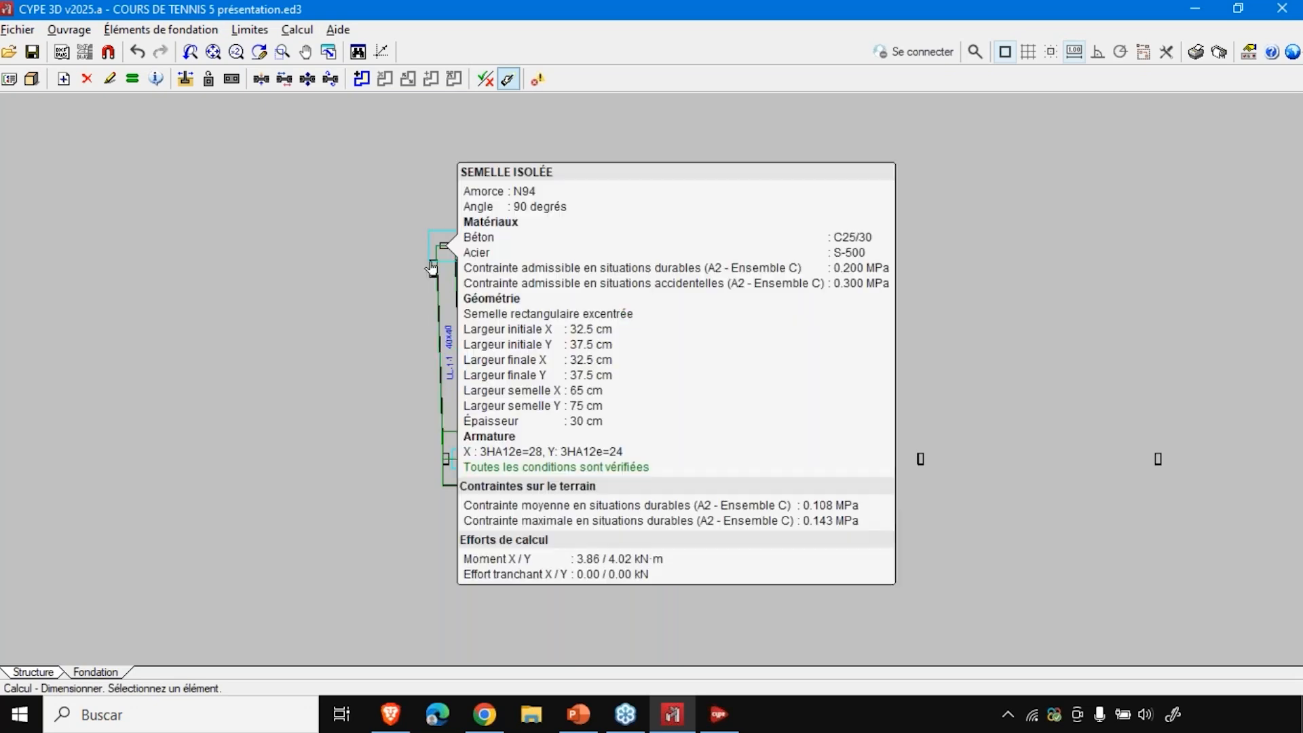
{"action": "left_click", "coordinate": [297, 29]}
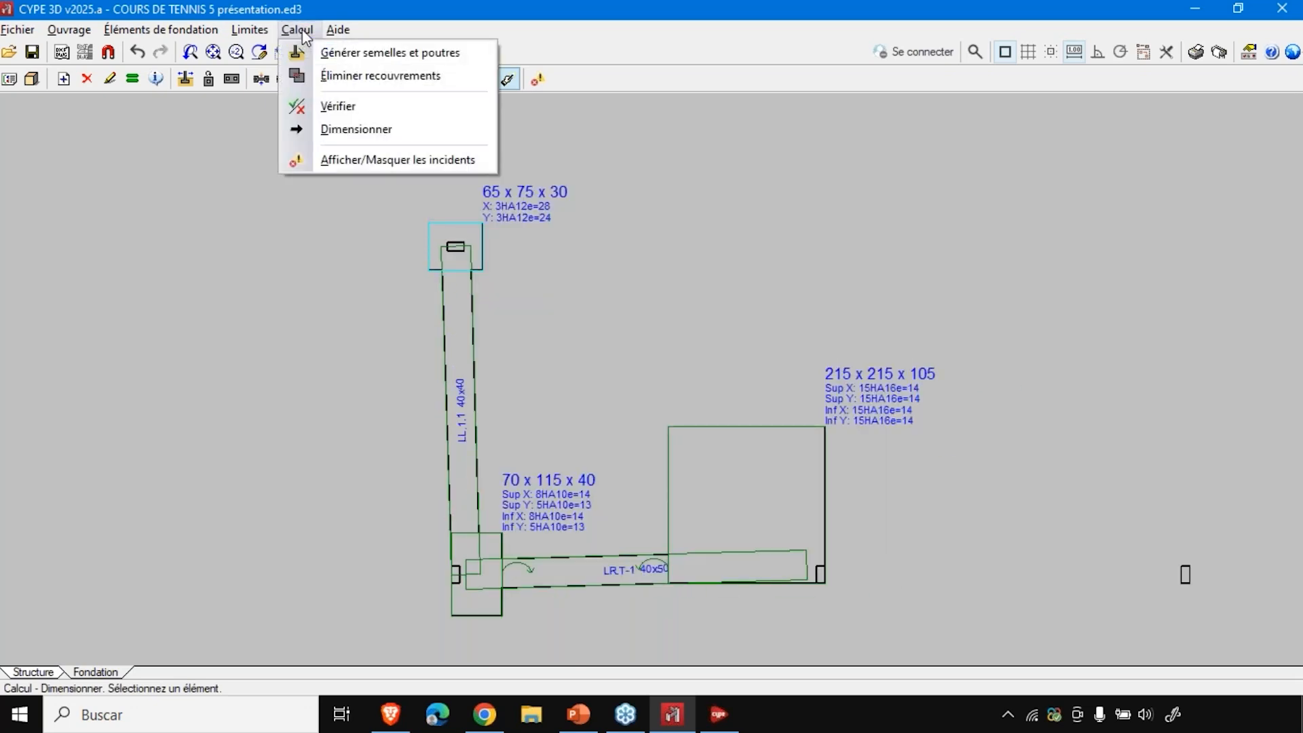
{"action": "left_click", "coordinate": [352, 131]}
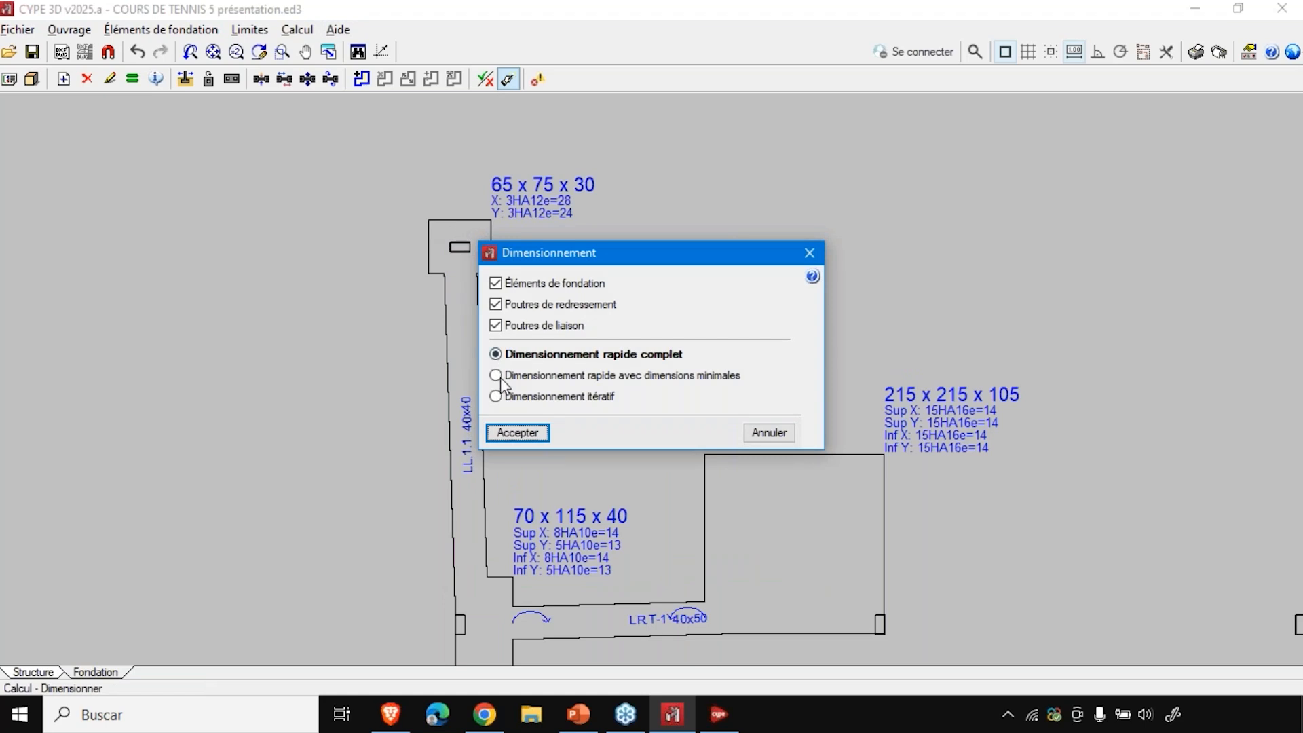
{"action": "left_click", "coordinate": [517, 429]}
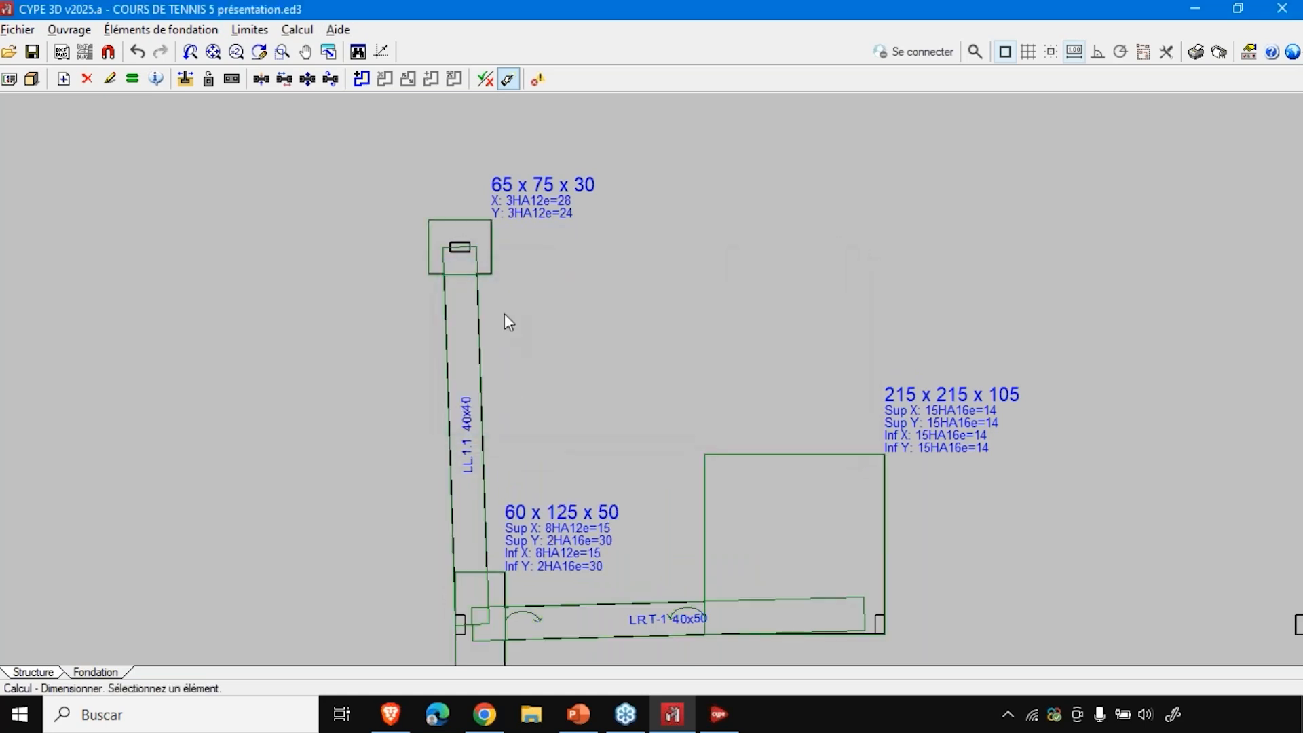
- Examine the gable column footing's checks for ground stress, bending, minimum height, geometric ratio and maximum bar spacing
{"action": "left_click", "coordinate": [442, 234]}
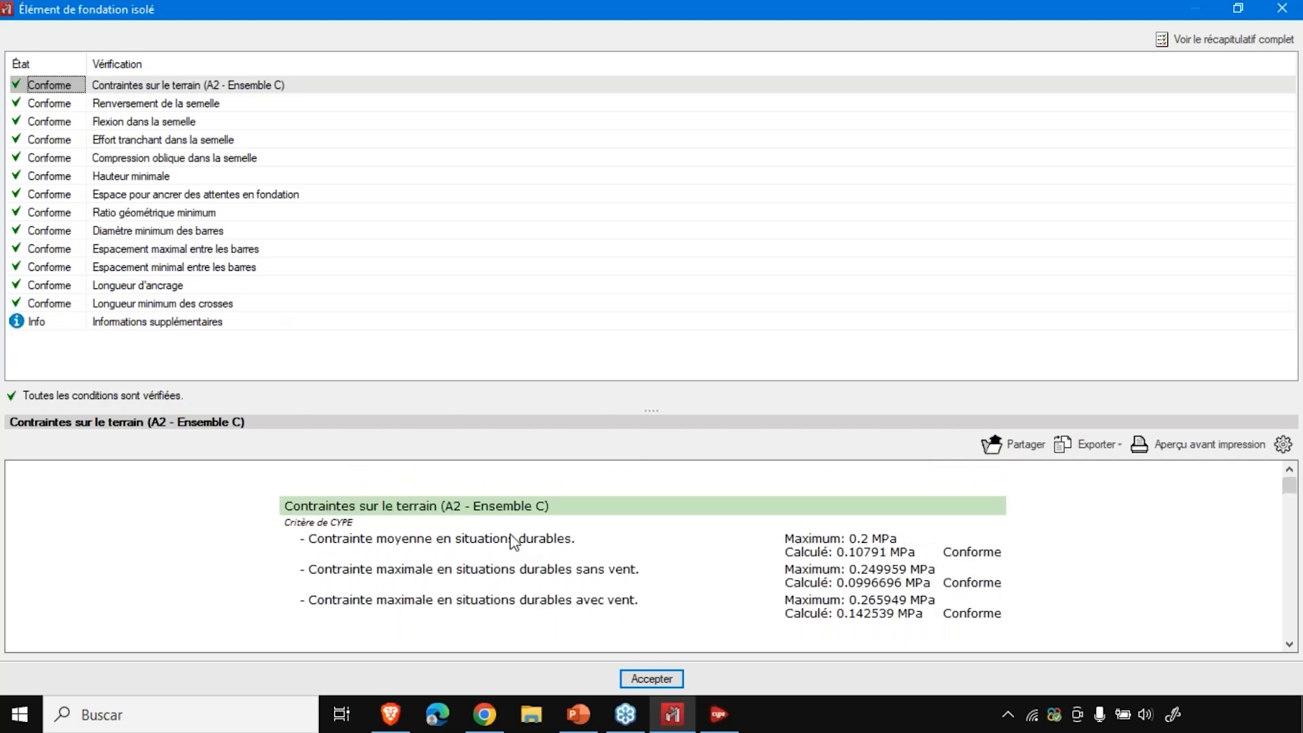
{"action": "left_click", "coordinate": [142, 121]}
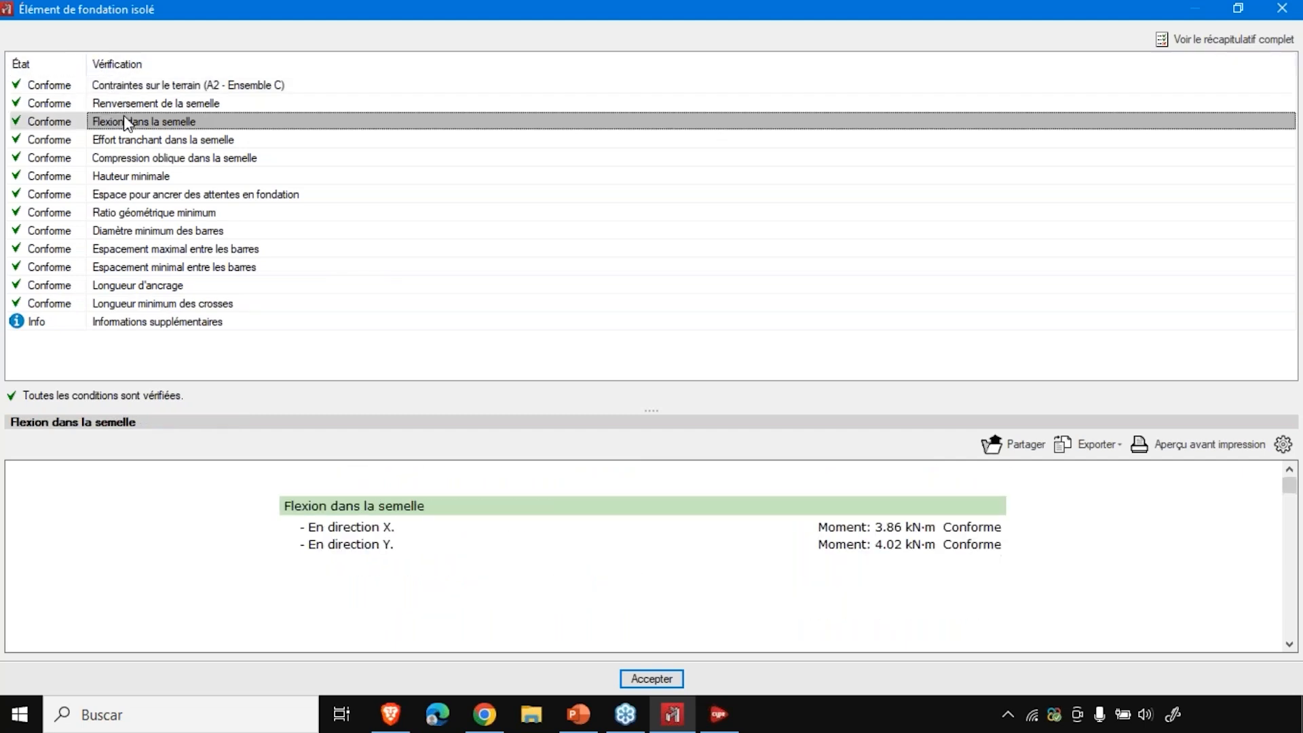
{"action": "left_click", "coordinate": [139, 176]}
{"action": "left_click", "coordinate": [137, 213]}
{"action": "left_click", "coordinate": [140, 249]}
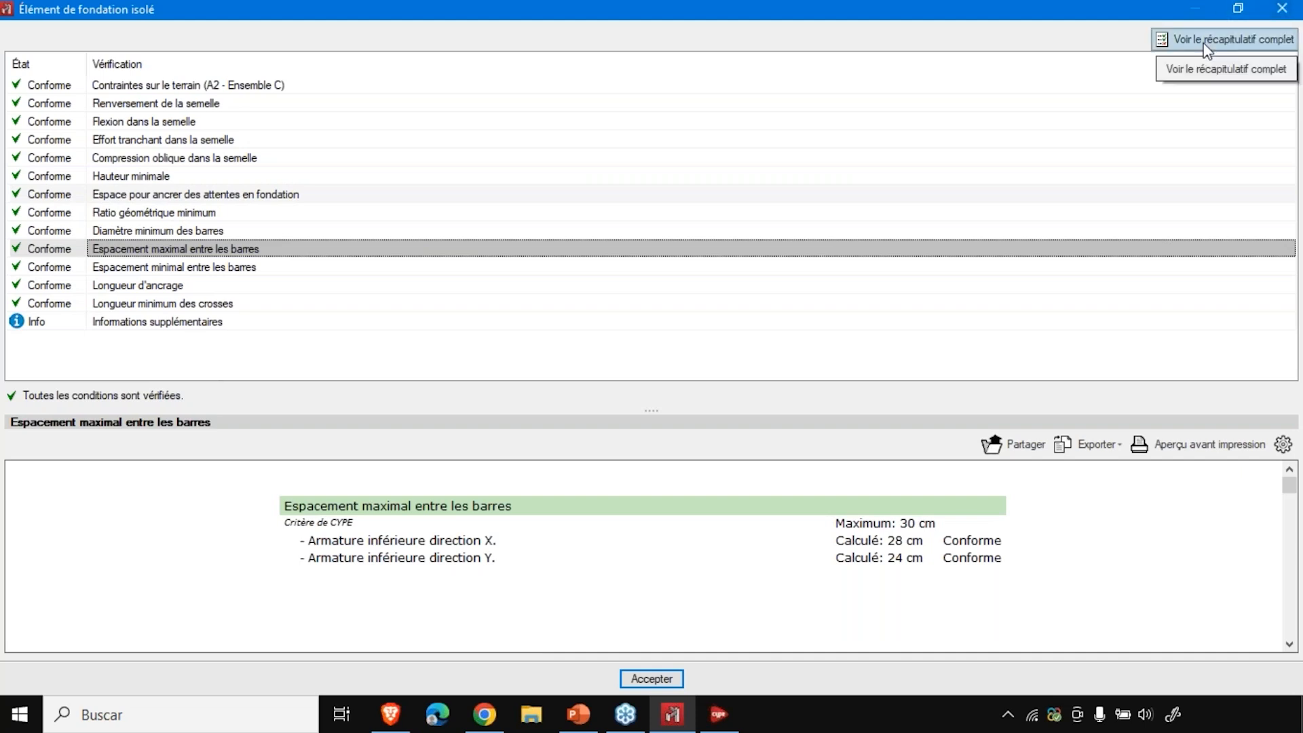
{"action": "key", "text": "Return"}
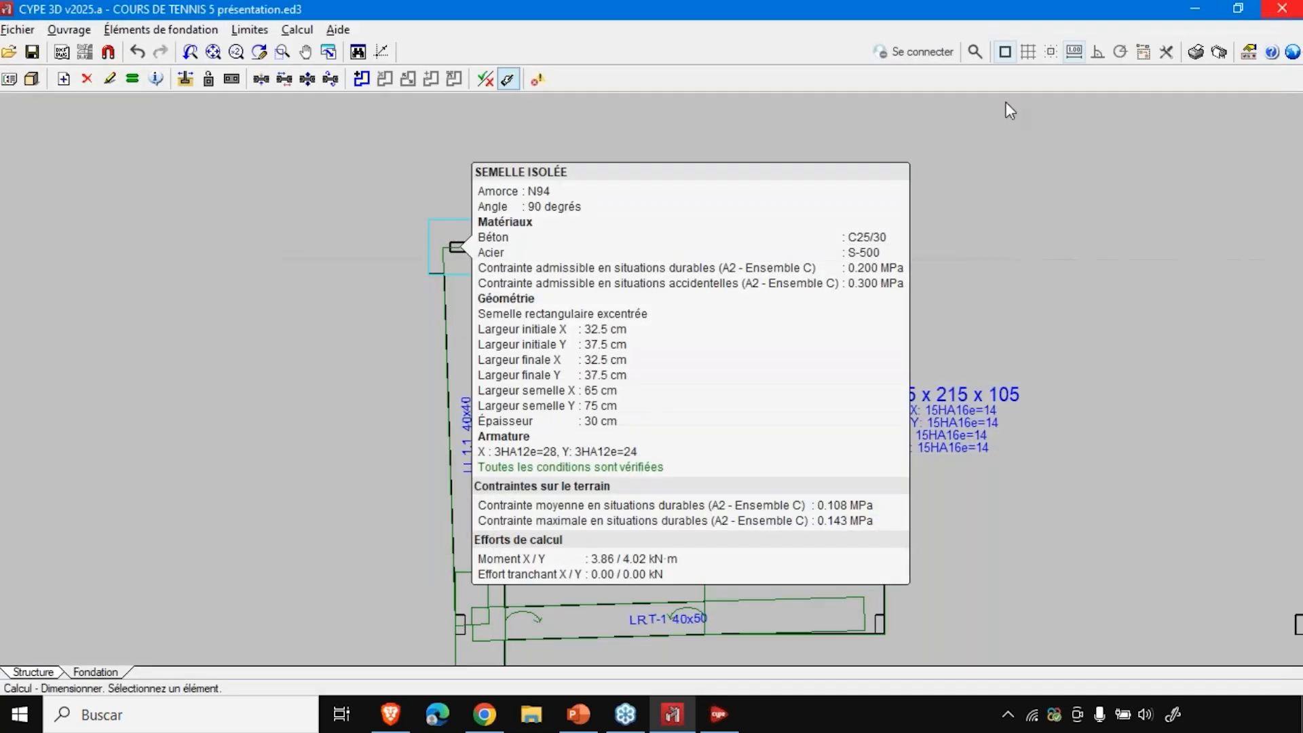
- Open the 65 x 75 x 30 gable footing for editing, inspect its reinforcement drawing and close it
{"action": "left_click", "coordinate": [198, 32]}
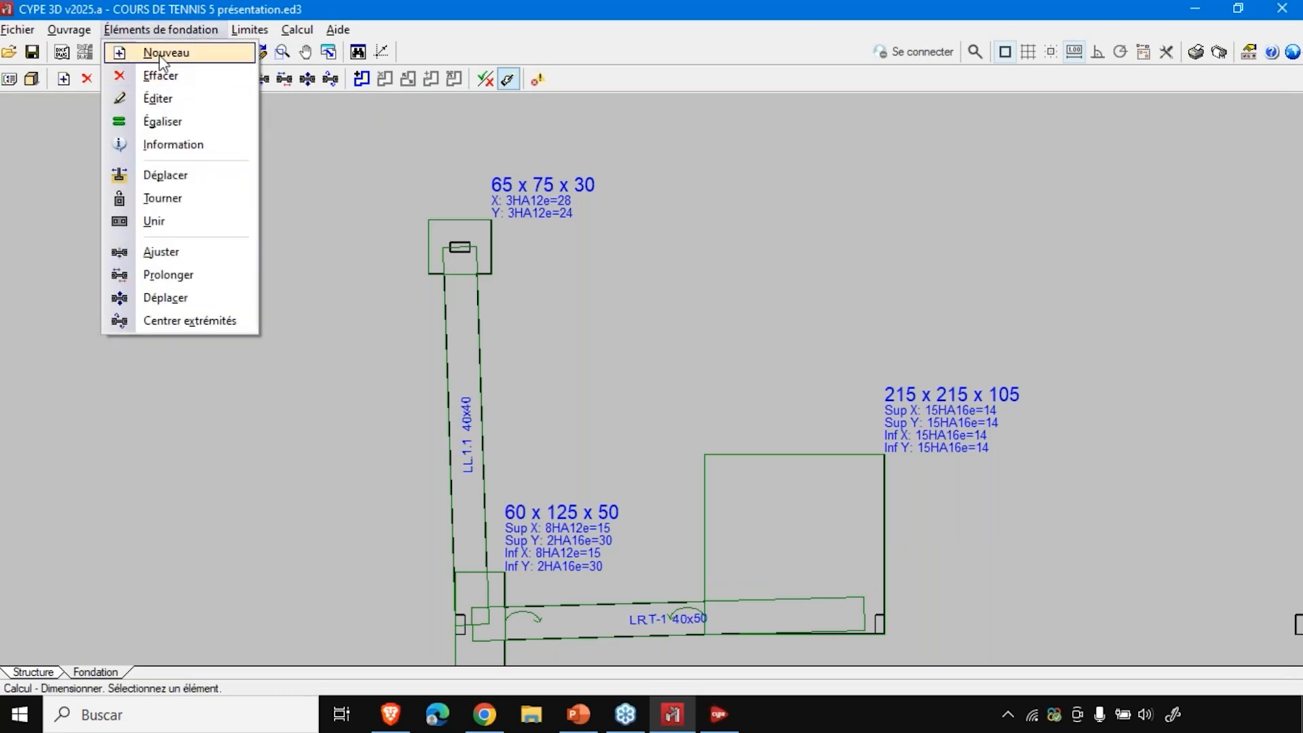
{"action": "left_click", "coordinate": [159, 98]}
{"action": "left_click", "coordinate": [485, 246]}
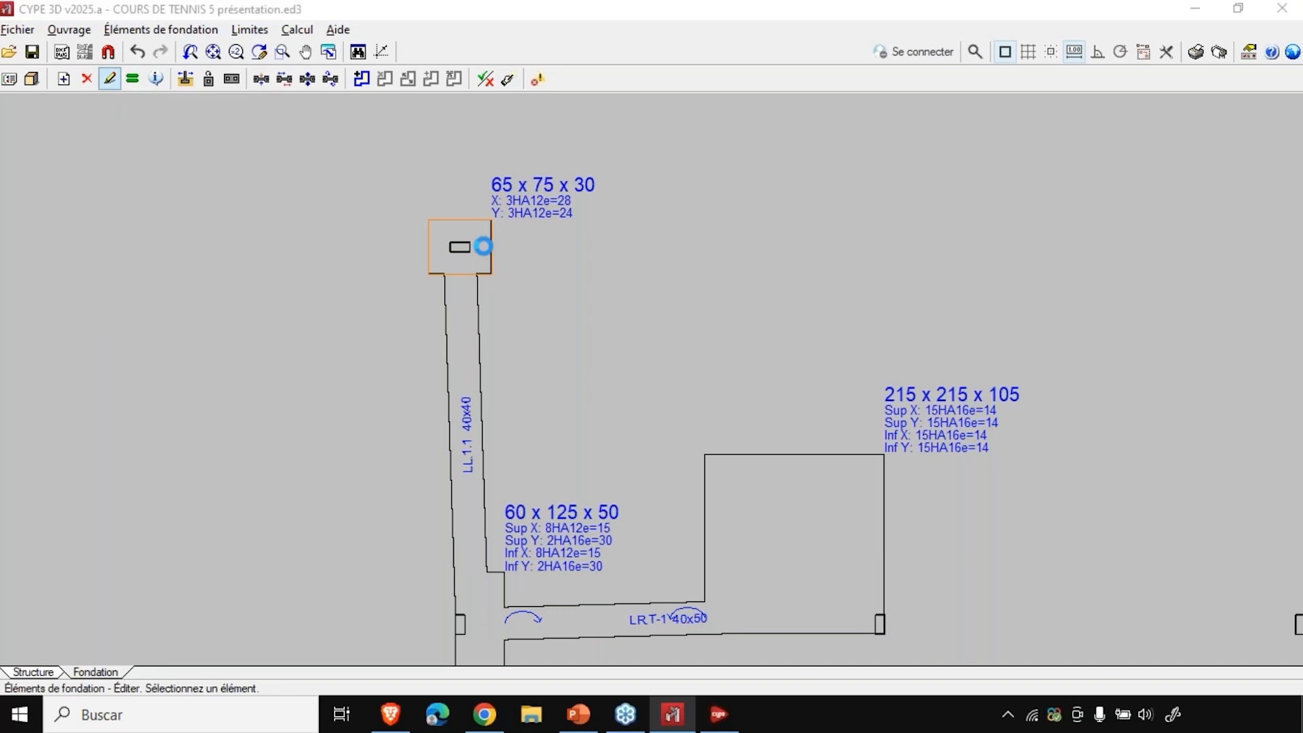
{"action": "scroll", "coordinate": [581, 626], "scroll_direction": "up", "scroll_amount": 4}
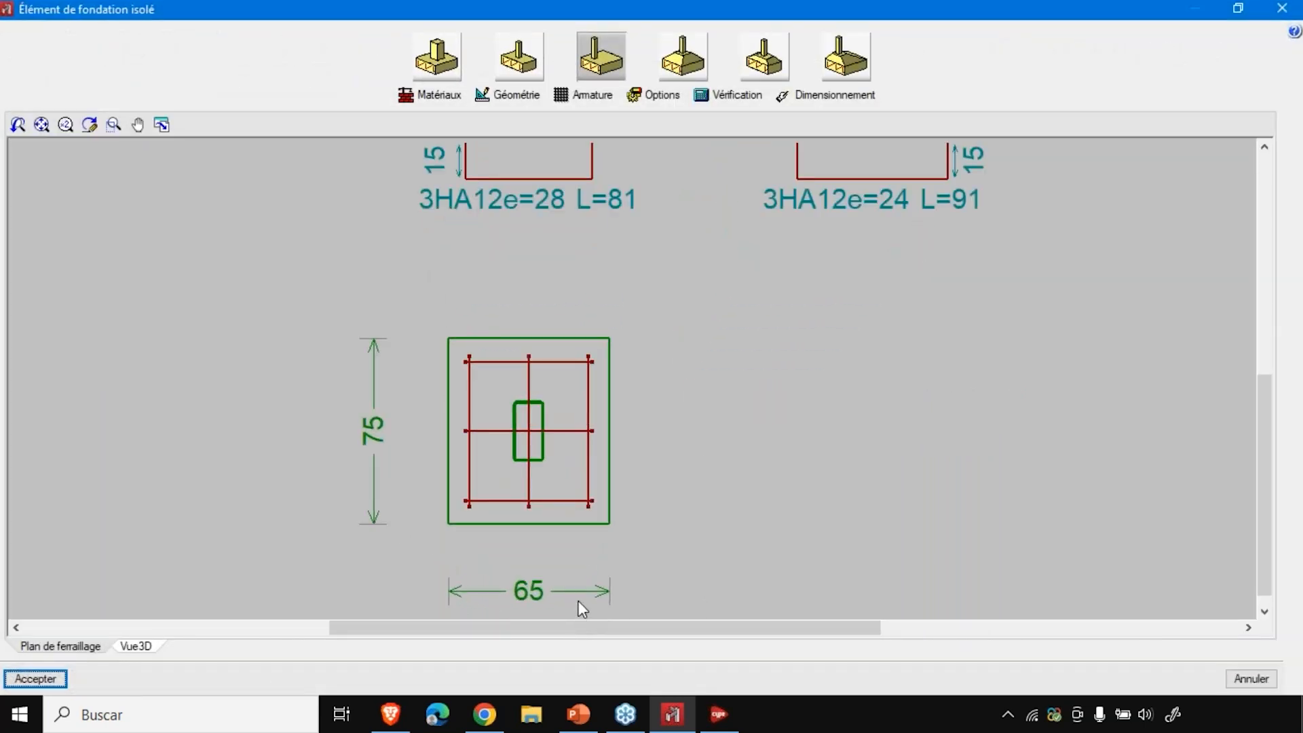
{"action": "scroll", "coordinate": [580, 600], "scroll_direction": "down", "scroll_amount": 2}
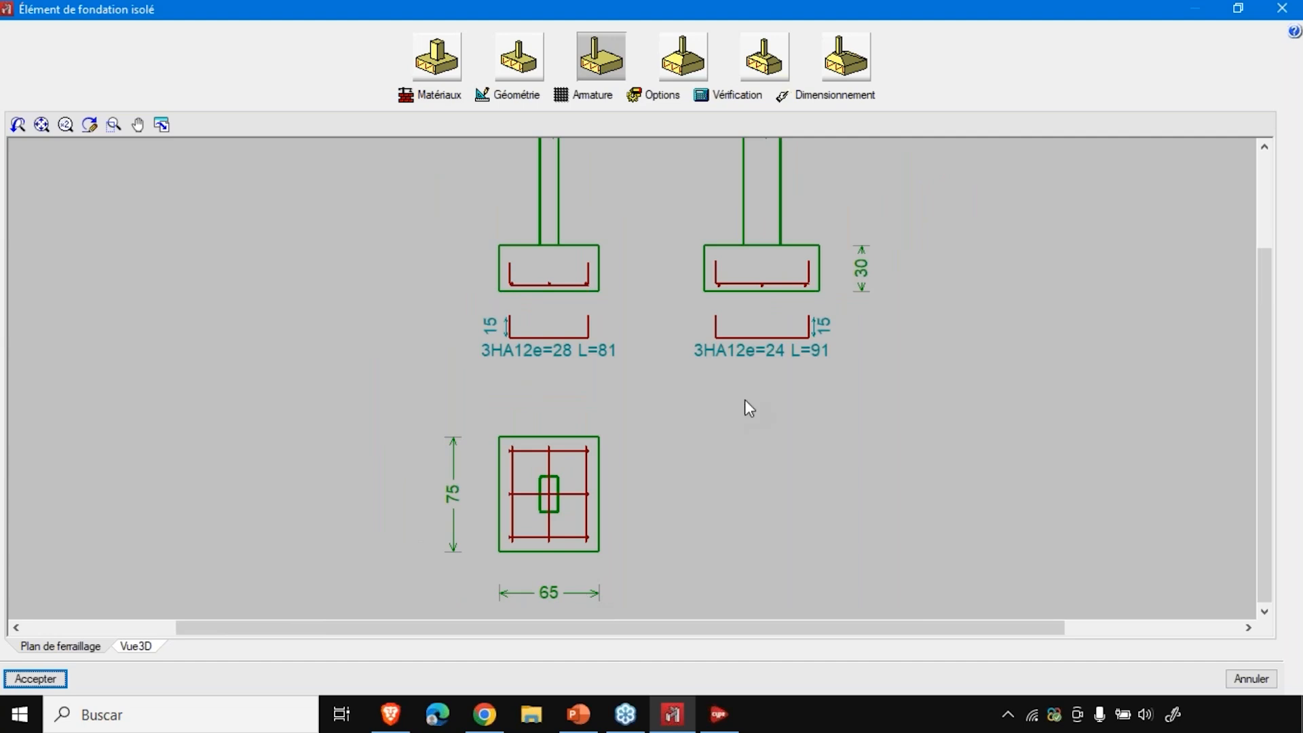
{"action": "left_click", "coordinate": [1281, 9]}
- Open the edge footing at N1 for editing, inspect its reinforcement drawing and set the footing thickness to 70 cm
{"action": "left_click", "coordinate": [638, 494]}
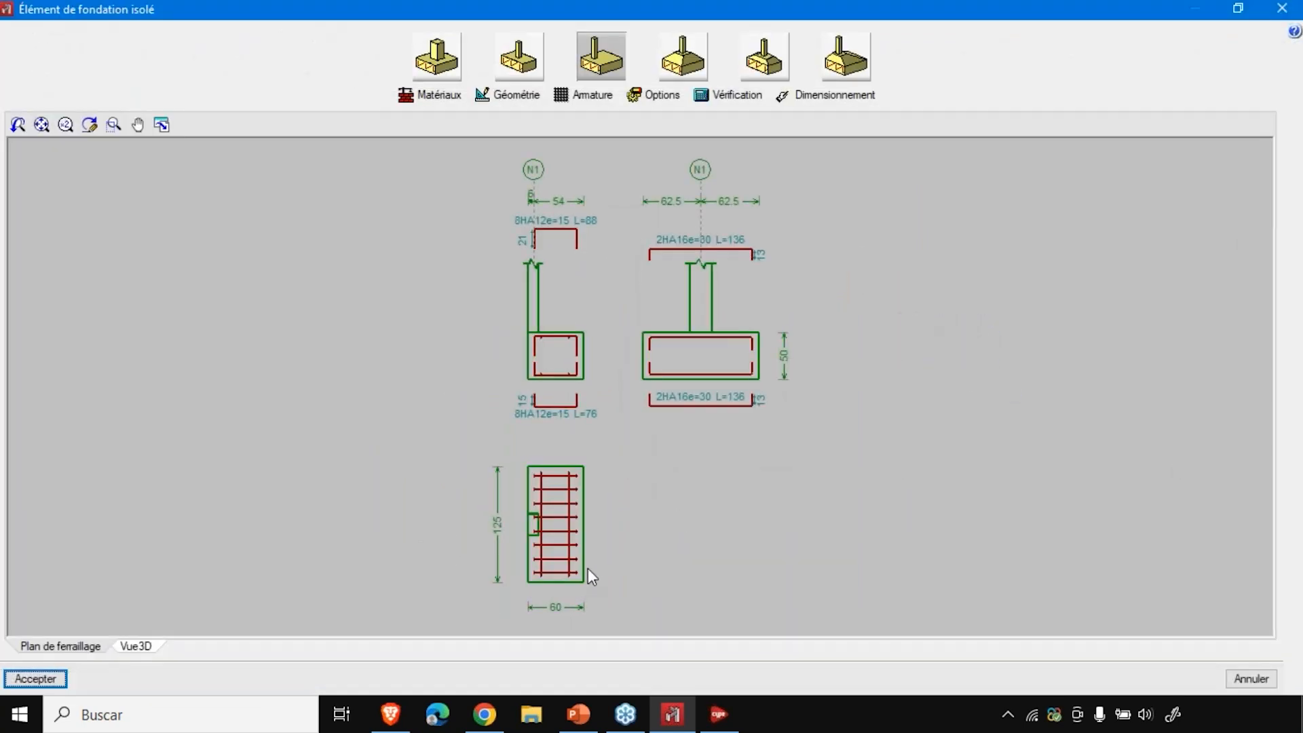
{"action": "scroll", "coordinate": [587, 568], "scroll_direction": "up", "scroll_amount": 2}
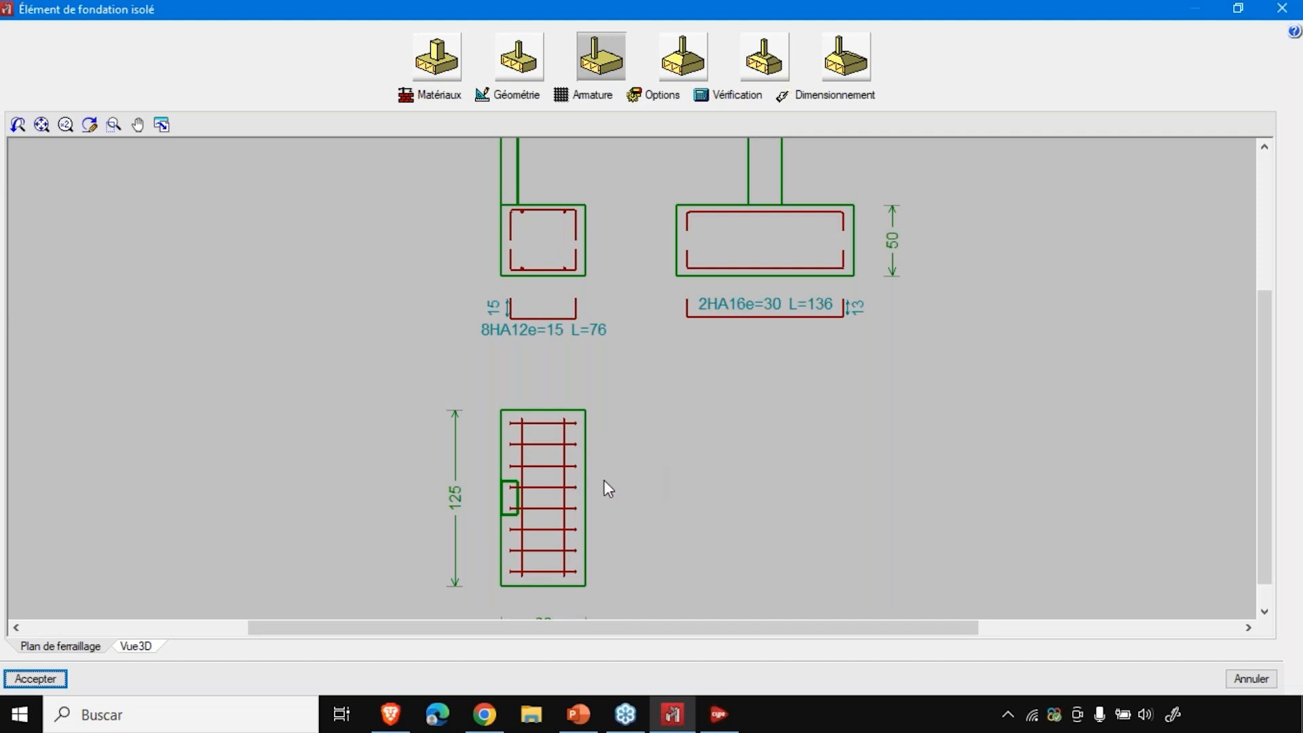
{"action": "scroll", "coordinate": [606, 482], "scroll_direction": "down", "scroll_amount": 1}
{"action": "scroll", "coordinate": [643, 461], "scroll_direction": "down", "scroll_amount": 1}
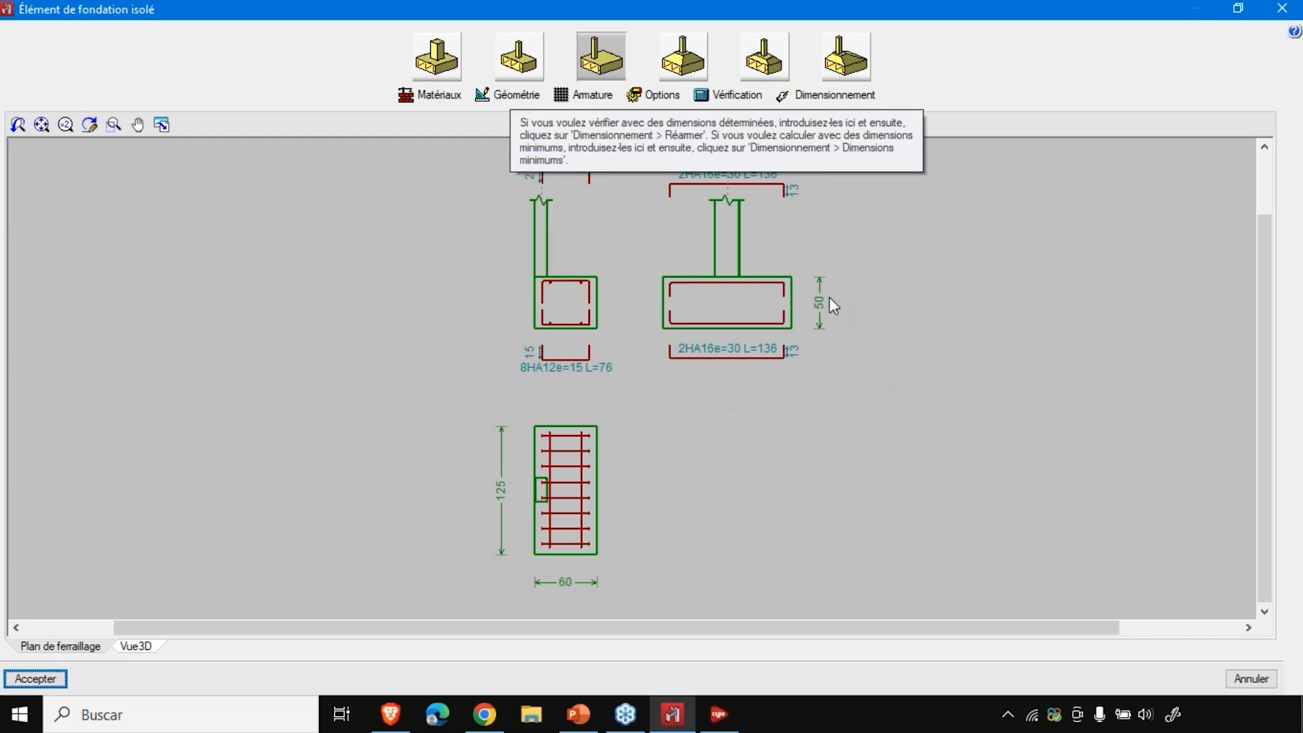
{"action": "left_click", "coordinate": [500, 95]}
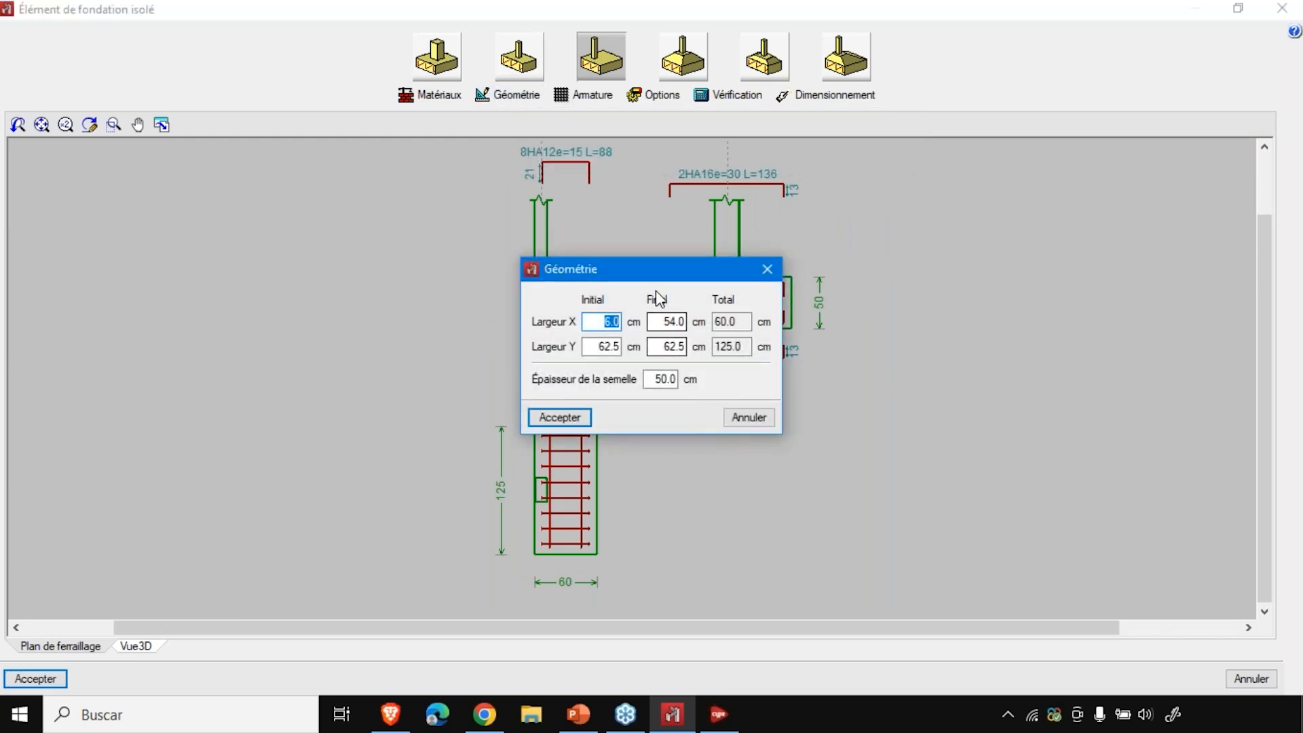
{"action": "left_click_drag", "start_coordinate": [639, 265], "coordinate": [228, 148]}
{"action": "double_click", "coordinate": [251, 265]}
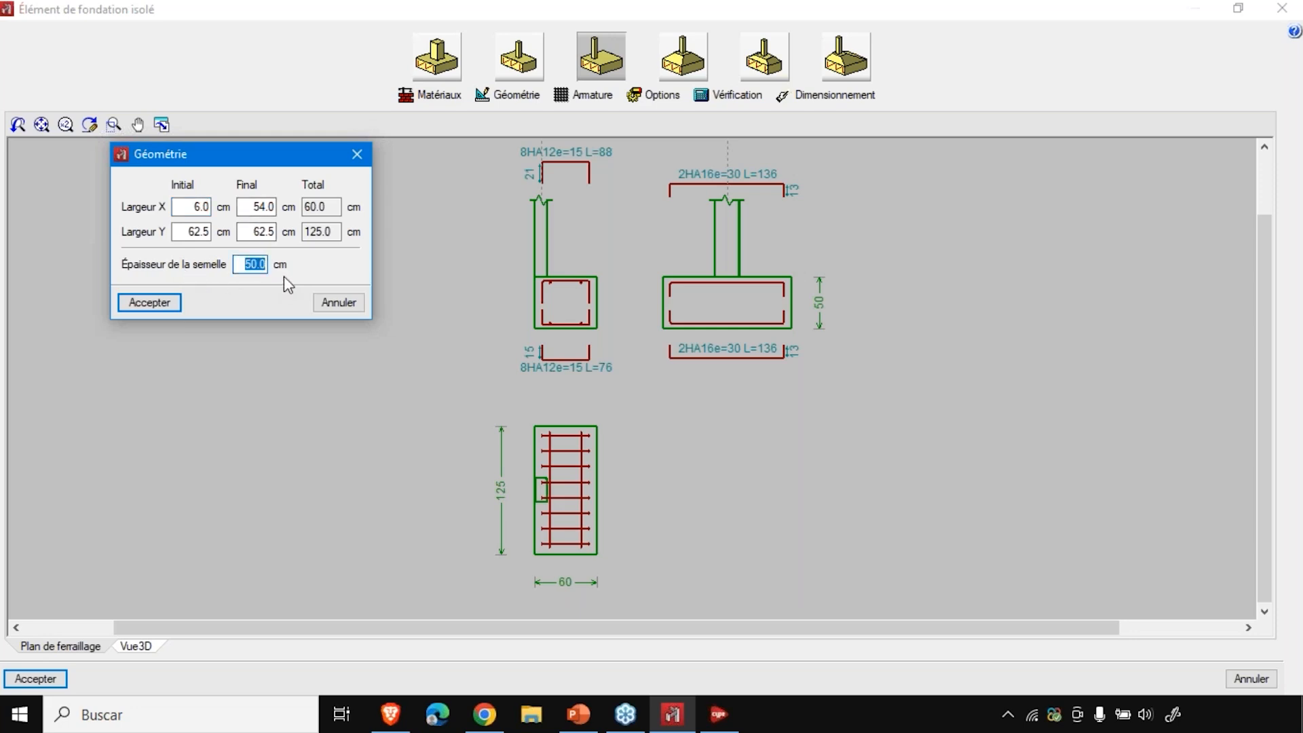
{"action": "type", "text": "70"}
{"action": "left_click", "coordinate": [164, 303]}
{"action": "scroll", "coordinate": [730, 357], "scroll_direction": "up", "scroll_amount": 2}
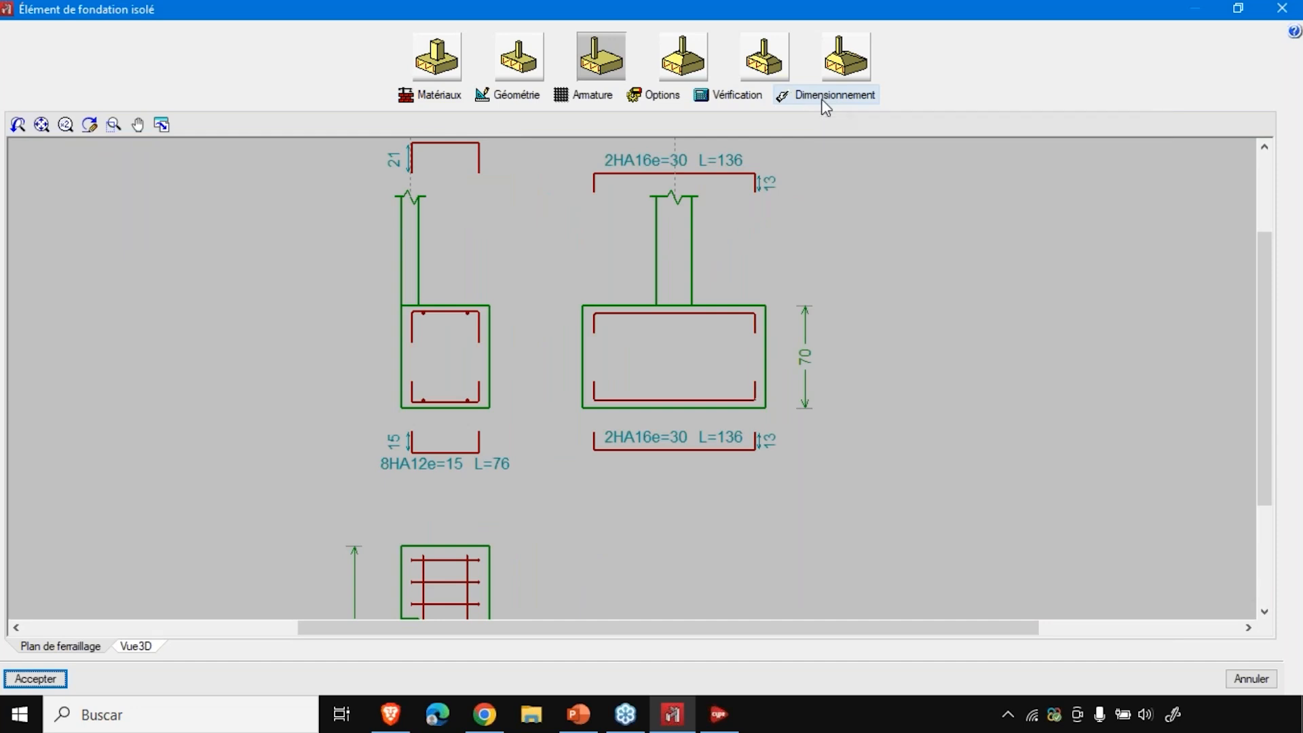
- Verify the footing at N1 and examine its minimum geometric ratio and anchorage length checks
{"action": "left_click", "coordinate": [735, 98]}
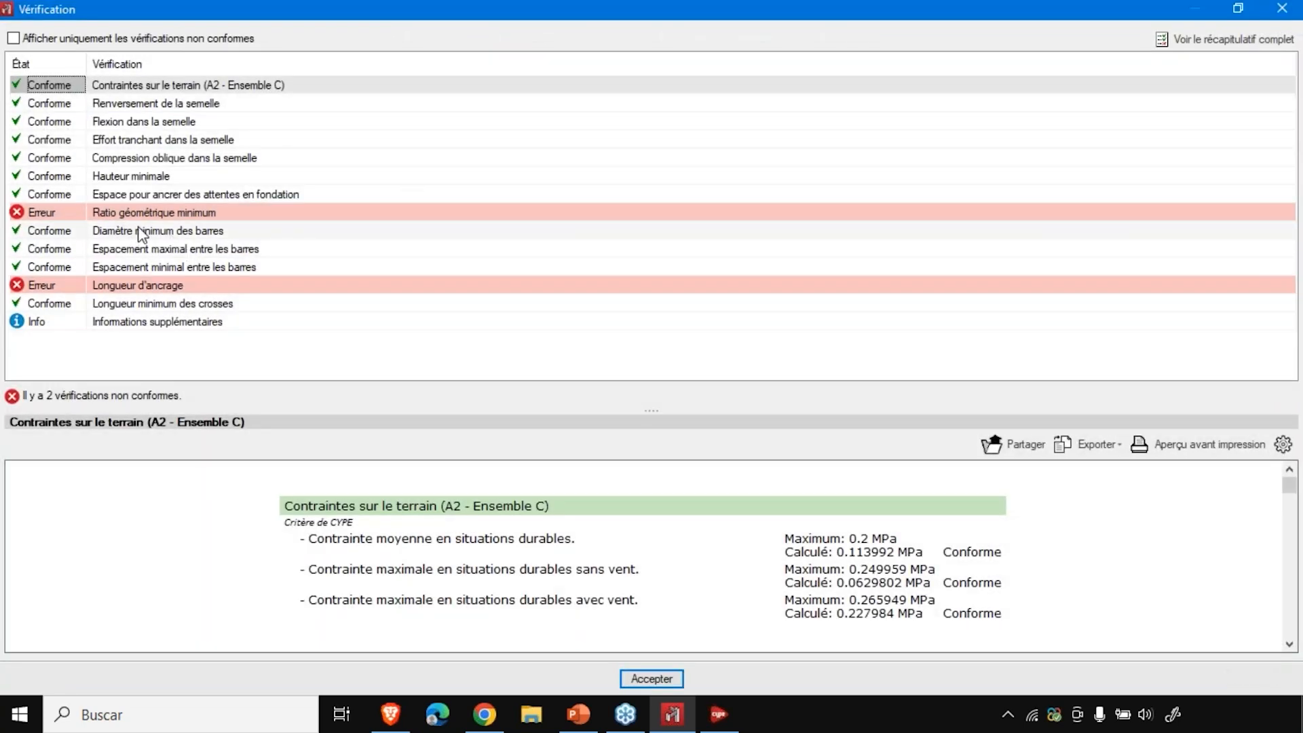
{"action": "left_click", "coordinate": [127, 211]}
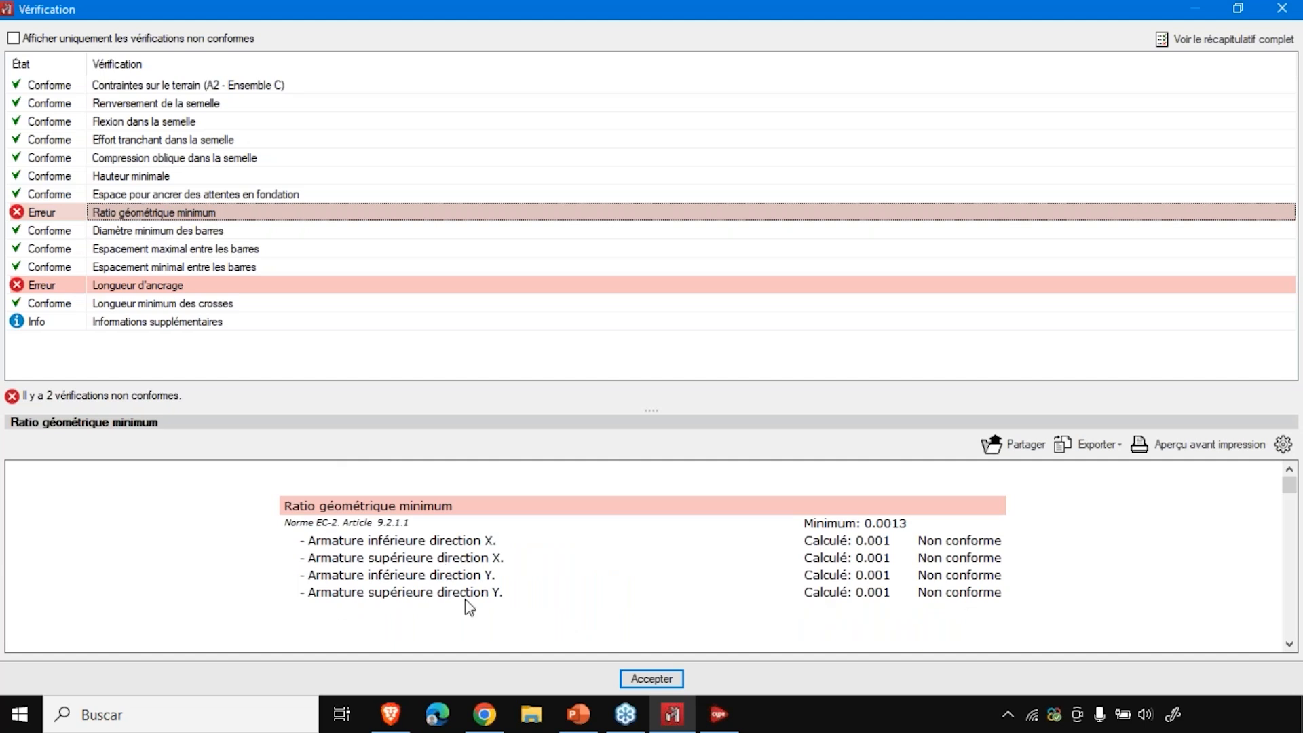
{"action": "left_click", "coordinate": [142, 289]}
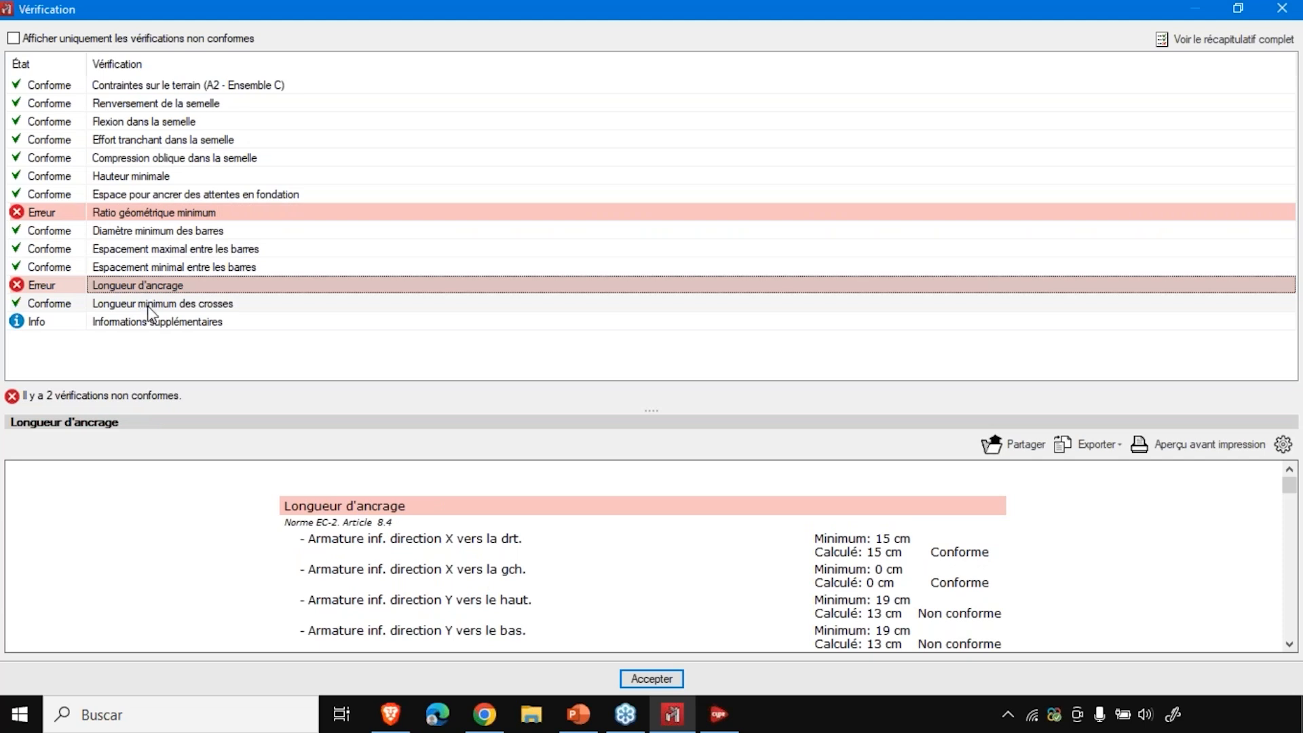
- Review the N1 footing's anchorage length check in both directions and close the verification report
{"action": "scroll", "coordinate": [686, 567], "scroll_direction": "down", "scroll_amount": 3}
{"action": "scroll", "coordinate": [685, 567], "scroll_direction": "up", "scroll_amount": 3}
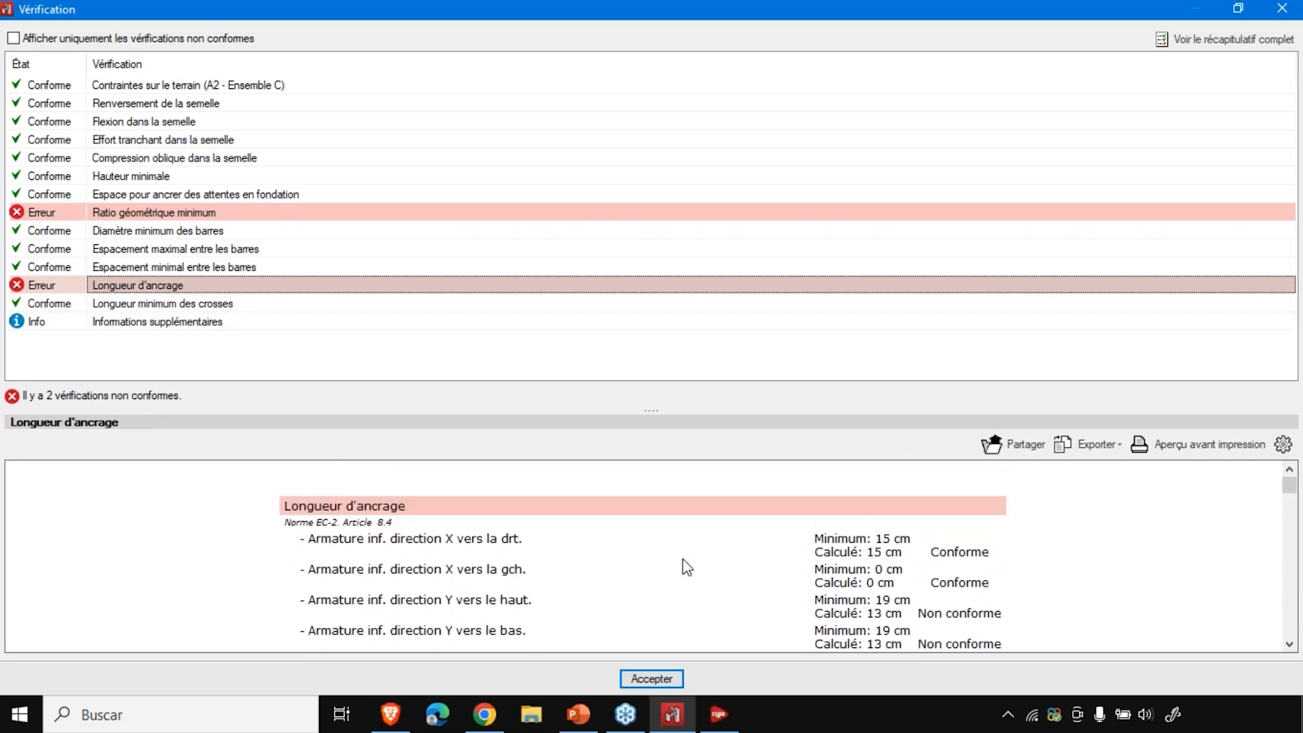
{"action": "key", "text": "Return"}
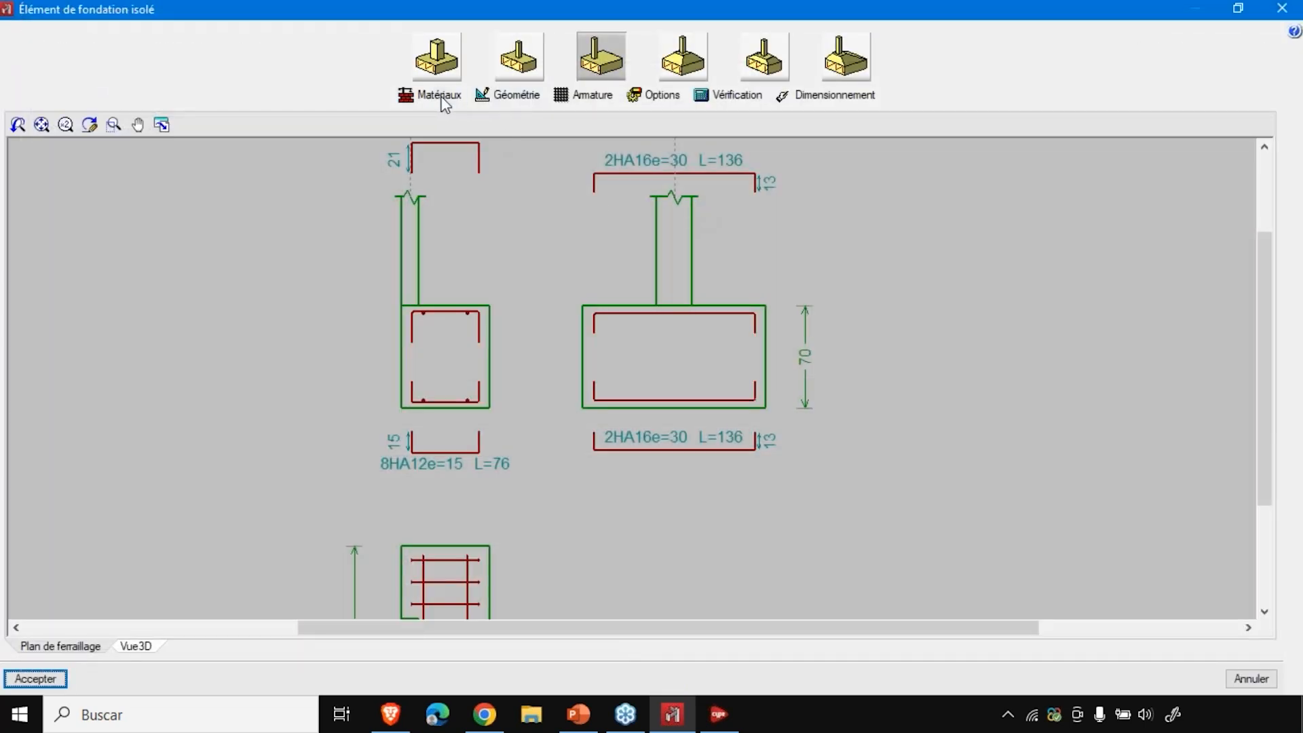
- Inspect the N1 footing's lower reinforcement settings and available bar diameters, cancel them and close the footing editor
{"action": "left_click", "coordinate": [586, 95]}
{"action": "left_click_drag", "start_coordinate": [637, 204], "coordinate": [972, 118]}
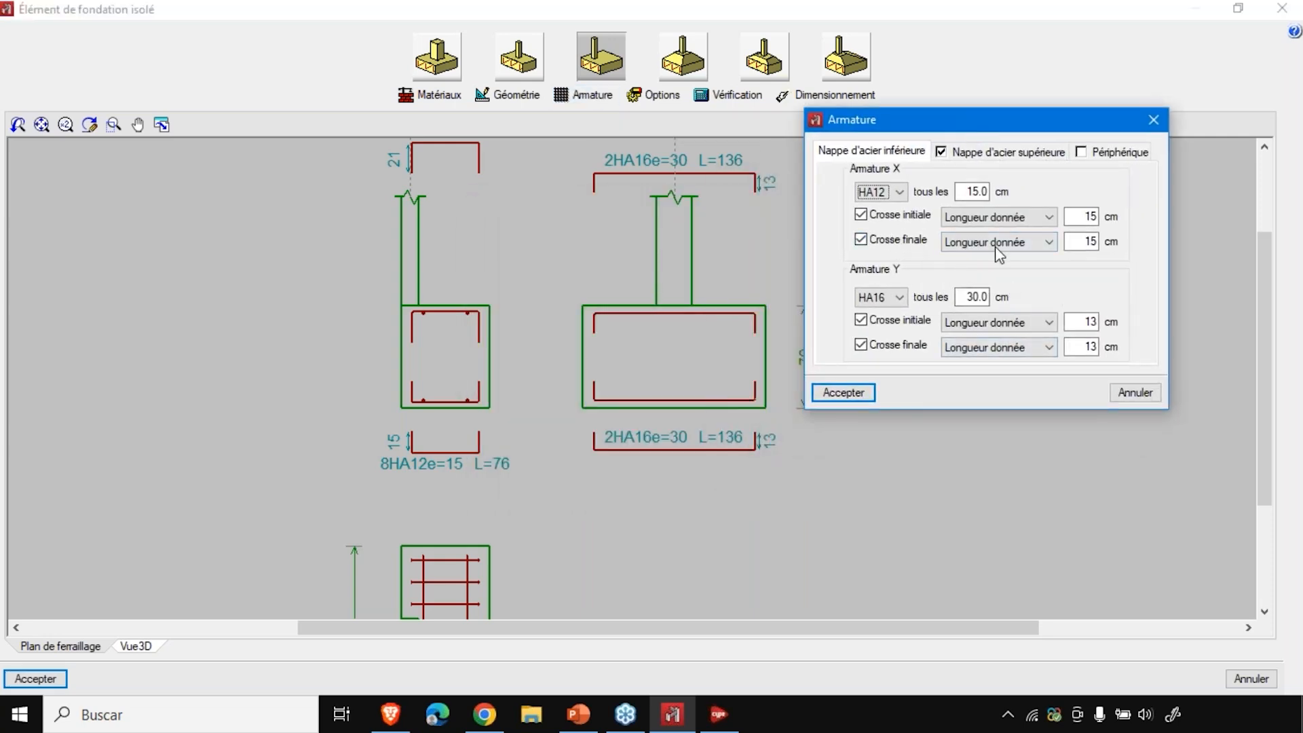
{"action": "double_click", "coordinate": [1076, 344]}
{"action": "left_click", "coordinate": [901, 193]}
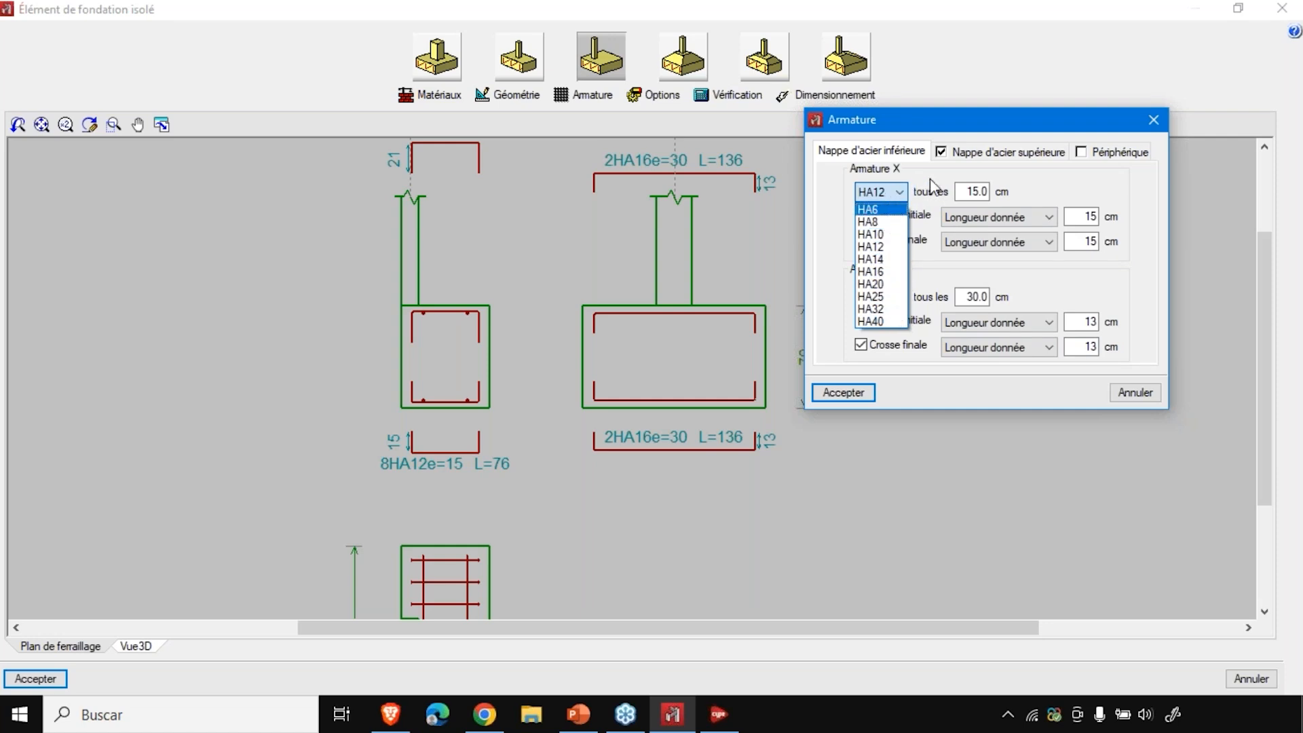
{"action": "left_click", "coordinate": [882, 196]}
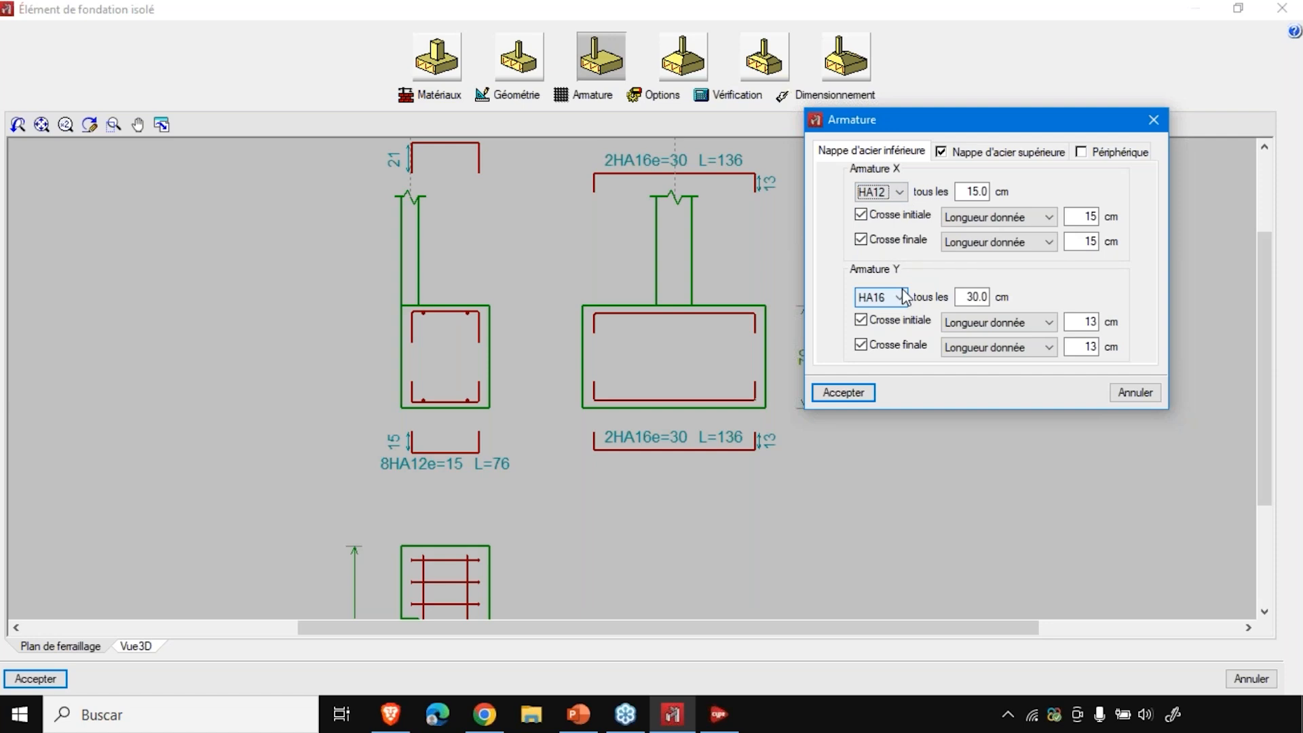
{"action": "left_click", "coordinate": [1127, 394]}
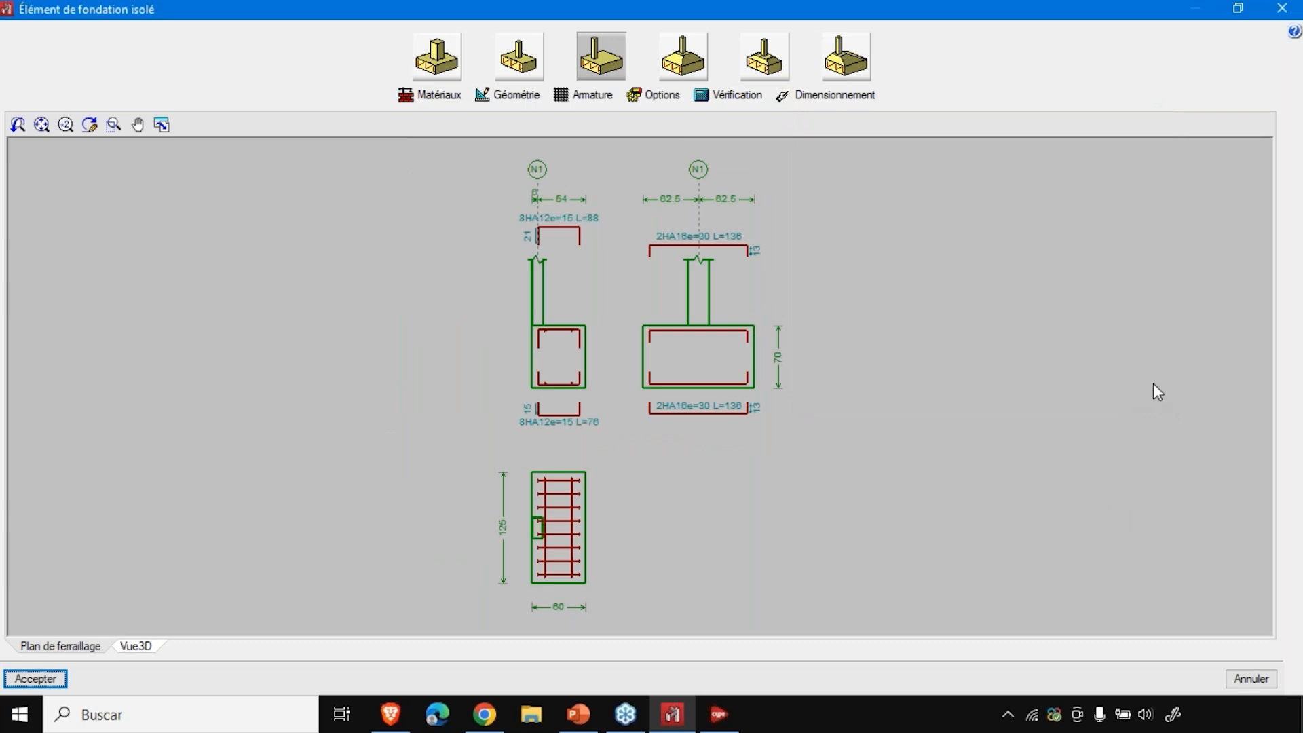
{"action": "left_click", "coordinate": [1283, 8]}
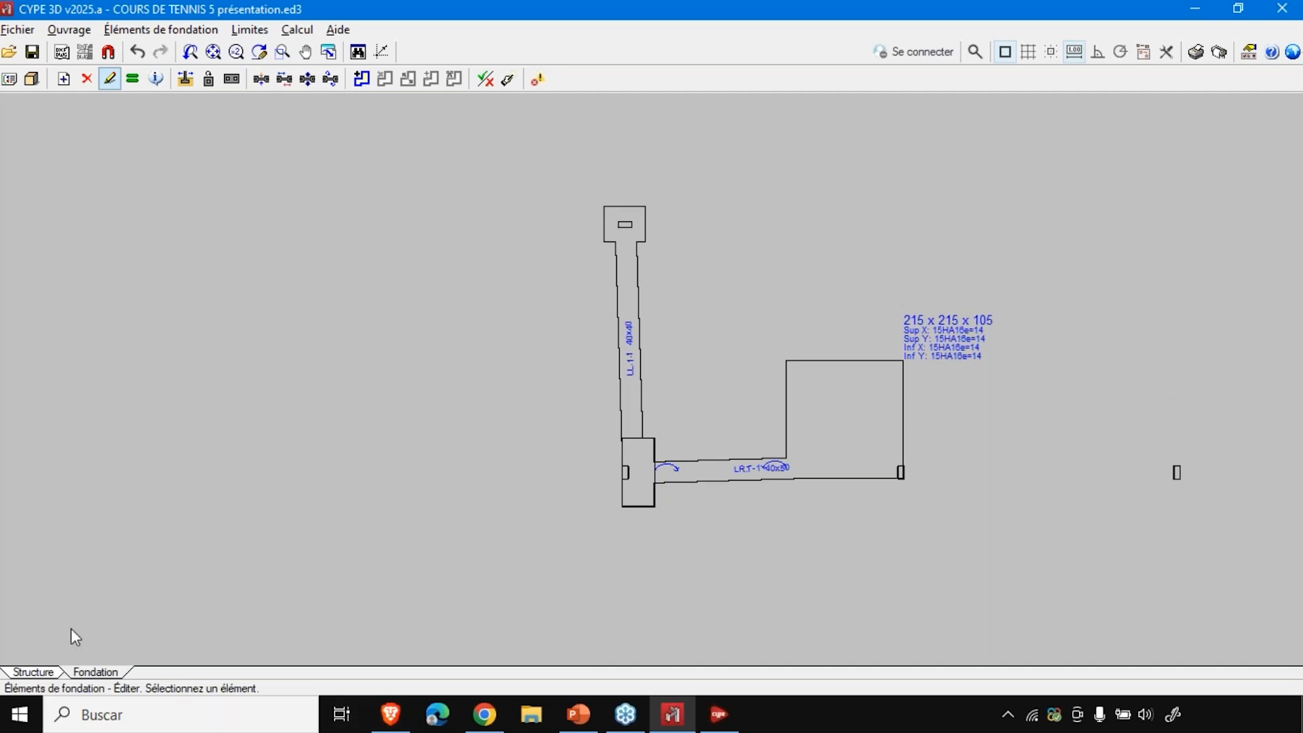
- Return to the steel structure and open a 3D view of the complete structure
{"action": "left_click", "coordinate": [34, 673]}
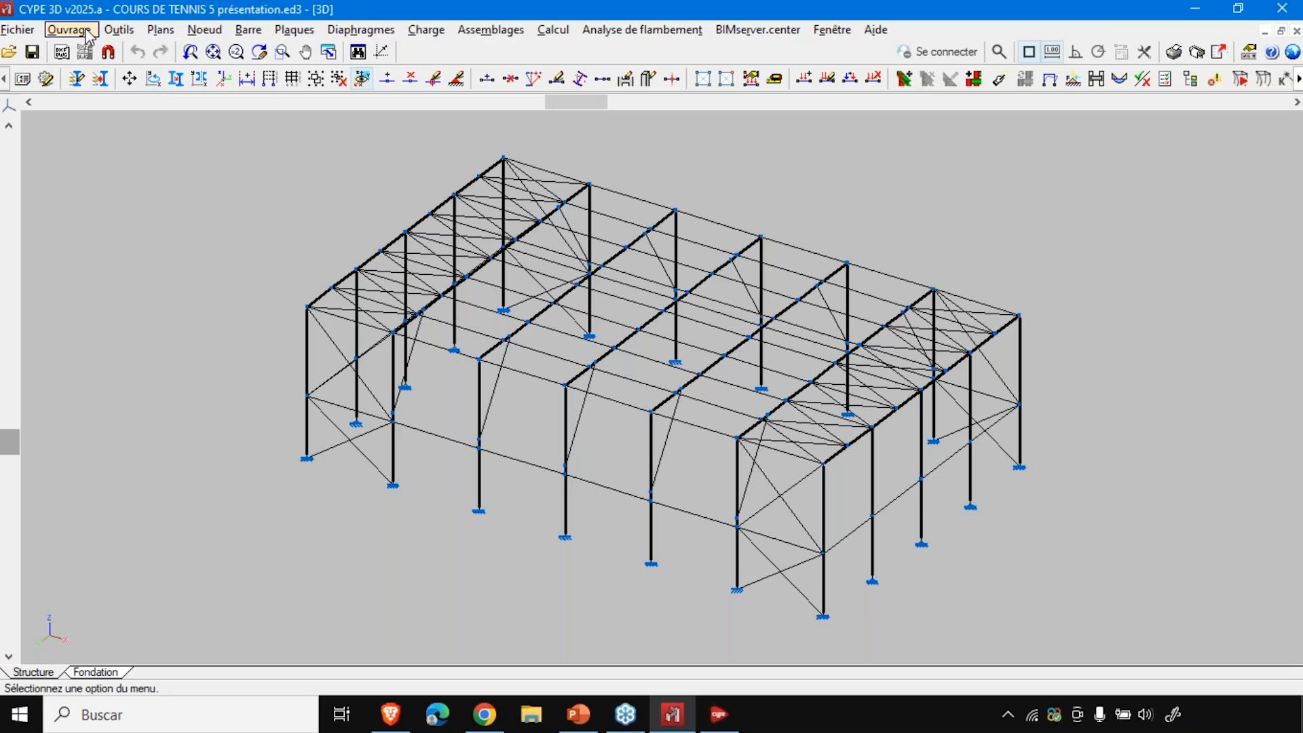
{"action": "left_click", "coordinate": [119, 30]}
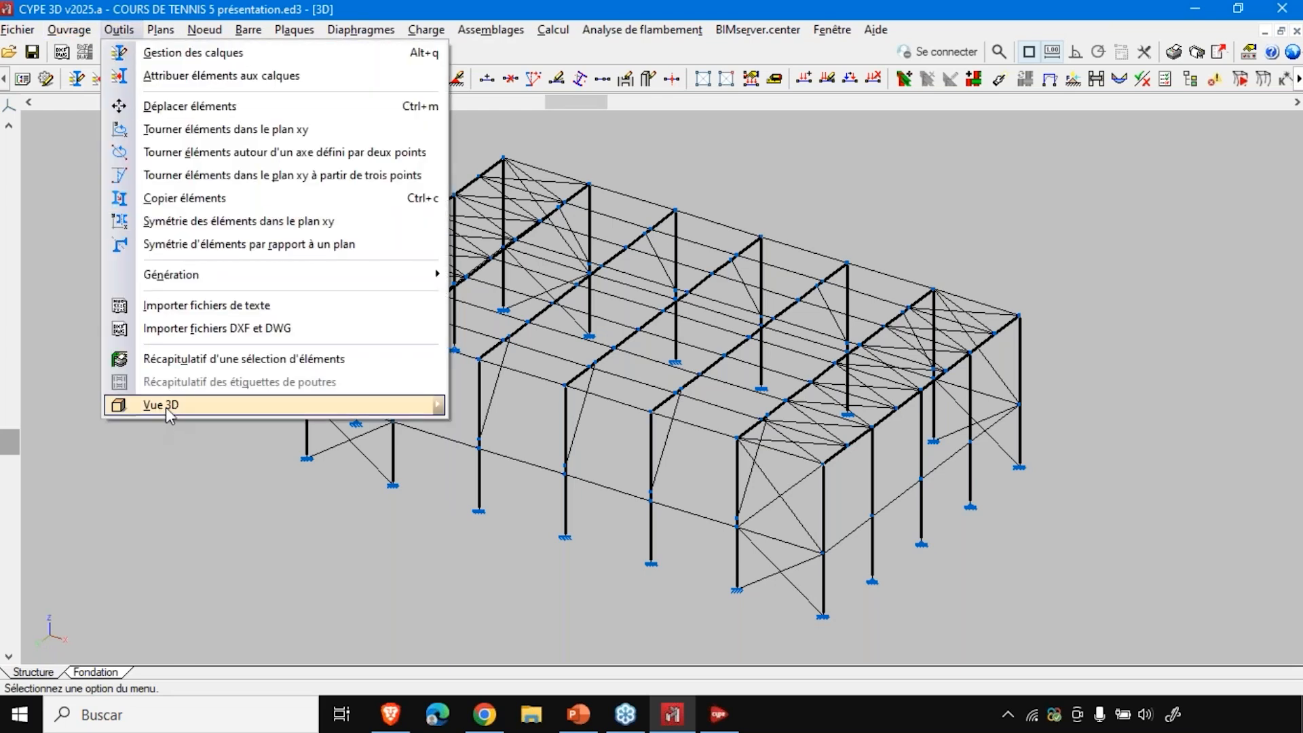
{"action": "mouse_move", "coordinate": [167, 410]}
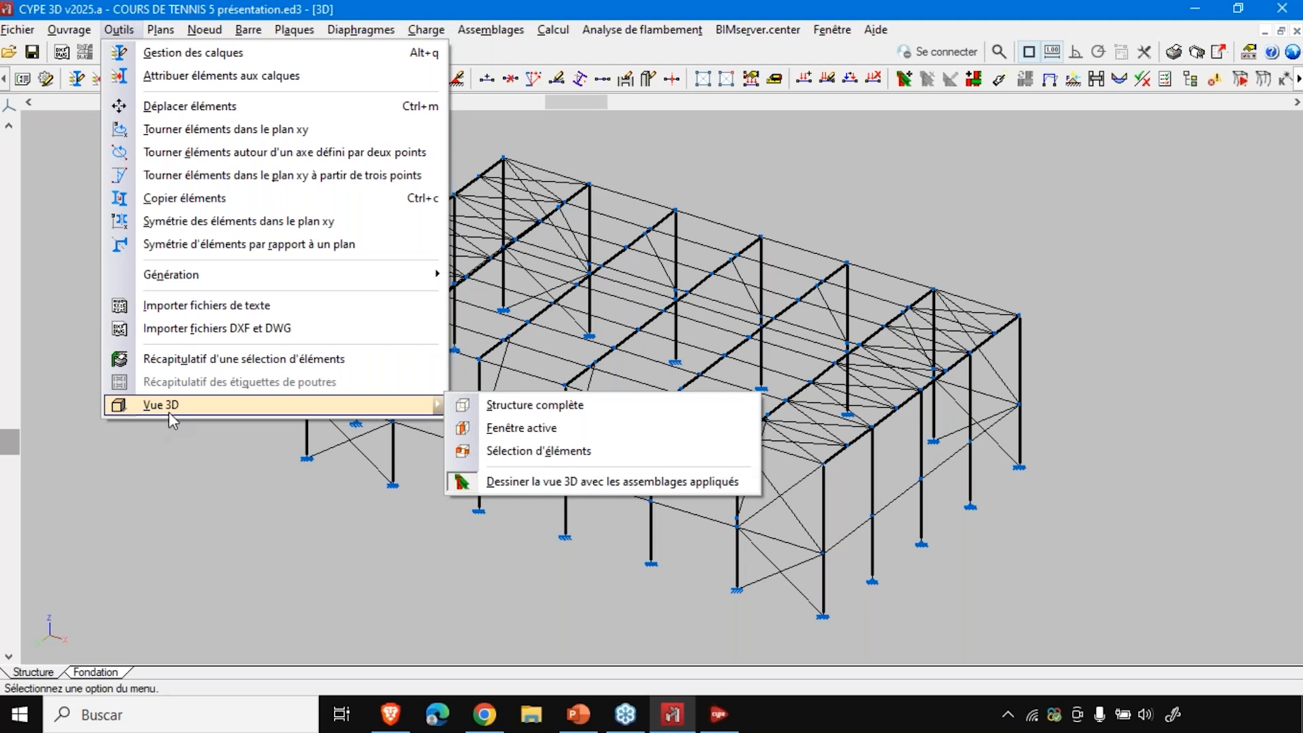
{"action": "left_click", "coordinate": [510, 406]}
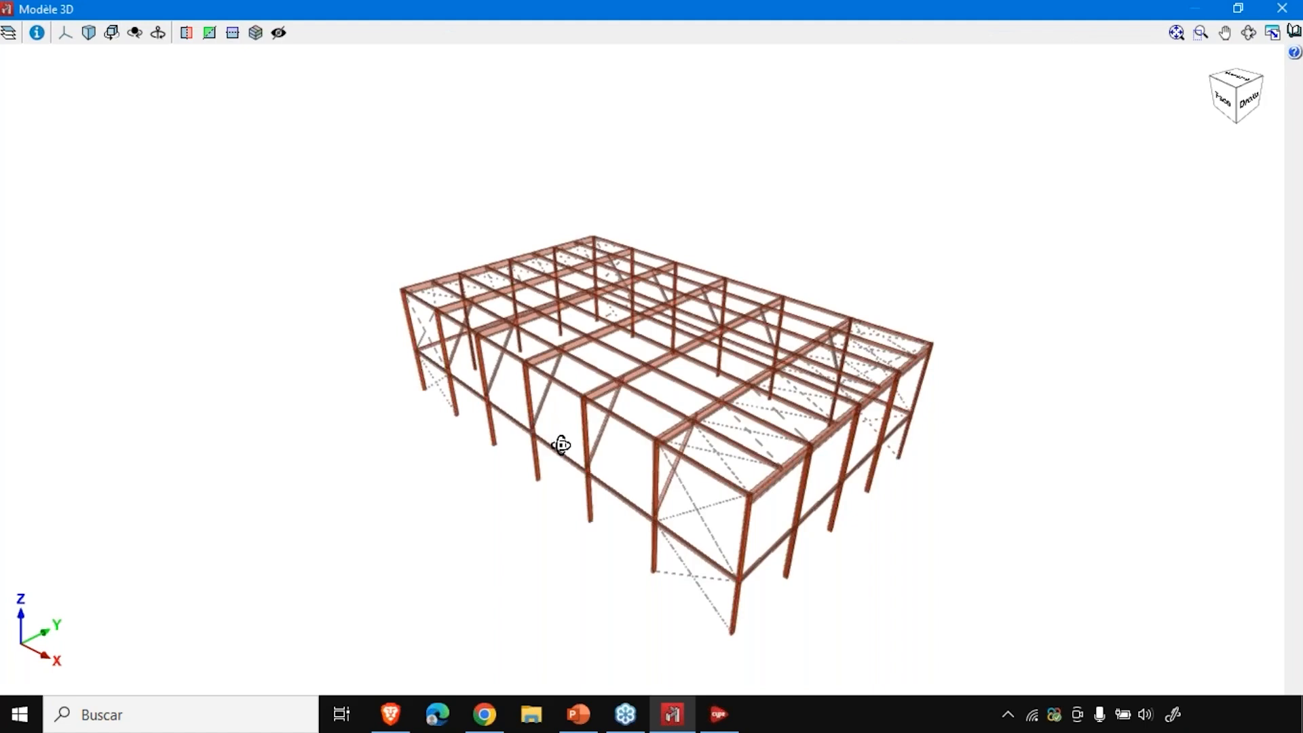
- Examine the column bases along the hall's gable in the 3D model
{"action": "middle_click_drag", "start_coordinate": [563, 445], "coordinate": [751, 488]}
{"action": "scroll", "coordinate": [759, 485], "scroll_direction": "up", "scroll_amount": 5}
{"action": "scroll", "coordinate": [776, 596], "scroll_direction": "up", "scroll_amount": 3}
{"action": "scroll", "coordinate": [658, 415], "scroll_direction": "down", "scroll_amount": 3}
{"action": "scroll", "coordinate": [753, 597], "scroll_direction": "up", "scroll_amount": 2}
{"action": "scroll", "coordinate": [747, 589], "scroll_direction": "up", "scroll_amount": 4}
{"action": "scroll", "coordinate": [558, 434], "scroll_direction": "down", "scroll_amount": 4}
{"action": "scroll", "coordinate": [532, 380], "scroll_direction": "up", "scroll_amount": 4}
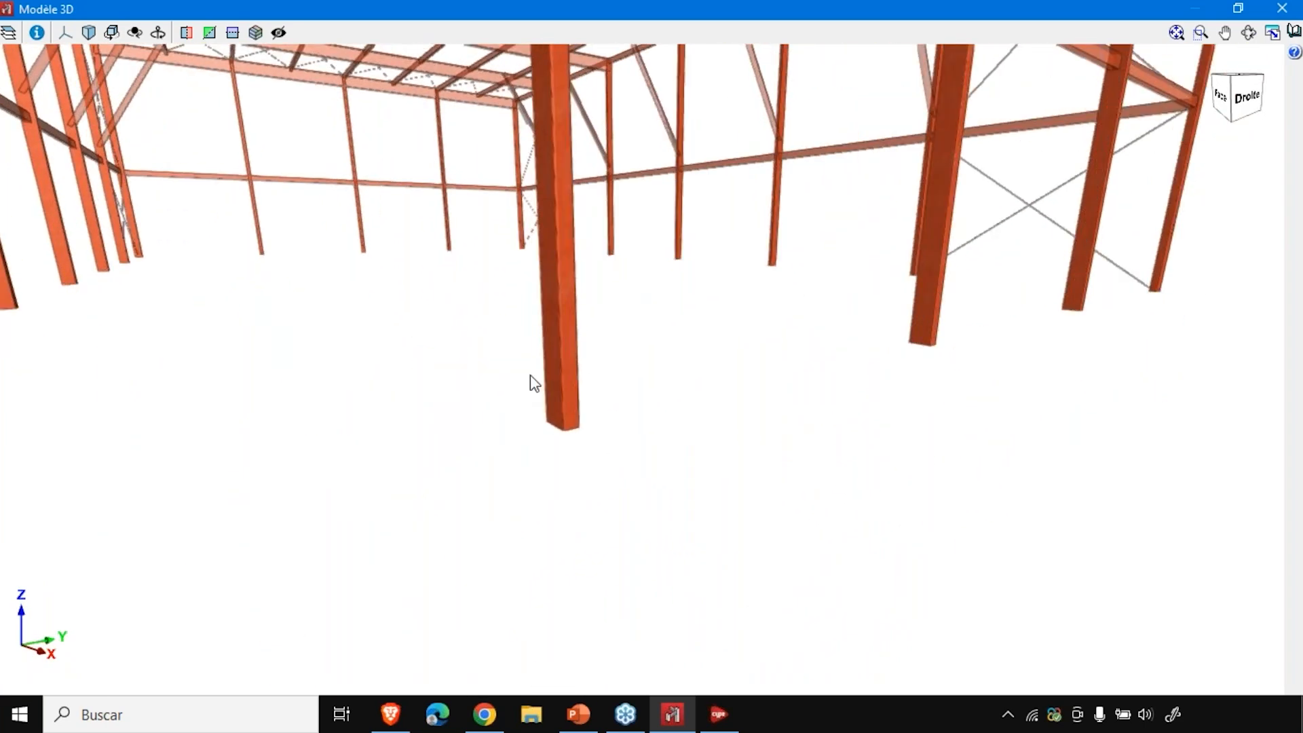
{"action": "scroll", "coordinate": [605, 378], "scroll_direction": "down", "scroll_amount": 4}
{"action": "scroll", "coordinate": [614, 442], "scroll_direction": "up", "scroll_amount": 2}
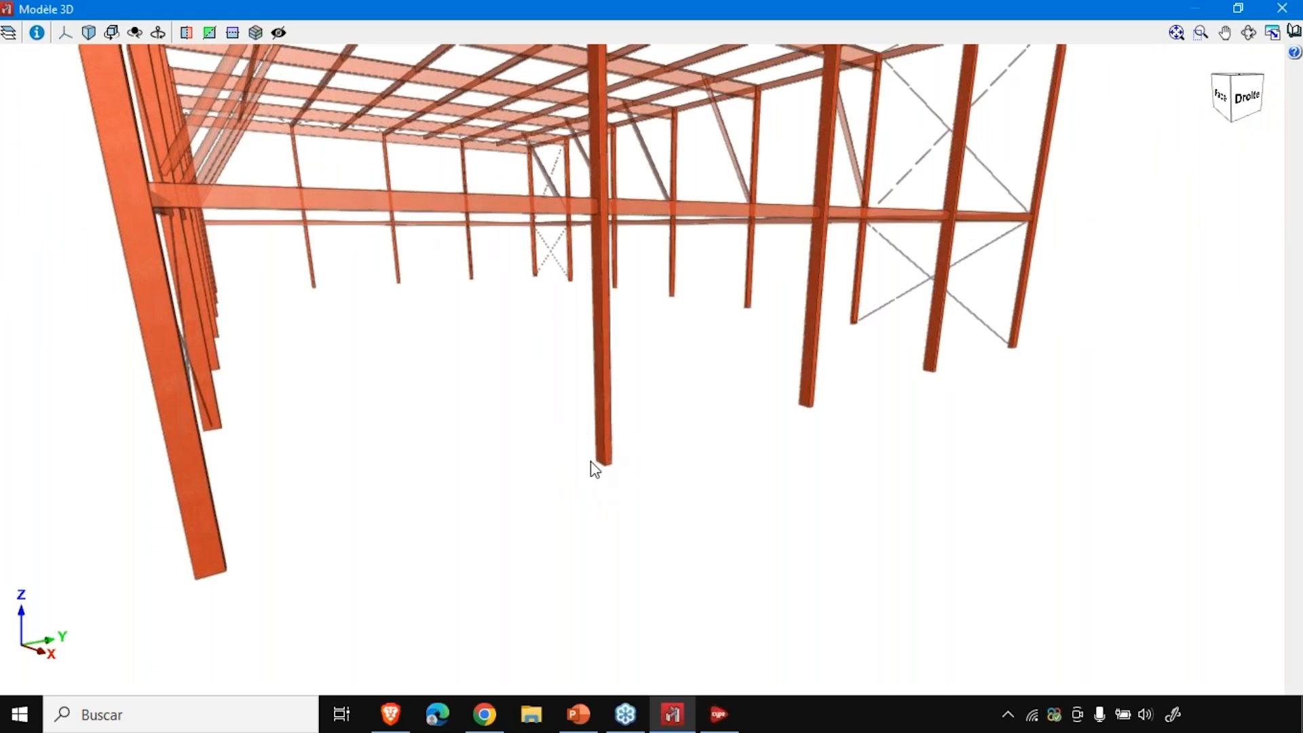
{"action": "scroll", "coordinate": [593, 486], "scroll_direction": "up", "scroll_amount": 2}
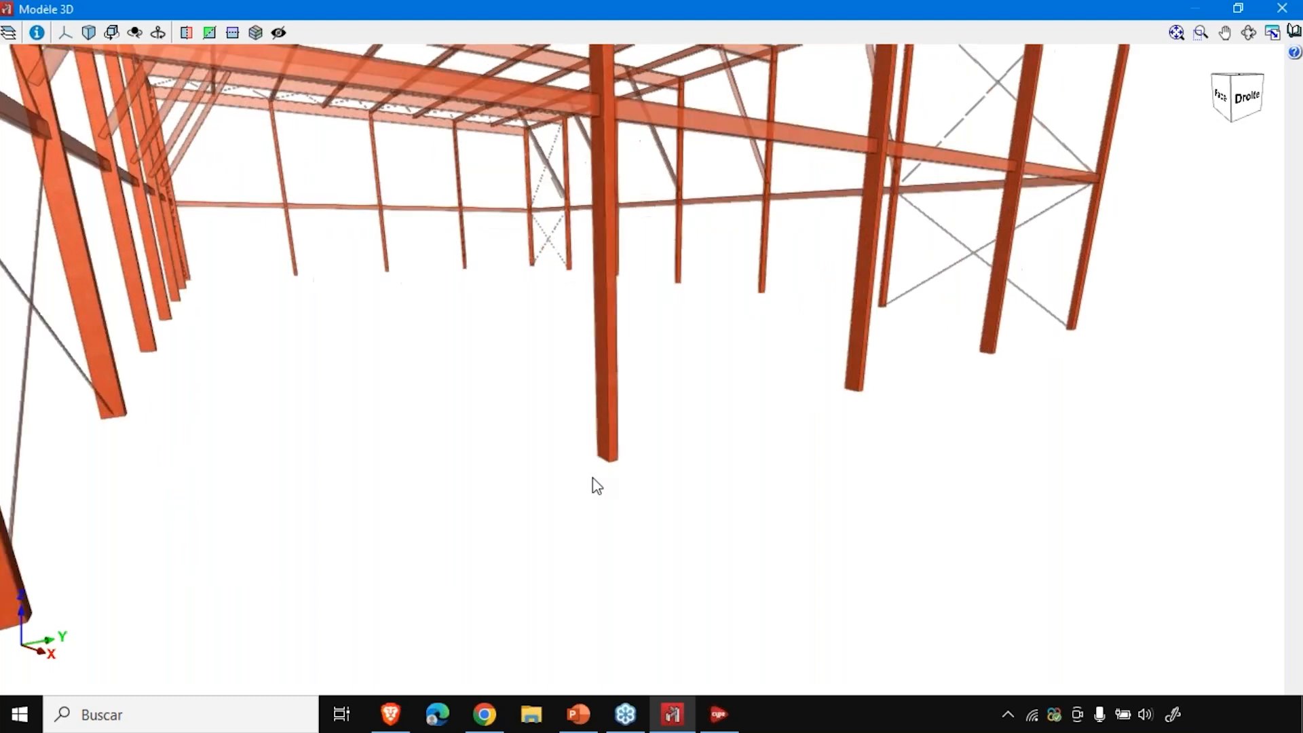
{"action": "scroll", "coordinate": [608, 450], "scroll_direction": "up", "scroll_amount": 2}
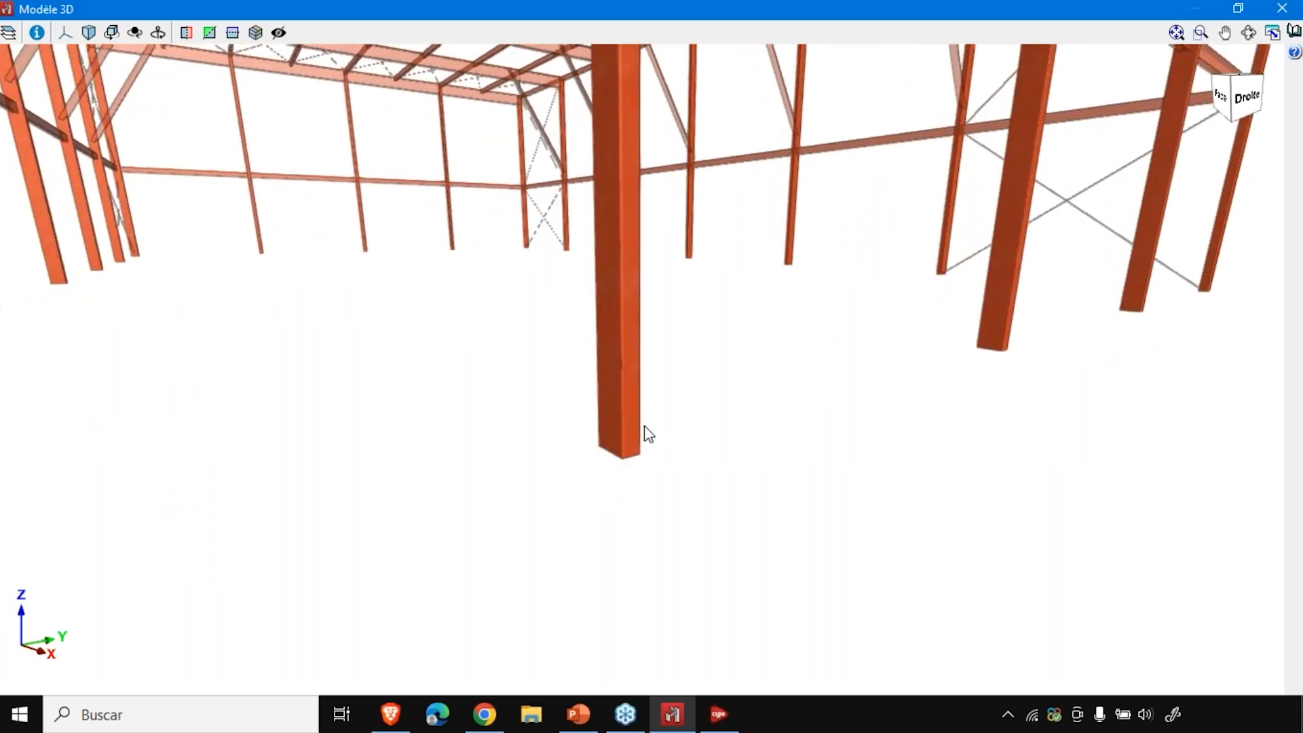
{"action": "scroll", "coordinate": [627, 450], "scroll_direction": "down", "scroll_amount": 5}
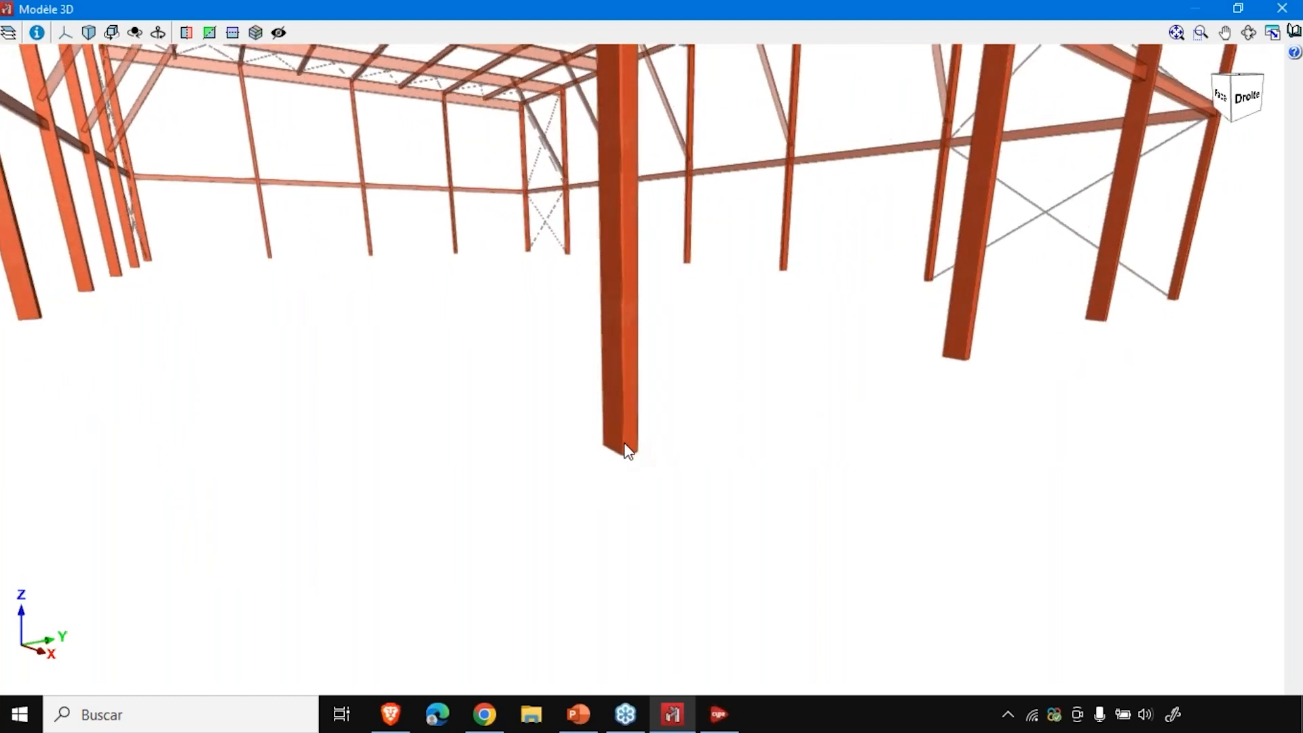
{"action": "scroll", "coordinate": [597, 456], "scroll_direction": "up", "scroll_amount": 2}
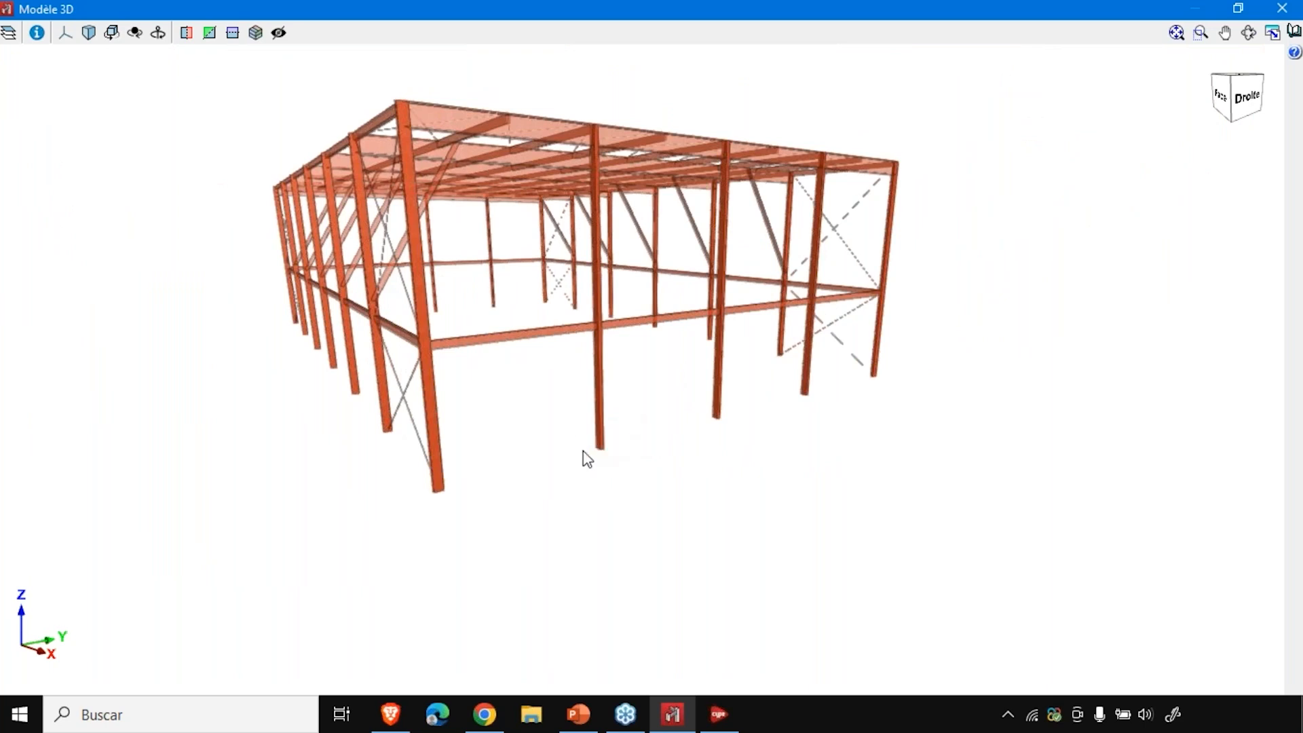
- Examine the roof beams, purlins and bracing near the gable in 3D and close the 3D view
{"action": "scroll", "coordinate": [567, 433], "scroll_direction": "up", "scroll_amount": 3}
{"action": "scroll", "coordinate": [598, 321], "scroll_direction": "down", "scroll_amount": 3}
{"action": "scroll", "coordinate": [570, 206], "scroll_direction": "up", "scroll_amount": 3}
{"action": "middle_click_drag", "start_coordinate": [569, 280], "coordinate": [400, 234]}
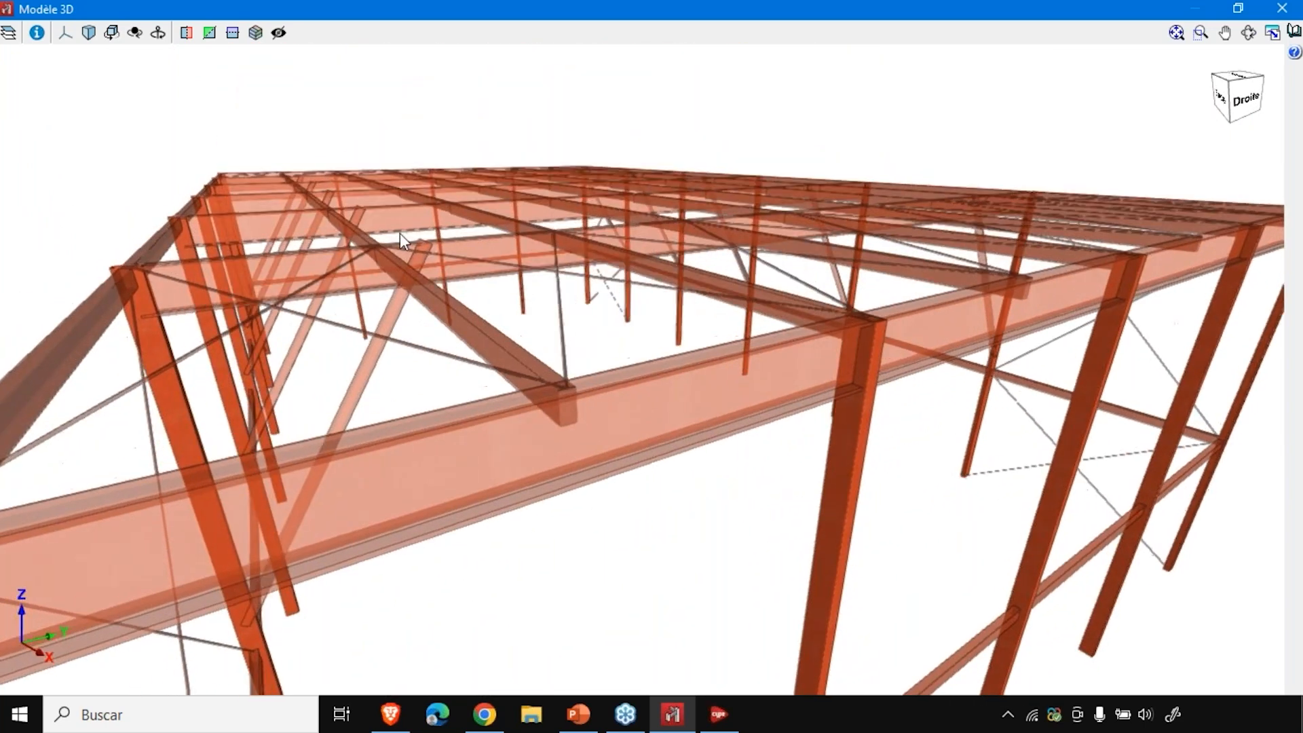
{"action": "scroll", "coordinate": [336, 233], "scroll_direction": "up", "scroll_amount": 5}
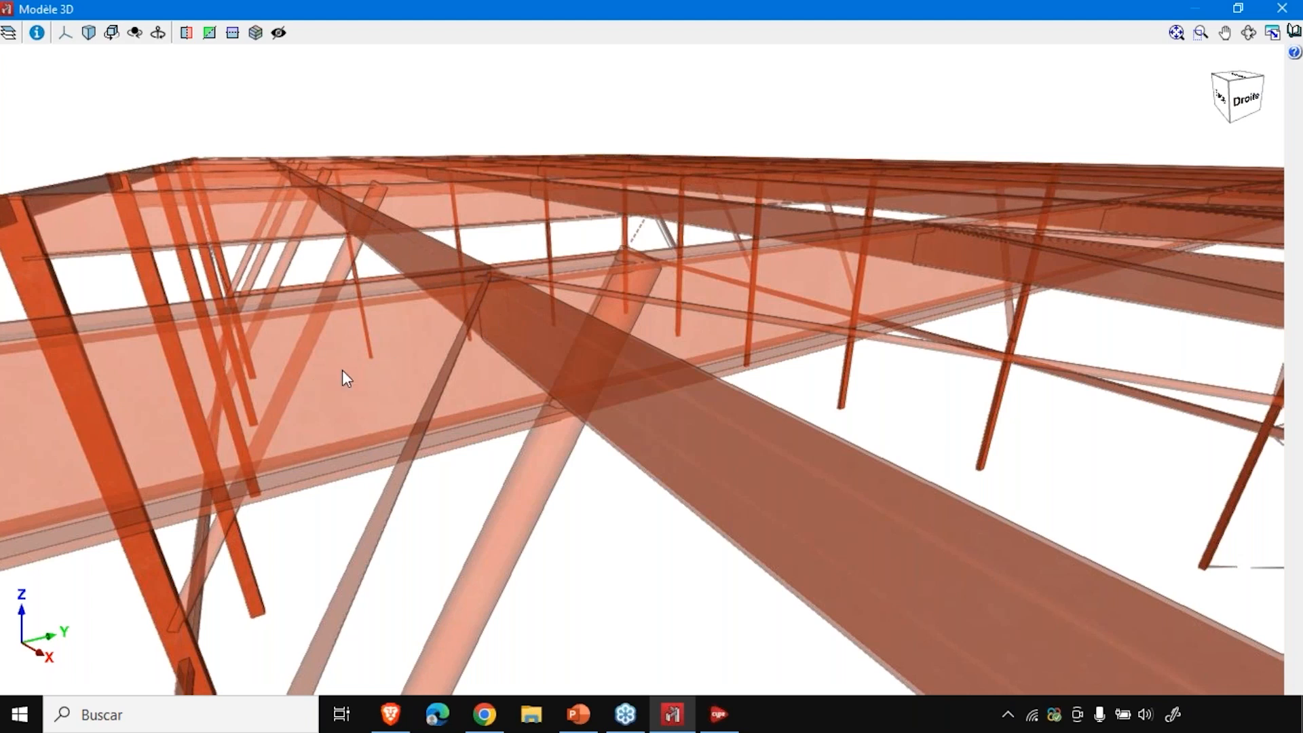
{"action": "middle_click_drag", "start_coordinate": [660, 318], "coordinate": [666, 292]}
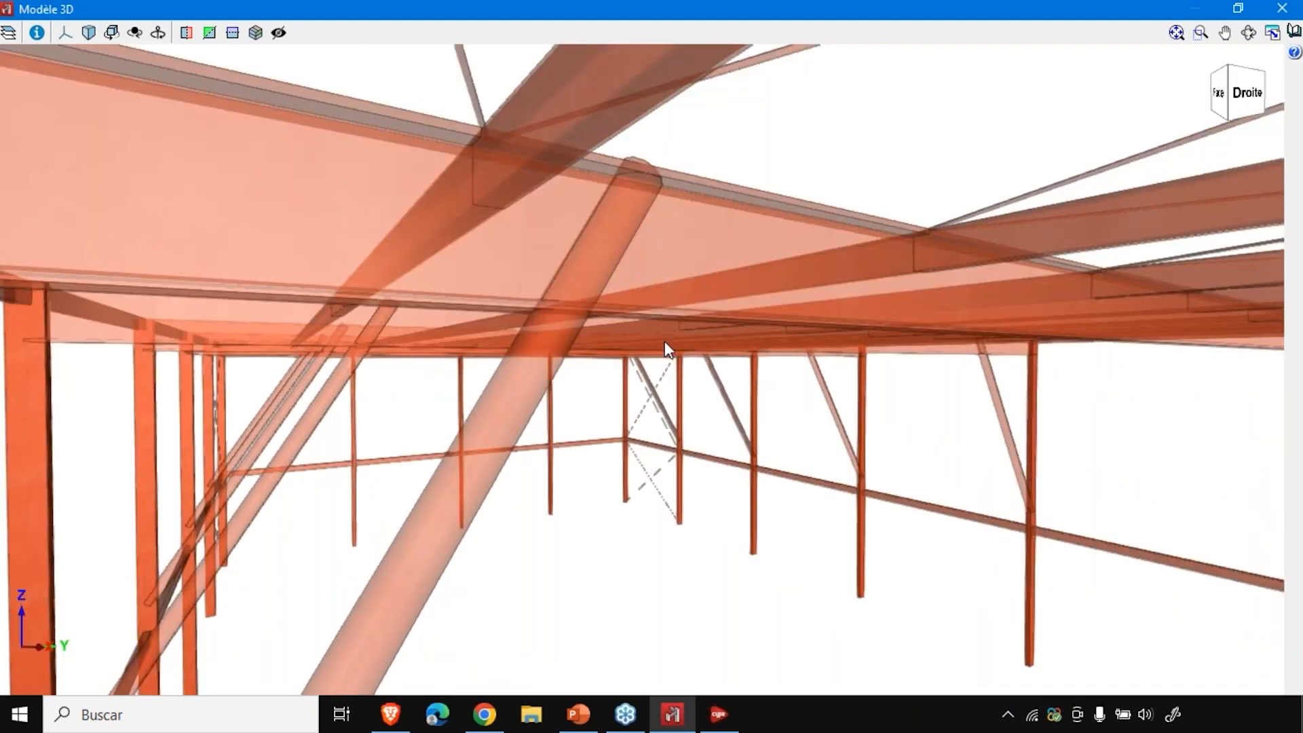
{"action": "scroll", "coordinate": [665, 341], "scroll_direction": "down", "scroll_amount": 5}
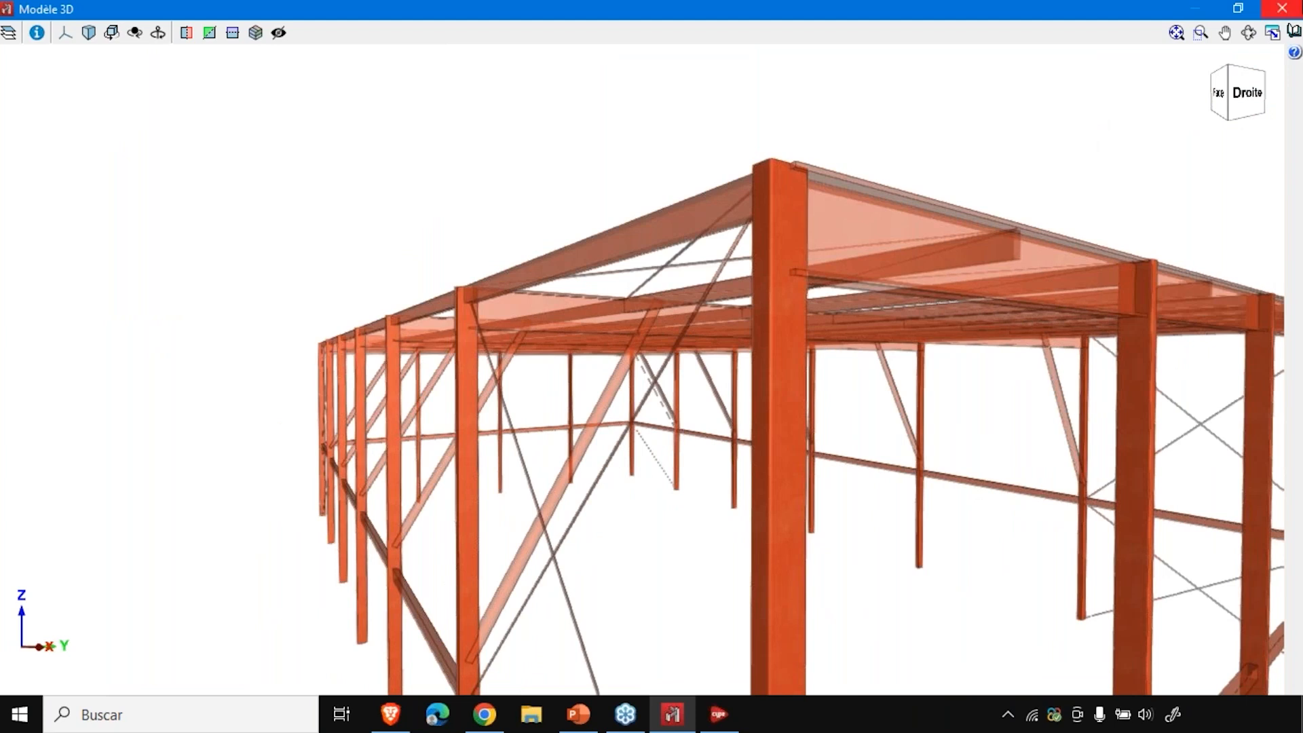
{"action": "left_click", "coordinate": [1276, 9]}
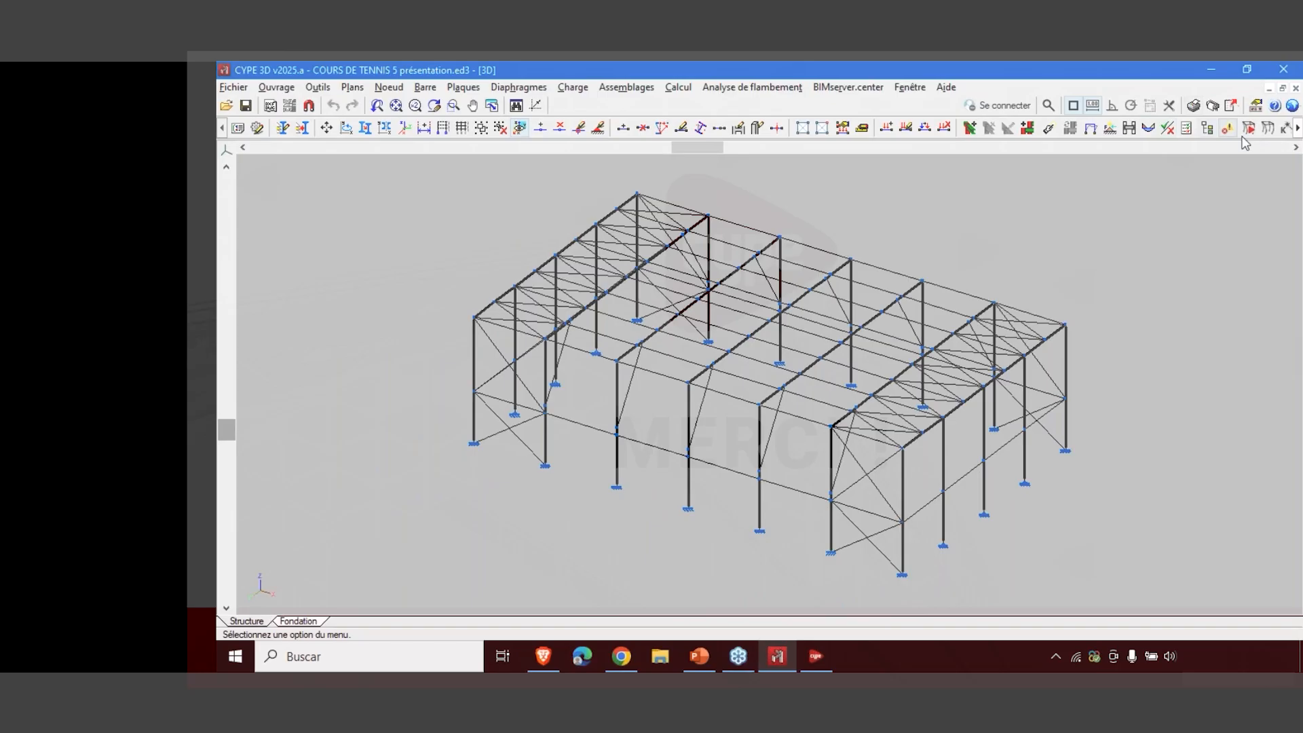